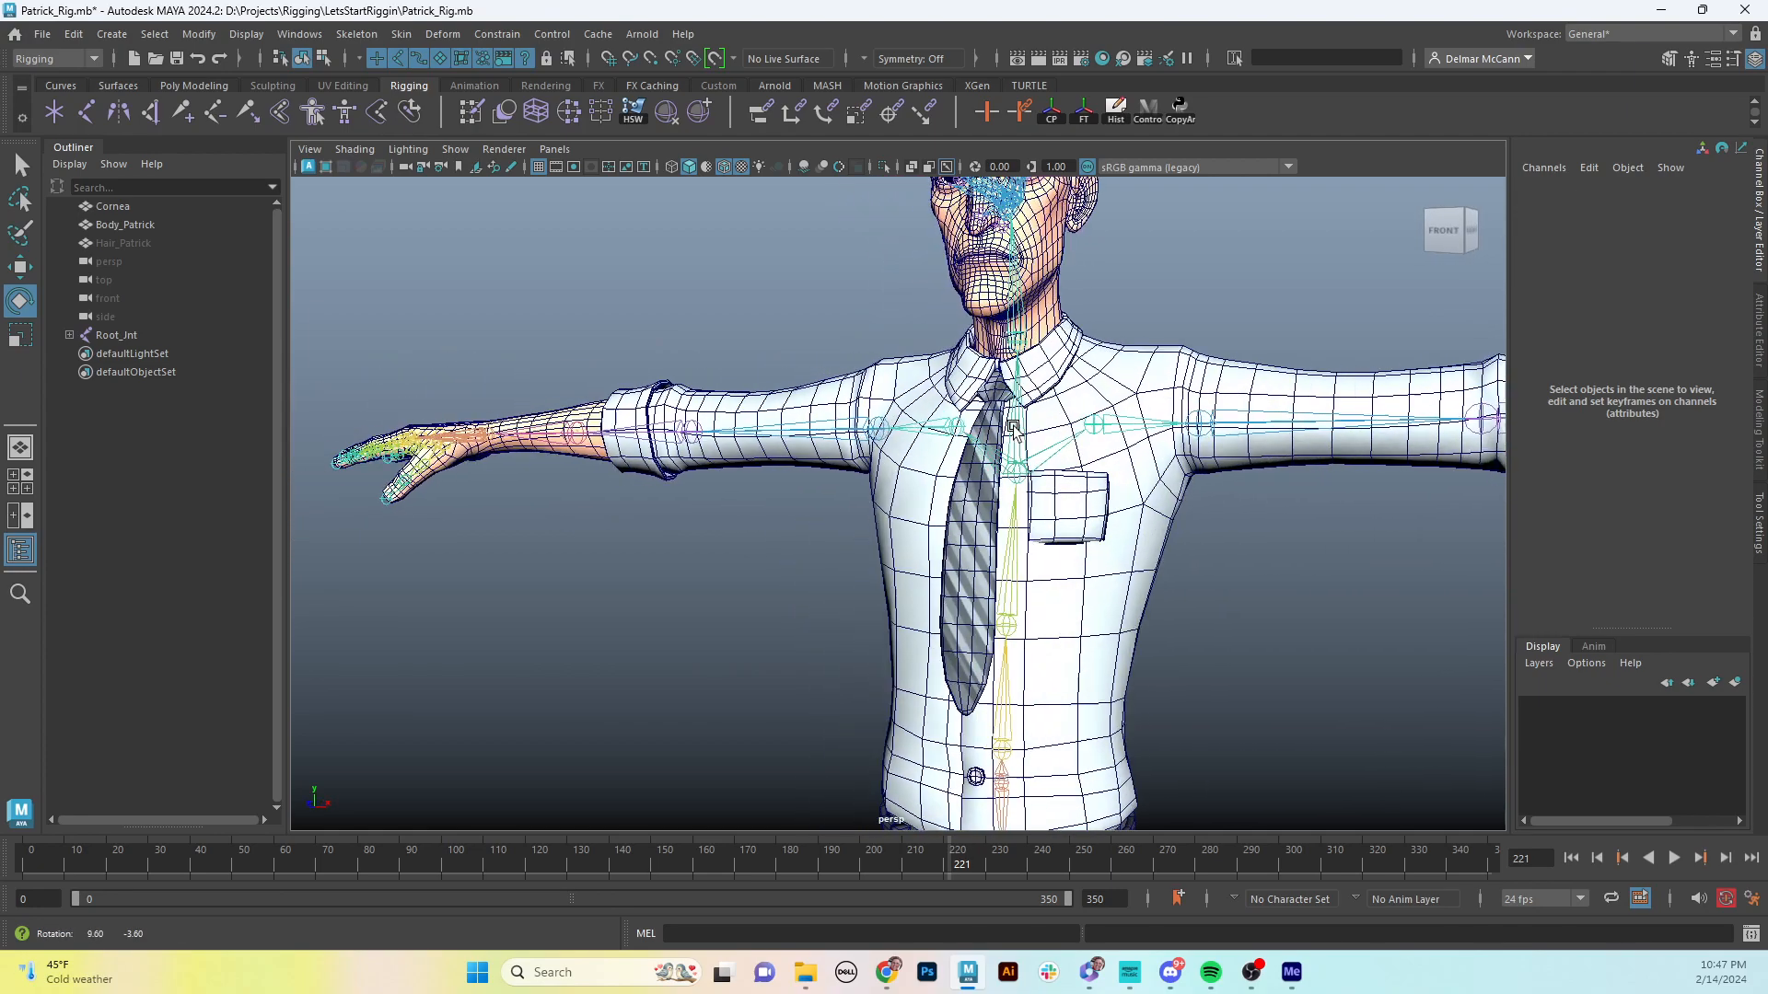
- Test the neck deformation by rotating the neck joint, and undo the rotation
{"action": "left_click", "coordinate": [1021, 333]}
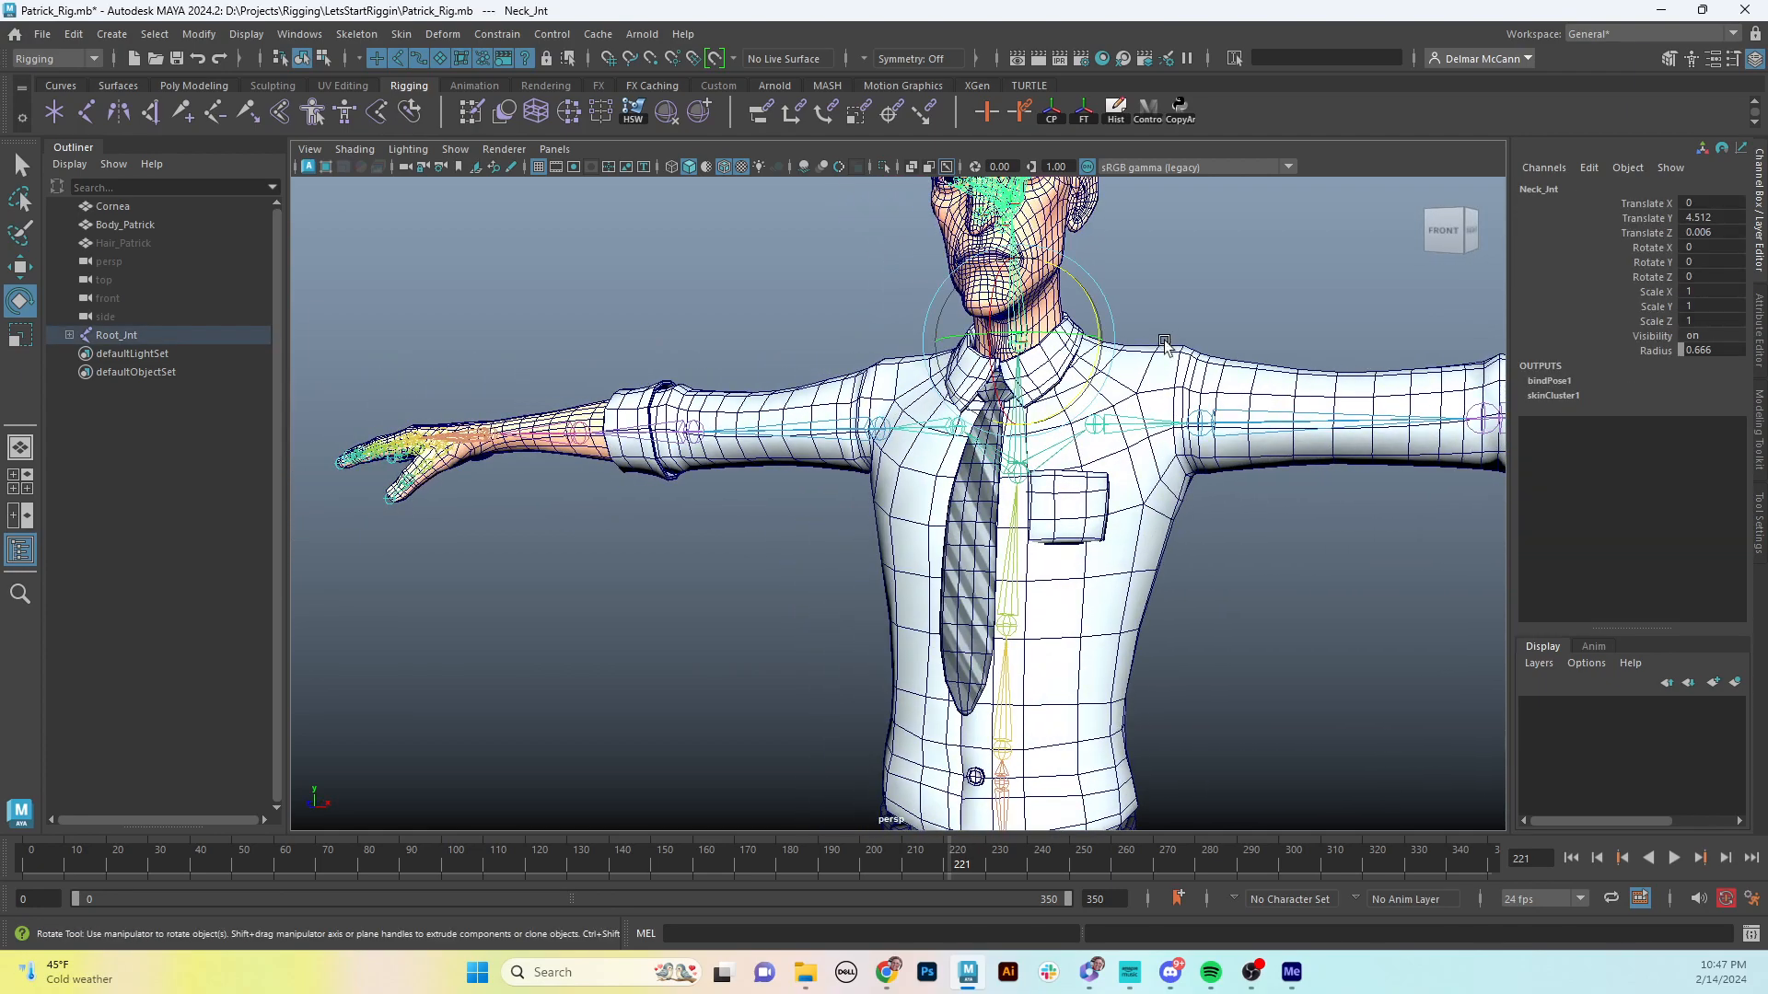
{"action": "left_click_drag", "start_coordinate": [1090, 302], "coordinate": [1080, 341]}
{"action": "key", "text": "ctrl+z"}
- Test the head deformation from the side by rotating the head joint about 29 degrees in X, and undo the rotation
{"action": "middle_click_drag", "start_coordinate": [1146, 253], "coordinate": [1165, 373], "text": "alt"}
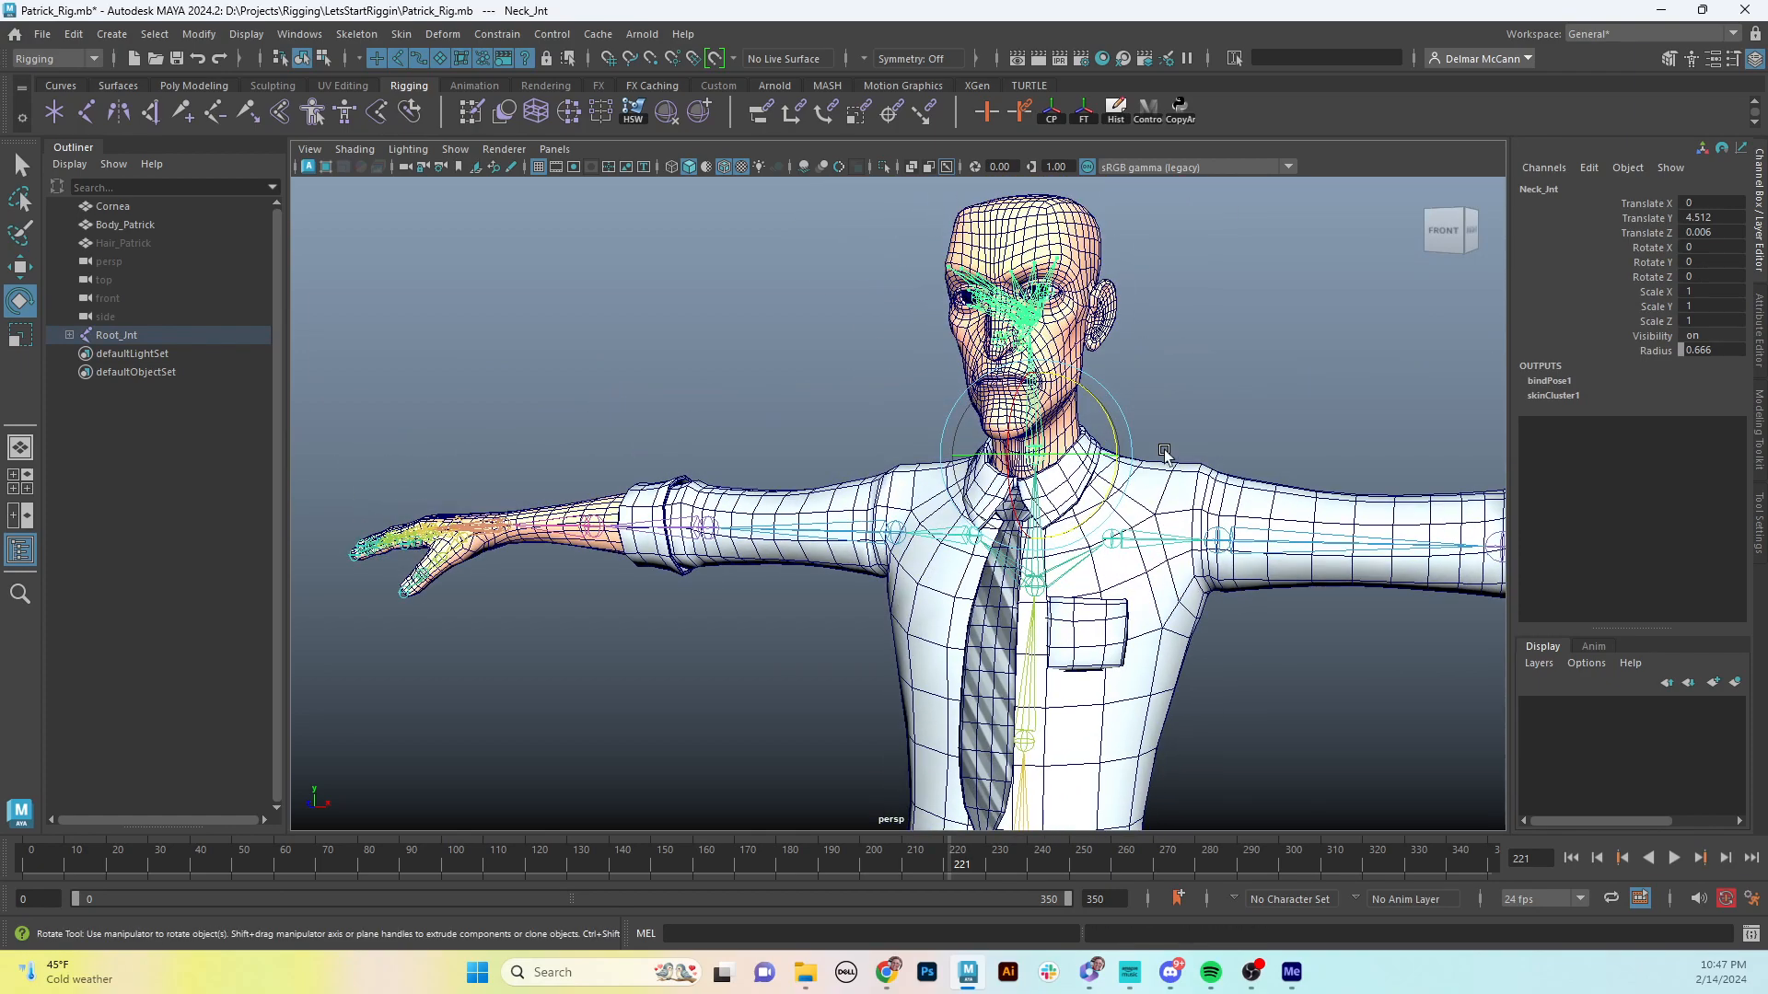
{"action": "left_click", "coordinate": [1164, 378]}
{"action": "left_click_drag", "start_coordinate": [1164, 377], "coordinate": [1012, 318], "text": "alt"}
{"action": "left_click", "coordinate": [1008, 308]}
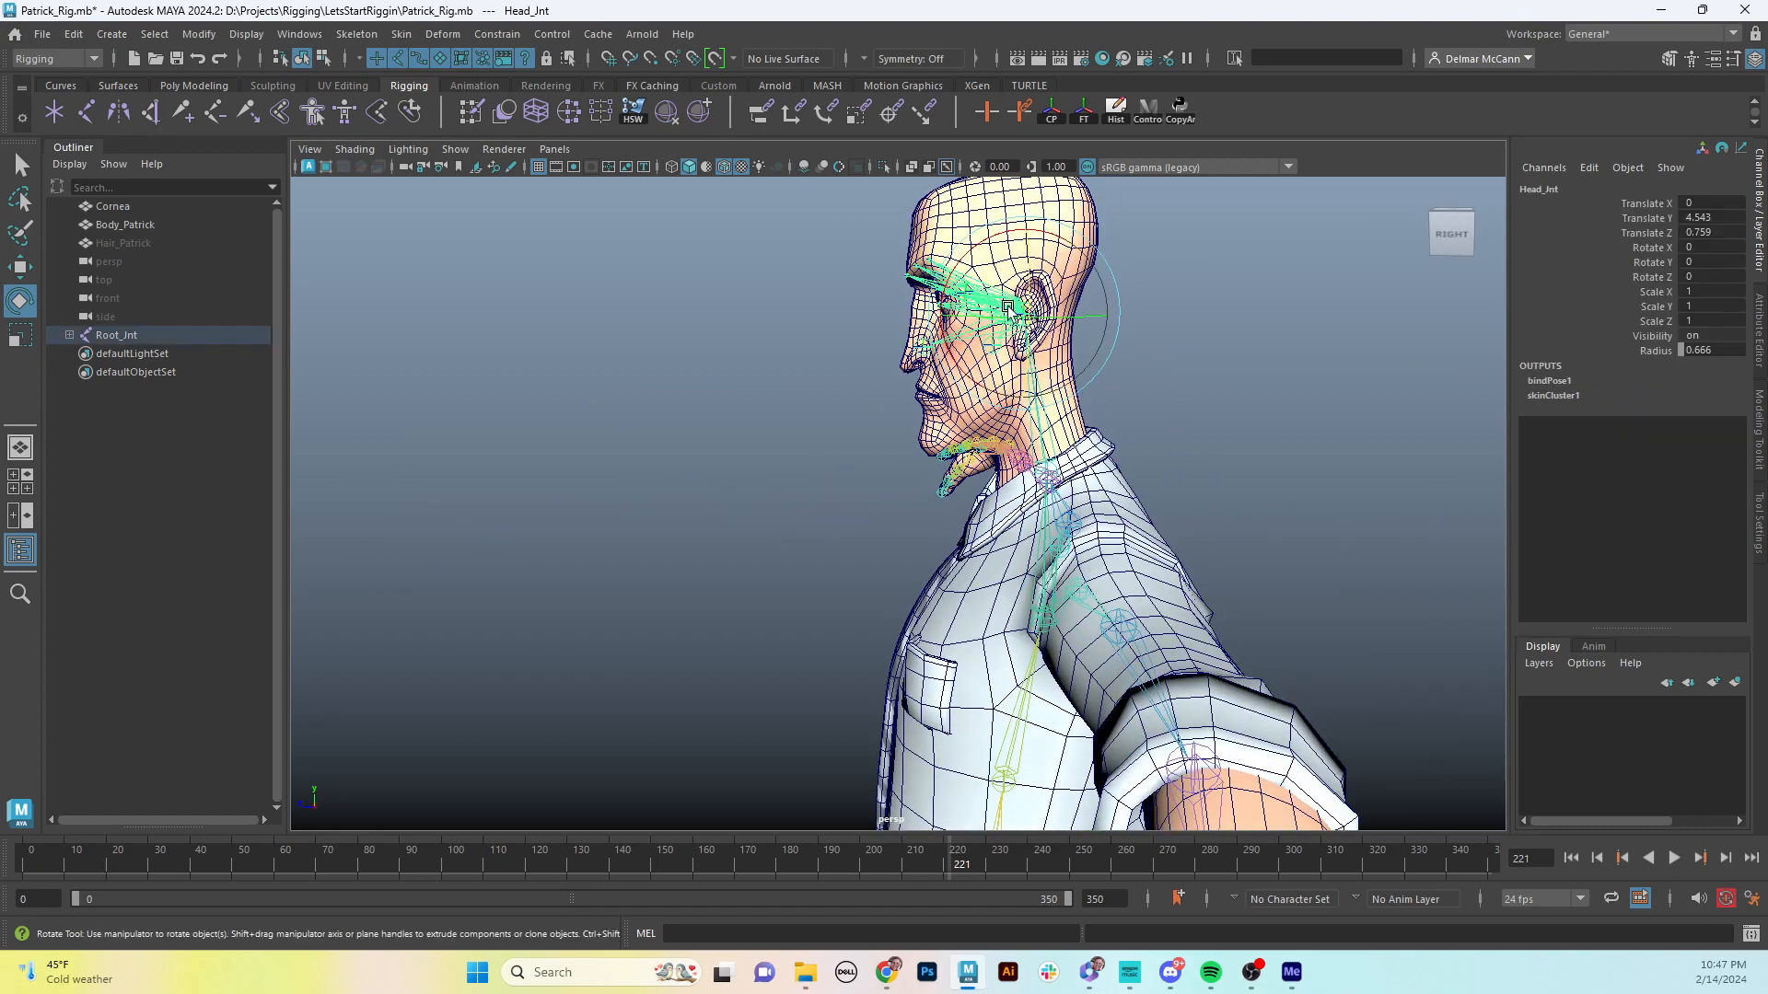
{"action": "left_click_drag", "start_coordinate": [1056, 239], "coordinate": [920, 210]}
{"action": "key", "text": "ctrl+z"}
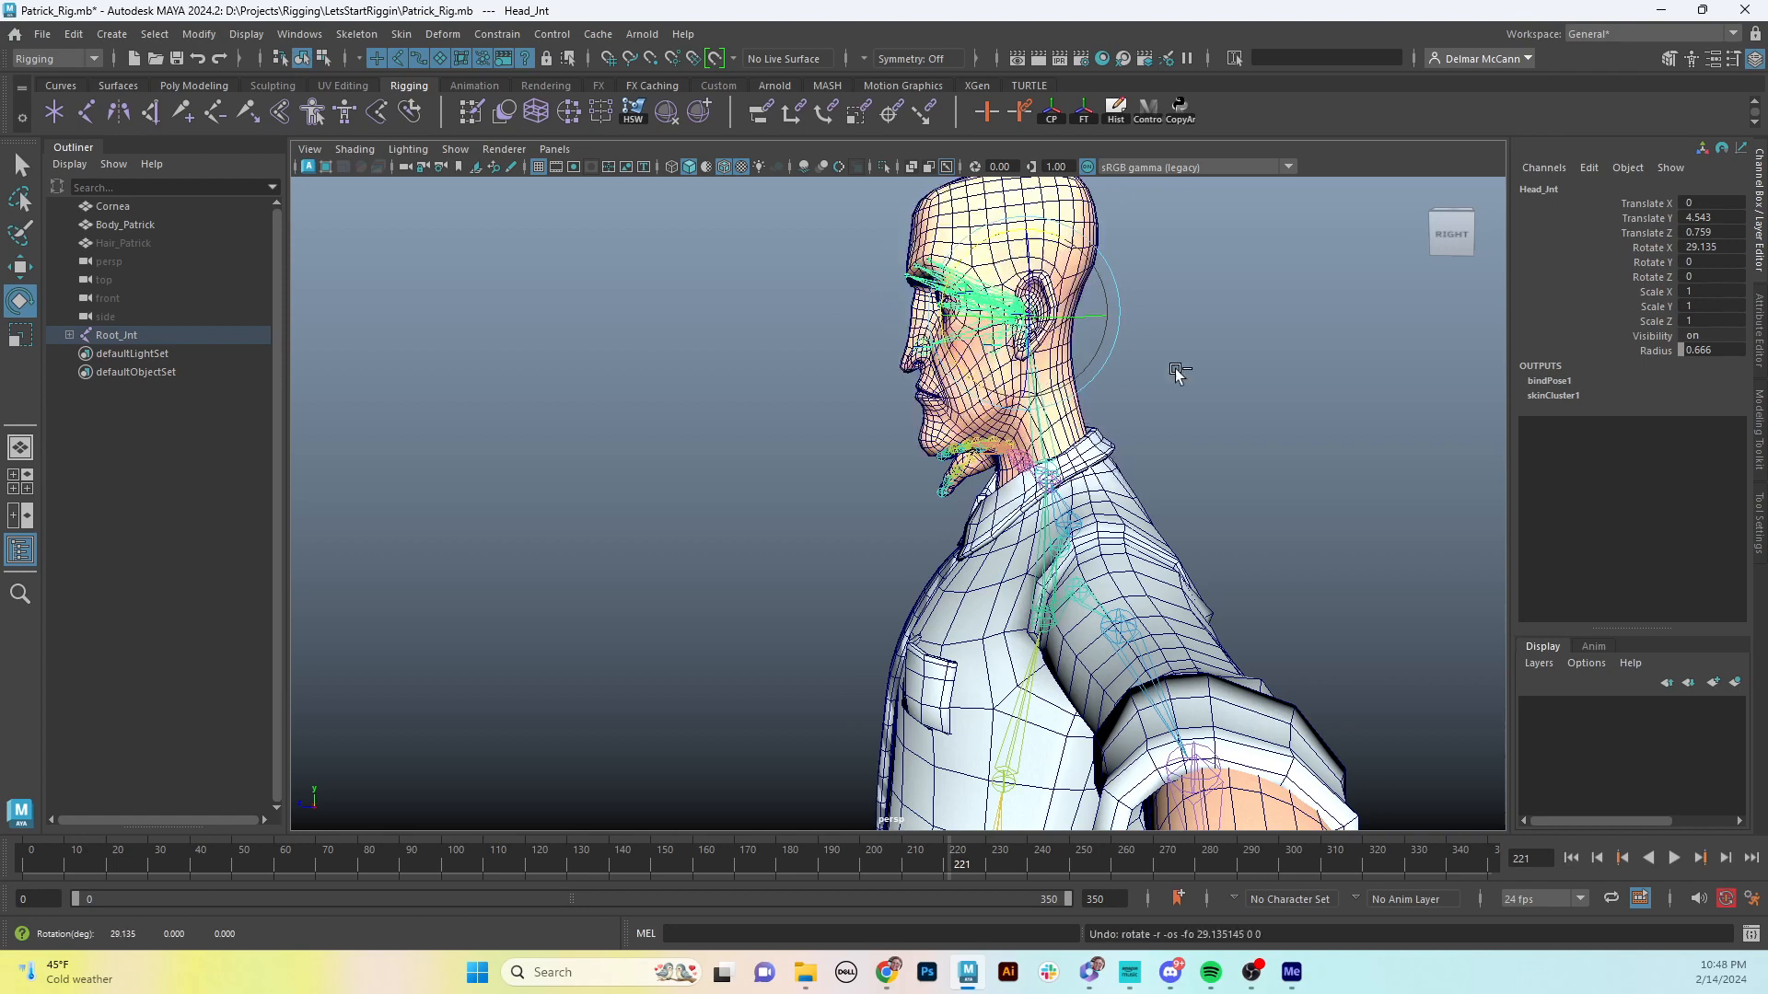
- Test the mouth deformation by rotating the jaw joint, and undo the rotation
{"action": "left_click", "coordinate": [1171, 401]}
{"action": "left_click", "coordinate": [992, 350]}
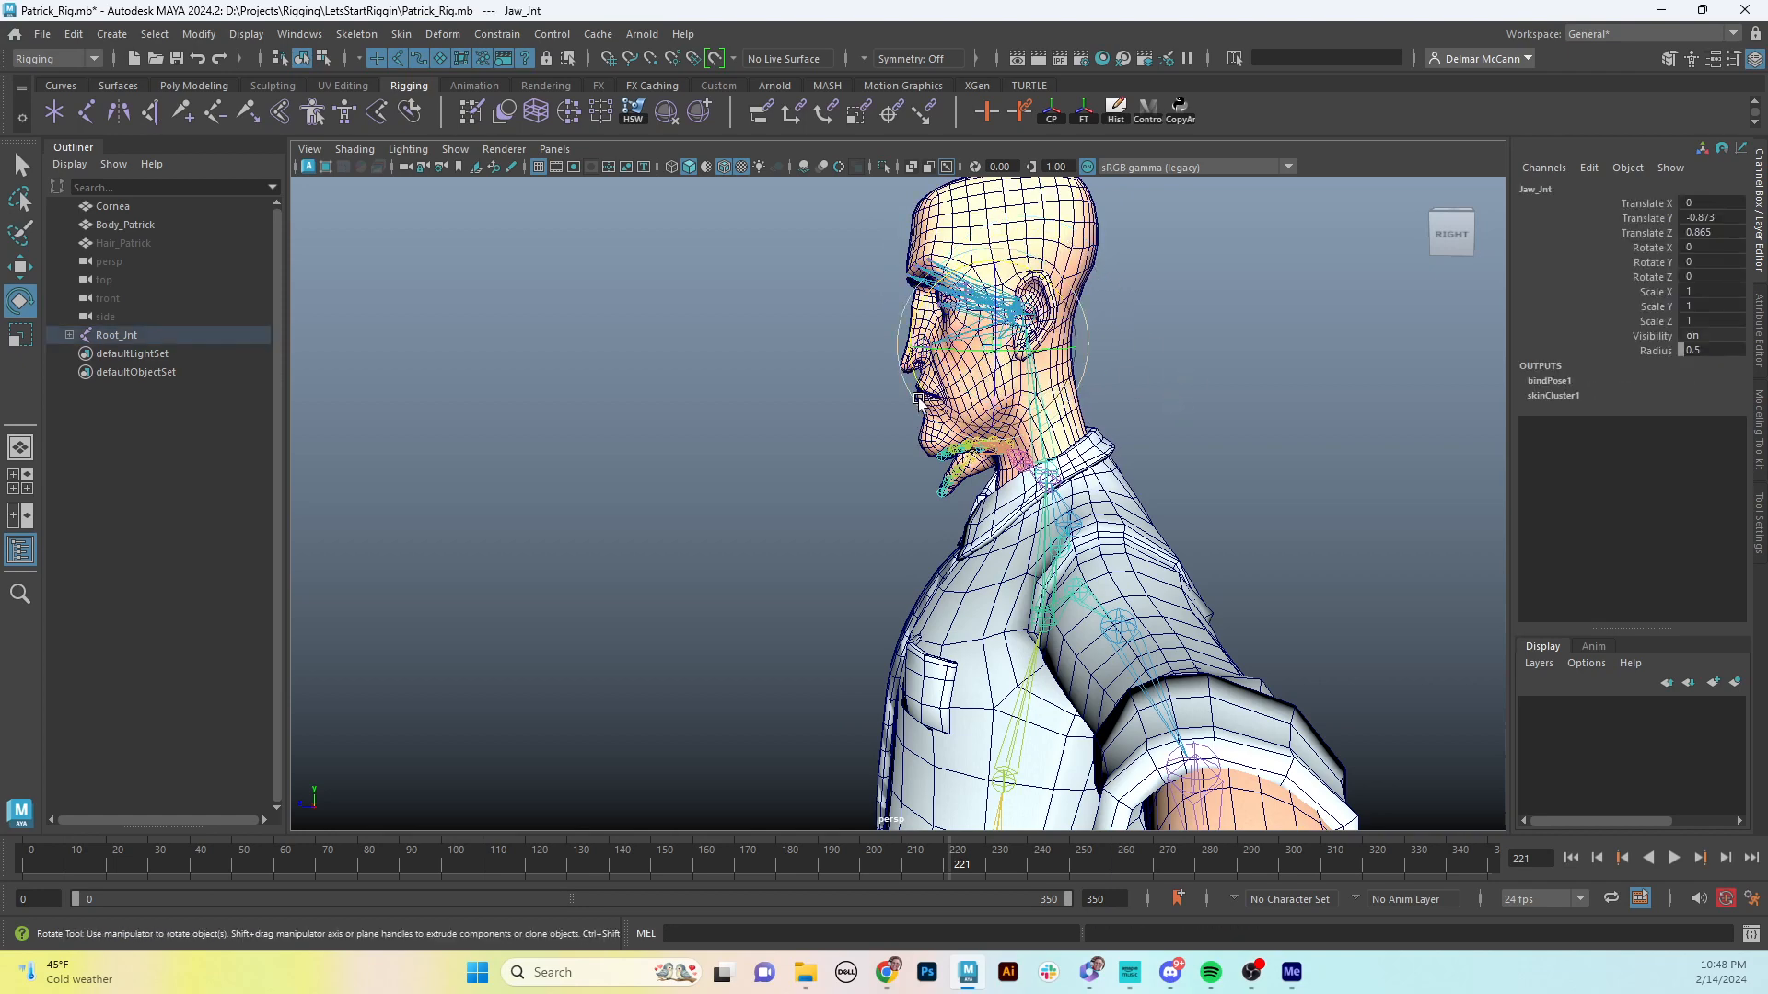
{"action": "left_click_drag", "start_coordinate": [919, 400], "coordinate": [1084, 419]}
{"action": "key", "text": "ctrl+z"}
- Hide the Cornea mesh over the character's eyes by setting its visibility to off
{"action": "left_click", "coordinate": [1438, 234]}
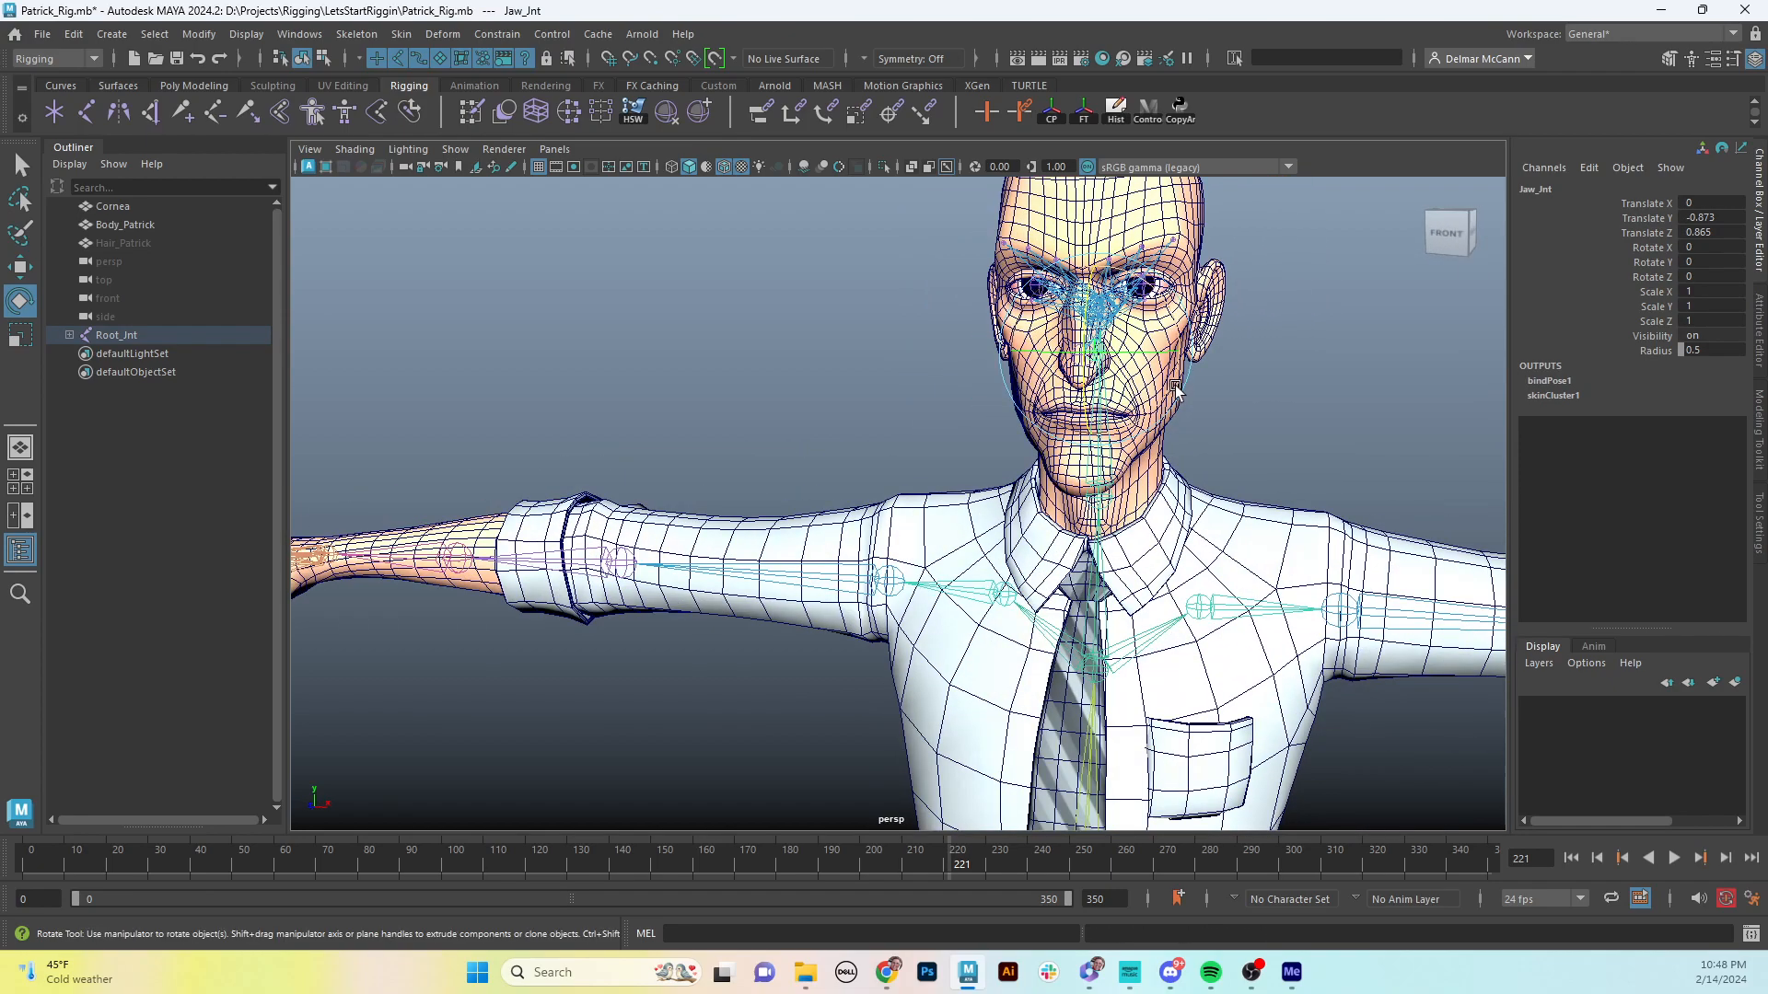
{"action": "left_click", "coordinate": [1334, 333]}
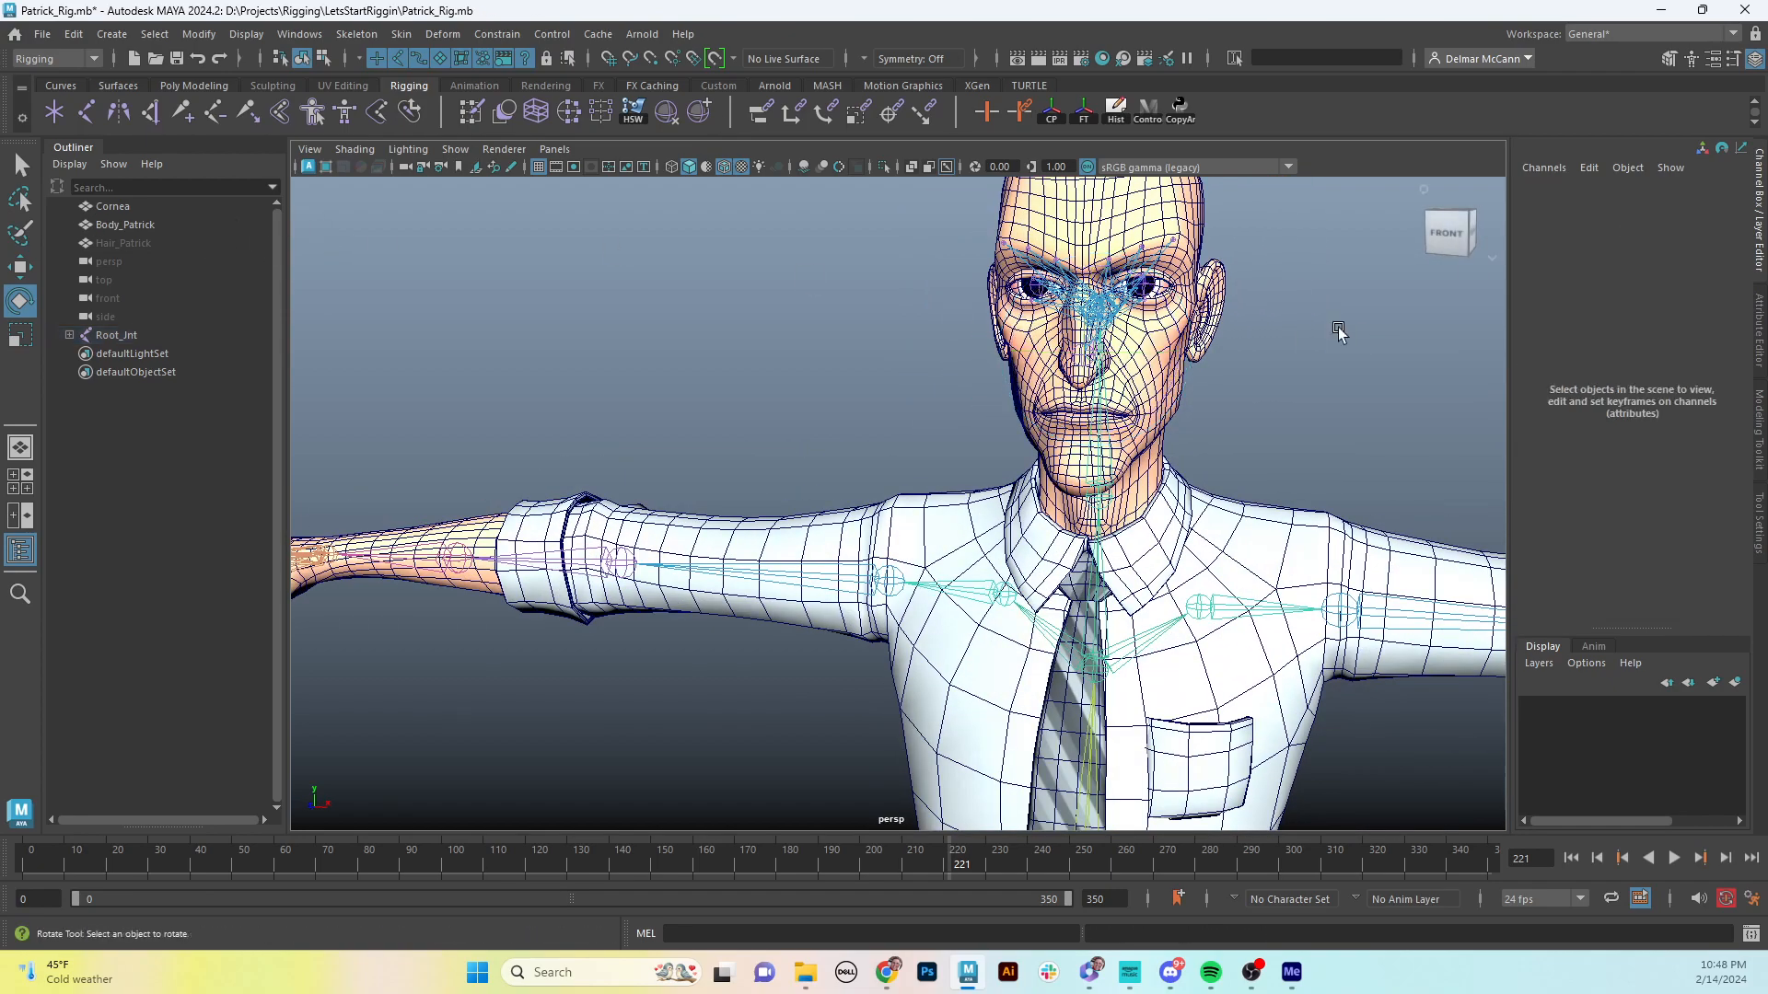
{"action": "left_click_drag", "start_coordinate": [1334, 333], "coordinate": [1096, 420], "text": "alt"}
{"action": "scroll", "coordinate": [1095, 420], "scroll_direction": "up", "scroll_amount": 5}
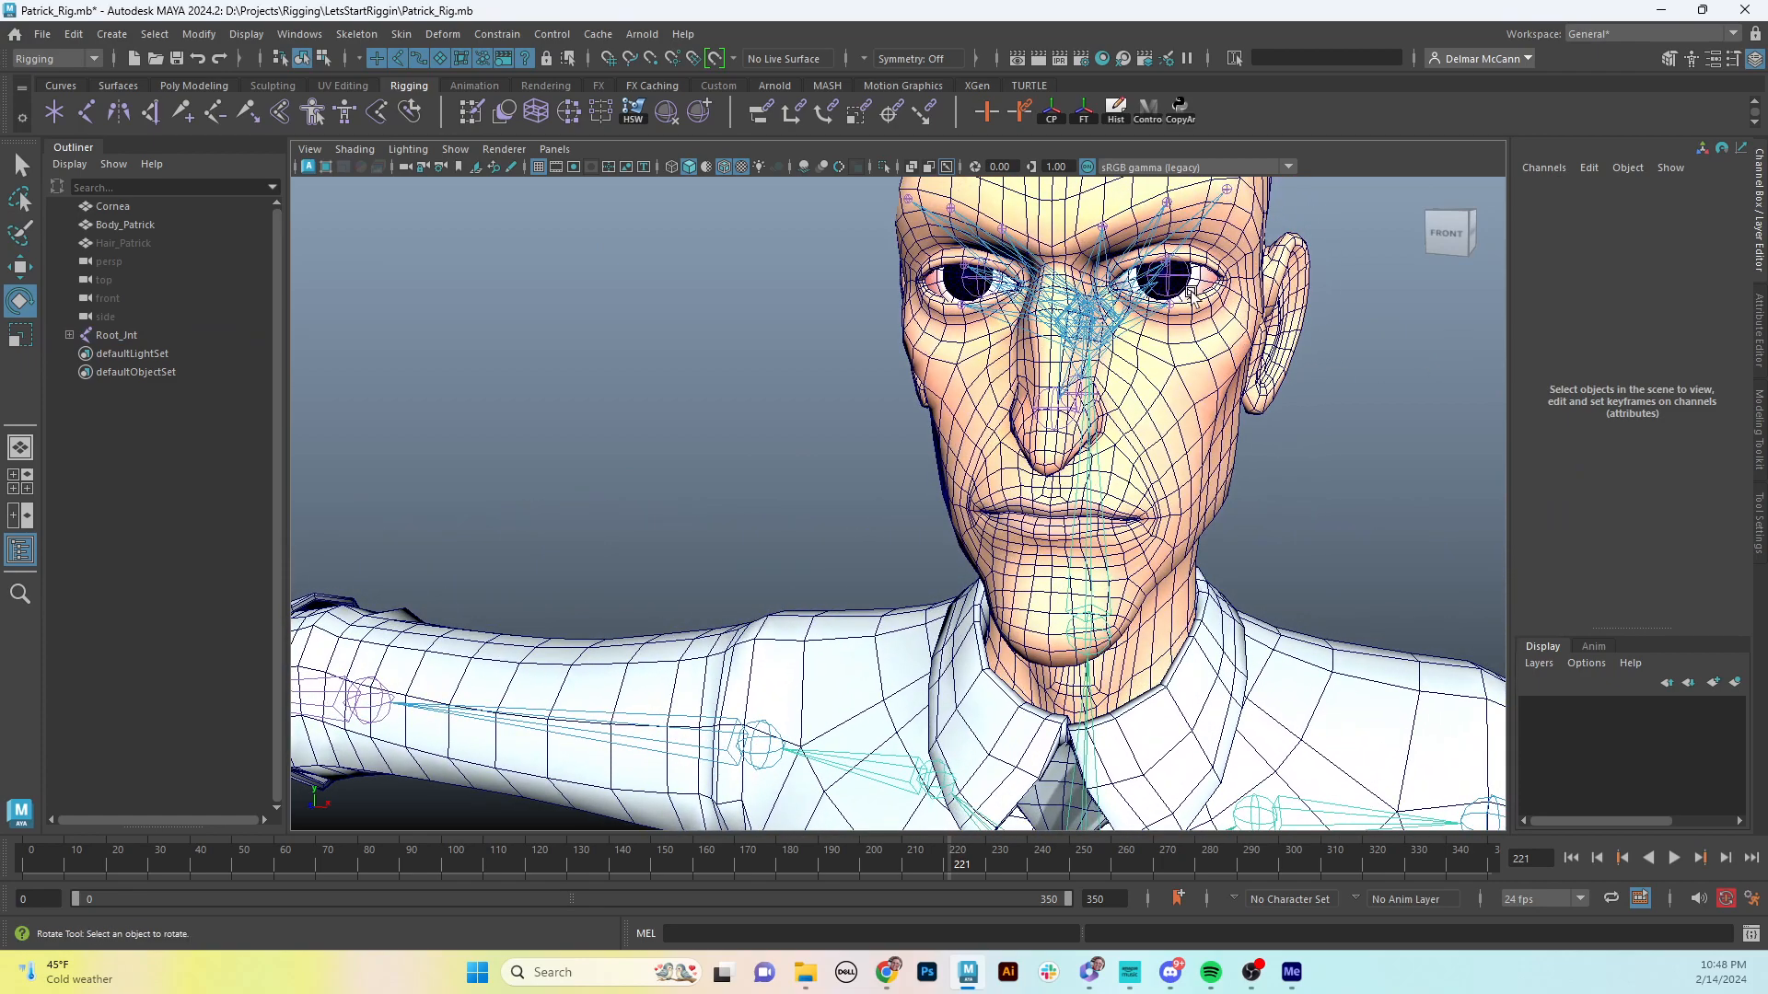
{"action": "left_click", "coordinate": [1174, 284]}
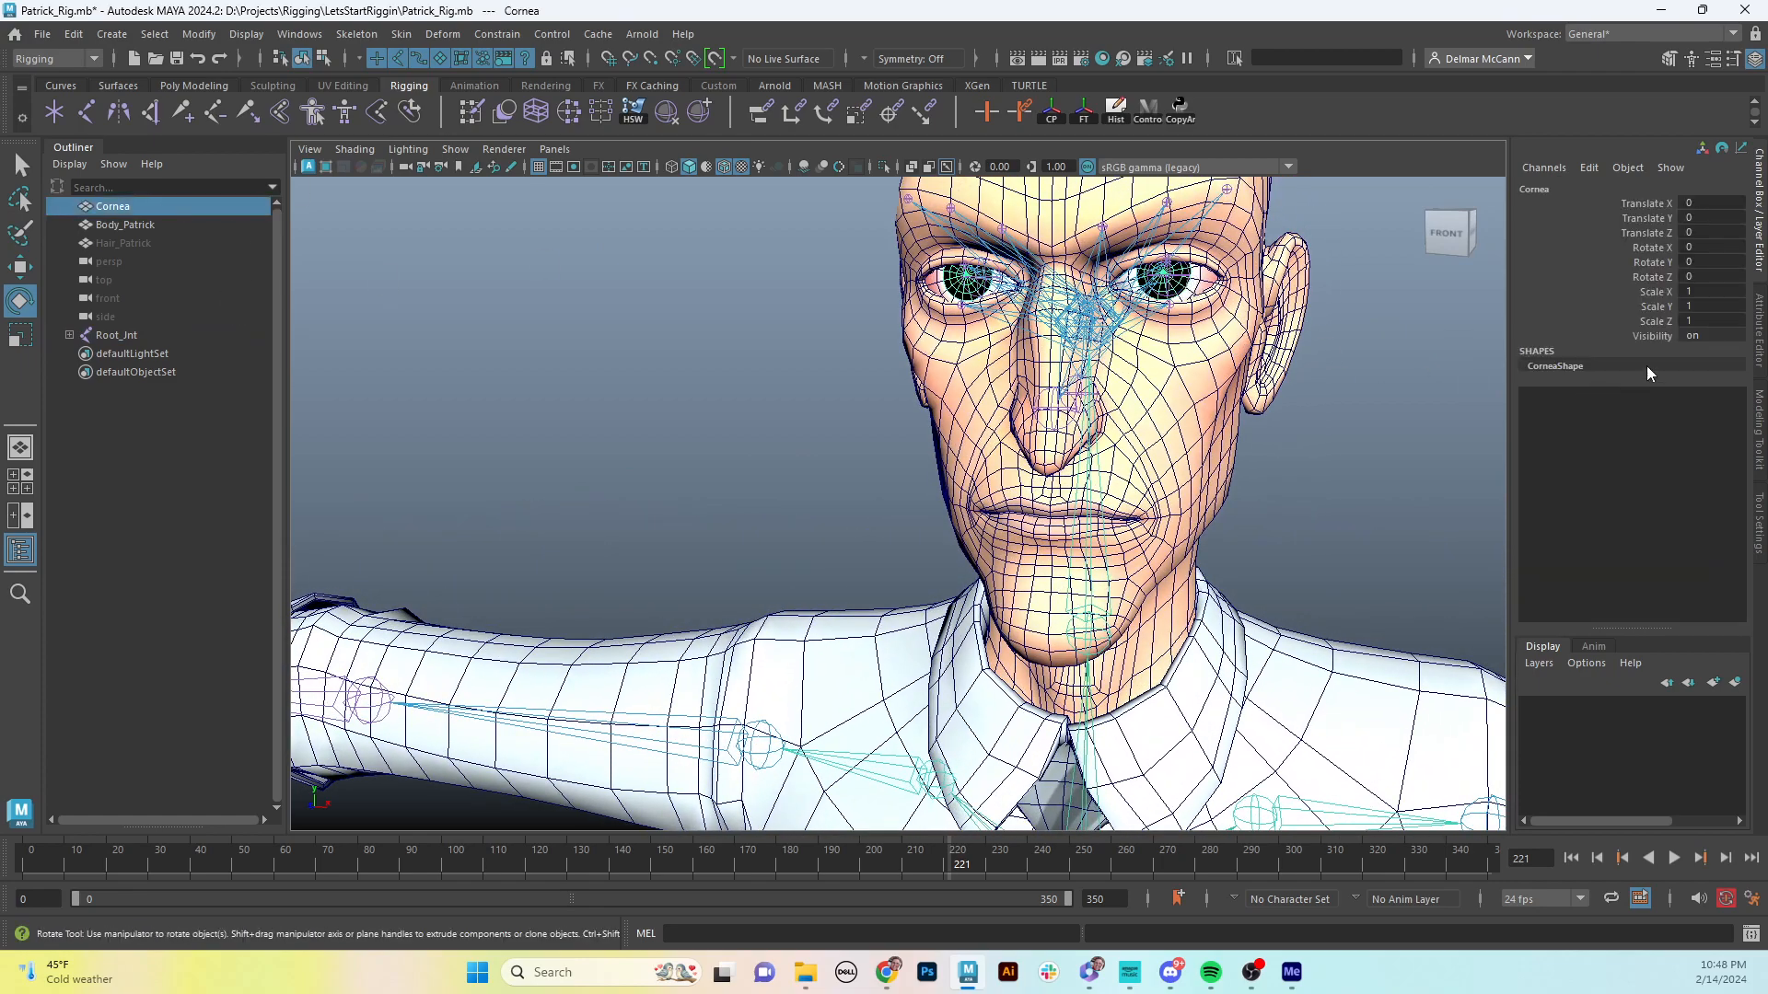
{"action": "left_click", "coordinate": [1704, 335]}
{"action": "left_click", "coordinate": [1704, 335]}
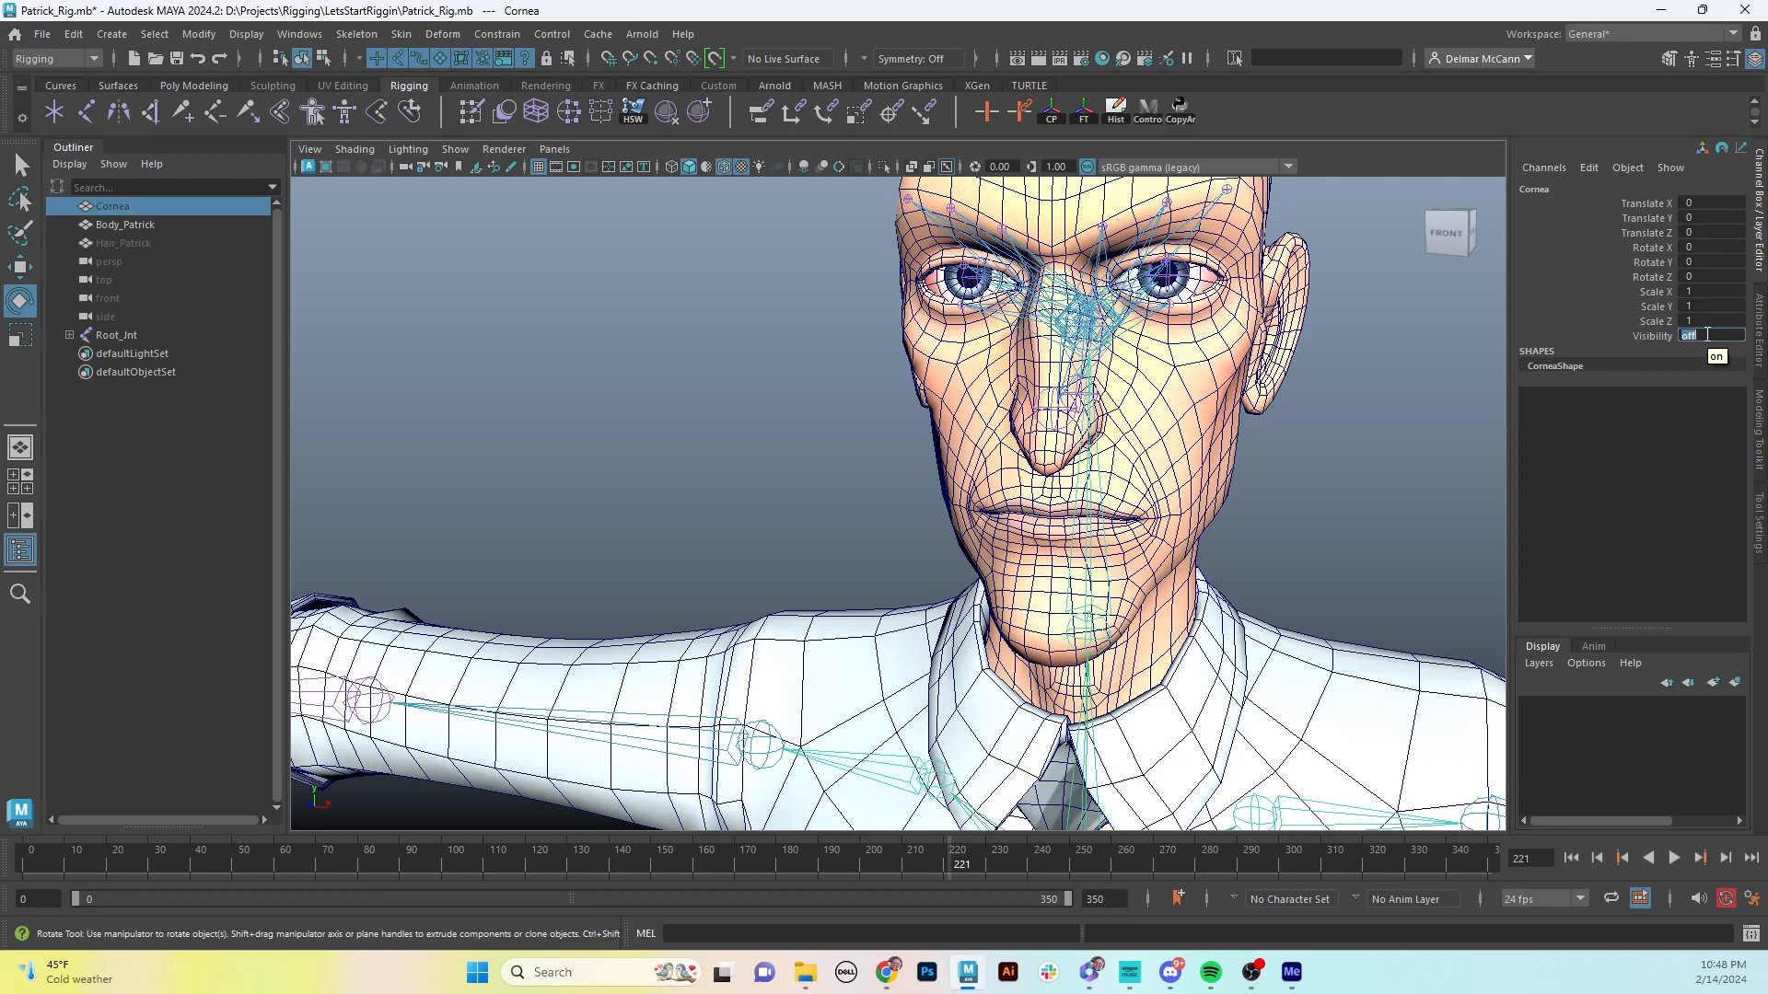
{"action": "key", "text": "Return"}
- Test the collar and tie deformation by rotating the neck joint about -38 degrees in Z, and undo the rotation
{"action": "left_click_drag", "start_coordinate": [1381, 369], "coordinate": [1178, 419], "text": "alt"}
{"action": "left_click", "coordinate": [1028, 419]}
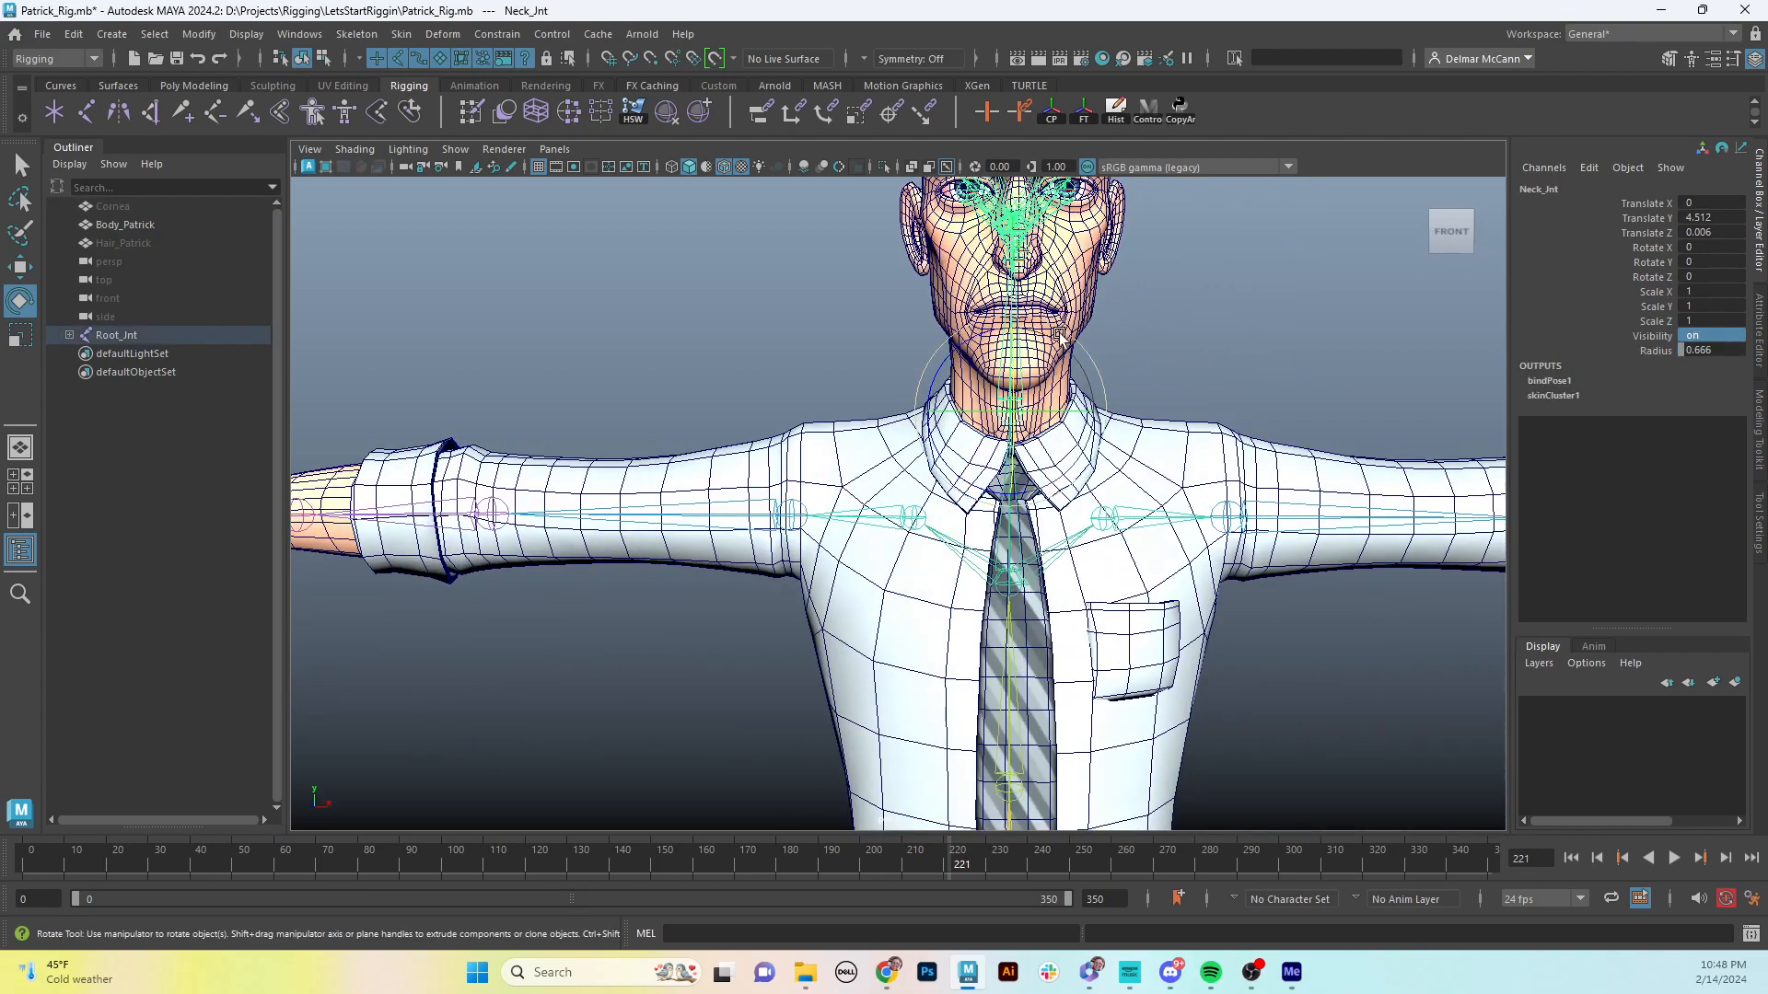
{"action": "left_click_drag", "start_coordinate": [958, 432], "coordinate": [1022, 350]}
{"action": "key", "text": "ctrl+z"}
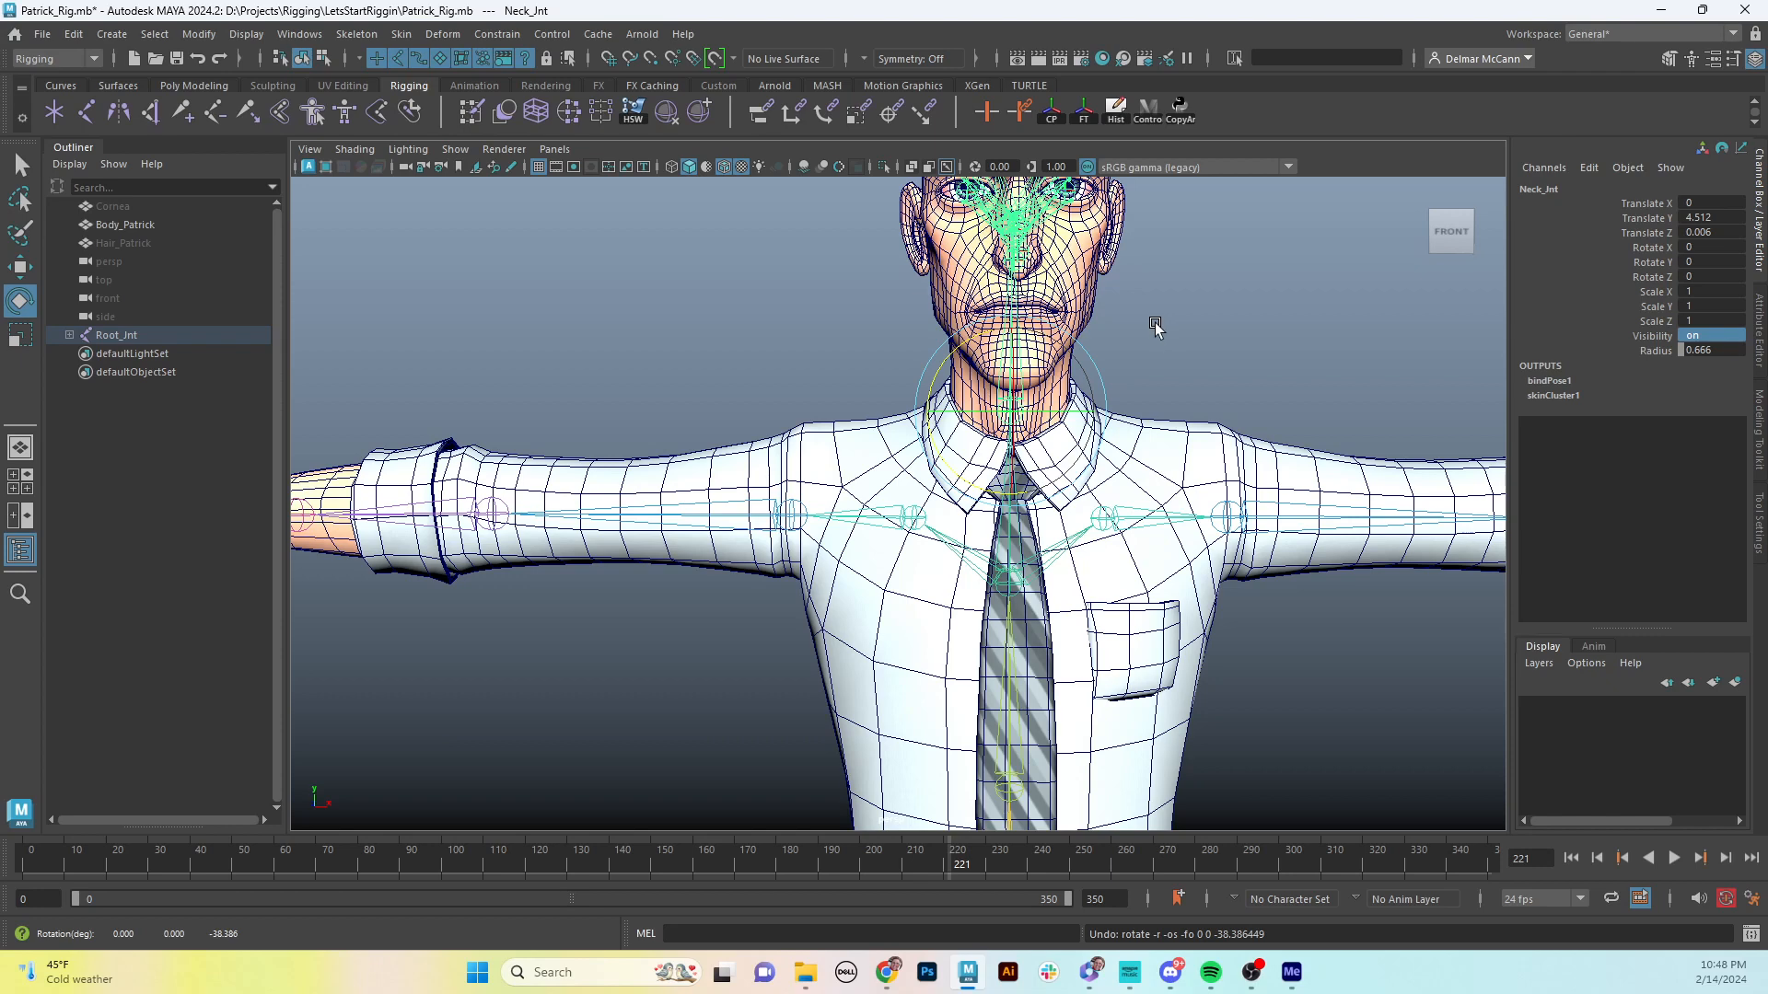
- Switch the Body_Patrick mesh to vertex selection and select all connected vertices of the shirt
{"action": "left_click", "coordinate": [1192, 474]}
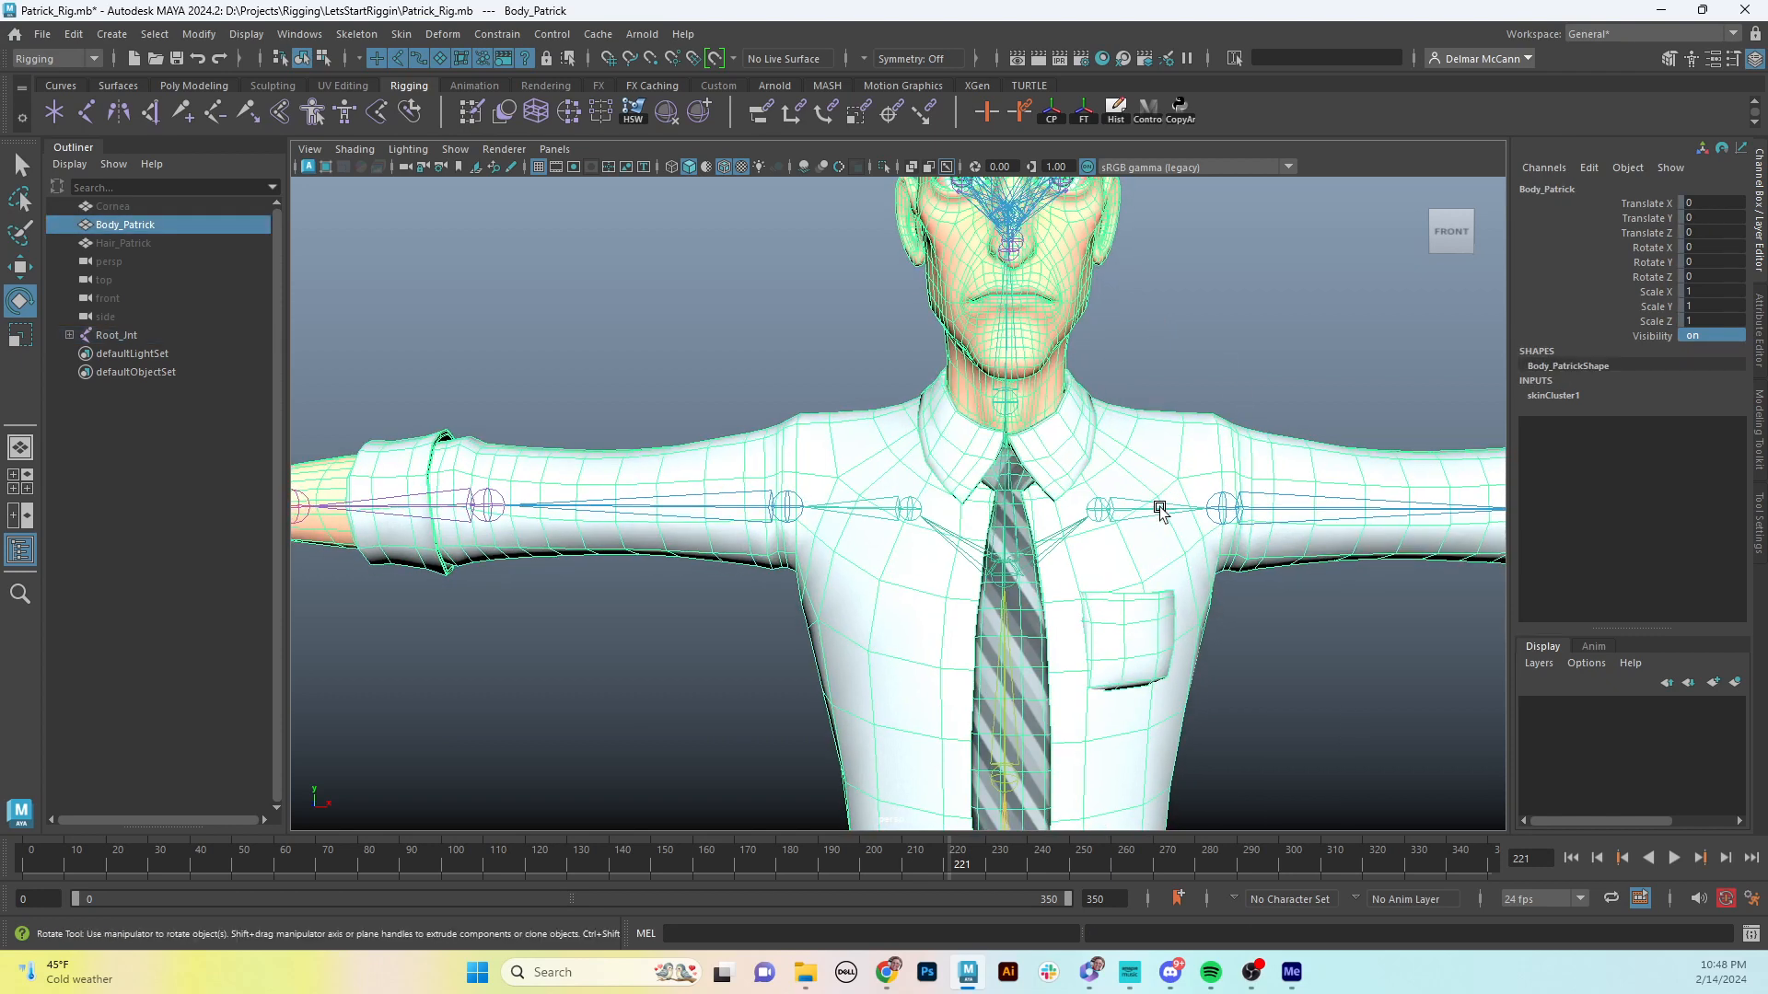
{"action": "key", "text": "F8"}
{"action": "key", "text": "F8"}
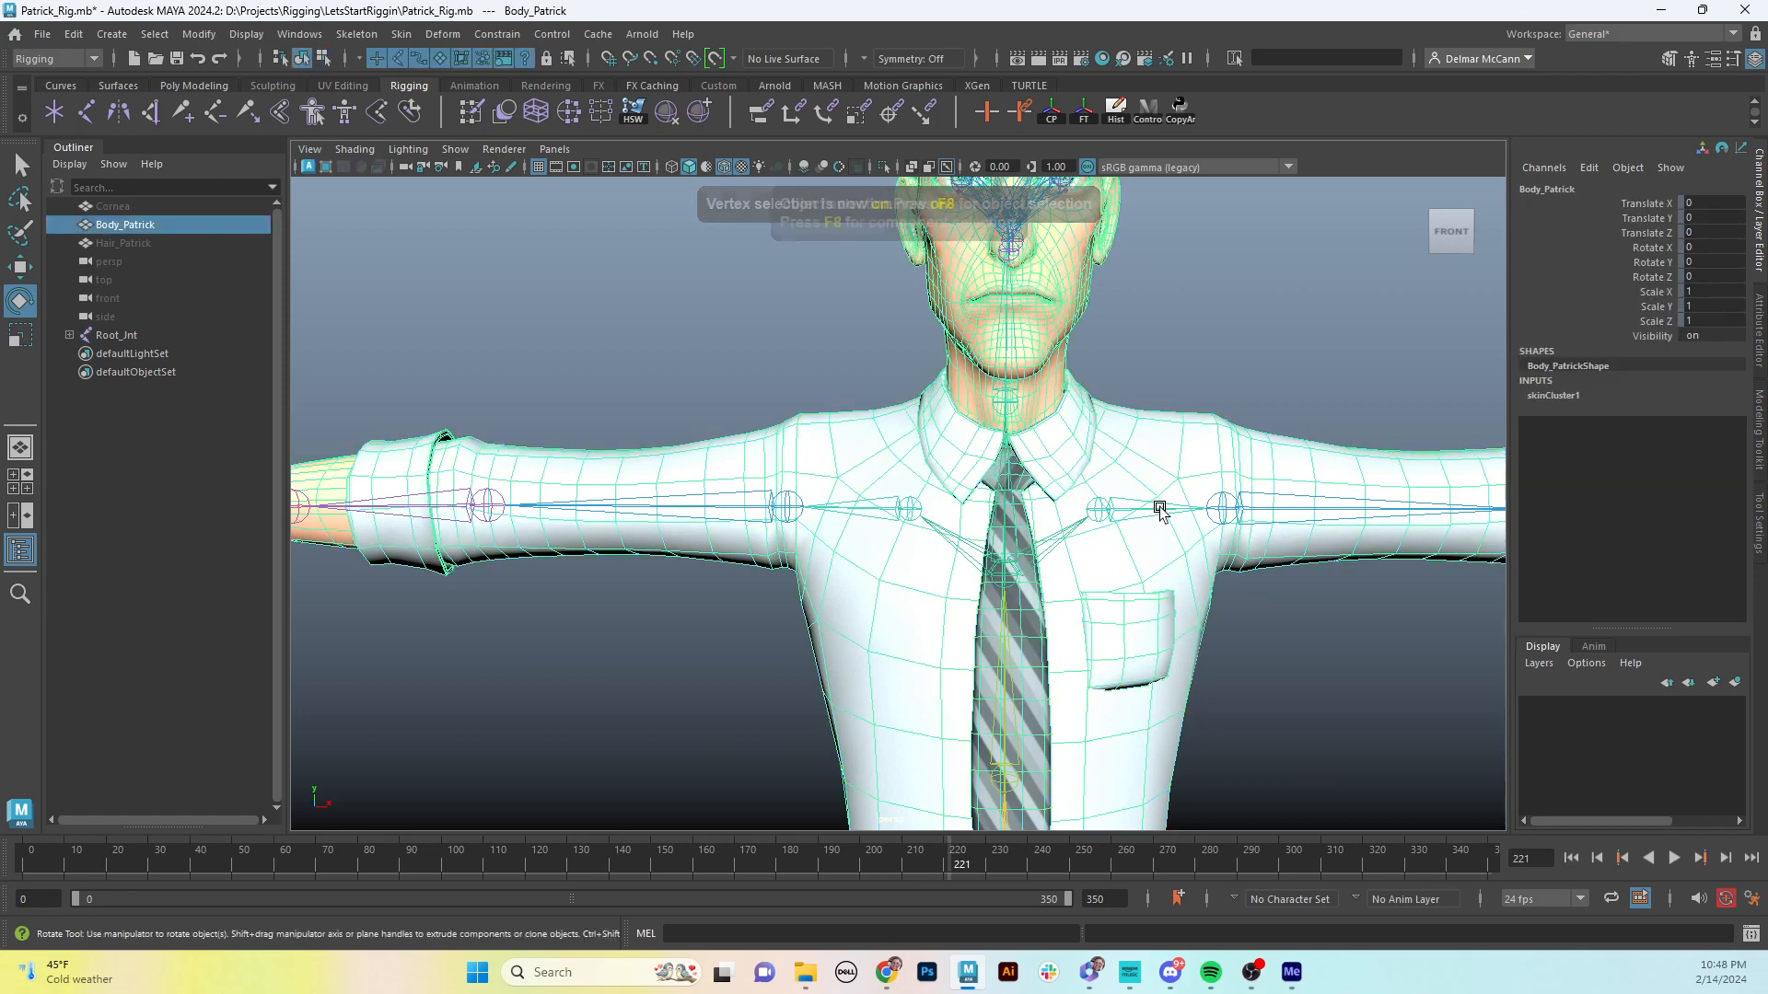
{"action": "key", "text": "F8"}
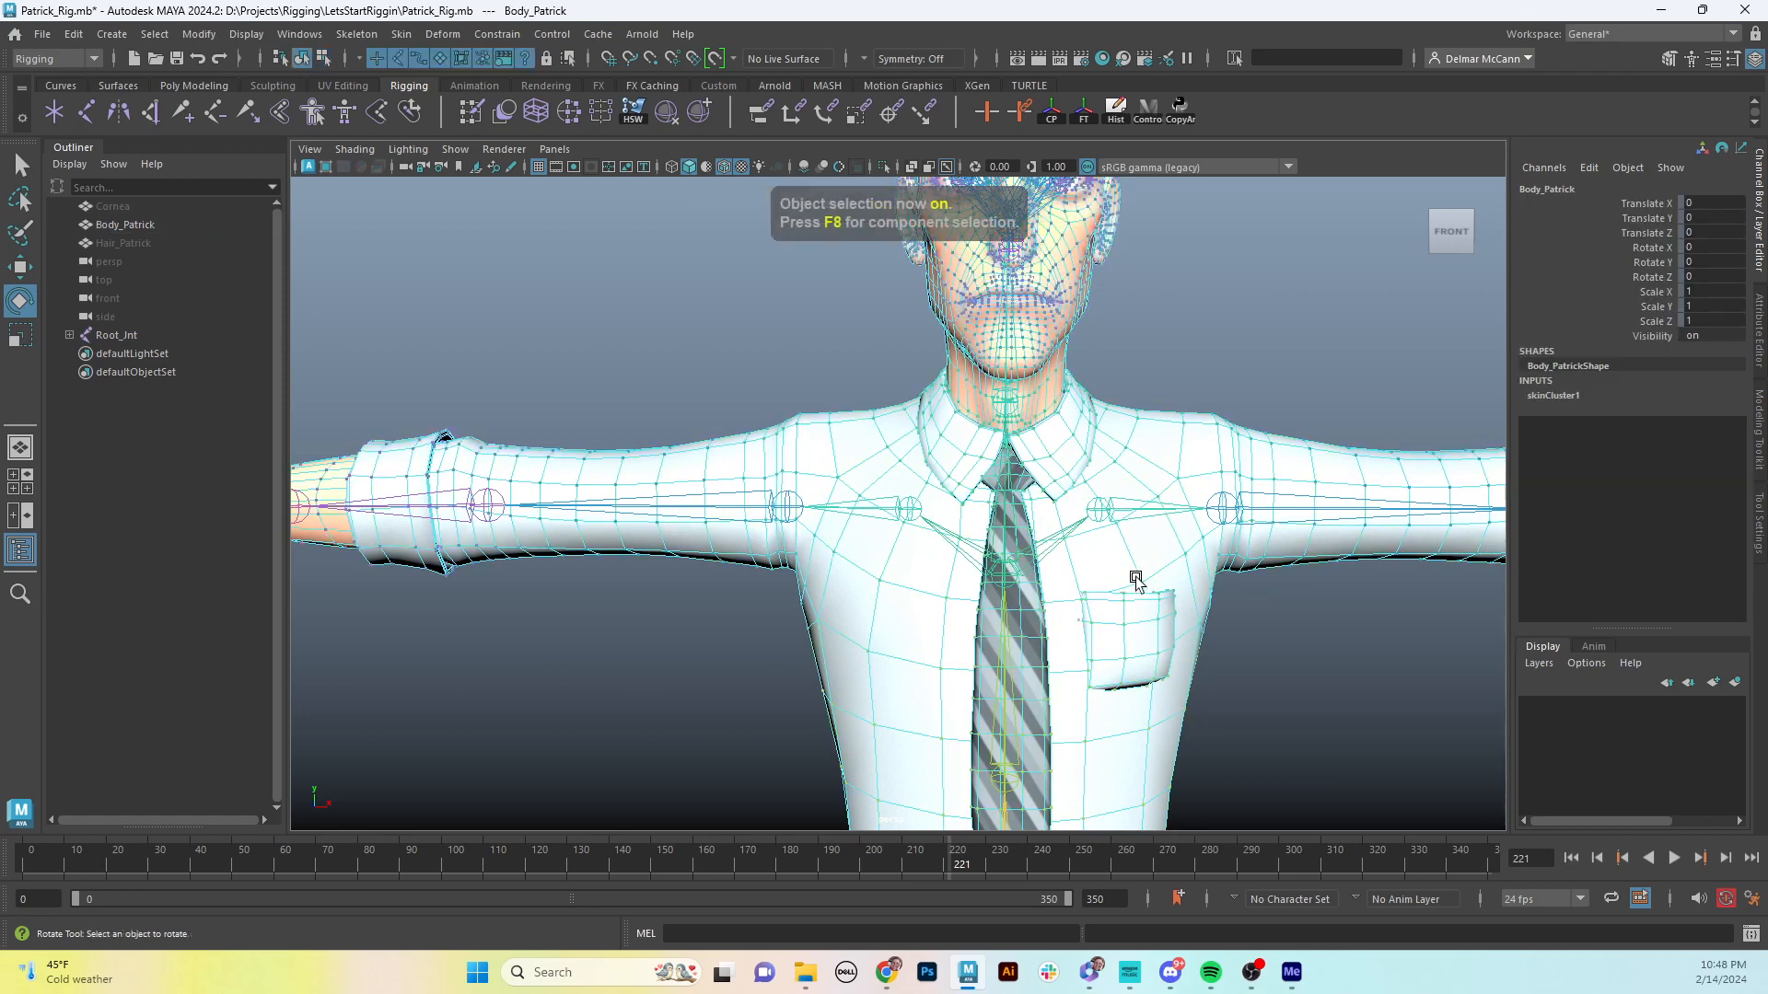
{"action": "left_click", "coordinate": [1142, 582]}
{"action": "double_click", "coordinate": [1142, 580]}
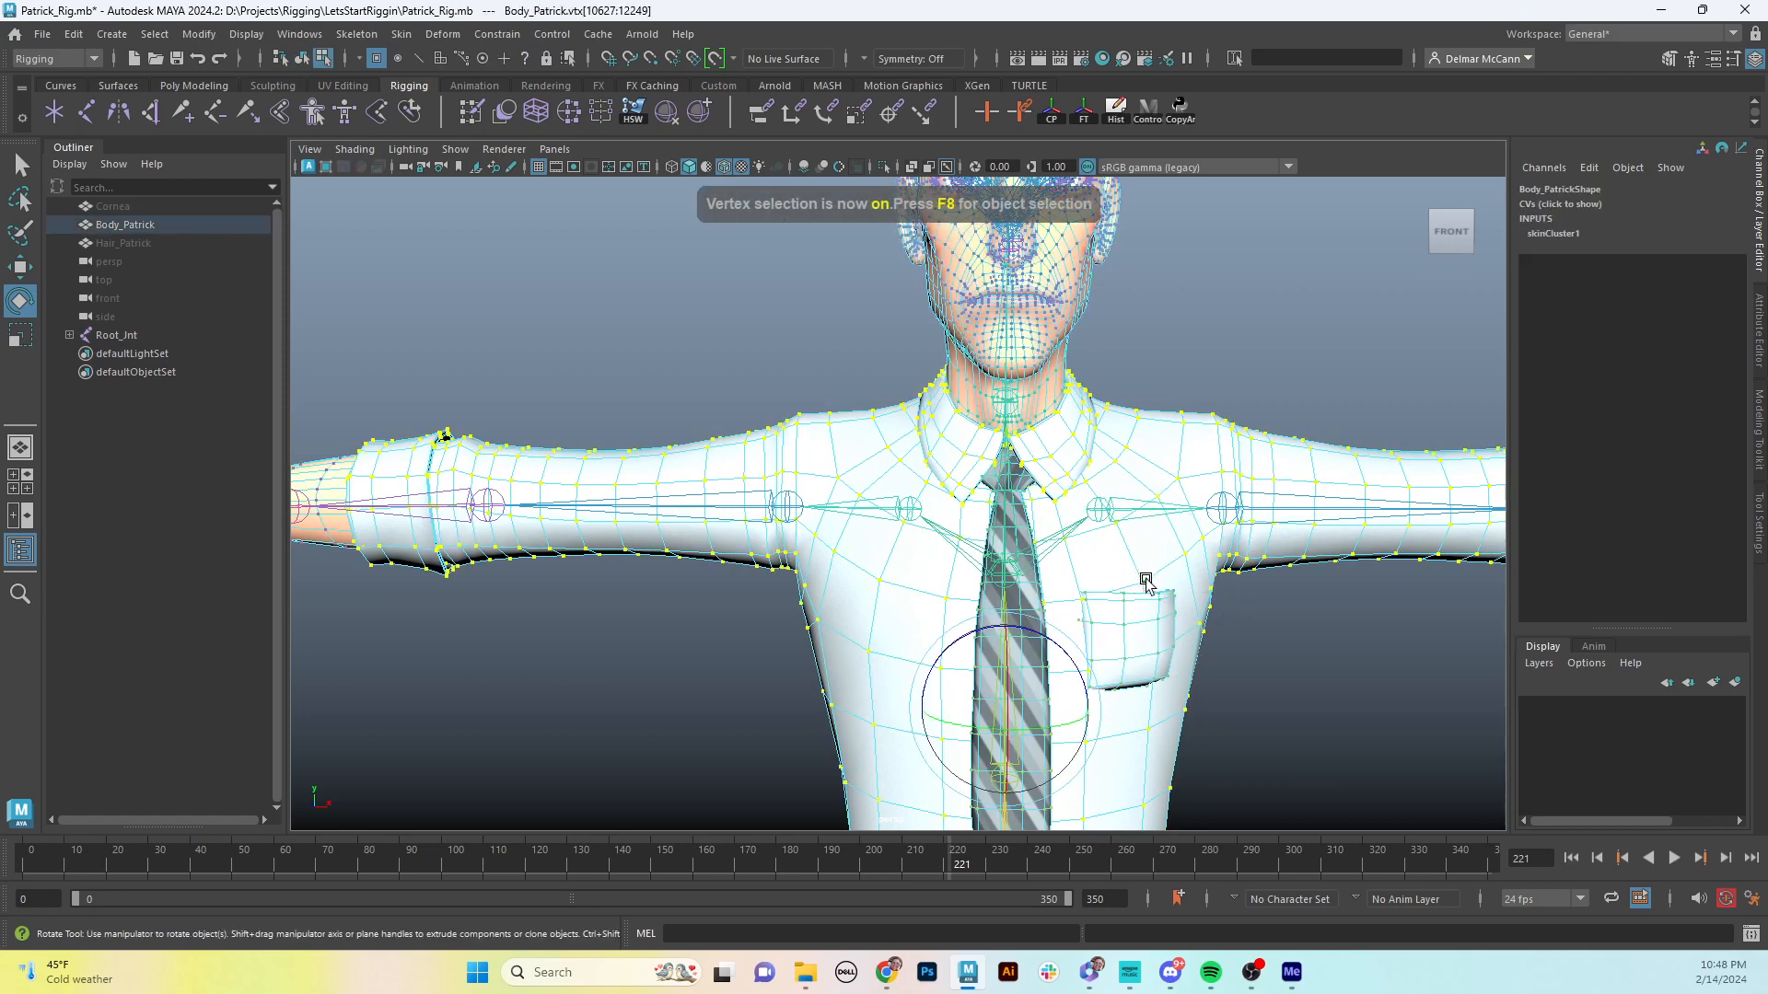
- Select the tie knot's vertices and open the Component Editor on their smooth skin weights
{"action": "left_click_drag", "start_coordinate": [1148, 561], "coordinate": [1084, 447], "text": "alt"}
{"action": "left_click", "coordinate": [1114, 488]}
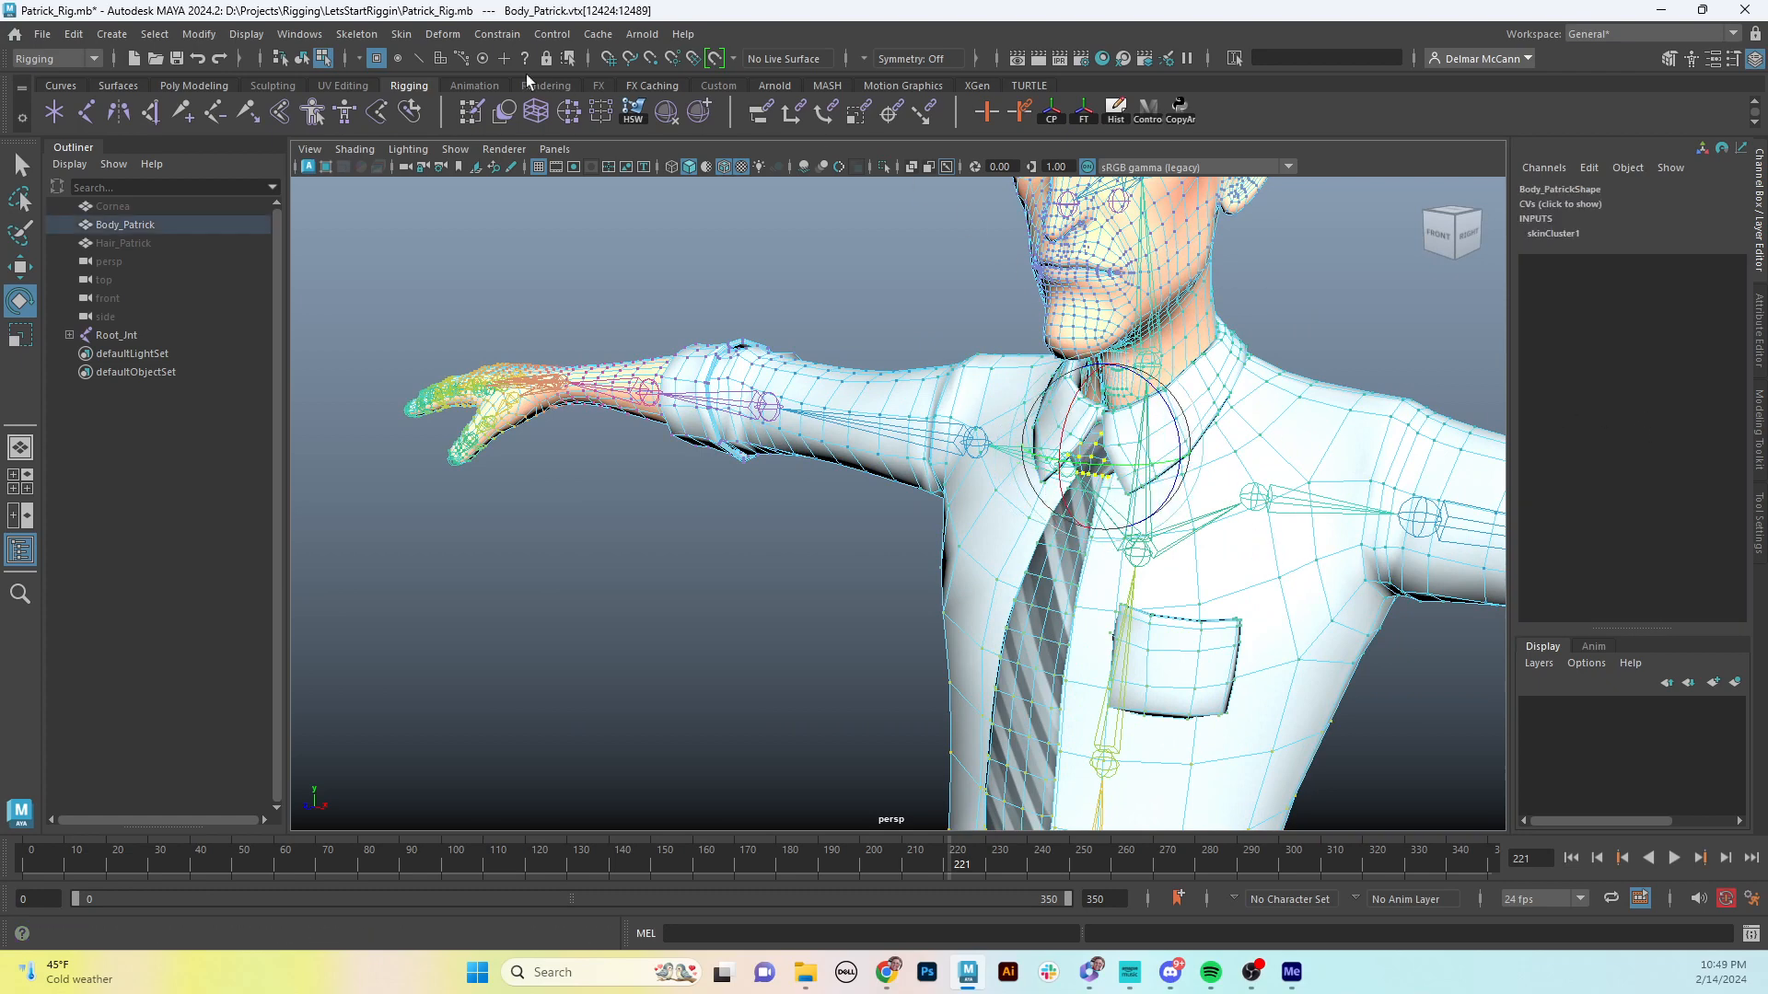
{"action": "left_click", "coordinate": [392, 39]}
{"action": "mouse_move", "coordinate": [299, 34]}
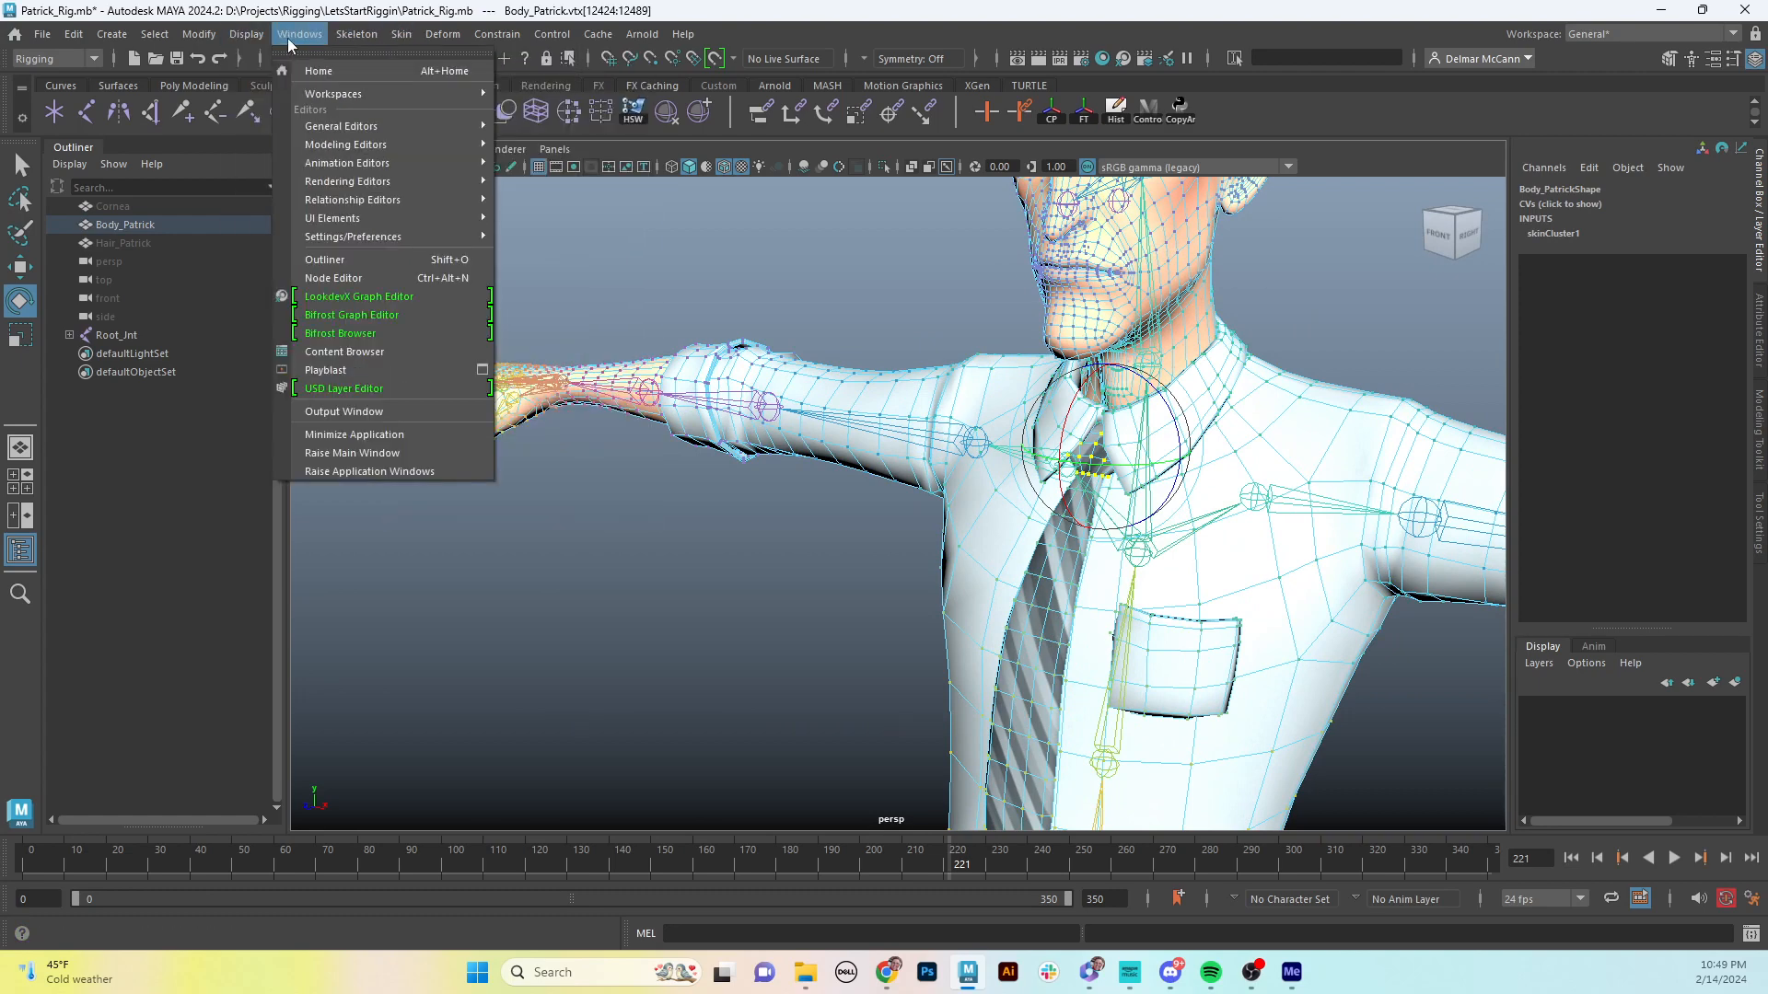
{"action": "mouse_move", "coordinate": [353, 125]}
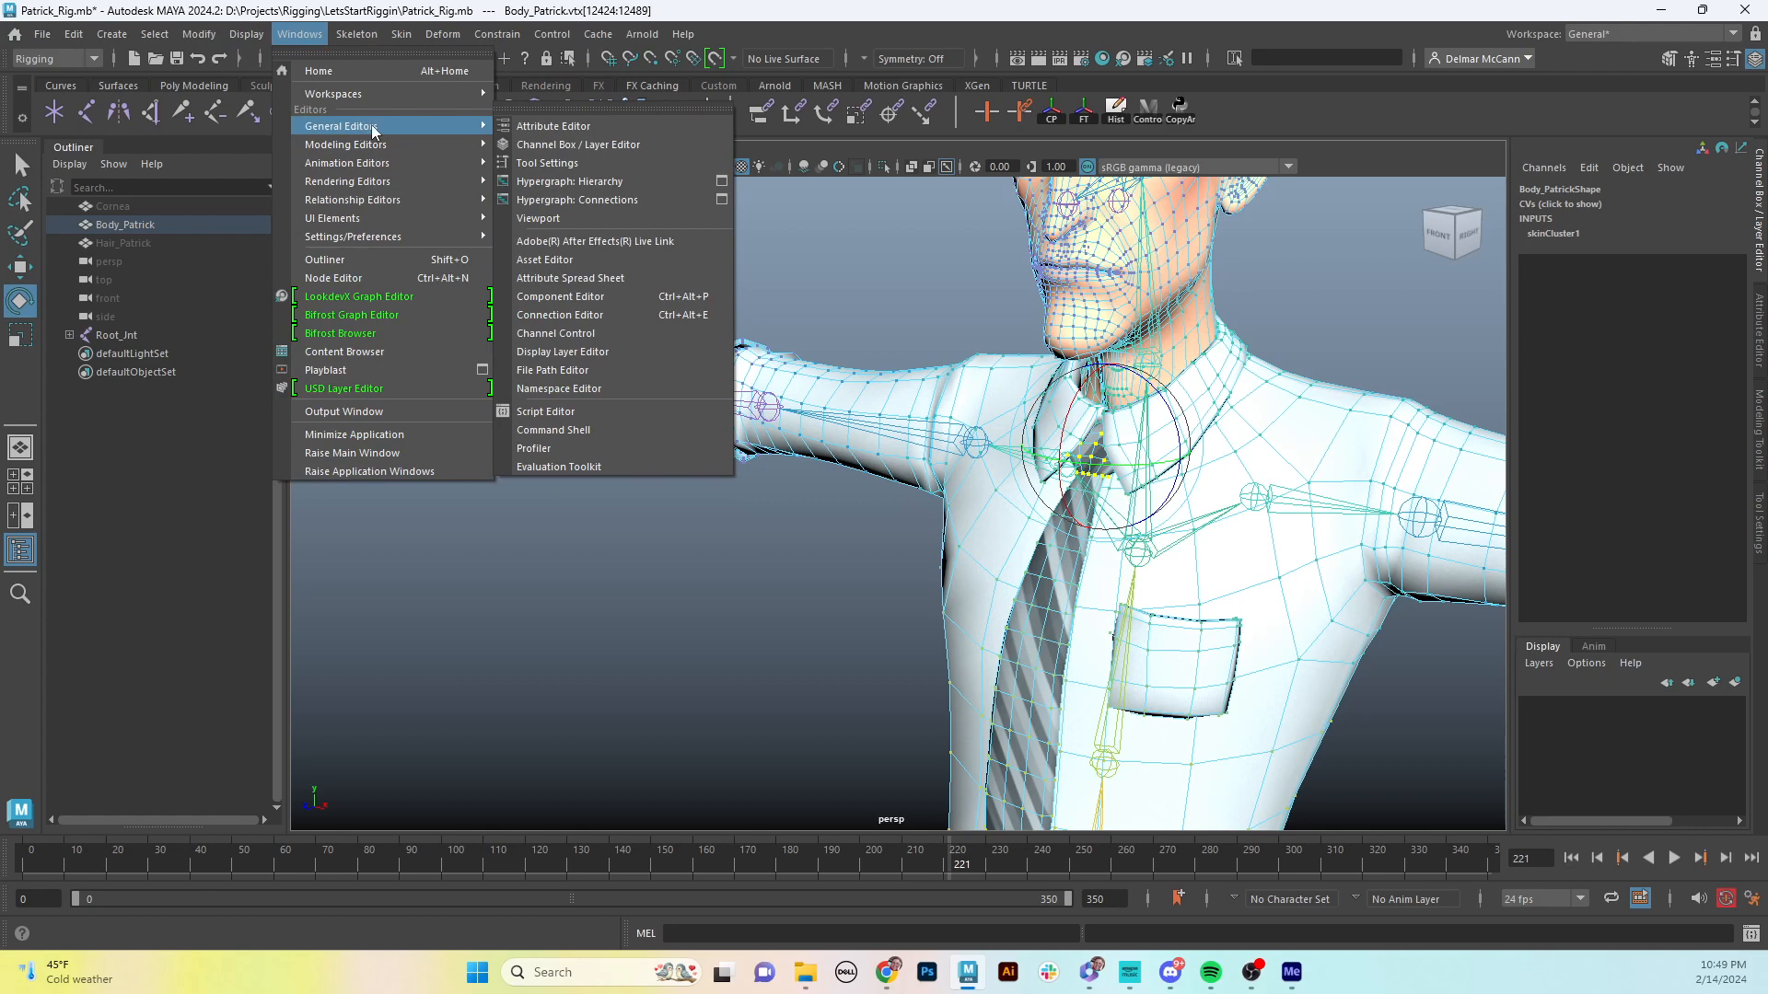
{"action": "left_click", "coordinate": [604, 297]}
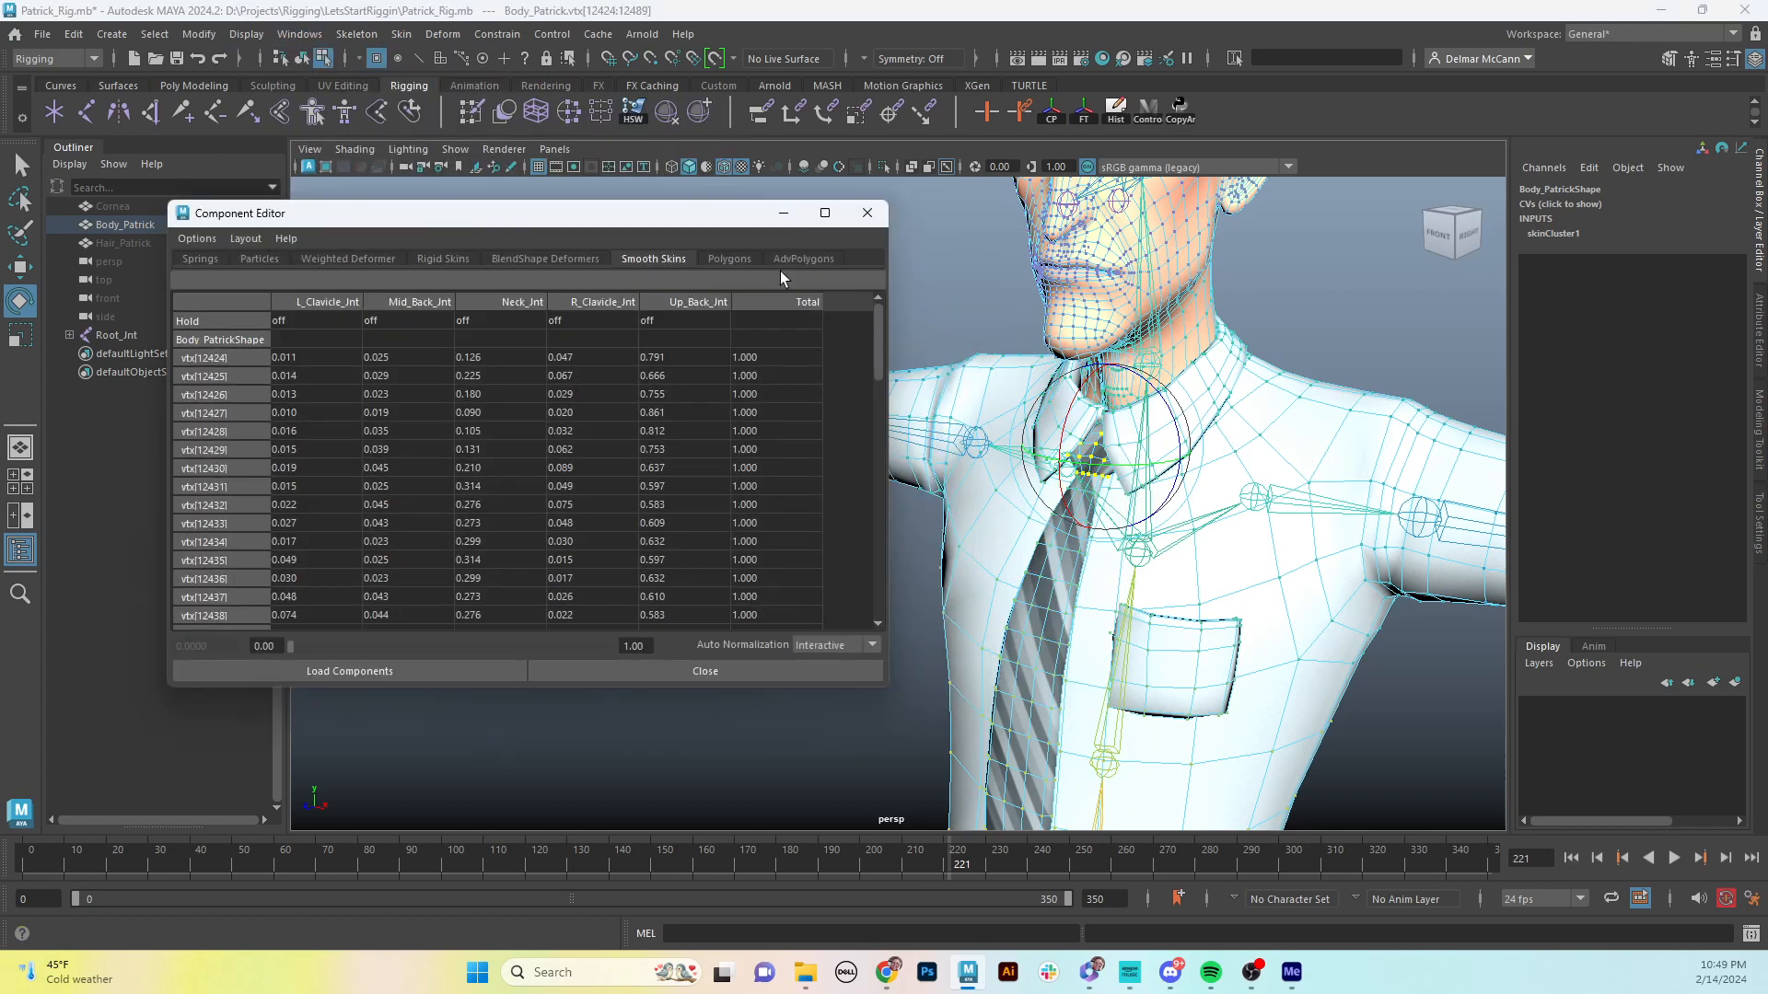
- Set the tie knot vertices' skin weights for Neck_Jnt, both clavicle joints and Mid_Back_Jnt to 0
{"action": "left_click", "coordinate": [525, 304]}
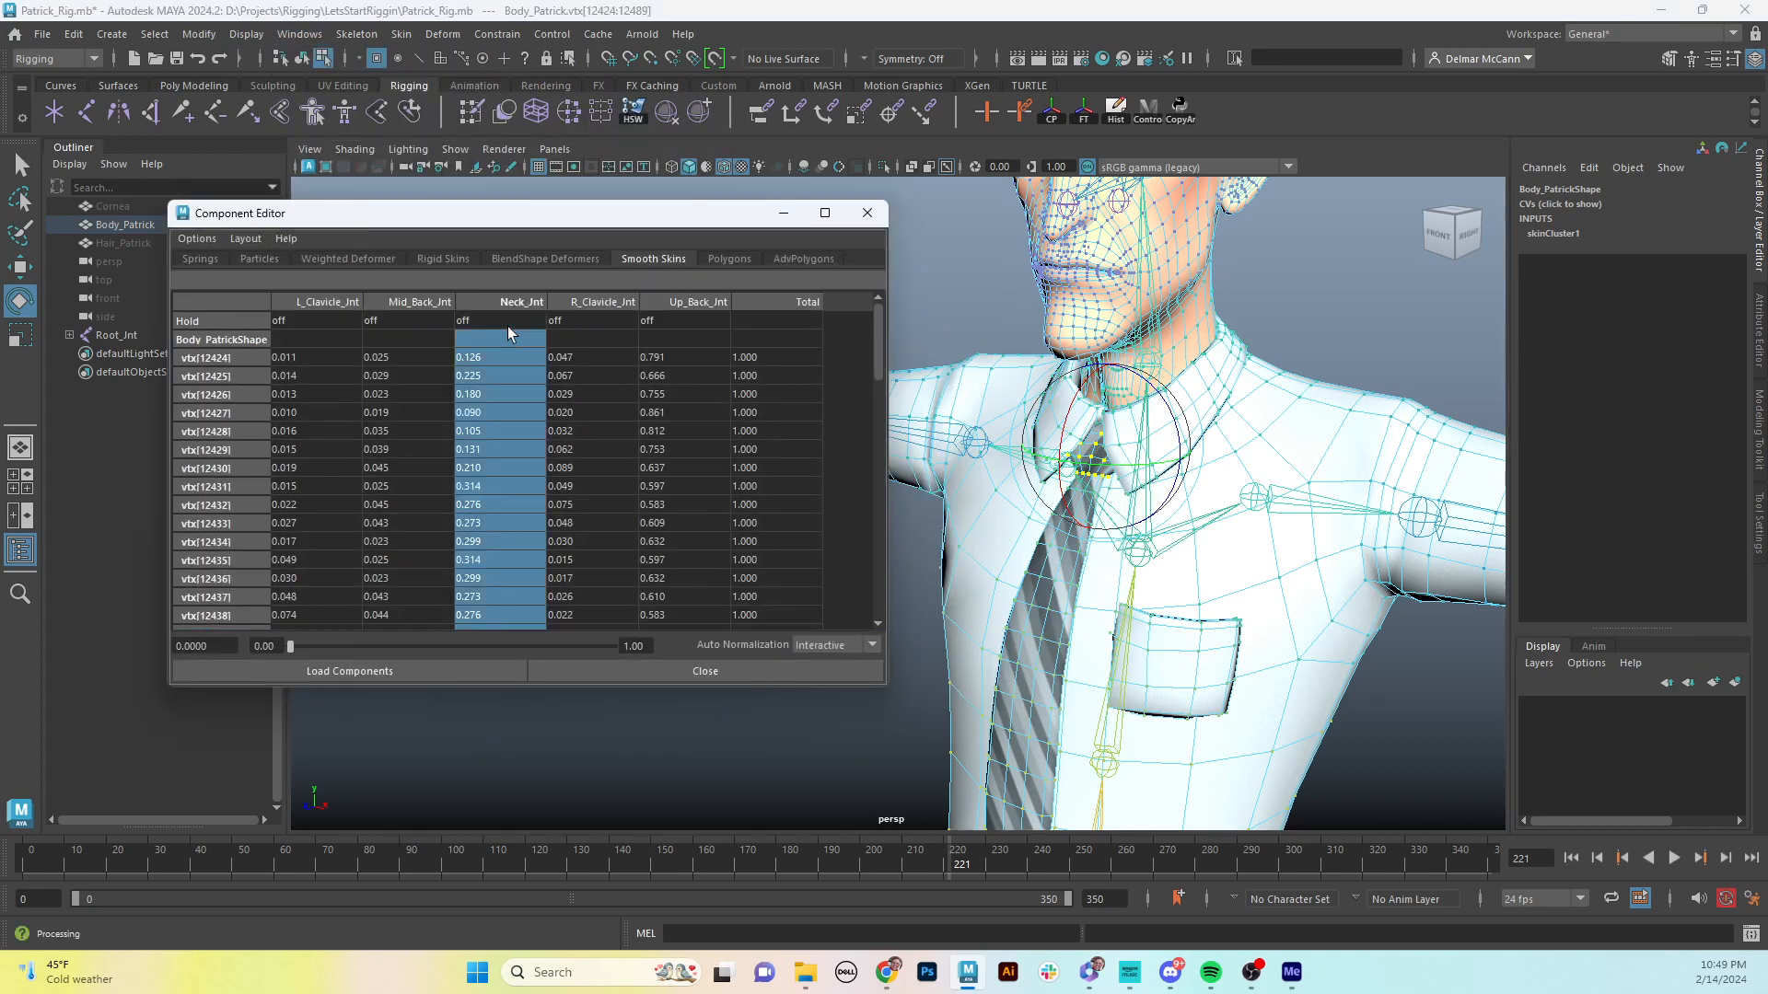
{"action": "key", "text": "Return"}
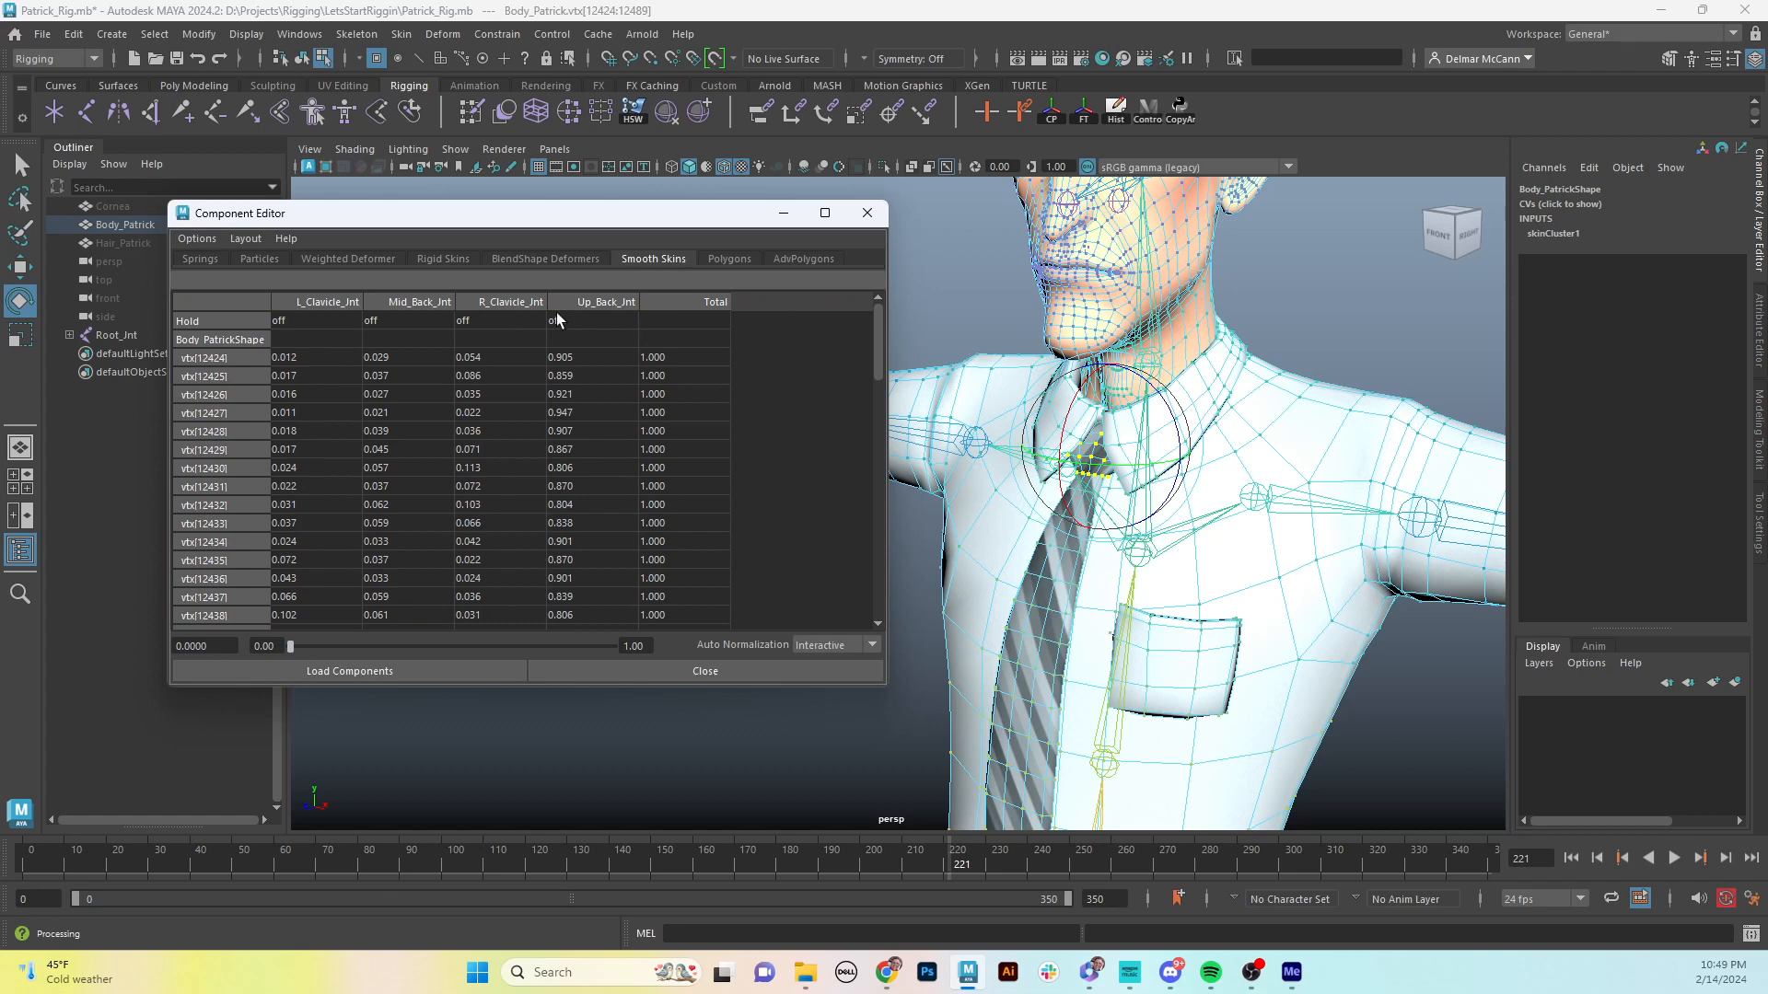
{"action": "left_click", "coordinate": [509, 306]}
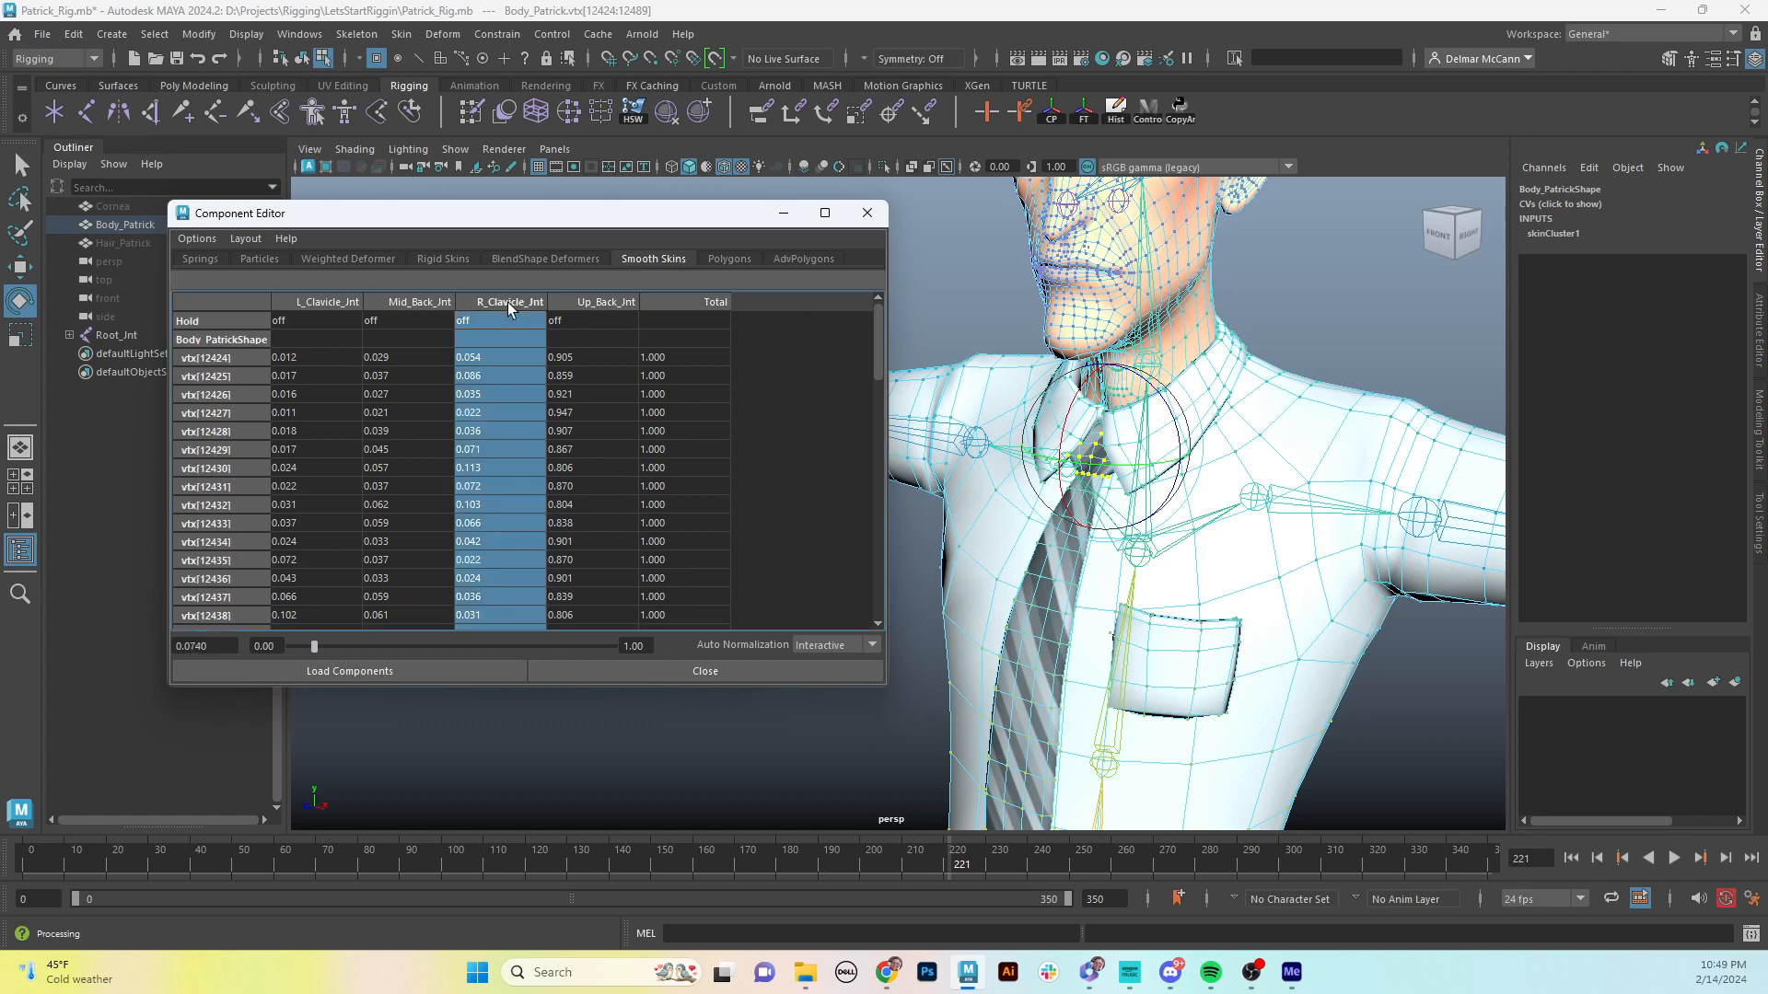
{"action": "left_click", "coordinate": [353, 304], "text": "ctrl"}
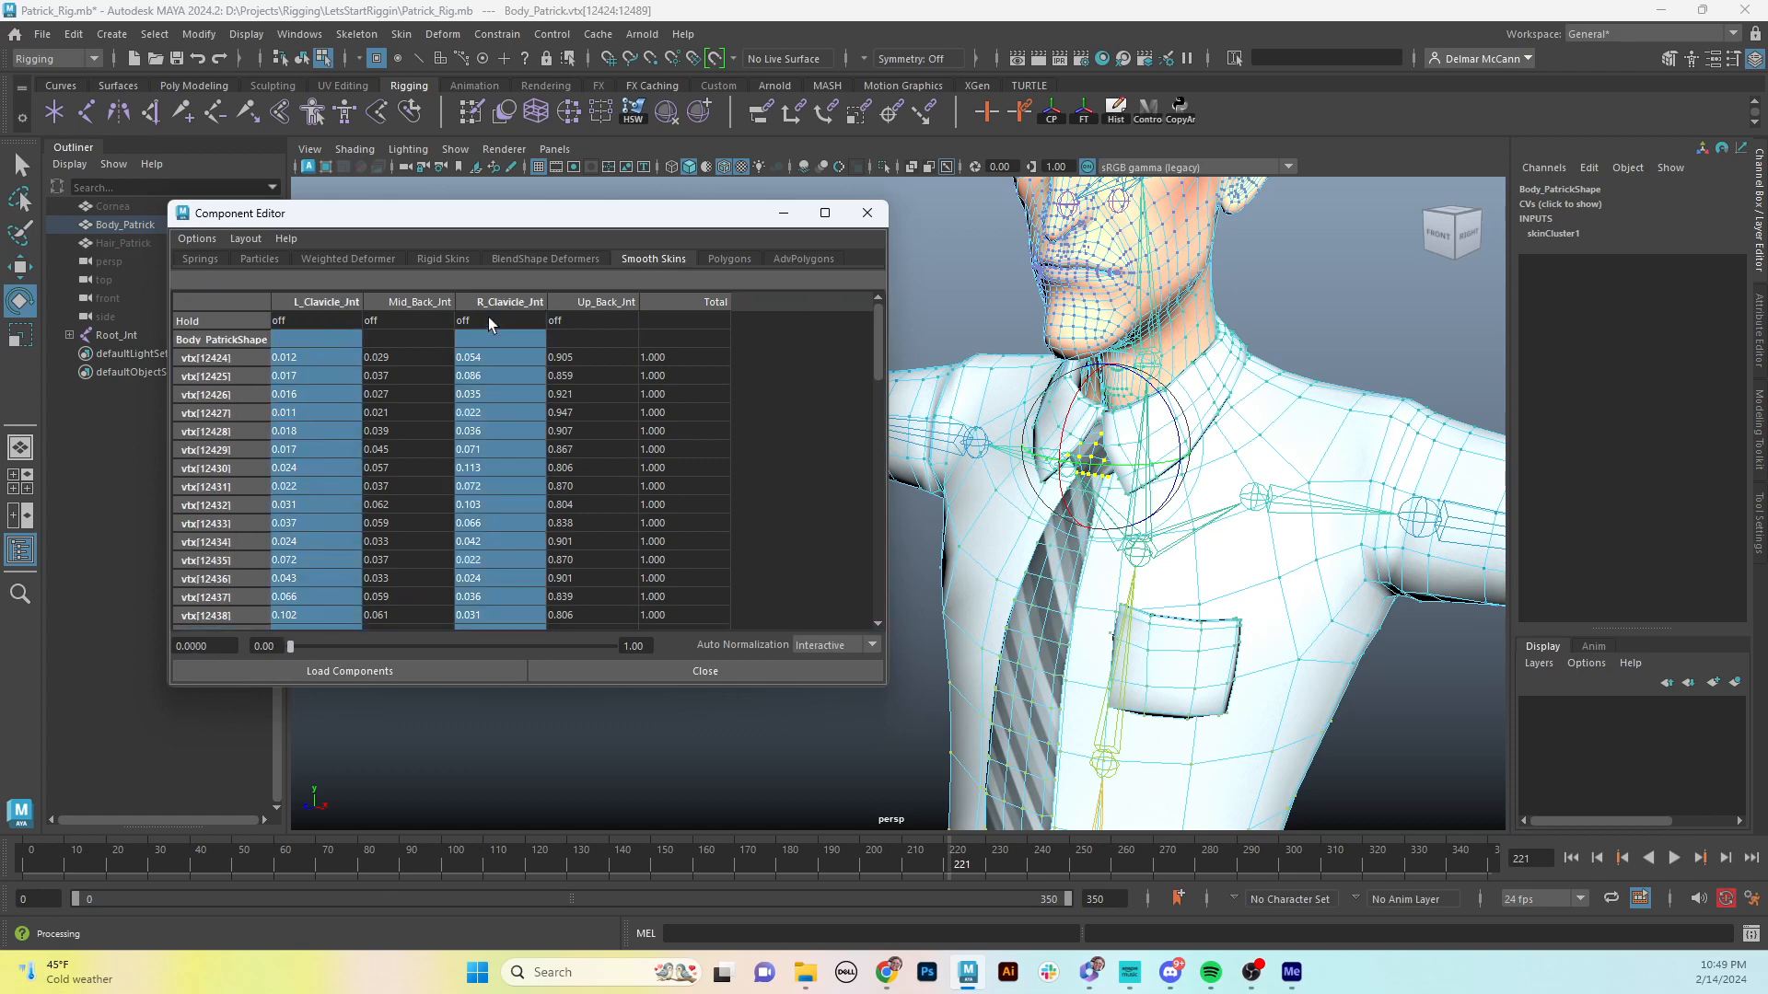
{"action": "left_click", "coordinate": [406, 307], "text": "ctrl"}
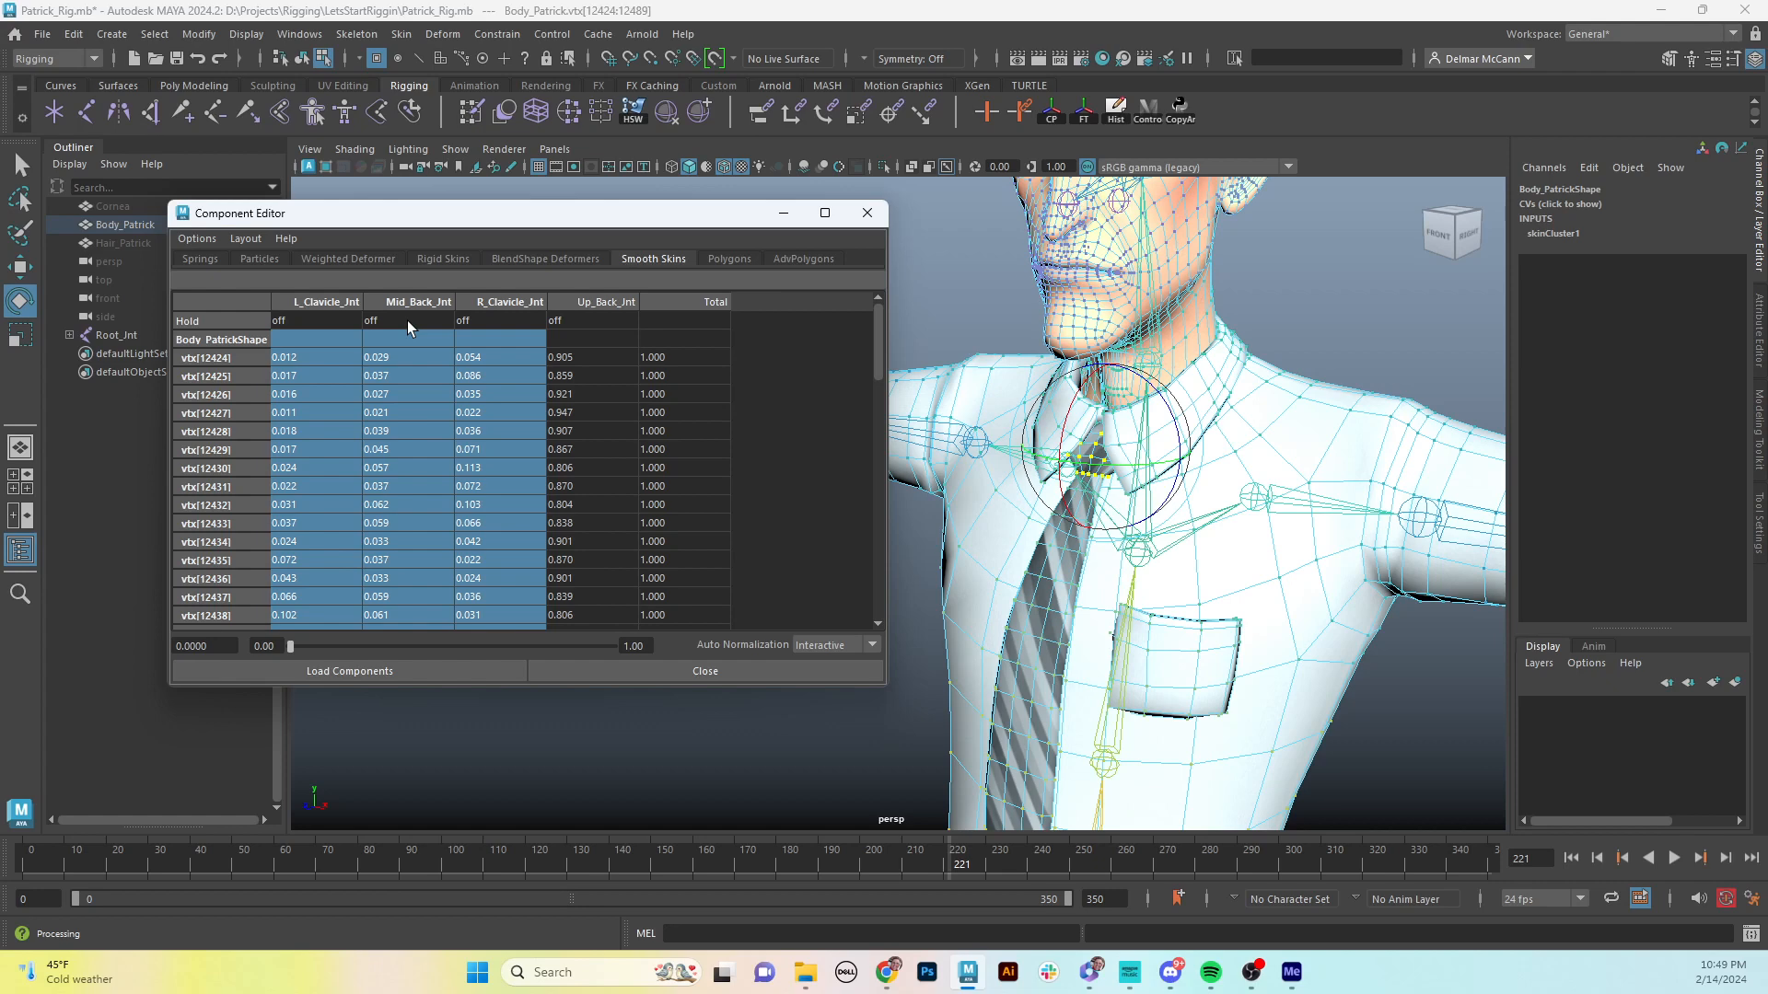
{"action": "key", "text": "Return"}
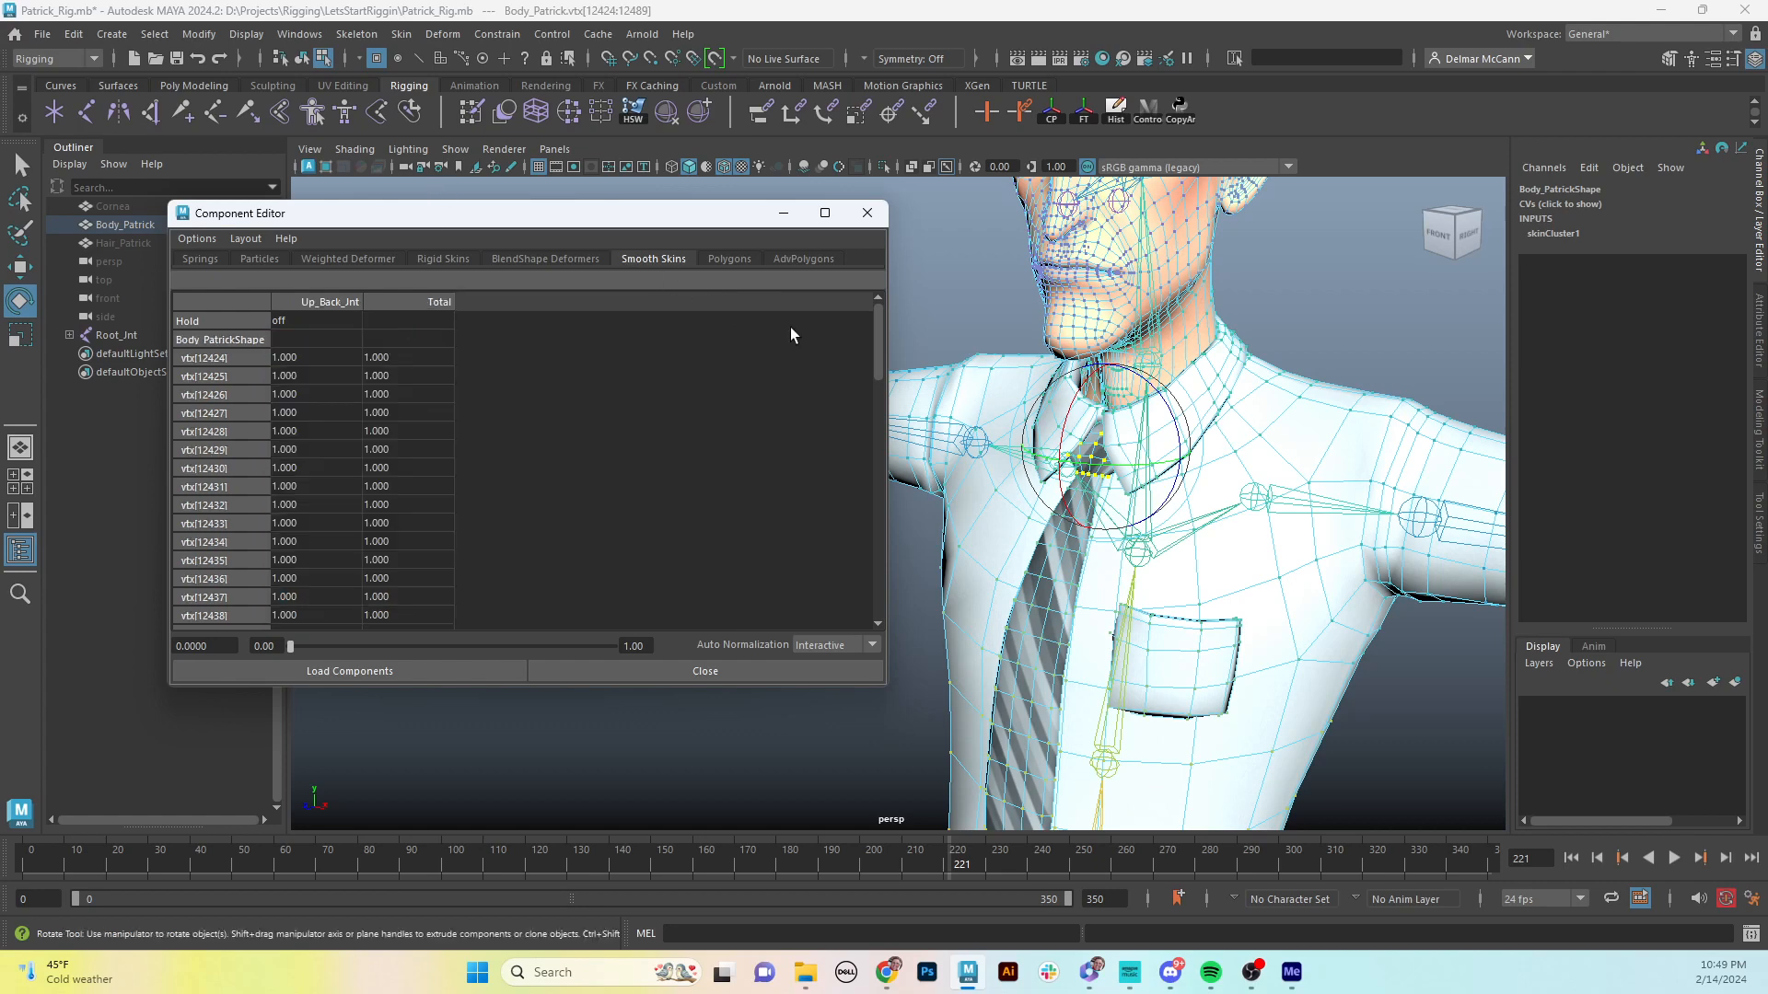
- Select the vertices near the tie's lower tip and set their Pelvis_Jnt and Up_Back_Jnt weights to 0
{"action": "left_click_drag", "start_coordinate": [1104, 495], "coordinate": [1032, 447], "text": "alt"}
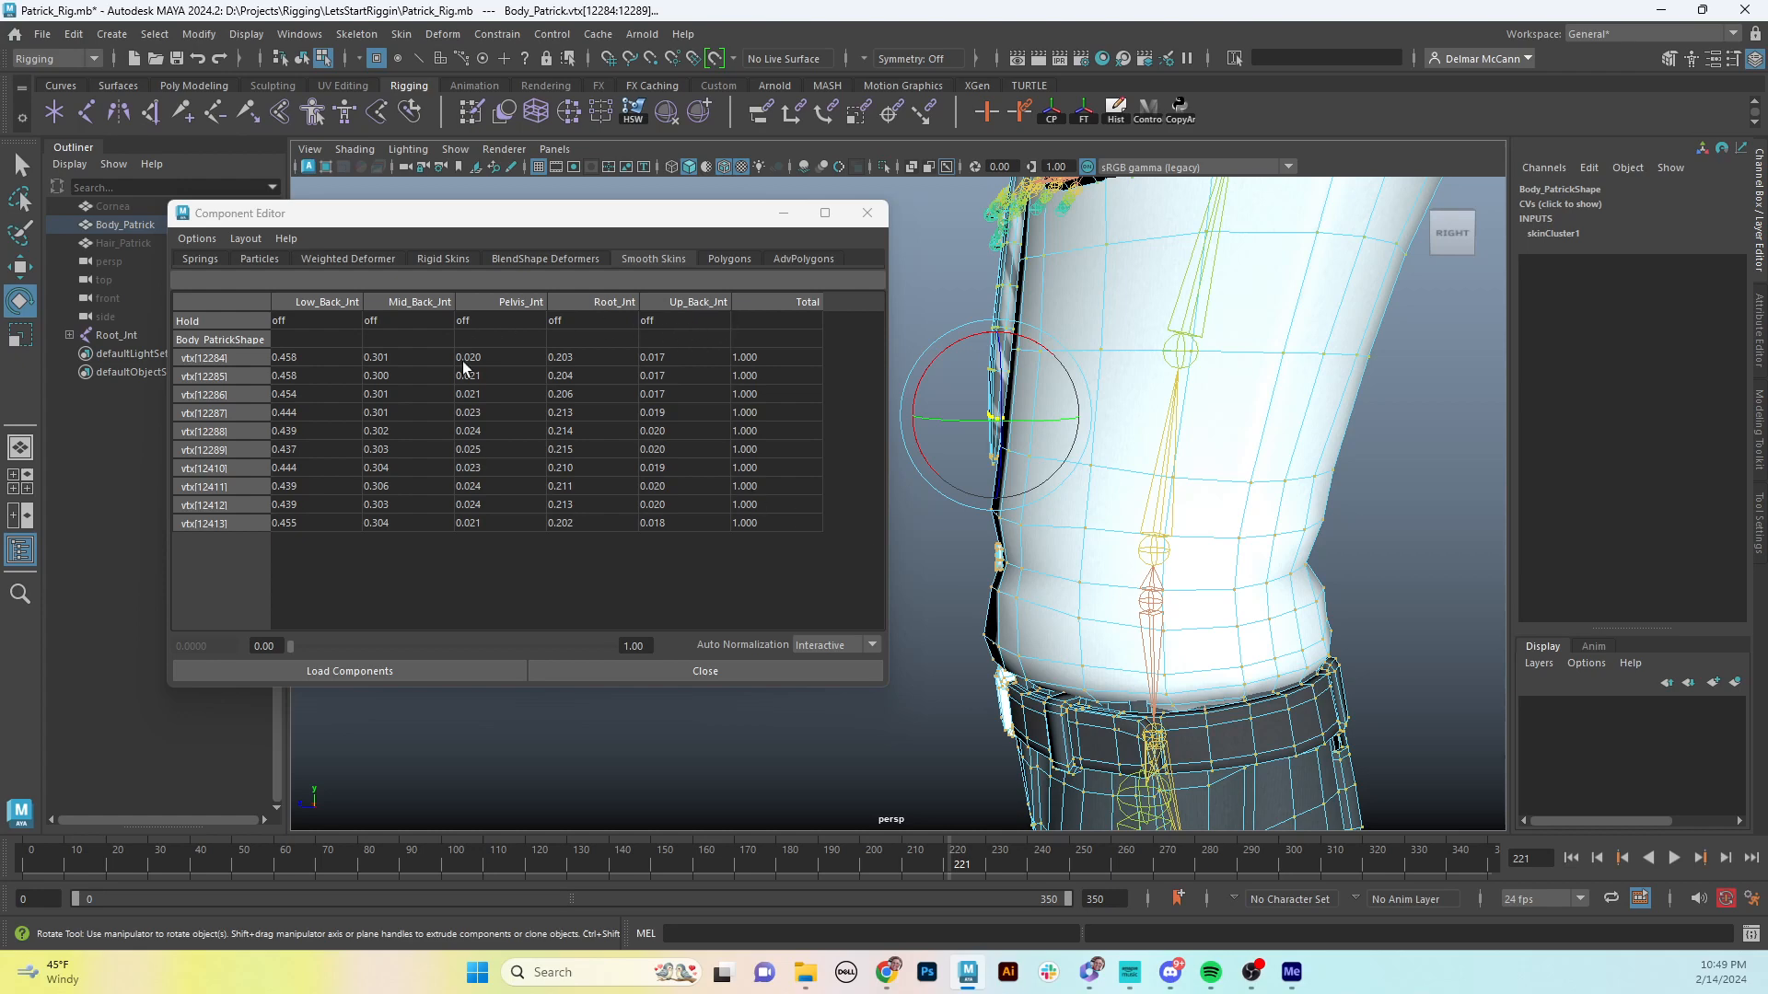
{"action": "left_click", "coordinate": [480, 303]}
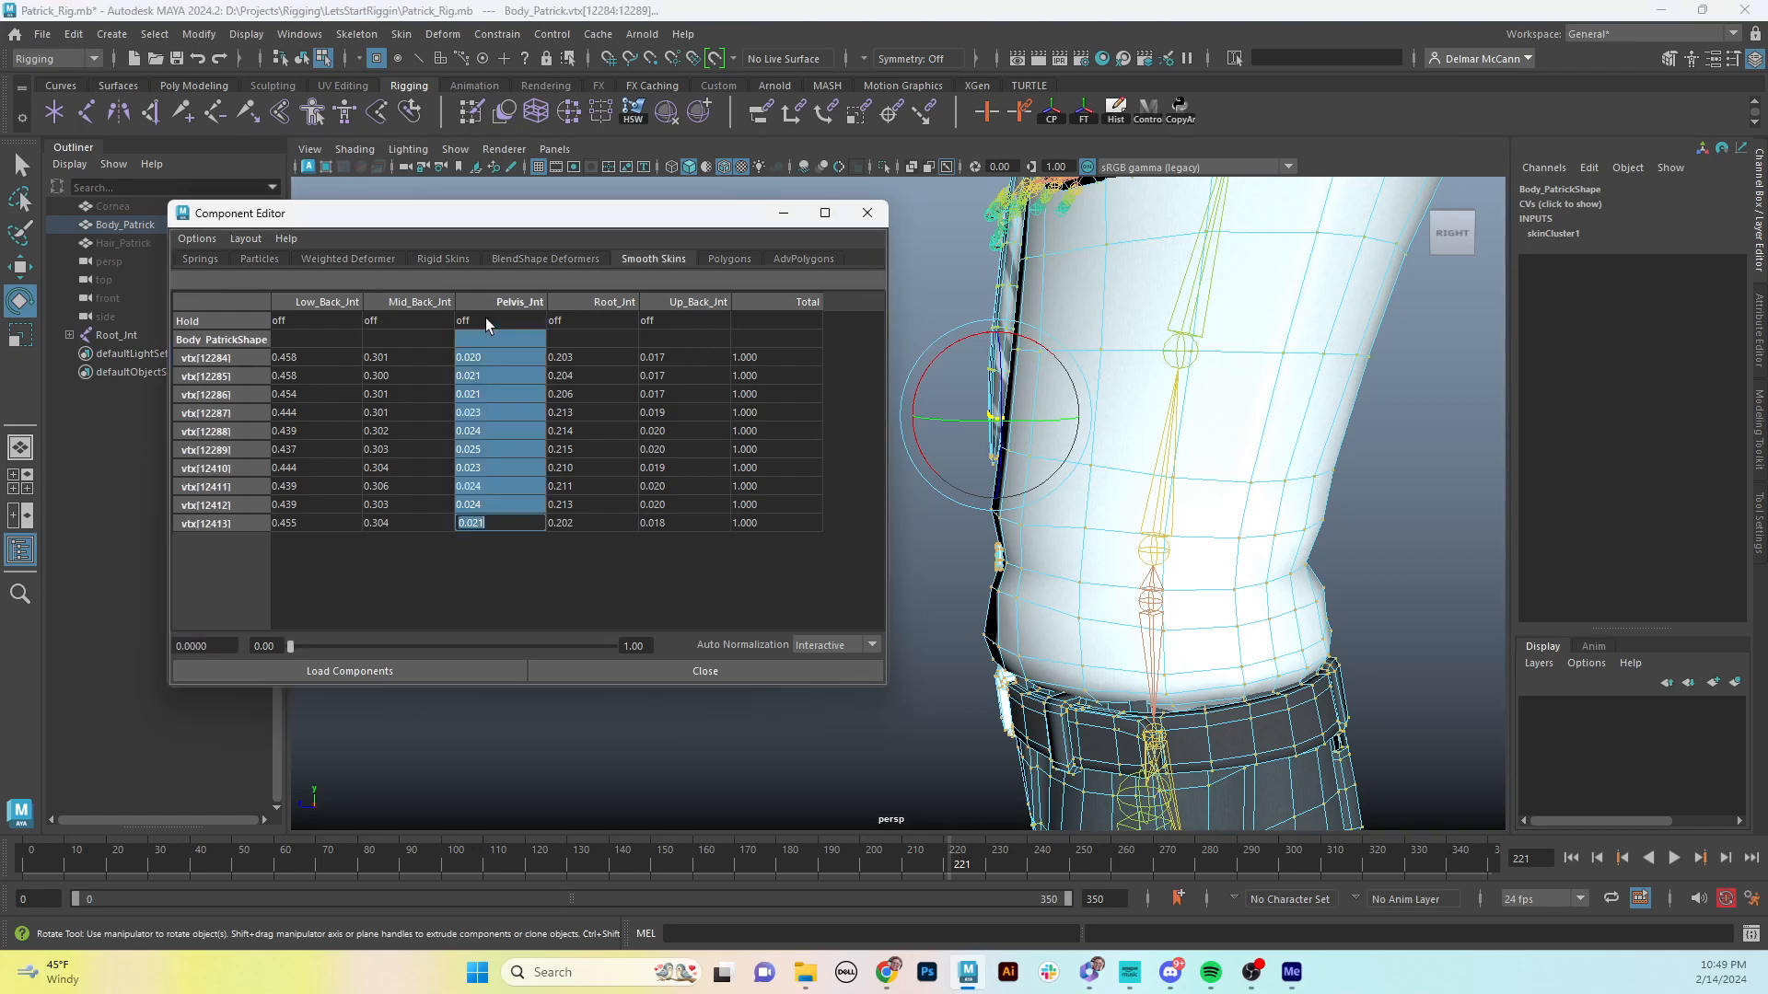
{"action": "type", "text": "0"}
{"action": "key", "text": "Return"}
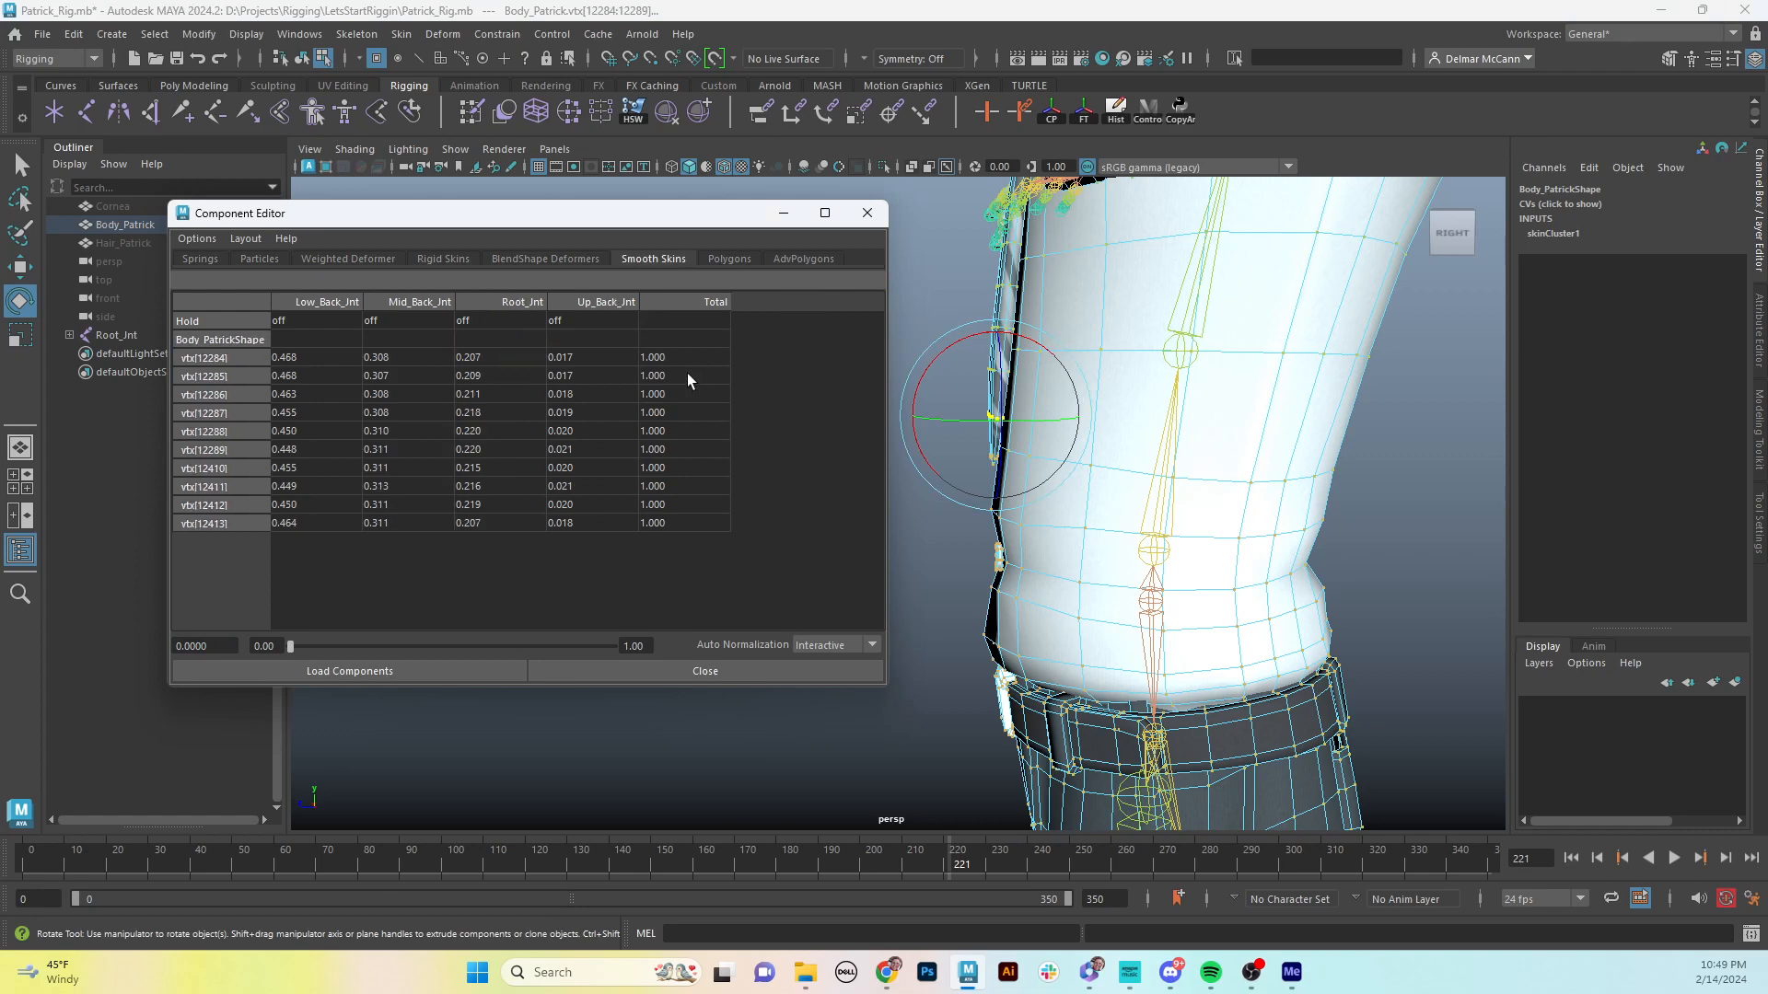
{"action": "left_click", "coordinate": [580, 303]}
{"action": "type", "text": "0"}
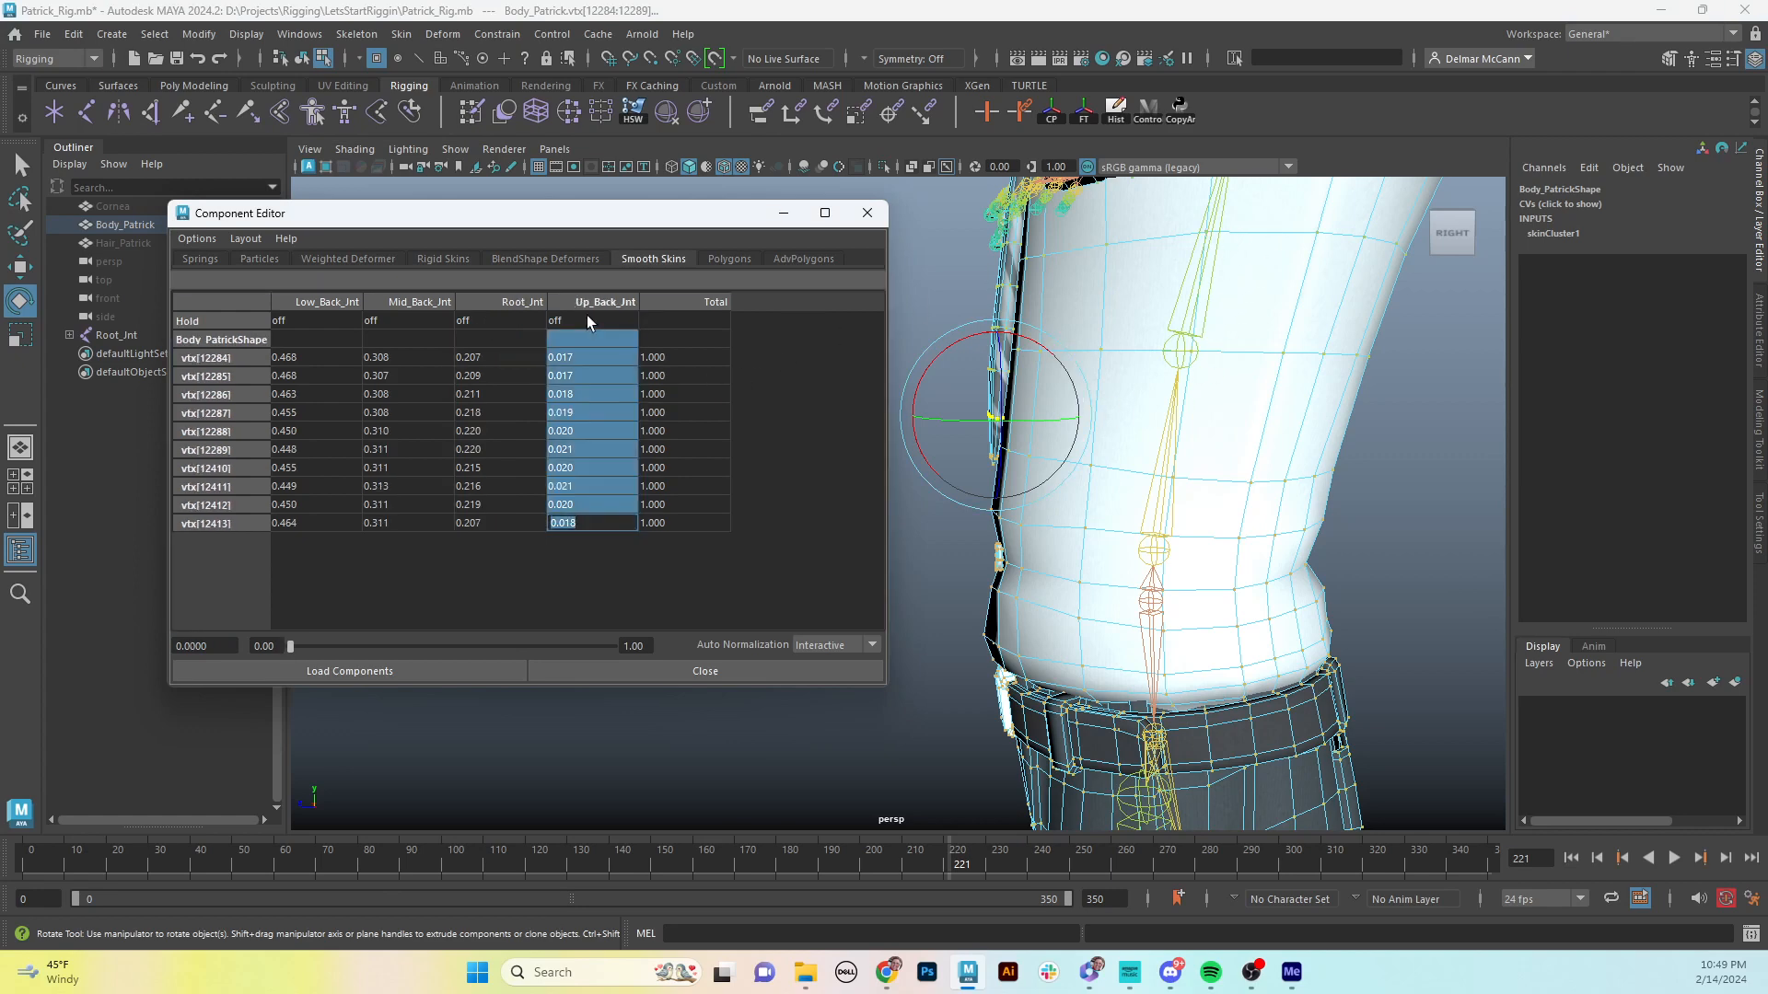
{"action": "key", "text": "Return"}
- Select one shirt vertex on each side of the upper tie and grow the selection outward across the chest
{"action": "left_click_drag", "start_coordinate": [1125, 505], "coordinate": [1276, 424], "text": "alt"}
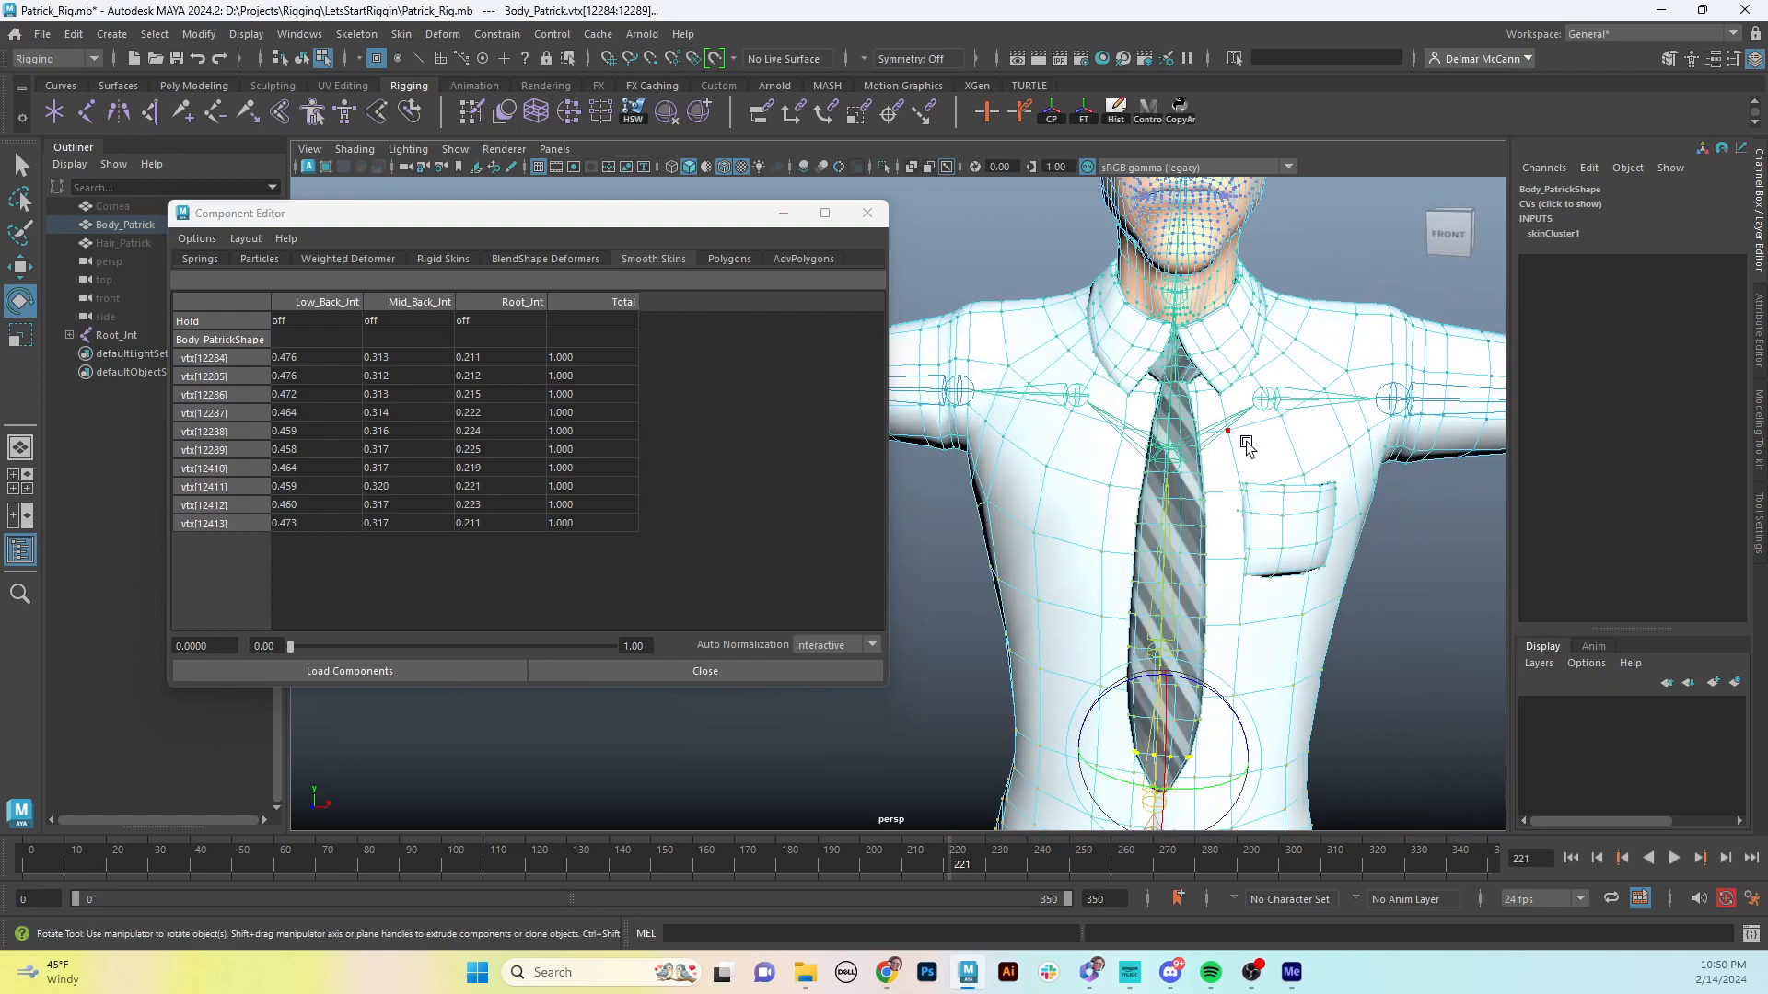
{"action": "left_click", "coordinate": [1239, 436]}
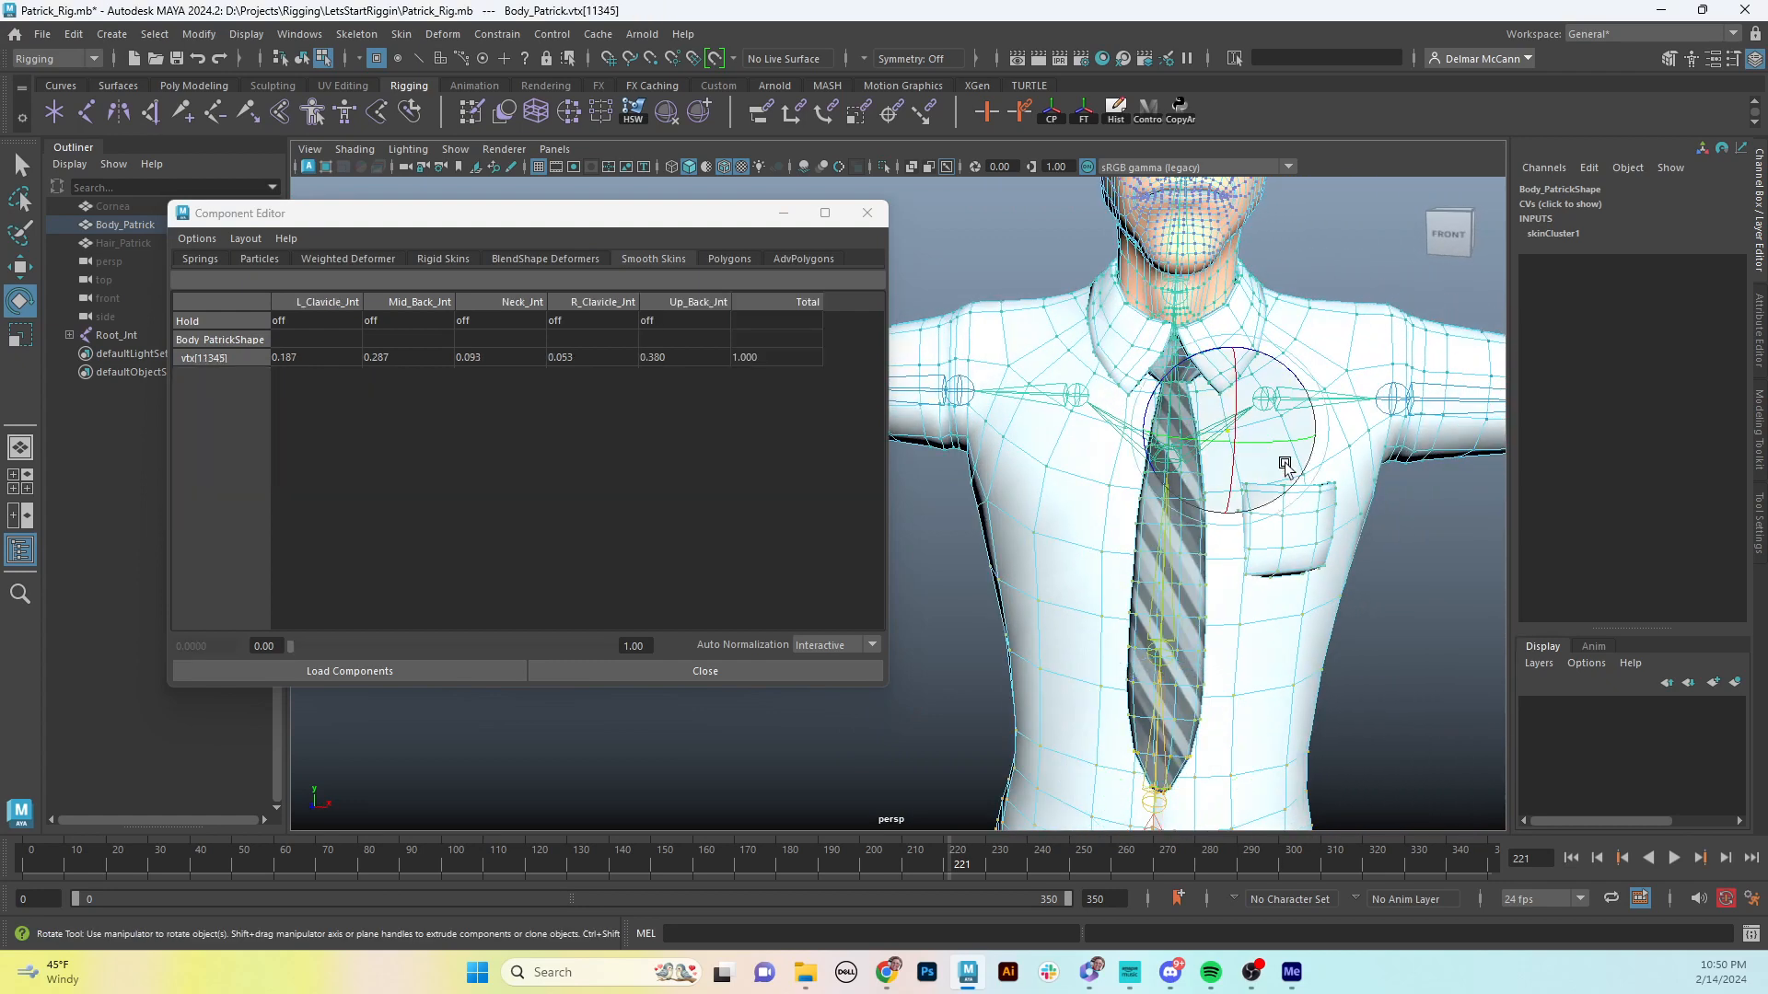
{"action": "key", "text": "q"}
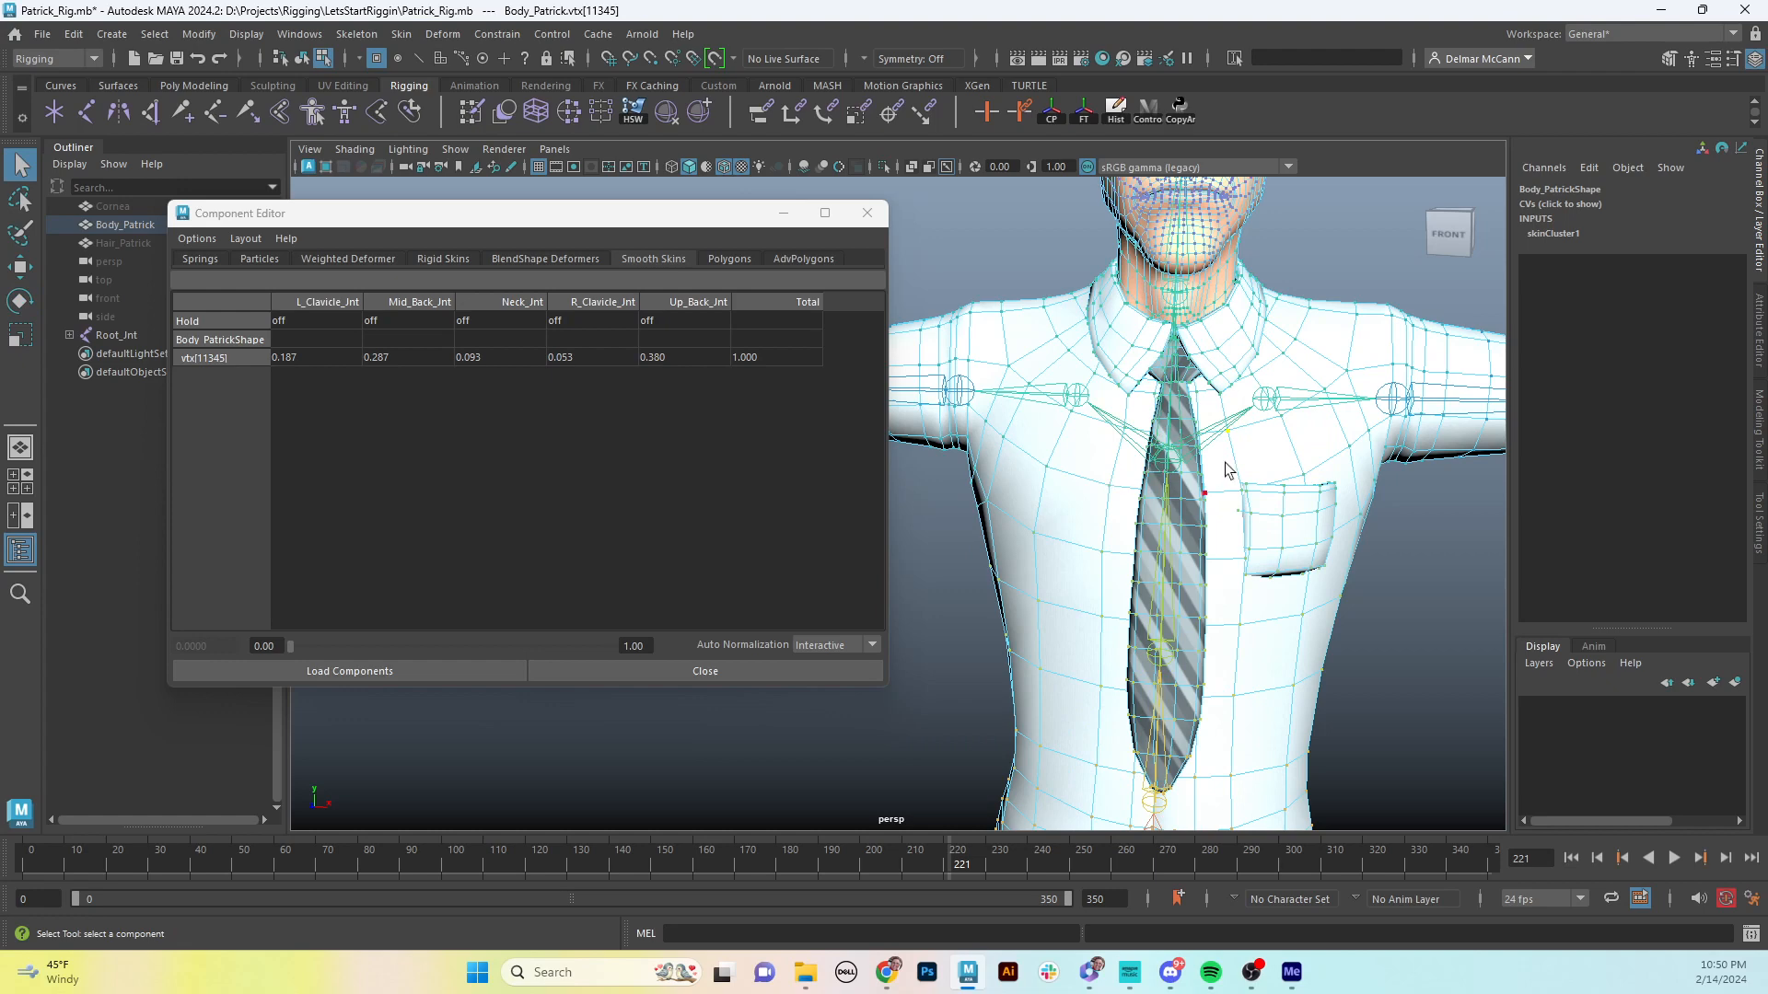
{"action": "left_click", "coordinate": [1145, 435], "text": "shift"}
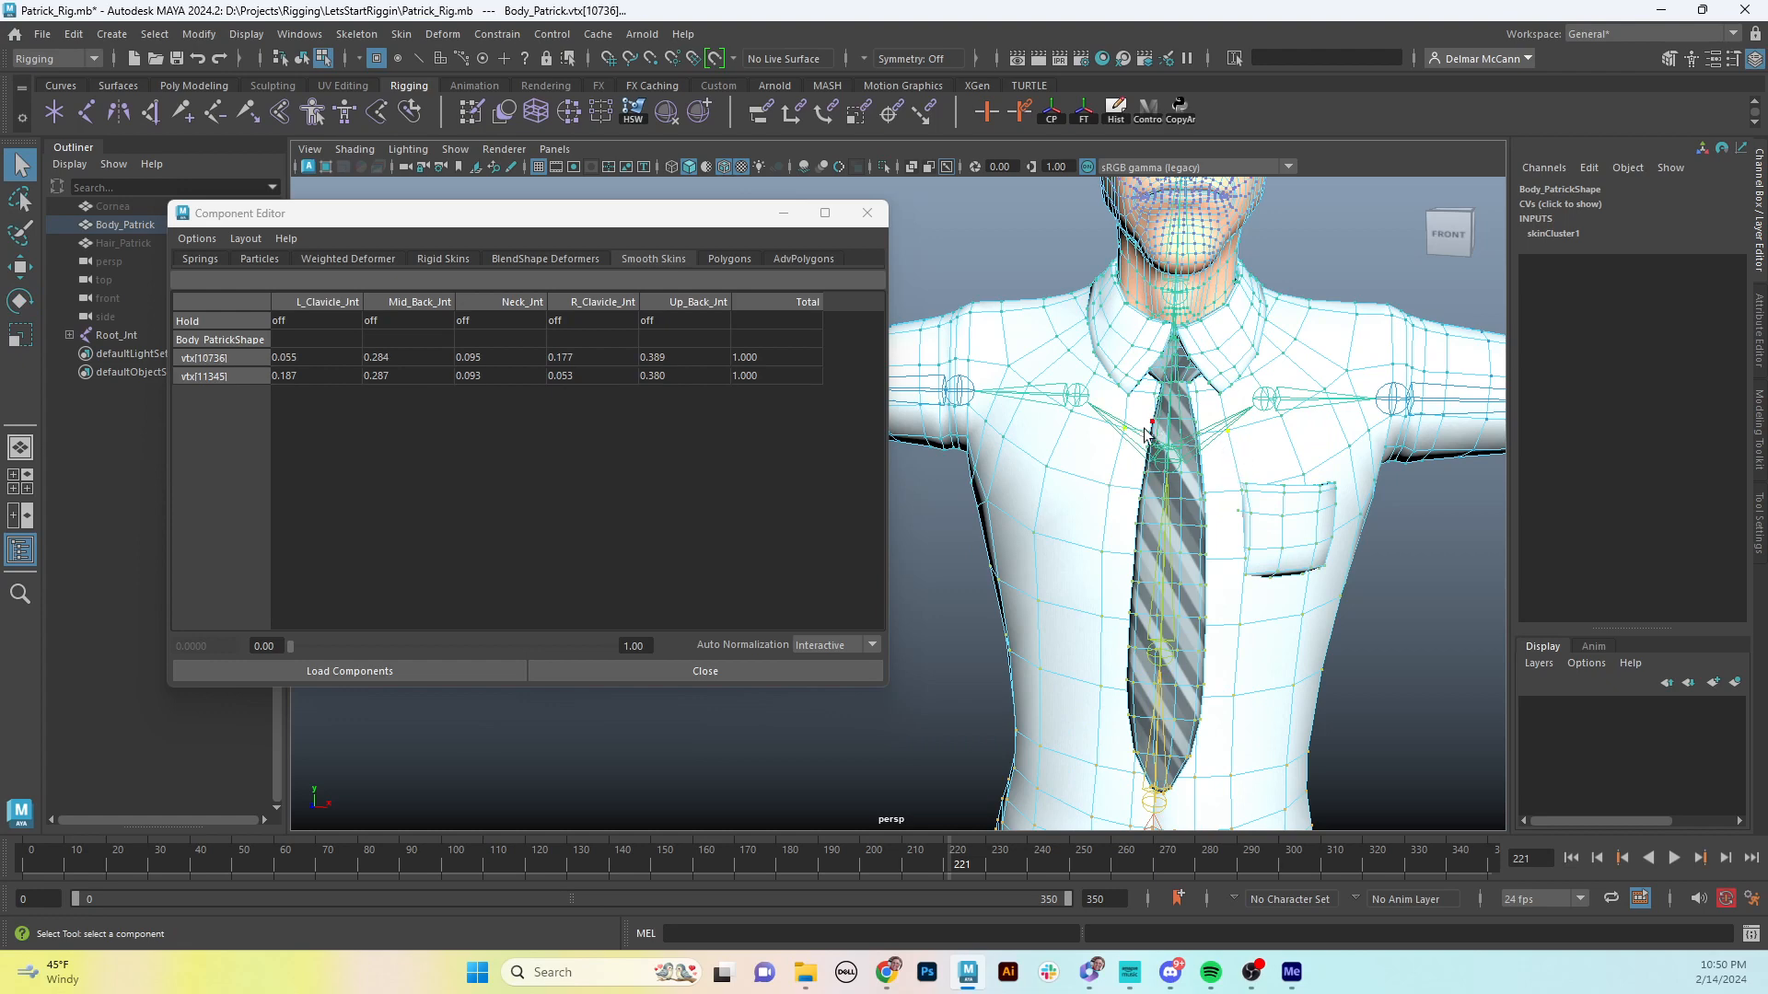
{"action": "key", "text": "shift+period"}
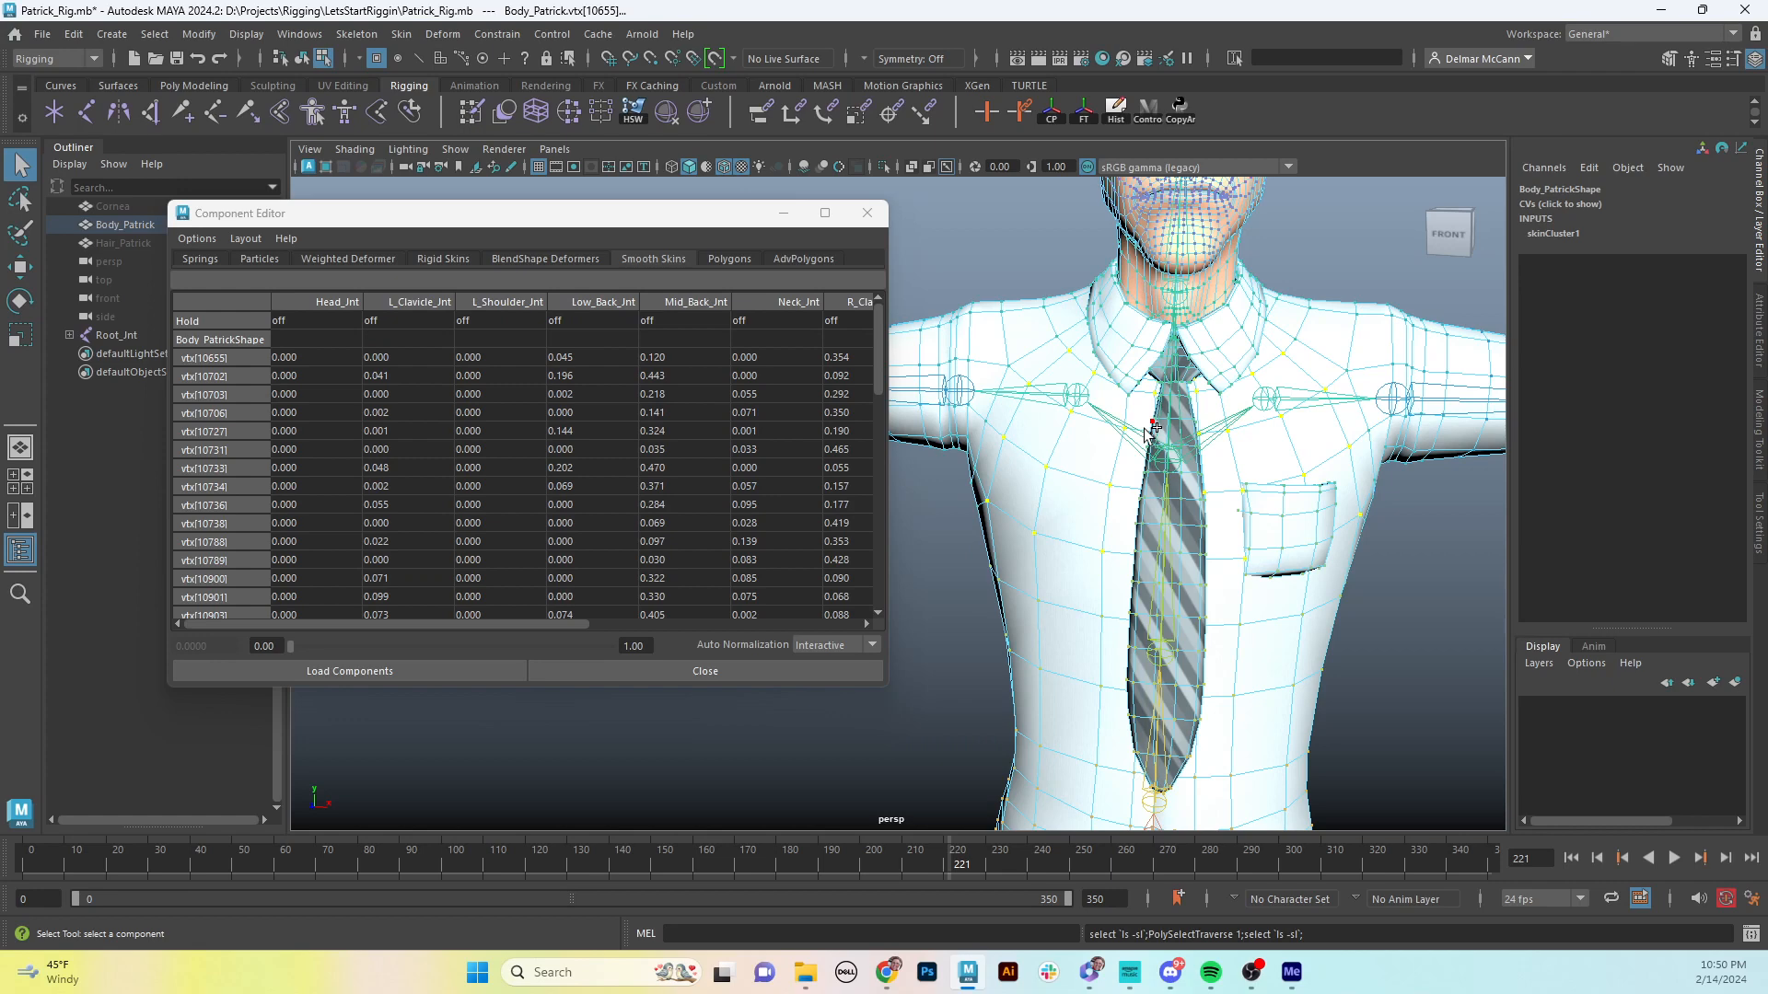
{"action": "key", "text": "shift+period"}
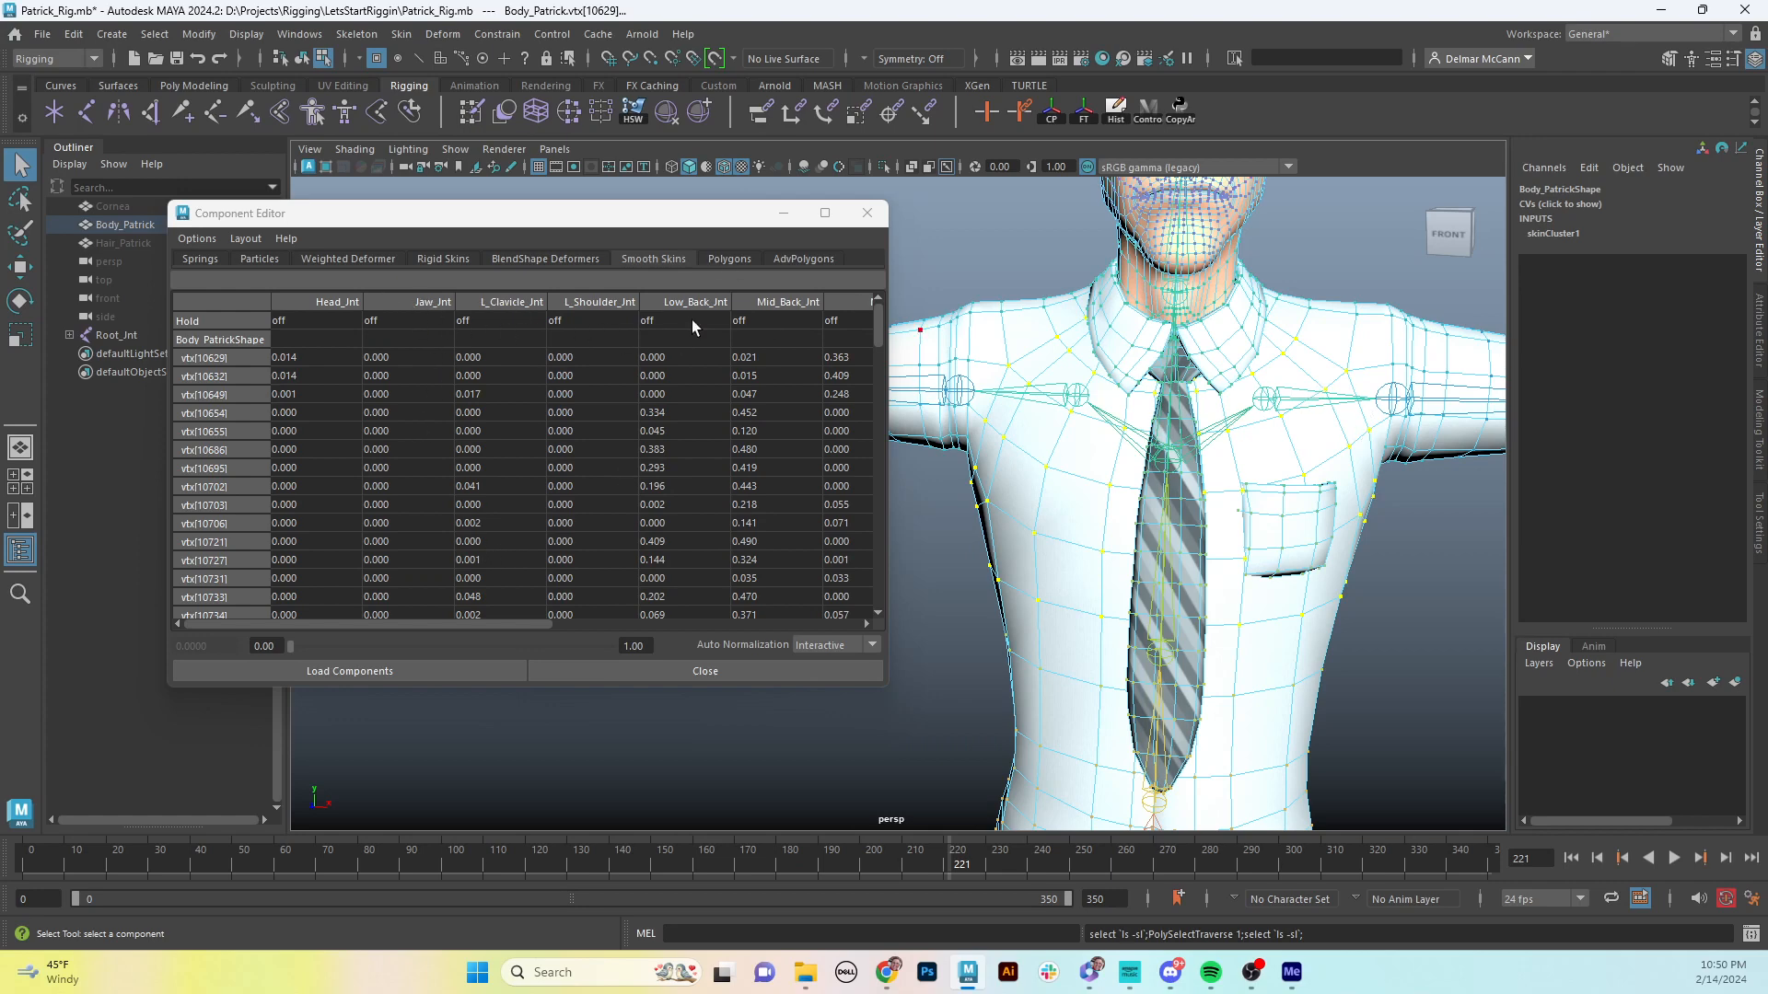
- Set the selected chest vertices' Head_Jnt and Jaw_Jnt skin weights to 0
{"action": "left_click", "coordinate": [409, 308]}
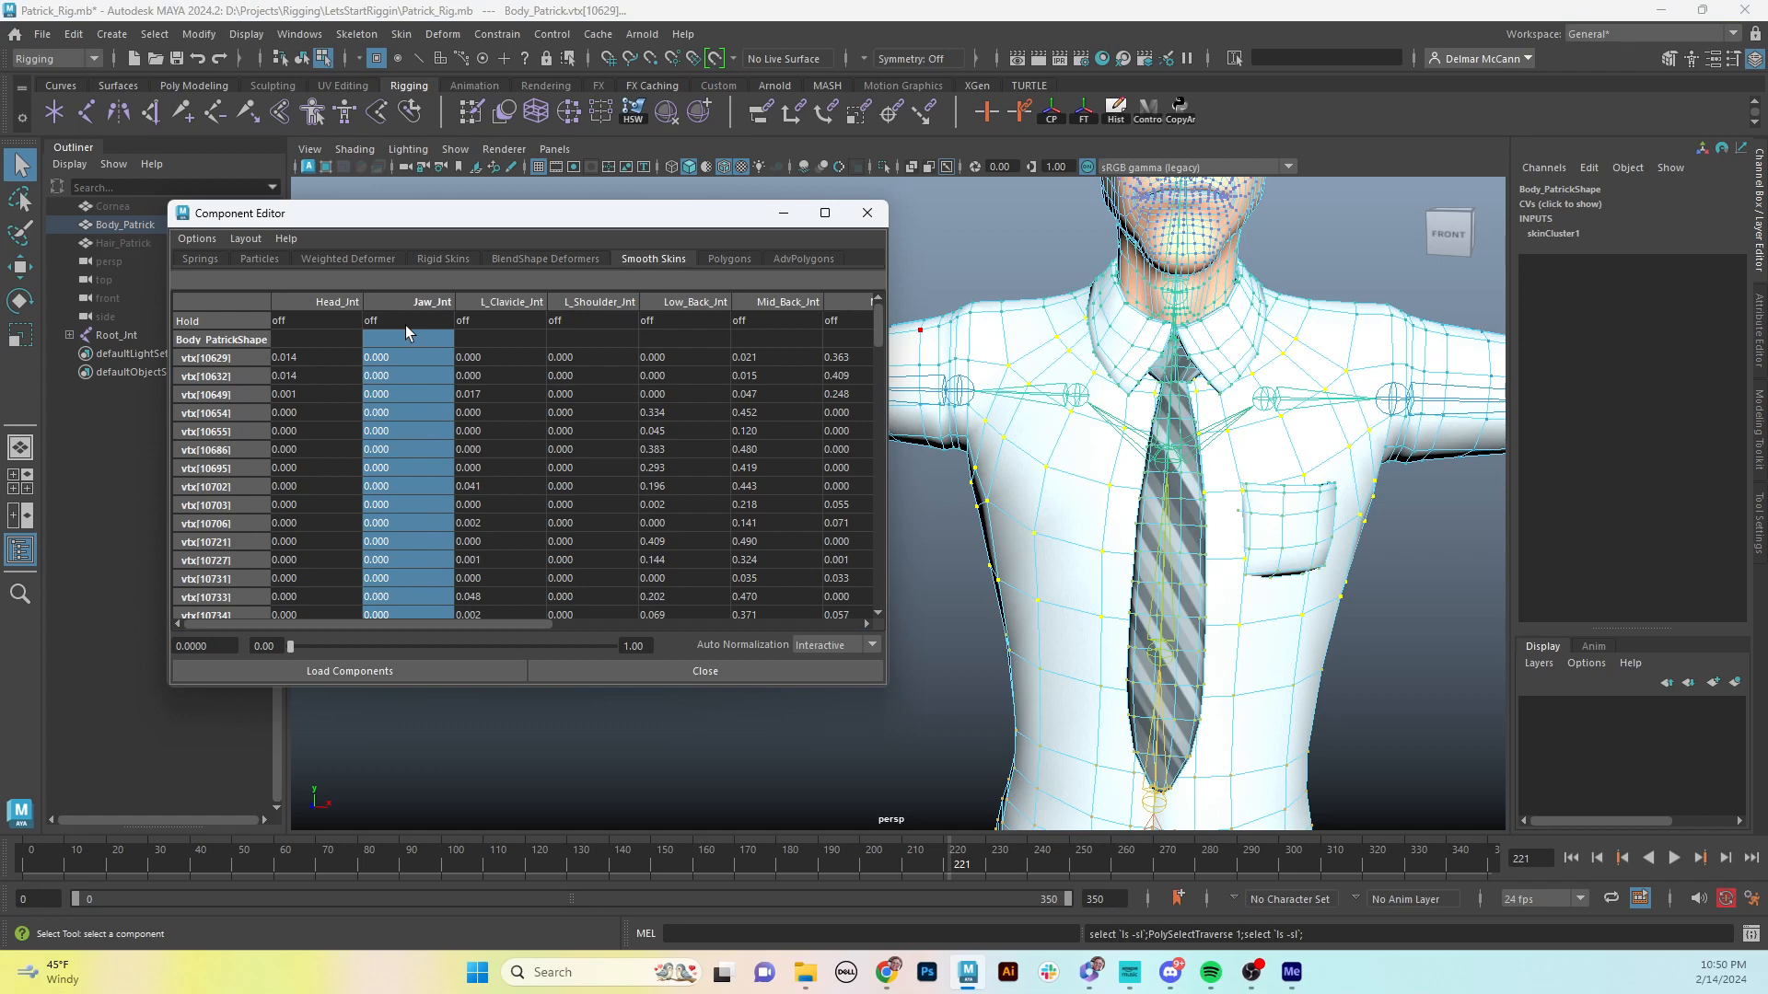
{"action": "left_click", "coordinate": [322, 311], "text": "shift"}
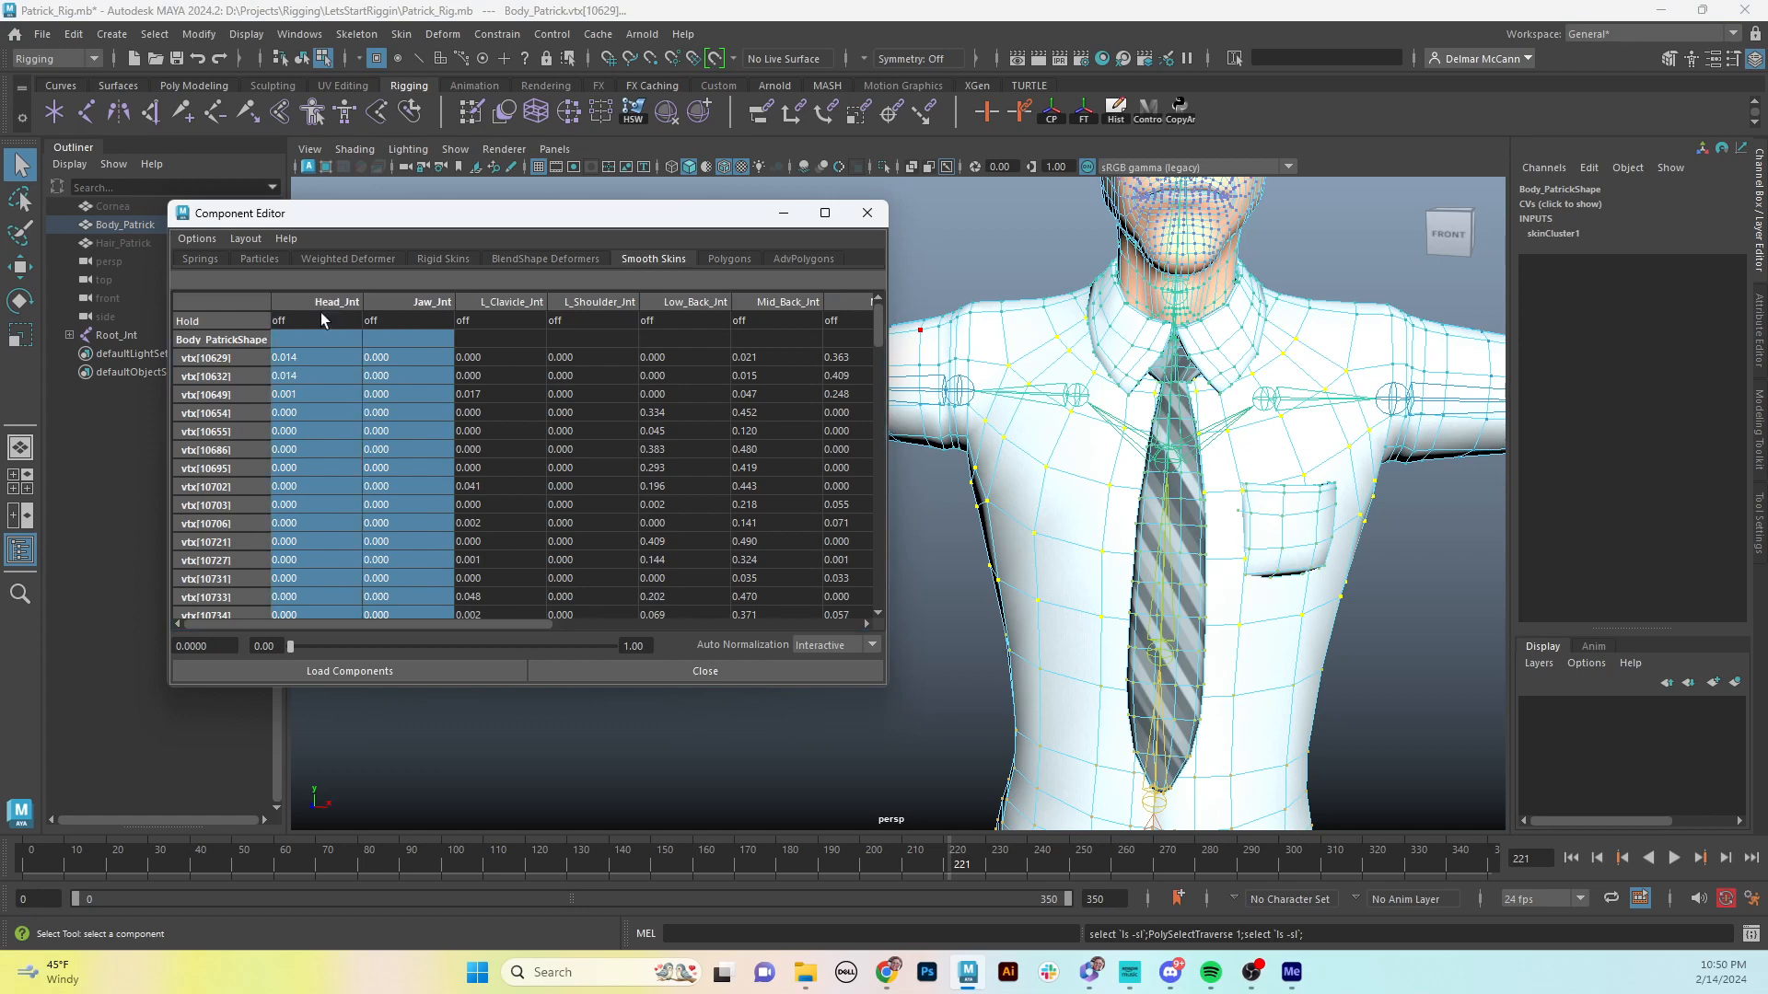
{"action": "type", "text": "0"}
{"action": "key", "text": "Return"}
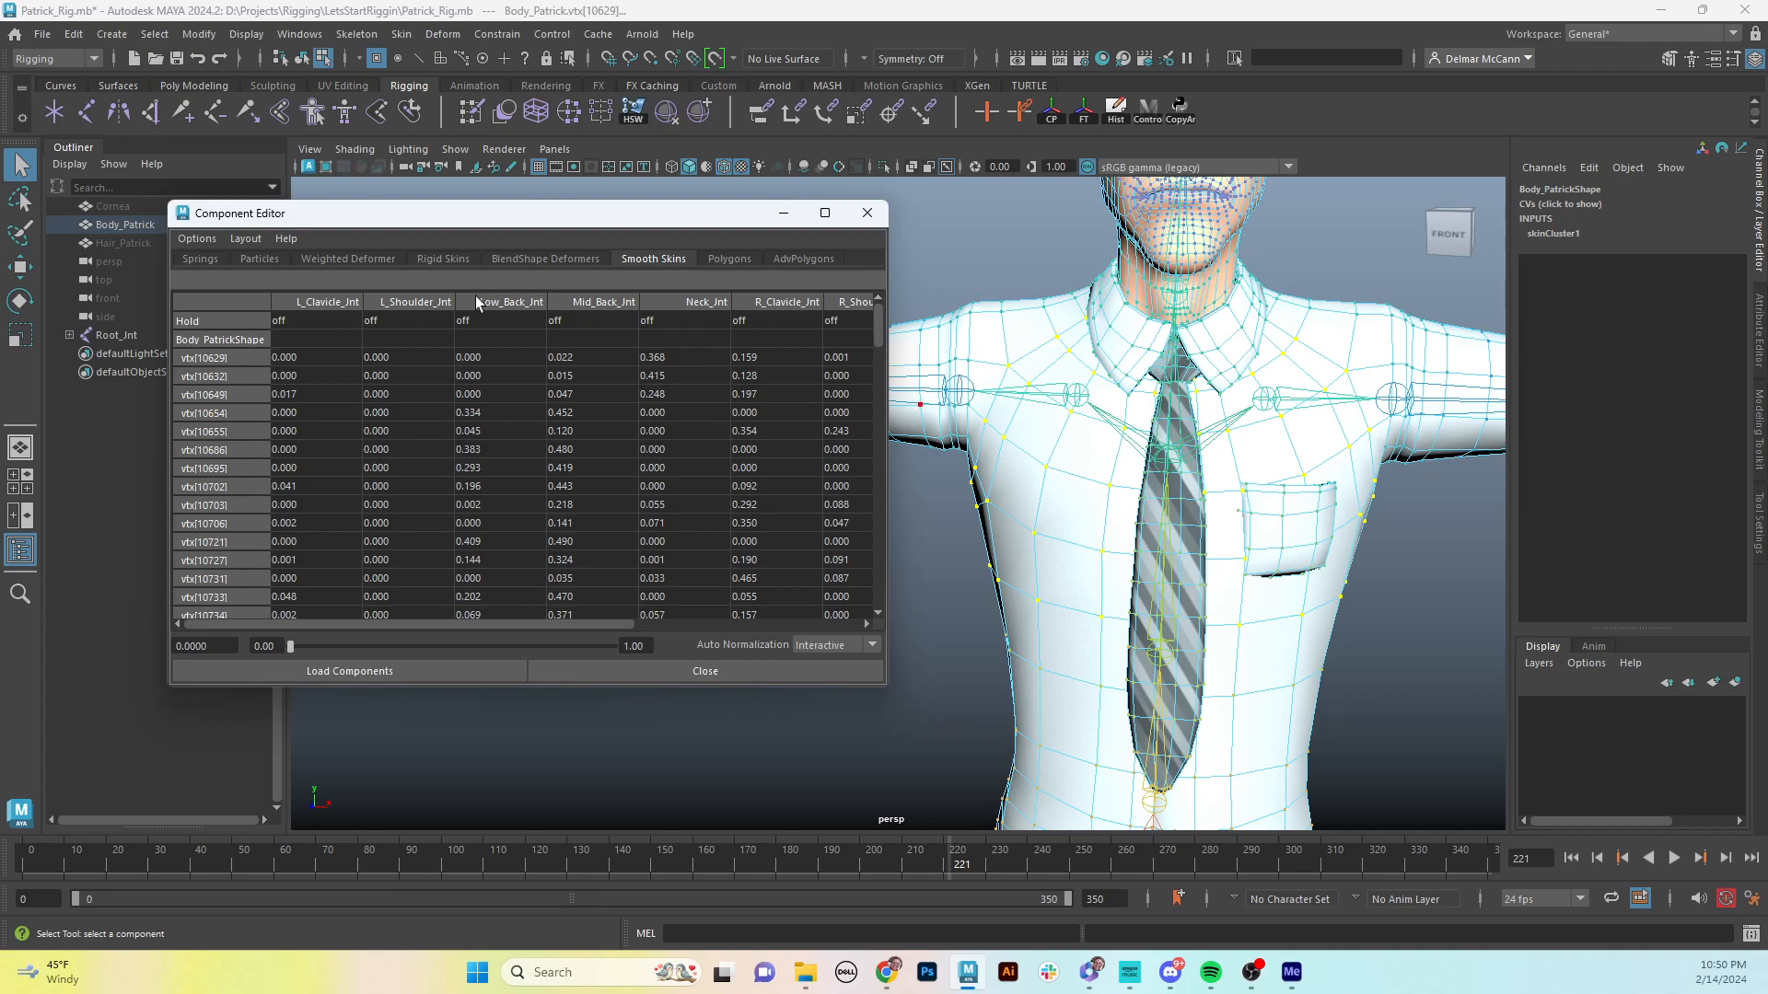
- Set the Neck_Jnt and Low_Back_Jnt skin weights of the selected chest vertices to 0
{"action": "left_click_drag", "start_coordinate": [1403, 503], "coordinate": [1151, 516], "text": "alt"}
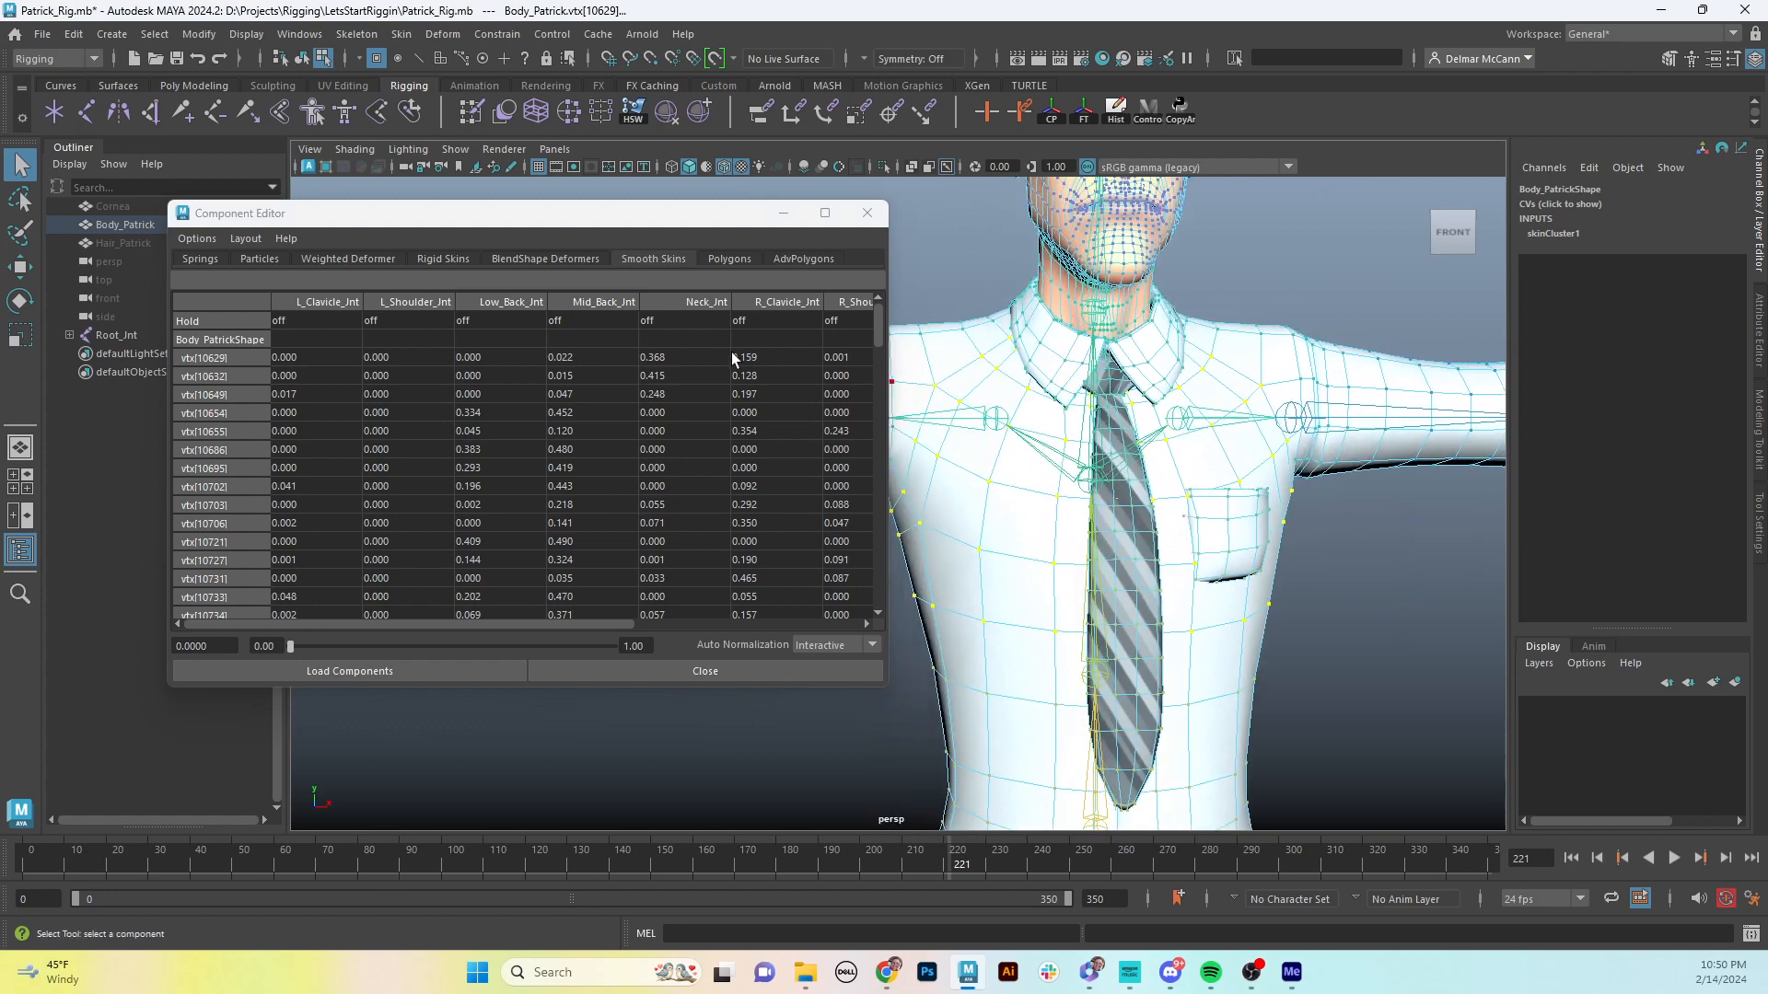
{"action": "left_click", "coordinate": [687, 300]}
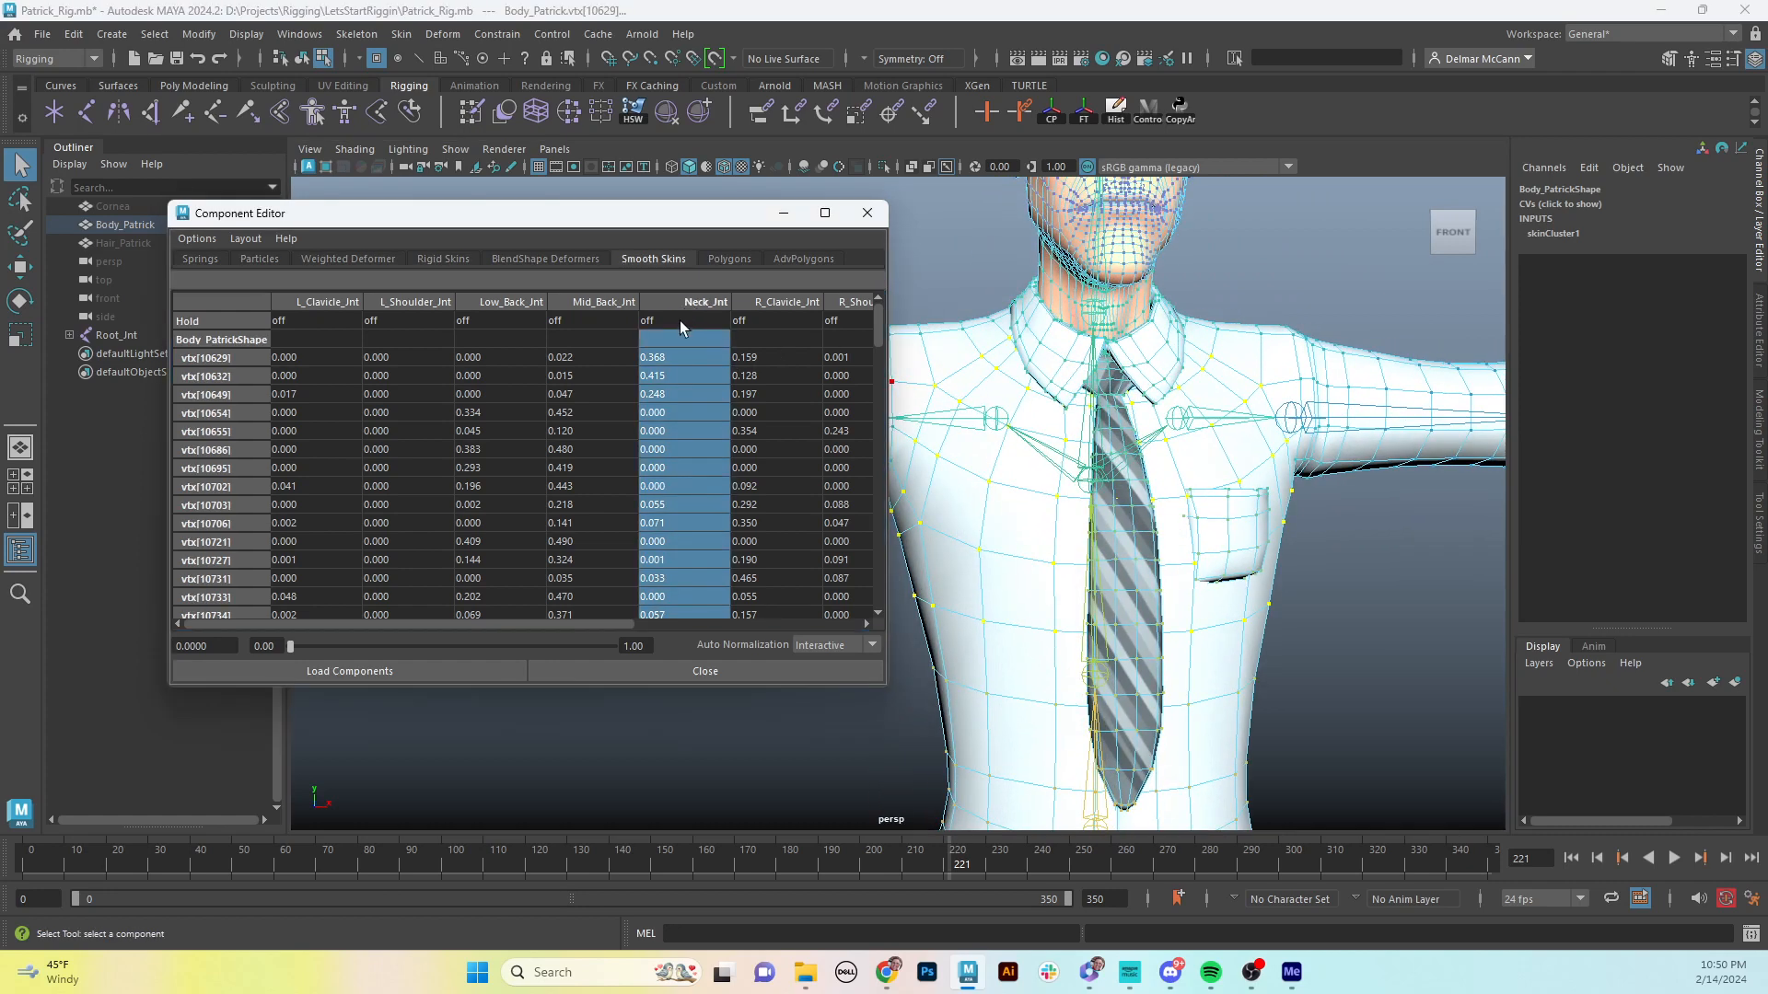
{"action": "type", "text": "0"}
{"action": "key", "text": "Return"}
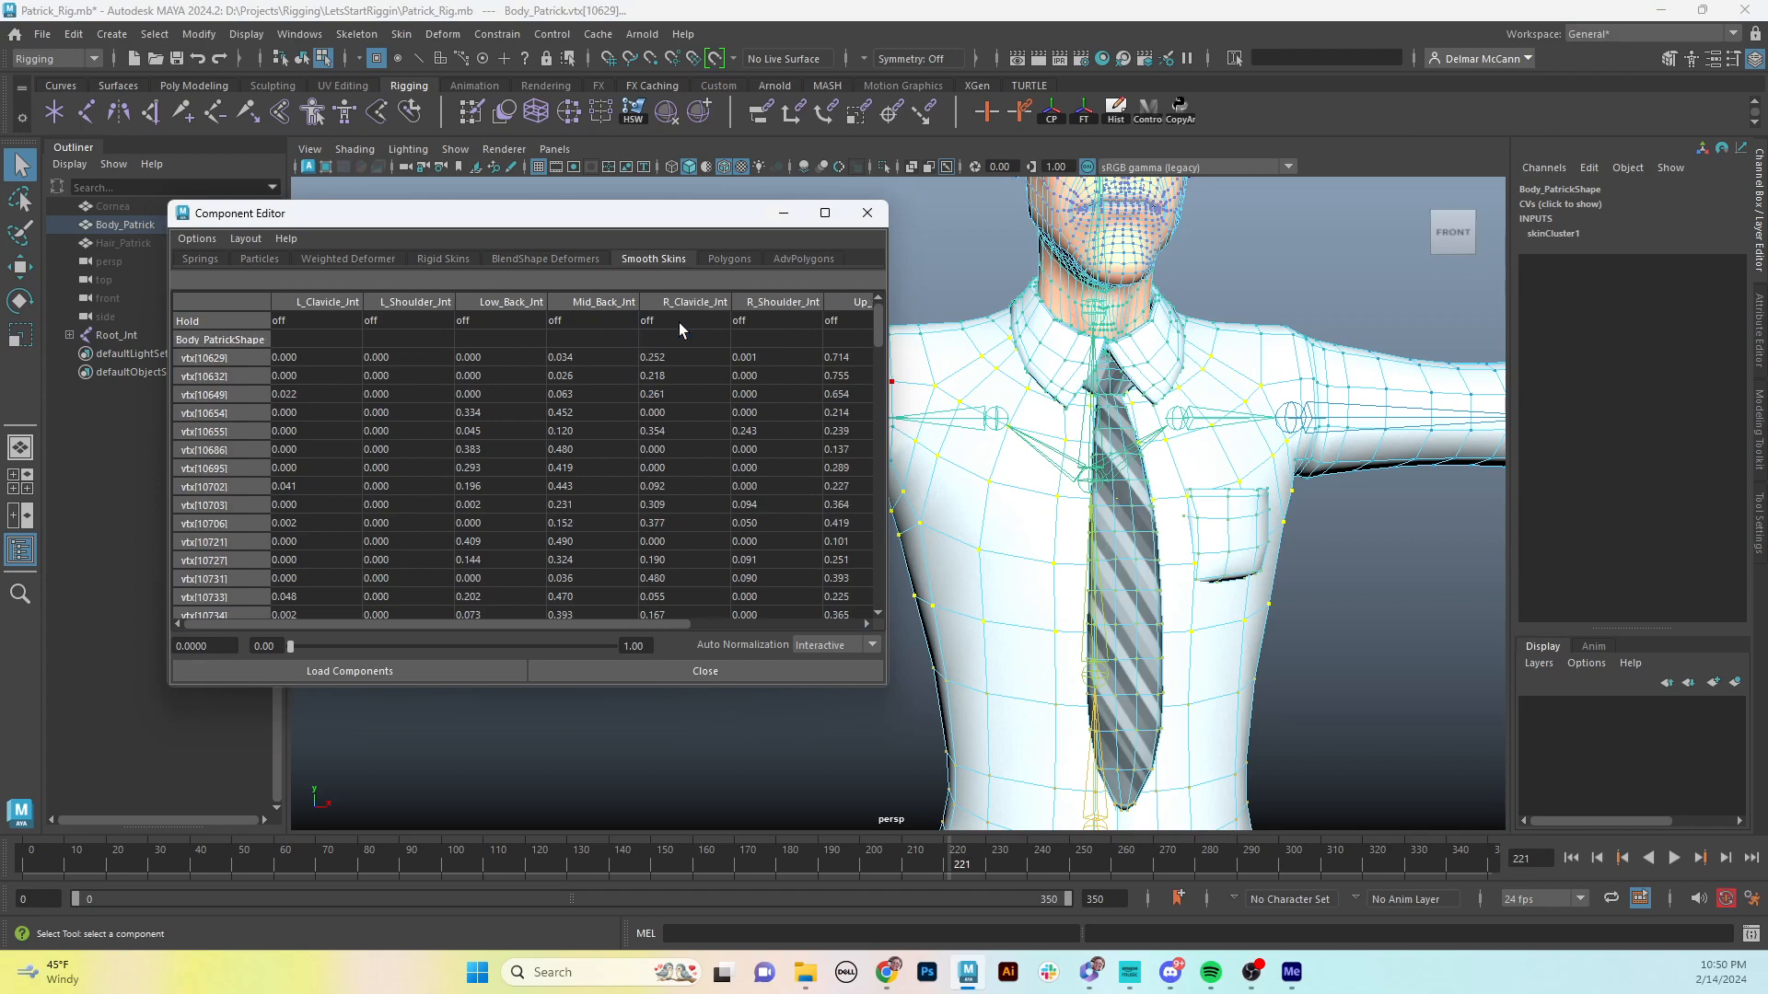
{"action": "left_click_drag", "start_coordinate": [1135, 585], "coordinate": [1196, 364], "text": "alt"}
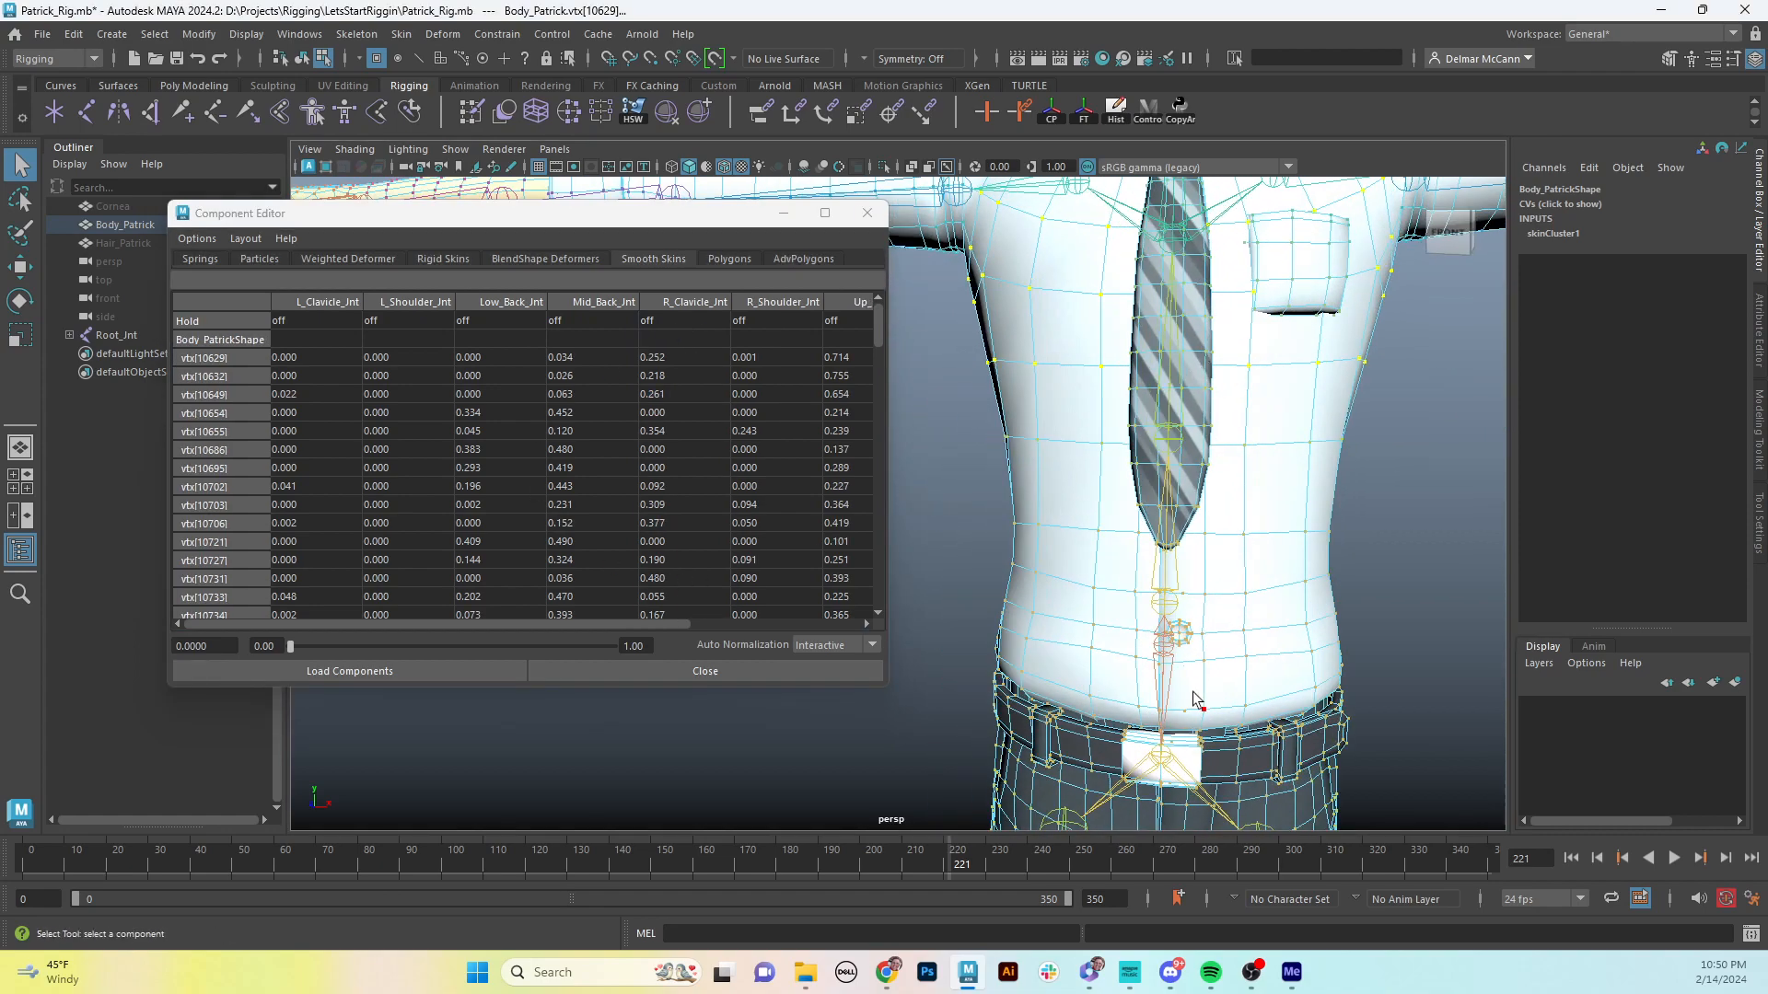
{"action": "left_click", "coordinate": [505, 308]}
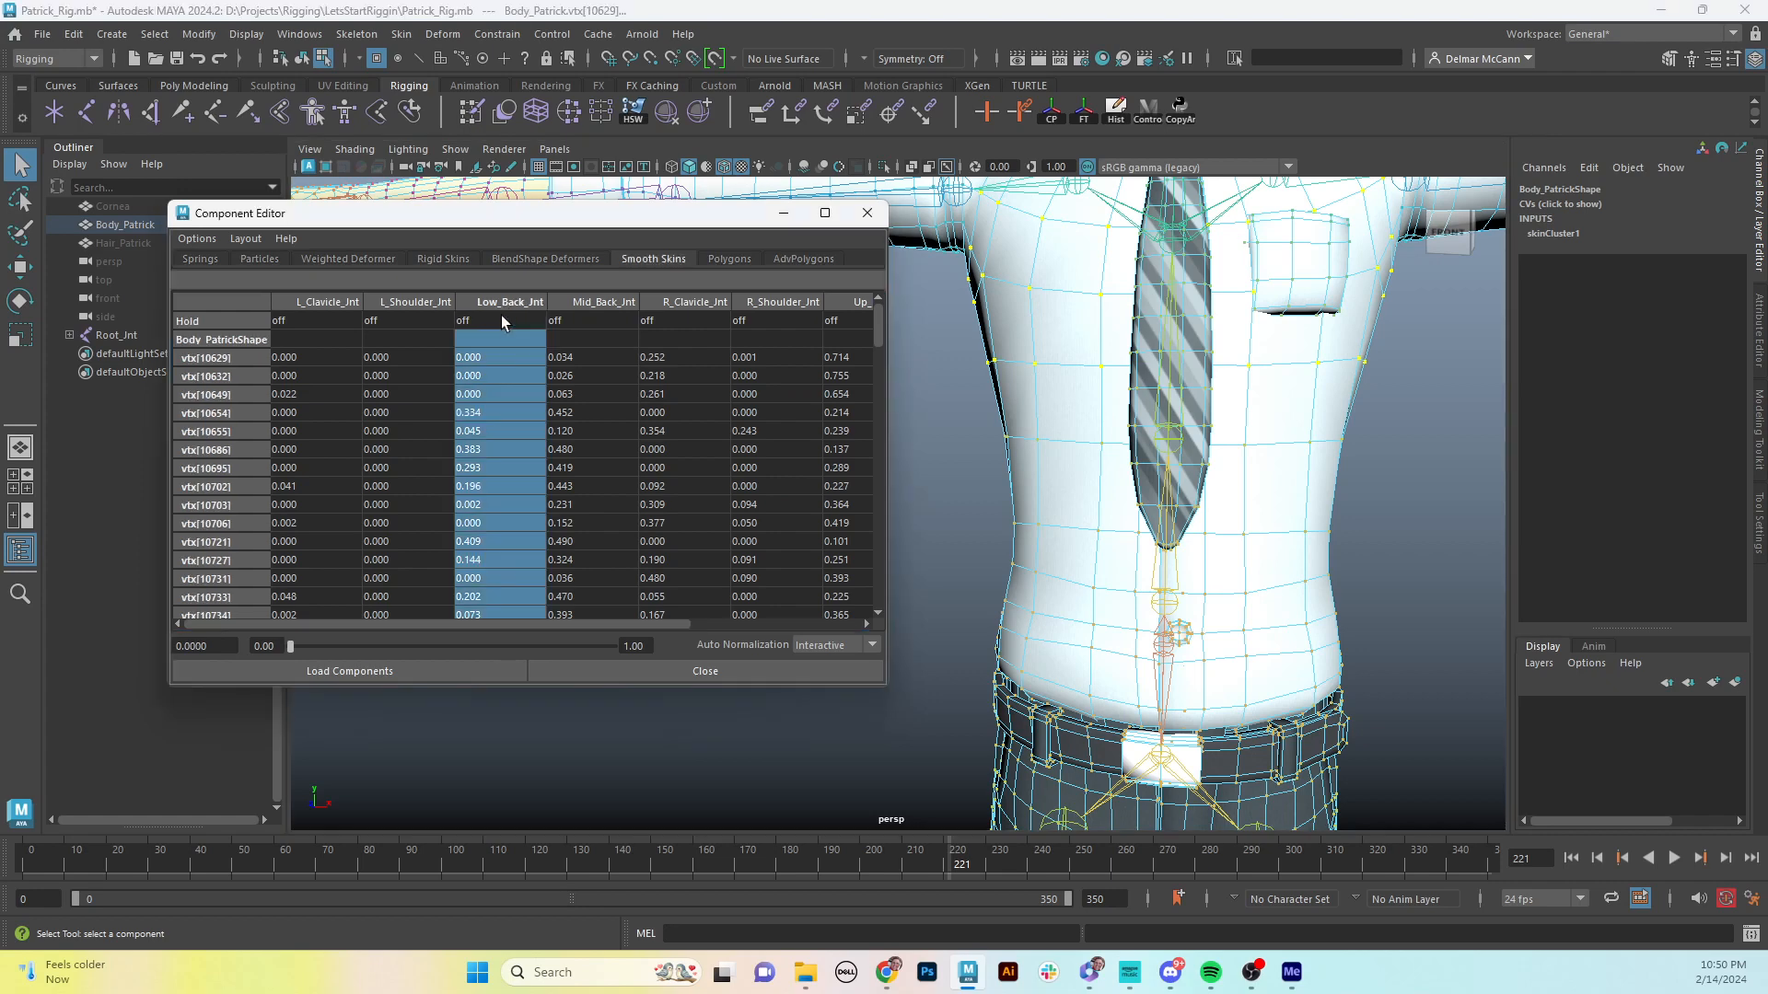
{"action": "type", "text": "0"}
{"action": "key", "text": "Return"}
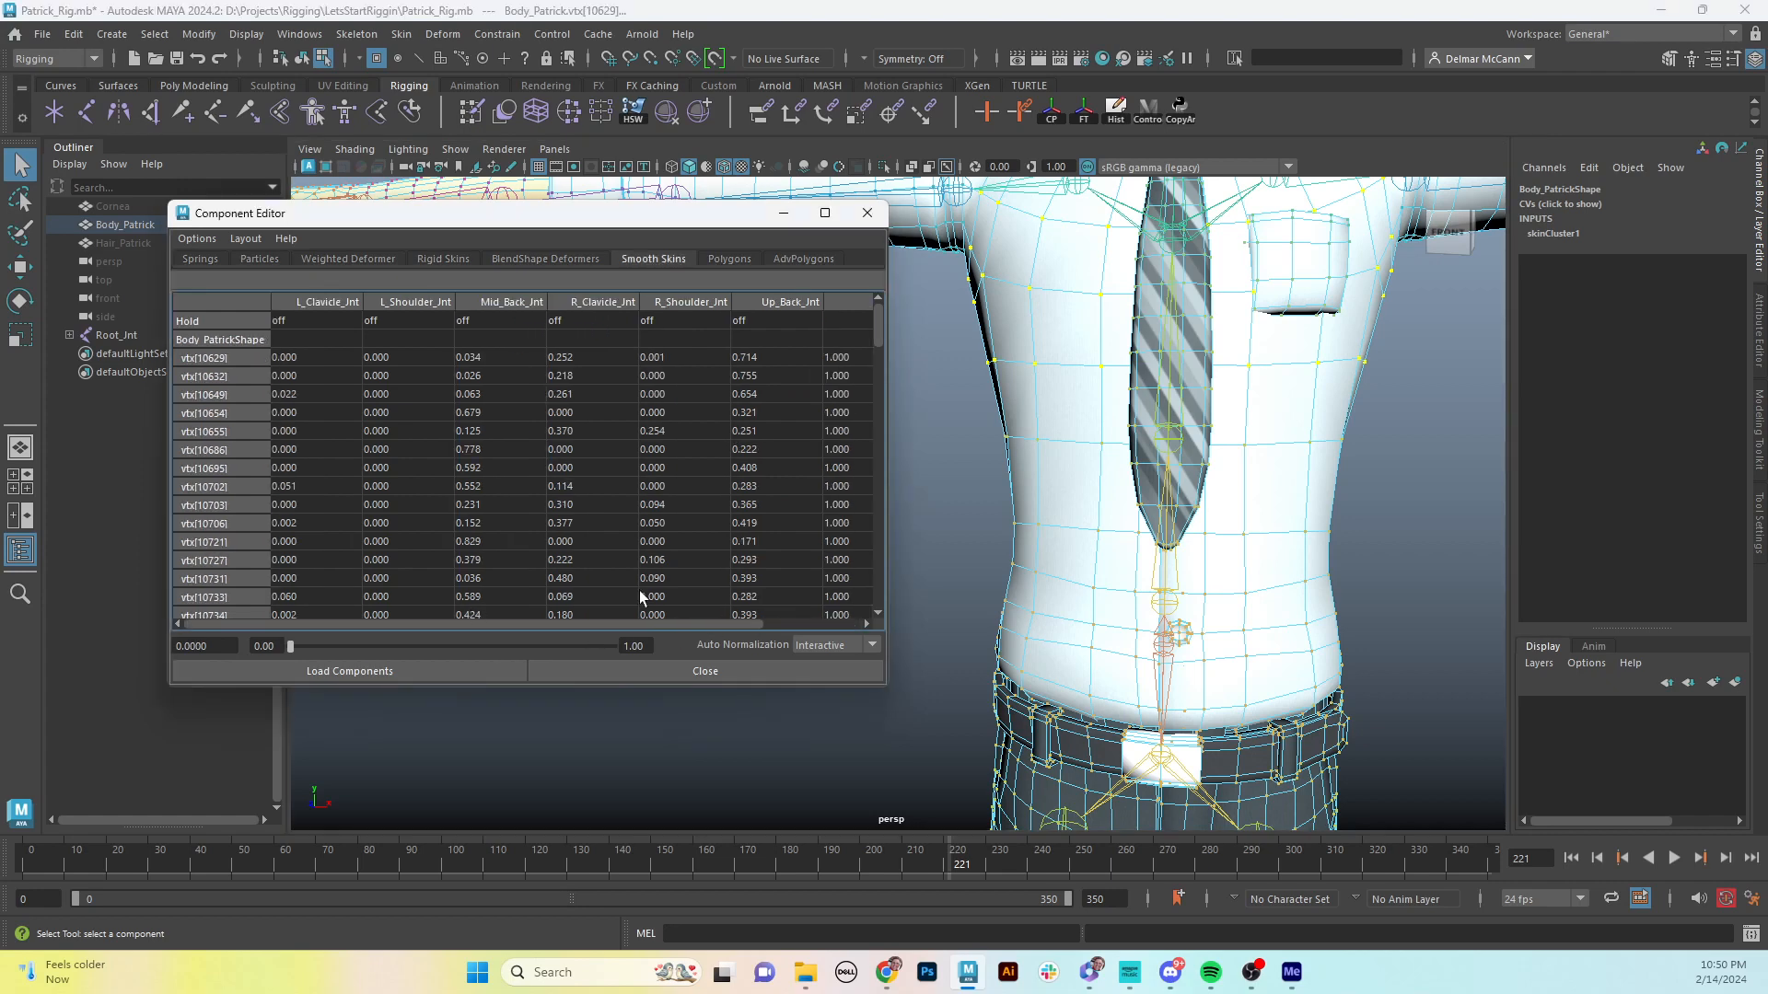
- Select a shirt vertex on top of the character's left shoulder and grow the selection outward across the shoulder
{"action": "middle_click_drag", "start_coordinate": [1222, 431], "coordinate": [1284, 486], "text": "alt"}
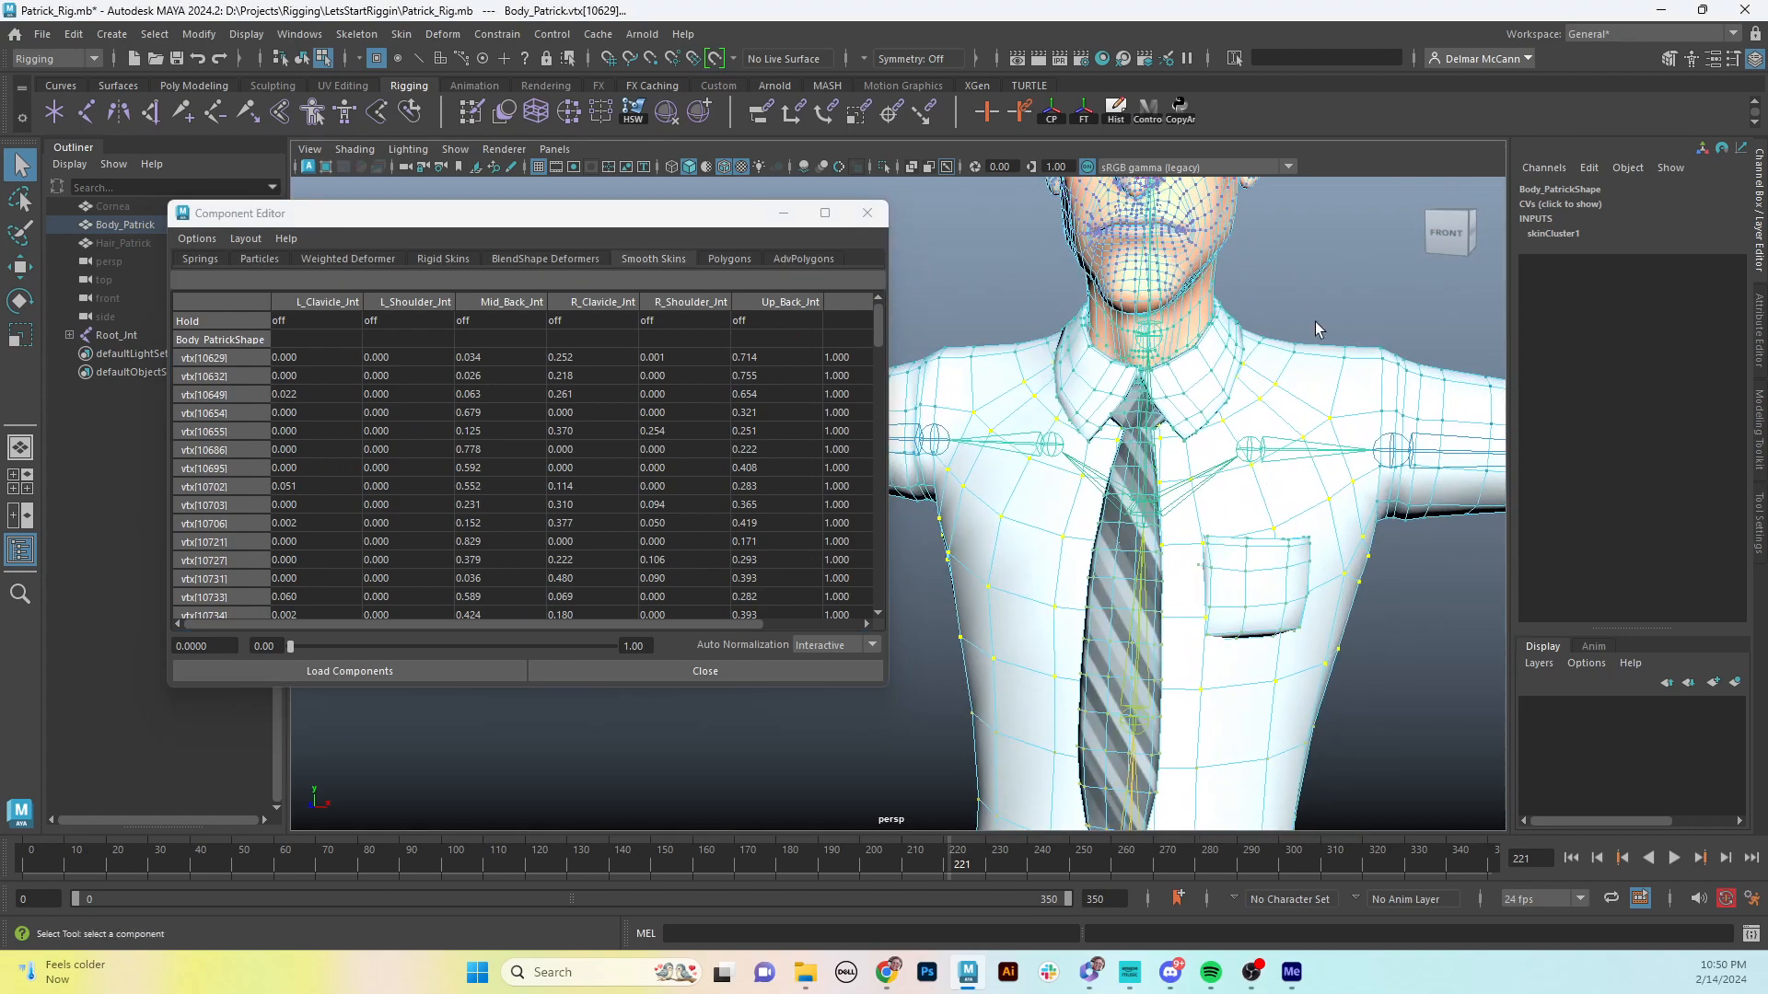
{"action": "left_click", "coordinate": [1307, 337]}
{"action": "left_click_drag", "start_coordinate": [1307, 337], "coordinate": [1326, 355], "text": "alt"}
{"action": "left_click", "coordinate": [1296, 329]}
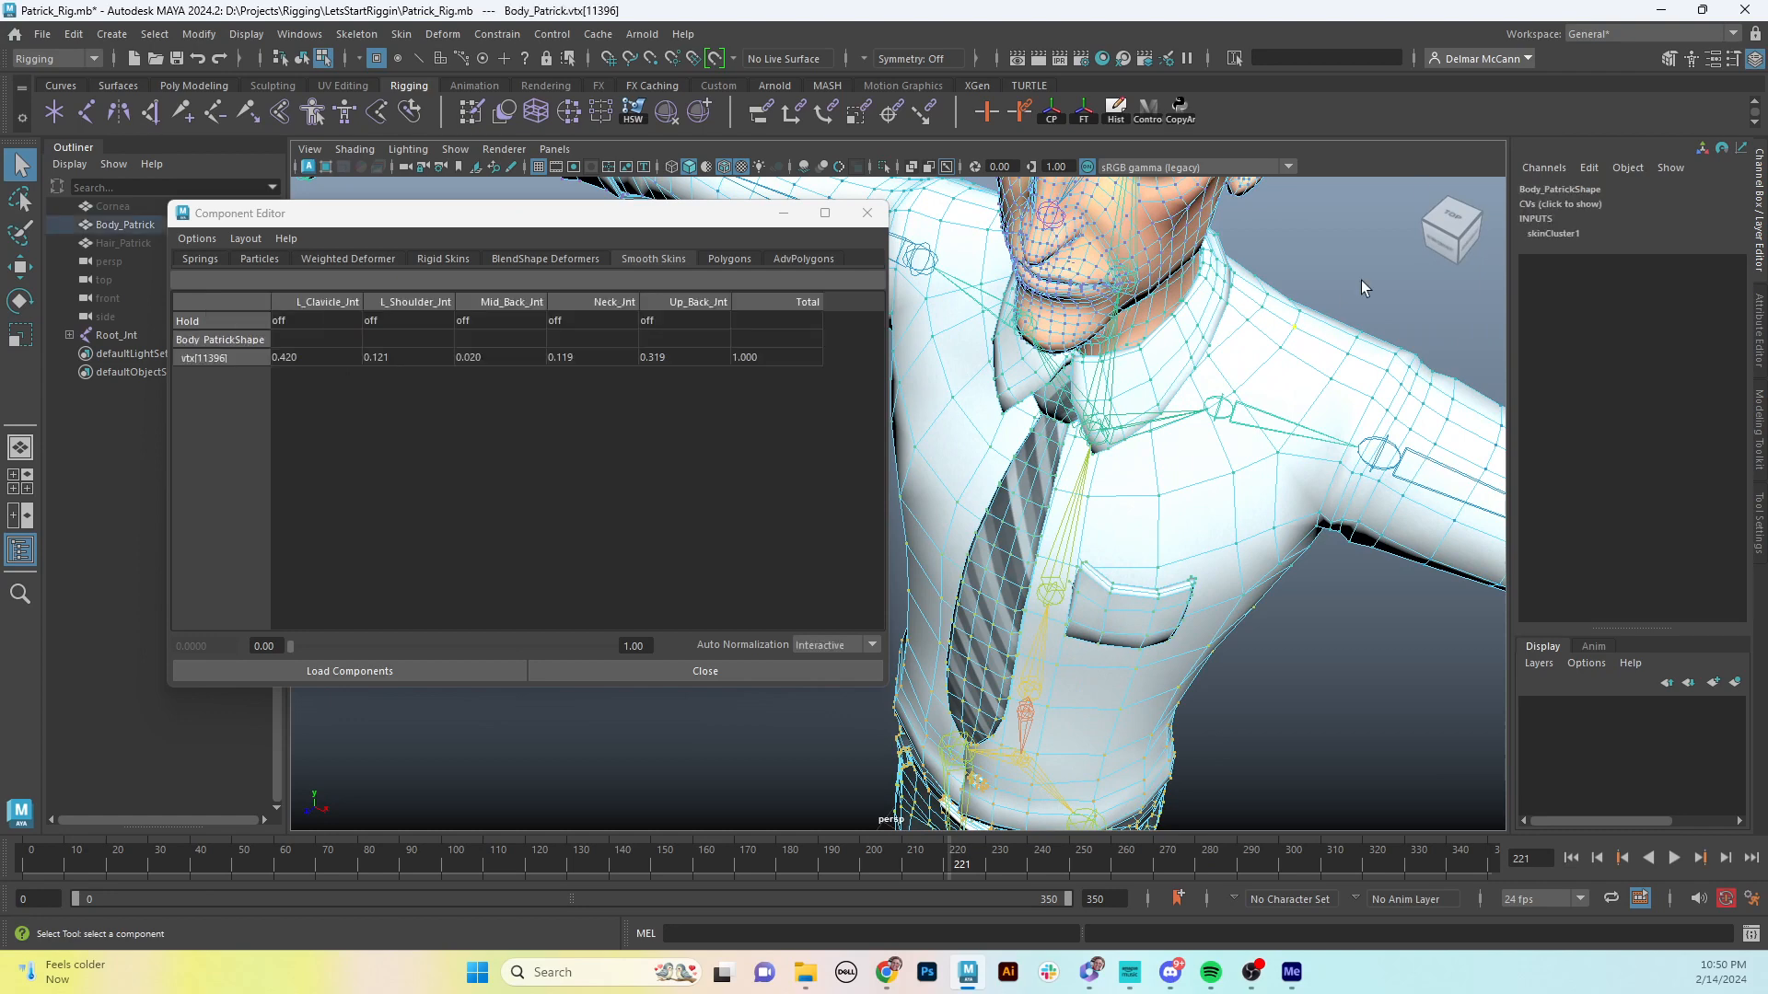
{"action": "key", "text": "shift+period"}
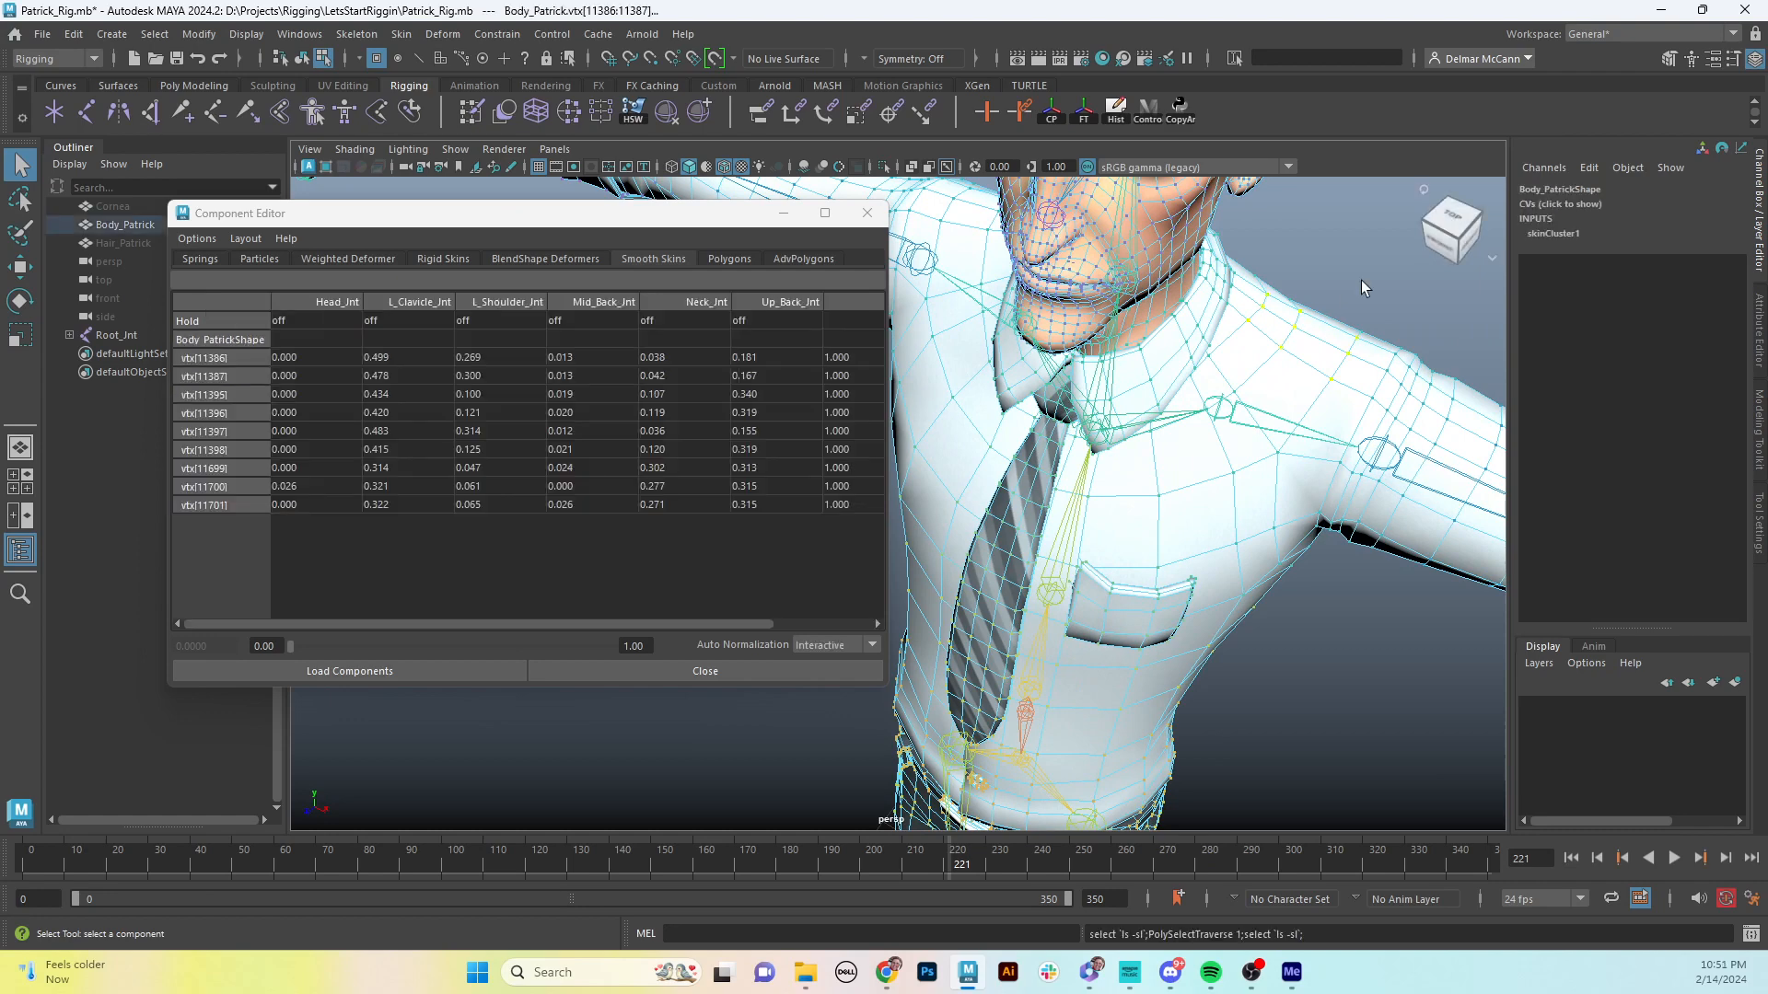
{"action": "key", "text": "shift+period"}
{"action": "left_click", "coordinate": [1441, 244]}
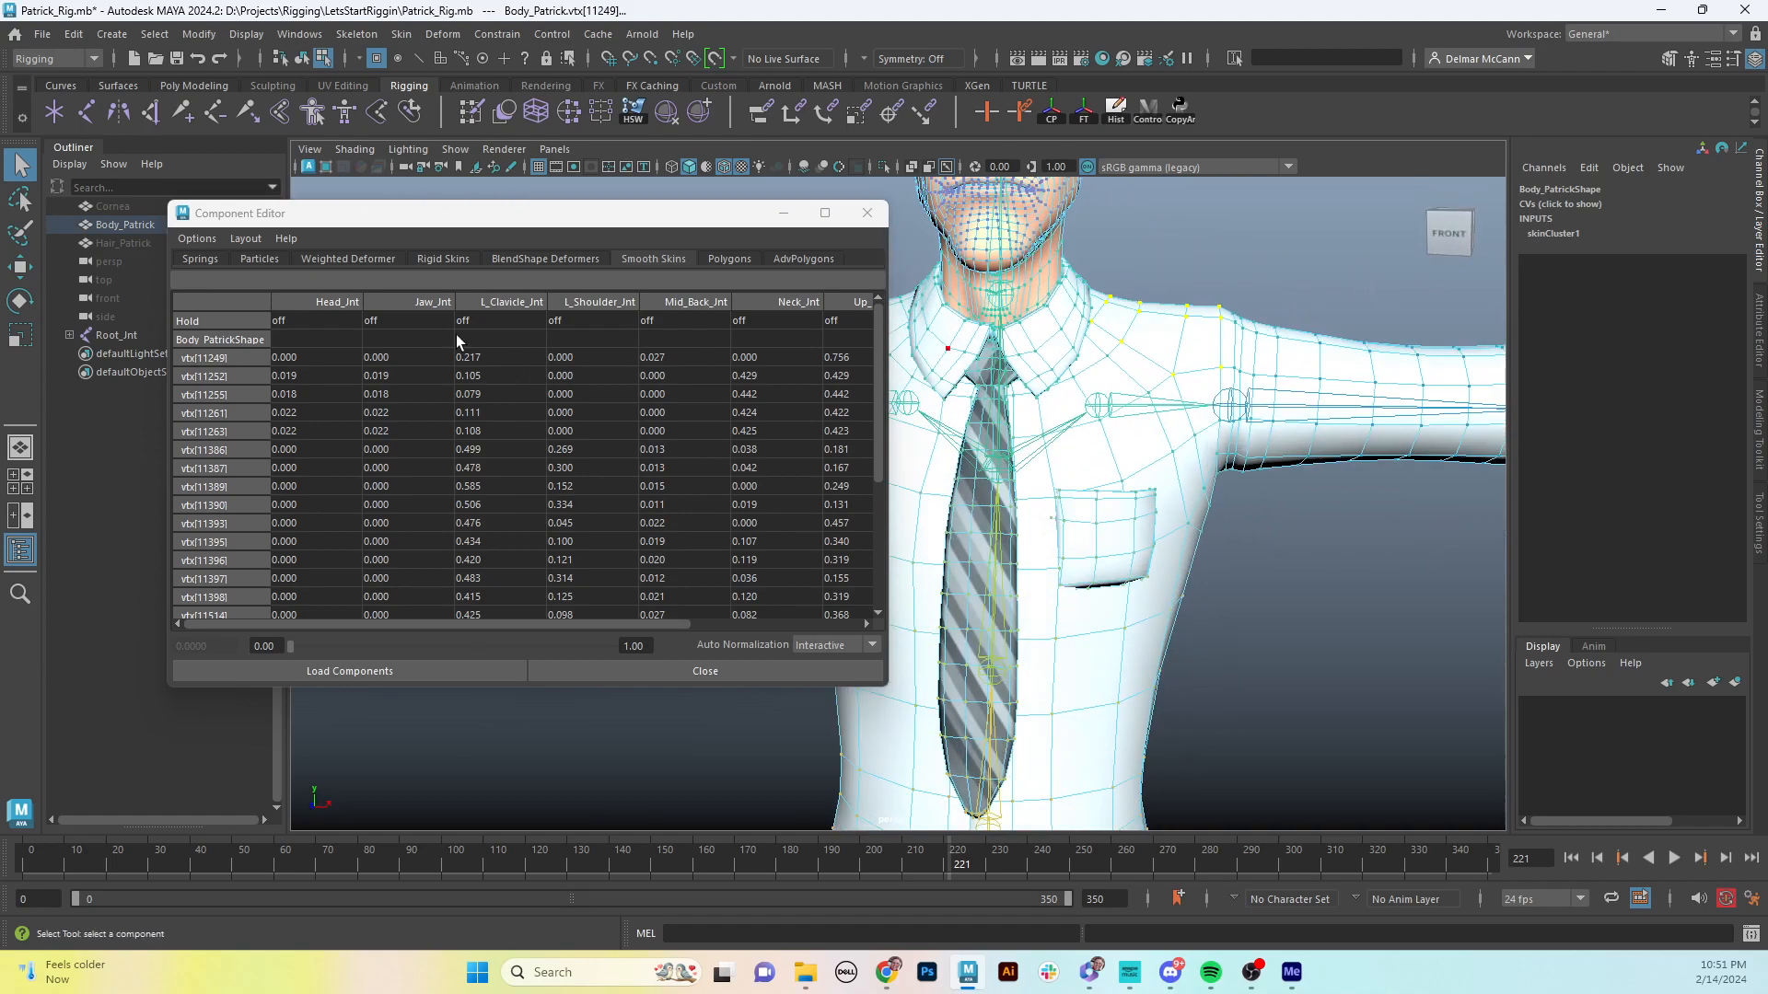
- Set the Head_Jnt and Jaw_Jnt skin weights of the selected left shoulder vertices to 0
{"action": "left_click", "coordinate": [318, 302]}
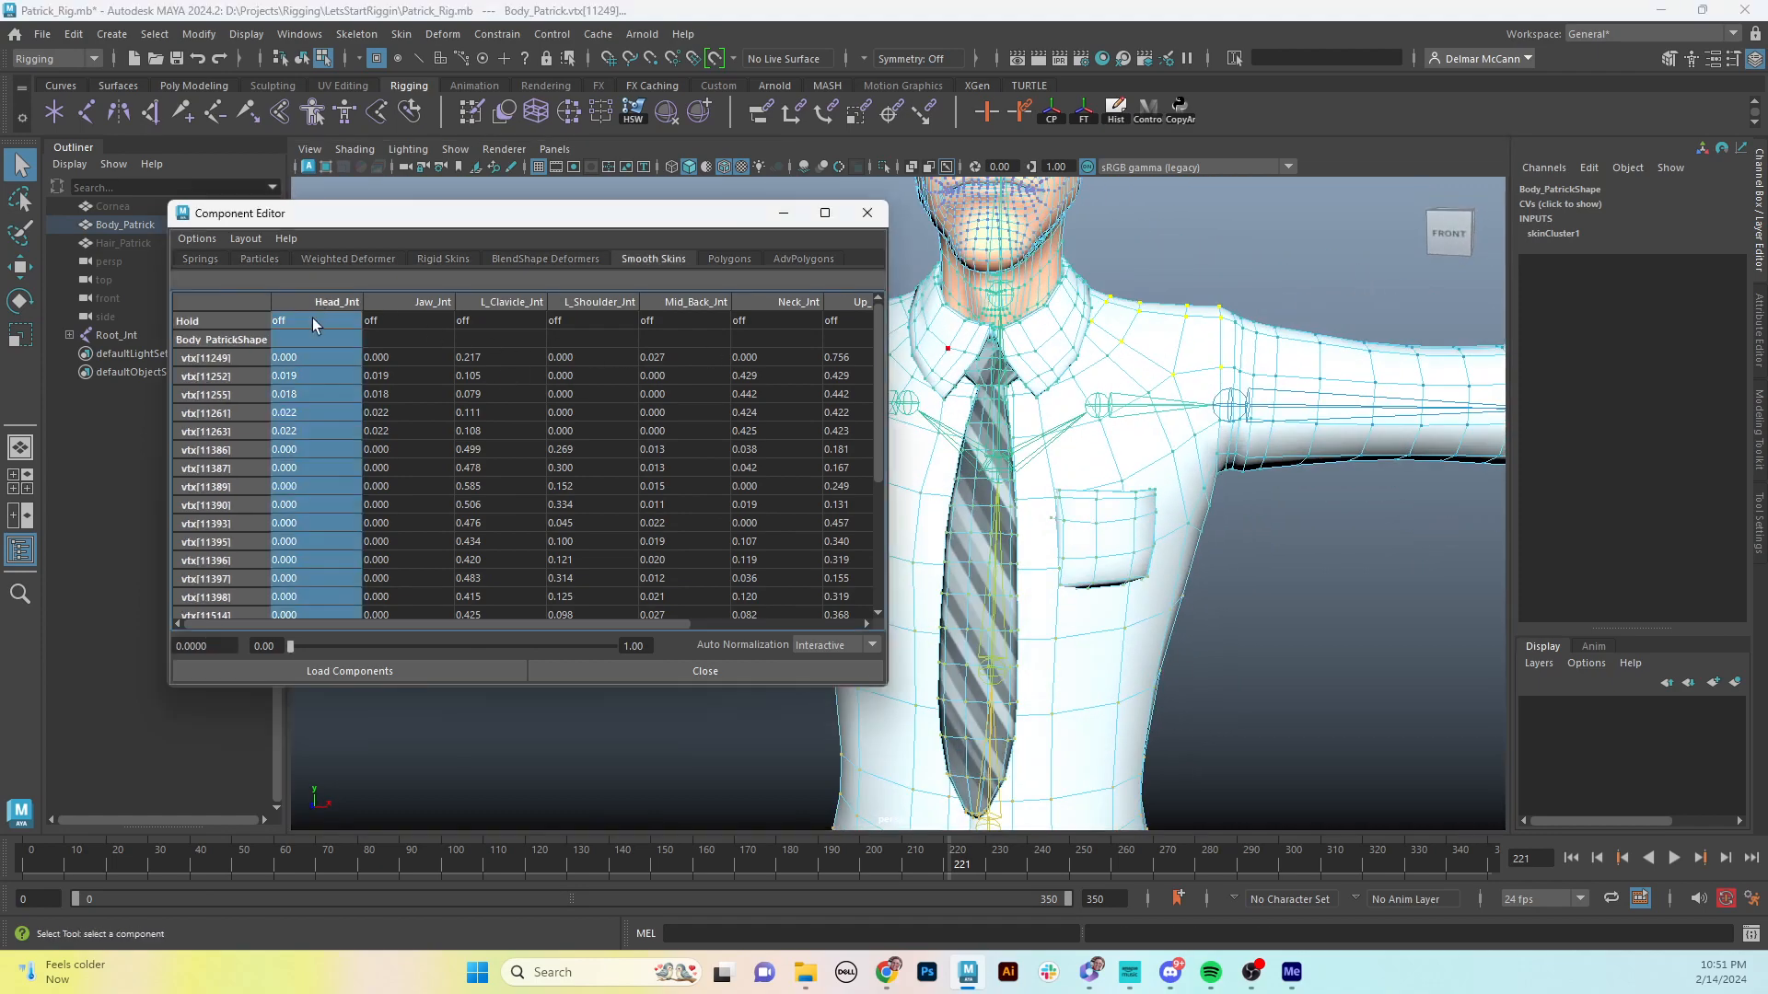
{"action": "left_click", "coordinate": [414, 309], "text": "shift"}
{"action": "type", "text": "0"}
{"action": "key", "text": "Return"}
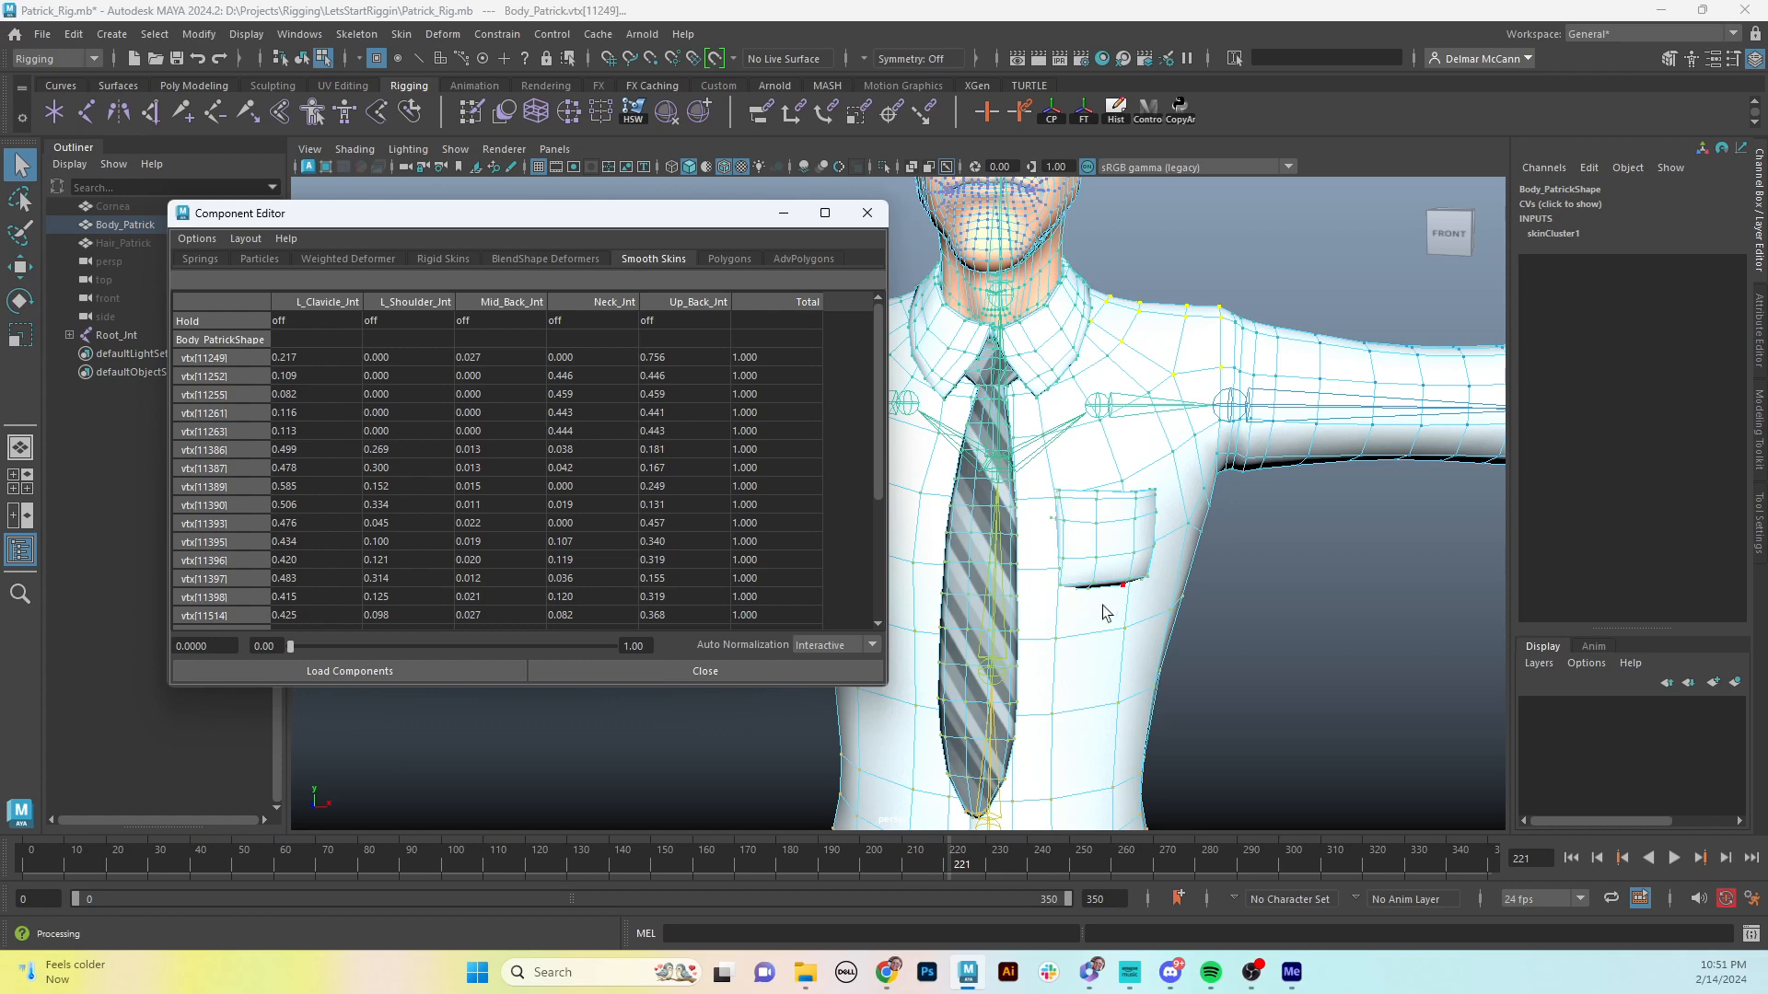
- Remove the Mid_Back_Jnt and Neck_Jnt influence from the selected left shoulder vertices by setting both weights to 0
{"action": "left_click", "coordinate": [508, 305]}
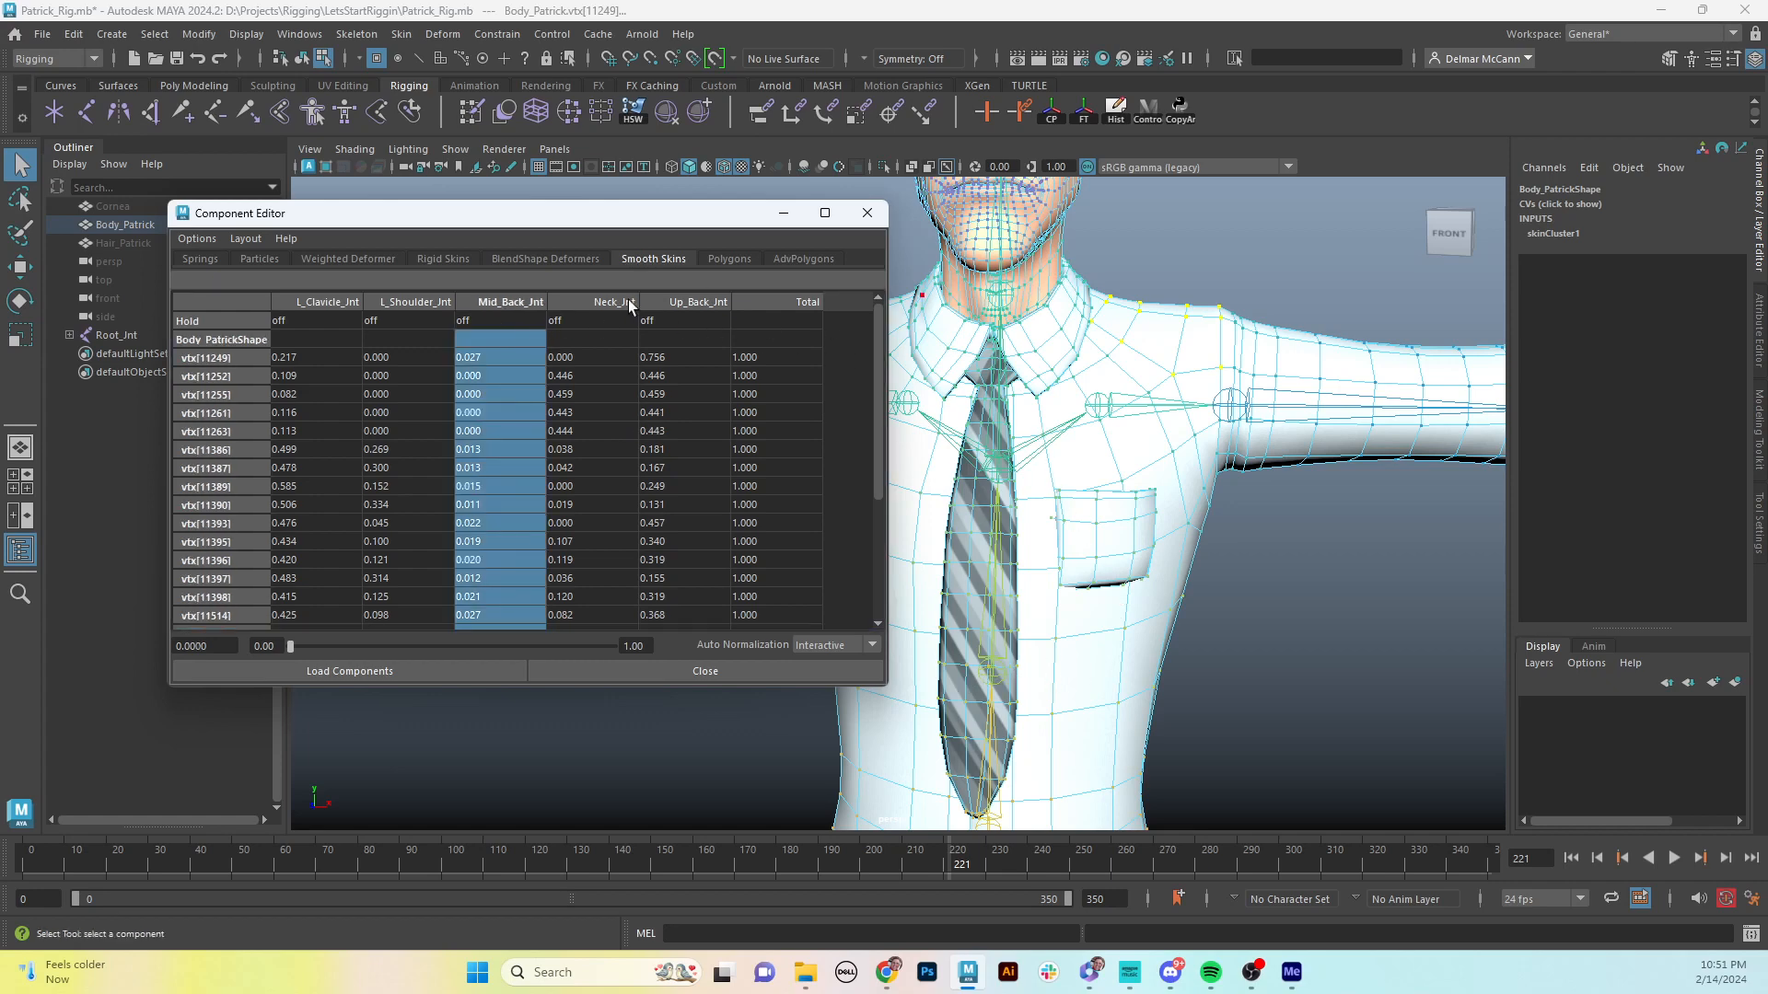
{"action": "left_click", "coordinate": [580, 304], "text": "shift"}
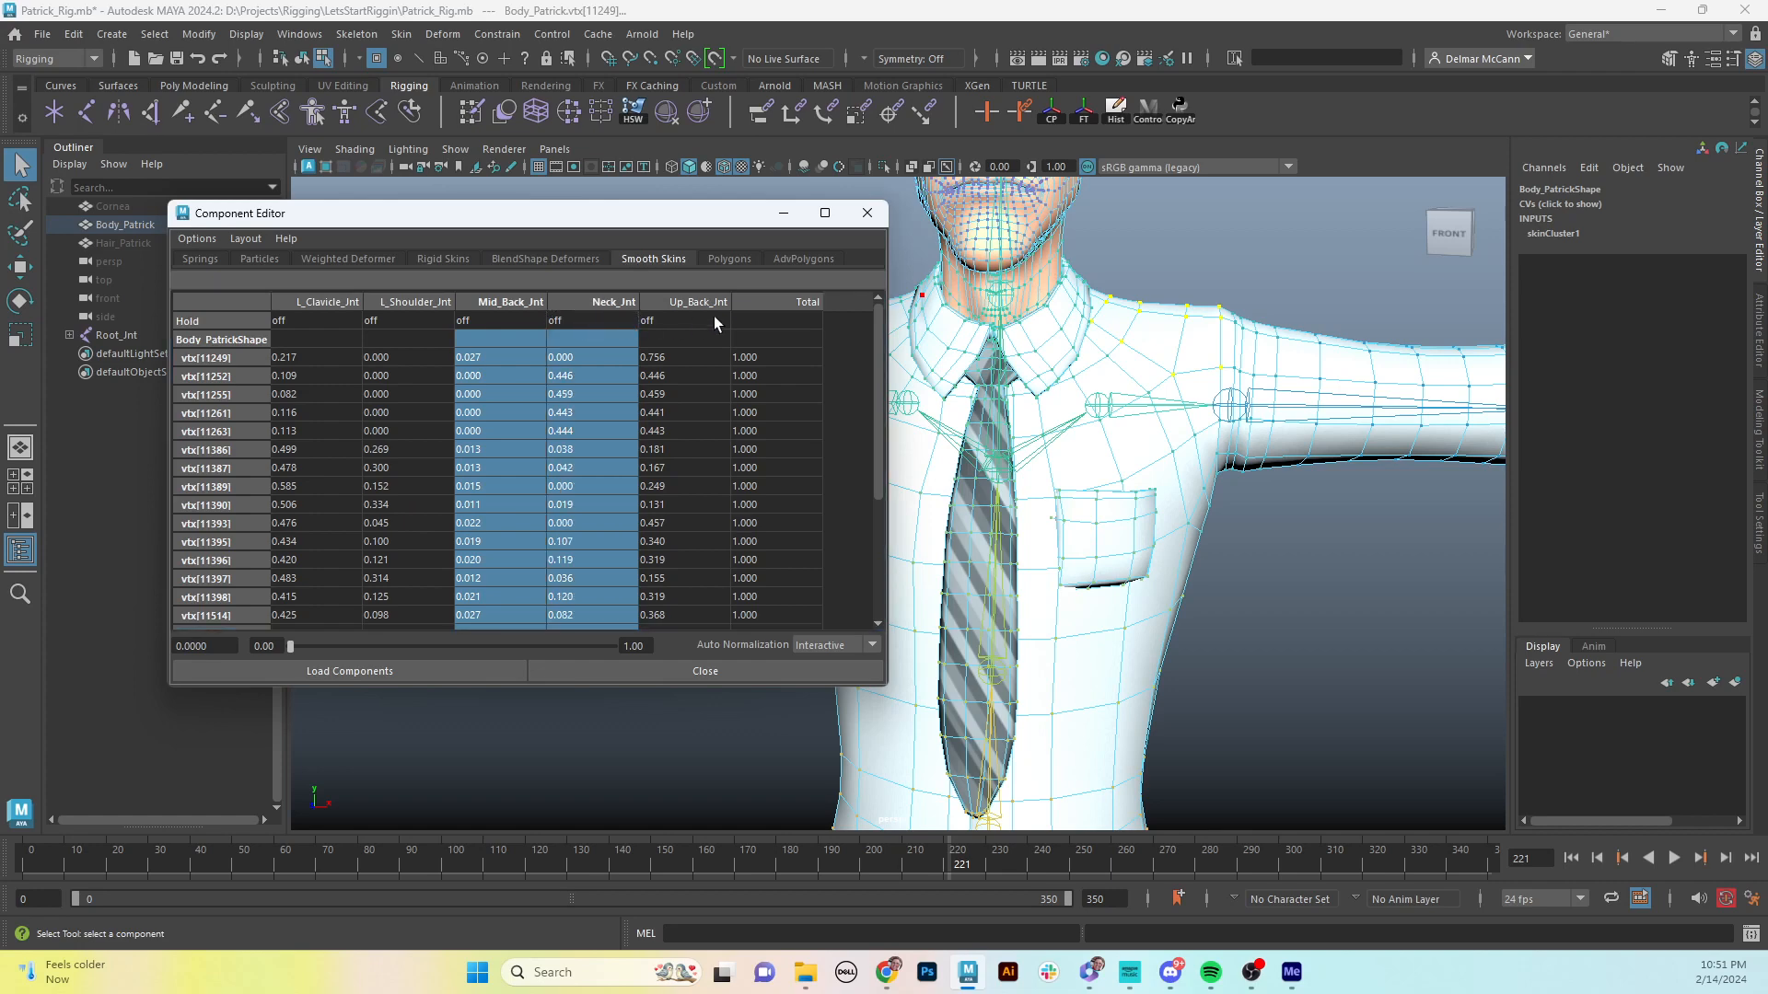
{"action": "type", "text": "0"}
{"action": "key", "text": "Return"}
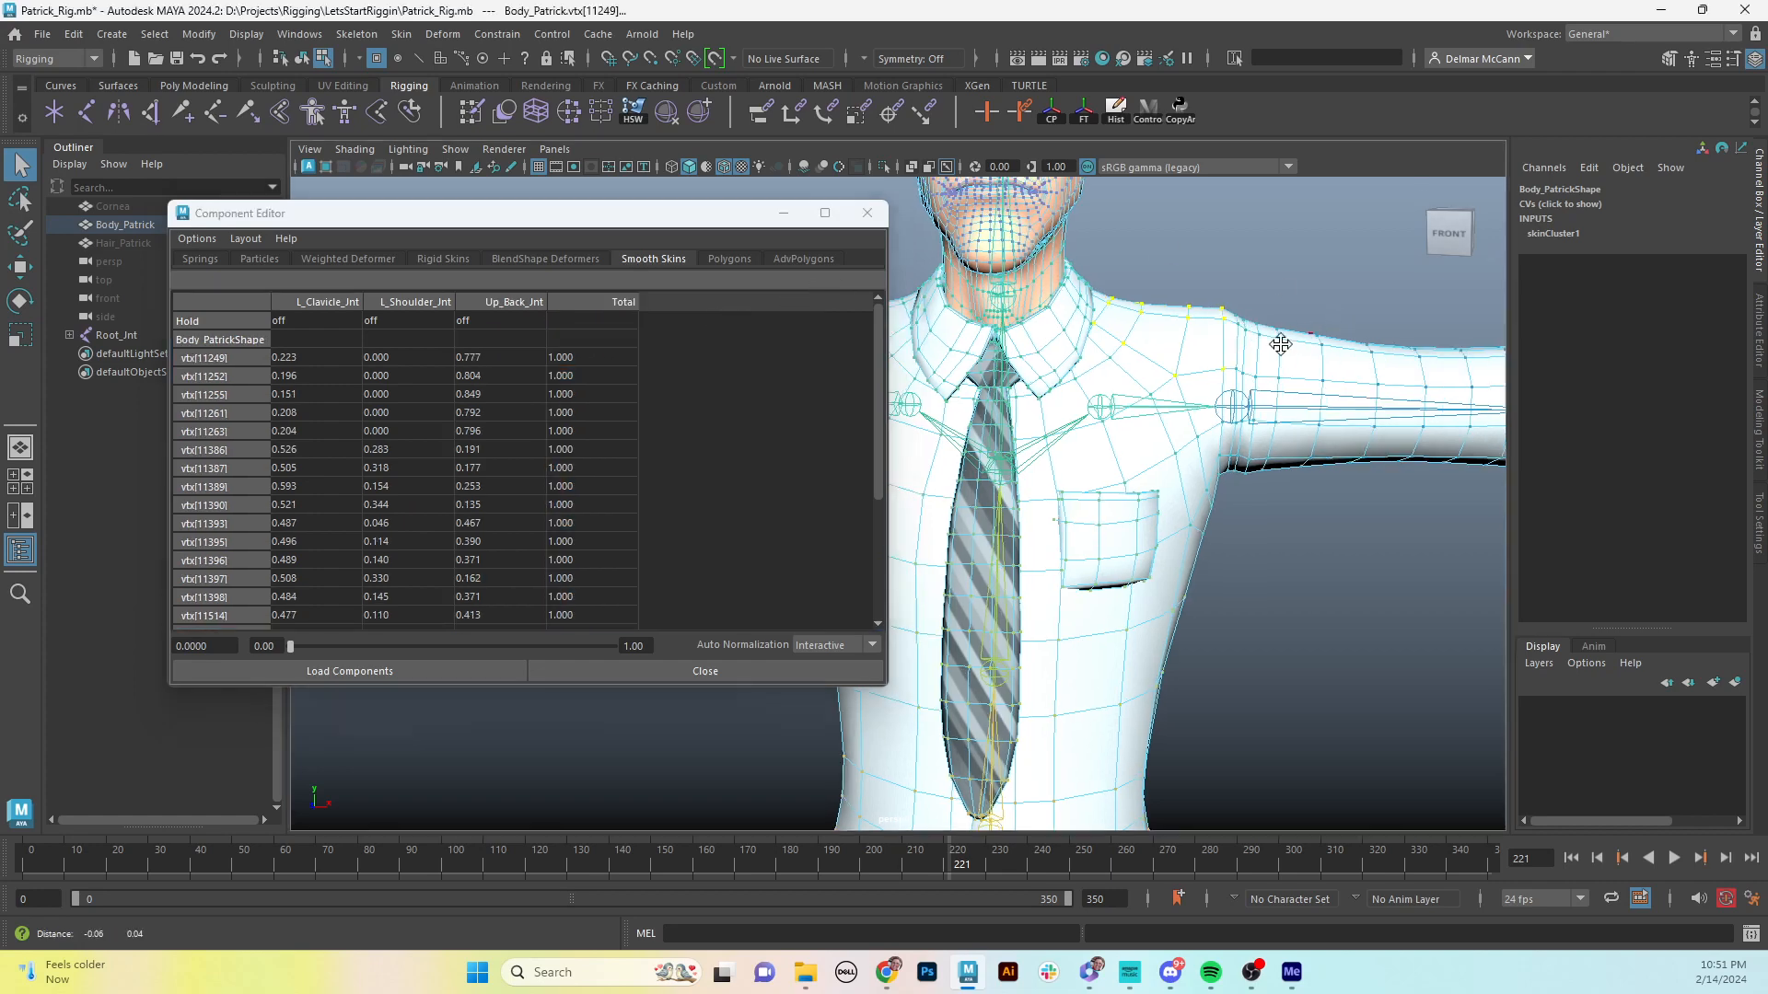
- Select all connected vertices of the shirt and set their Head_Jnt and Jaw_Jnt skin weights to 0
{"action": "middle_click_drag", "start_coordinate": [1281, 344], "coordinate": [1281, 344], "text": "alt"}
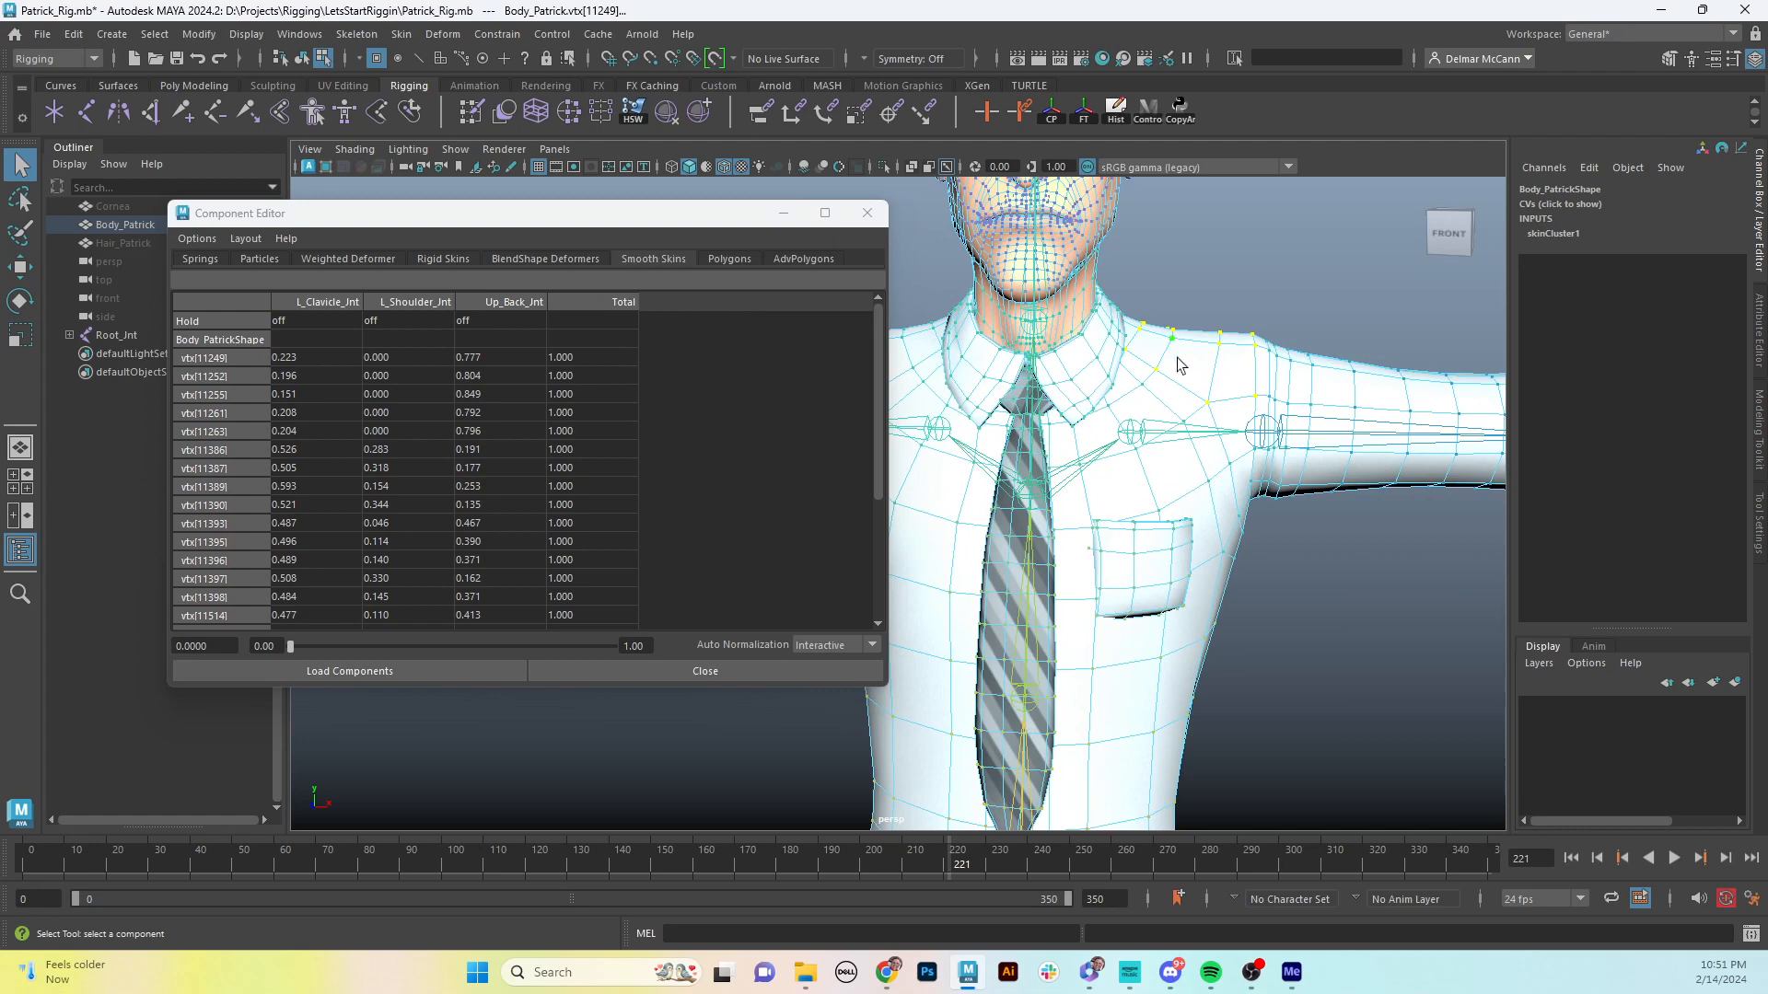
{"action": "double_click", "coordinate": [1099, 366]}
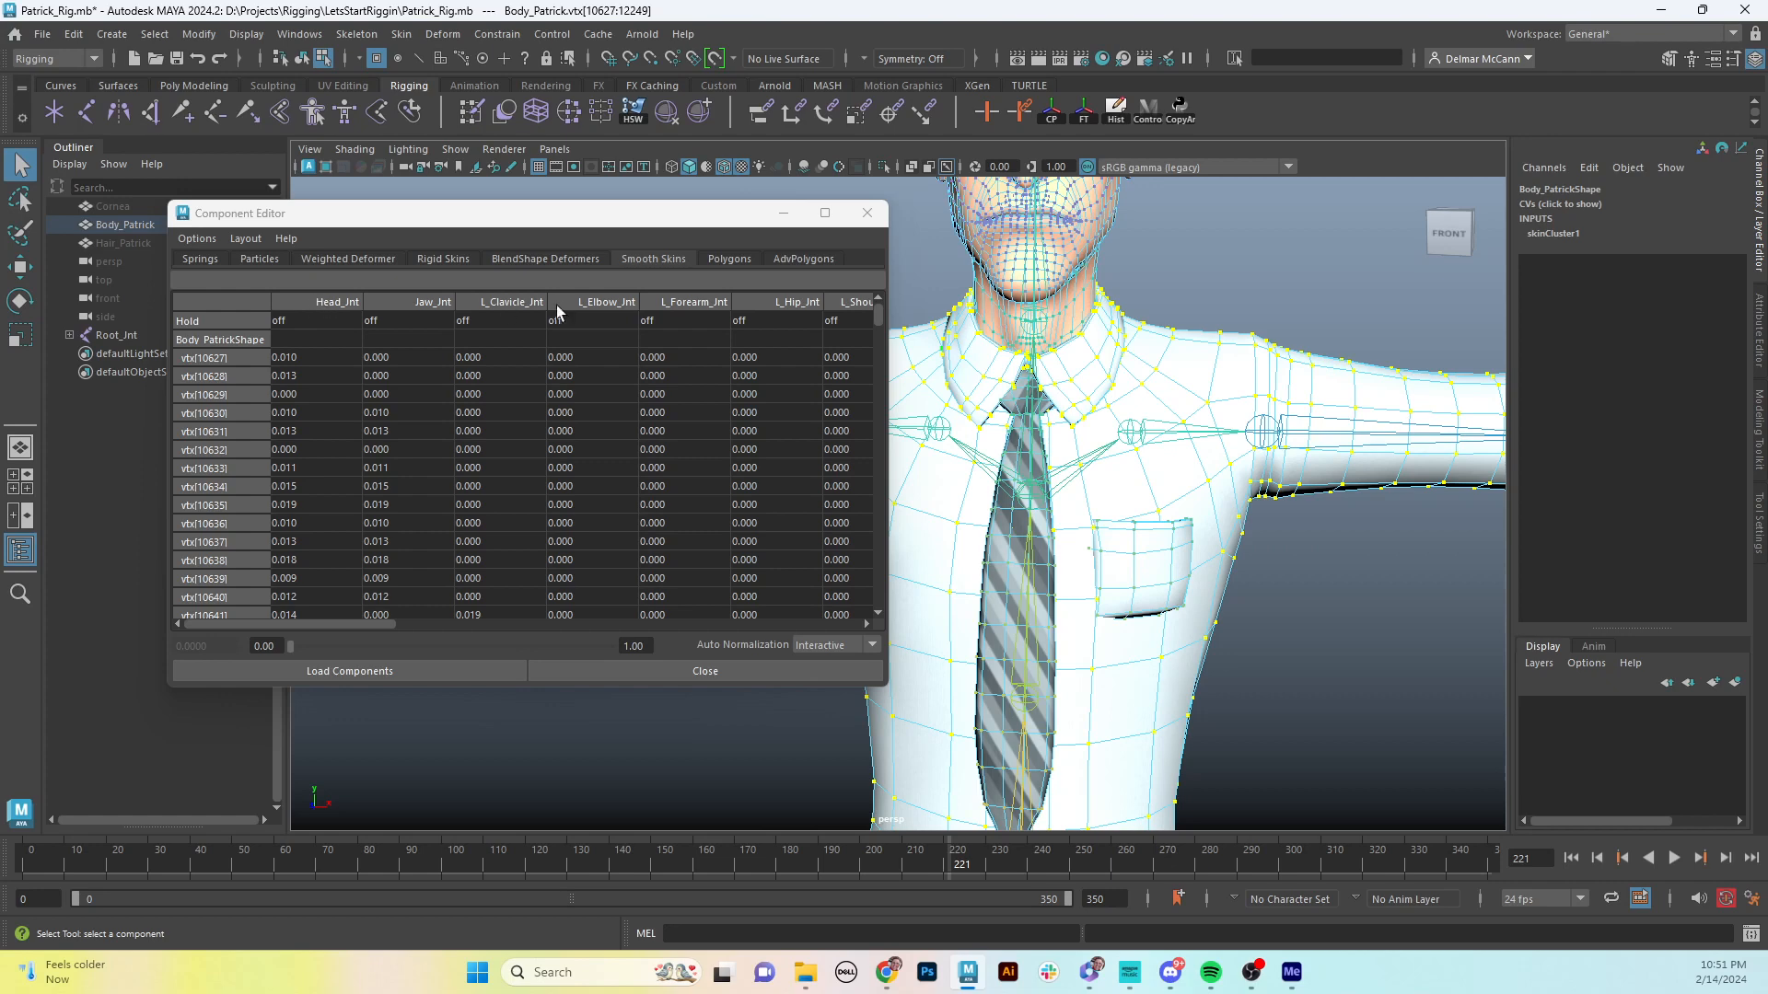
{"action": "left_click", "coordinate": [327, 304]}
{"action": "left_click", "coordinate": [404, 304], "text": "shift"}
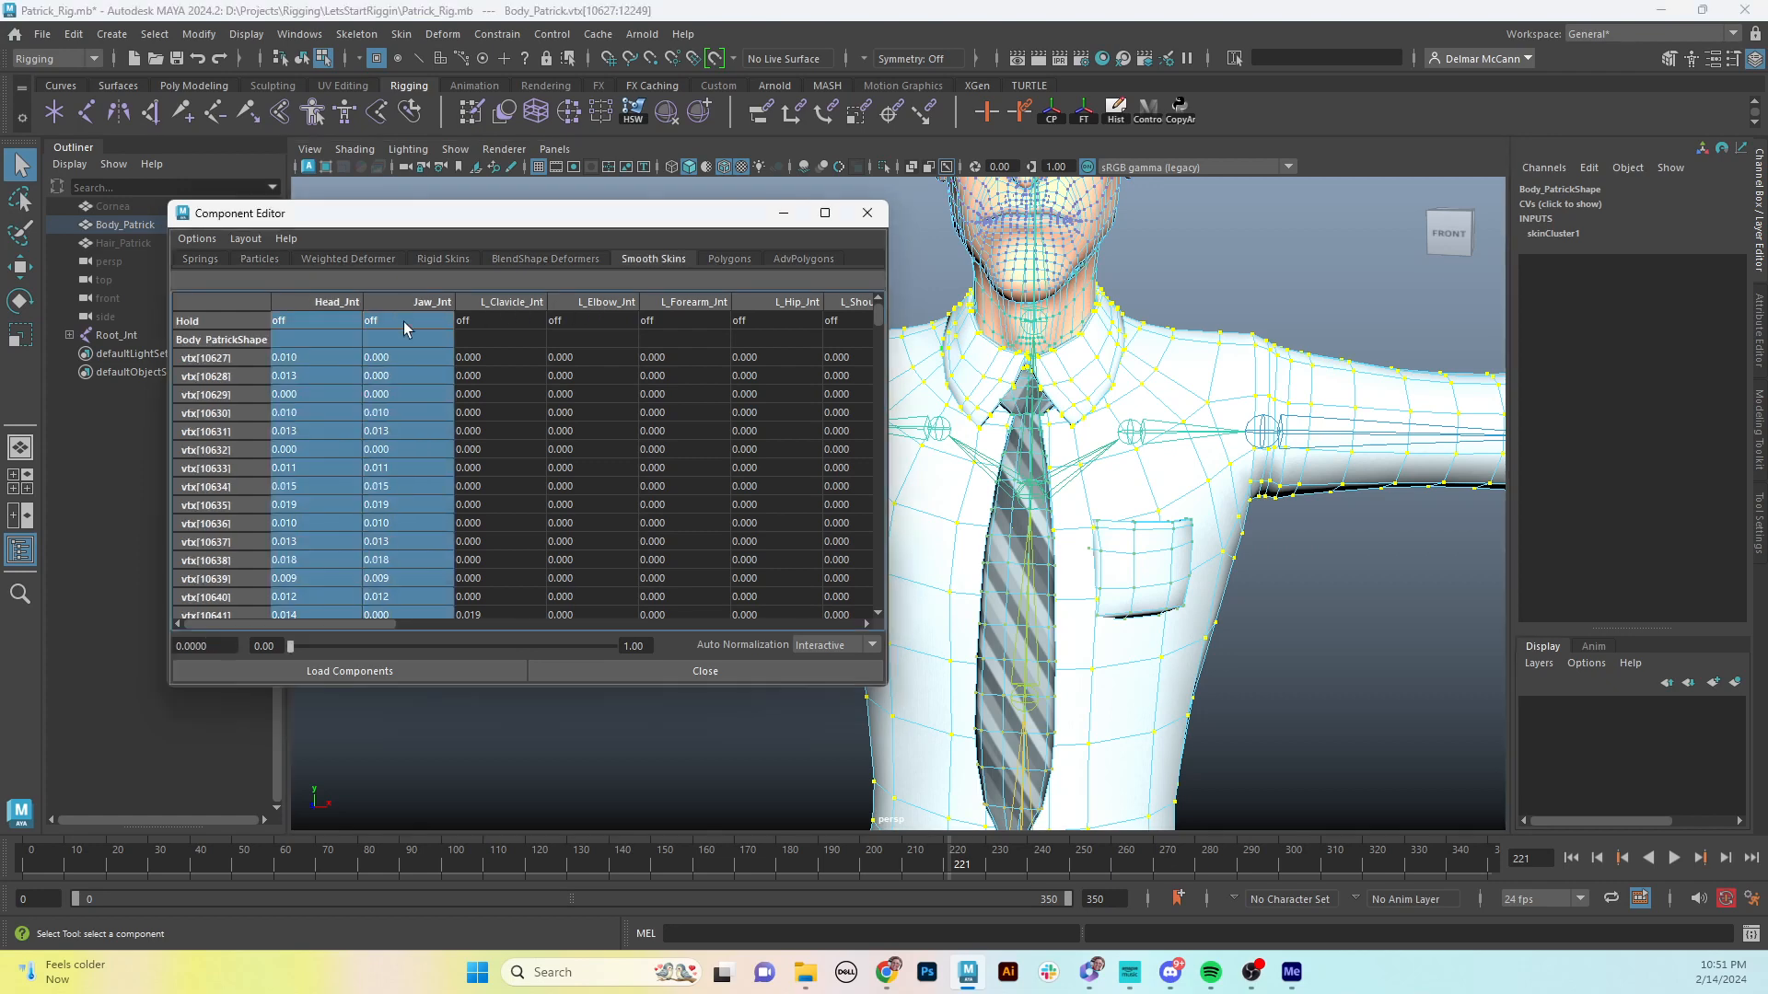
{"action": "type", "text": "0"}
{"action": "key", "text": "Return"}
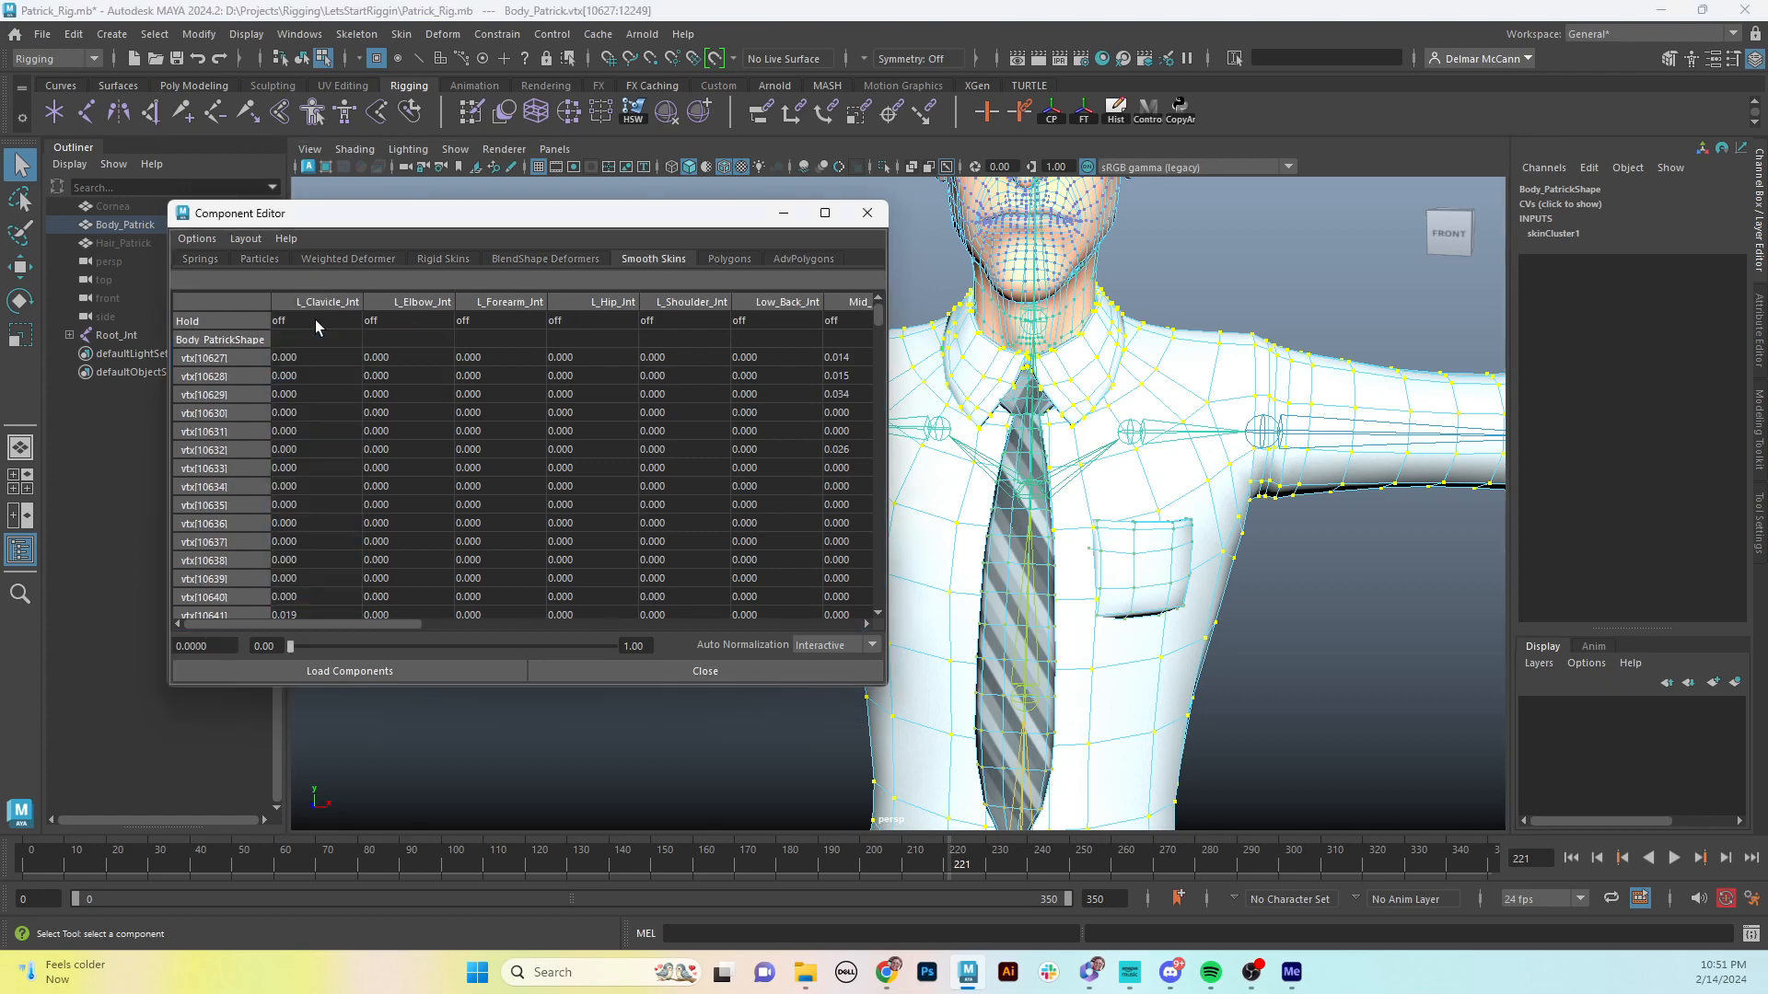
{"action": "left_click_drag", "start_coordinate": [361, 623], "coordinate": [307, 623]}
- Select all connected vertices of the head and neck and face the character from the front
{"action": "mouse_move", "coordinate": [1188, 418]}
{"action": "left_mouse_down", "text": "alt"}
{"action": "mouse_move", "coordinate": [1141, 442]}
{"action": "mouse_move", "coordinate": [1199, 452]}
{"action": "mouse_move", "coordinate": [1161, 414]}
{"action": "mouse_move", "coordinate": [1194, 390]}
{"action": "left_mouse_up", "text": "alt"}
{"action": "mouse_move", "coordinate": [1149, 334]}
{"action": "left_mouse_down", "text": "alt"}
{"action": "mouse_move", "coordinate": [1119, 348]}
{"action": "mouse_move", "coordinate": [1131, 356]}
{"action": "left_mouse_up", "text": "alt"}
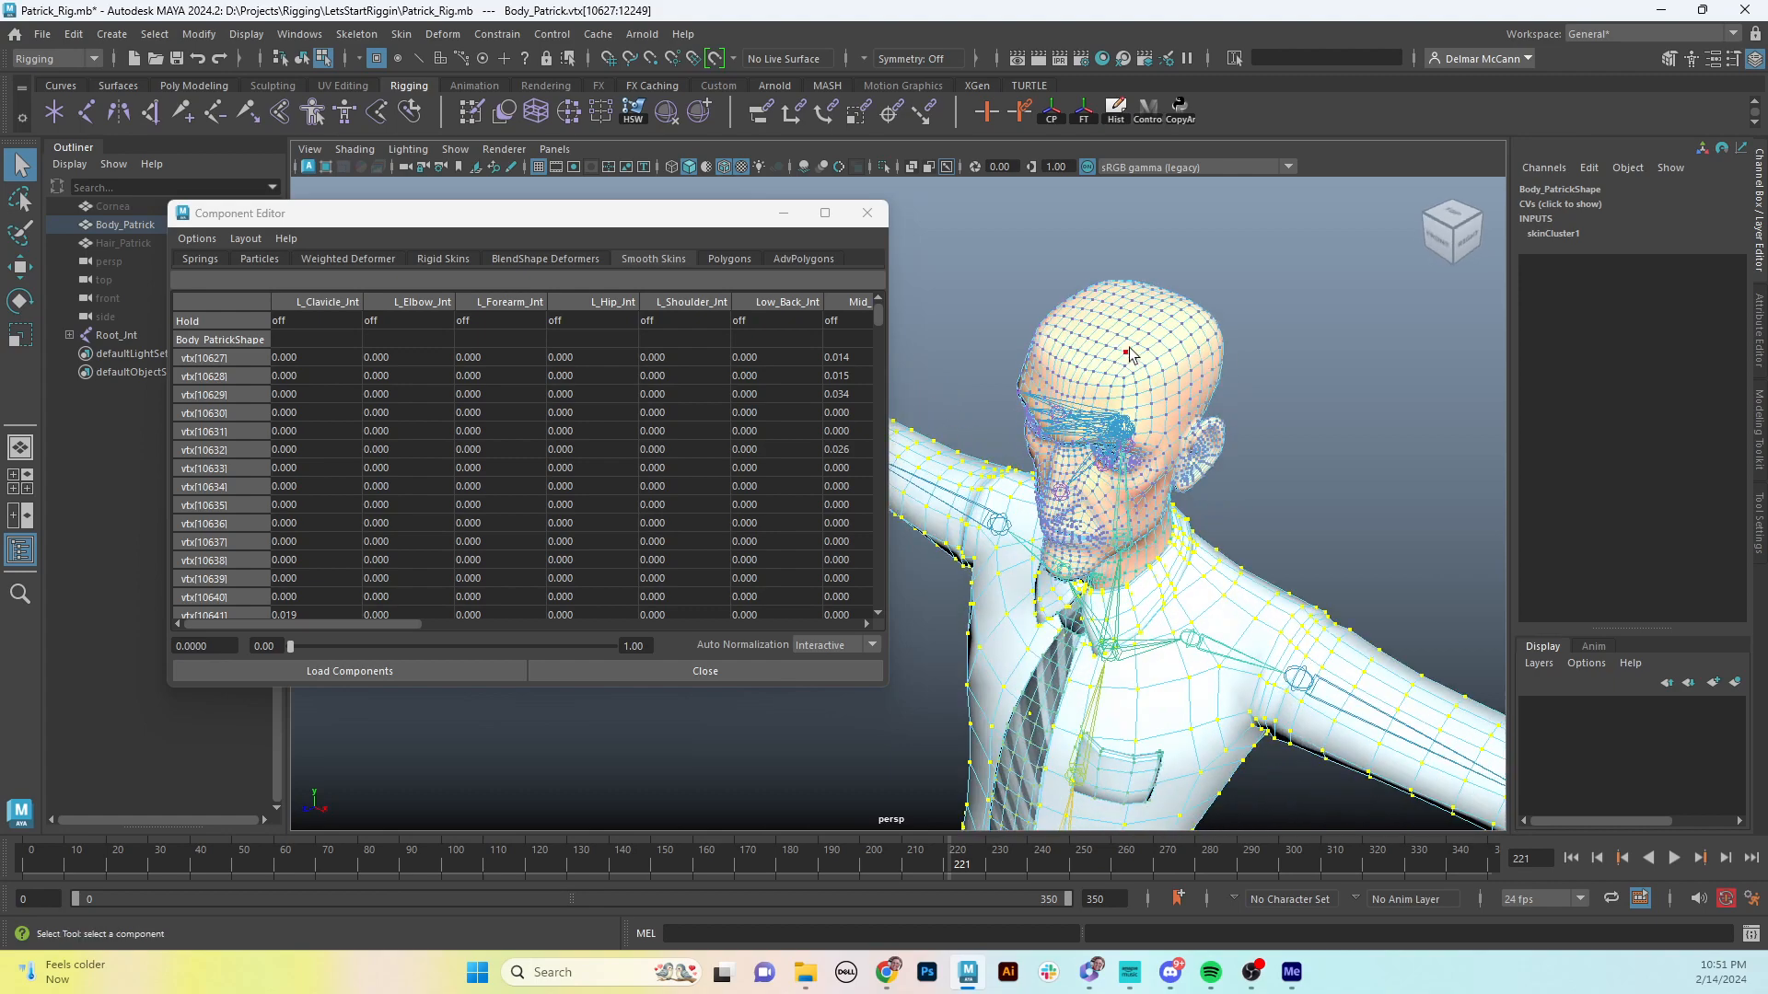
{"action": "double_click", "coordinate": [1096, 331]}
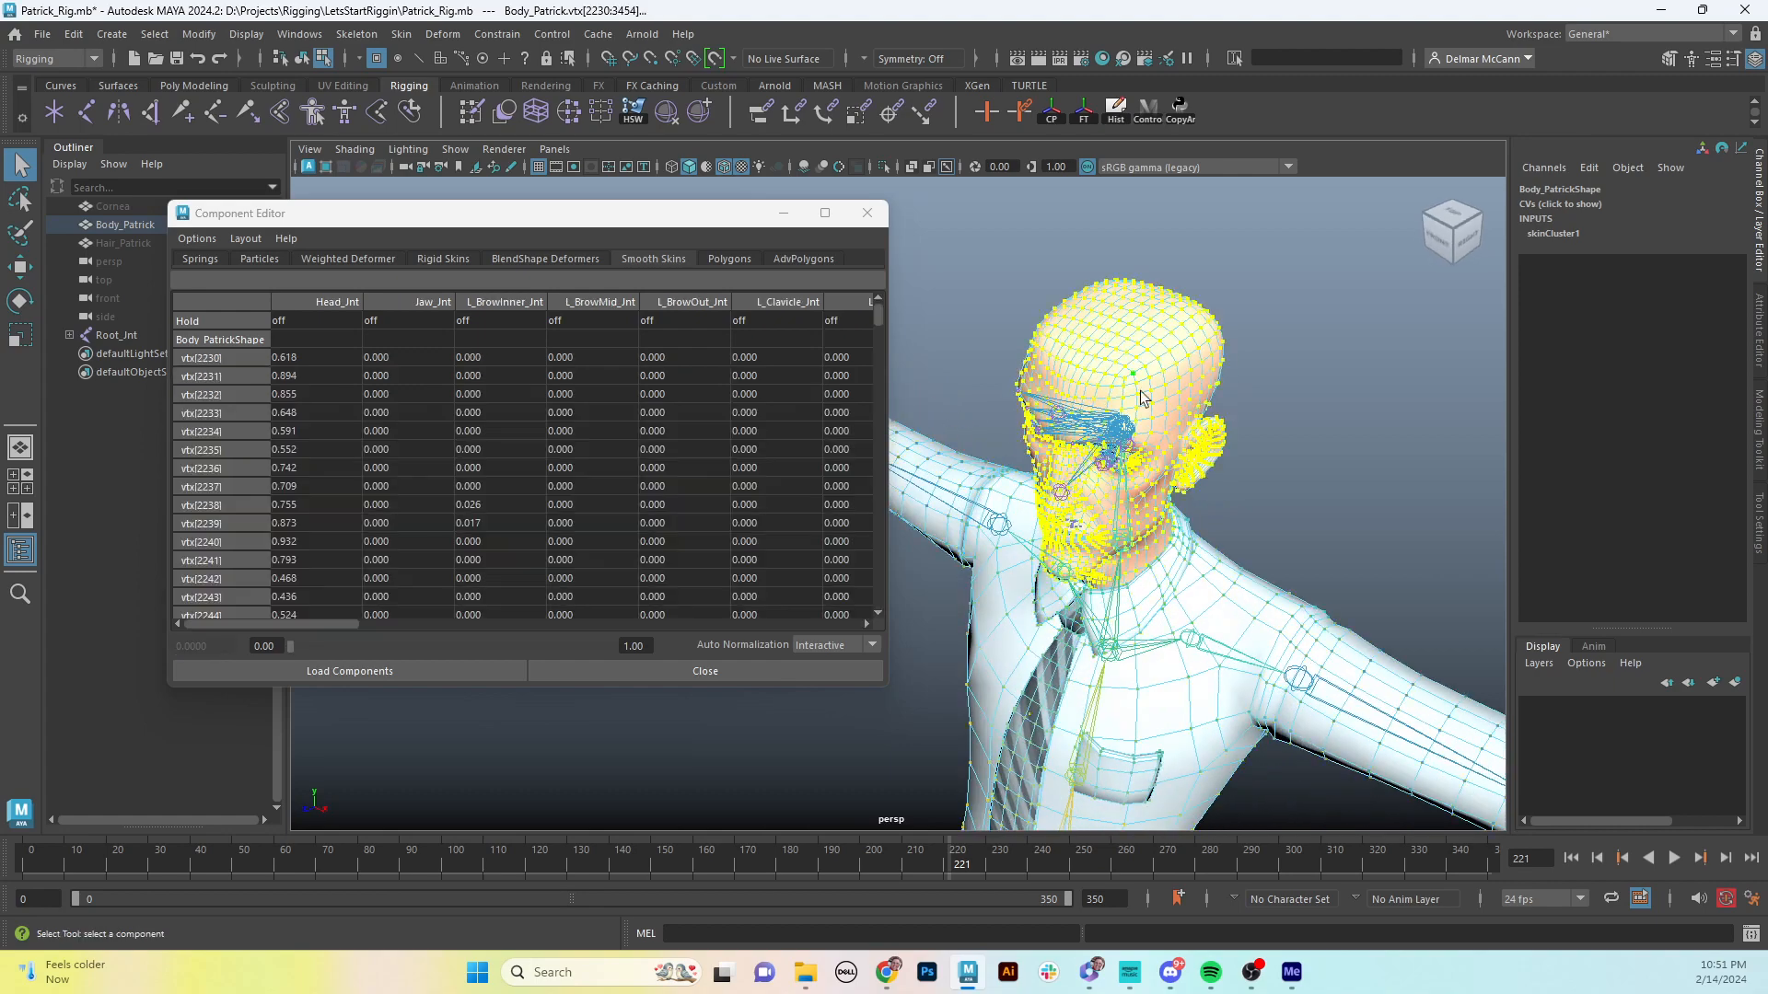
{"action": "left_click", "coordinate": [1438, 241]}
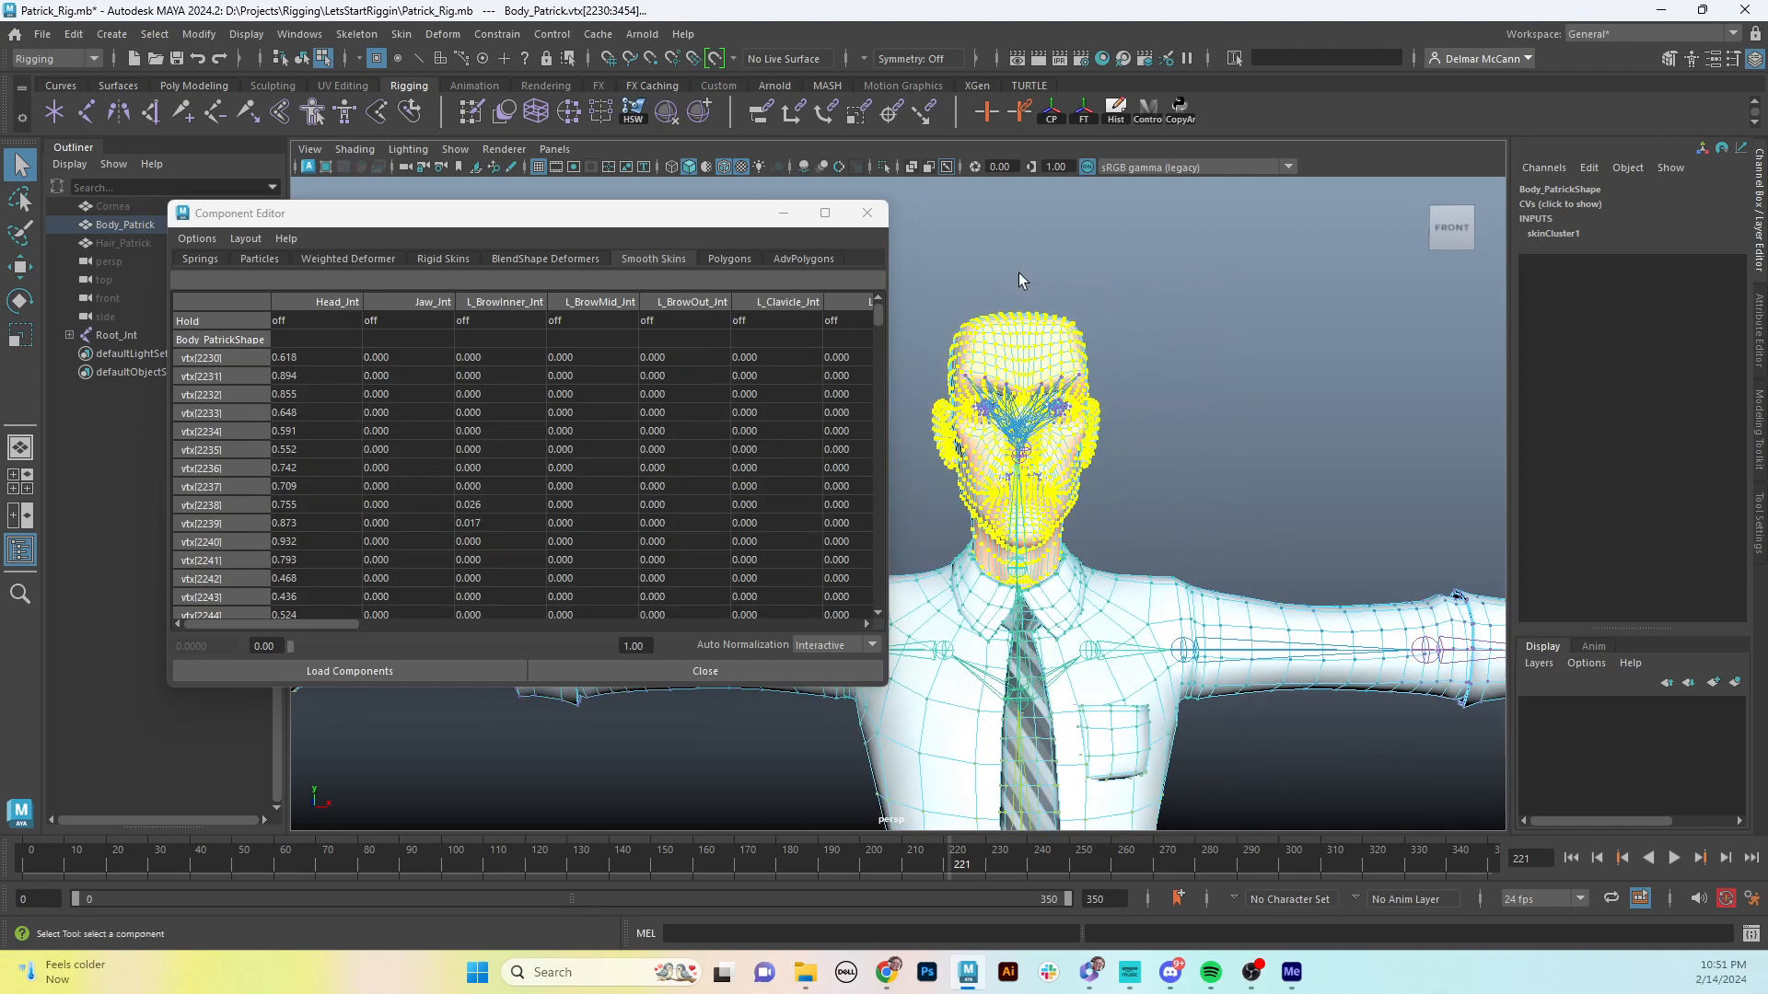
- Display the model in wireframe and examine the selected neck vertices beneath the shirt collar from the front and side
{"action": "scroll", "coordinate": [1050, 700], "scroll_direction": "up", "scroll_amount": 2}
{"action": "key", "text": "4"}
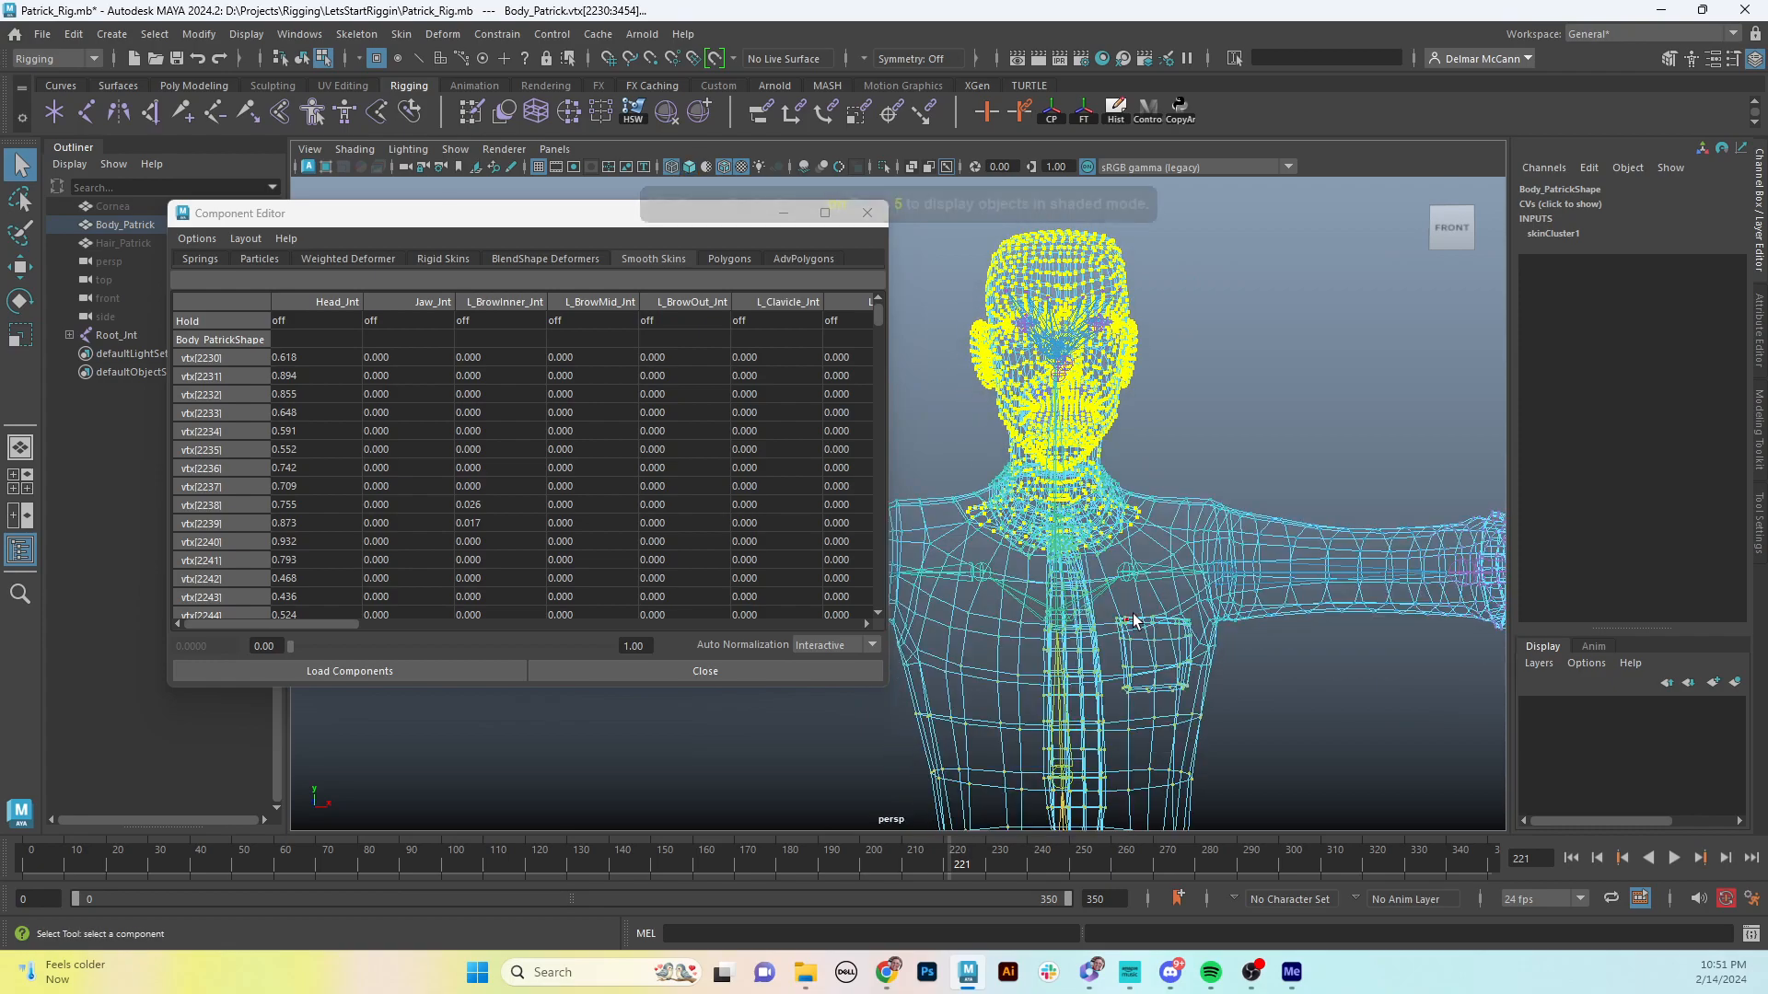
{"action": "left_click_drag", "start_coordinate": [1145, 605], "coordinate": [1261, 440], "text": "alt"}
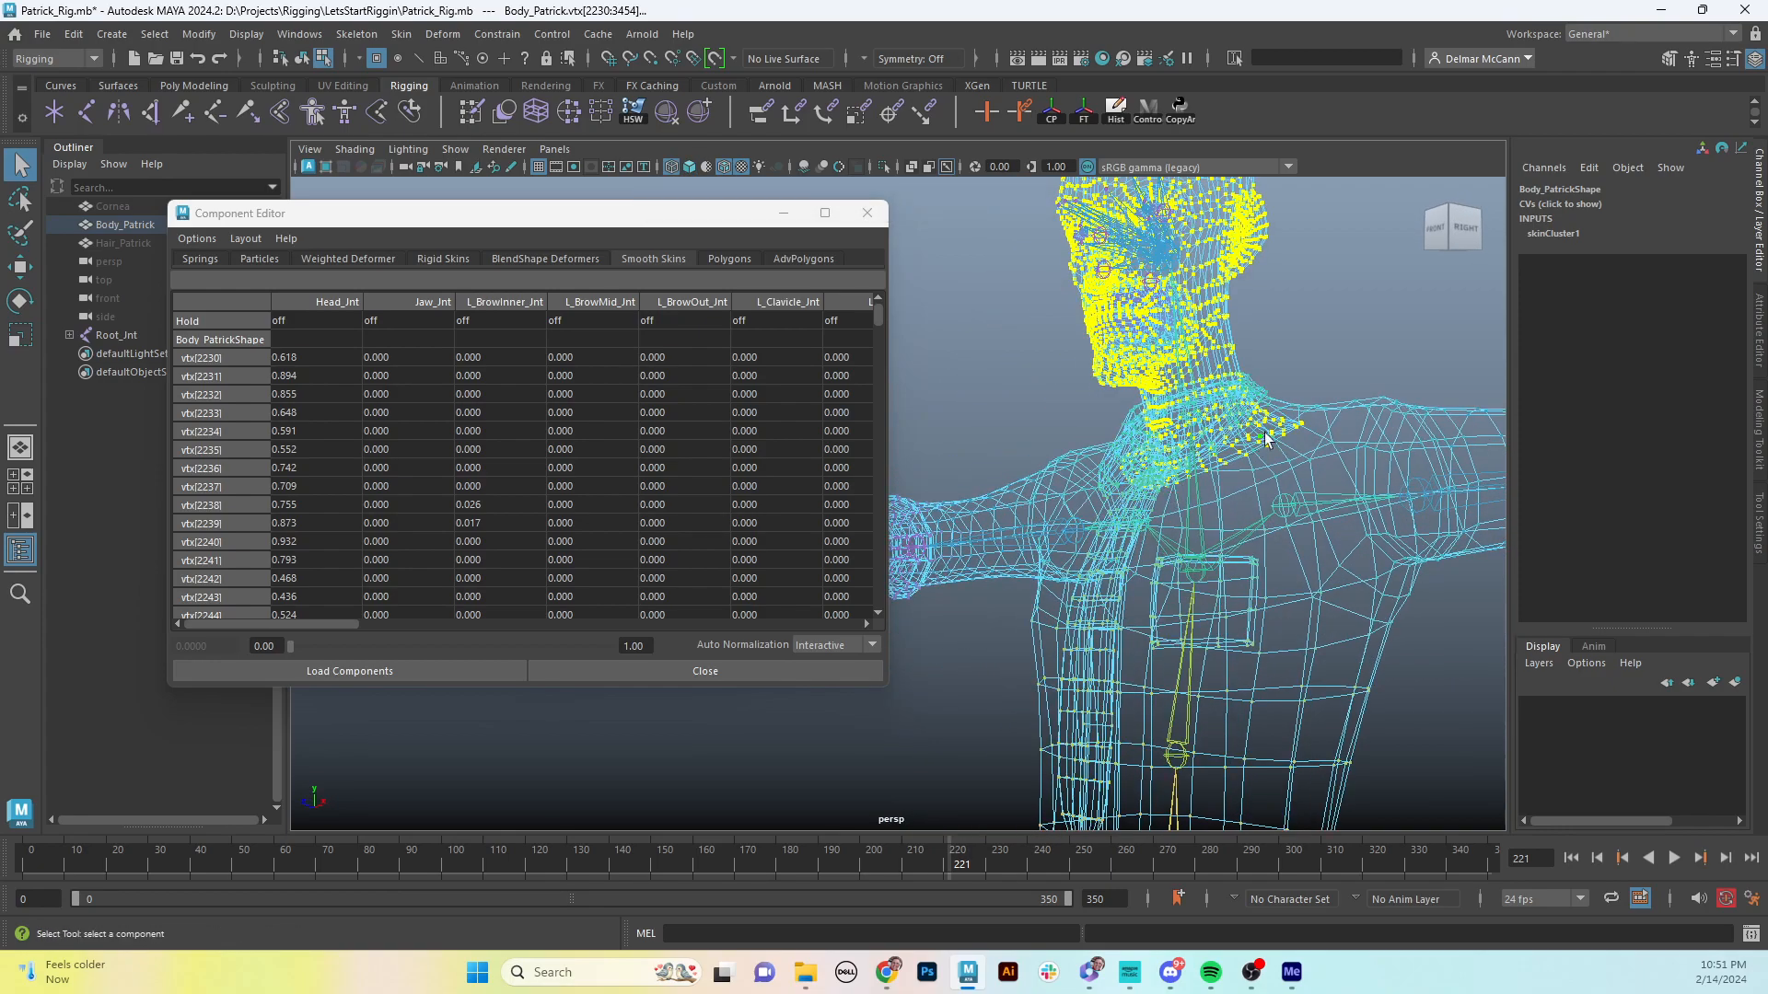
{"action": "left_click_drag", "start_coordinate": [1199, 573], "coordinate": [1318, 564], "text": "alt"}
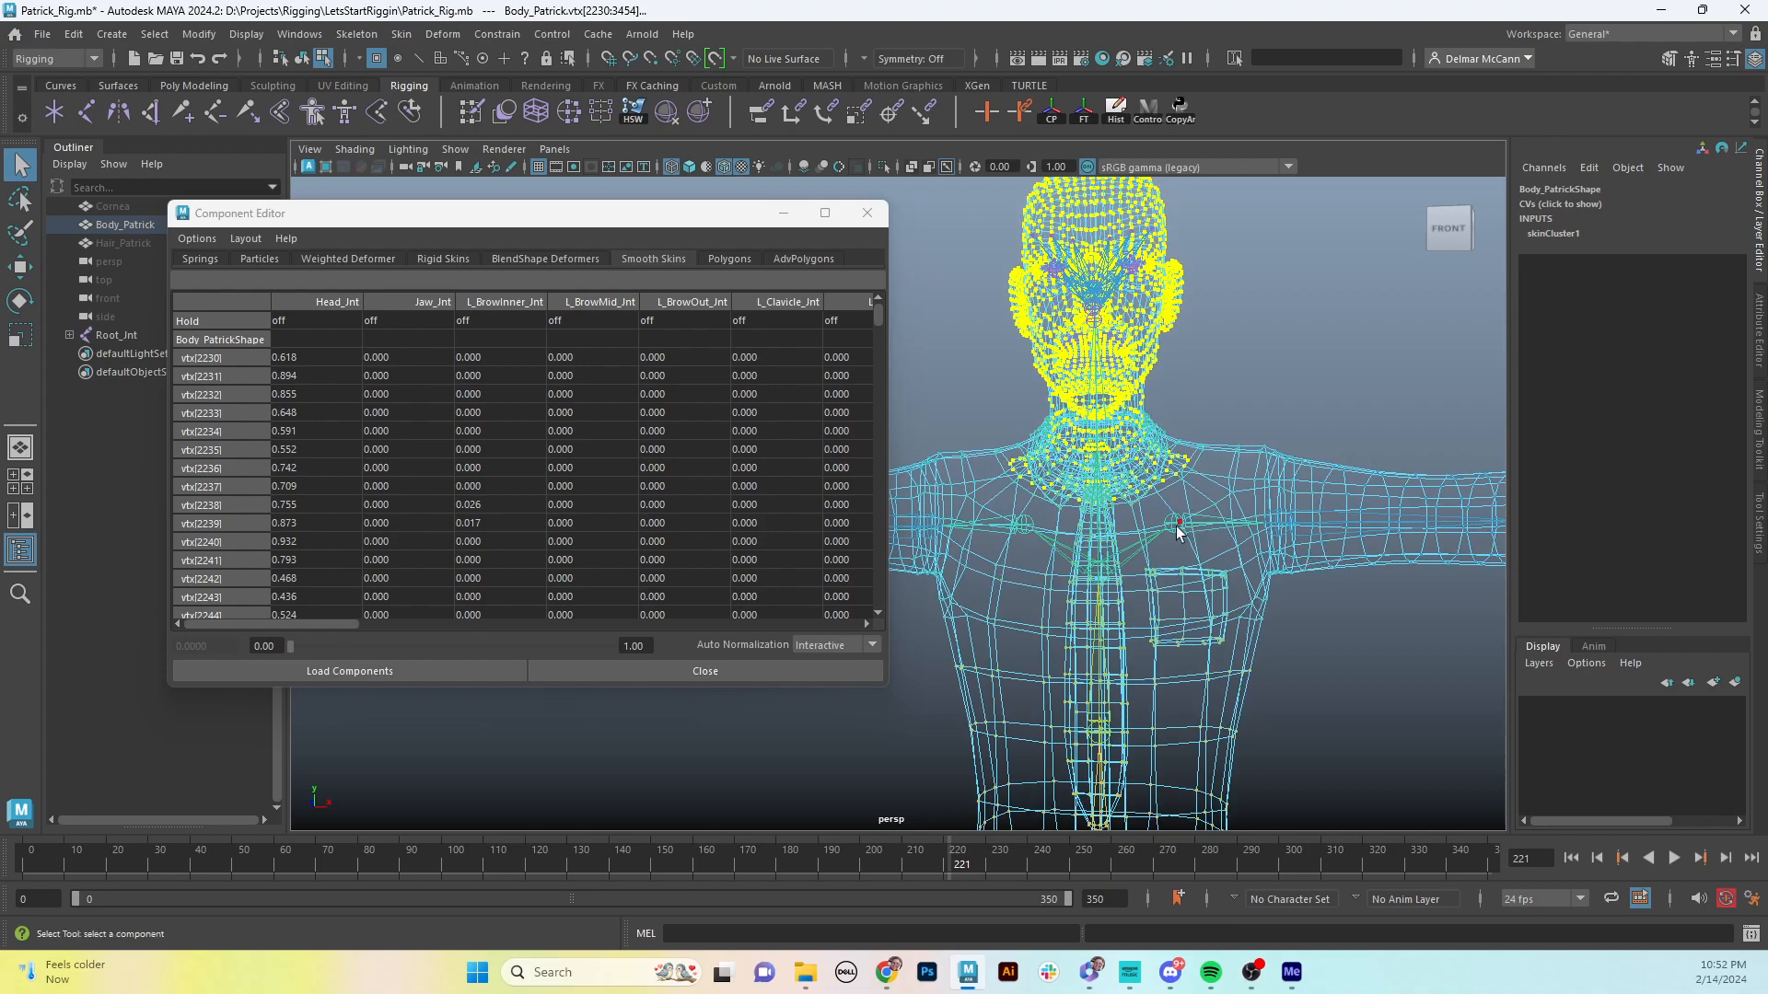
{"action": "mouse_move", "coordinate": [1175, 567]}
{"action": "left_mouse_down", "text": "alt"}
{"action": "mouse_move", "coordinate": [1153, 565]}
{"action": "mouse_move", "coordinate": [1197, 543]}
{"action": "left_mouse_up", "text": "alt"}
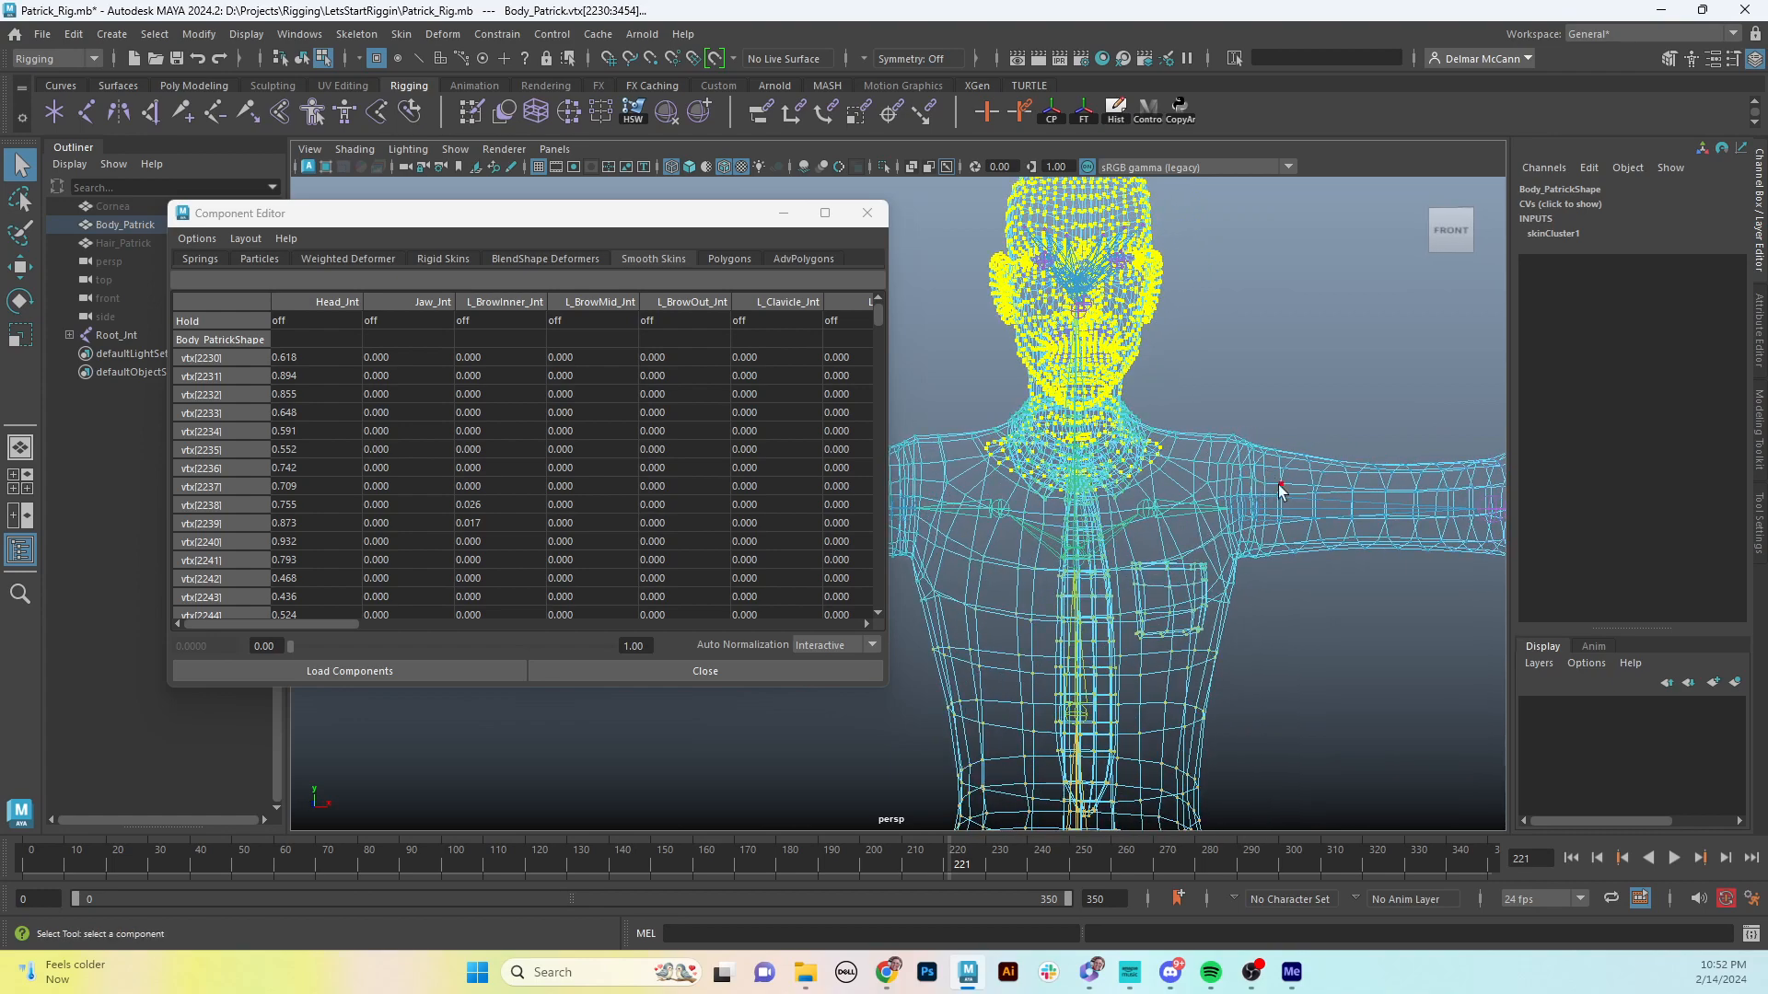
- Examine the selected head and neck vertices in wireframe and review their joint weight columns for unwanted influences
{"action": "left_click_drag", "start_coordinate": [1181, 669], "coordinate": [1175, 603], "text": "alt"}
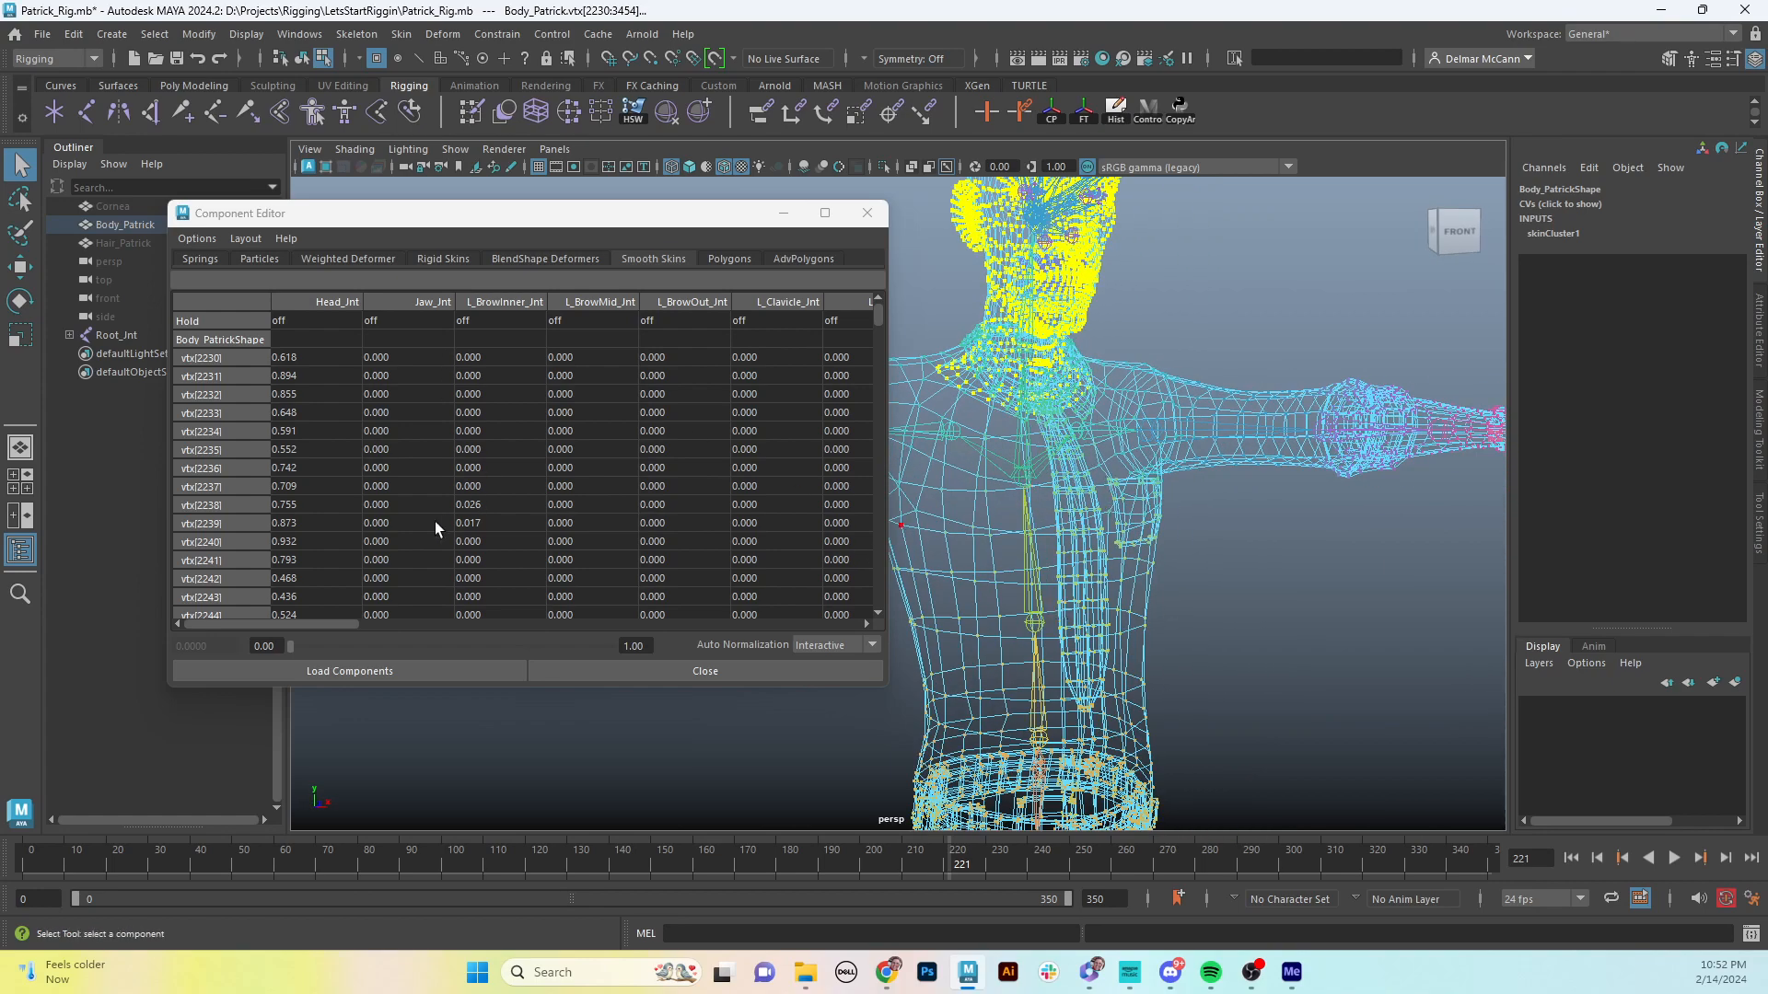
{"action": "middle_click_drag", "start_coordinate": [1119, 475], "coordinate": [1136, 438], "text": "alt"}
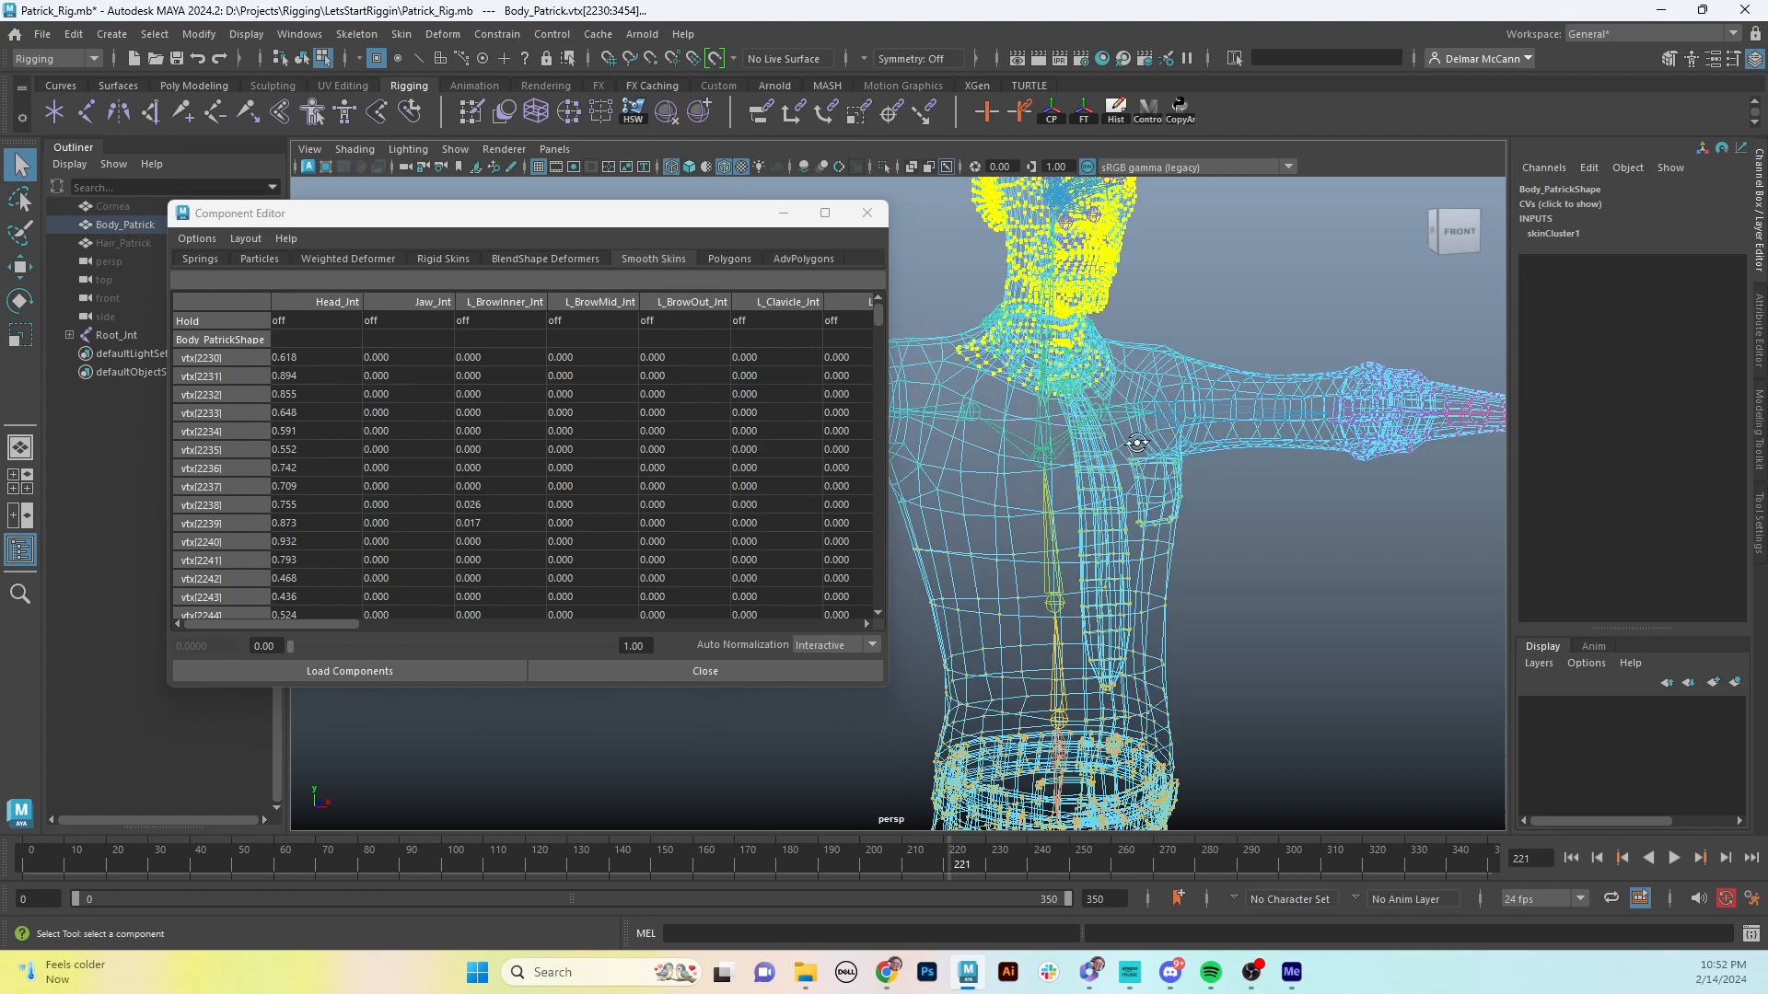
{"action": "left_click_drag", "start_coordinate": [1136, 442], "coordinate": [1073, 446], "text": "alt"}
{"action": "left_click", "coordinate": [737, 451]}
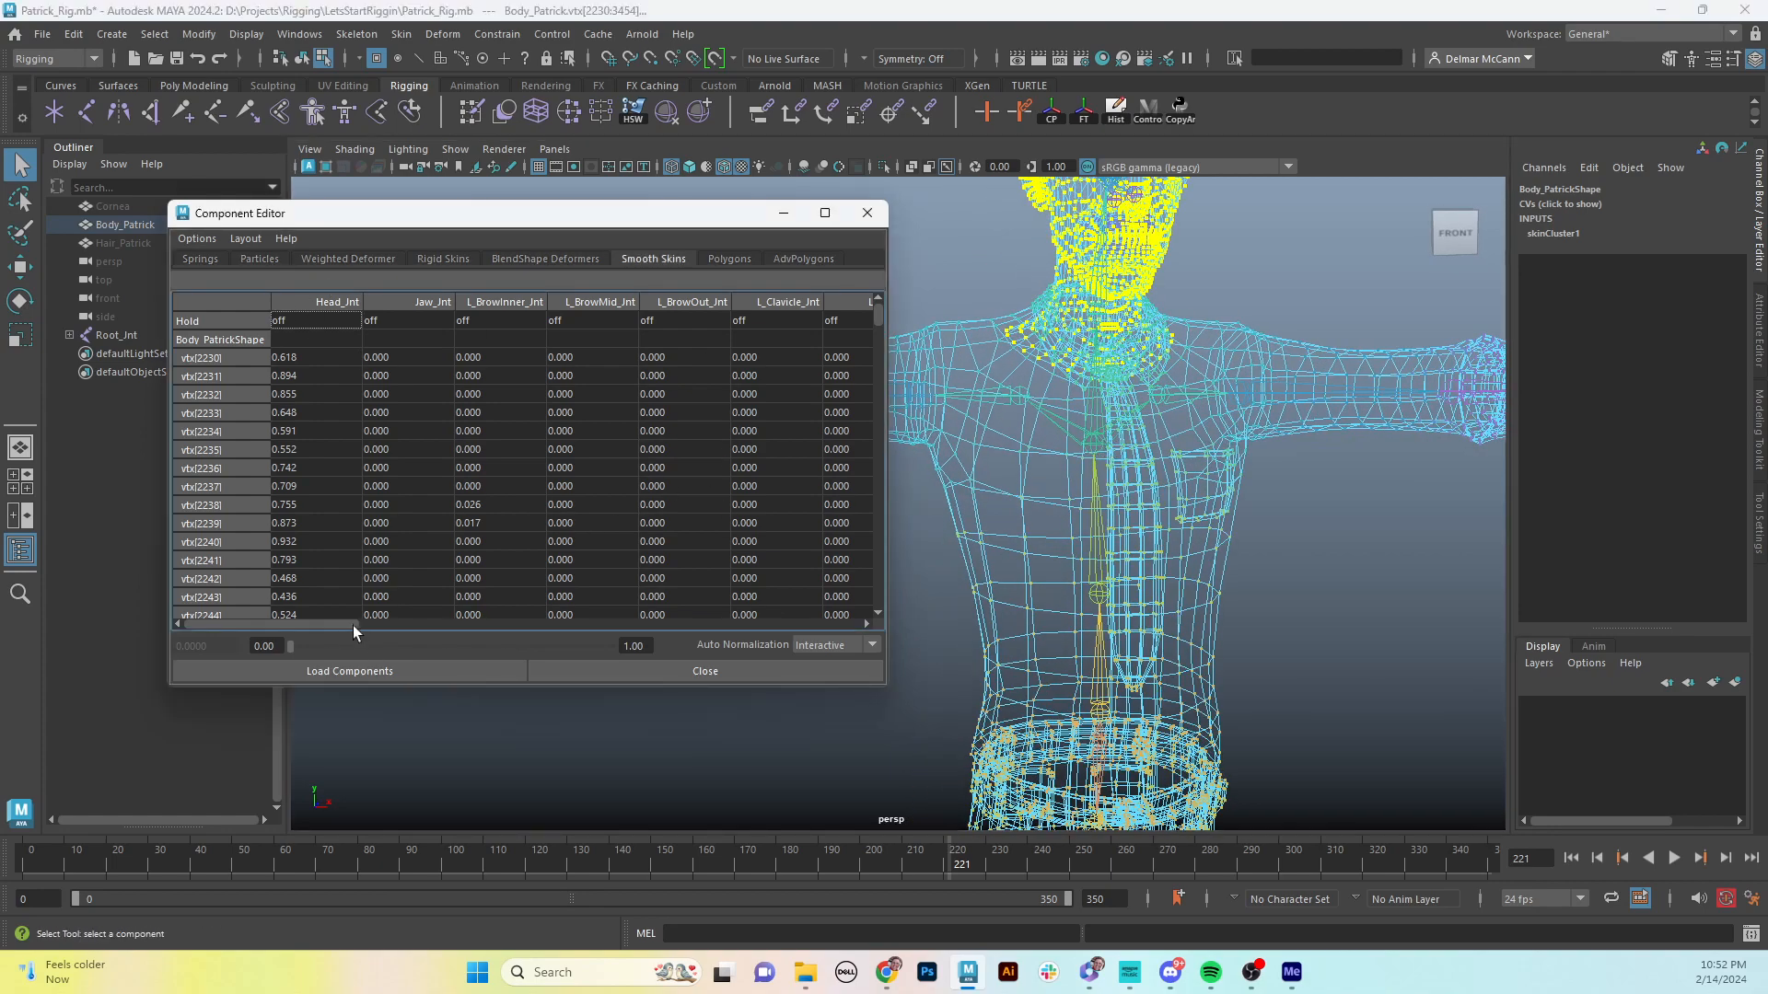
{"action": "left_click_drag", "start_coordinate": [364, 623], "coordinate": [403, 623]}
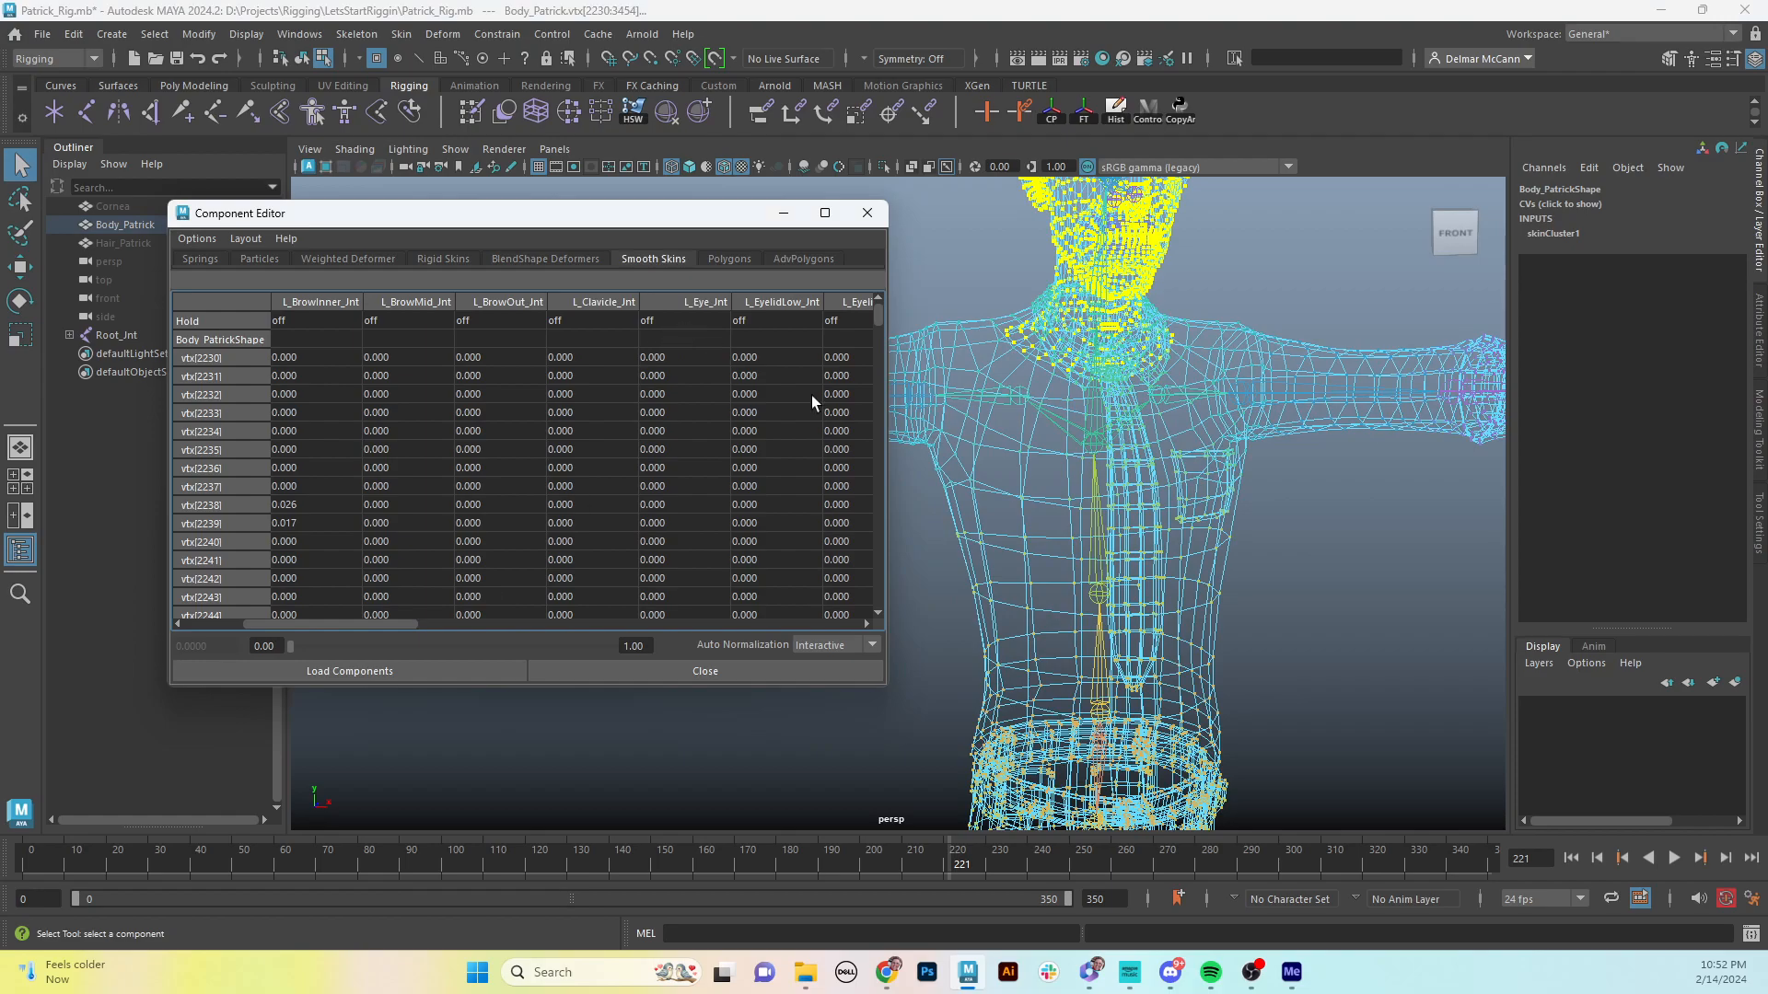
{"action": "middle_click_drag", "start_coordinate": [1226, 298], "coordinate": [1210, 465], "text": "alt"}
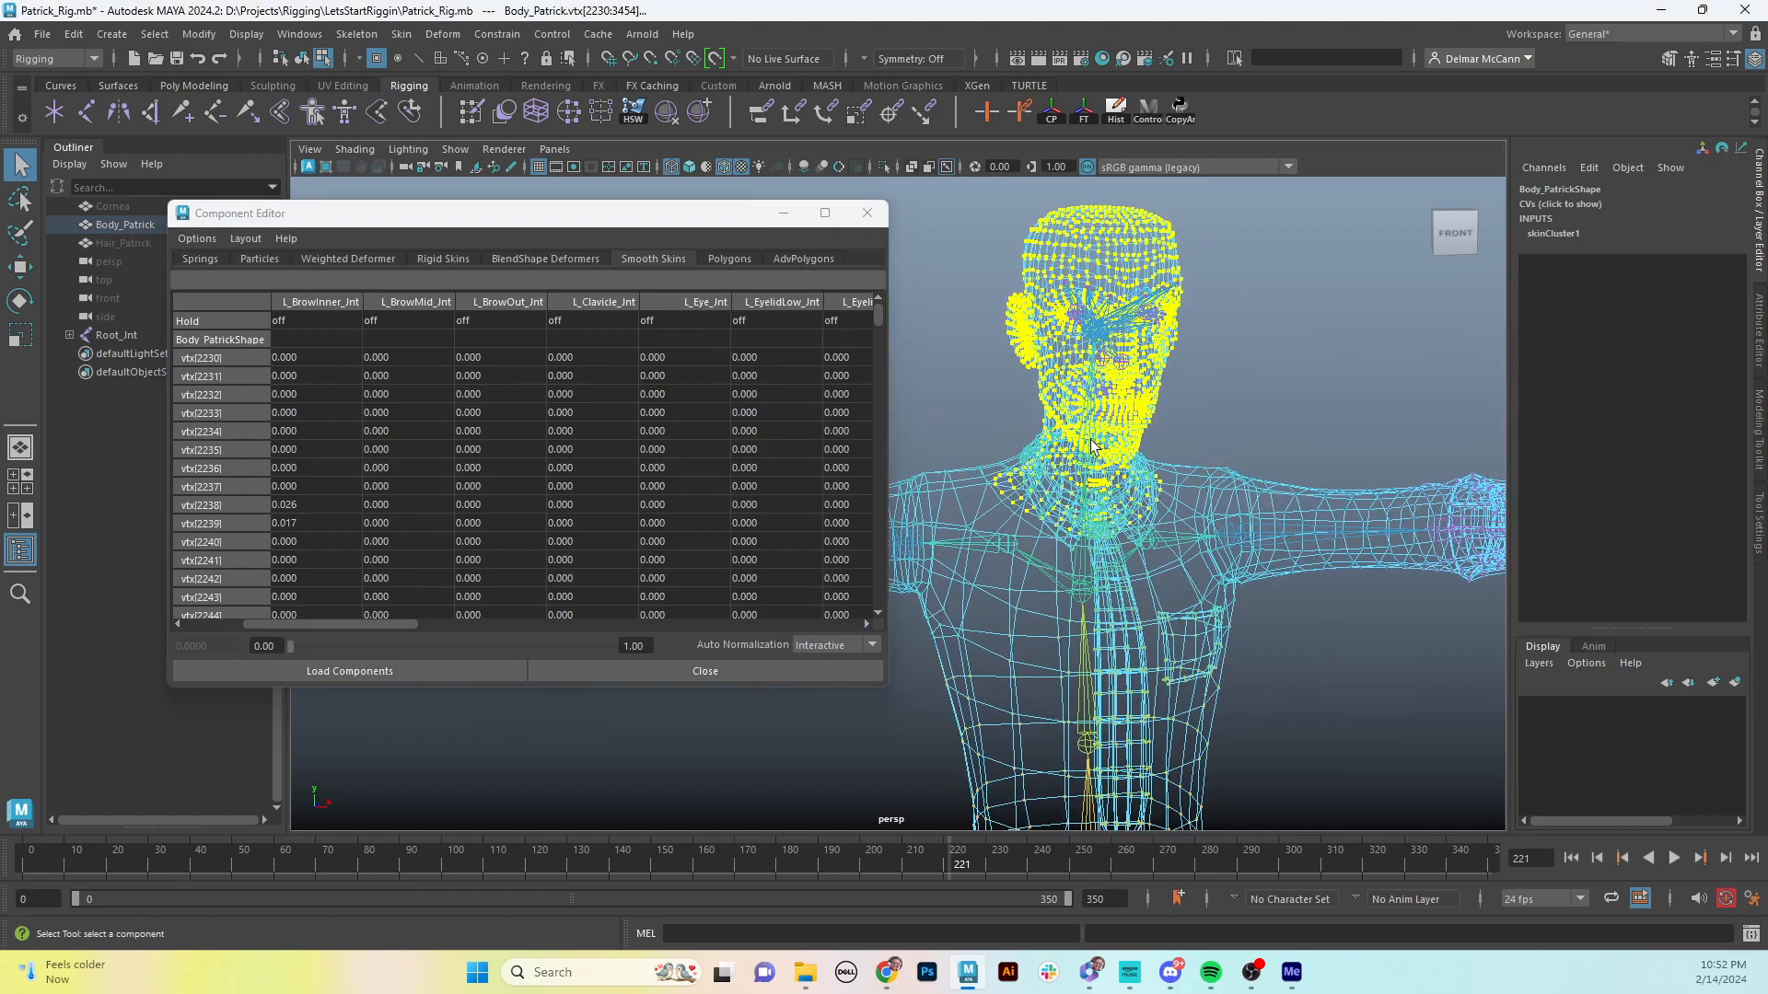
{"action": "middle_click_drag", "start_coordinate": [1090, 442], "coordinate": [1073, 488], "text": "alt"}
{"action": "left_click_drag", "start_coordinate": [1073, 488], "coordinate": [980, 376], "text": "alt"}
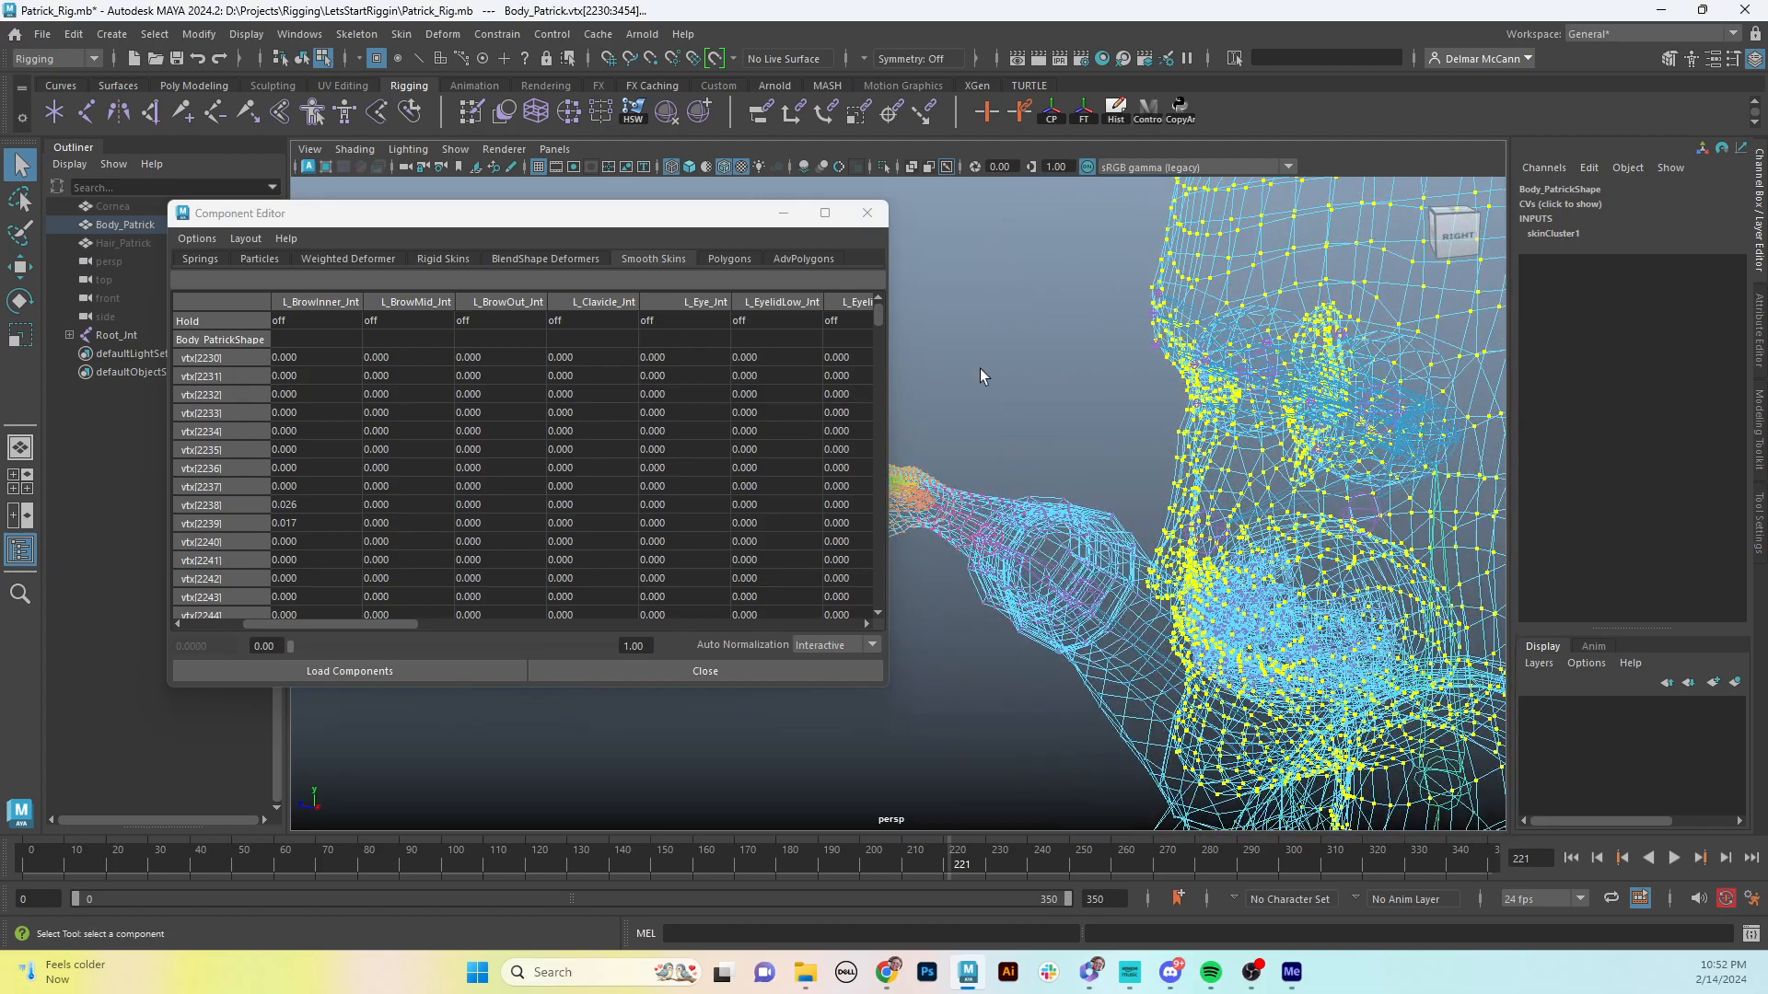
- Remove the L_Eye_Jnt, L_Shoulder_Jnt and Mid_Back_Jnt influence from the head and neck vertices by setting their weights to 0
{"action": "left_click", "coordinate": [687, 313]}
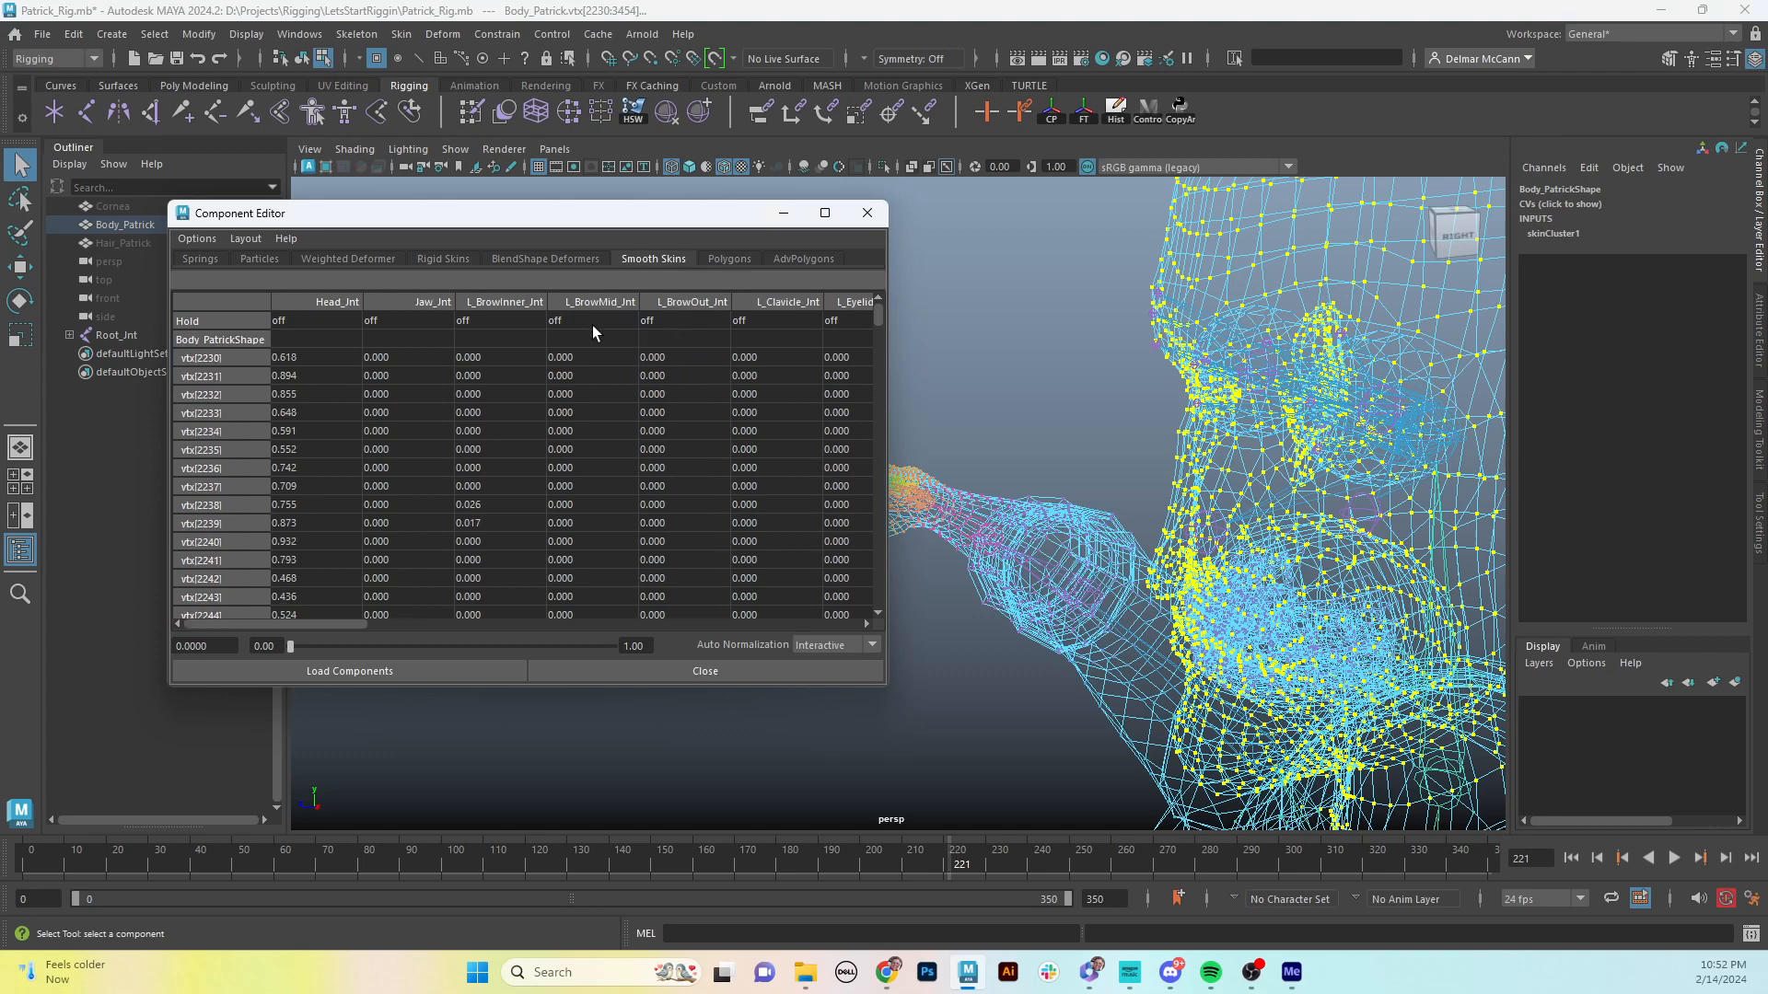
{"action": "left_click_drag", "start_coordinate": [315, 625], "coordinate": [442, 622]}
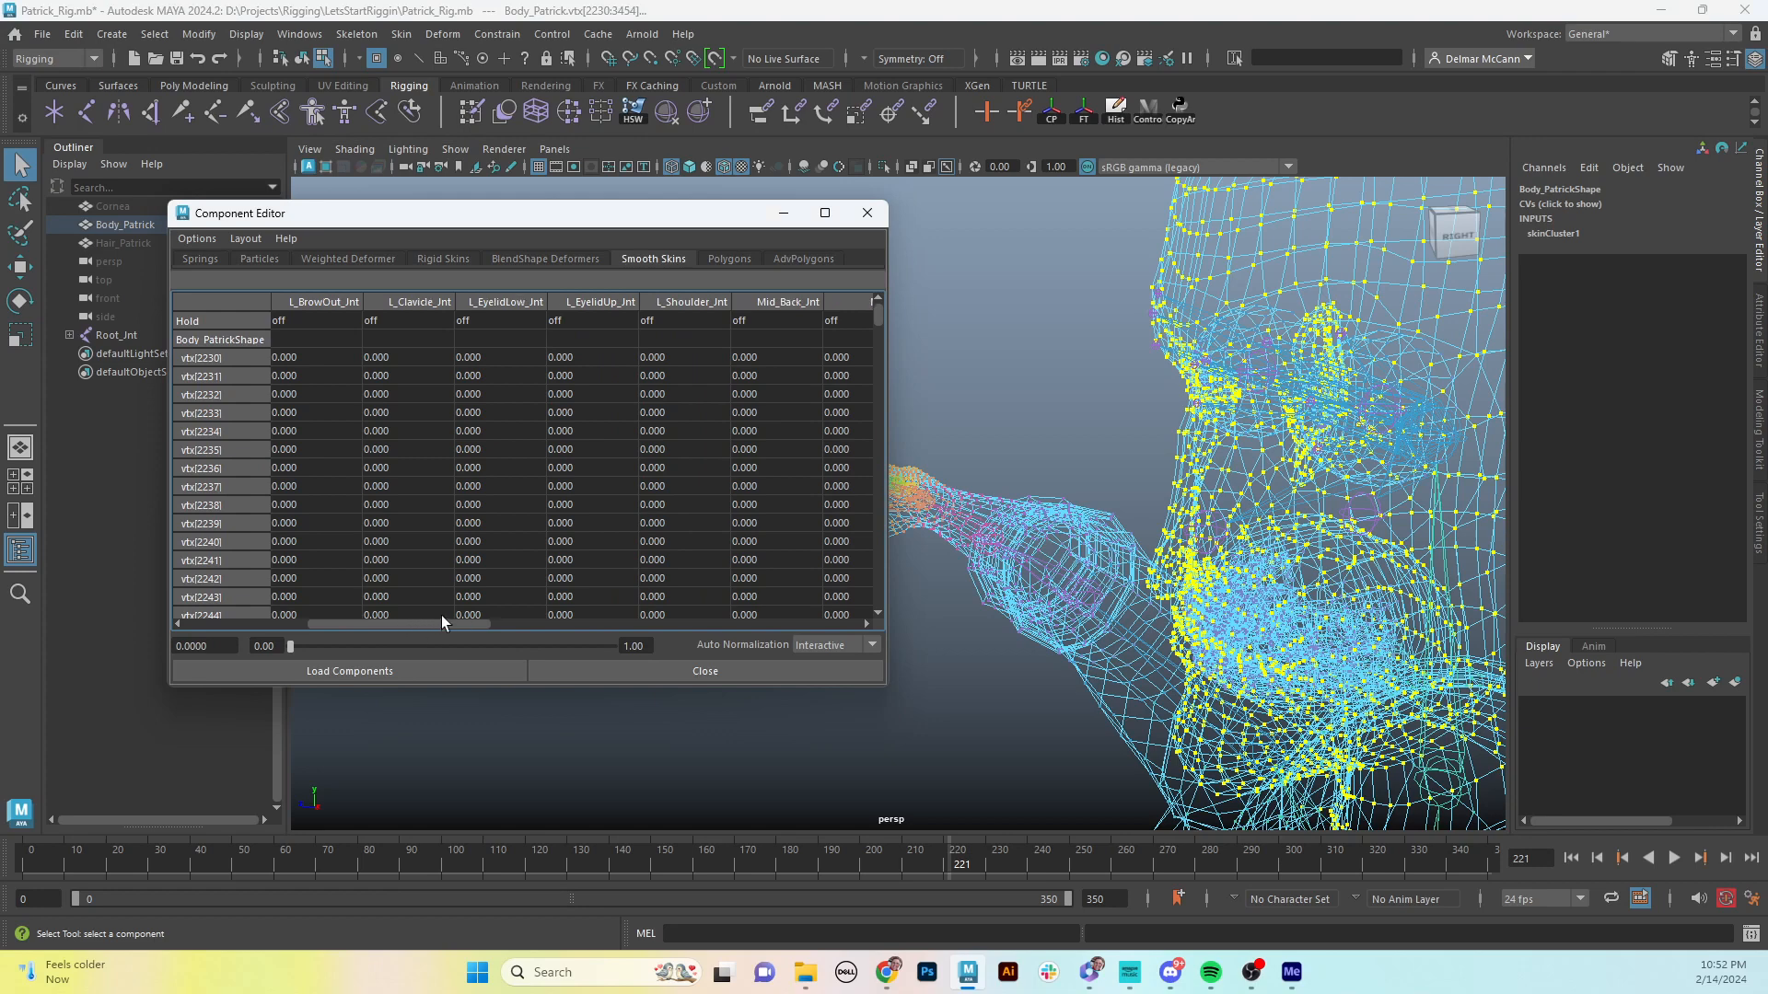
{"action": "left_click", "coordinate": [686, 301]}
{"action": "left_click", "coordinate": [778, 301], "text": "shift"}
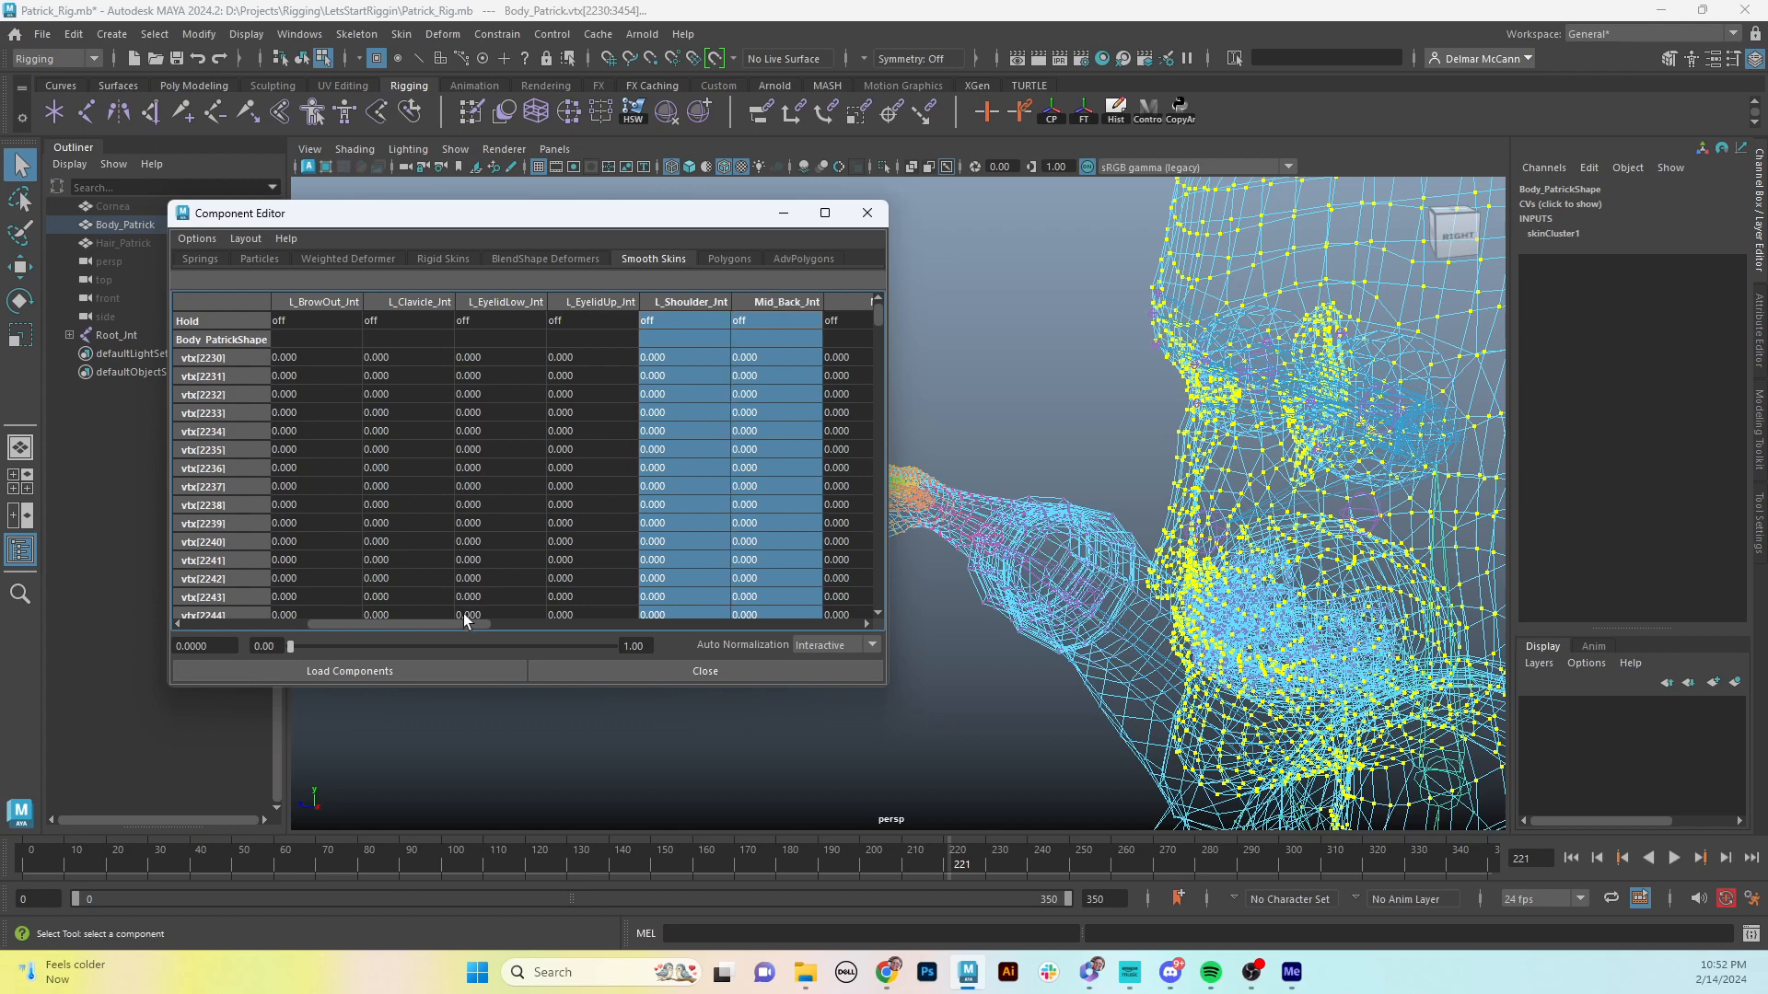
{"action": "left_click_drag", "start_coordinate": [448, 625], "coordinate": [494, 626]}
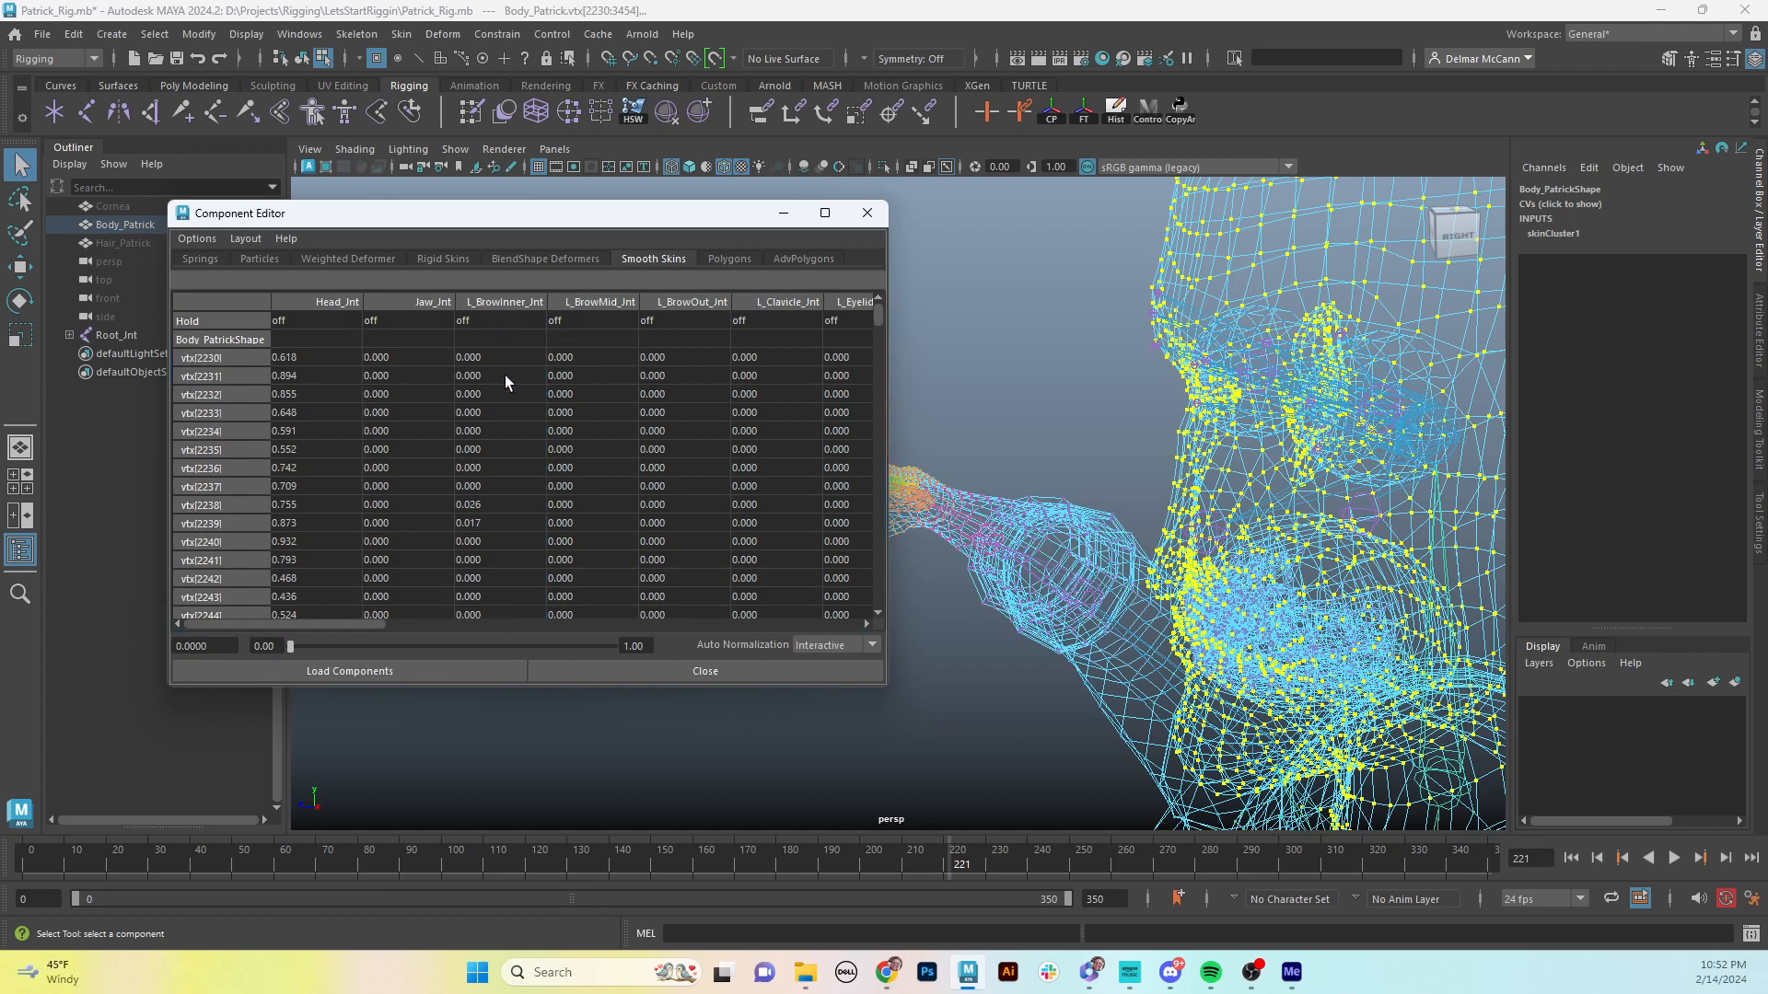
{"action": "left_click_drag", "start_coordinate": [354, 624], "coordinate": [260, 609]}
- Display the body shaded with textures in vertex selection mode and clear the head vertex selection
{"action": "left_click_drag", "start_coordinate": [1086, 515], "coordinate": [1298, 433], "text": "alt"}
{"action": "key", "text": "F8"}
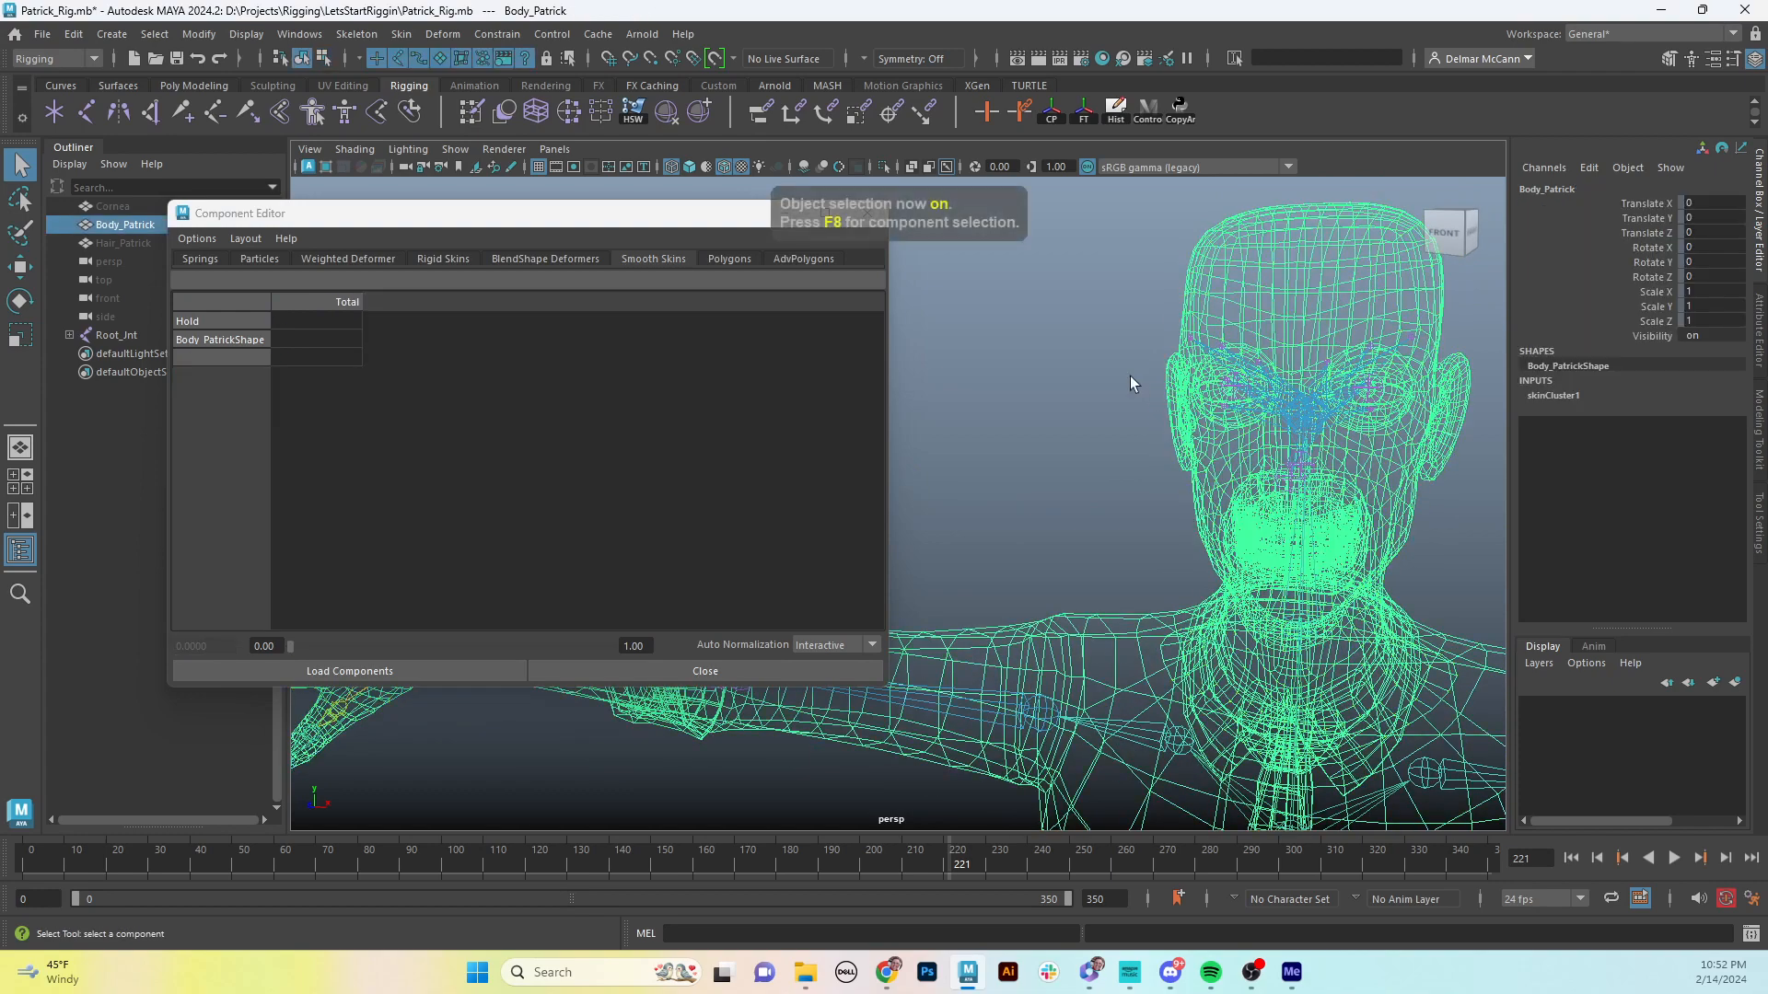
{"action": "left_click", "coordinate": [1293, 368]}
{"action": "left_click", "coordinate": [1293, 368]}
{"action": "key", "text": "F8"}
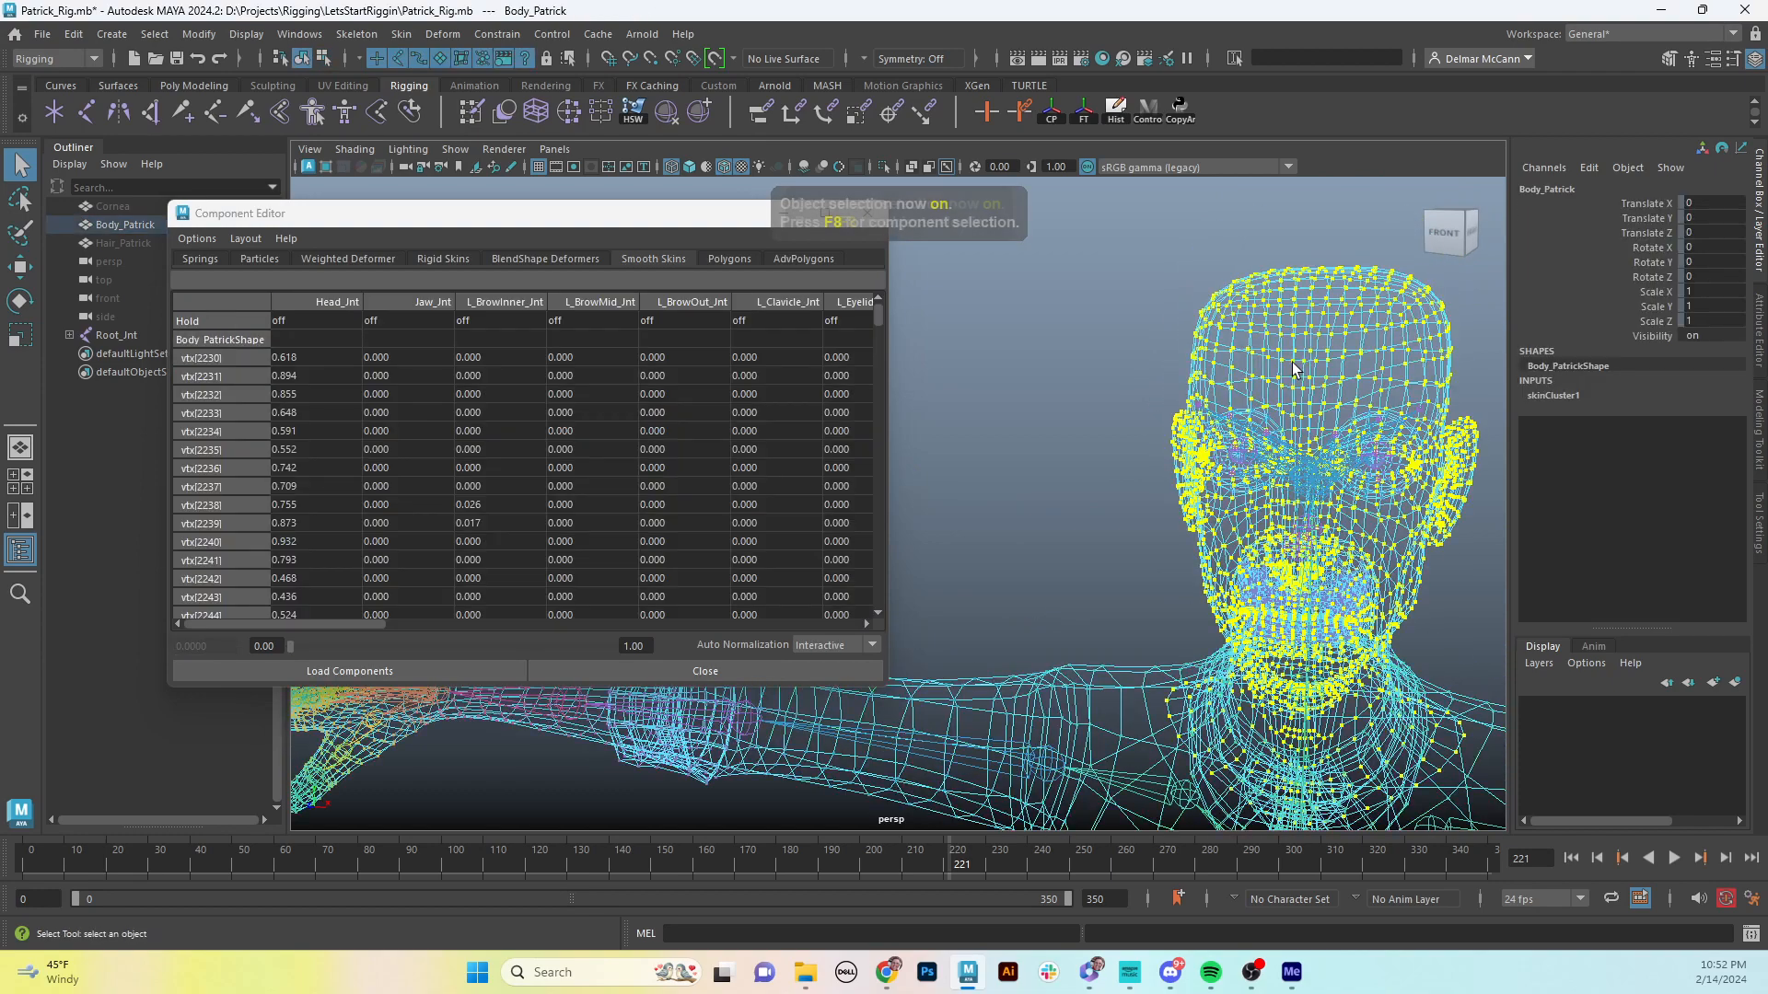
{"action": "key", "text": "5"}
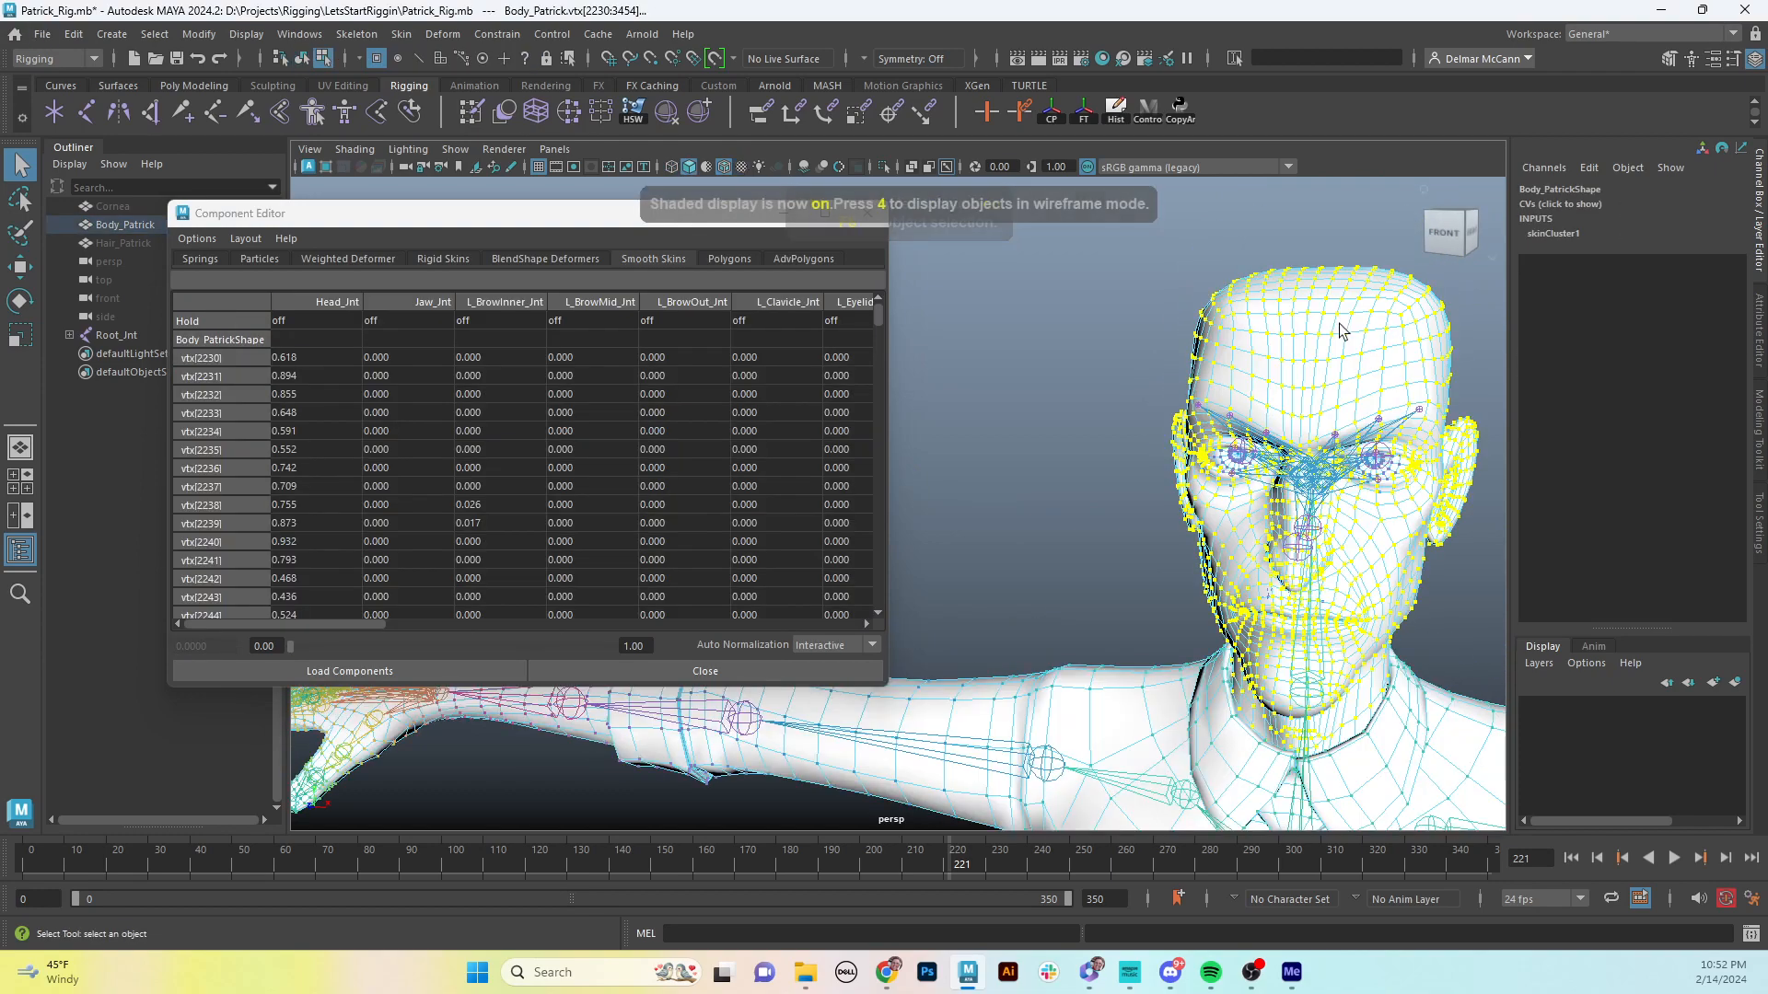
{"action": "mouse_move", "coordinate": [1338, 323]}
{"action": "left_mouse_down", "text": "alt"}
{"action": "mouse_move", "coordinate": [1309, 409]}
{"action": "mouse_move", "coordinate": [1280, 389]}
{"action": "mouse_move", "coordinate": [1310, 399]}
{"action": "left_mouse_up", "text": "alt"}
{"action": "key", "text": "6"}
{"action": "left_click", "coordinate": [1312, 409]}
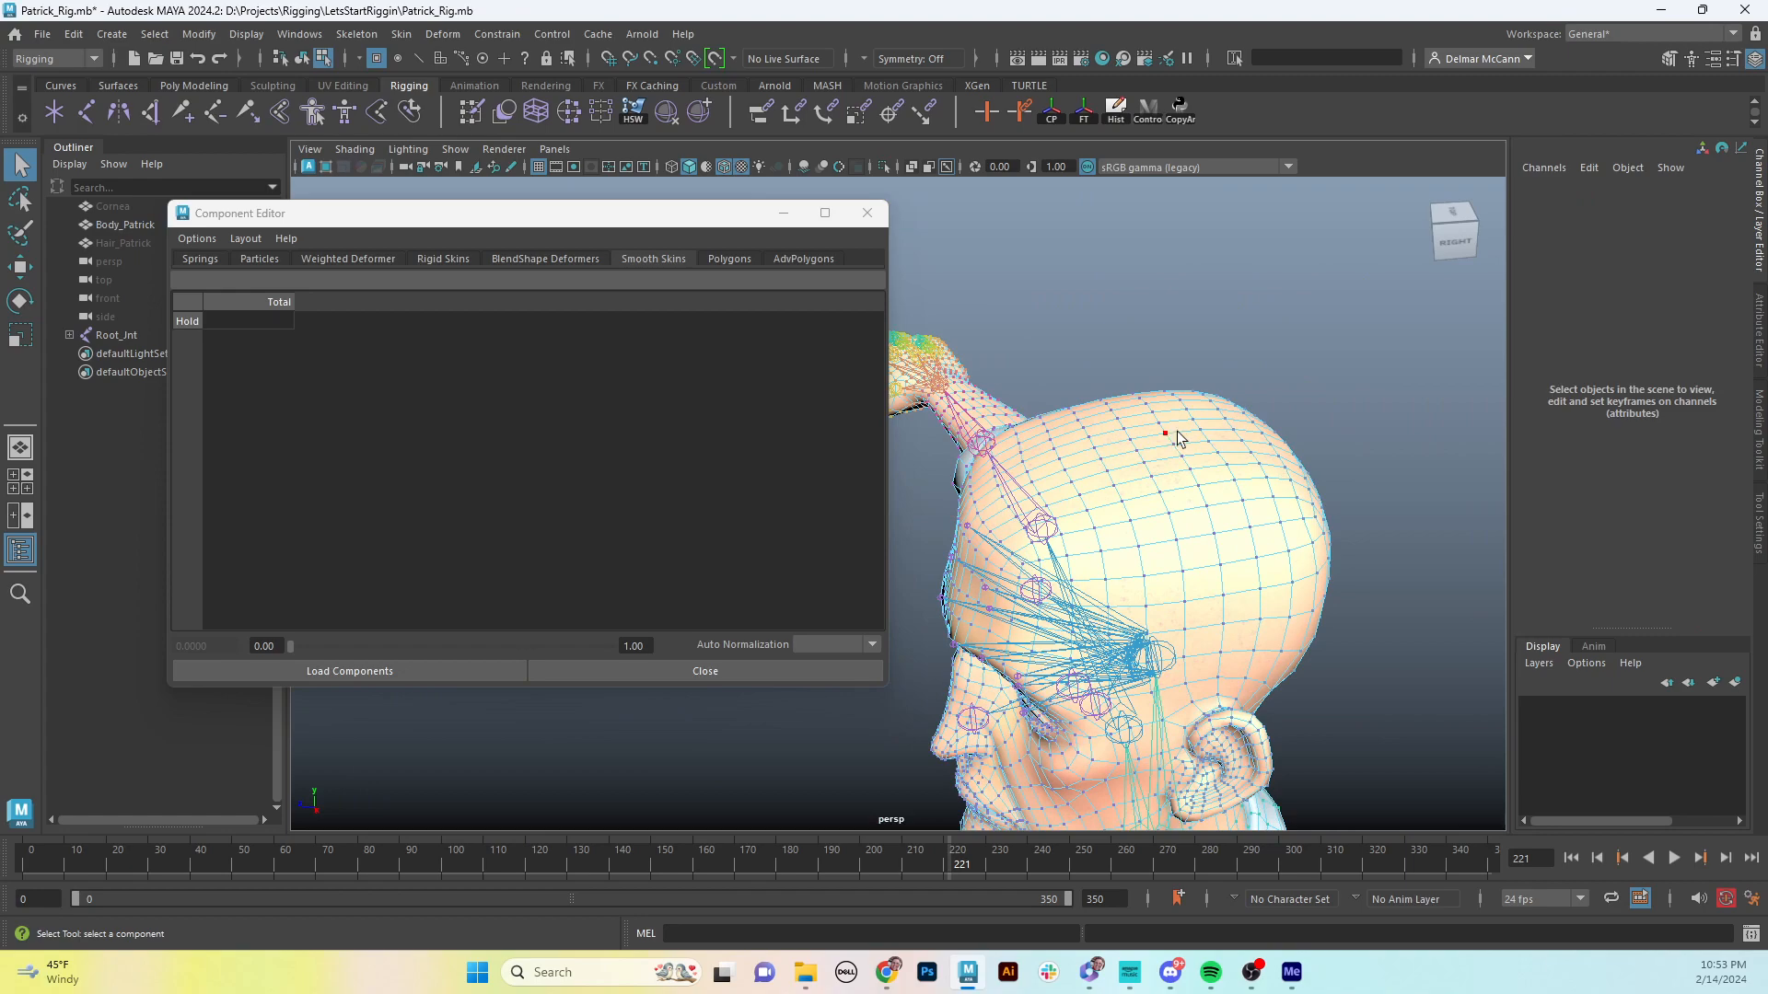
- Select a vertex on the crown, grow the selection over the top of the head and set its Head_Jnt weight to 1
{"action": "left_click", "coordinate": [1234, 431]}
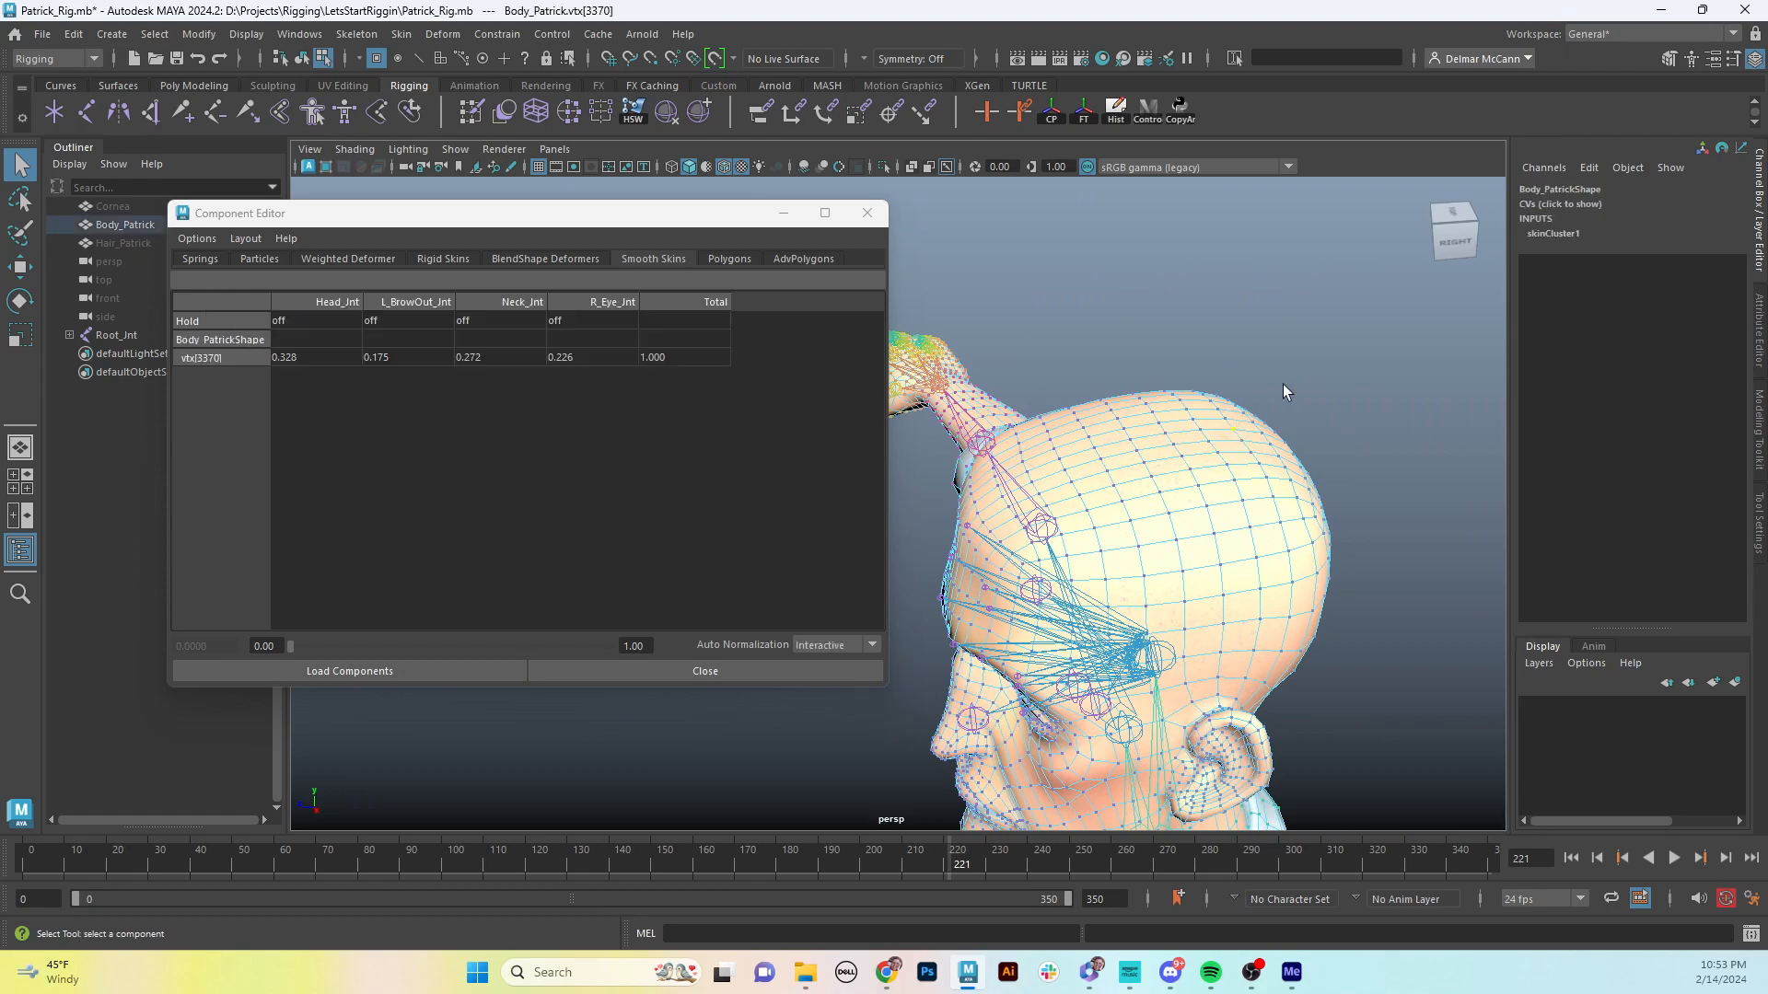
{"action": "left_click_drag", "start_coordinate": [1285, 465], "coordinate": [1215, 419], "text": "alt"}
{"action": "key", "text": "shift+period"}
{"action": "key", "text": "shift+period"}
{"action": "key", "text": "shift+period"}
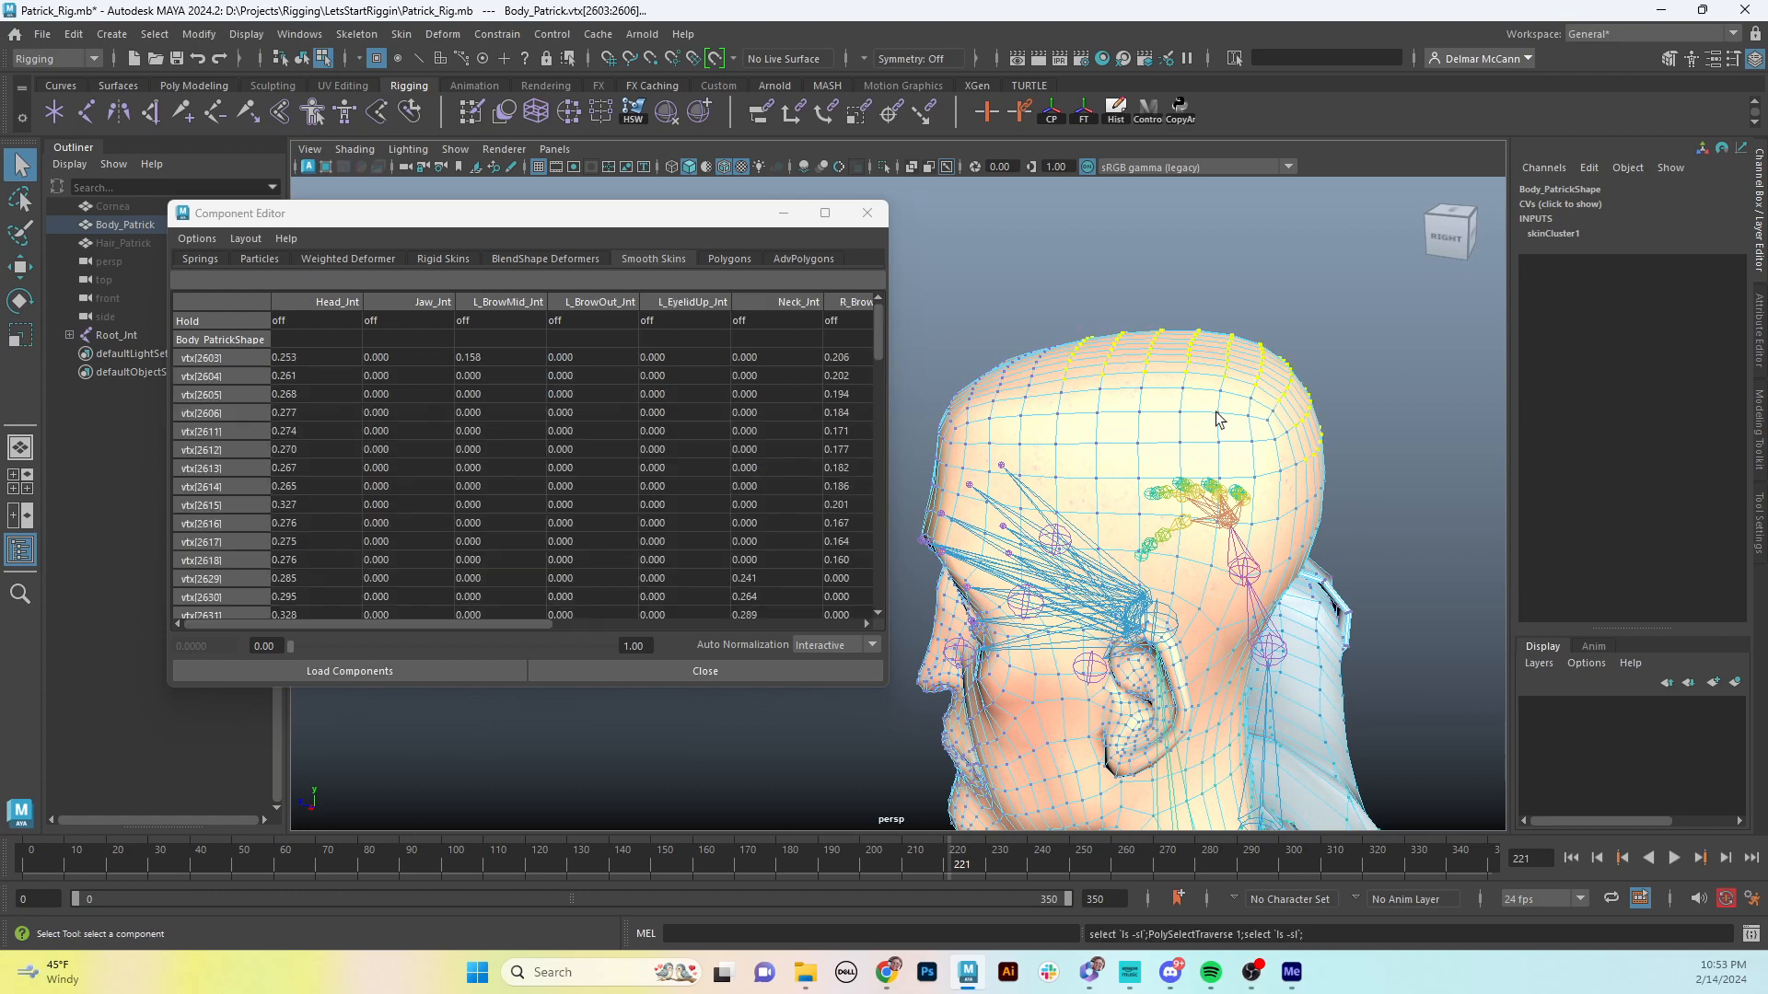
{"action": "key", "text": "shift+period"}
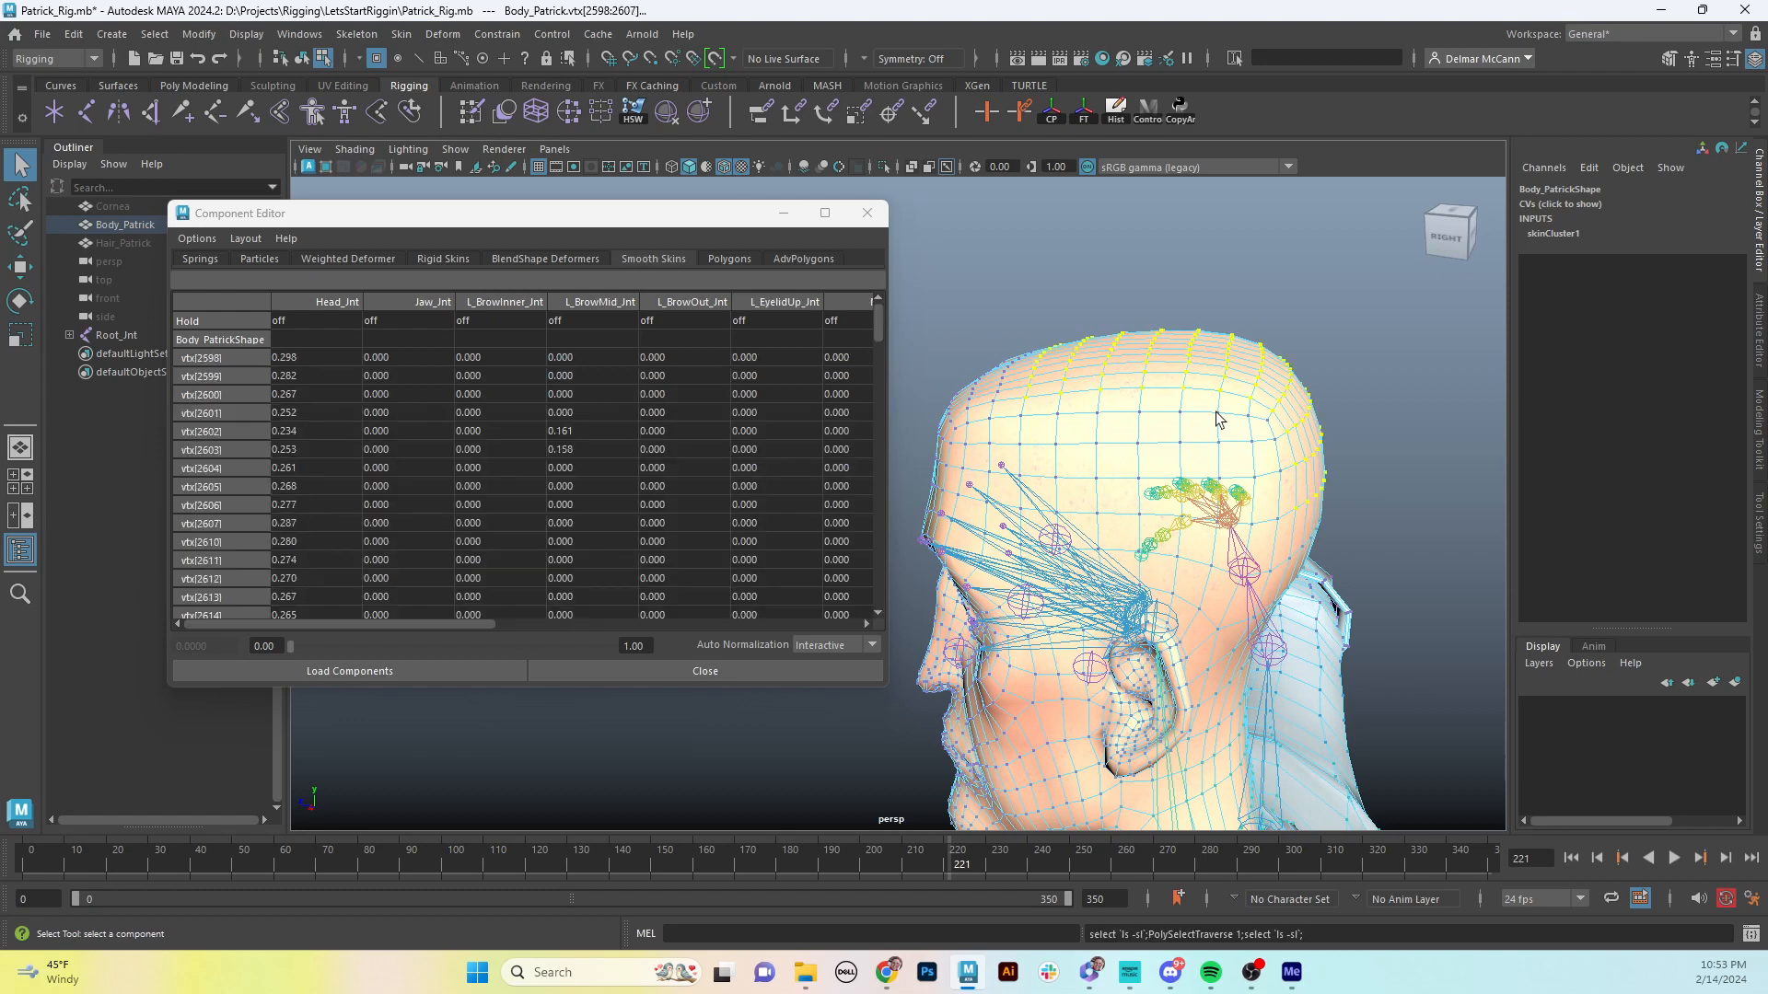
{"action": "key", "text": "shift+period"}
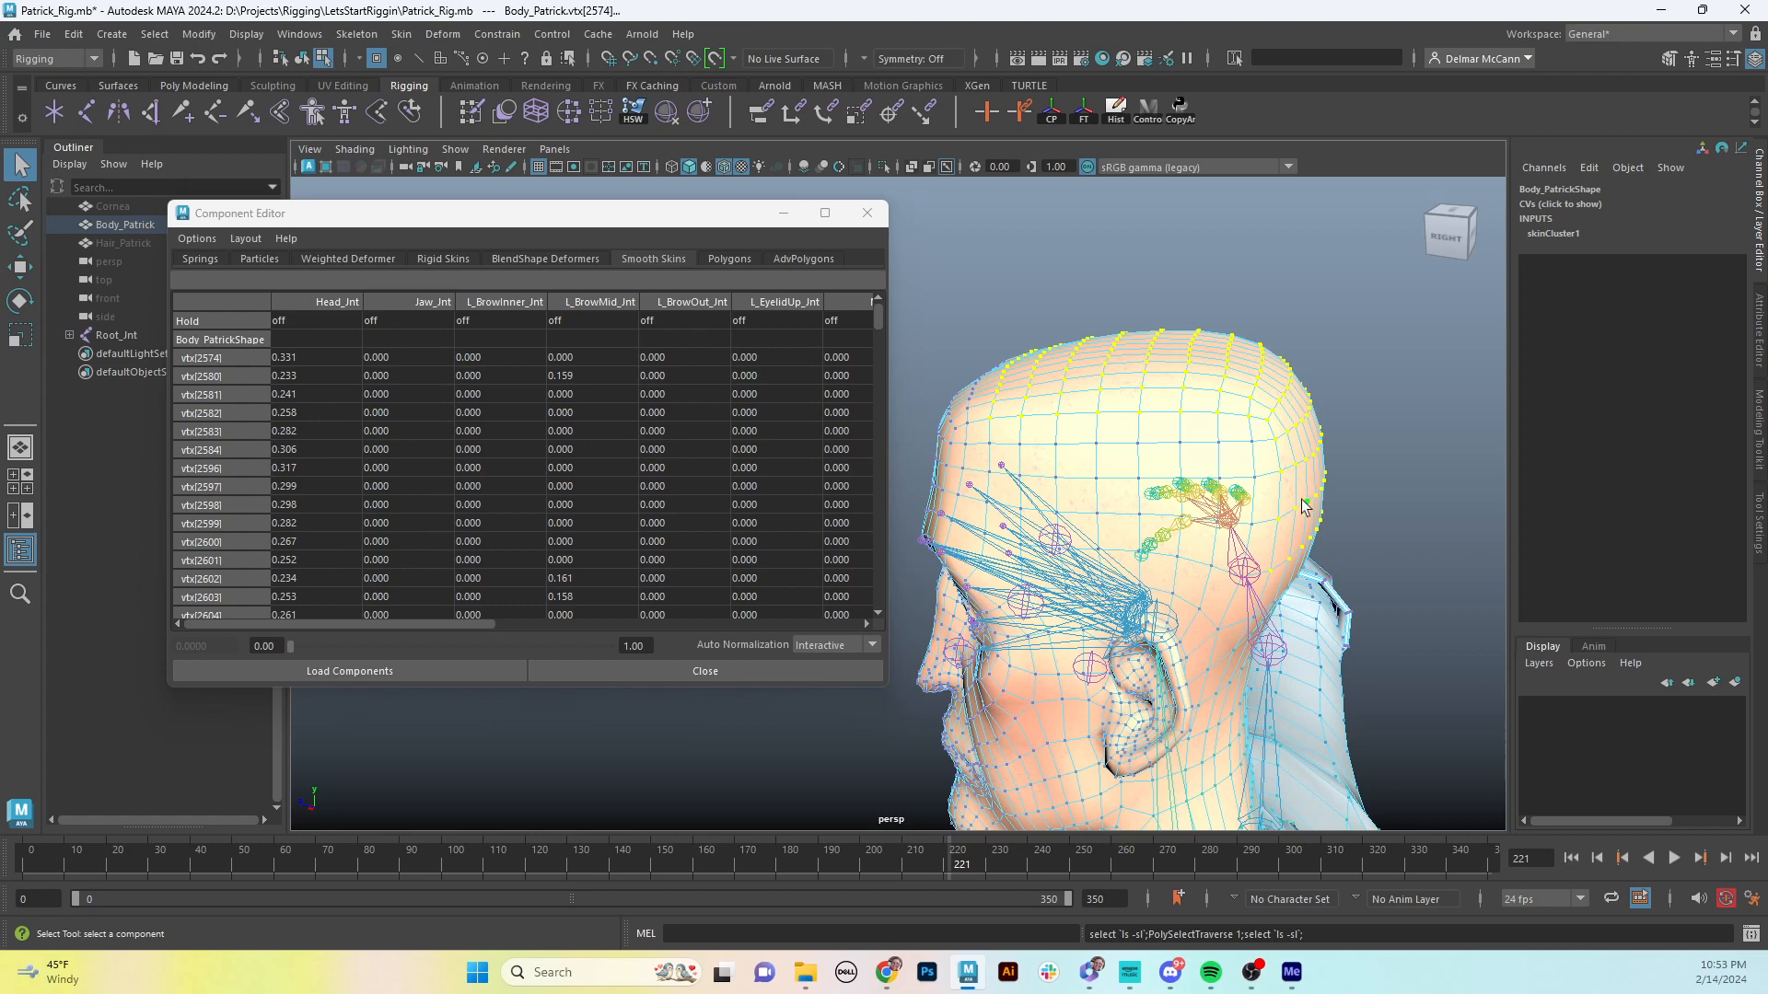
{"action": "left_click", "coordinate": [316, 302]}
{"action": "left_click", "coordinate": [317, 320]}
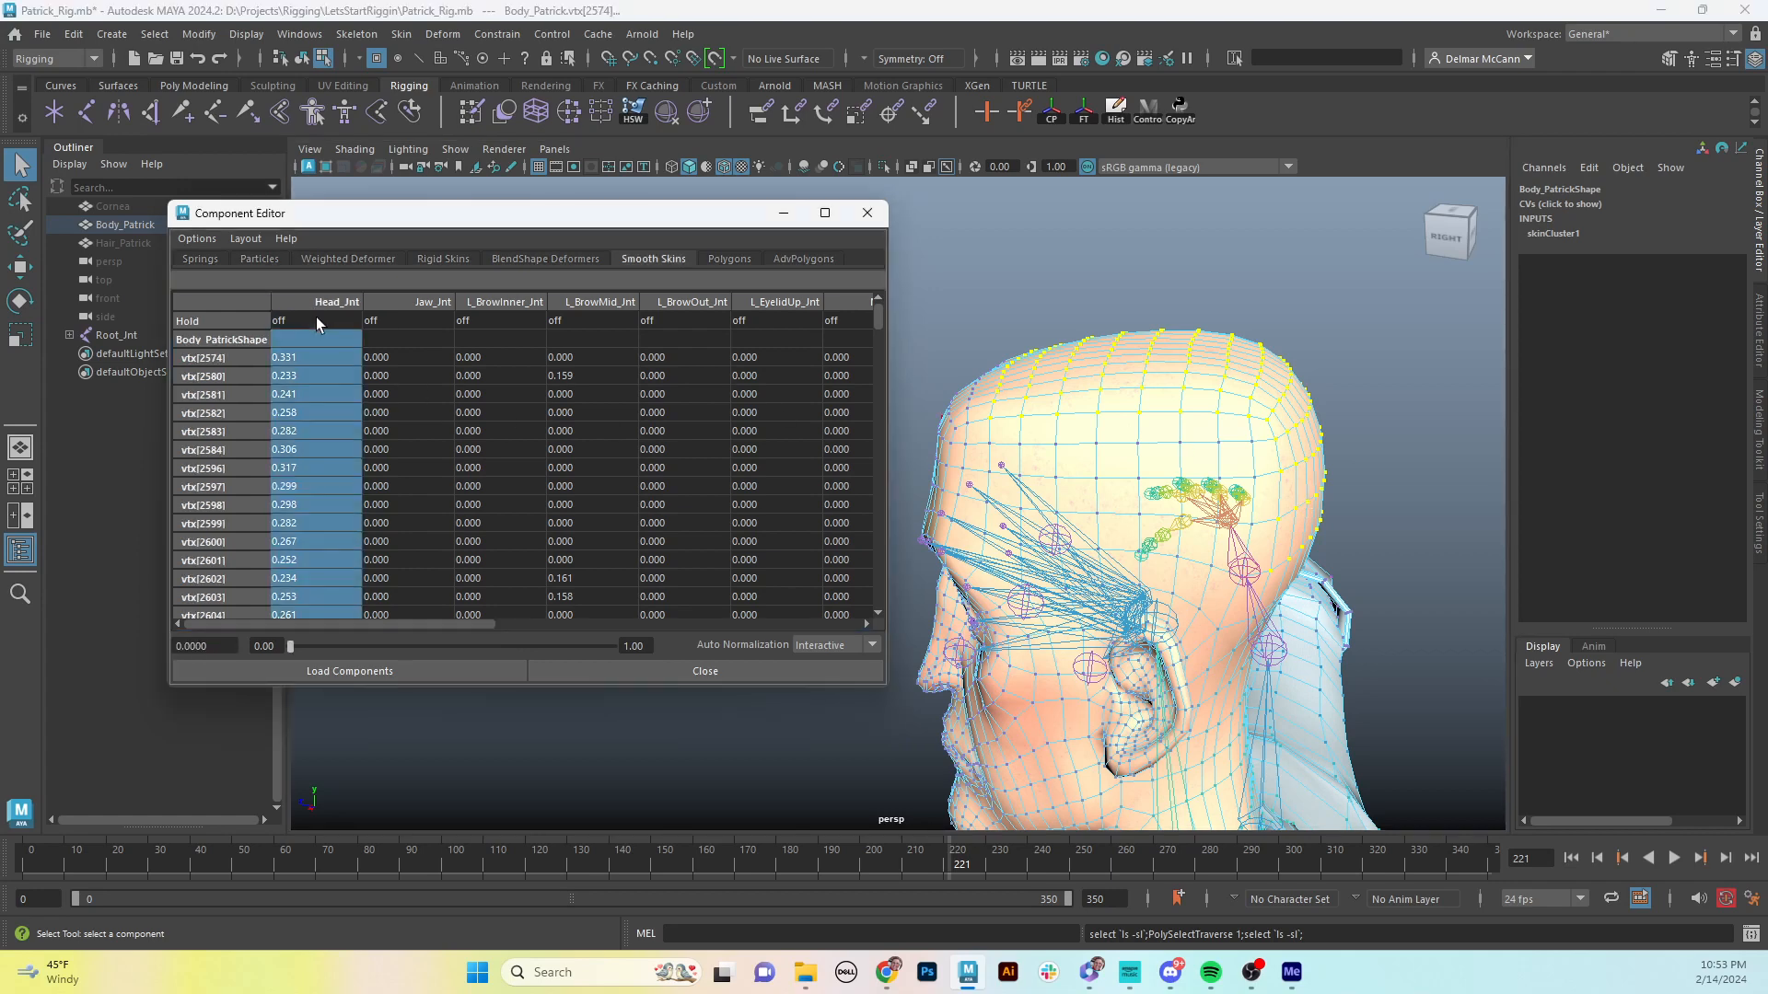
{"action": "type", "text": "1"}
{"action": "key", "text": "Return"}
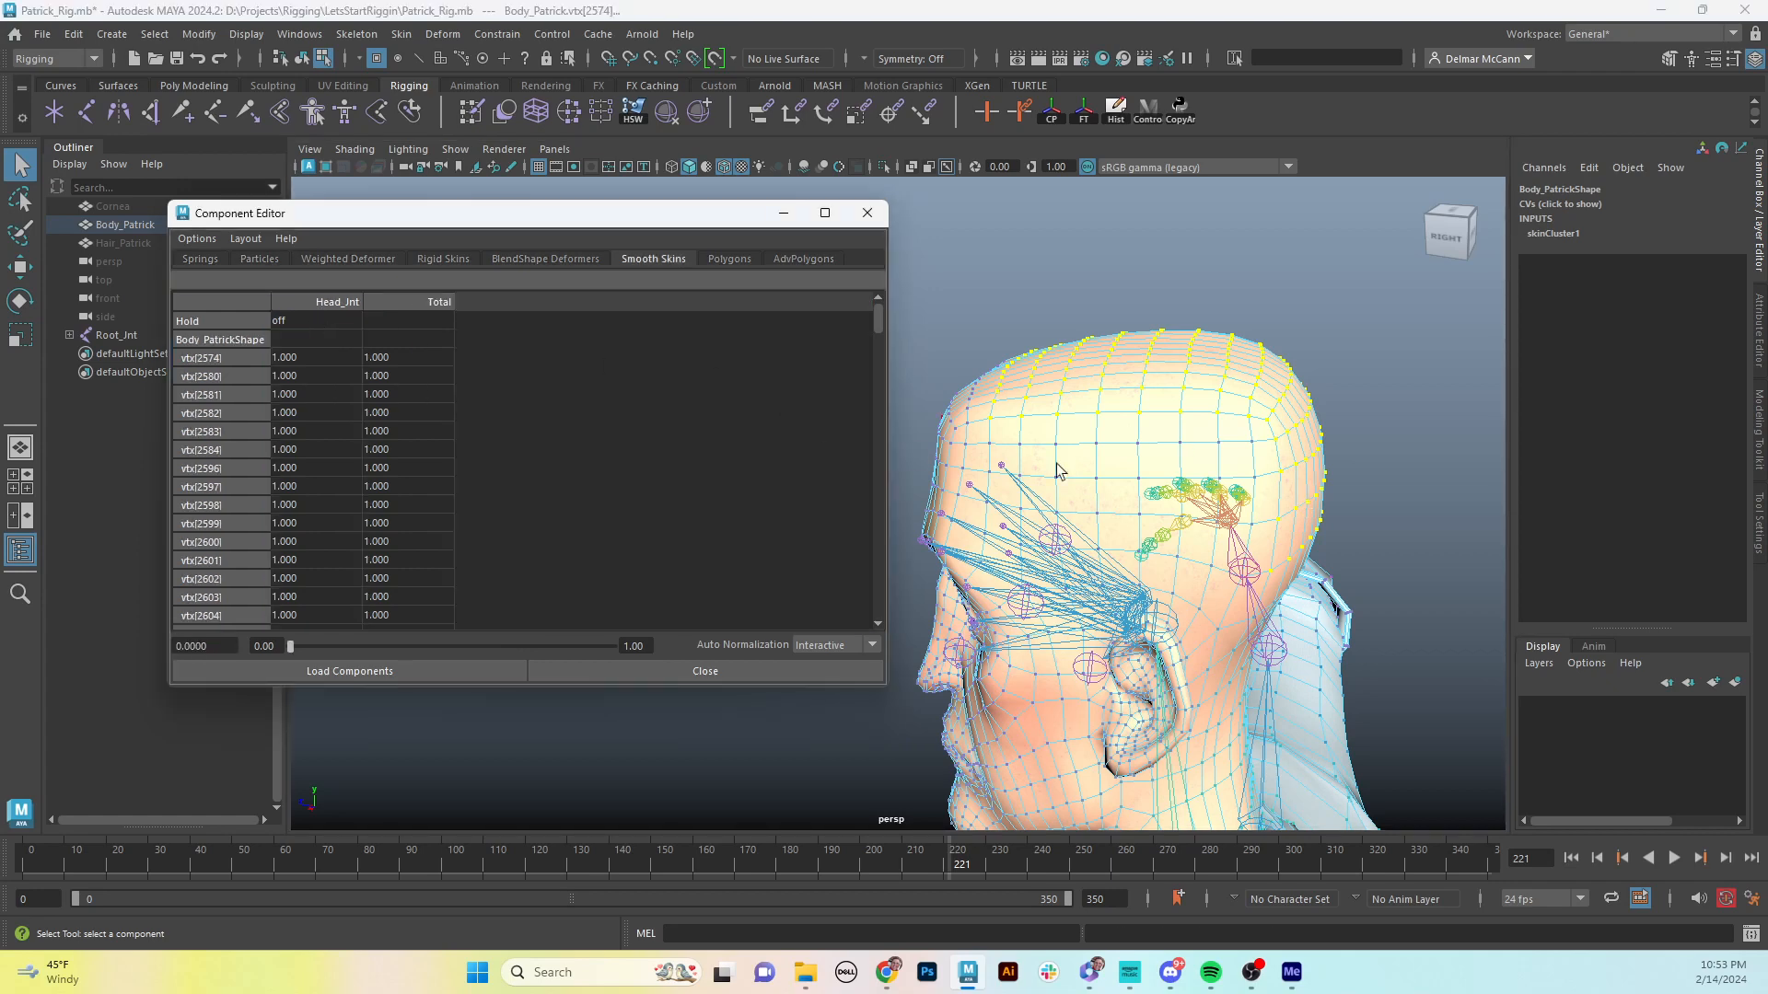
- Select a vertex above the left ear, grow the selection across the side of the skull and set its Head_Jnt weight to 1
{"action": "left_click_drag", "start_coordinate": [1062, 472], "coordinate": [1197, 379], "text": "alt"}
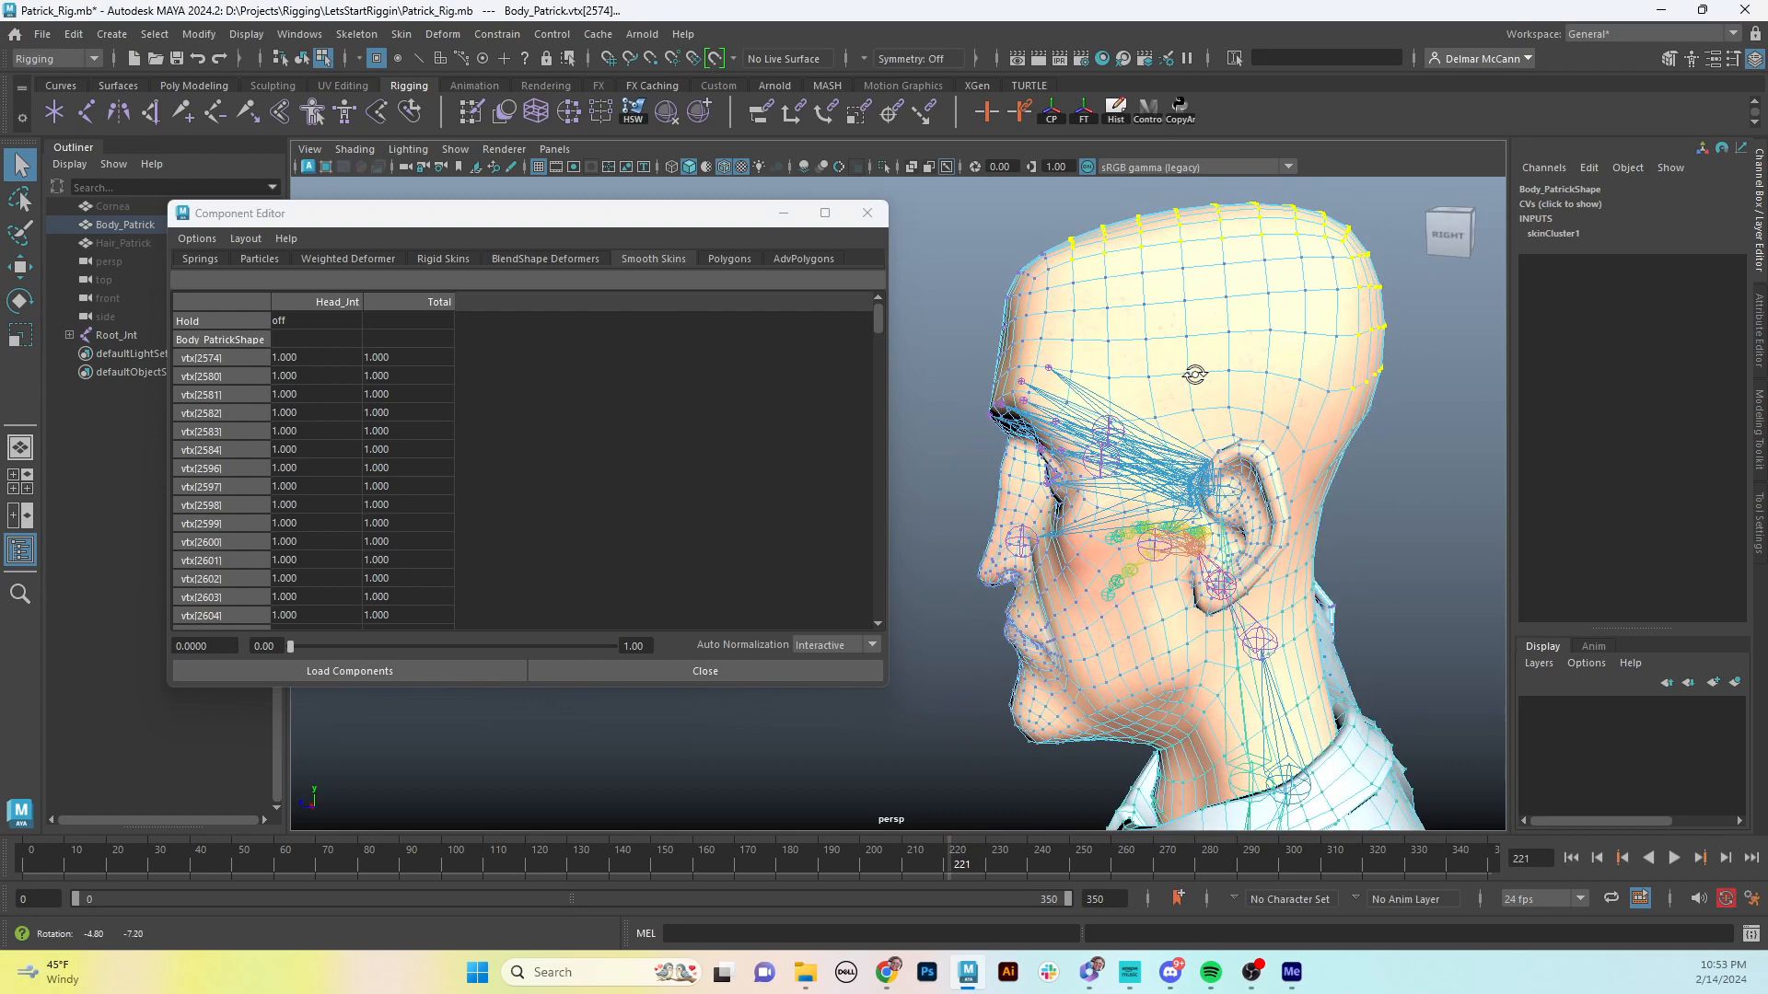
{"action": "left_click", "coordinate": [1230, 302]}
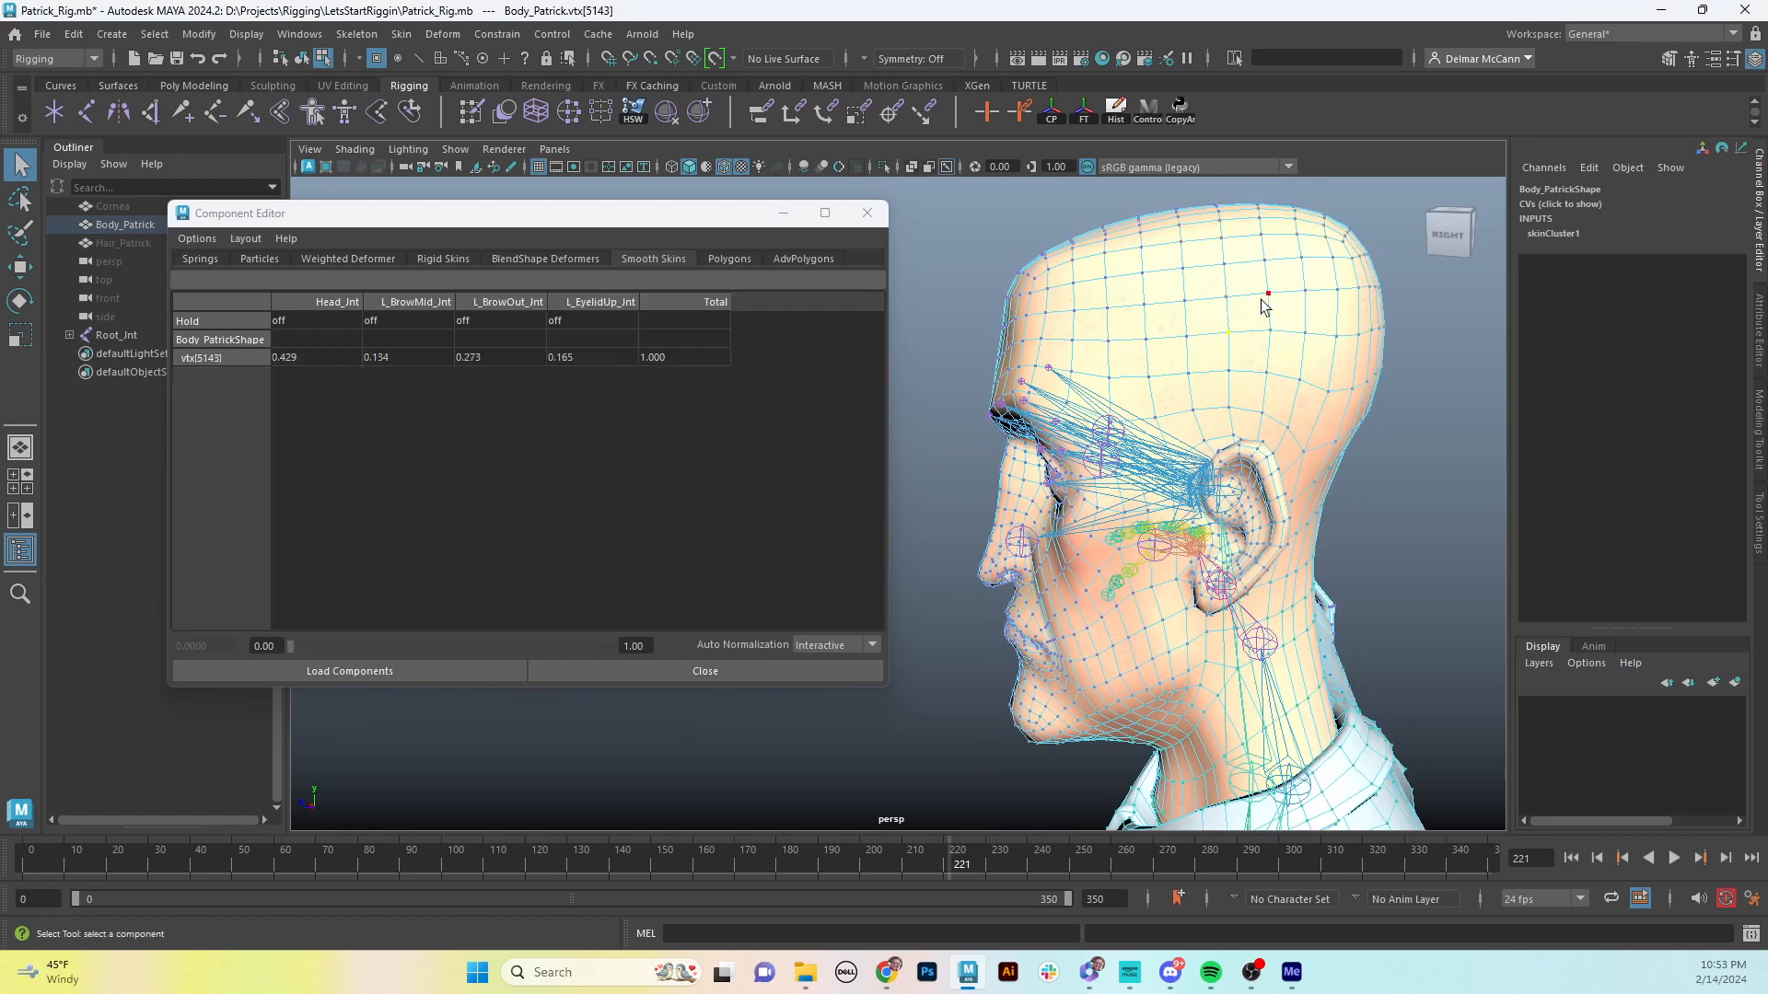
{"action": "key", "text": "shift+period"}
{"action": "key", "text": "shift+period"}
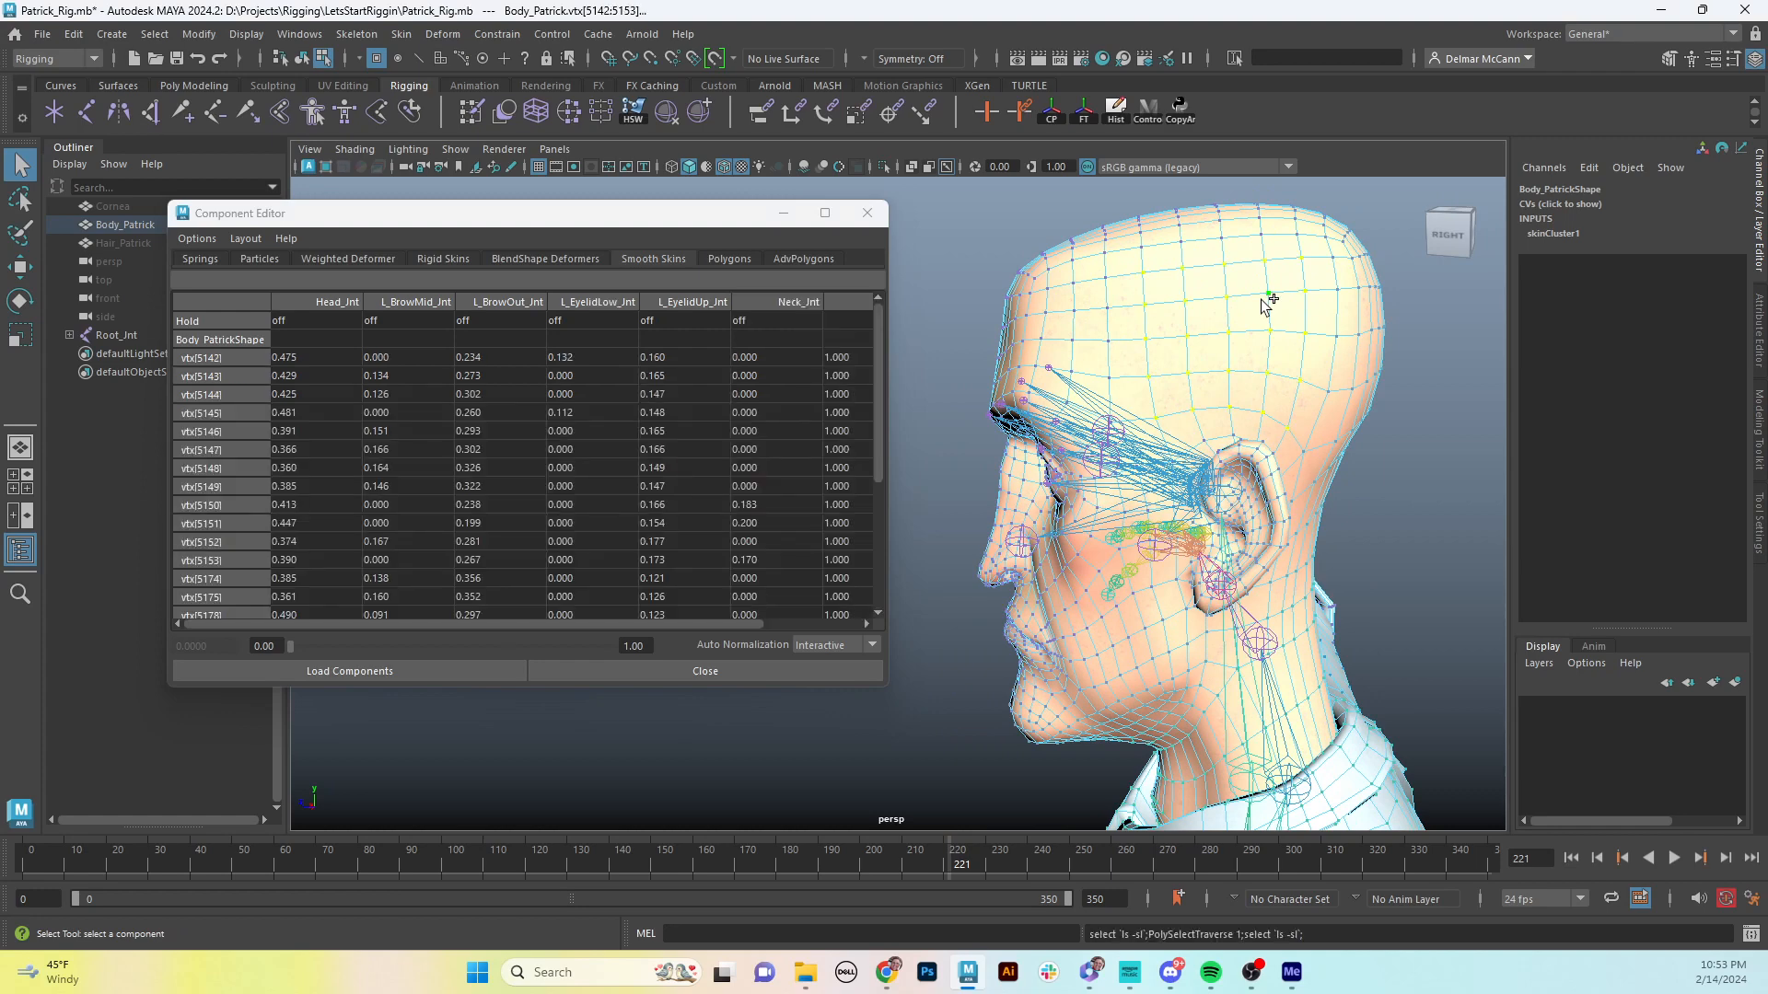
{"action": "key", "text": "shift+period"}
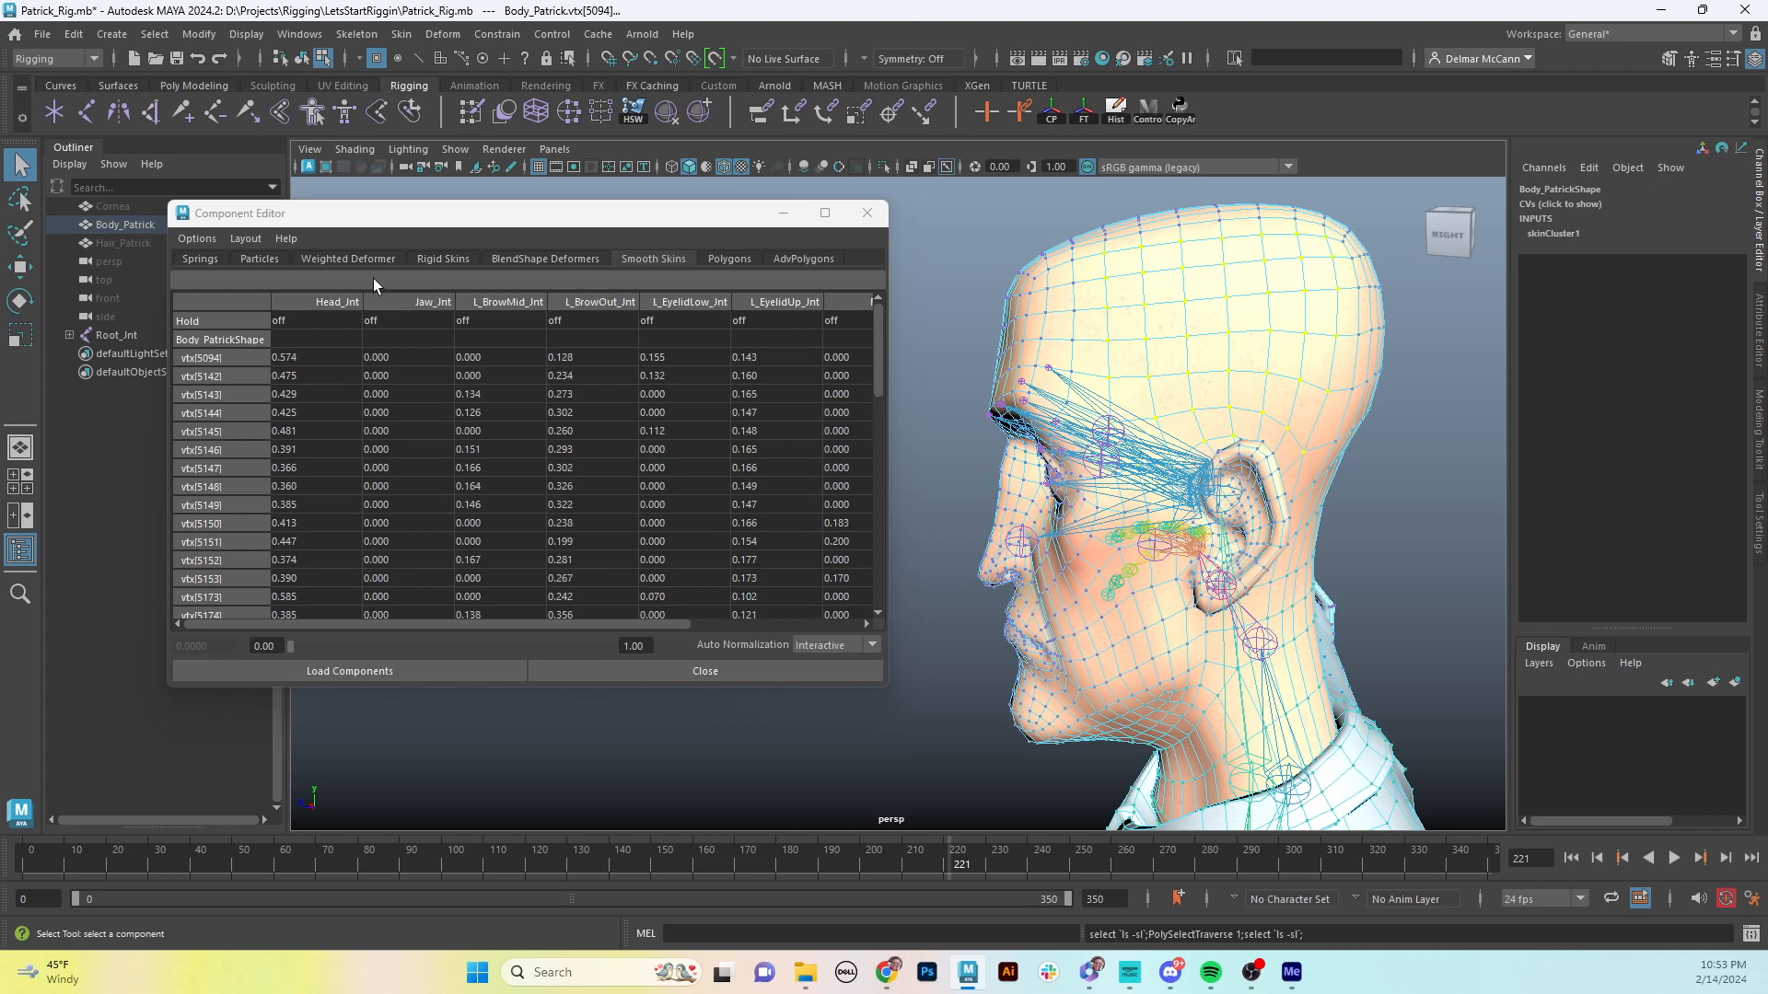
{"action": "left_click", "coordinate": [313, 339]}
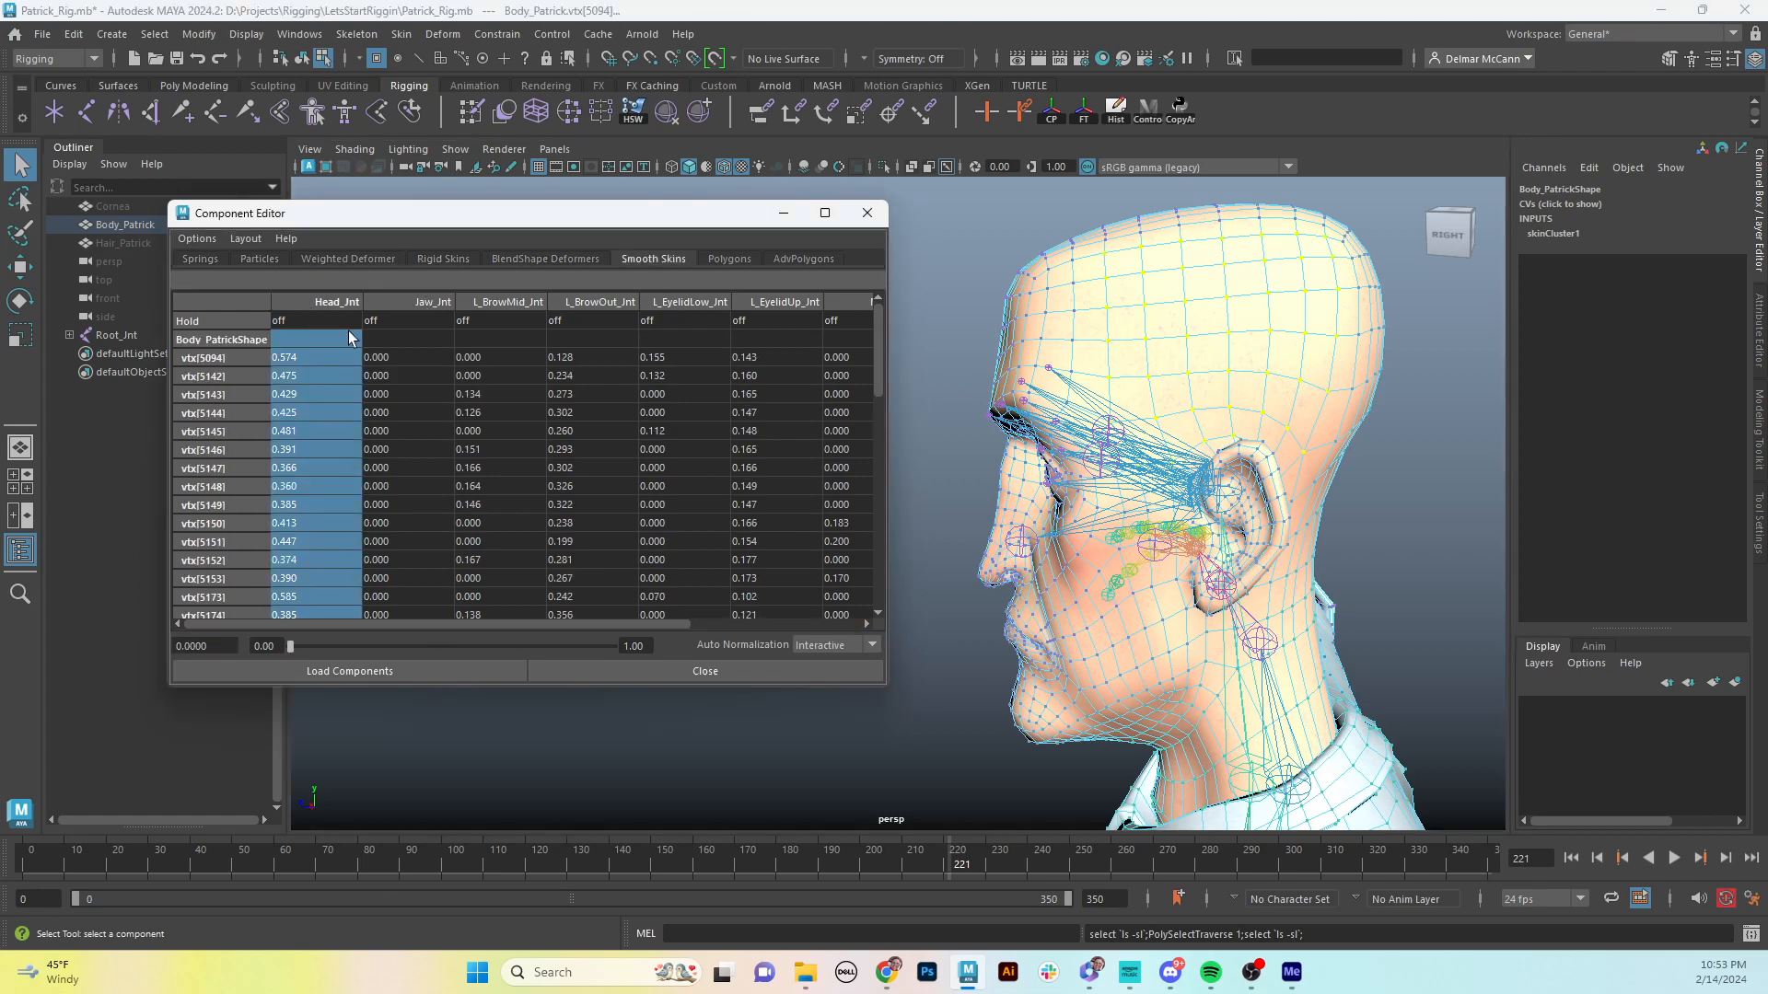
{"action": "type", "text": "1"}
{"action": "key", "text": "Return"}
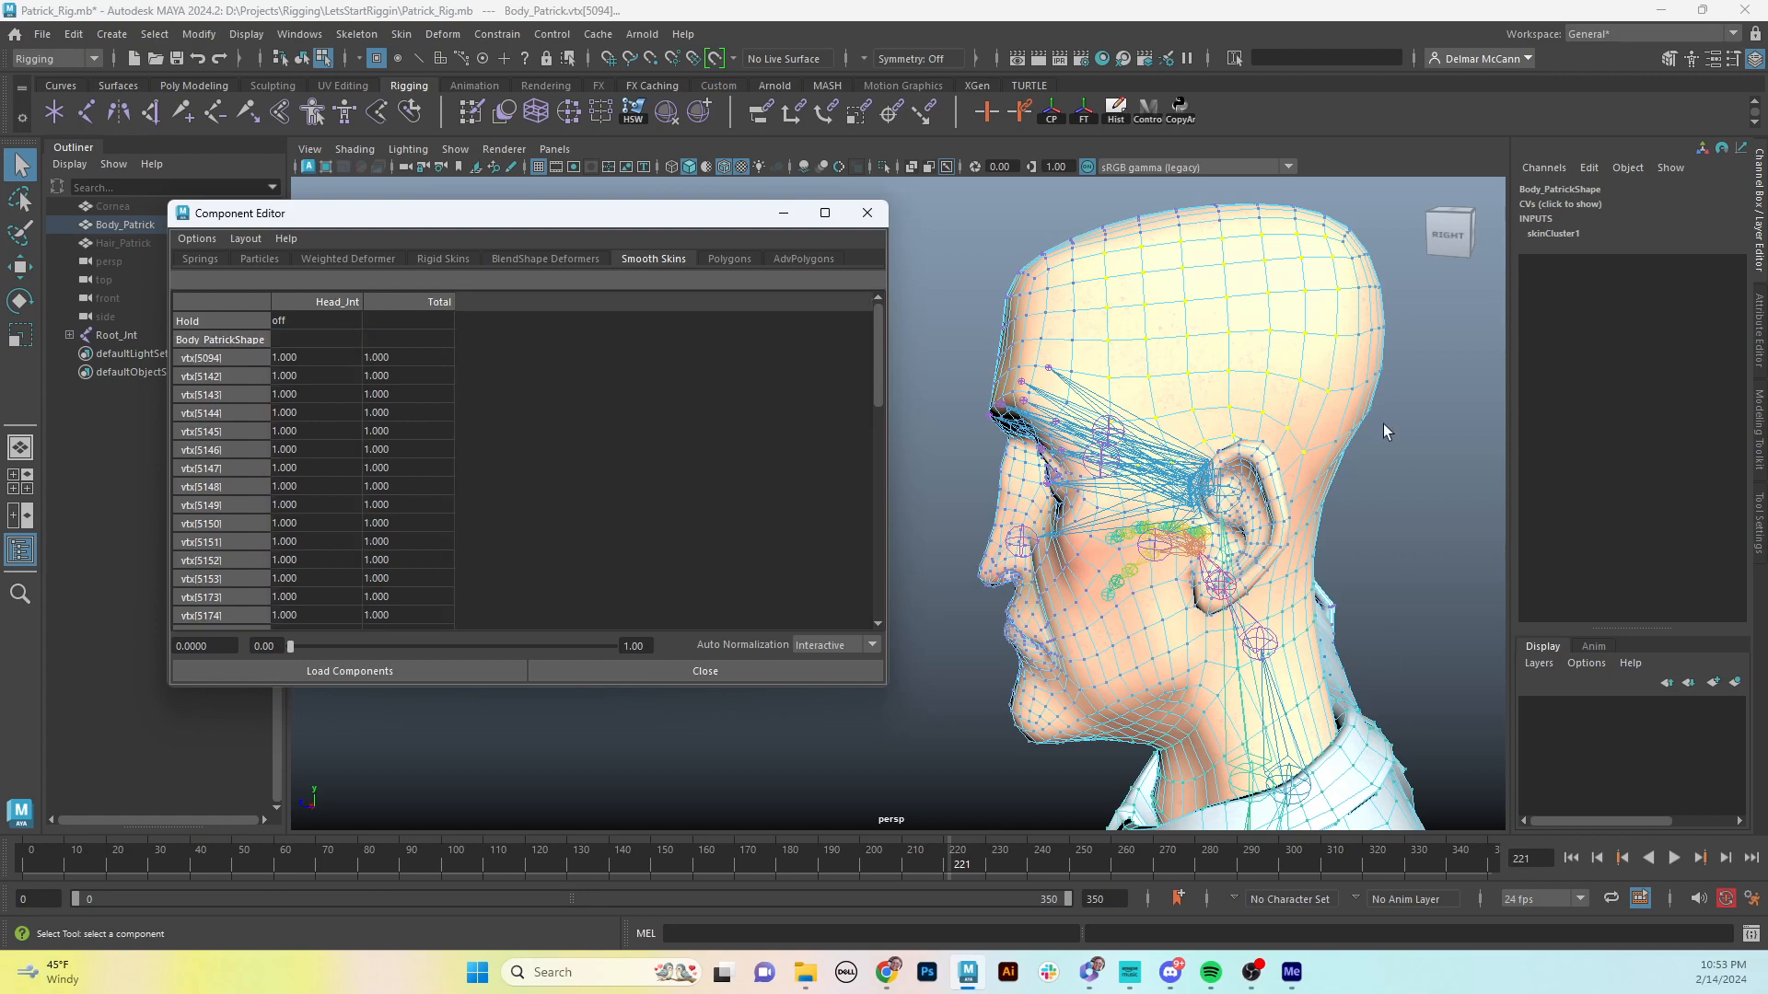
- Select a vertex on the left ear's rim, grow the selection over the outer ear and set its Head_Jnt weight to 1
{"action": "left_click_drag", "start_coordinate": [1220, 497], "coordinate": [1321, 486], "text": "alt"}
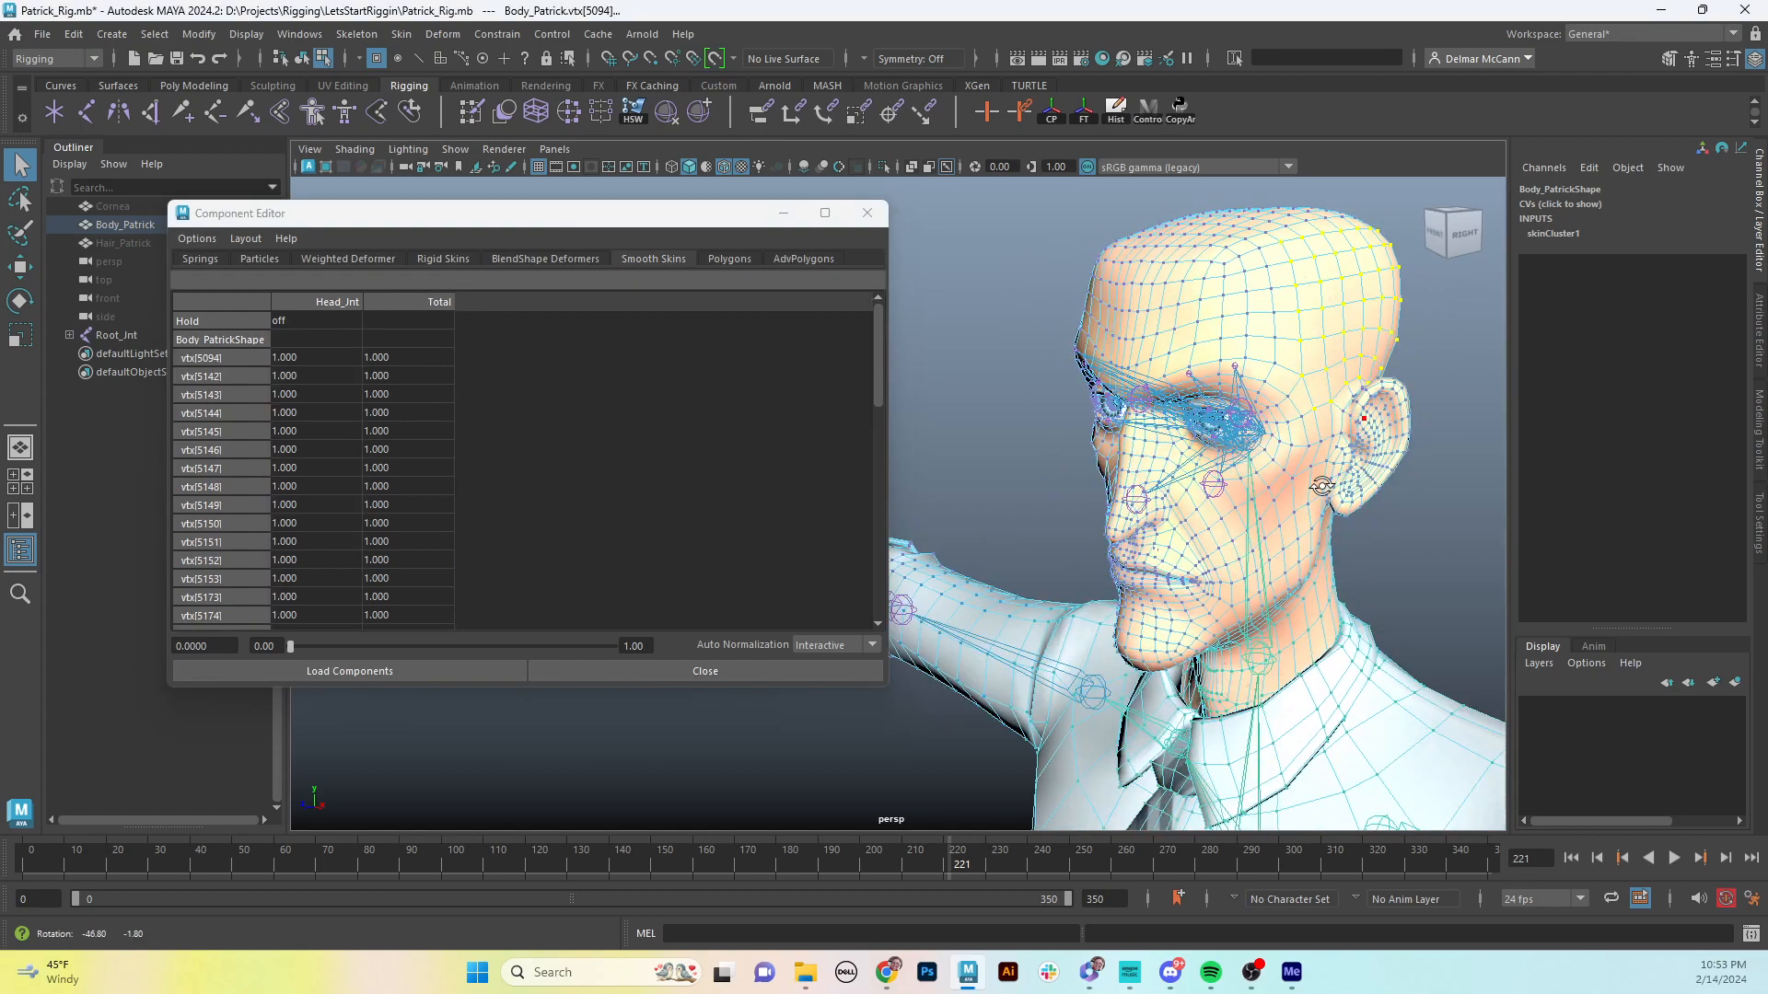
{"action": "left_click", "coordinate": [1398, 454]}
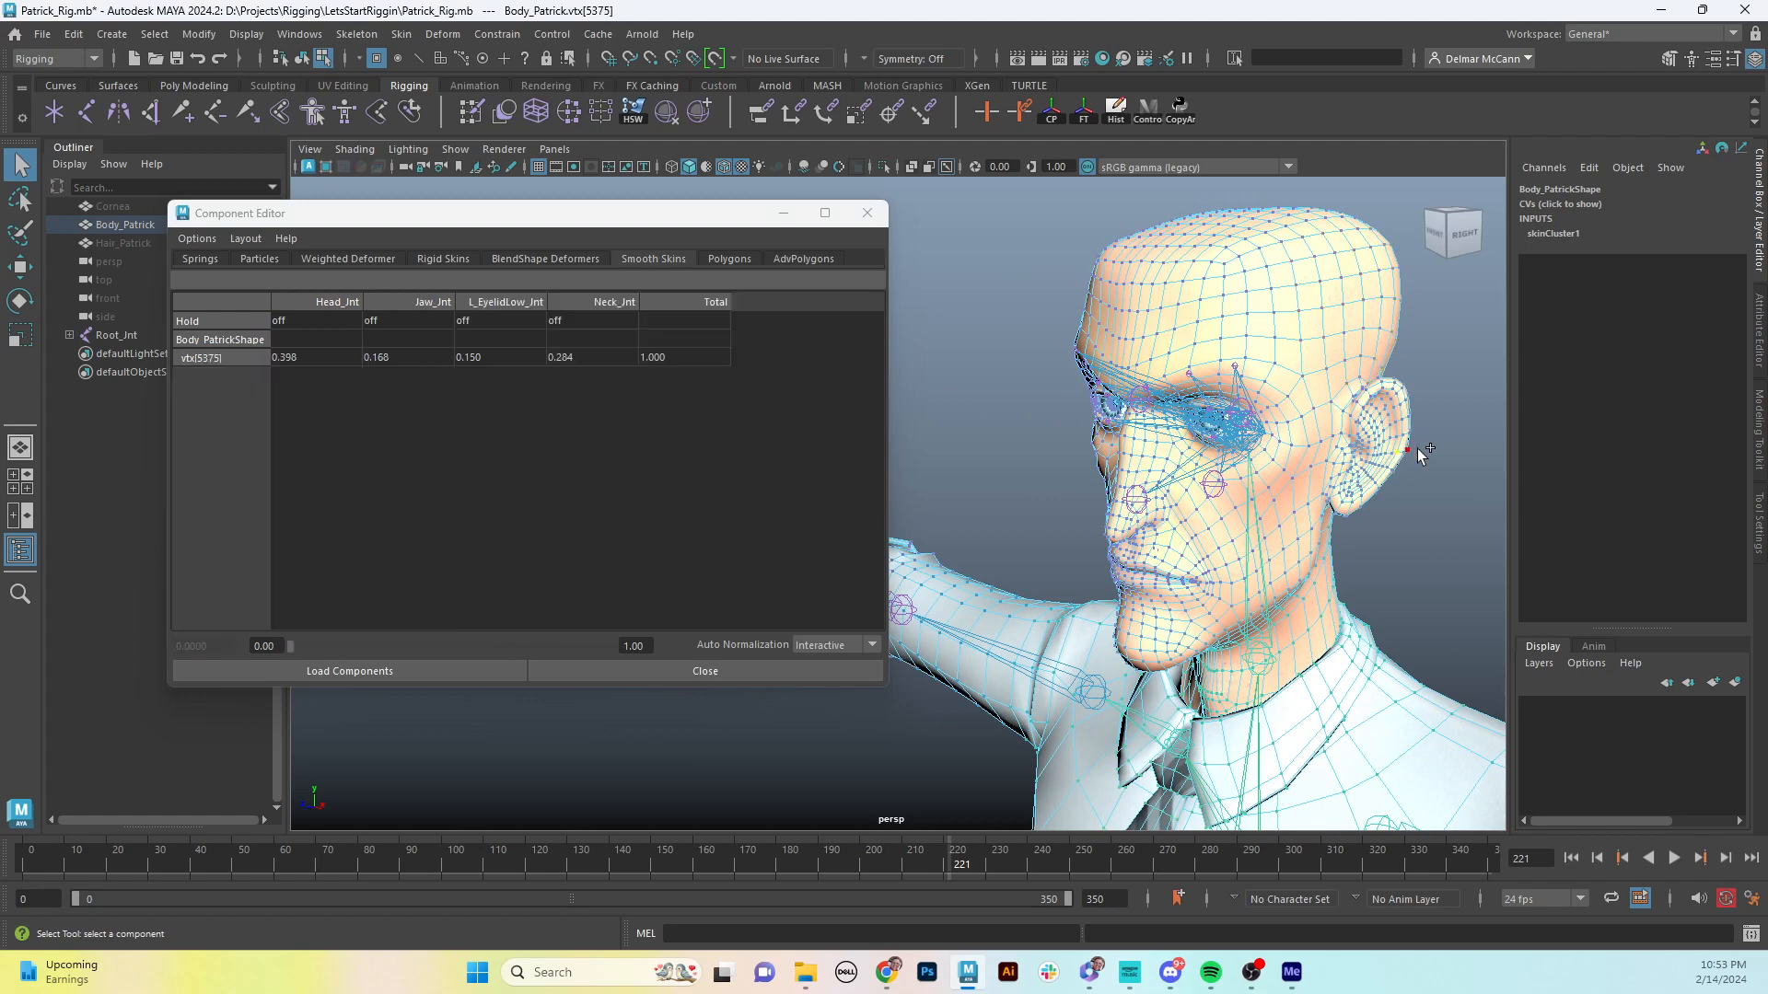
{"action": "key", "text": "shift+period"}
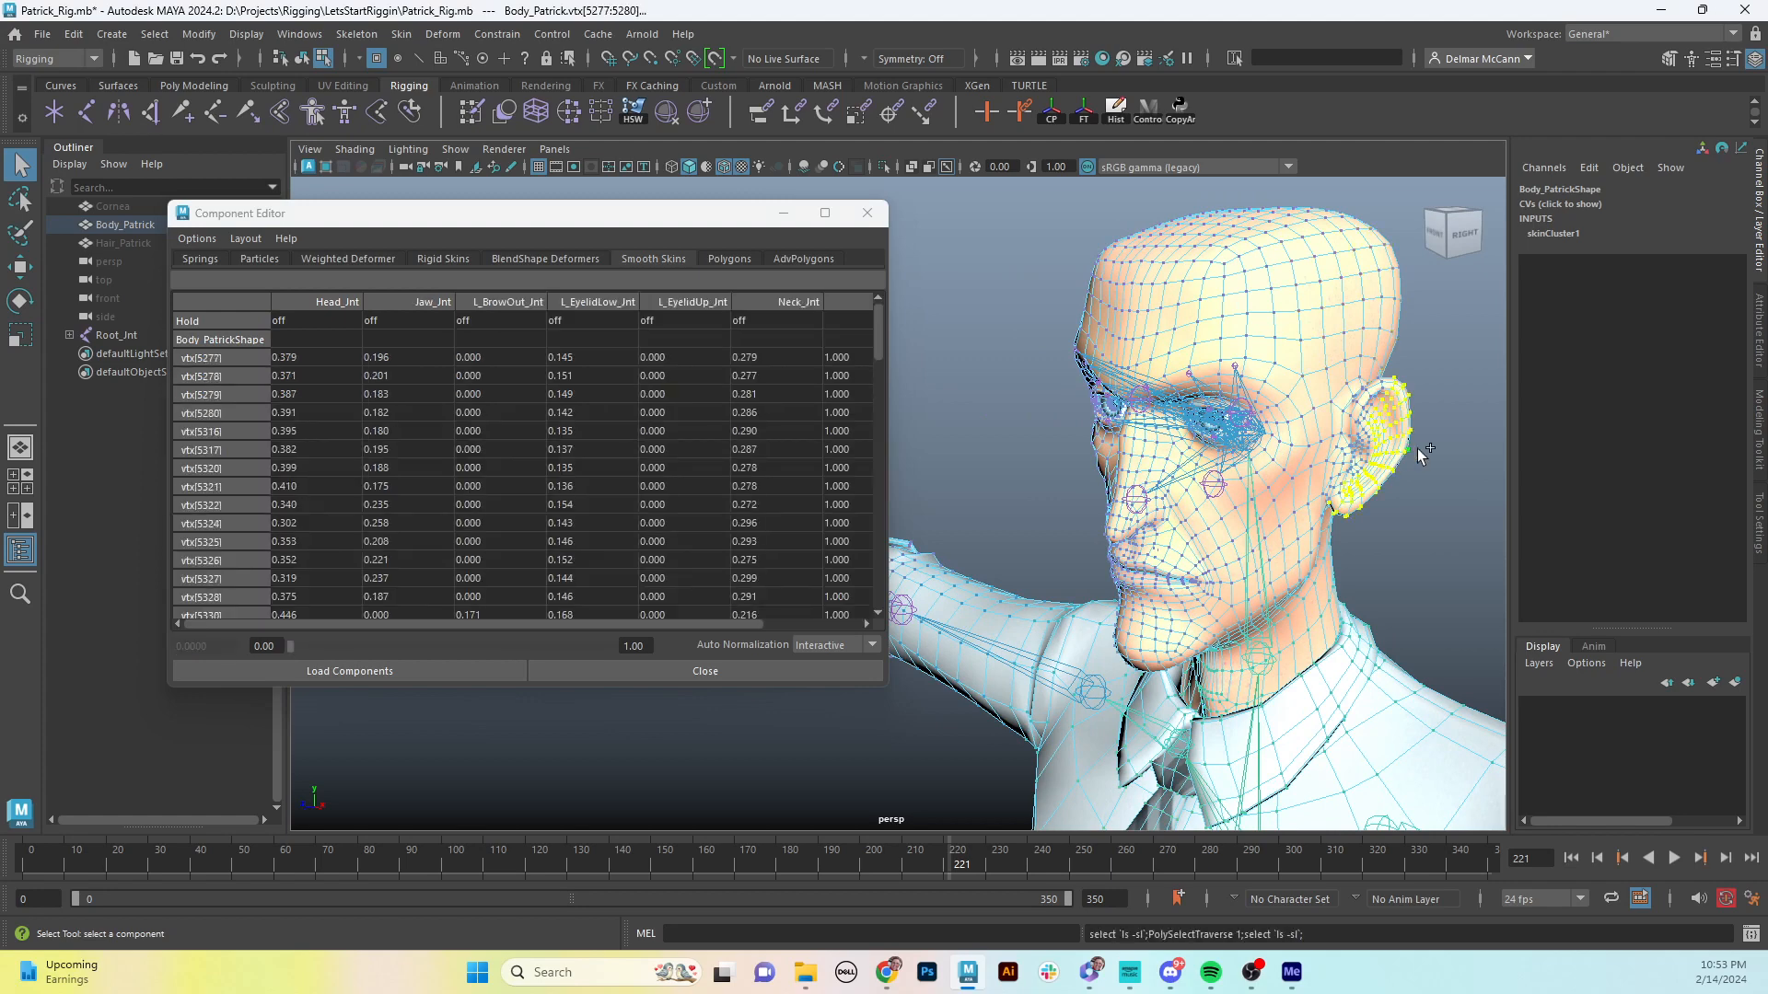
{"action": "key", "text": "shift+period"}
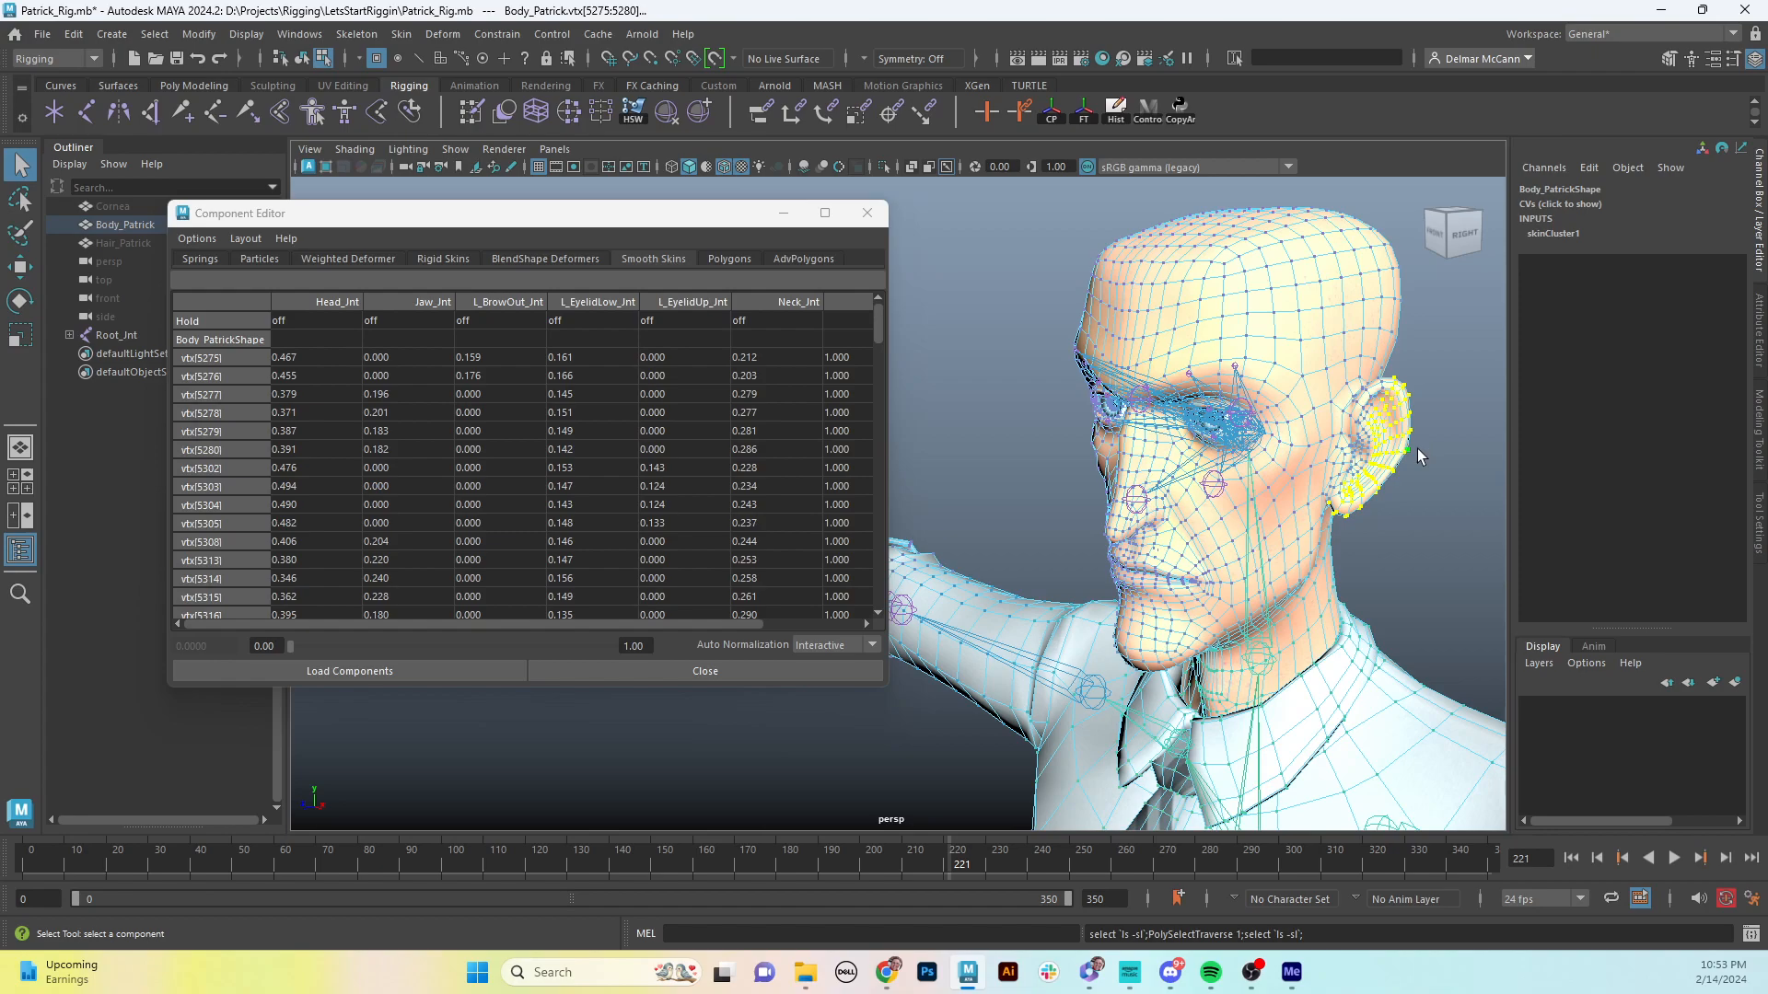
{"action": "middle_click_drag", "start_coordinate": [1355, 405], "coordinate": [1357, 409], "text": "alt"}
{"action": "left_click_drag", "start_coordinate": [1357, 408], "coordinate": [1271, 419], "text": "alt"}
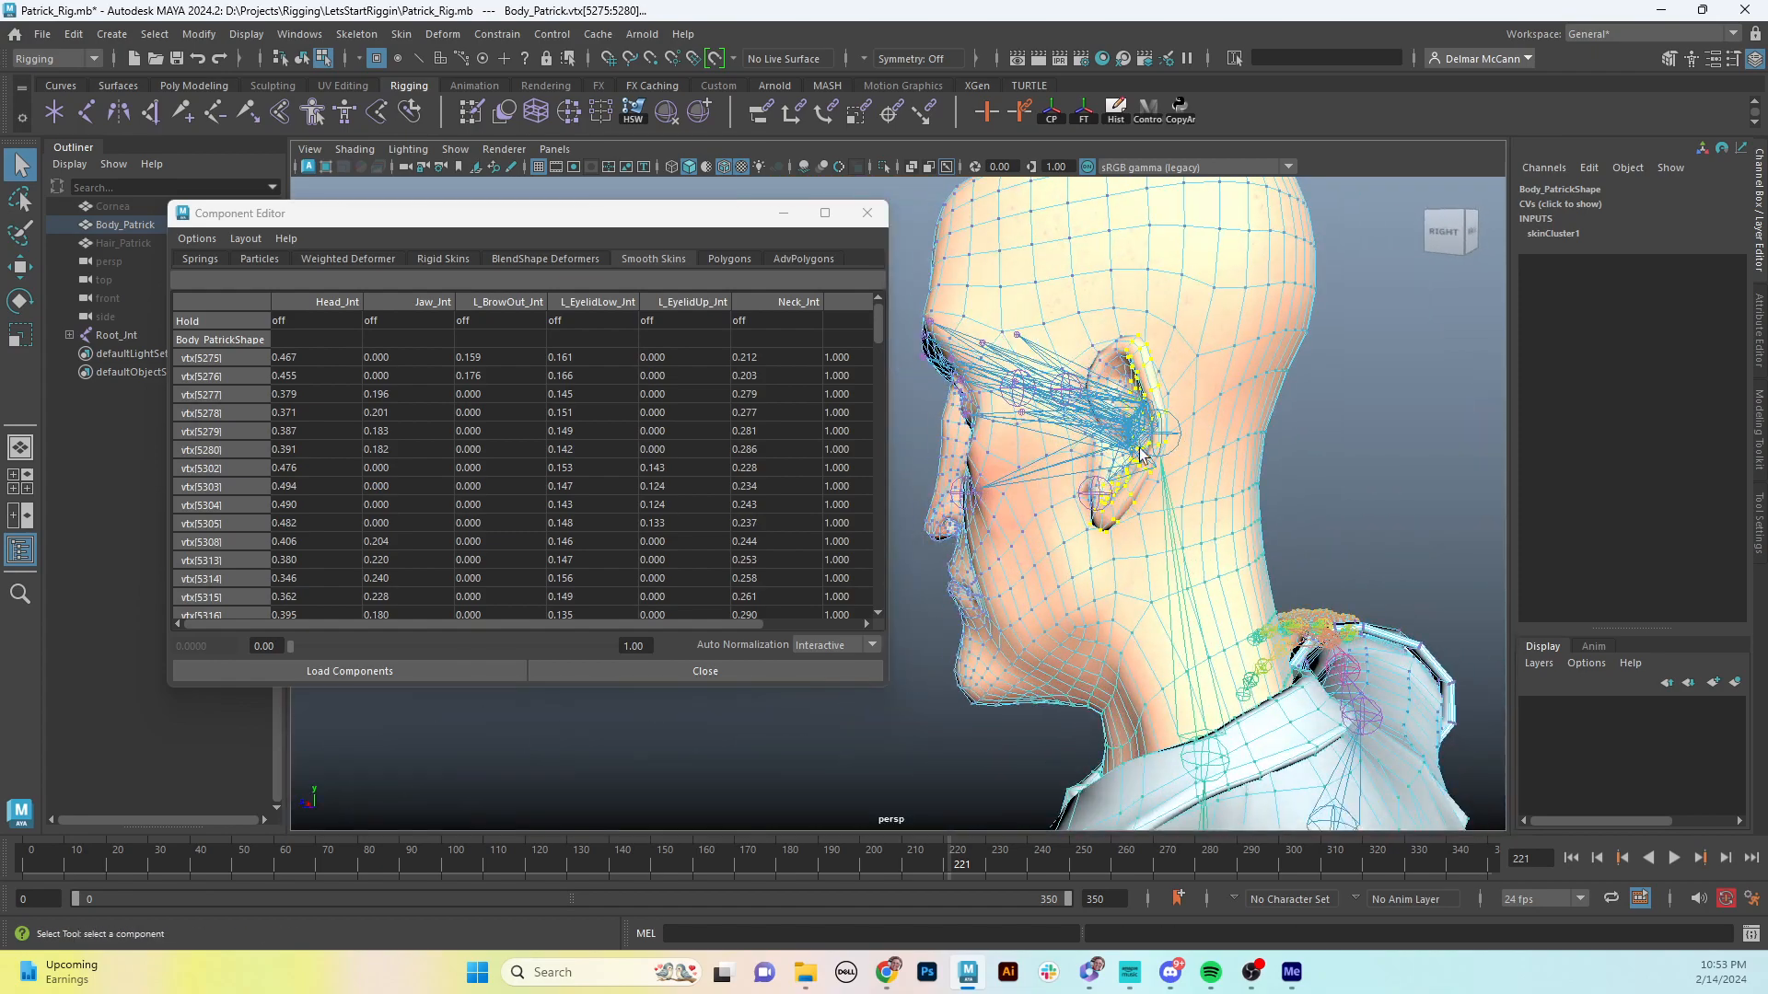
{"action": "right_click_drag", "start_coordinate": [1271, 419], "coordinate": [1547, 461], "text": "alt"}
{"action": "left_click_drag", "start_coordinate": [1379, 460], "coordinate": [1298, 423], "text": "alt"}
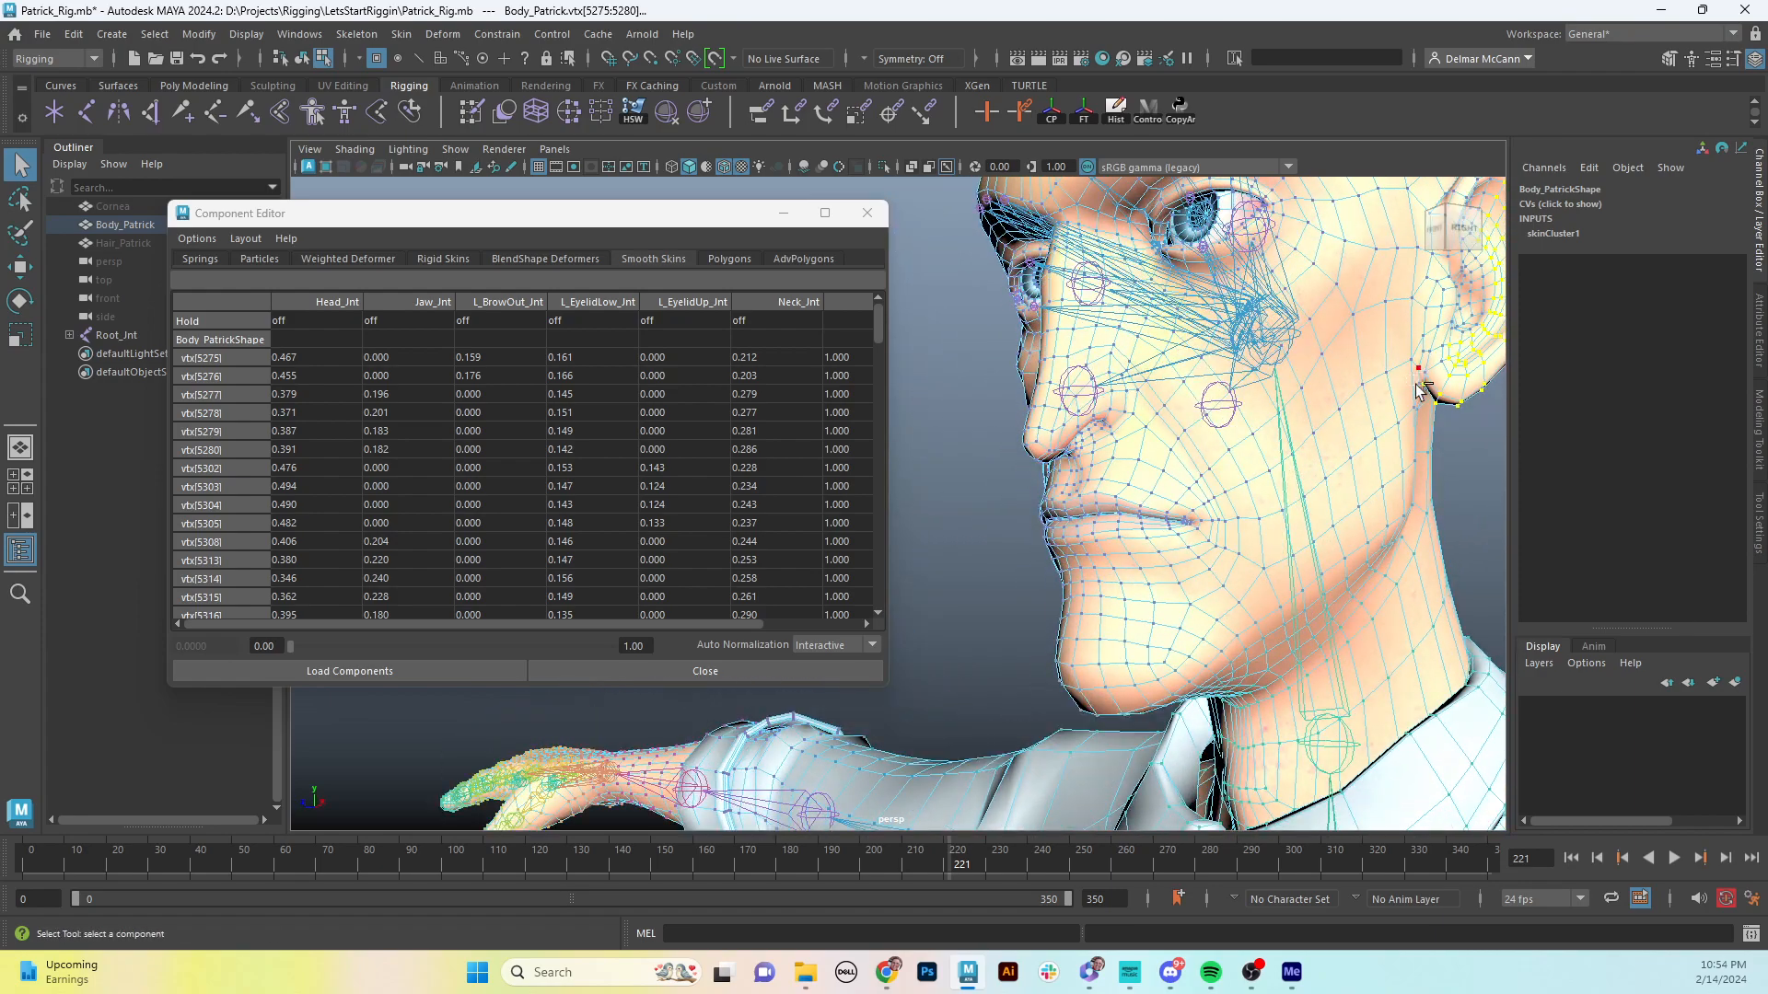
{"action": "middle_click_drag", "start_coordinate": [1424, 396], "coordinate": [1302, 489], "text": "alt"}
{"action": "left_click", "coordinate": [322, 302]}
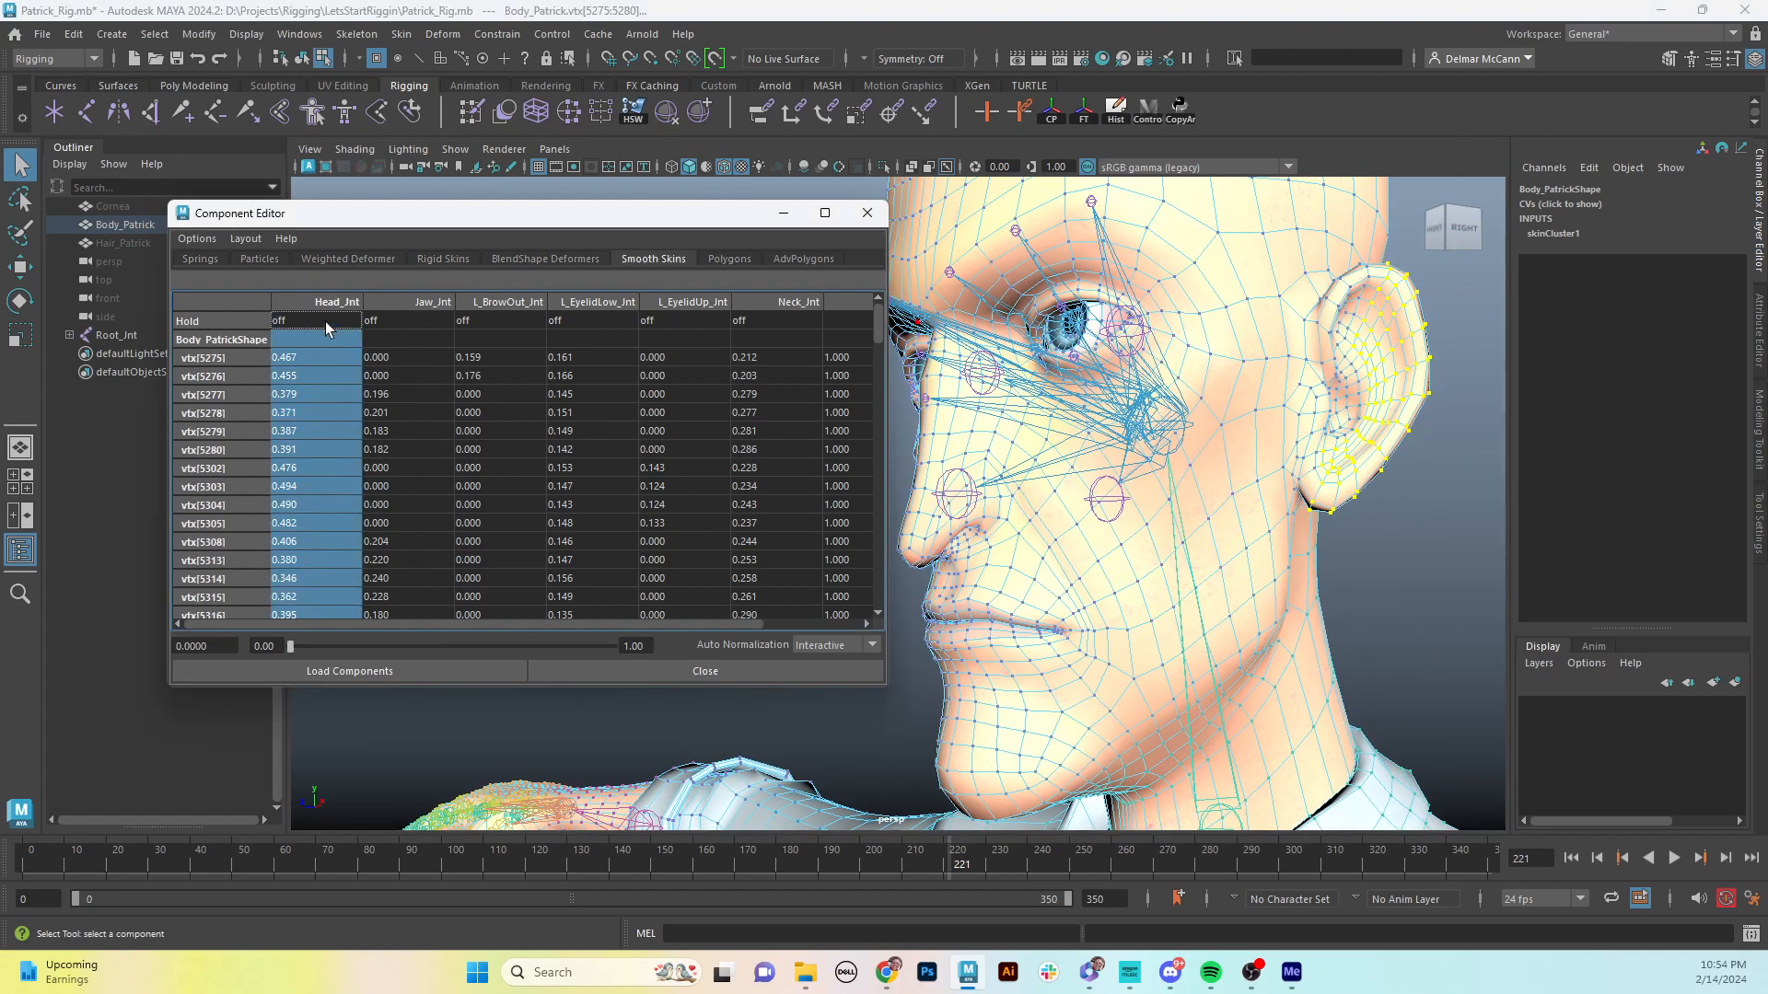
{"action": "type", "text": "1"}
{"action": "key", "text": "Return"}
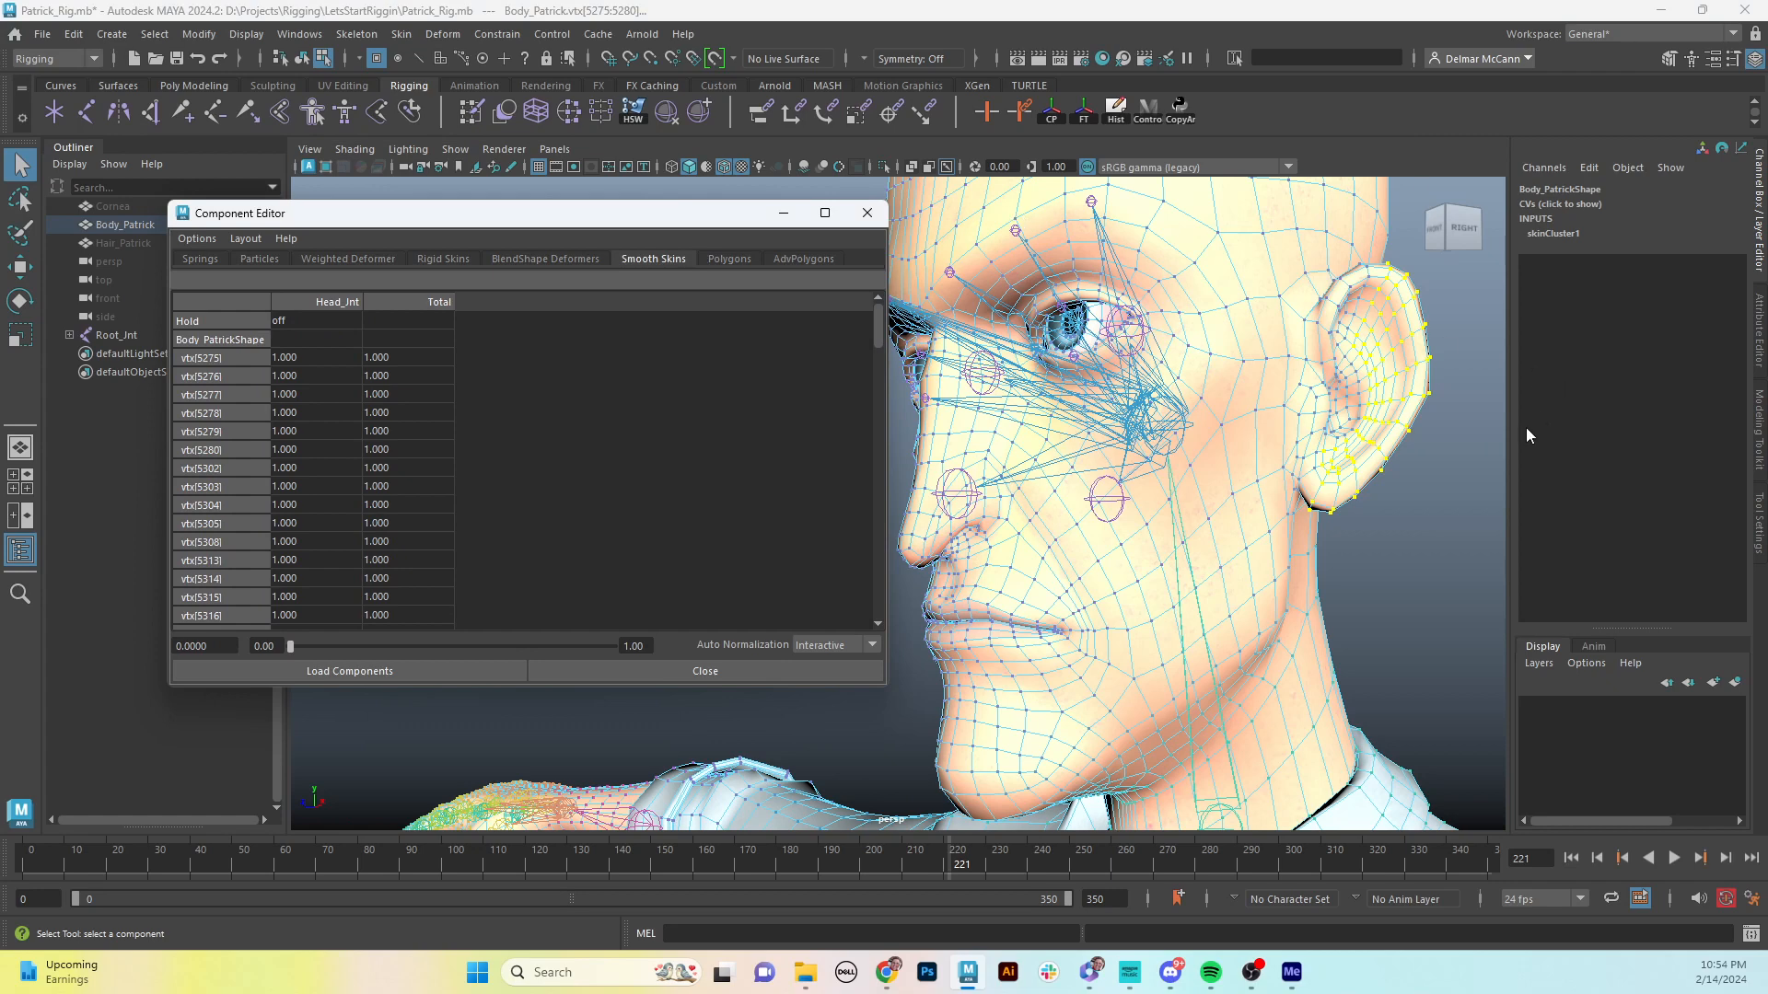
- Select a vertex inside the left ear, grow the selection across the inner ear and set its Head_Jnt weight to 1
{"action": "left_click", "coordinate": [1347, 398]}
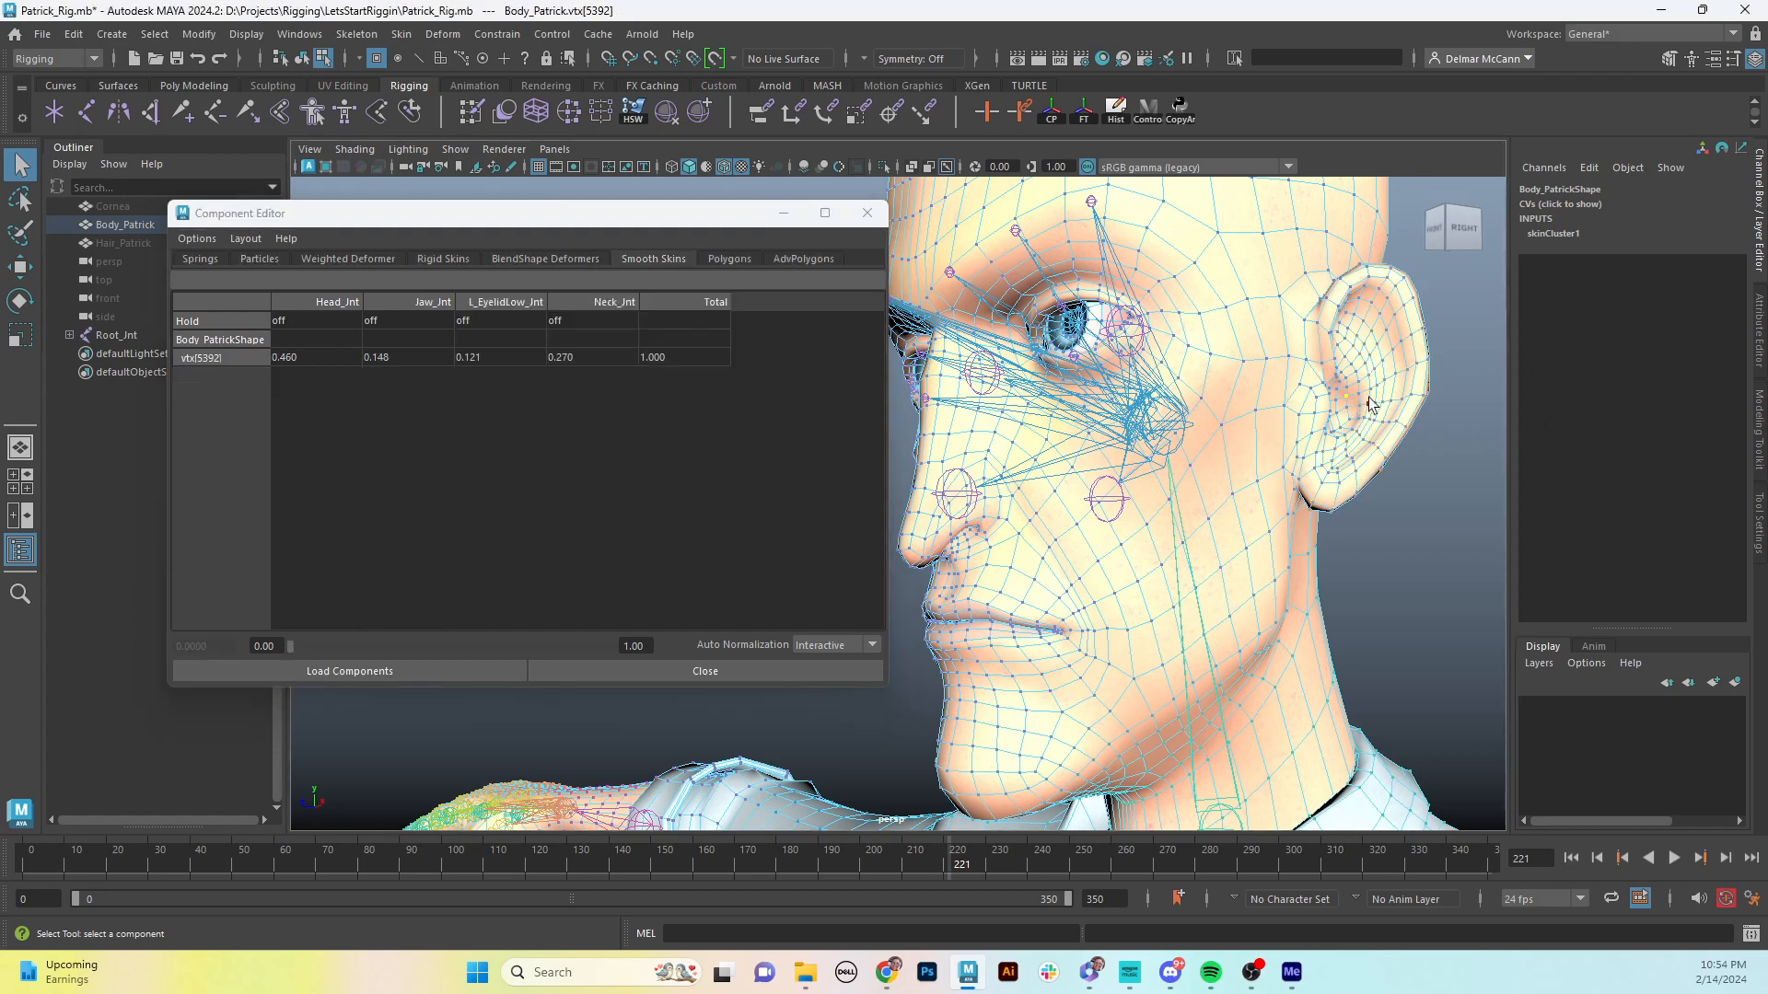
{"action": "key", "text": "shift+period"}
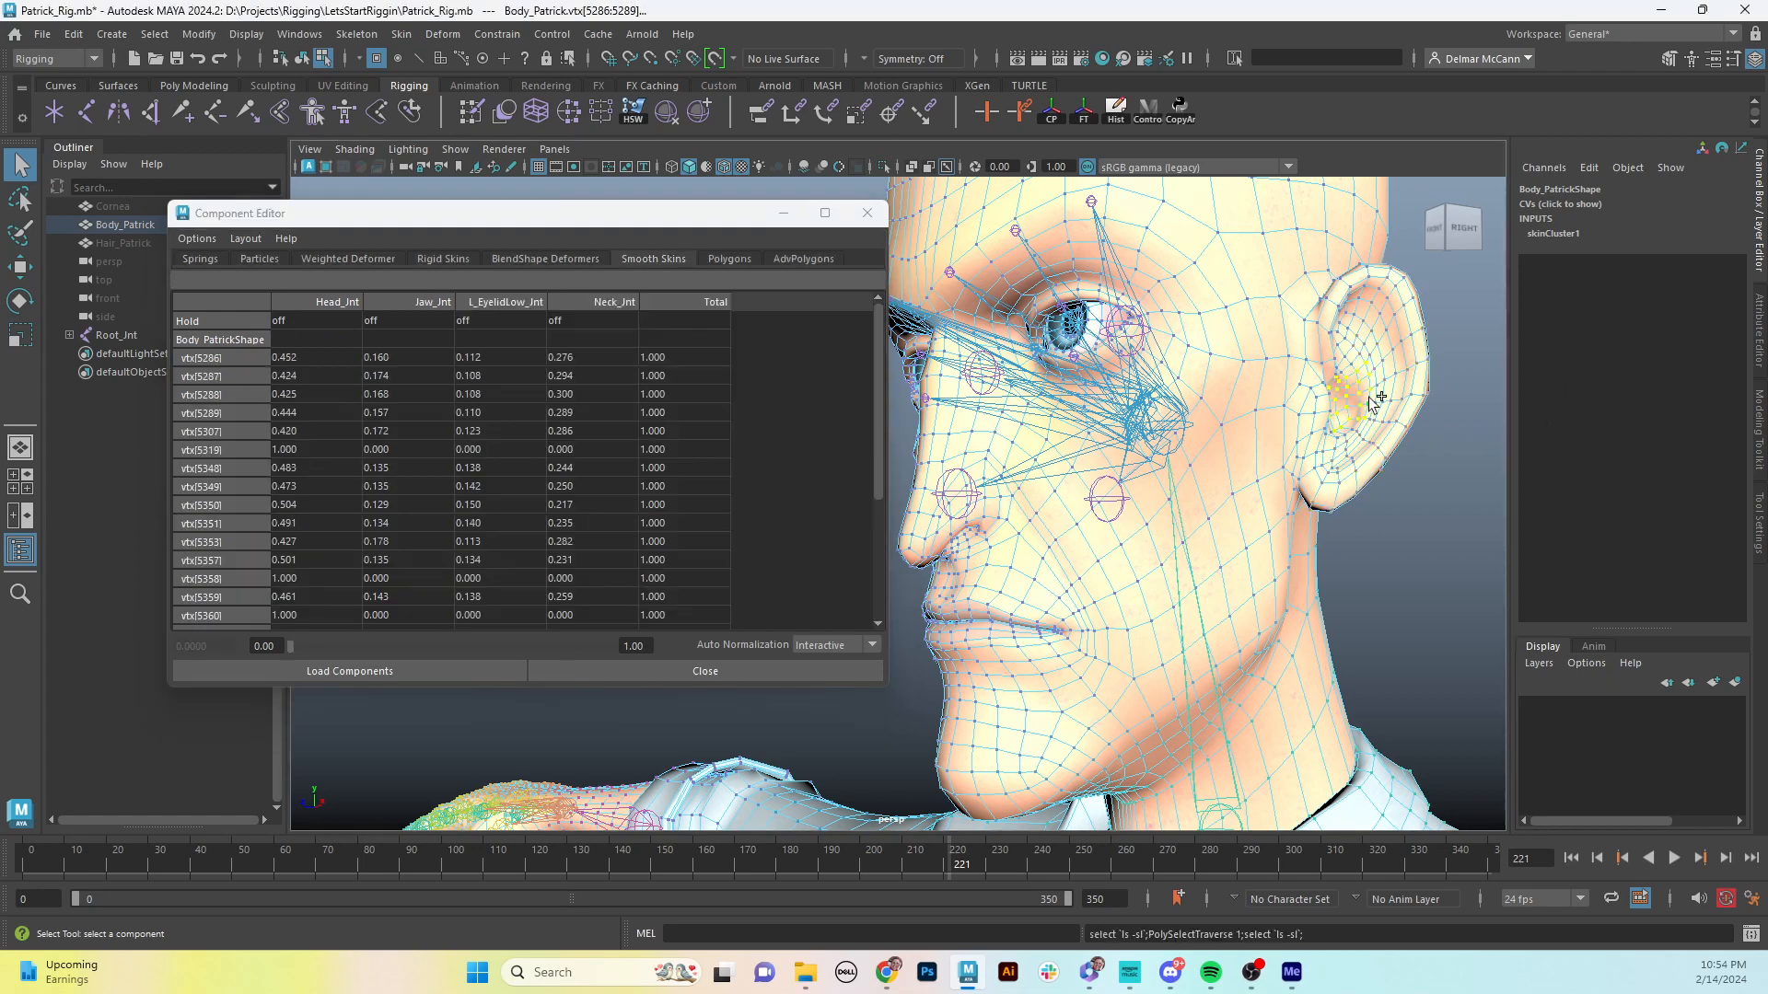
{"action": "key", "text": "shift+period"}
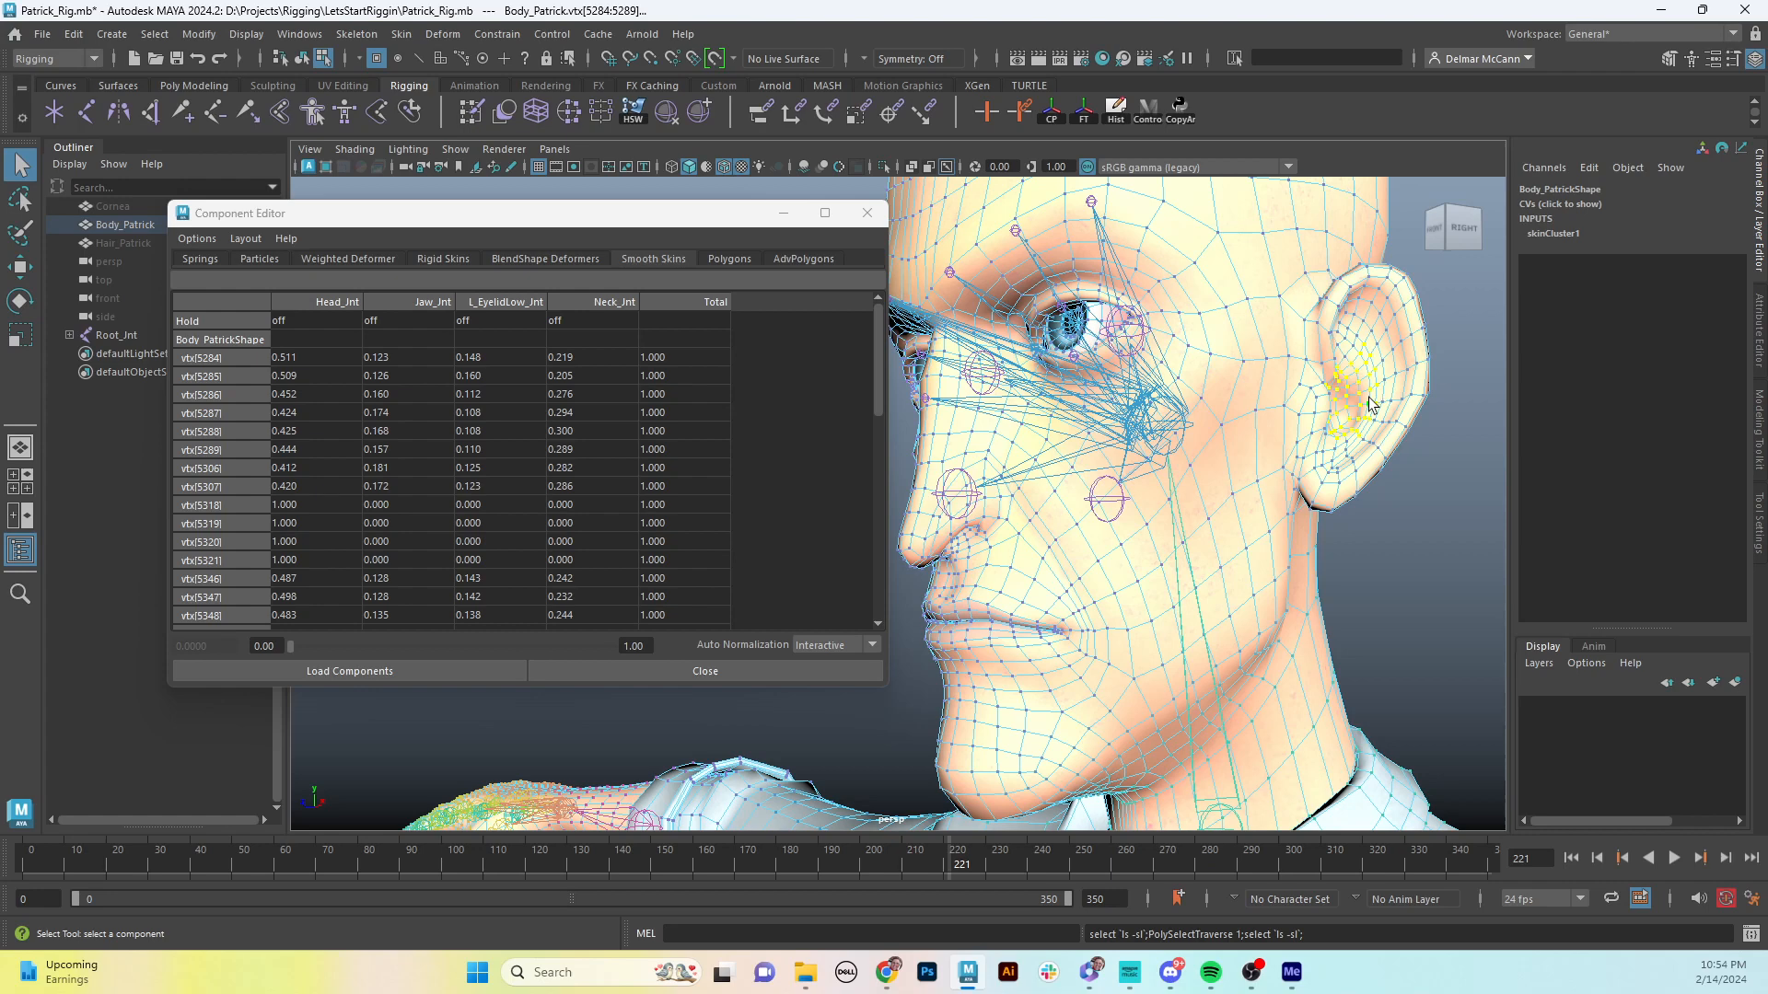
{"action": "key", "text": "shift+period"}
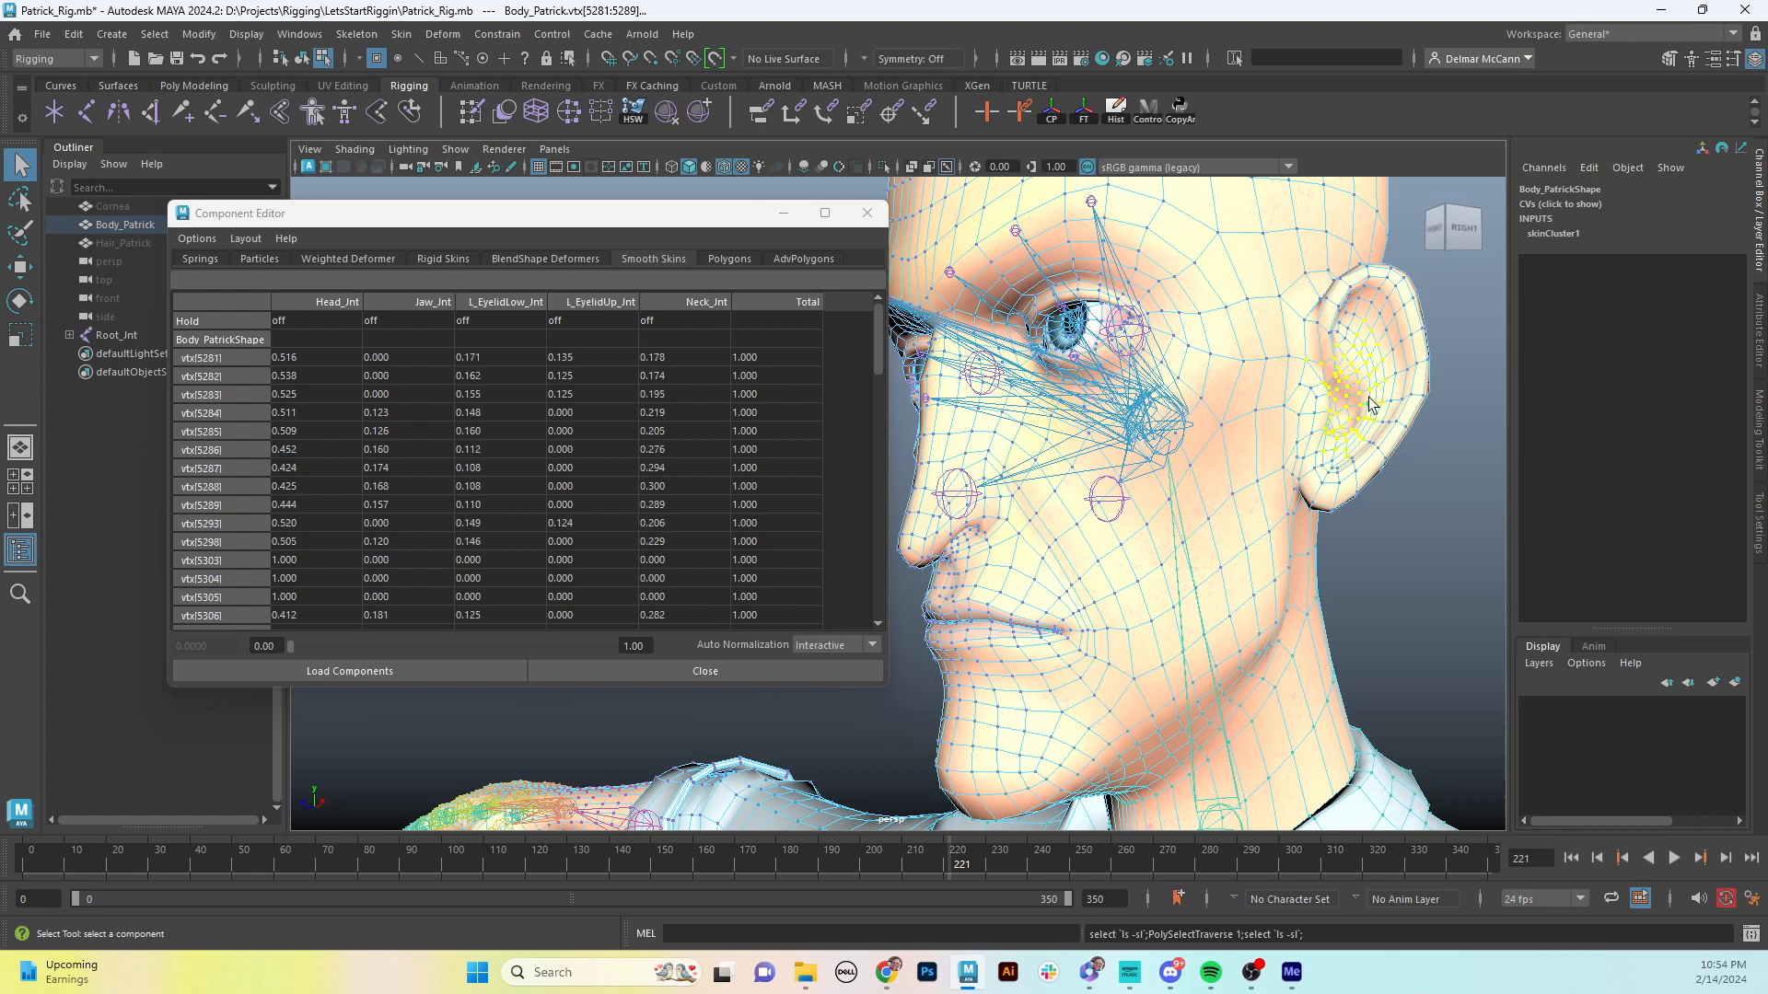
{"action": "left_click", "coordinate": [318, 304]}
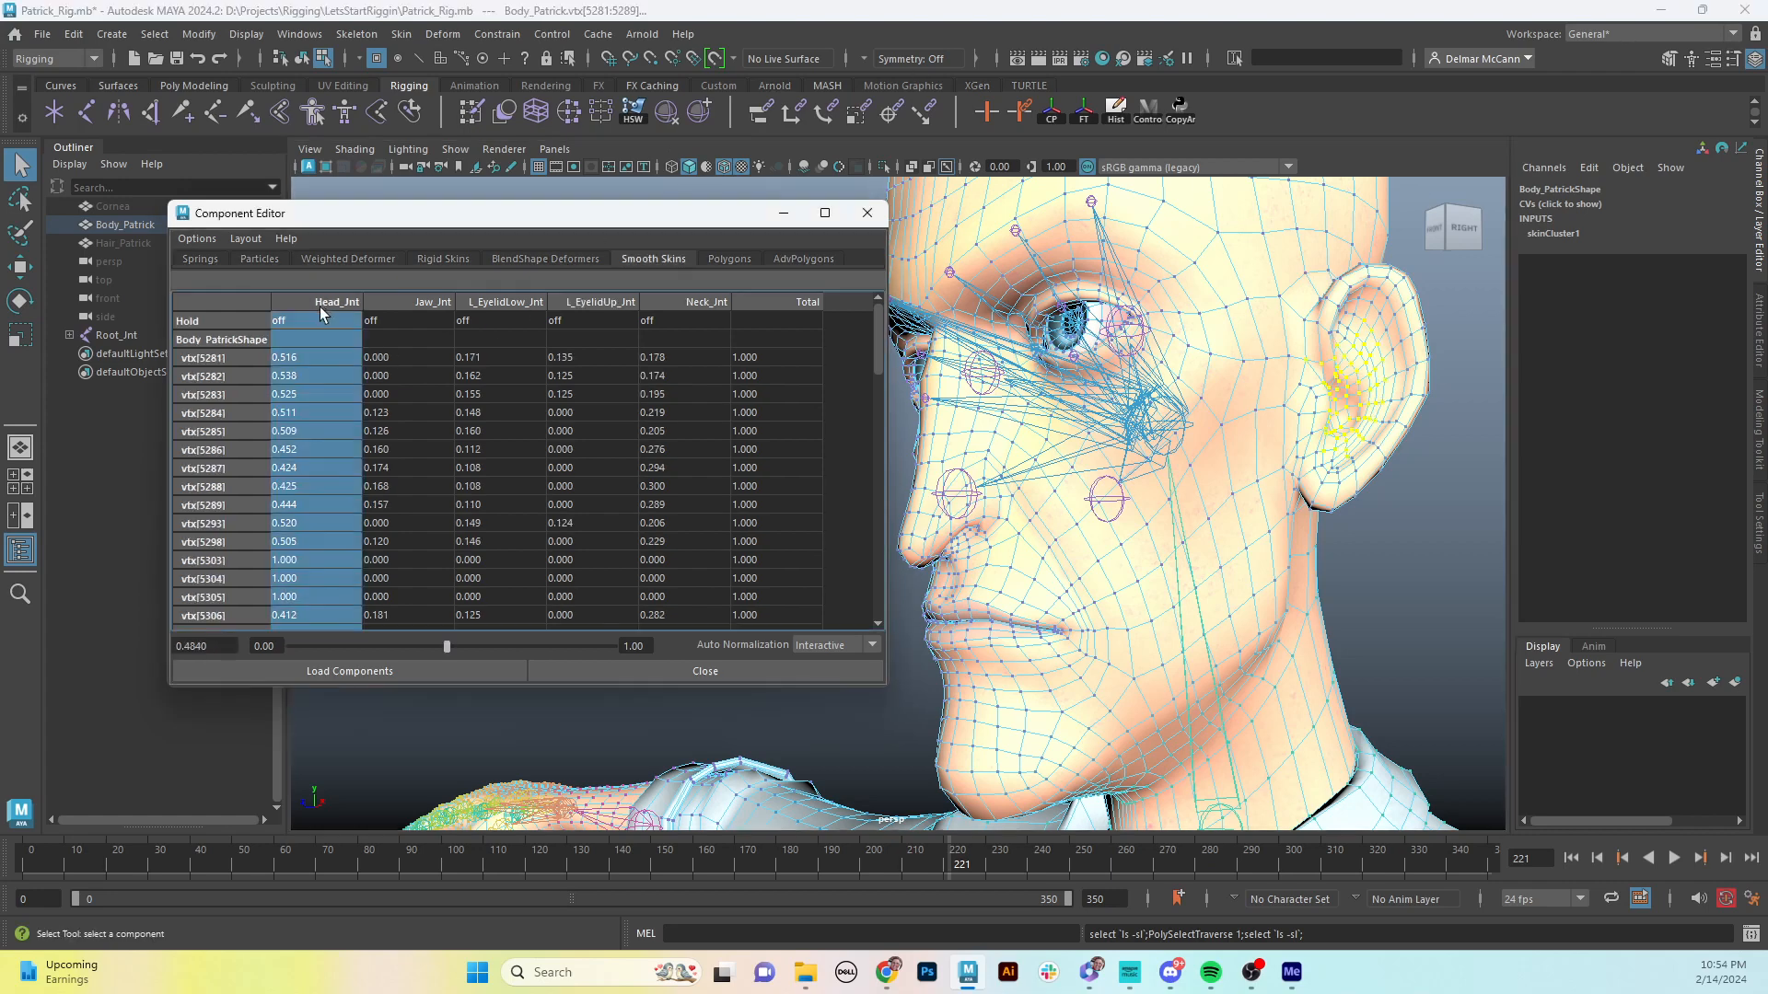
{"action": "type", "text": "1"}
{"action": "key", "text": "Return"}
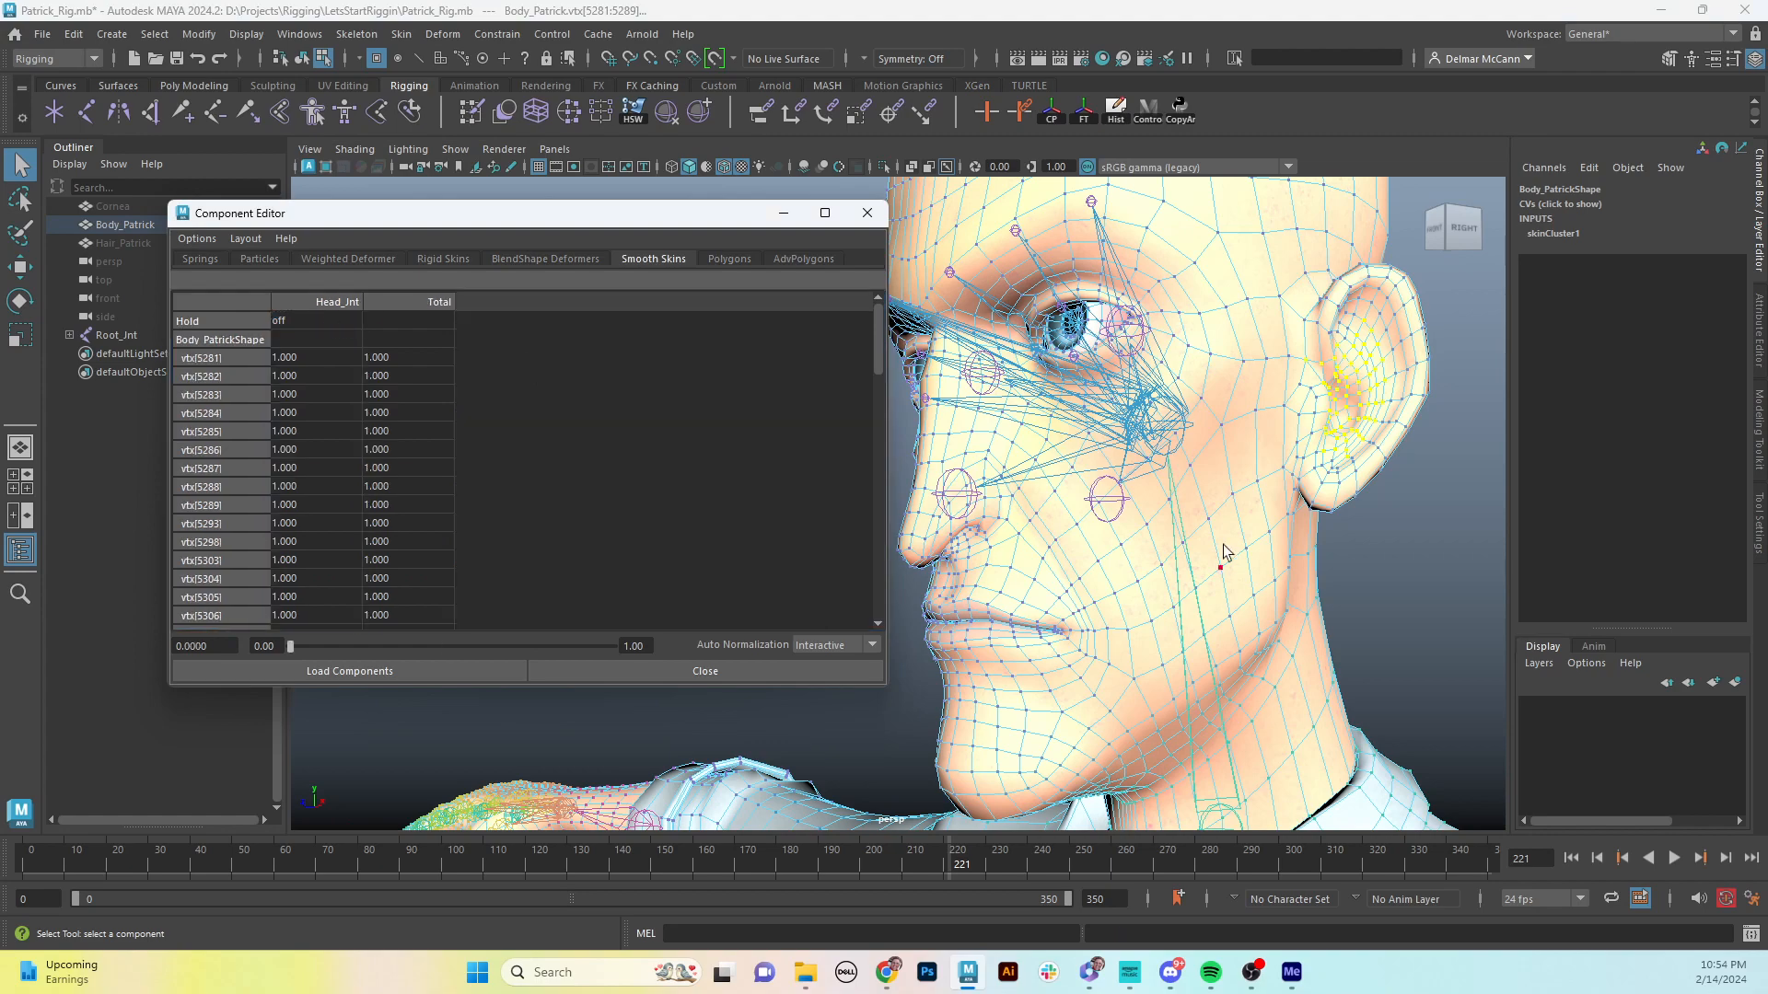
- Select a vertex at the top of the left ear, grow the selection over the upper ear and set its Head_Jnt weight to 1
{"action": "left_click_drag", "start_coordinate": [1357, 425], "coordinate": [1398, 427], "text": "alt"}
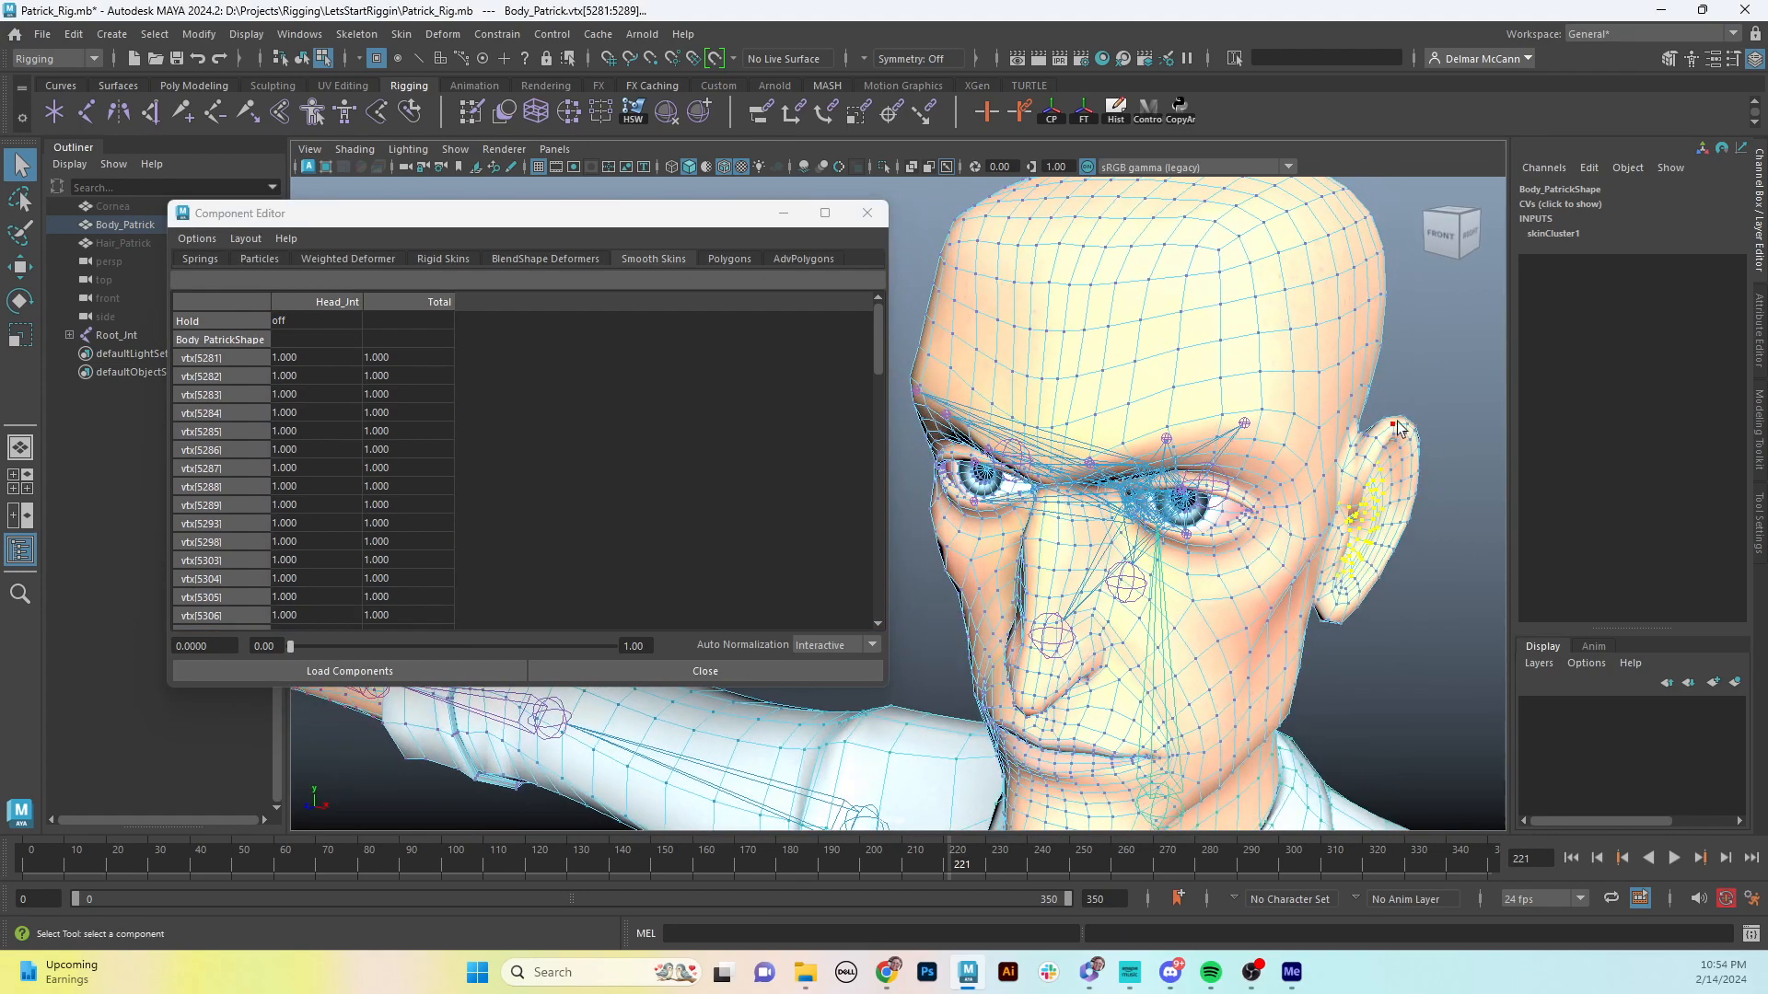
{"action": "left_click", "coordinate": [1416, 426]}
{"action": "key", "text": "shift+period"}
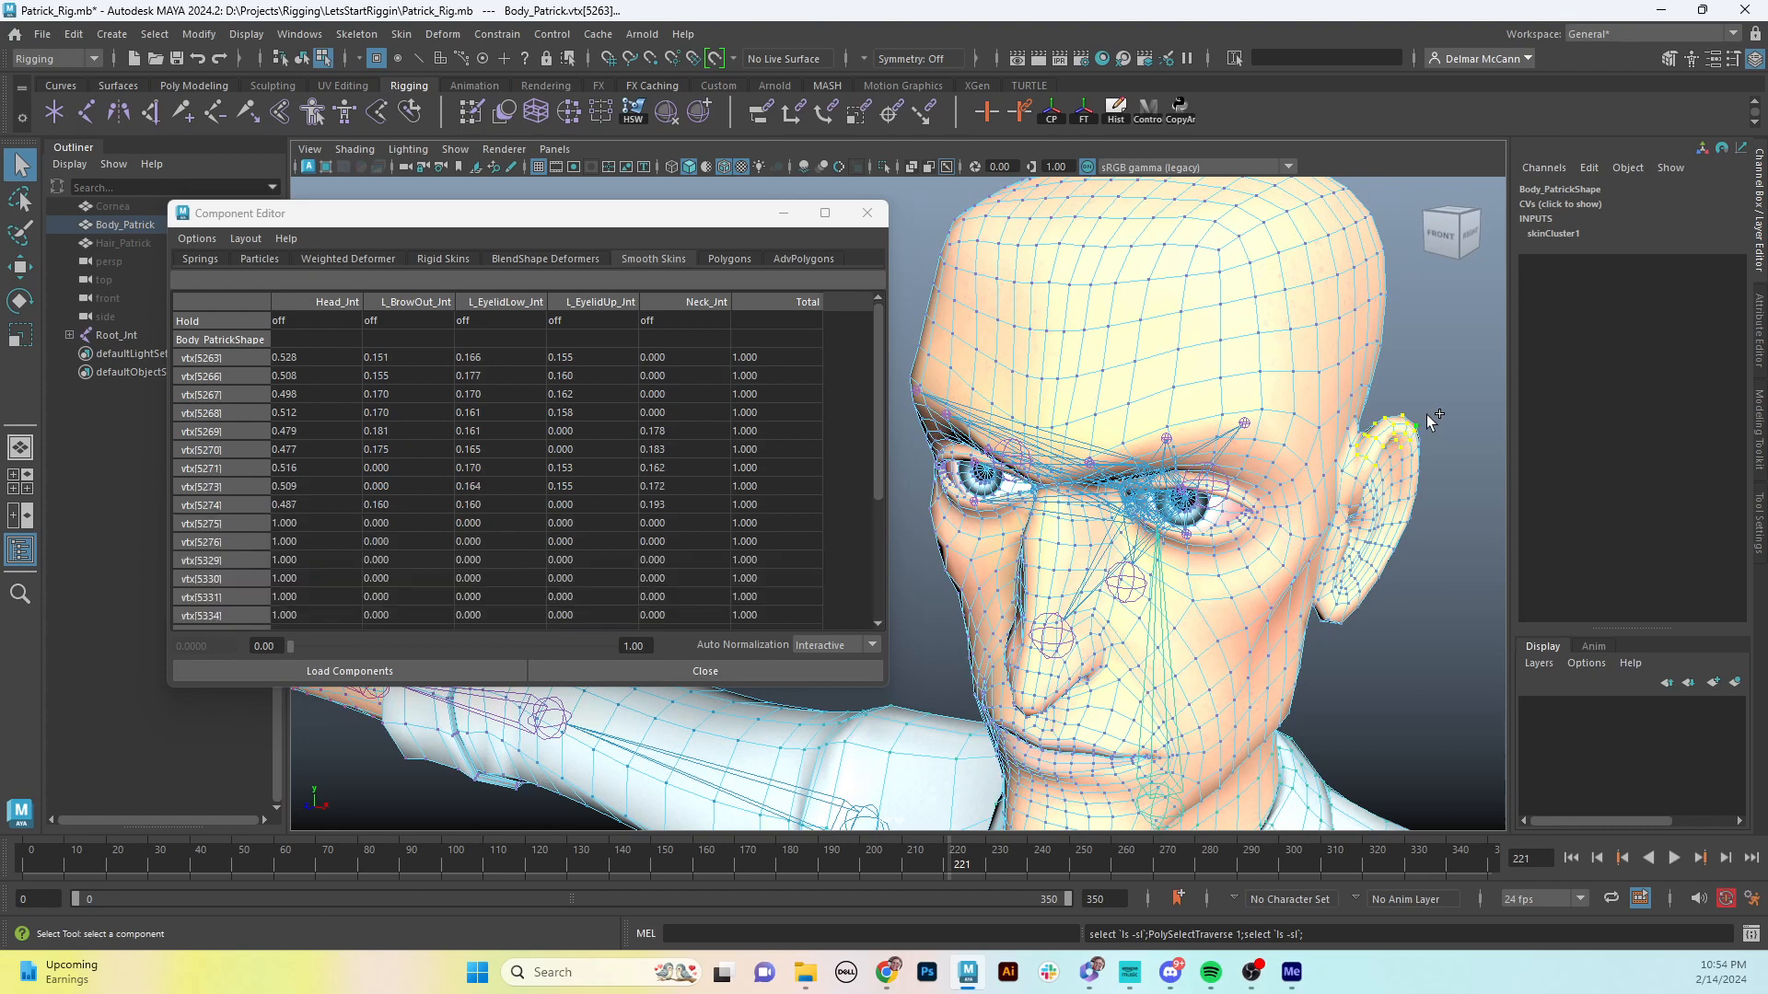
{"action": "key", "text": "shift+period"}
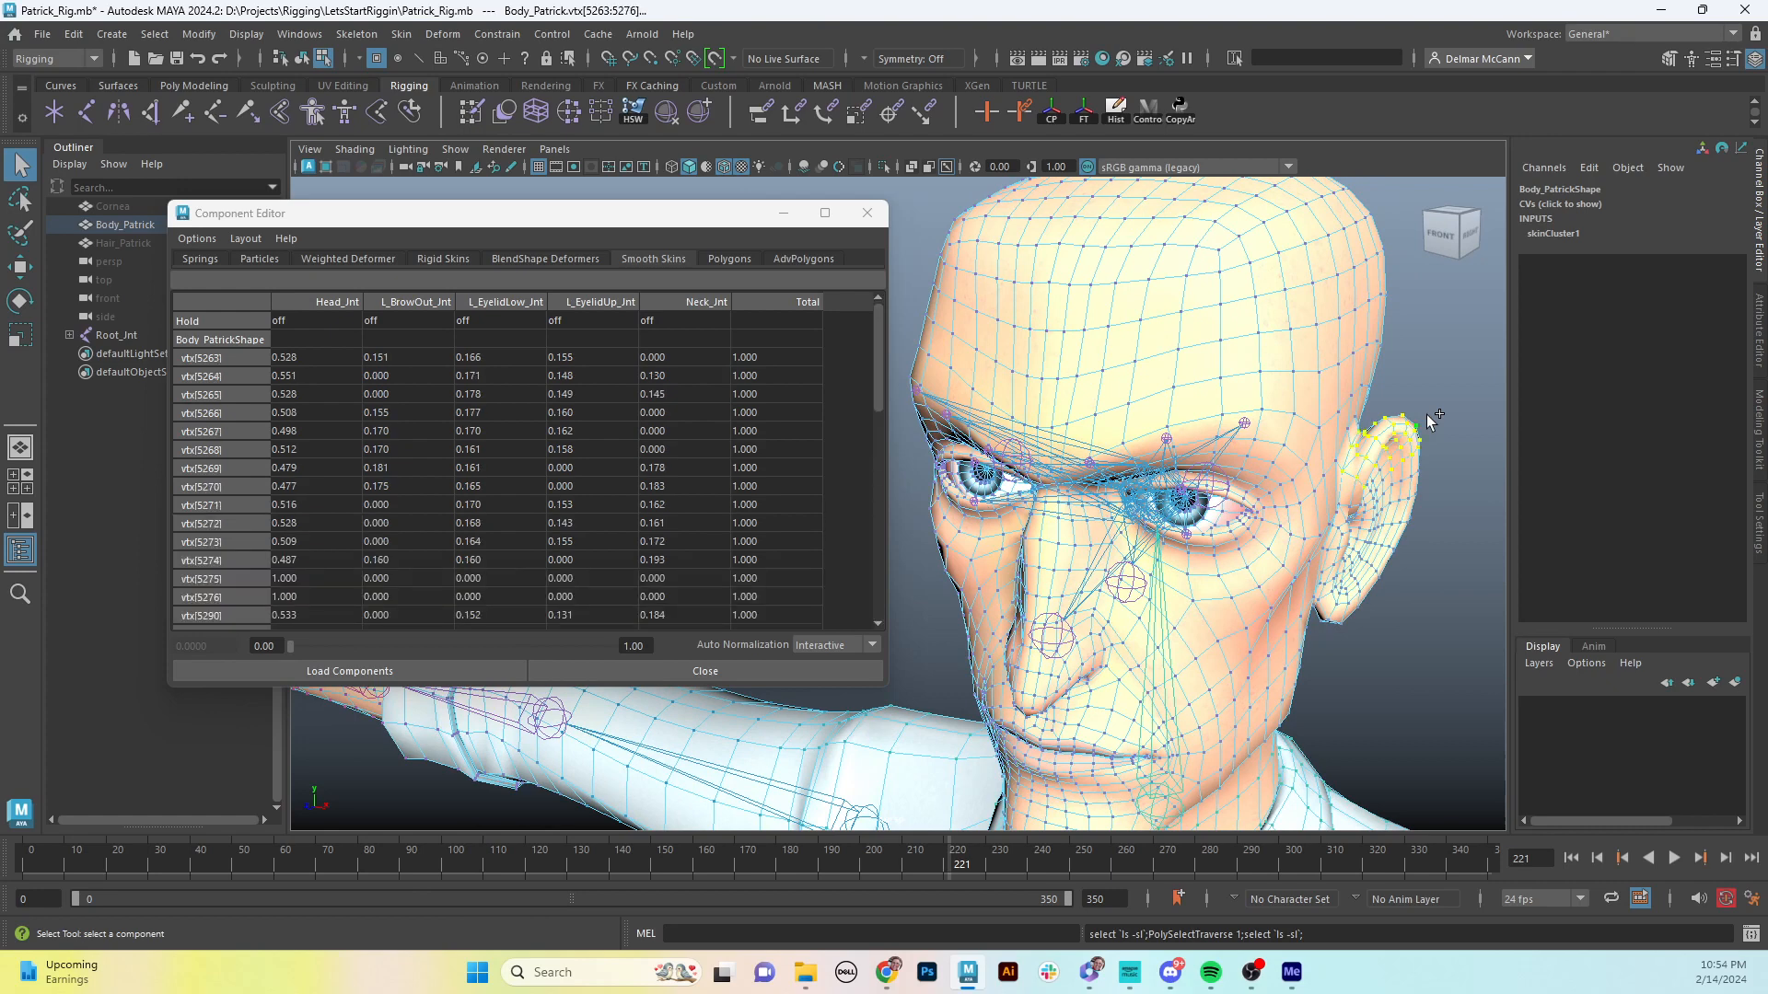
{"action": "left_click", "coordinate": [342, 307]}
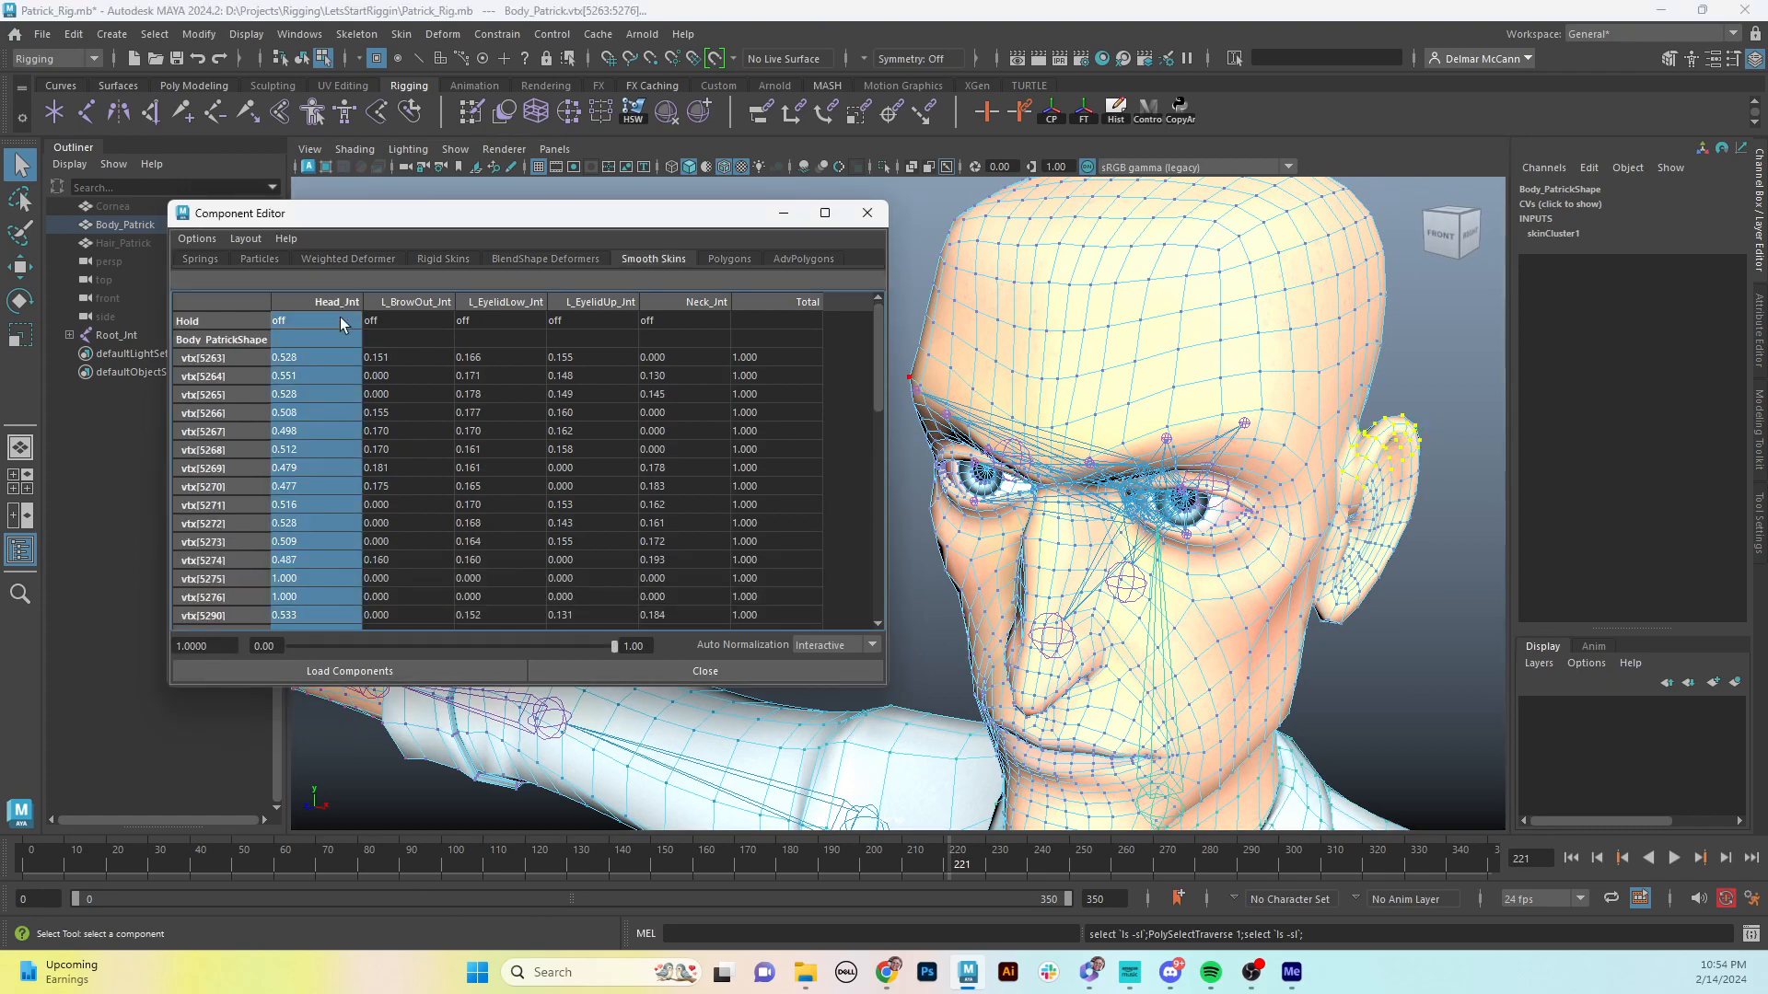
{"action": "type", "text": "1"}
{"action": "key", "text": "Return"}
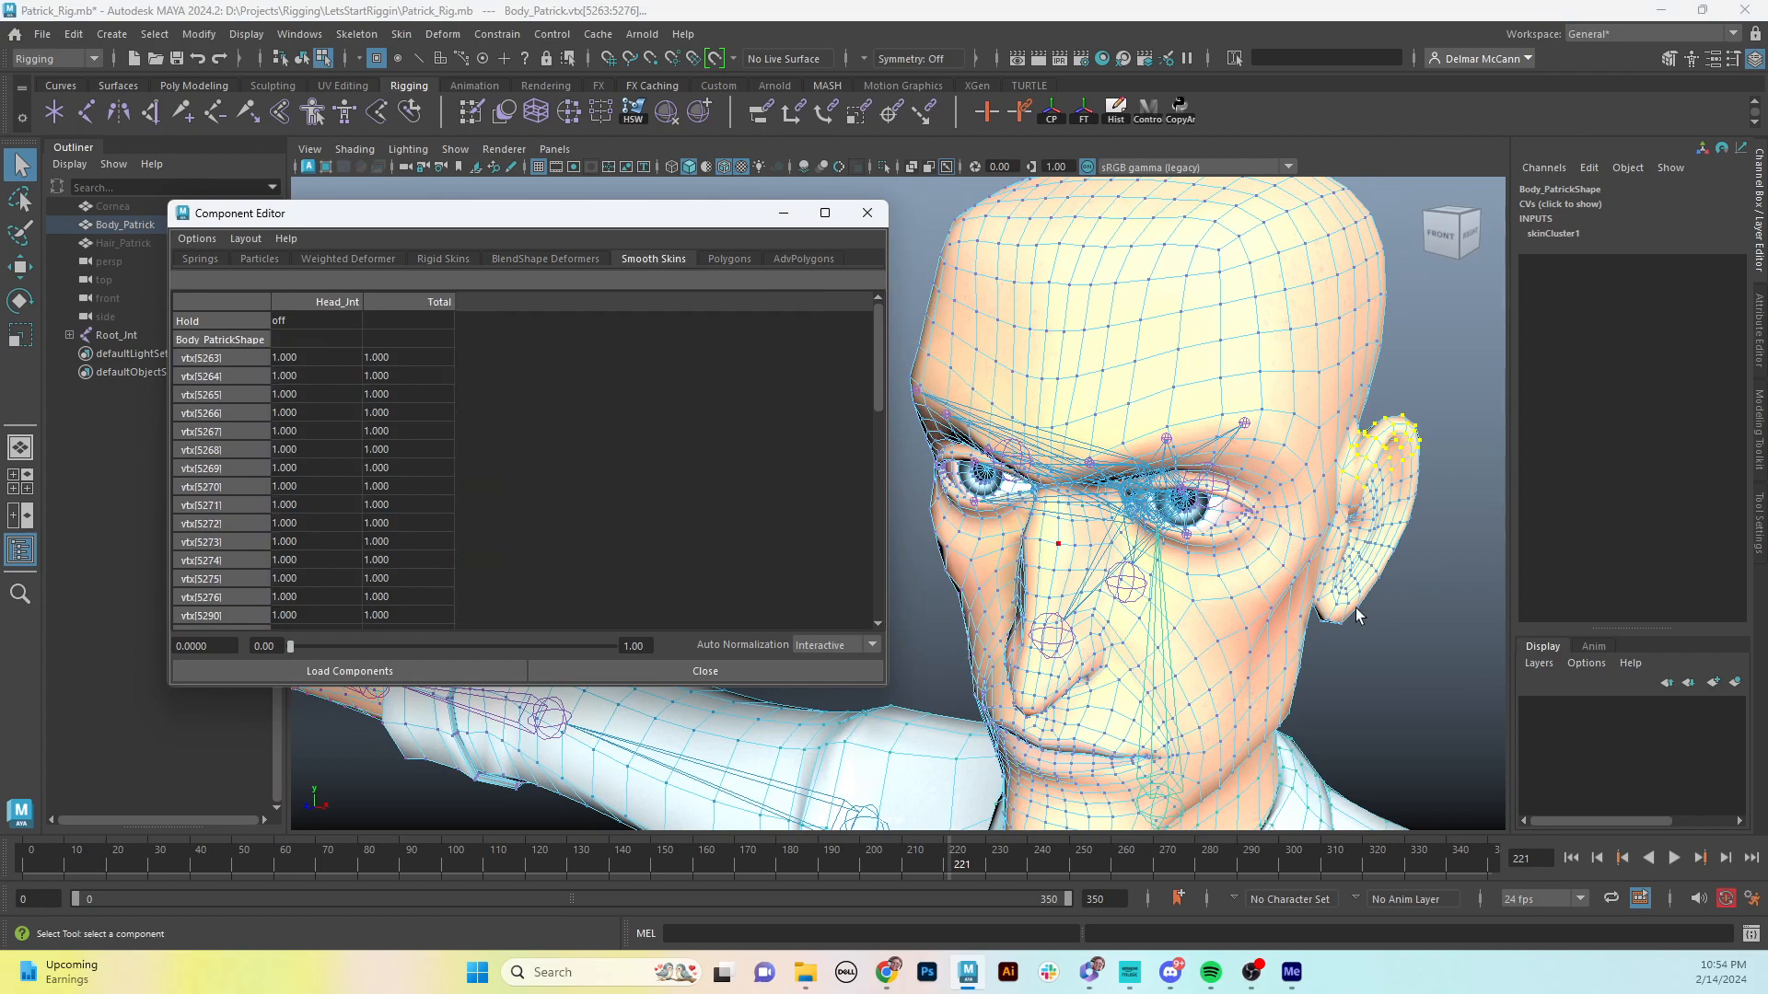
- Examine the mesh and joints around the jaw, neck, torso and left arm
{"action": "left_click_drag", "start_coordinate": [1355, 615], "coordinate": [1286, 372], "text": "alt"}
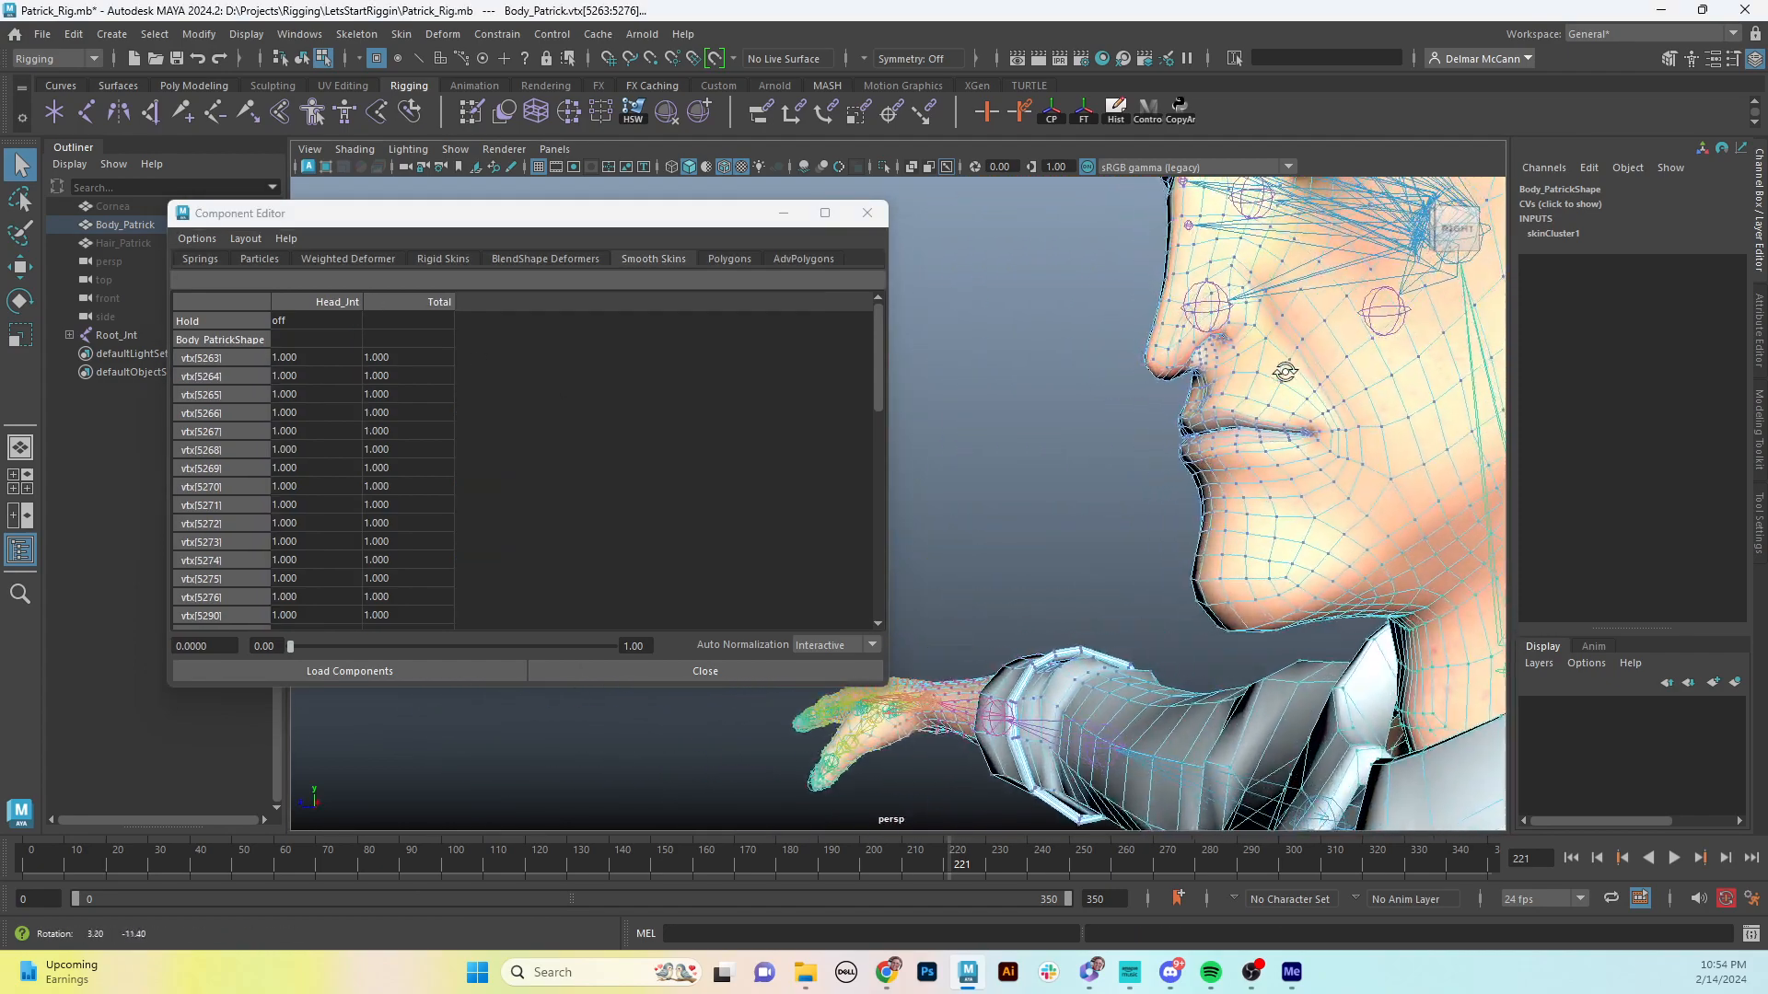
{"action": "middle_click_drag", "start_coordinate": [1349, 390], "coordinate": [1313, 449], "text": "alt"}
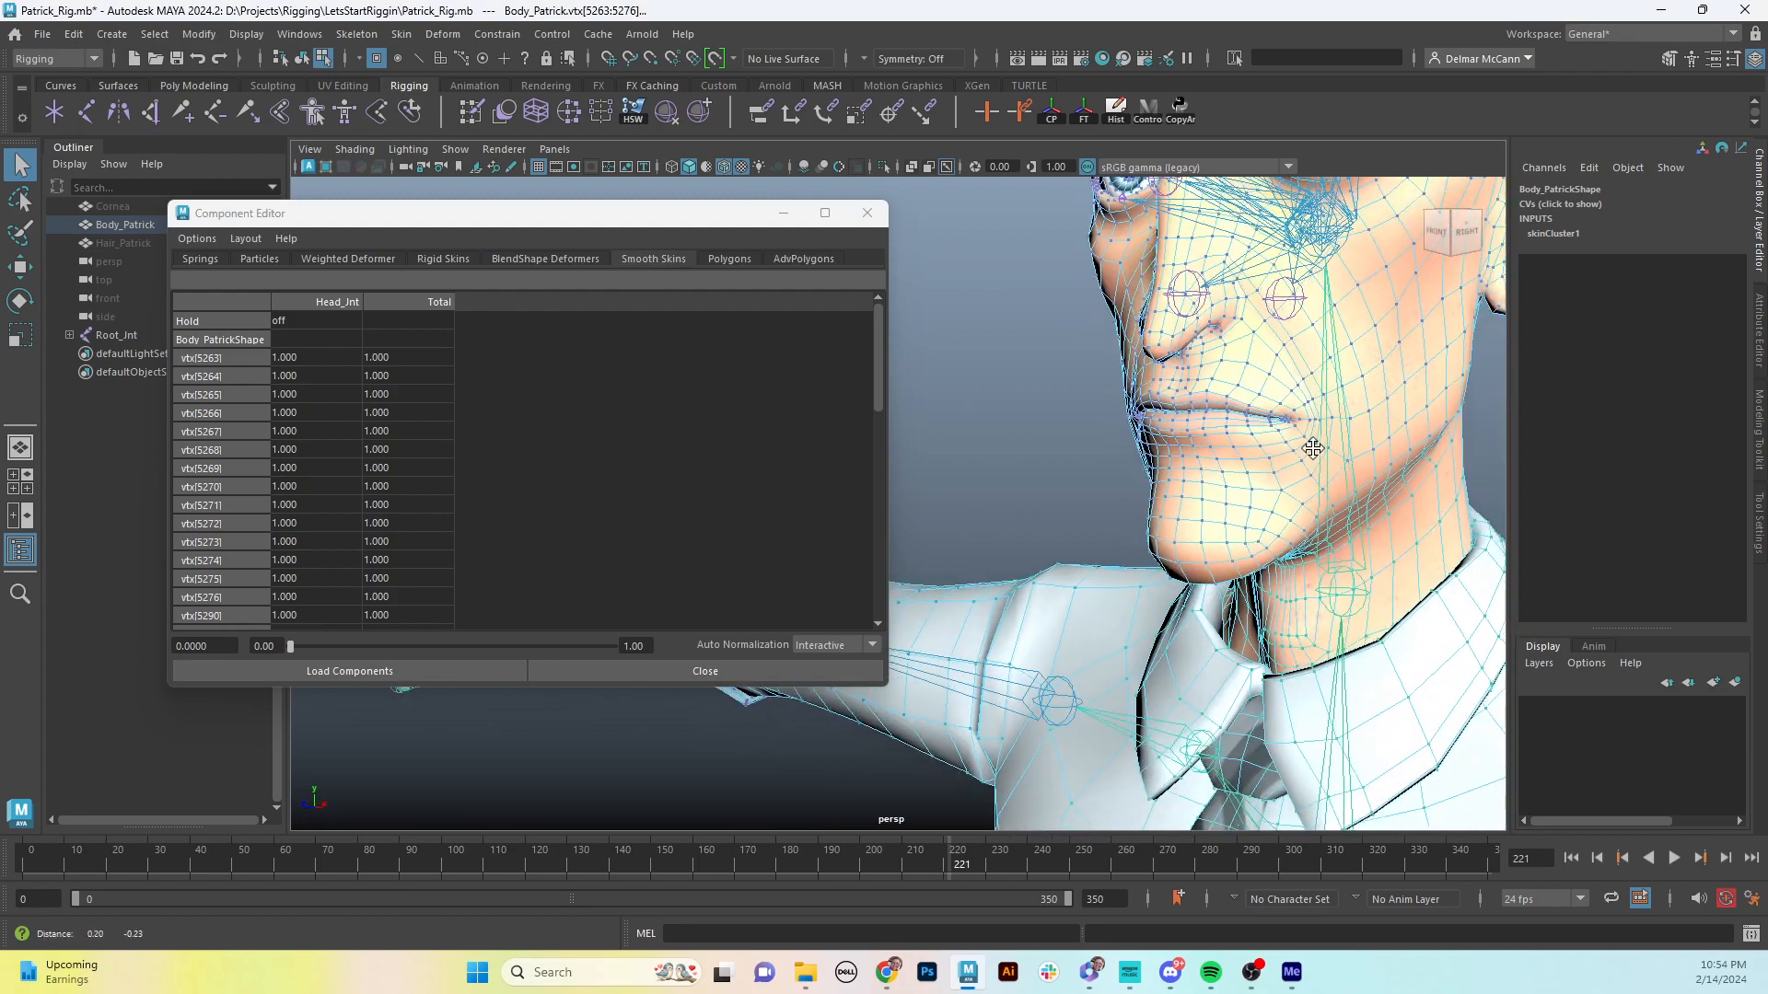
{"action": "left_click_drag", "start_coordinate": [1313, 448], "coordinate": [1350, 426], "text": "alt"}
{"action": "middle_click_drag", "start_coordinate": [1350, 426], "coordinate": [1252, 433], "text": "alt"}
{"action": "right_click_drag", "start_coordinate": [1253, 433], "coordinate": [1163, 449], "text": "alt"}
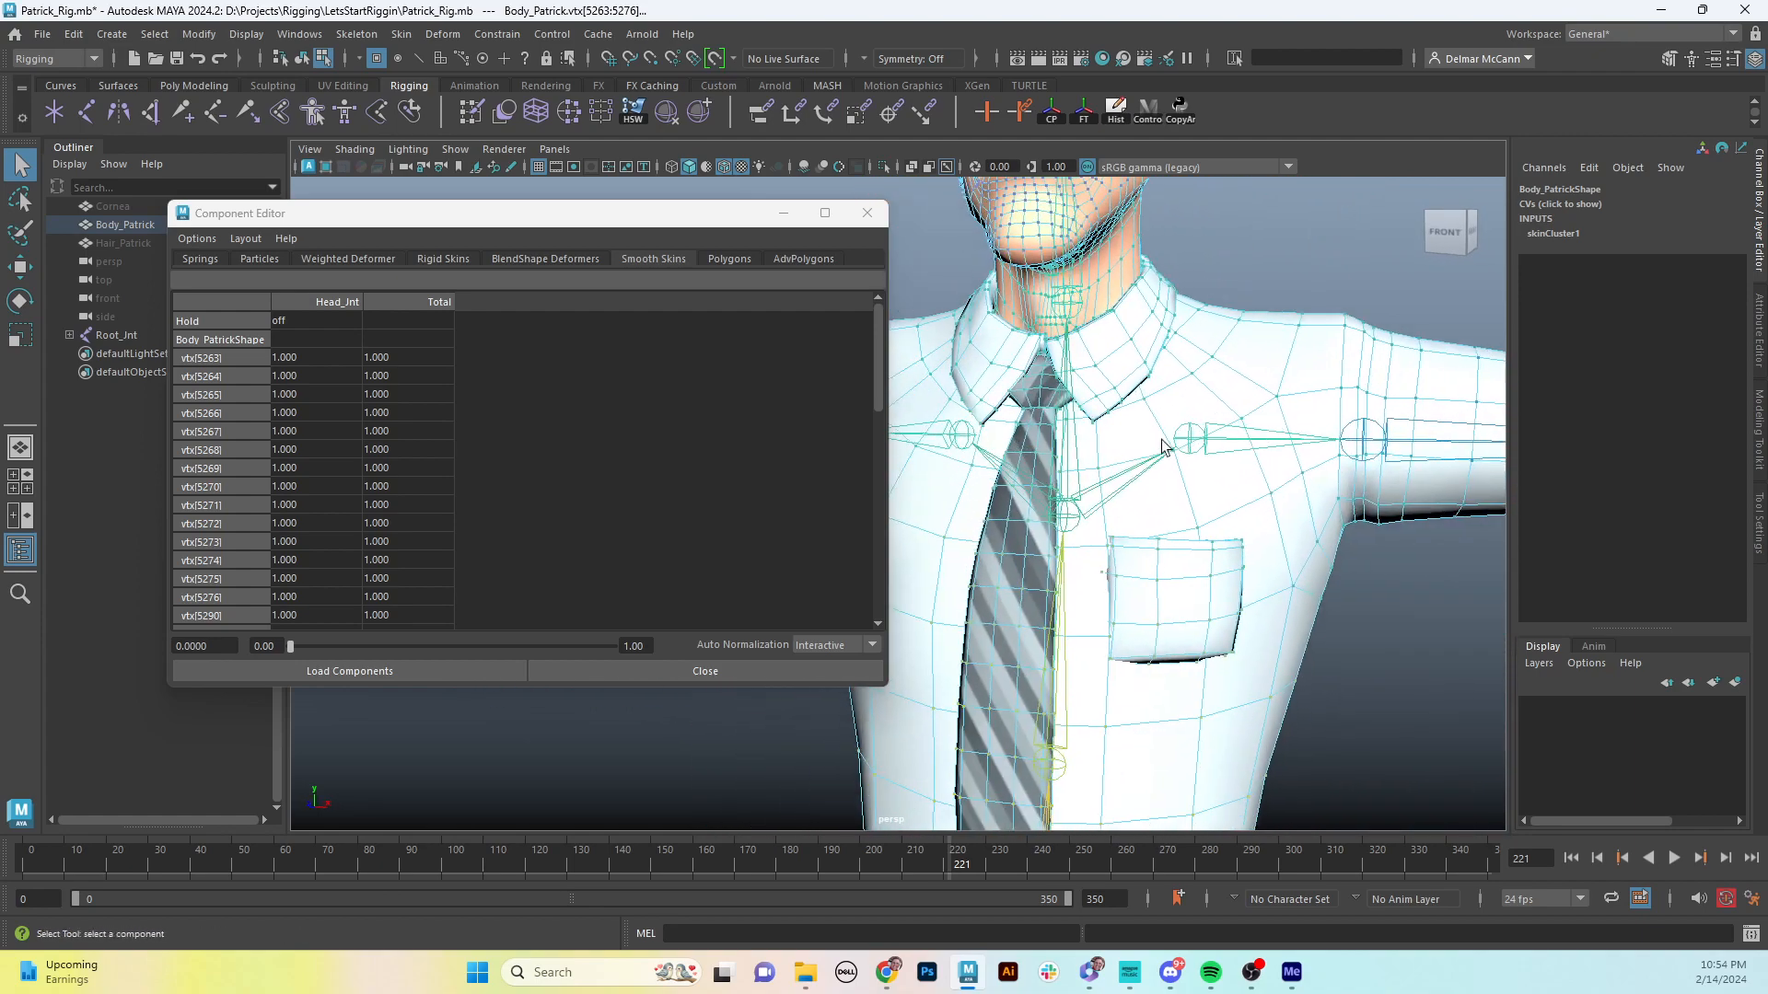
{"action": "middle_click_drag", "start_coordinate": [1163, 449], "coordinate": [1216, 444], "text": "alt"}
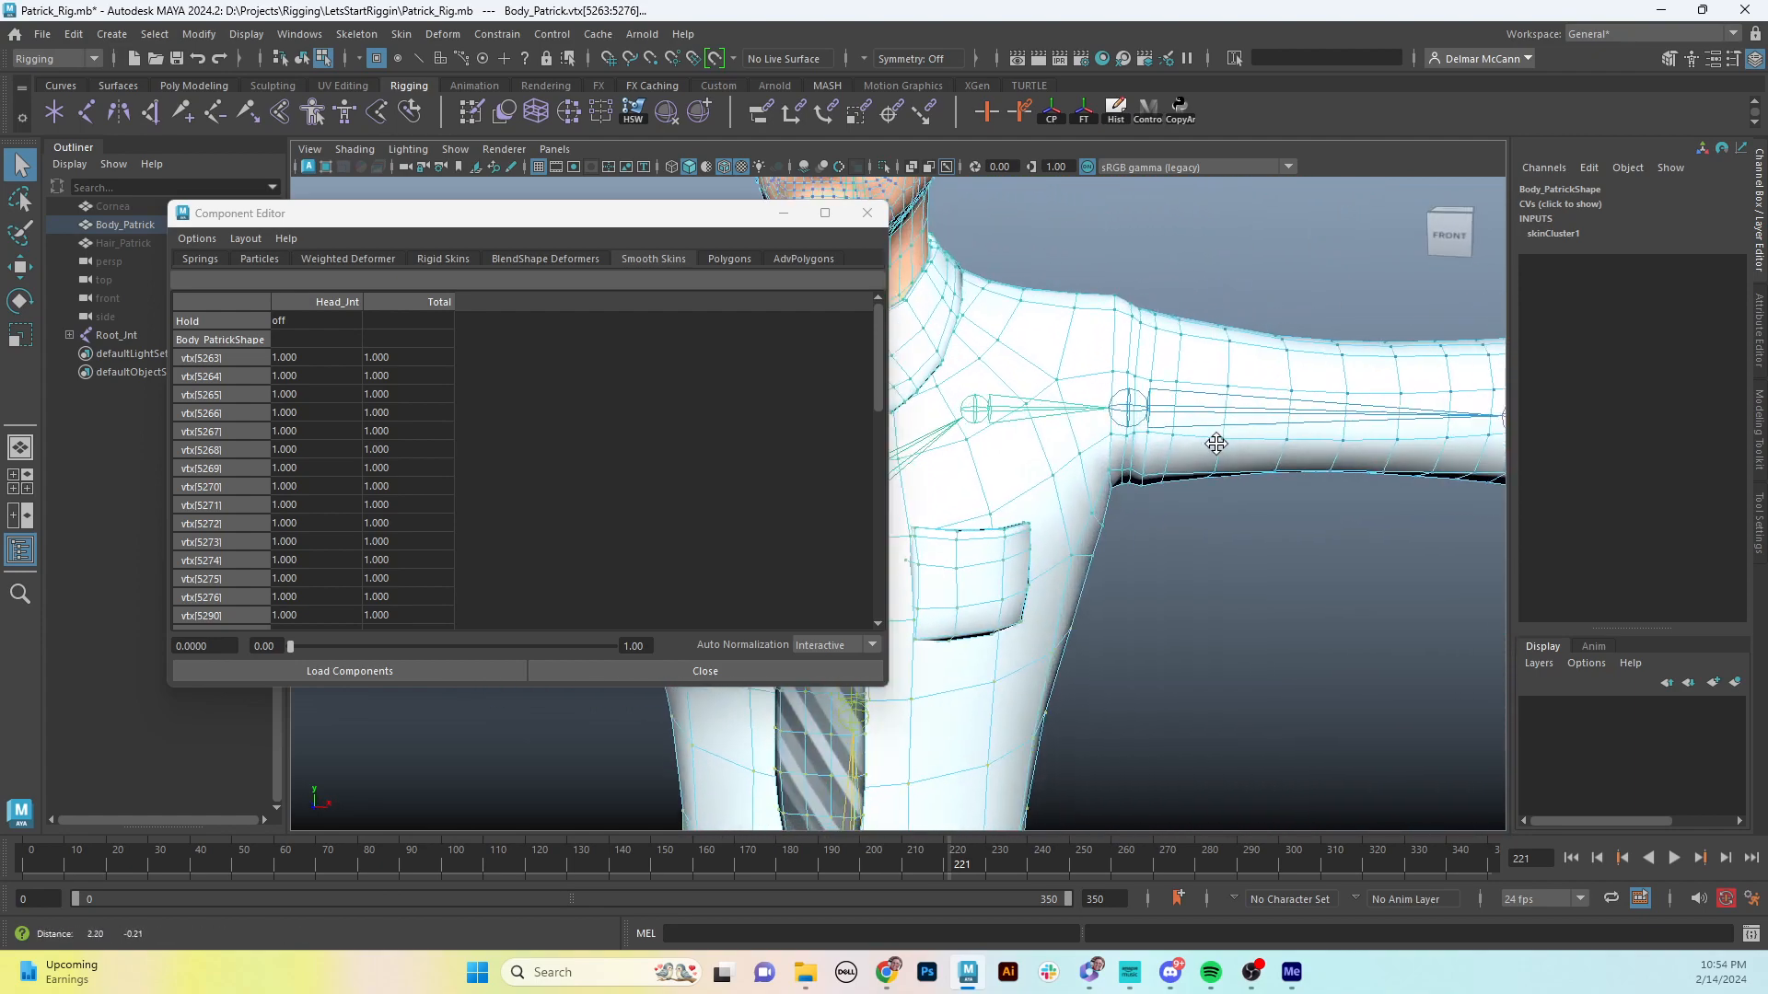
{"action": "right_click_drag", "start_coordinate": [1216, 443], "coordinate": [1059, 454], "text": "alt"}
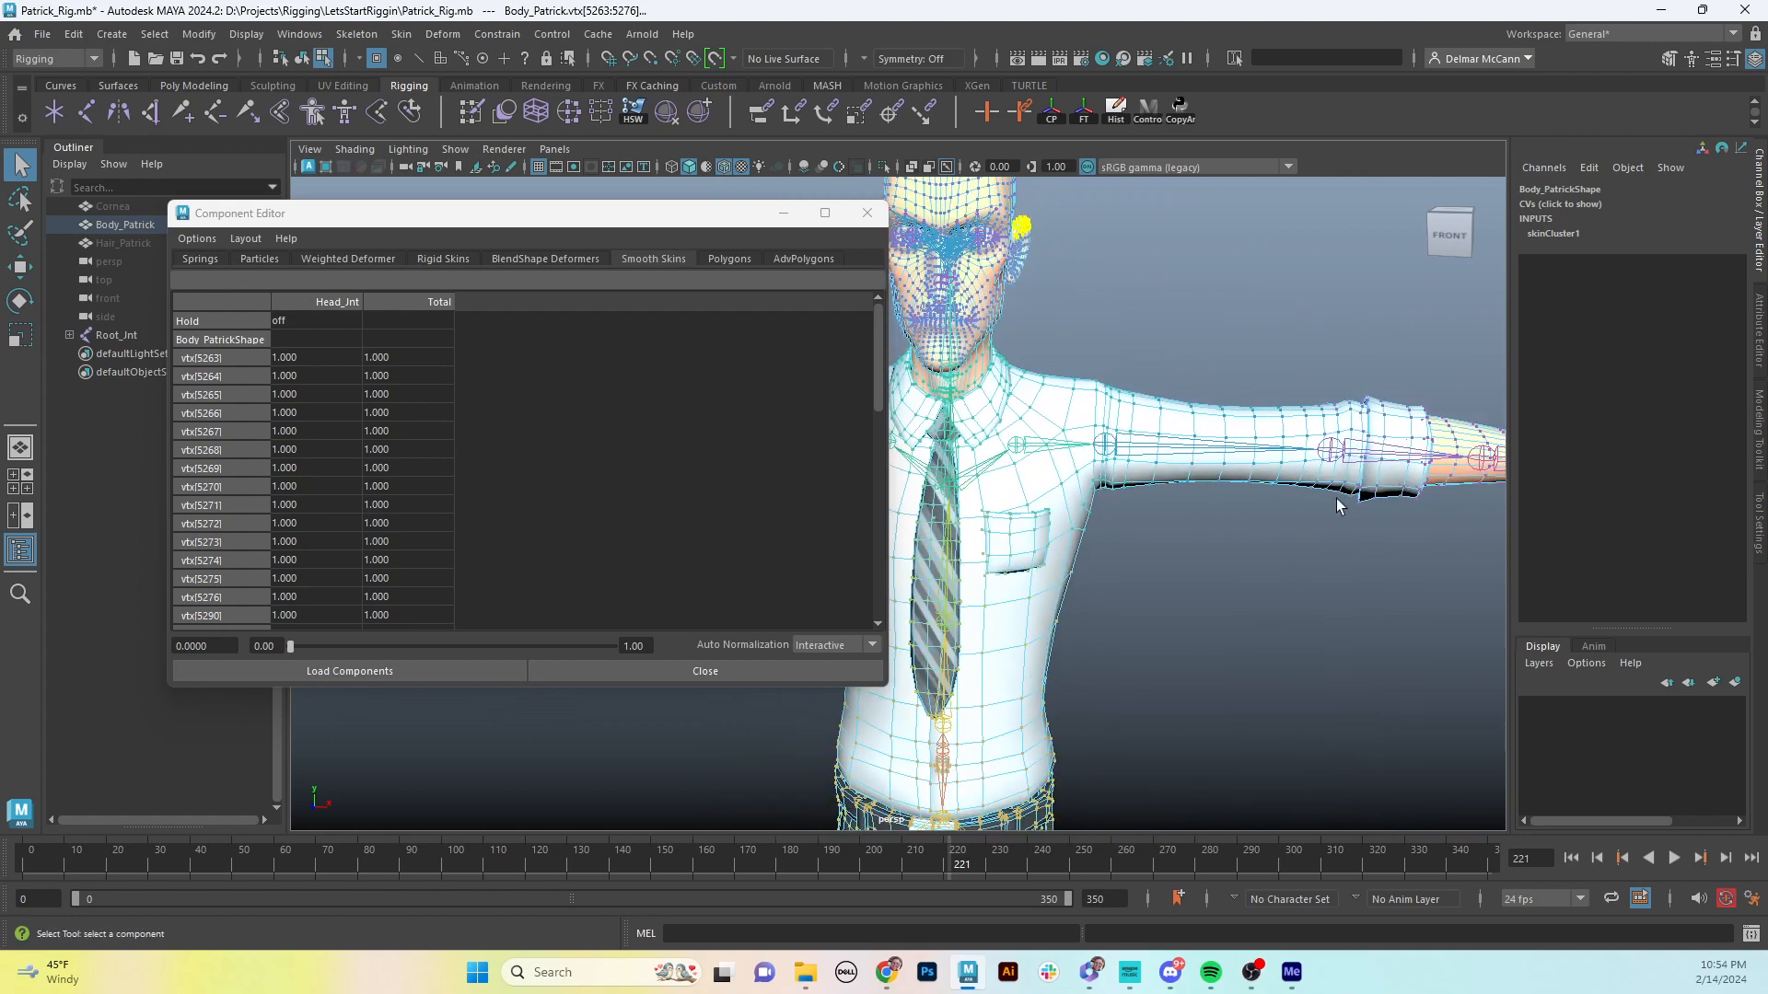
{"action": "middle_click_drag", "start_coordinate": [1339, 506], "coordinate": [1225, 581], "text": "alt"}
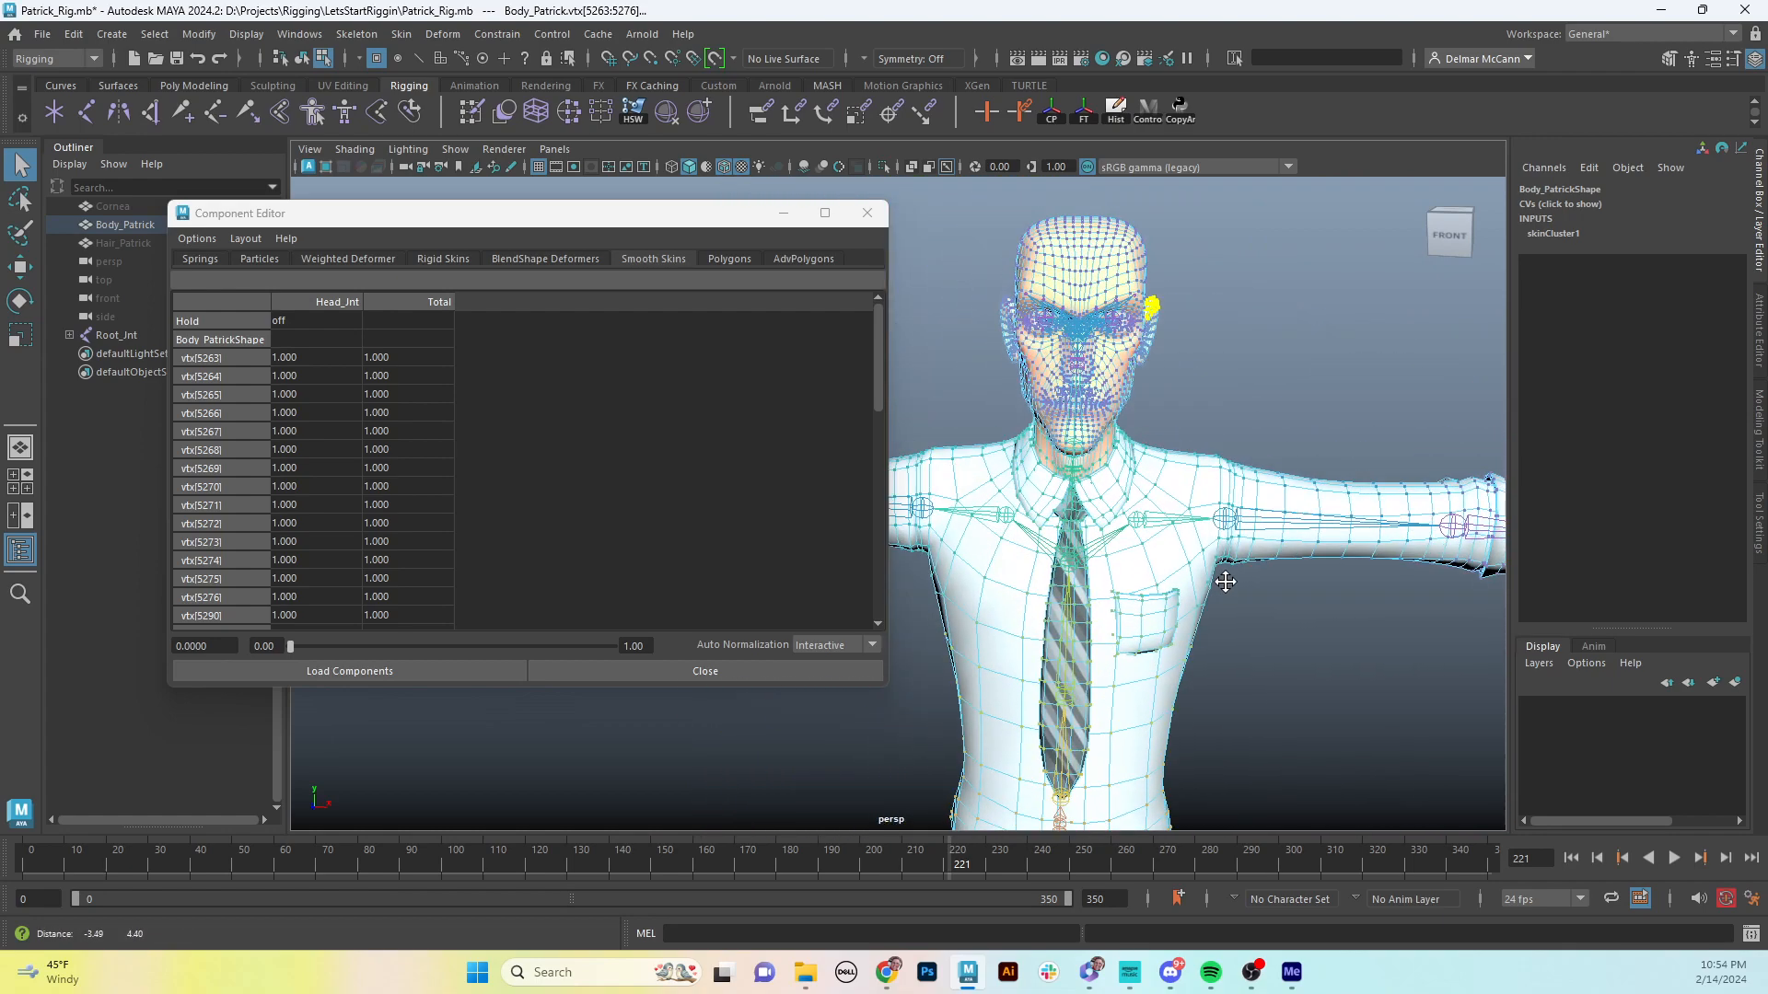
- Select all vertices of the left eyeball and set their L_Eye_Jnt weight to 1
{"action": "left_click_drag", "start_coordinate": [1225, 581], "coordinate": [1194, 492], "text": "alt"}
{"action": "scroll", "coordinate": [1320, 502], "scroll_direction": "up", "scroll_amount": 3}
{"action": "scroll", "coordinate": [1289, 497], "scroll_direction": "up", "scroll_amount": 5}
{"action": "scroll", "coordinate": [1194, 492], "scroll_direction": "up", "scroll_amount": 3}
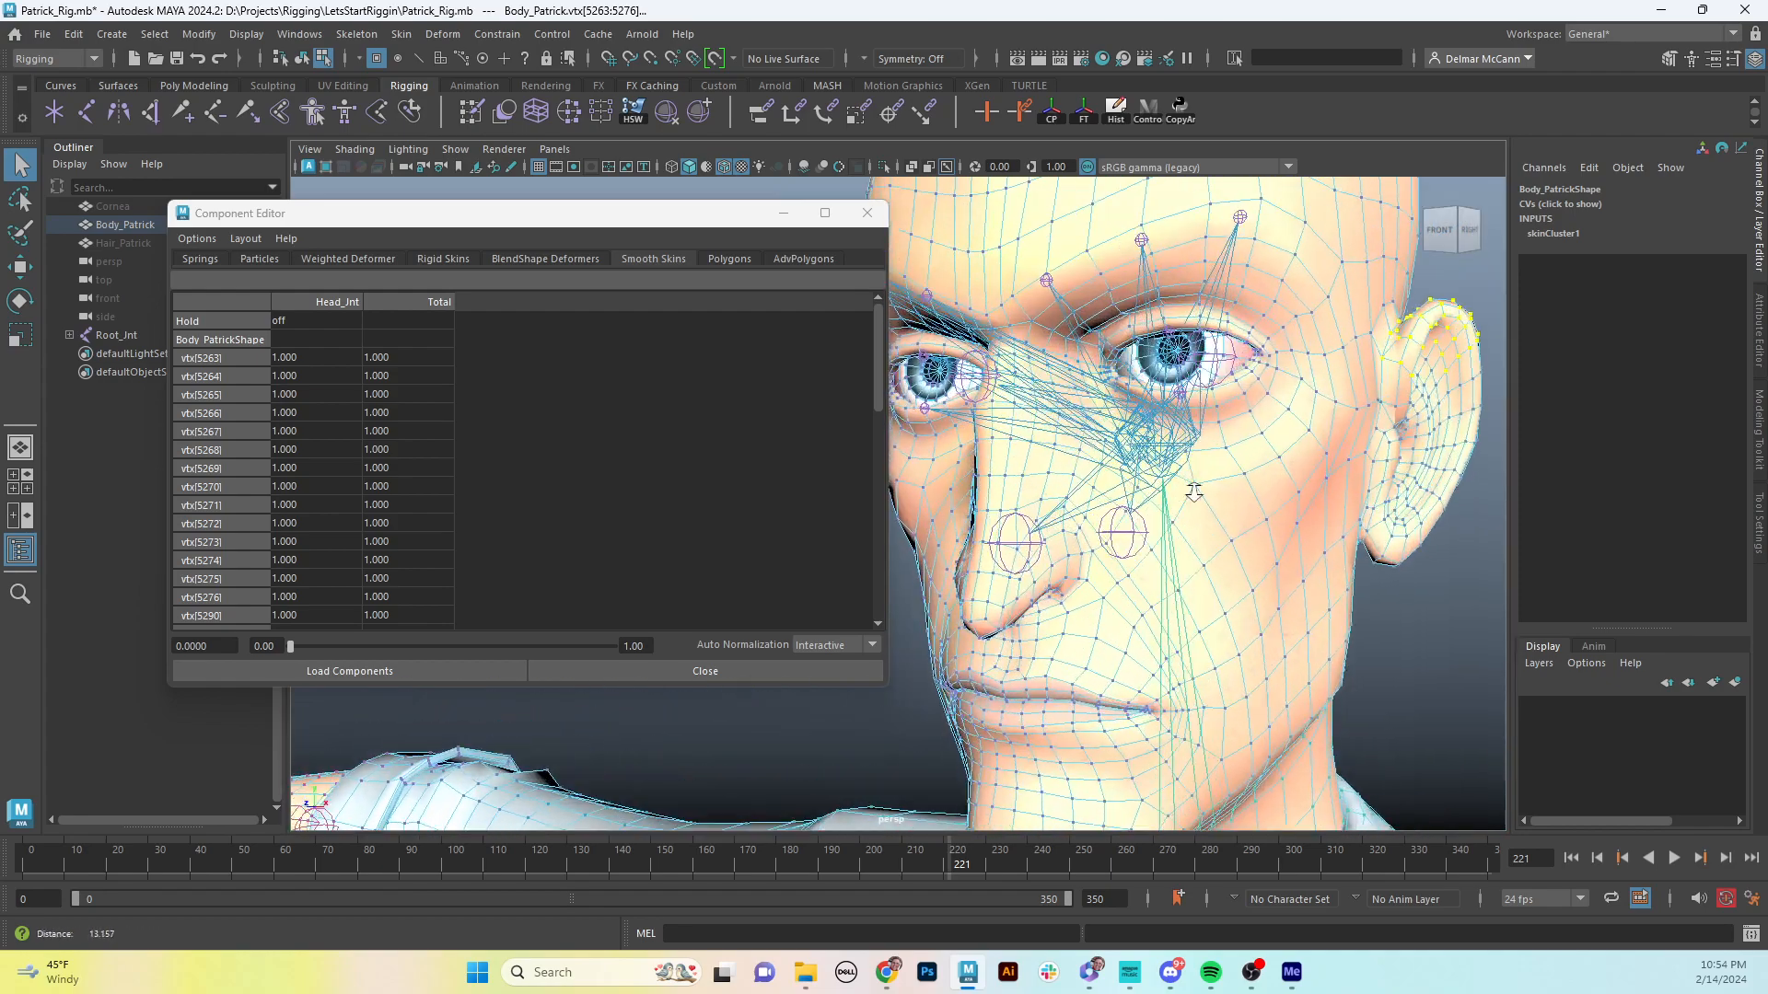
{"action": "scroll", "coordinate": [1194, 492], "scroll_direction": "up", "scroll_amount": 2}
{"action": "double_click", "coordinate": [1318, 308]}
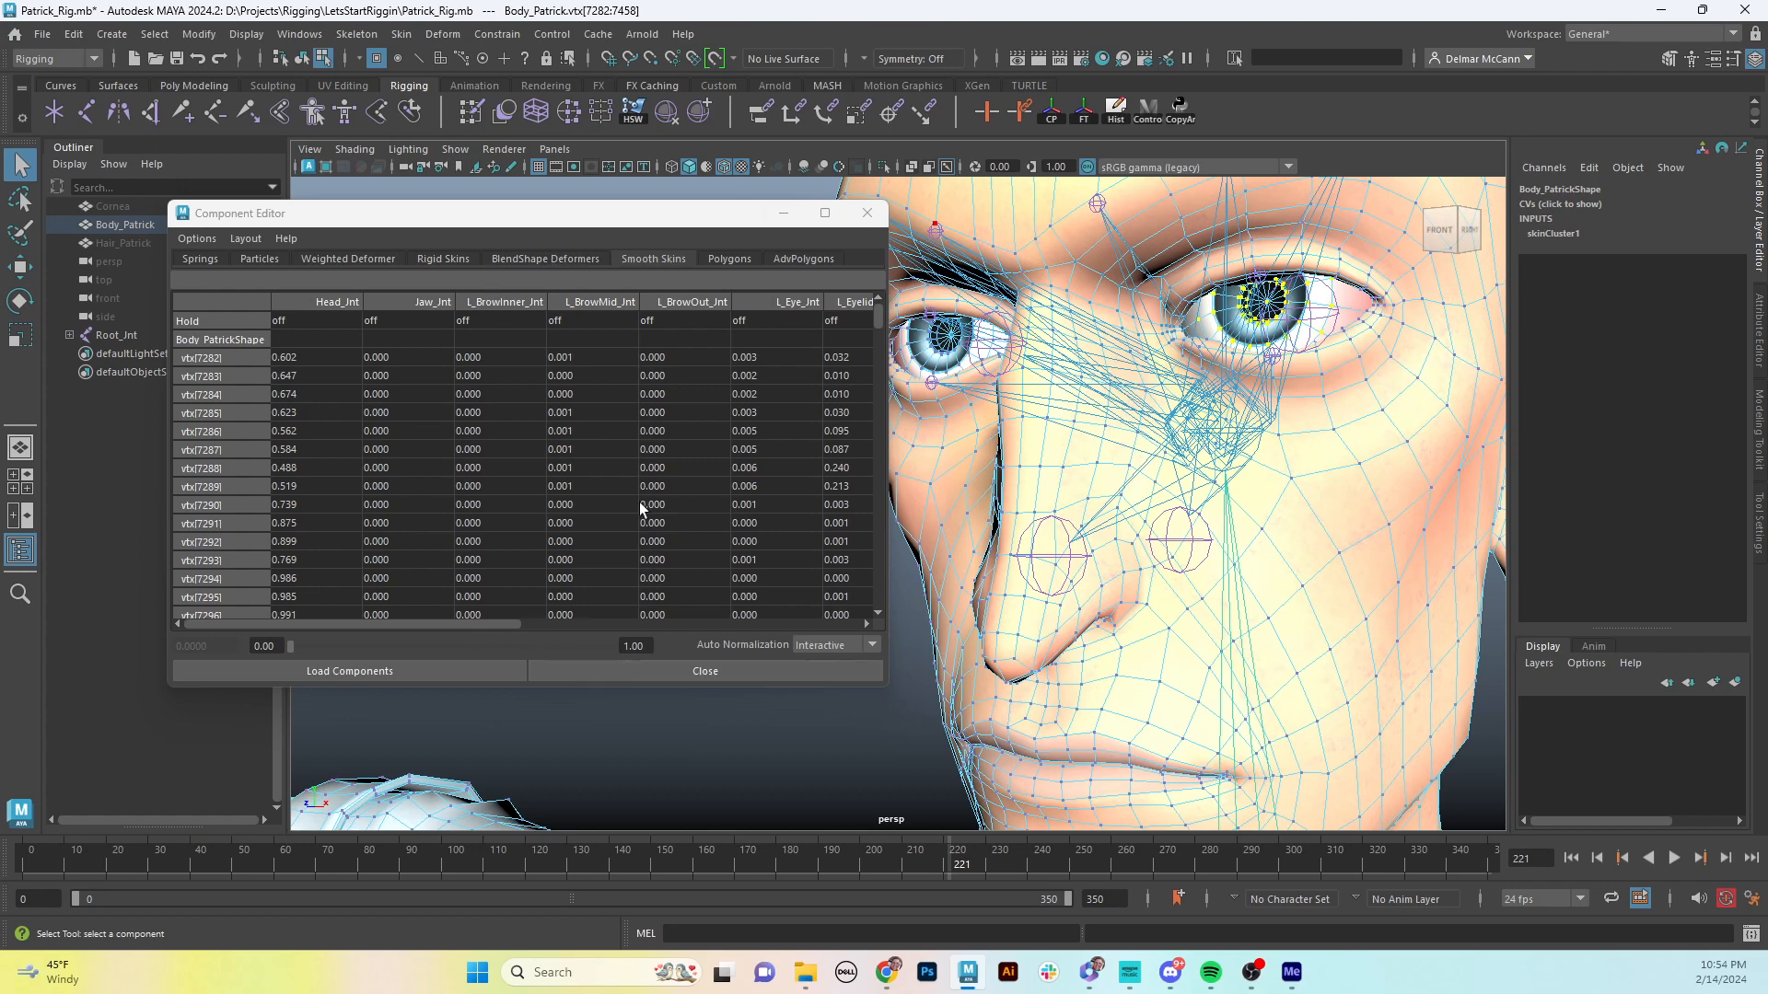
{"action": "left_click", "coordinate": [777, 302]}
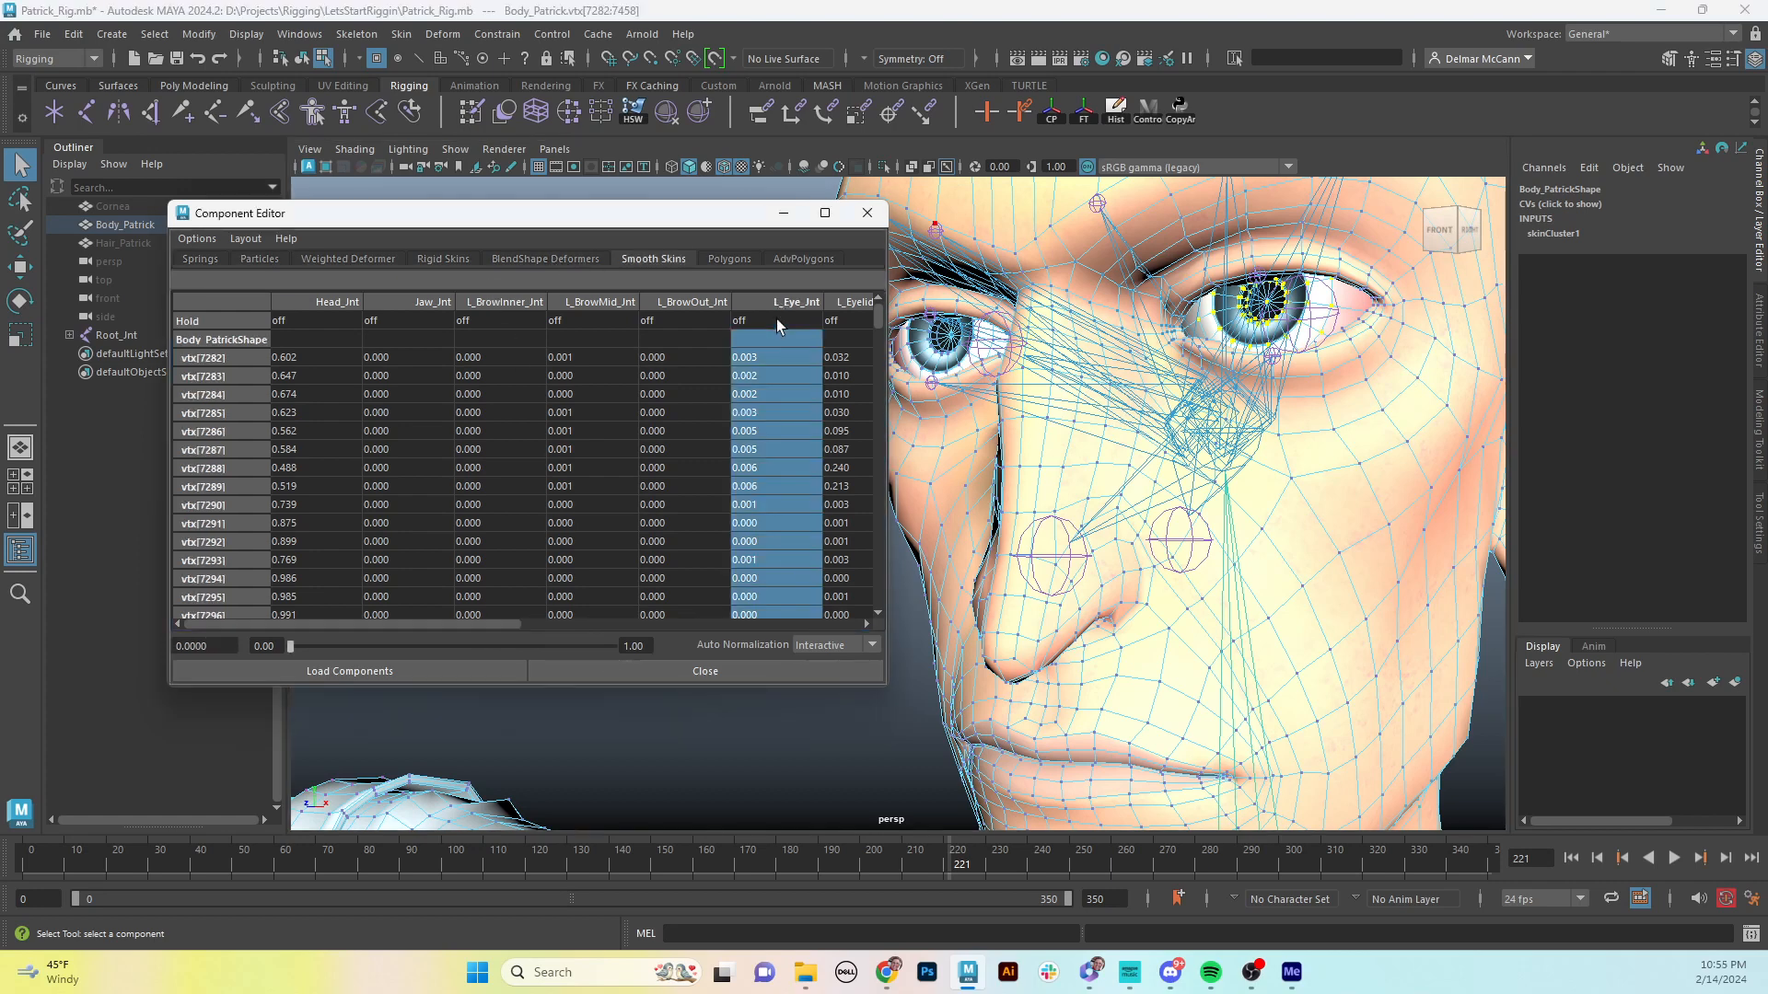
{"action": "type", "text": "1"}
{"action": "key", "text": "Return"}
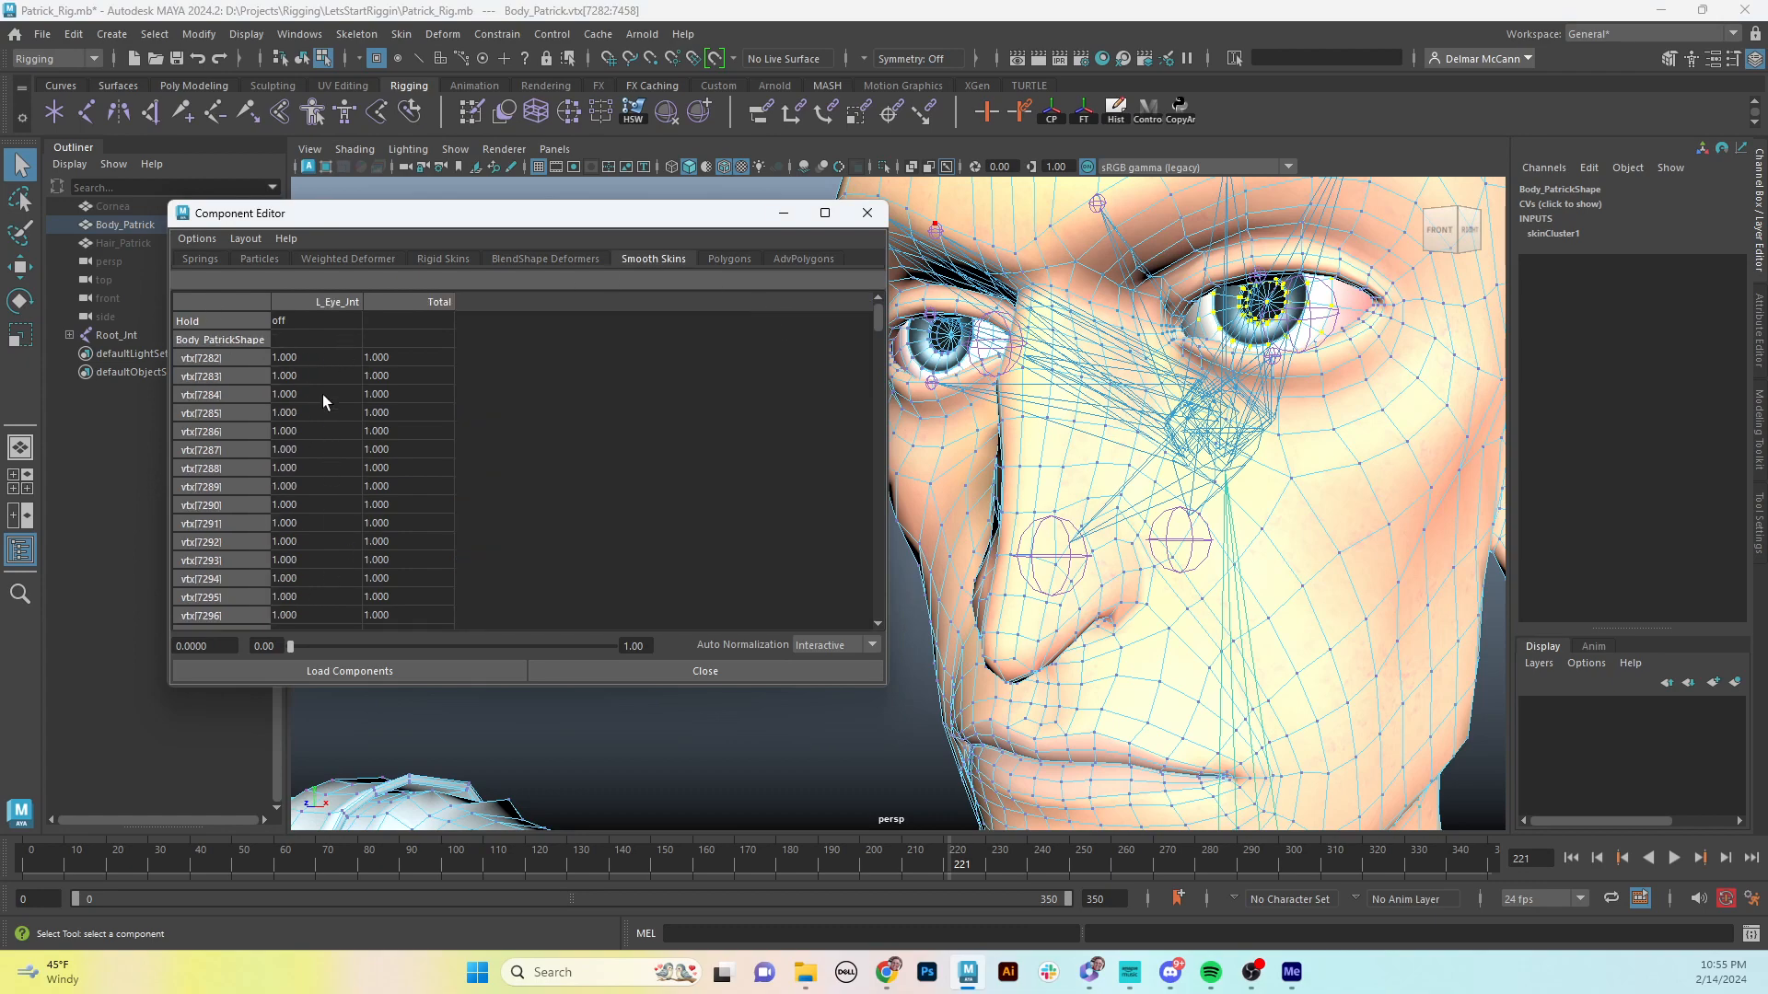
- Leave vertex selection, reselect the body mesh in object mode and return to vertex selection mode
{"action": "scroll", "coordinate": [1206, 497], "scroll_direction": "down", "scroll_amount": 10}
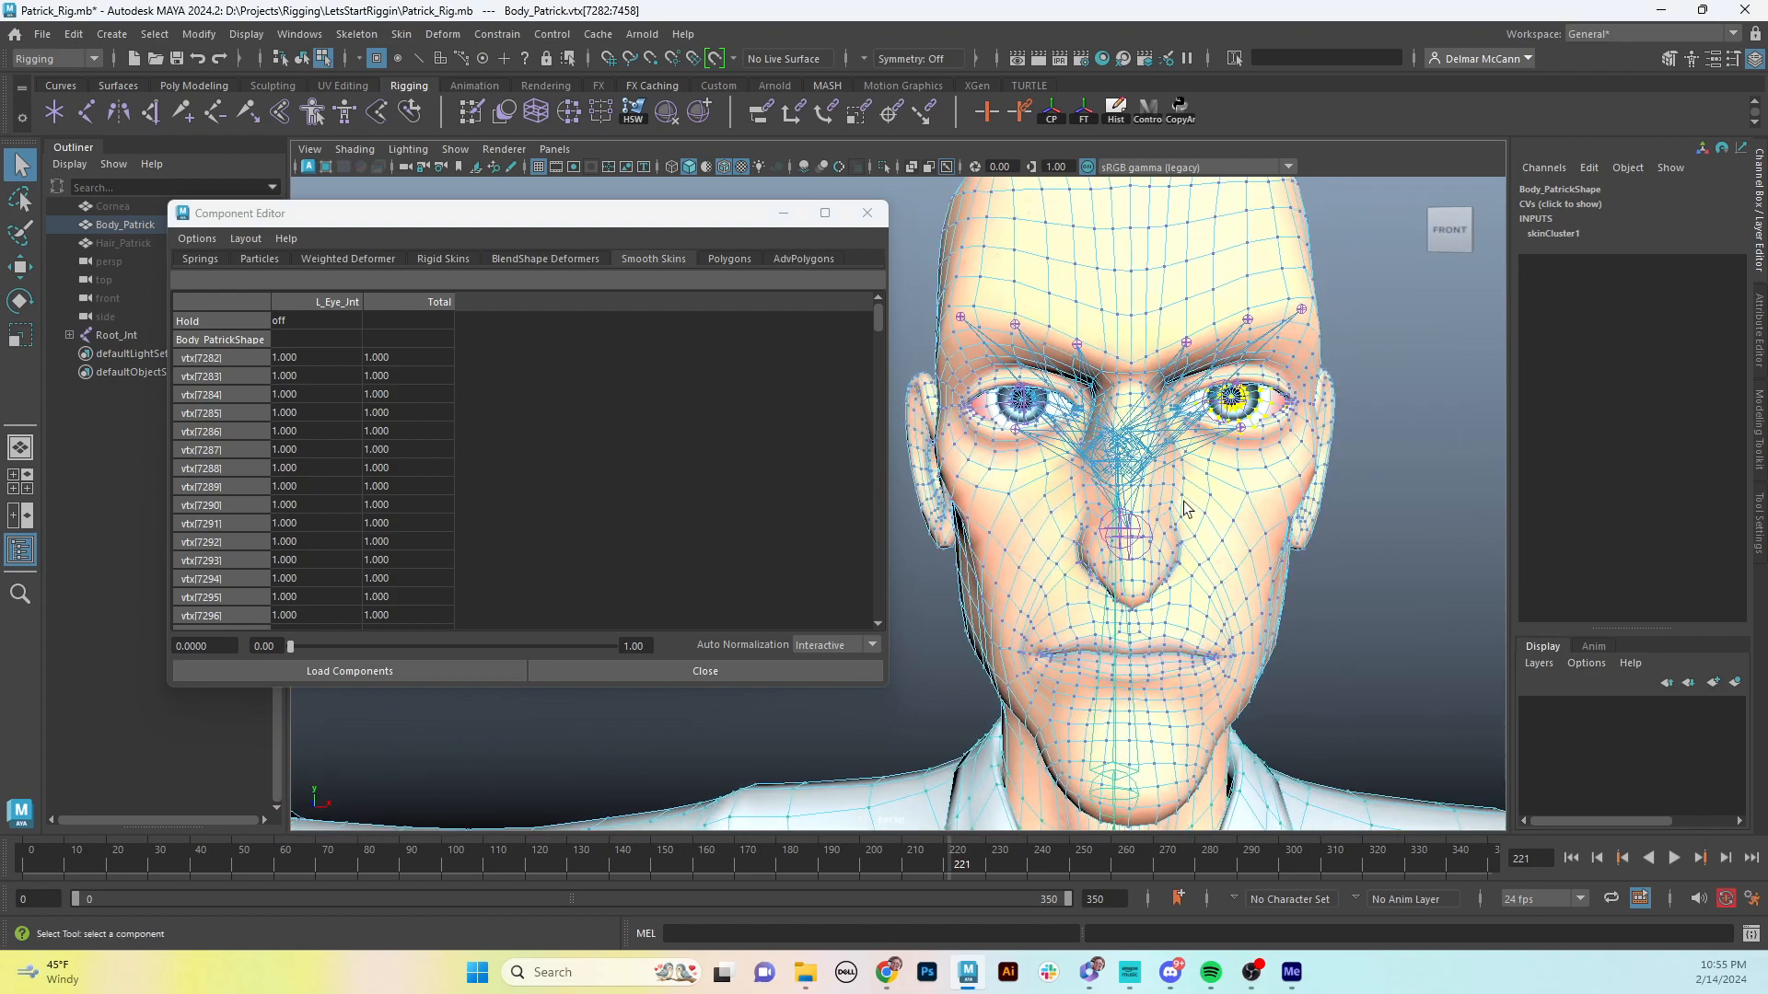
{"action": "key", "text": "F8"}
{"action": "left_click", "coordinate": [1388, 560]}
{"action": "left_click_drag", "start_coordinate": [1388, 560], "coordinate": [1124, 470], "text": "alt"}
{"action": "left_click", "coordinate": [1037, 543]}
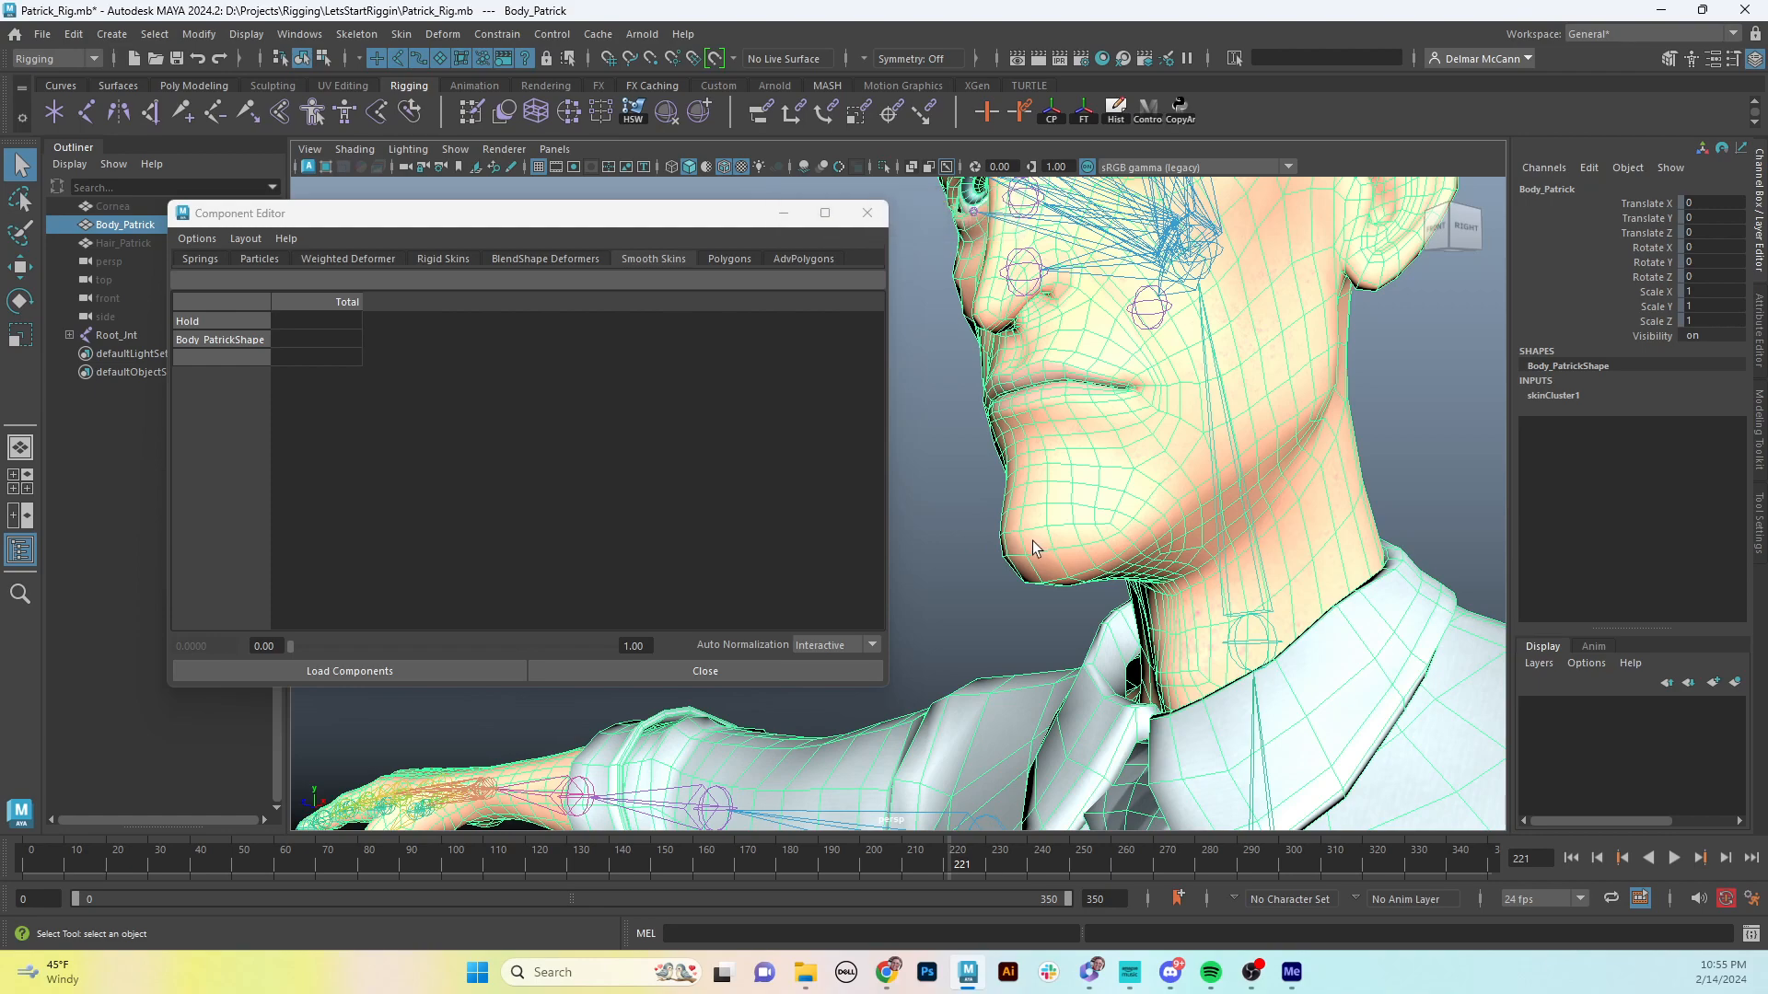
{"action": "key", "text": "F8"}
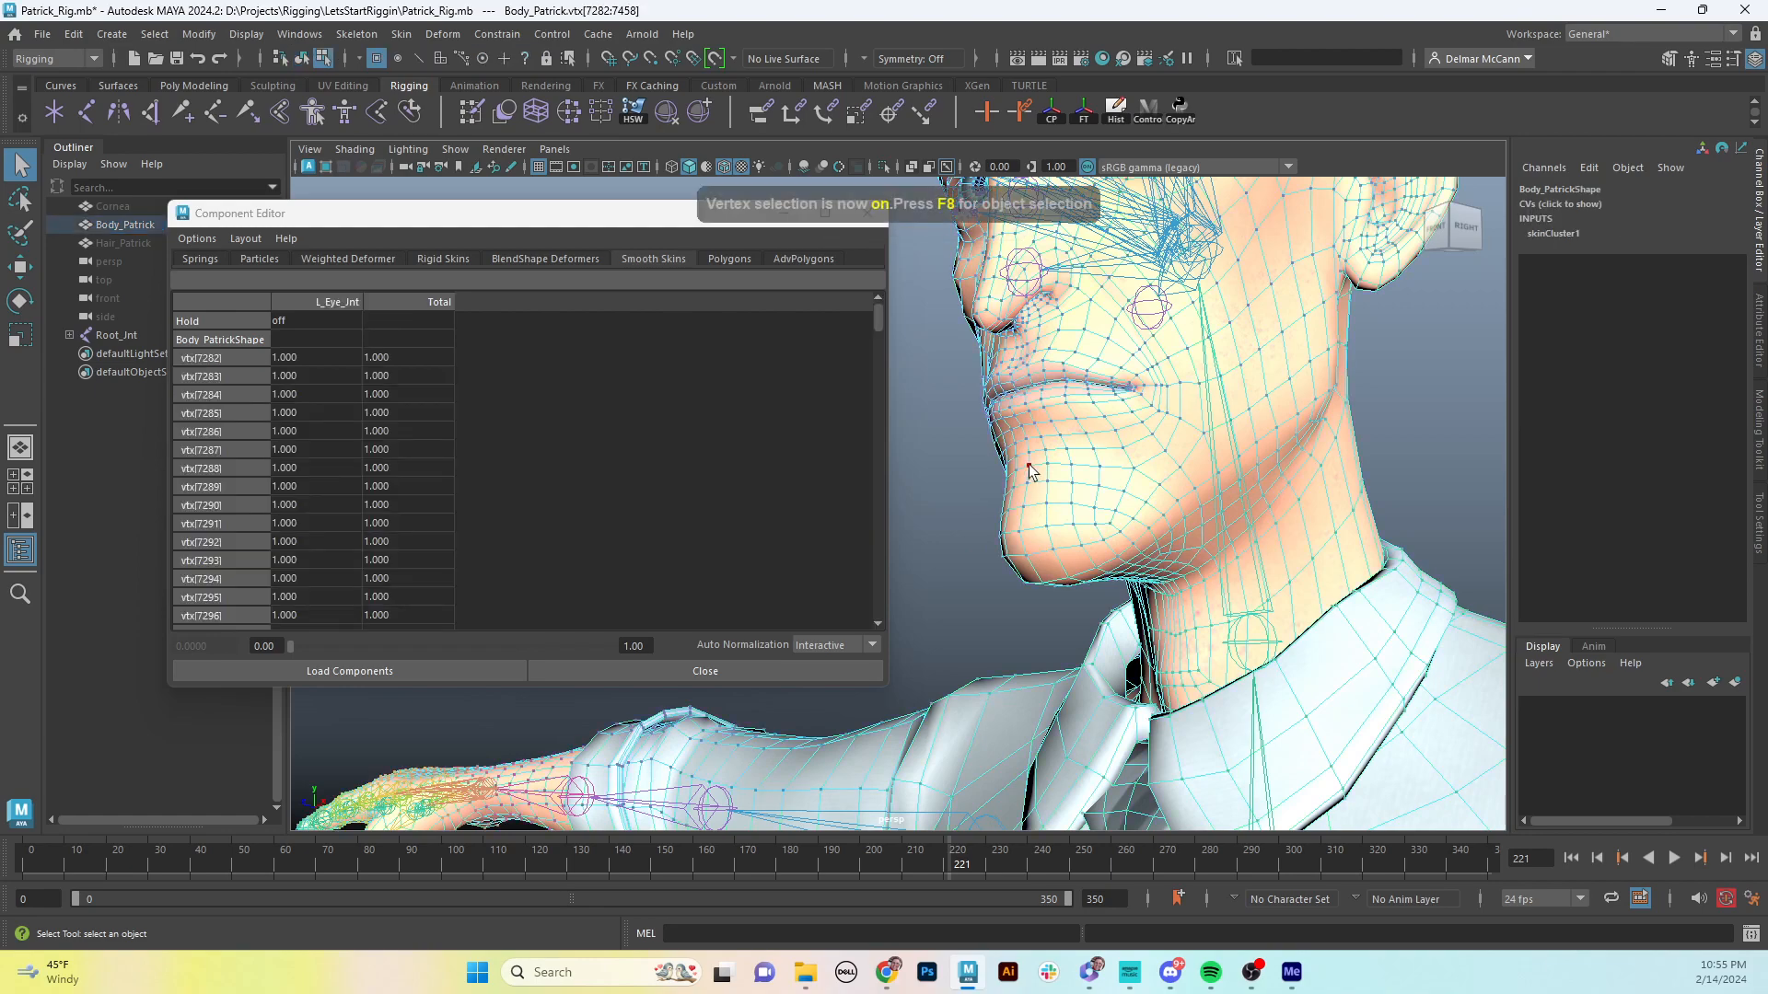
- Select a vertex at the front of the chin, grow the selection over the whole chin and set its Jaw_Jnt weight to 1
{"action": "left_click", "coordinate": [1029, 471]}
{"action": "left_click_drag", "start_coordinate": [1040, 497], "coordinate": [1084, 517], "text": "alt"}
{"action": "key", "text": "greater"}
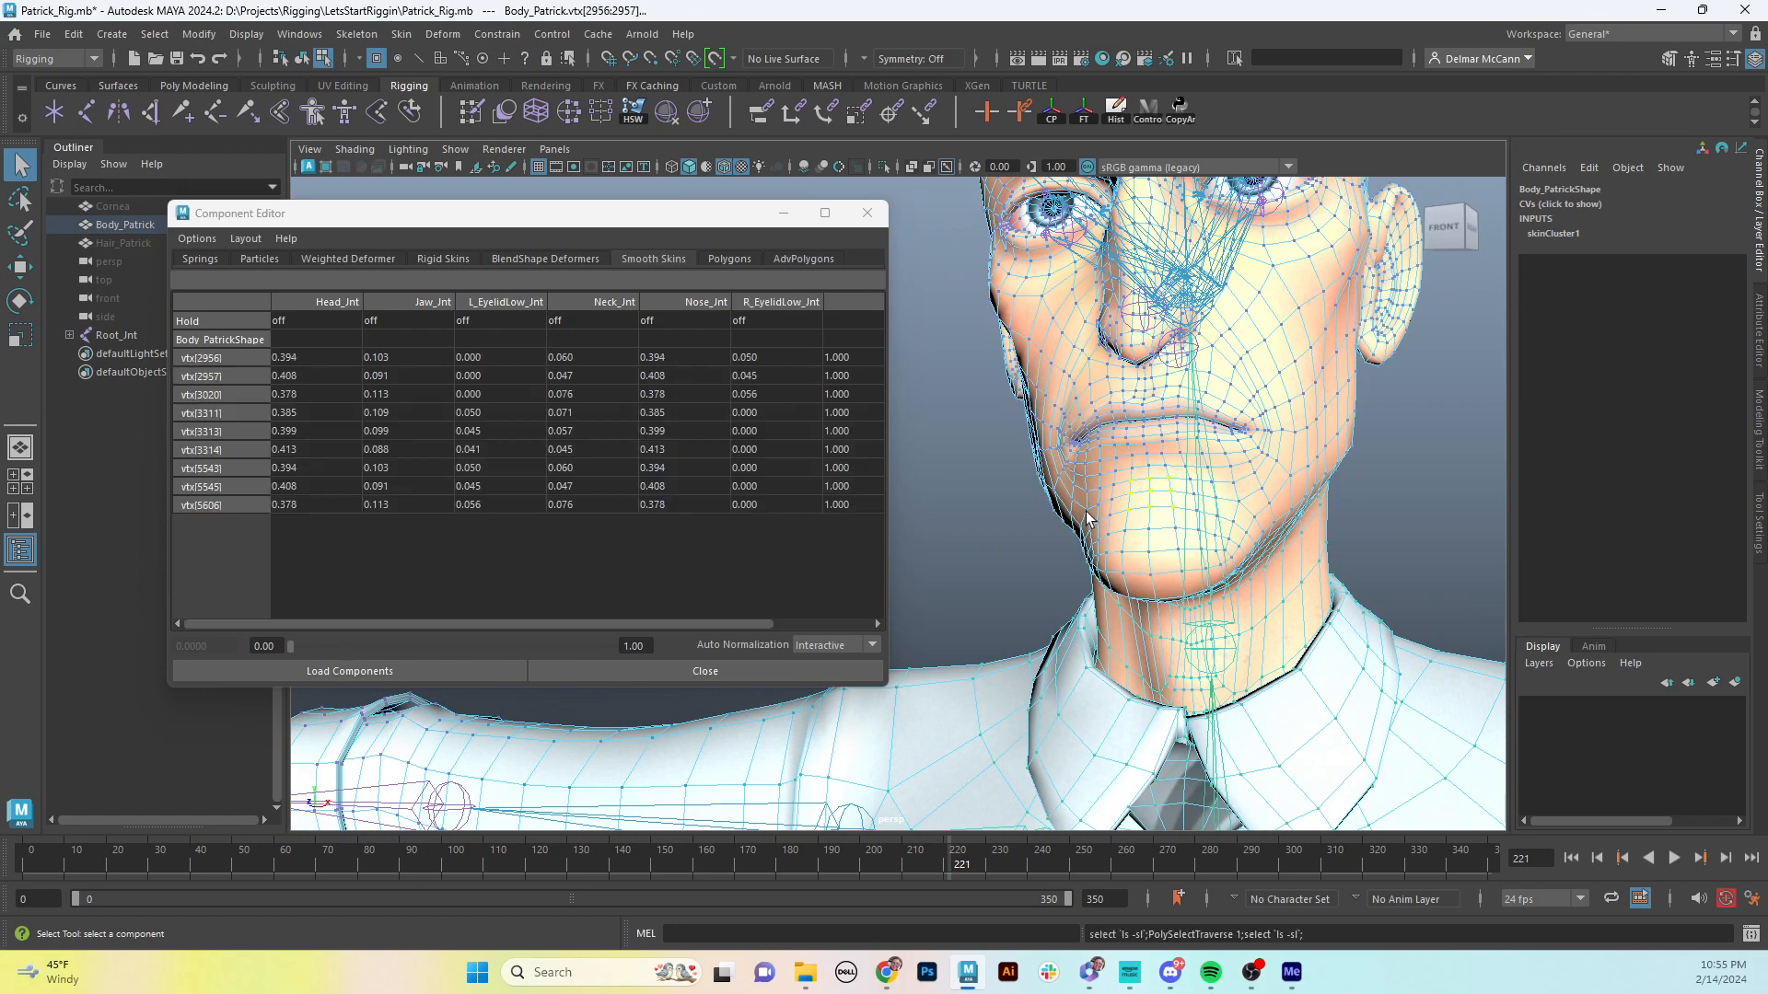
{"action": "key", "text": "greater"}
{"action": "key", "text": "greater"}
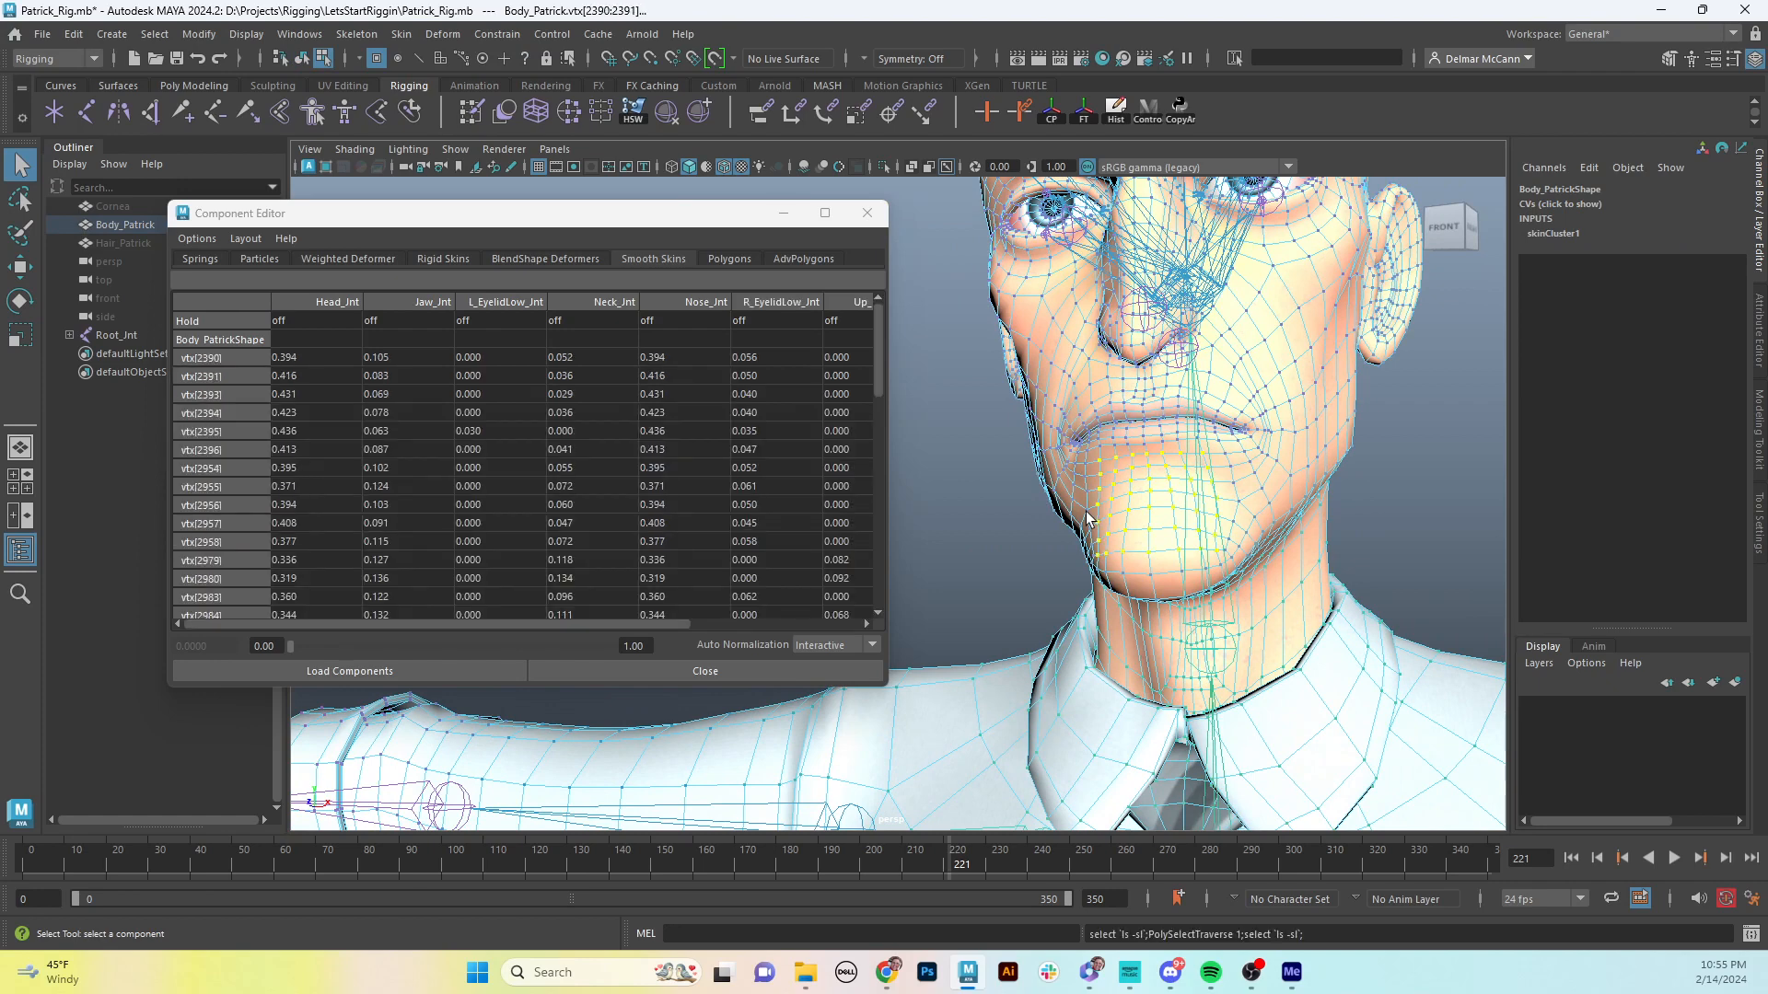
{"action": "key", "text": "greater"}
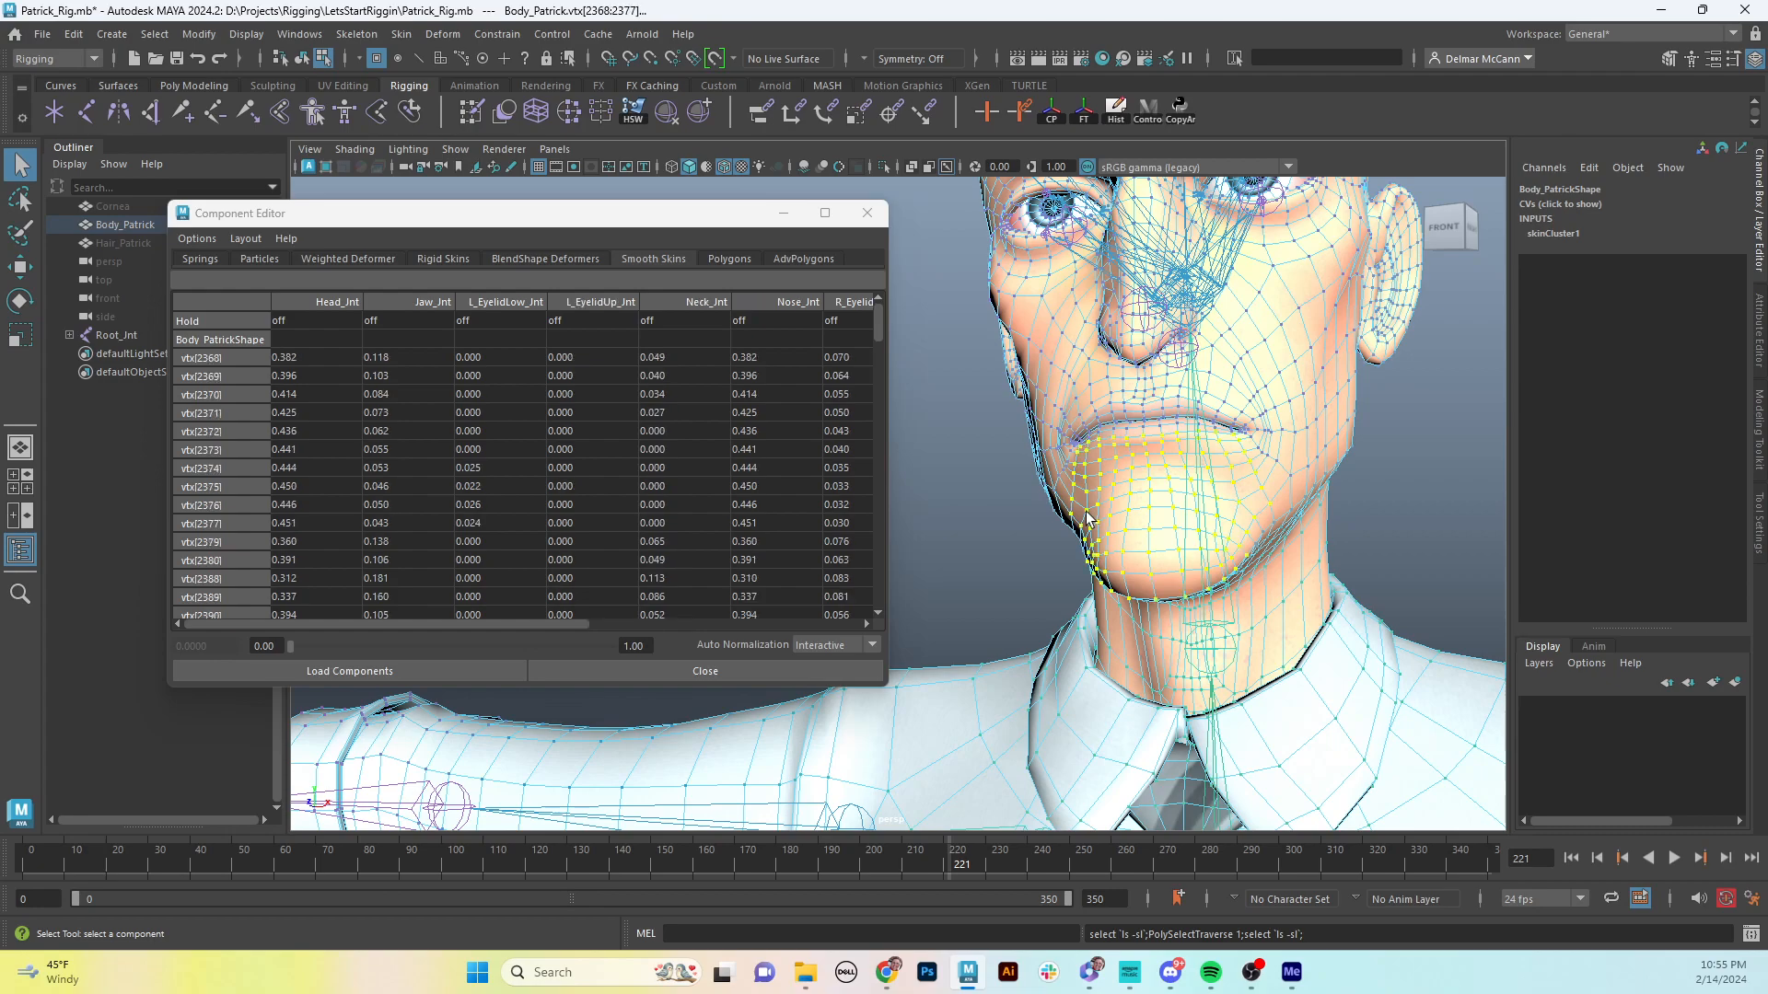
{"action": "left_click_drag", "start_coordinate": [1258, 467], "coordinate": [1151, 455], "text": "alt"}
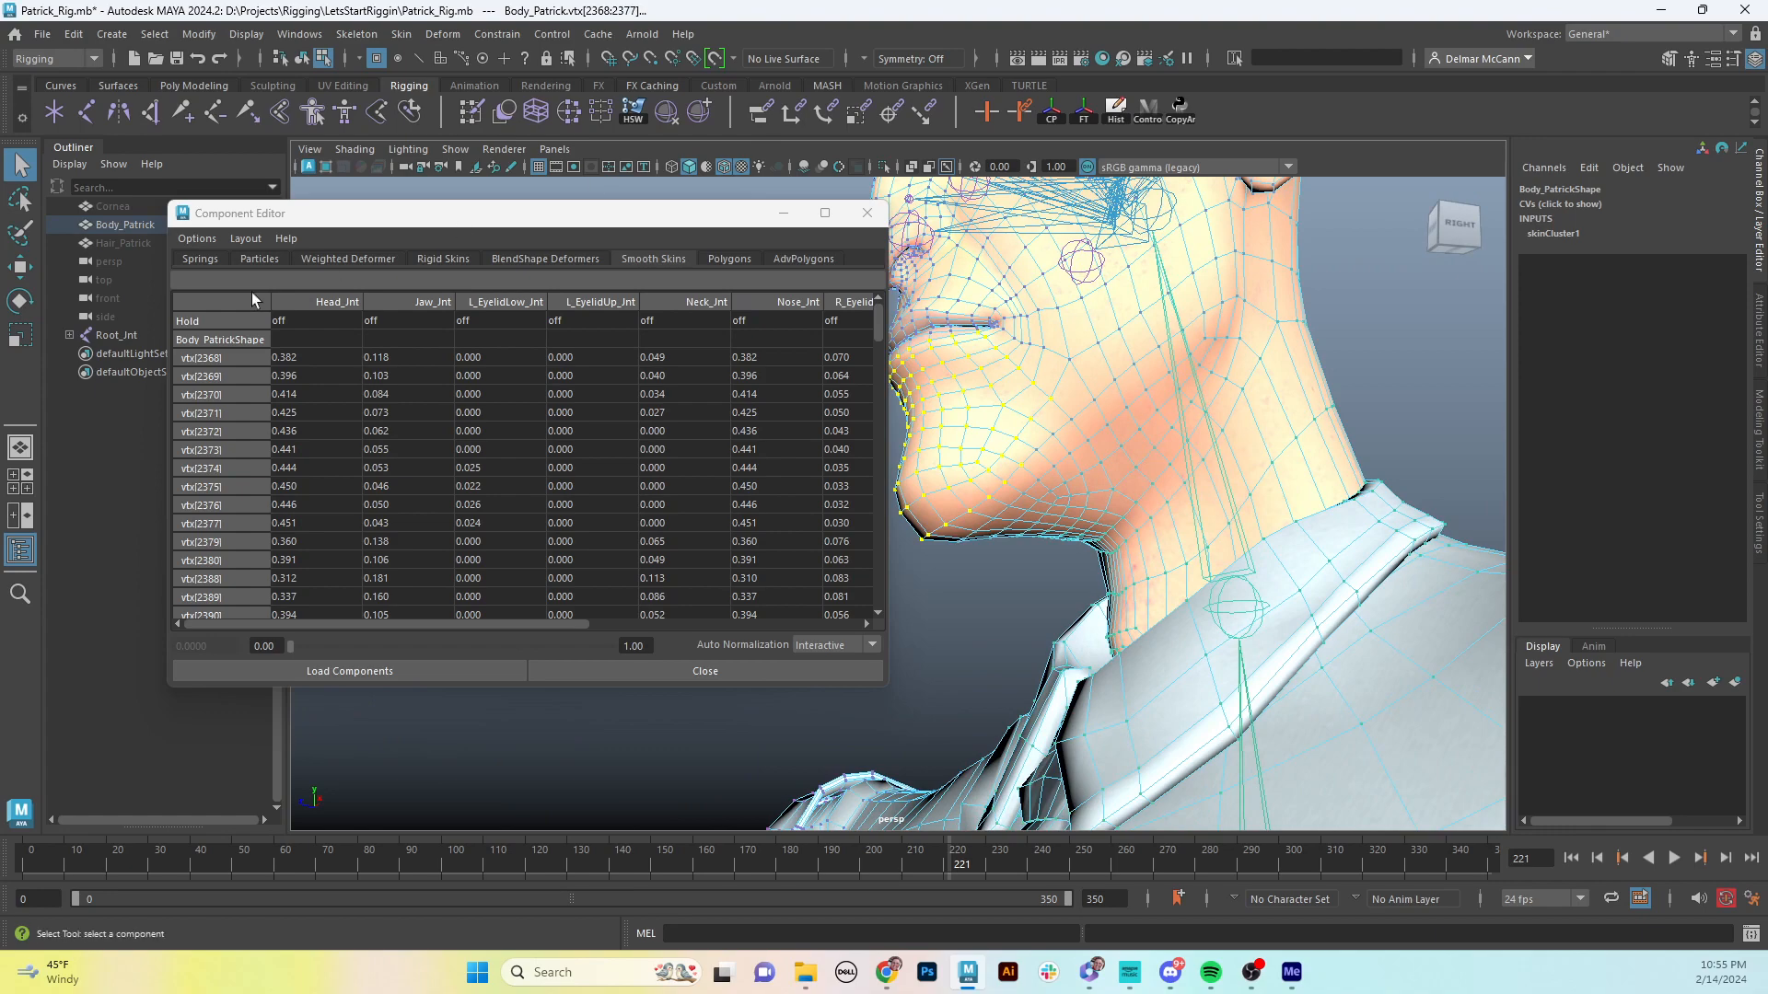
{"action": "left_click", "coordinate": [401, 304]}
{"action": "type", "text": "1"}
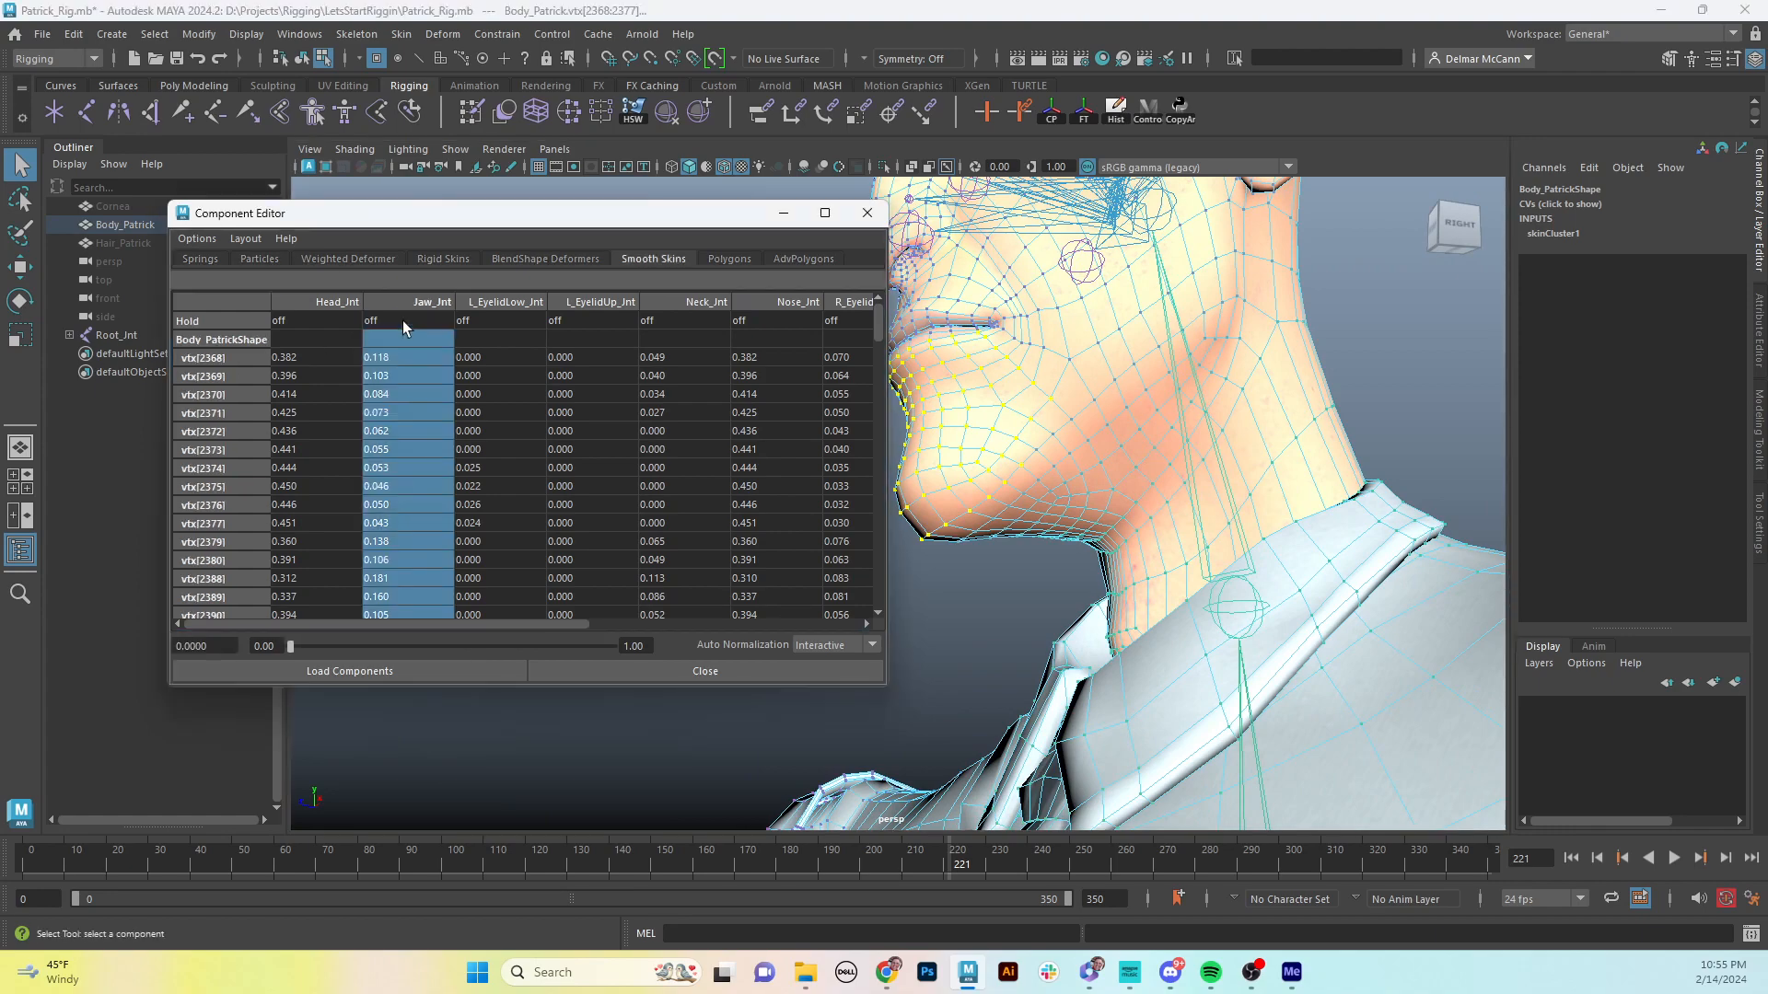
{"action": "key", "text": "Return"}
- Select a vertex on the lower lip, grow the selection across the lip and set its Jaw_Jnt weight to 1
{"action": "left_click_drag", "start_coordinate": [1095, 430], "coordinate": [1228, 532], "text": "alt"}
{"action": "left_click", "coordinate": [1245, 523]}
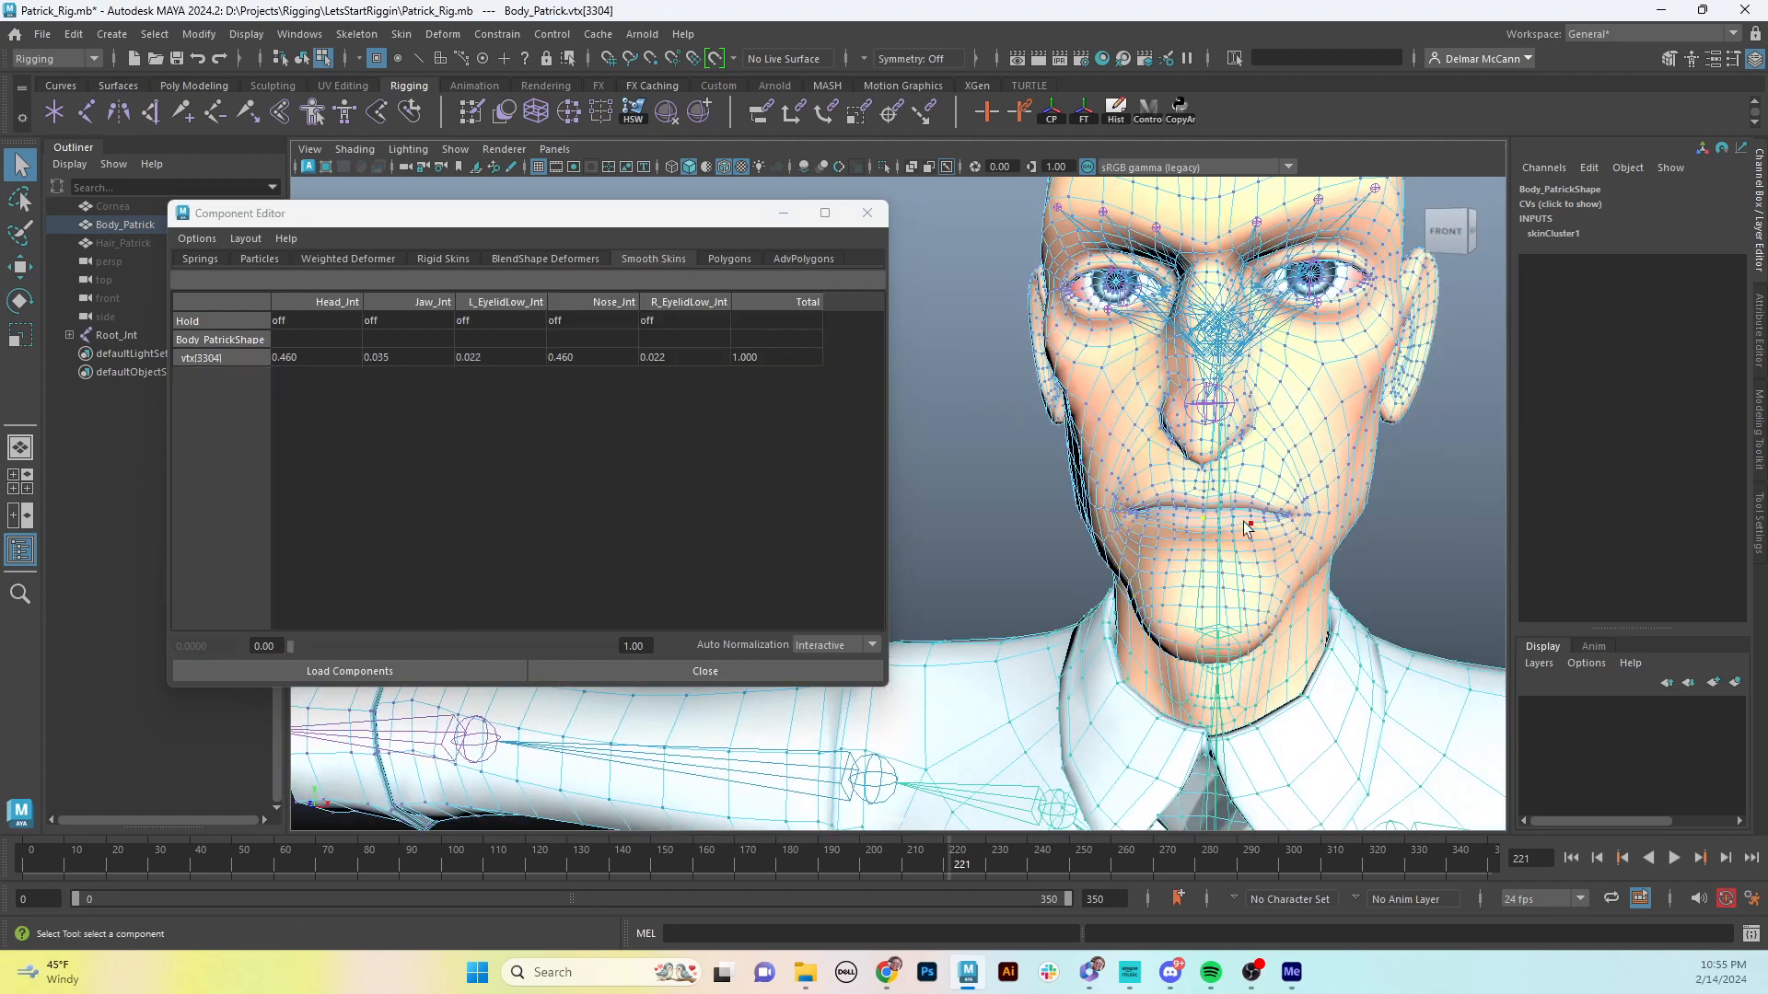
{"action": "key", "text": "shift+period"}
{"action": "key", "text": "shift+period"}
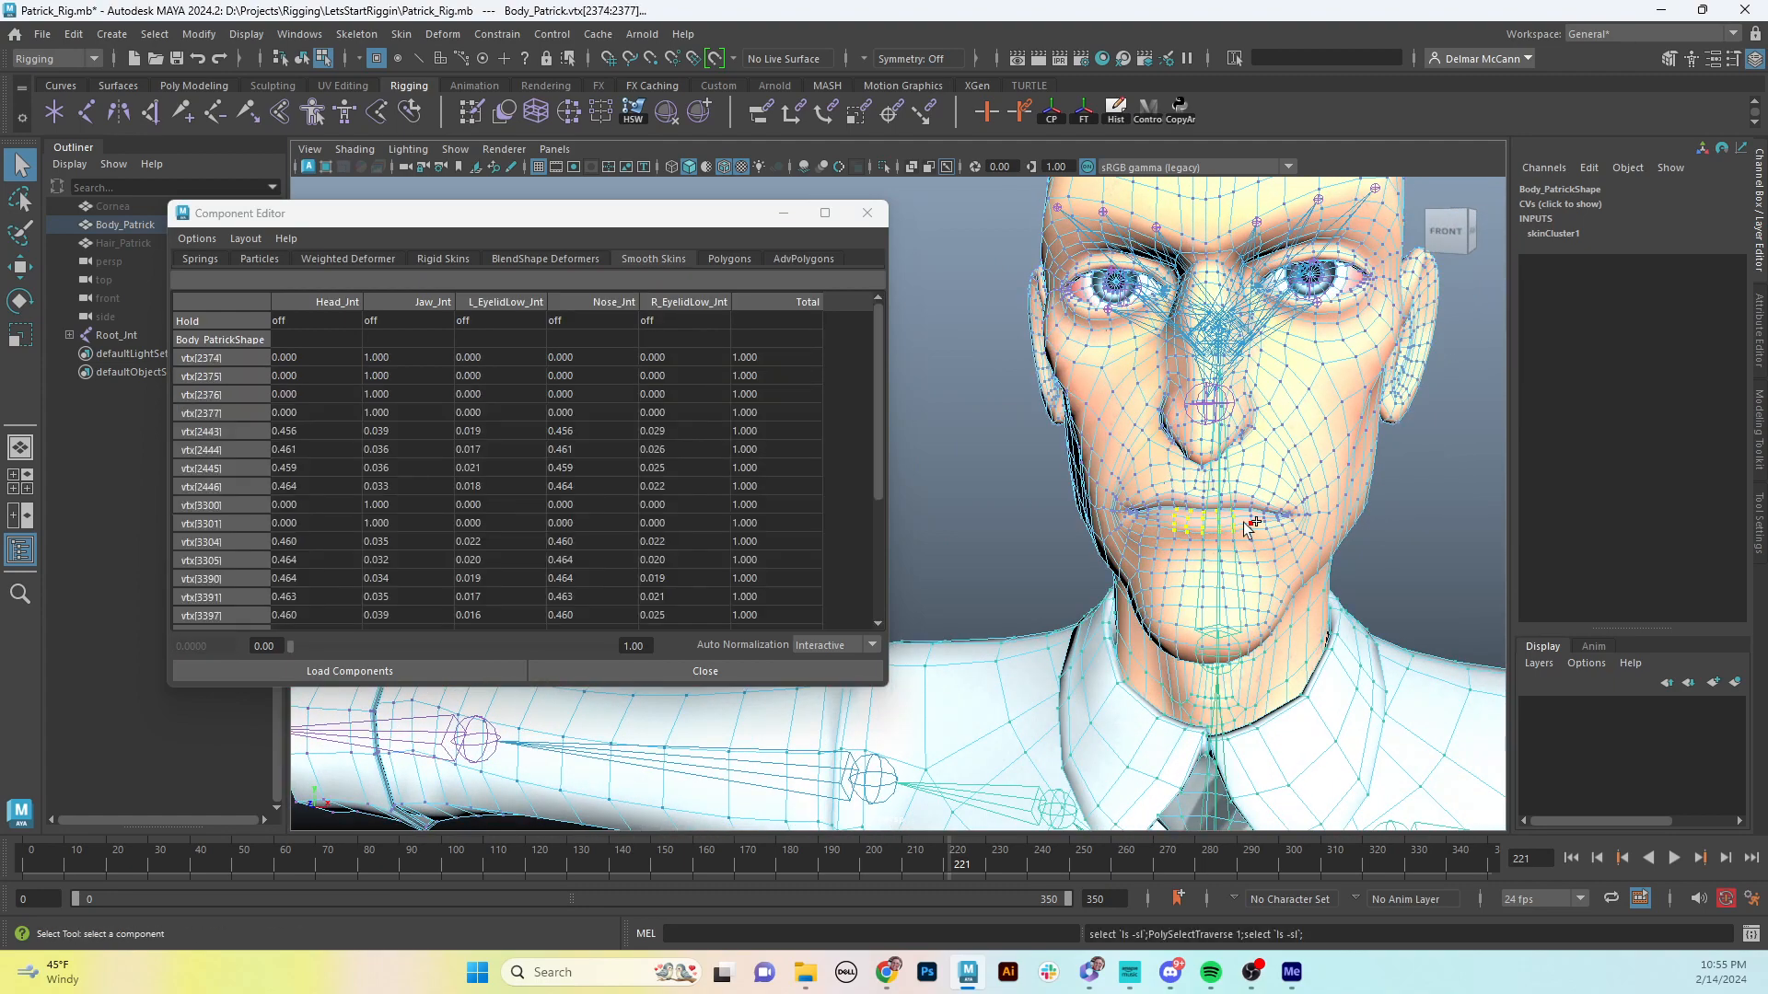
{"action": "key", "text": "shift+period"}
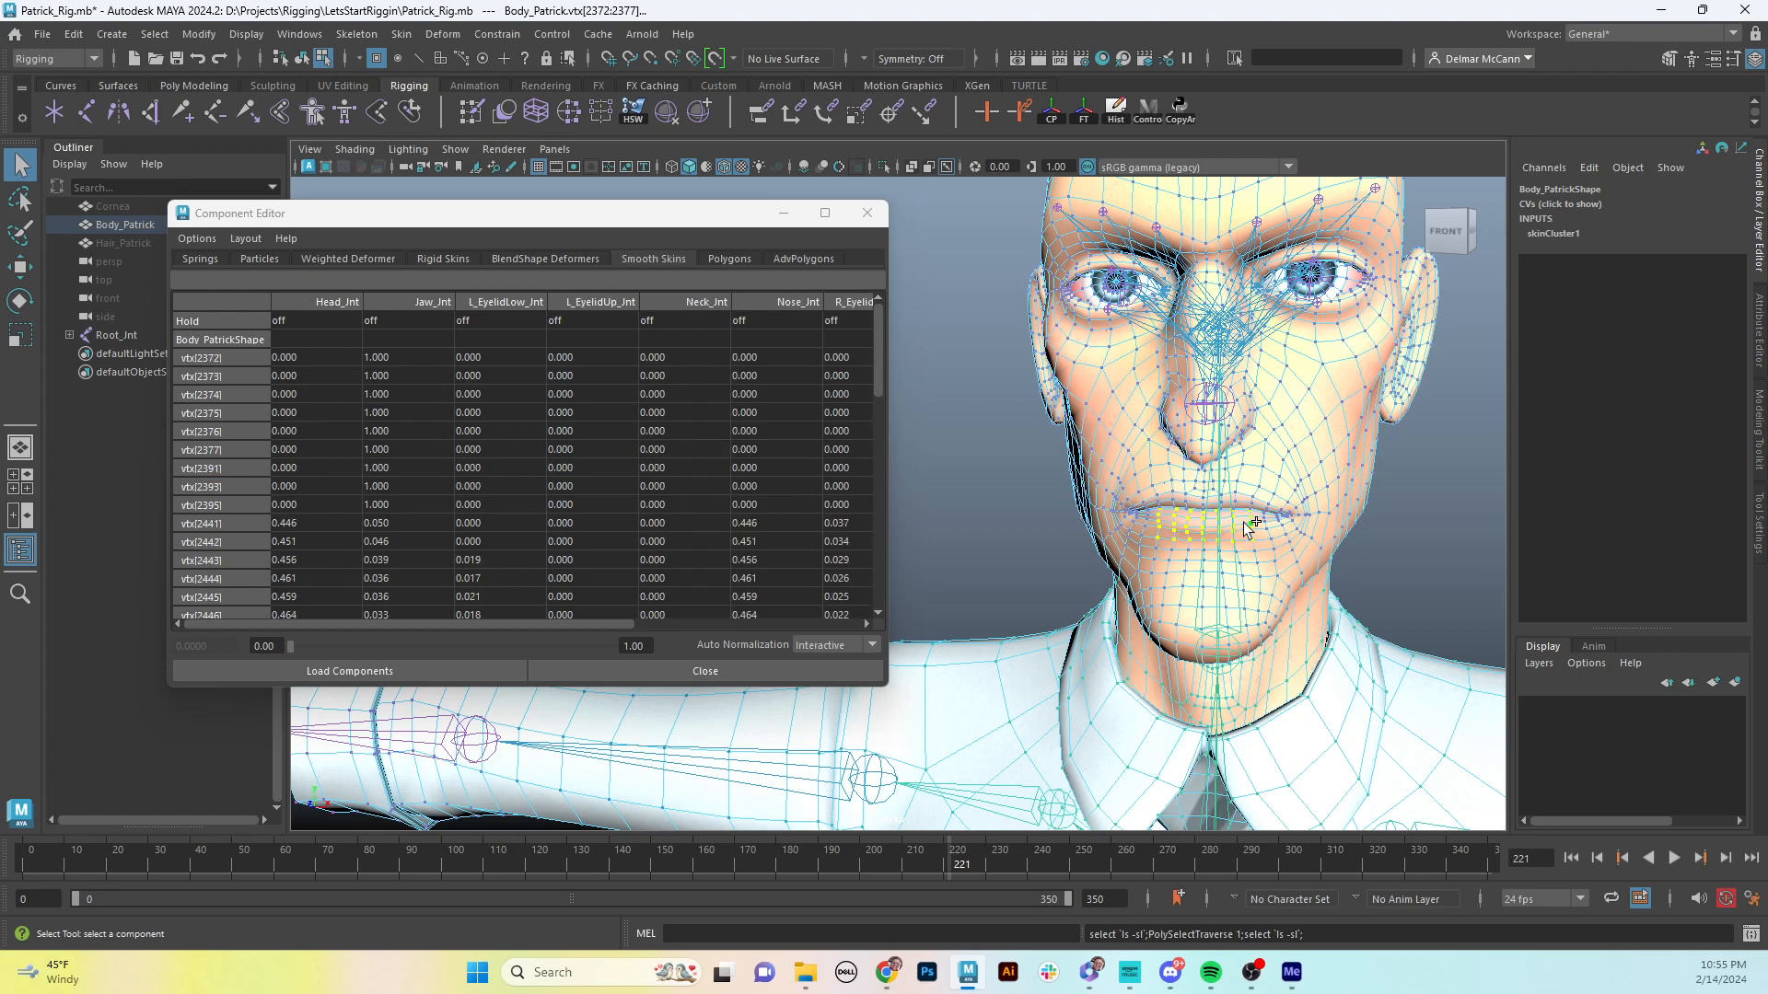
{"action": "key", "text": "shift+period"}
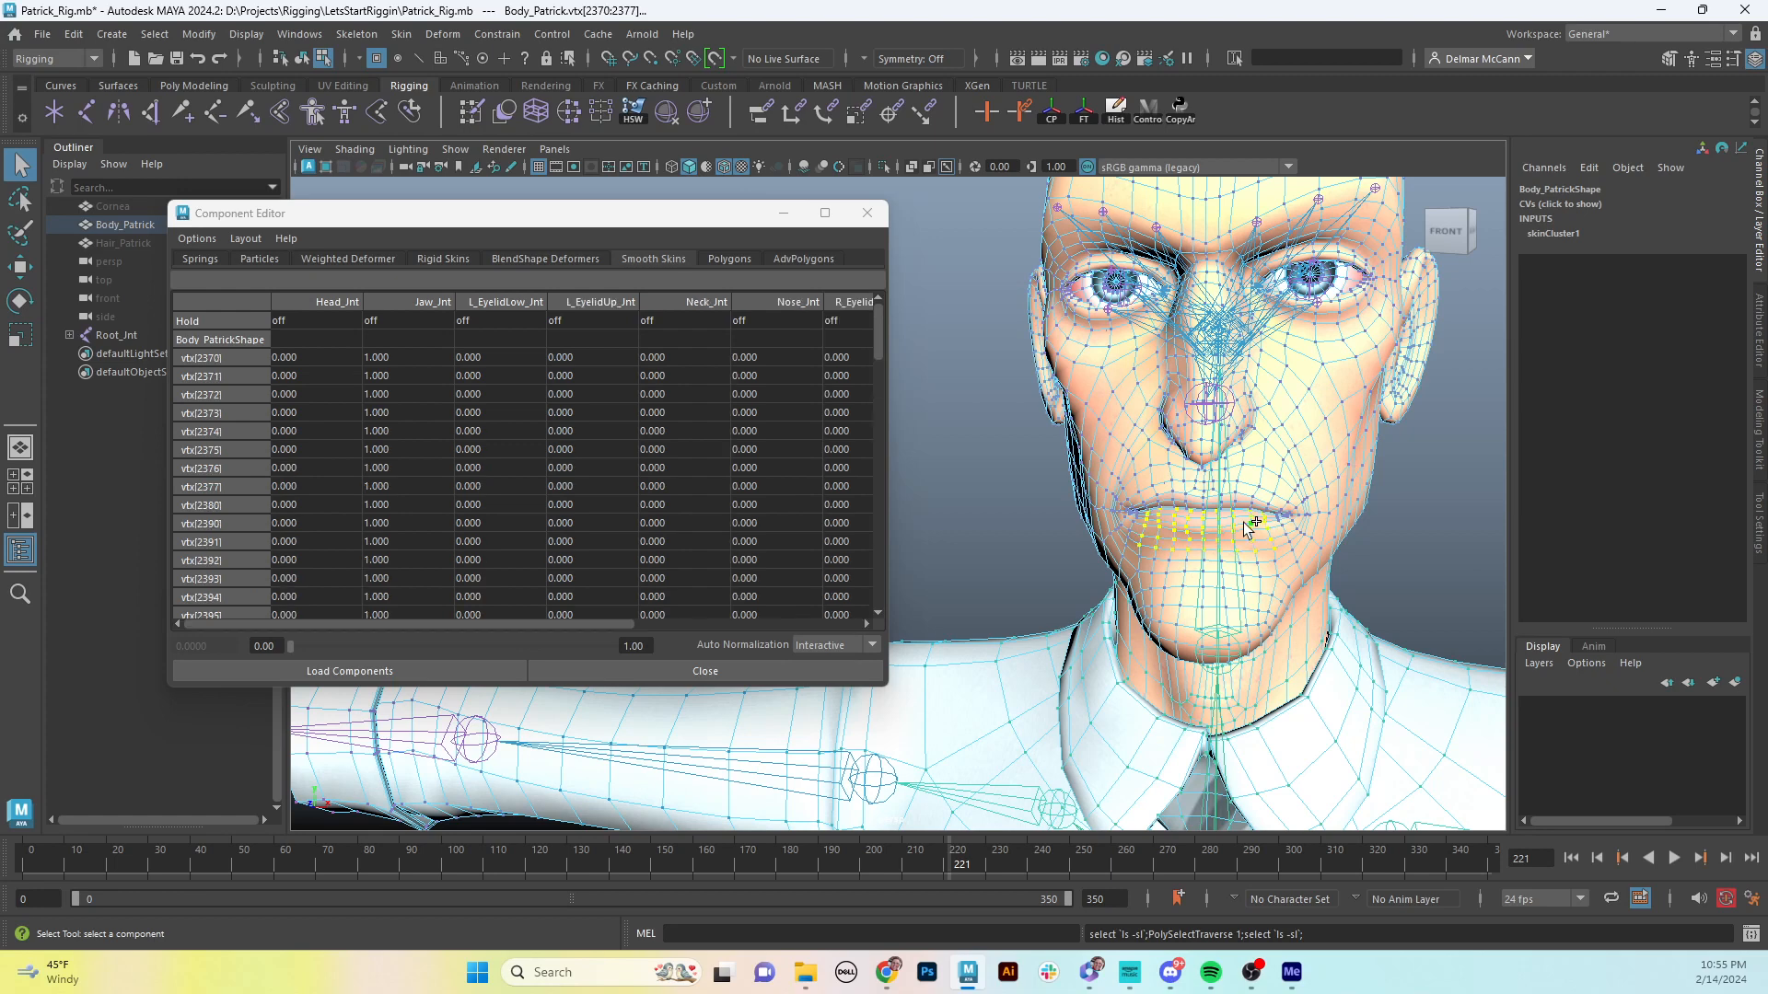
{"action": "left_click", "coordinate": [407, 301]}
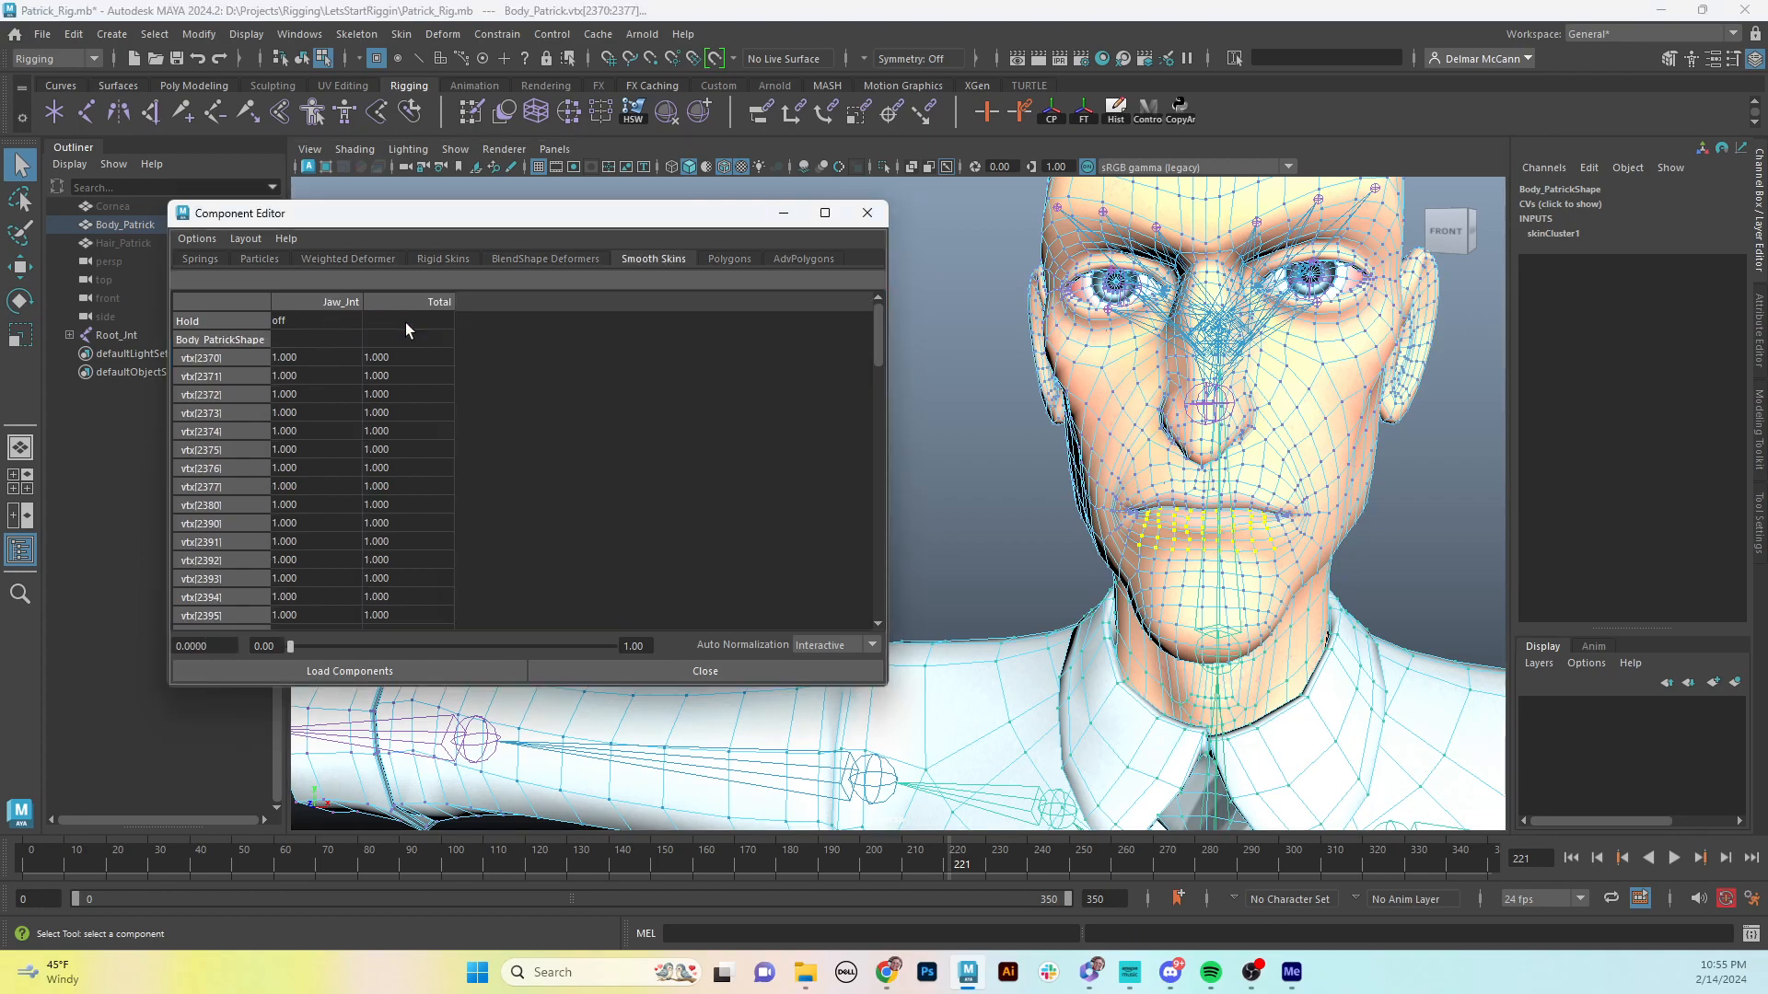
- Select the vertices at the tip of the nose and set their Nose_Jnt weight to 1
{"action": "left_click_drag", "start_coordinate": [1305, 528], "coordinate": [1209, 362], "text": "alt"}
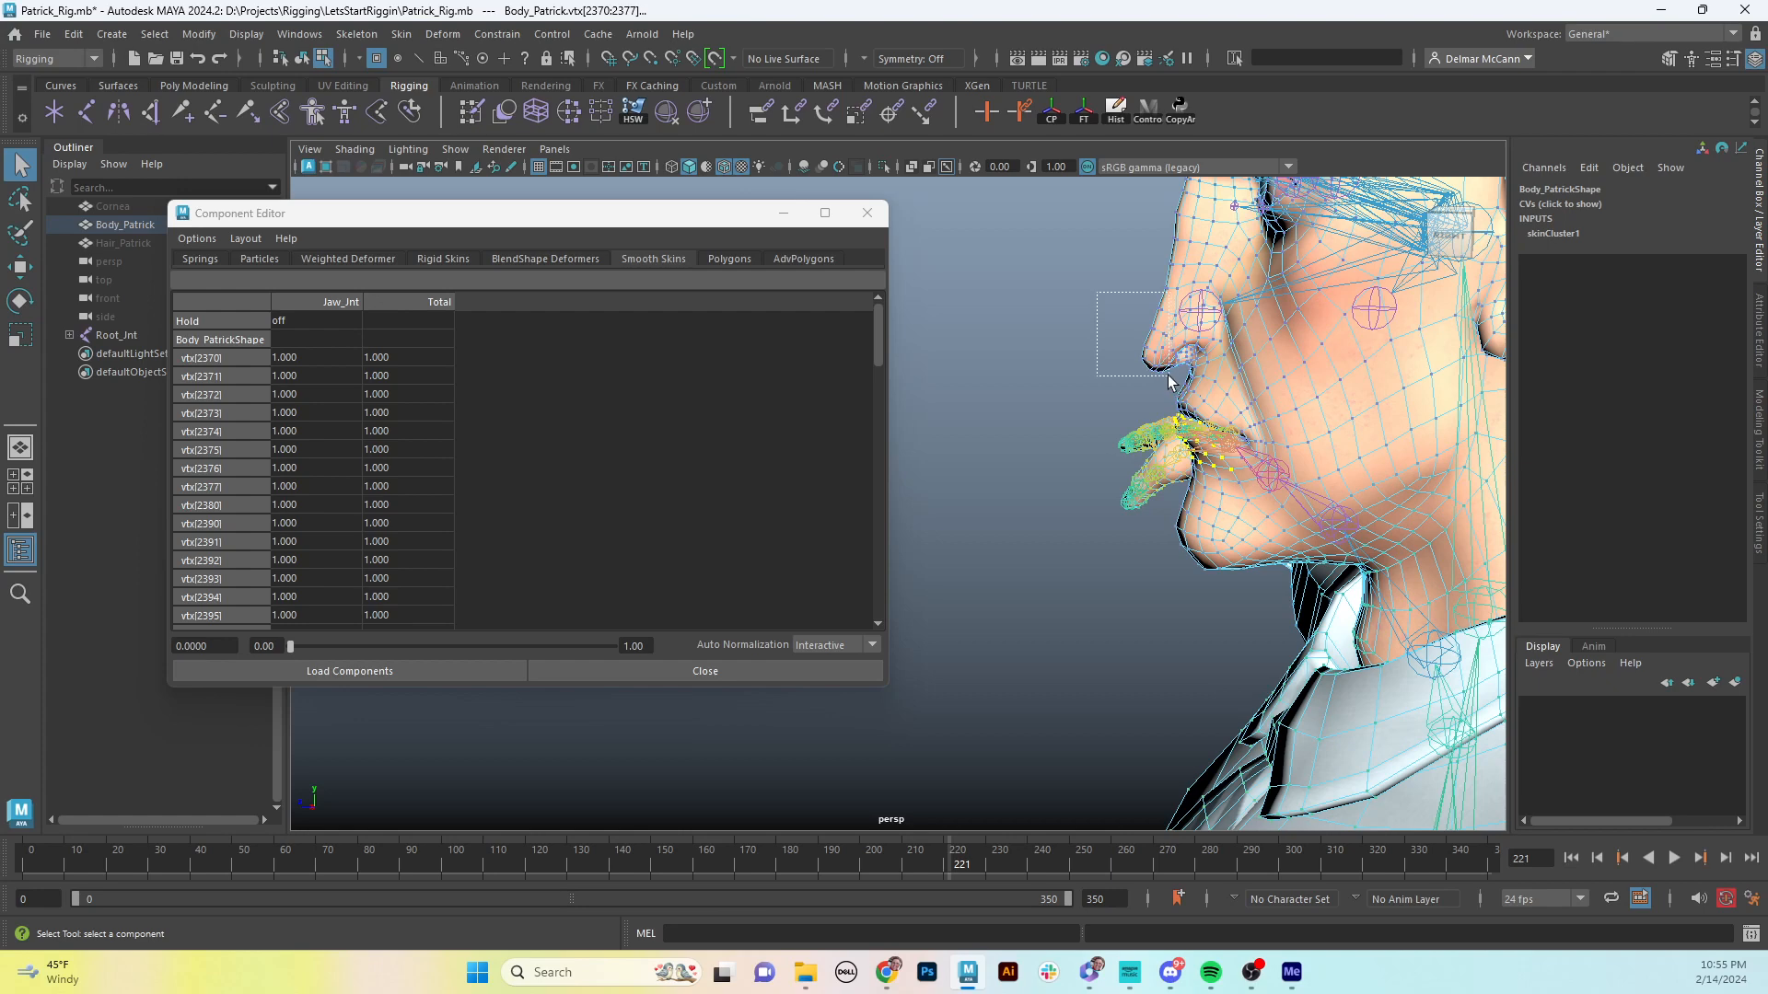
{"action": "left_click_drag", "start_coordinate": [1169, 380], "coordinate": [1171, 371]}
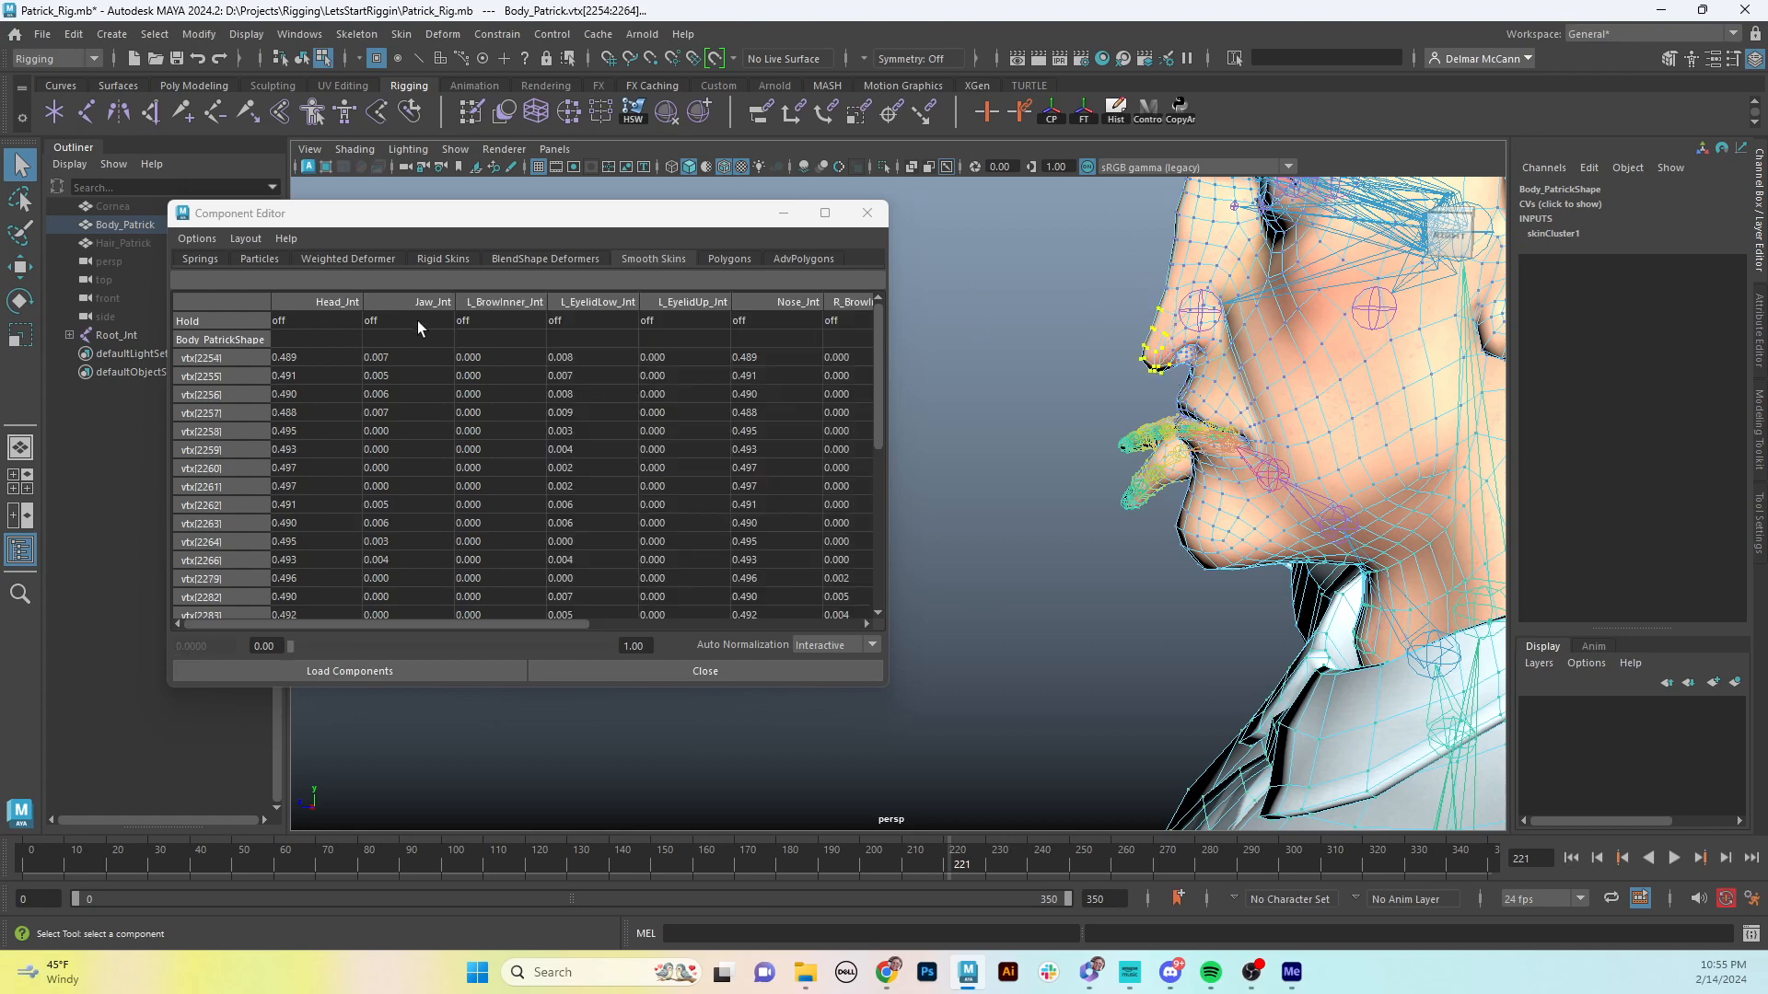
{"action": "left_click", "coordinate": [792, 301]}
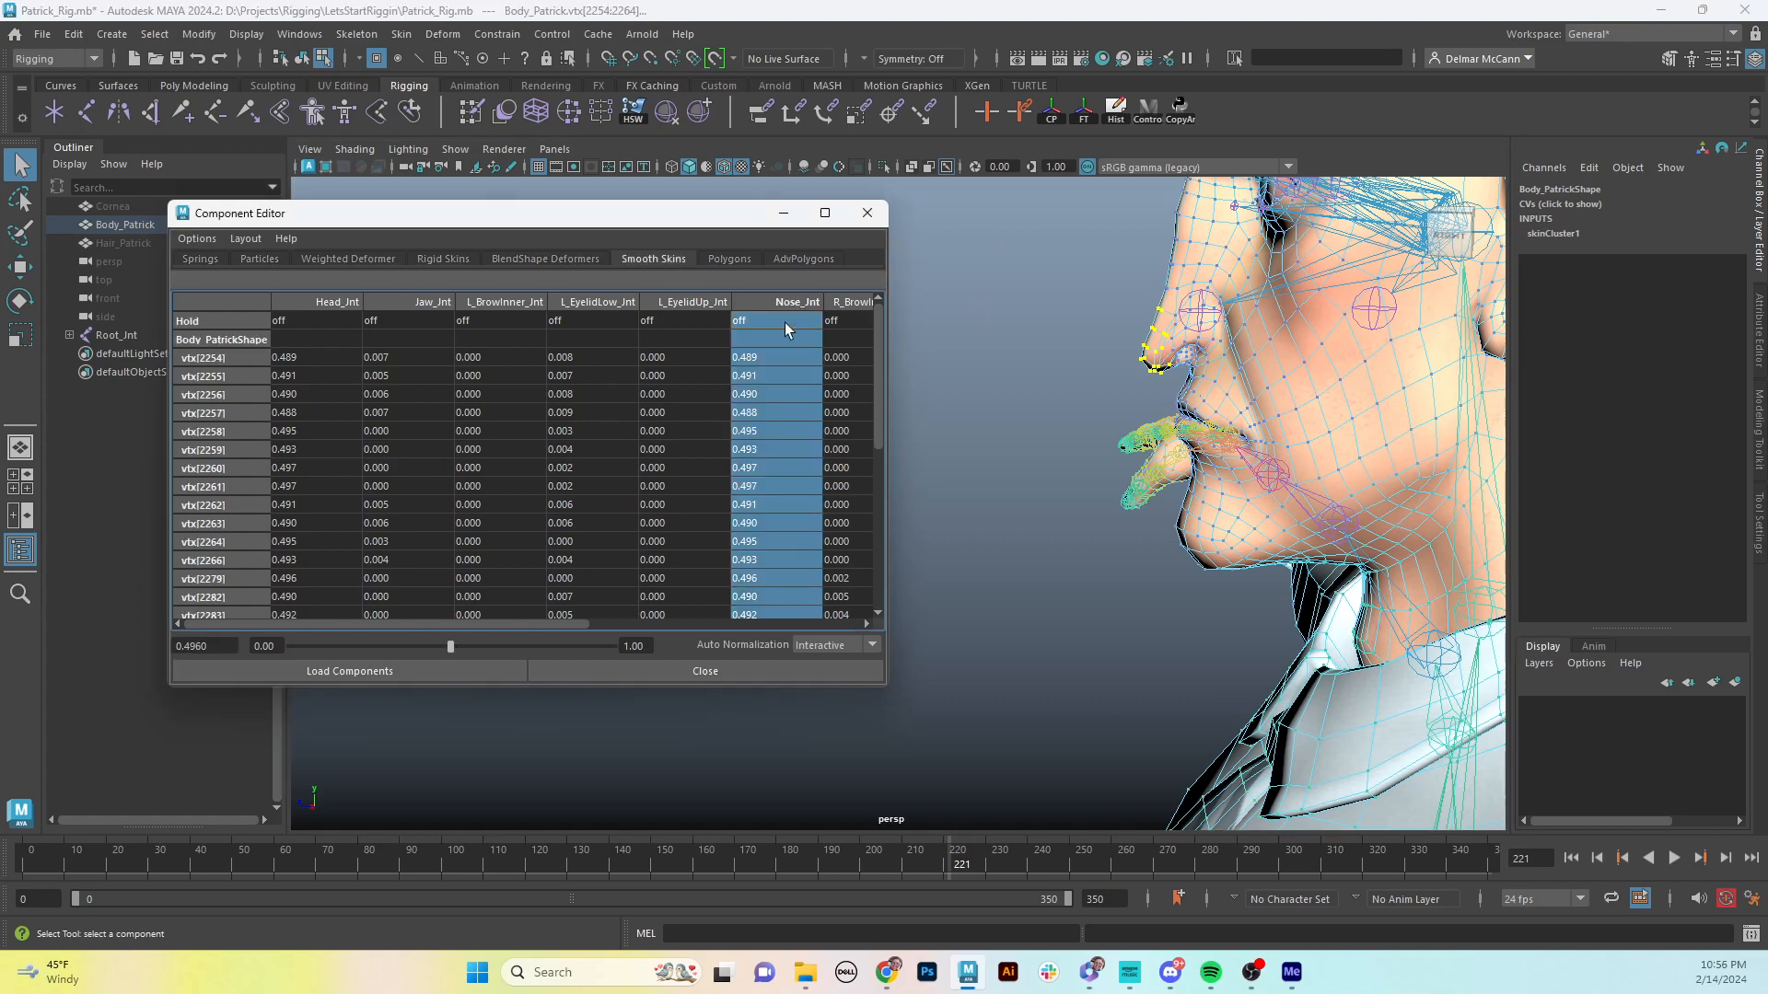
{"action": "type", "text": "1"}
{"action": "key", "text": "Return"}
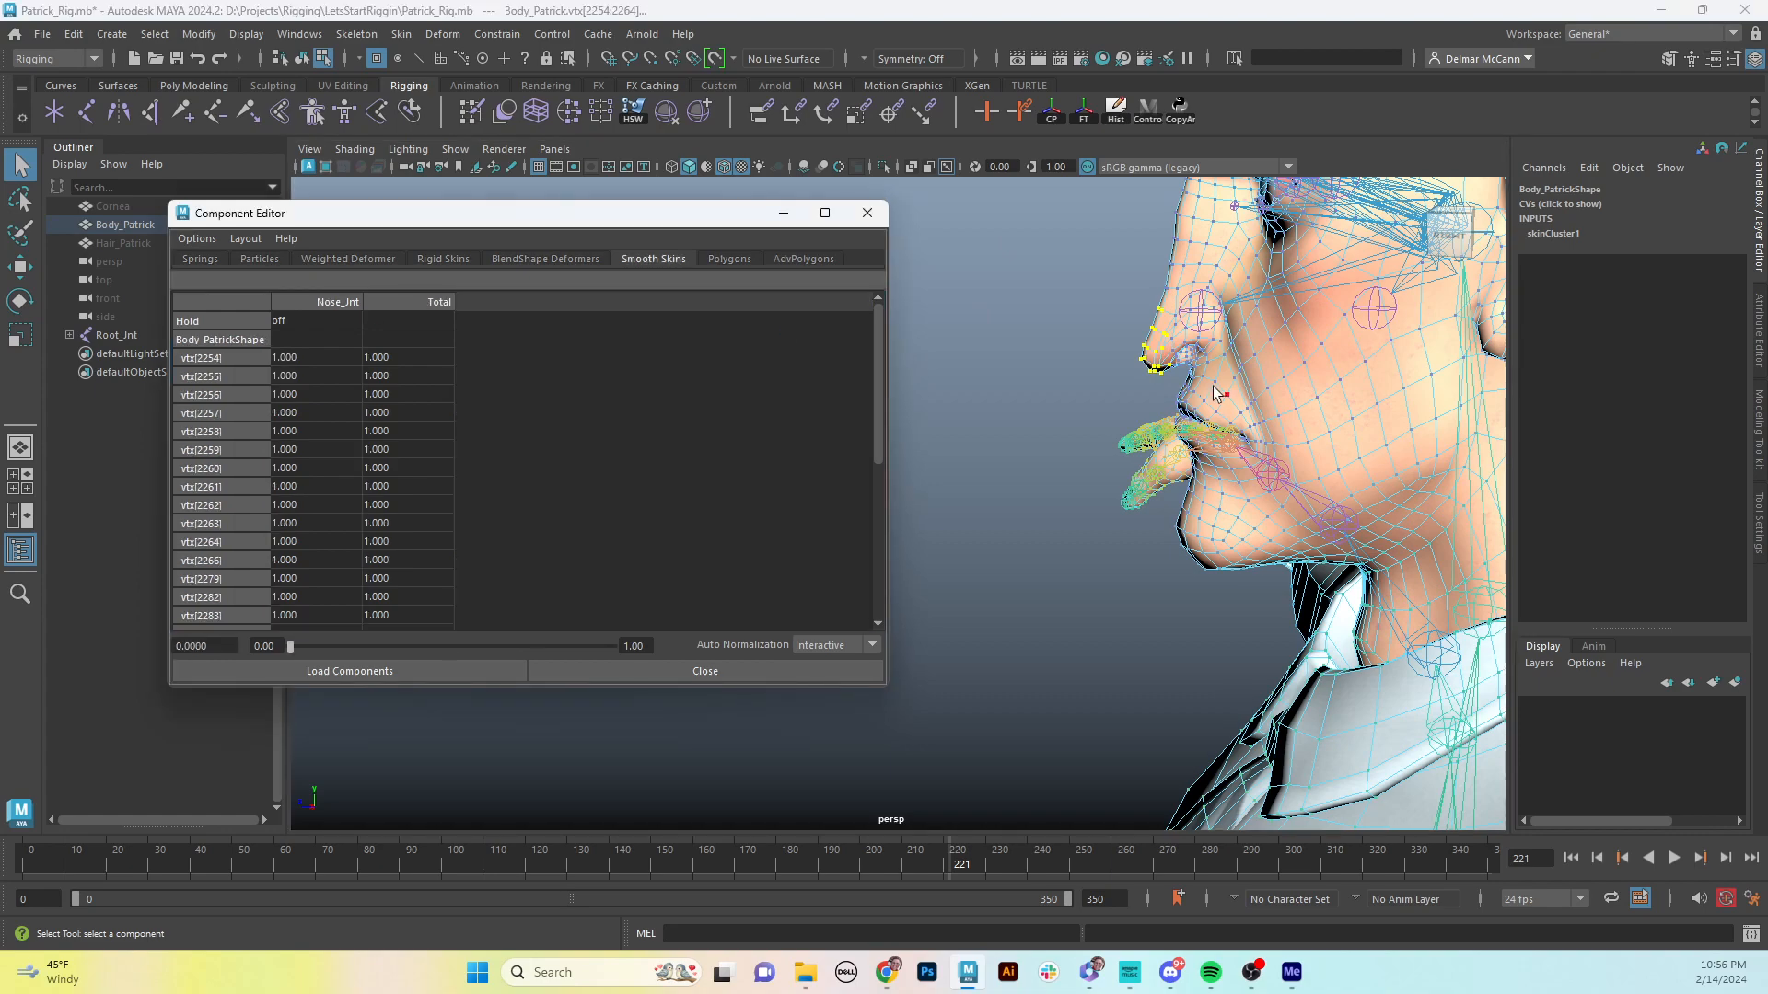
- Return to object mode with the body mesh selected, mirror its skin weights and put the Component Editor away
{"action": "left_click_drag", "start_coordinate": [1213, 394], "coordinate": [1326, 436], "text": "alt"}
{"action": "right_click_drag", "start_coordinate": [1326, 437], "coordinate": [1256, 439], "text": "alt"}
{"action": "middle_click_drag", "start_coordinate": [1363, 478], "coordinate": [1264, 431], "text": "alt"}
{"action": "left_click_drag", "start_coordinate": [1264, 431], "coordinate": [1299, 419], "text": "alt"}
{"action": "right_click_drag", "start_coordinate": [1298, 419], "coordinate": [1252, 405], "text": "alt"}
{"action": "left_click_drag", "start_coordinate": [1252, 405], "coordinate": [1267, 446], "text": "alt"}
{"action": "left_click", "coordinate": [1267, 447]}
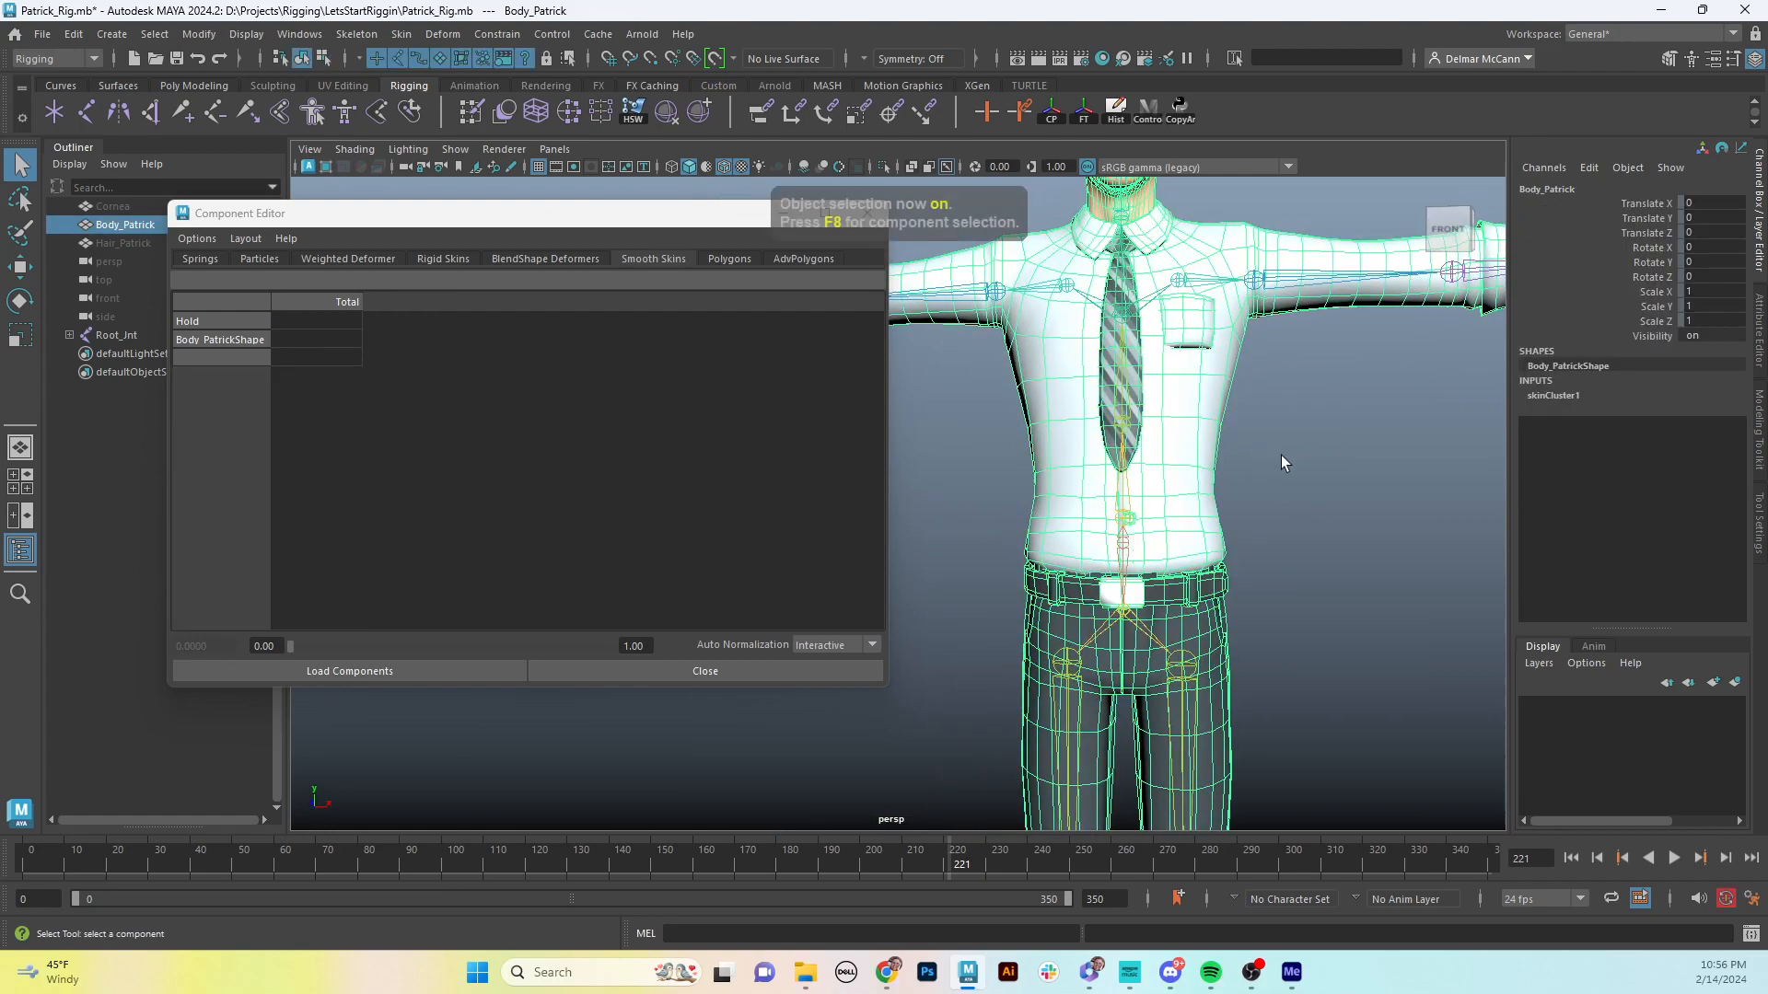
{"action": "key", "text": "F8"}
{"action": "middle_click_drag", "start_coordinate": [1262, 461], "coordinate": [1258, 405], "text": "alt"}
{"action": "left_click", "coordinate": [1261, 383]}
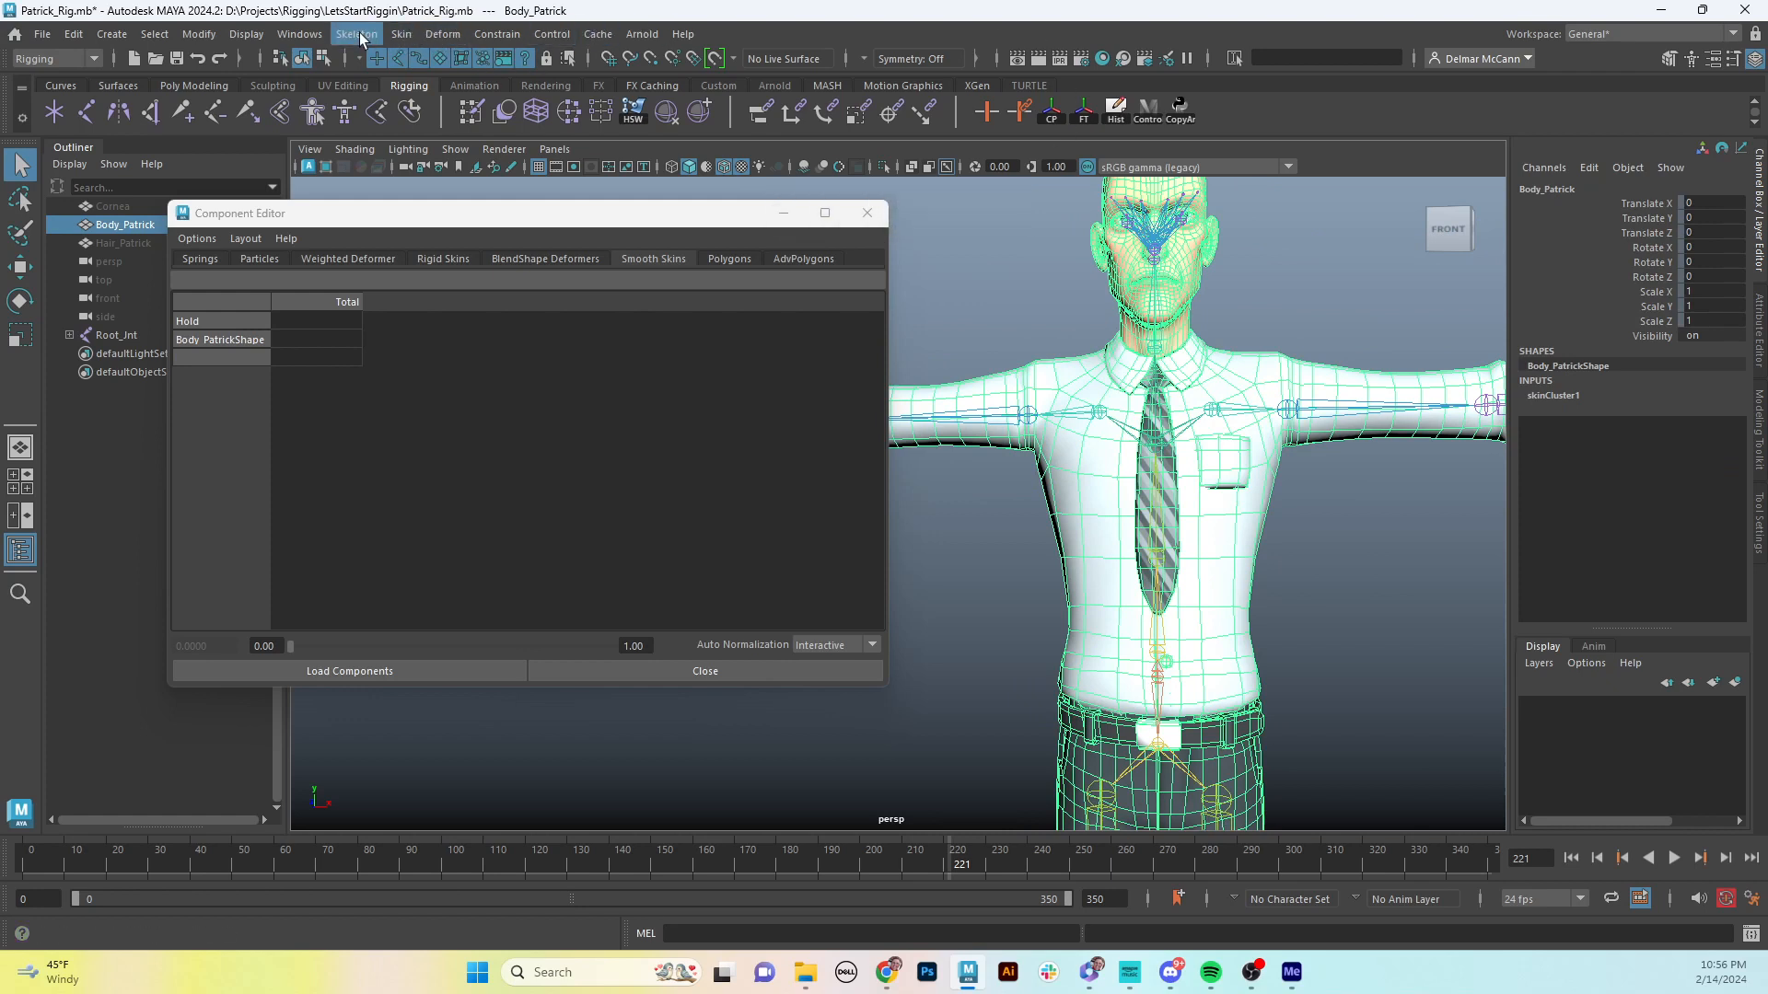
{"action": "left_click", "coordinate": [402, 35]}
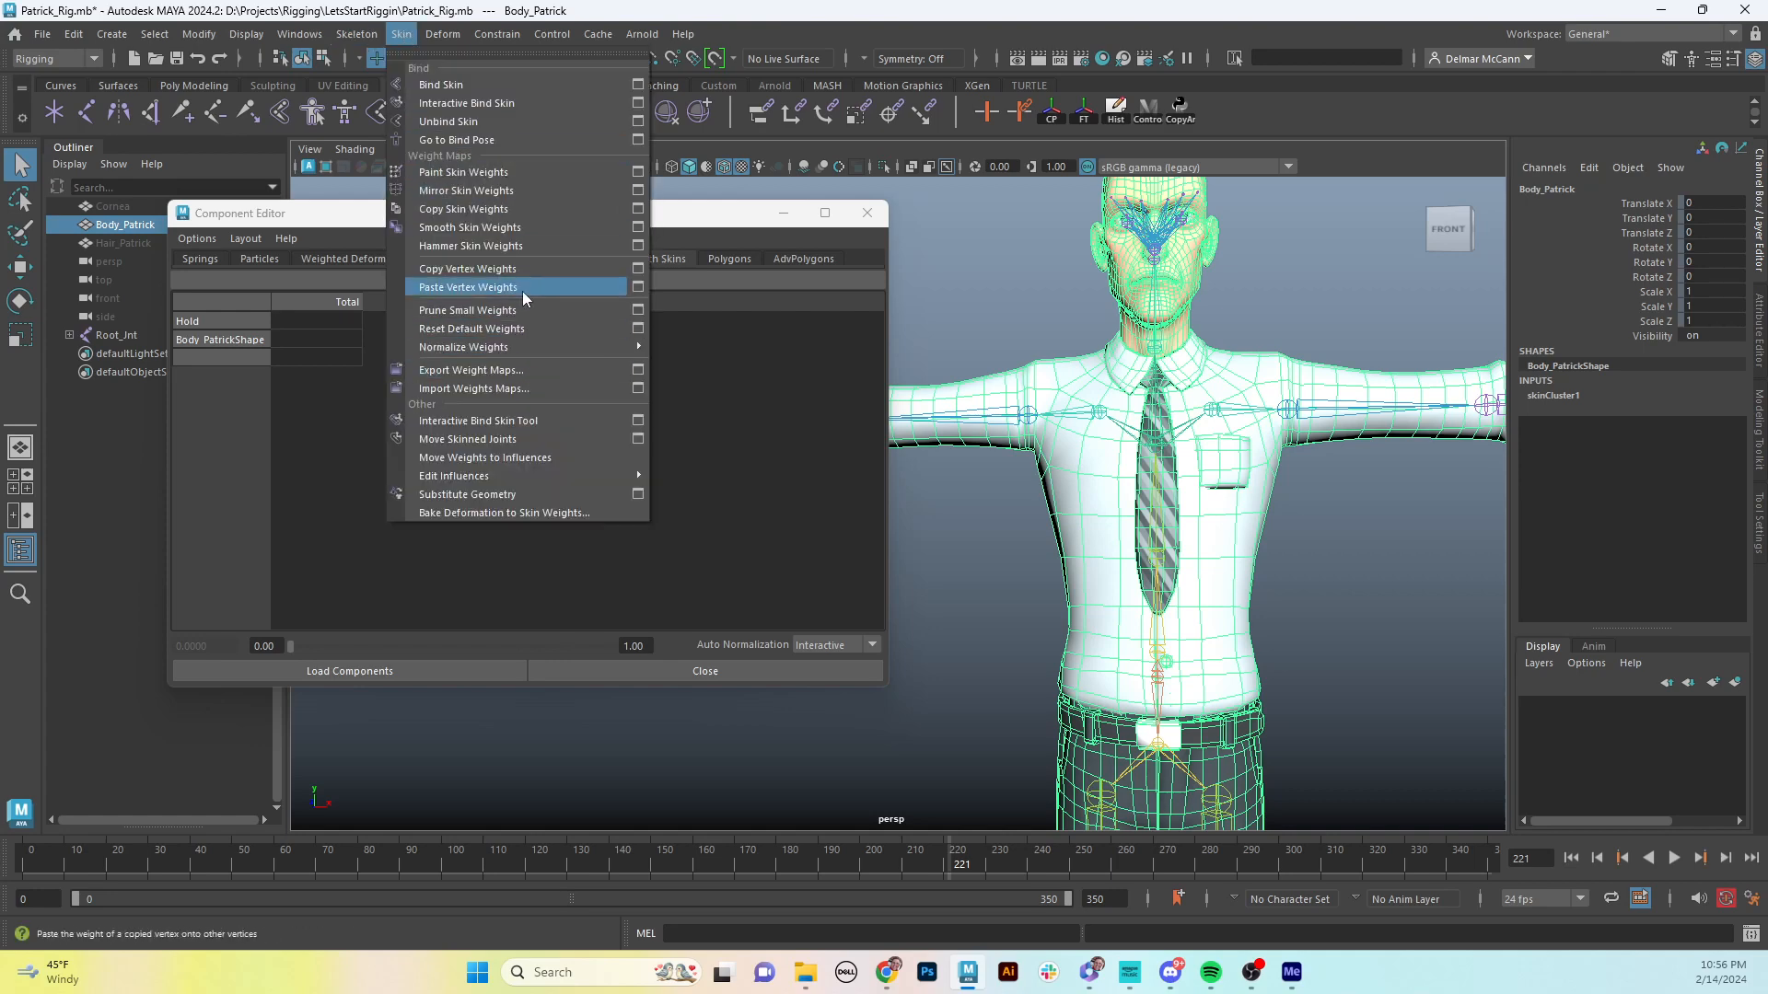
{"action": "left_click", "coordinate": [479, 191]}
{"action": "left_click", "coordinate": [789, 211]}
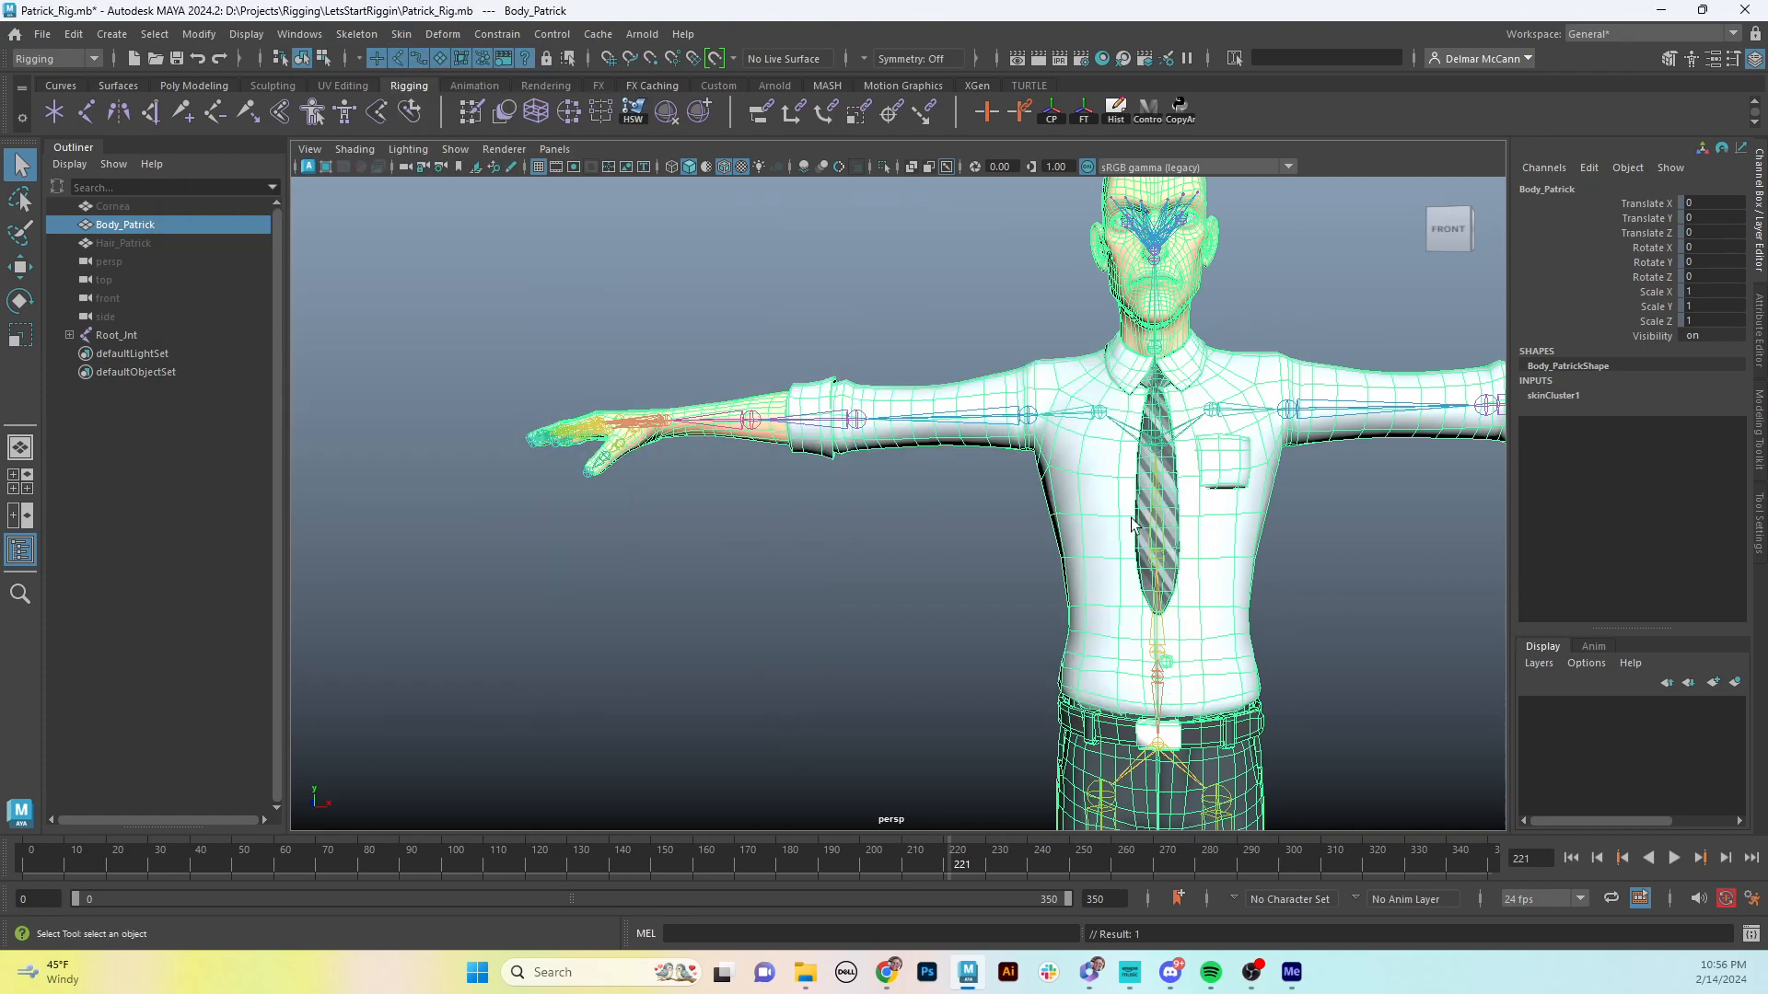
- Select Jaw_Jnt and rotate it about 16 degrees in X to test how the mouth opens
{"action": "middle_click_drag", "start_coordinate": [1131, 518], "coordinate": [924, 503], "text": "alt"}
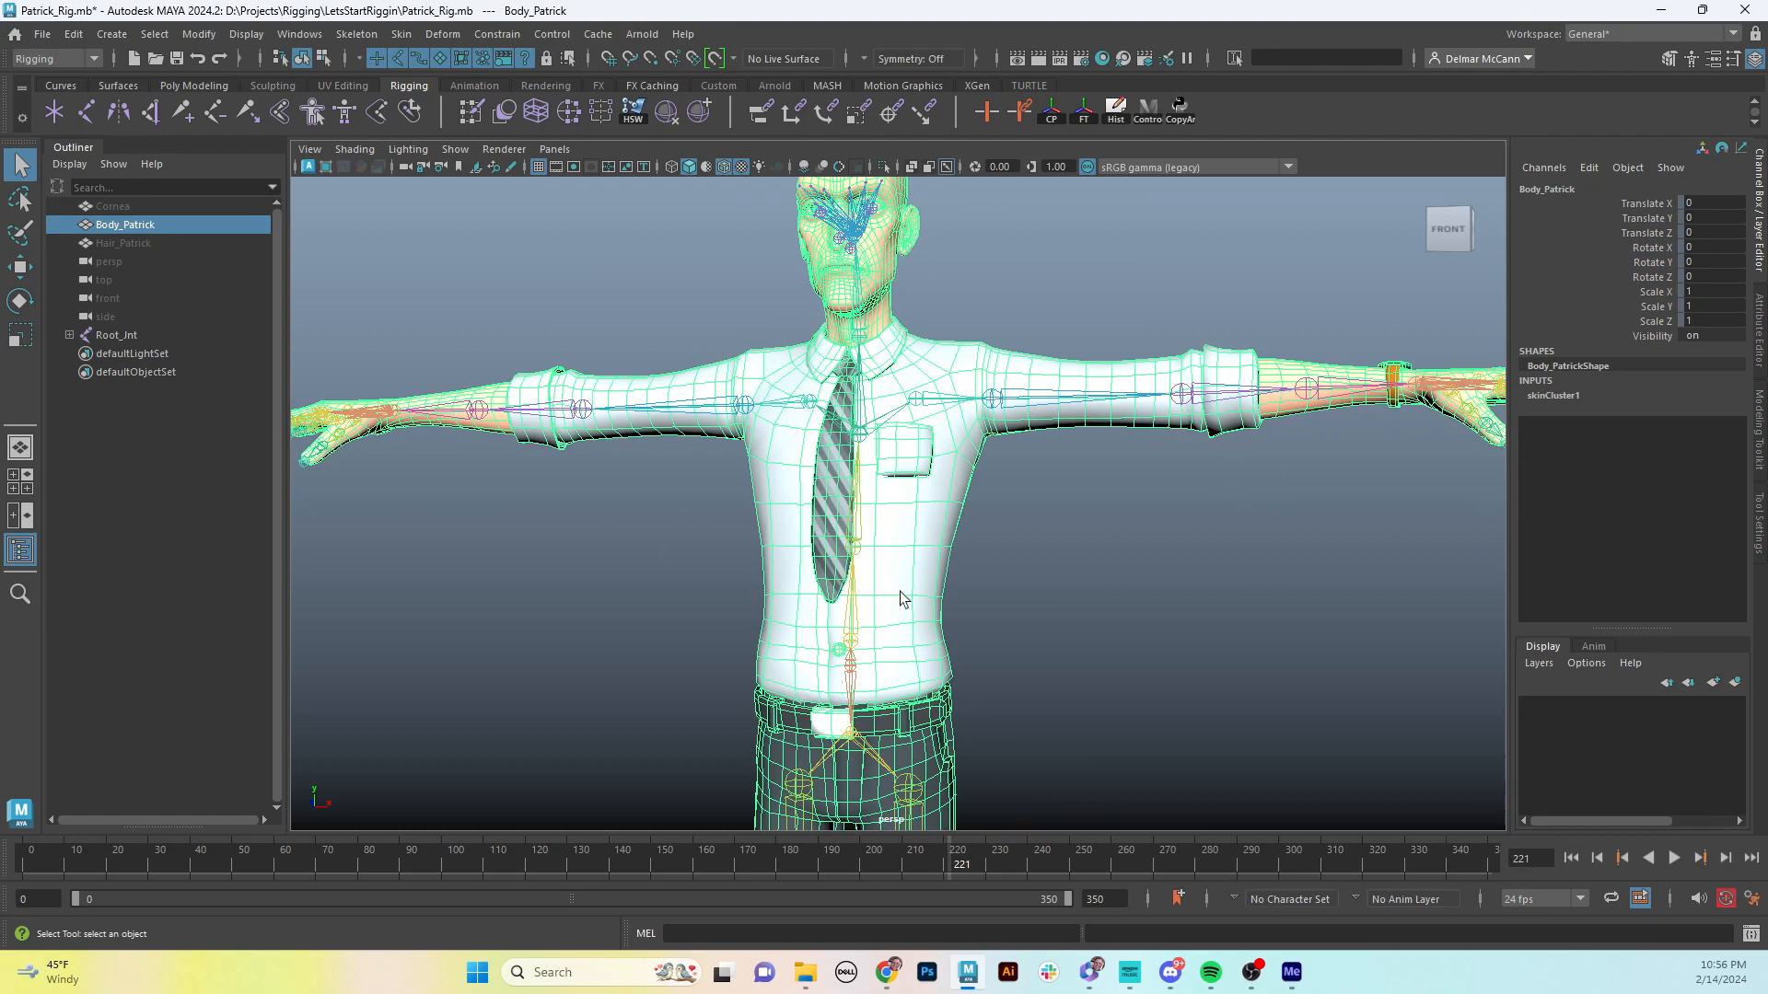
{"action": "left_click_drag", "start_coordinate": [899, 600], "coordinate": [1037, 541], "text": "alt"}
{"action": "right_click_drag", "start_coordinate": [1038, 541], "coordinate": [1184, 513], "text": "alt"}
{"action": "middle_click_drag", "start_coordinate": [1184, 513], "coordinate": [1020, 441], "text": "alt"}
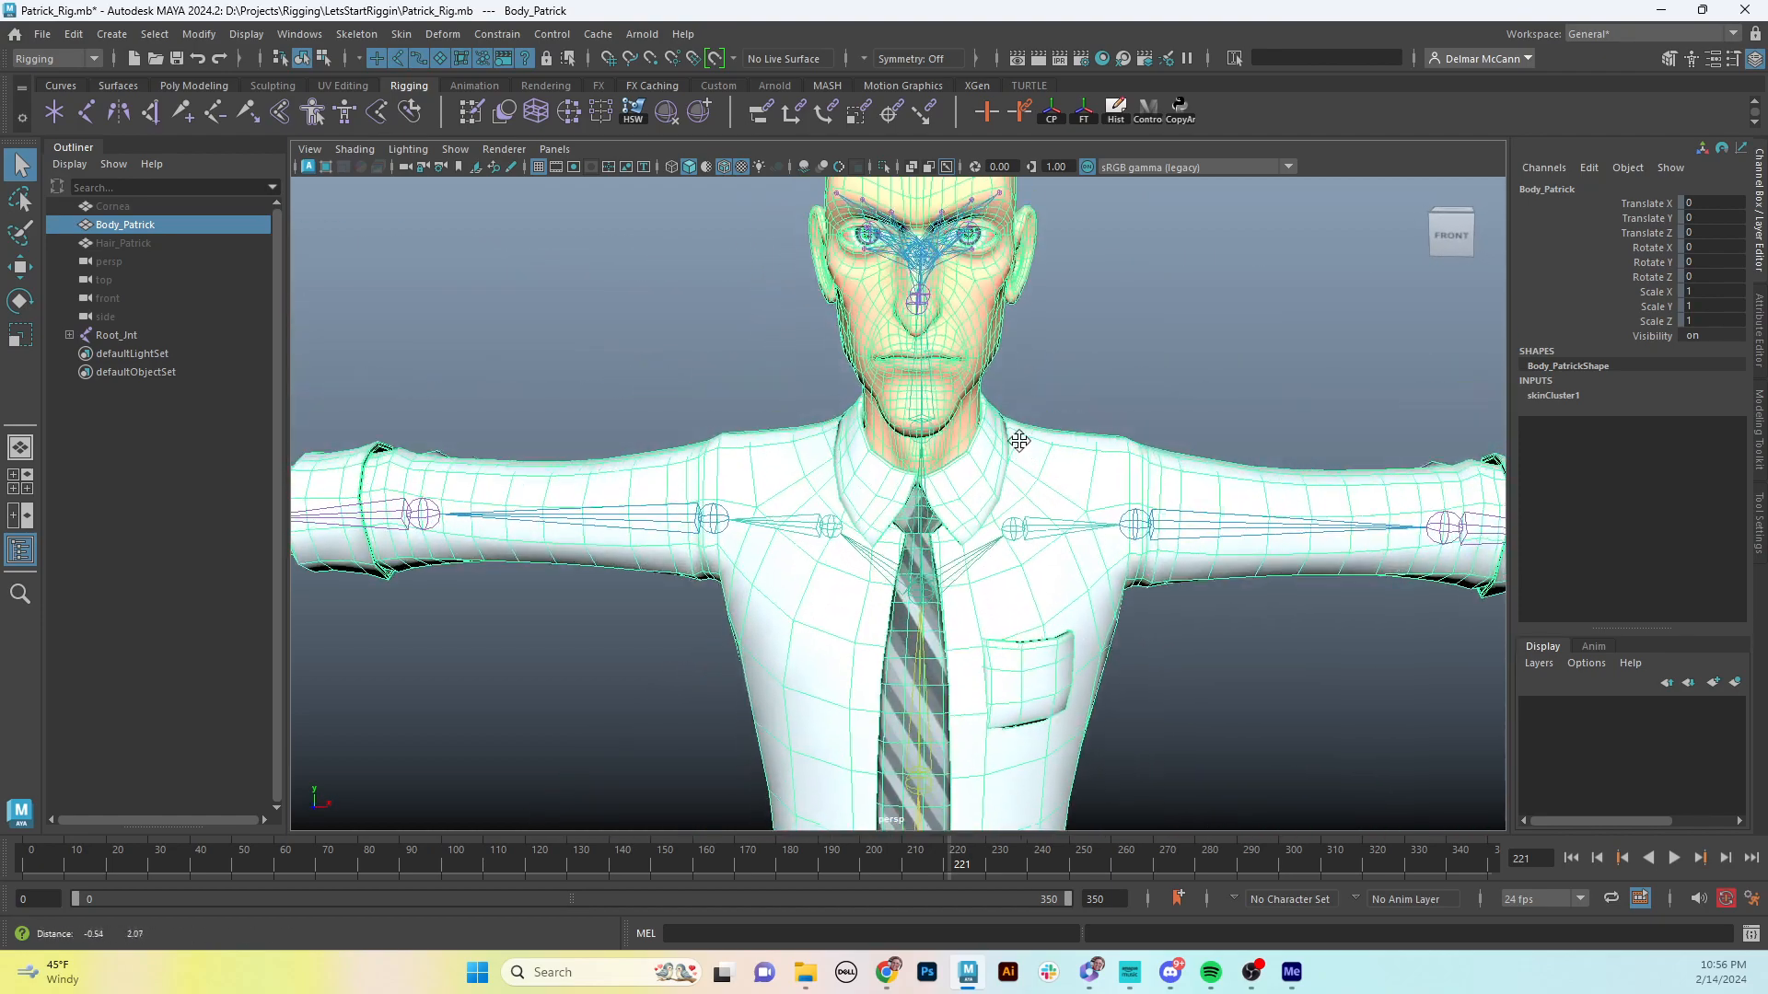
{"action": "left_click_drag", "start_coordinate": [1019, 441], "coordinate": [847, 362], "text": "alt"}
{"action": "left_click", "coordinate": [772, 223]}
{"action": "key", "text": "3"}
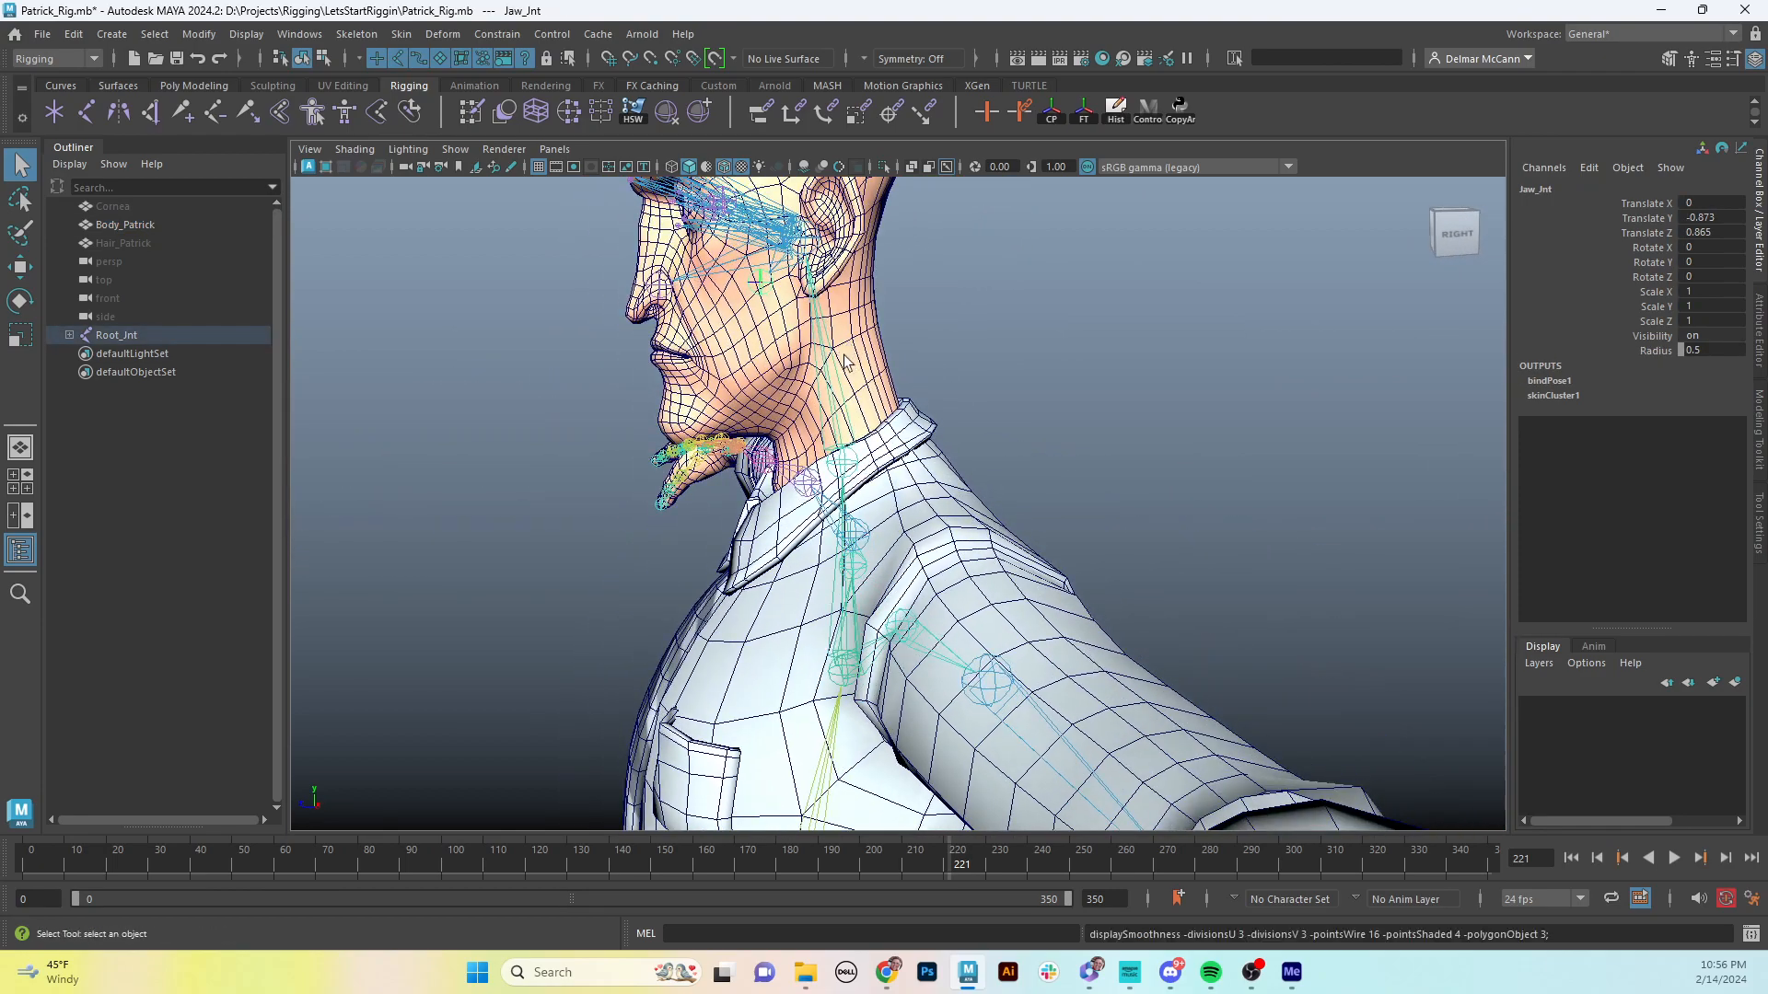
{"action": "key", "text": "e"}
{"action": "left_click_drag", "start_coordinate": [692, 232], "coordinate": [995, 340]}
{"action": "right_click_drag", "start_coordinate": [995, 341], "coordinate": [1088, 359], "text": "alt"}
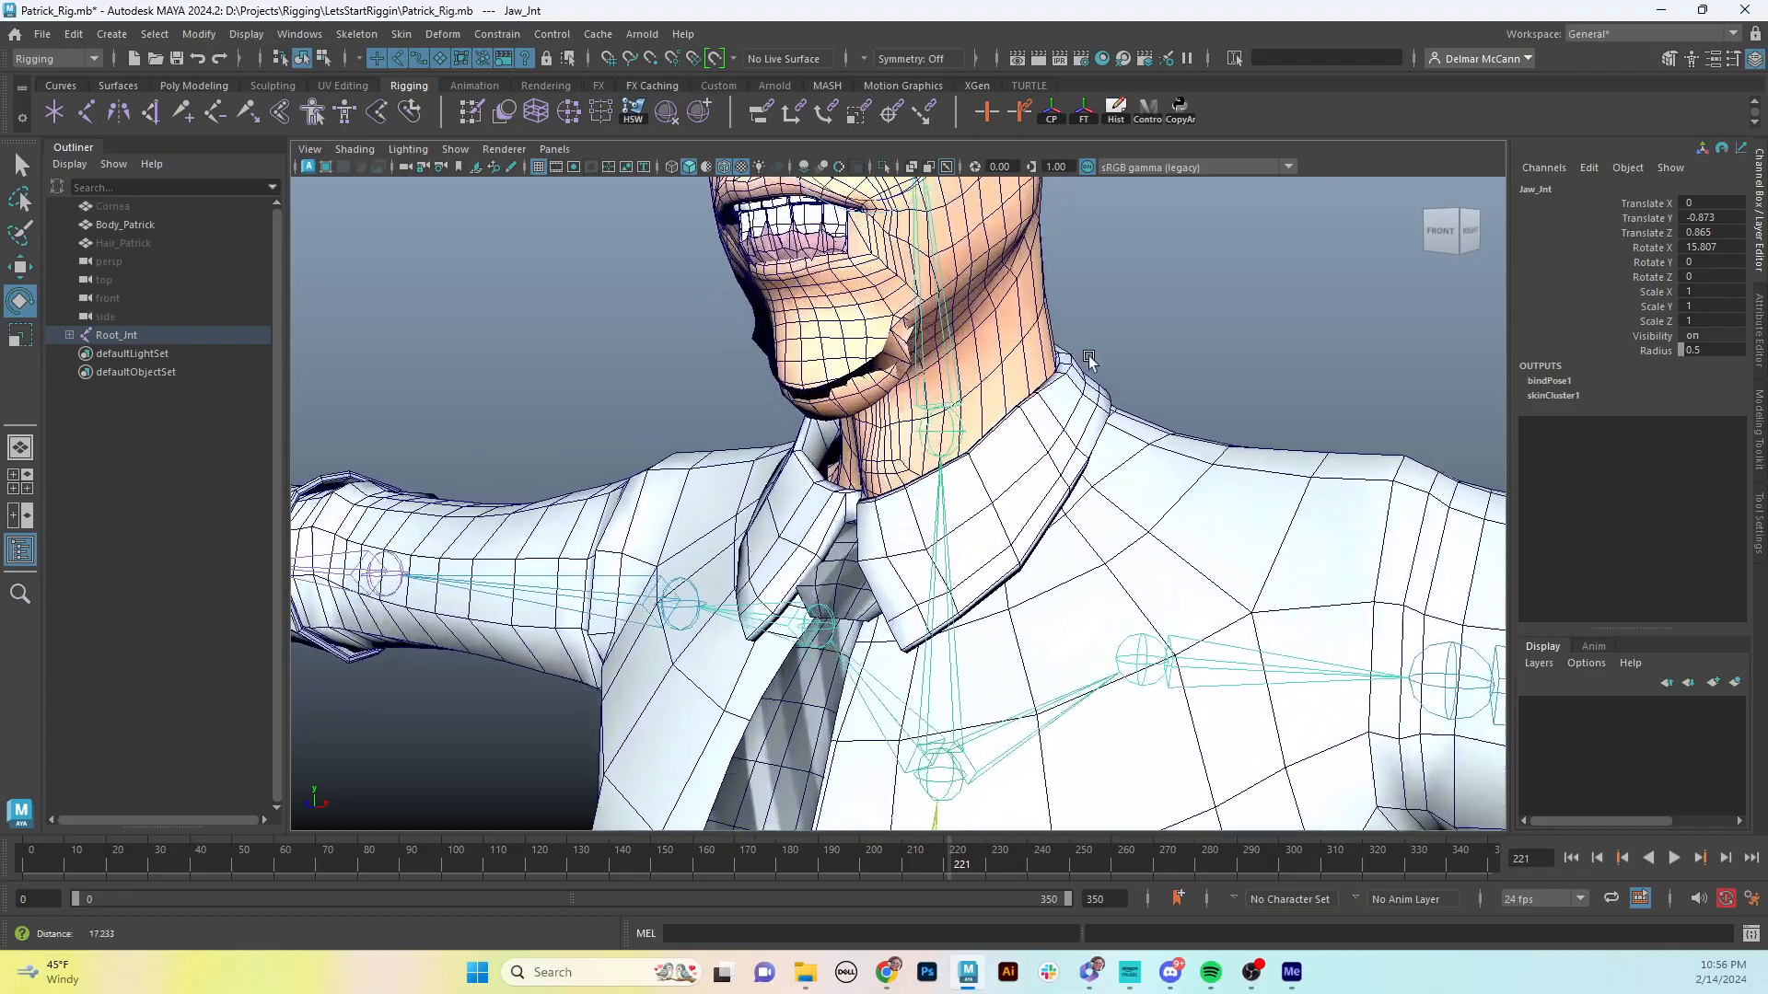
{"action": "left_click_drag", "start_coordinate": [1088, 360], "coordinate": [833, 451], "text": "alt"}
- Undo the test rotation of the jaw joint
{"action": "key", "text": "ctrl+z"}
{"action": "key", "text": "ctrl+z"}
{"action": "left_click_drag", "start_coordinate": [1040, 438], "coordinate": [976, 424], "text": "alt"}
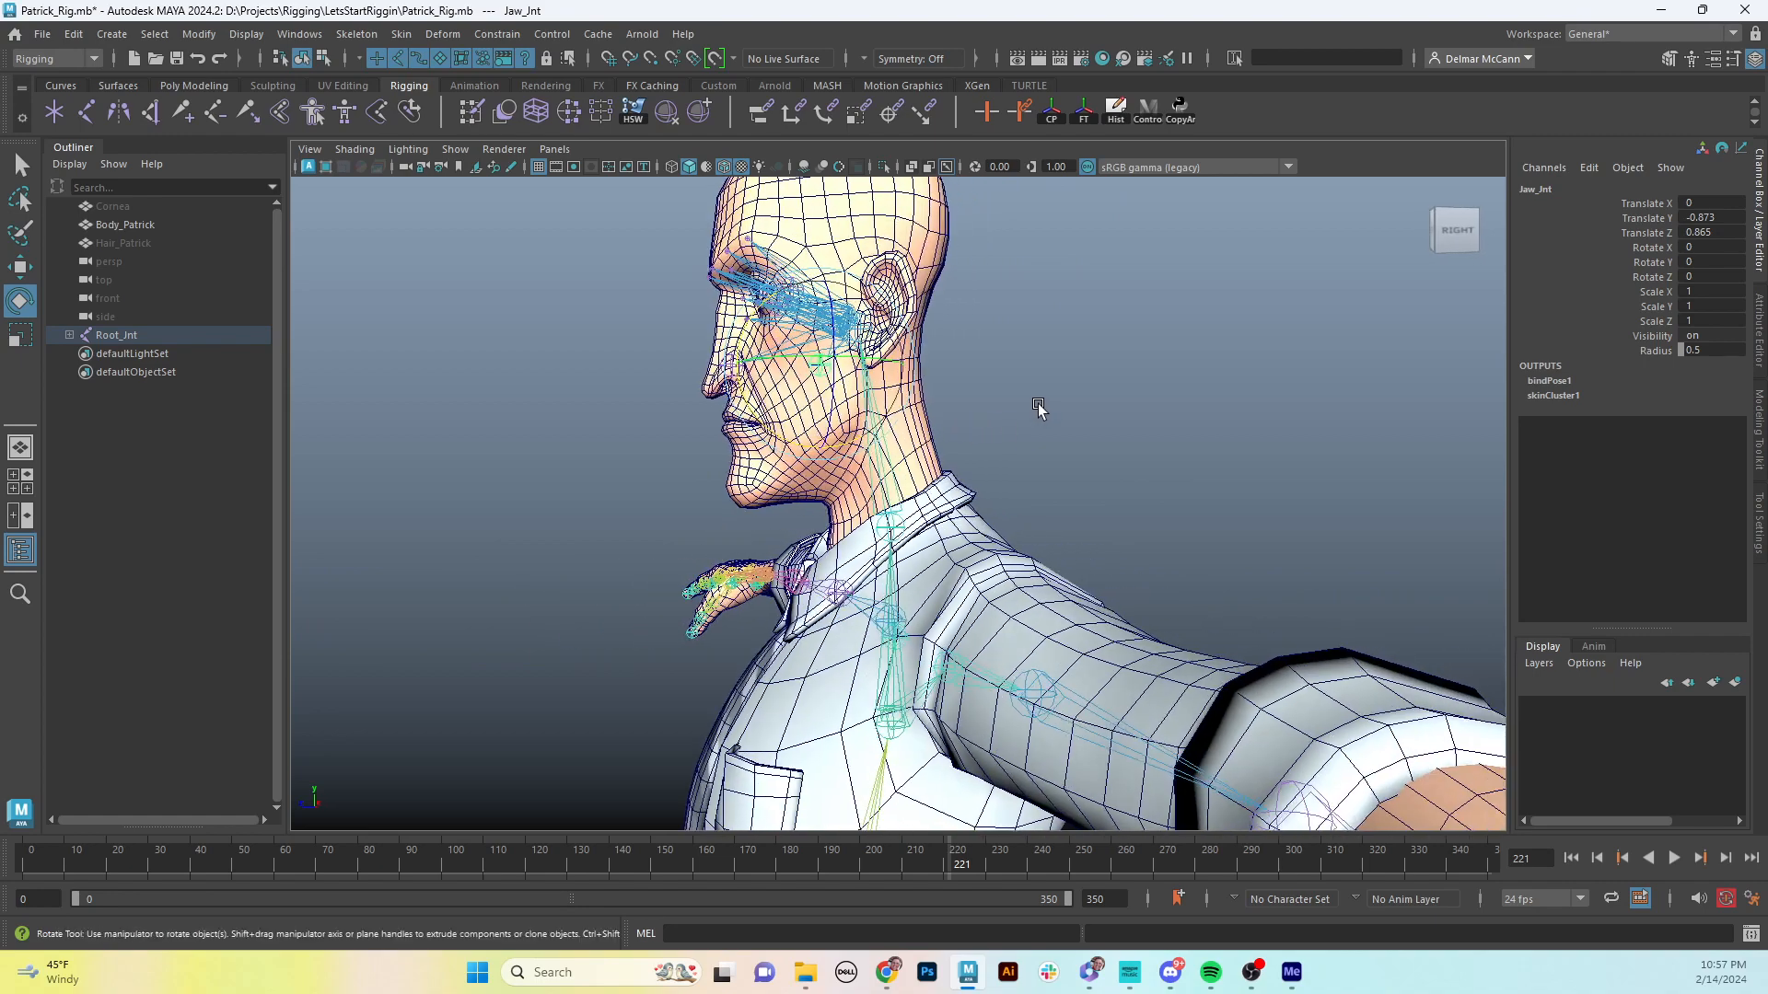
- Select the body mesh, enter vertex selection mode, select vertices at the back of the head and grow the selection twice
{"action": "left_click", "coordinate": [1038, 406]}
{"action": "left_click", "coordinate": [935, 247]}
{"action": "mouse_move", "coordinate": [1020, 353]}
{"action": "left_mouse_down", "text": "alt"}
{"action": "mouse_move", "coordinate": [997, 366]}
{"action": "mouse_move", "coordinate": [1013, 370]}
{"action": "left_mouse_up", "text": "alt"}
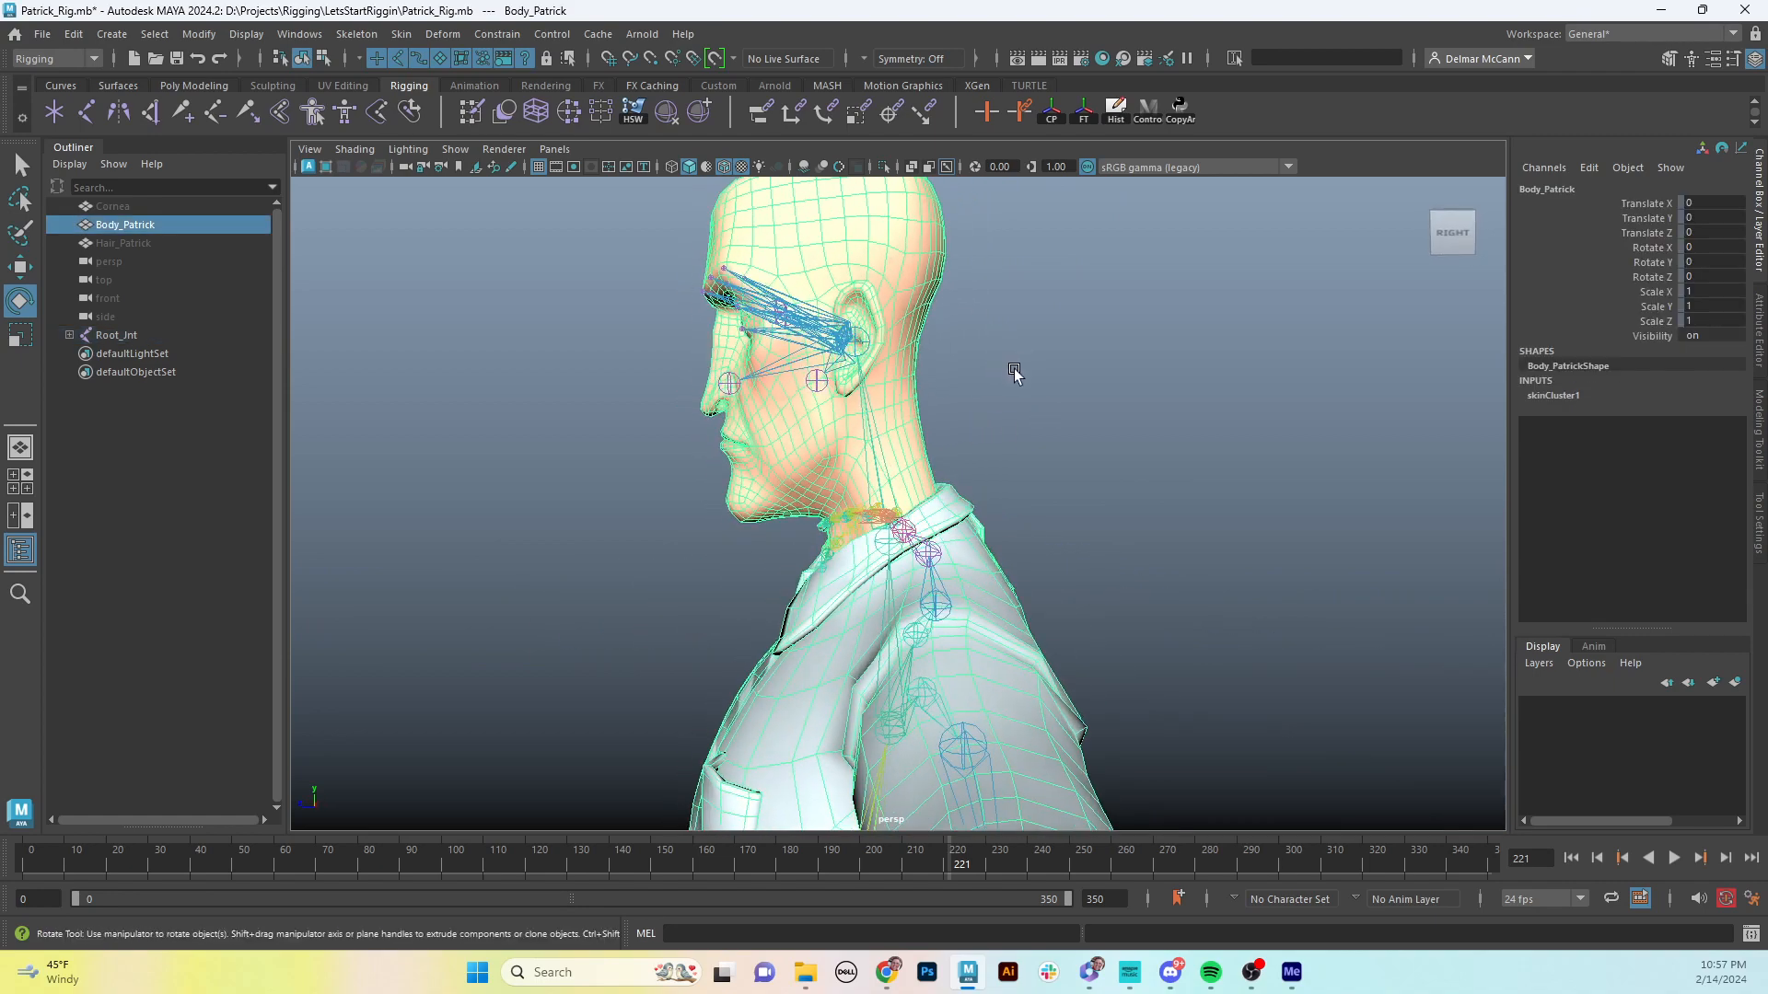
{"action": "key", "text": "F8"}
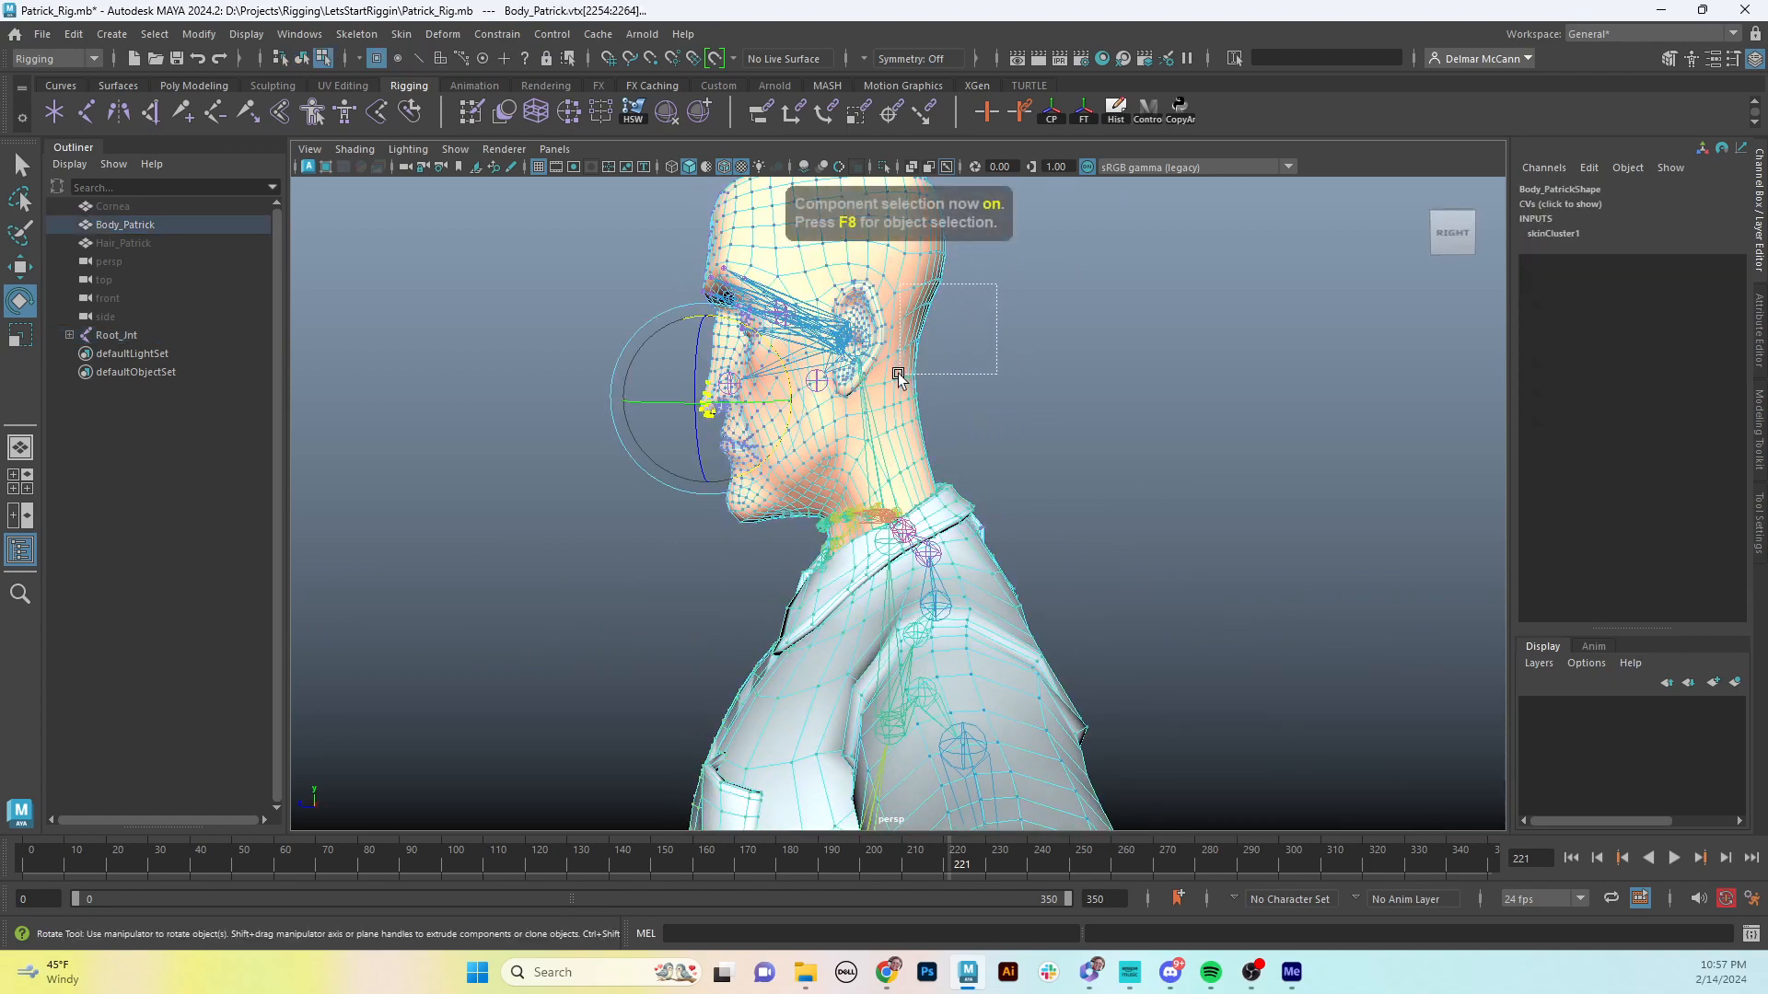
{"action": "left_click_drag", "start_coordinate": [899, 376], "coordinate": [901, 378]}
{"action": "left_click_drag", "start_coordinate": [1053, 451], "coordinate": [1069, 433], "text": "alt"}
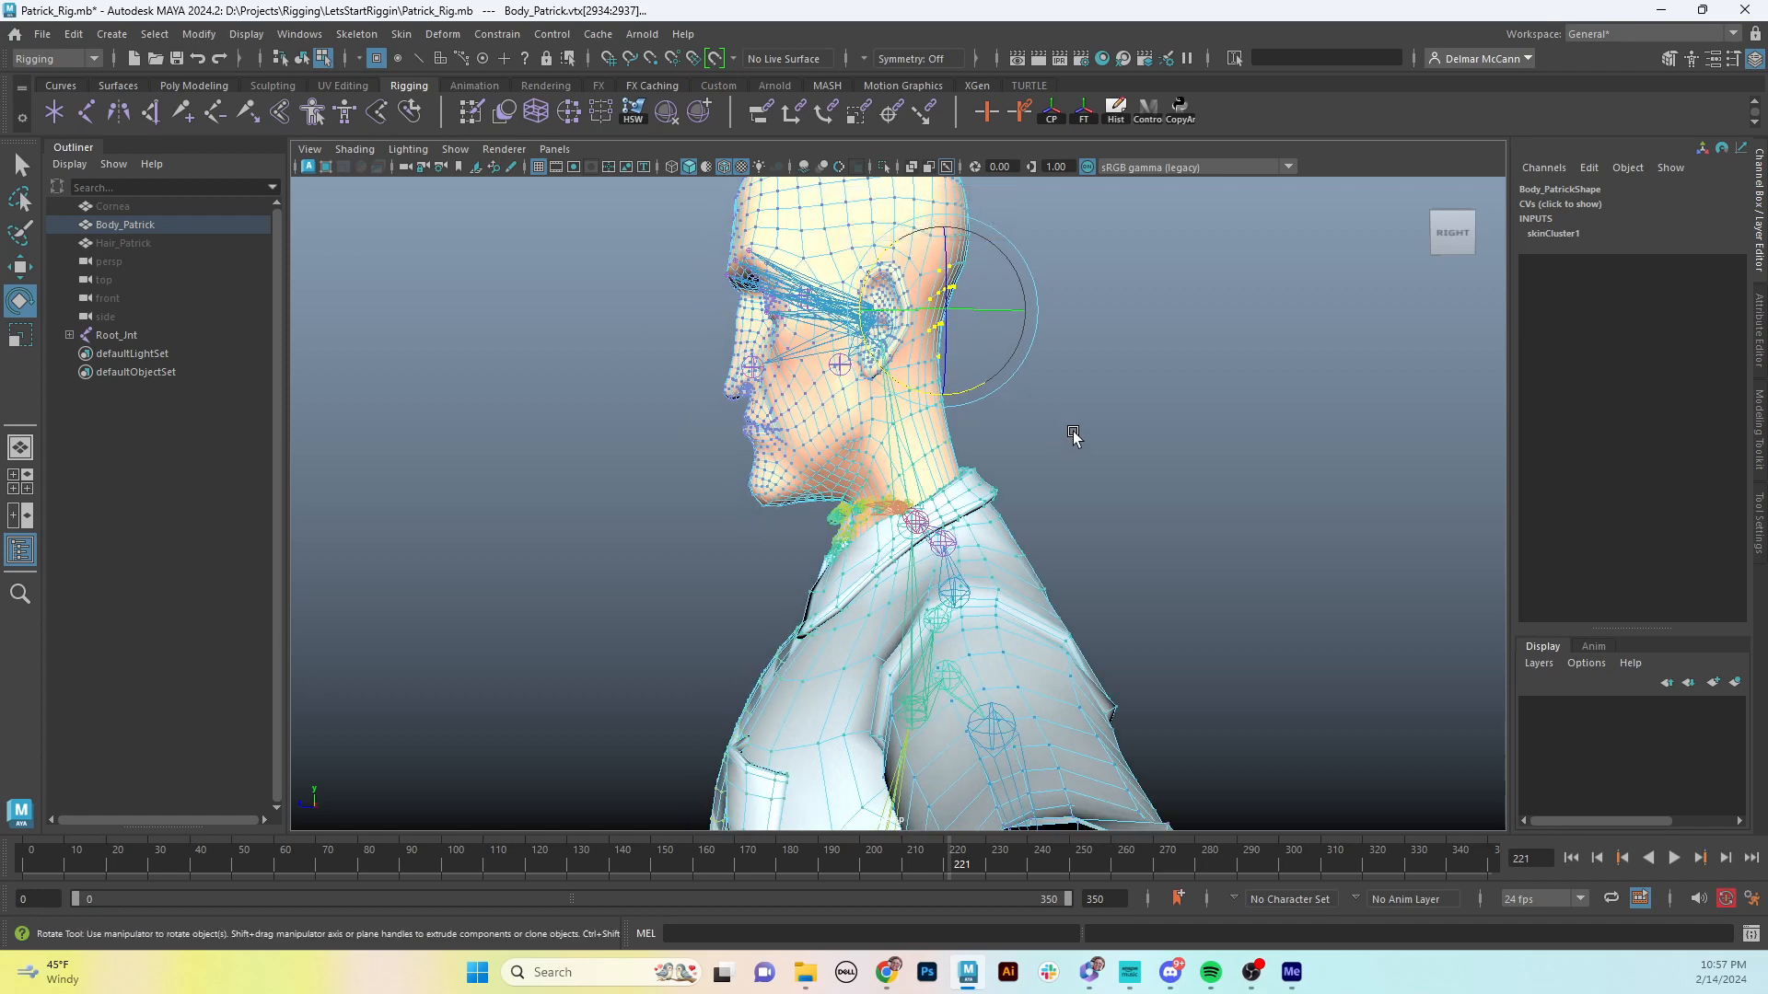
{"action": "key", "text": "shift+period"}
{"action": "key", "text": "shift+period"}
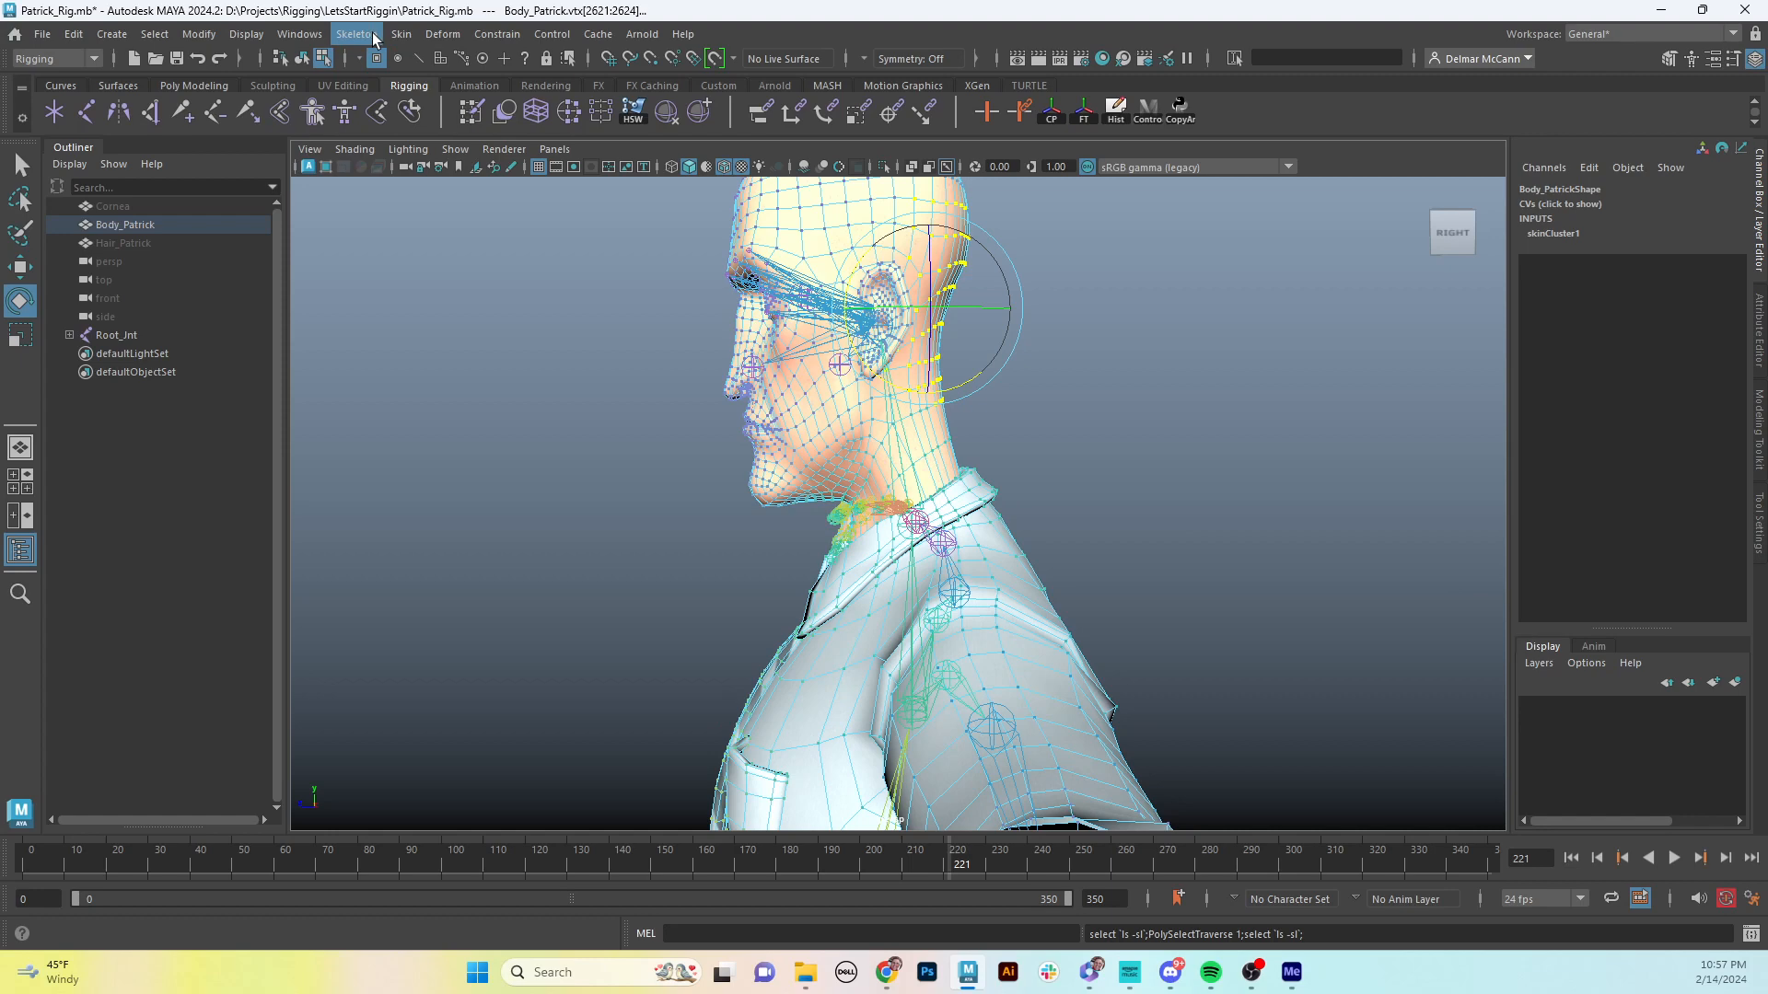
- Reopen the Component Editor, move it off the selected head vertices and widen it to show more joint columns
{"action": "left_click", "coordinate": [398, 37]}
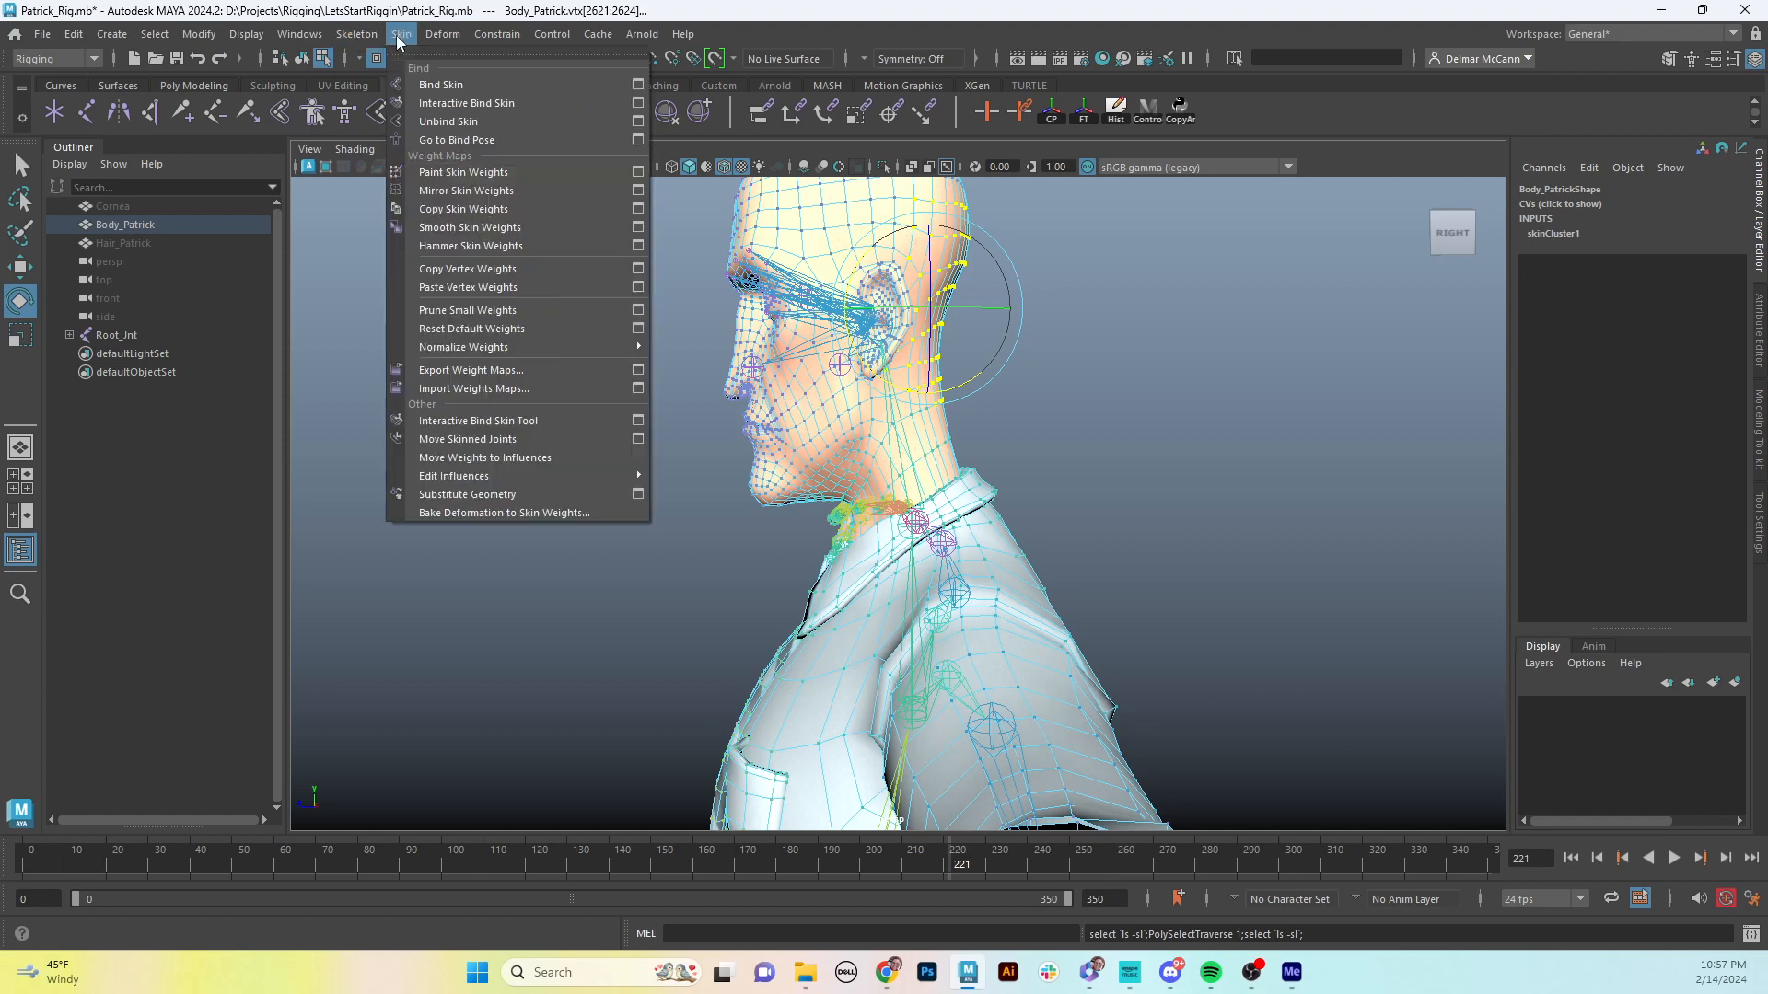
{"action": "left_click", "coordinate": [247, 35]}
{"action": "mouse_move", "coordinate": [287, 37]}
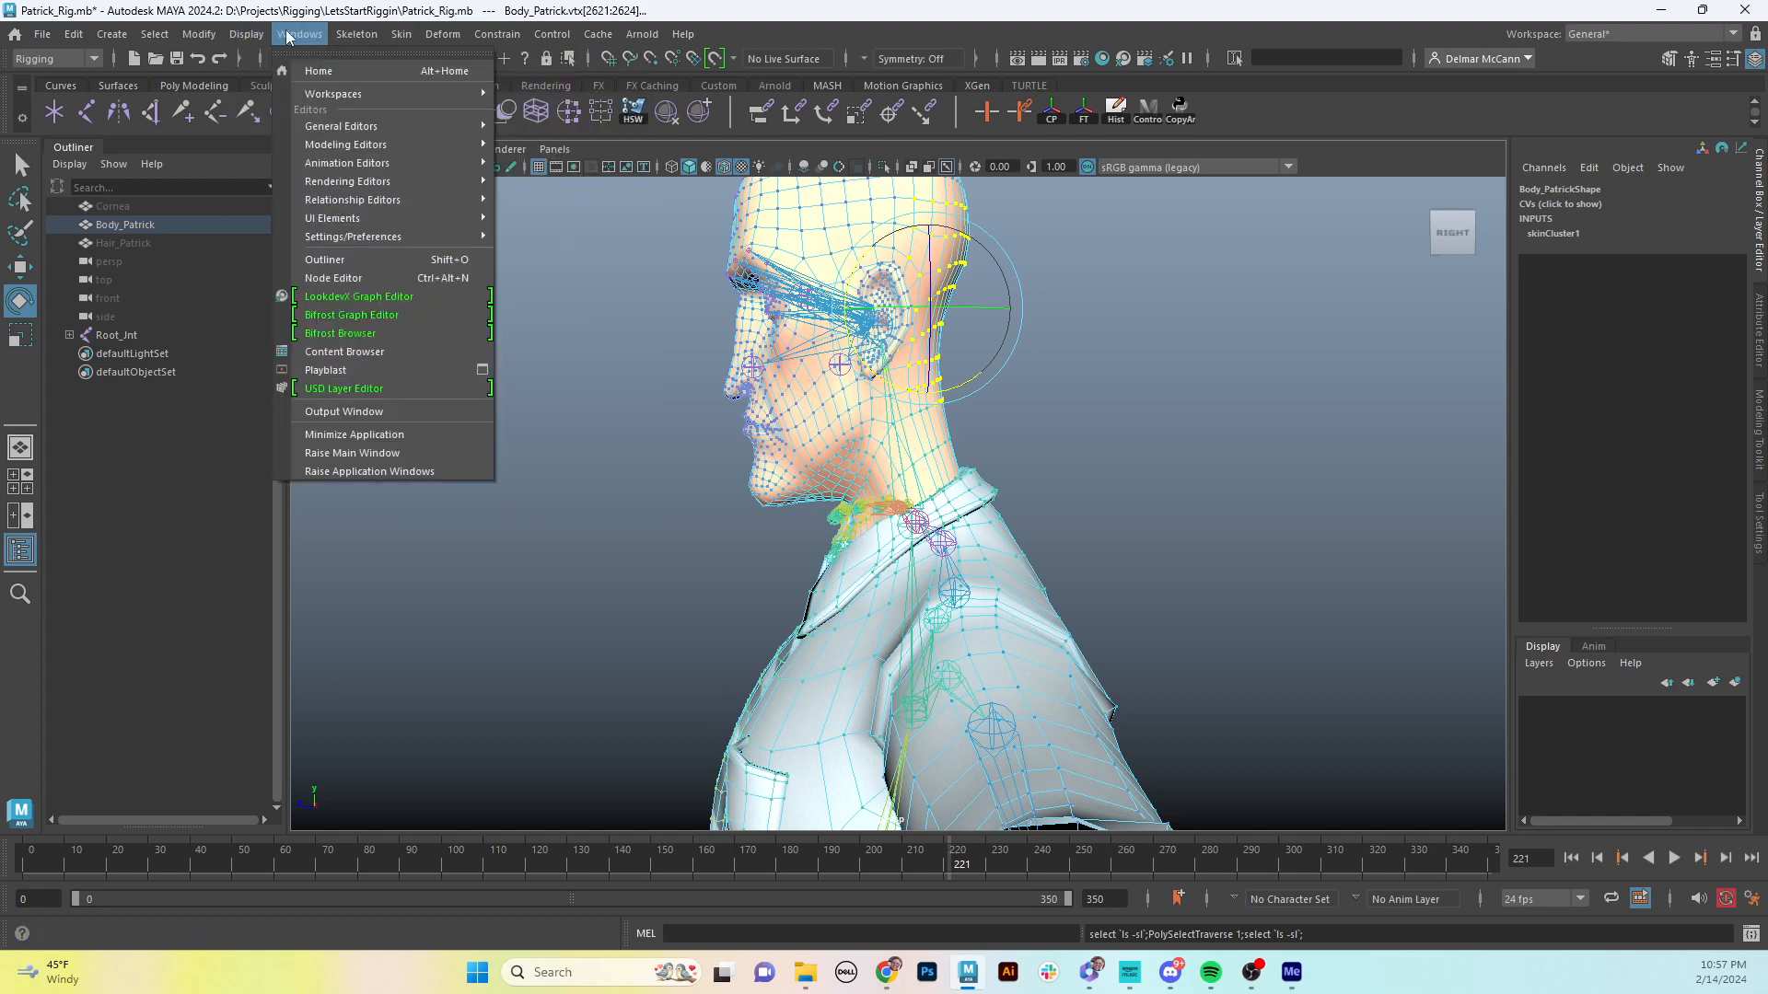
{"action": "mouse_move", "coordinate": [351, 129]}
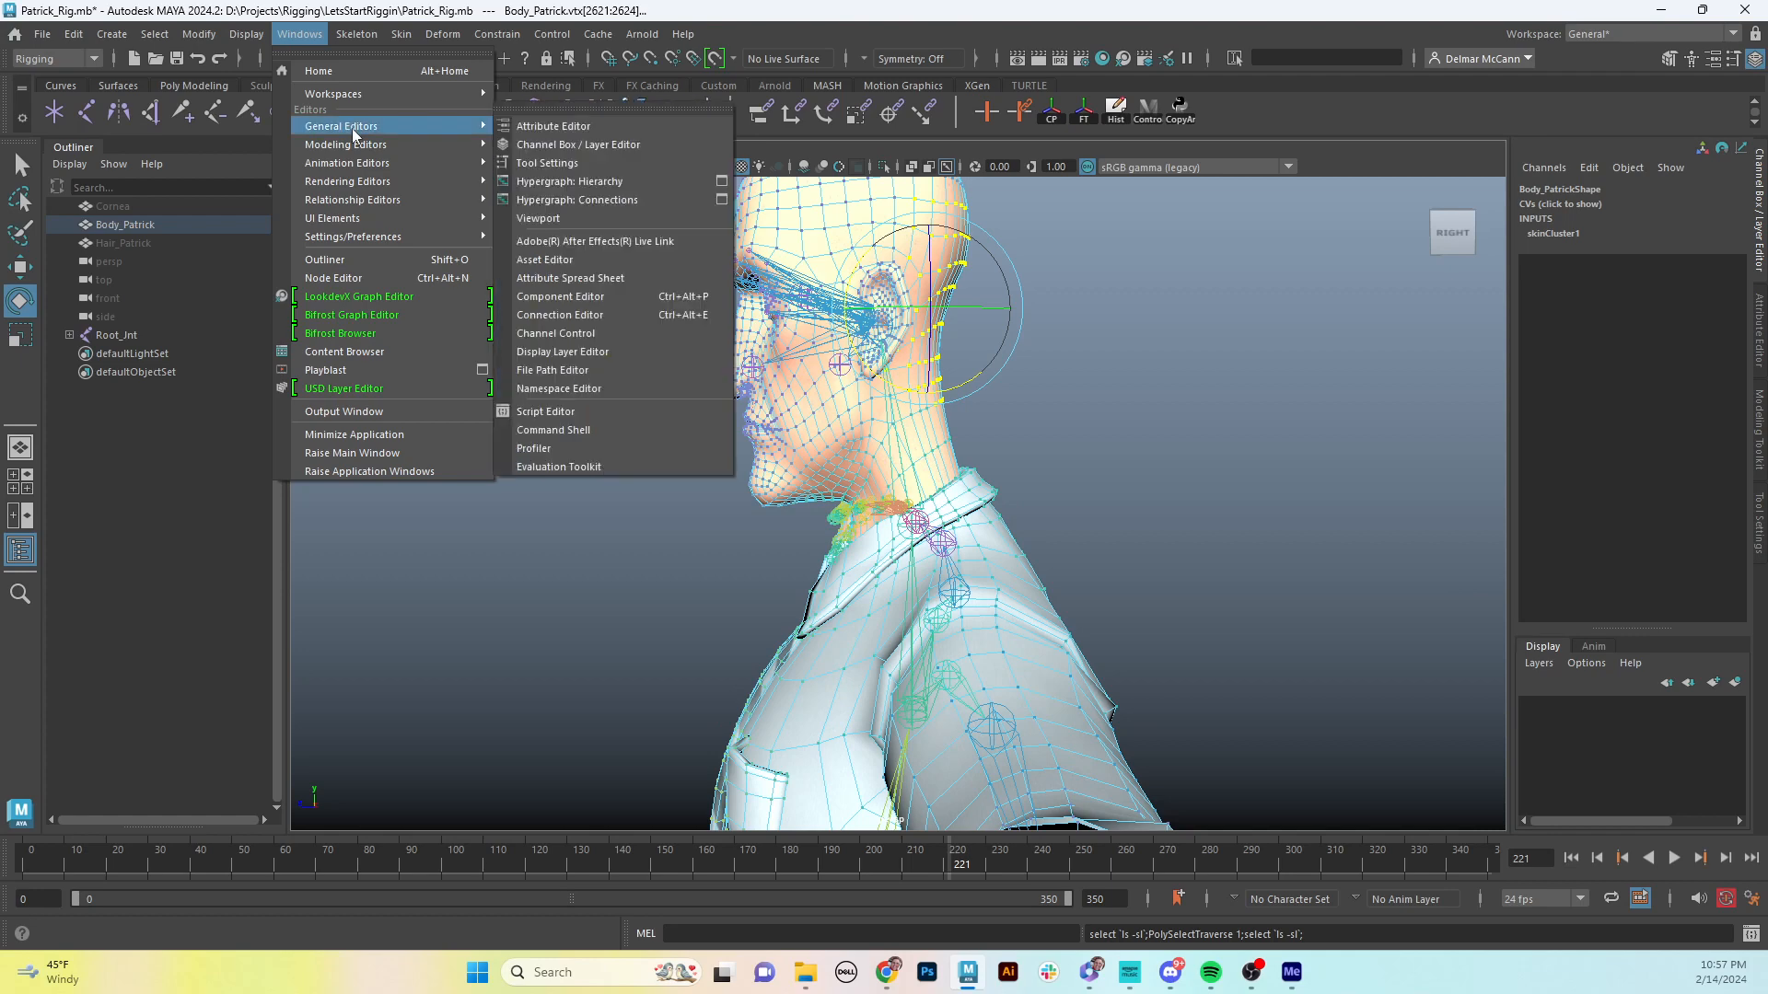
{"action": "left_click", "coordinate": [590, 304]}
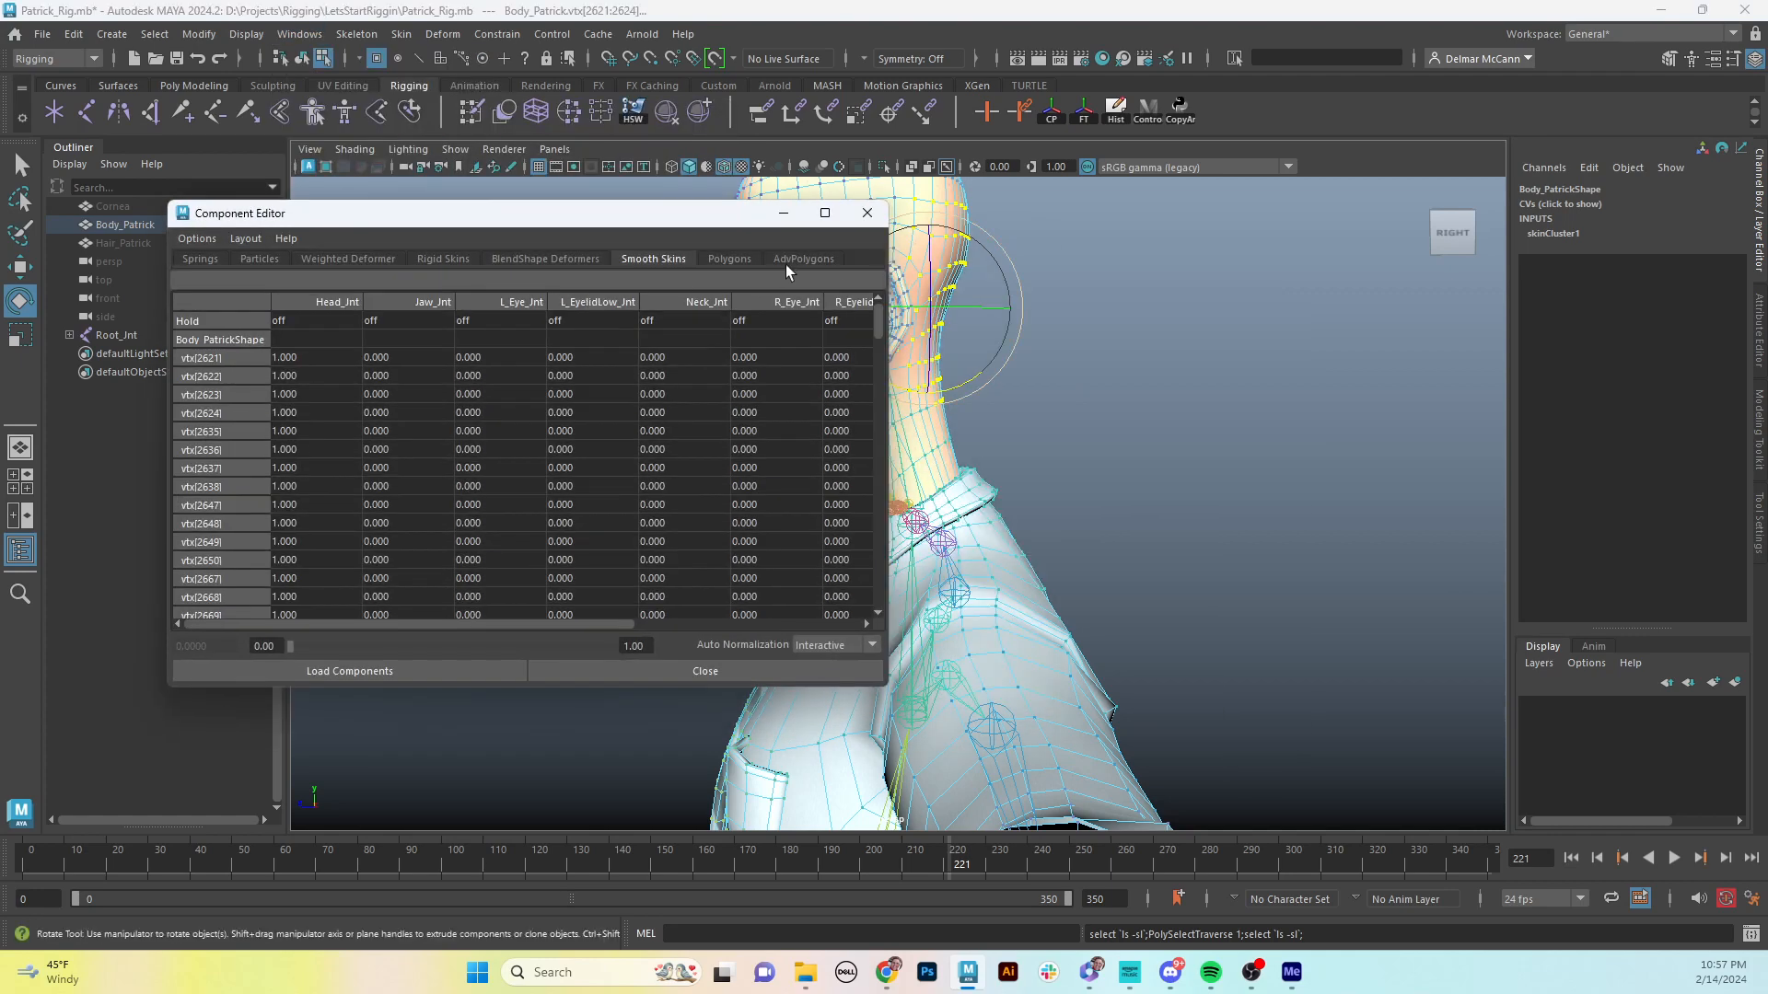
{"action": "left_click_drag", "start_coordinate": [723, 232], "coordinate": [625, 277]}
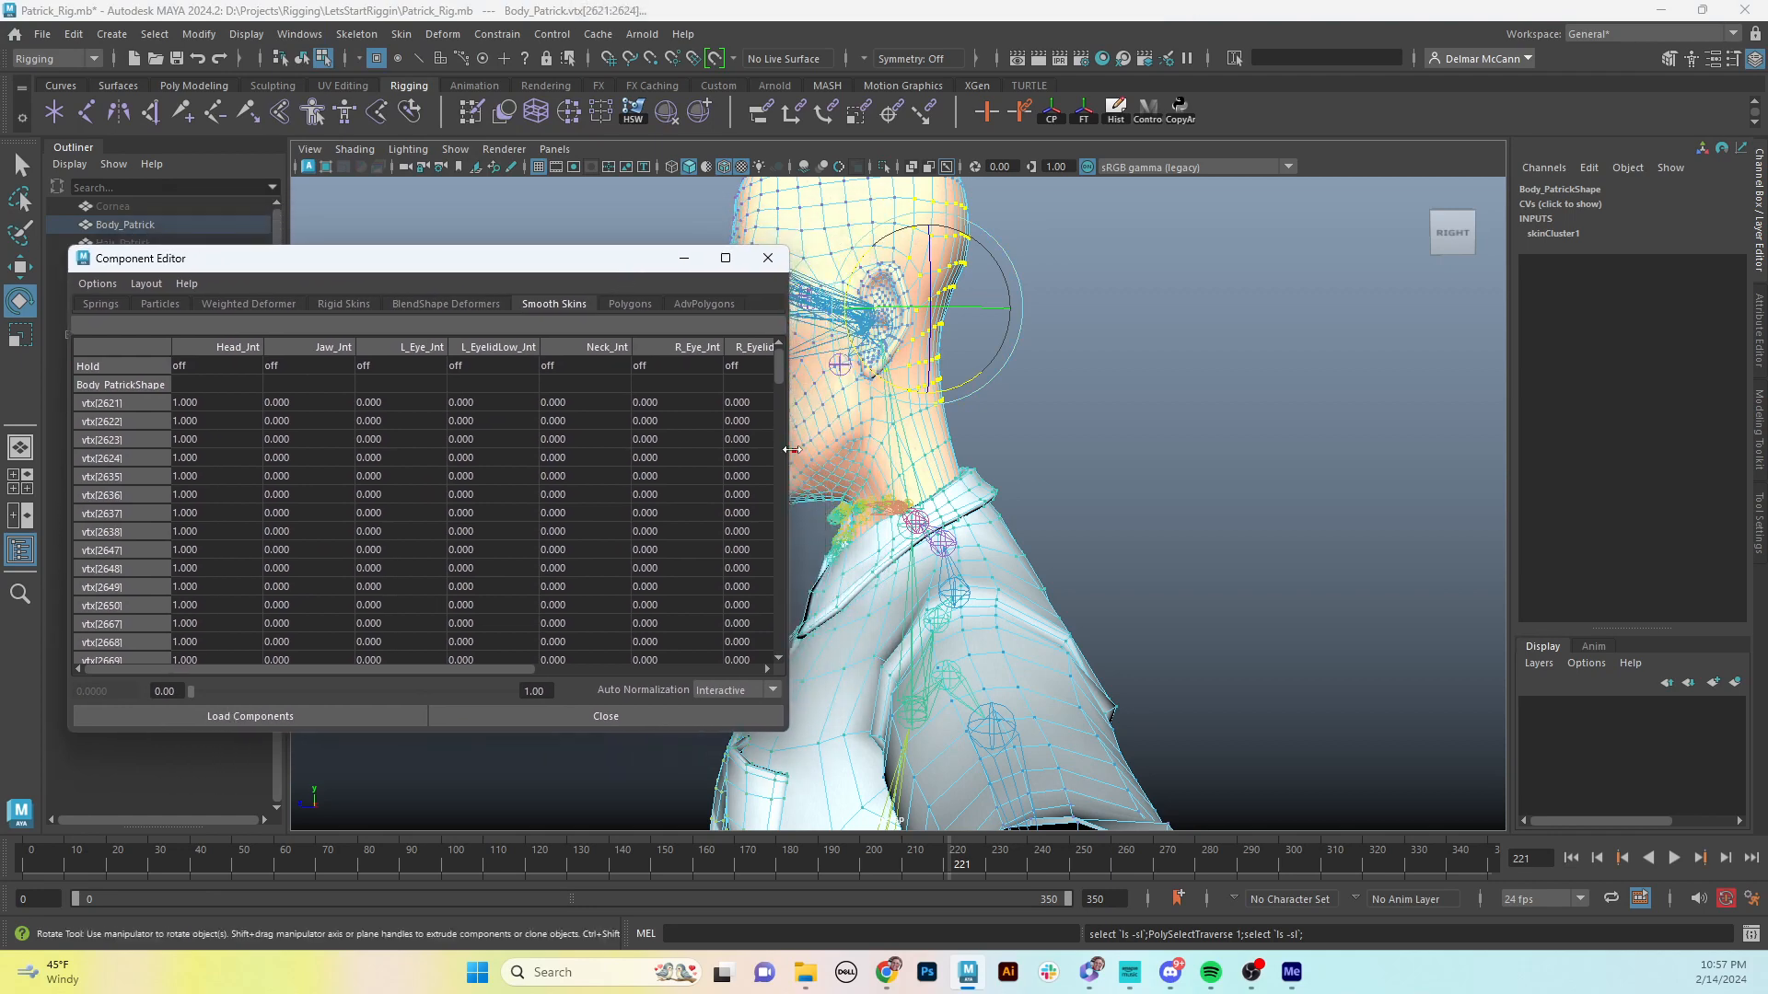
{"action": "left_click_drag", "start_coordinate": [792, 449], "coordinate": [921, 450]}
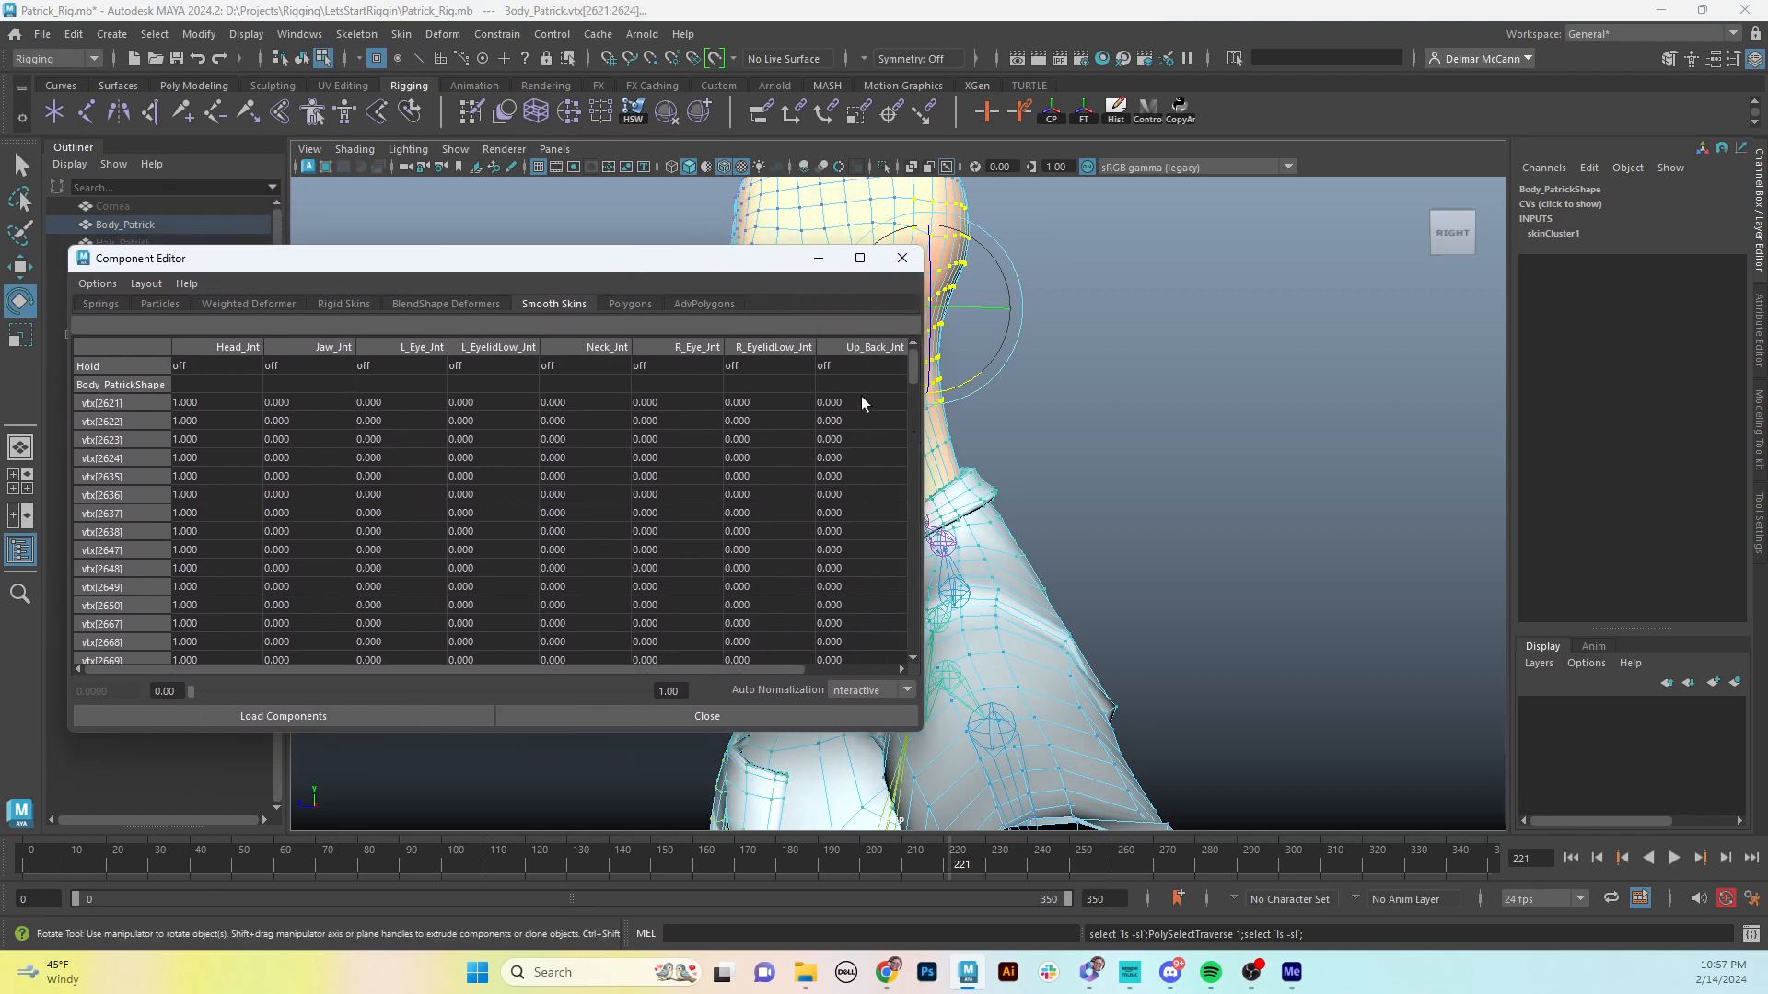
- Set the R_Eye_Jnt, R_EyelidLow_Jnt, L_EyelidLow_Jnt and L_Eye_Jnt weights of the selected head vertices to 0
{"action": "left_click", "coordinate": [683, 351]}
{"action": "type", "text": "0"}
{"action": "key", "text": "Return"}
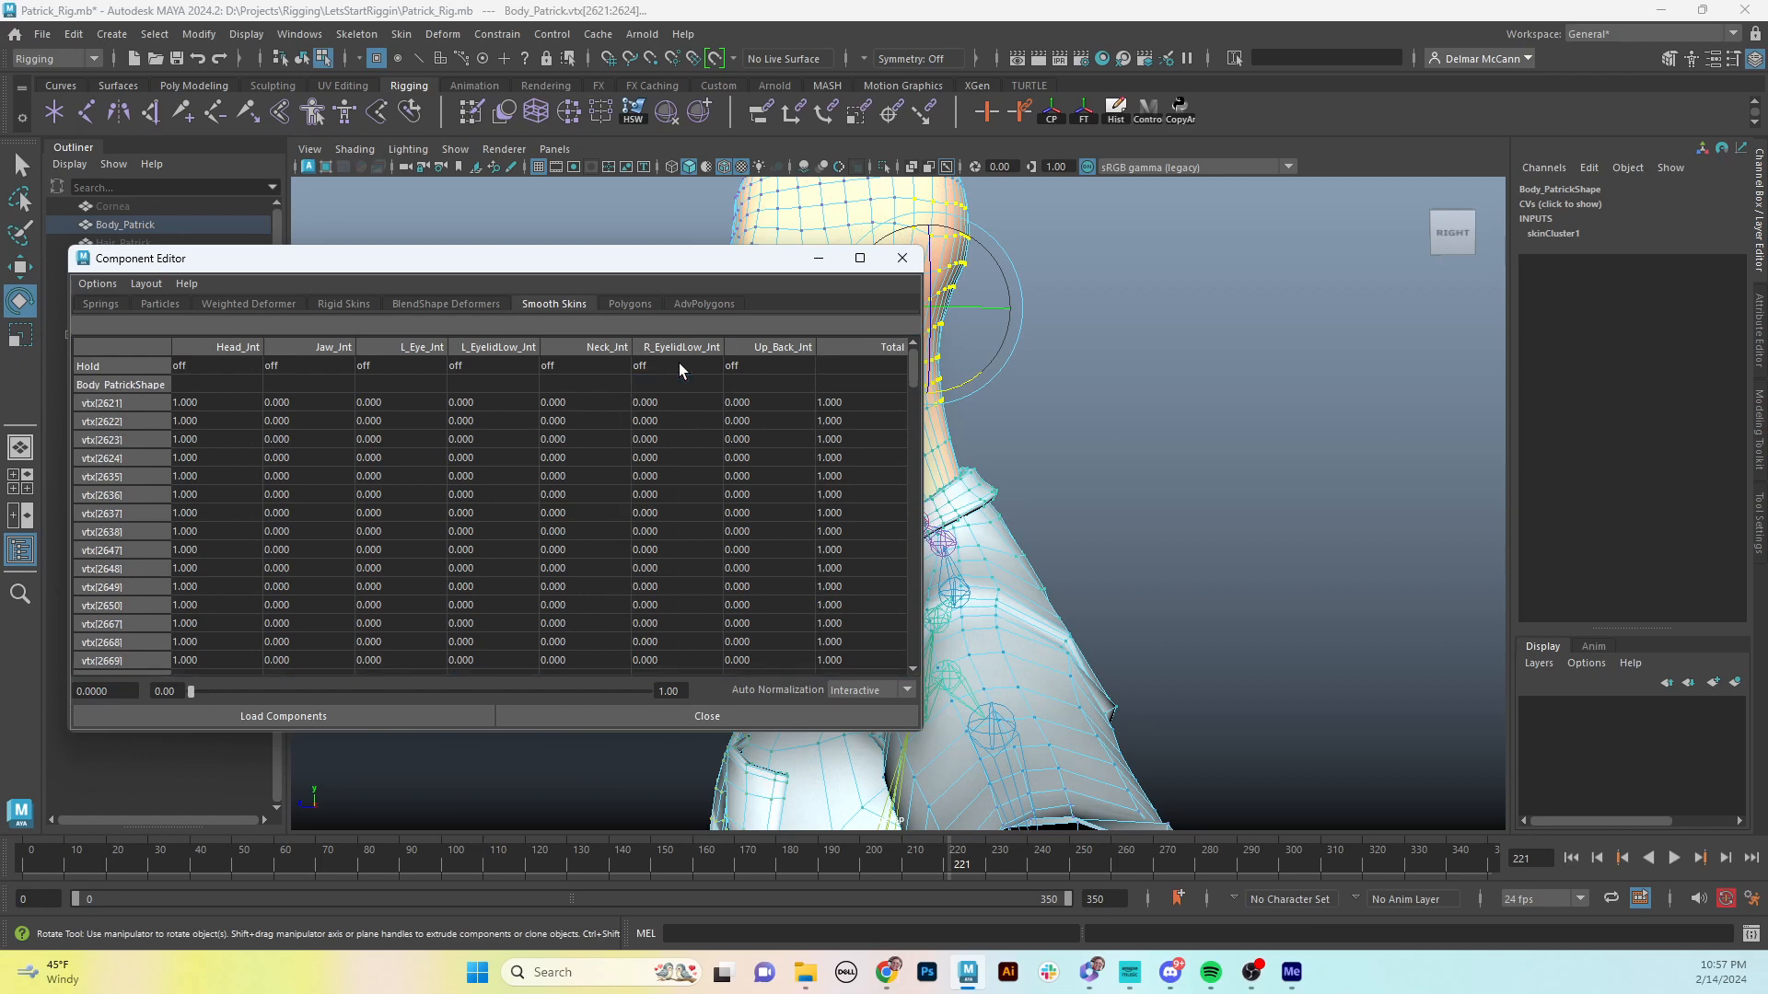
{"action": "left_click", "coordinate": [665, 350]}
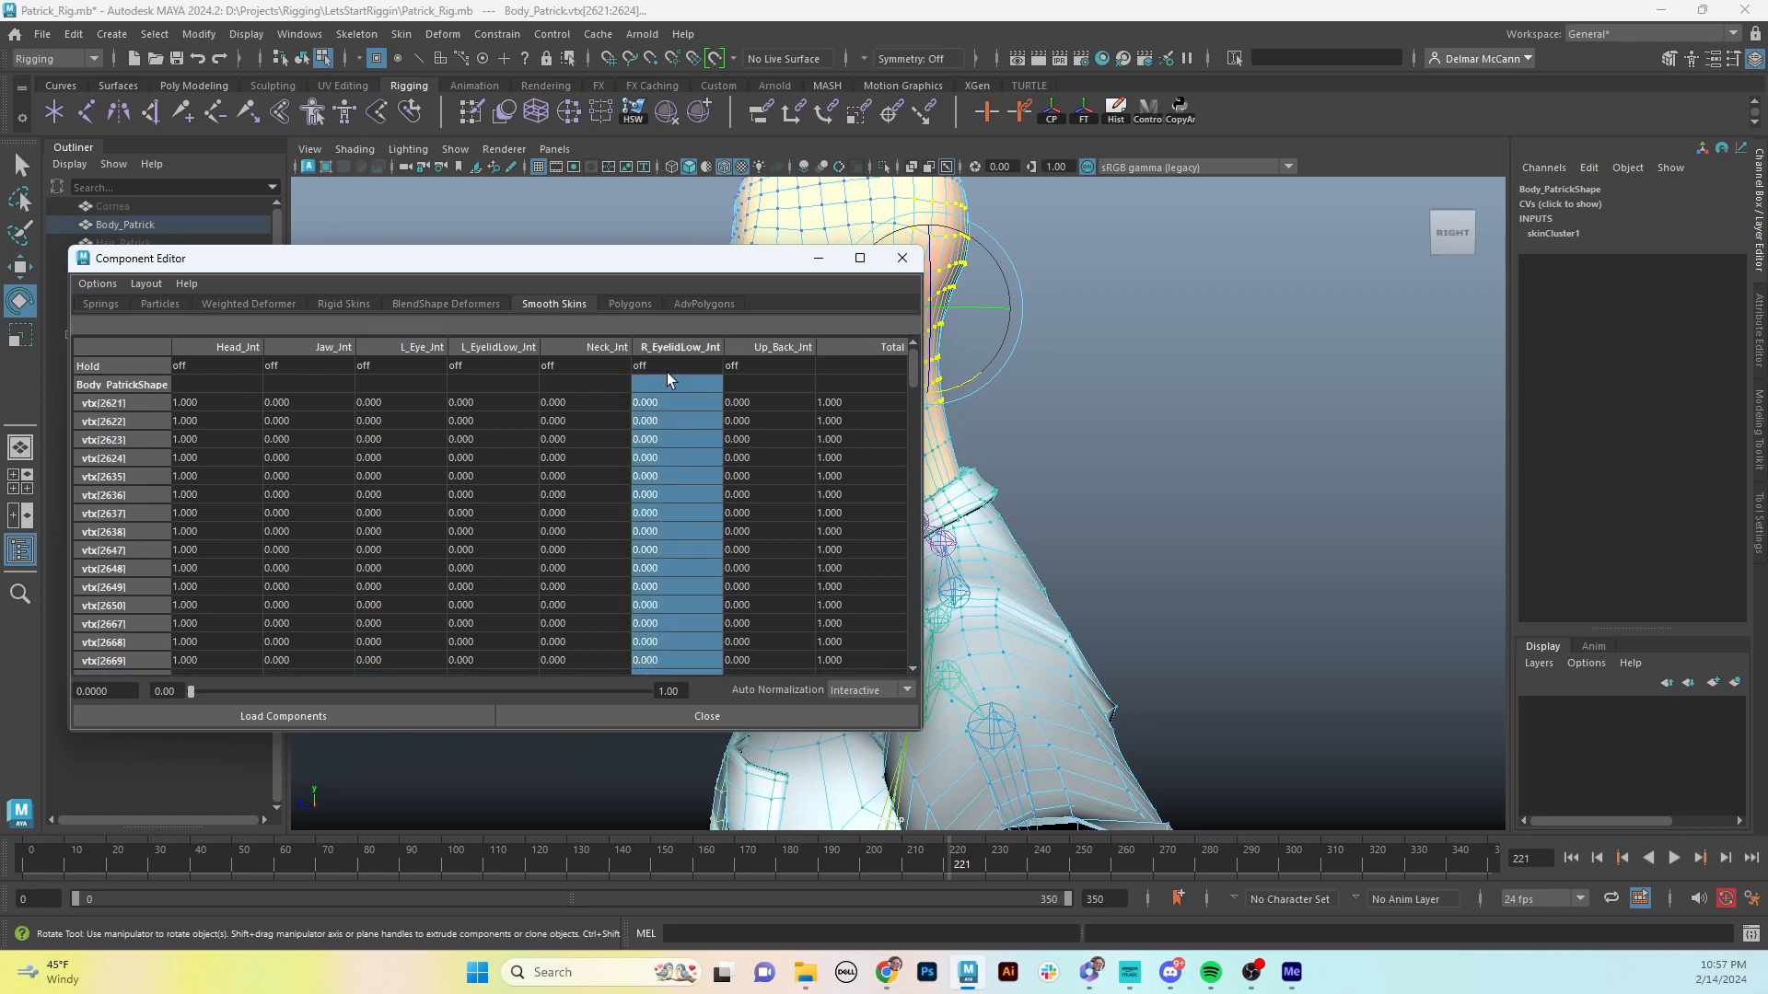
{"action": "type", "text": "0"}
{"action": "key", "text": "Return"}
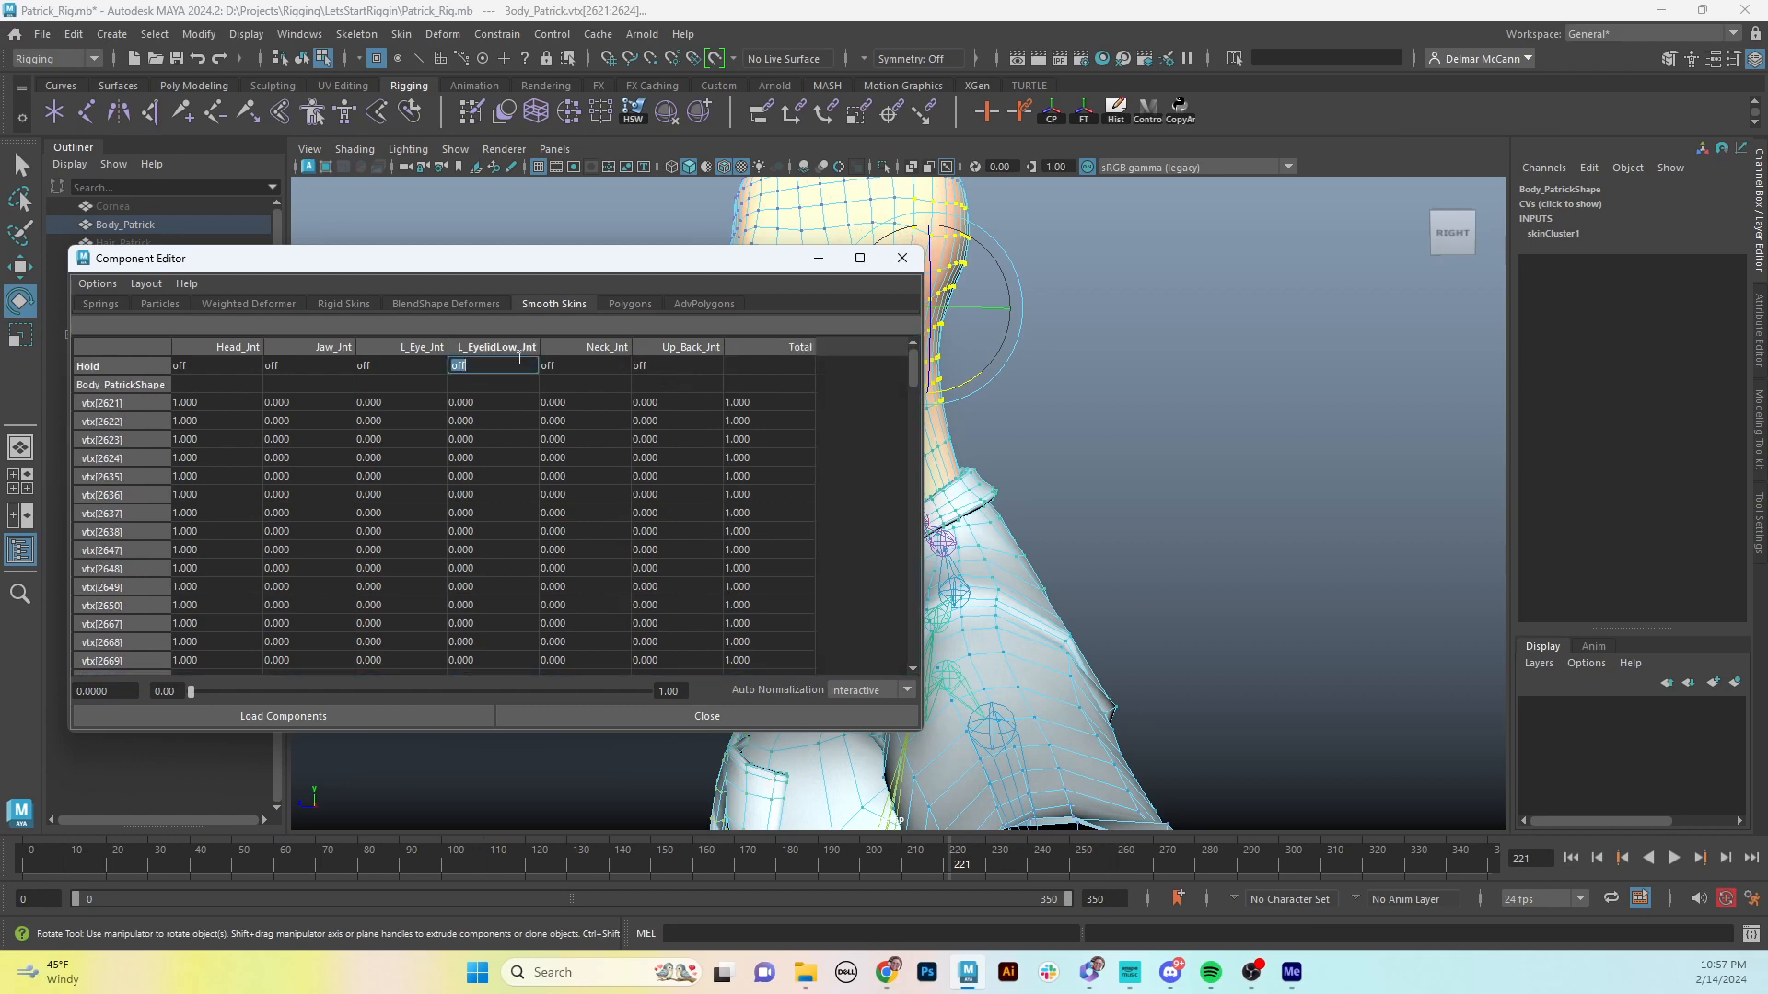
{"action": "left_click", "coordinate": [502, 350]}
{"action": "left_click", "coordinate": [421, 349], "text": "shift"}
{"action": "left_click", "coordinate": [420, 364], "text": "ctrl"}
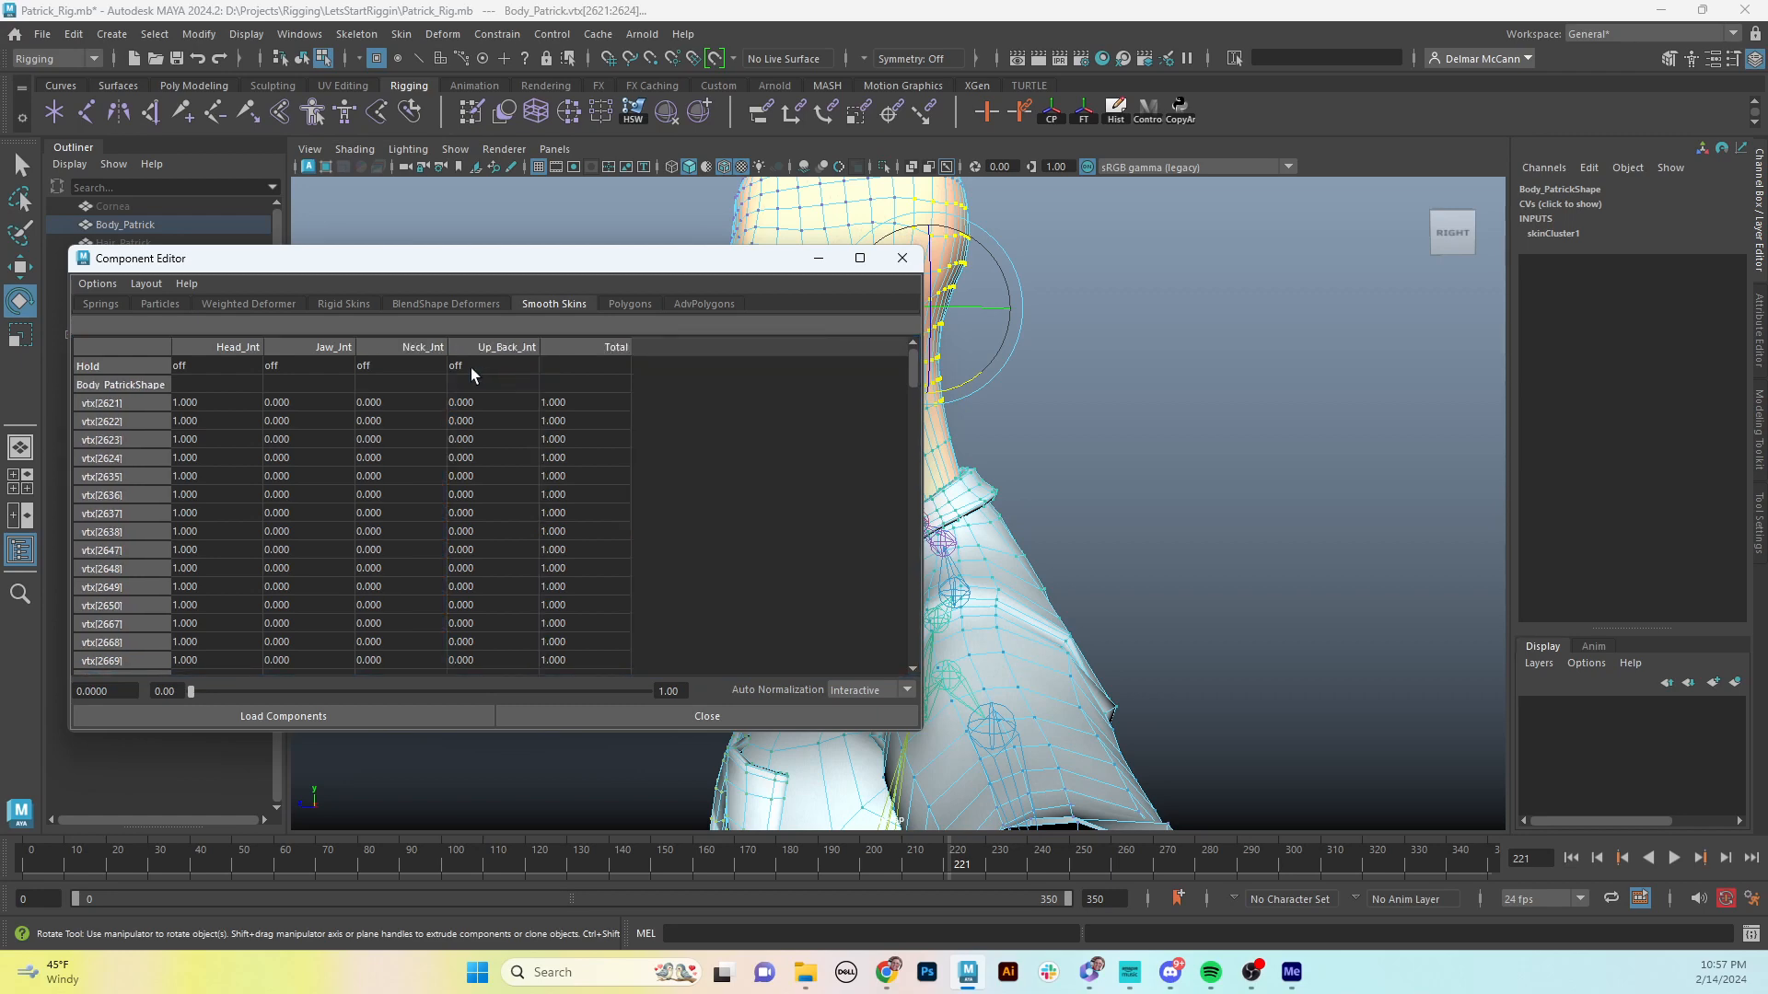
- Set the Jaw_Jnt and Up_Back_Jnt weights of the selected vertices to 0 and move the Component Editor clear of the head
{"action": "left_click", "coordinate": [318, 347]}
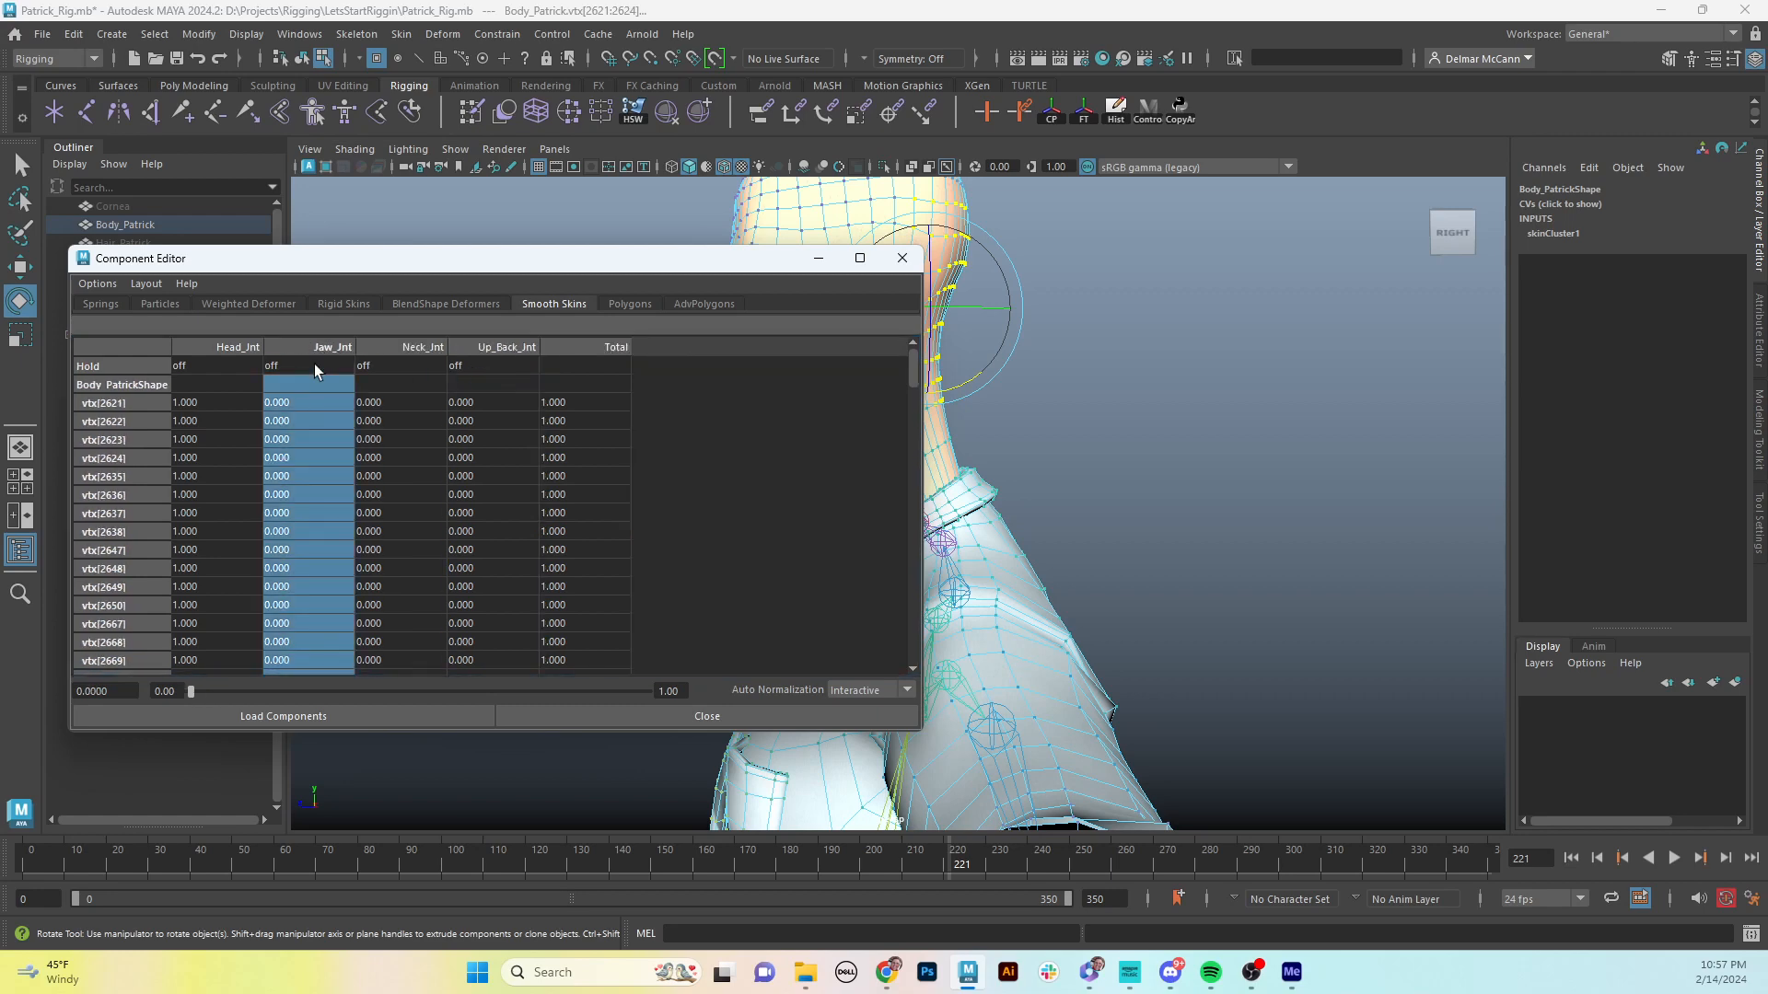
{"action": "left_click", "coordinate": [403, 348]}
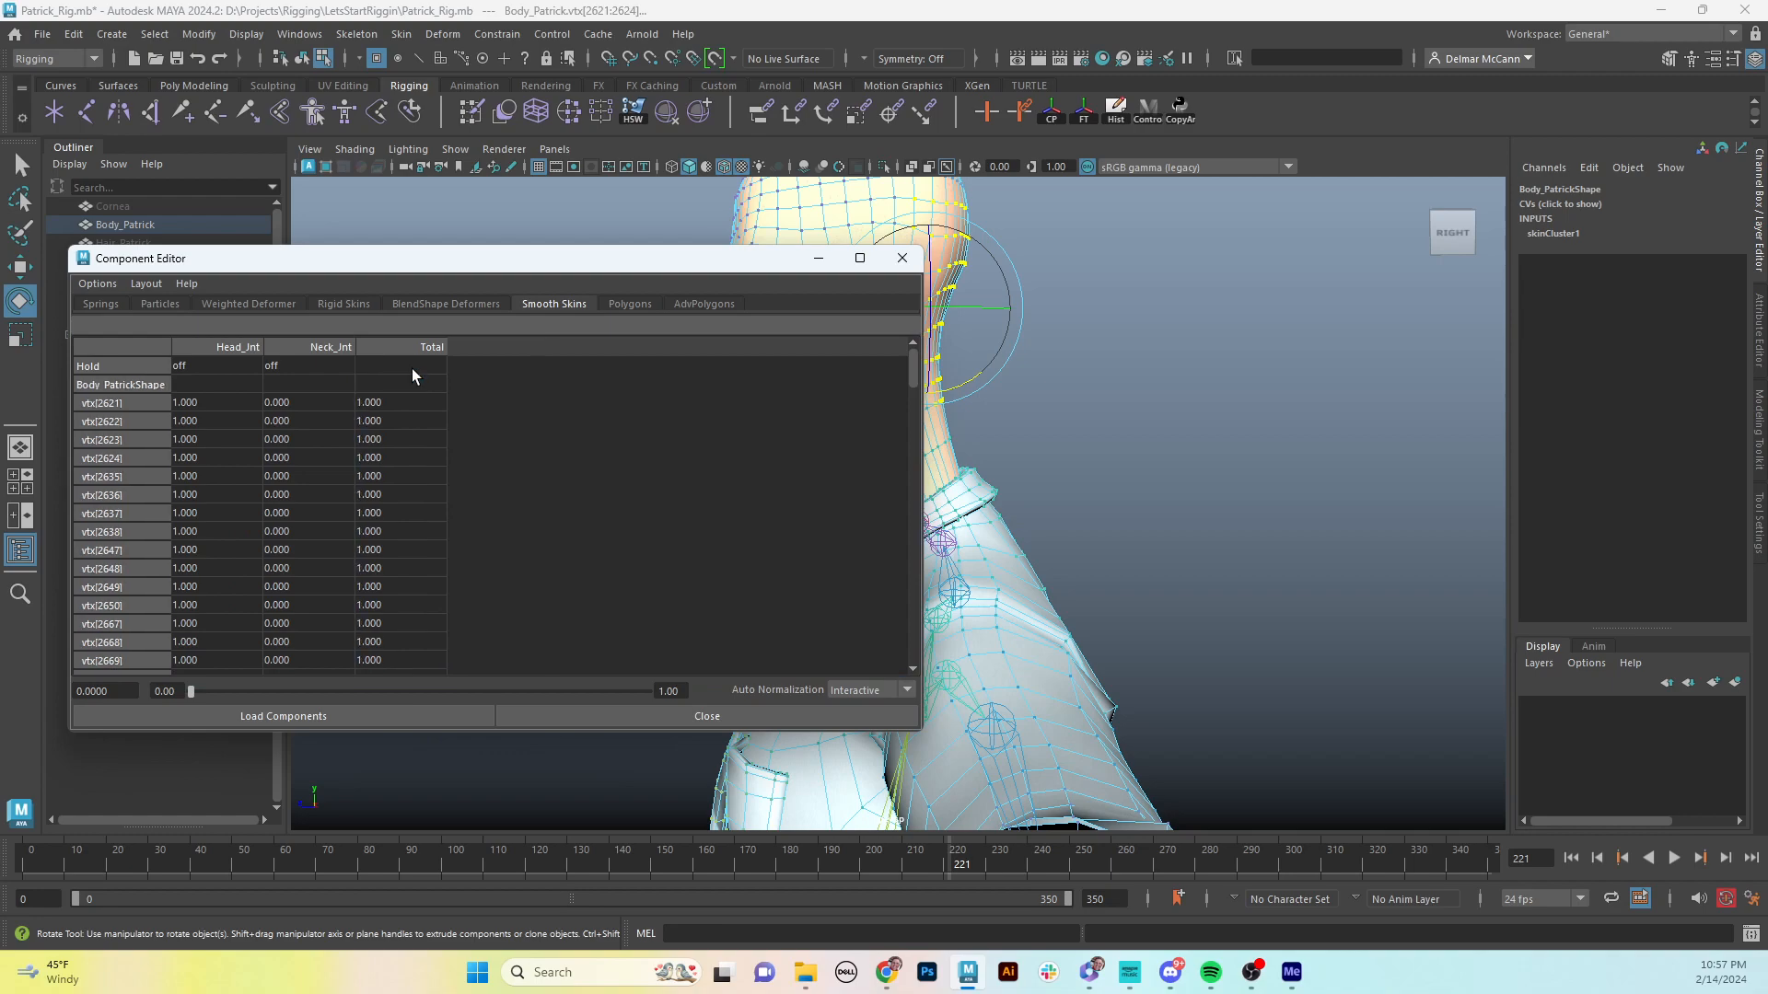
{"action": "left_click_drag", "start_coordinate": [433, 259], "coordinate": [405, 502]}
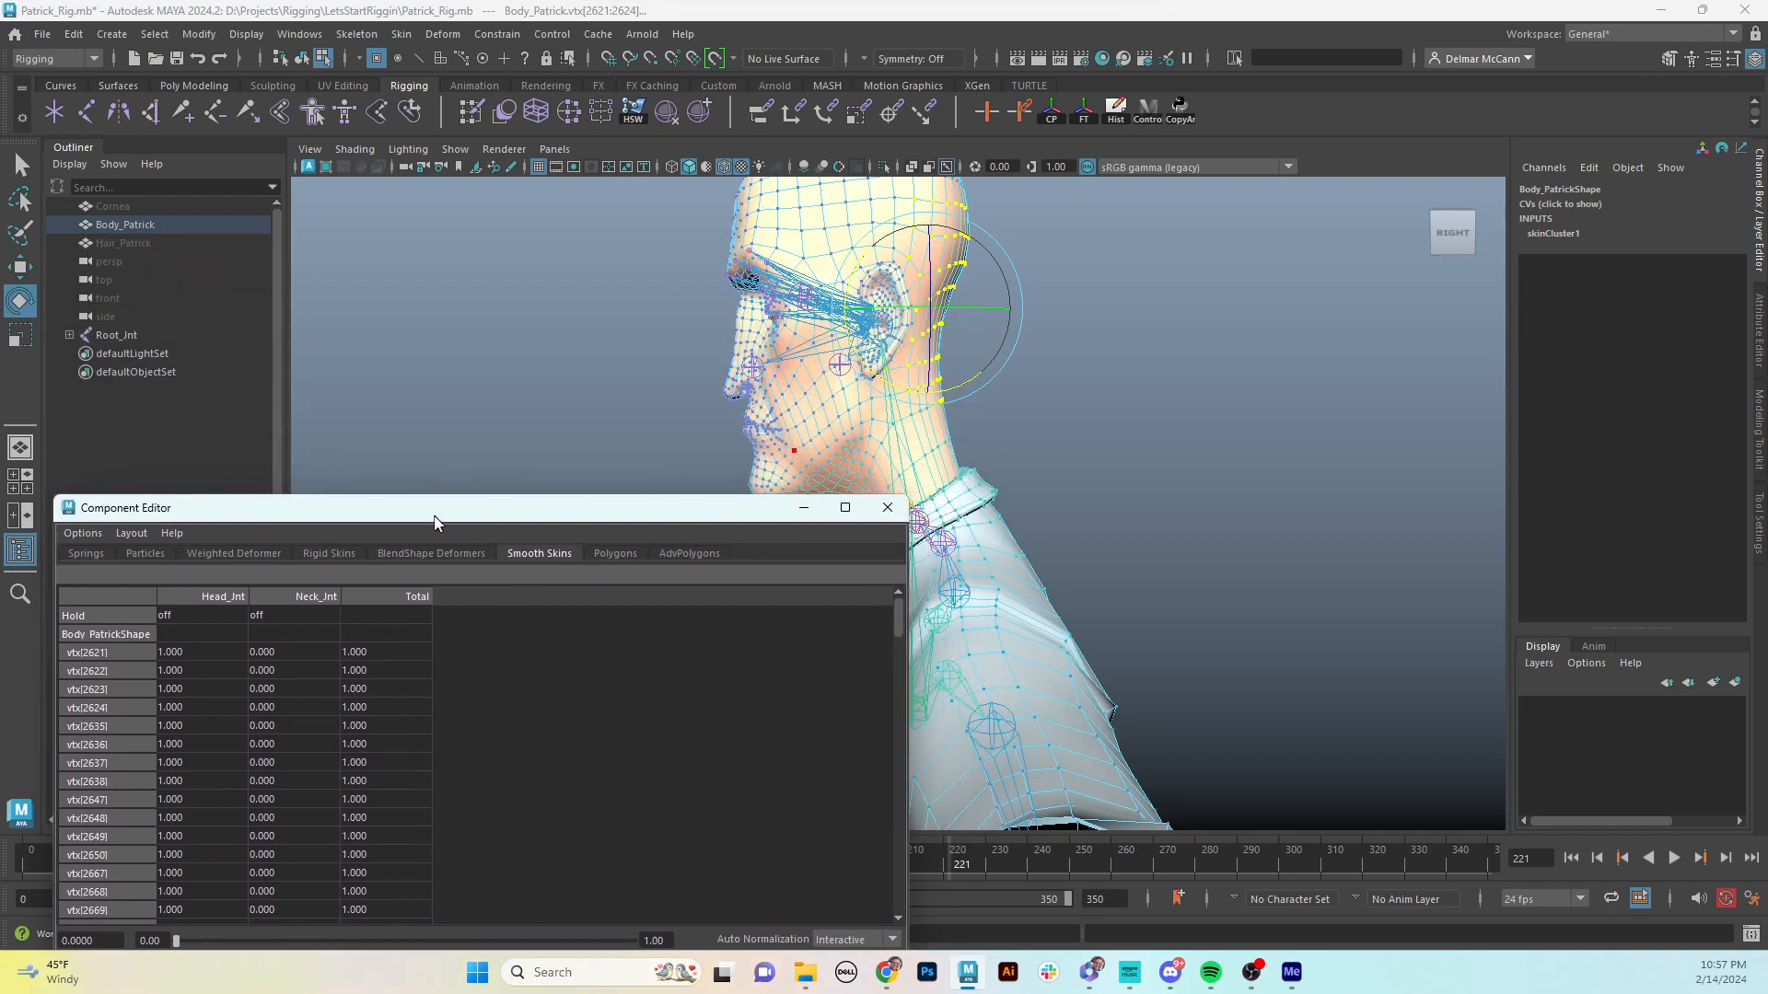
- Clear the selection, select an edge loop around the neck in edge mode and convert it to vertices
{"action": "left_click_drag", "start_coordinate": [1011, 456], "coordinate": [1066, 374], "text": "alt"}
{"action": "left_click", "coordinate": [1179, 348]}
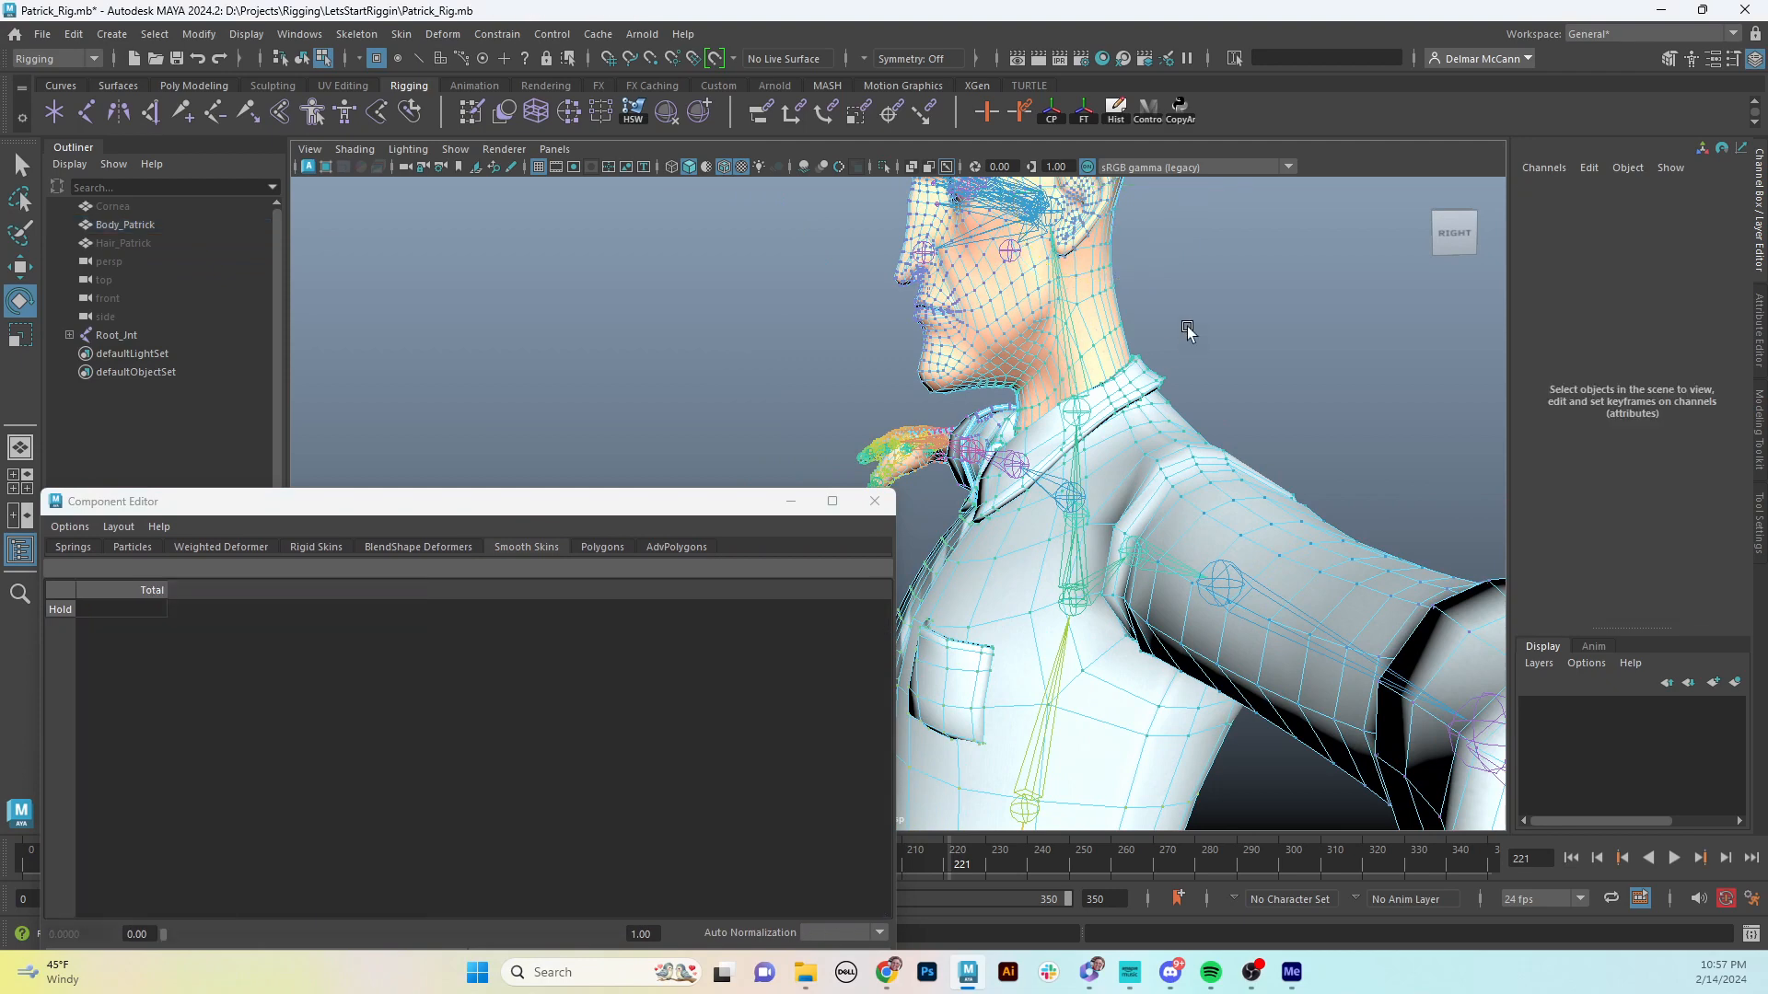
{"action": "key", "text": "F10"}
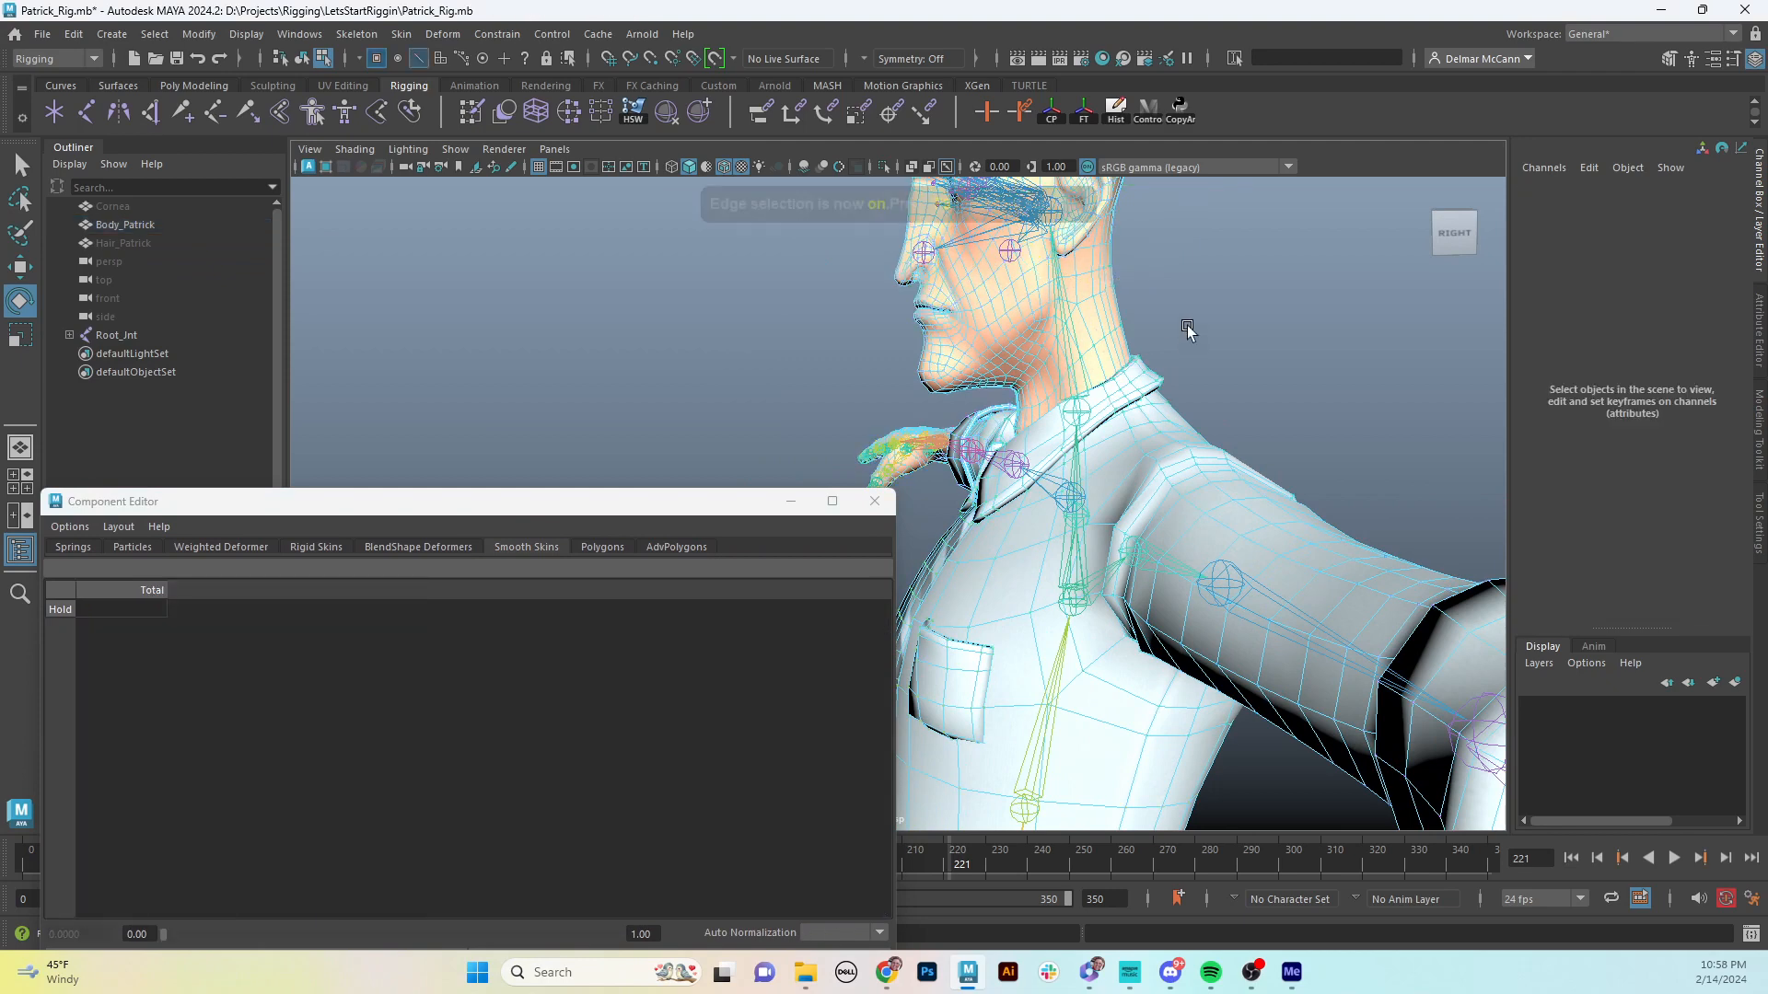
{"action": "mouse_move", "coordinate": [1175, 321]}
{"action": "left_mouse_down", "text": "alt"}
{"action": "mouse_move", "coordinate": [1130, 363]}
{"action": "mouse_move", "coordinate": [1188, 313]}
{"action": "left_mouse_up", "text": "alt"}
{"action": "left_click", "coordinate": [1202, 302]}
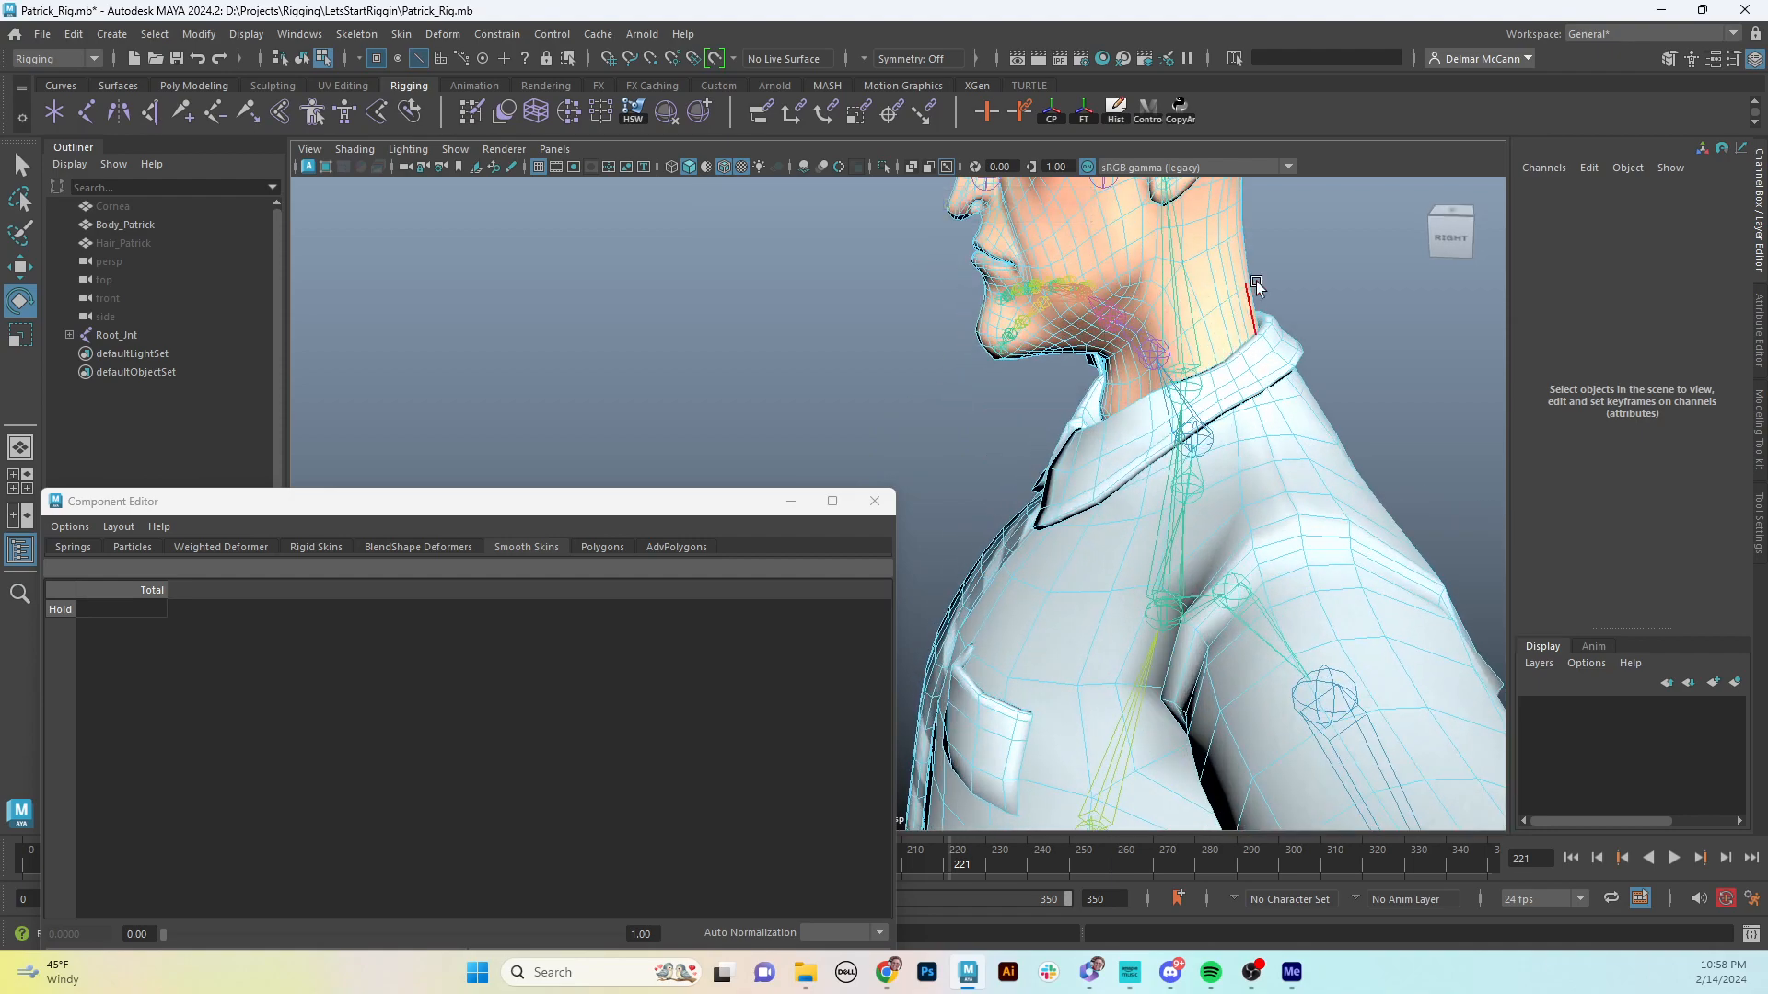
{"action": "double_click", "coordinate": [1212, 309]}
{"action": "left_click_drag", "start_coordinate": [1257, 318], "coordinate": [1214, 362], "text": "alt"}
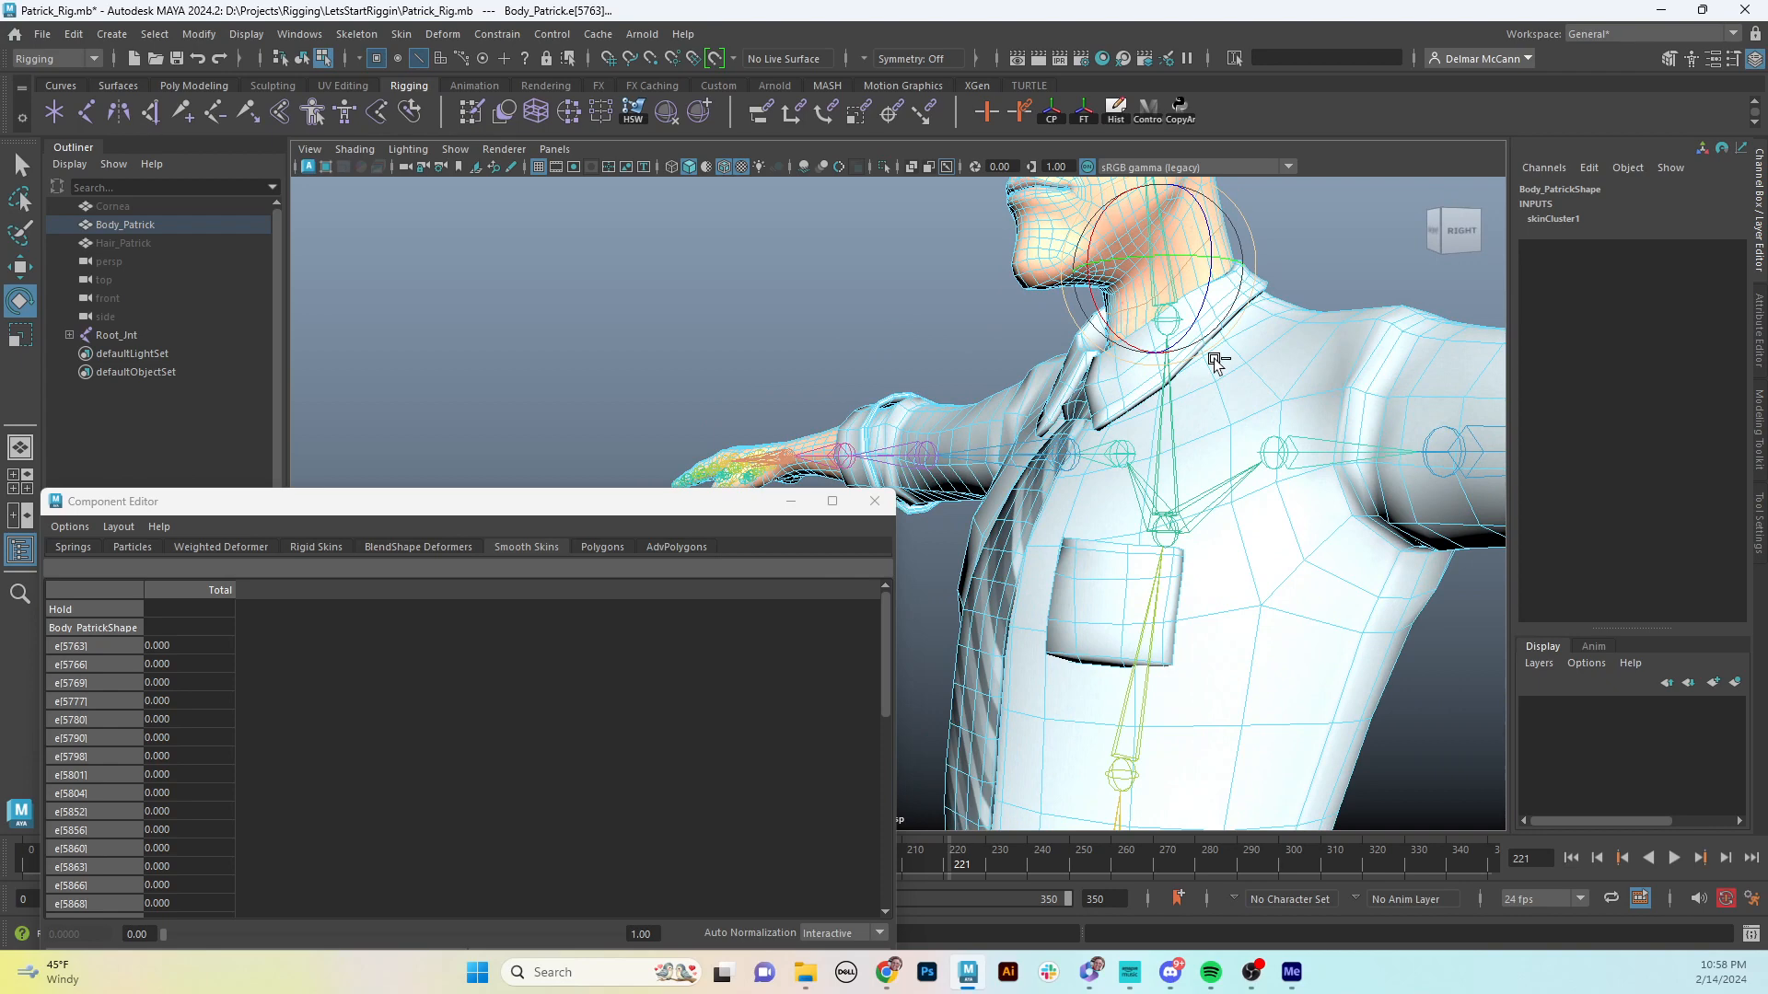
{"action": "key", "text": "ctrl+F9"}
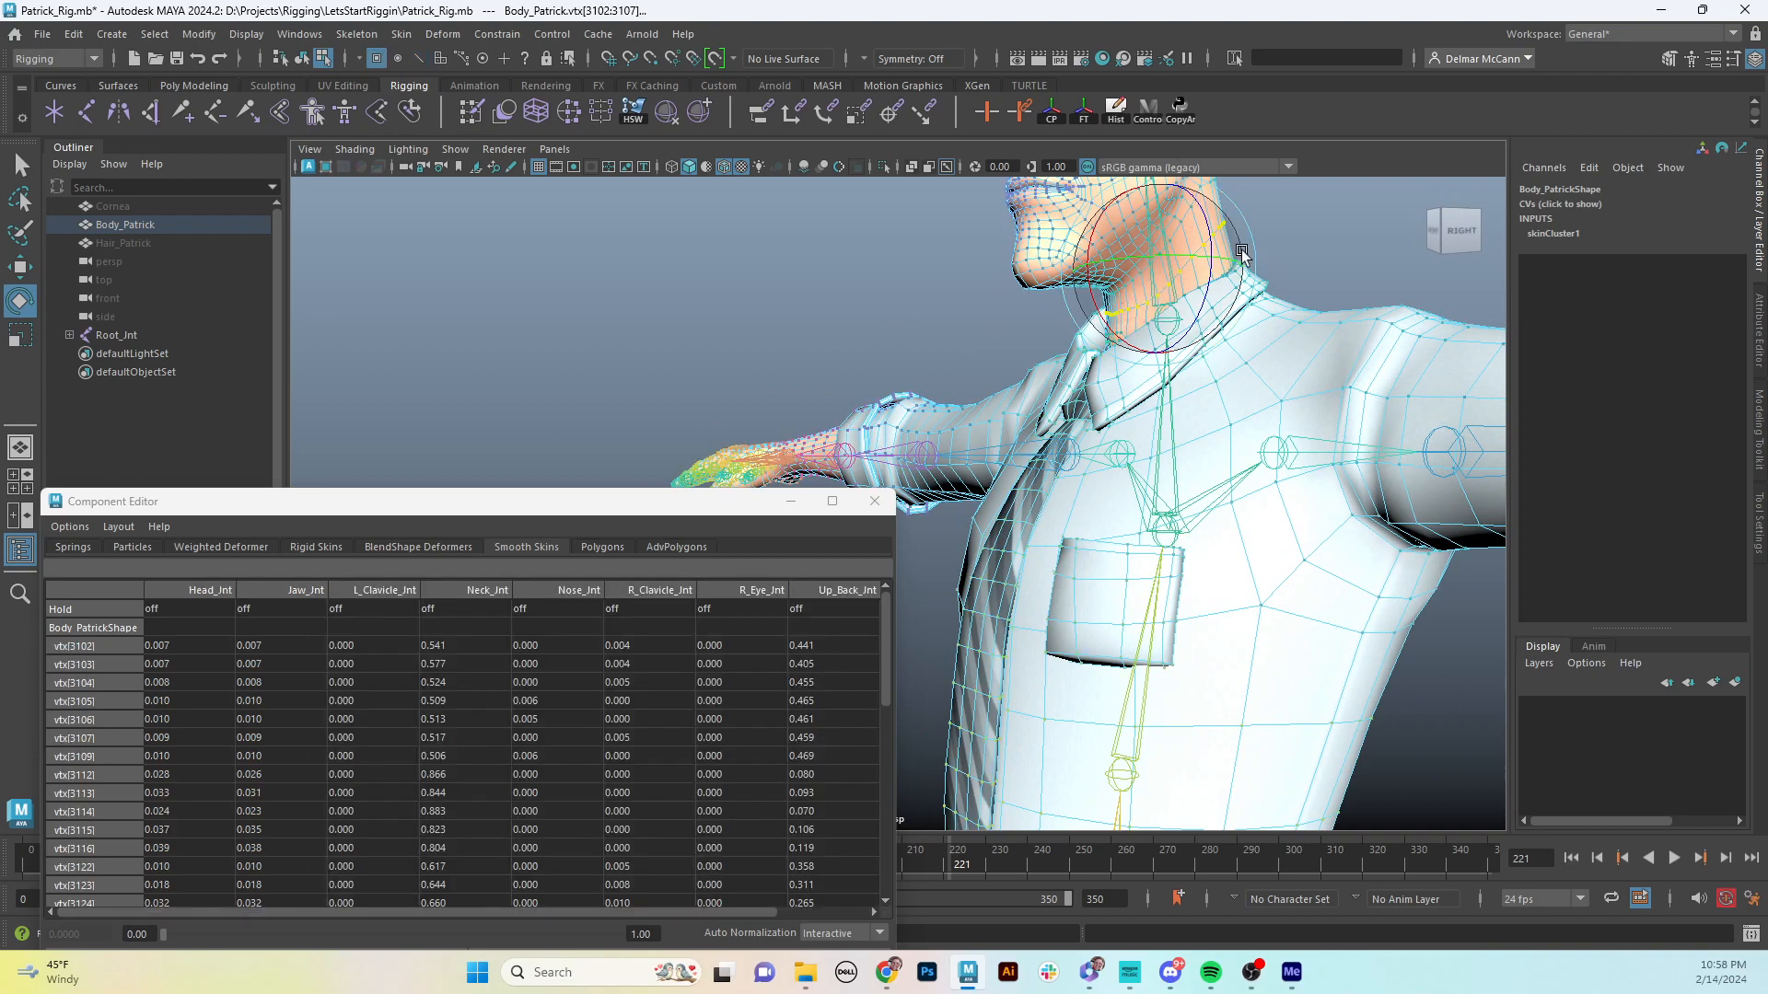
- Set the Jaw, L_Clavicle, Nose, R_Clavicle, R_Eye and Up_Back joint weights of the selected neck vertices to 0, leaving the Hold row out
{"action": "left_click_drag", "start_coordinate": [673, 516], "coordinate": [752, 381]}
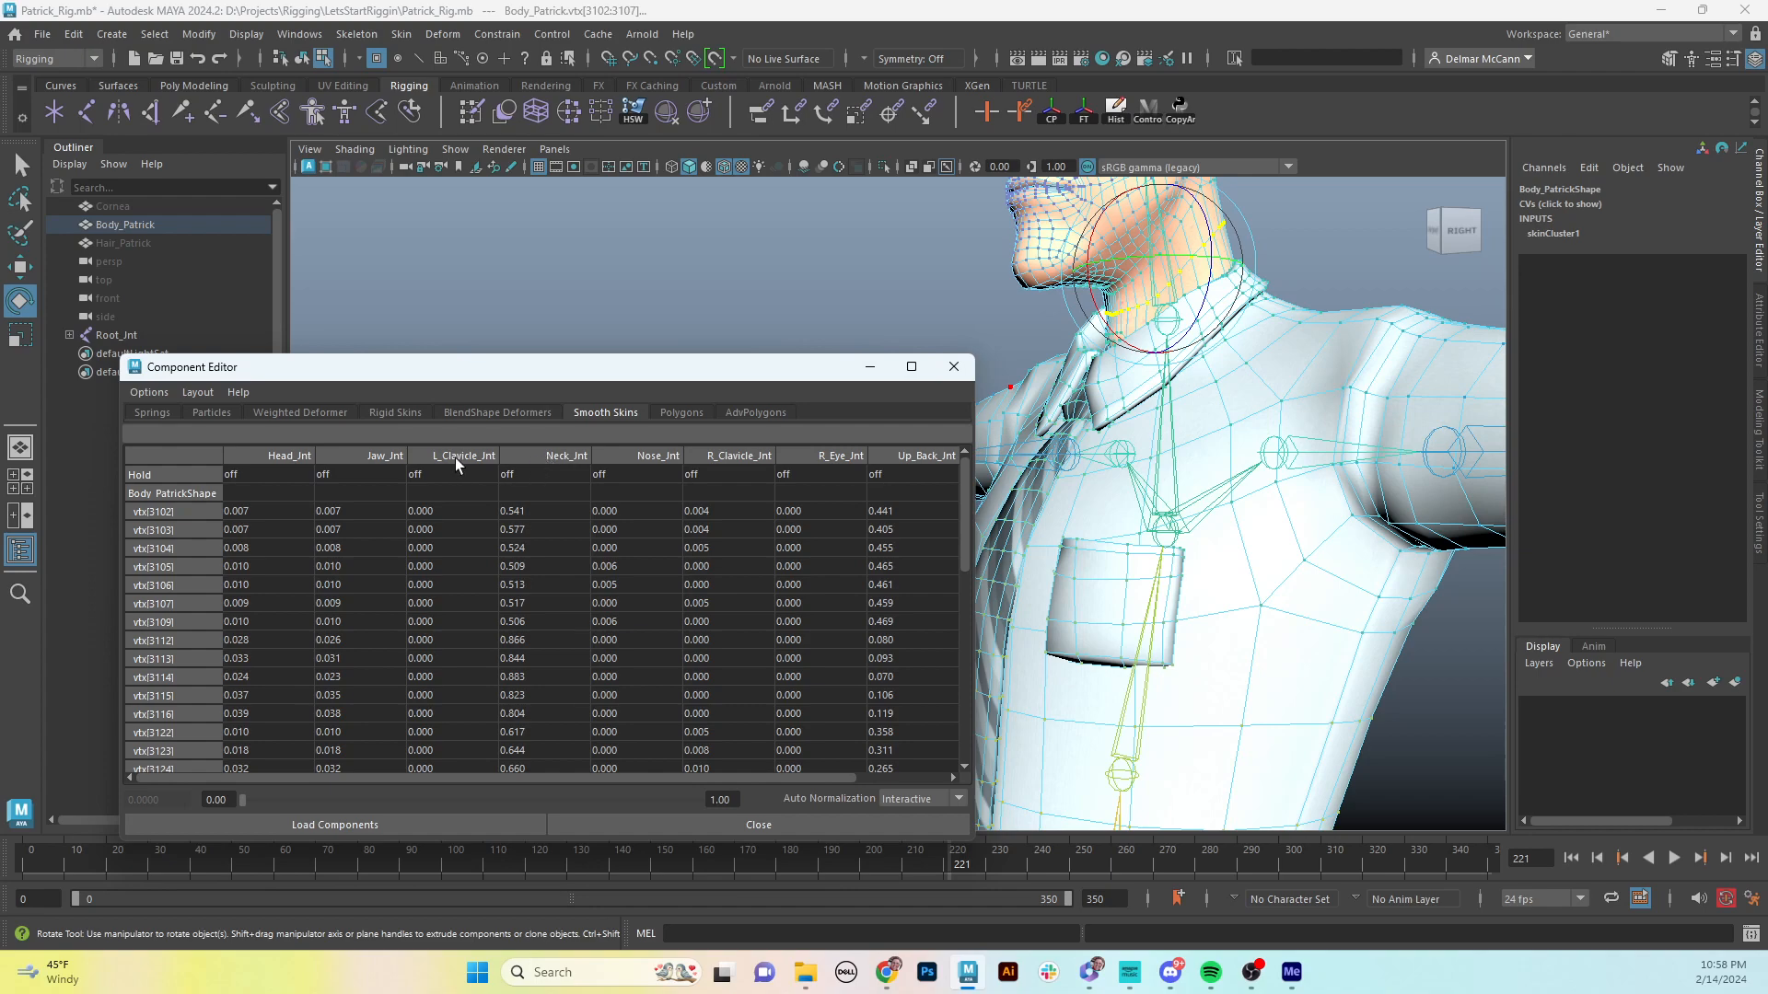
{"action": "mouse_move", "coordinate": [1121, 368]}
{"action": "left_mouse_down", "text": "alt"}
{"action": "mouse_move", "coordinate": [1231, 379]}
{"action": "mouse_move", "coordinate": [1082, 378]}
{"action": "mouse_move", "coordinate": [1151, 379]}
{"action": "mouse_move", "coordinate": [1121, 380]}
{"action": "left_mouse_up", "text": "alt"}
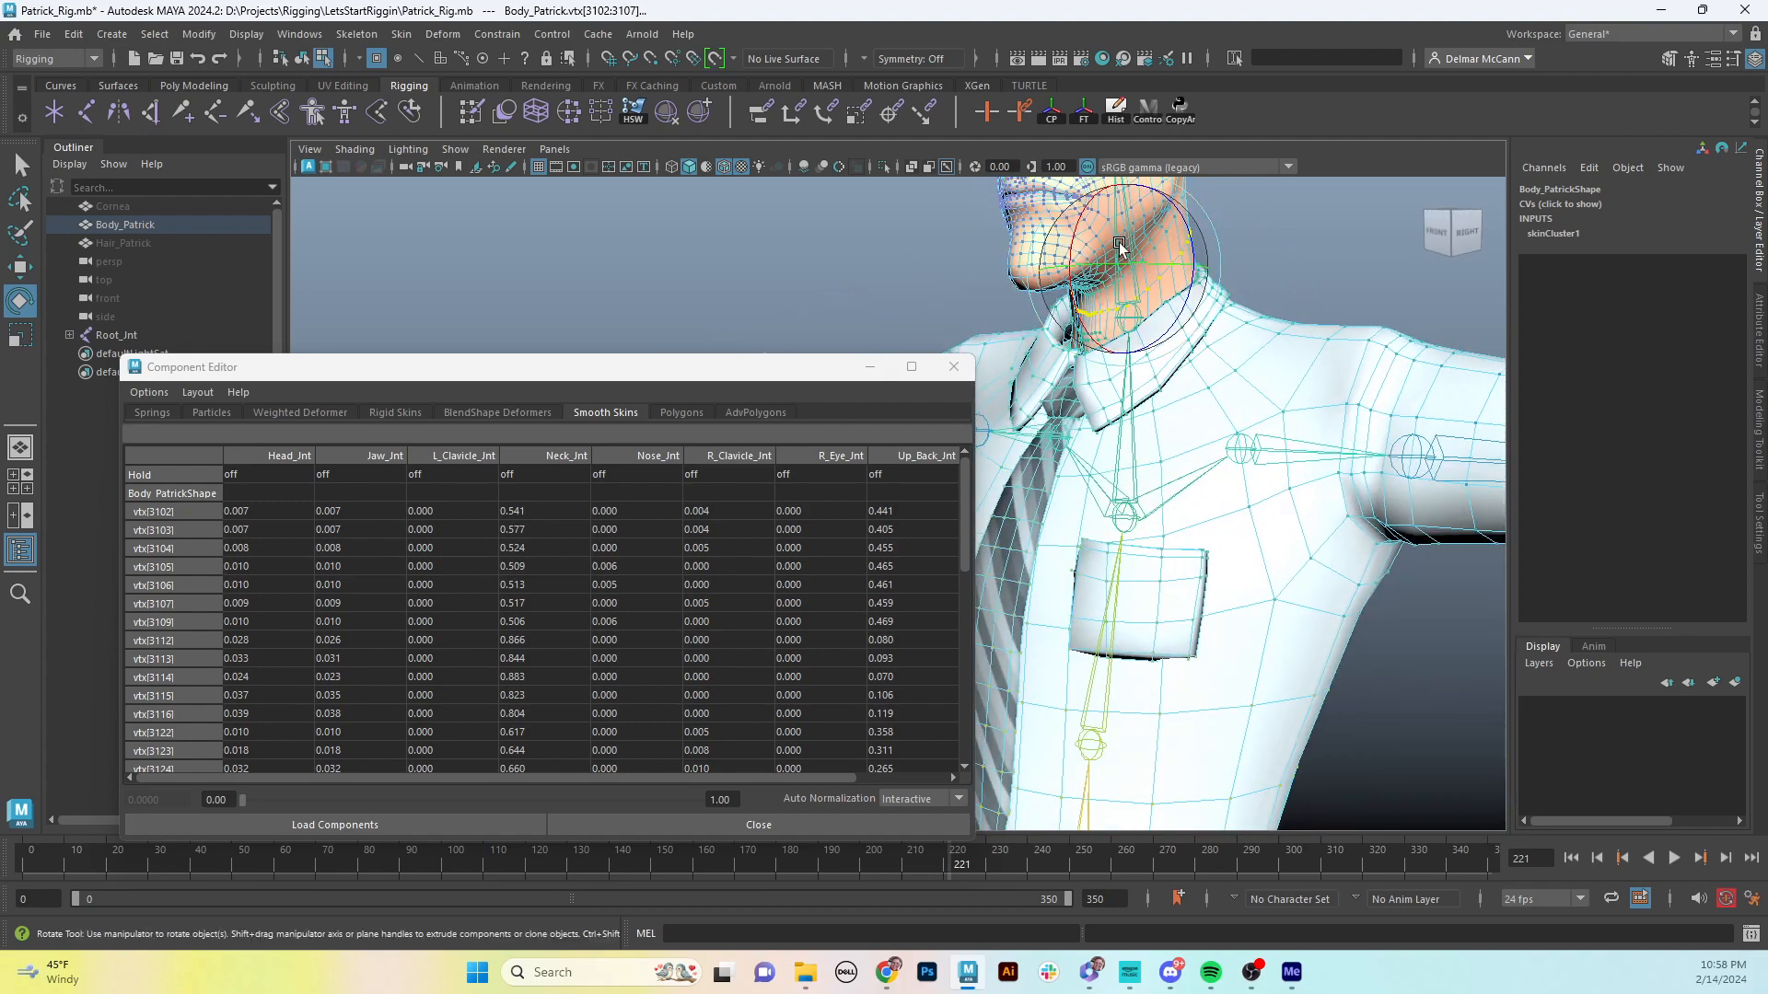
{"action": "left_click", "coordinate": [372, 457]}
{"action": "left_click", "coordinate": [455, 455], "text": "shift"}
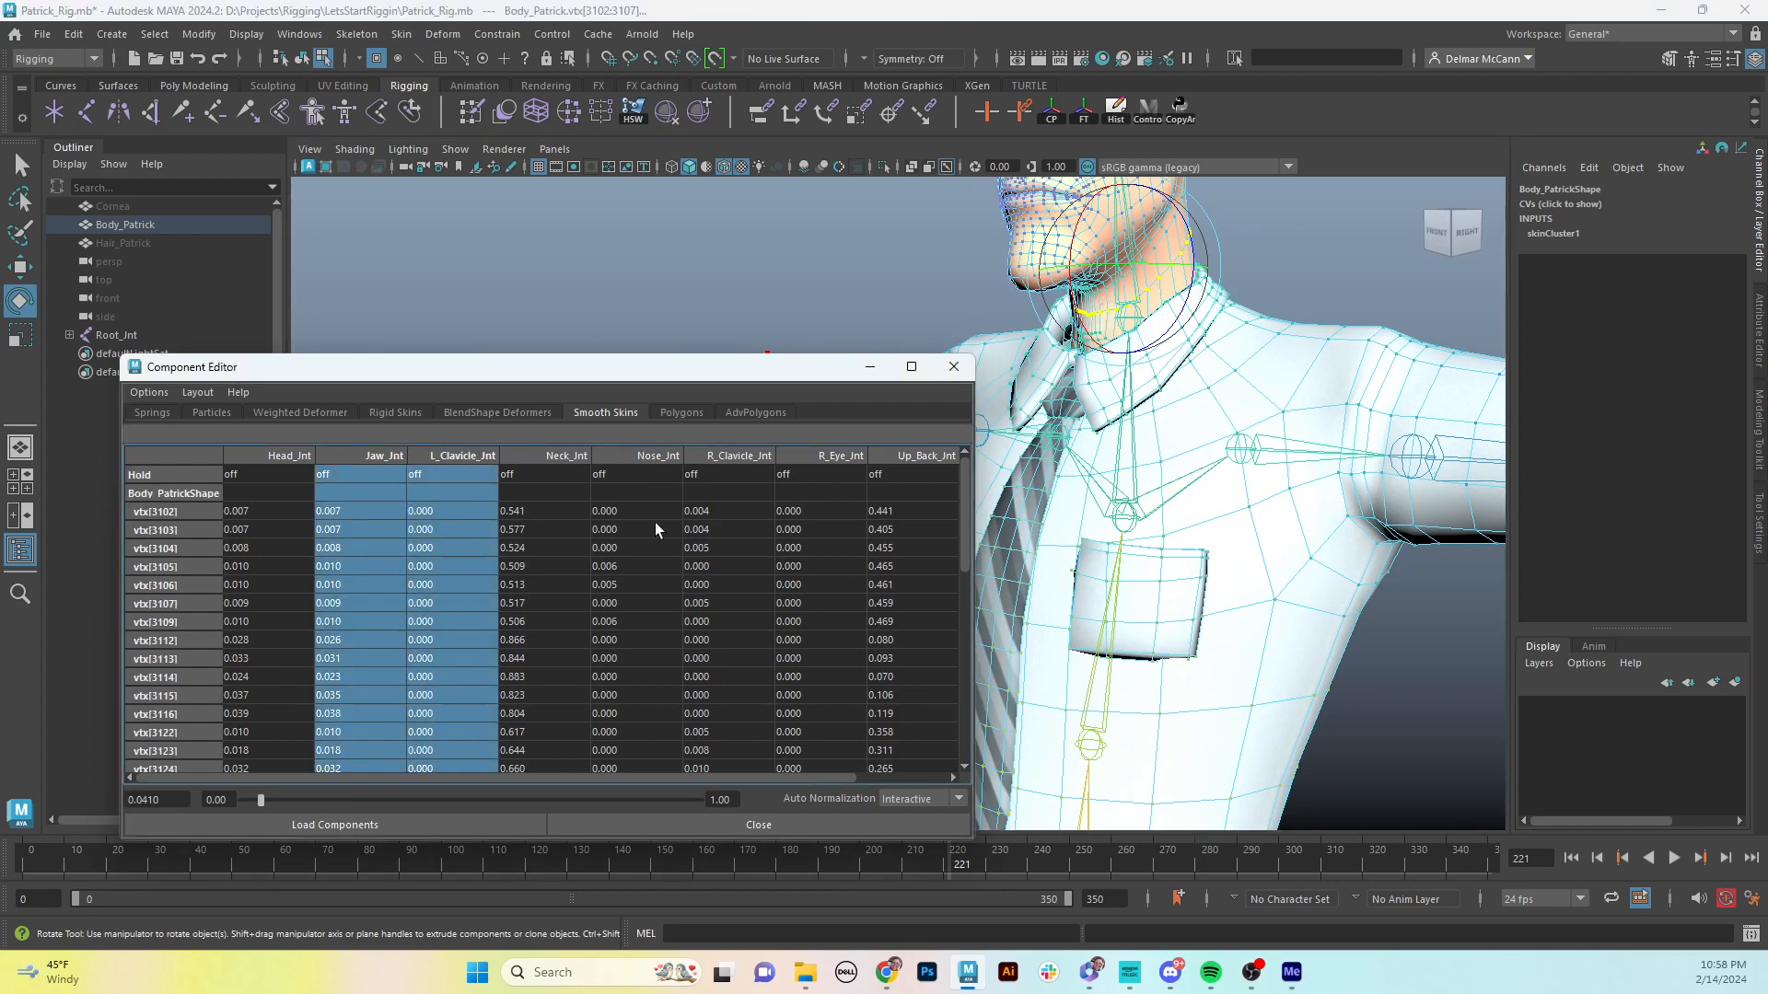
{"action": "left_click", "coordinate": [652, 458], "text": "ctrl"}
{"action": "left_click", "coordinate": [740, 457], "text": "ctrl"}
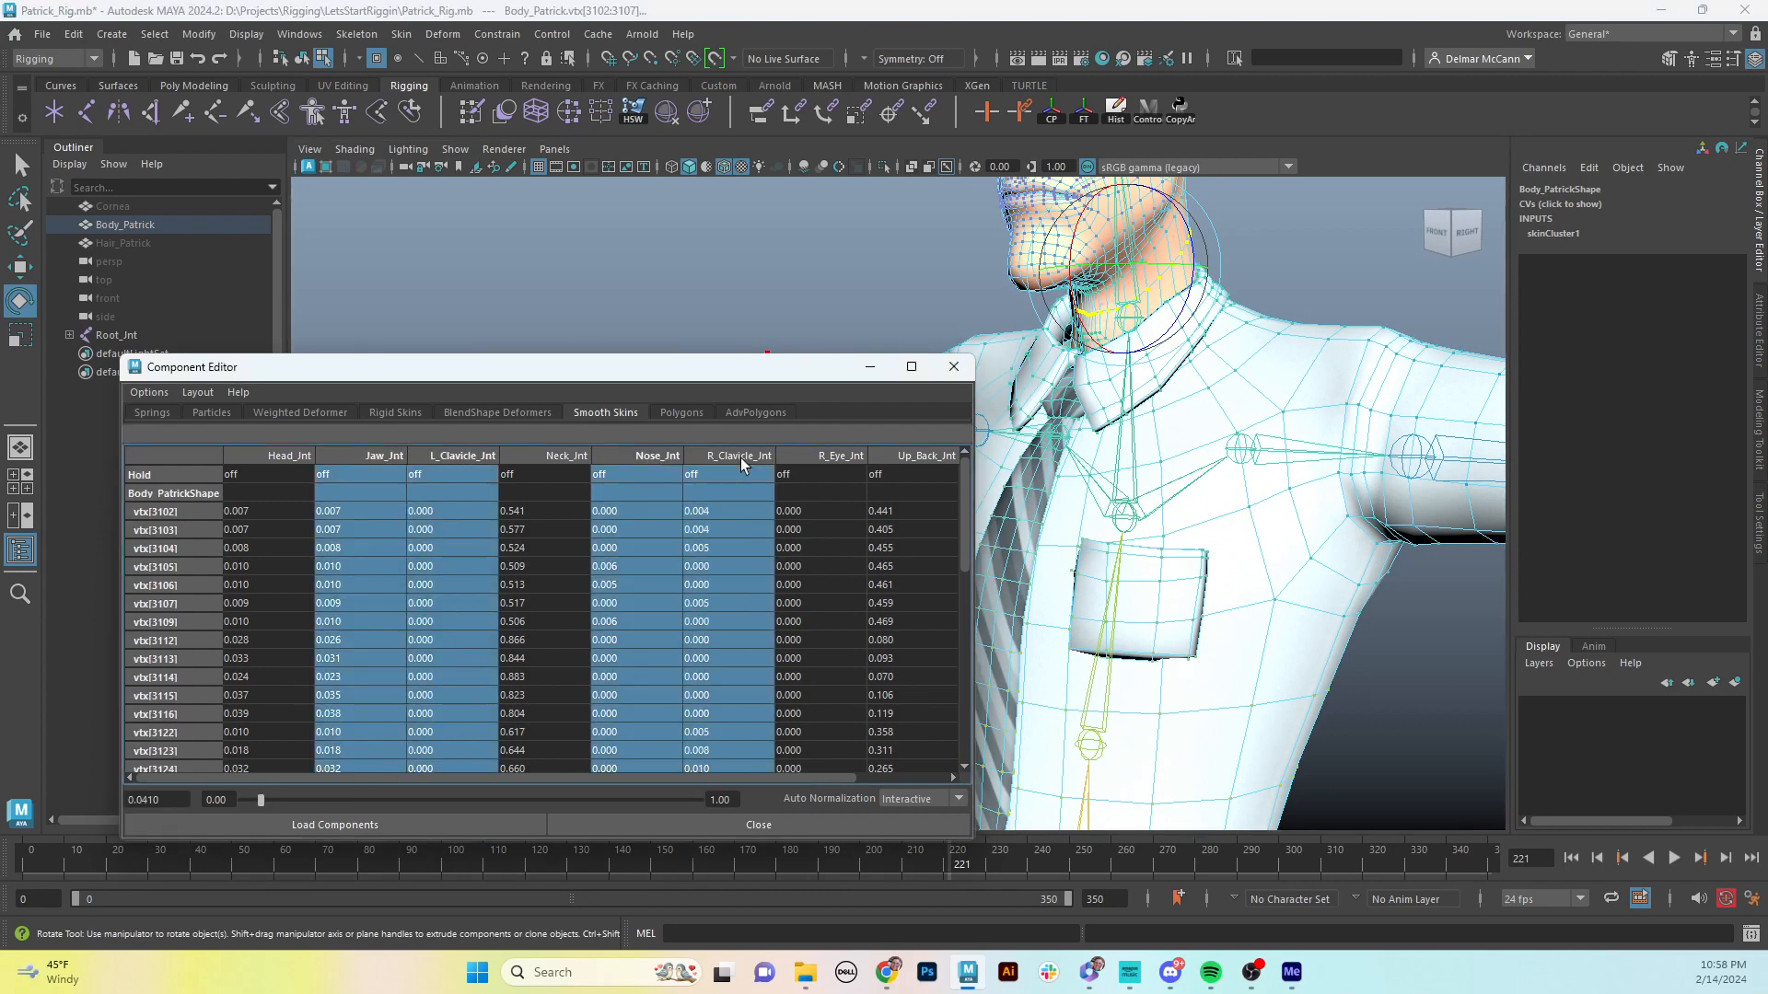
{"action": "left_click", "coordinate": [843, 457], "text": "ctrl"}
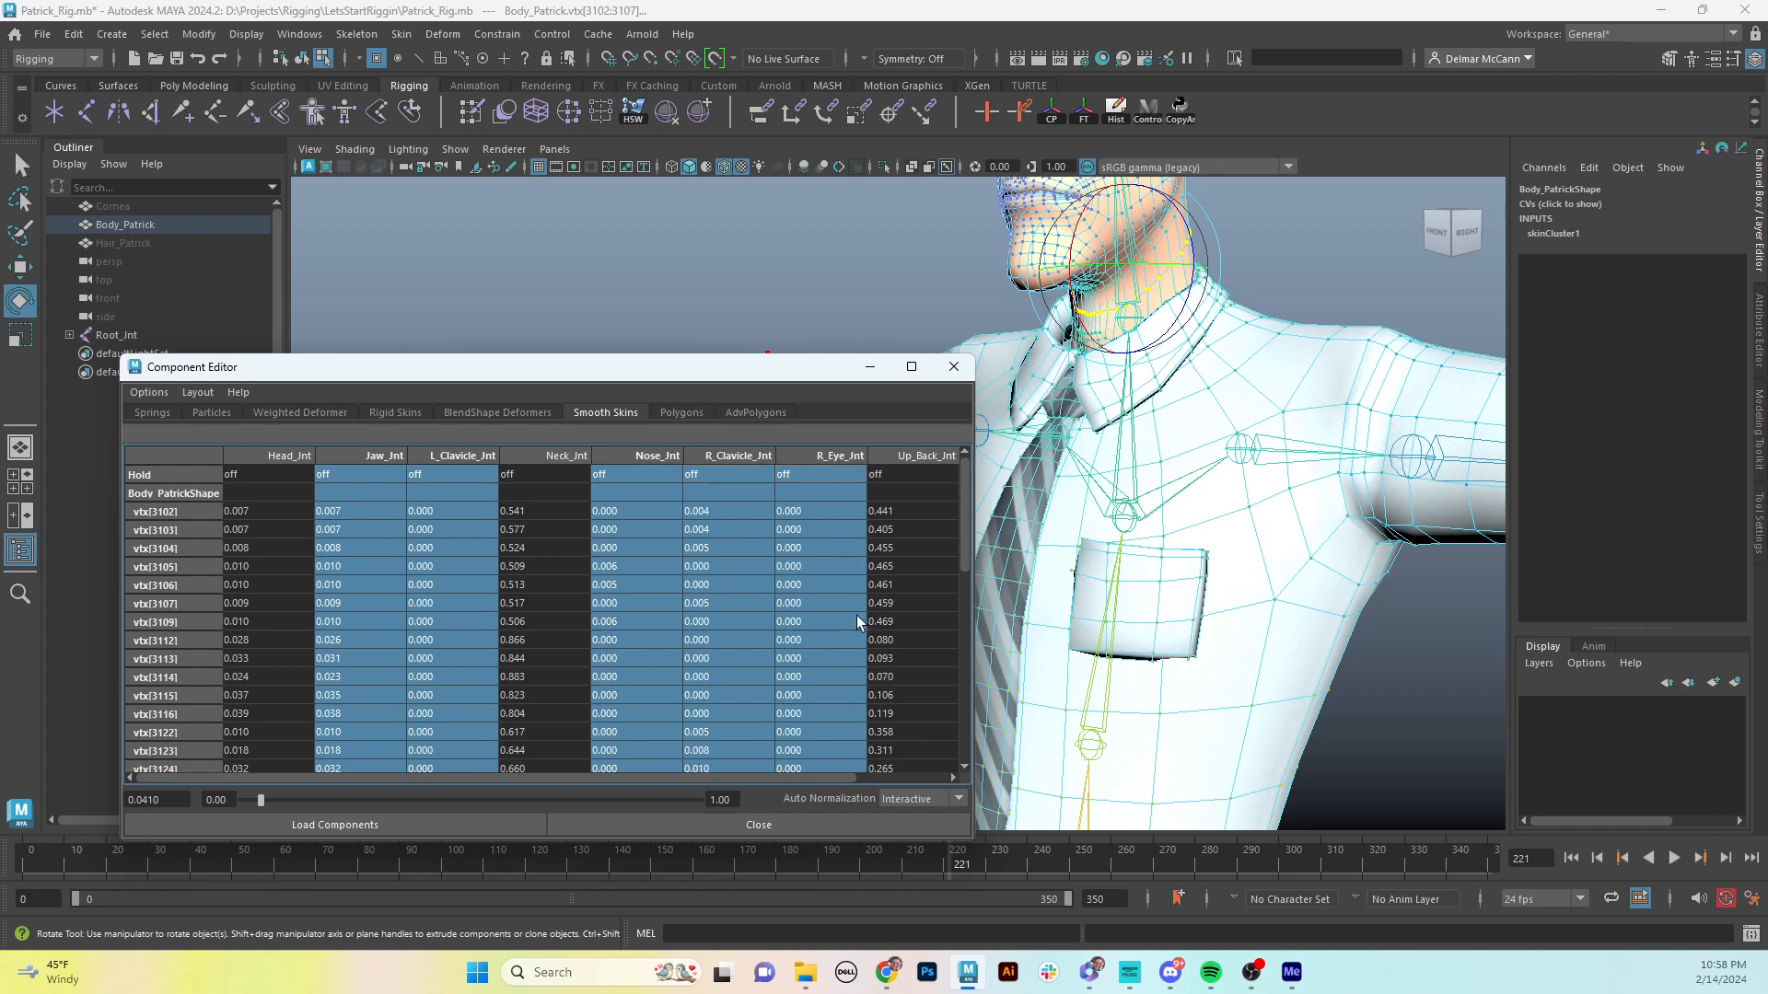
{"action": "left_click", "coordinate": [899, 461], "text": "ctrl"}
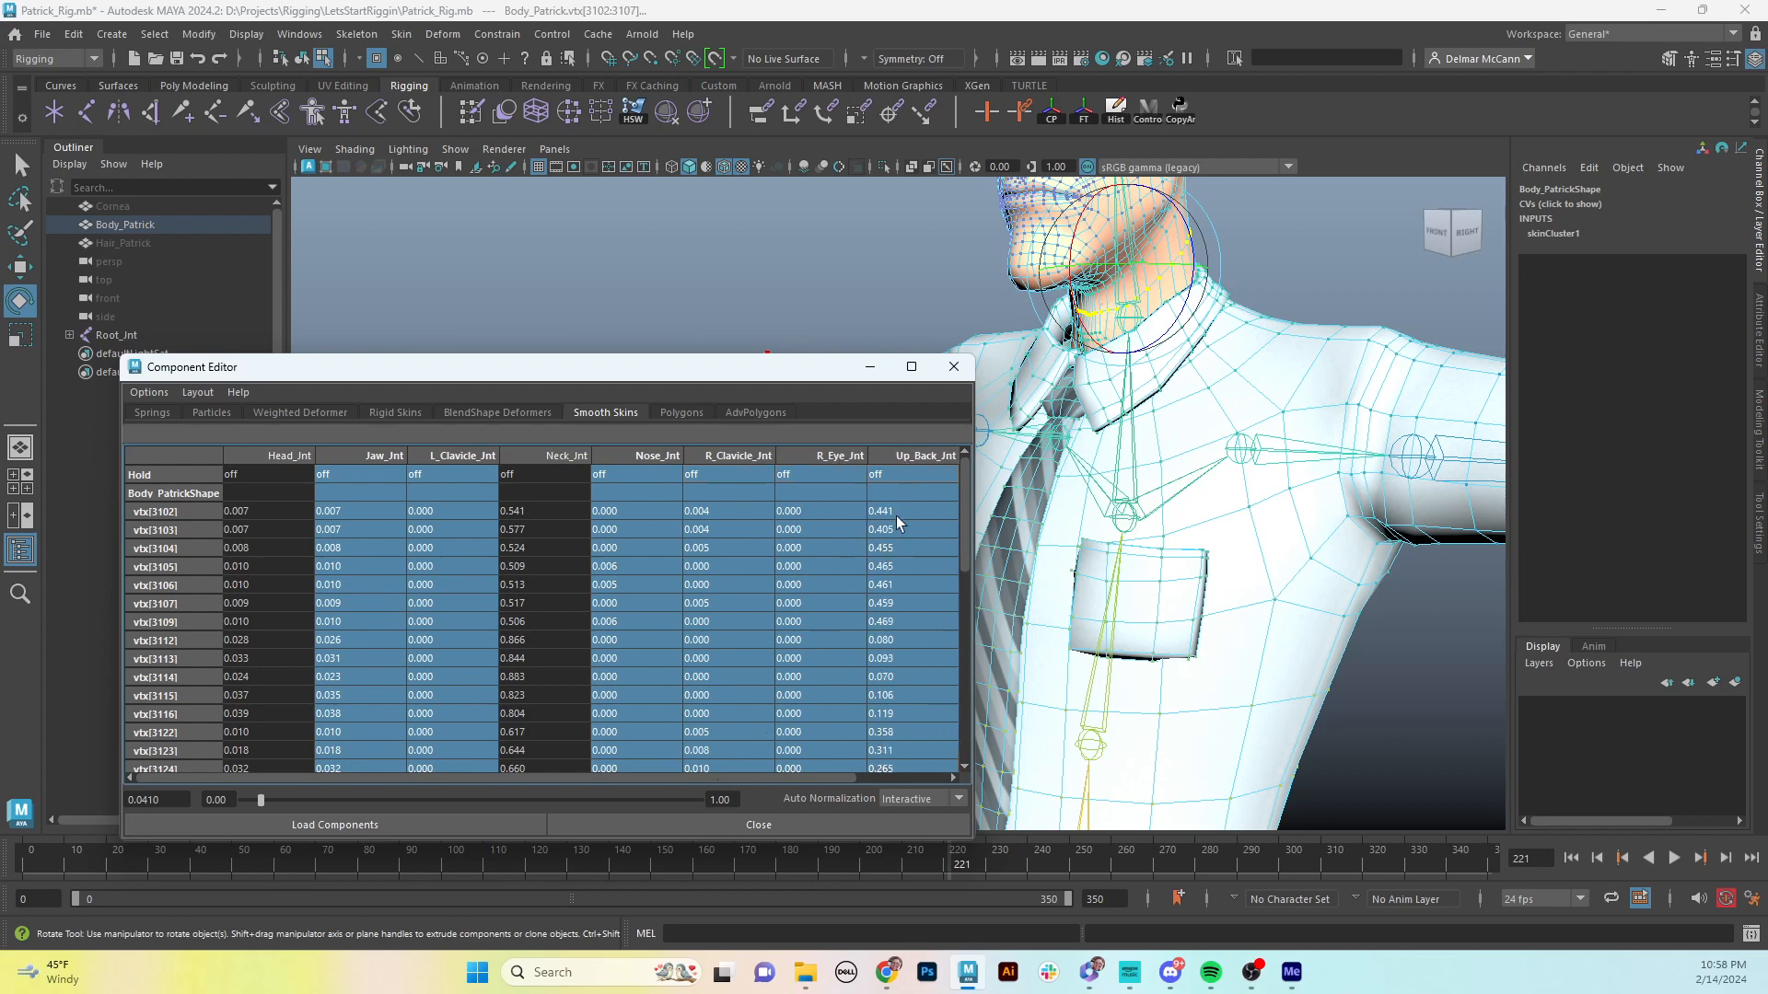
{"action": "left_click_drag", "start_coordinate": [735, 777], "coordinate": [823, 775]}
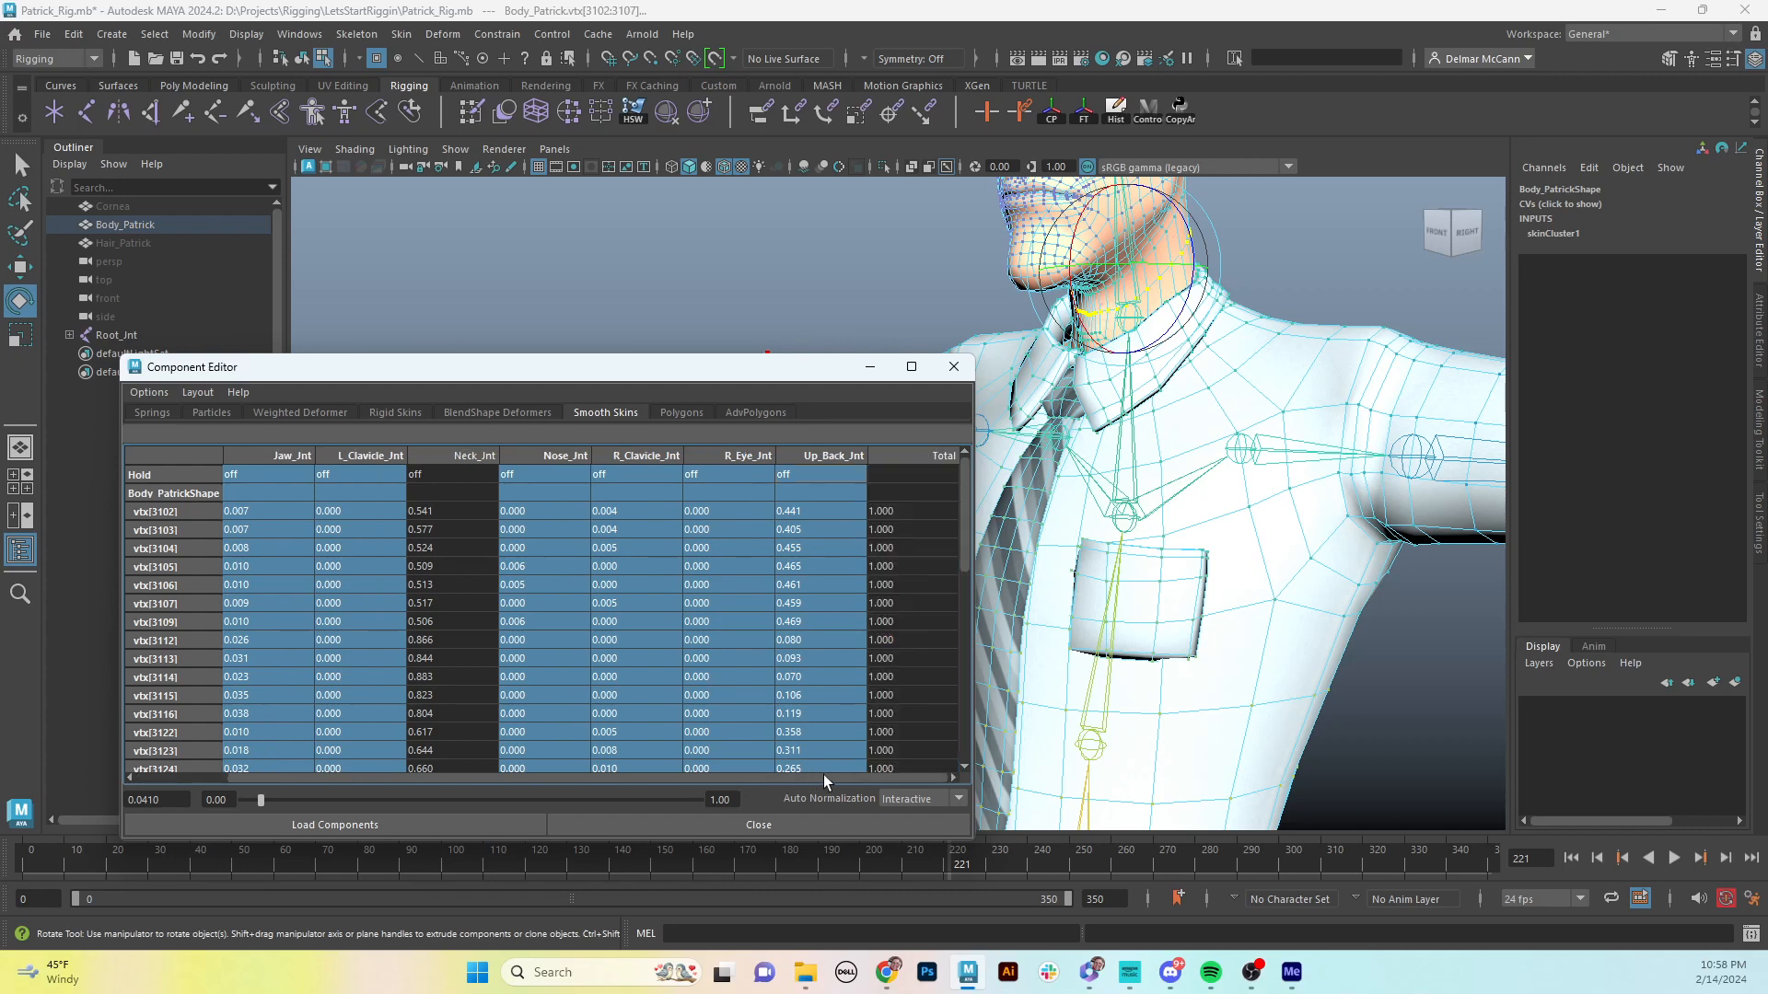
{"action": "left_click", "coordinate": [812, 473], "text": "ctrl"}
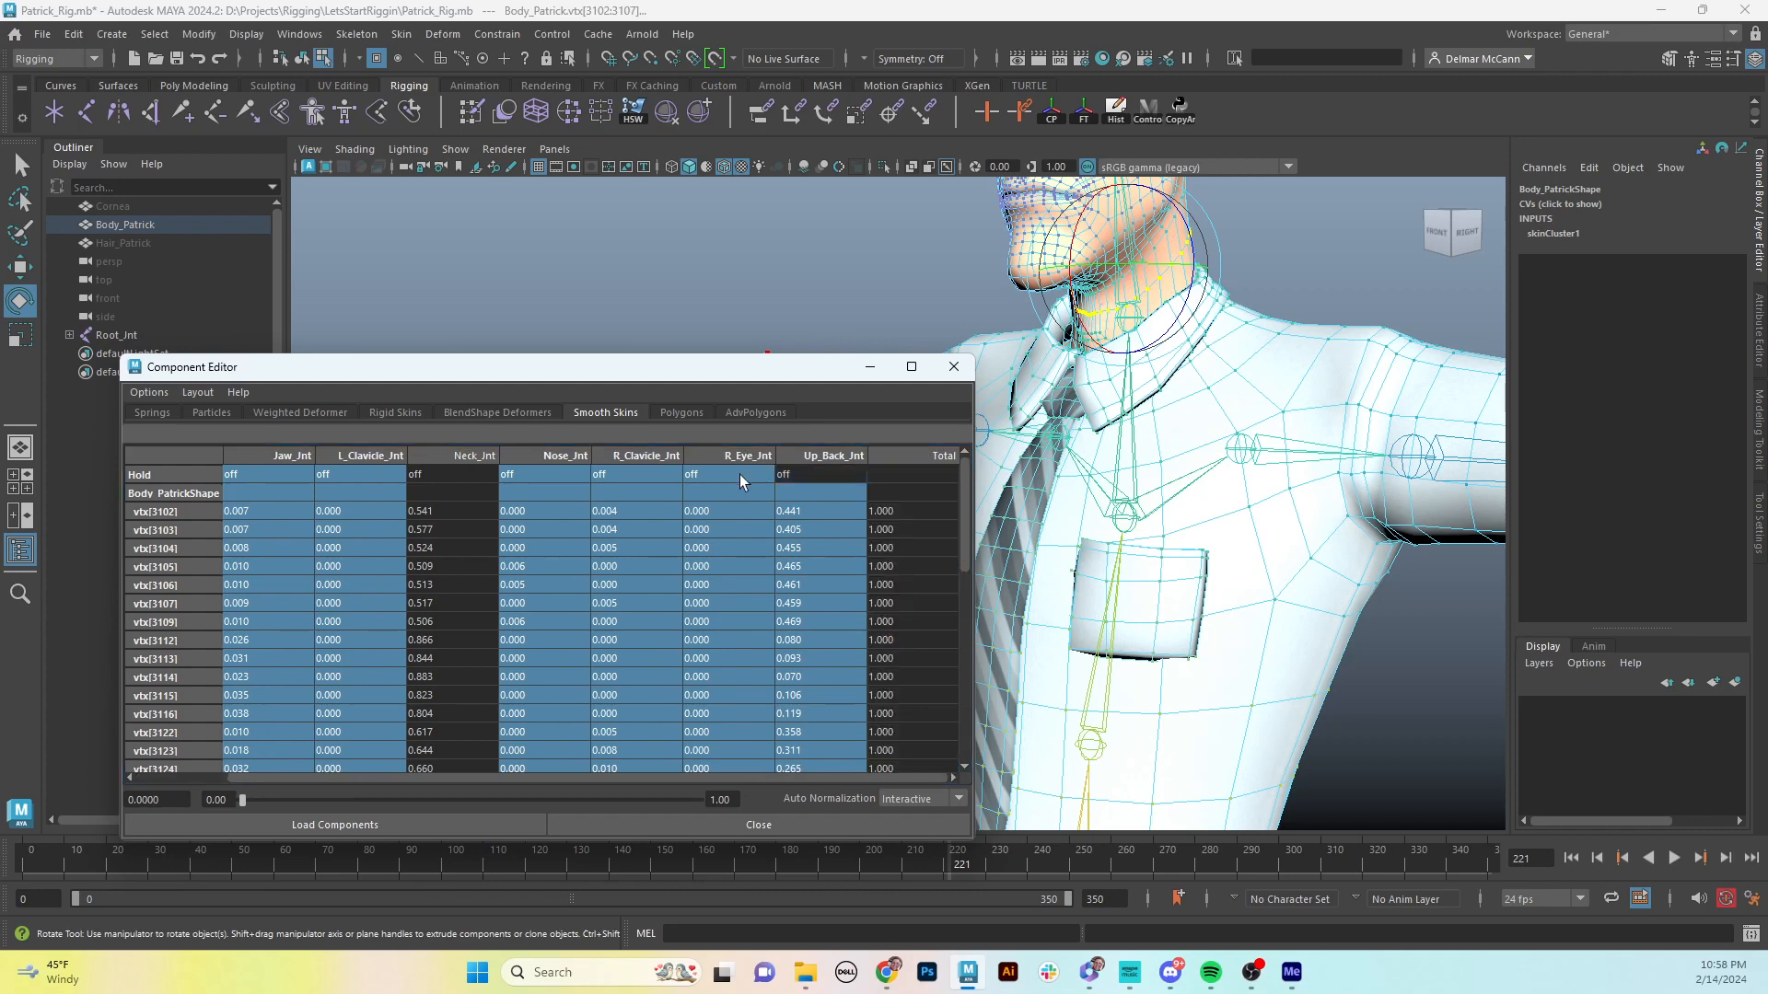
{"action": "left_click", "coordinate": [738, 473], "text": "ctrl"}
{"action": "left_click", "coordinate": [644, 478], "text": "ctrl"}
{"action": "left_click", "coordinate": [554, 477], "text": "ctrl"}
{"action": "left_click", "coordinate": [374, 477], "text": "ctrl"}
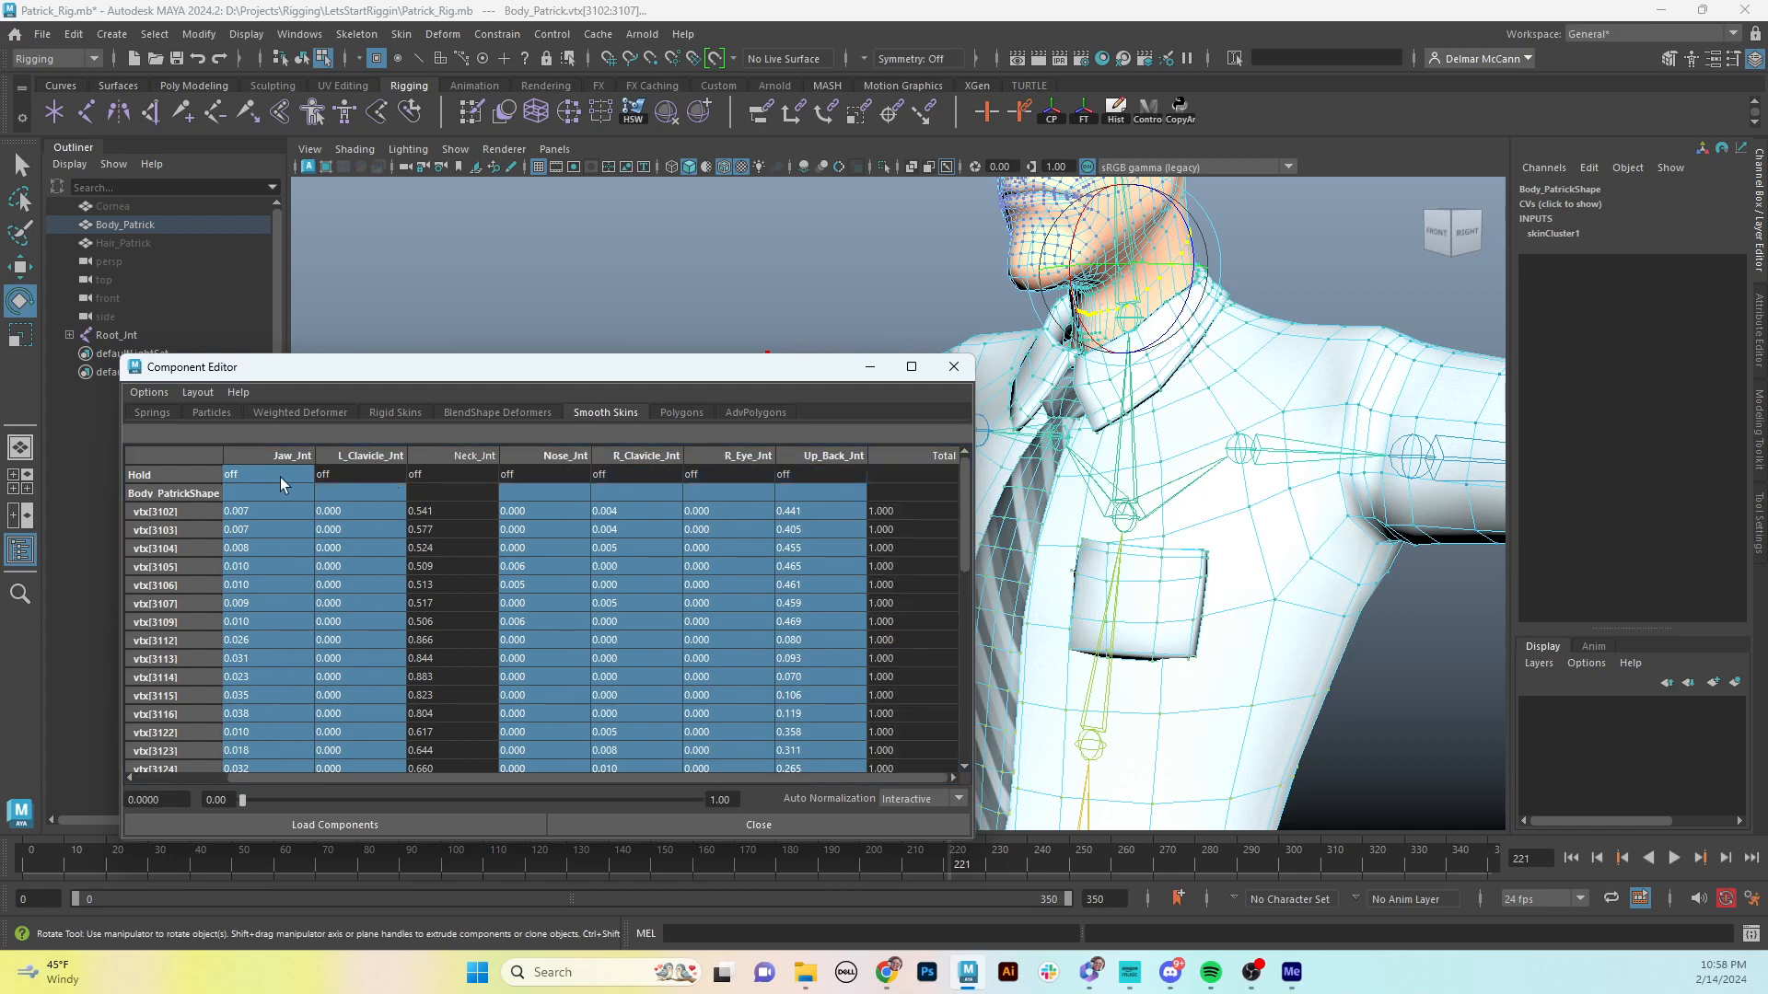
{"action": "left_click", "coordinate": [280, 477], "text": "ctrl"}
{"action": "left_click_drag", "start_coordinate": [815, 775], "coordinate": [563, 773]}
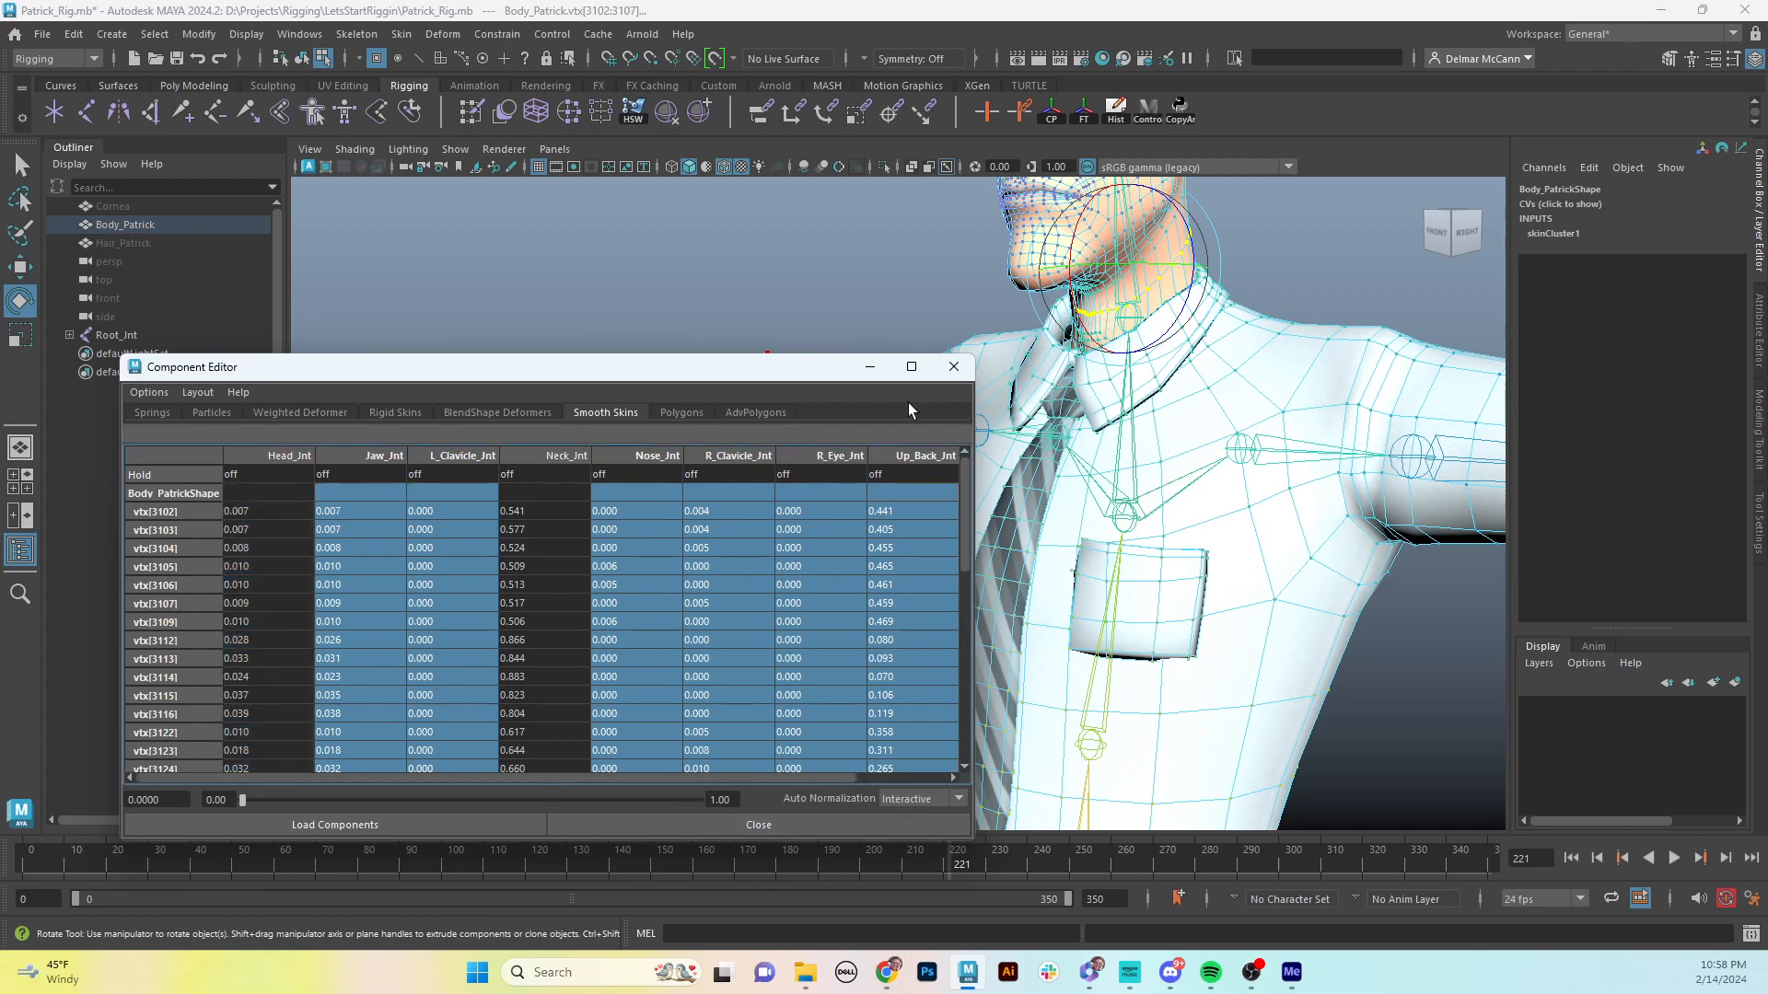
{"action": "key", "text": "Return"}
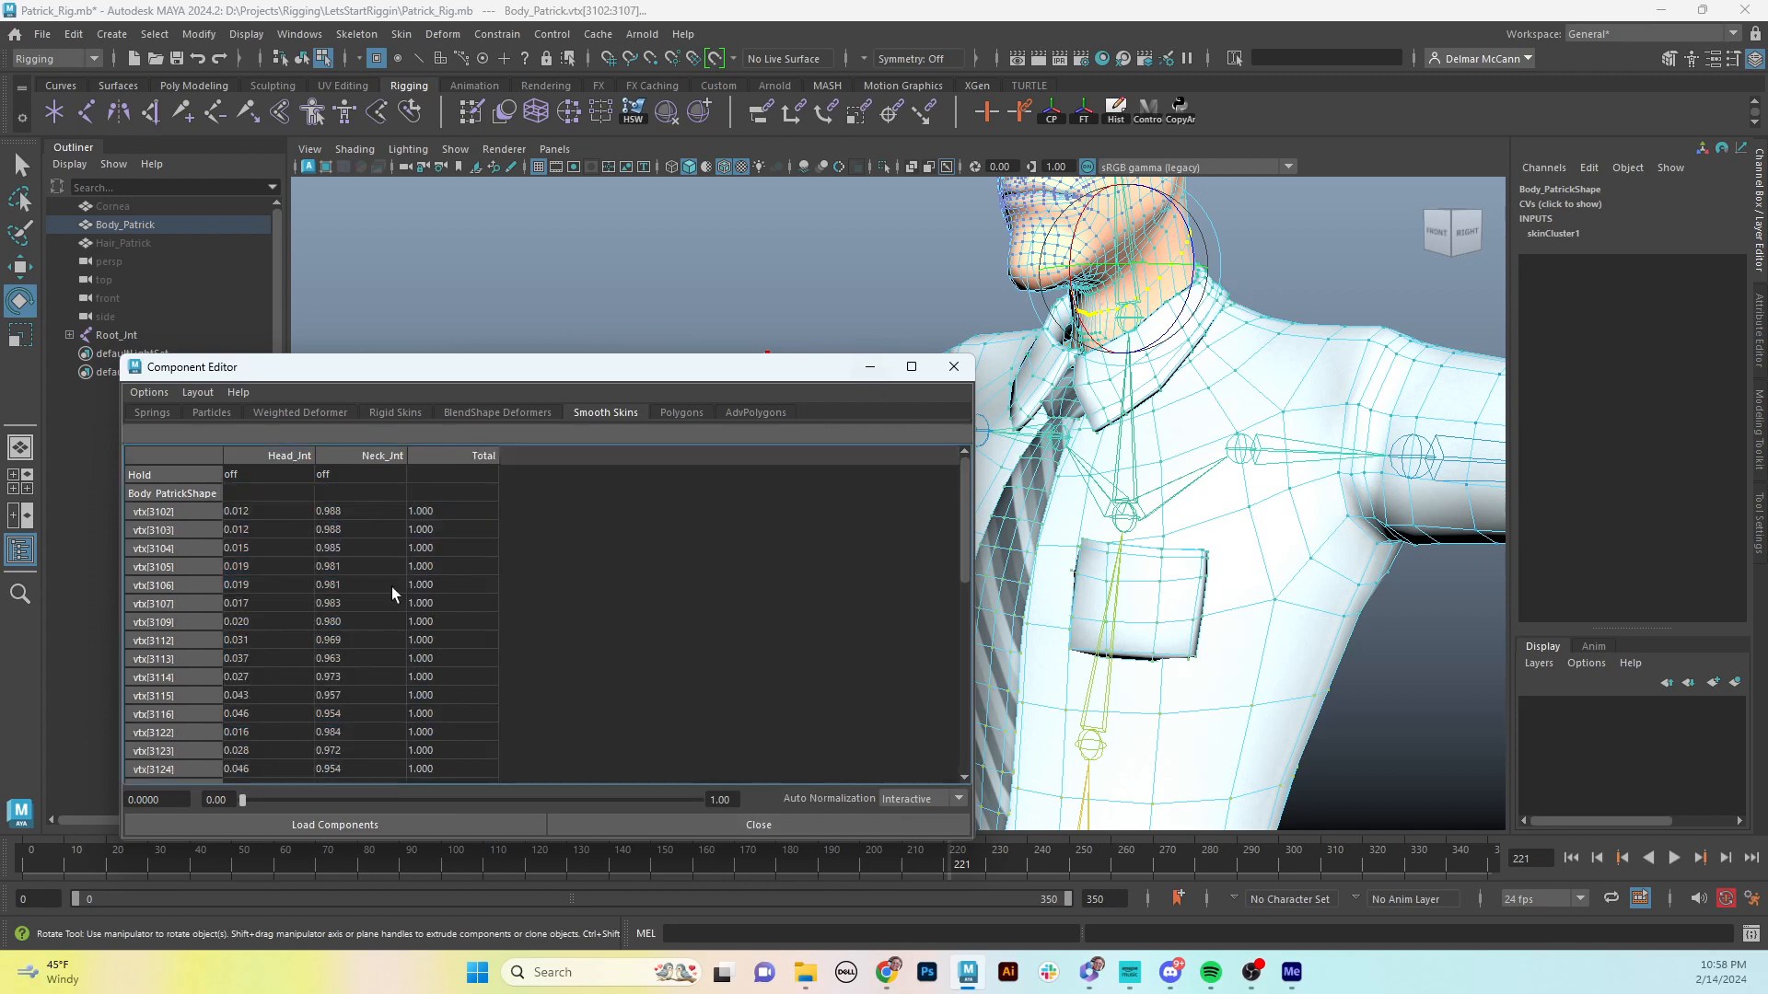
- Grow the neck vertex selection and display the model in wireframe to check which vertices it covers
{"action": "left_click_drag", "start_coordinate": [1088, 413], "coordinate": [1262, 317], "text": "alt"}
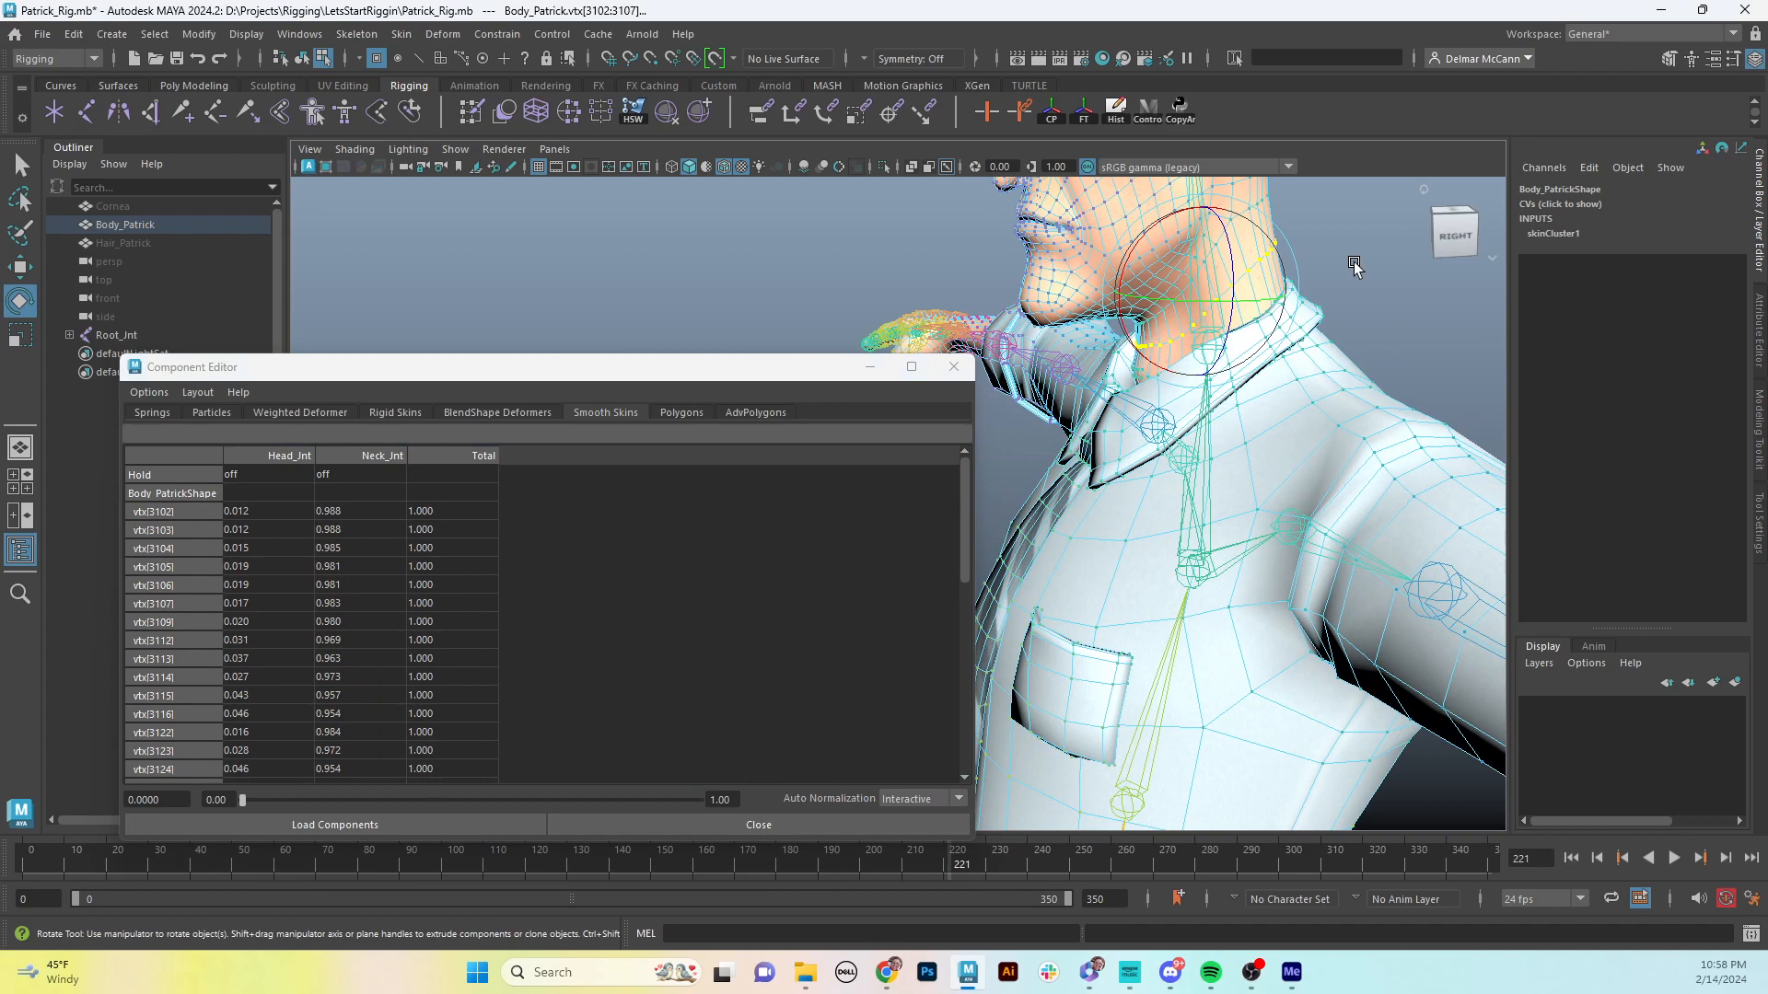
{"action": "key", "text": "shift+period"}
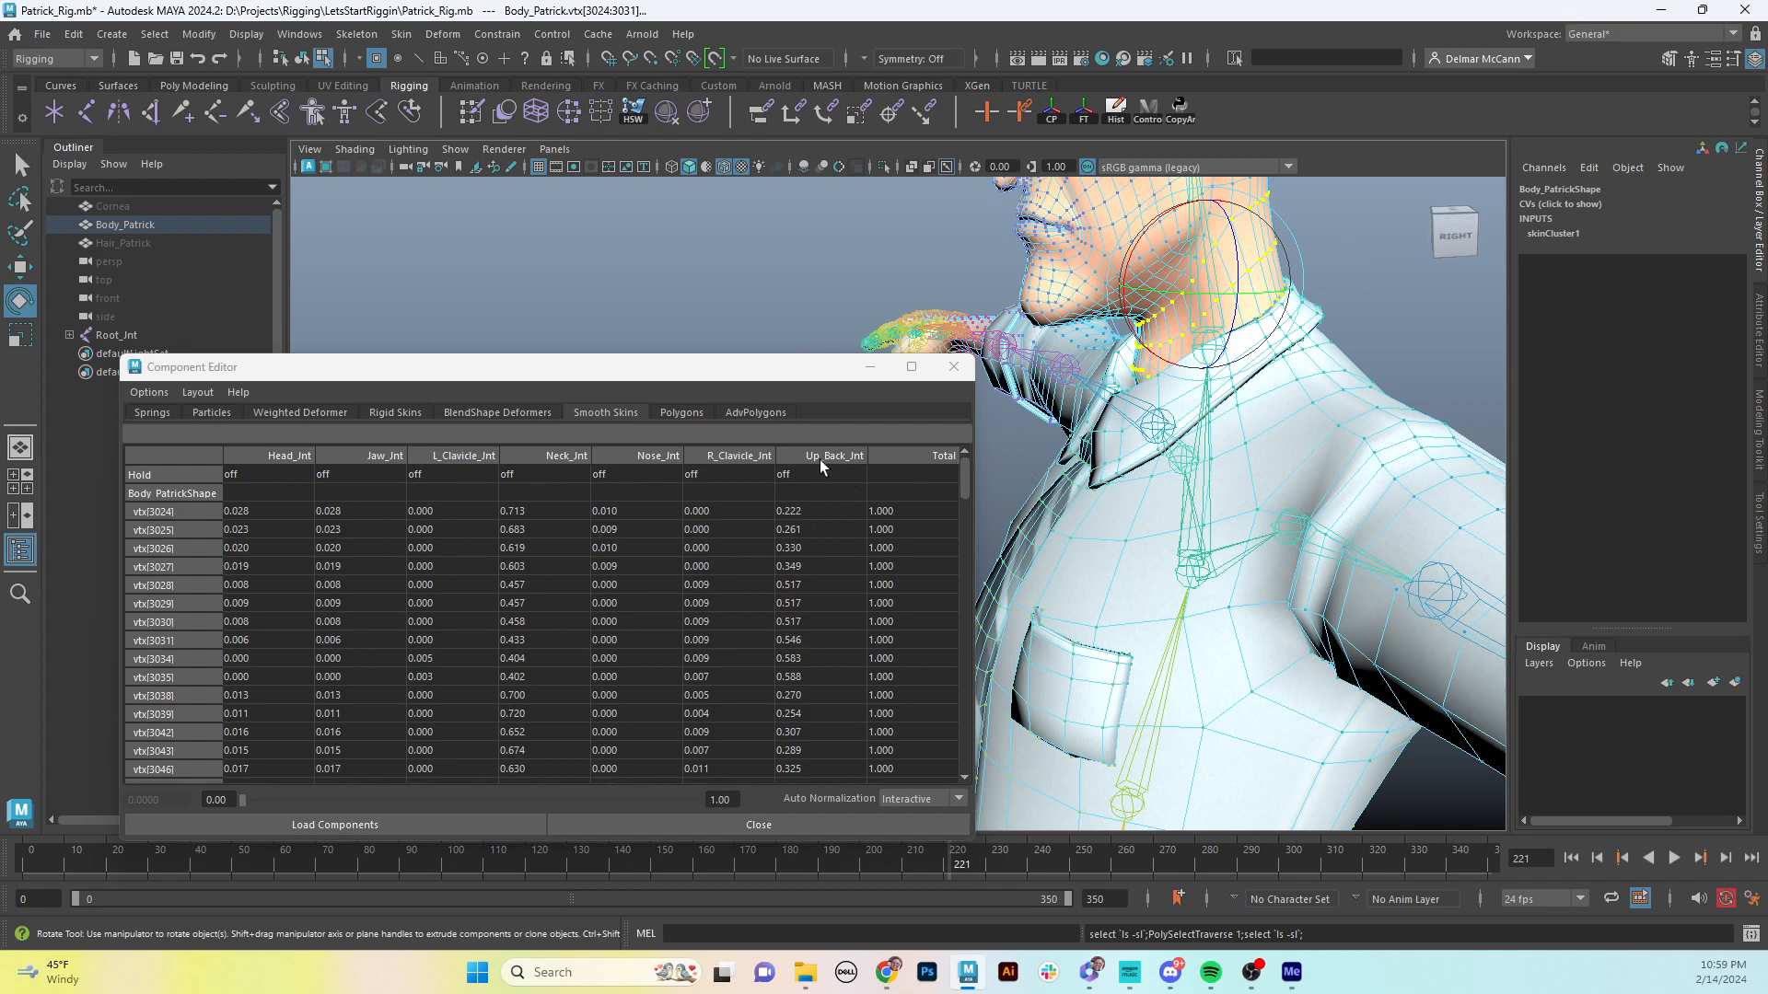
{"action": "key", "text": "4"}
{"action": "mouse_move", "coordinate": [1263, 440]}
{"action": "left_mouse_down", "text": "alt"}
{"action": "mouse_move", "coordinate": [1249, 444]}
{"action": "mouse_move", "coordinate": [1283, 406]}
{"action": "mouse_move", "coordinate": [1196, 433]}
{"action": "mouse_move", "coordinate": [1307, 398]}
{"action": "mouse_move", "coordinate": [1134, 443]}
{"action": "mouse_move", "coordinate": [1231, 402]}
{"action": "mouse_move", "coordinate": [1228, 431]}
{"action": "mouse_move", "coordinate": [1251, 414]}
{"action": "left_mouse_up", "text": "alt"}
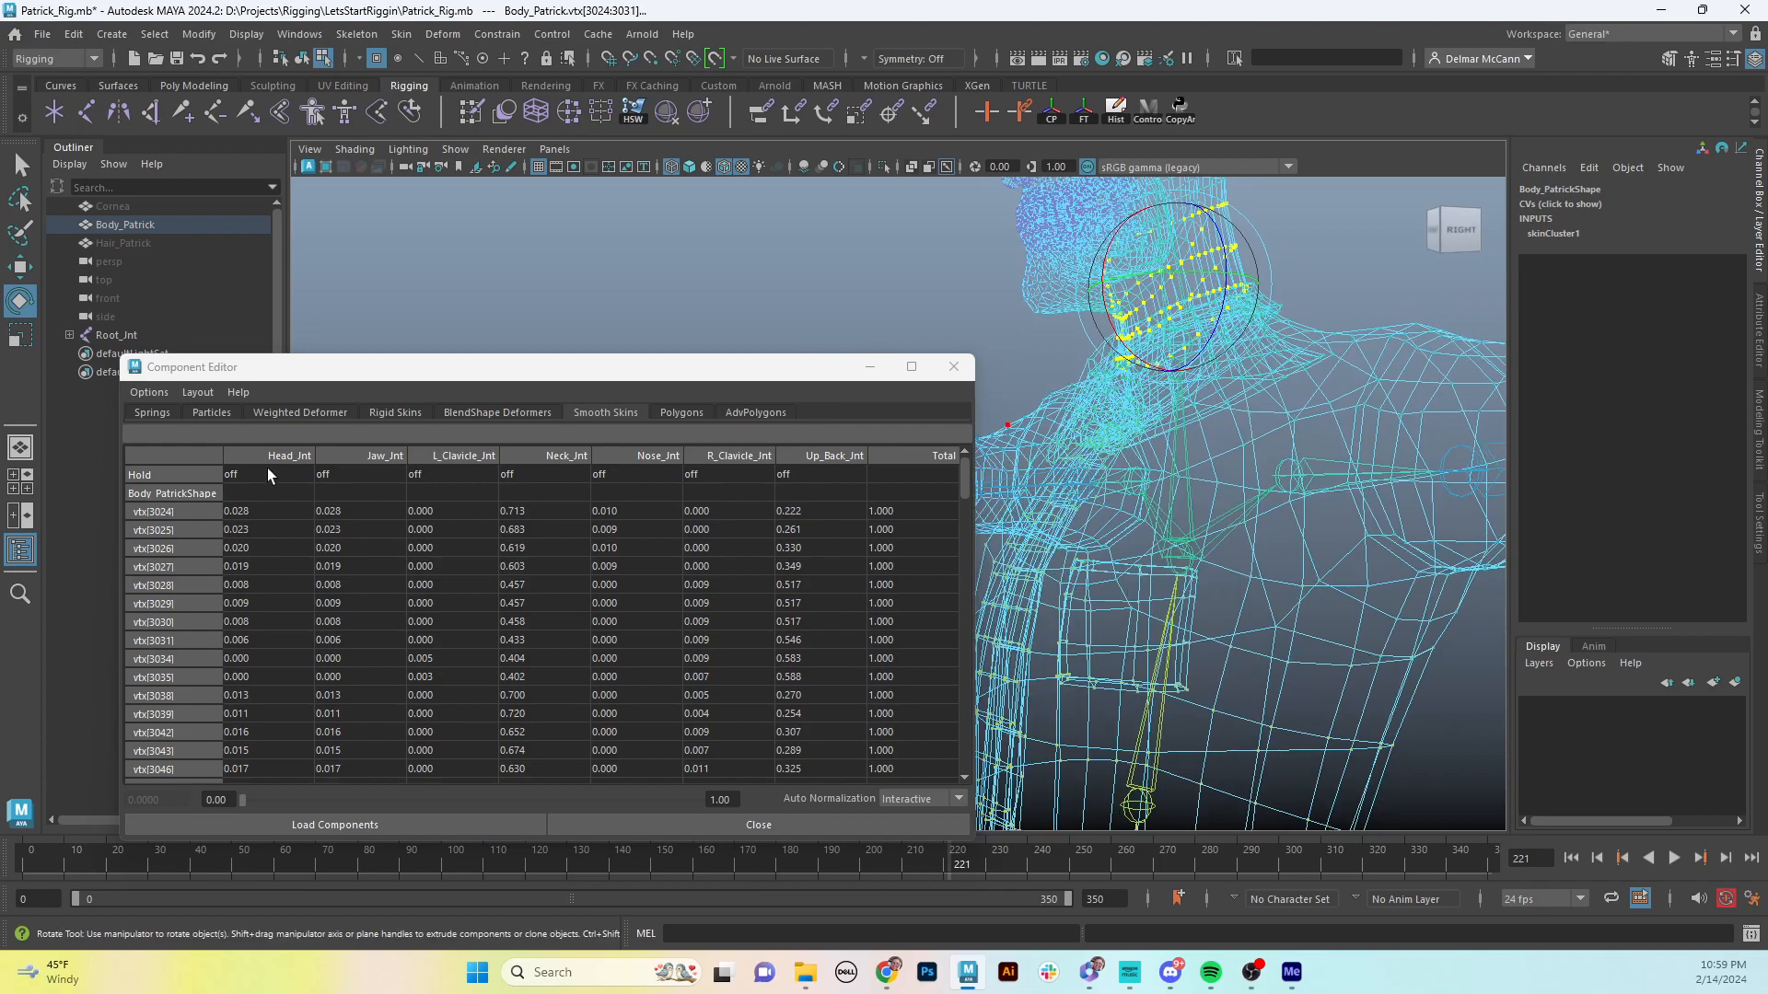
{"action": "left_click_drag", "start_coordinate": [1234, 359], "coordinate": [1162, 386], "text": "alt"}
- Set the Jaw_Jnt, L_Clavicle_Jnt, Nose_Jnt and R_Clavicle_Jnt weights of the grown selection to 0 and restore the textured shading
{"action": "left_click", "coordinate": [354, 457]}
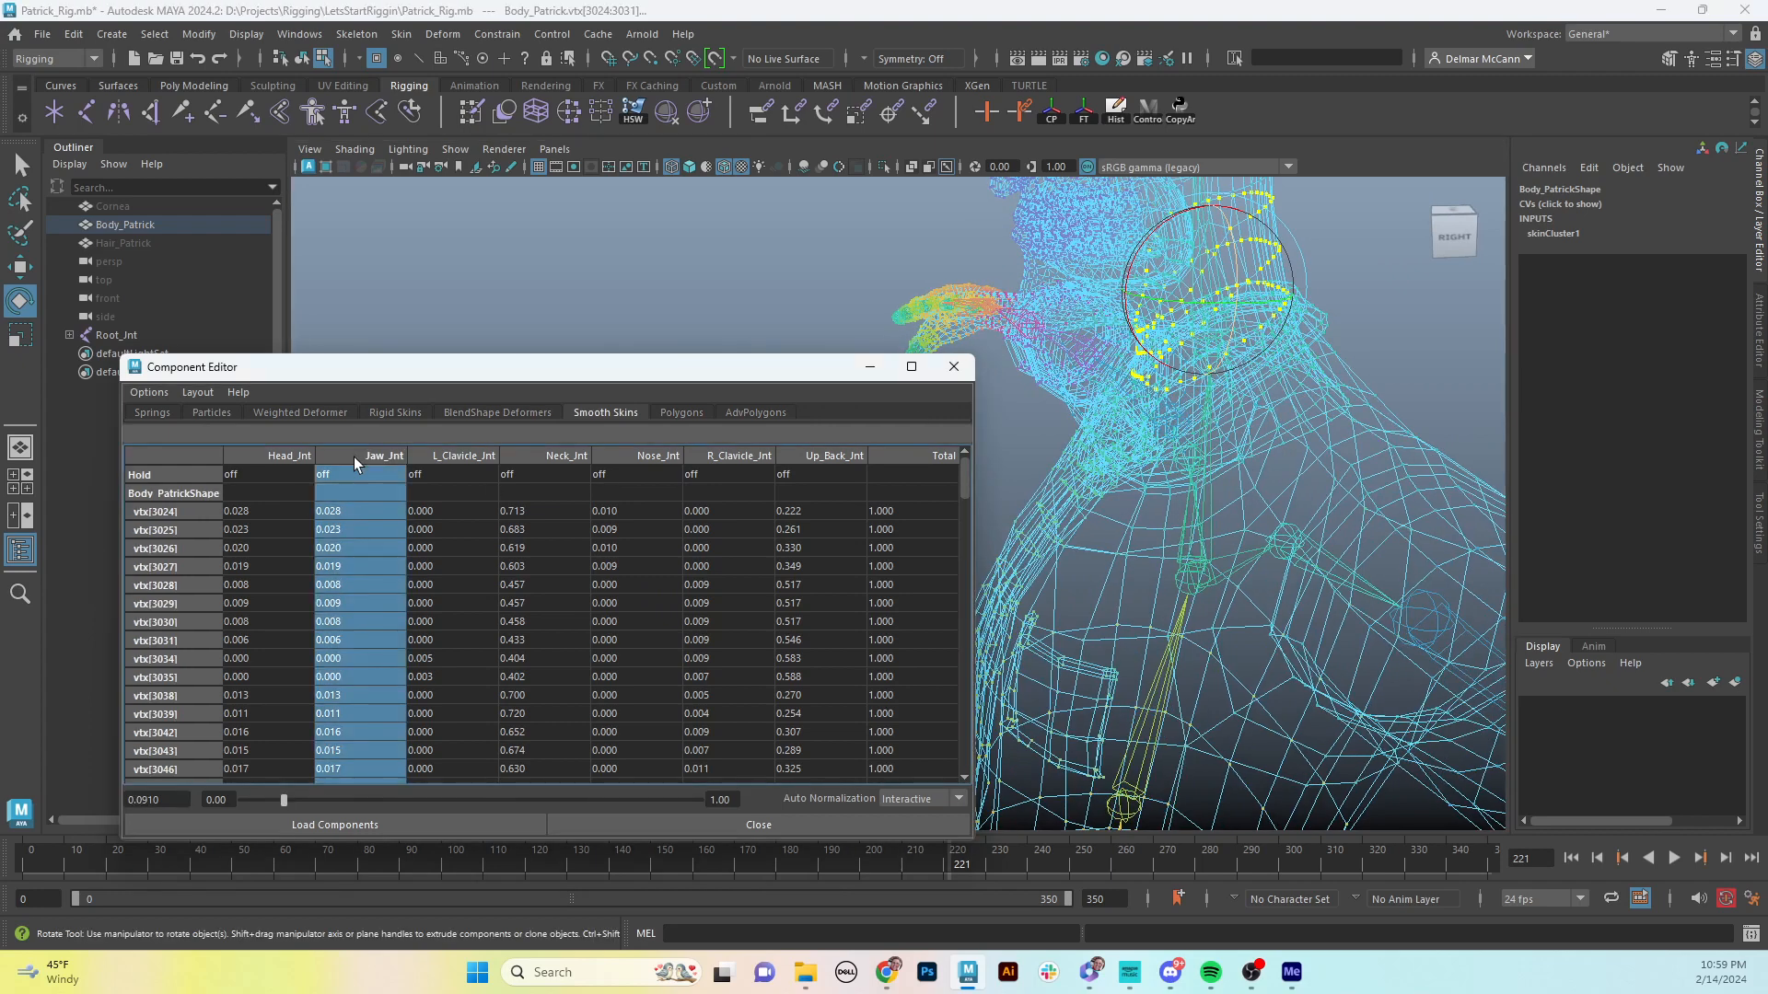
{"action": "left_click", "coordinate": [463, 456], "text": "shift"}
{"action": "left_click", "coordinate": [660, 453], "text": "shift"}
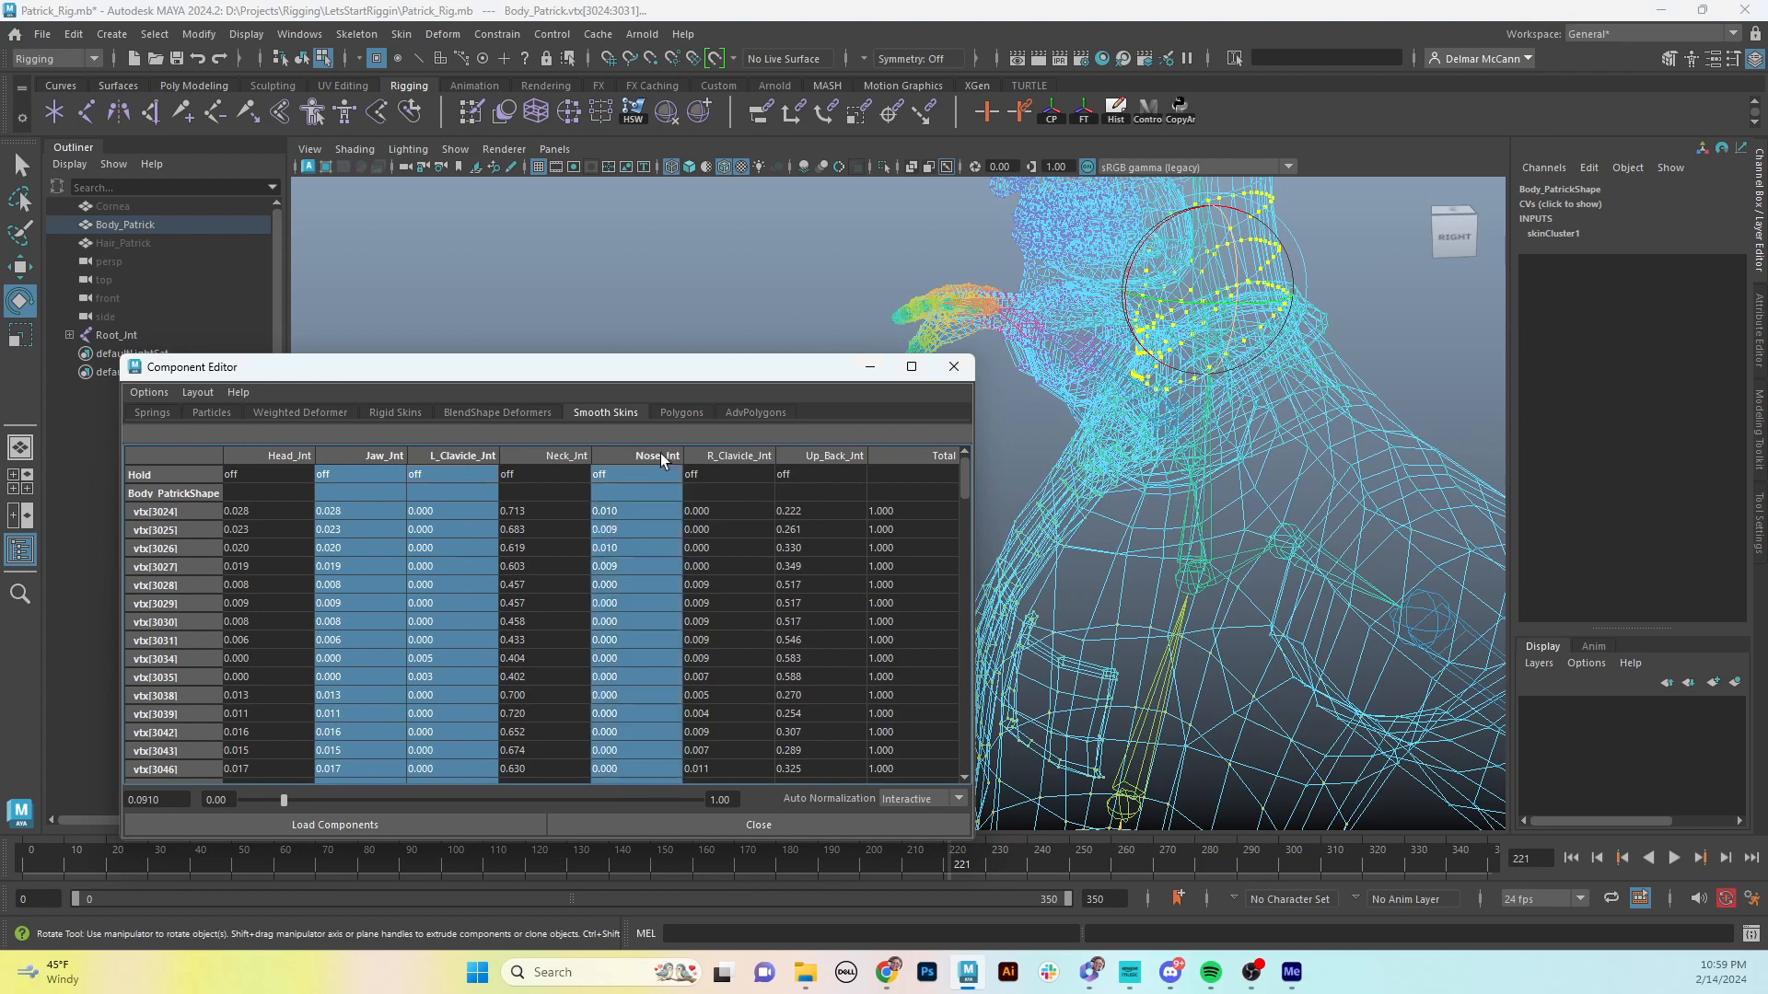
{"action": "left_click", "coordinate": [723, 455], "text": "shift"}
{"action": "type", "text": "0"}
{"action": "key", "text": "Return"}
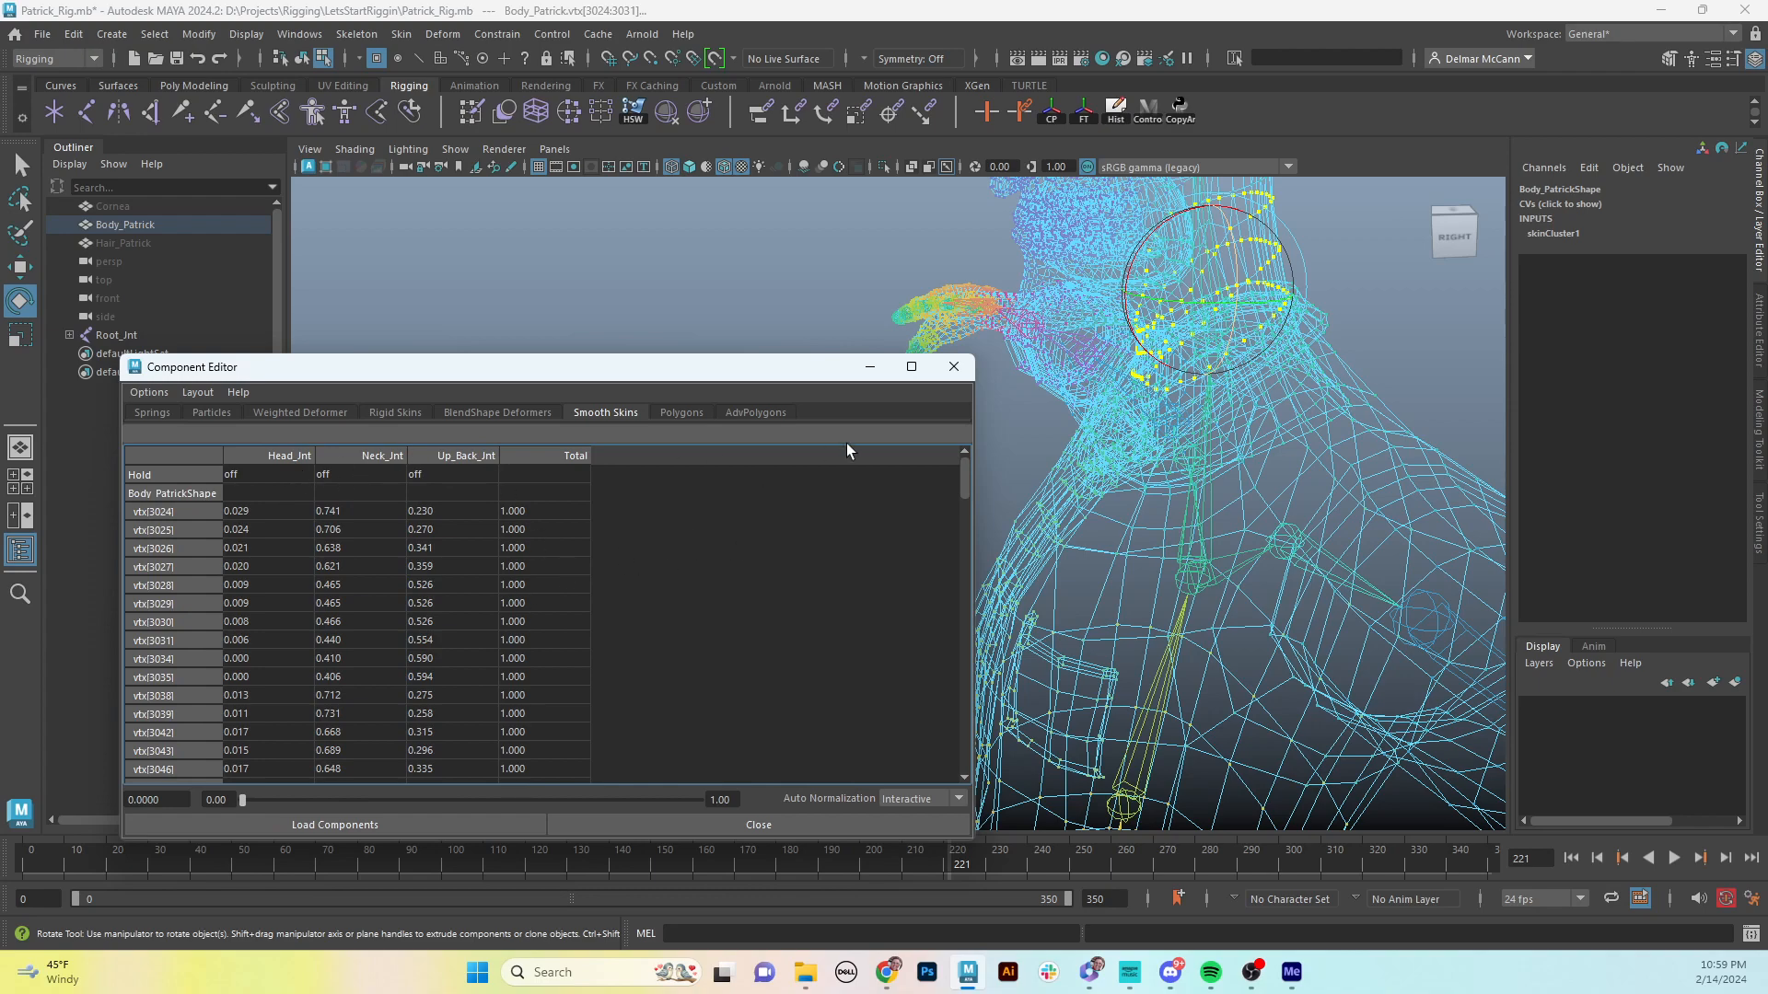
{"action": "mouse_move", "coordinate": [1217, 478]}
{"action": "left_mouse_down", "text": "alt"}
{"action": "mouse_move", "coordinate": [1275, 489]}
{"action": "mouse_move", "coordinate": [1287, 472]}
{"action": "mouse_move", "coordinate": [1239, 501]}
{"action": "left_mouse_up", "text": "alt"}
{"action": "key", "text": "6"}
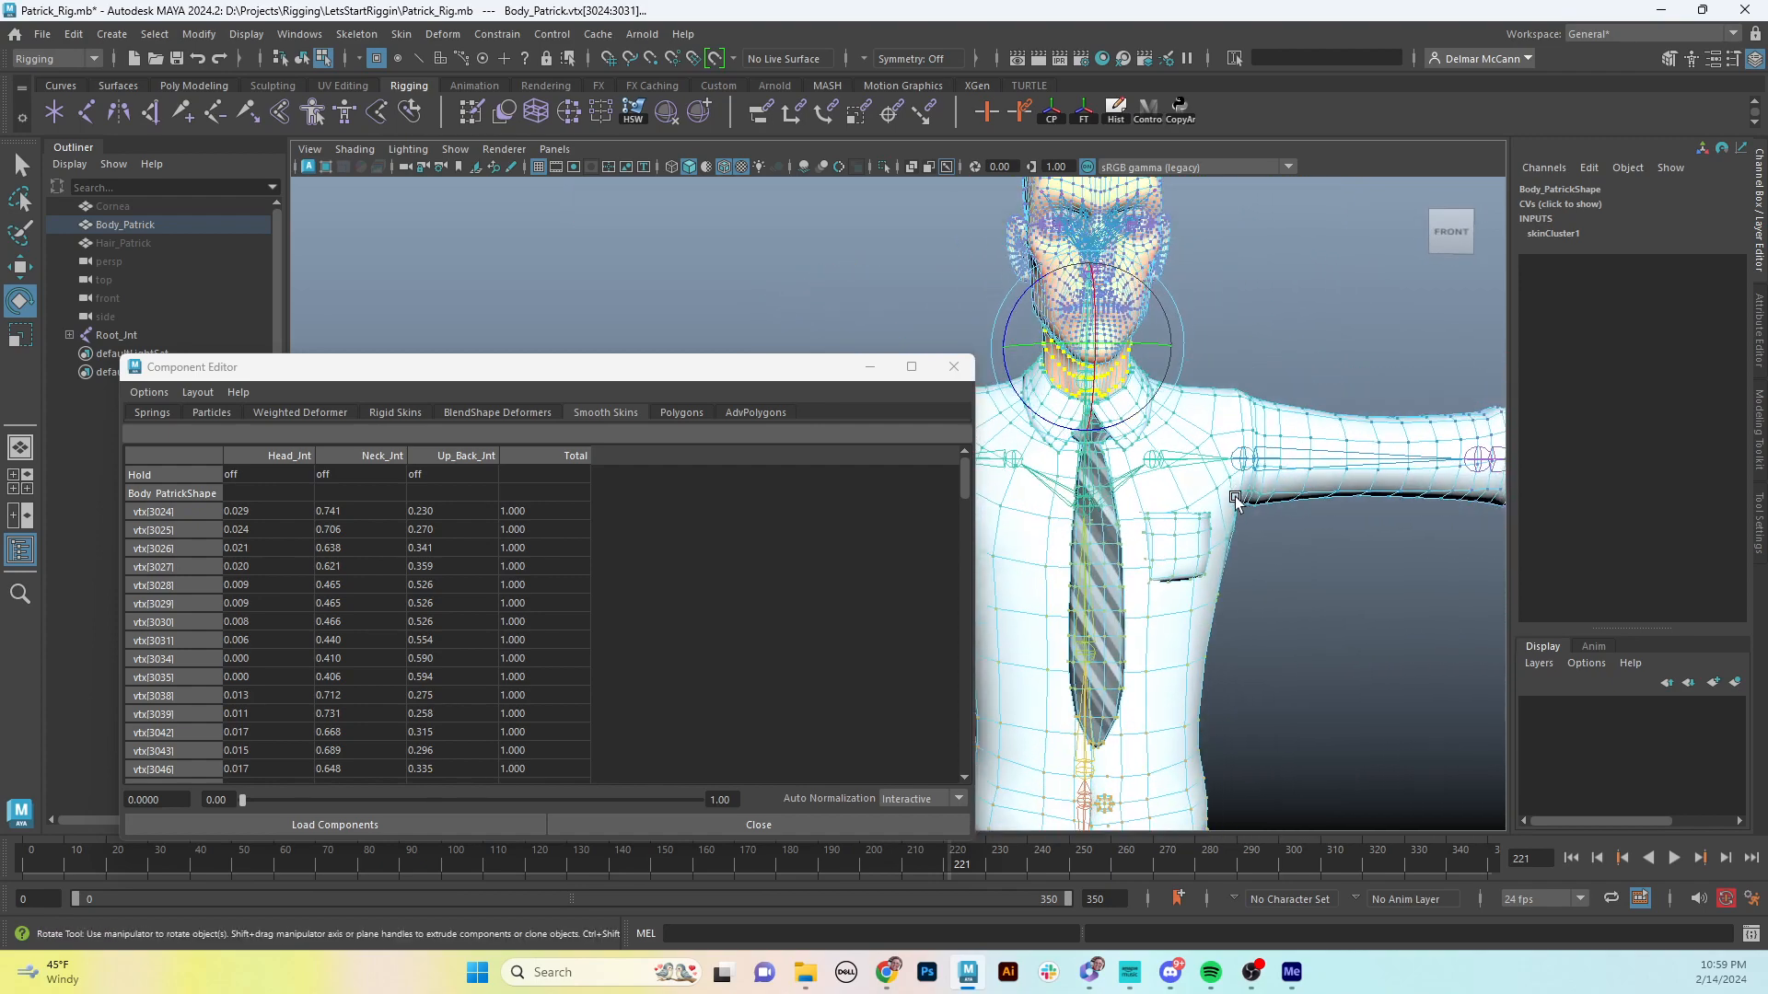
- Close the Component Editor, return to object selection mode and clear the selection
{"action": "left_click", "coordinate": [954, 367]}
{"action": "mouse_move", "coordinate": [1110, 511]}
{"action": "left_mouse_down", "text": "alt"}
{"action": "mouse_move", "coordinate": [1045, 552]}
{"action": "mouse_move", "coordinate": [1121, 531]}
{"action": "left_mouse_up", "text": "alt"}
{"action": "right_click_drag", "start_coordinate": [1122, 528], "coordinate": [1075, 497], "text": "alt"}
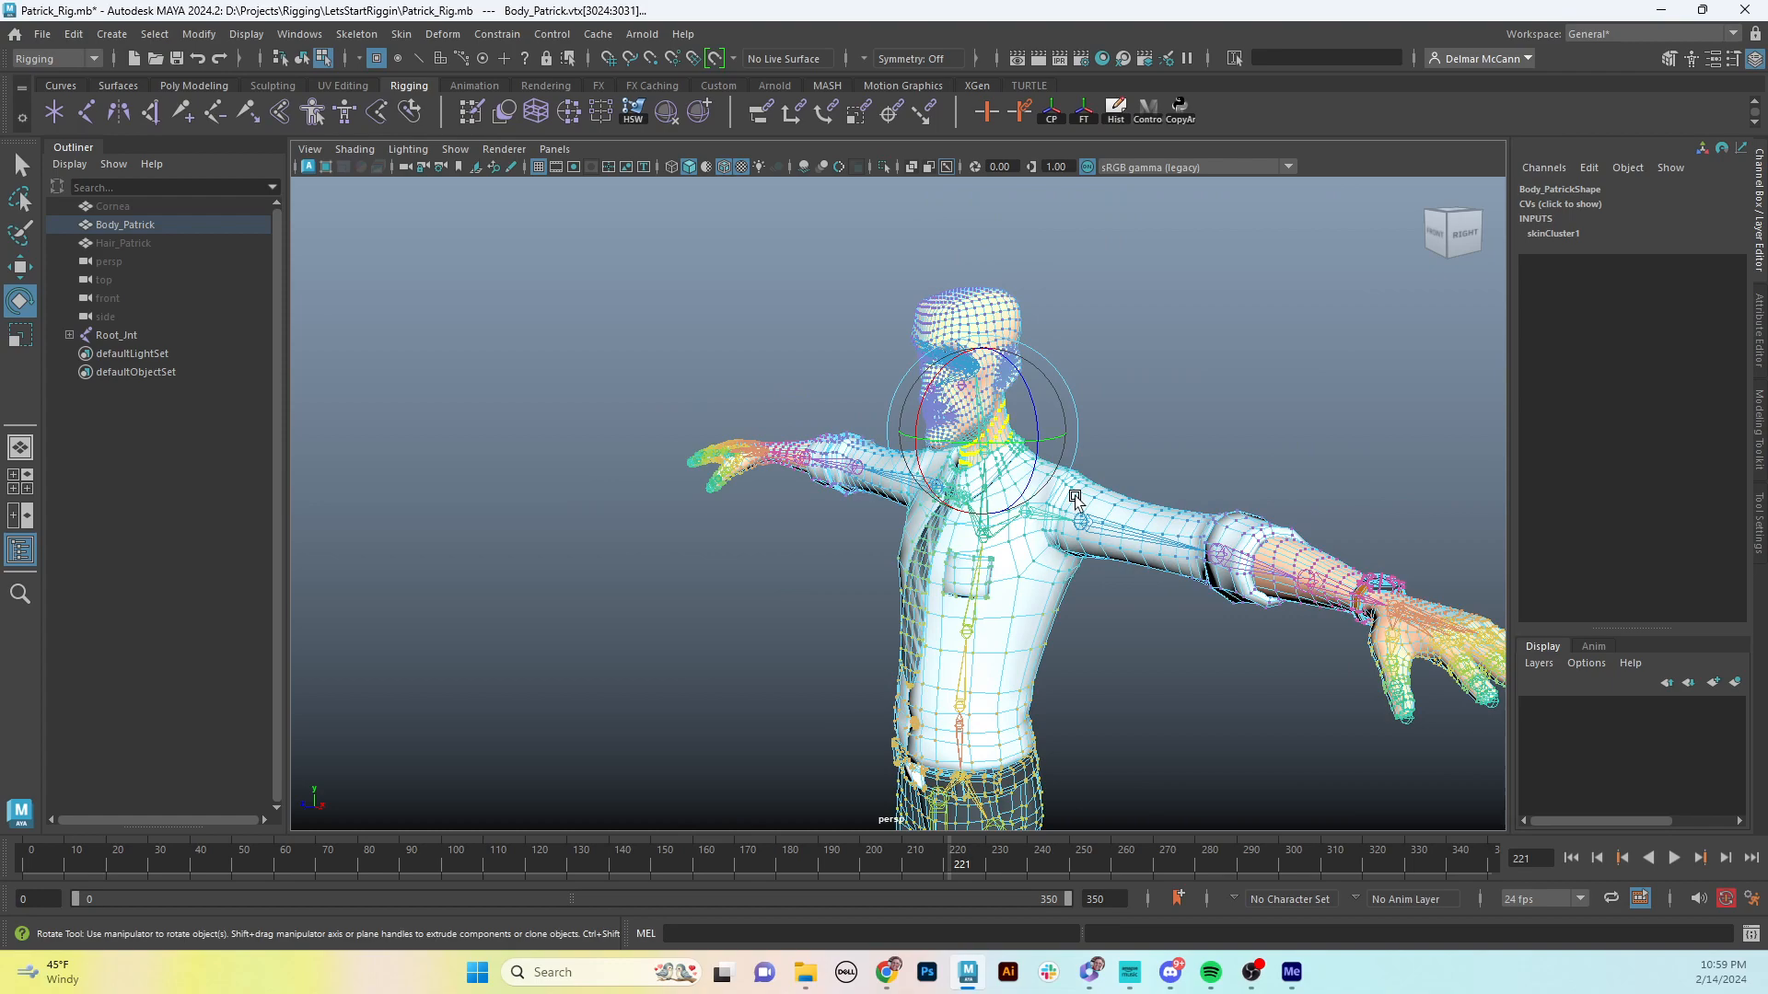
{"action": "left_click_drag", "start_coordinate": [1156, 604], "coordinate": [1016, 679], "text": "alt"}
{"action": "key", "text": "F8"}
{"action": "left_click", "coordinate": [1103, 572]}
{"action": "right_click_drag", "start_coordinate": [1017, 679], "coordinate": [1156, 399], "text": "alt"}
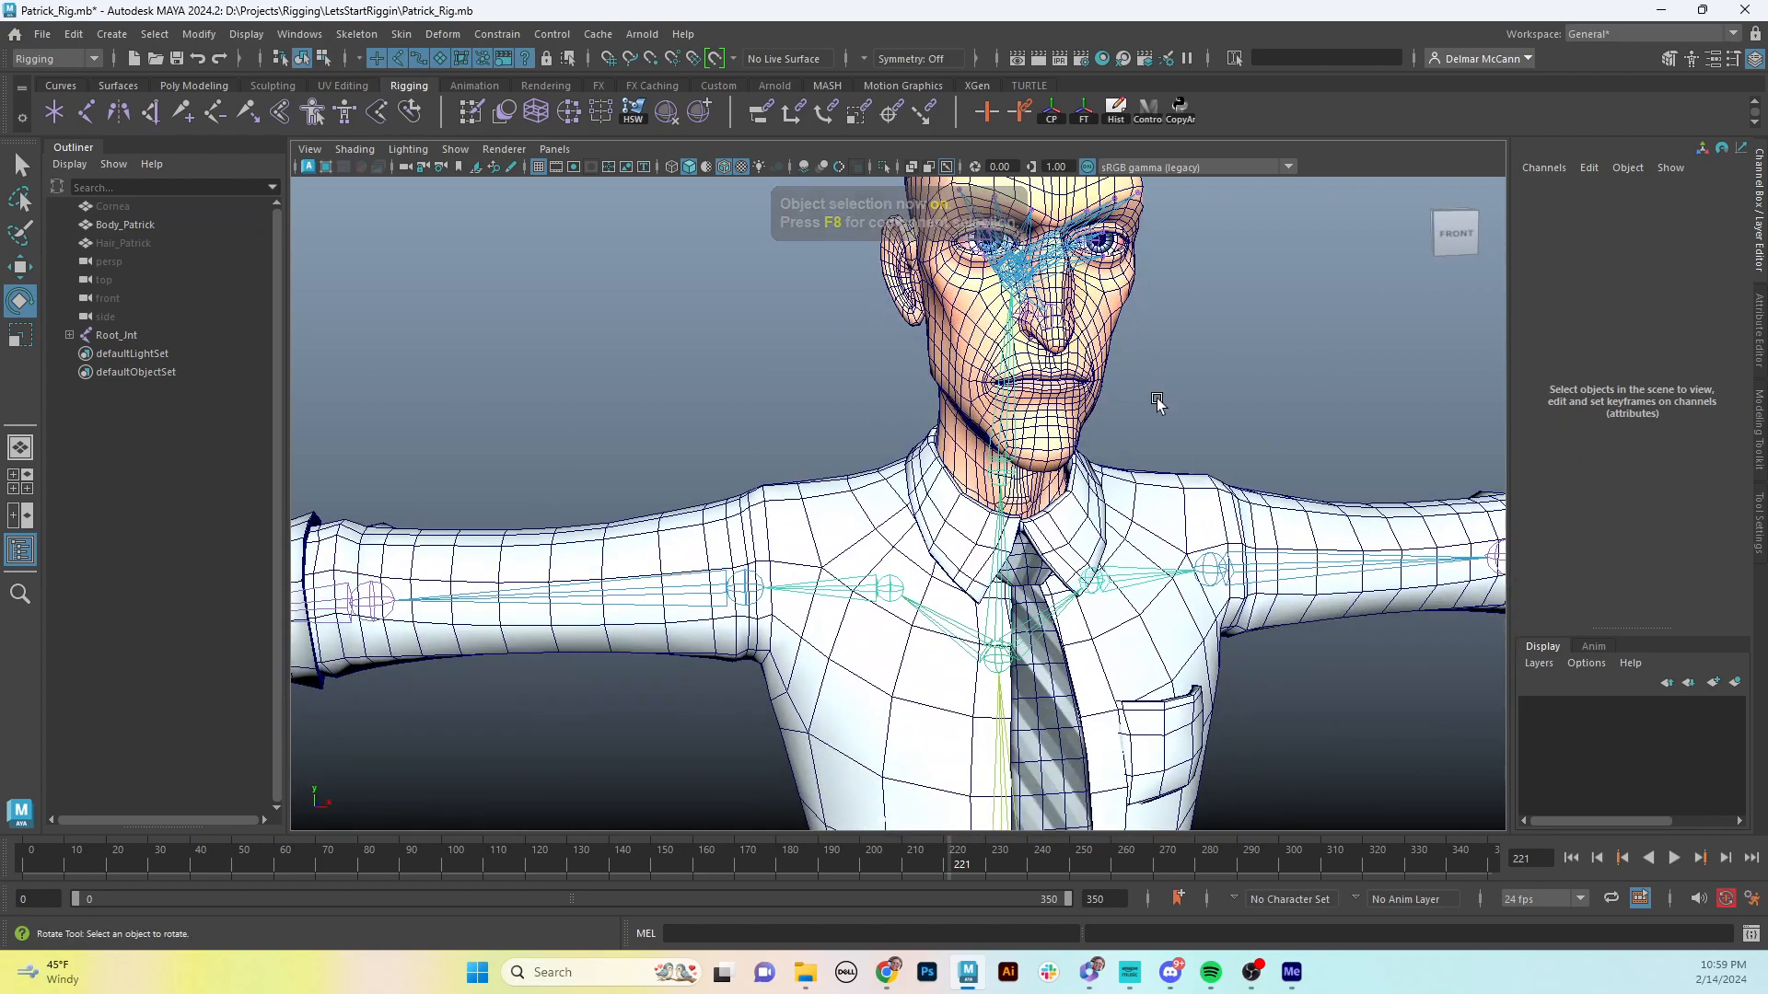
- Mirror the skin weights of Body_Patrick and deselect the mesh
{"action": "left_click", "coordinate": [1095, 315]}
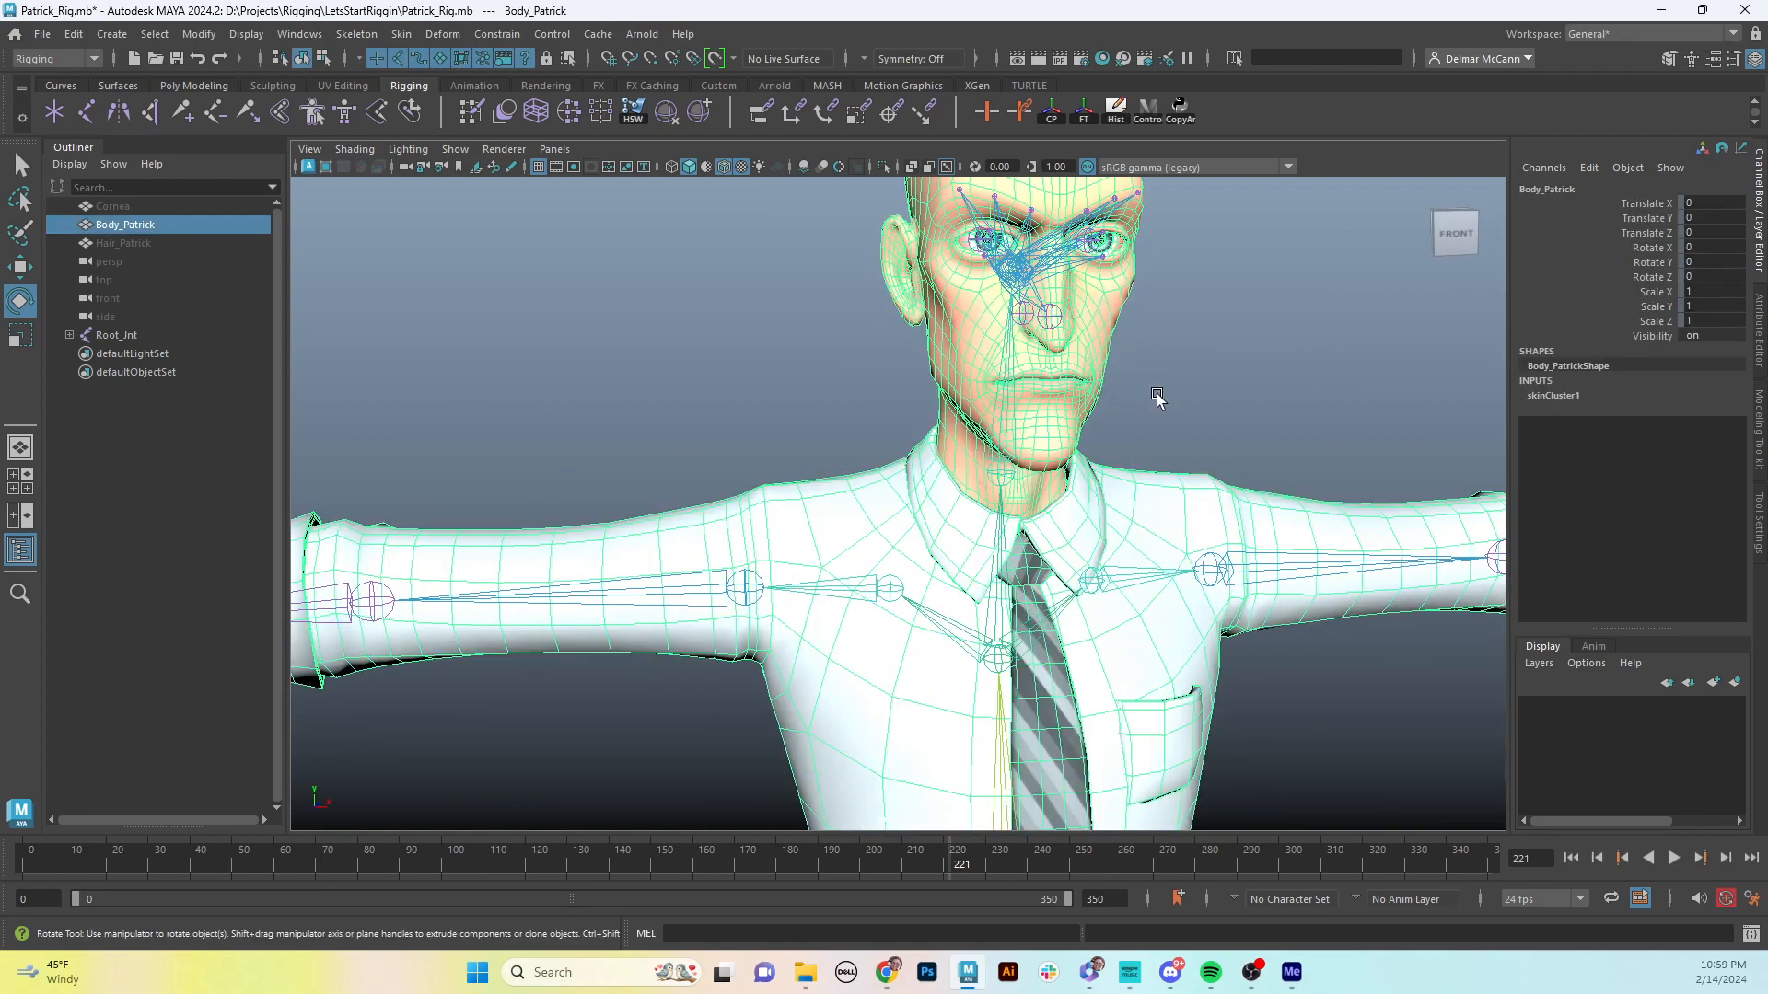
{"action": "left_click", "coordinate": [402, 37]}
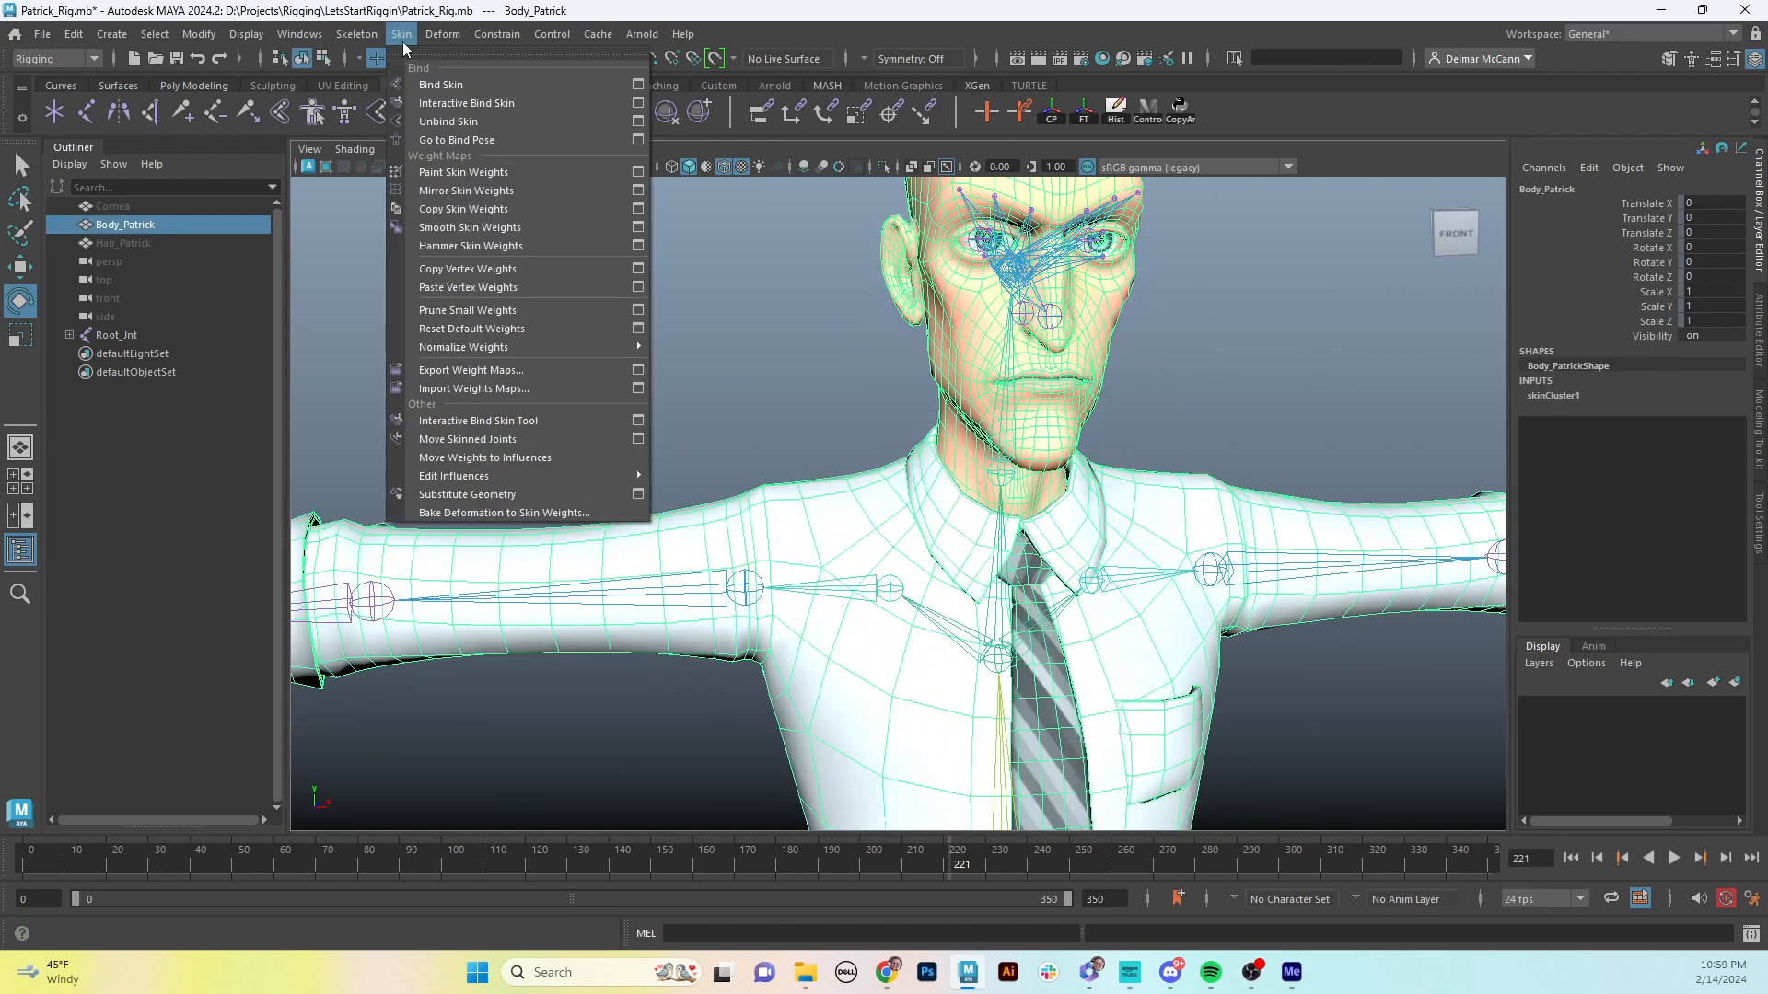
{"action": "left_click", "coordinate": [467, 190]}
{"action": "left_click", "coordinate": [1167, 388]}
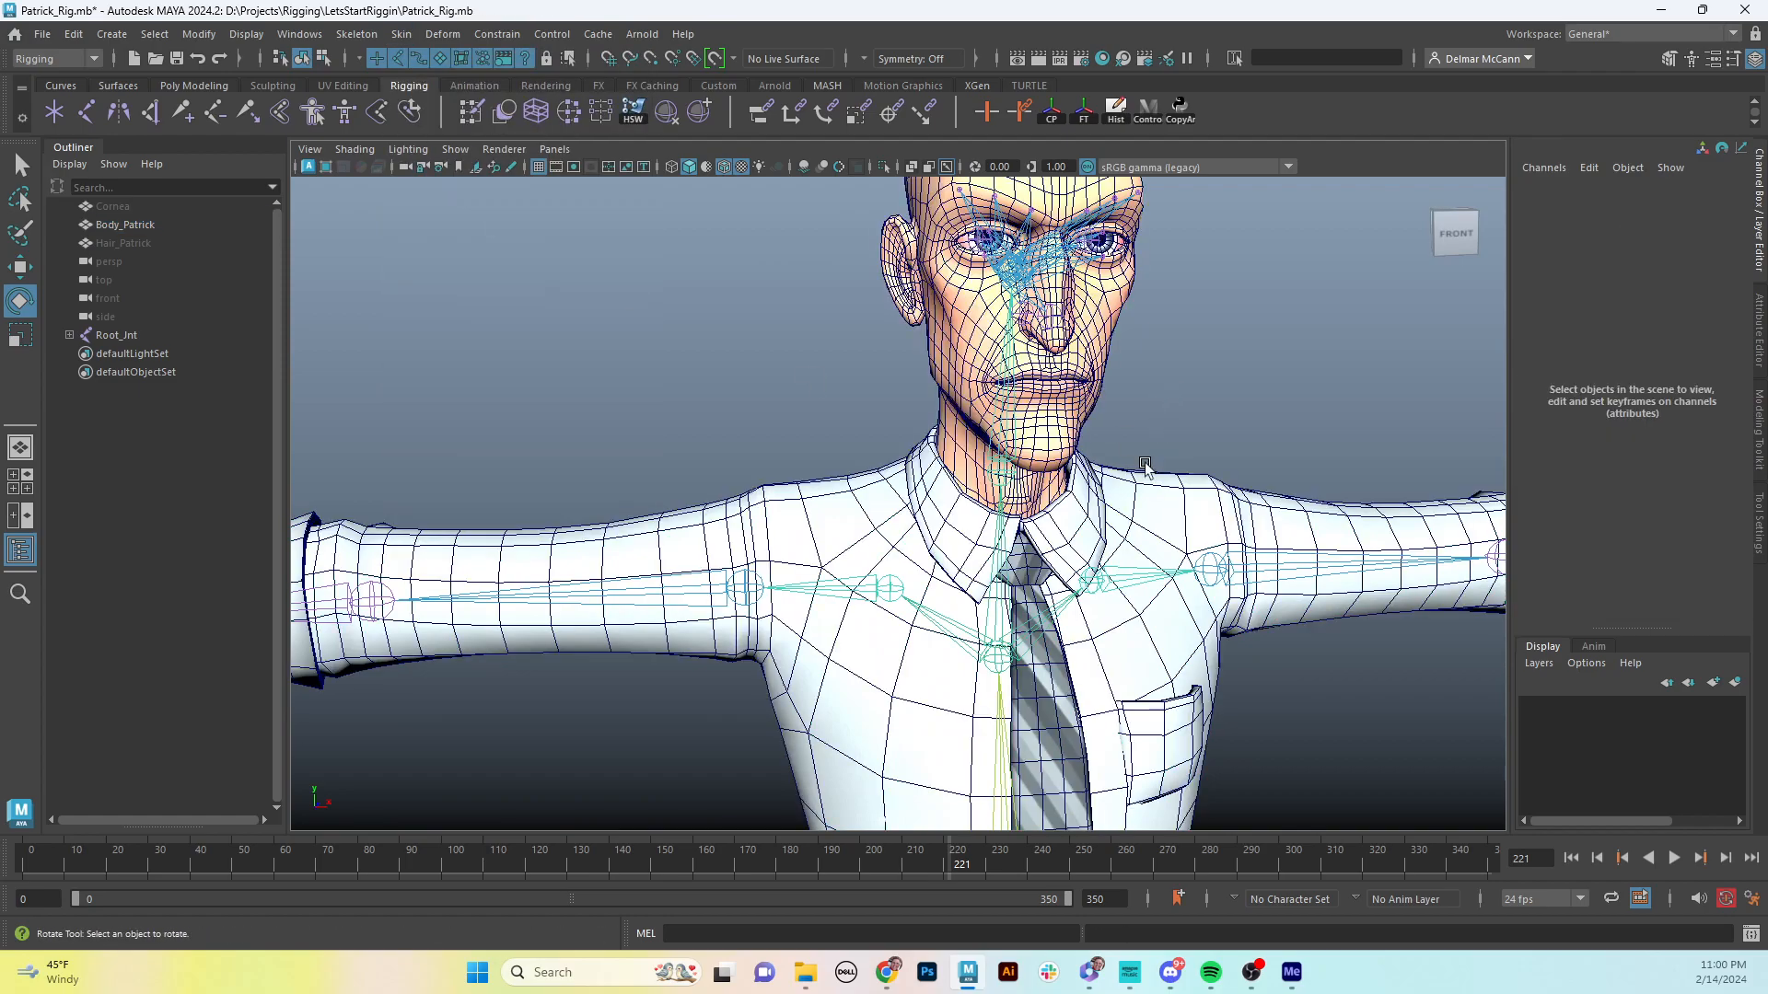
- Rotate Low_Back_Jnt to test how the torso deforms and undo the rotation
{"action": "left_click_drag", "start_coordinate": [1145, 465], "coordinate": [985, 497], "text": "alt"}
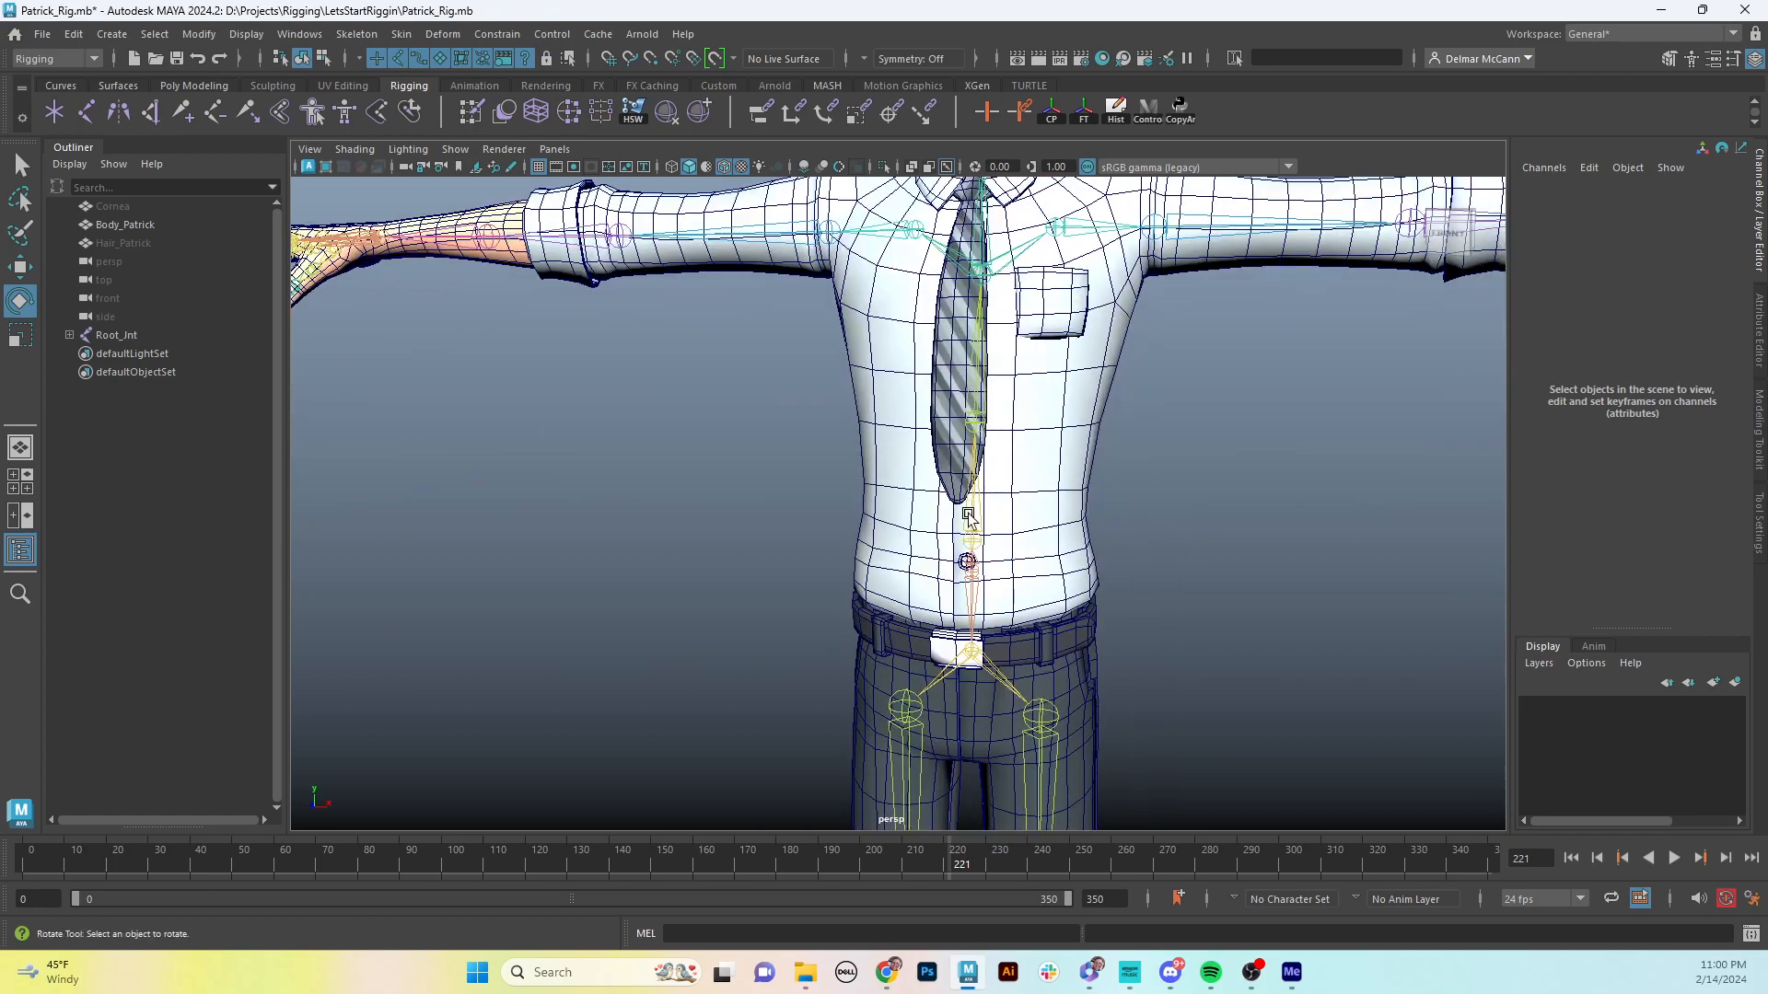
{"action": "left_click", "coordinate": [968, 516]}
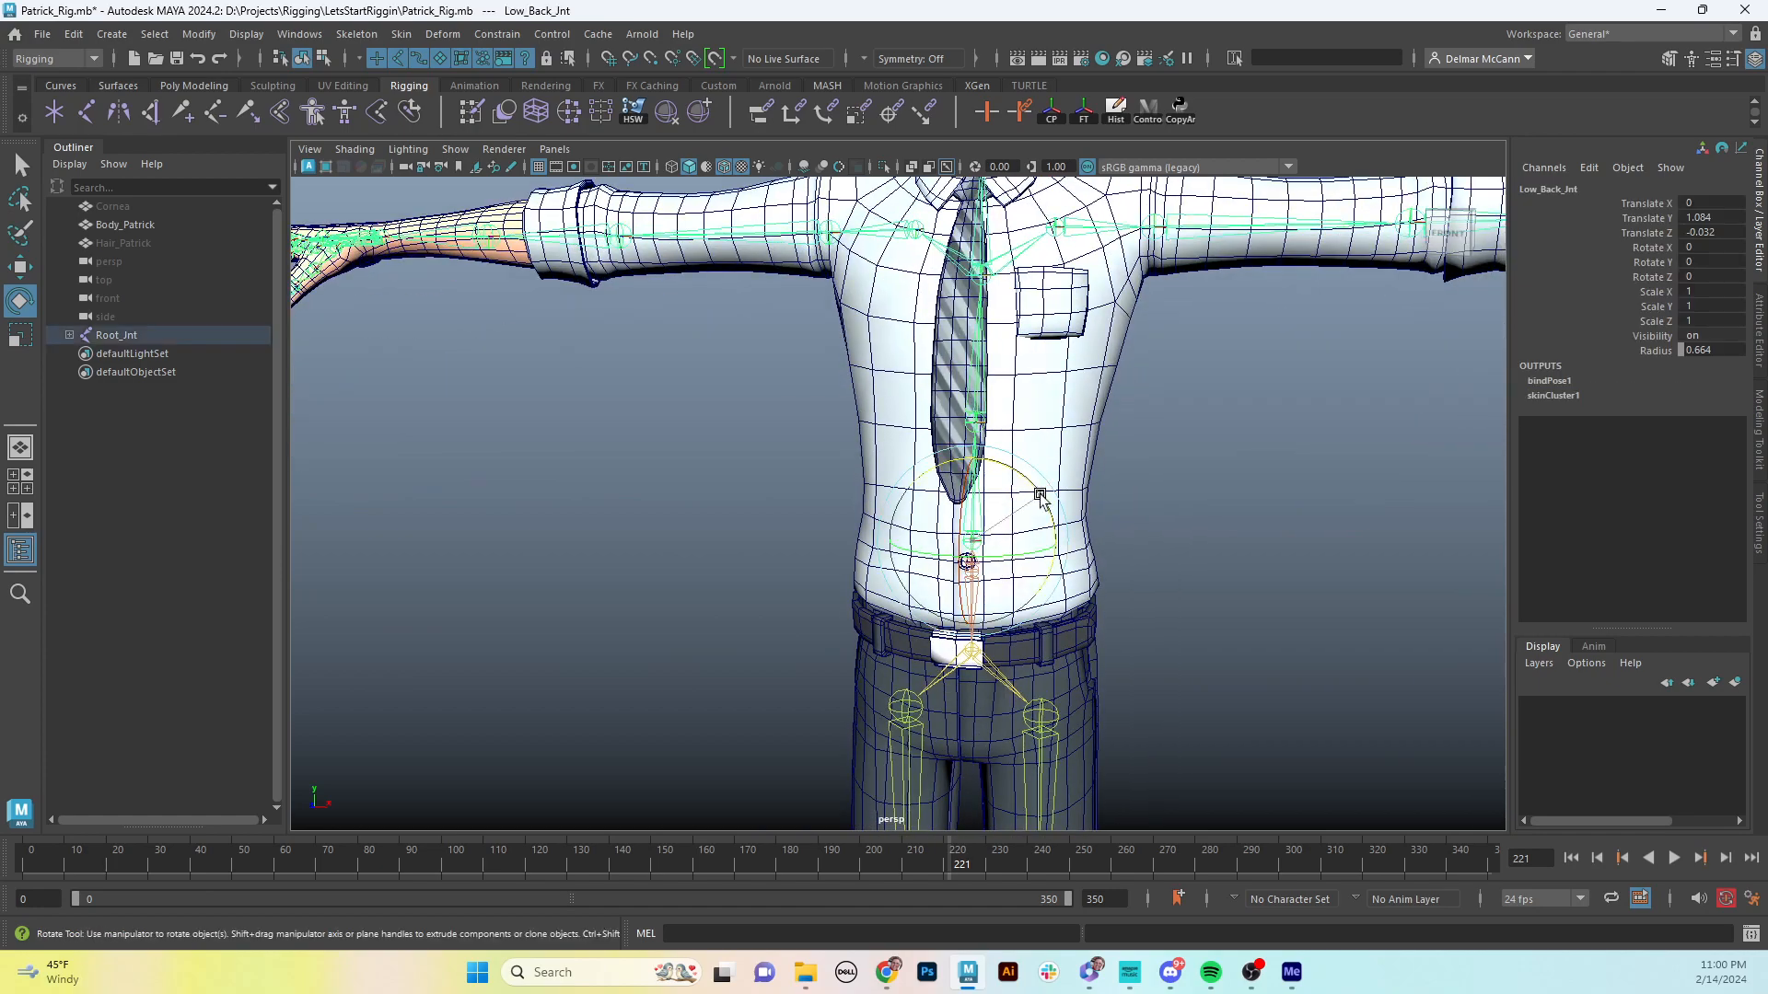
{"action": "left_click_drag", "start_coordinate": [1040, 497], "coordinate": [1071, 549]}
{"action": "key", "text": "ctrl+z"}
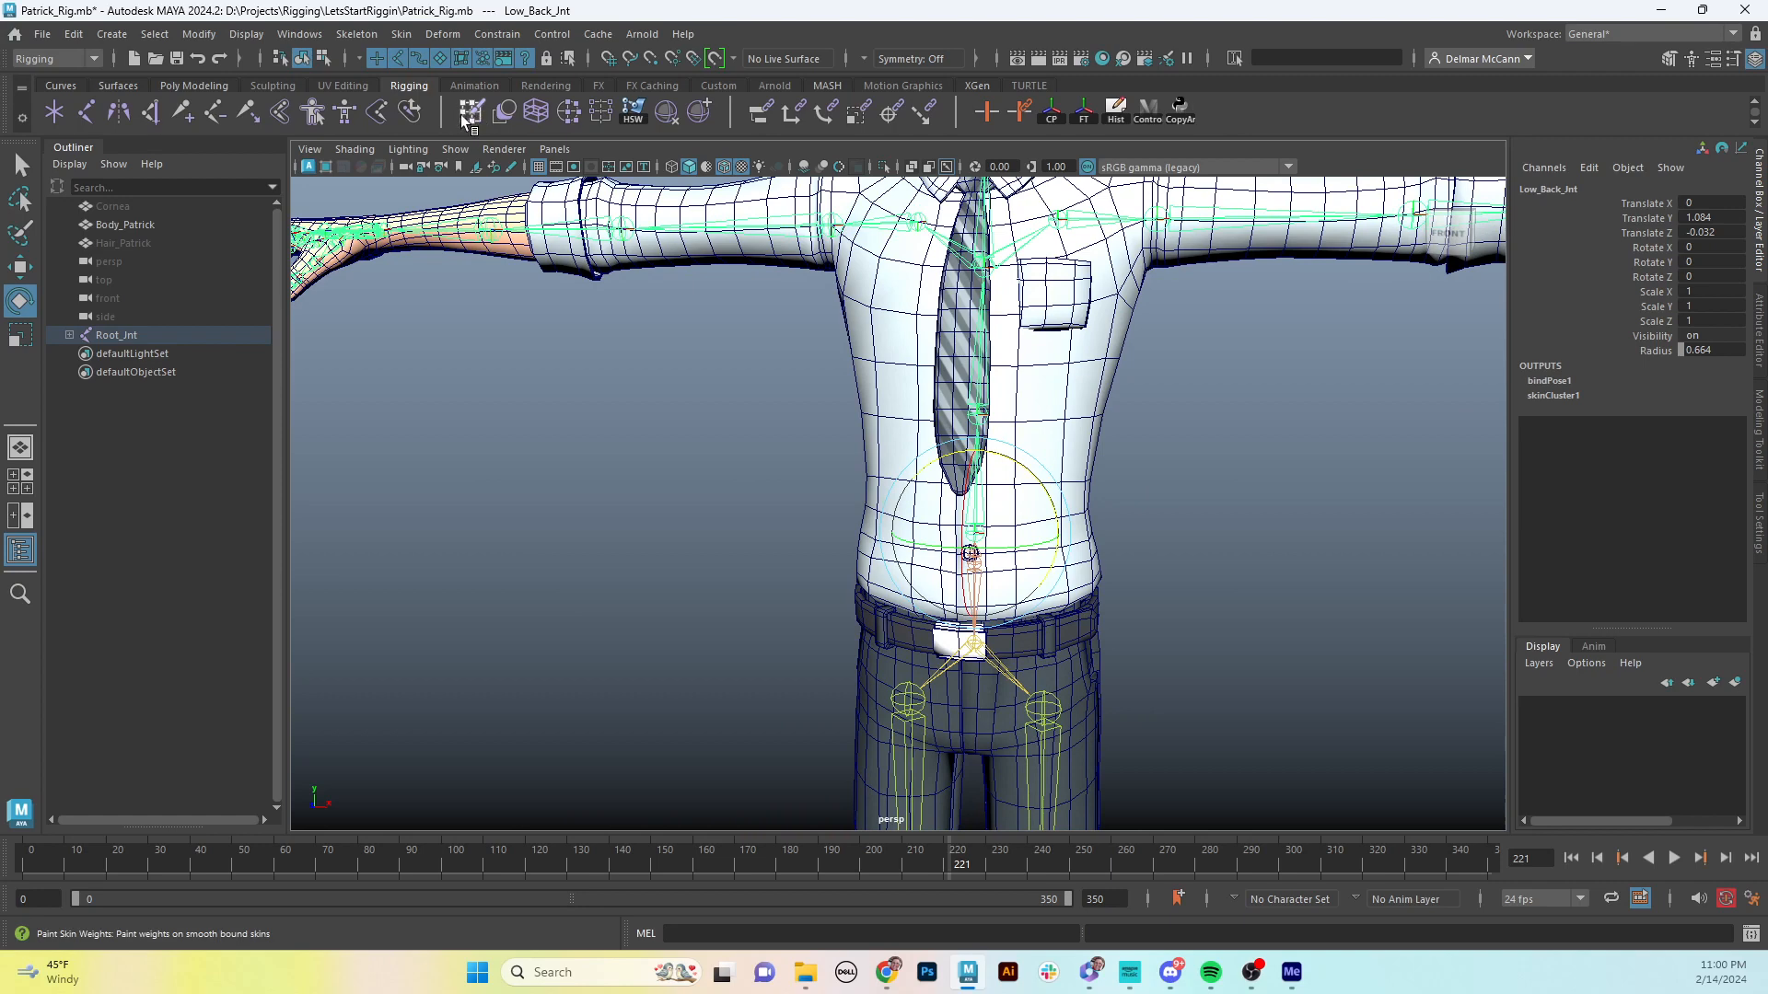
- Start the Paint Skin Weights tool on Body_Patrick and show its tool settings
{"action": "left_click", "coordinate": [1063, 402]}
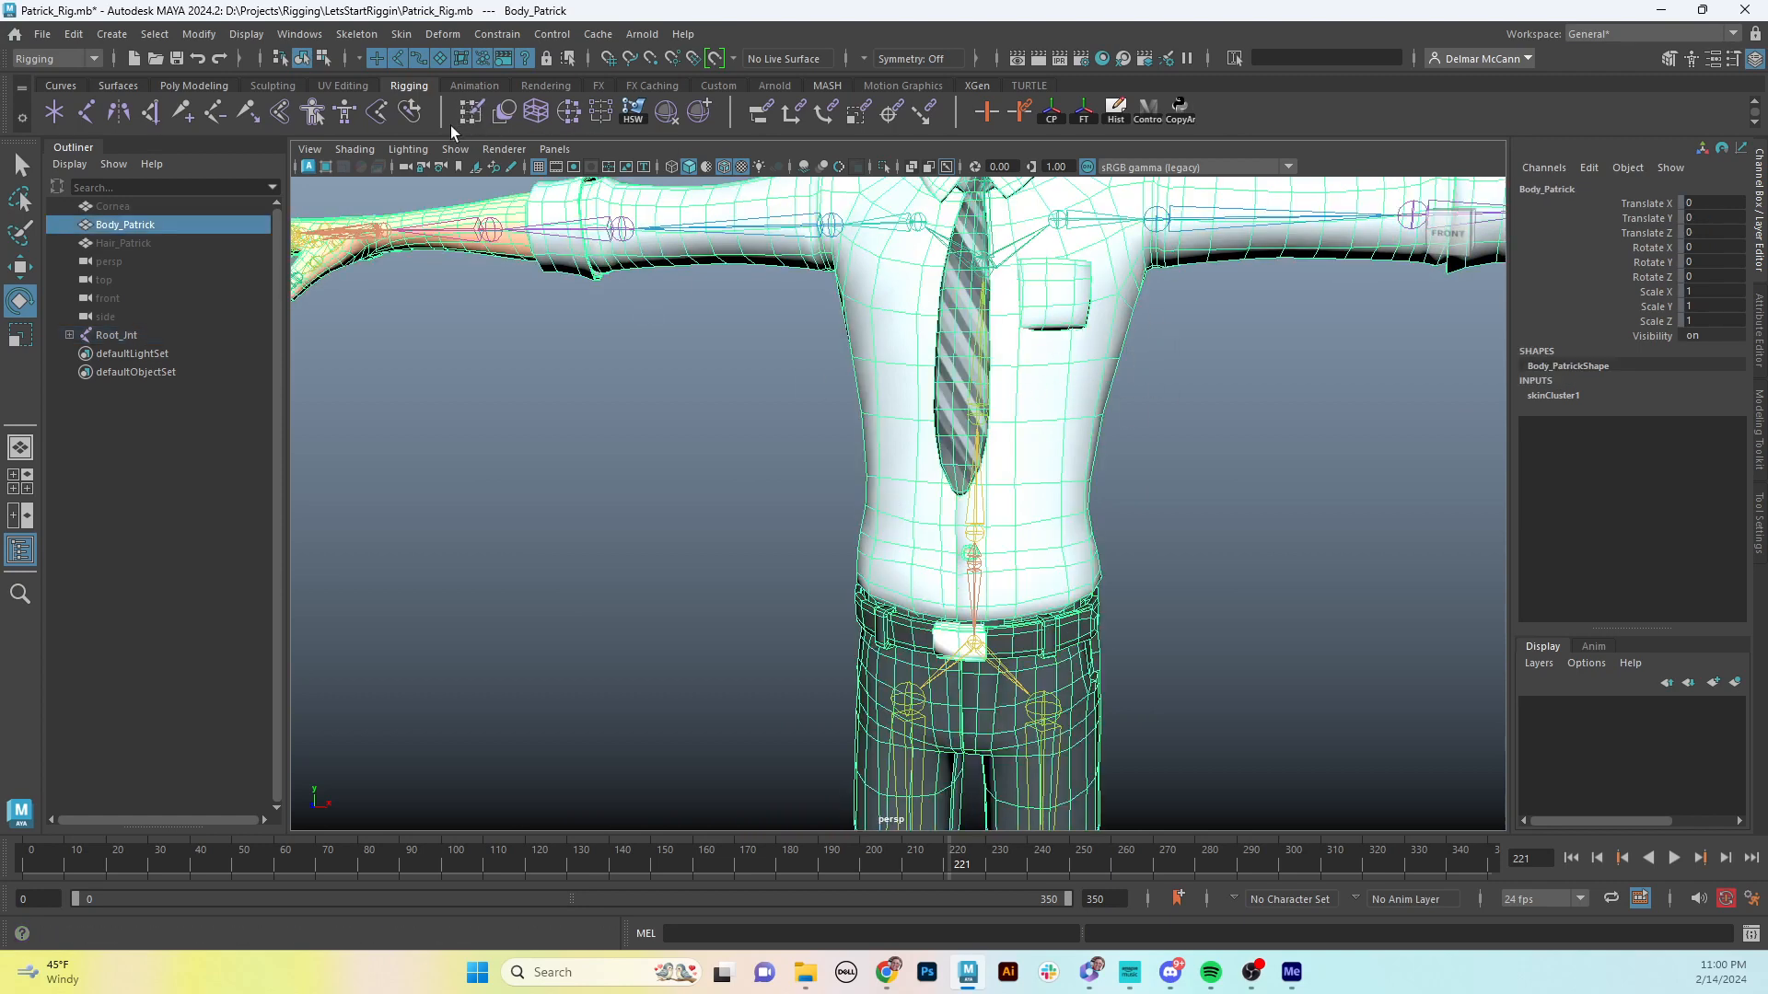
{"action": "left_click", "coordinate": [402, 37]}
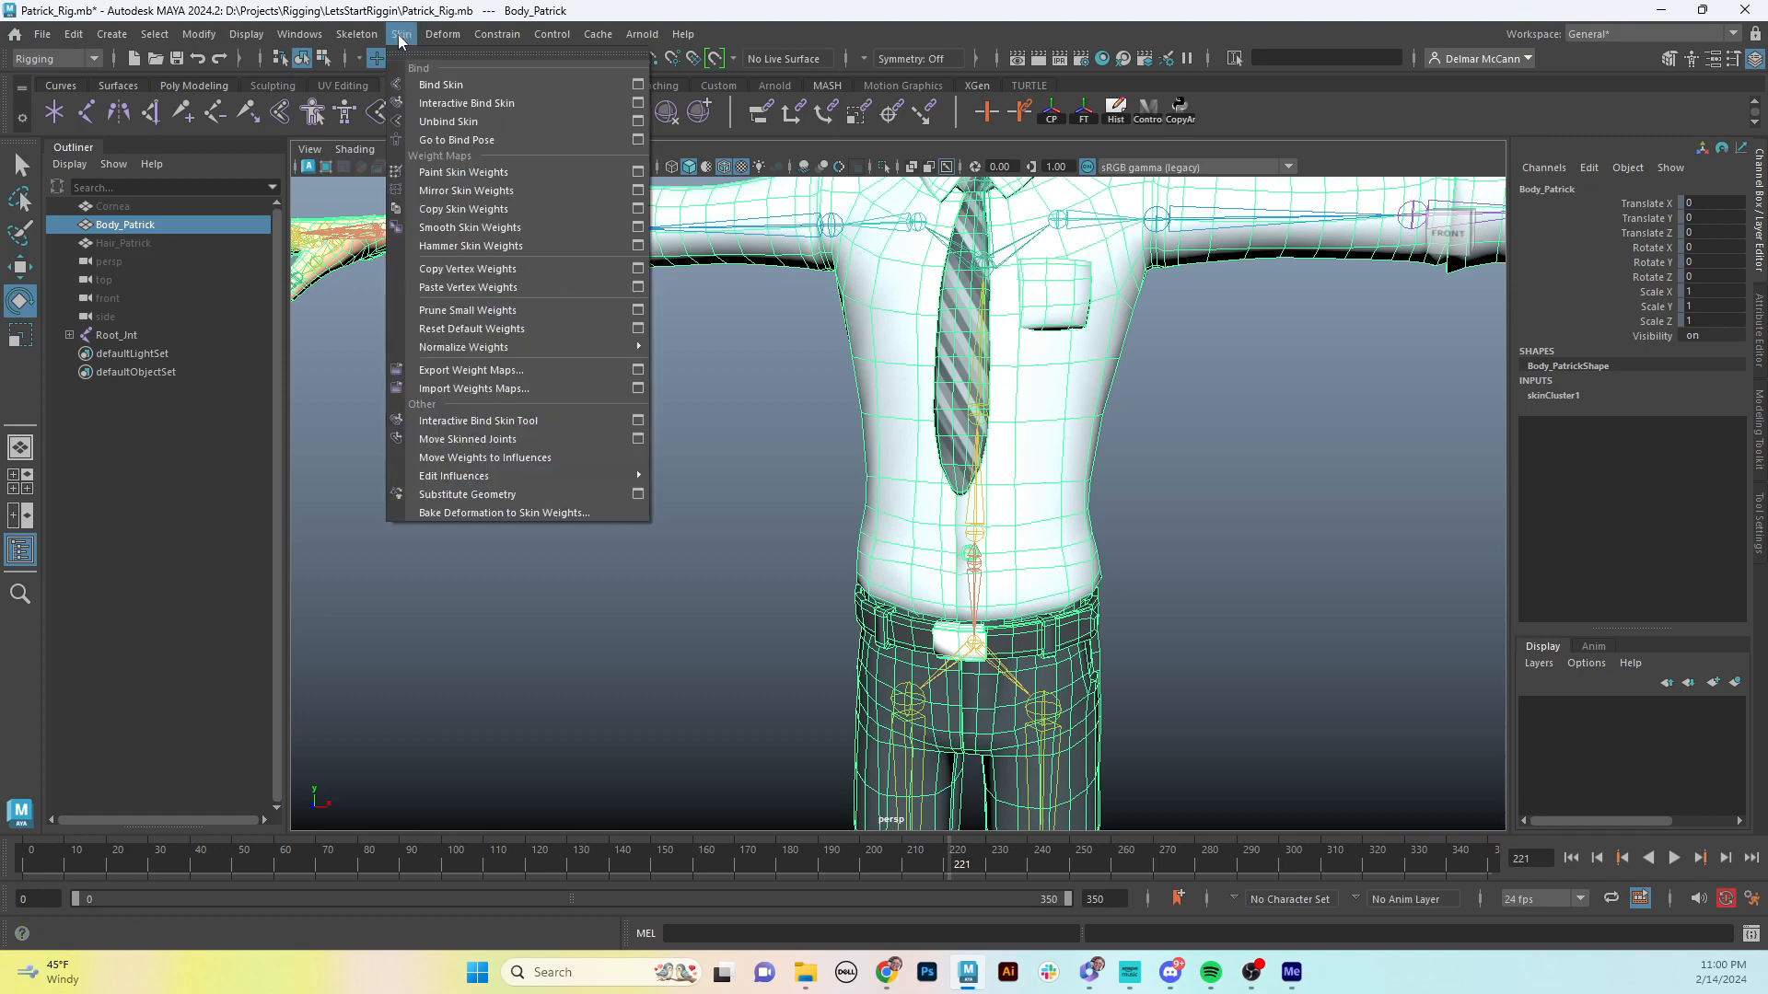
{"action": "left_click", "coordinate": [477, 175]}
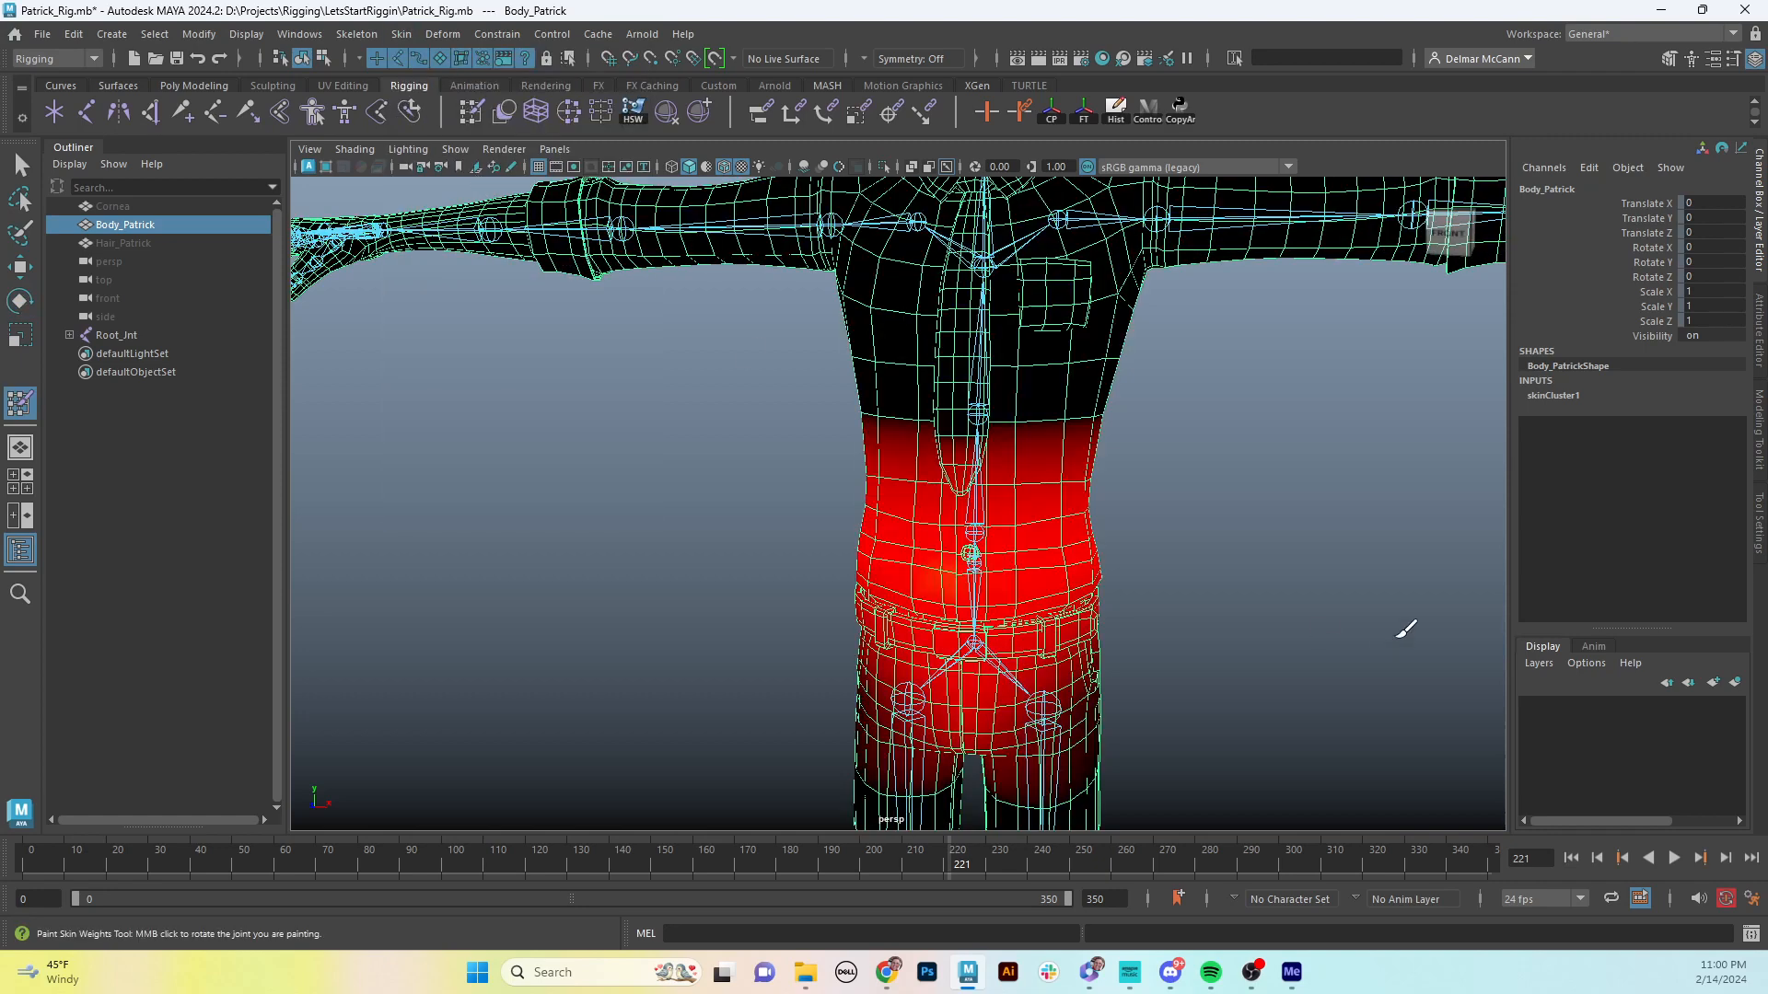
{"action": "left_click", "coordinate": [1734, 59]}
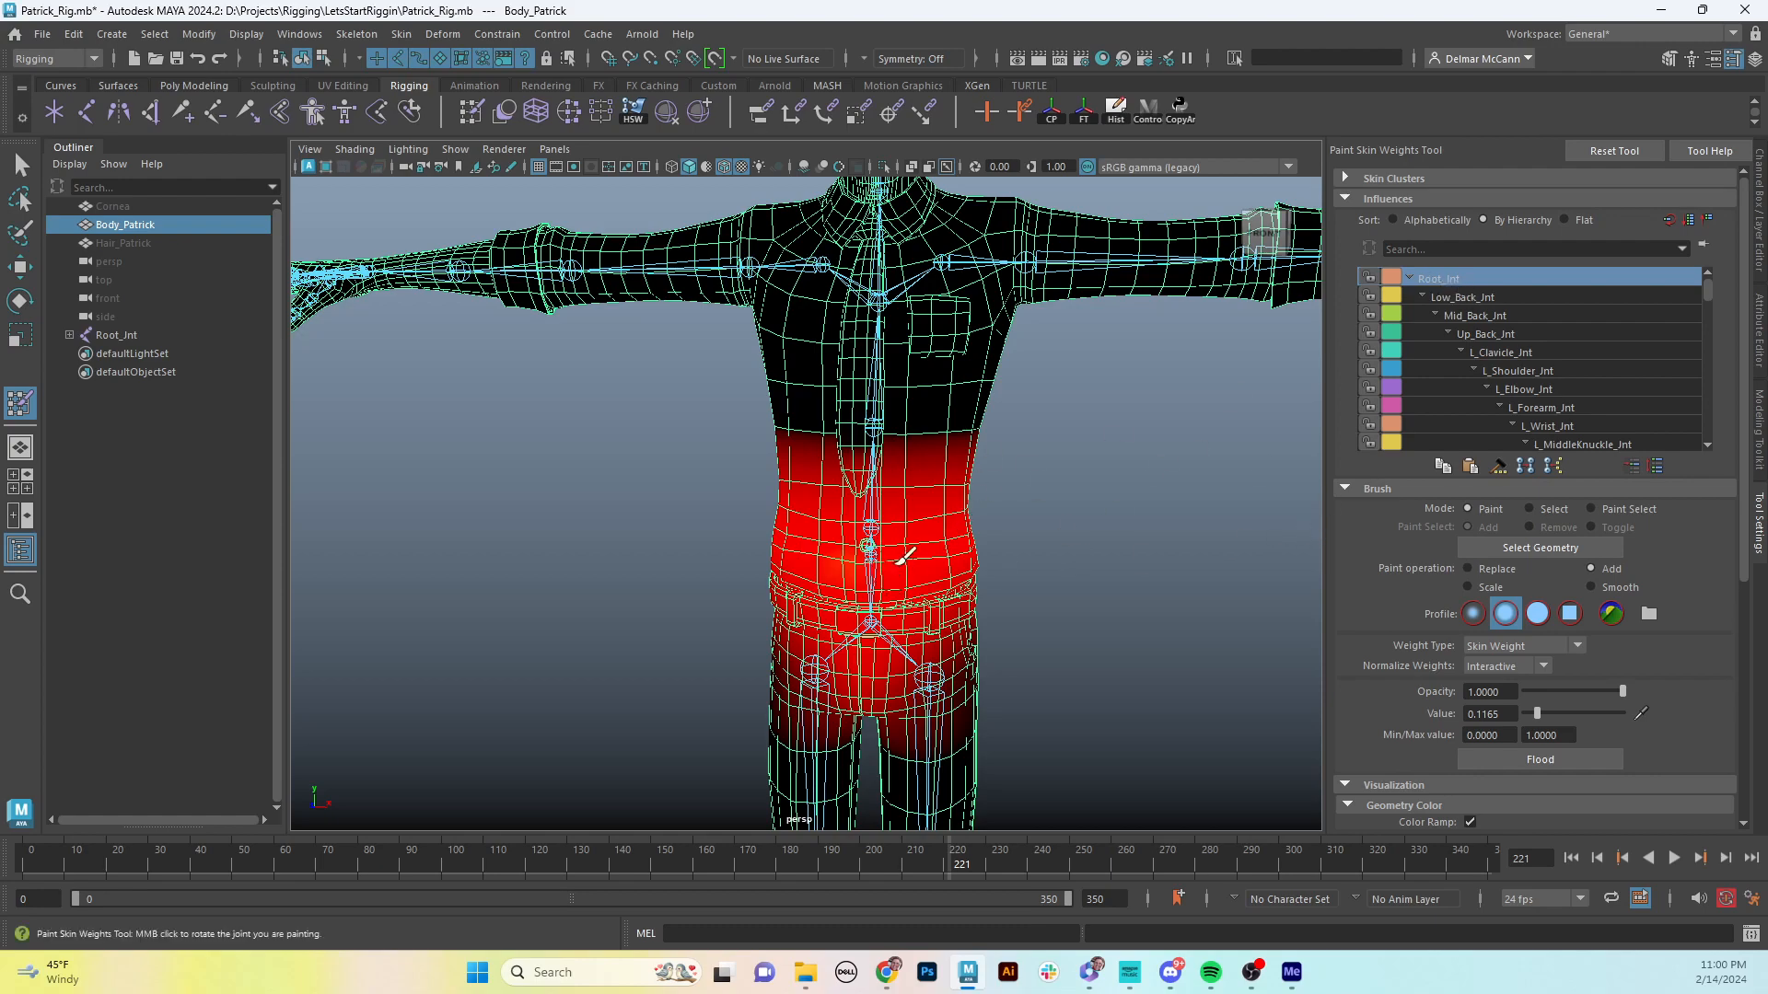
- Examine the influence of Root_Jnt across the torso, hips and upper legs from several angles
{"action": "middle_click_drag", "start_coordinate": [924, 610], "coordinate": [935, 523], "text": "alt"}
{"action": "left_click_drag", "start_coordinate": [936, 523], "coordinate": [987, 527], "text": "alt"}
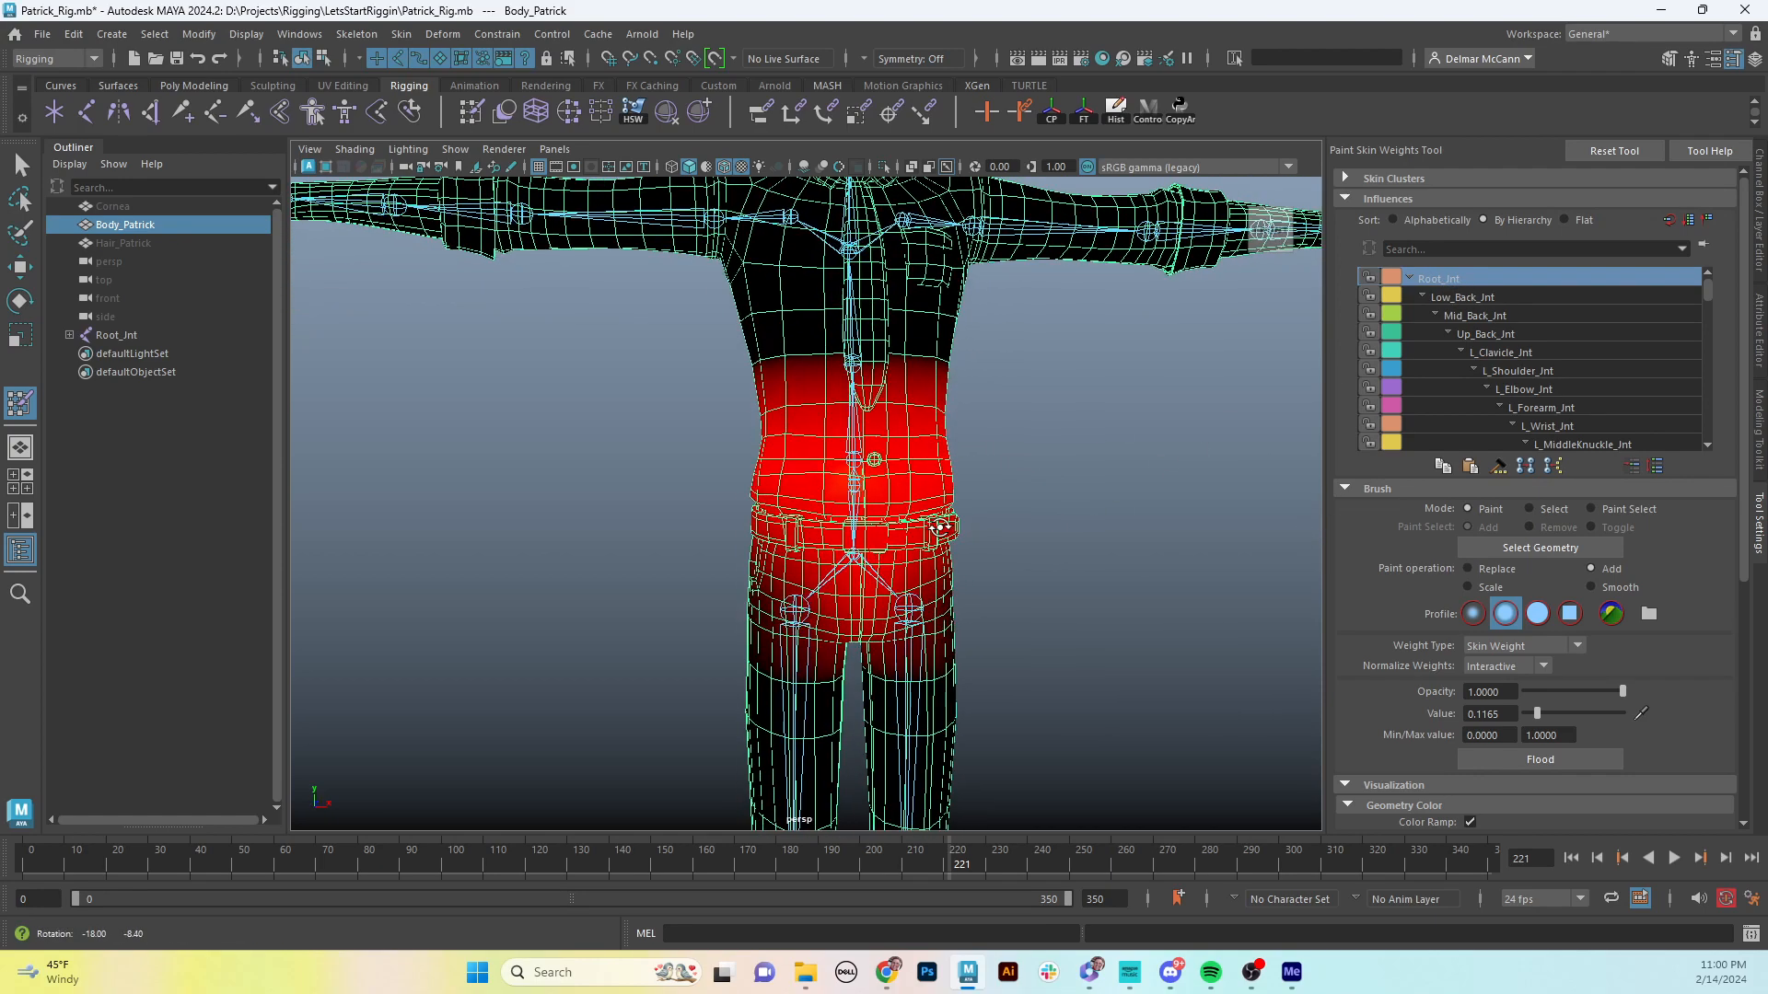
{"action": "middle_click_drag", "start_coordinate": [986, 527], "coordinate": [976, 523], "text": "alt"}
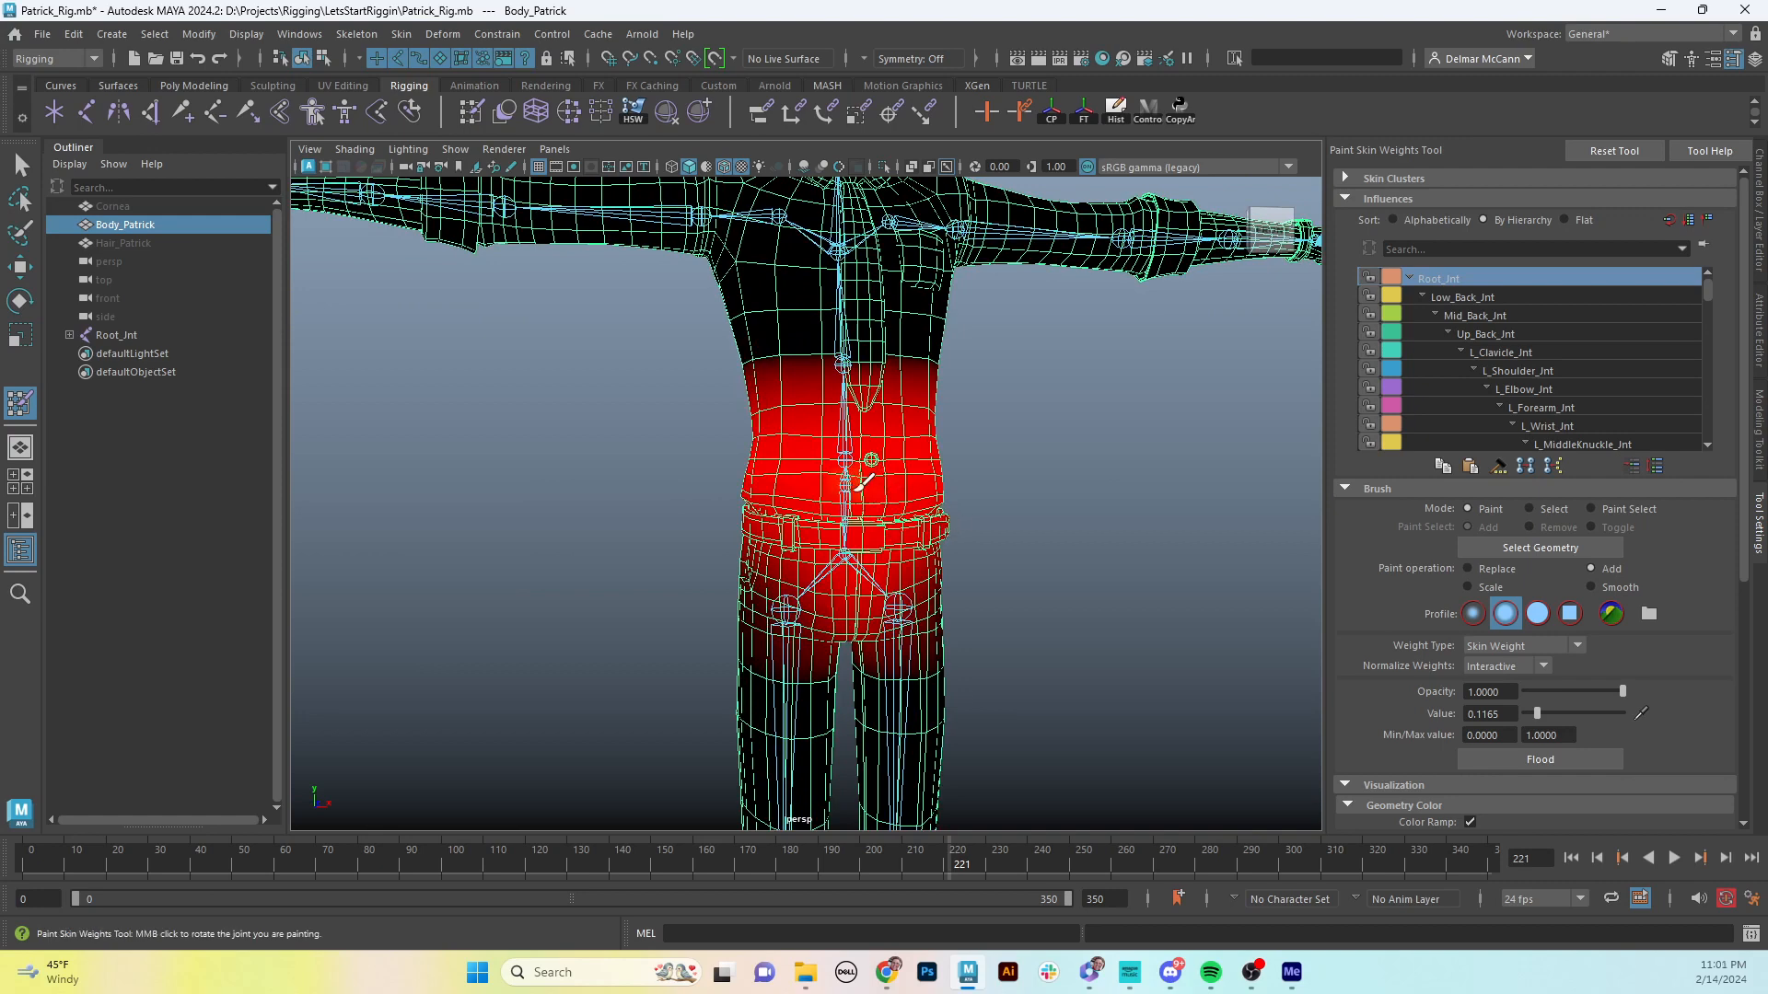
{"action": "left_click_drag", "start_coordinate": [937, 656], "coordinate": [970, 650], "text": "alt"}
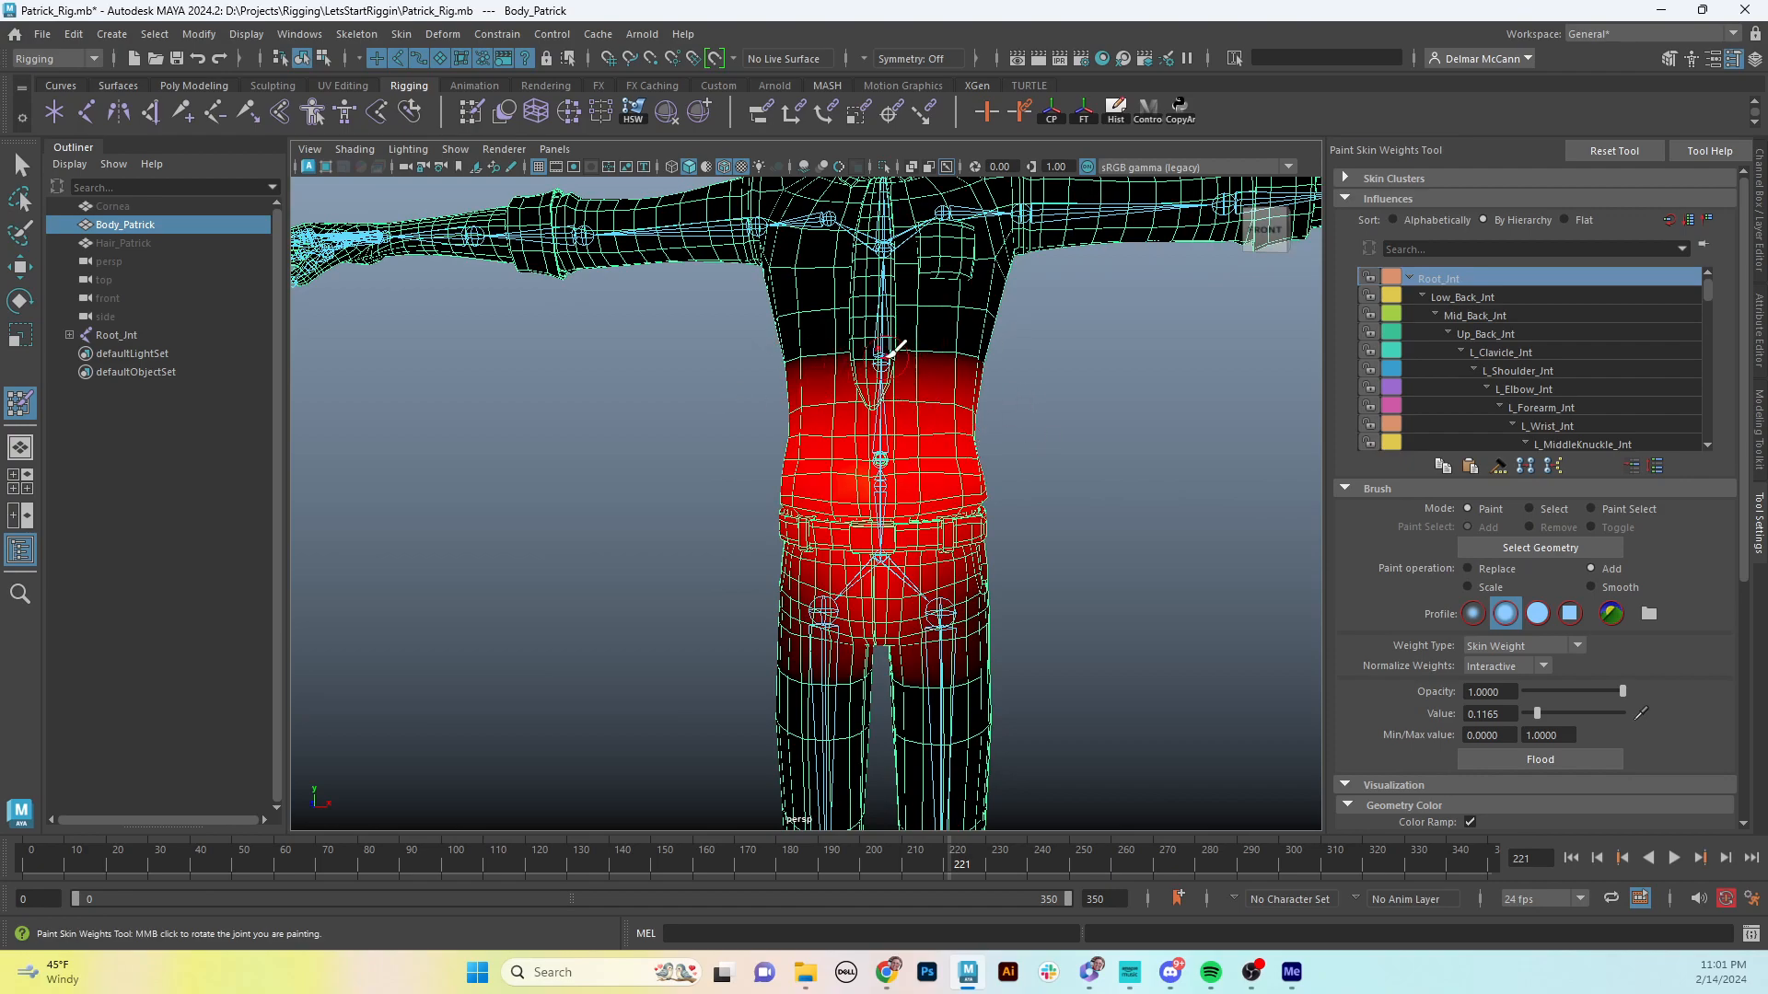
{"action": "right_click_drag", "start_coordinate": [897, 348], "coordinate": [1026, 394], "text": "alt"}
{"action": "middle_click_drag", "start_coordinate": [1026, 395], "coordinate": [978, 513], "text": "alt"}
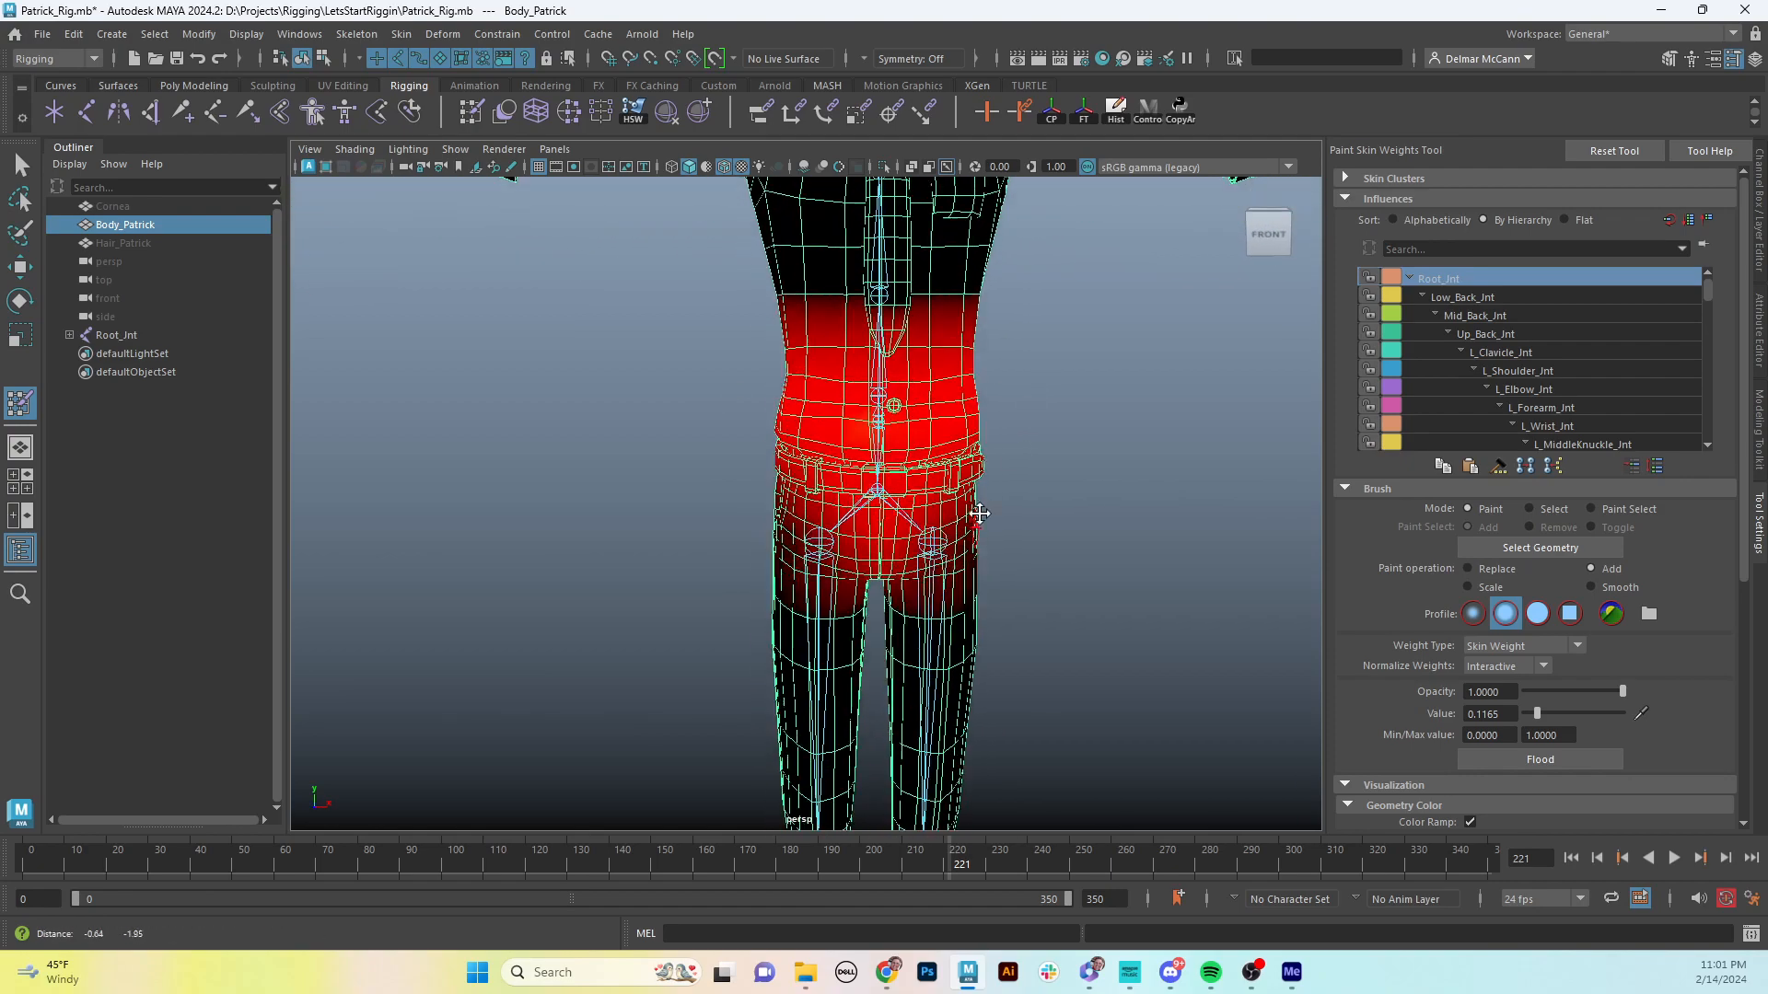
{"action": "right_click_drag", "start_coordinate": [979, 512], "coordinate": [976, 540], "text": "alt"}
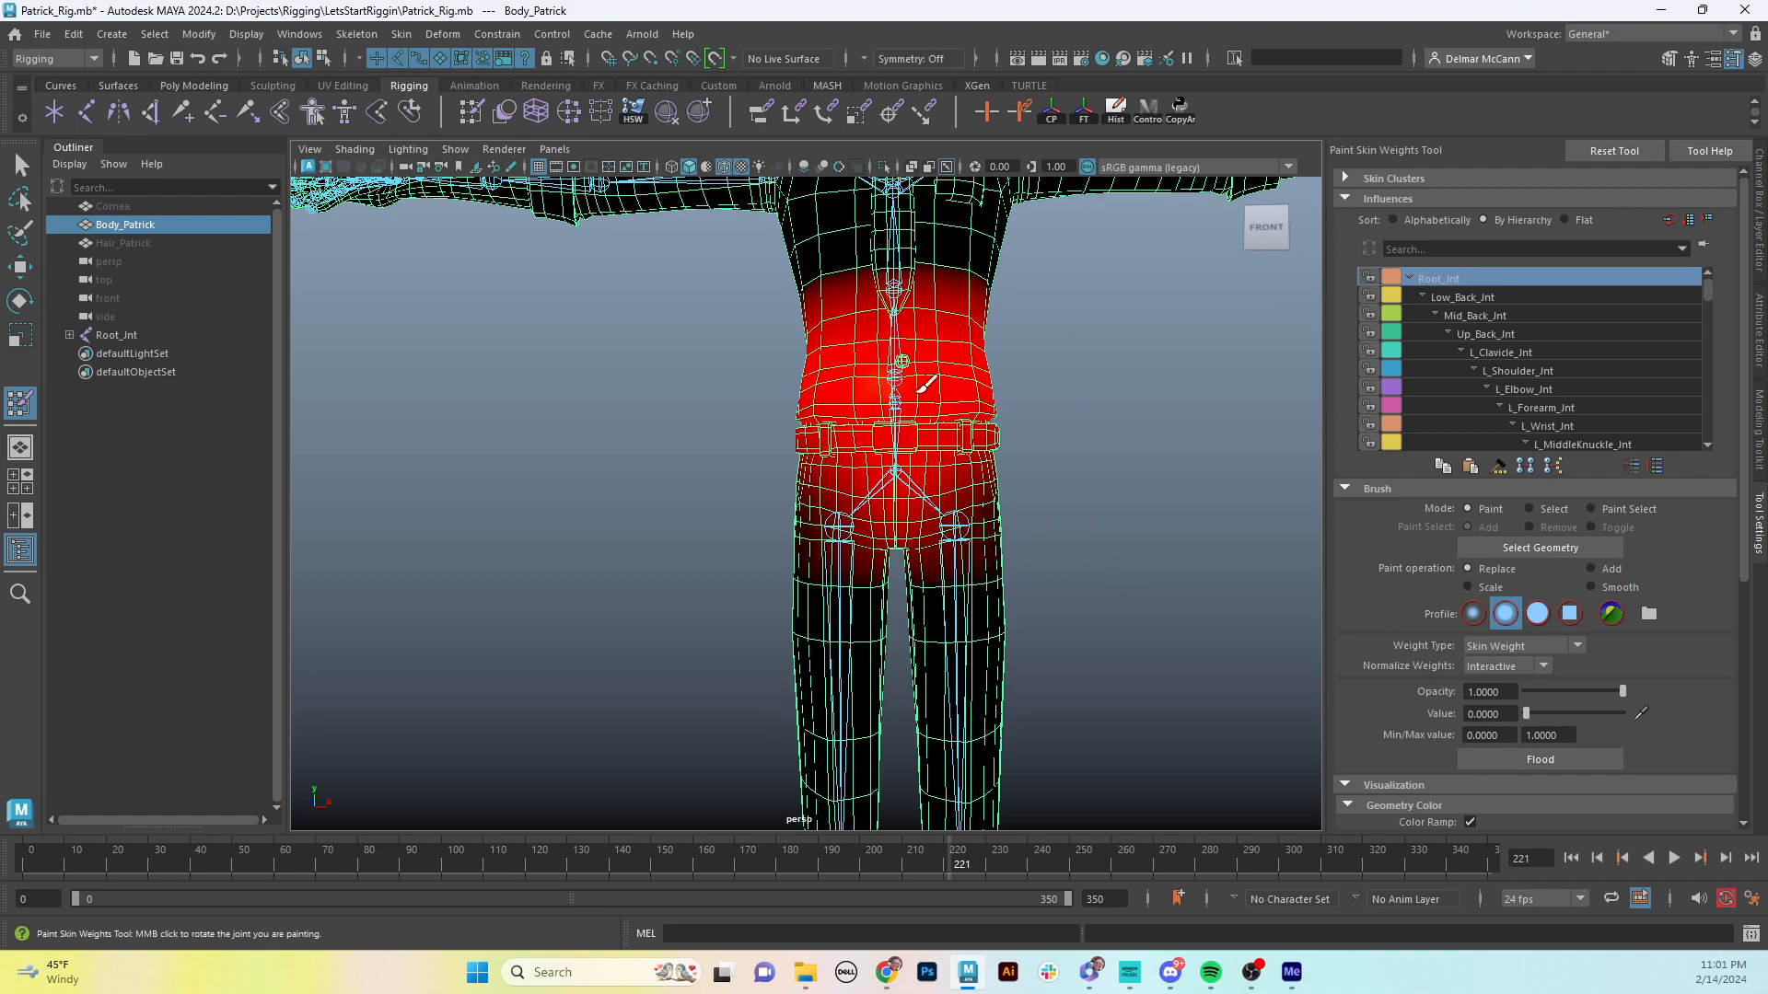
- Turn the weight display's color ramp off and back on to compare the grayscale and colored influence of Root_Jnt
{"action": "right_click_drag", "start_coordinate": [964, 502], "coordinate": [1081, 533], "text": "alt"}
{"action": "left_click_drag", "start_coordinate": [1081, 533], "coordinate": [998, 532], "text": "alt"}
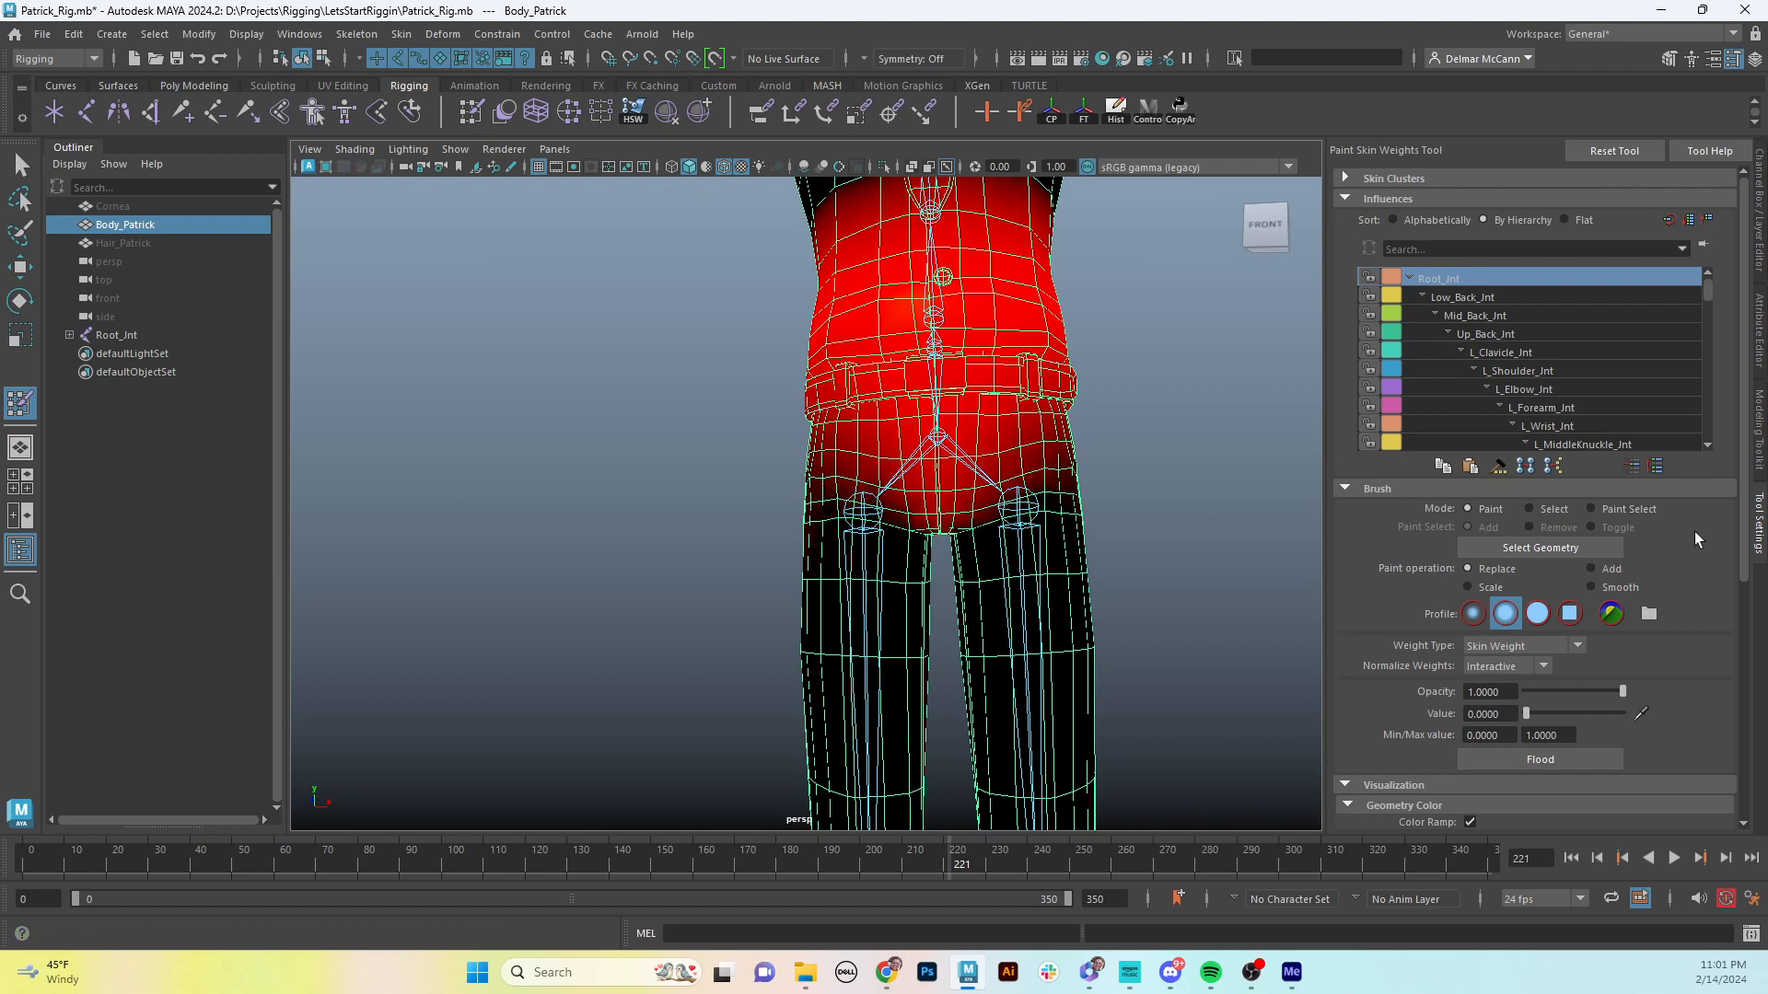
{"action": "scroll", "coordinate": [1466, 790], "scroll_direction": "down", "scroll_amount": 5}
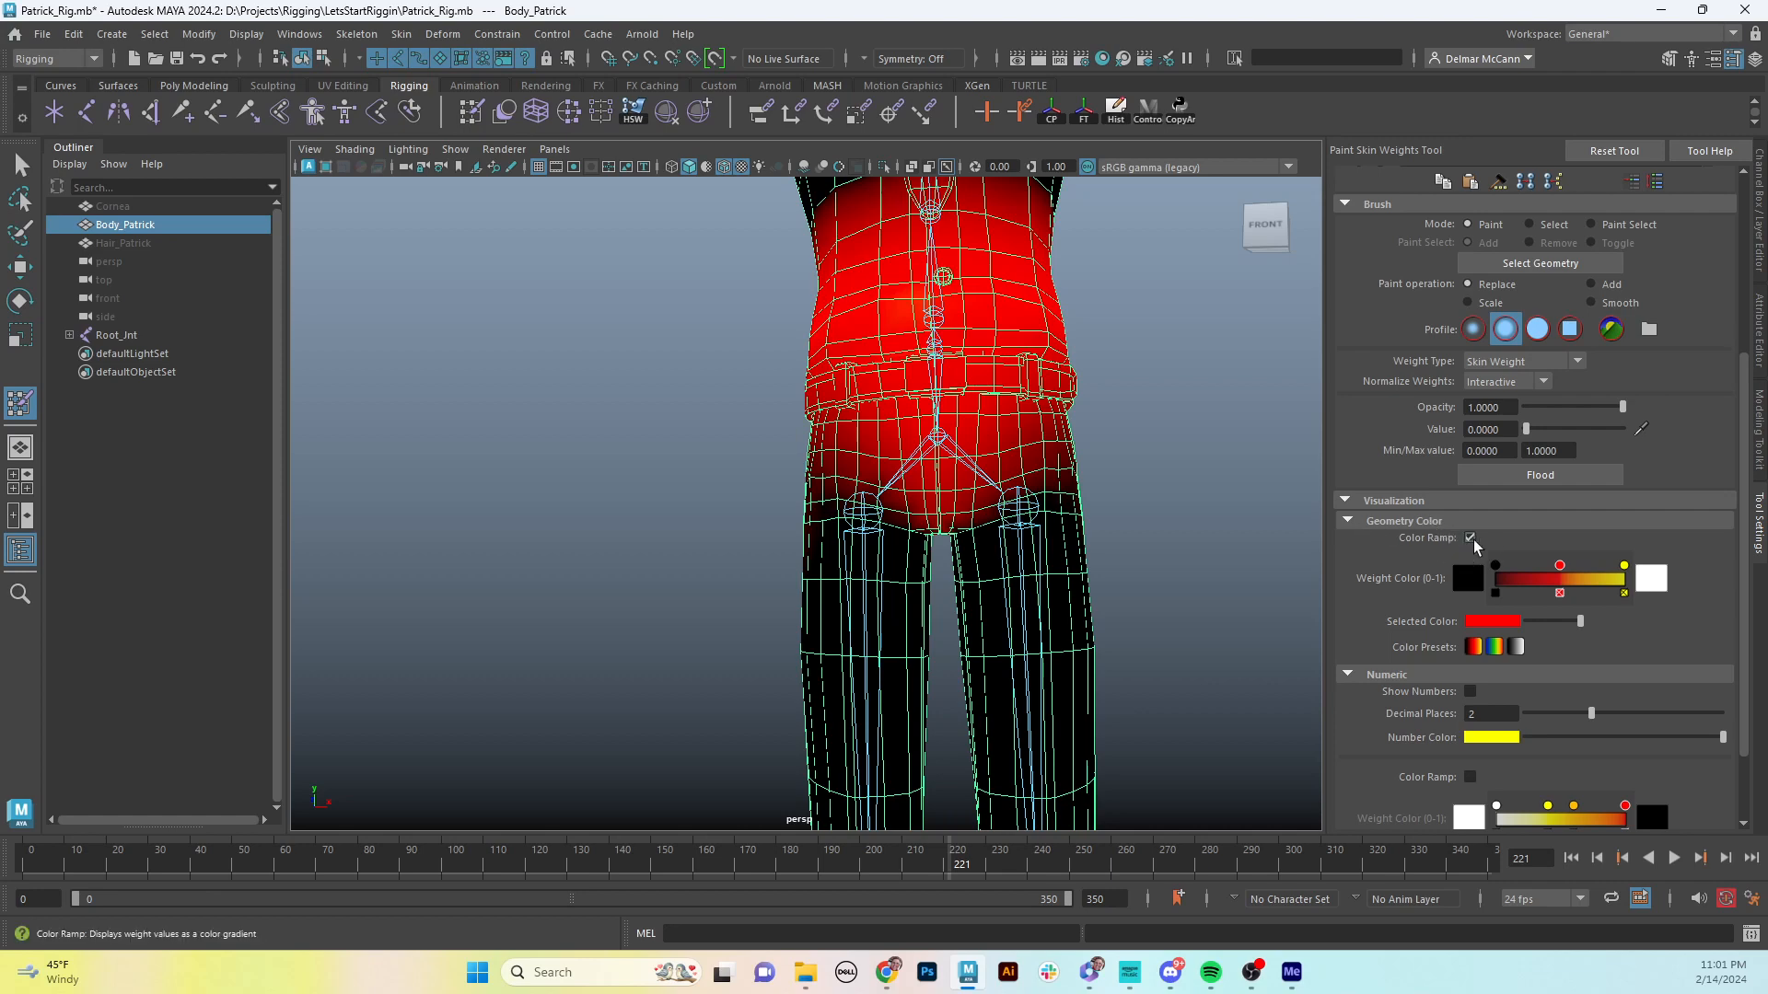
{"action": "left_click", "coordinate": [1470, 537]}
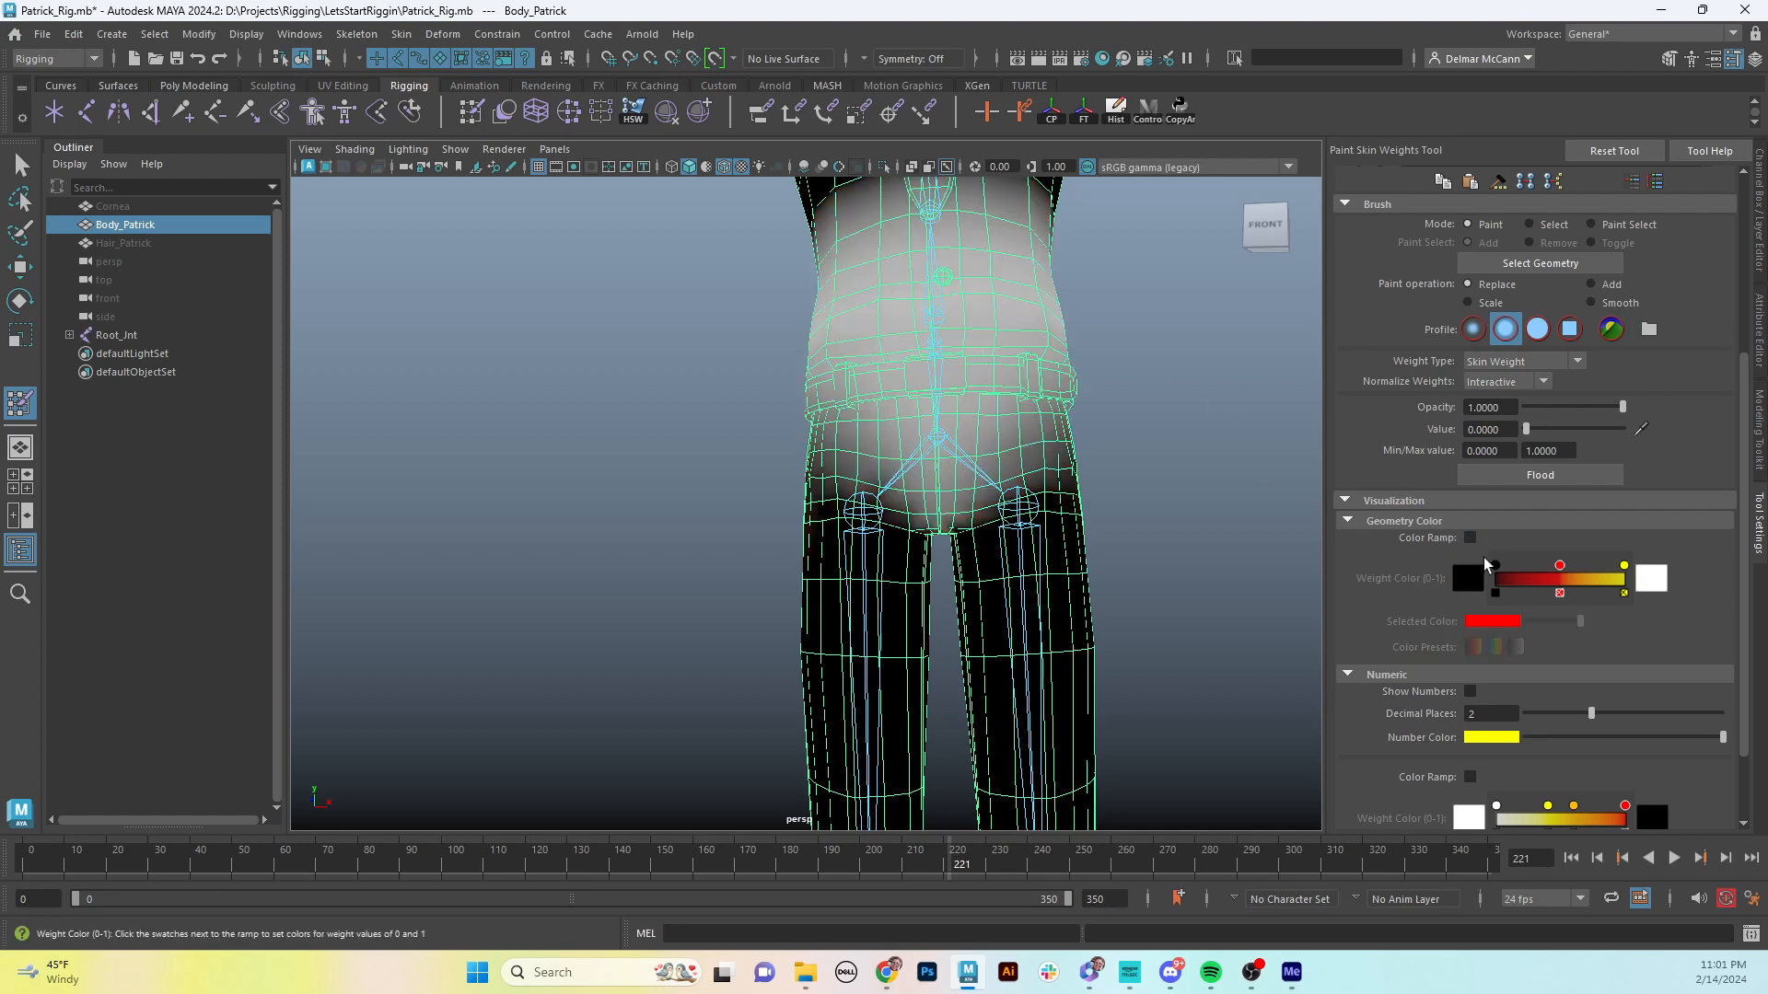
{"action": "left_click", "coordinate": [1468, 538]}
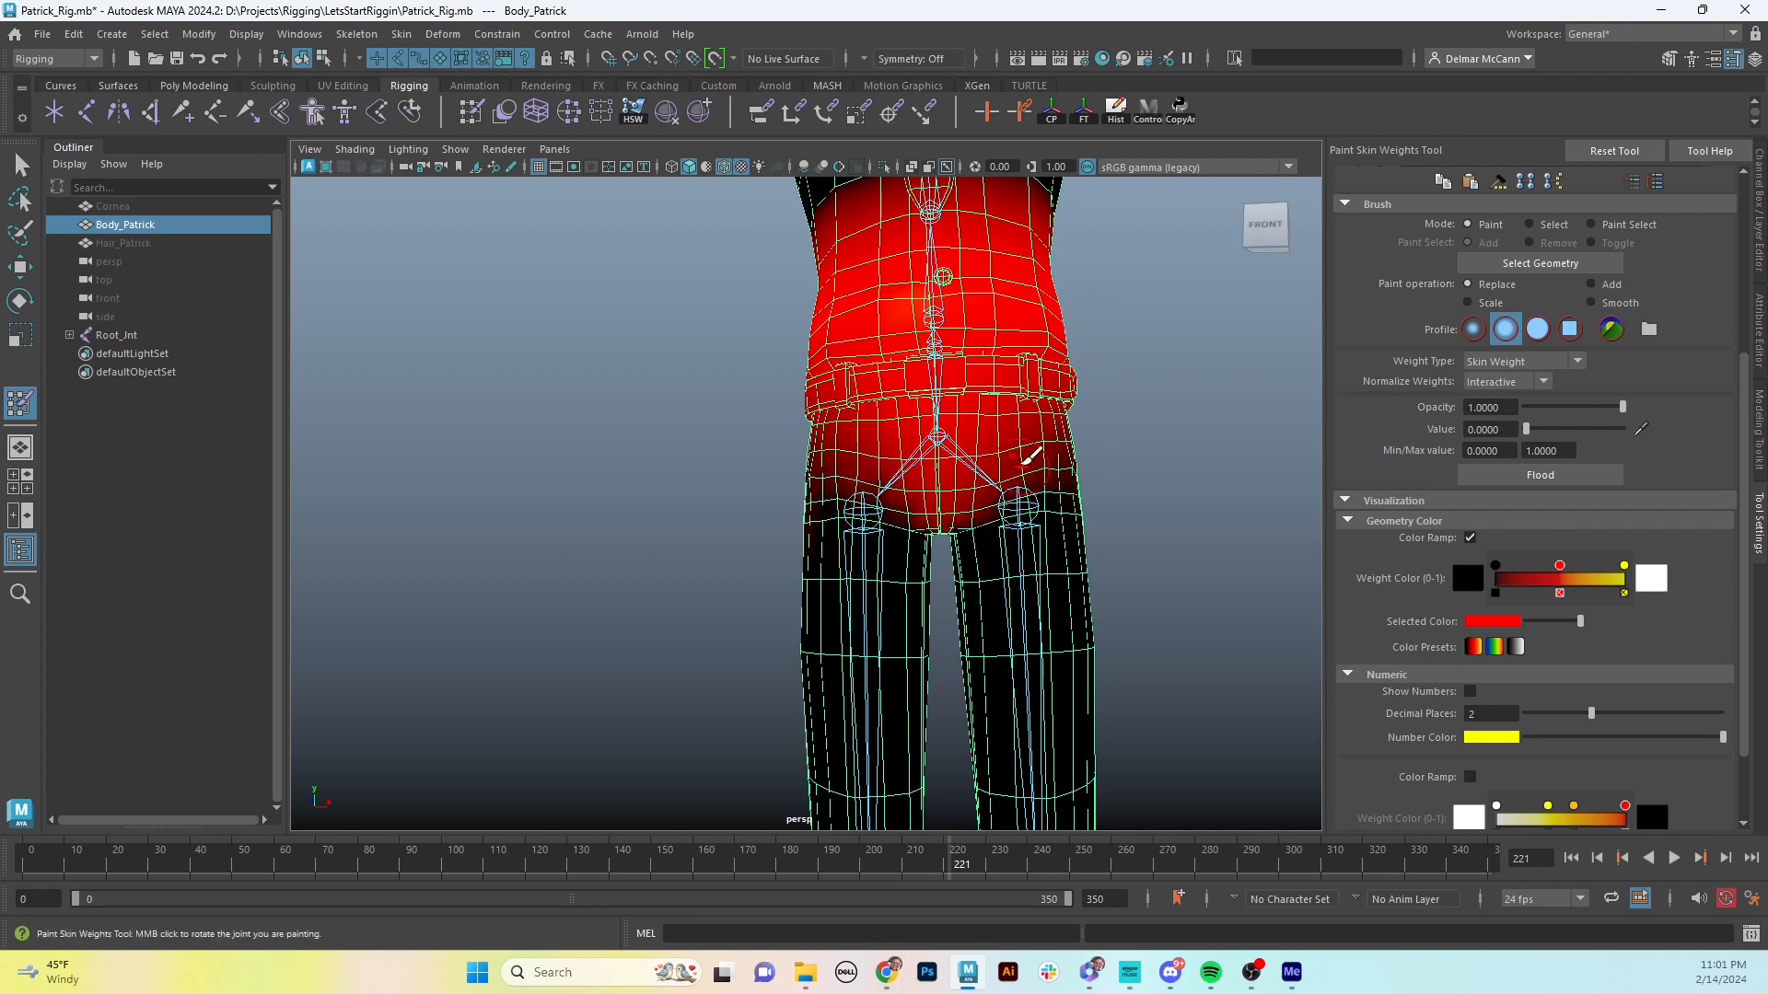
- Try the rainbow color preset on the weight display and return to the red preset
{"action": "left_click_drag", "start_coordinate": [1031, 455], "coordinate": [1086, 478], "text": "alt"}
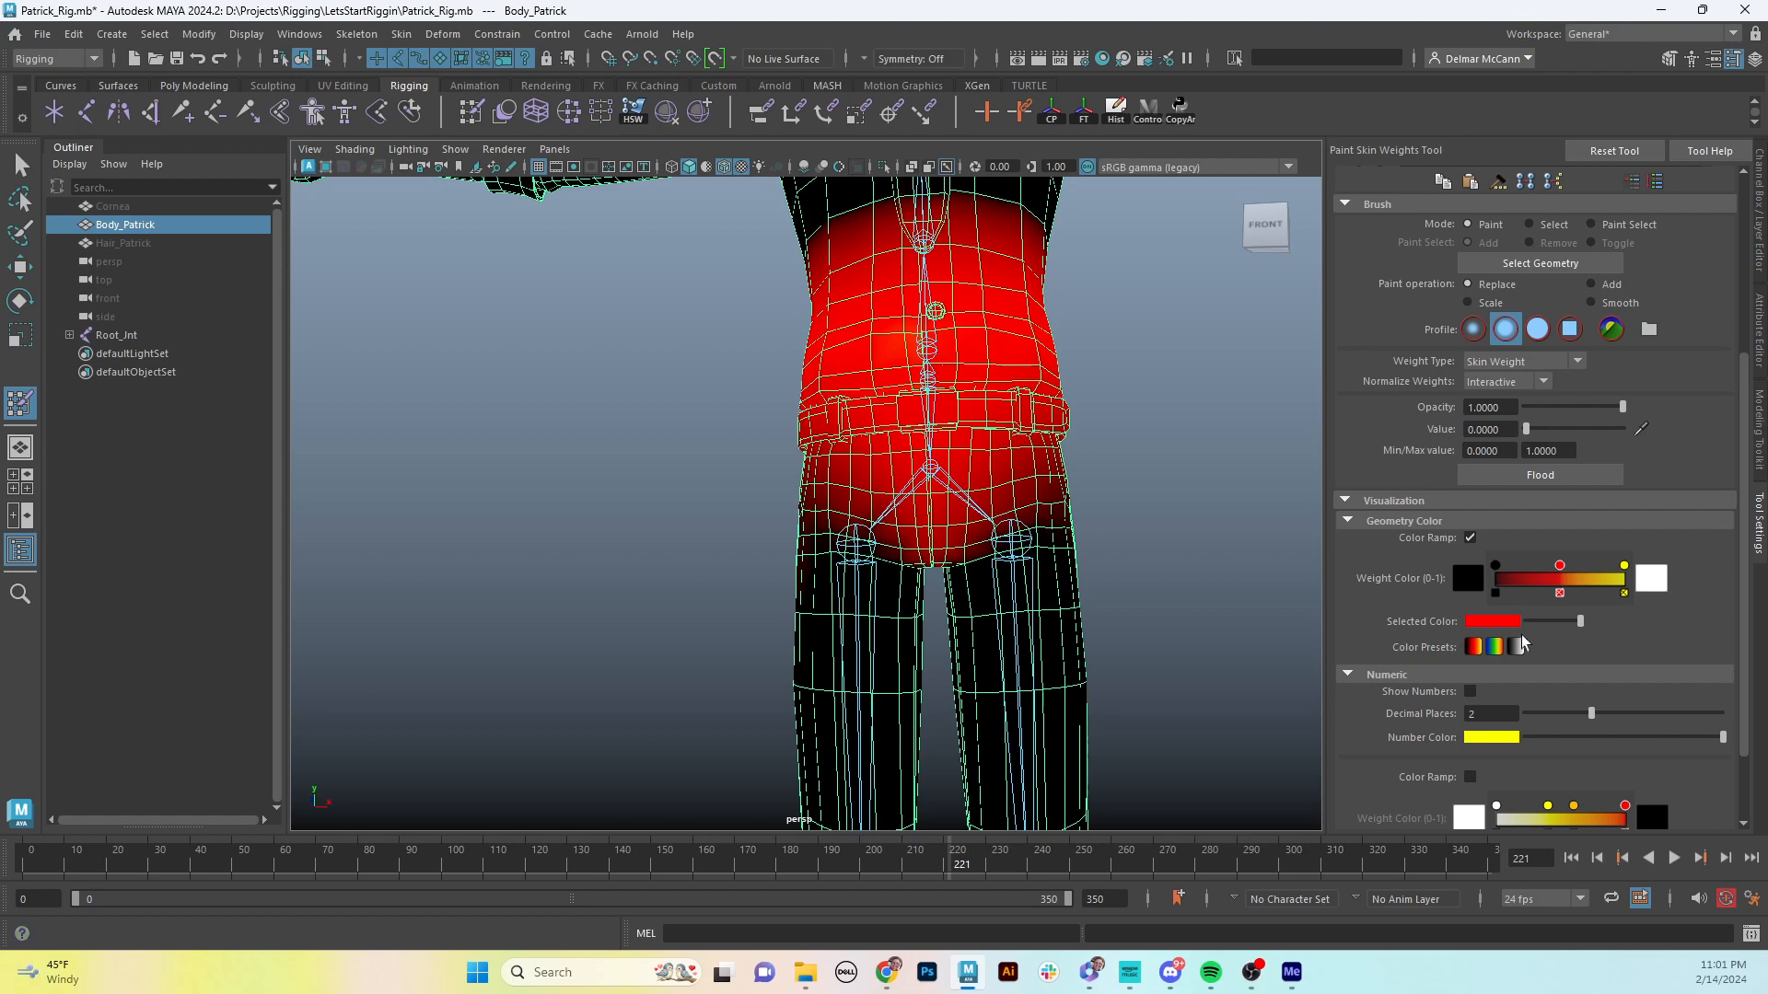
{"action": "left_click", "coordinate": [1494, 647]}
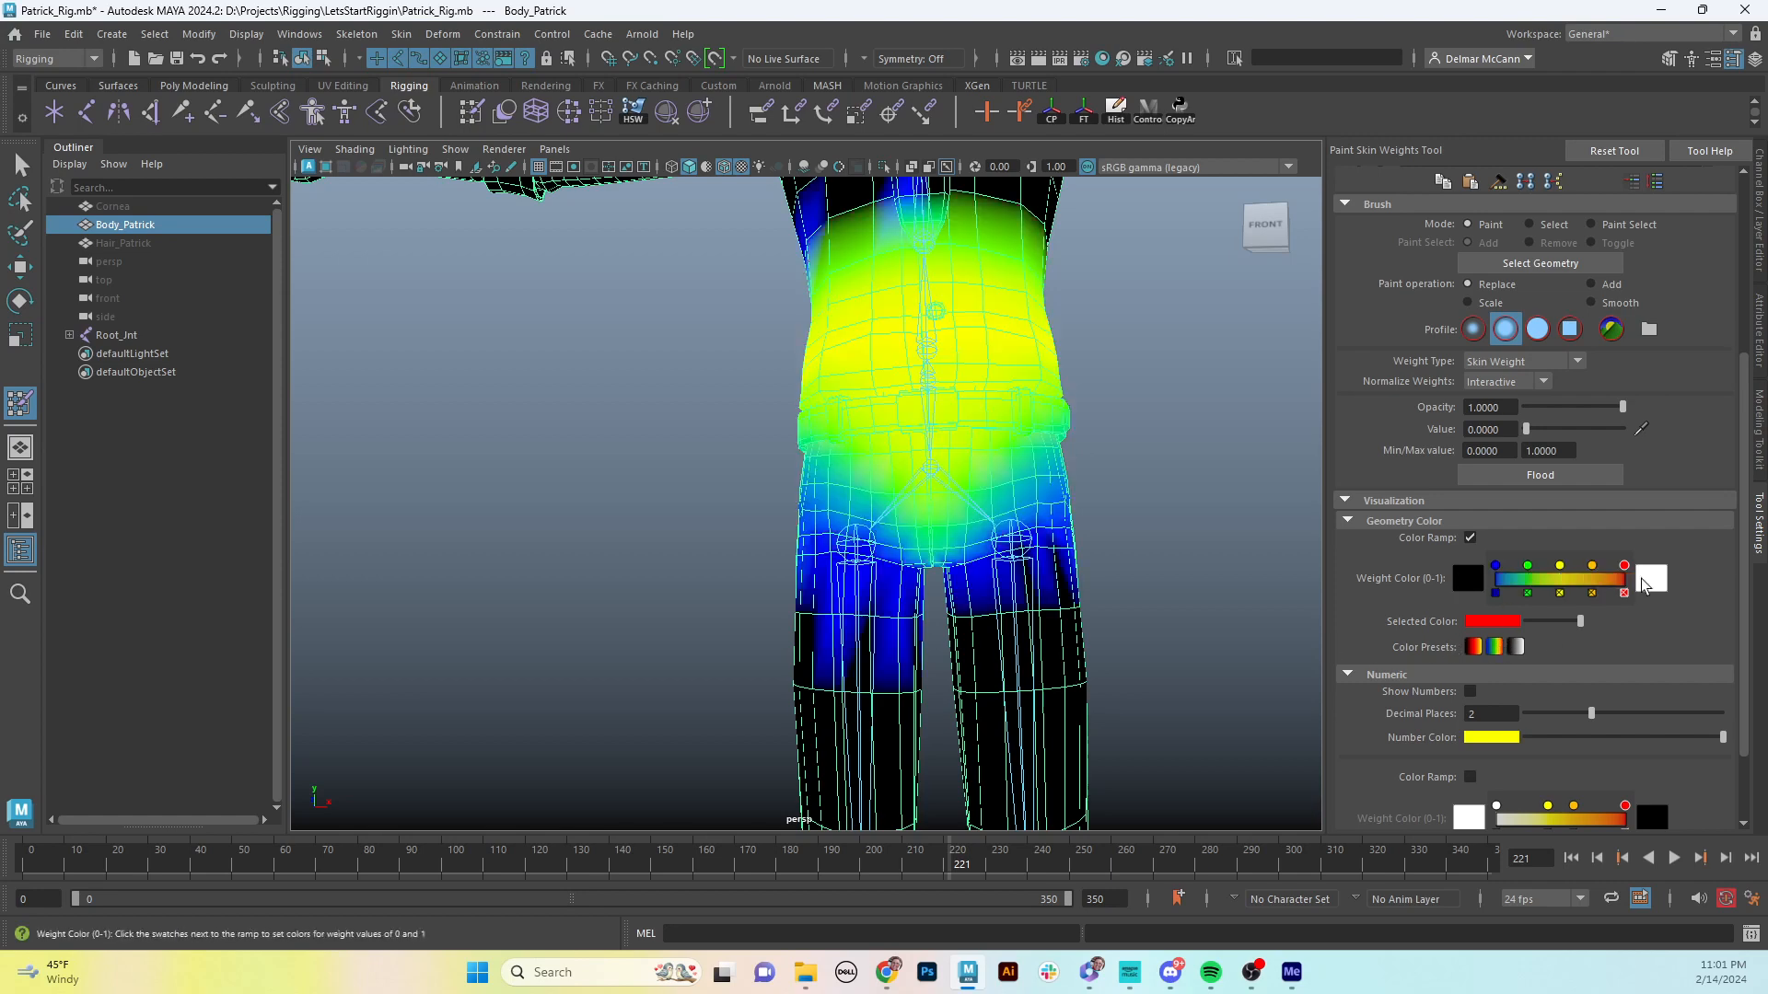
{"action": "left_click", "coordinate": [1473, 647]}
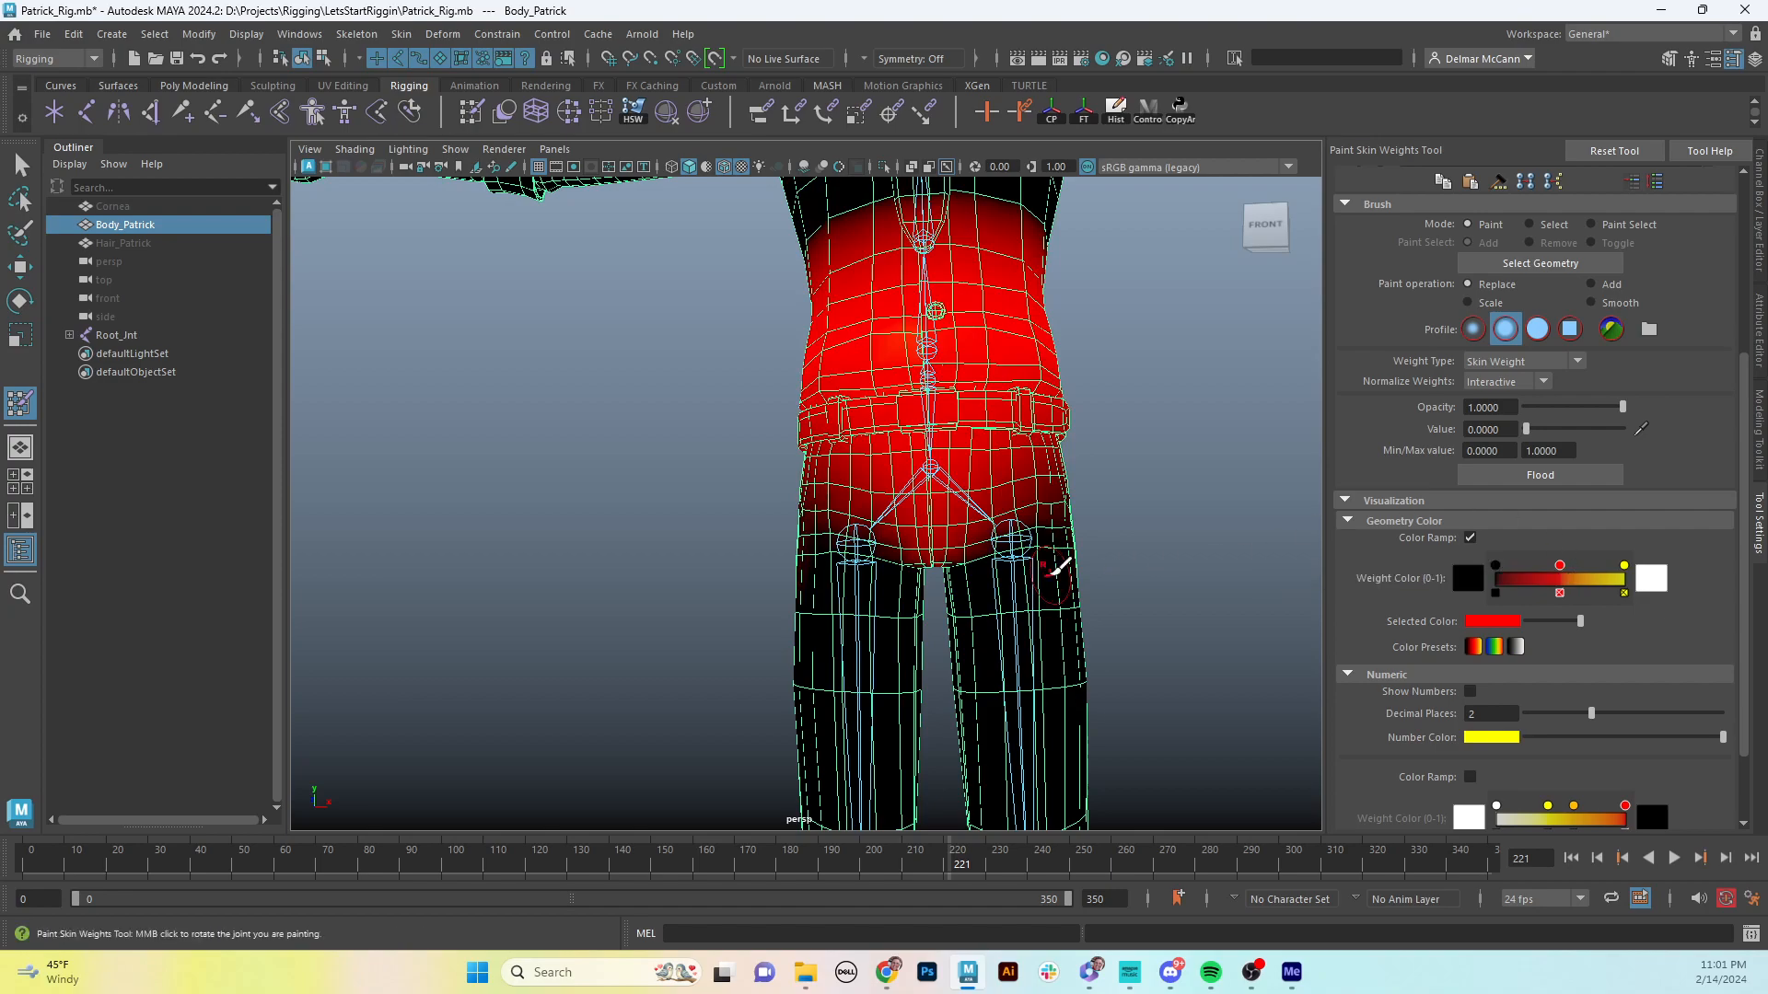
- Examine how far Root_Jnt's influence reaches over the buttocks, crotch and upper thighs from behind and in front
{"action": "middle_click_drag", "start_coordinate": [1029, 562], "coordinate": [1029, 511], "text": "alt"}
{"action": "mouse_move", "coordinate": [1029, 511]}
{"action": "left_mouse_down", "text": "alt"}
{"action": "mouse_move", "coordinate": [1013, 518]}
{"action": "mouse_move", "coordinate": [994, 483]}
{"action": "mouse_move", "coordinate": [941, 522]}
{"action": "mouse_move", "coordinate": [948, 509]}
{"action": "mouse_move", "coordinate": [812, 508]}
{"action": "mouse_move", "coordinate": [651, 481]}
{"action": "mouse_move", "coordinate": [557, 438]}
{"action": "mouse_move", "coordinate": [691, 461]}
{"action": "mouse_move", "coordinate": [737, 497]}
{"action": "mouse_move", "coordinate": [746, 460]}
{"action": "mouse_move", "coordinate": [711, 466]}
{"action": "mouse_move", "coordinate": [738, 472]}
{"action": "left_mouse_up", "text": "alt"}
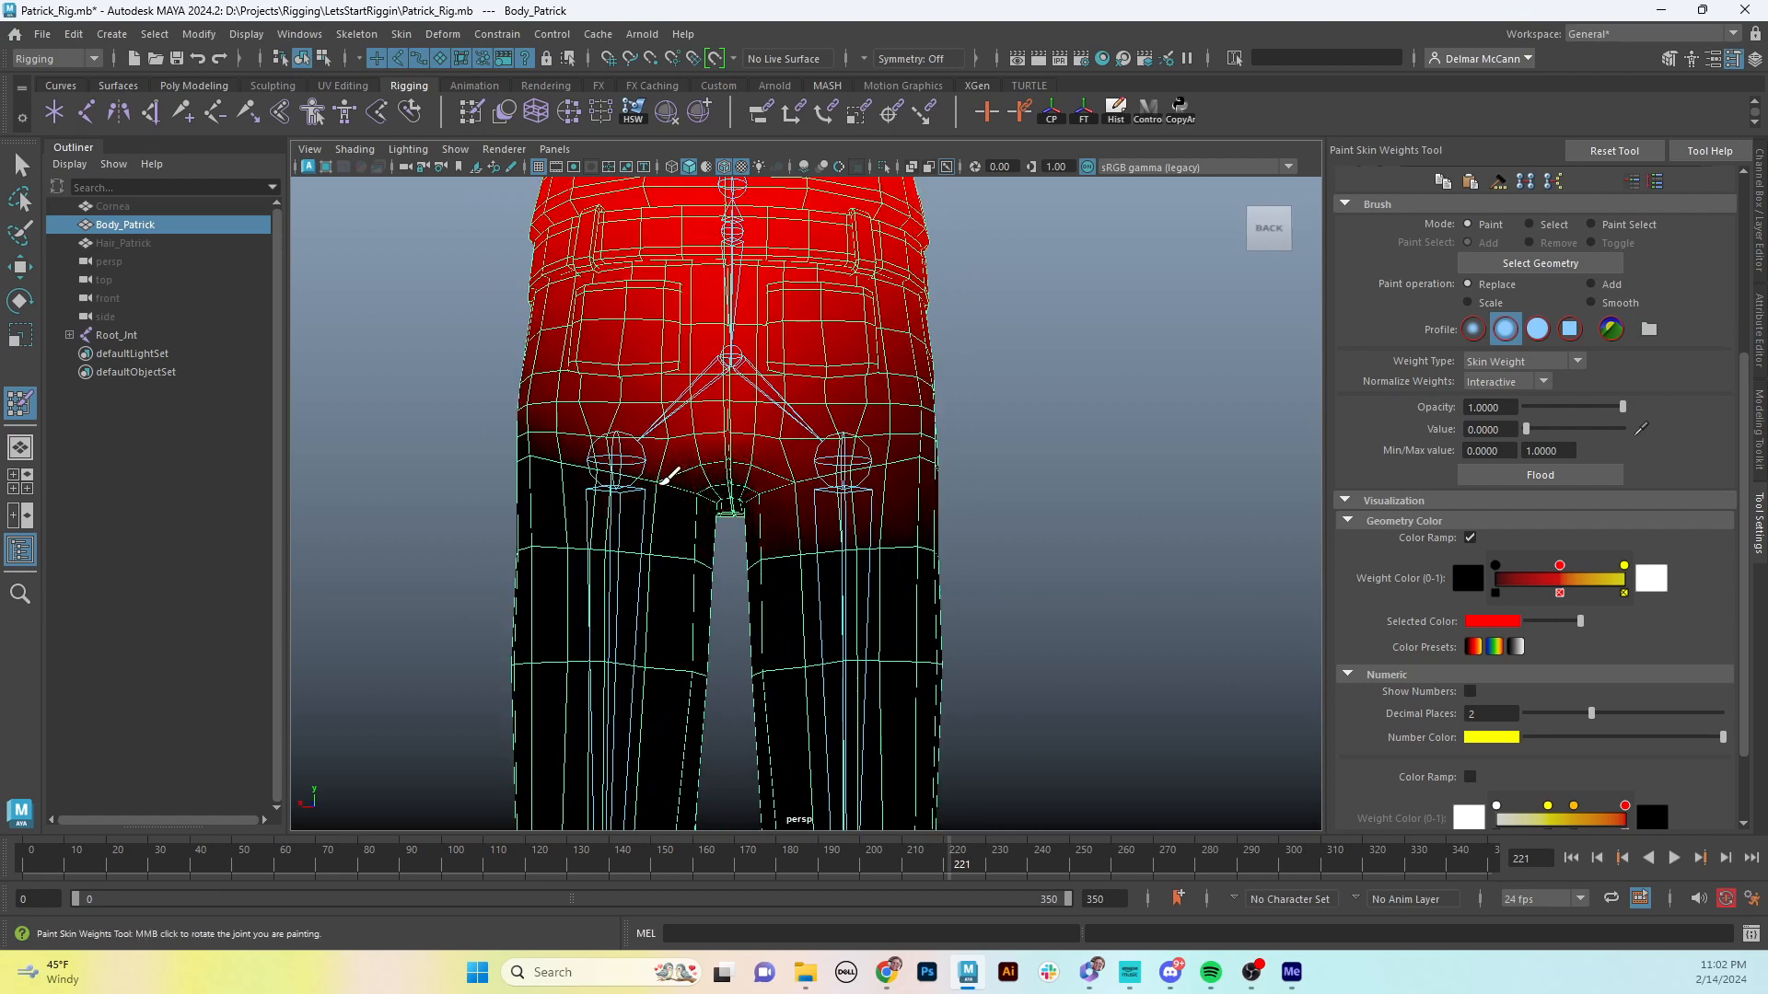
{"action": "mouse_move", "coordinate": [676, 476]}
{"action": "middle_mouse_down", "text": "alt"}
{"action": "mouse_move", "coordinate": [690, 494]}
{"action": "mouse_move", "coordinate": [734, 466]}
{"action": "middle_mouse_up", "text": "alt"}
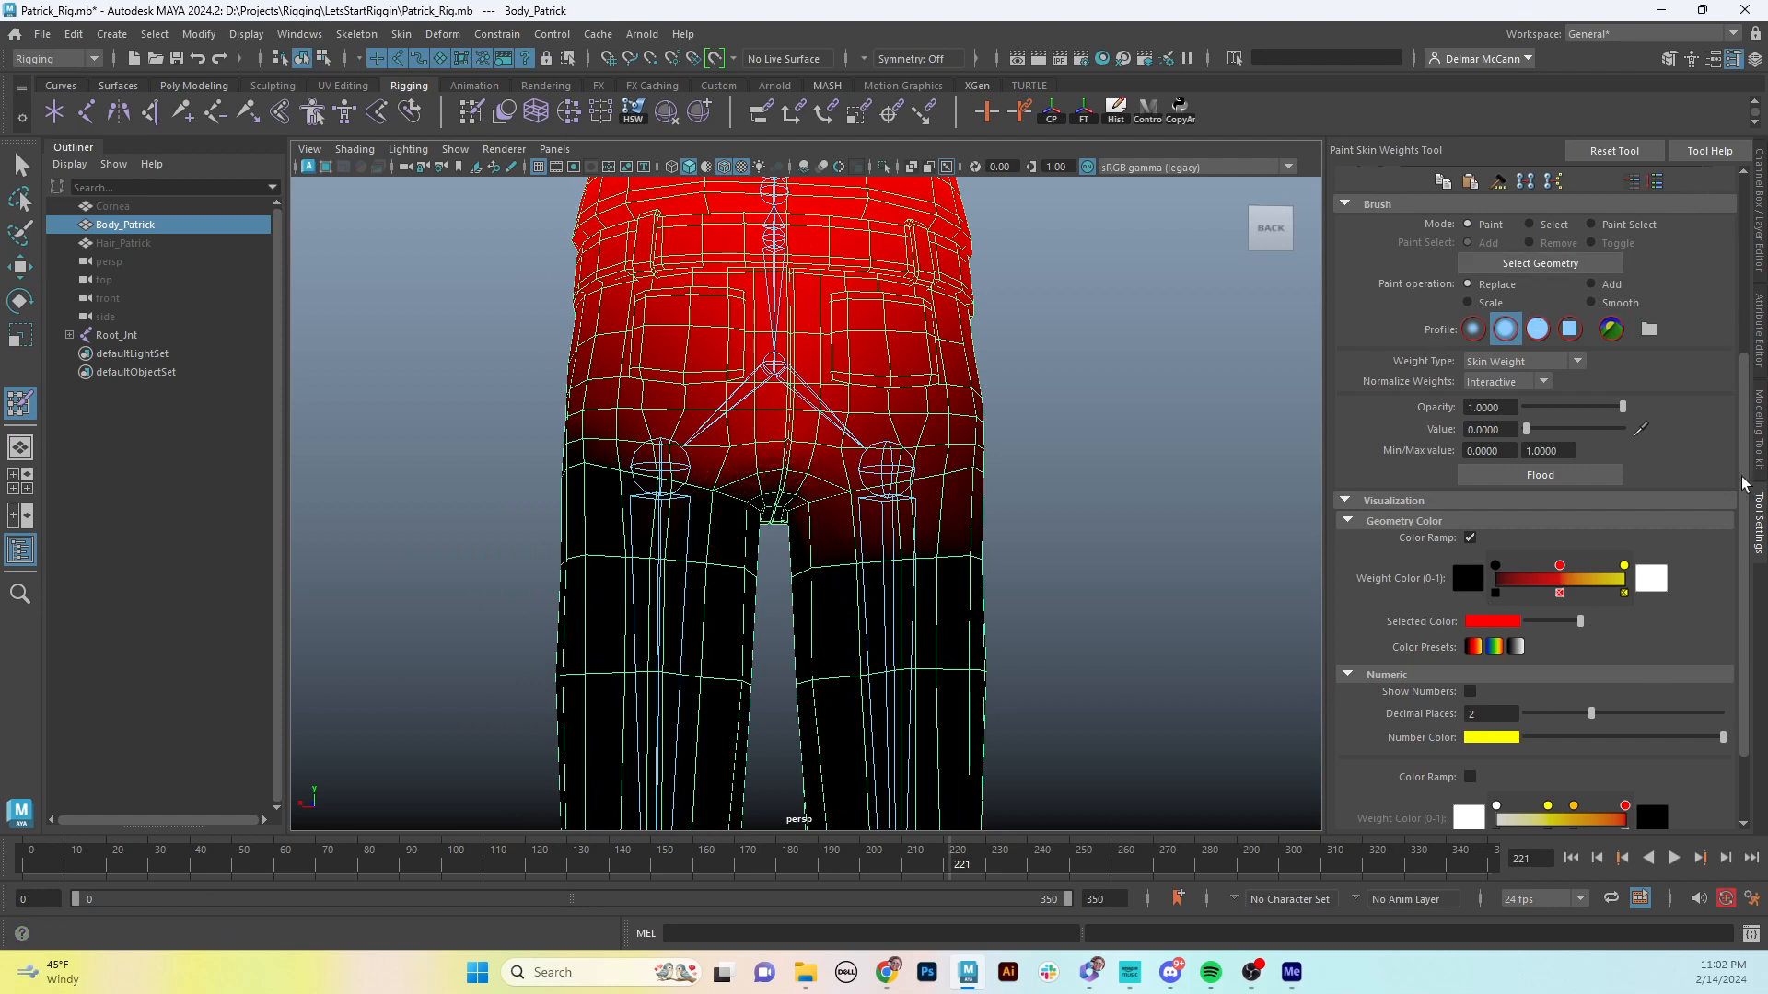
{"action": "scroll", "coordinate": [1743, 483], "scroll_direction": "up", "scroll_amount": 3}
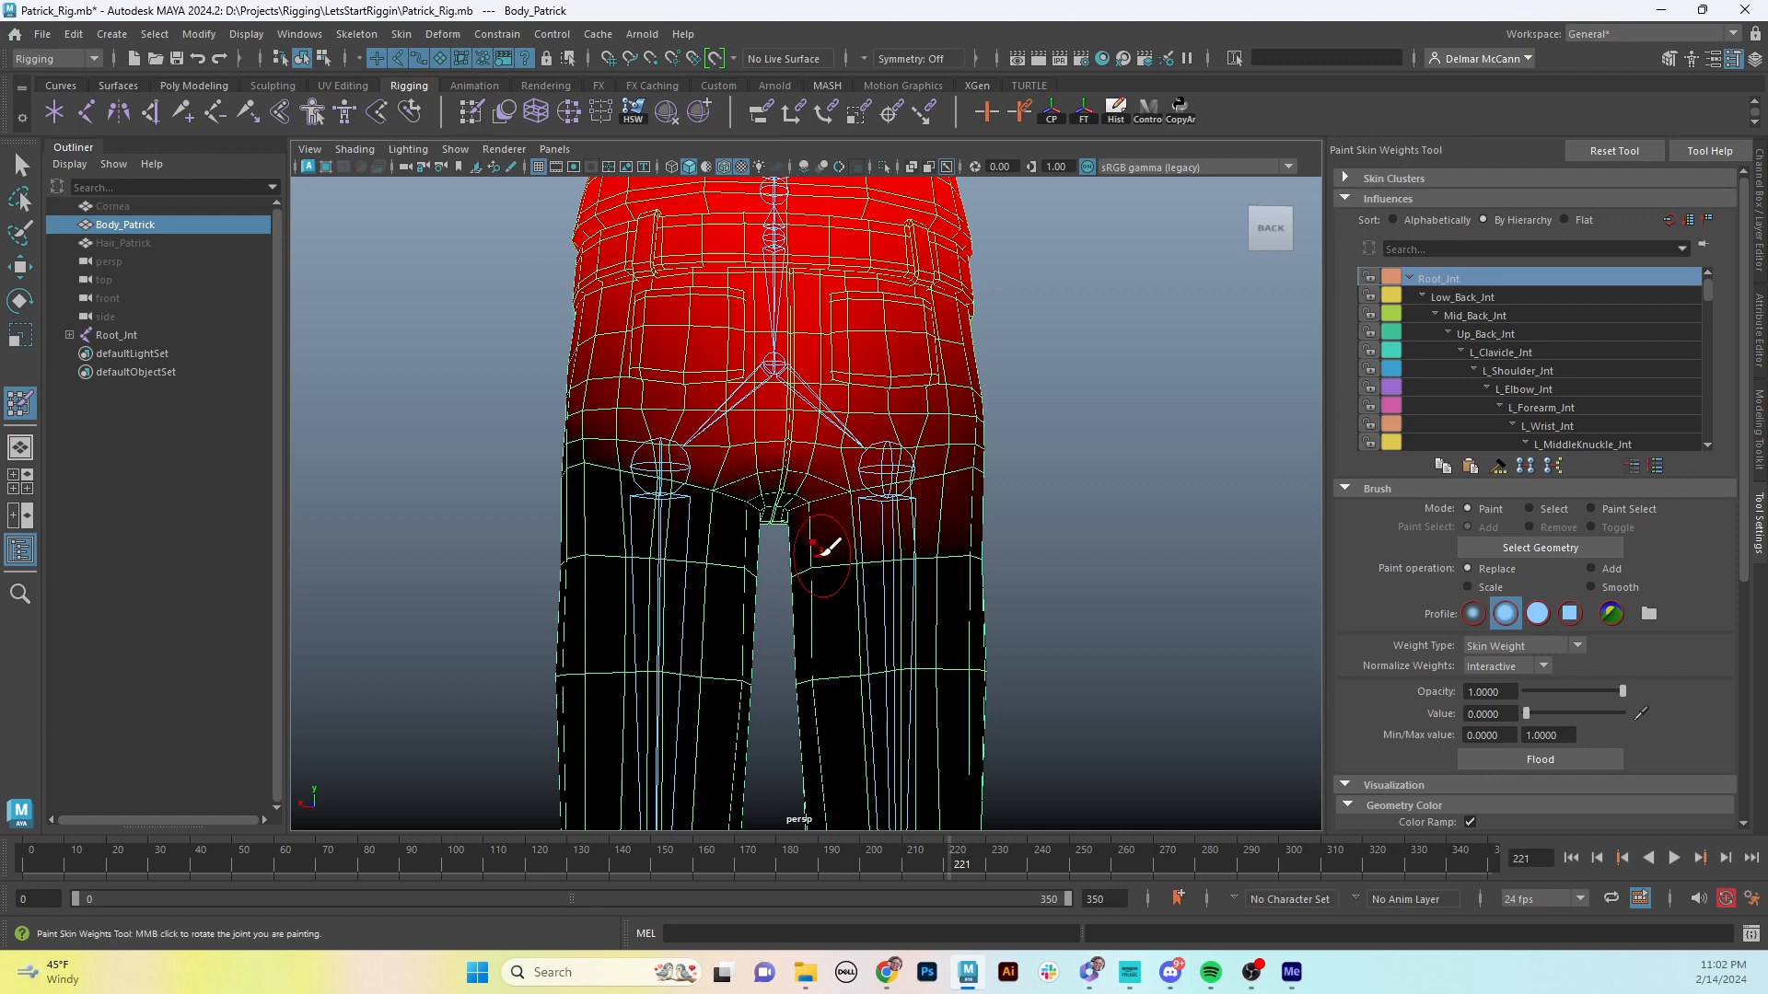
{"action": "mouse_move", "coordinate": [828, 552]}
{"action": "left_mouse_down", "text": "alt"}
{"action": "mouse_move", "coordinate": [848, 552]}
{"action": "mouse_move", "coordinate": [829, 540]}
{"action": "left_mouse_up", "text": "alt"}
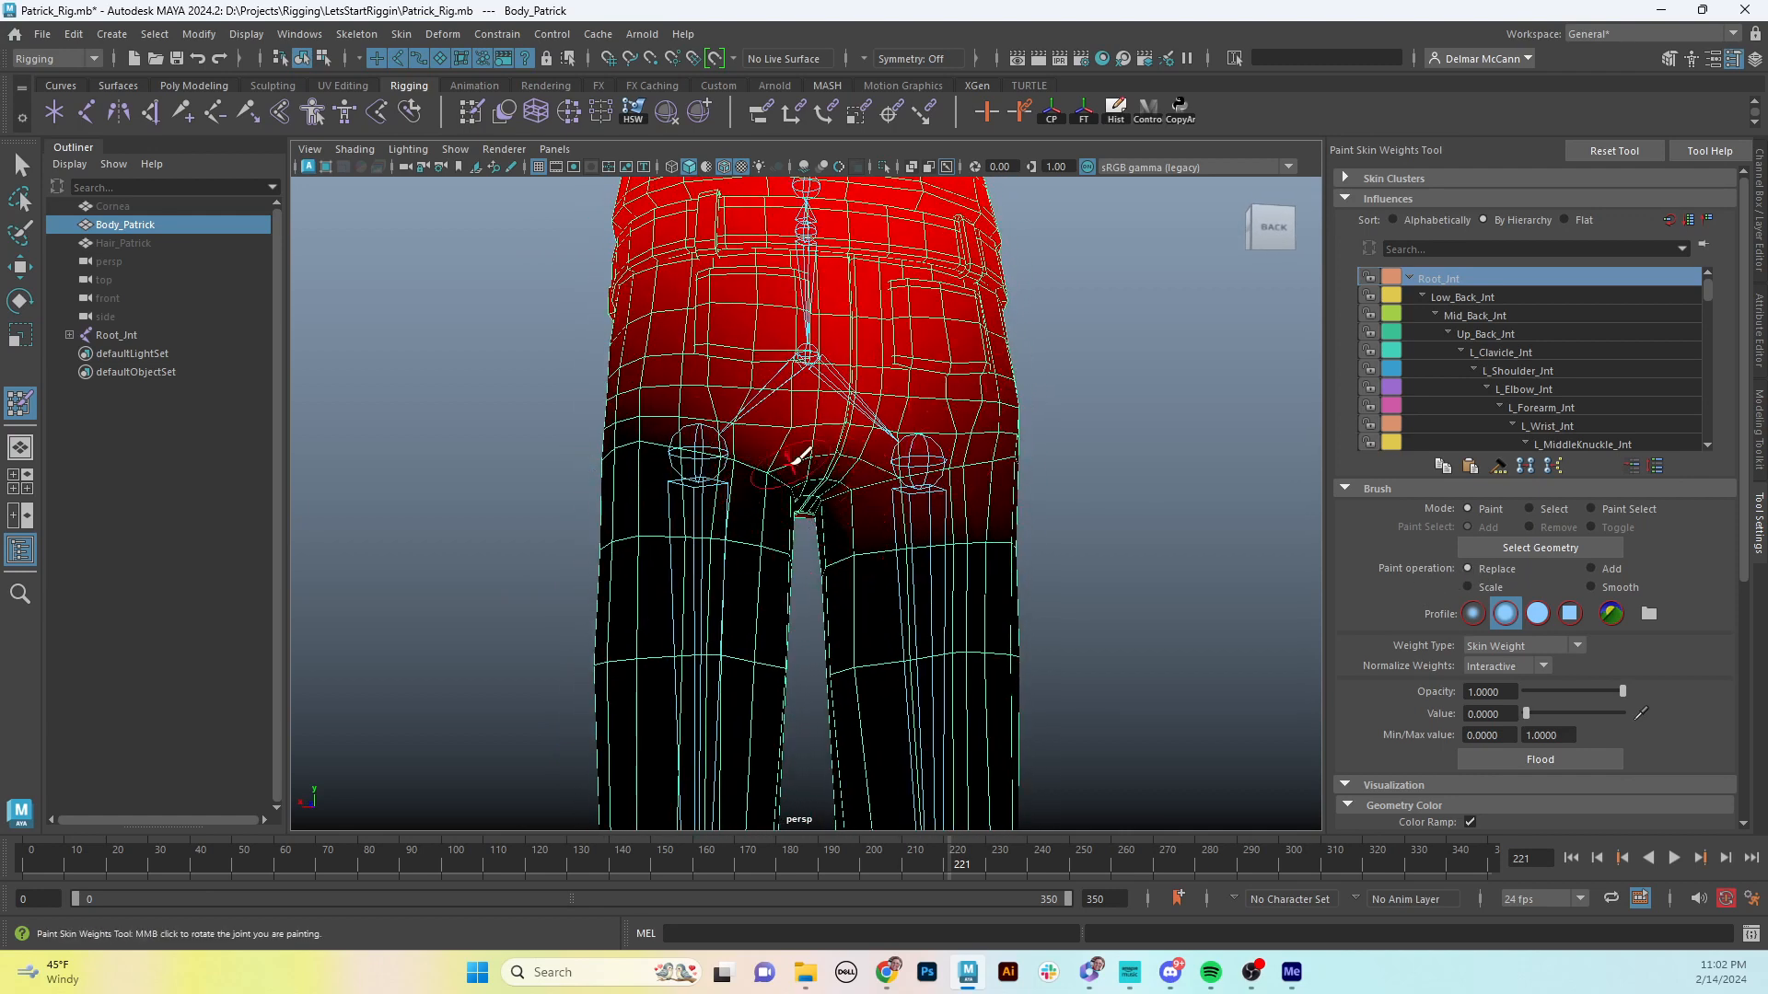
{"action": "left_click_drag", "start_coordinate": [798, 461], "coordinate": [1135, 453], "text": "alt"}
{"action": "left_click_drag", "start_coordinate": [878, 582], "coordinate": [900, 473], "text": "alt"}
{"action": "middle_click_drag", "start_coordinate": [900, 473], "coordinate": [896, 409], "text": "alt"}
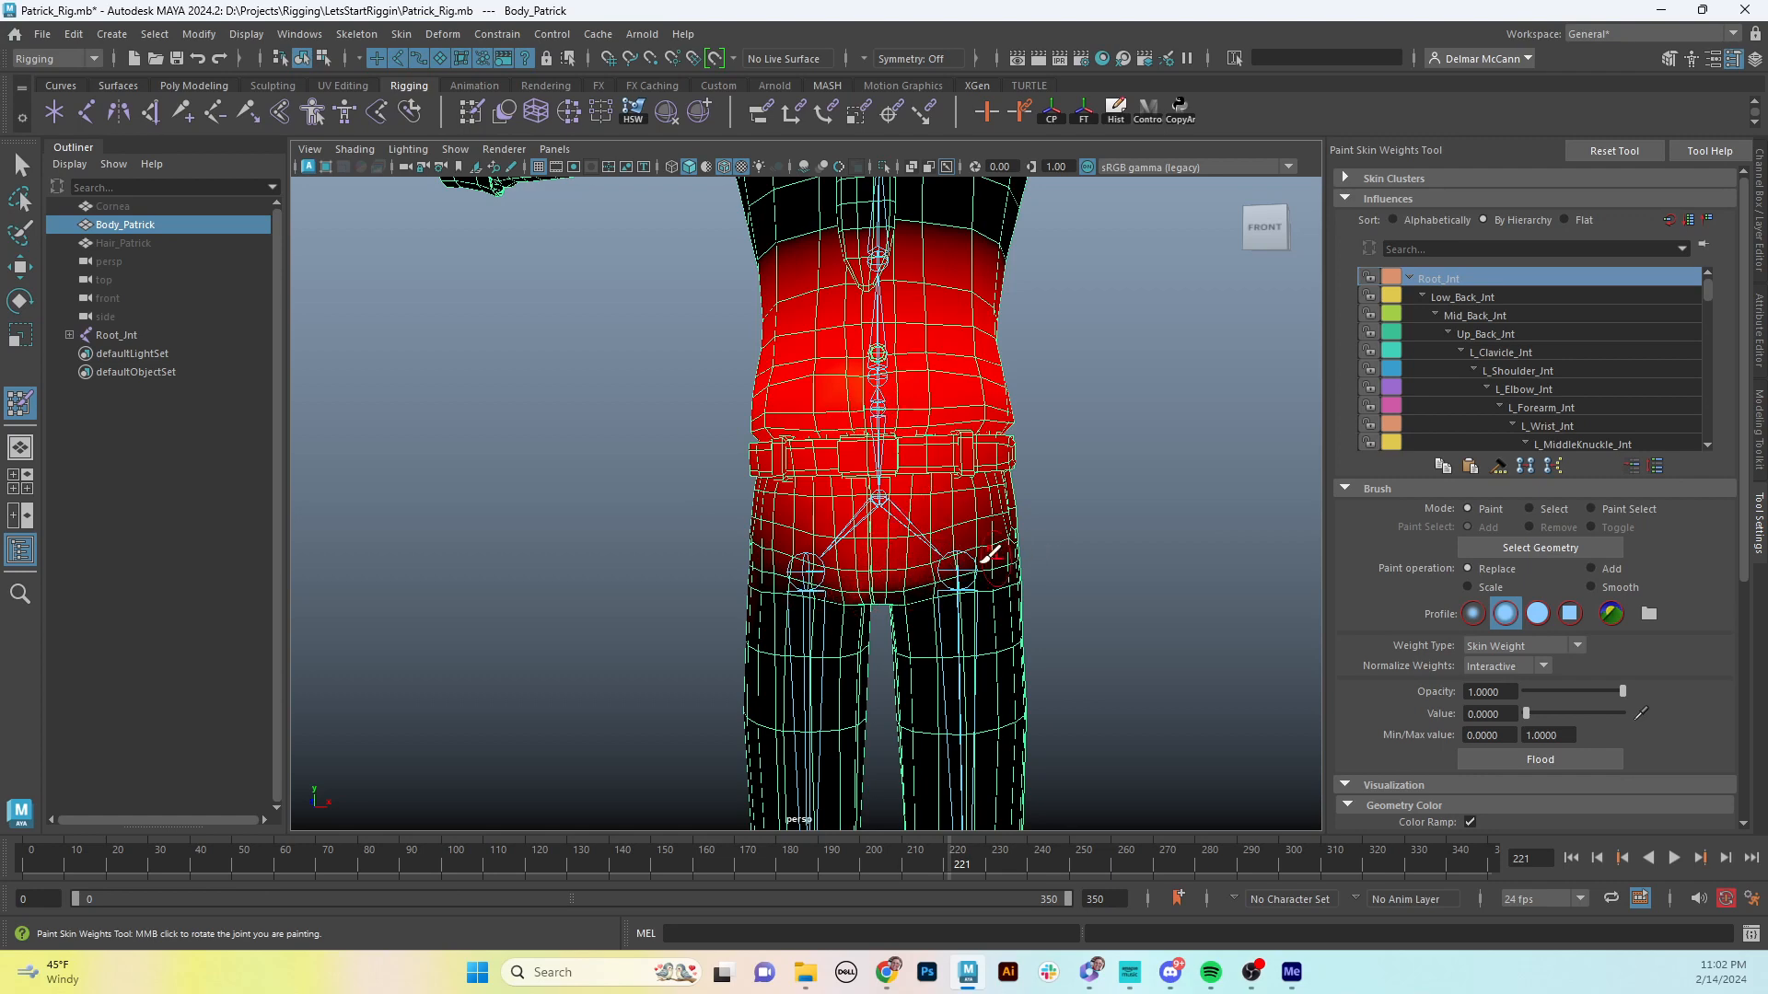
- Replace Root_Jnt's weight with 0 across the front of the crotch and around the side of the character's left hip
{"action": "mouse_move", "coordinate": [863, 568]}
{"action": "left_mouse_down", "text": "alt"}
{"action": "mouse_move", "coordinate": [911, 565]}
{"action": "mouse_move", "coordinate": [779, 585]}
{"action": "mouse_move", "coordinate": [787, 605]}
{"action": "mouse_move", "coordinate": [906, 586]}
{"action": "mouse_move", "coordinate": [931, 549]}
{"action": "mouse_move", "coordinate": [770, 558]}
{"action": "mouse_move", "coordinate": [890, 549]}
{"action": "left_mouse_up", "text": "alt"}
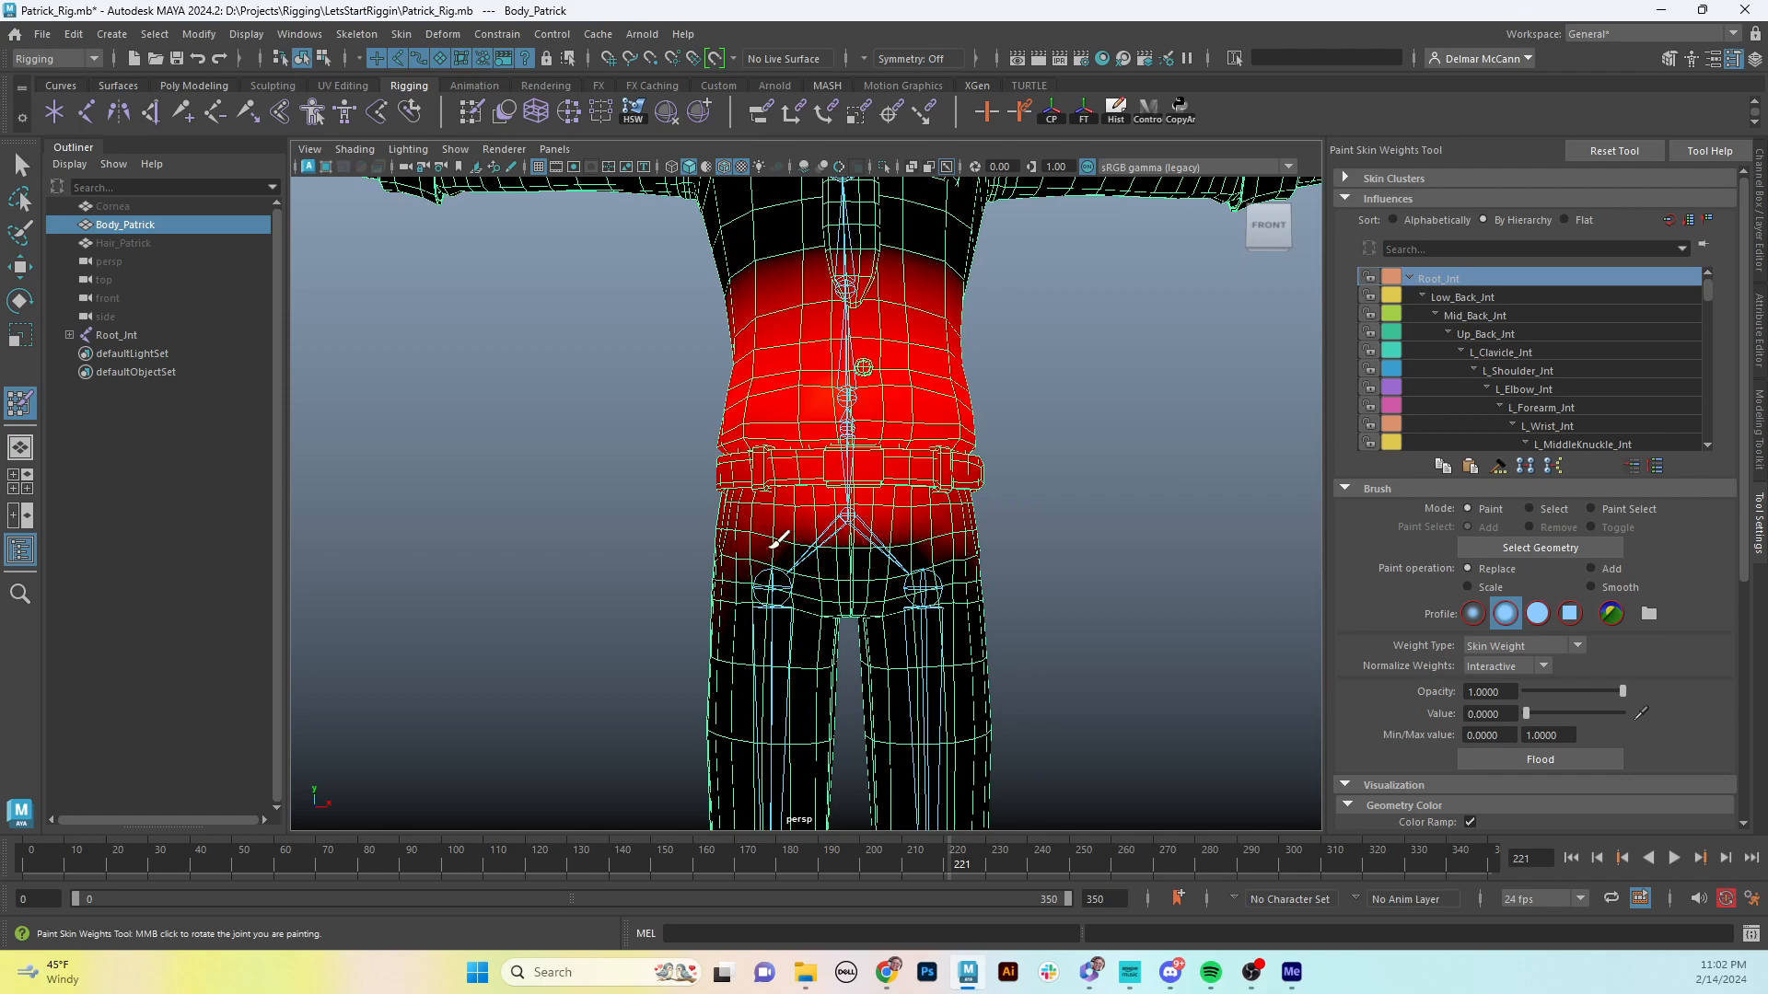
{"action": "mouse_move", "coordinate": [779, 538]}
{"action": "left_mouse_down"}
{"action": "mouse_move", "coordinate": [949, 532]}
{"action": "mouse_move", "coordinate": [840, 552]}
{"action": "mouse_move", "coordinate": [1097, 501]}
{"action": "mouse_move", "coordinate": [1102, 534]}
{"action": "mouse_move", "coordinate": [984, 544]}
{"action": "left_mouse_up"}
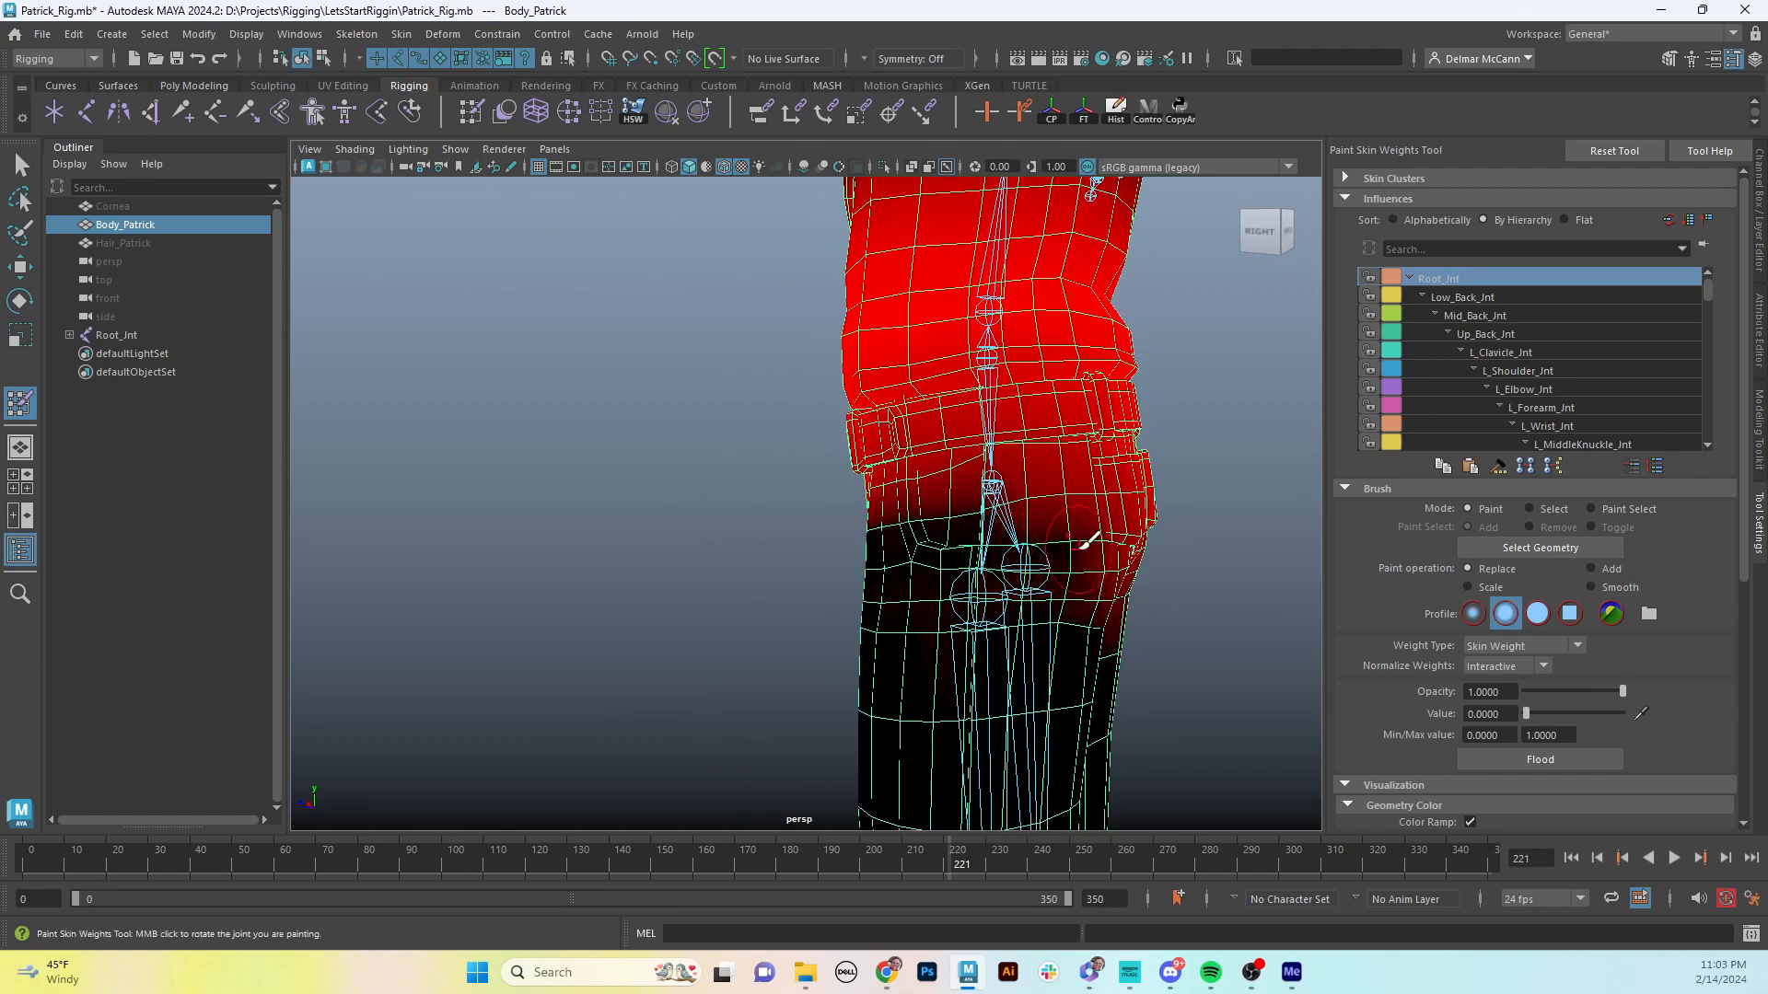
{"action": "left_click_drag", "start_coordinate": [1089, 525], "coordinate": [908, 565], "text": "alt"}
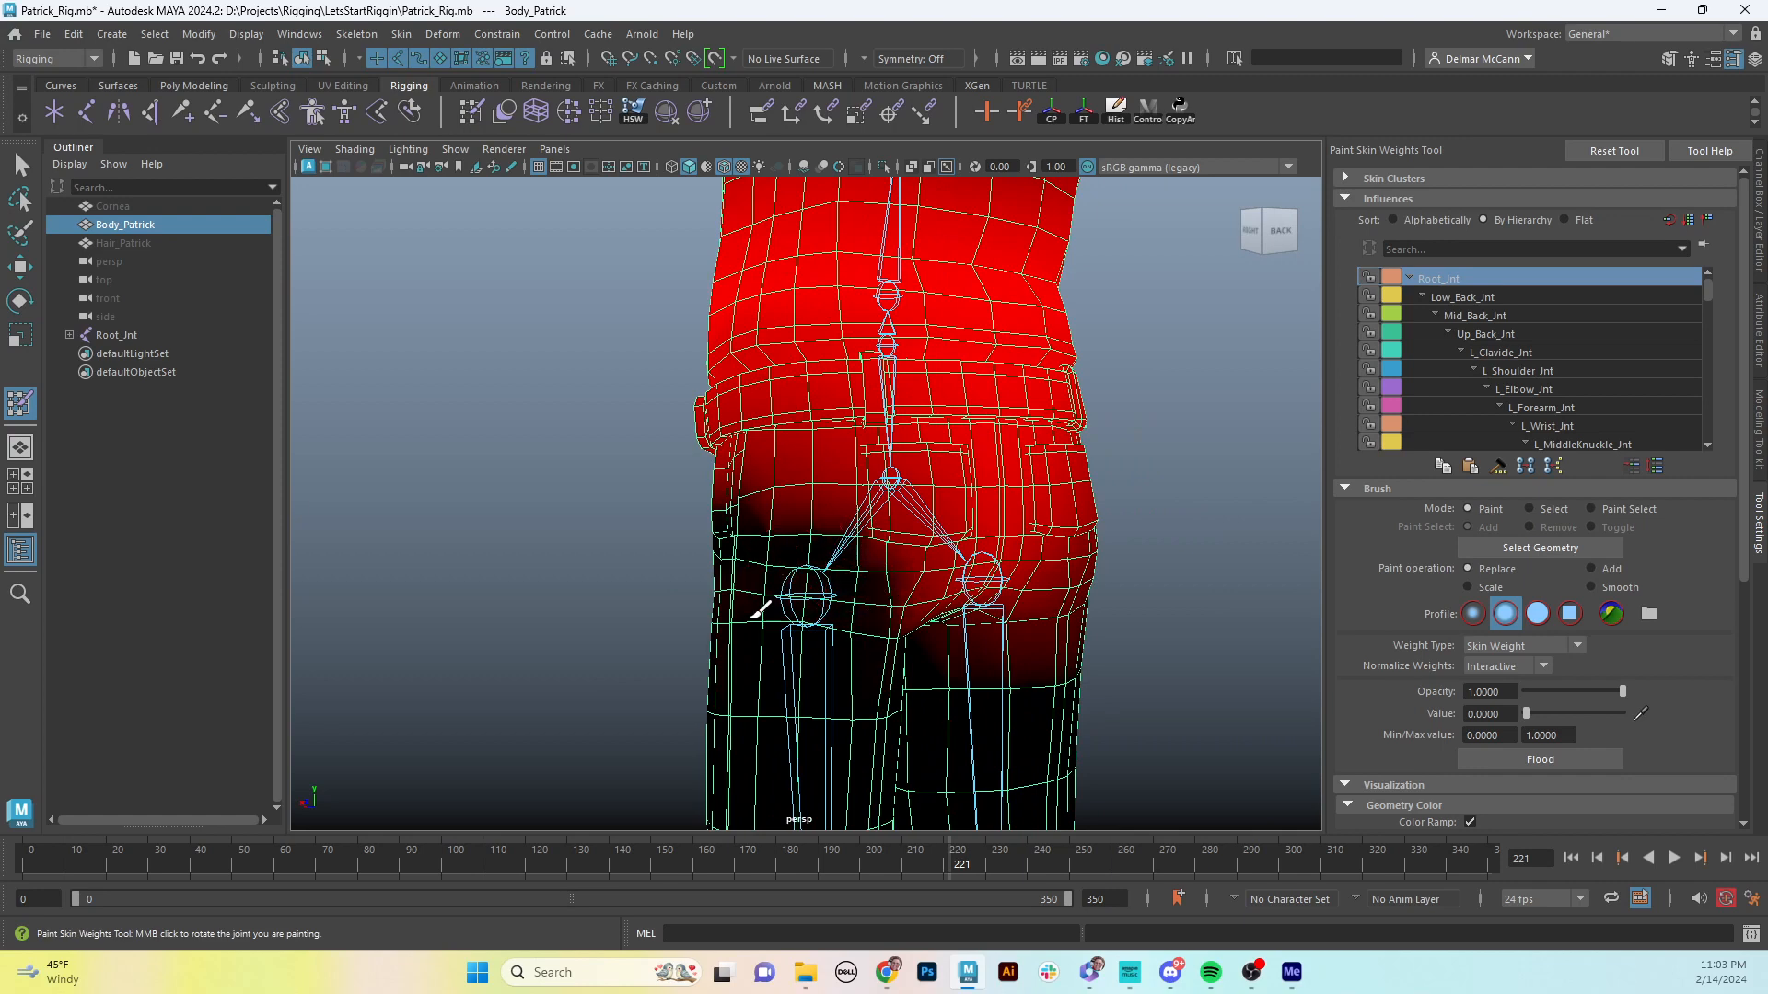
- Replace Root_Jnt's weight with 0 over the character's left lower buttock and the back of the left upper thigh
{"action": "mouse_move", "coordinate": [773, 612]}
{"action": "left_mouse_down", "text": "alt"}
{"action": "mouse_move", "coordinate": [828, 578]}
{"action": "mouse_move", "coordinate": [790, 571]}
{"action": "left_mouse_up", "text": "alt"}
{"action": "mouse_move", "coordinate": [675, 525]}
{"action": "left_mouse_down"}
{"action": "mouse_move", "coordinate": [734, 611]}
{"action": "mouse_move", "coordinate": [781, 592]}
{"action": "mouse_move", "coordinate": [755, 563]}
{"action": "mouse_move", "coordinate": [720, 571]}
{"action": "mouse_move", "coordinate": [627, 531]}
{"action": "left_mouse_up"}
{"action": "left_click", "coordinate": [770, 552]}
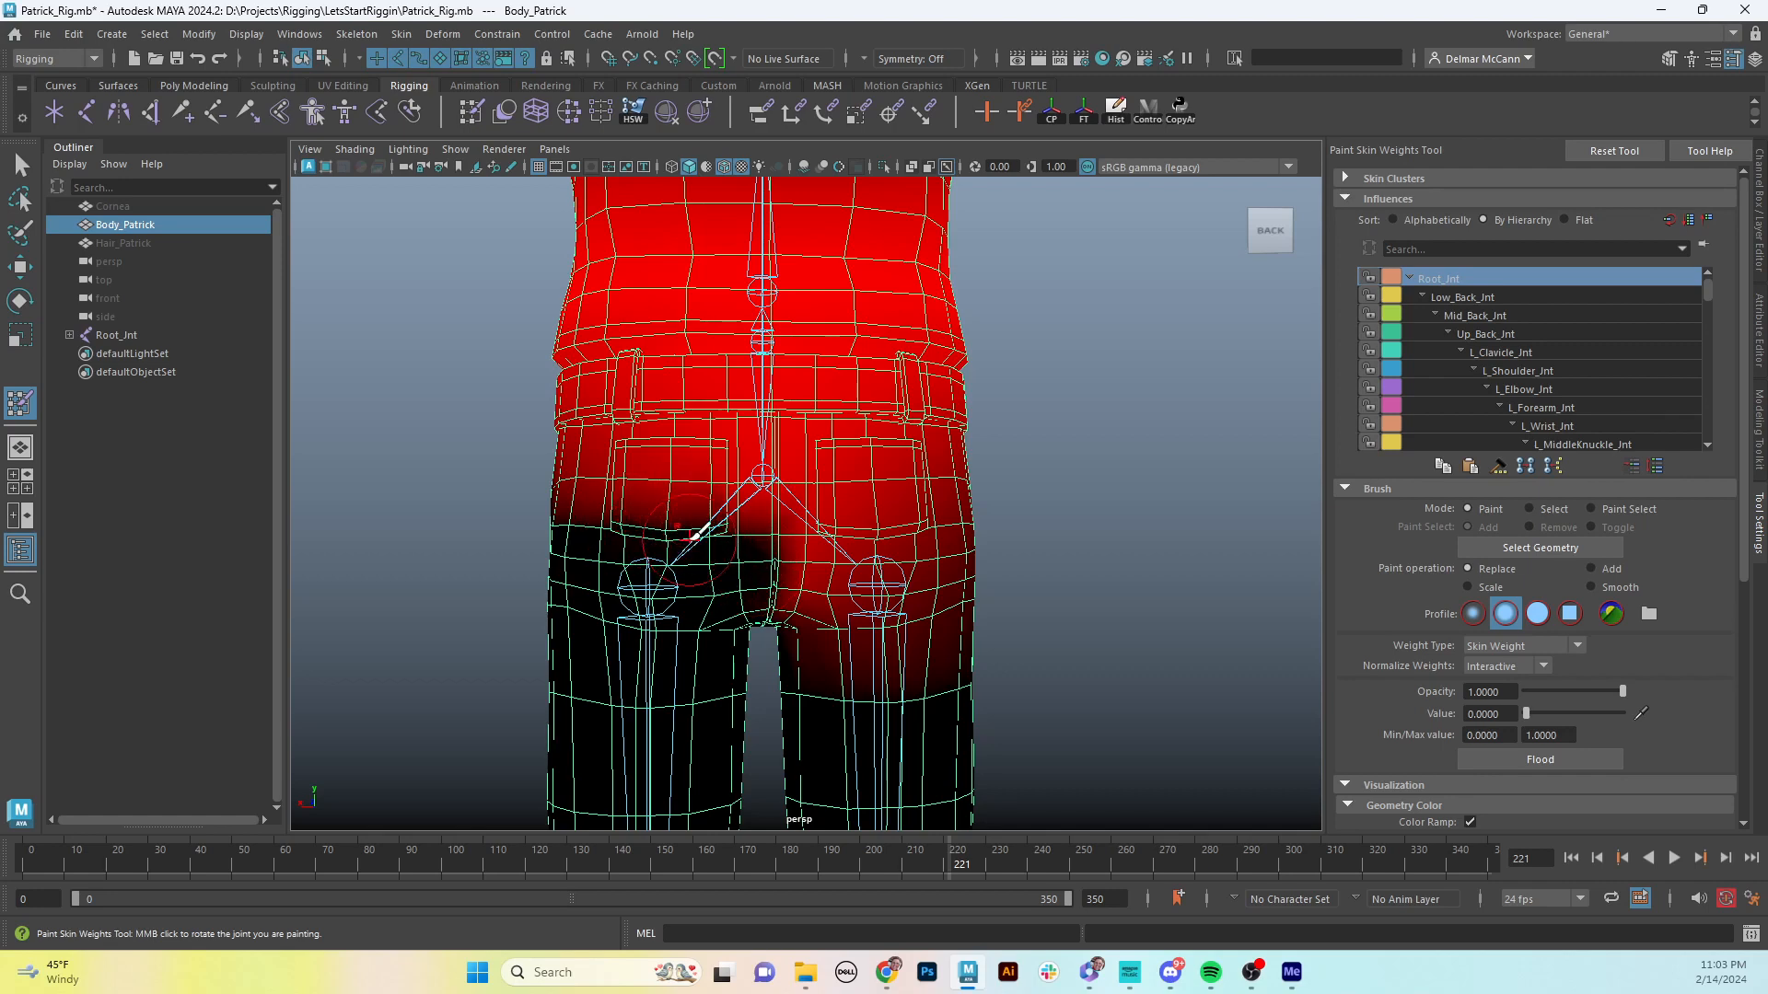
{"action": "mouse_move", "coordinate": [682, 521]}
{"action": "left_mouse_down", "text": "alt"}
{"action": "mouse_move", "coordinate": [778, 509]}
{"action": "mouse_move", "coordinate": [678, 506]}
{"action": "mouse_move", "coordinate": [880, 514]}
{"action": "left_mouse_up", "text": "alt"}
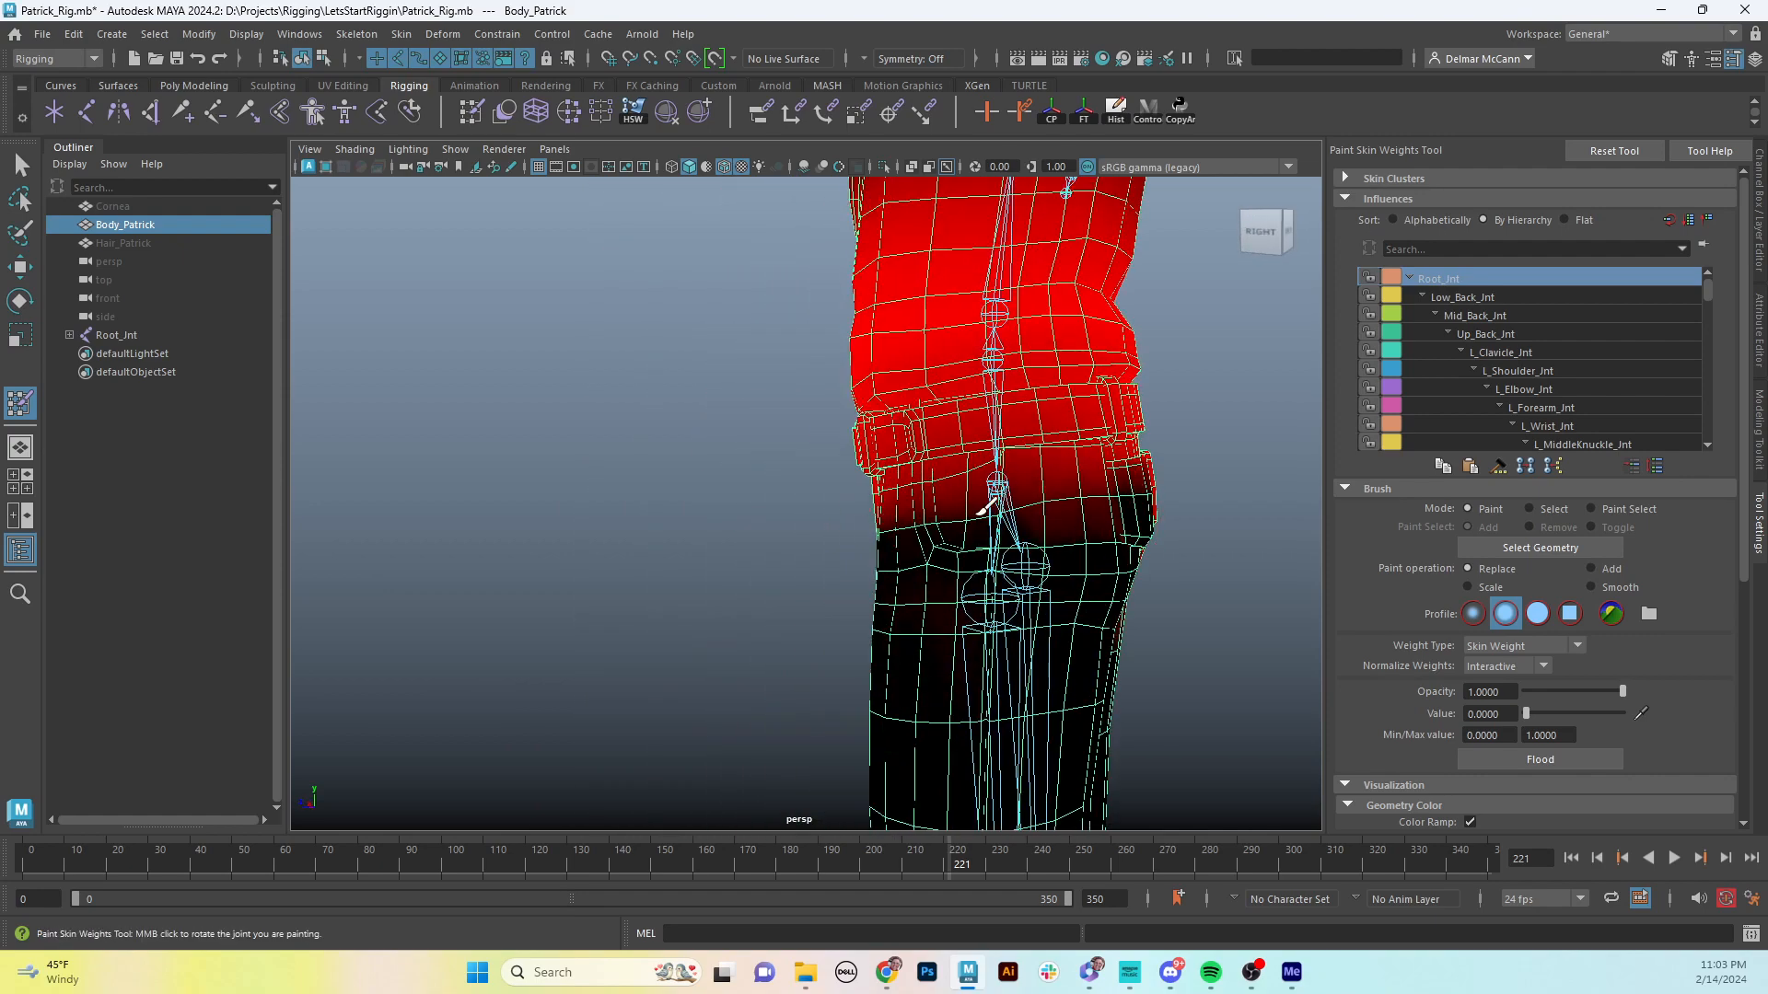
- Paint out Root_Jnt's leftover weight with value 0 around the character's left hip and front upper thigh, and check the torso from the front
{"action": "mouse_move", "coordinate": [946, 563]}
{"action": "left_mouse_down", "text": "alt"}
{"action": "mouse_move", "coordinate": [1034, 517]}
{"action": "mouse_move", "coordinate": [1002, 547]}
{"action": "mouse_move", "coordinate": [941, 488]}
{"action": "left_mouse_up", "text": "alt"}
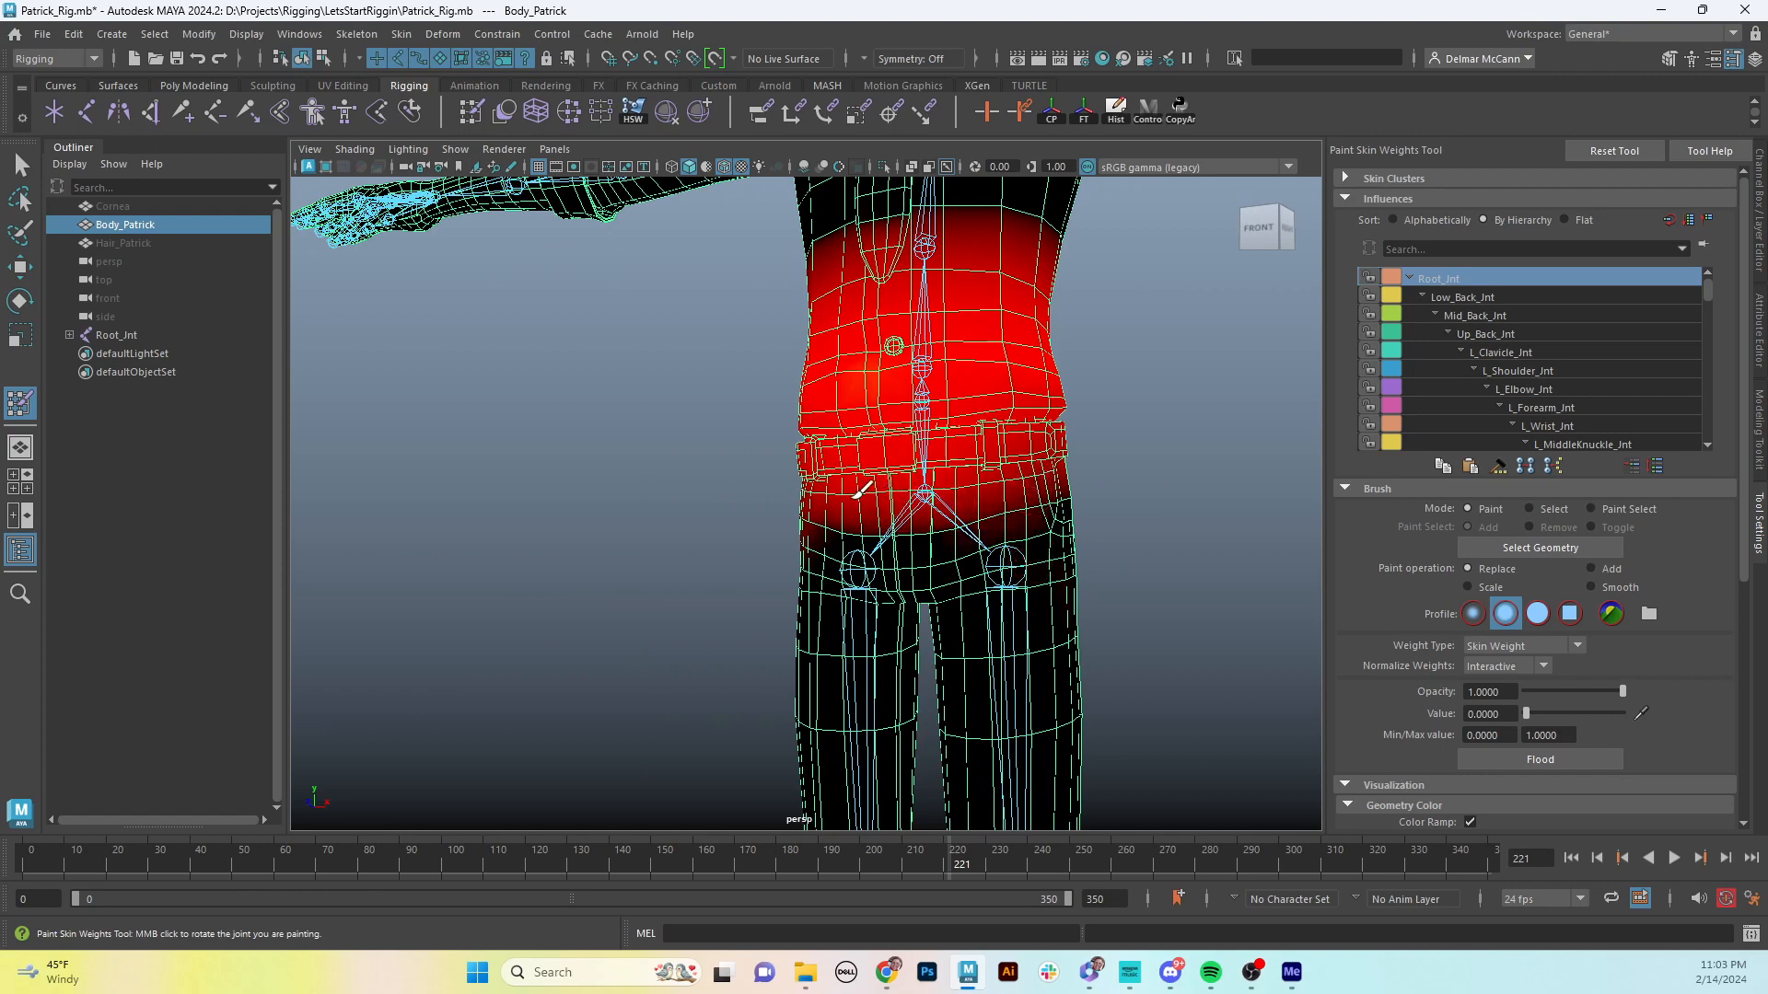
{"action": "left_click_drag", "start_coordinate": [1086, 463], "coordinate": [989, 470], "text": "alt"}
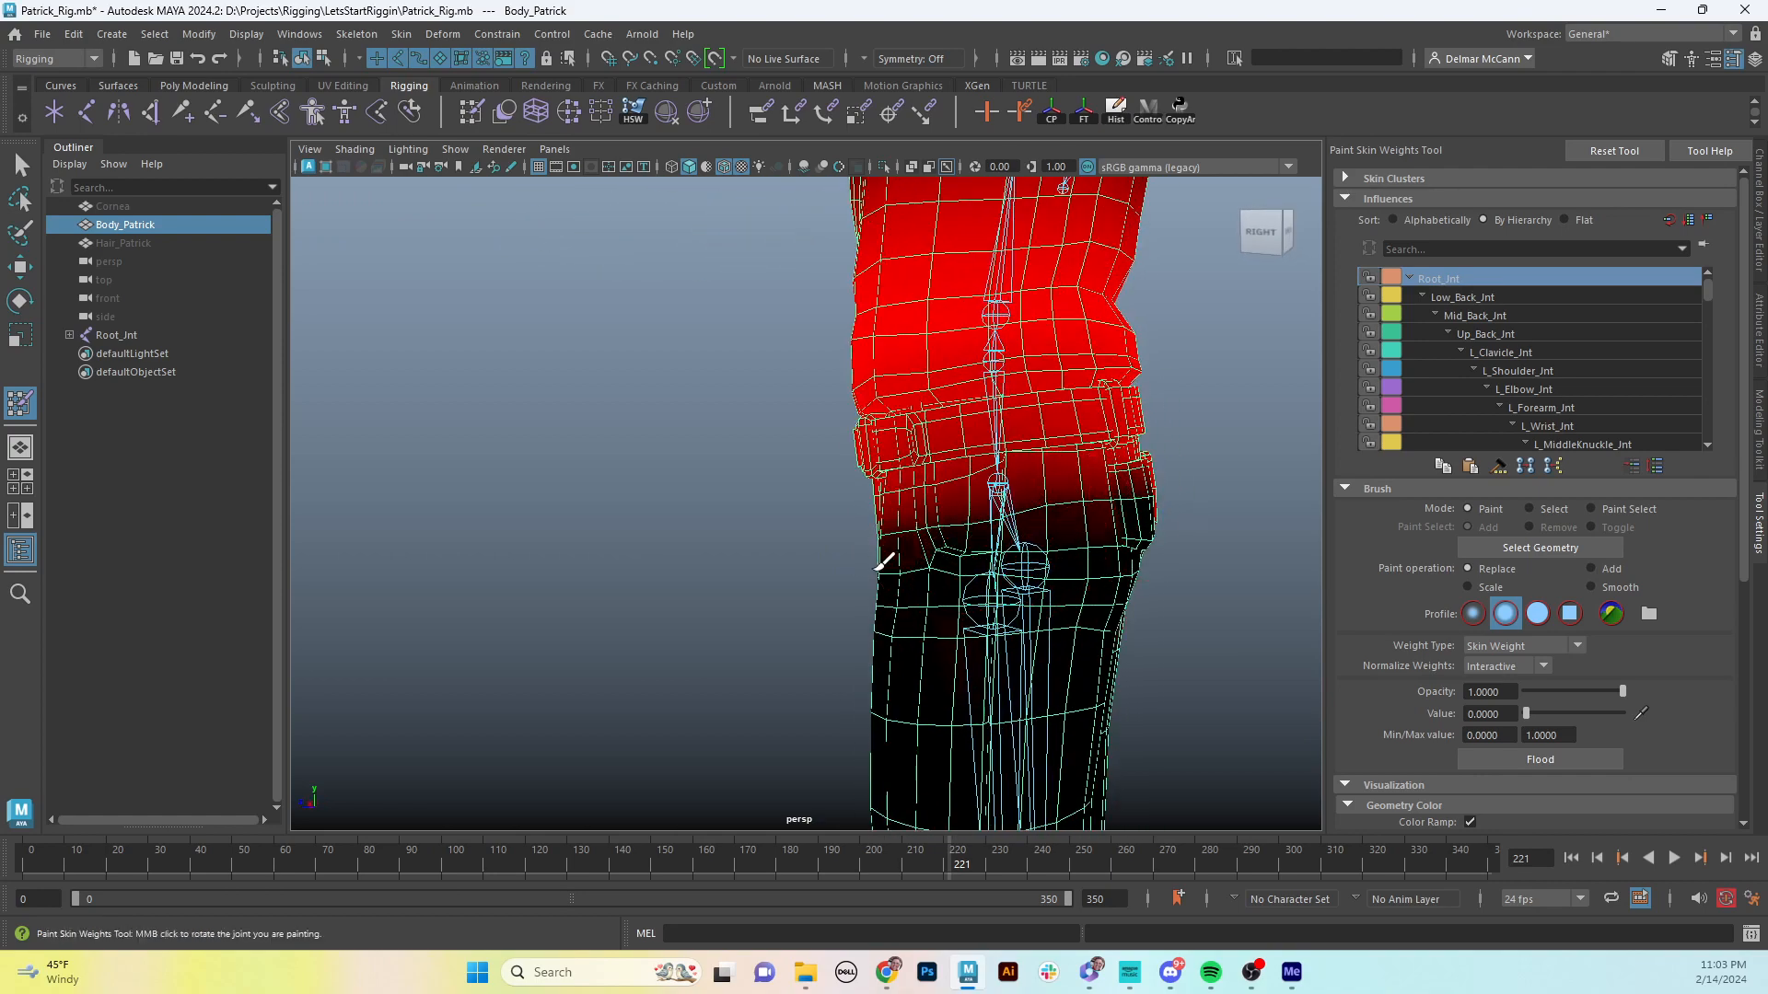
{"action": "mouse_move", "coordinate": [888, 553]}
{"action": "left_mouse_down", "text": "alt"}
{"action": "mouse_move", "coordinate": [1034, 525]}
{"action": "mouse_move", "coordinate": [985, 538]}
{"action": "mouse_move", "coordinate": [948, 521]}
{"action": "mouse_move", "coordinate": [965, 578]}
{"action": "mouse_move", "coordinate": [987, 558]}
{"action": "mouse_move", "coordinate": [976, 613]}
{"action": "mouse_move", "coordinate": [976, 590]}
{"action": "mouse_move", "coordinate": [1040, 562]}
{"action": "mouse_move", "coordinate": [998, 592]}
{"action": "mouse_move", "coordinate": [972, 585]}
{"action": "left_mouse_up", "text": "alt"}
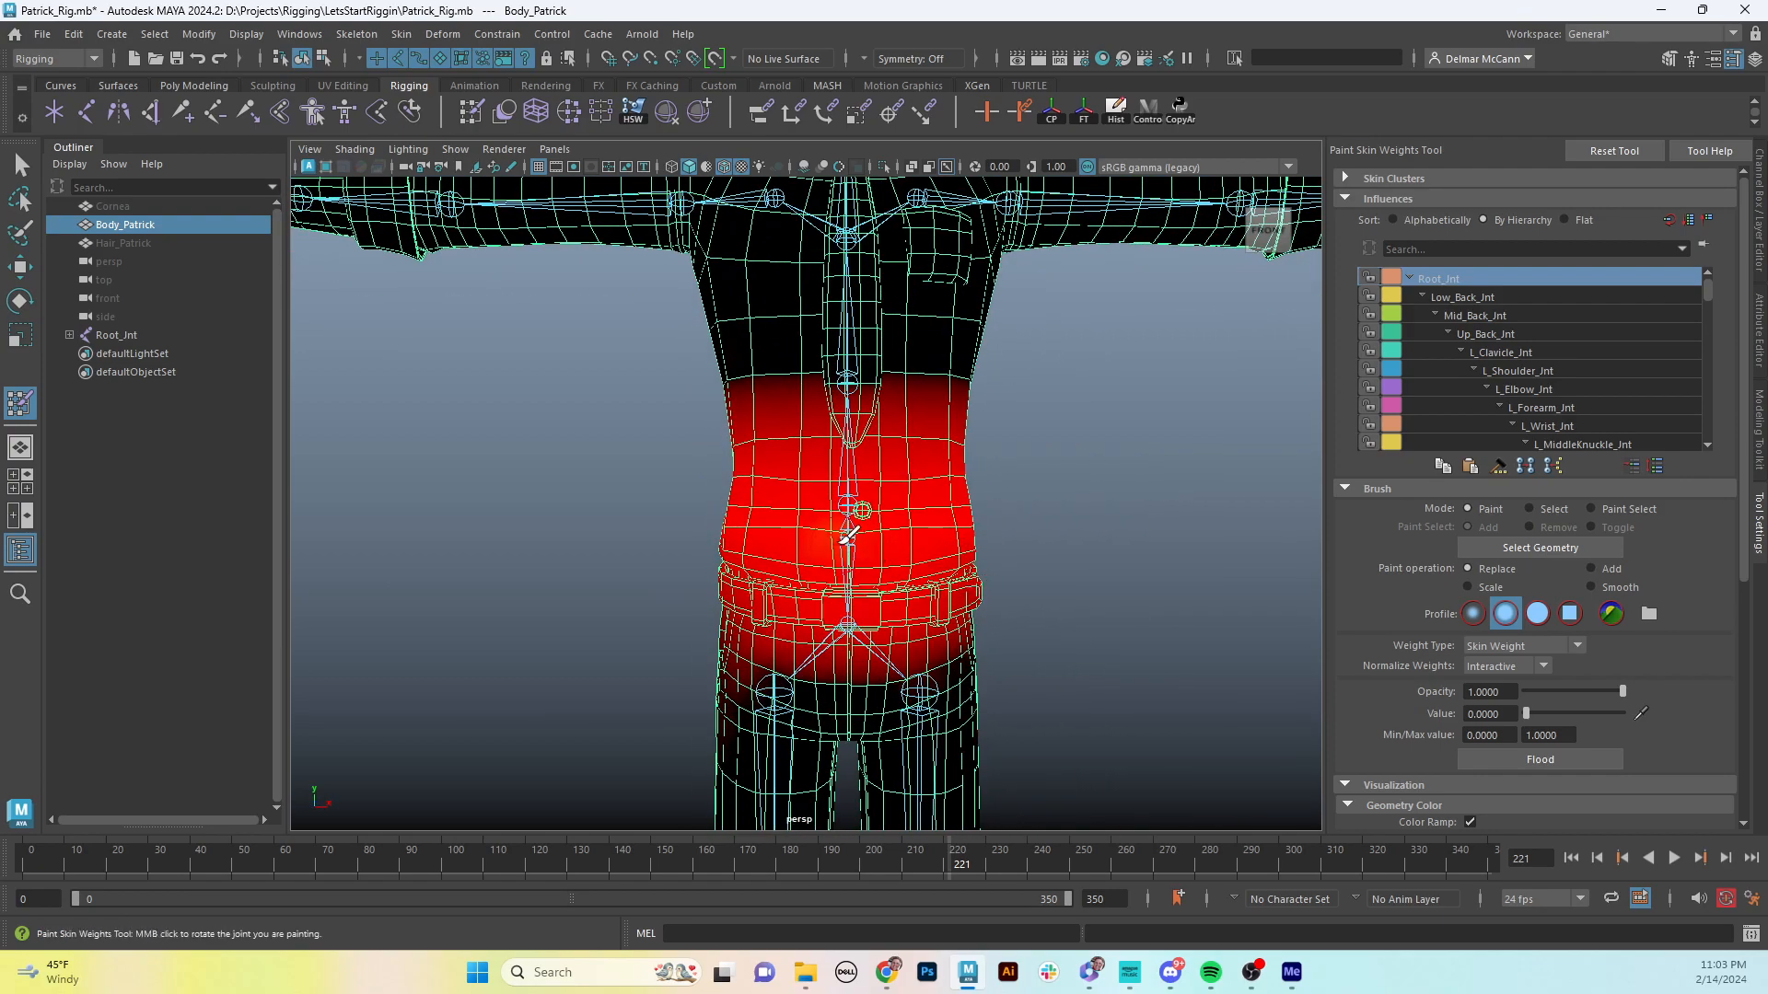
{"action": "left_click_drag", "start_coordinate": [923, 394], "coordinate": [932, 391], "text": "alt"}
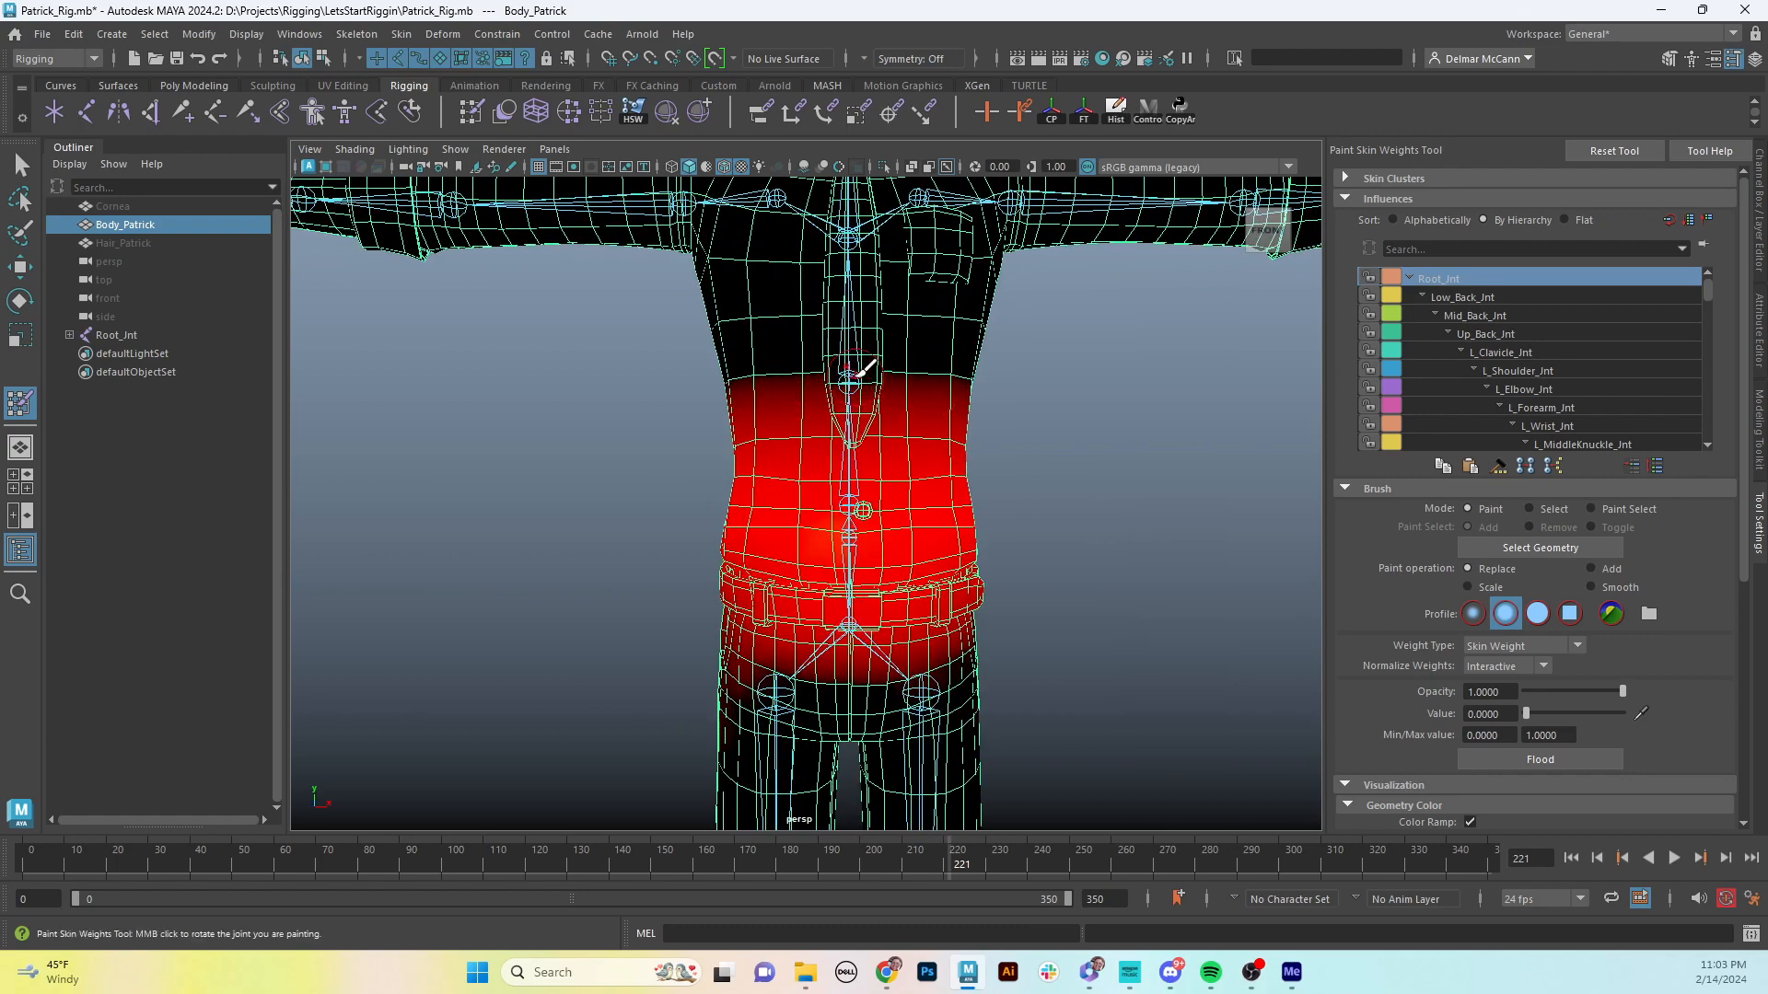
- Replace the Root_Jnt skin weights with value 0 on the front and side of the torso above the waist
{"action": "mouse_move", "coordinate": [923, 381]}
{"action": "left_mouse_down", "text": "alt"}
{"action": "mouse_move", "coordinate": [903, 430]}
{"action": "mouse_move", "coordinate": [911, 411]}
{"action": "mouse_move", "coordinate": [1019, 411]}
{"action": "mouse_move", "coordinate": [884, 395]}
{"action": "mouse_move", "coordinate": [750, 421]}
{"action": "mouse_move", "coordinate": [852, 403]}
{"action": "left_mouse_up", "text": "alt"}
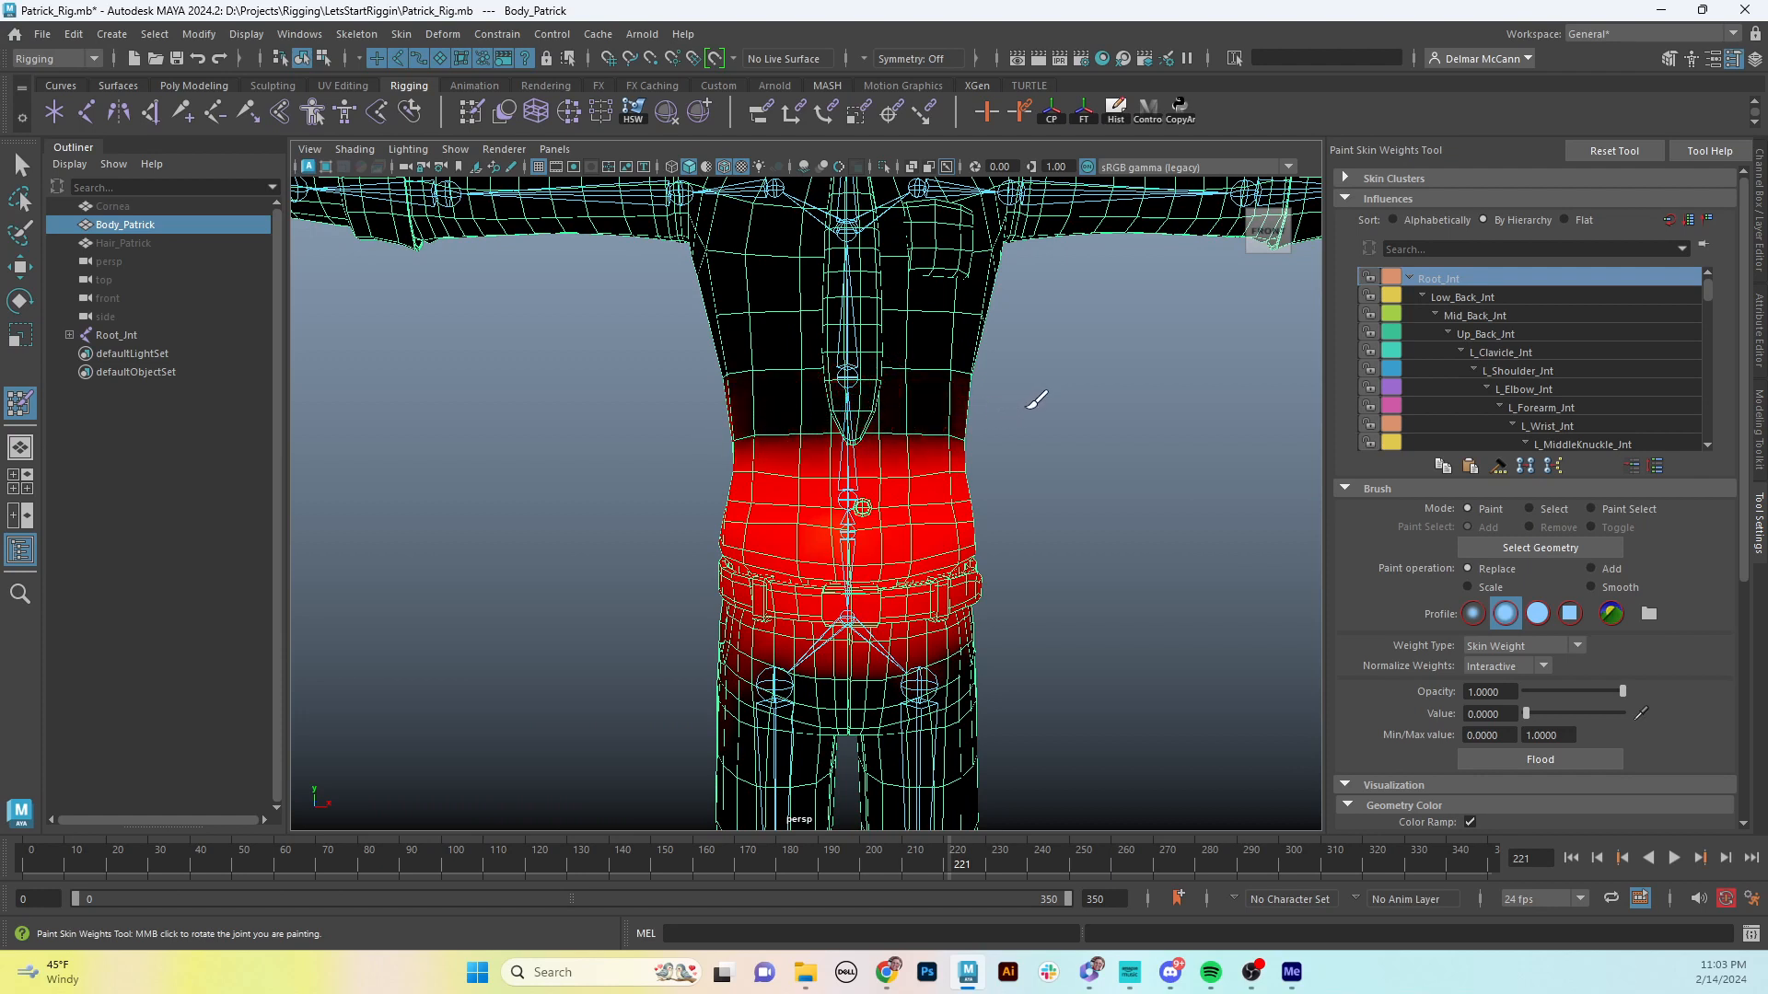
{"action": "mouse_move", "coordinate": [1036, 400]}
{"action": "left_mouse_down", "text": "alt"}
{"action": "mouse_move", "coordinate": [848, 395]}
{"action": "mouse_move", "coordinate": [1160, 397]}
{"action": "mouse_move", "coordinate": [921, 414]}
{"action": "mouse_move", "coordinate": [955, 468]}
{"action": "left_mouse_up", "text": "alt"}
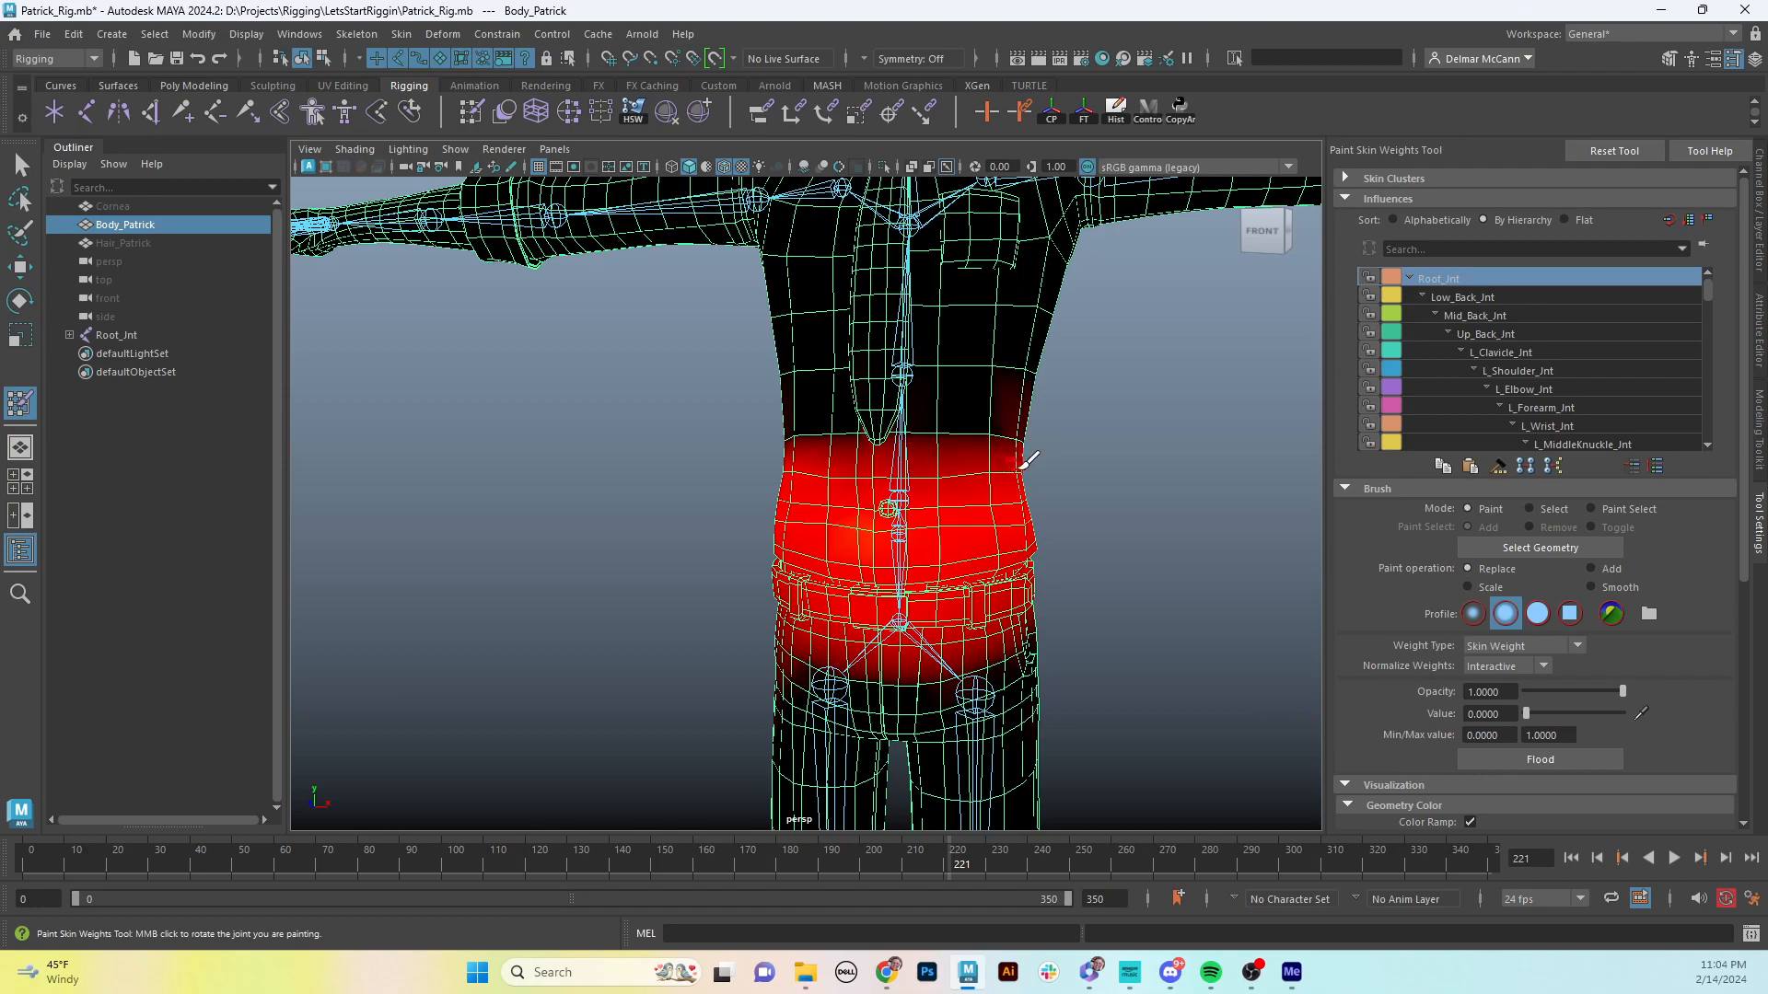
{"action": "mouse_move", "coordinate": [1085, 422]}
{"action": "left_mouse_down", "text": "alt"}
{"action": "mouse_move", "coordinate": [832, 421]}
{"action": "mouse_move", "coordinate": [909, 422]}
{"action": "mouse_move", "coordinate": [918, 398]}
{"action": "mouse_move", "coordinate": [897, 413]}
{"action": "left_mouse_up", "text": "alt"}
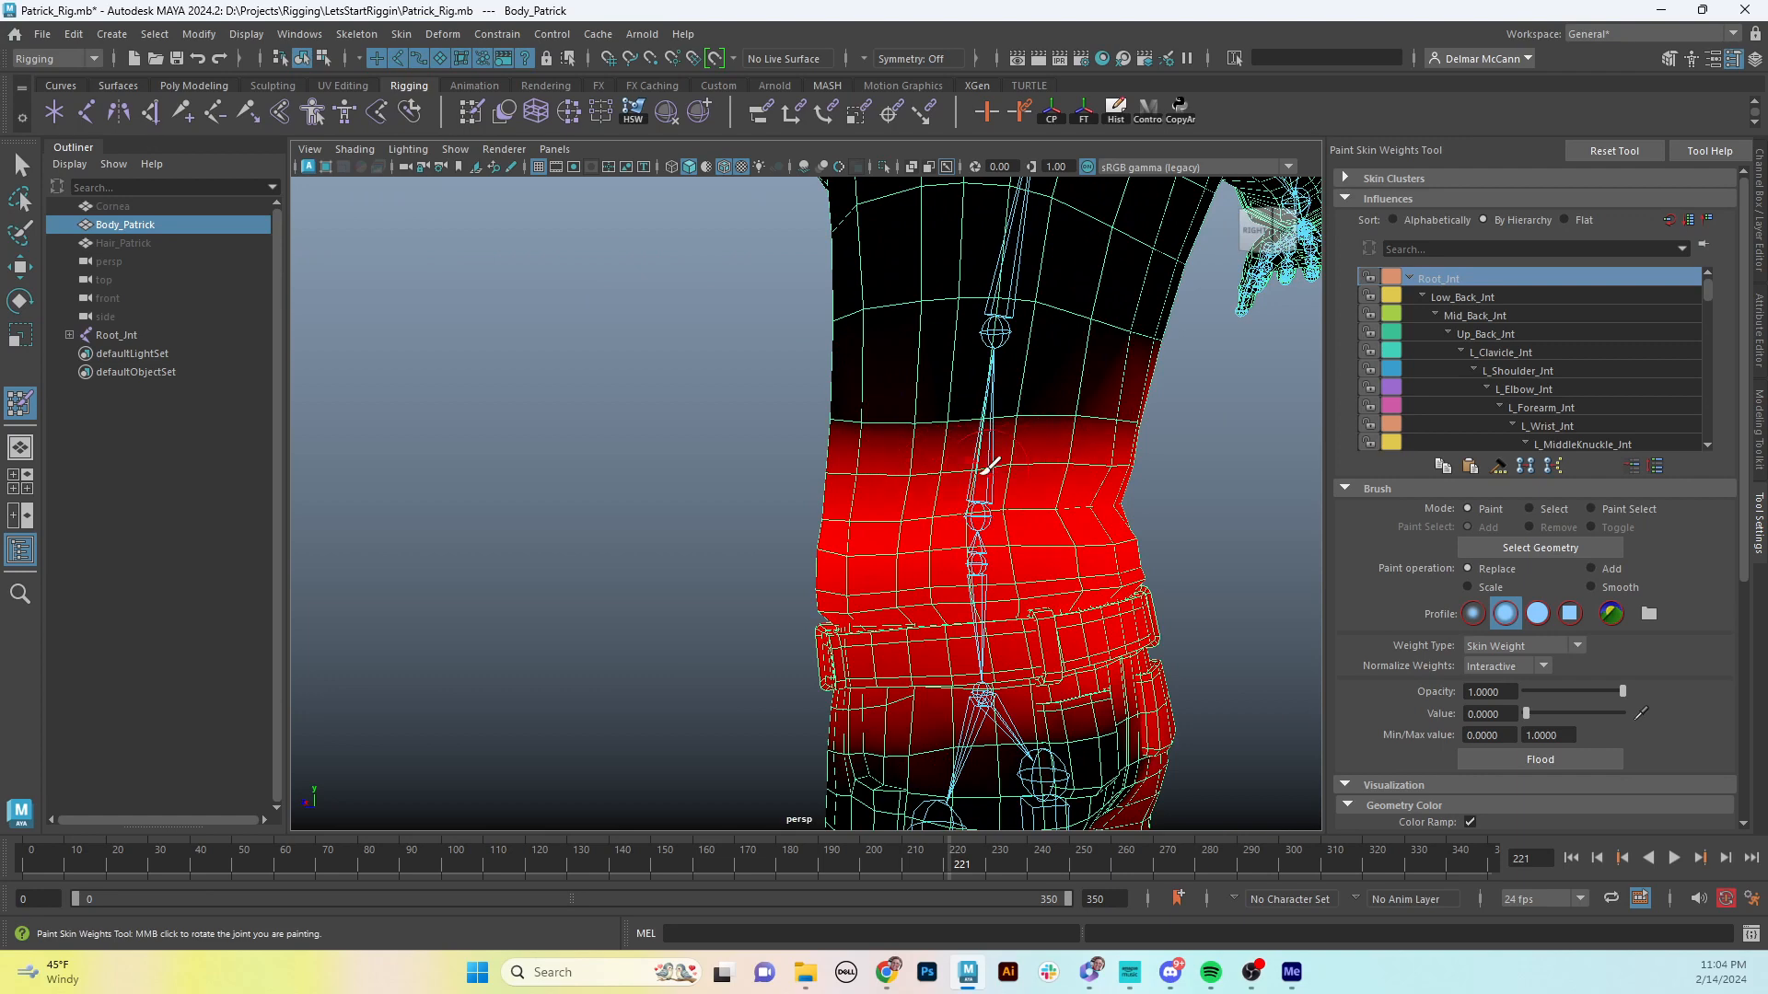
{"action": "left_click_drag", "start_coordinate": [918, 449], "coordinate": [935, 347], "text": "alt"}
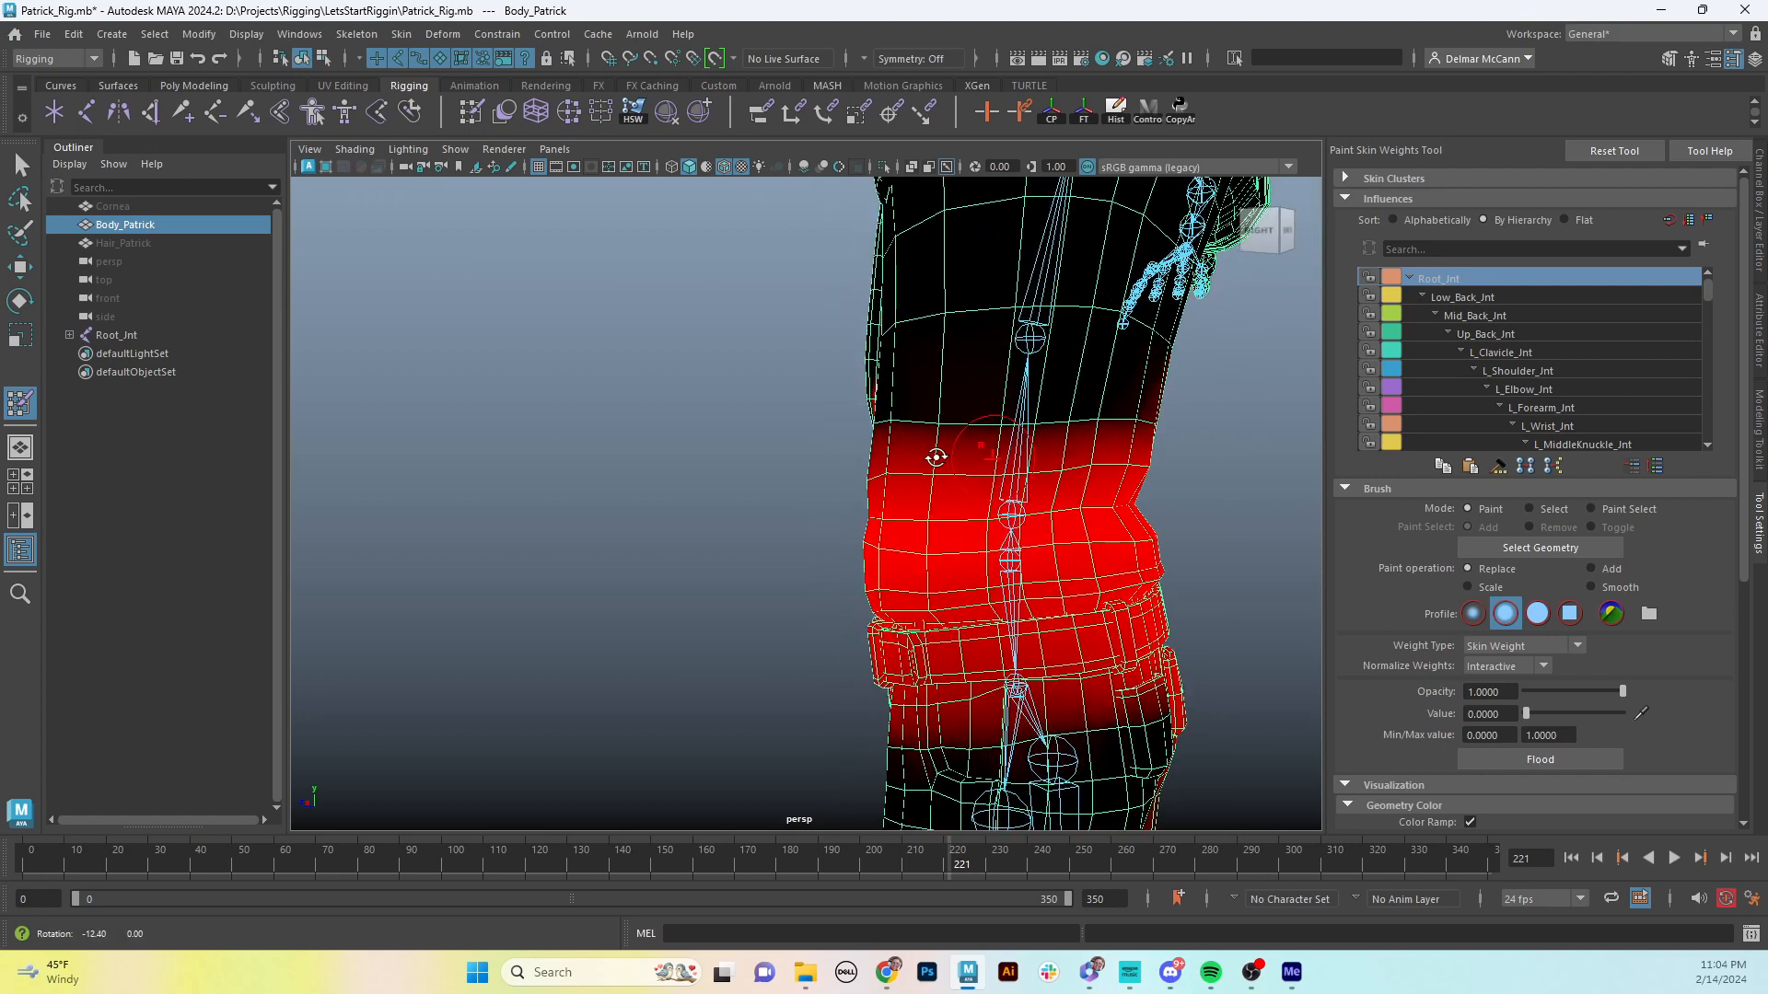
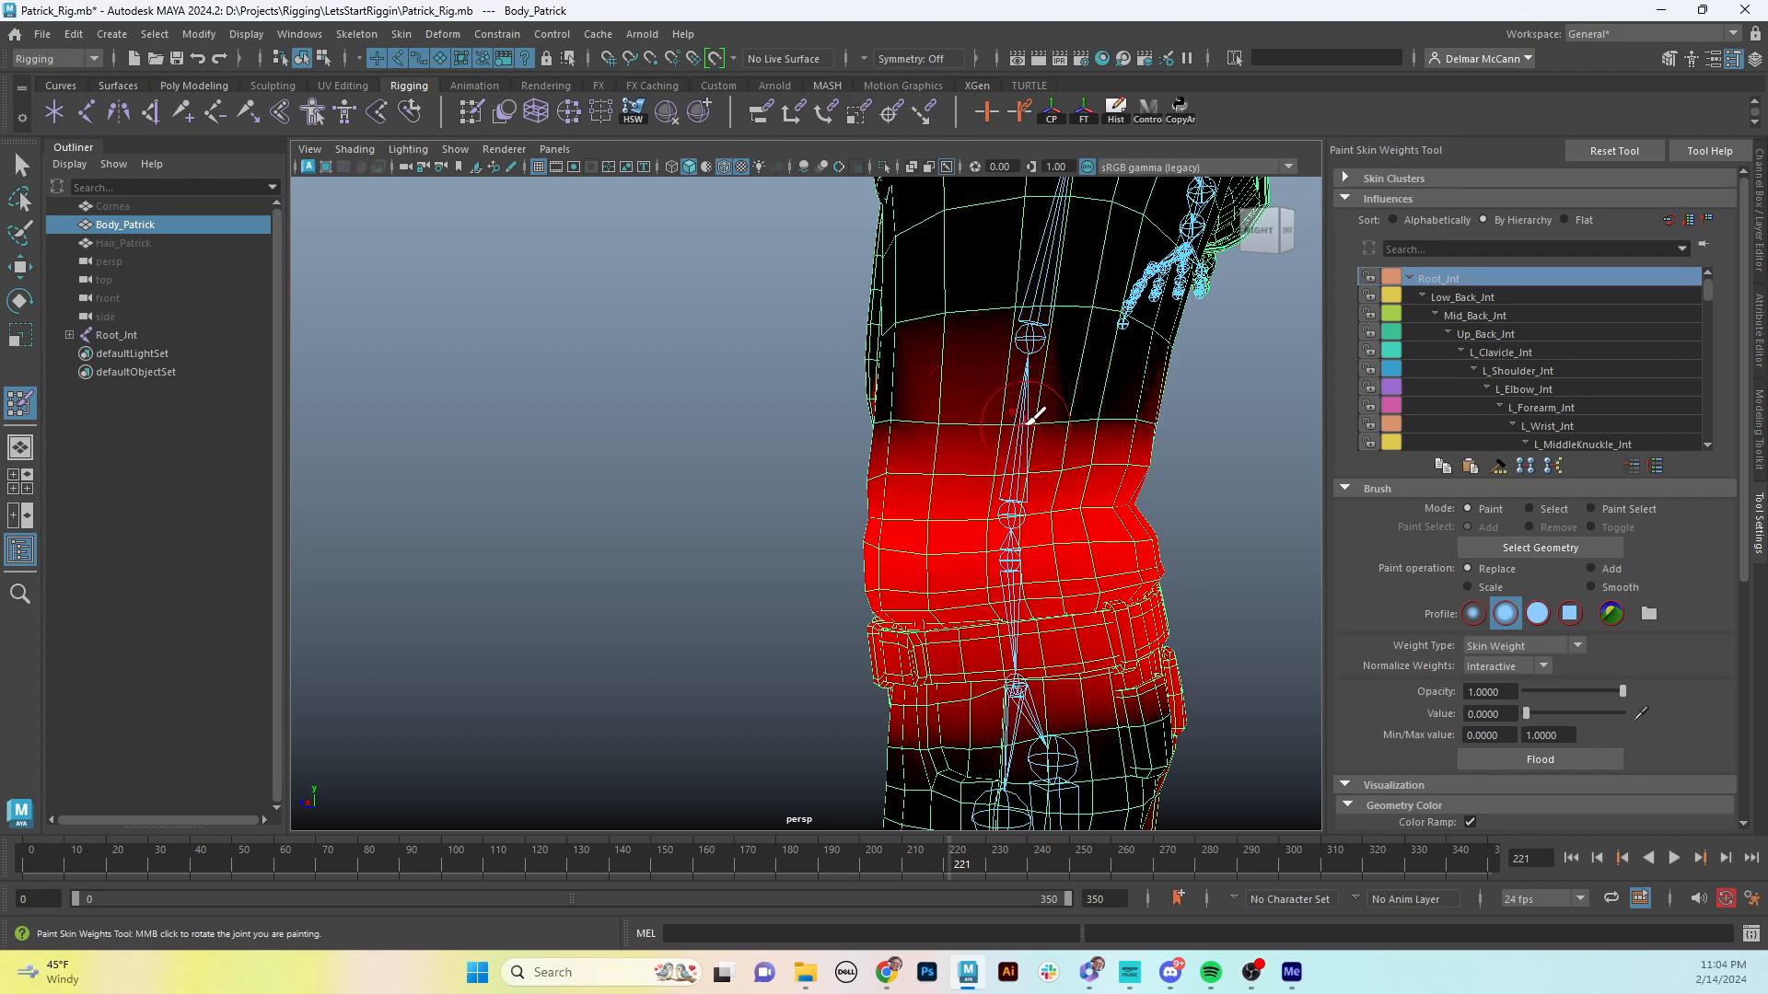
{"action": "left_click_drag", "start_coordinate": [957, 407], "coordinate": [957, 421], "text": "alt"}
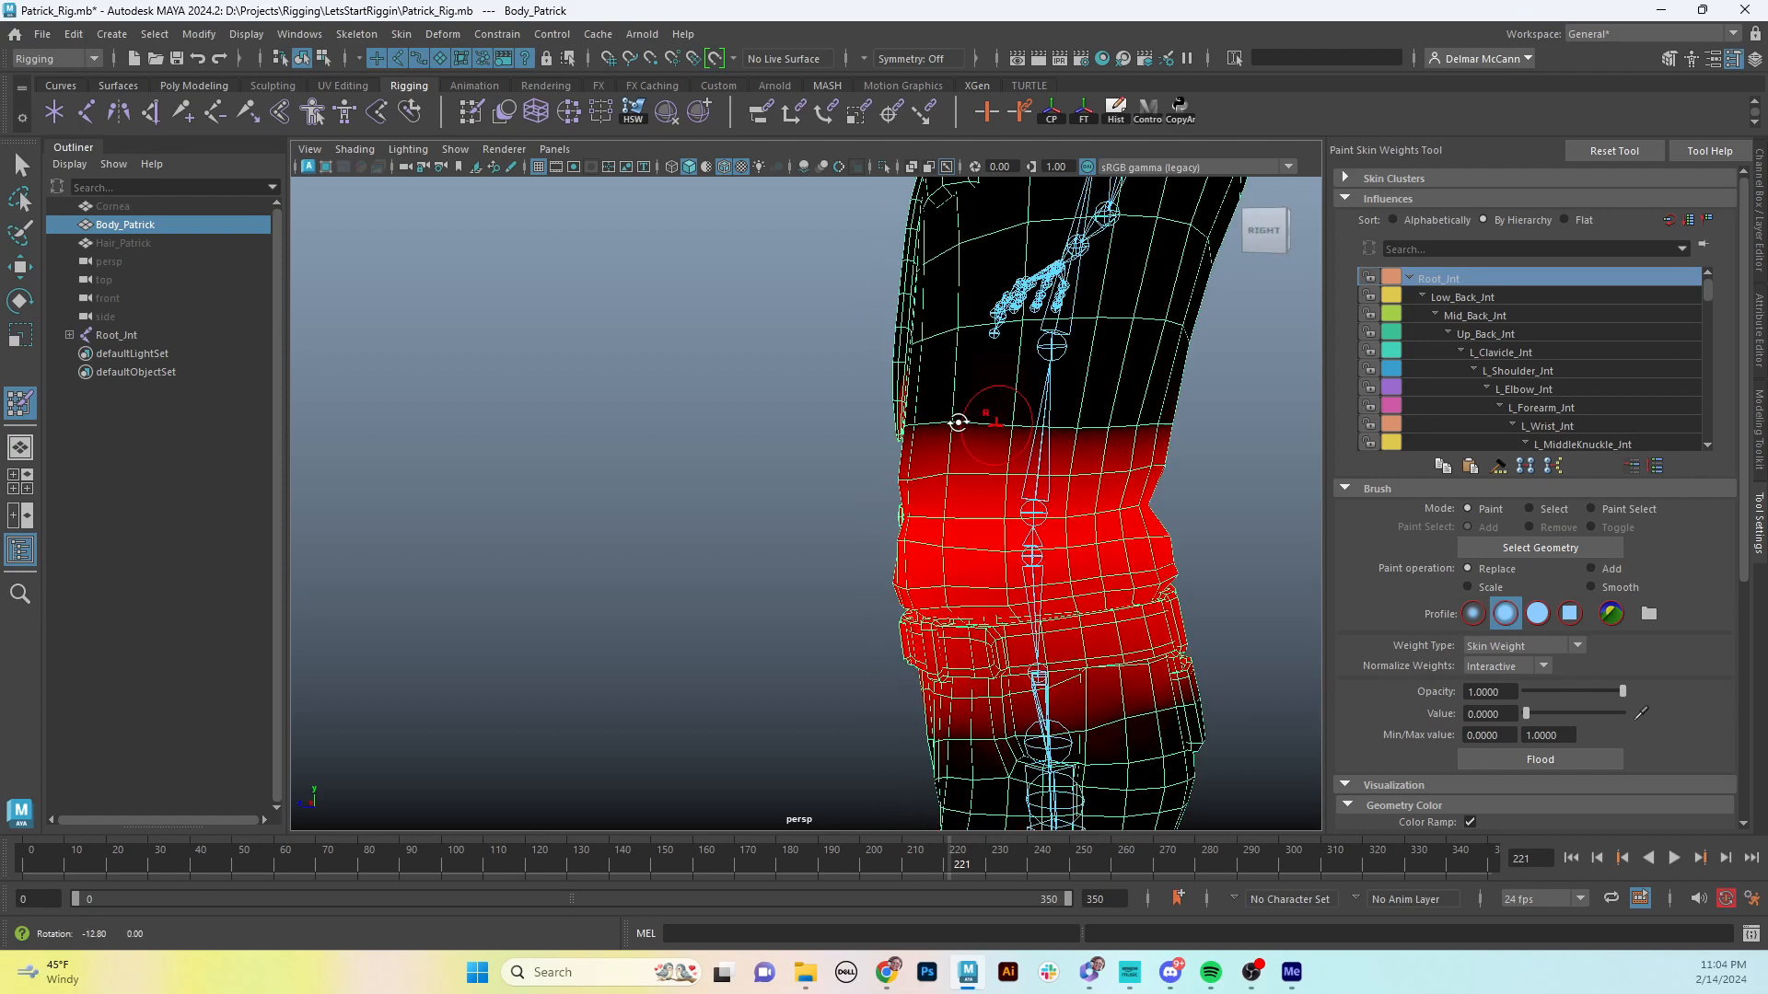
- Erase the remaining Root_Jnt weights from the shirt's centre strip and the adjoining inner torso faces
{"action": "scroll", "coordinate": [958, 422], "scroll_direction": "up", "scroll_amount": 5}
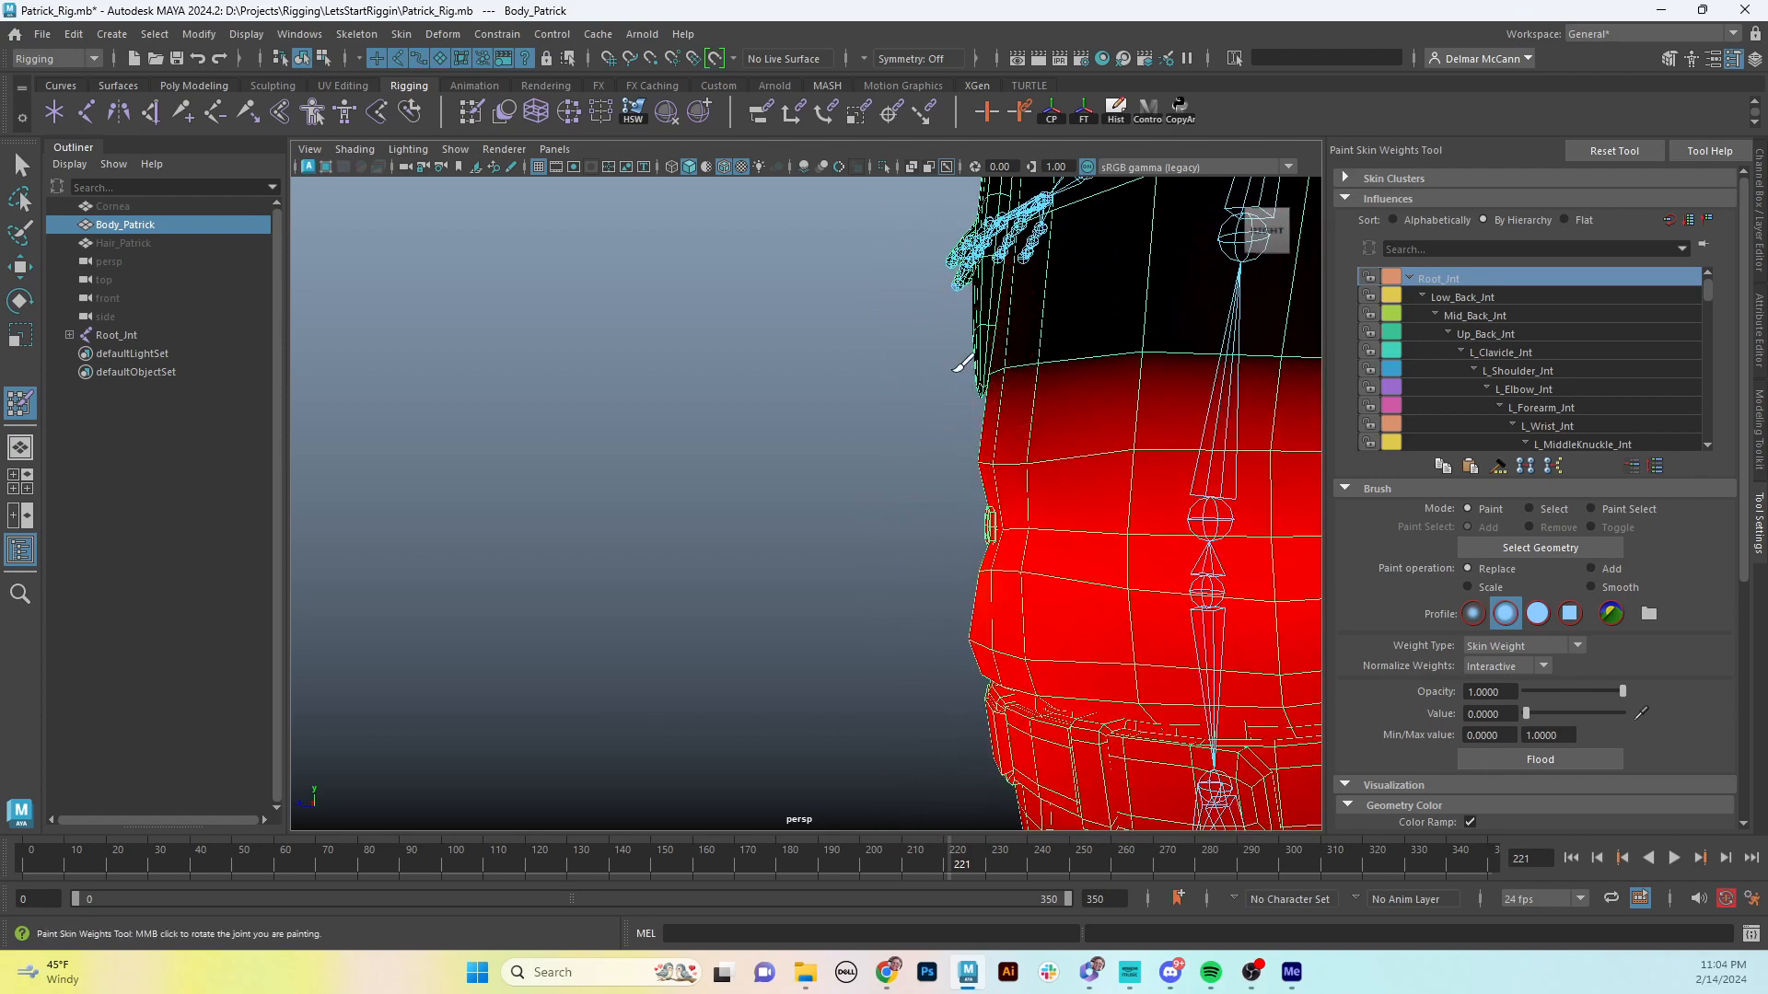
{"action": "mouse_move", "coordinate": [962, 361]}
{"action": "left_mouse_down", "text": "alt"}
{"action": "mouse_move", "coordinate": [1172, 375]}
{"action": "mouse_move", "coordinate": [875, 383]}
{"action": "mouse_move", "coordinate": [645, 355]}
{"action": "mouse_move", "coordinate": [637, 378]}
{"action": "mouse_move", "coordinate": [887, 363]}
{"action": "mouse_move", "coordinate": [706, 359]}
{"action": "mouse_move", "coordinate": [516, 324]}
{"action": "mouse_move", "coordinate": [512, 309]}
{"action": "mouse_move", "coordinate": [671, 363]}
{"action": "mouse_move", "coordinate": [497, 335]}
{"action": "mouse_move", "coordinate": [966, 347]}
{"action": "mouse_move", "coordinate": [737, 384]}
{"action": "left_mouse_up", "text": "alt"}
{"action": "scroll", "coordinate": [675, 383], "scroll_direction": "up", "scroll_amount": 10}
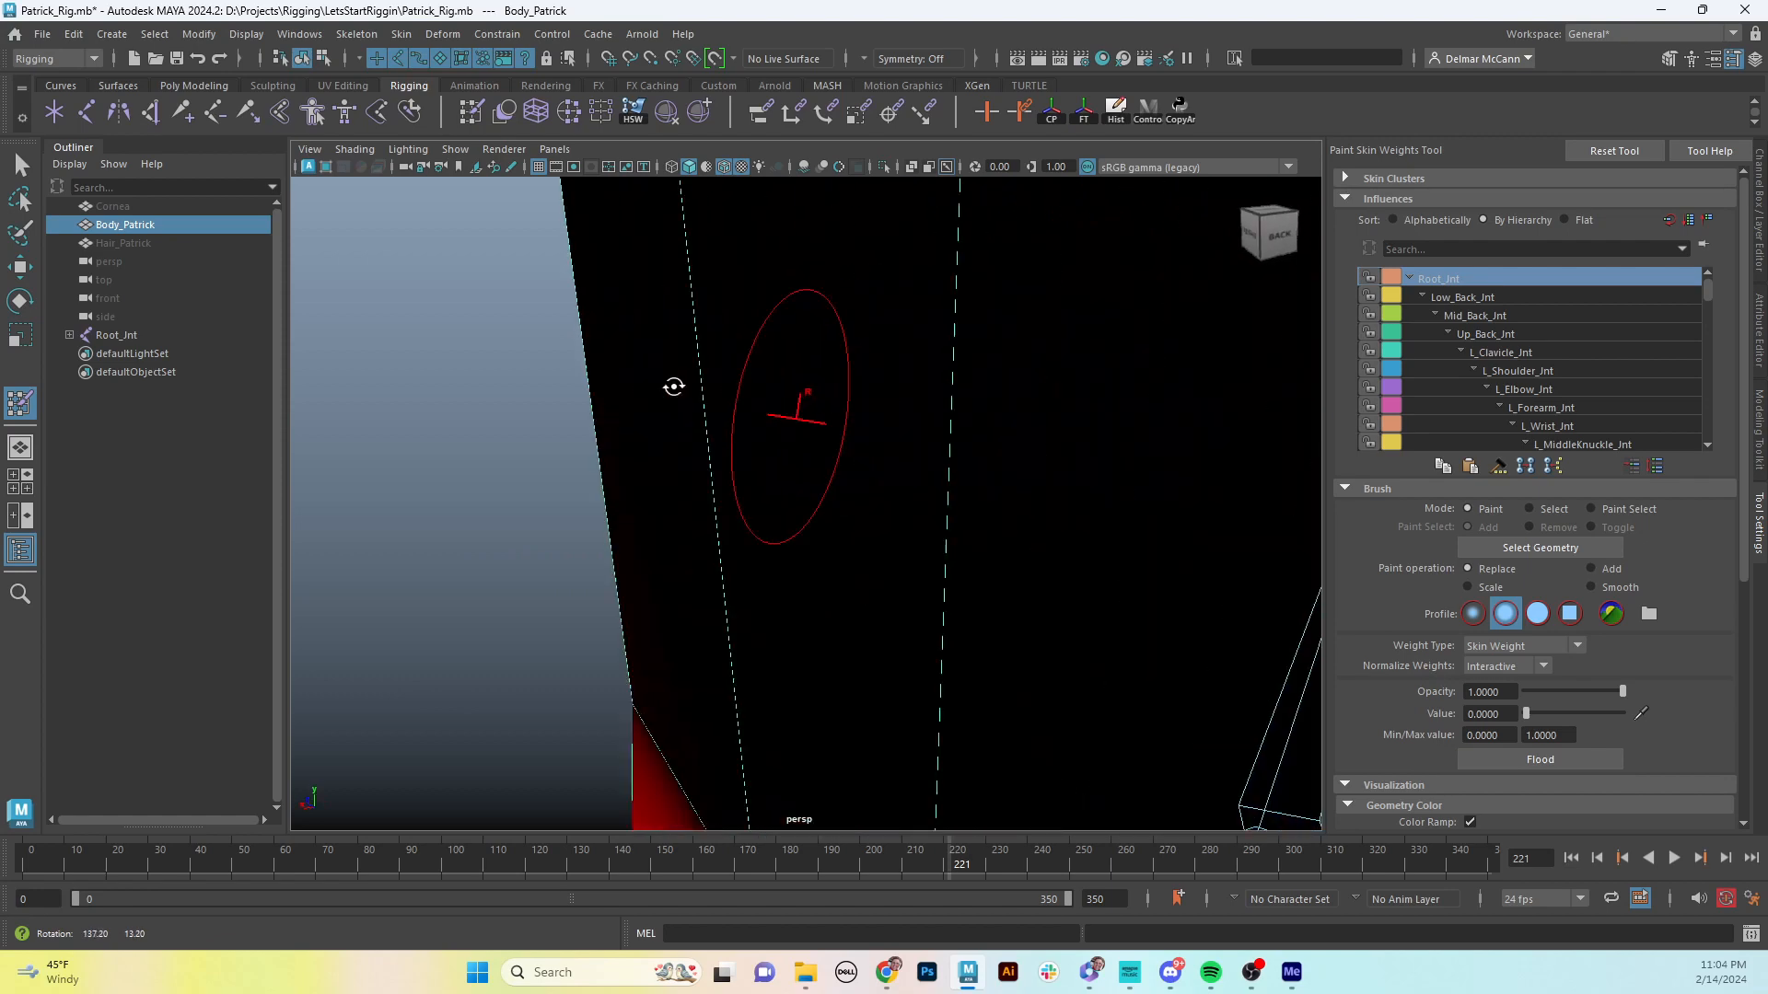
{"action": "scroll", "coordinate": [670, 385], "scroll_direction": "down", "scroll_amount": 10}
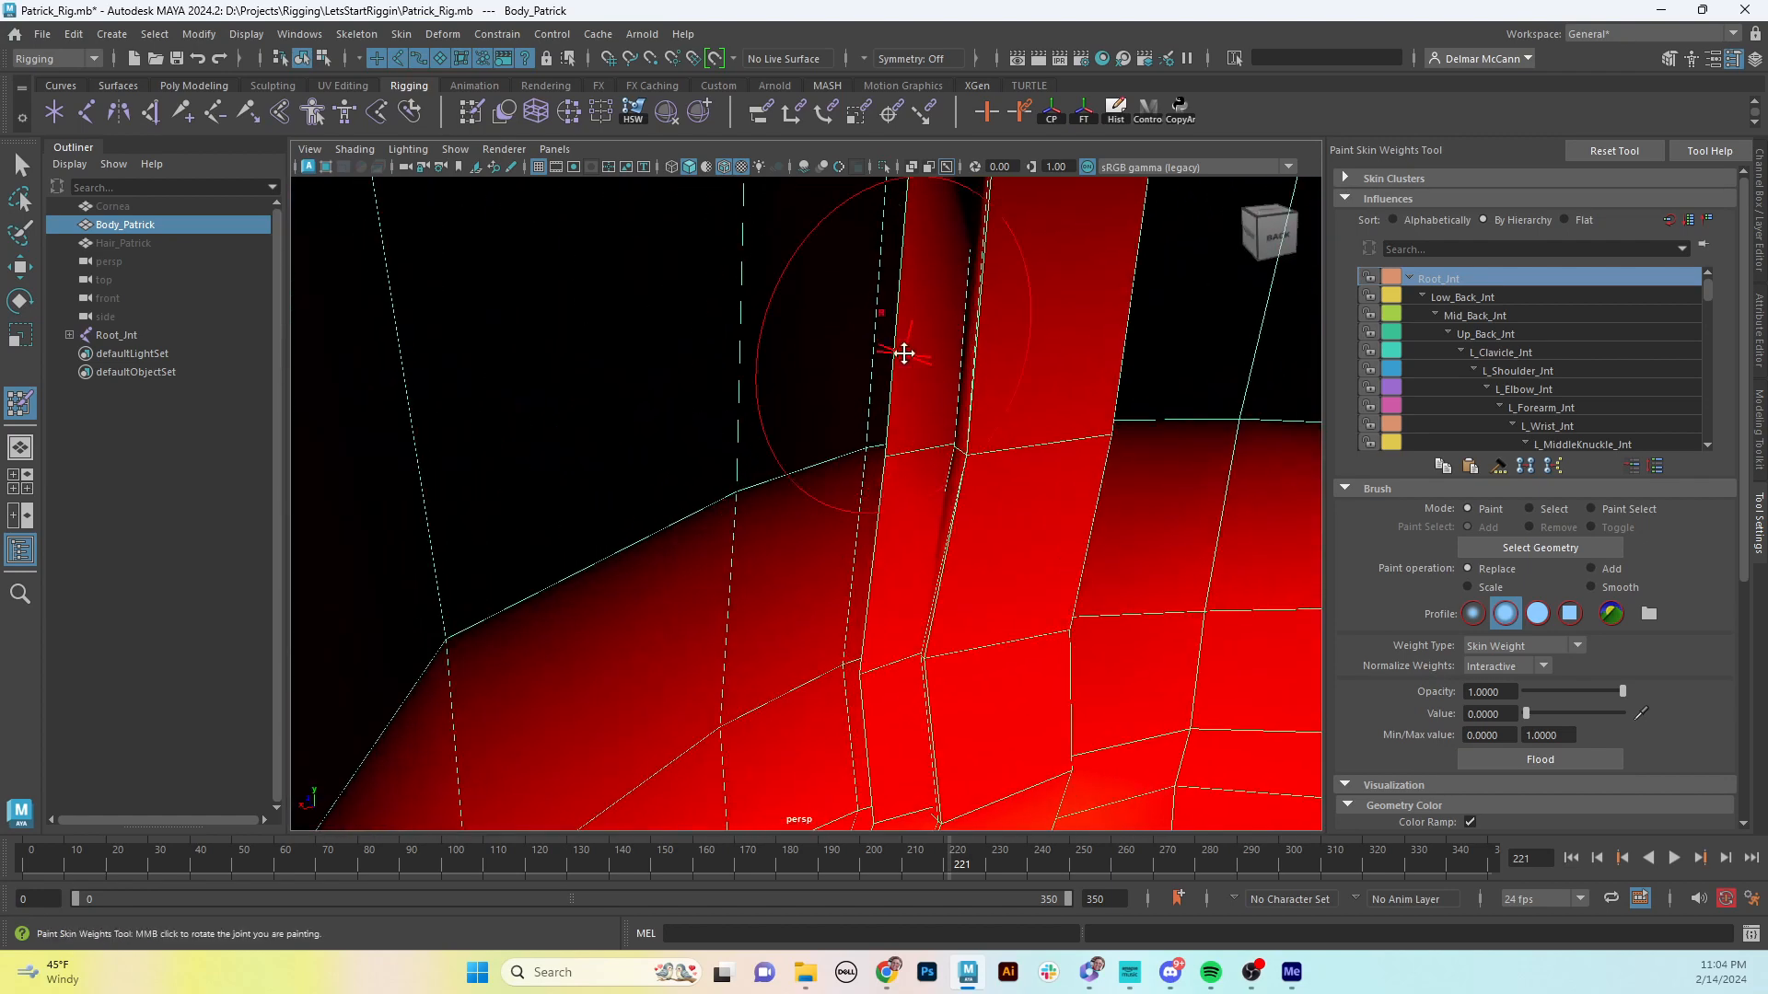
{"action": "mouse_move", "coordinate": [903, 351]}
{"action": "middle_mouse_down", "text": "alt"}
{"action": "mouse_move", "coordinate": [753, 383]}
{"action": "mouse_move", "coordinate": [705, 454]}
{"action": "mouse_move", "coordinate": [718, 481]}
{"action": "mouse_move", "coordinate": [761, 433]}
{"action": "mouse_move", "coordinate": [899, 466]}
{"action": "middle_mouse_up", "text": "alt"}
{"action": "mouse_move", "coordinate": [882, 503]}
{"action": "left_mouse_down"}
{"action": "mouse_move", "coordinate": [731, 545]}
{"action": "mouse_move", "coordinate": [703, 533]}
{"action": "left_mouse_up"}
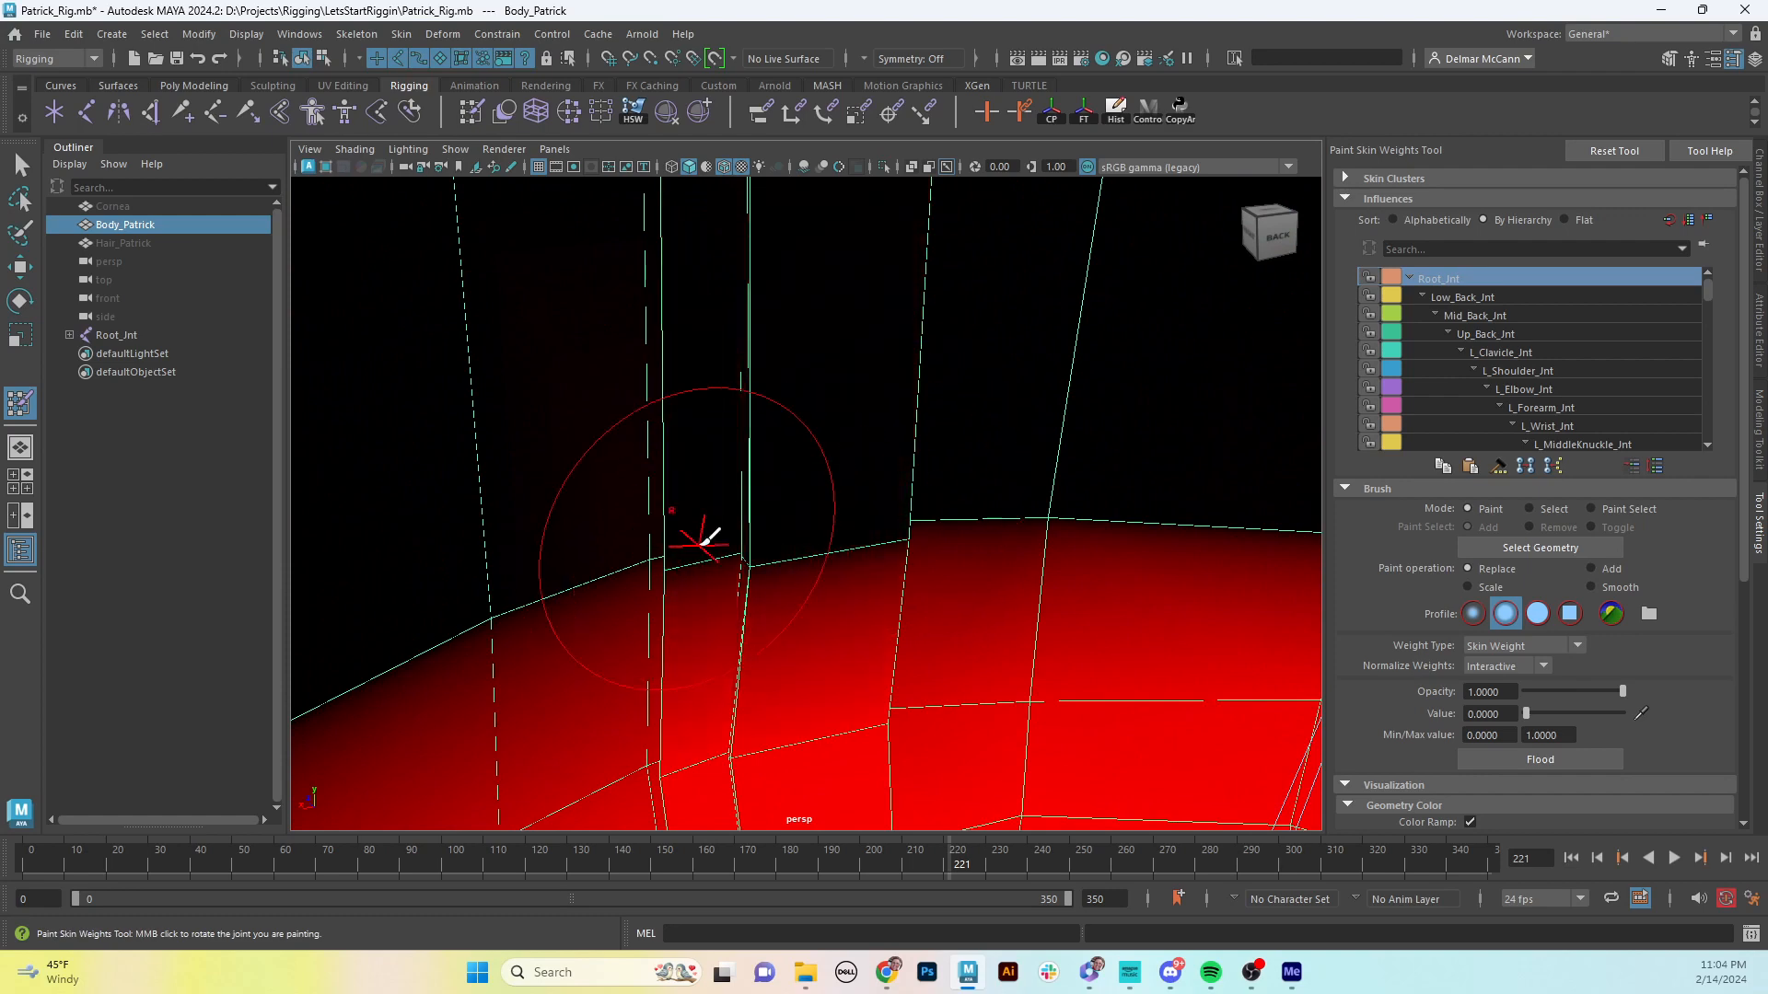
{"action": "middle_click_drag", "start_coordinate": [782, 512], "coordinate": [886, 485]}
{"action": "mouse_move", "coordinate": [886, 484]}
{"action": "right_mouse_down", "text": "alt"}
{"action": "mouse_move", "coordinate": [789, 466]}
{"action": "mouse_move", "coordinate": [687, 406]}
{"action": "mouse_move", "coordinate": [714, 410]}
{"action": "mouse_move", "coordinate": [690, 454]}
{"action": "right_mouse_up", "text": "alt"}
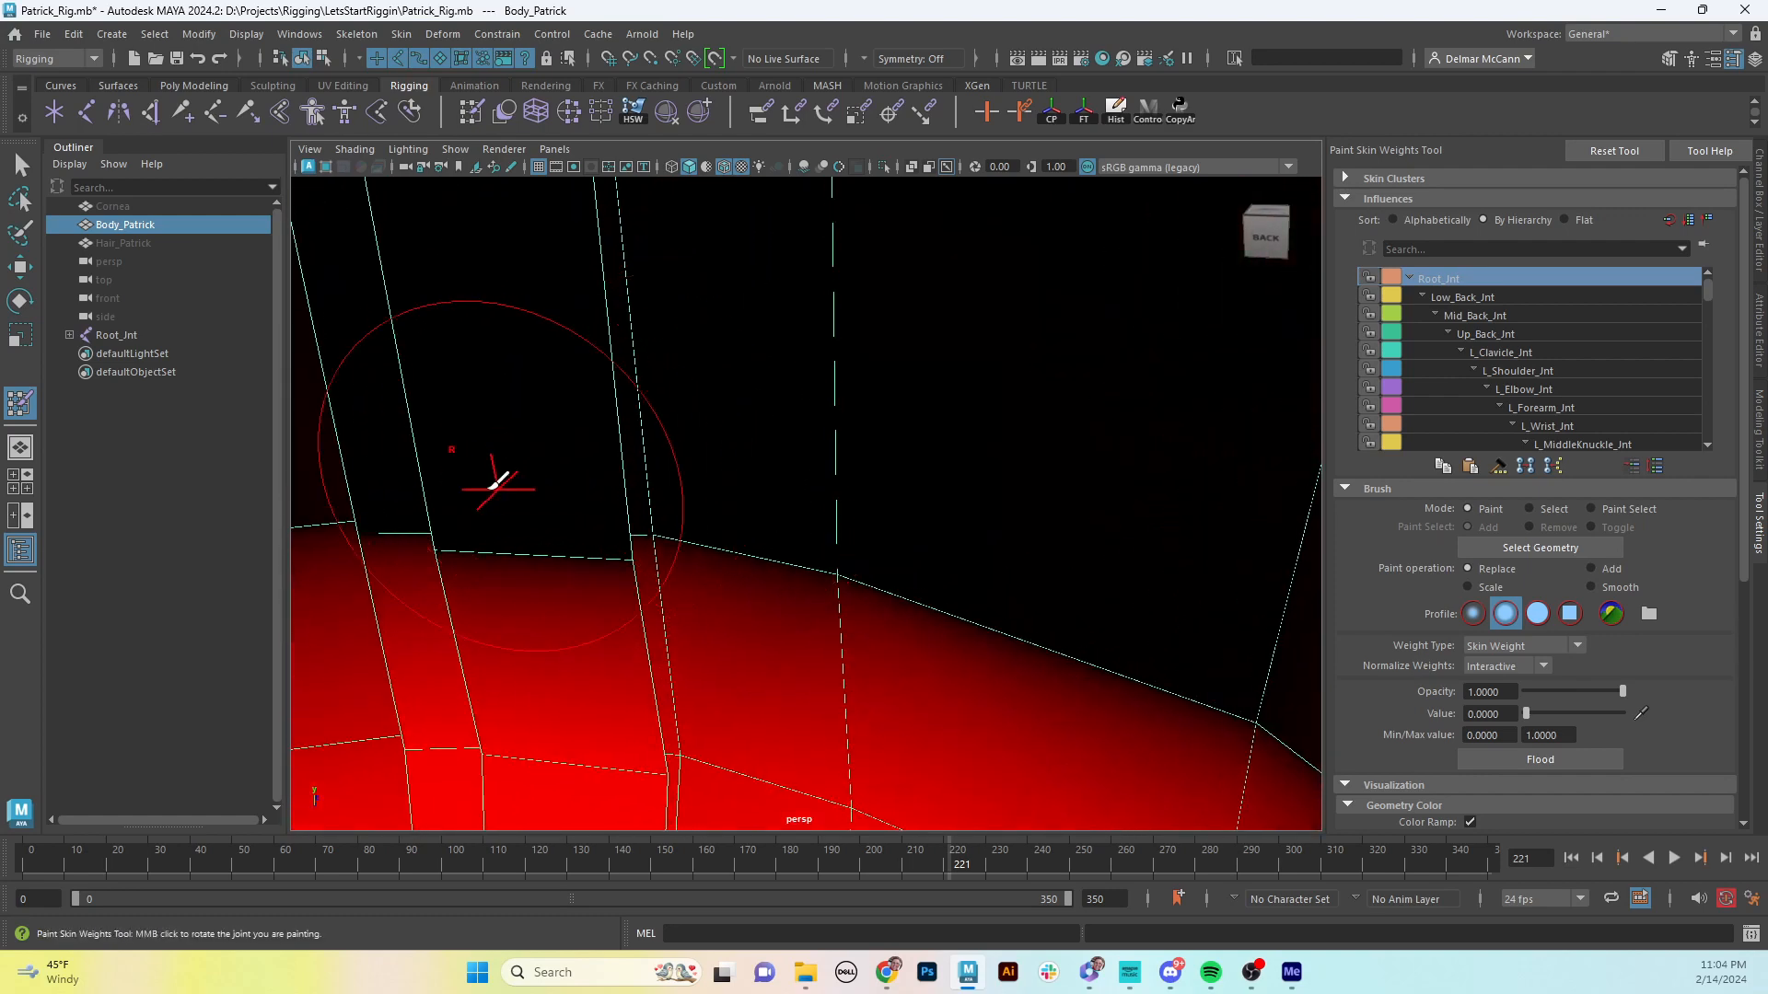
{"action": "mouse_move", "coordinate": [414, 505]}
{"action": "right_mouse_down", "text": "alt"}
{"action": "mouse_move", "coordinate": [986, 394]}
{"action": "mouse_move", "coordinate": [927, 513]}
{"action": "mouse_move", "coordinate": [1075, 379]}
{"action": "mouse_move", "coordinate": [876, 482]}
{"action": "right_mouse_up", "text": "alt"}
{"action": "left_click_drag", "start_coordinate": [876, 482], "coordinate": [804, 523], "text": "alt"}
{"action": "middle_click_drag", "start_coordinate": [804, 523], "coordinate": [735, 432], "text": "alt"}
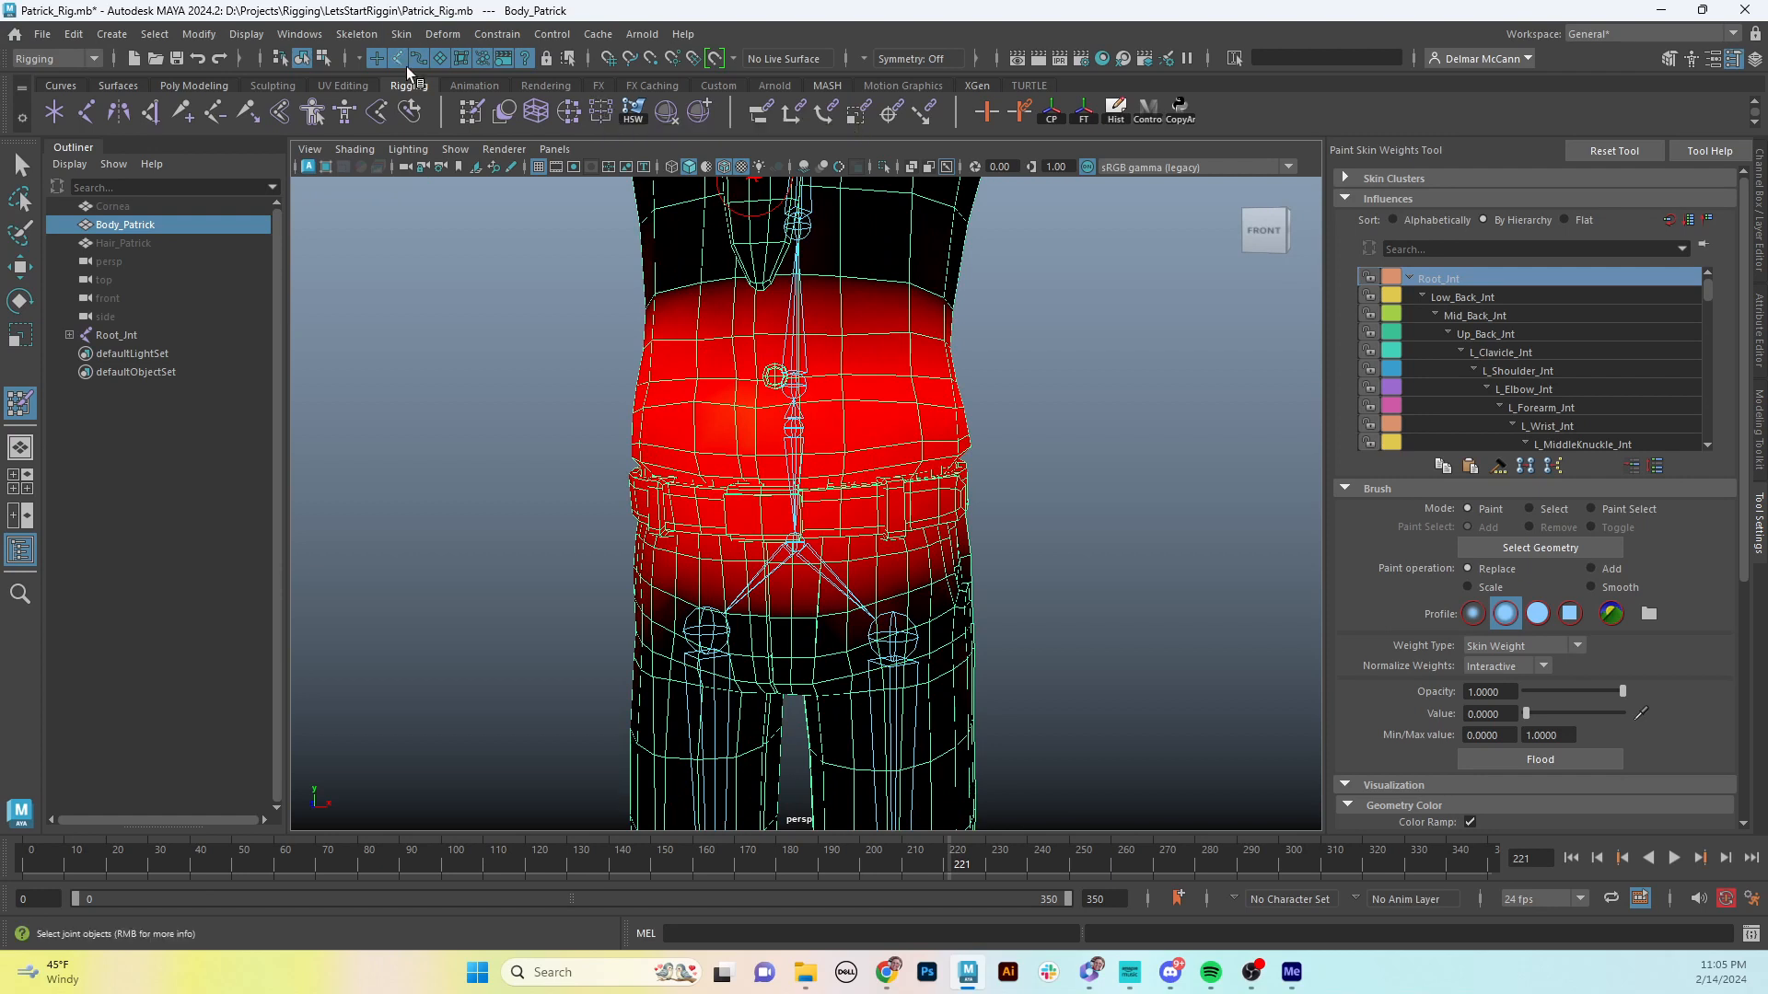
{"action": "left_click", "coordinate": [404, 37]}
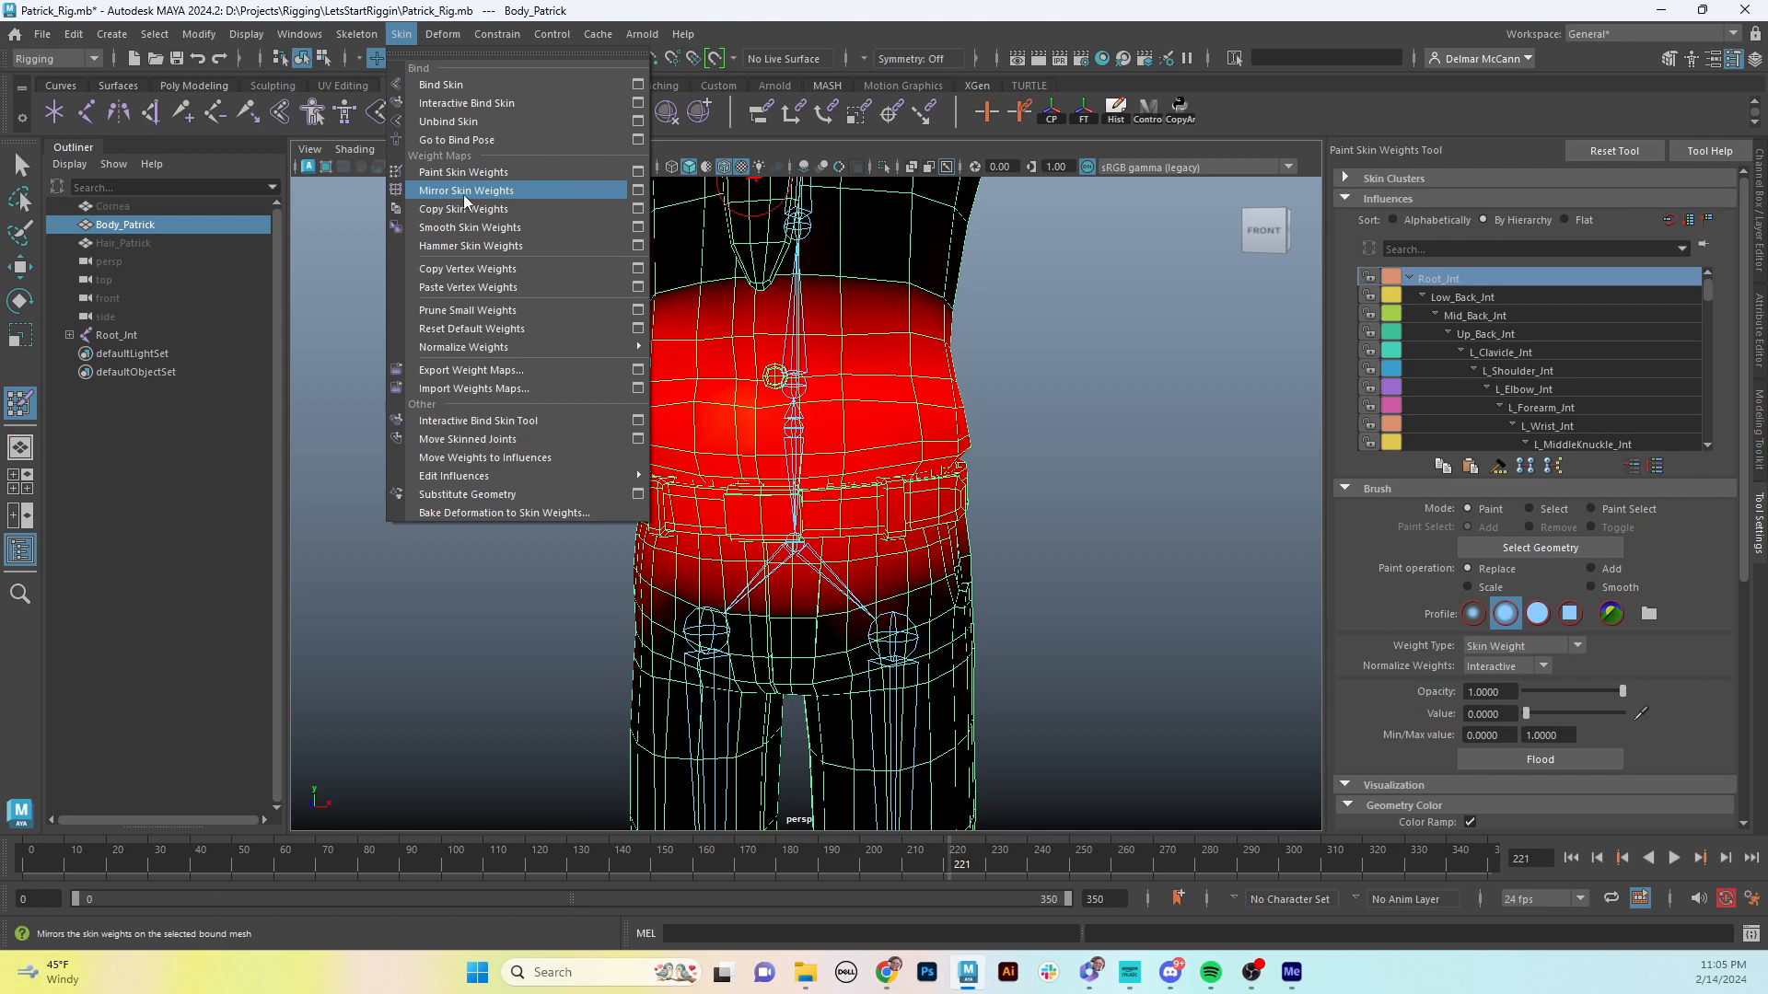
{"action": "left_click", "coordinate": [1265, 111]}
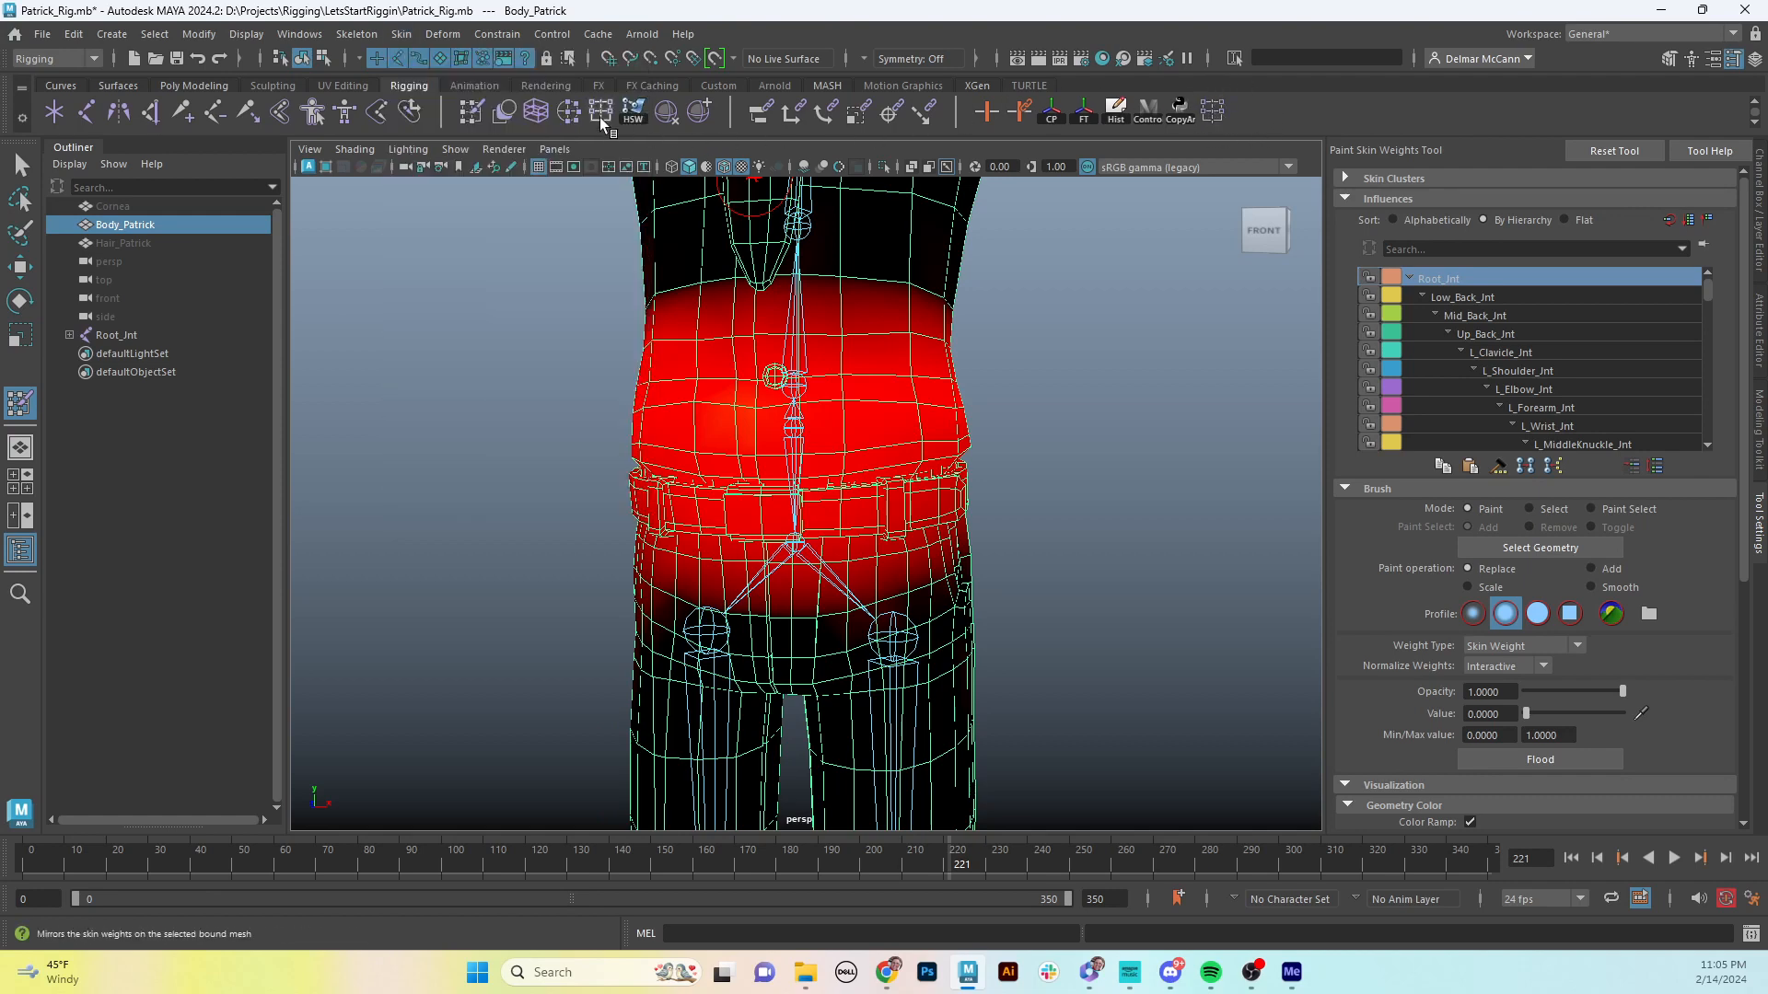
{"action": "right_click", "coordinate": [1210, 109]}
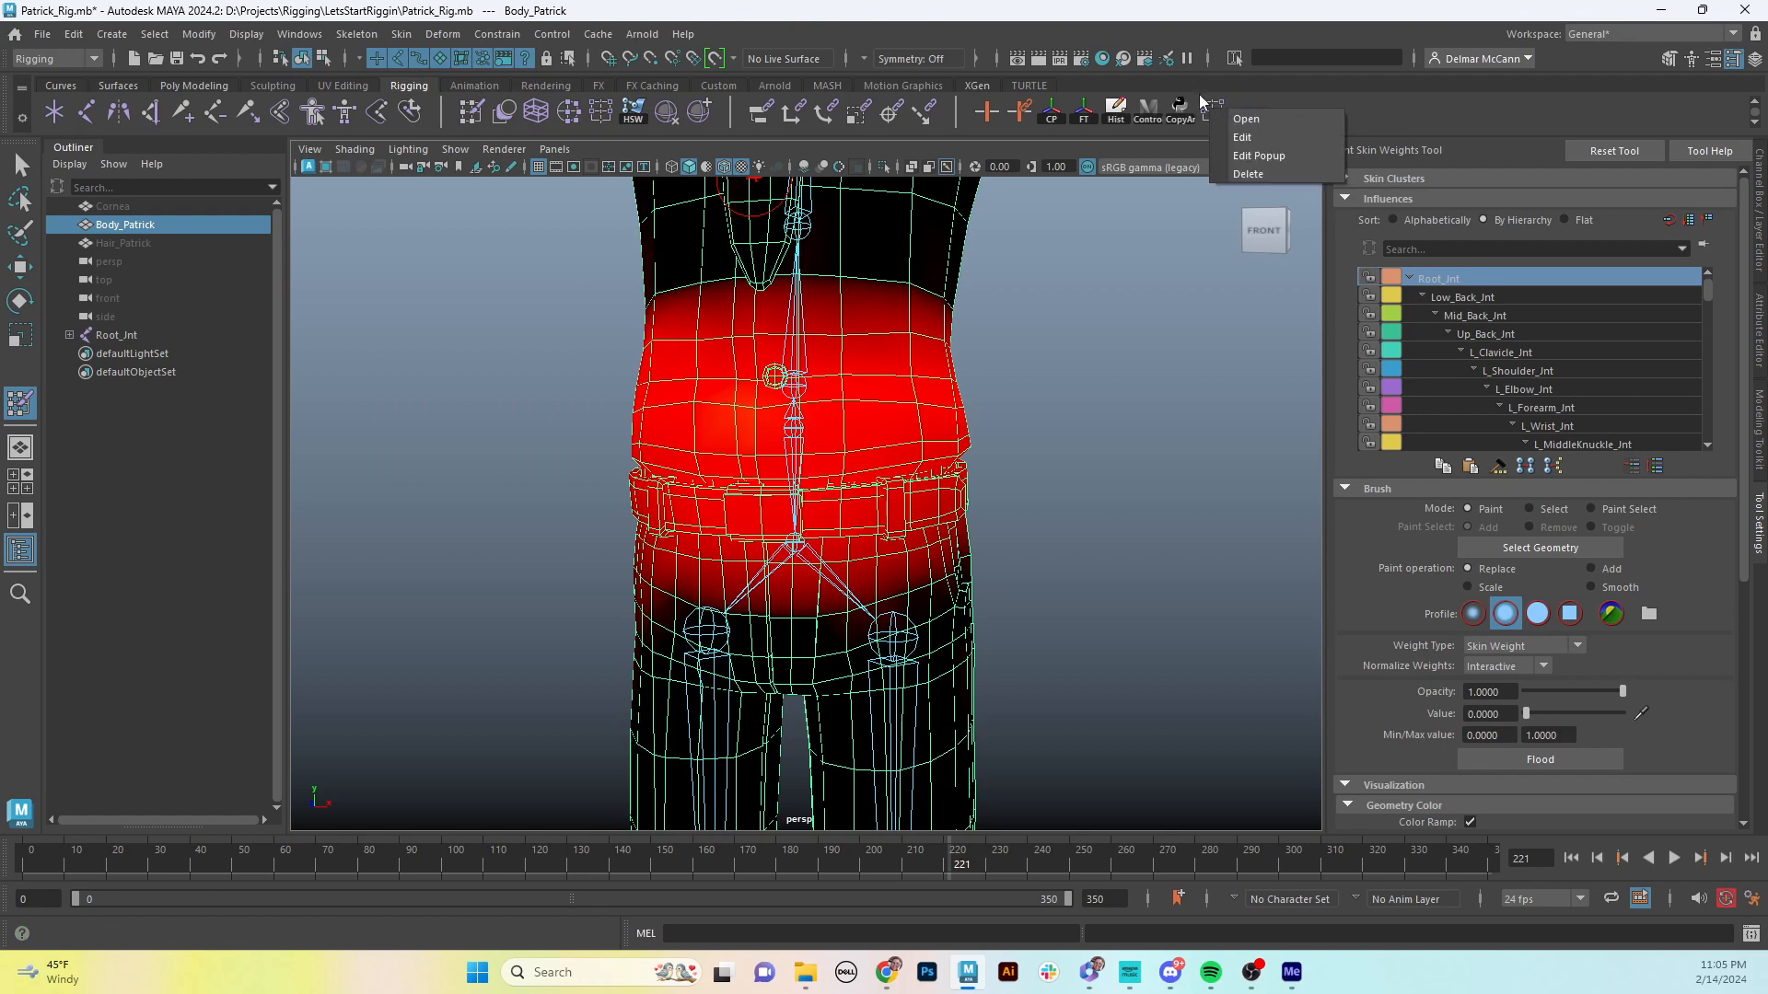
{"action": "left_click", "coordinate": [1258, 174]}
- Choose the Low_Back_Jnt influence and paint its weights to 0 on the front of the belt and upper trousers
{"action": "middle_click_drag", "start_coordinate": [1091, 410], "coordinate": [1091, 373], "text": "alt"}
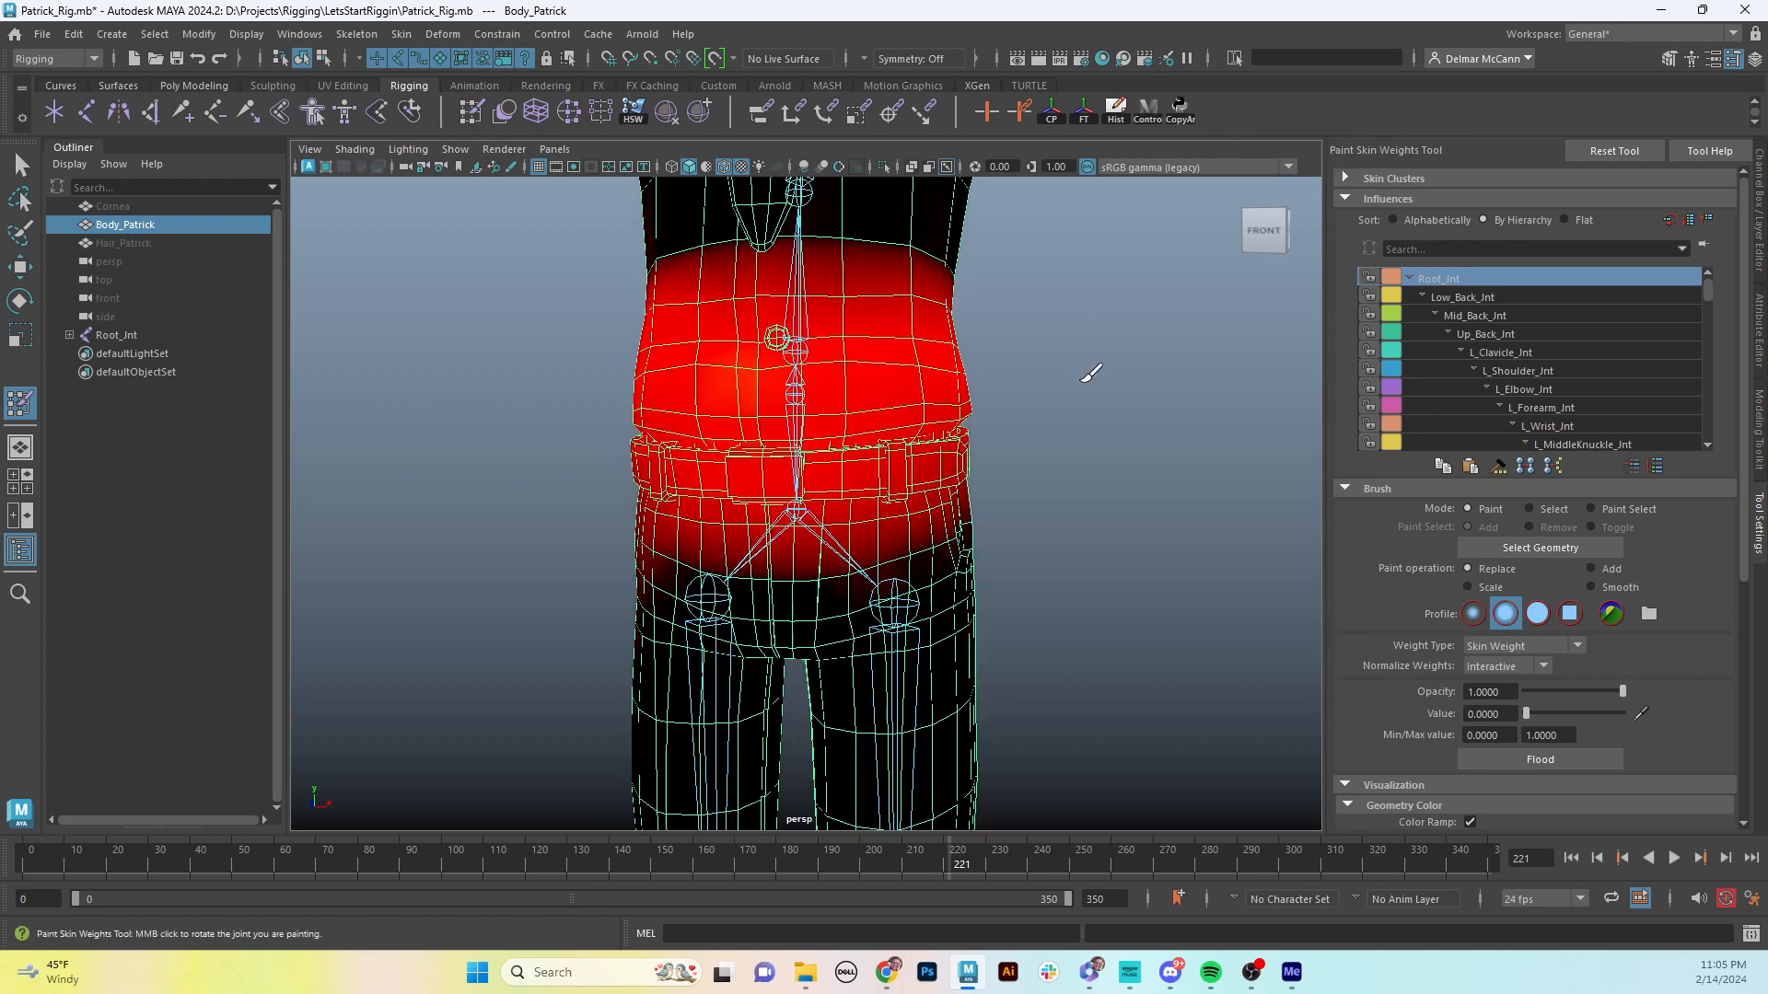
{"action": "left_click_drag", "start_coordinate": [1090, 373], "coordinate": [1109, 373], "text": "alt"}
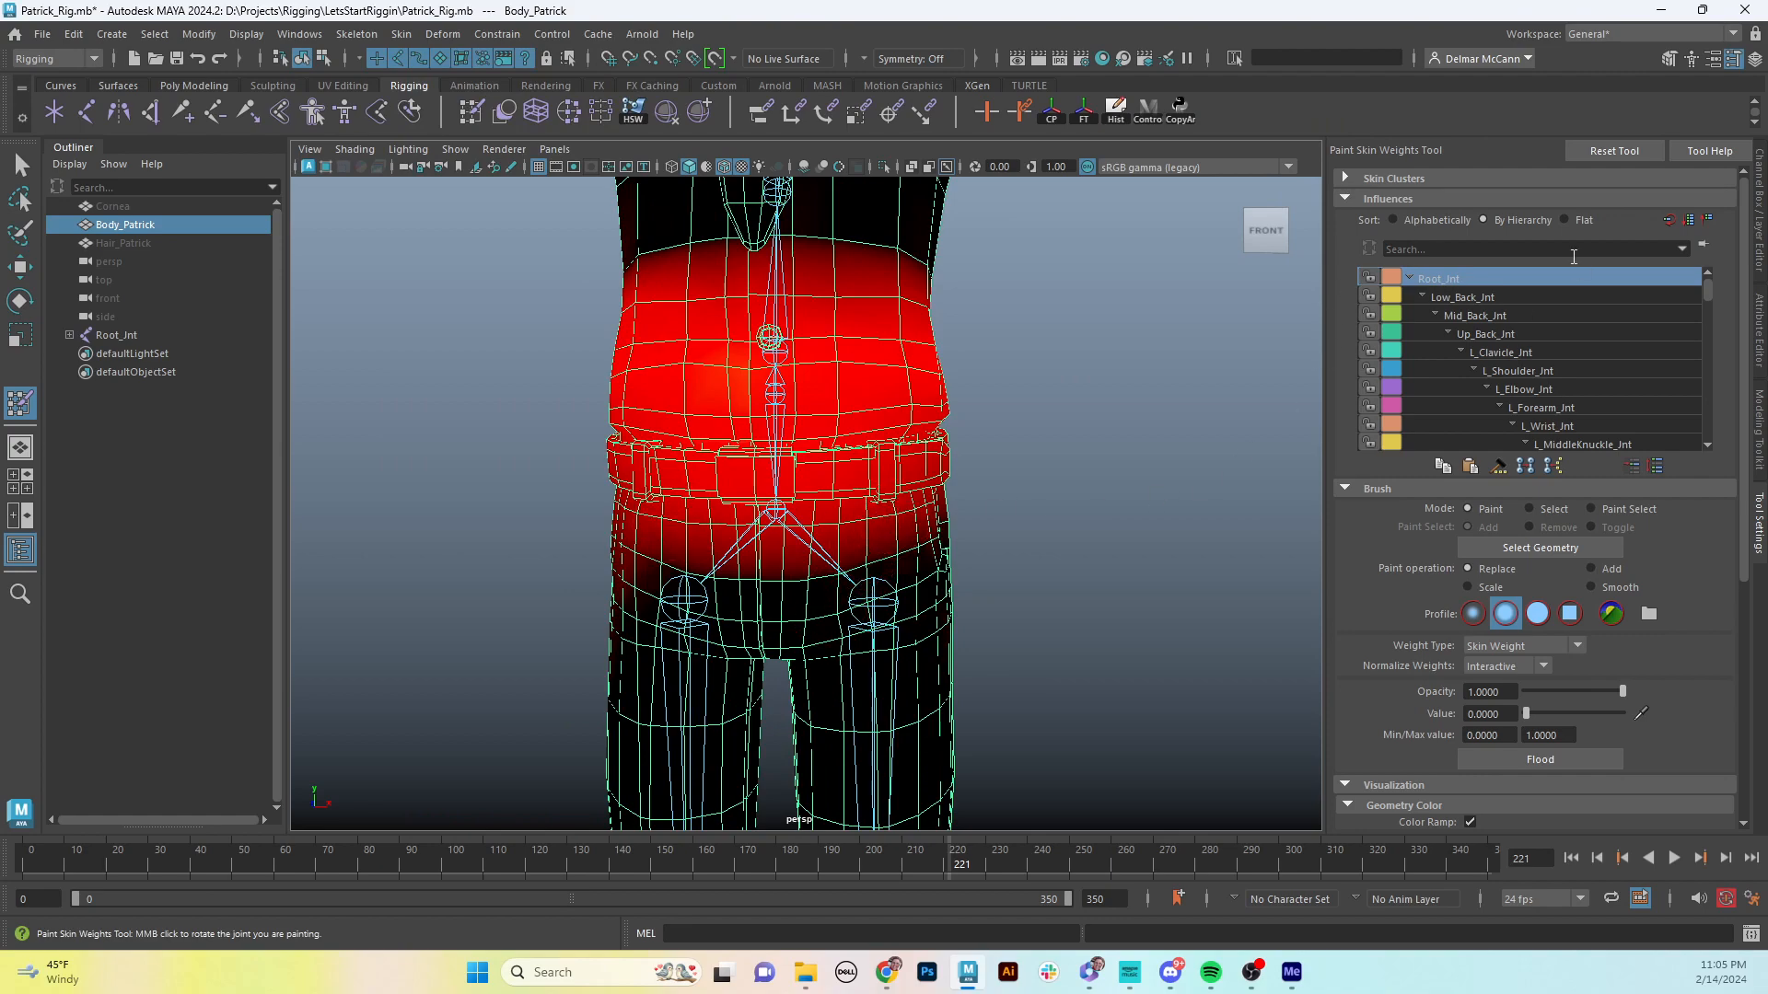
{"action": "left_click", "coordinate": [1490, 295]}
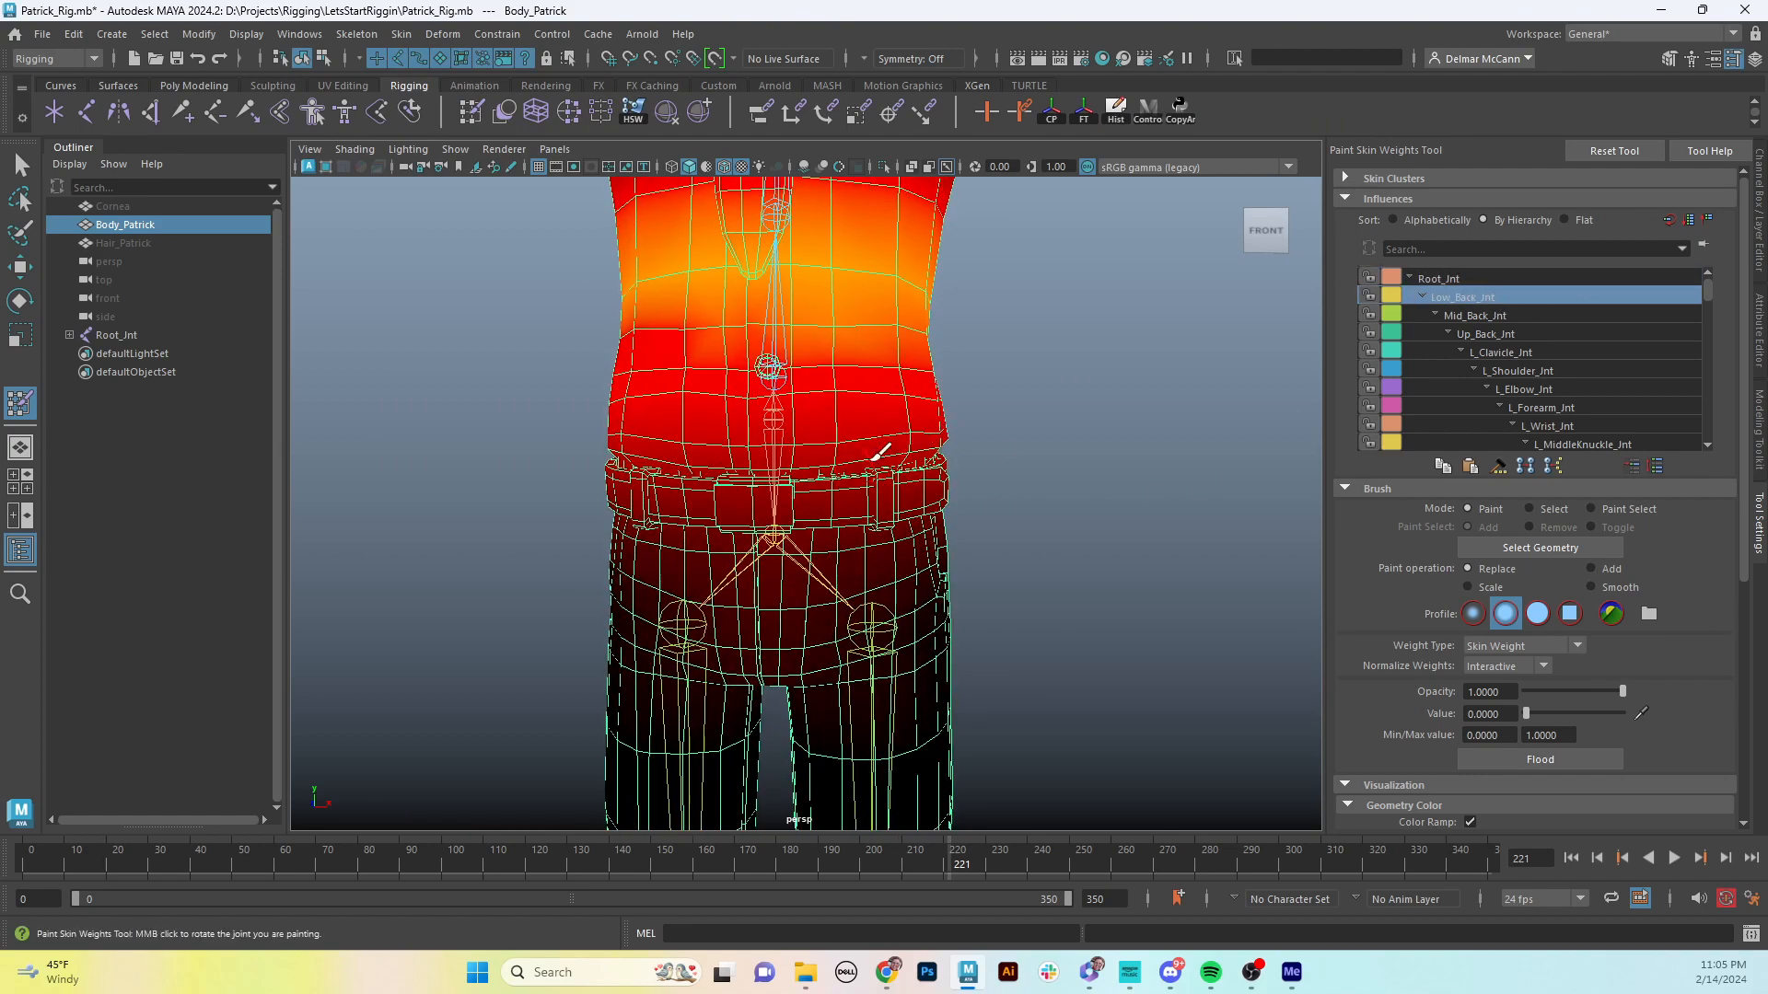
{"action": "mouse_move", "coordinate": [882, 452]}
{"action": "left_mouse_down", "text": "alt"}
{"action": "mouse_move", "coordinate": [919, 442]}
{"action": "mouse_move", "coordinate": [841, 446]}
{"action": "mouse_move", "coordinate": [900, 502]}
{"action": "mouse_move", "coordinate": [938, 490]}
{"action": "left_mouse_up", "text": "alt"}
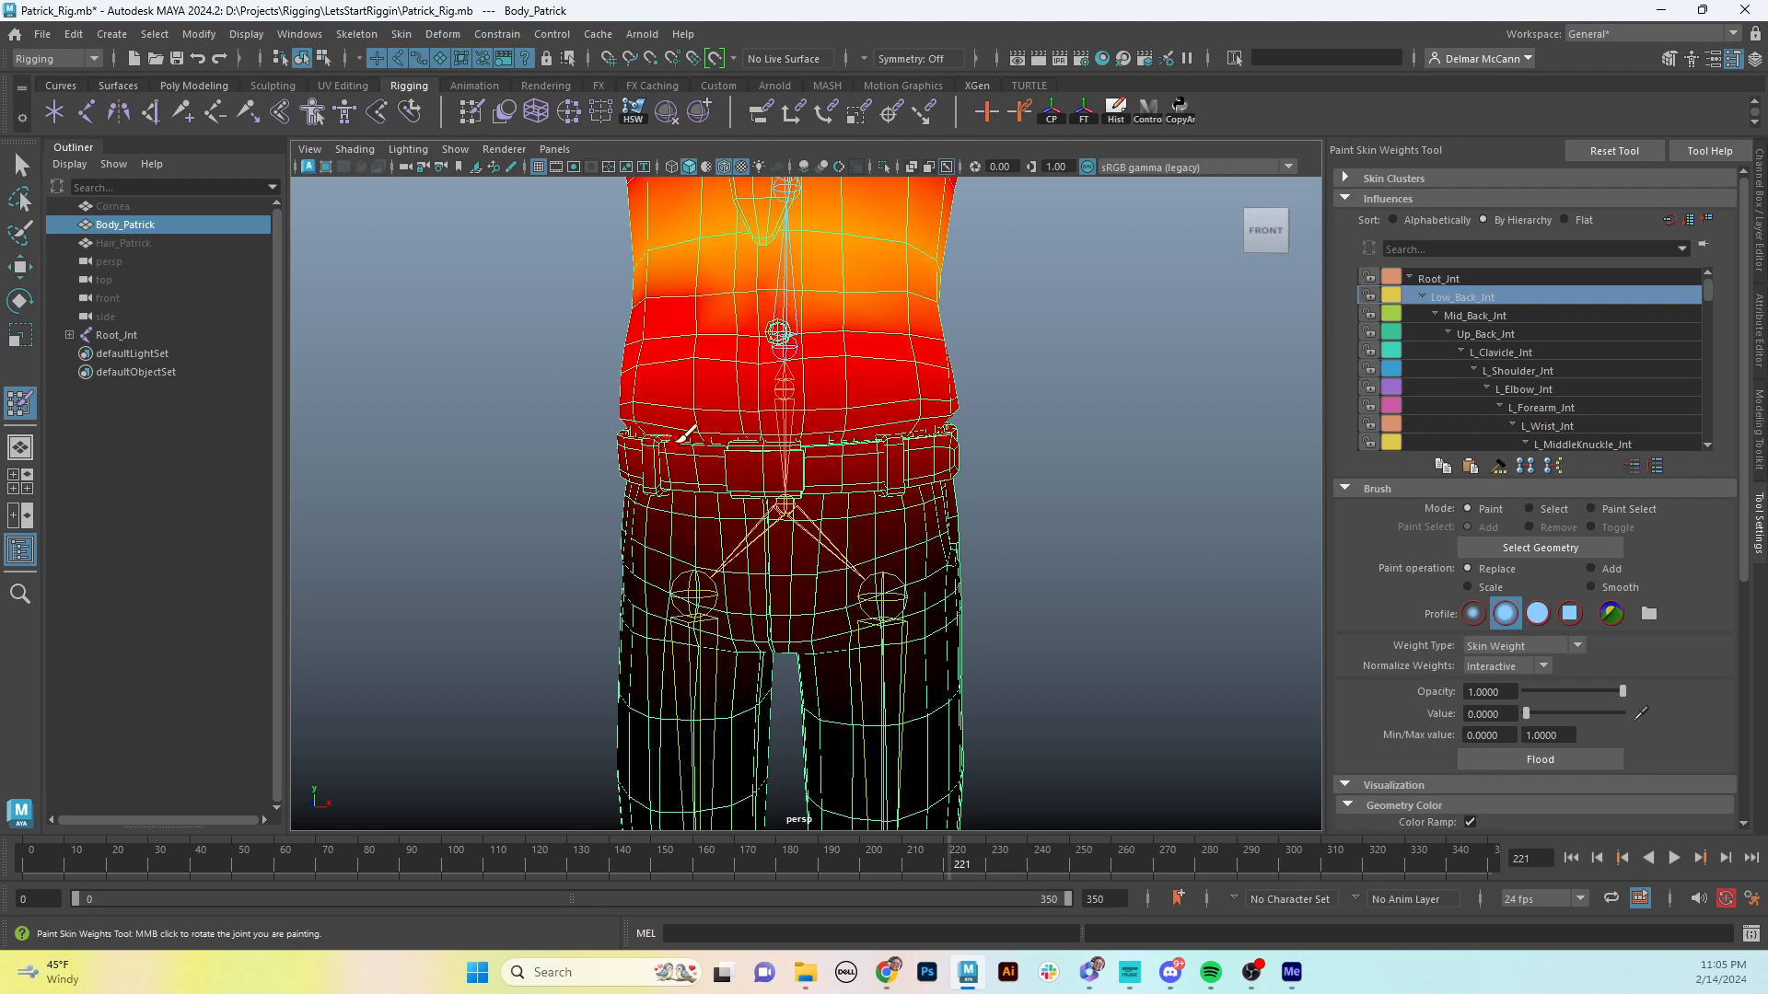
{"action": "mouse_move", "coordinate": [761, 451]}
{"action": "left_mouse_down", "text": "alt"}
{"action": "mouse_move", "coordinate": [782, 430]}
{"action": "mouse_move", "coordinate": [804, 436]}
{"action": "mouse_move", "coordinate": [785, 448]}
{"action": "mouse_move", "coordinate": [856, 467]}
{"action": "mouse_move", "coordinate": [635, 462]}
{"action": "mouse_move", "coordinate": [846, 470]}
{"action": "mouse_move", "coordinate": [906, 451]}
{"action": "mouse_move", "coordinate": [886, 448]}
{"action": "left_mouse_up", "text": "alt"}
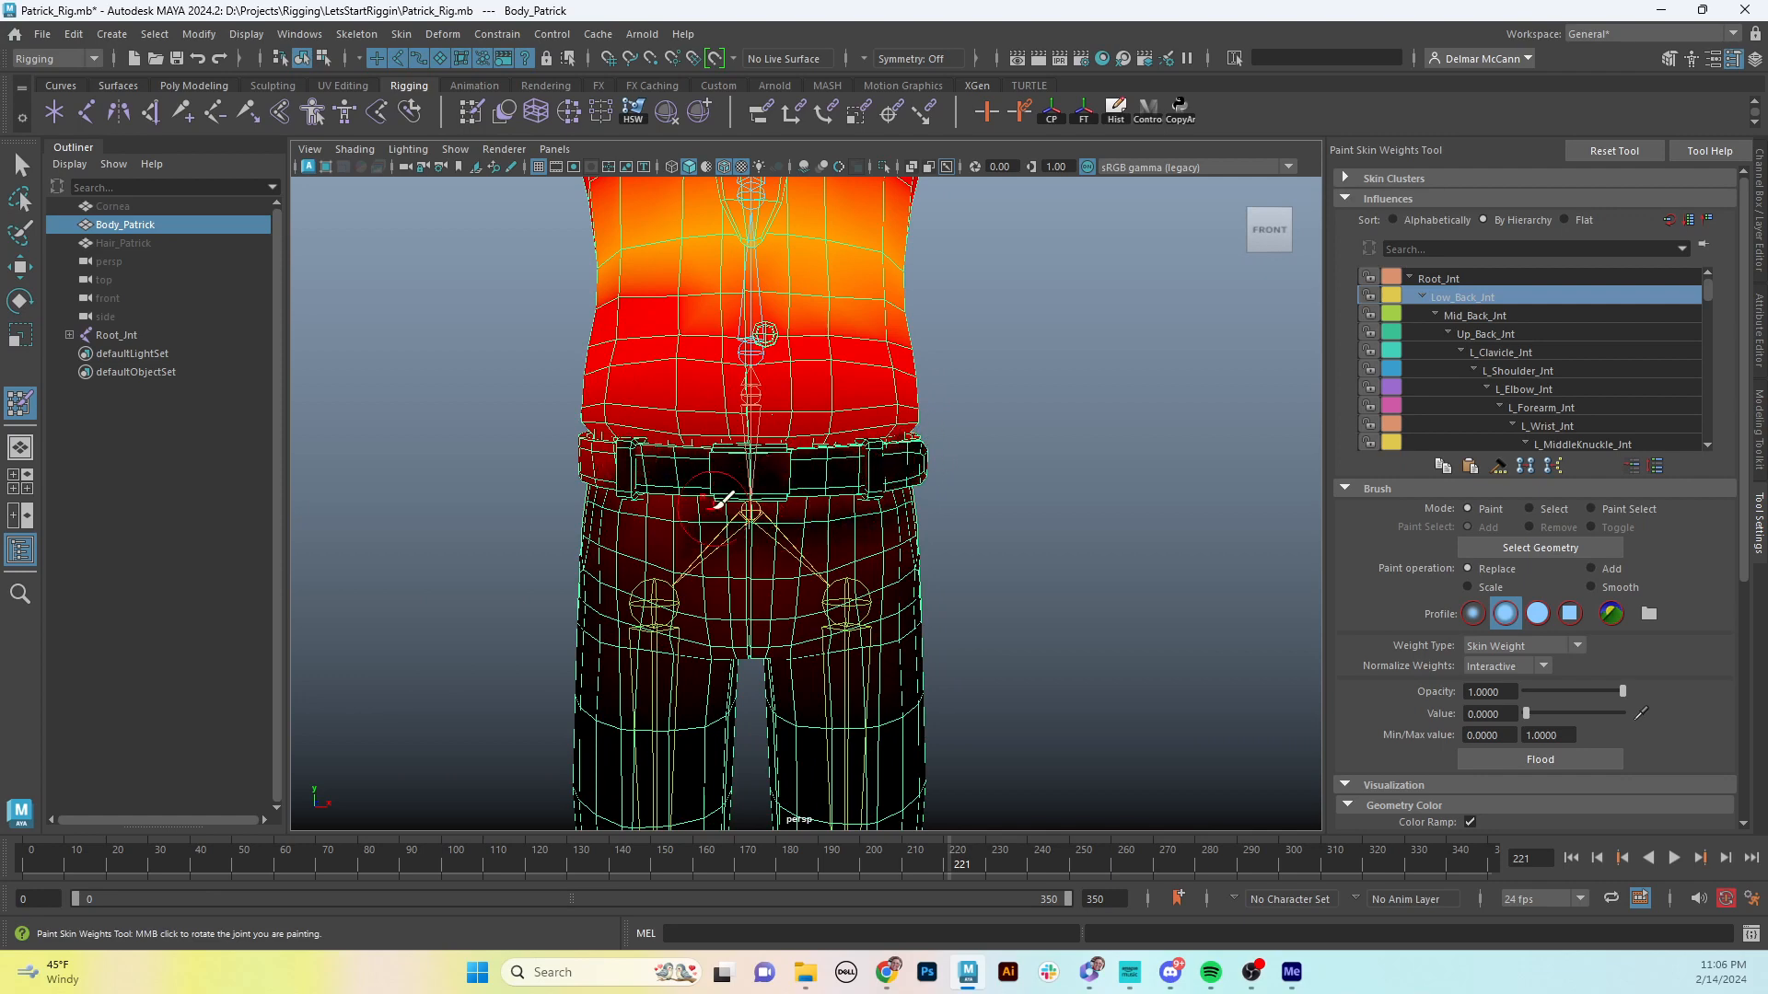
{"action": "mouse_move", "coordinate": [719, 501]}
{"action": "left_mouse_down"}
{"action": "mouse_move", "coordinate": [661, 527]}
{"action": "mouse_move", "coordinate": [825, 539]}
{"action": "mouse_move", "coordinate": [853, 588]}
{"action": "mouse_move", "coordinate": [958, 556]}
{"action": "mouse_move", "coordinate": [733, 652]}
{"action": "left_mouse_up"}
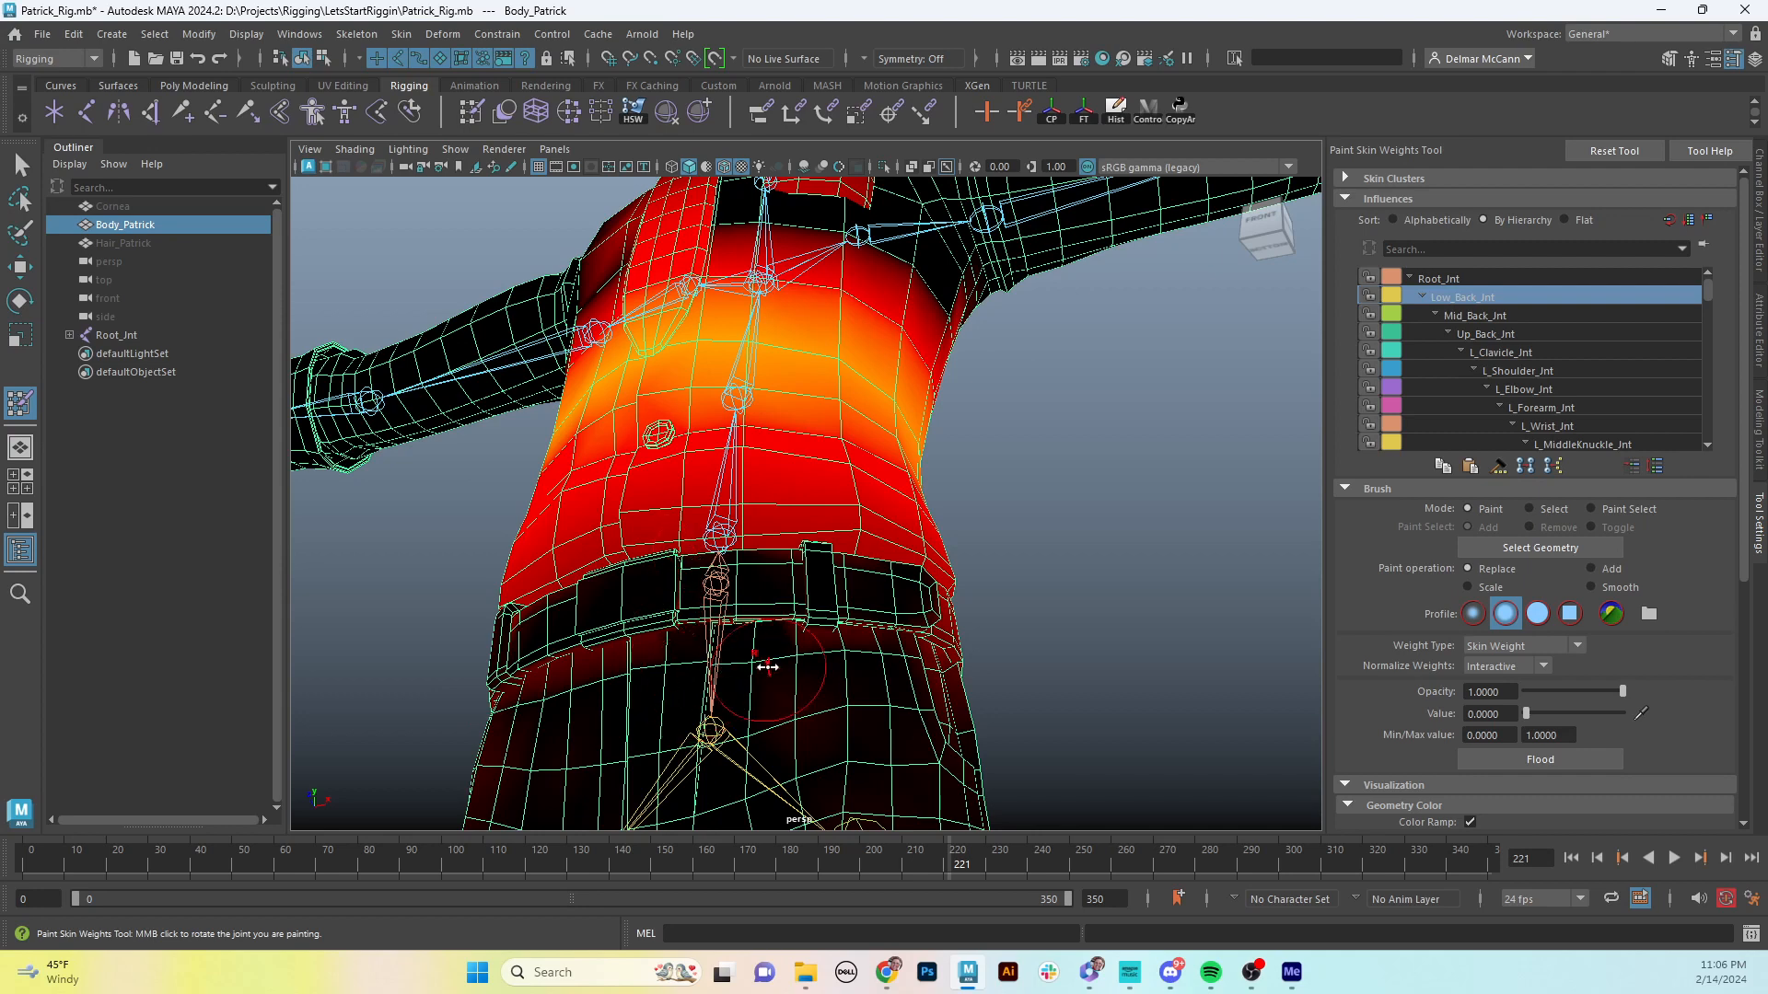
{"action": "mouse_move", "coordinate": [763, 668]}
{"action": "left_mouse_down"}
{"action": "mouse_move", "coordinate": [748, 677]}
{"action": "mouse_move", "coordinate": [781, 675]}
{"action": "mouse_move", "coordinate": [751, 679]}
{"action": "left_mouse_up"}
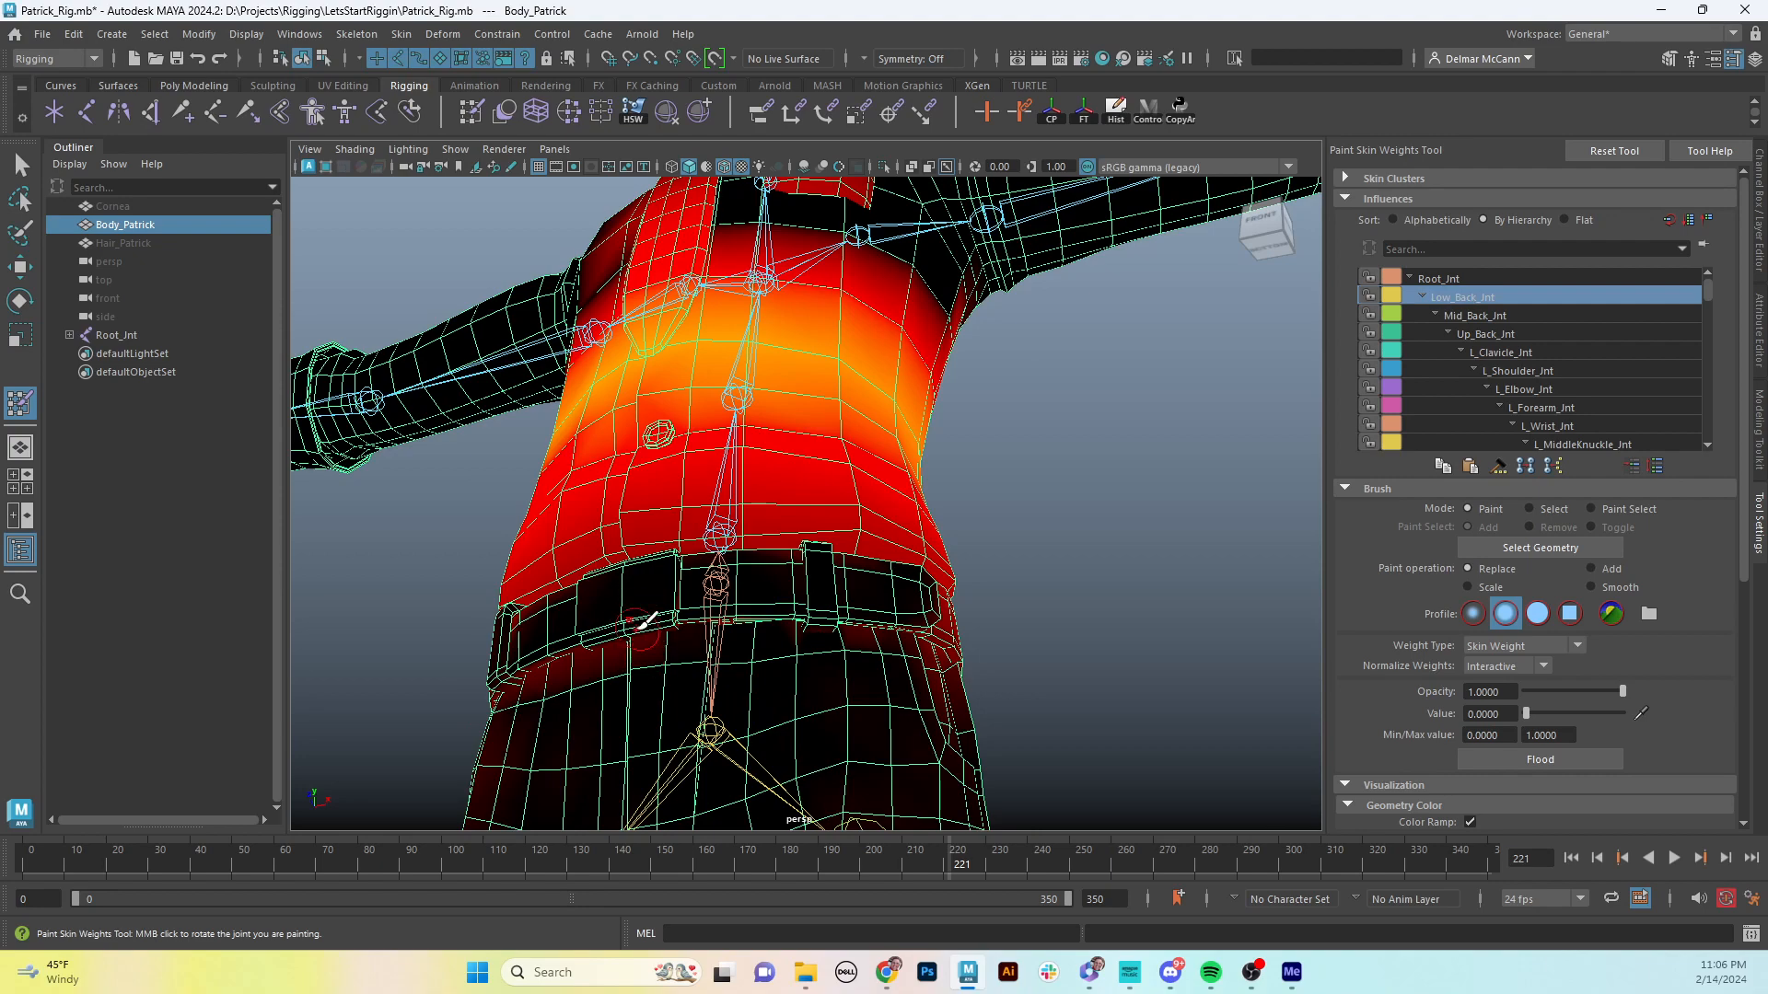
- Erase the Low_Back_Jnt weights along the front belt's lower edge and on the belt loop beside the buckle
{"action": "left_click_drag", "start_coordinate": [647, 622], "coordinate": [737, 594], "text": "alt"}
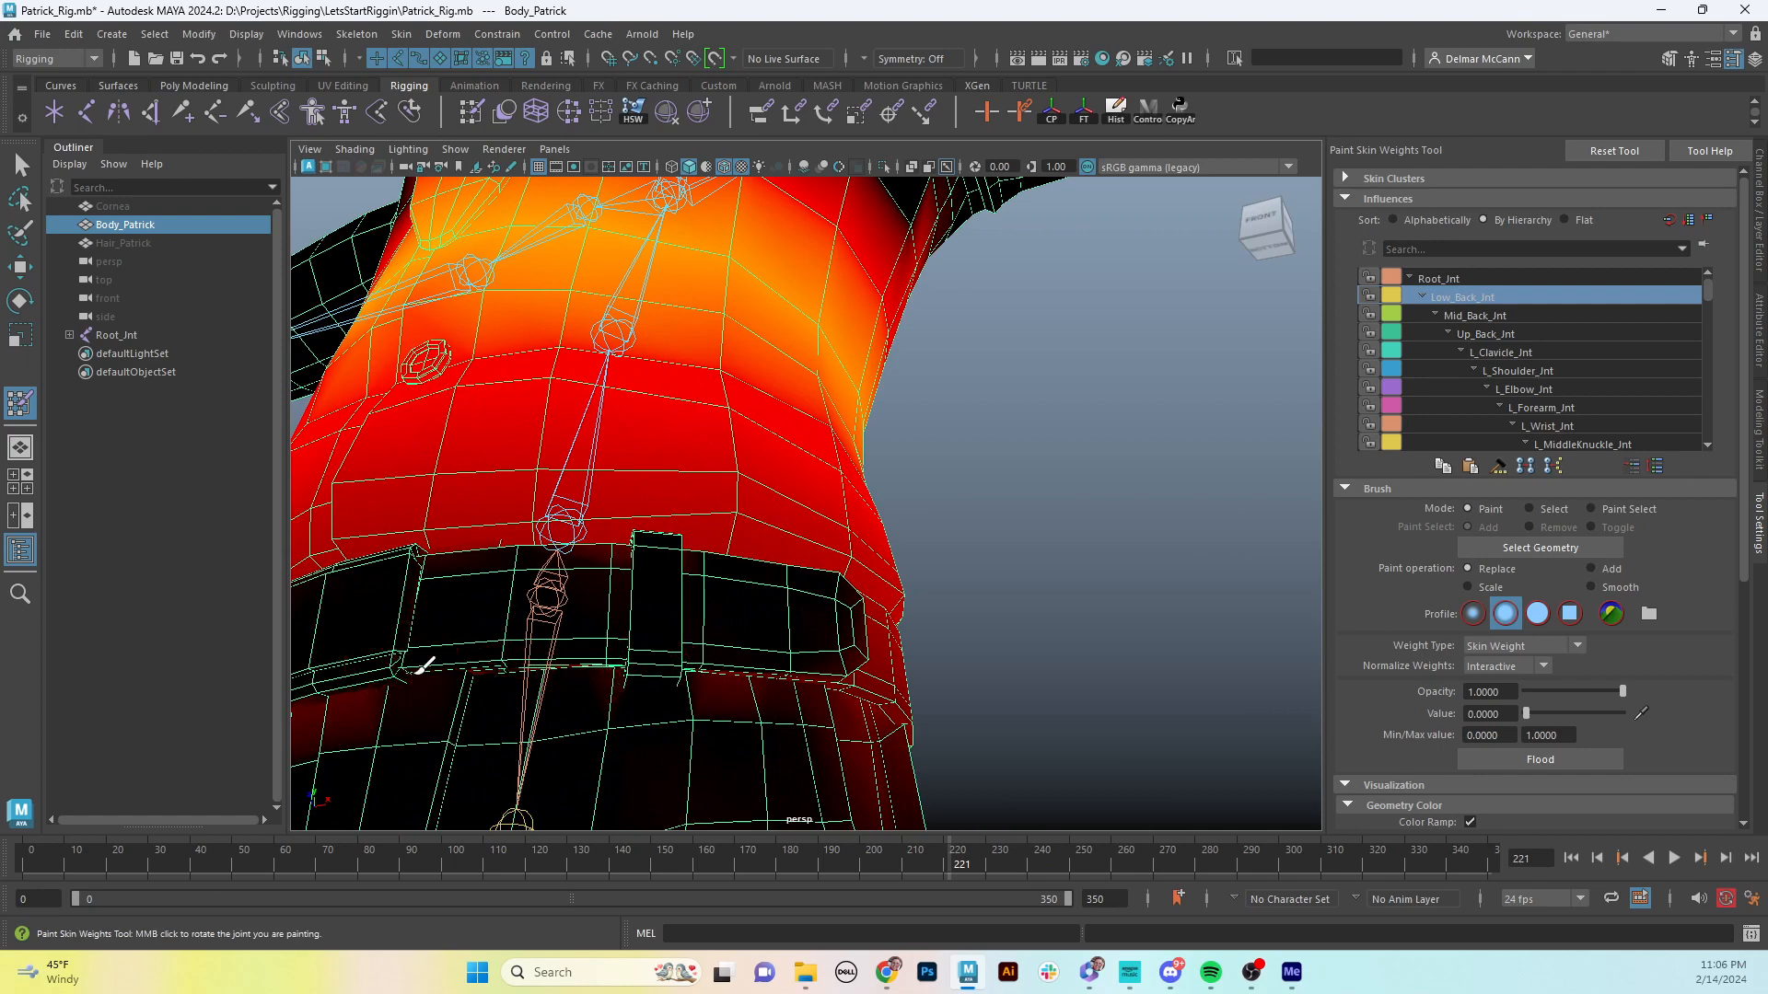
{"action": "left_click_drag", "start_coordinate": [426, 622], "coordinate": [461, 694], "text": "alt"}
{"action": "middle_click_drag", "start_coordinate": [506, 526], "coordinate": [635, 679], "text": "alt"}
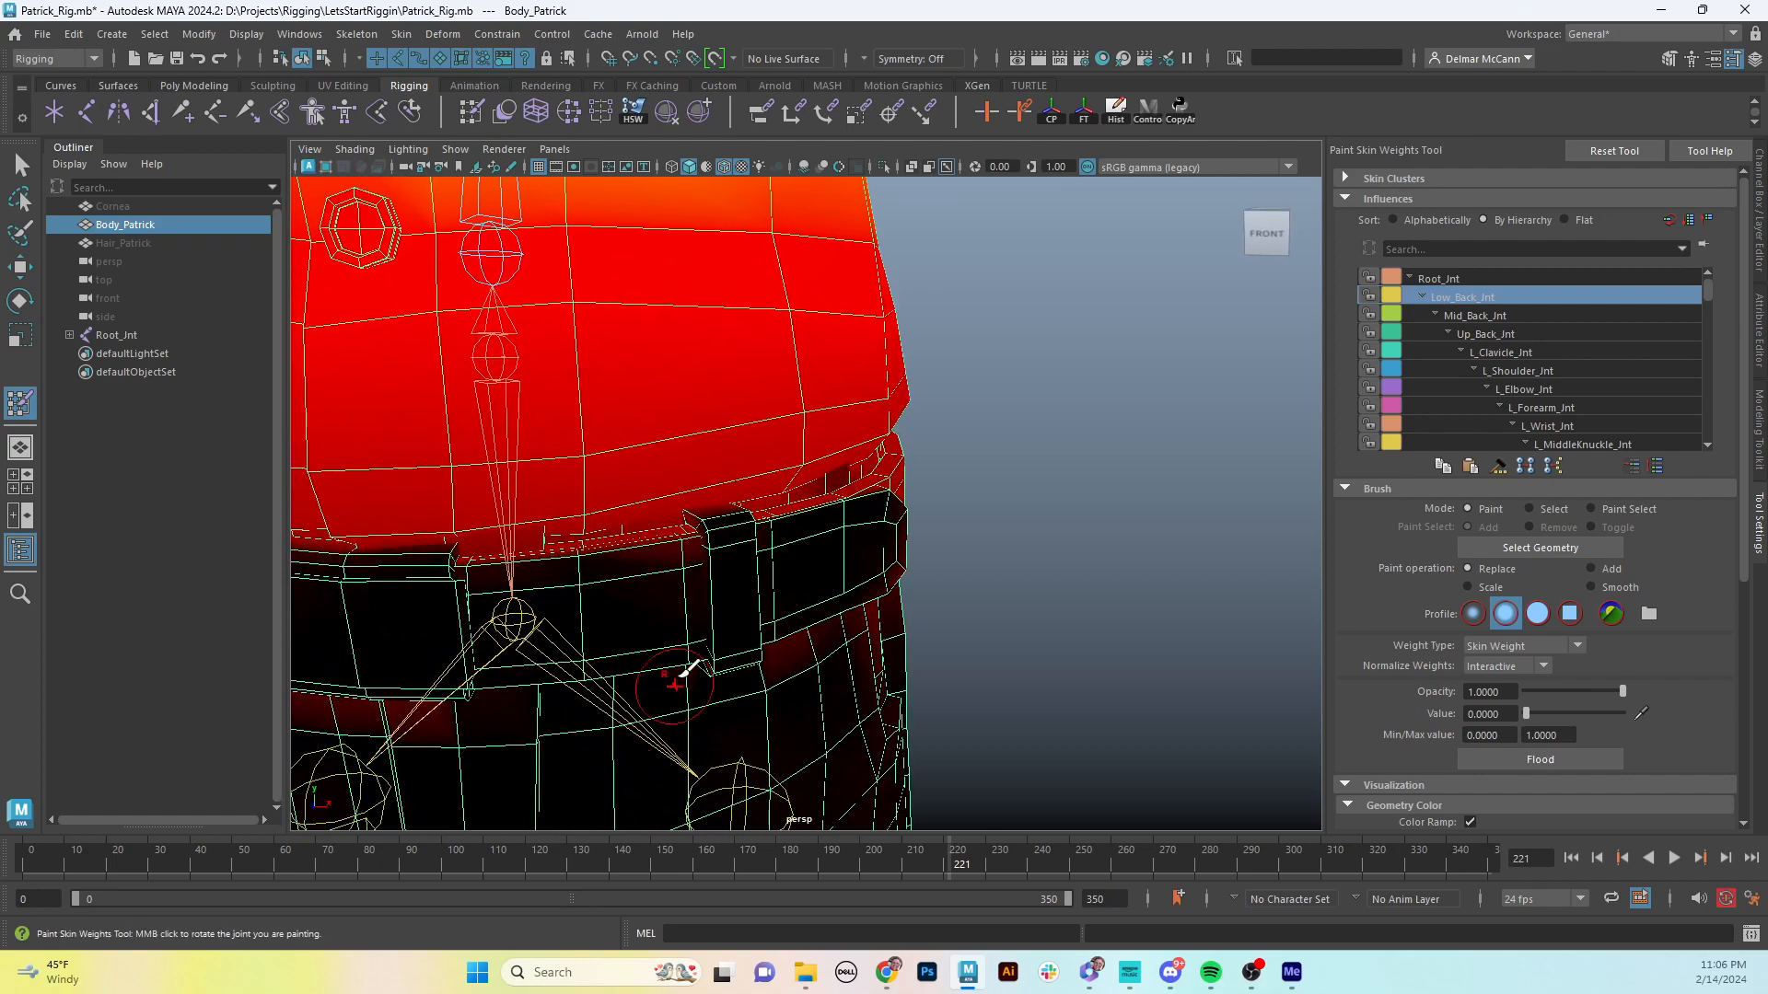
{"action": "mouse_move", "coordinate": [681, 677]}
{"action": "left_mouse_down", "text": "alt"}
{"action": "mouse_move", "coordinate": [702, 616]}
{"action": "mouse_move", "coordinate": [631, 565]}
{"action": "mouse_move", "coordinate": [683, 513]}
{"action": "mouse_move", "coordinate": [580, 536]}
{"action": "left_mouse_up", "text": "alt"}
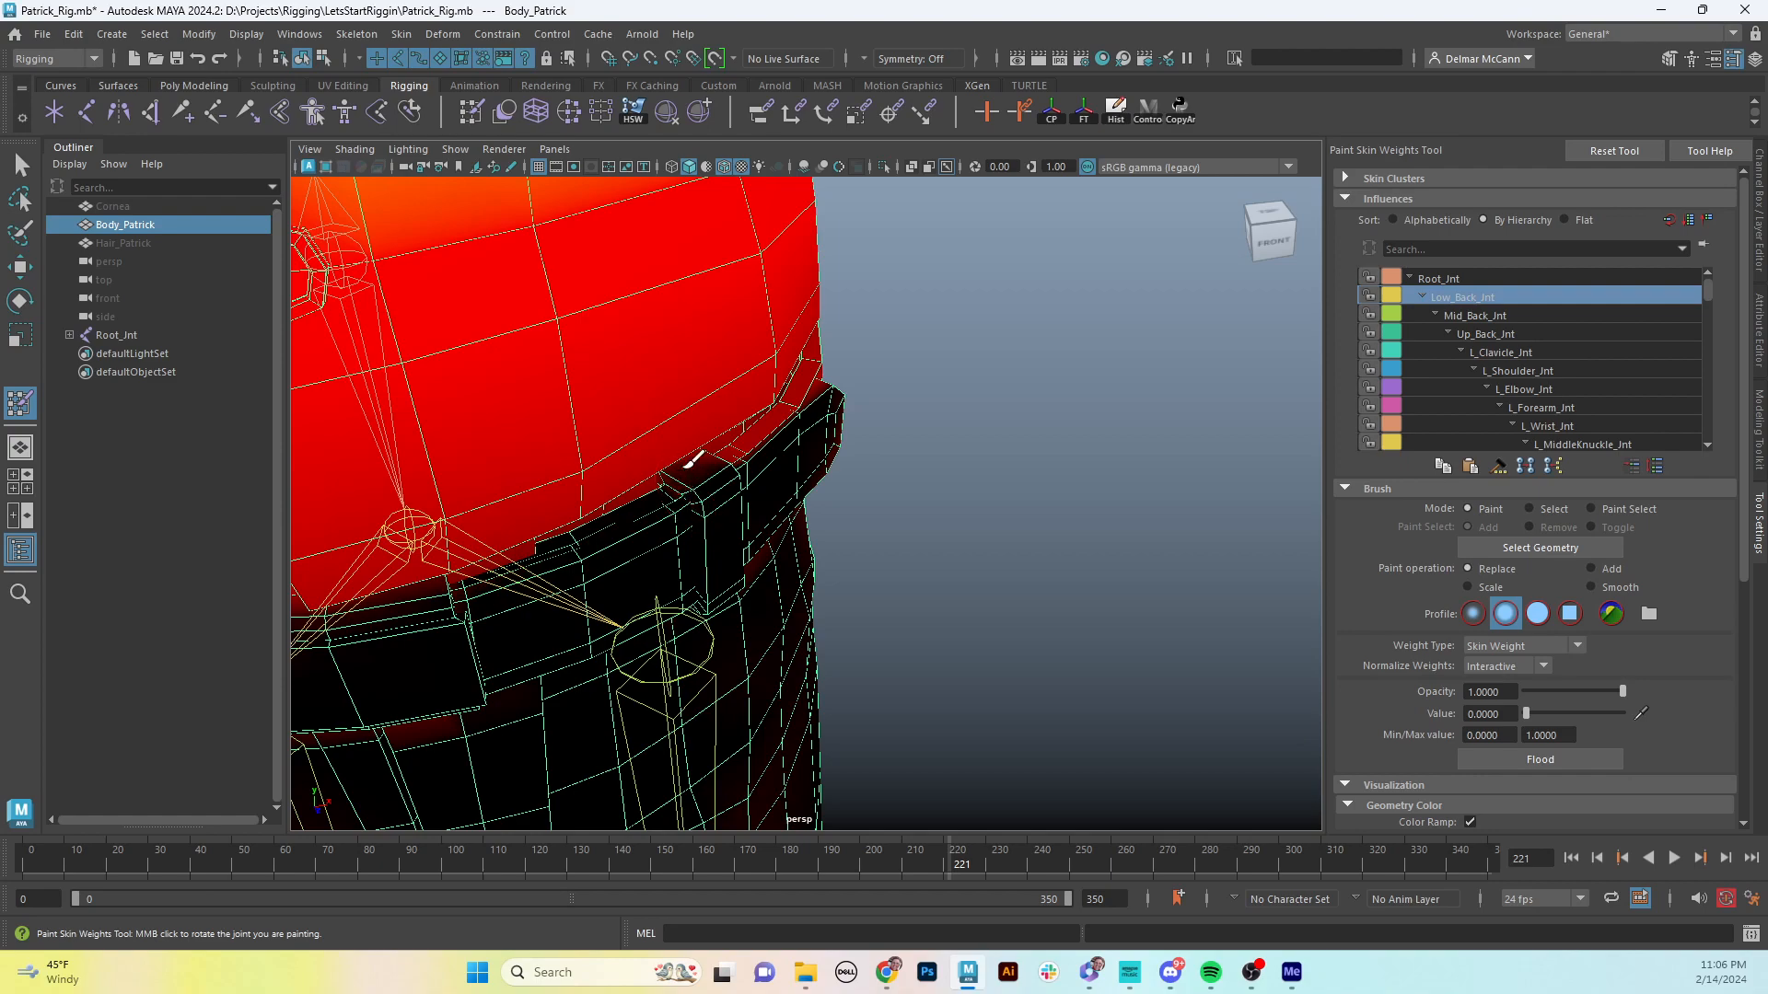
- Paint the Low_Back_Jnt weights to 0 on the belt loop and raised belt section at the character's right hip
{"action": "left_click_drag", "start_coordinate": [754, 489], "coordinate": [497, 478], "text": "alt"}
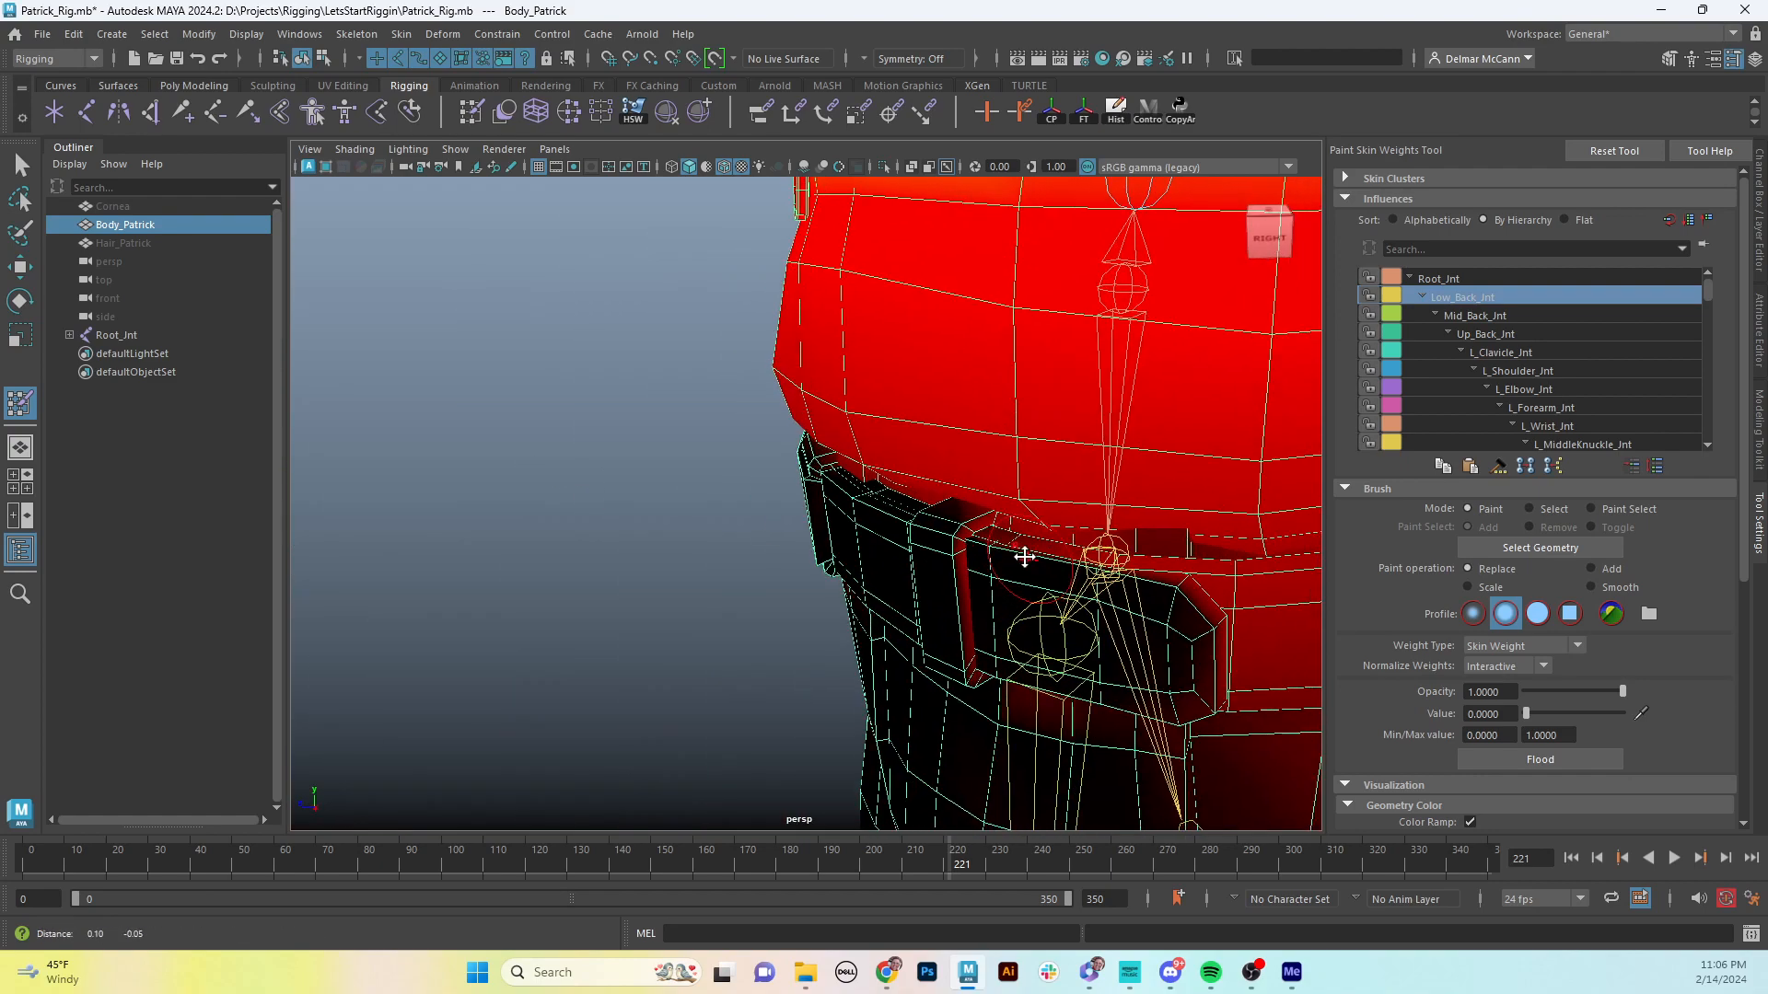
{"action": "middle_click_drag", "start_coordinate": [1022, 556], "coordinate": [906, 538], "text": "alt"}
{"action": "left_click_drag", "start_coordinate": [845, 610], "coordinate": [852, 645]}
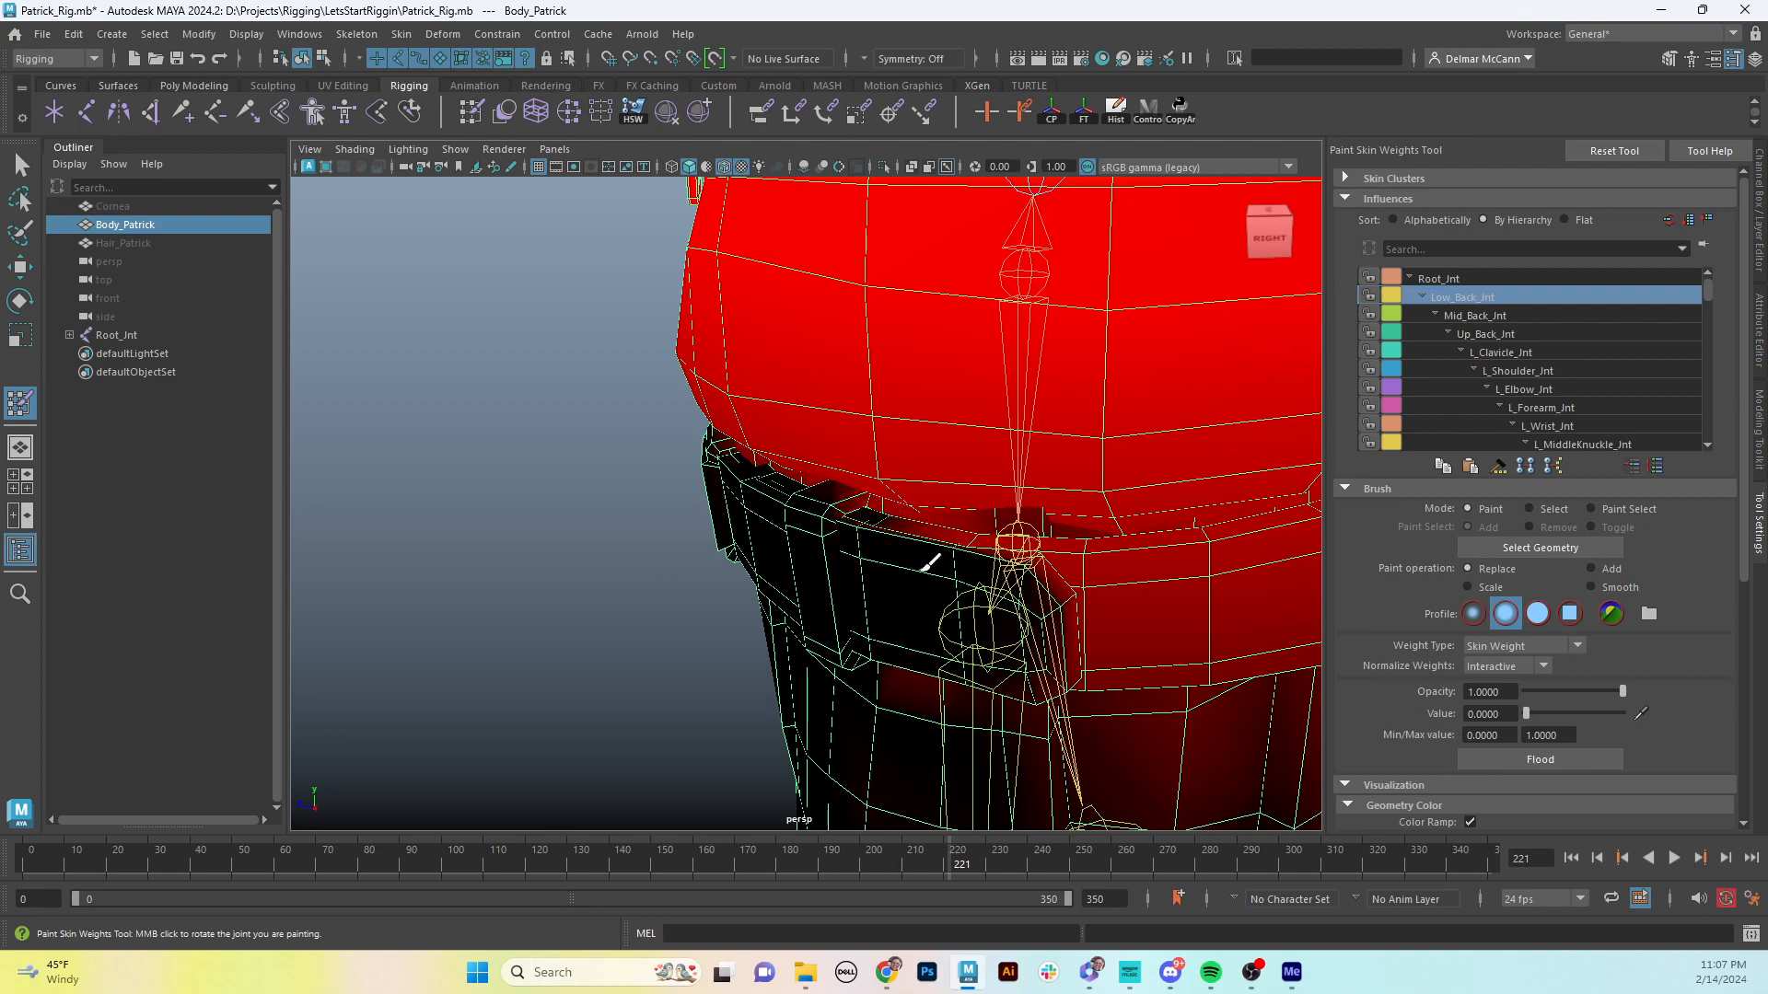
{"action": "left_click_drag", "start_coordinate": [983, 532], "coordinate": [974, 548]}
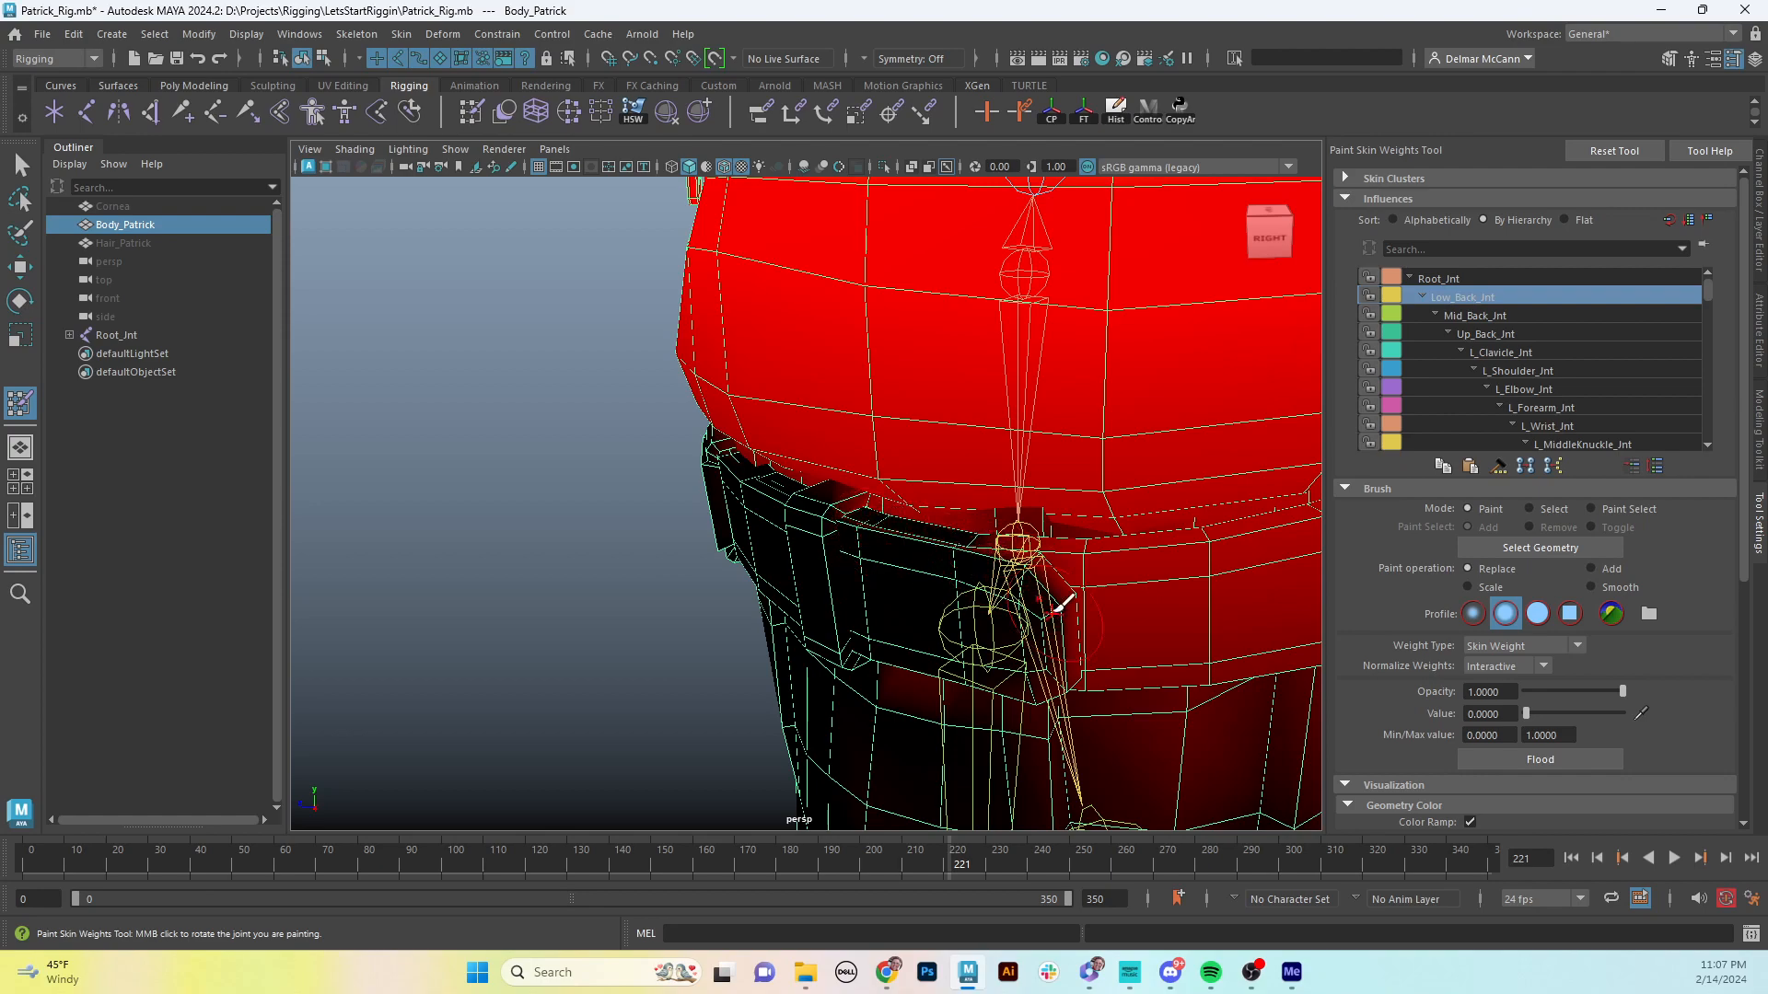
{"action": "left_click_drag", "start_coordinate": [1063, 604], "coordinate": [1070, 625]}
- Clear the Low_Back_Jnt weights from the underside and edges of the raised belt section at the right hip
{"action": "mouse_move", "coordinate": [1063, 686]}
{"action": "left_mouse_down", "text": "alt"}
{"action": "mouse_move", "coordinate": [1058, 564]}
{"action": "mouse_move", "coordinate": [1083, 482]}
{"action": "mouse_move", "coordinate": [1012, 515]}
{"action": "mouse_move", "coordinate": [1058, 498]}
{"action": "left_mouse_up", "text": "alt"}
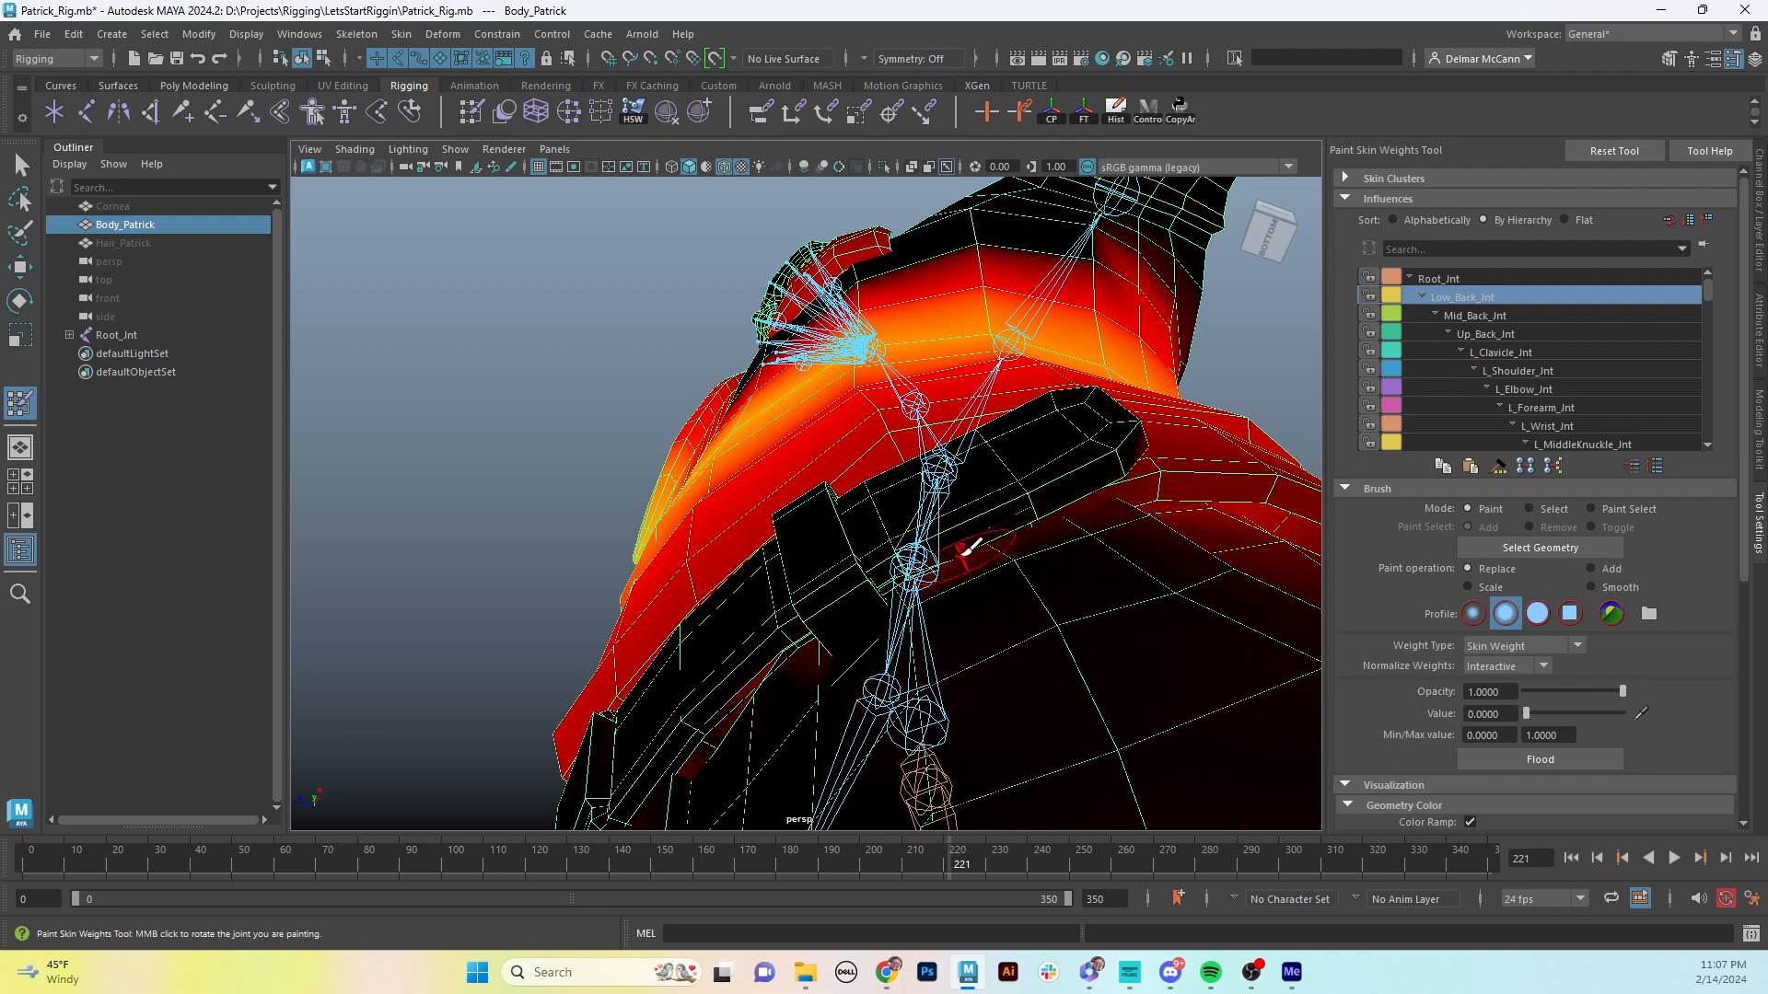
{"action": "mouse_move", "coordinate": [916, 571]}
{"action": "left_mouse_down", "text": "alt"}
{"action": "mouse_move", "coordinate": [786, 618]}
{"action": "mouse_move", "coordinate": [820, 603]}
{"action": "left_mouse_up", "text": "alt"}
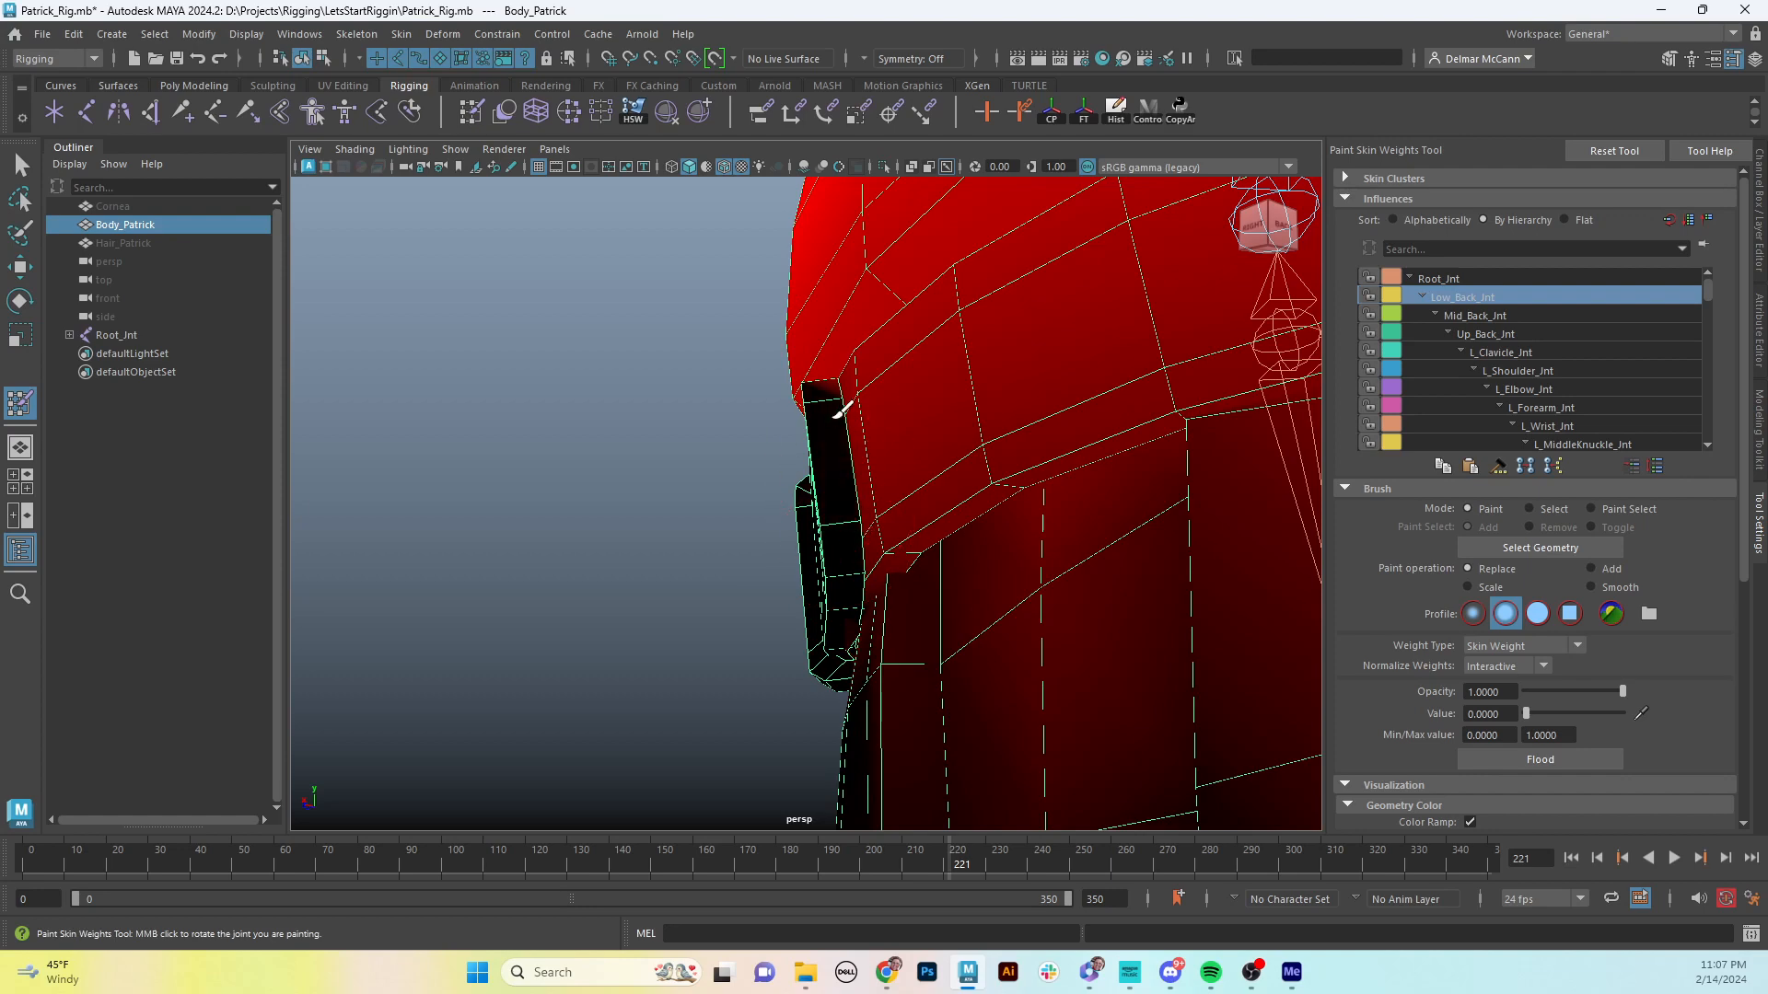
{"action": "left_click_drag", "start_coordinate": [841, 407], "coordinate": [985, 703], "text": "alt"}
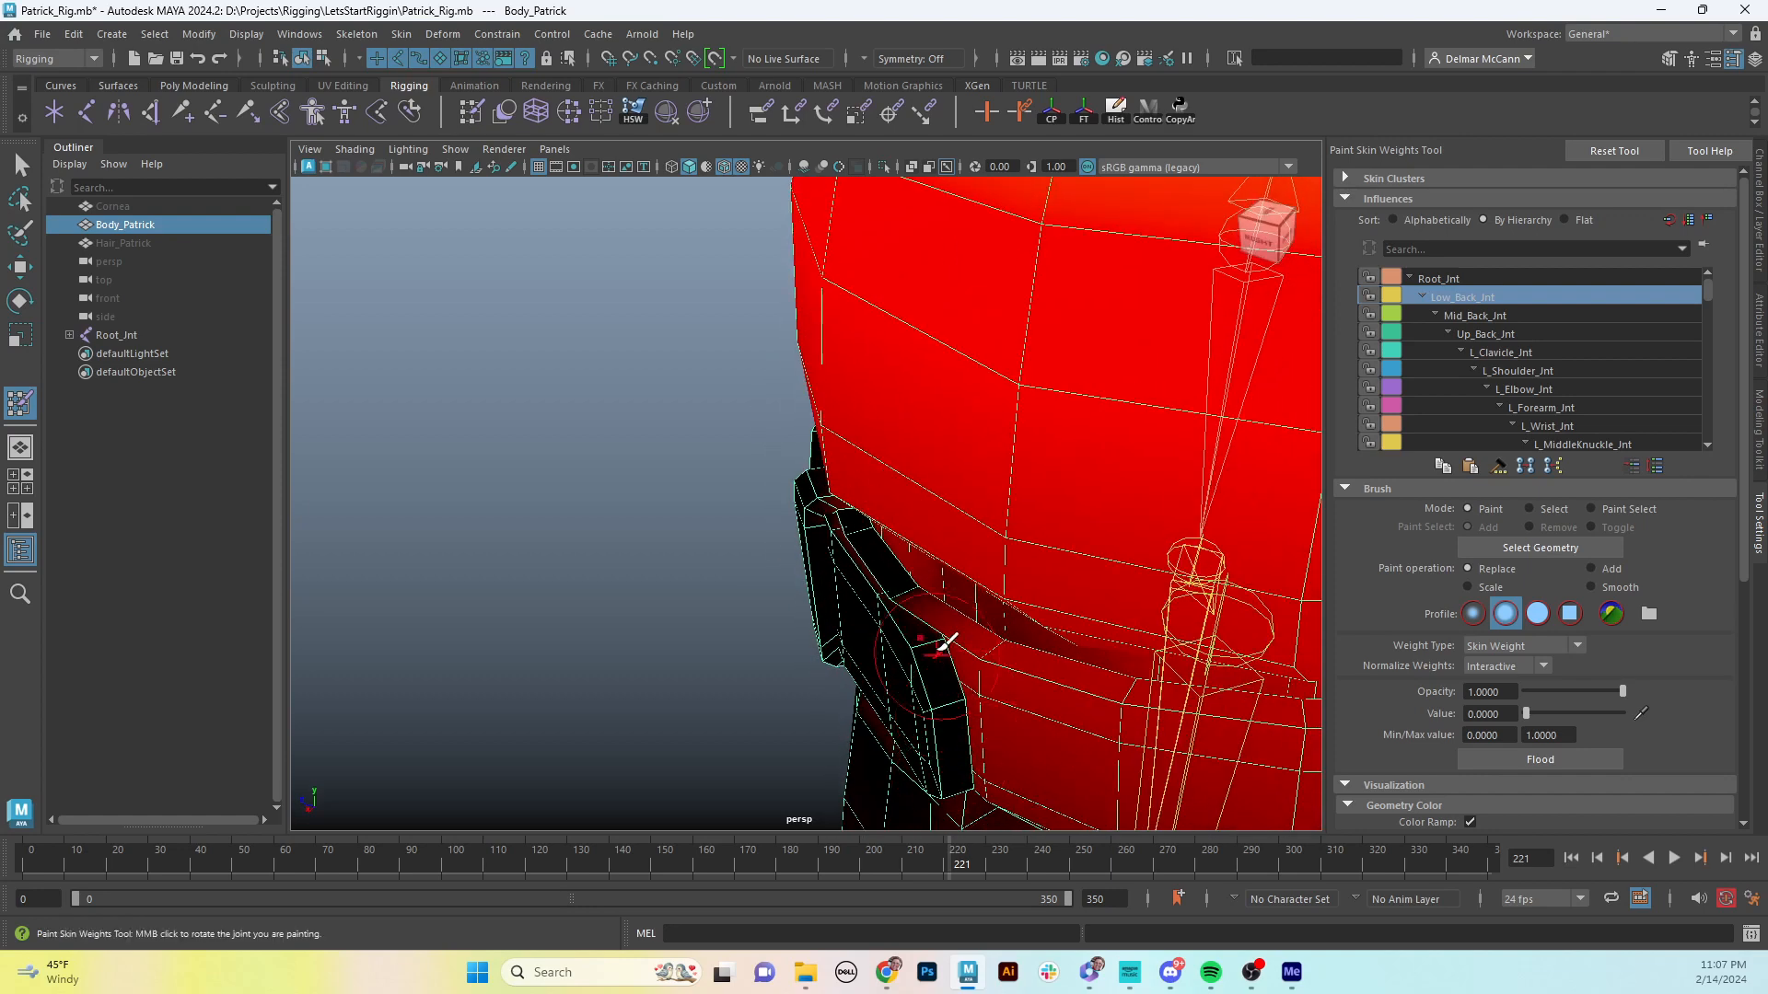
{"action": "mouse_move", "coordinate": [912, 588]}
{"action": "left_mouse_down"}
{"action": "mouse_move", "coordinate": [998, 643]}
{"action": "mouse_move", "coordinate": [987, 740]}
{"action": "mouse_move", "coordinate": [1029, 583]}
{"action": "left_mouse_up"}
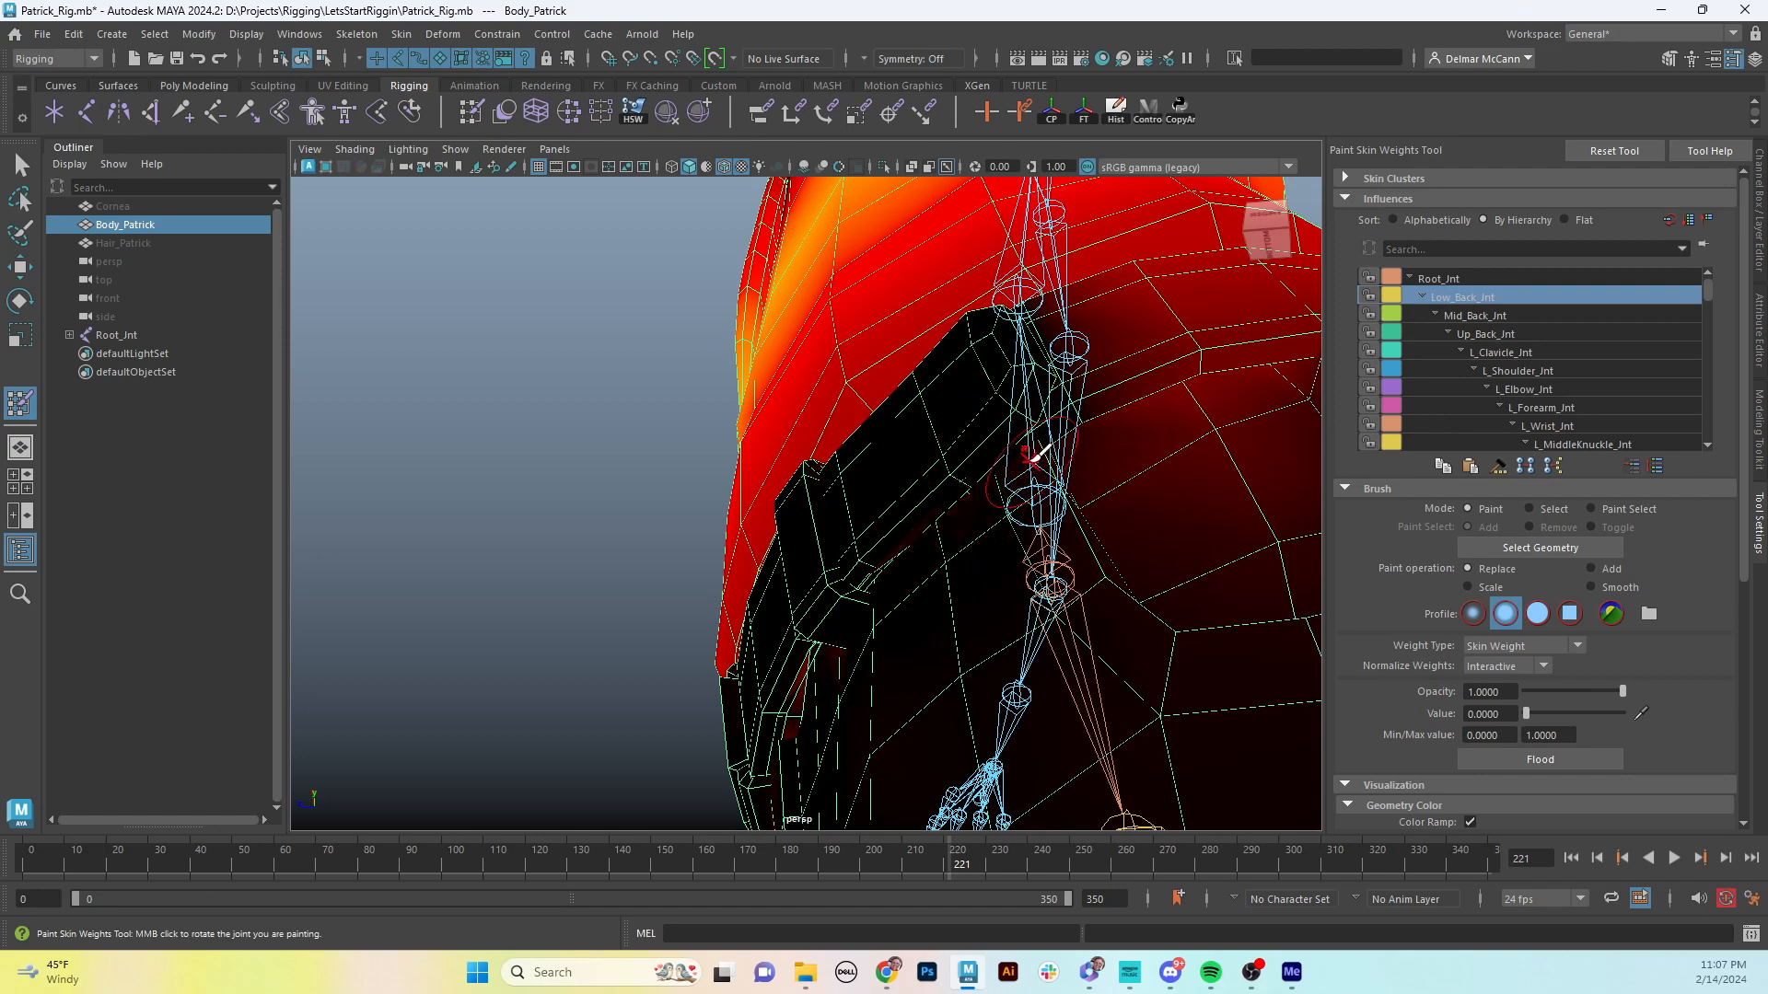
- Paint the Low_Back_Jnt weights to 0 on the outer hip and side of the trousers beneath the belt
{"action": "left_click_drag", "start_coordinate": [1037, 462], "coordinate": [1031, 550], "text": "alt"}
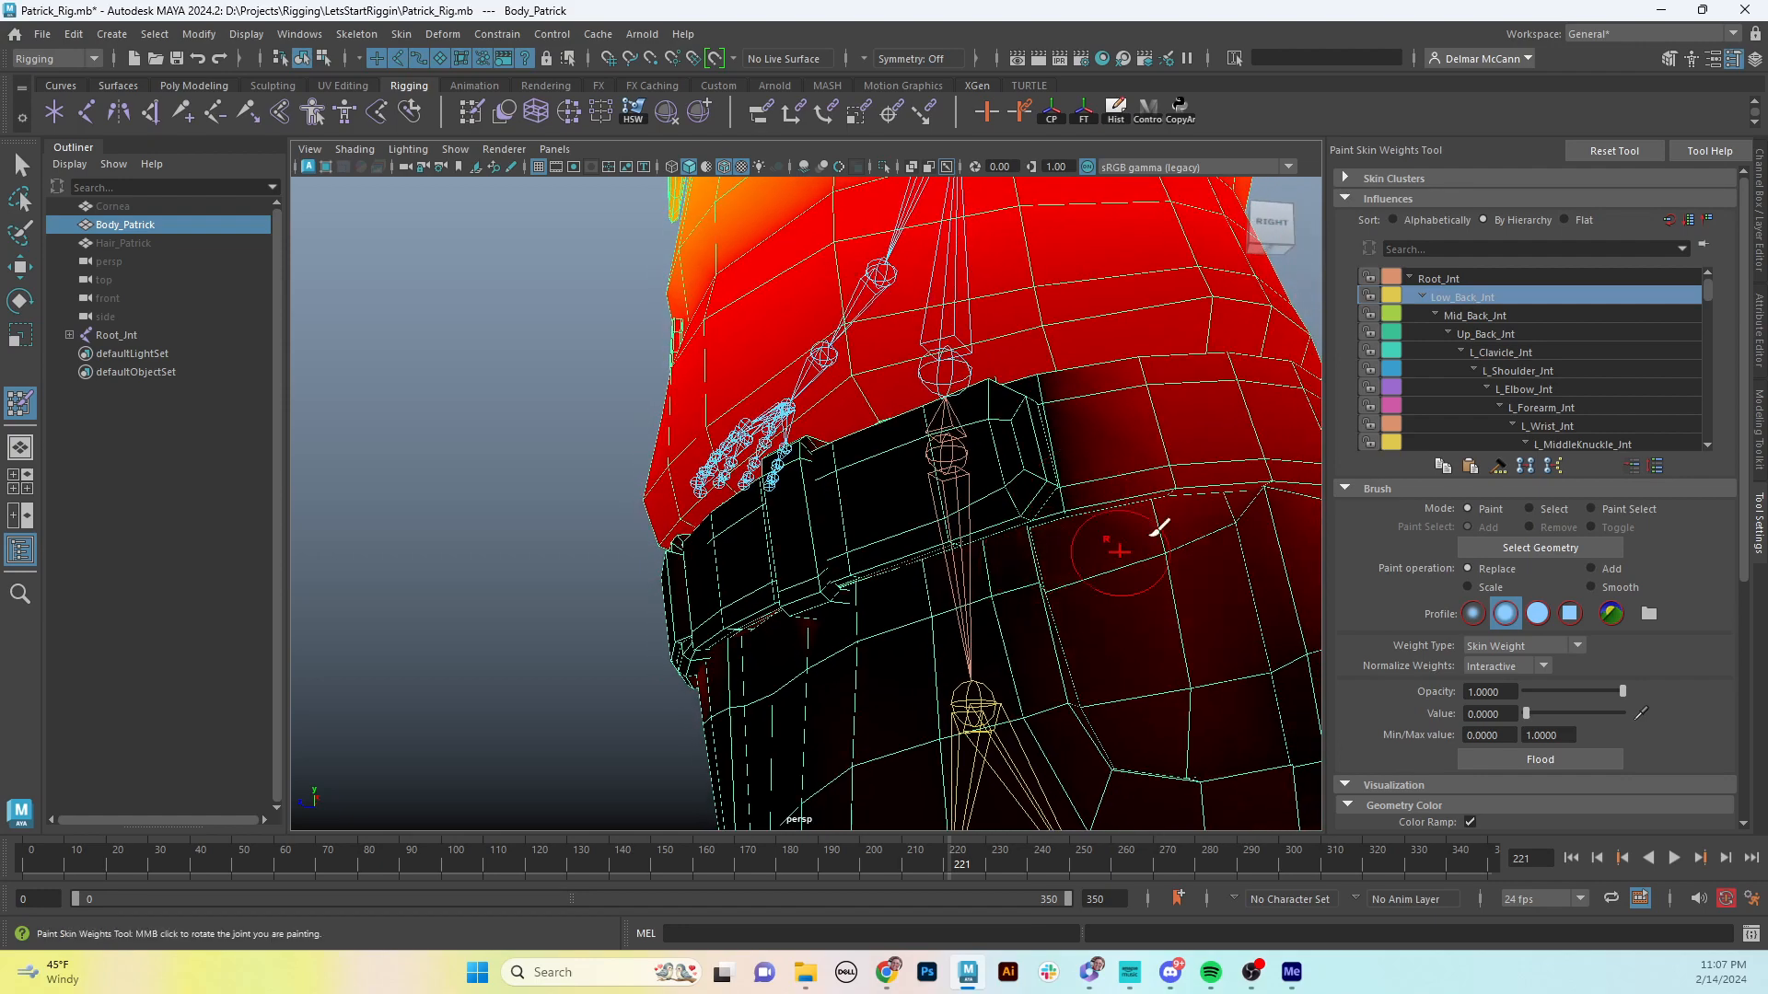
{"action": "scroll", "coordinate": [1132, 631], "scroll_direction": "up", "scroll_amount": 1}
{"action": "scroll", "coordinate": [1131, 631], "scroll_direction": "down", "scroll_amount": 3}
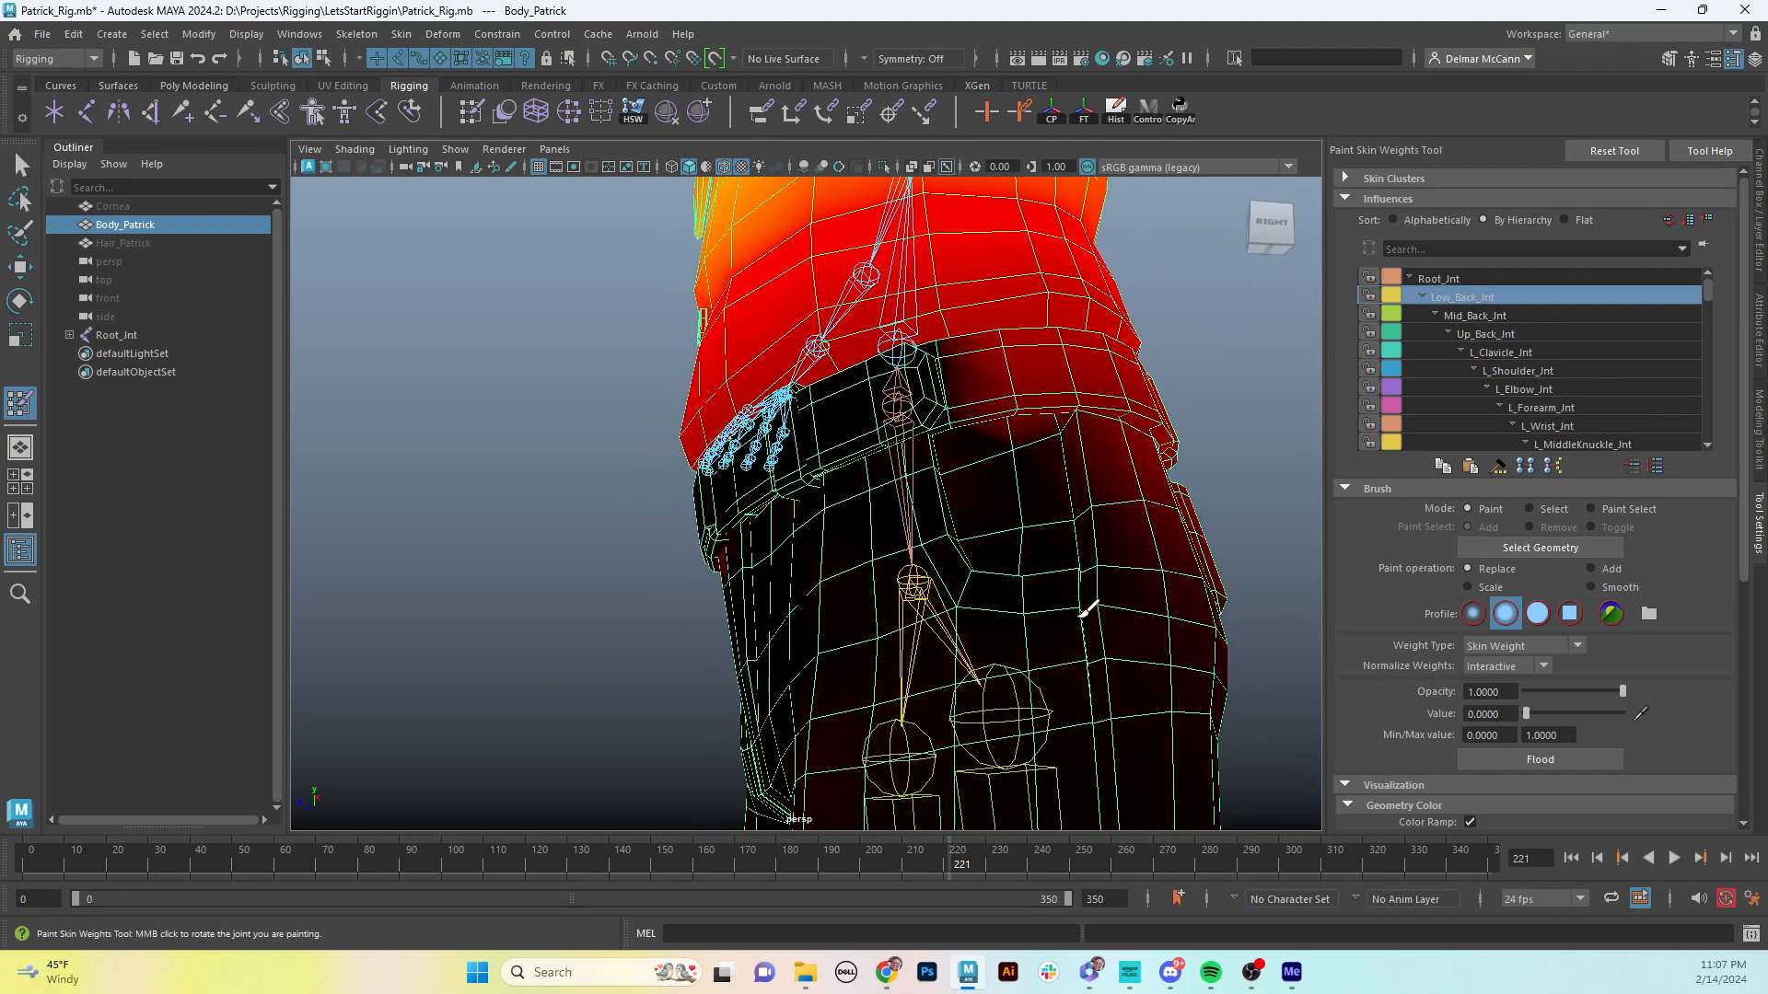
{"action": "mouse_move", "coordinate": [1089, 611]}
{"action": "left_mouse_down", "text": "alt"}
{"action": "mouse_move", "coordinate": [1034, 624]}
{"action": "mouse_move", "coordinate": [947, 584]}
{"action": "mouse_move", "coordinate": [907, 603]}
{"action": "mouse_move", "coordinate": [962, 594]}
{"action": "mouse_move", "coordinate": [881, 625]}
{"action": "left_mouse_up", "text": "alt"}
{"action": "key", "text": "b"}
{"action": "left_click_drag", "start_coordinate": [1007, 472], "coordinate": [1053, 463], "text": "alt"}
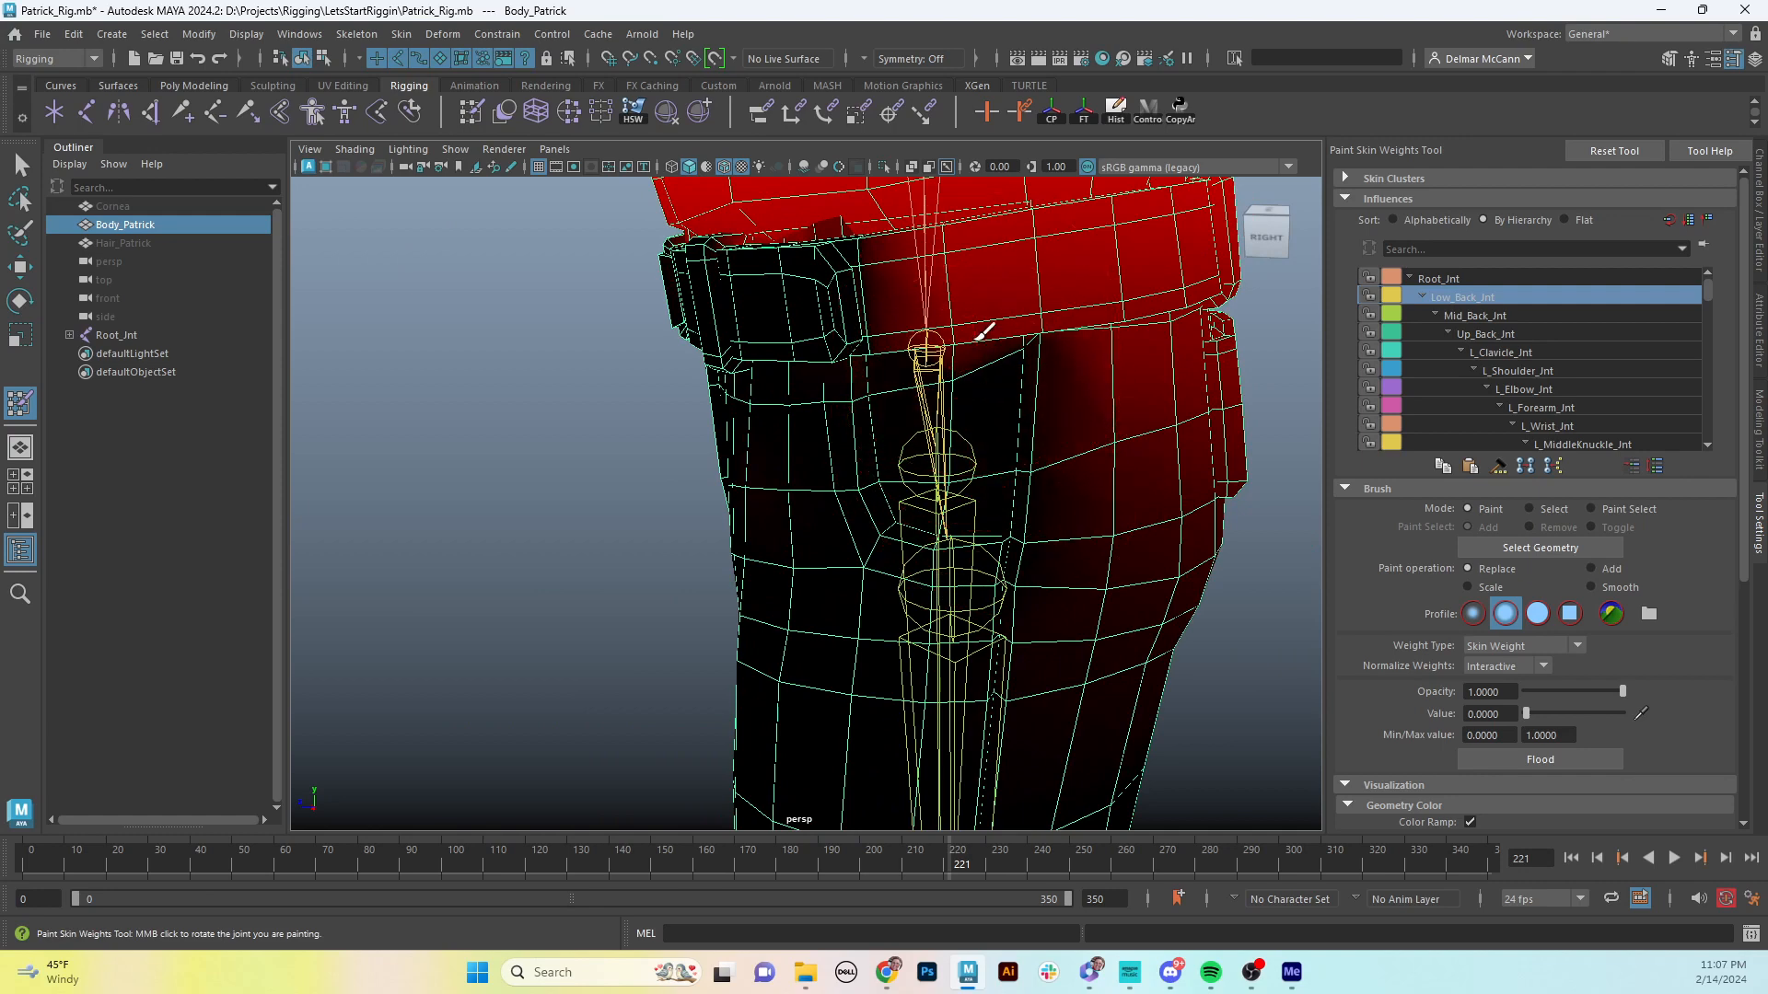
{"action": "mouse_move", "coordinate": [935, 350]}
{"action": "left_mouse_down"}
{"action": "mouse_move", "coordinate": [1057, 363]}
{"action": "mouse_move", "coordinate": [1085, 541]}
{"action": "mouse_move", "coordinate": [930, 617]}
{"action": "left_mouse_up"}
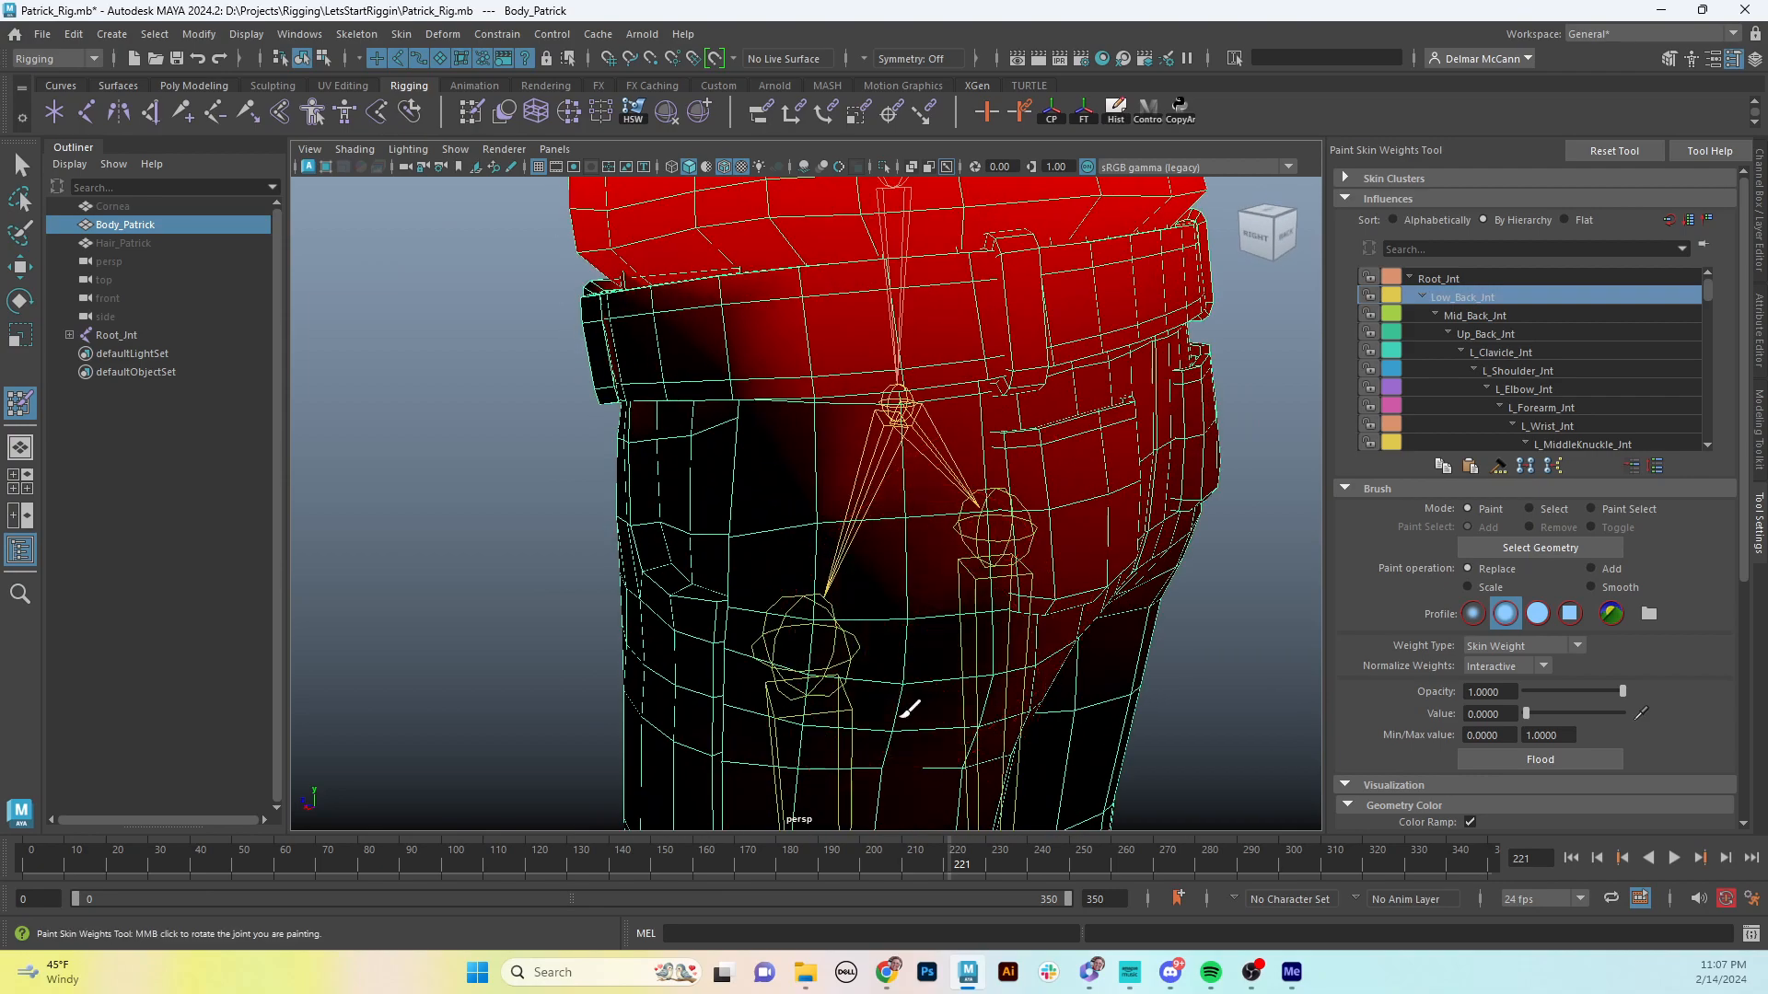
- Erase the Low_Back_Jnt weights from the seat and back pocket on the trouser half already being cleared
{"action": "middle_click_drag", "start_coordinate": [908, 710], "coordinate": [848, 390], "text": "alt"}
{"action": "left_click_drag", "start_coordinate": [884, 361], "coordinate": [722, 422], "text": "alt"}
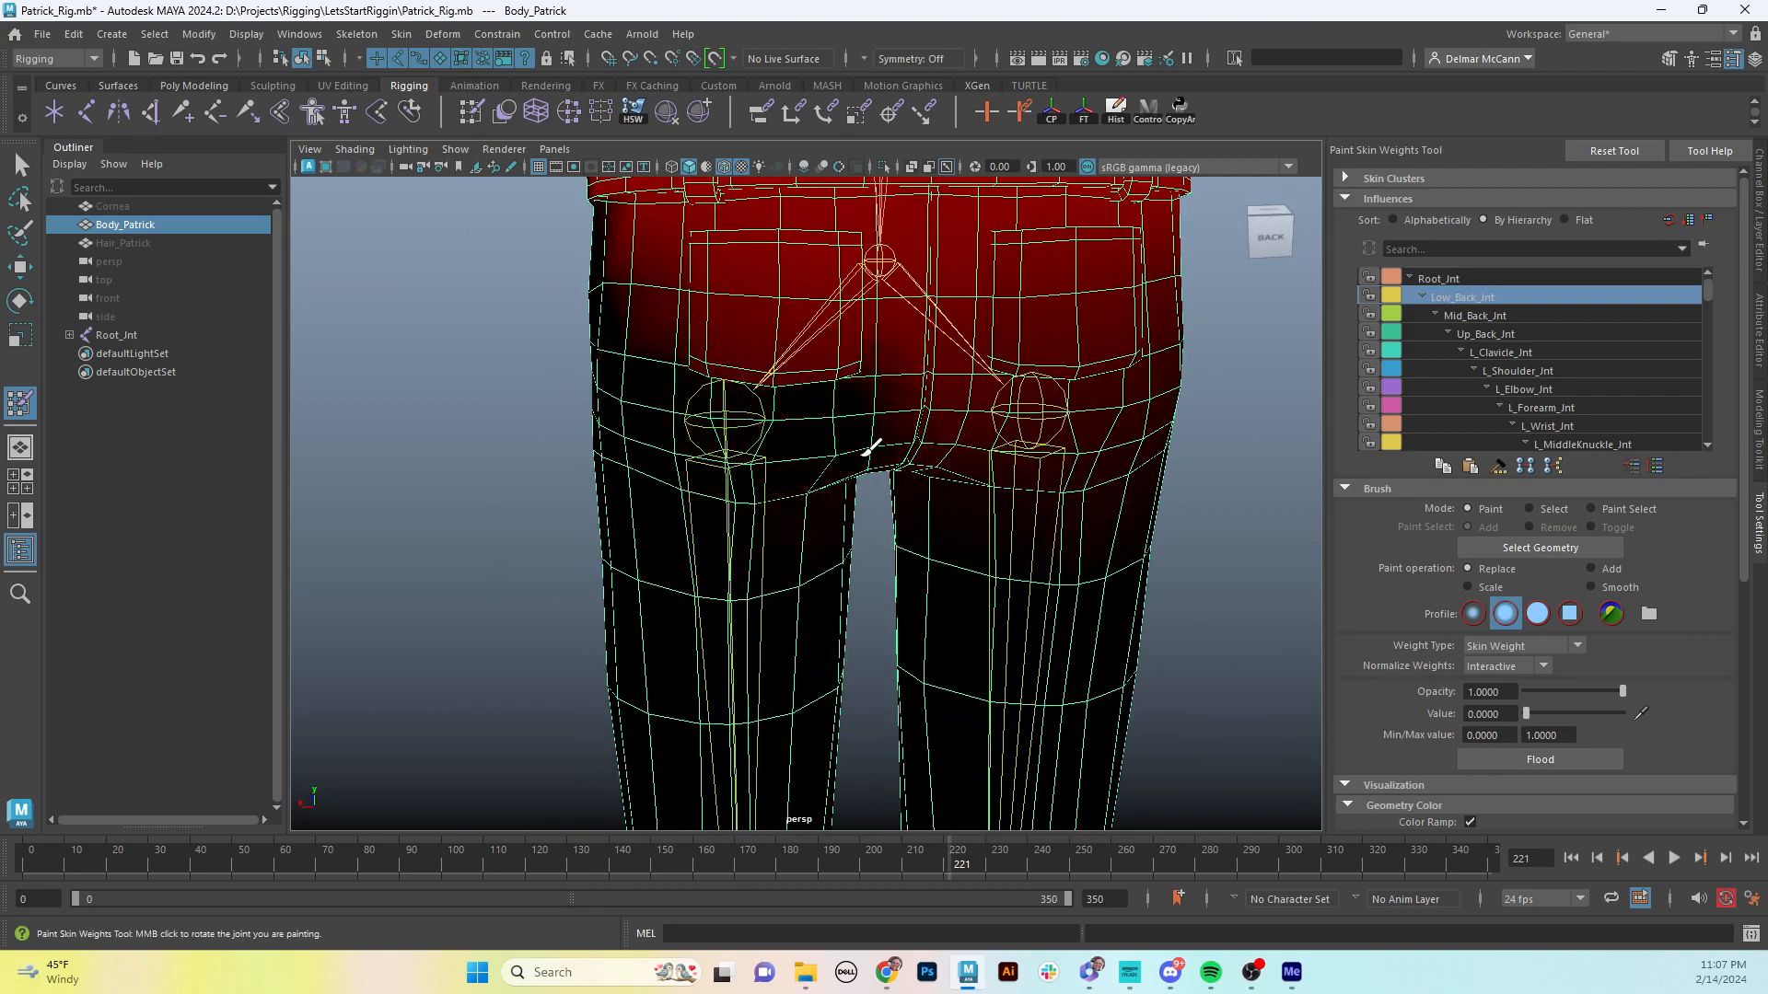
{"action": "mouse_move", "coordinate": [861, 383]}
{"action": "left_mouse_down"}
{"action": "mouse_move", "coordinate": [718, 316]}
{"action": "mouse_move", "coordinate": [663, 311]}
{"action": "left_mouse_up"}
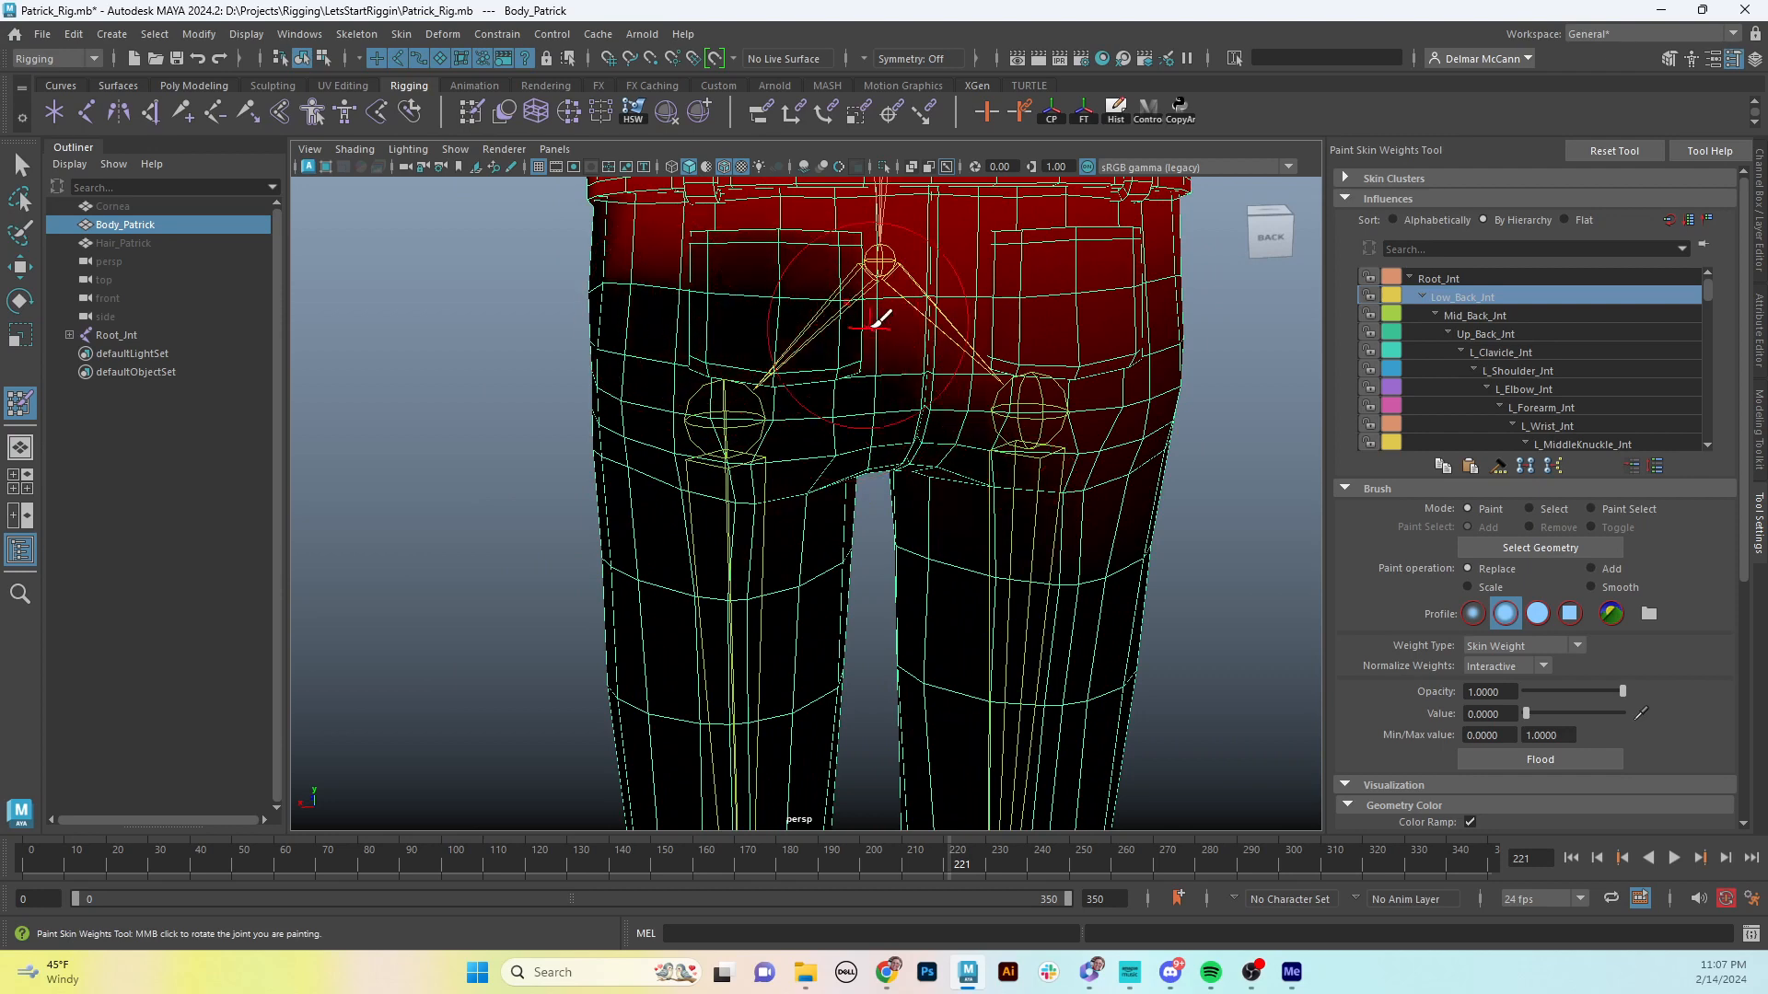
{"action": "scroll", "coordinate": [903, 340], "scroll_direction": "up", "scroll_amount": 4}
{"action": "left_click_drag", "start_coordinate": [869, 383], "coordinate": [860, 489], "text": "alt"}
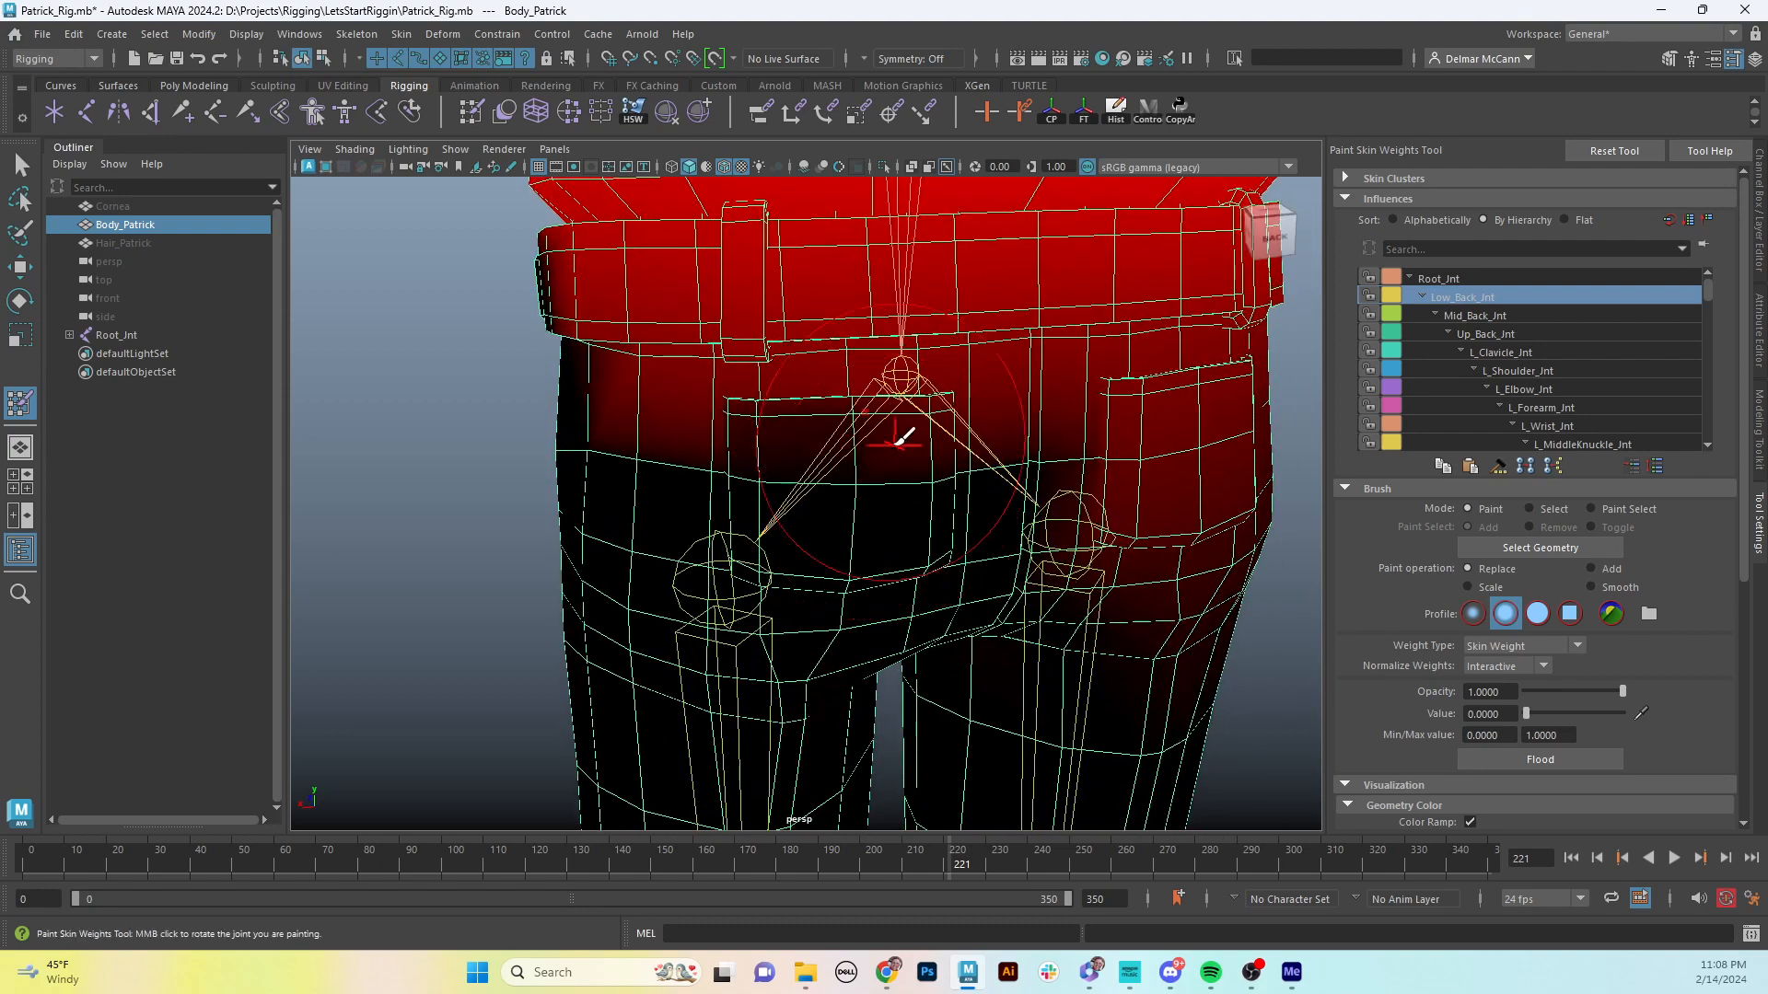
- Paint the Low_Back_Jnt weights to 0 on the rear belt loop and the belt section from the hip to the back centre
{"action": "mouse_move", "coordinate": [966, 383]}
{"action": "left_mouse_down", "text": "alt"}
{"action": "mouse_move", "coordinate": [1013, 387]}
{"action": "mouse_move", "coordinate": [907, 368]}
{"action": "mouse_move", "coordinate": [783, 382]}
{"action": "mouse_move", "coordinate": [912, 406]}
{"action": "mouse_move", "coordinate": [774, 410]}
{"action": "mouse_move", "coordinate": [679, 347]}
{"action": "mouse_move", "coordinate": [734, 319]}
{"action": "mouse_move", "coordinate": [726, 284]}
{"action": "mouse_move", "coordinate": [752, 327]}
{"action": "left_mouse_up", "text": "alt"}
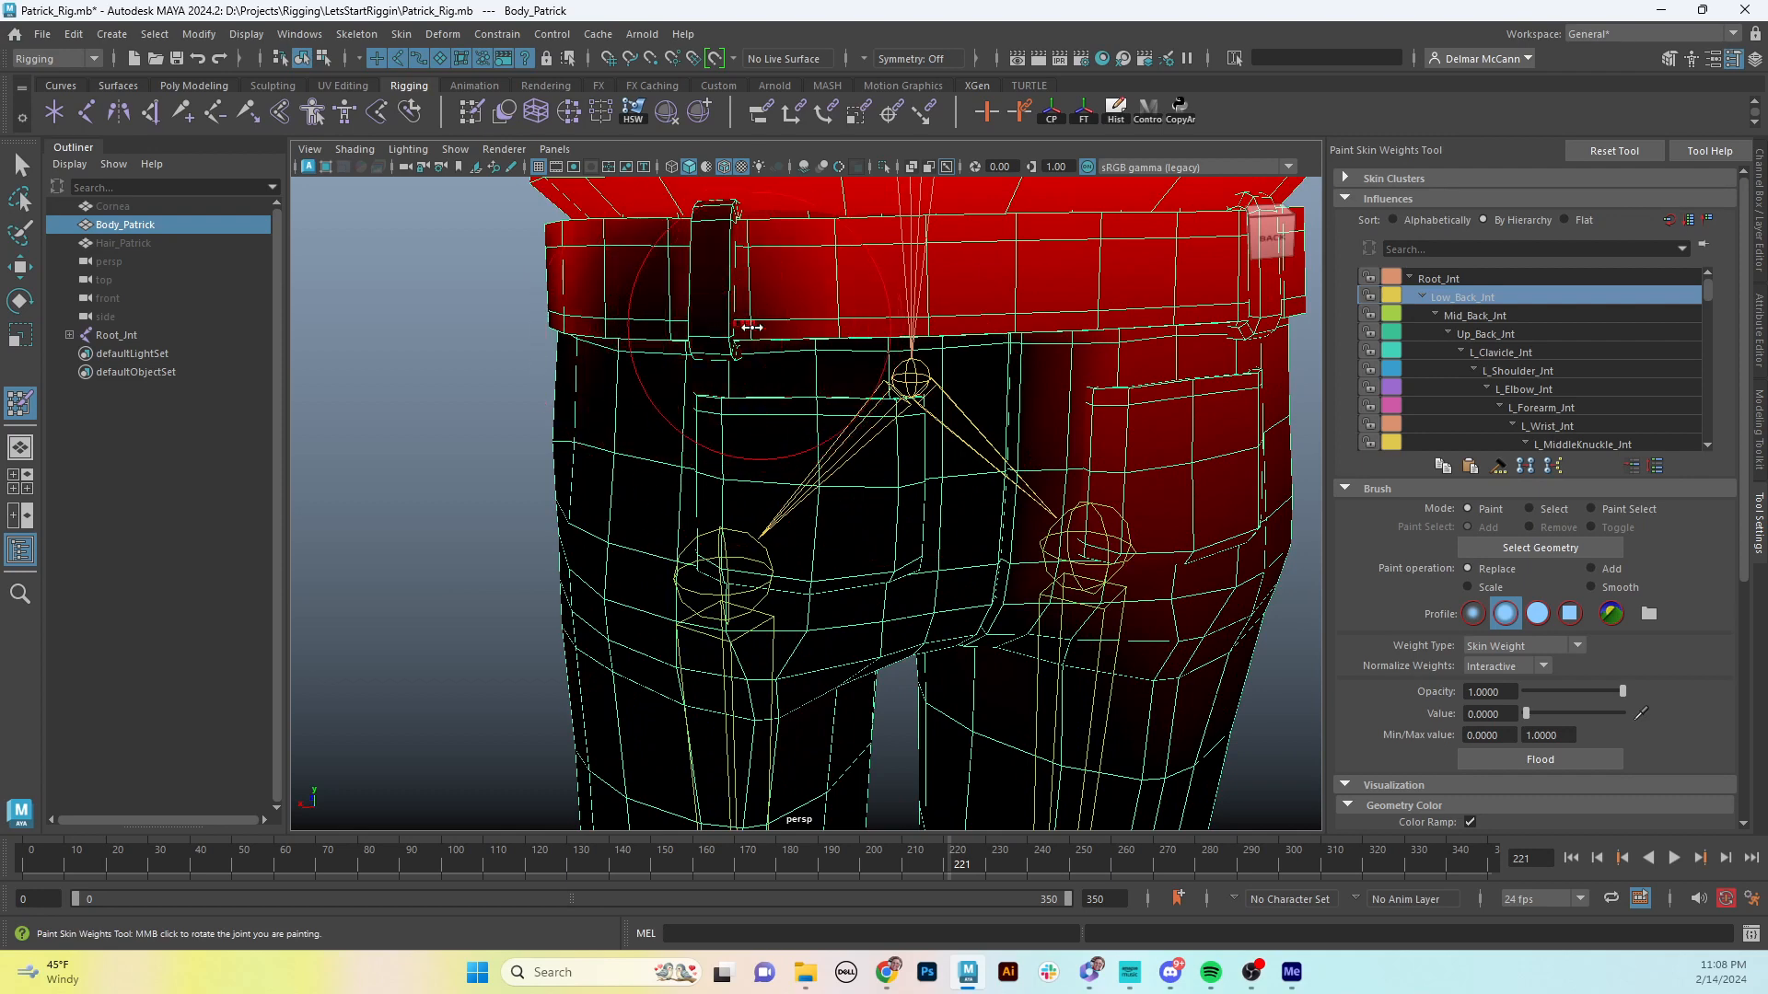
{"action": "mouse_move", "coordinate": [758, 236]}
{"action": "left_mouse_down"}
{"action": "mouse_move", "coordinate": [875, 285]}
{"action": "mouse_move", "coordinate": [938, 265]}
{"action": "mouse_move", "coordinate": [983, 284]}
{"action": "mouse_move", "coordinate": [1046, 268]}
{"action": "mouse_move", "coordinate": [1027, 267]}
{"action": "left_mouse_up"}
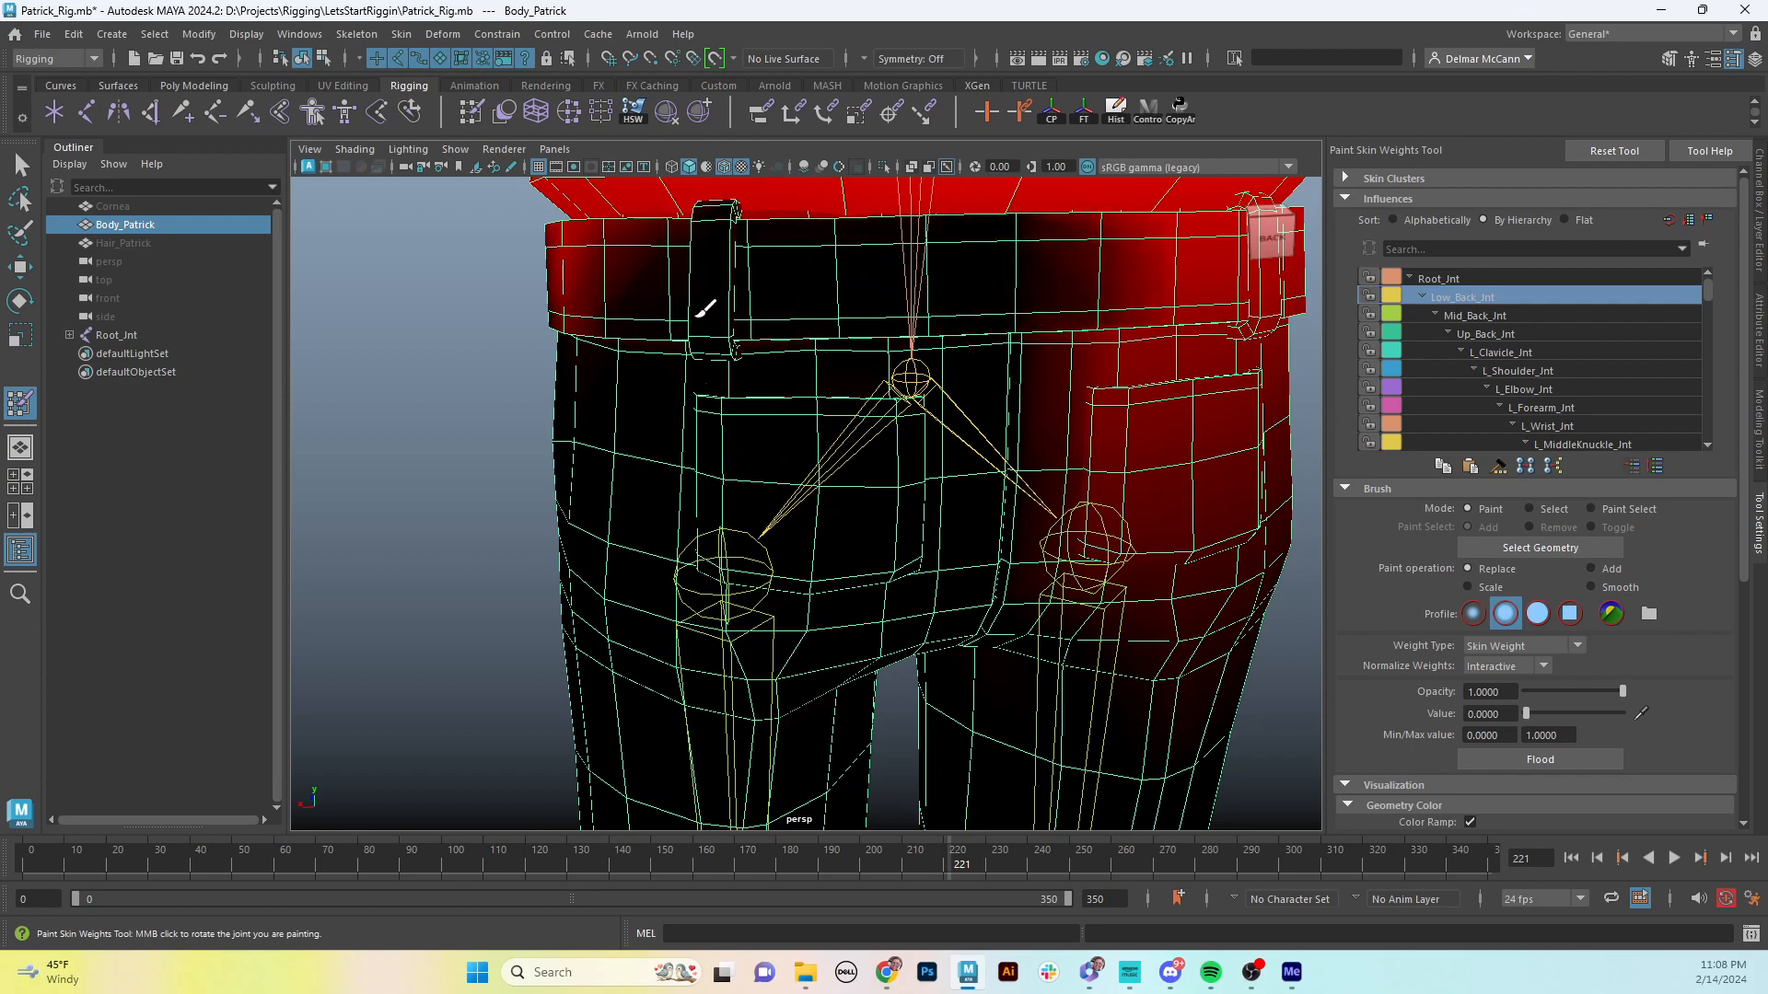
{"action": "left_click_drag", "start_coordinate": [705, 310], "coordinate": [813, 385], "text": "alt"}
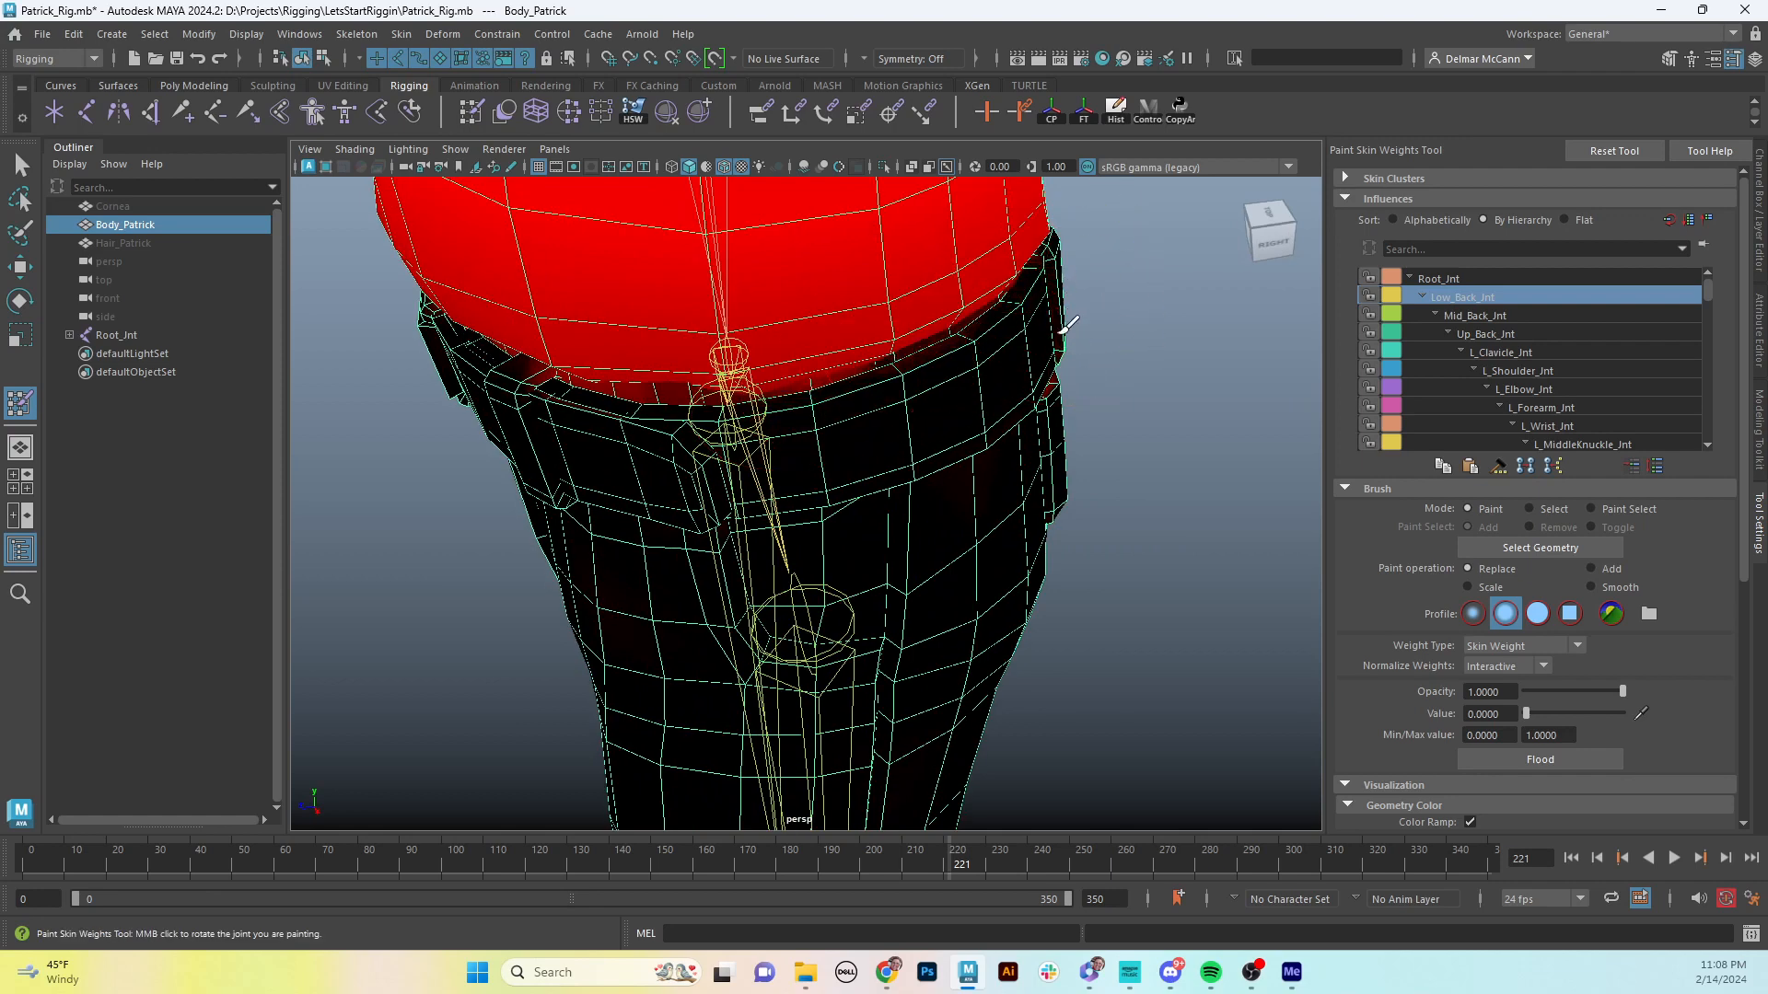
{"action": "mouse_move", "coordinate": [1077, 373]}
{"action": "left_mouse_down", "text": "alt"}
{"action": "mouse_move", "coordinate": [946, 357]}
{"action": "mouse_move", "coordinate": [1034, 466]}
{"action": "left_mouse_up", "text": "alt"}
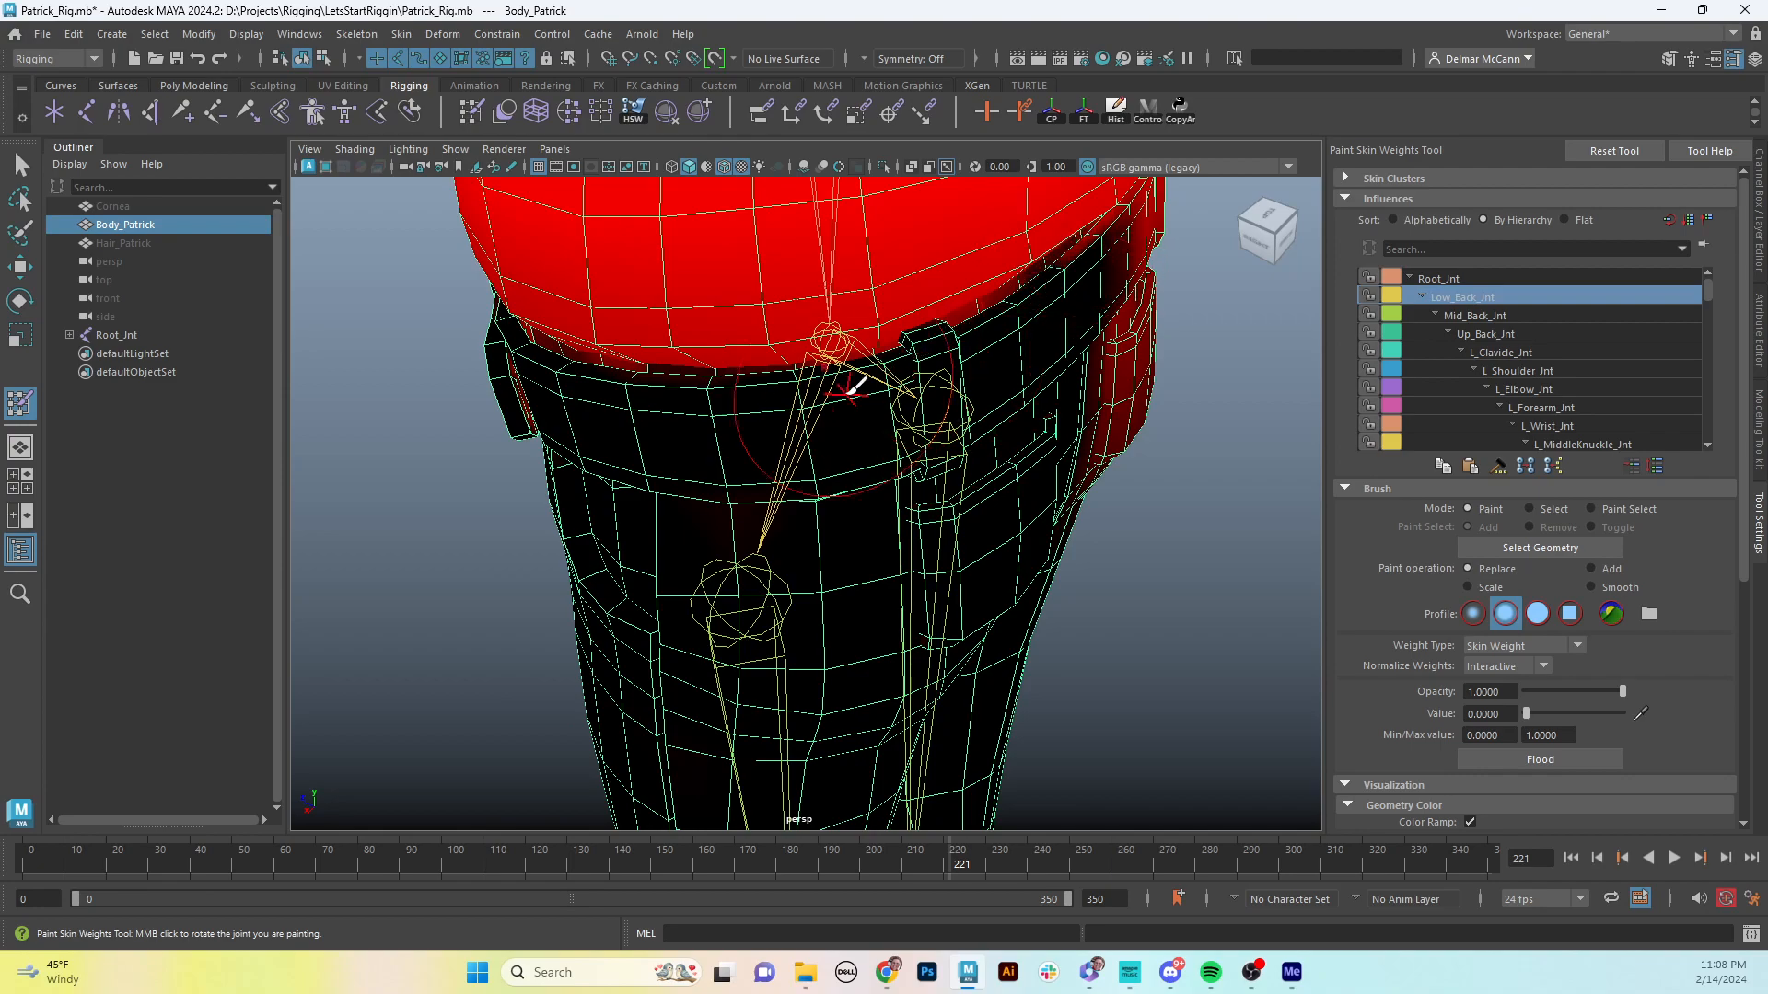
{"action": "mouse_move", "coordinate": [845, 383]}
{"action": "left_mouse_down", "text": "alt"}
{"action": "mouse_move", "coordinate": [818, 395]}
{"action": "mouse_move", "coordinate": [866, 408]}
{"action": "mouse_move", "coordinate": [722, 383]}
{"action": "mouse_move", "coordinate": [561, 404]}
{"action": "mouse_move", "coordinate": [612, 375]}
{"action": "left_mouse_up", "text": "alt"}
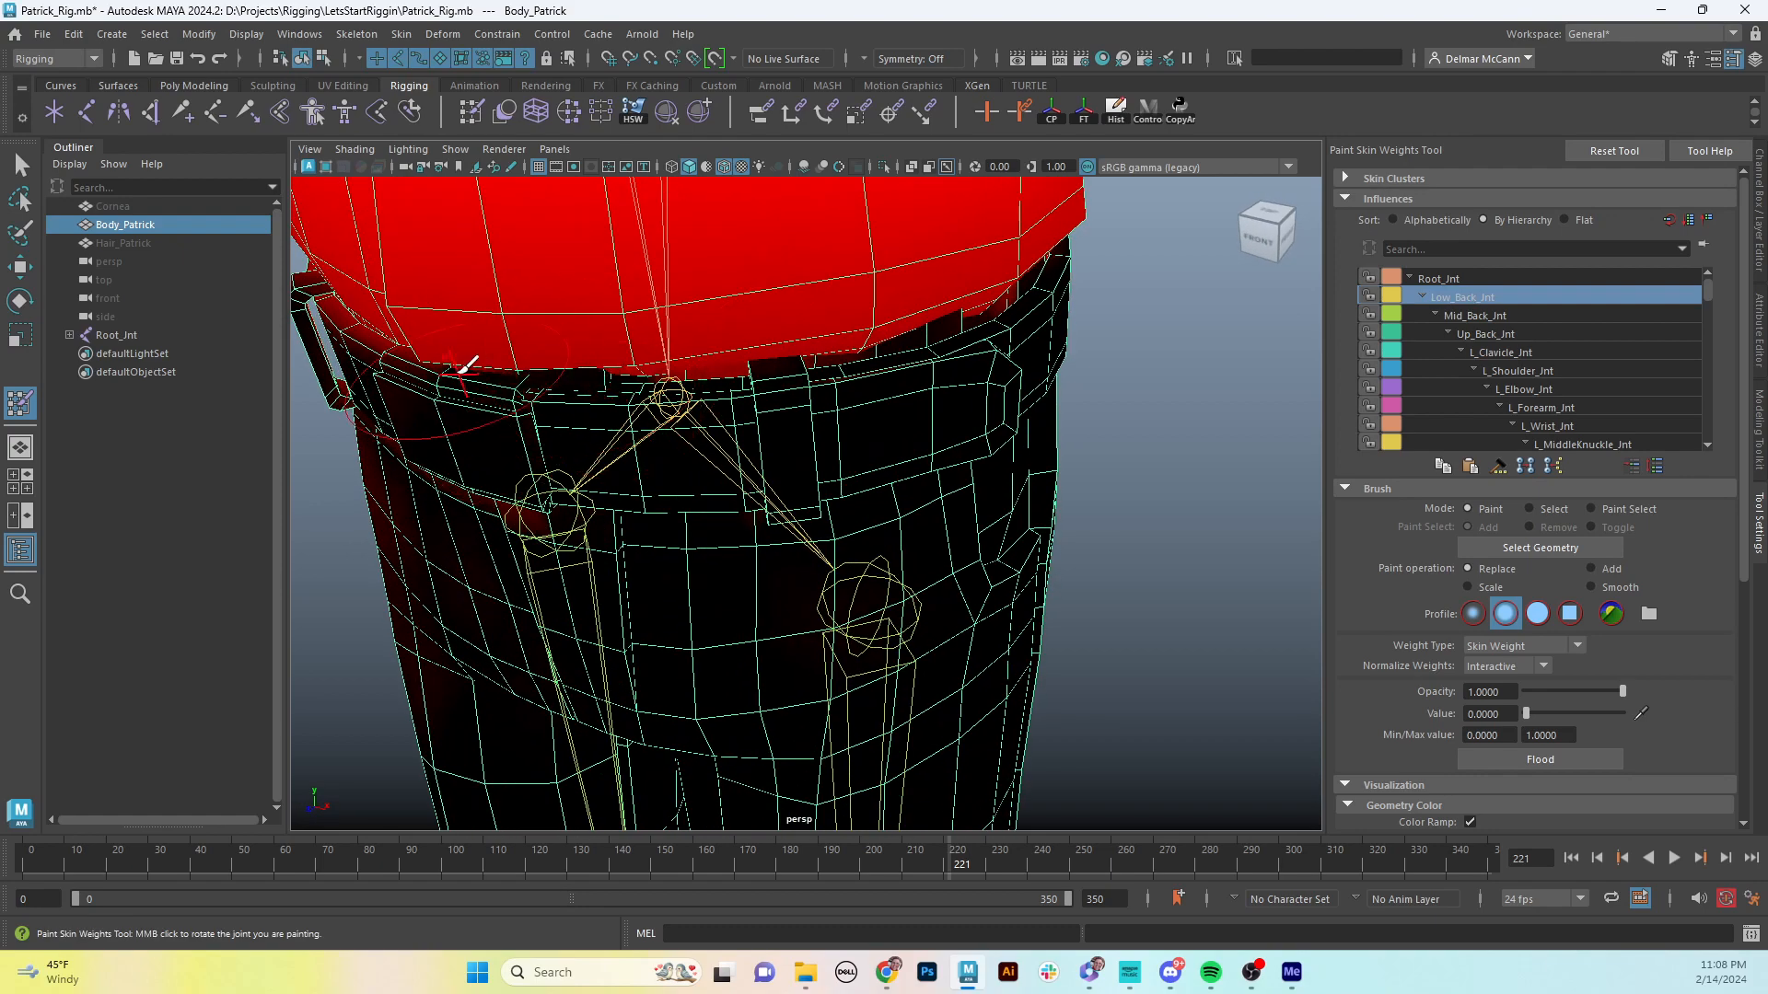
- Clear the Low_Back_Jnt weights from the front of the trousers directly below the belt buckle
{"action": "left_click_drag", "start_coordinate": [463, 367], "coordinate": [599, 395], "text": "alt"}
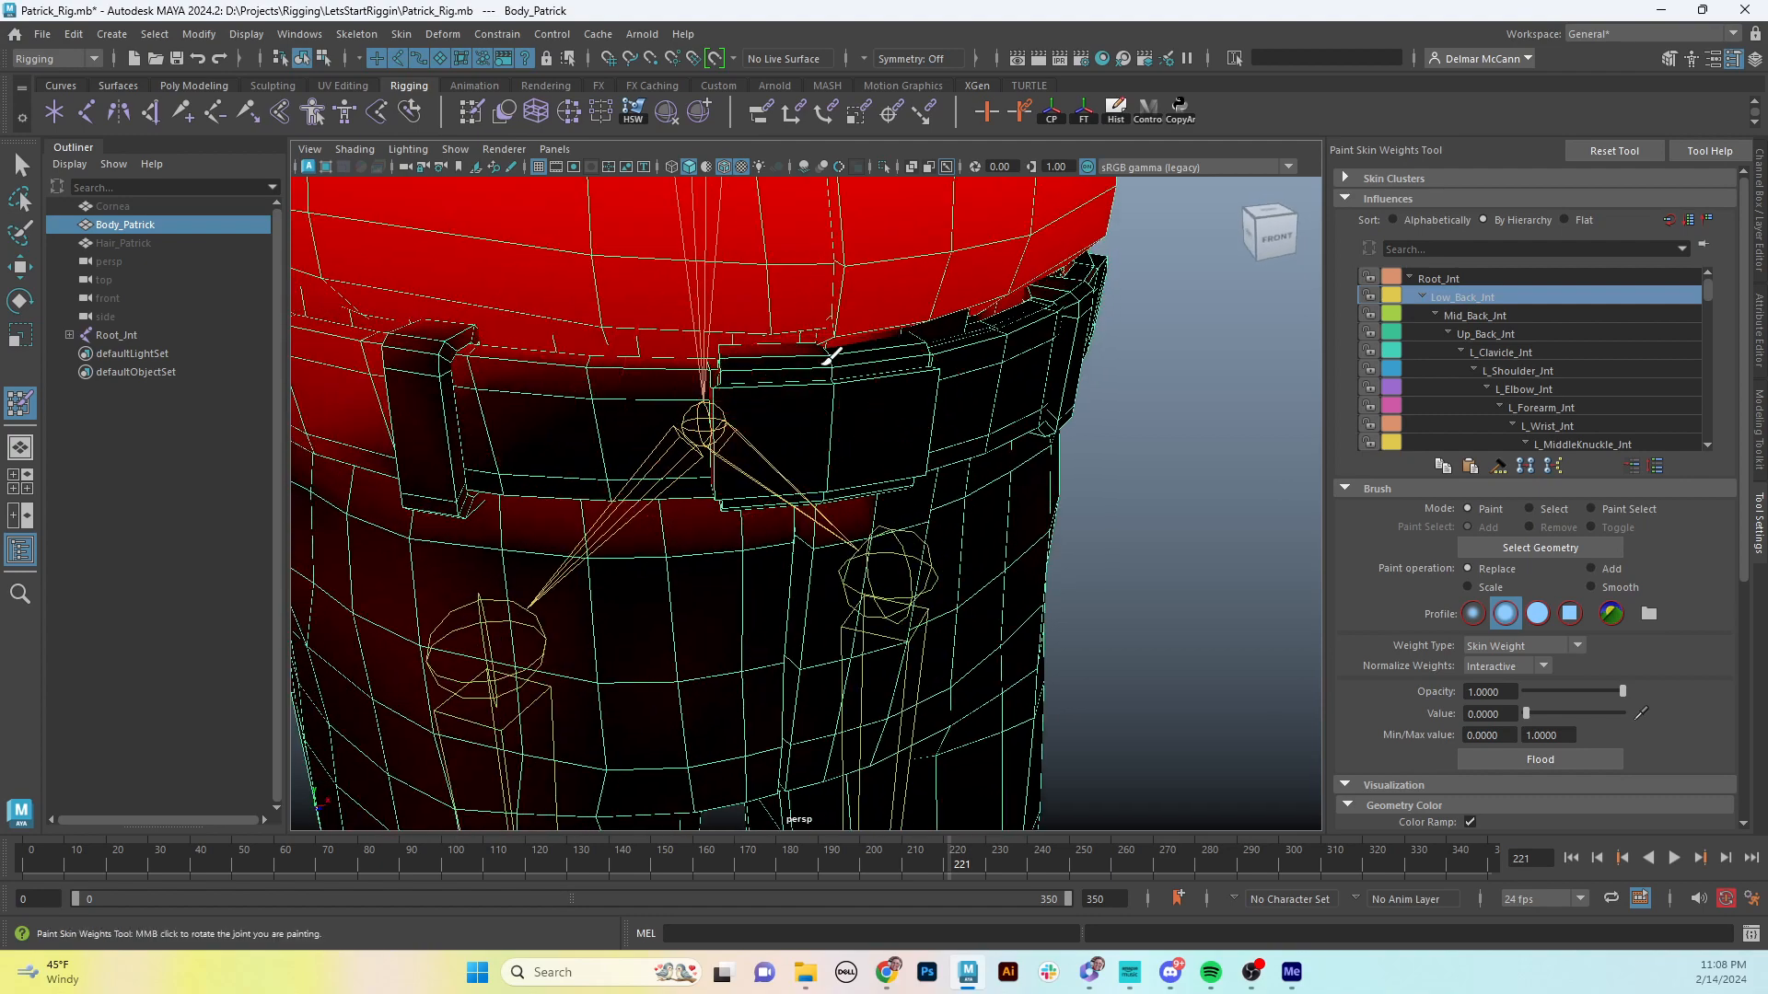
{"action": "left_click_drag", "start_coordinate": [778, 395], "coordinate": [778, 362], "text": "alt"}
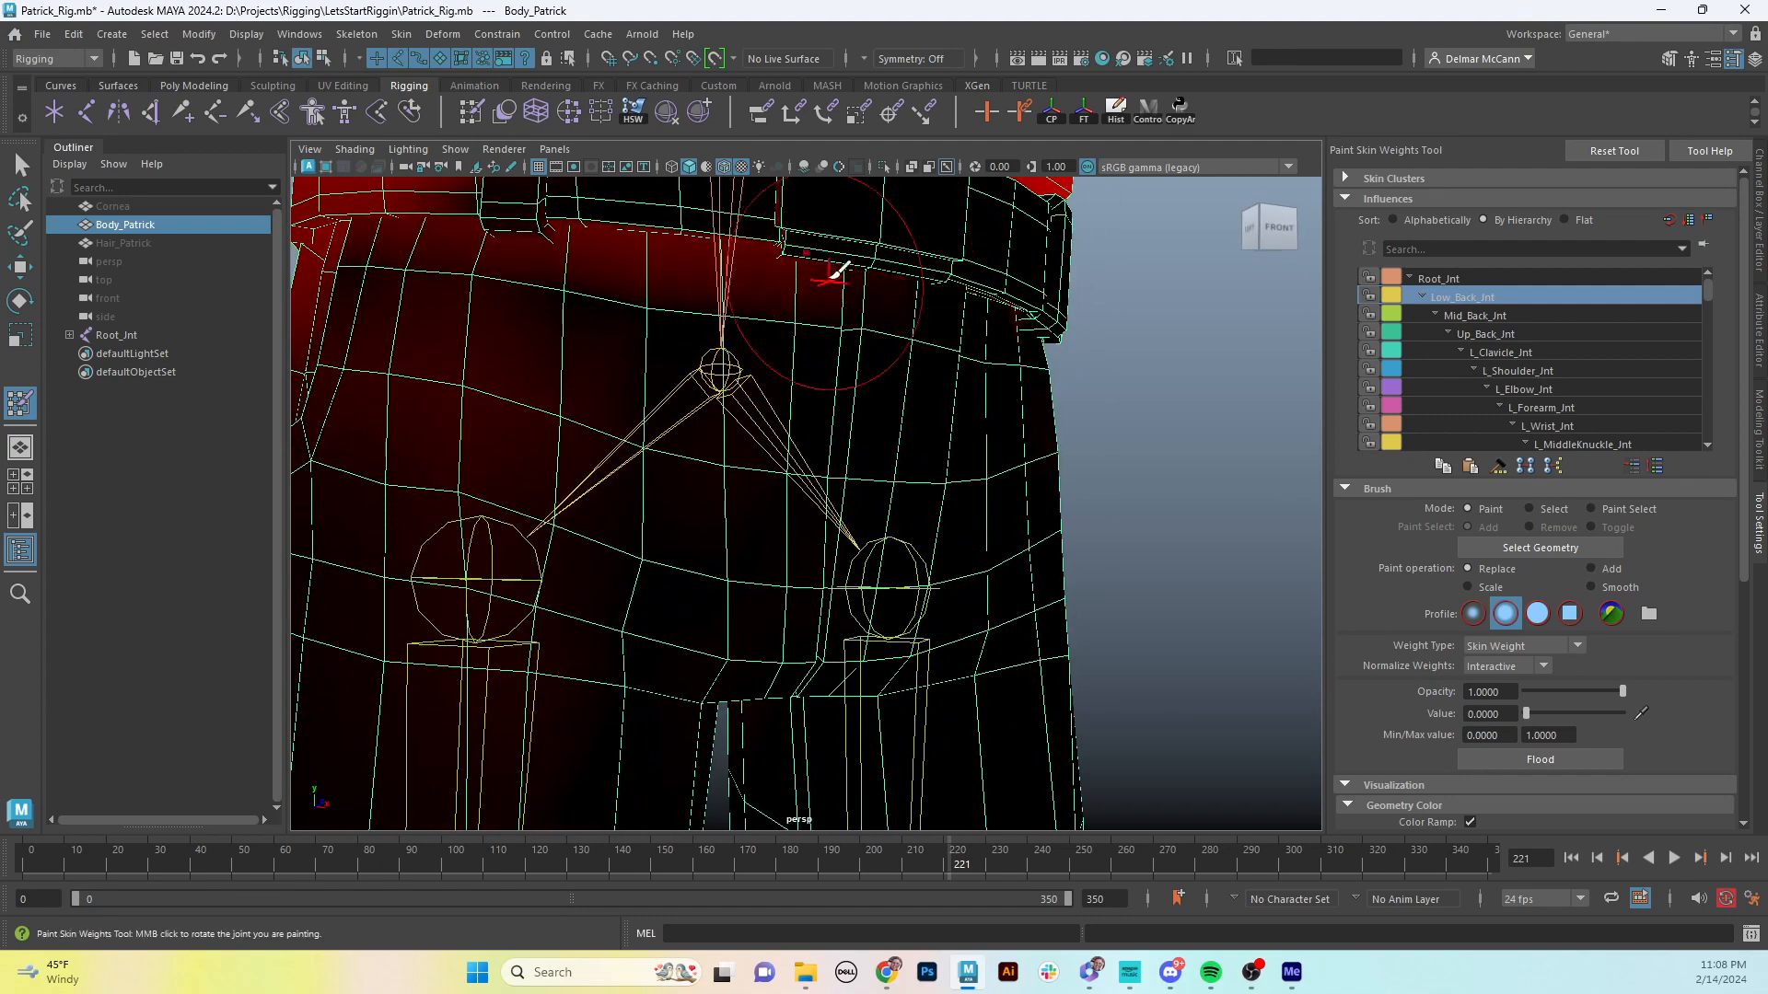
{"action": "mouse_move", "coordinate": [790, 247]}
{"action": "left_mouse_down"}
{"action": "mouse_move", "coordinate": [838, 281]}
{"action": "mouse_move", "coordinate": [853, 254]}
{"action": "mouse_move", "coordinate": [877, 264]}
{"action": "mouse_move", "coordinate": [786, 237]}
{"action": "mouse_move", "coordinate": [747, 426]}
{"action": "left_mouse_up"}
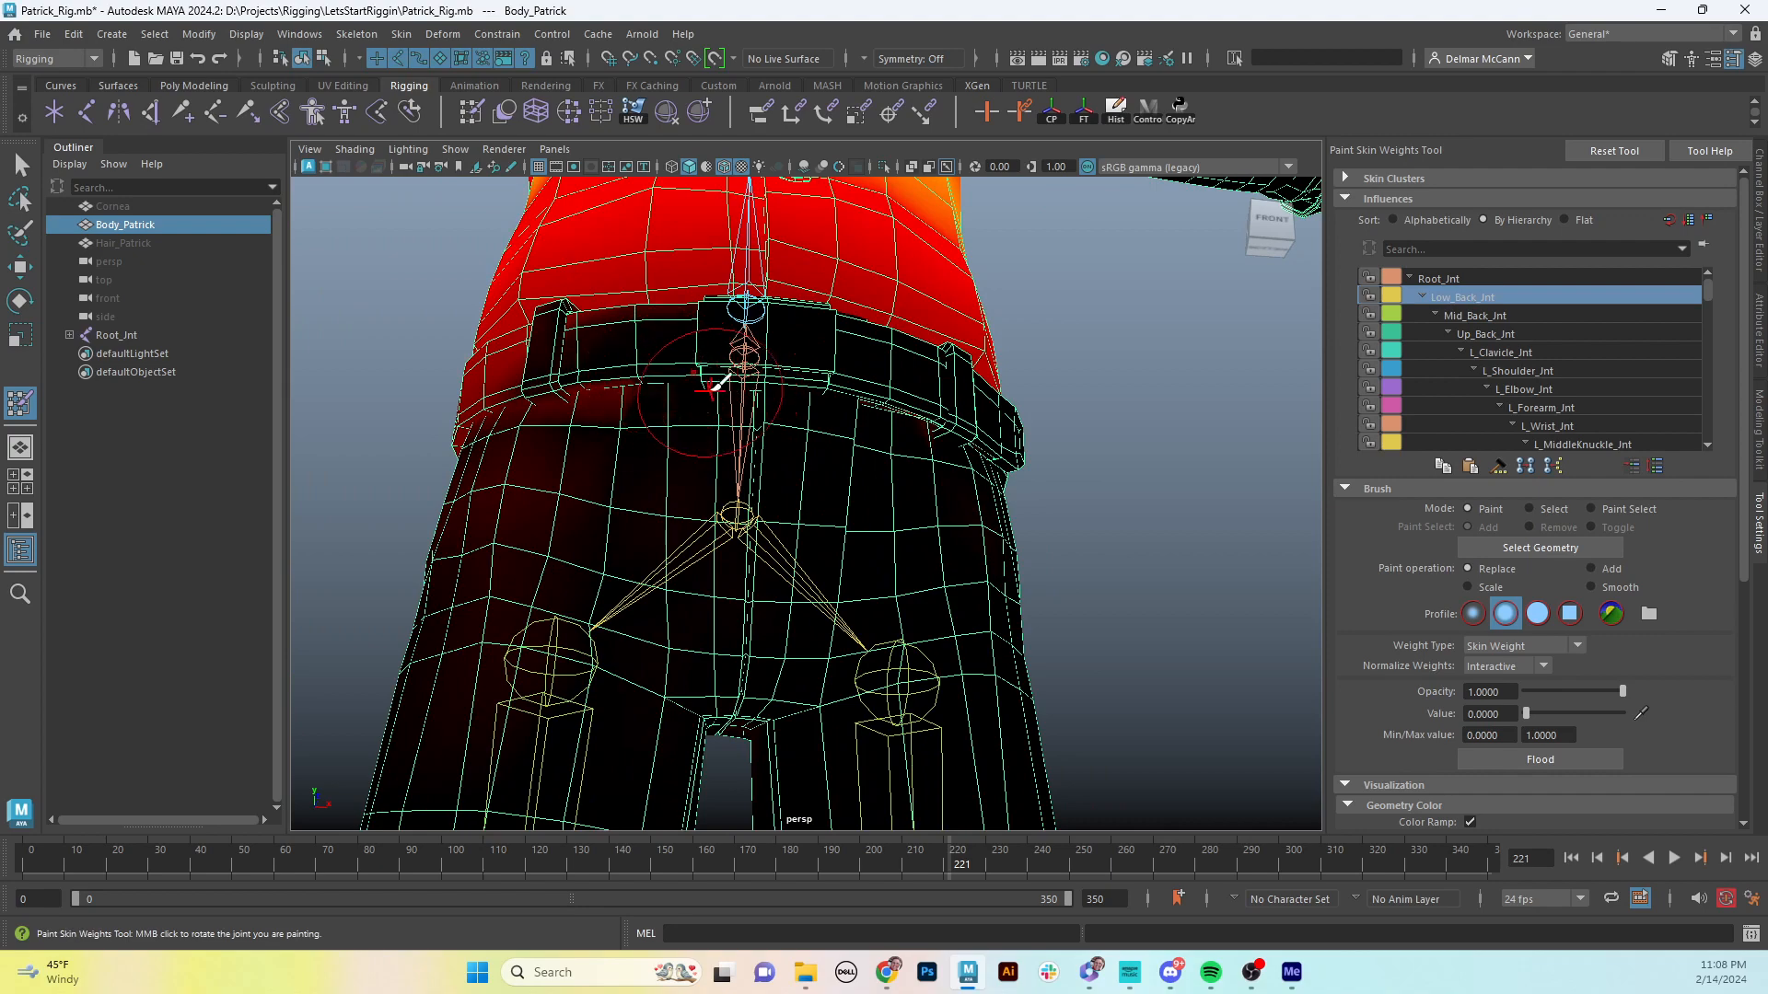
- Erase the Low_Back_Jnt weights along the back centre seam of the trousers and the belt above it
{"action": "left_click_drag", "start_coordinate": [730, 383], "coordinate": [722, 600], "text": "alt"}
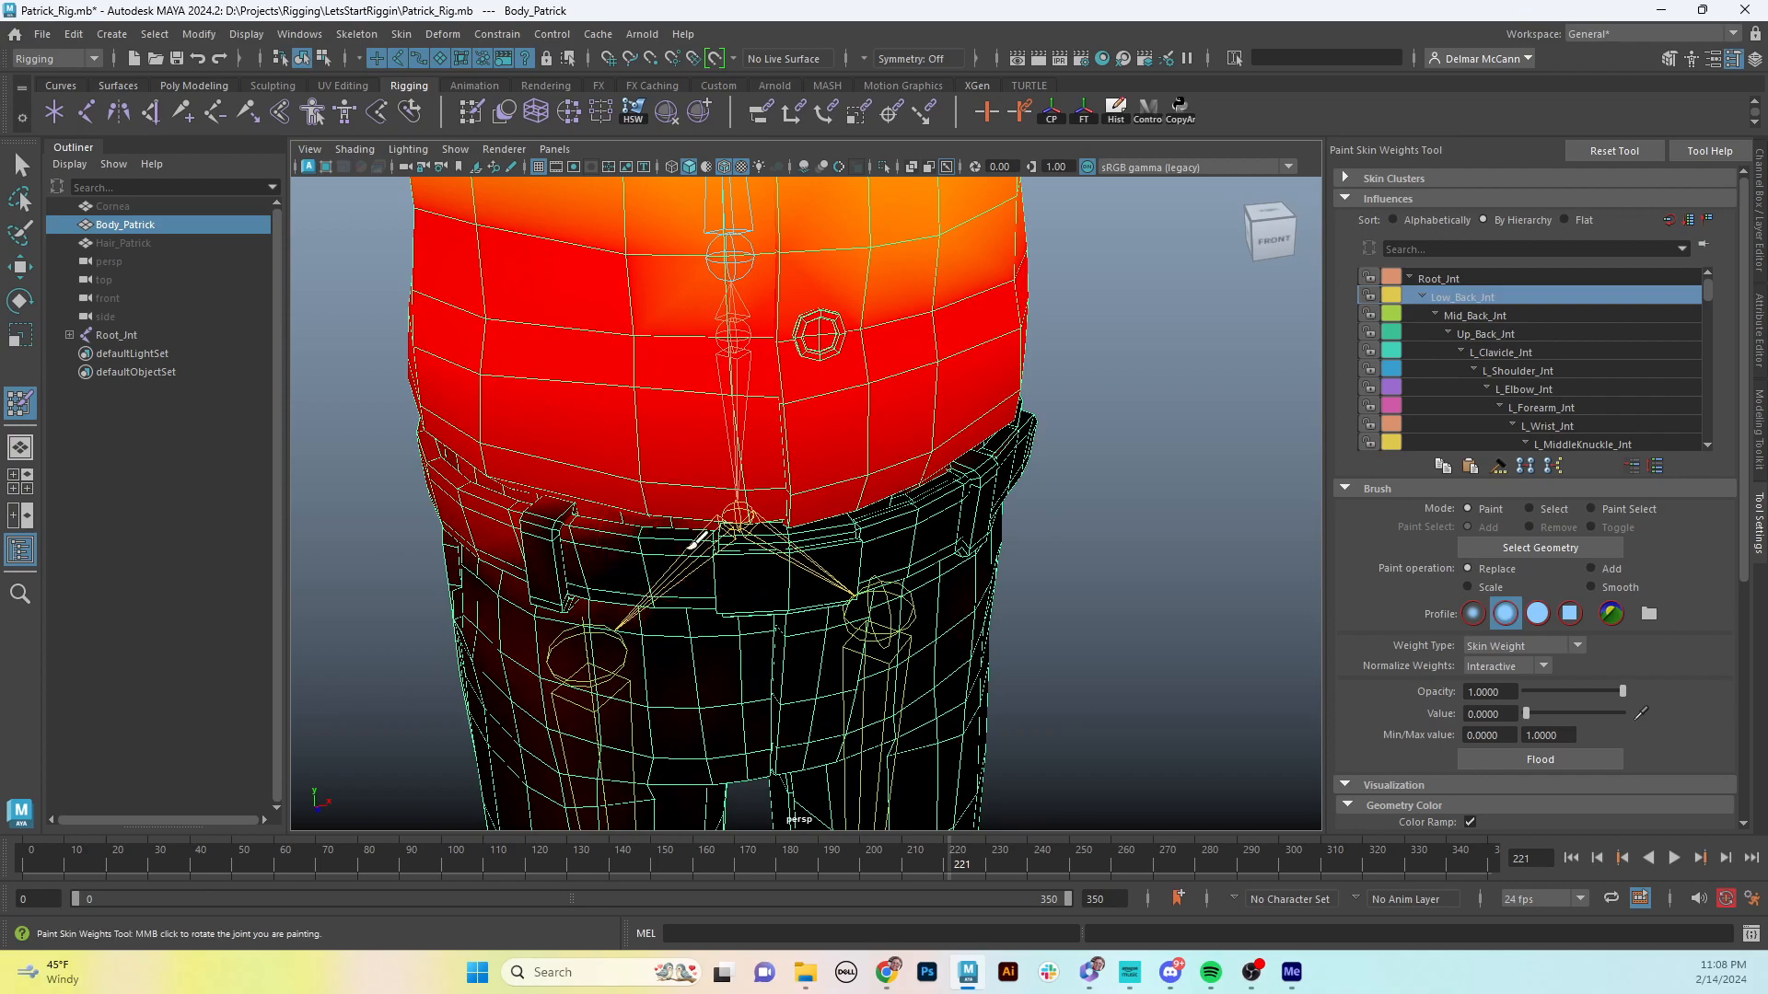
{"action": "mouse_move", "coordinate": [874, 580]}
{"action": "left_mouse_down", "text": "alt"}
{"action": "mouse_move", "coordinate": [801, 528]}
{"action": "mouse_move", "coordinate": [703, 513]}
{"action": "mouse_move", "coordinate": [664, 551]}
{"action": "mouse_move", "coordinate": [733, 554]}
{"action": "mouse_move", "coordinate": [789, 505]}
{"action": "mouse_move", "coordinate": [868, 509]}
{"action": "mouse_move", "coordinate": [812, 513]}
{"action": "mouse_move", "coordinate": [875, 489]}
{"action": "mouse_move", "coordinate": [738, 466]}
{"action": "mouse_move", "coordinate": [829, 497]}
{"action": "mouse_move", "coordinate": [828, 448]}
{"action": "mouse_move", "coordinate": [623, 477]}
{"action": "left_mouse_up", "text": "alt"}
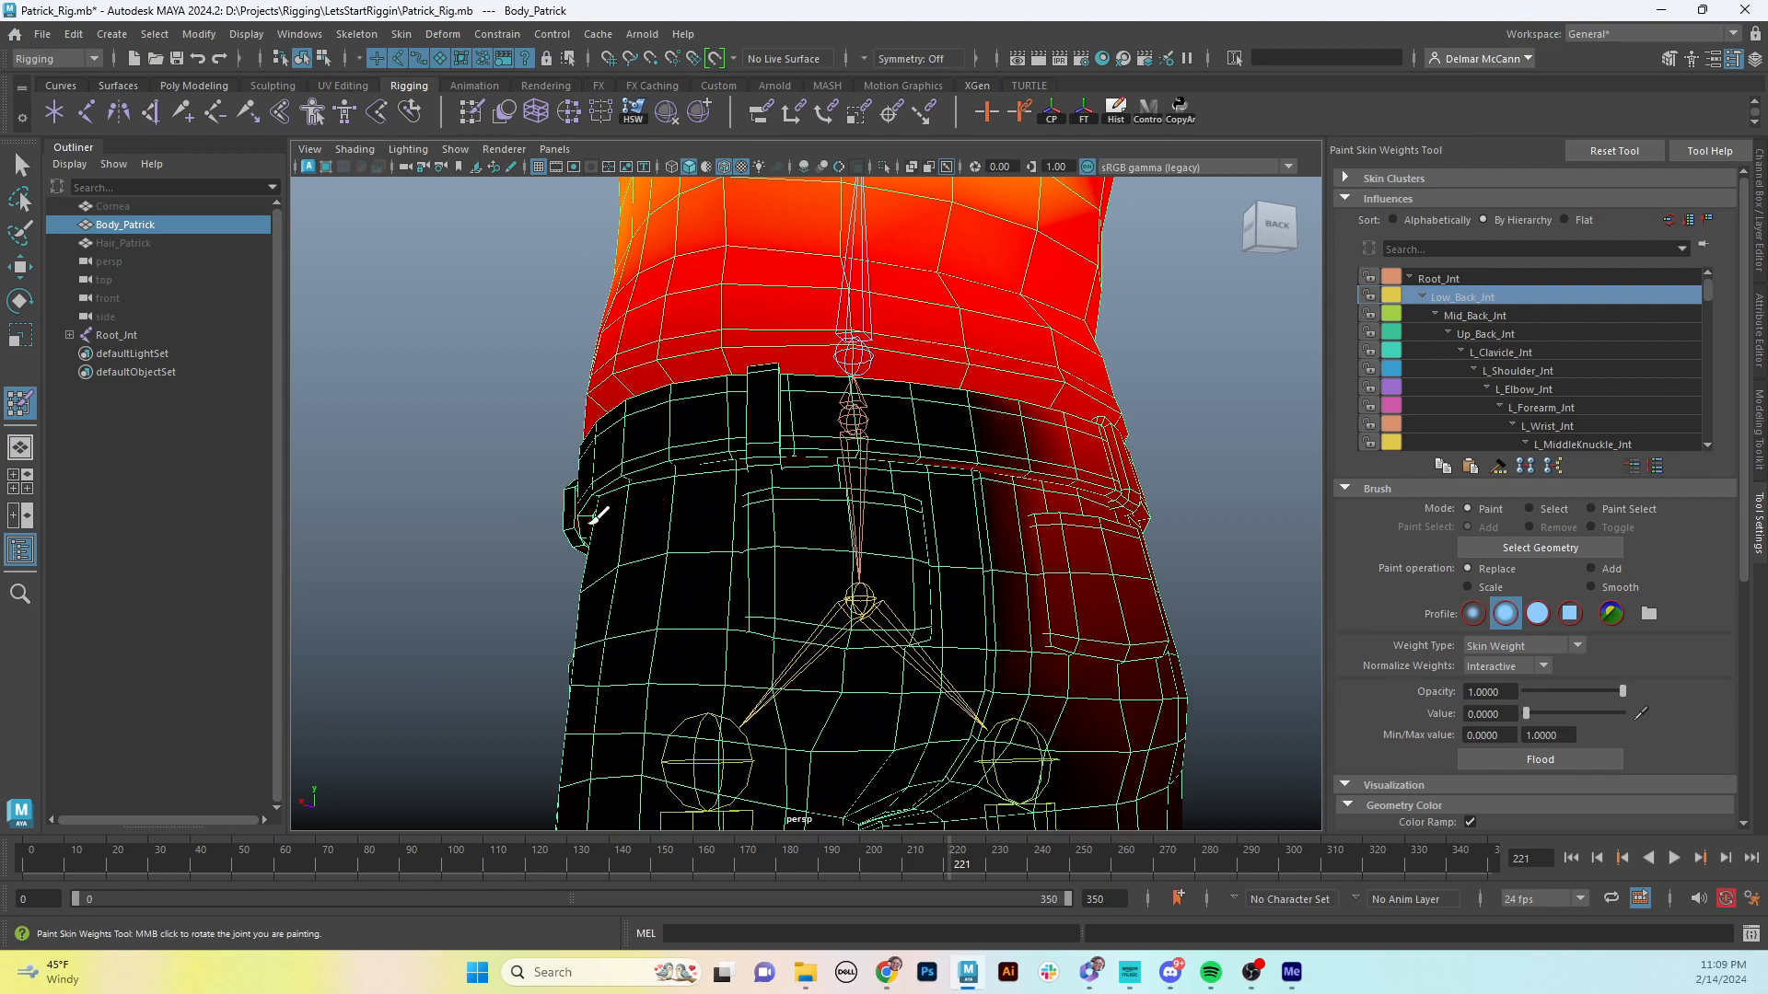
{"action": "left_click_drag", "start_coordinate": [979, 469], "coordinate": [989, 551]}
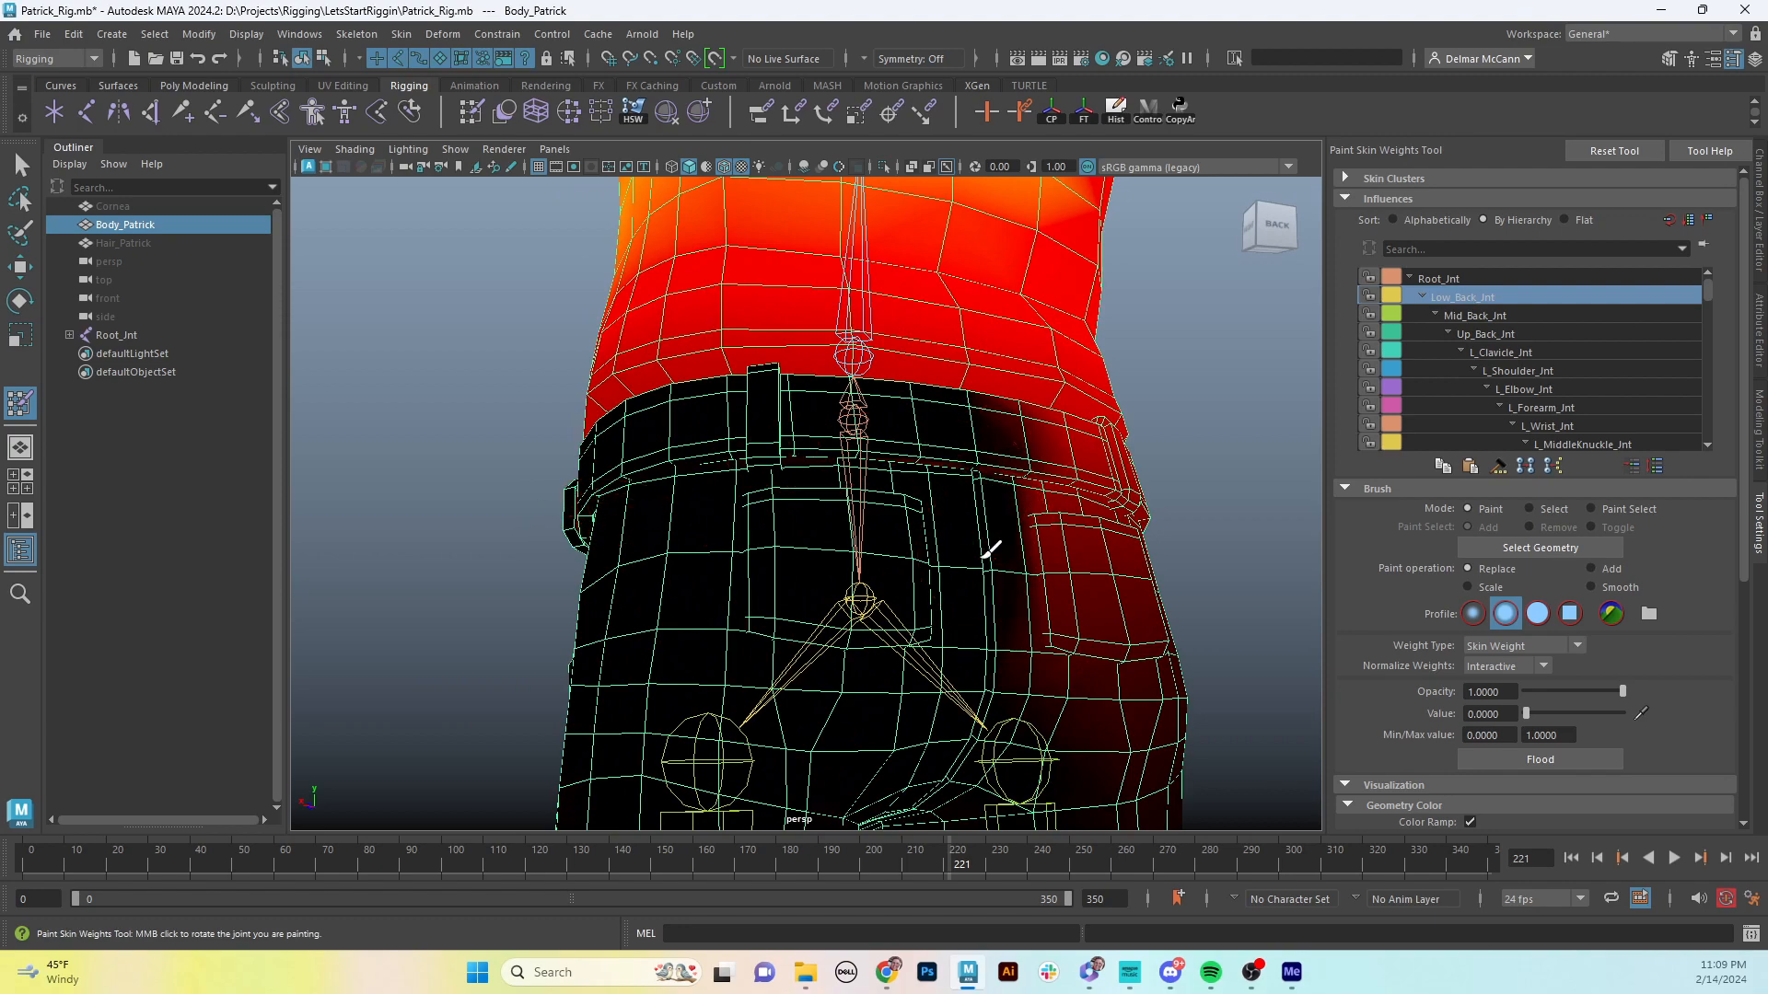
- Paint the Low_Back_Jnt weights to 0 on the chest pocket and the upper chest around it
{"action": "mouse_move", "coordinate": [951, 698]}
{"action": "left_mouse_down", "text": "alt"}
{"action": "mouse_move", "coordinate": [904, 599]}
{"action": "mouse_move", "coordinate": [789, 611]}
{"action": "mouse_move", "coordinate": [822, 609]}
{"action": "mouse_move", "coordinate": [859, 525]}
{"action": "mouse_move", "coordinate": [829, 642]}
{"action": "mouse_move", "coordinate": [908, 580]}
{"action": "mouse_move", "coordinate": [760, 488]}
{"action": "mouse_move", "coordinate": [864, 509]}
{"action": "mouse_move", "coordinate": [796, 523]}
{"action": "mouse_move", "coordinate": [834, 518]}
{"action": "left_mouse_up", "text": "alt"}
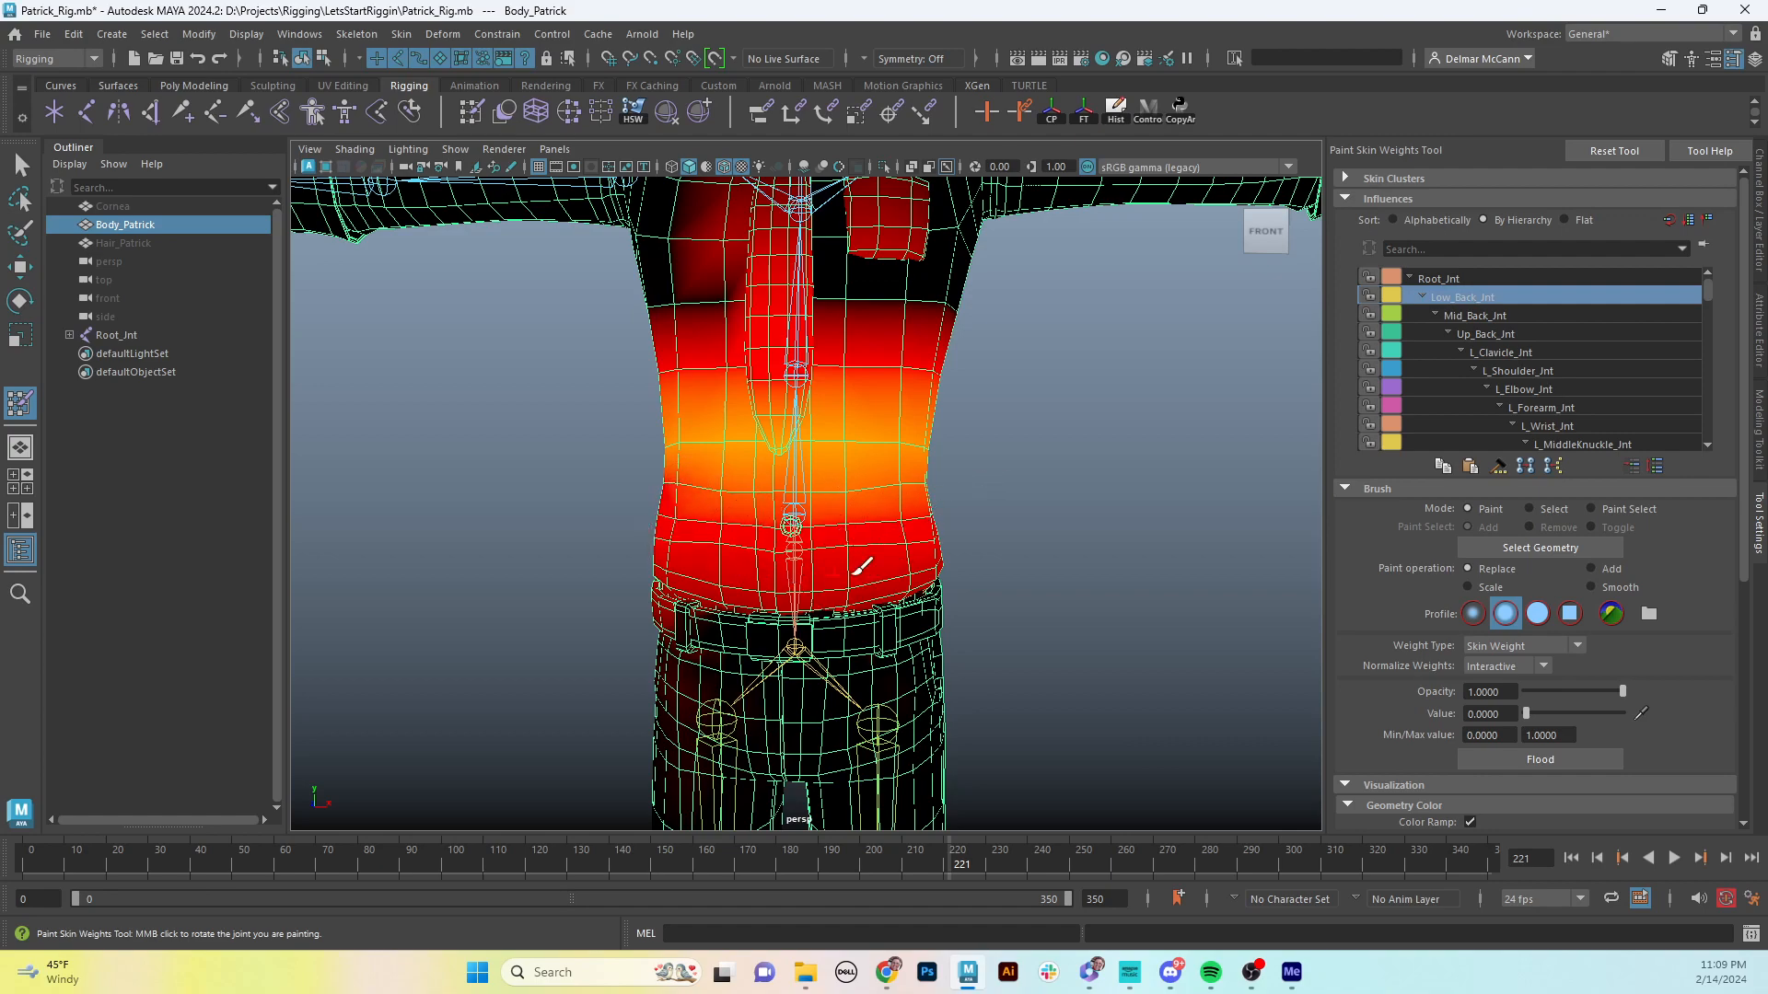
{"action": "left_click_drag", "start_coordinate": [1050, 500], "coordinate": [854, 544], "text": "alt"}
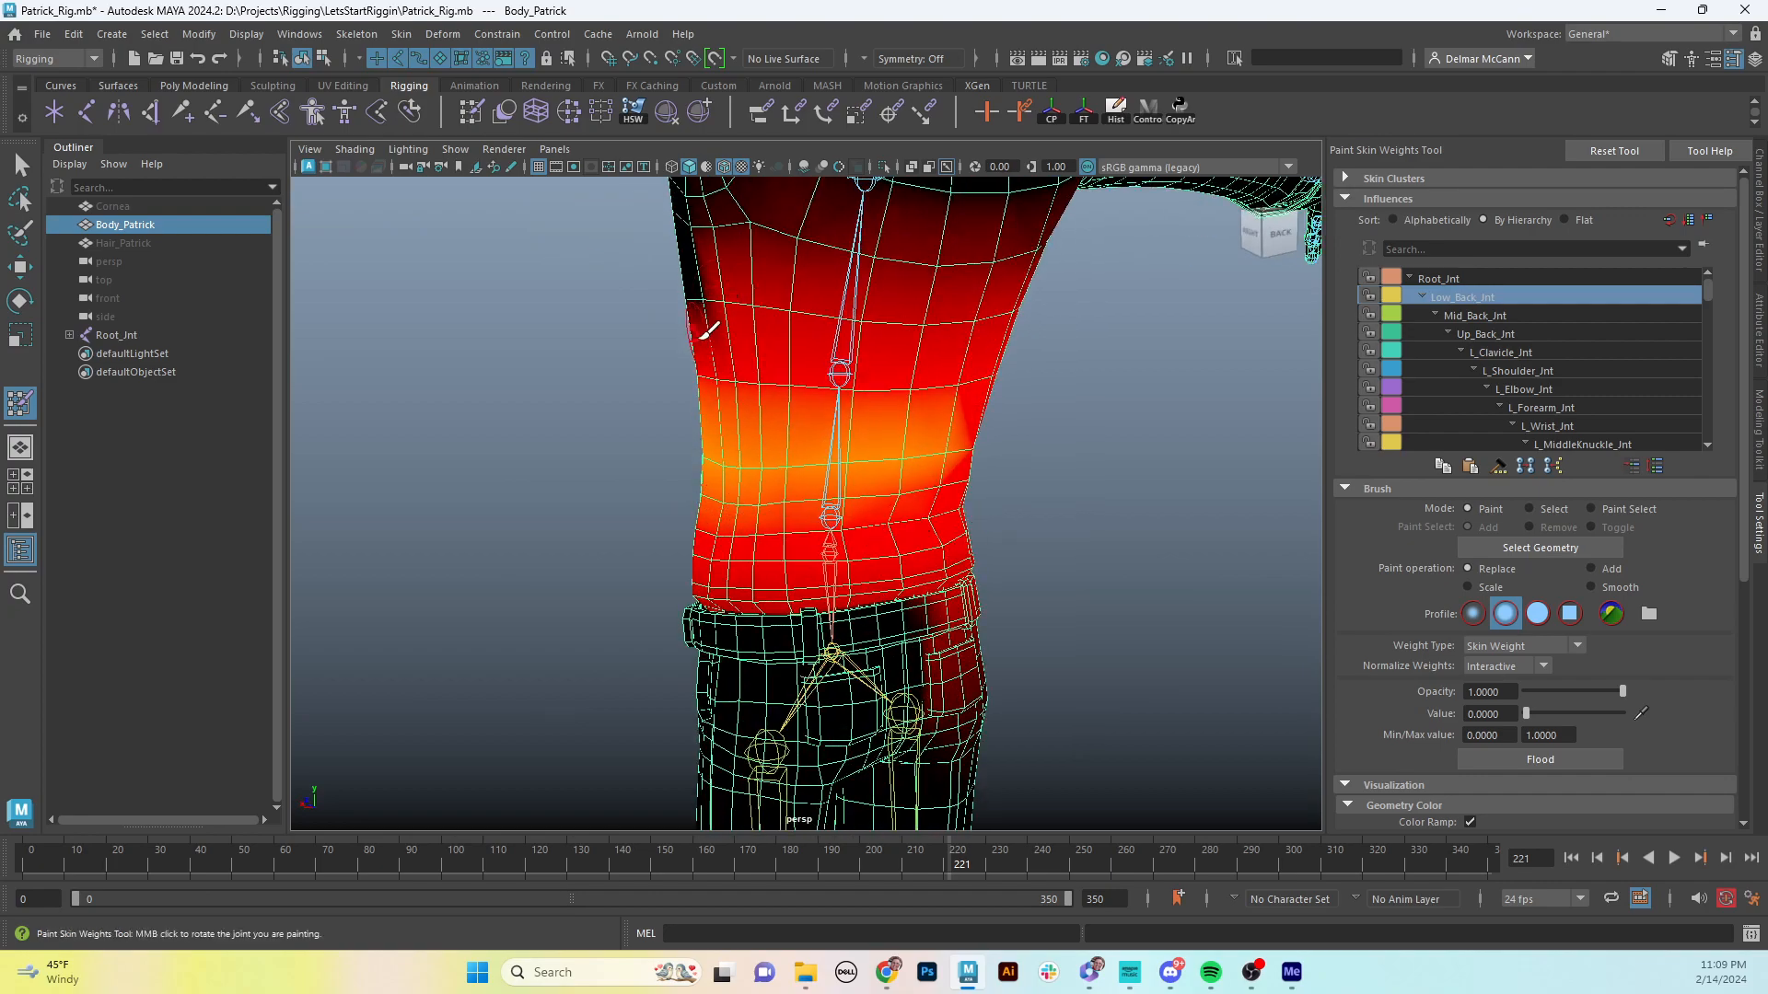
{"action": "left_click_drag", "start_coordinate": [707, 329], "coordinate": [898, 375], "text": "alt"}
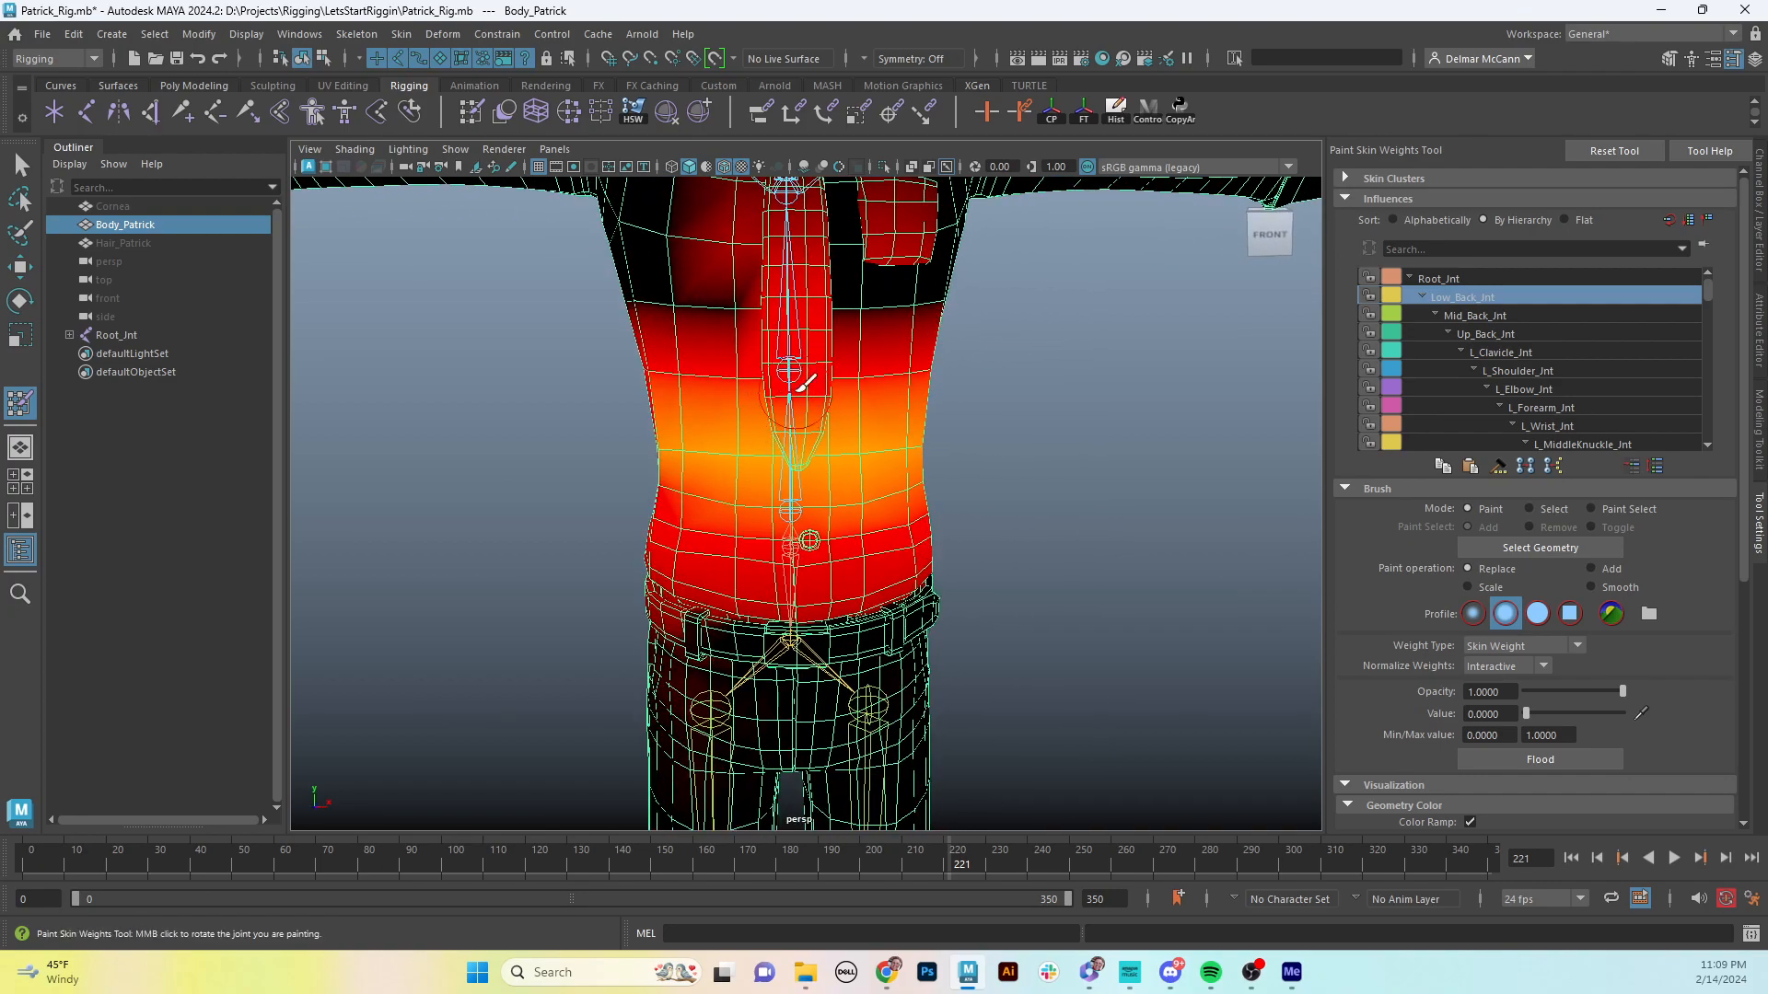
{"action": "scroll", "coordinate": [819, 293], "scroll_direction": "down", "scroll_amount": 3}
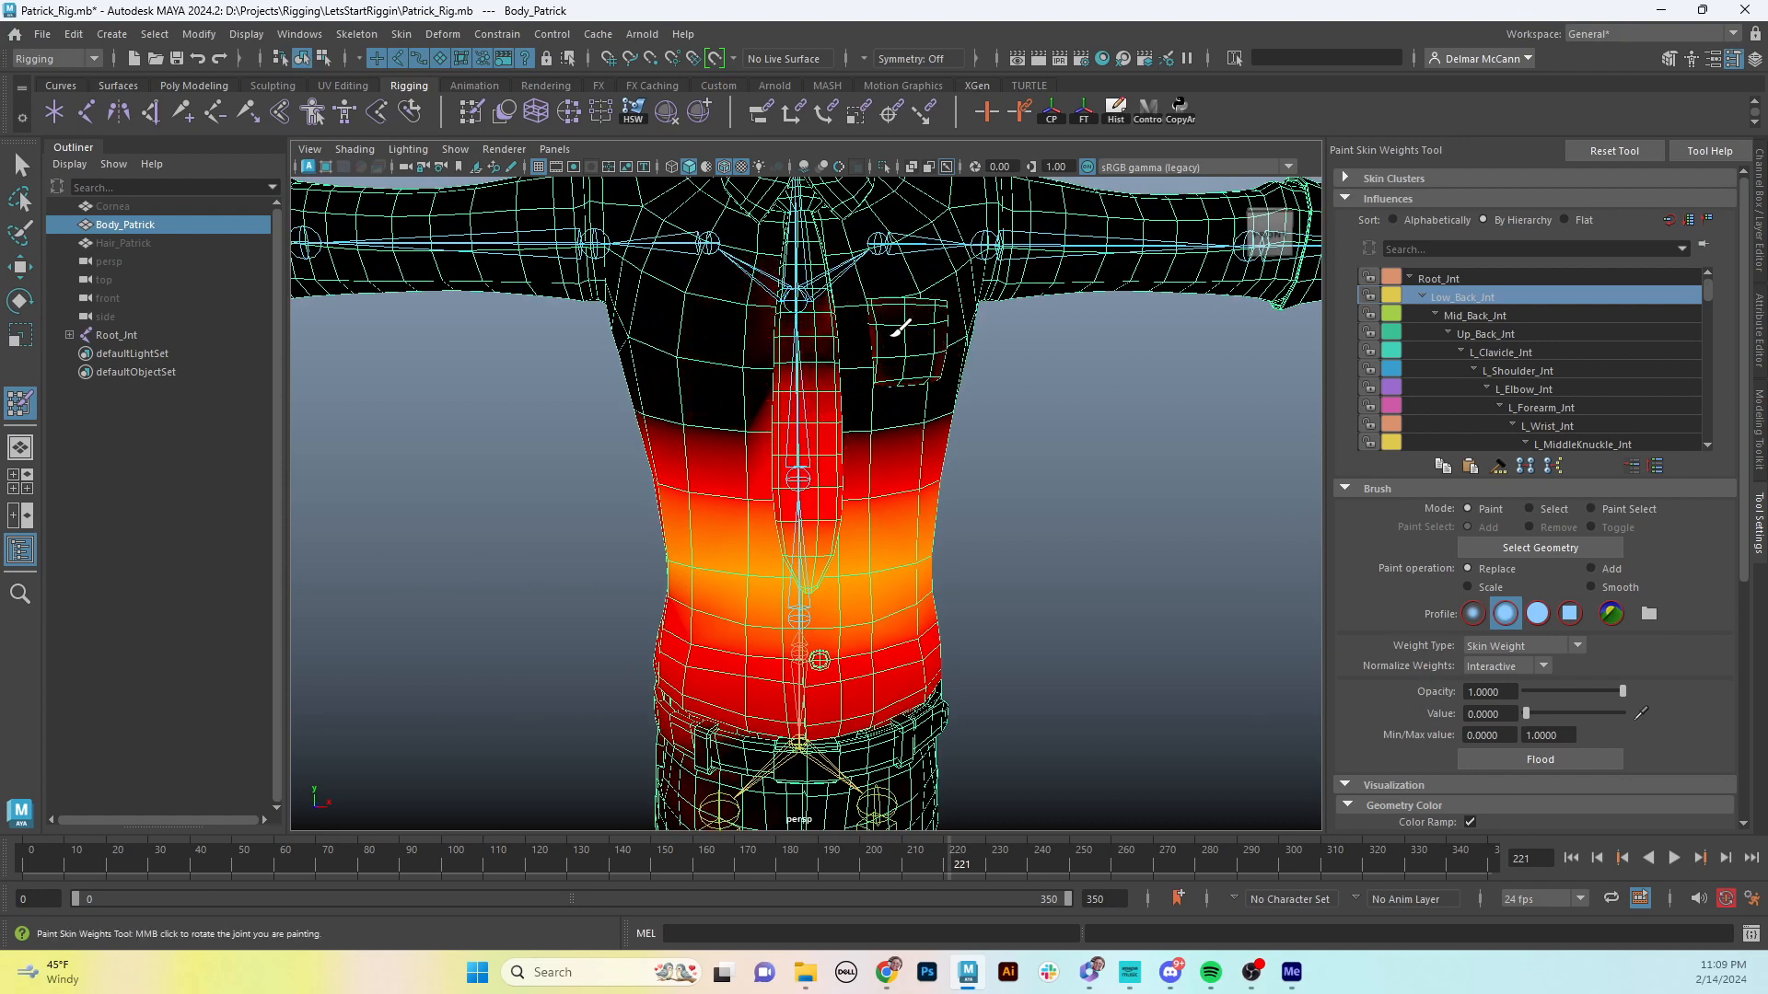
{"action": "mouse_move", "coordinate": [833, 299]}
{"action": "left_mouse_down", "text": "alt"}
{"action": "mouse_move", "coordinate": [902, 333]}
{"action": "mouse_move", "coordinate": [847, 382]}
{"action": "mouse_move", "coordinate": [609, 419]}
{"action": "mouse_move", "coordinate": [644, 437]}
{"action": "mouse_move", "coordinate": [864, 381]}
{"action": "mouse_move", "coordinate": [848, 371]}
{"action": "mouse_move", "coordinate": [860, 395]}
{"action": "left_mouse_up", "text": "alt"}
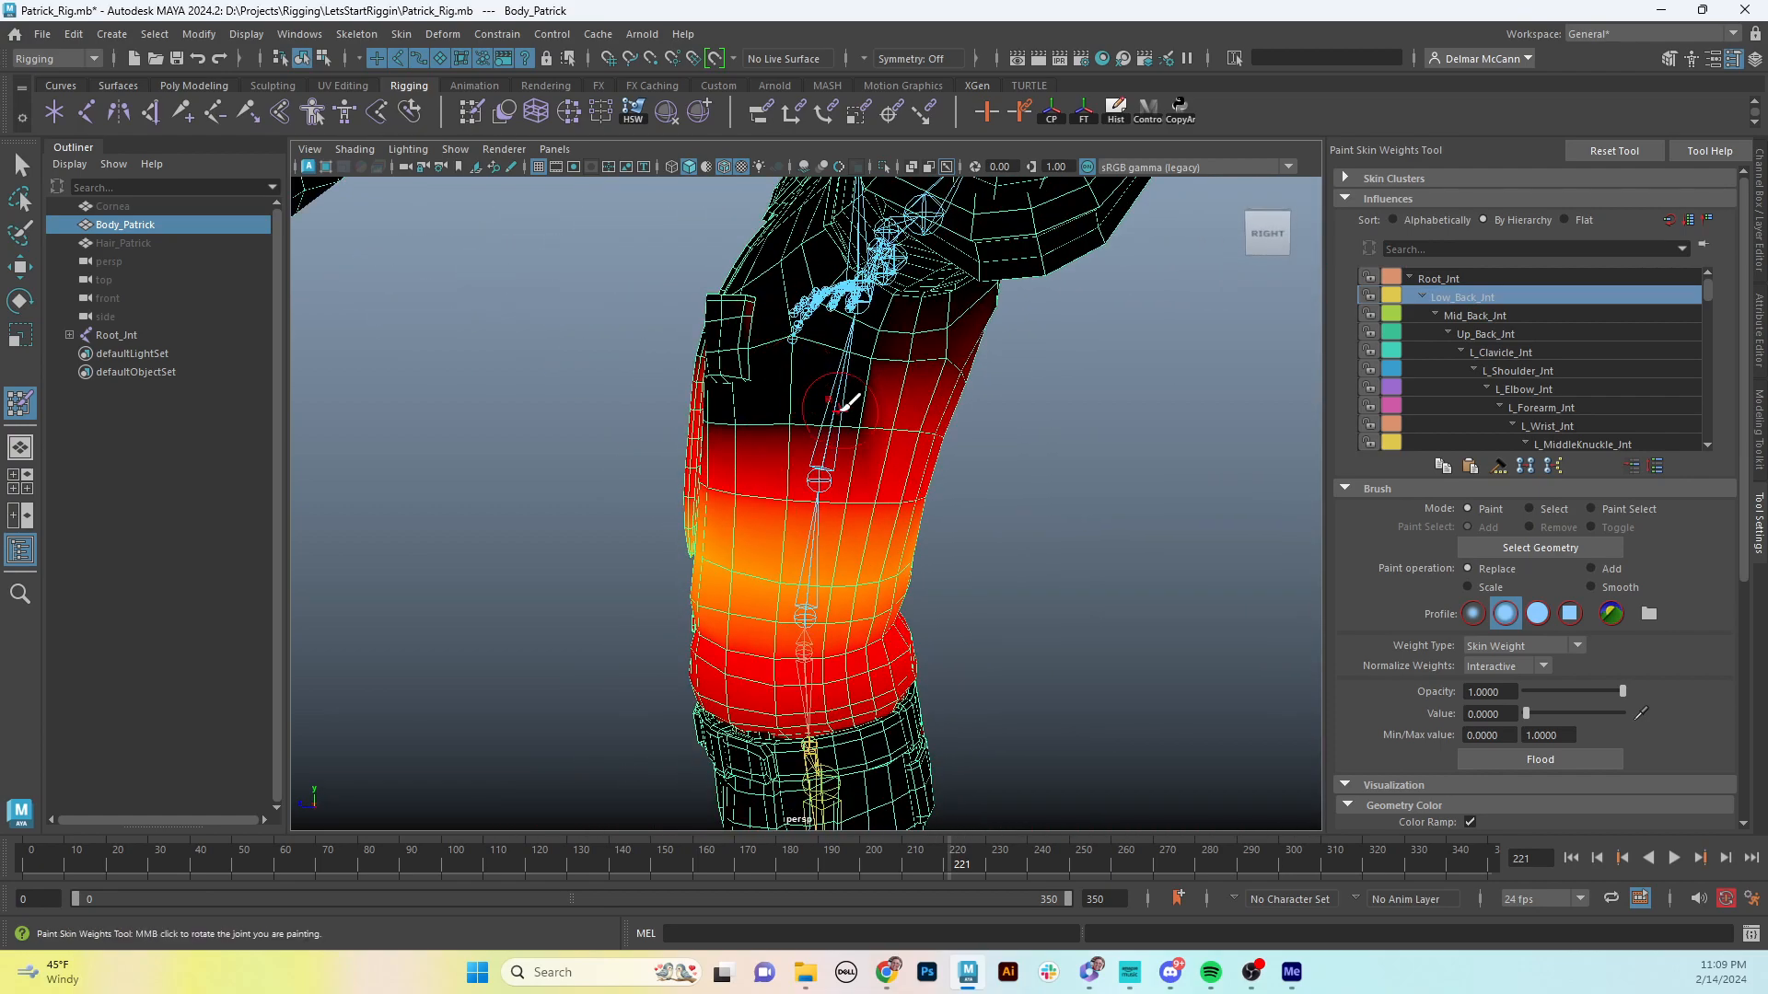
- Remove the Low_Back_Jnt weights from the upper back below the shoulders
{"action": "left_click_drag", "start_coordinate": [966, 402], "coordinate": [865, 332], "text": "alt"}
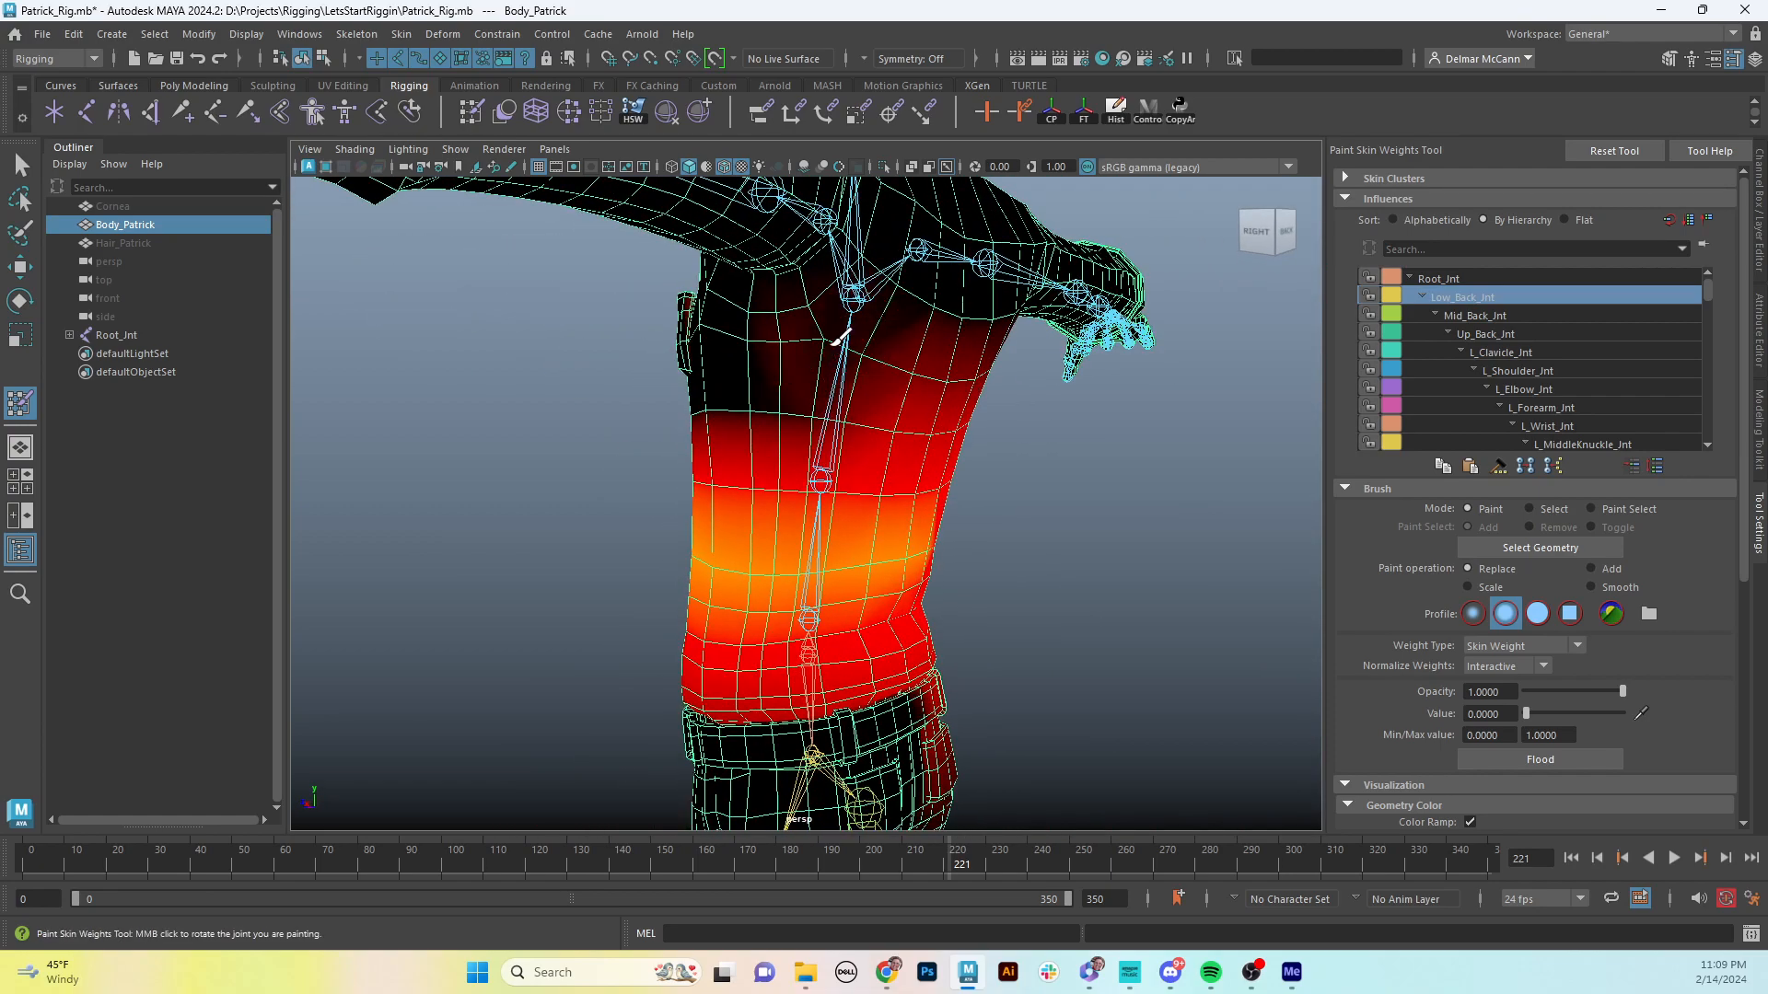
{"action": "mouse_move", "coordinate": [963, 356]}
{"action": "left_mouse_down", "text": "alt"}
{"action": "mouse_move", "coordinate": [920, 356]}
{"action": "mouse_move", "coordinate": [970, 347]}
{"action": "left_mouse_up", "text": "alt"}
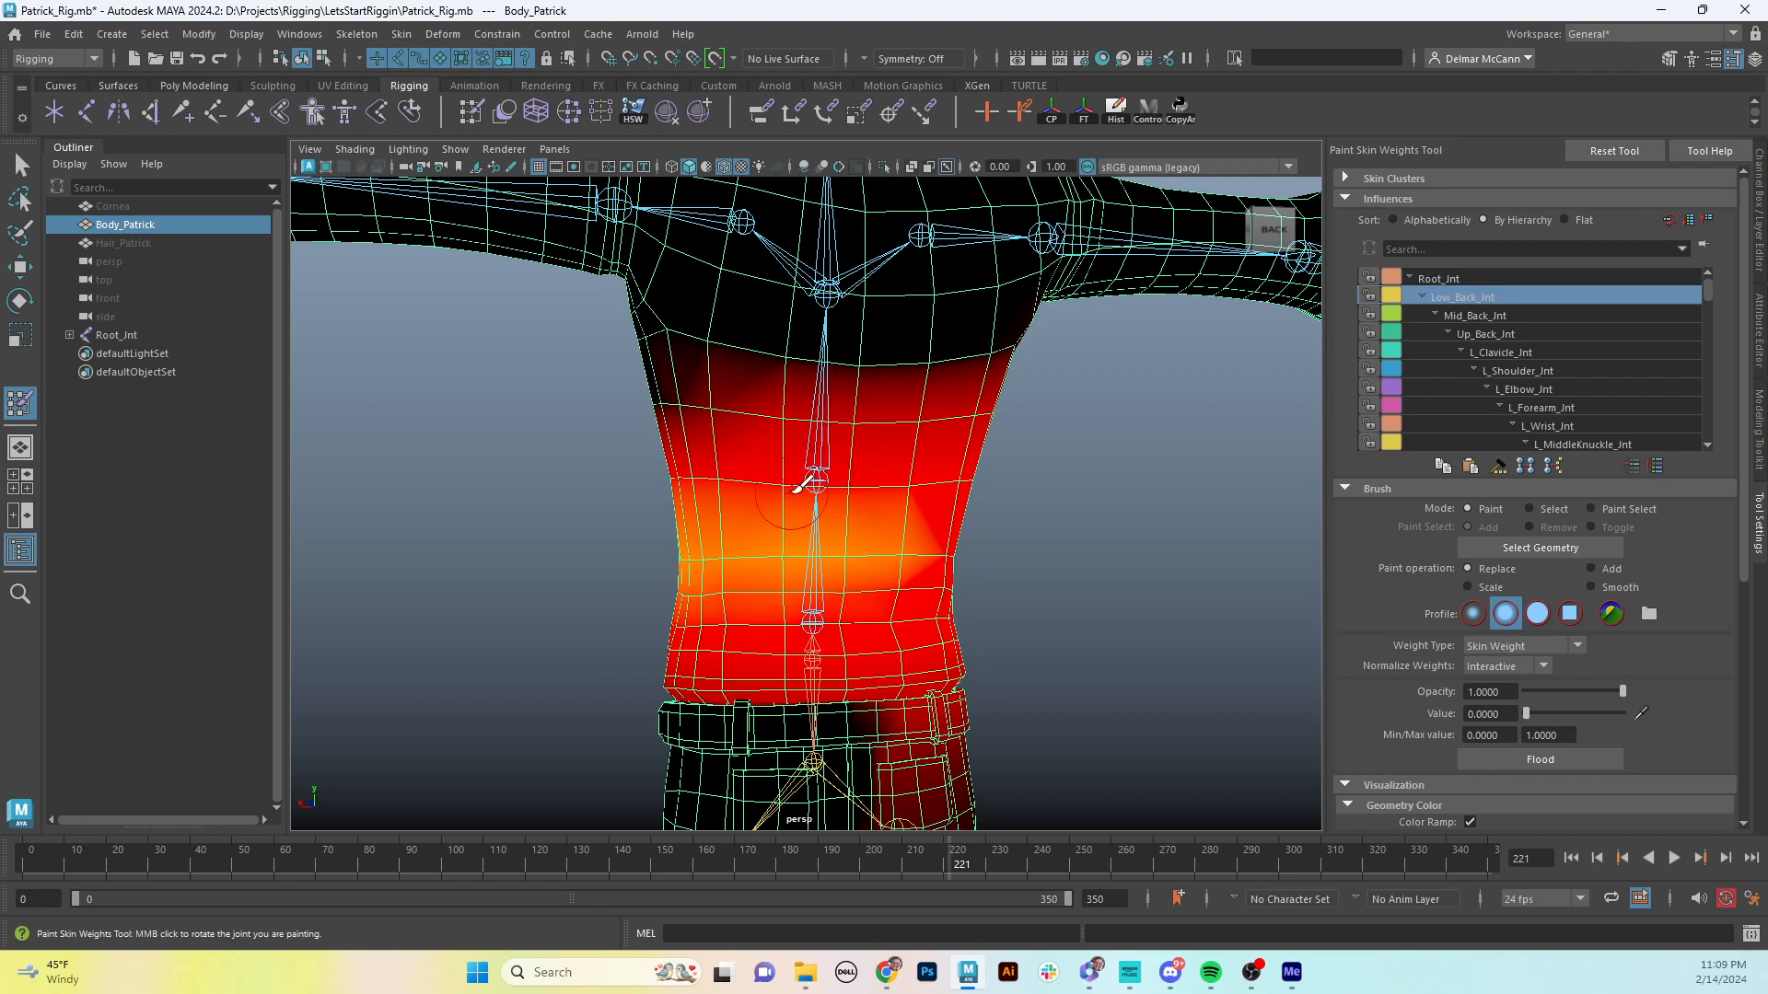
{"action": "left_click_drag", "start_coordinate": [799, 485], "coordinate": [750, 444], "text": "alt"}
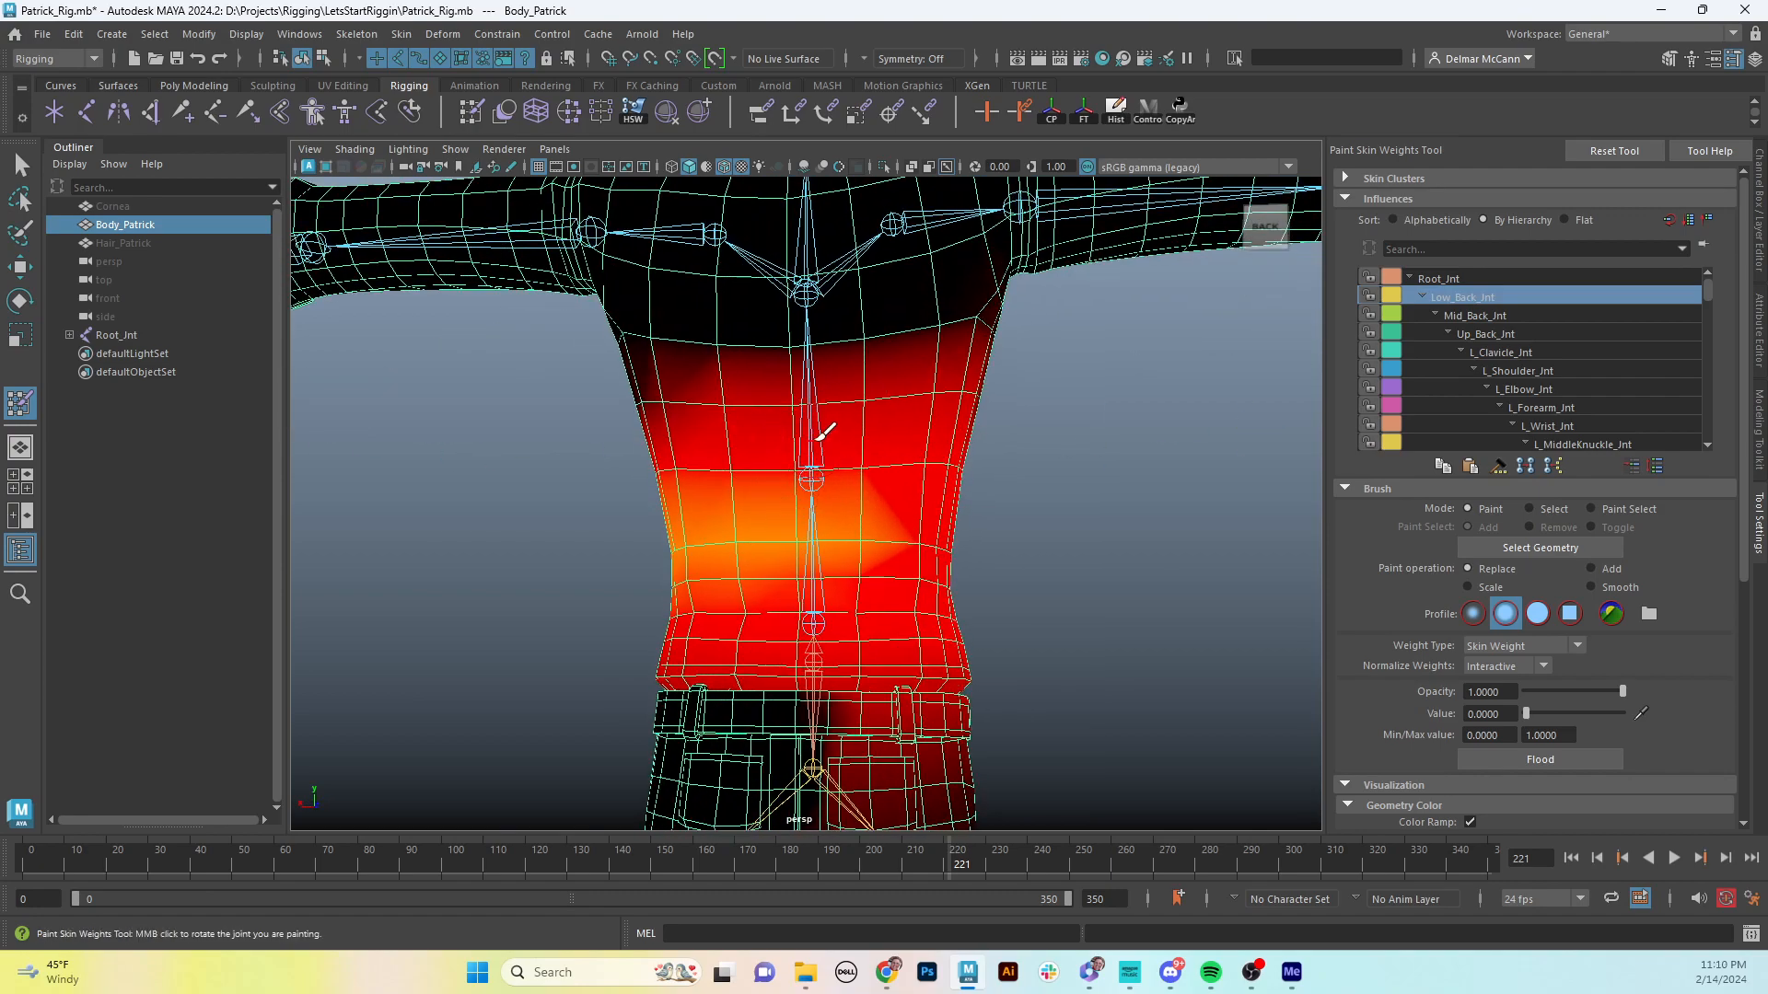
- Even out the upper edge of the Low_Back_Jnt influence from the back around the torso's side to beneath the chest pocket
{"action": "mouse_move", "coordinate": [750, 348]}
{"action": "left_mouse_down", "text": "alt"}
{"action": "mouse_move", "coordinate": [797, 383]}
{"action": "mouse_move", "coordinate": [801, 367]}
{"action": "mouse_move", "coordinate": [876, 383]}
{"action": "mouse_move", "coordinate": [781, 397]}
{"action": "left_mouse_up", "text": "alt"}
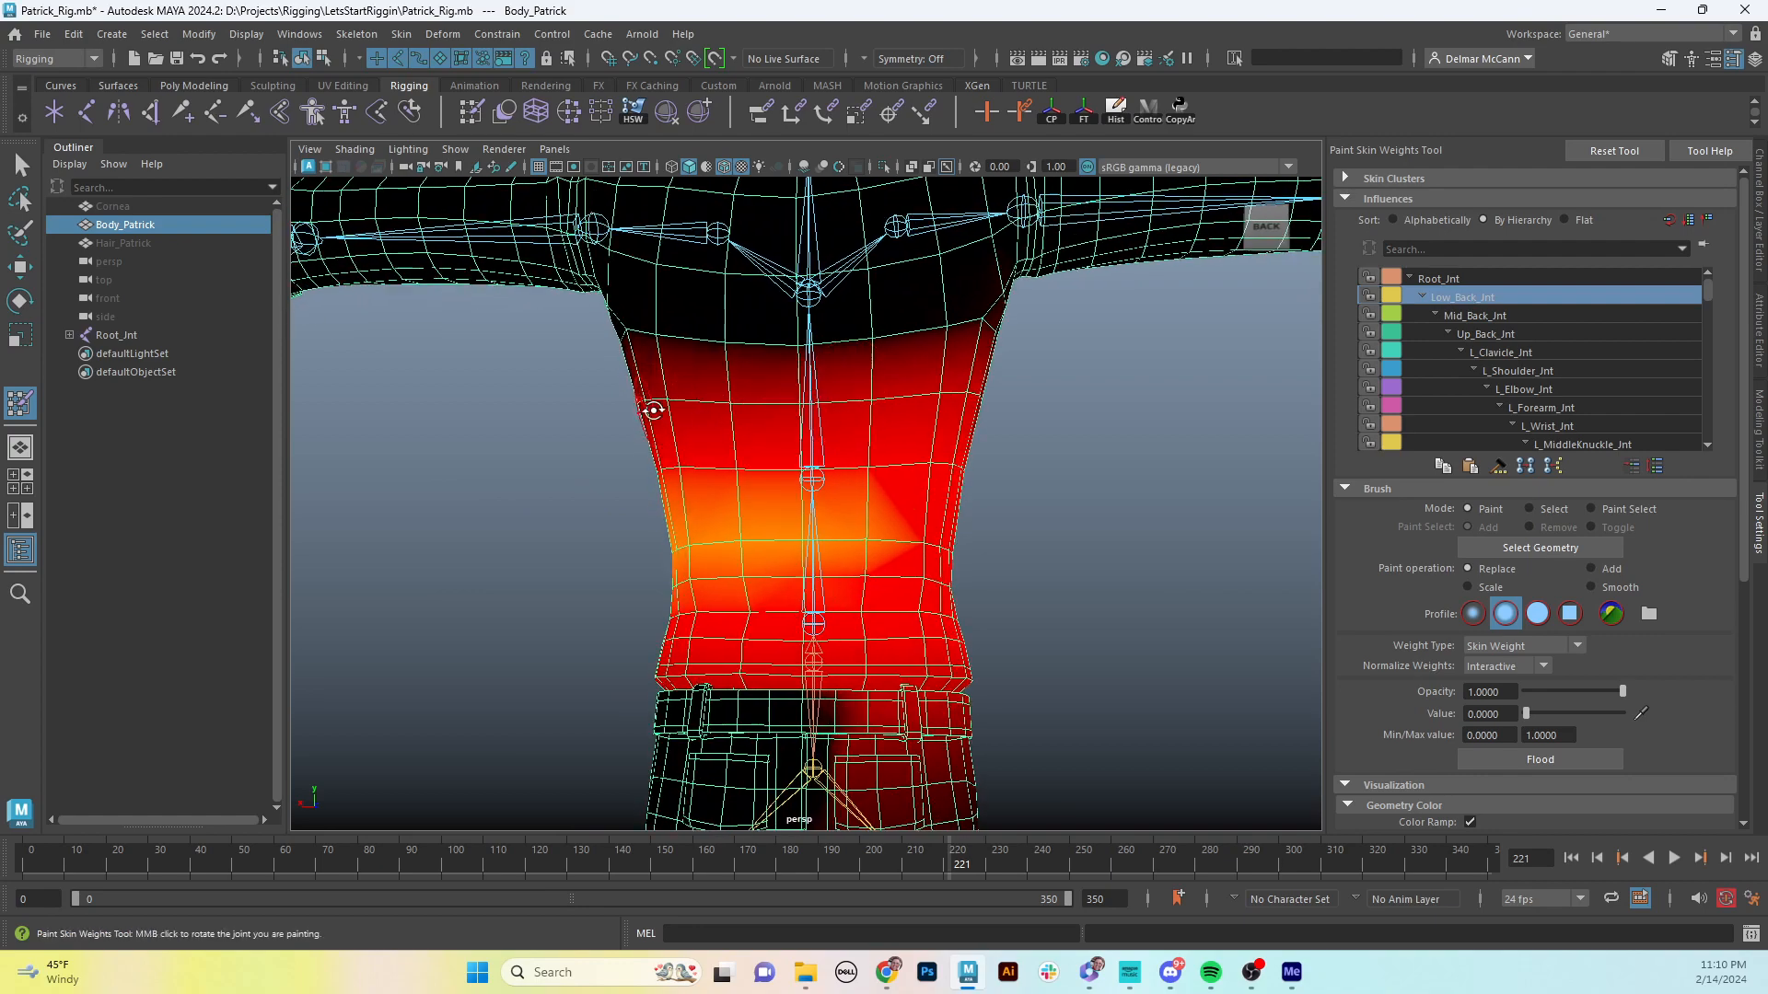
{"action": "left_click_drag", "start_coordinate": [679, 407], "coordinate": [881, 403], "text": "alt"}
{"action": "mouse_move", "coordinate": [762, 394]}
{"action": "left_mouse_down", "text": "alt"}
{"action": "mouse_move", "coordinate": [899, 406]}
{"action": "mouse_move", "coordinate": [852, 412]}
{"action": "mouse_move", "coordinate": [875, 414]}
{"action": "mouse_move", "coordinate": [843, 473]}
{"action": "left_mouse_up", "text": "alt"}
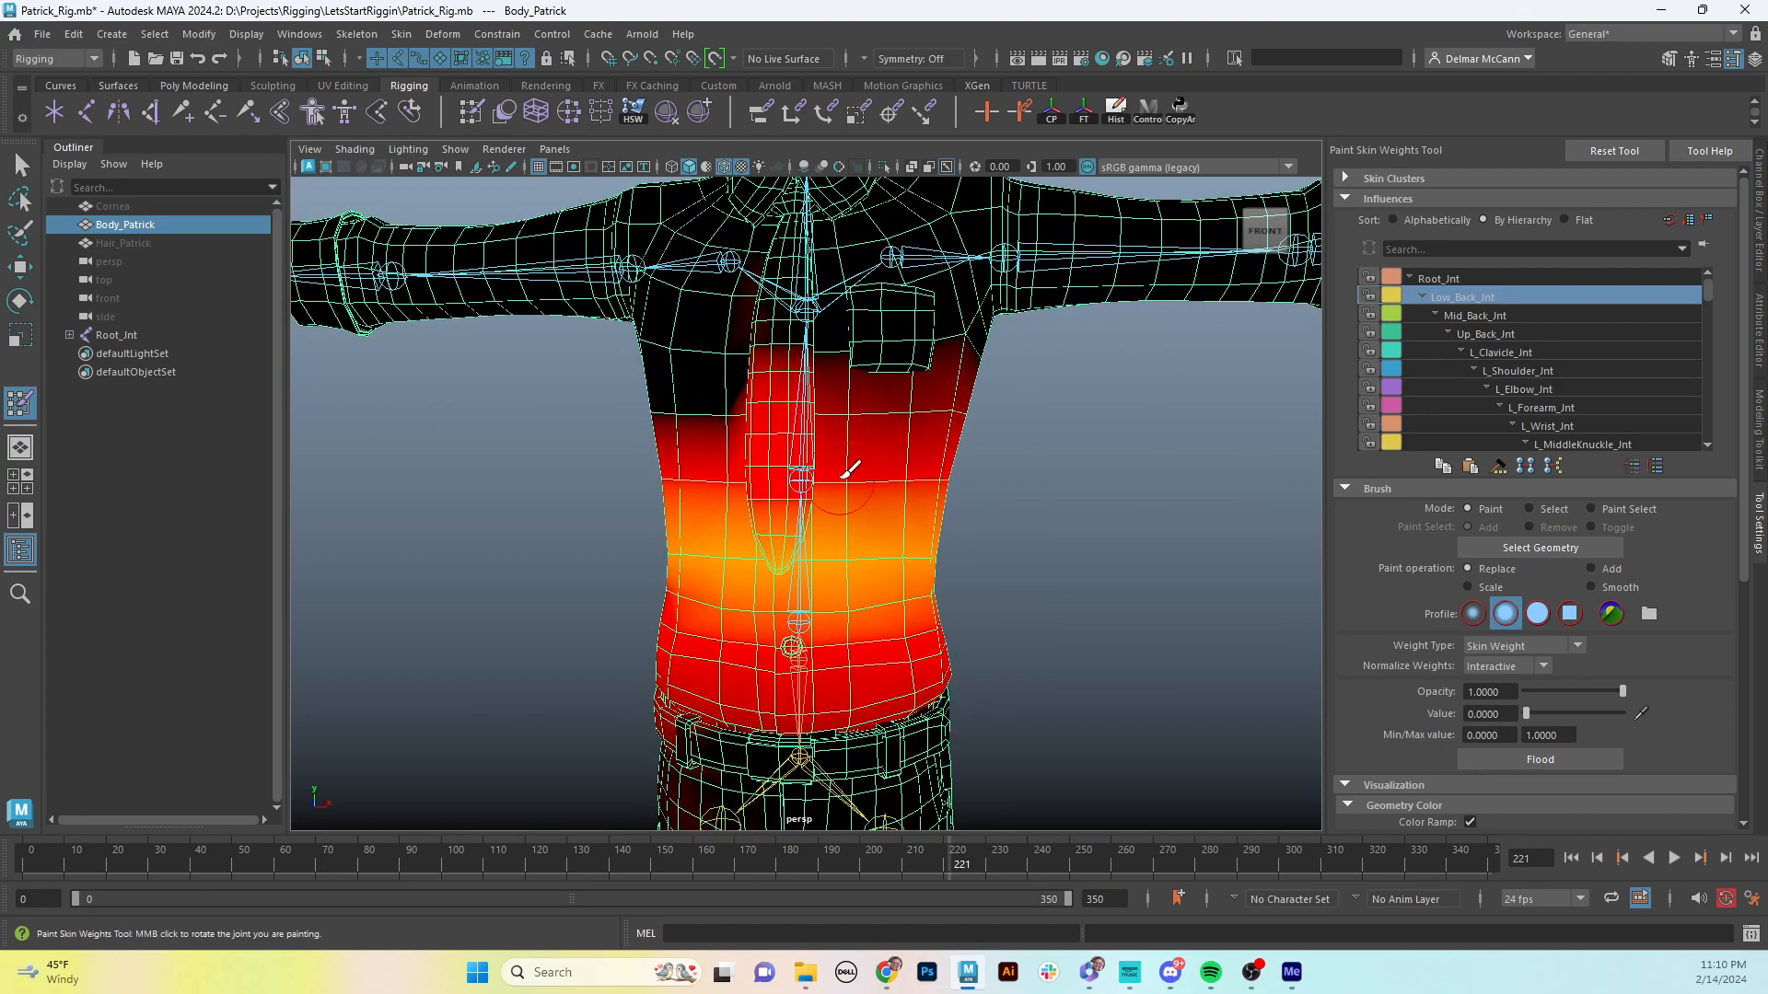
{"action": "left_click_drag", "start_coordinate": [916, 465], "coordinate": [709, 475], "text": "alt"}
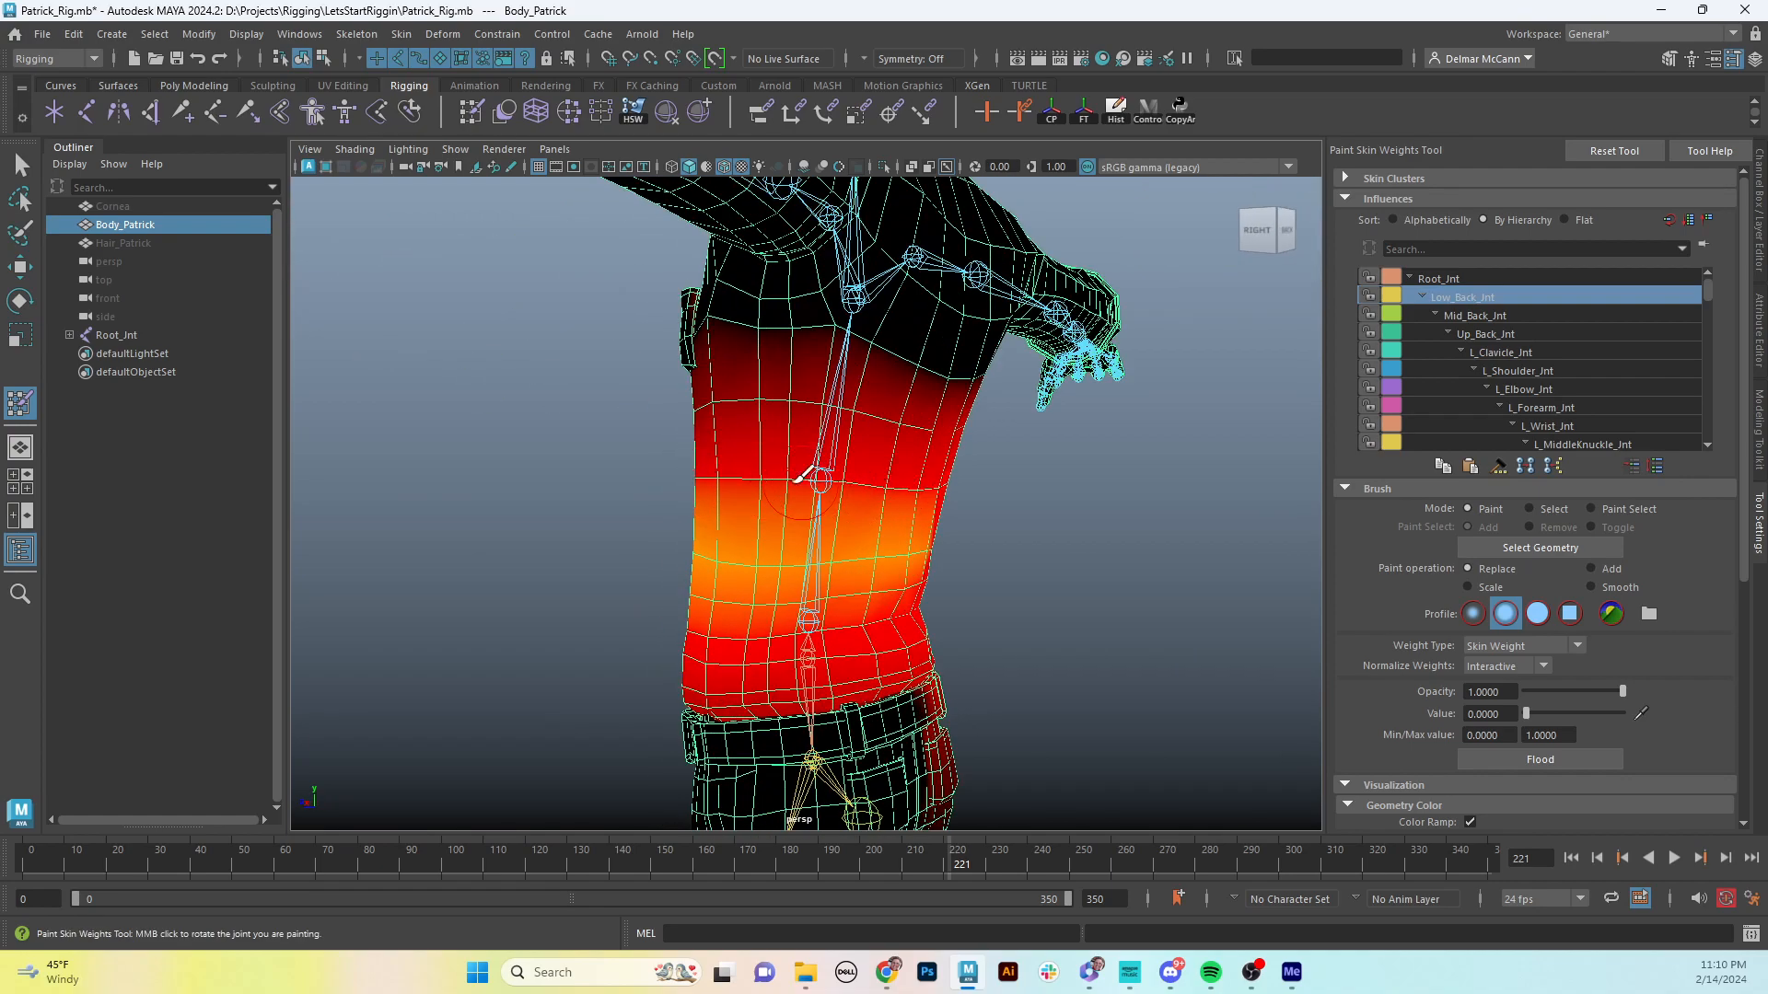
- Paint the Low_Back_Jnt weights to 0 on the upper part of the necktie
{"action": "left_click_drag", "start_coordinate": [935, 479], "coordinate": [882, 407], "text": "alt"}
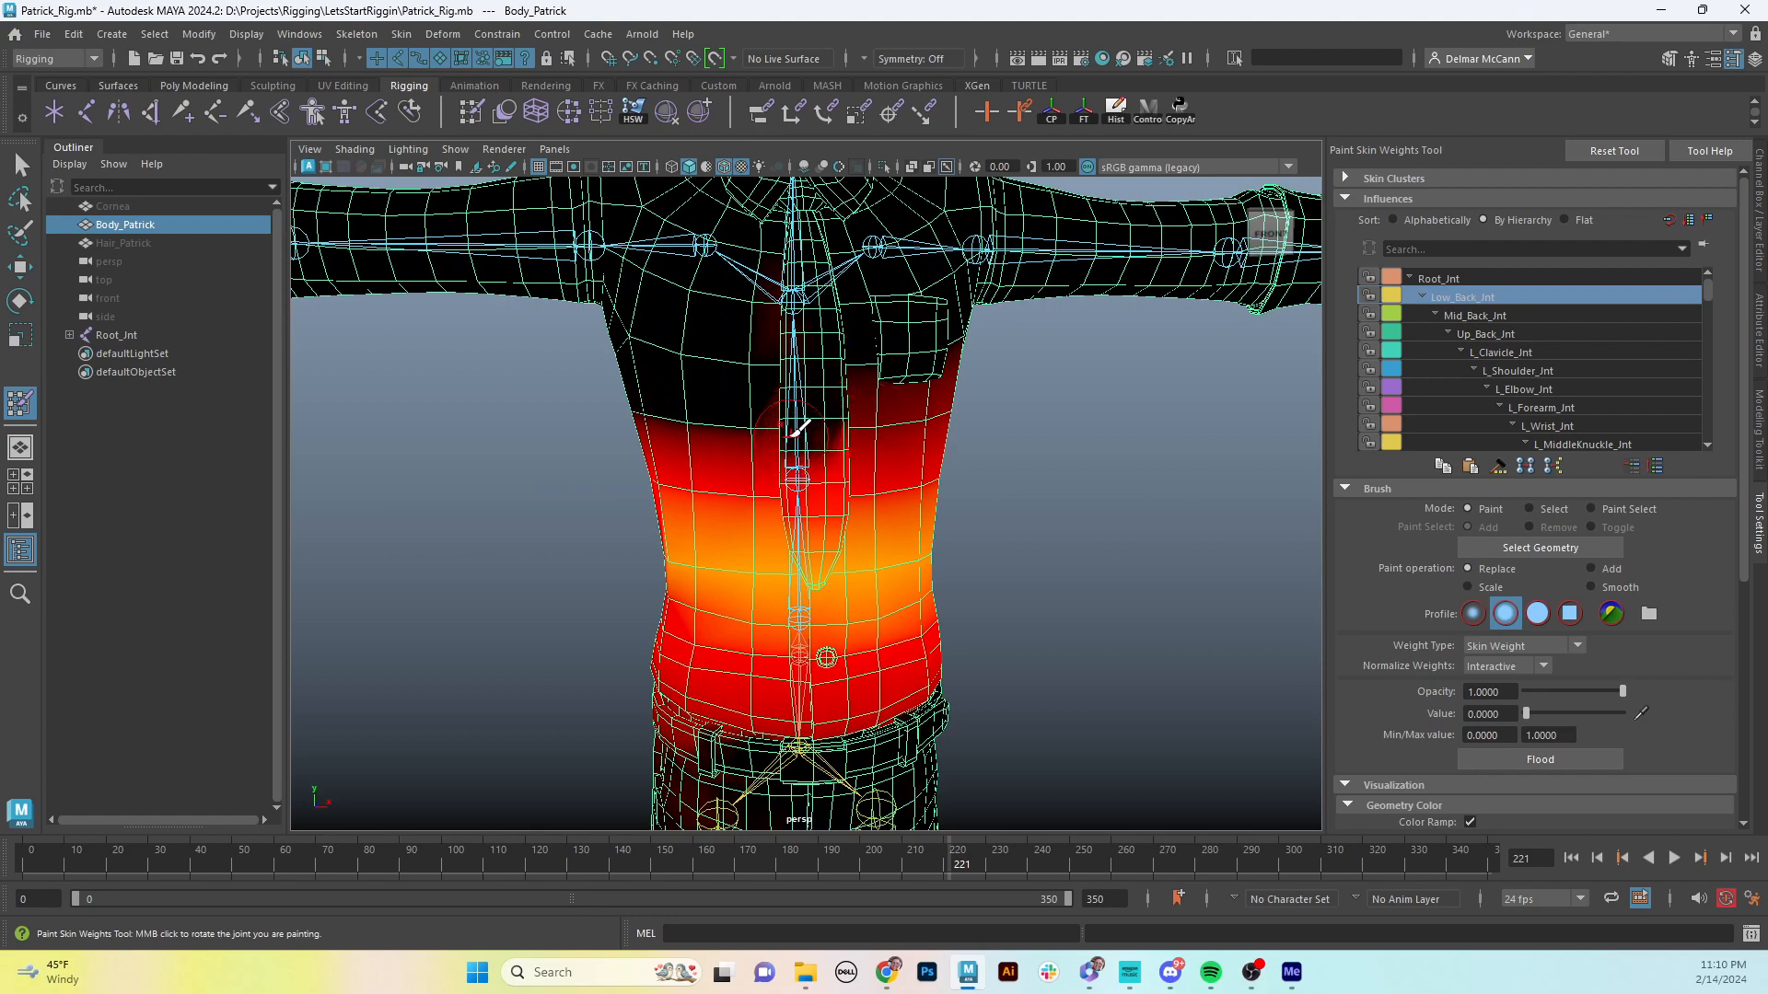
{"action": "left_click_drag", "start_coordinate": [861, 402], "coordinate": [1046, 411], "text": "alt"}
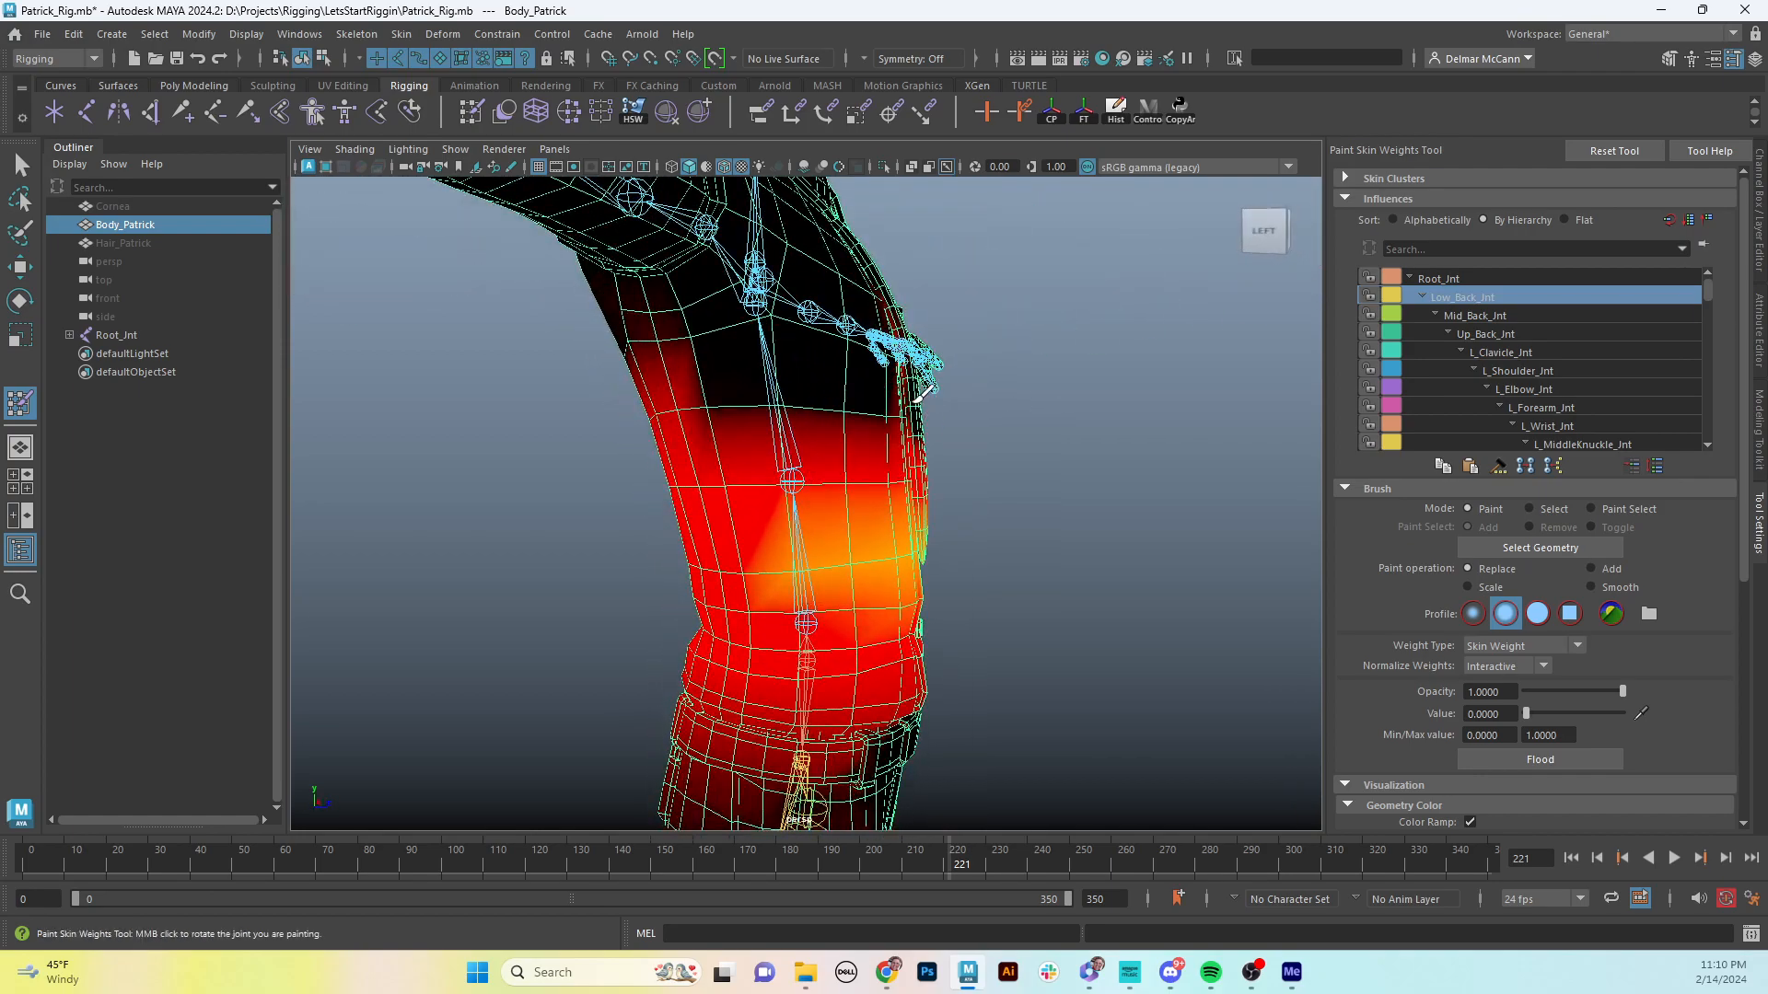
{"action": "mouse_move", "coordinate": [920, 392]}
{"action": "left_mouse_down", "text": "alt"}
{"action": "mouse_move", "coordinate": [644, 395]}
{"action": "mouse_move", "coordinate": [810, 392]}
{"action": "mouse_move", "coordinate": [686, 423]}
{"action": "mouse_move", "coordinate": [872, 446]}
{"action": "mouse_move", "coordinate": [849, 350]}
{"action": "left_mouse_up", "text": "alt"}
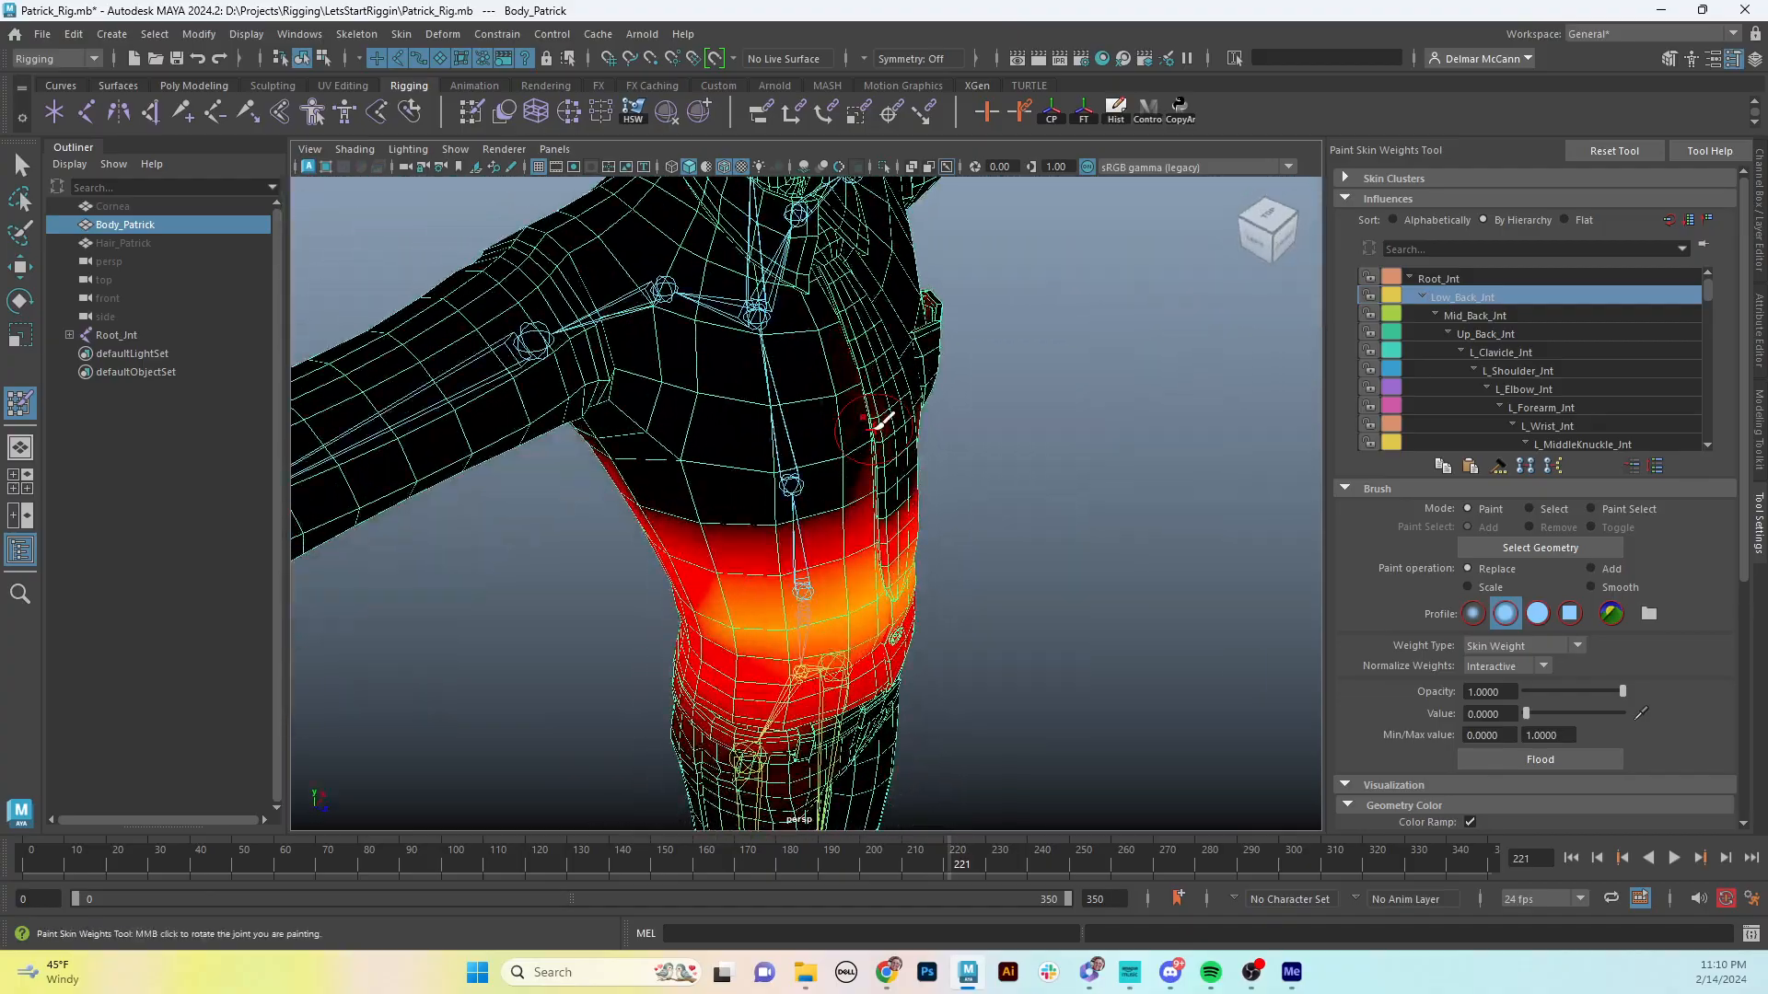
{"action": "mouse_move", "coordinate": [880, 422]}
{"action": "left_mouse_down", "text": "alt"}
{"action": "mouse_move", "coordinate": [737, 367]}
{"action": "mouse_move", "coordinate": [801, 442]}
{"action": "mouse_move", "coordinate": [557, 431]}
{"action": "mouse_move", "coordinate": [921, 434]}
{"action": "mouse_move", "coordinate": [905, 433]}
{"action": "mouse_move", "coordinate": [951, 402]}
{"action": "mouse_move", "coordinate": [1014, 399]}
{"action": "mouse_move", "coordinate": [773, 425]}
{"action": "mouse_move", "coordinate": [842, 425]}
{"action": "left_mouse_up", "text": "alt"}
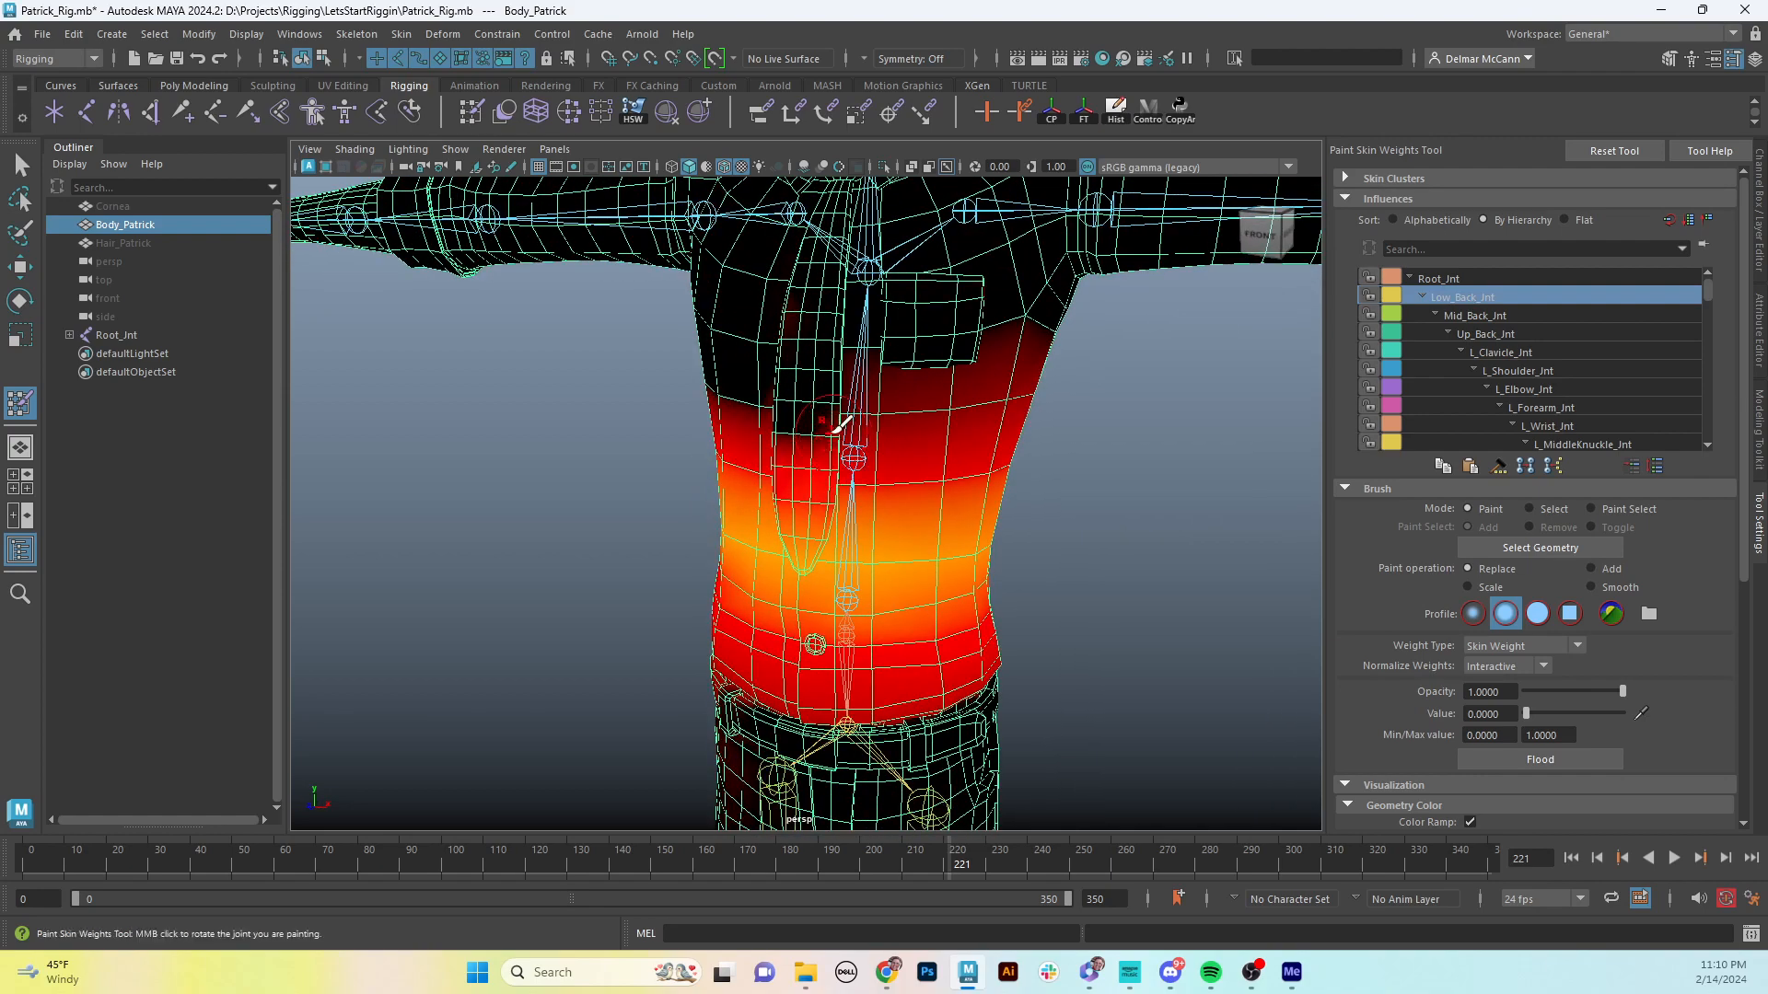
- Select all the necktie's vertices on Body_Patrick together with Root_Jnt and isolate them in the view
{"action": "key", "text": "F9"}
{"action": "key", "text": "q"}
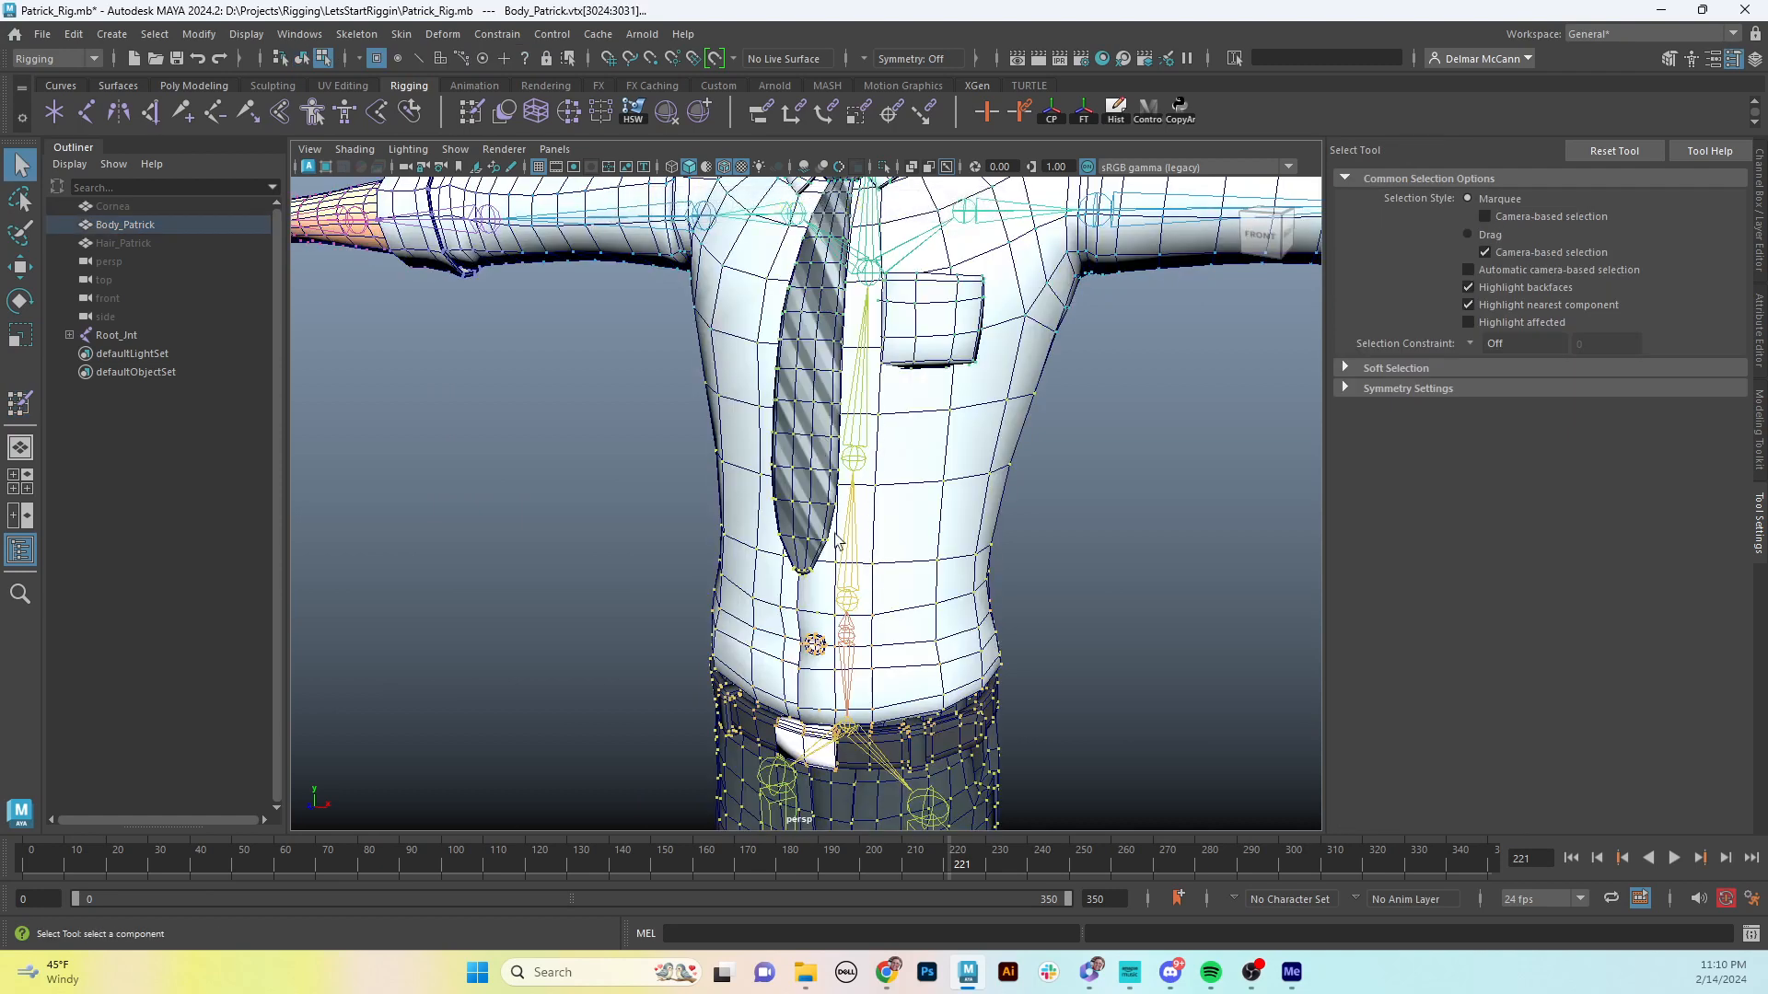
{"action": "left_click_drag", "start_coordinate": [815, 465], "coordinate": [834, 542], "text": "alt"}
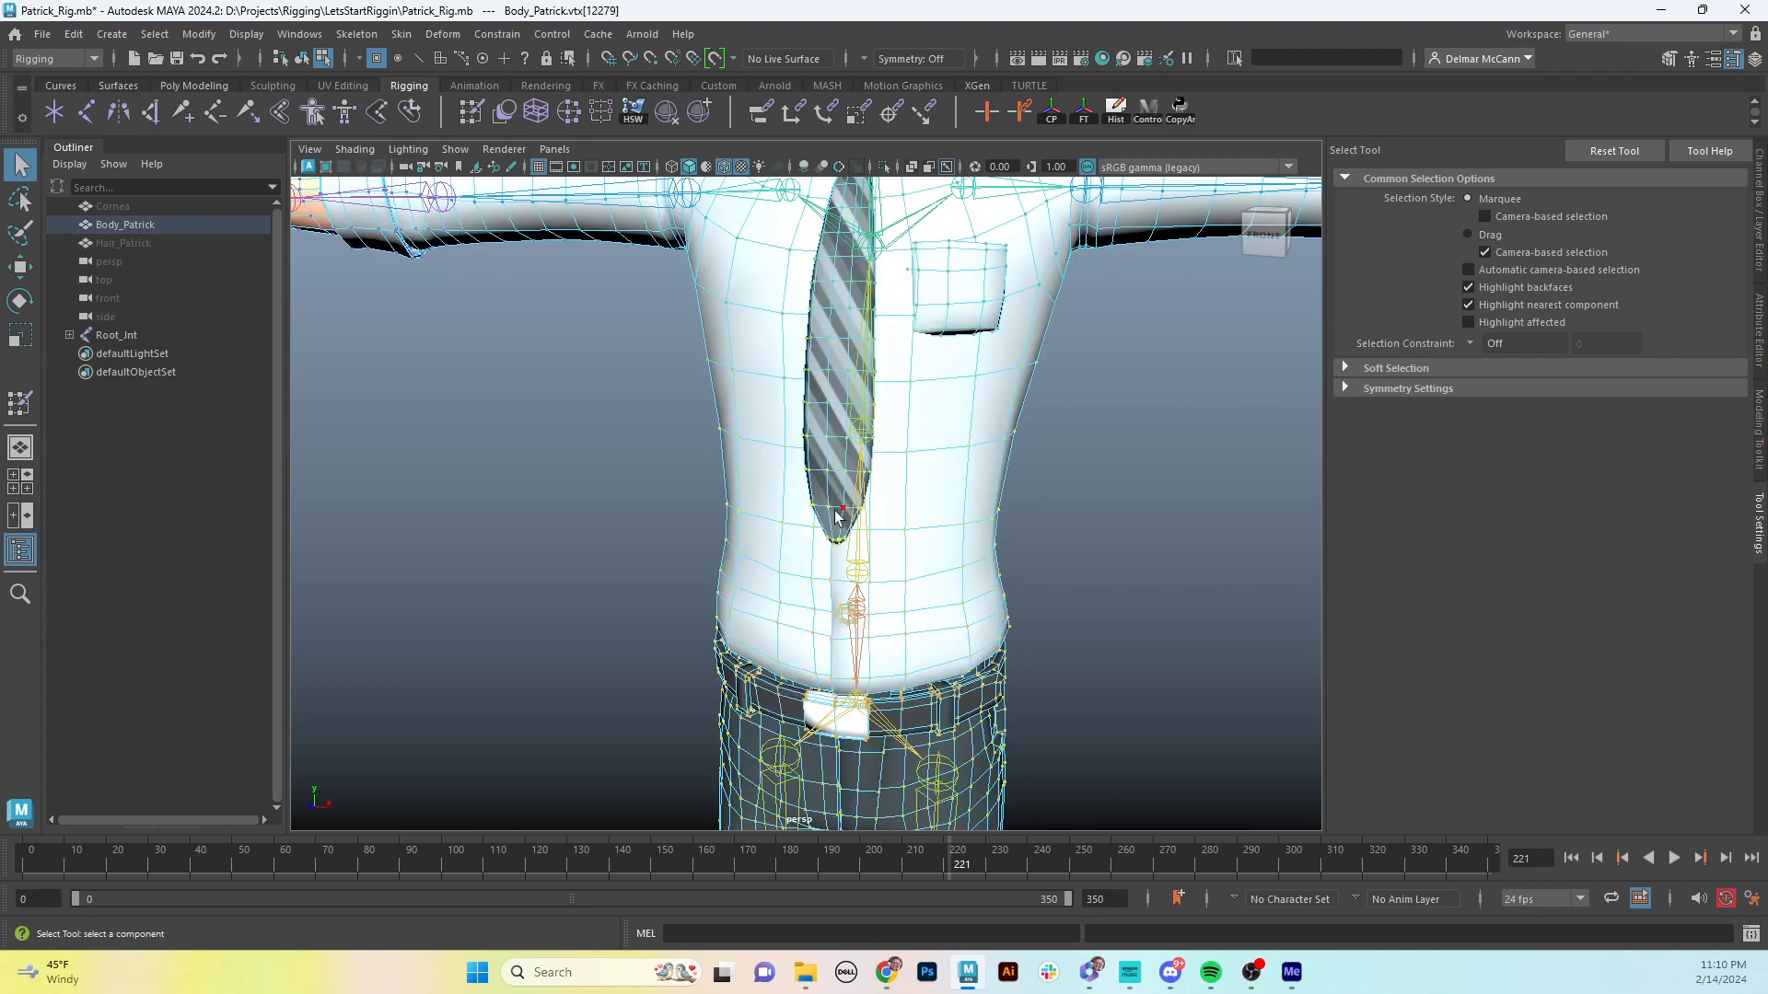
{"action": "left_click_drag", "start_coordinate": [839, 509], "coordinate": [890, 466], "text": "alt"}
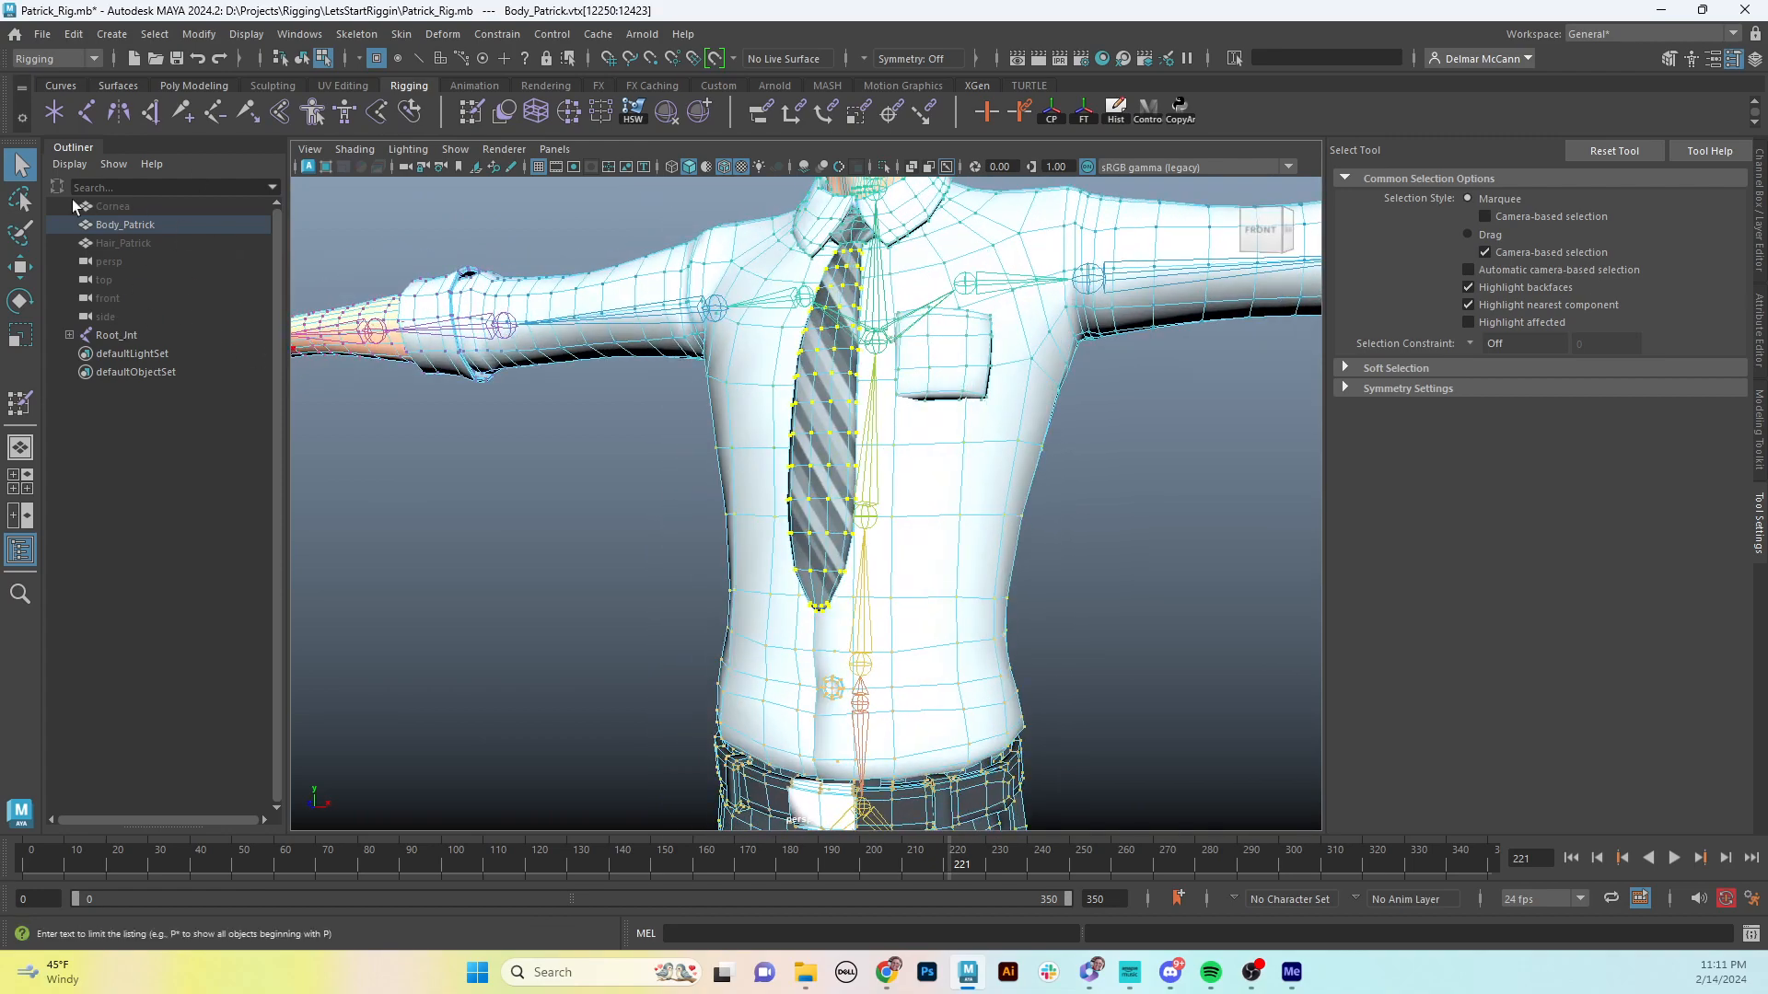
{"action": "left_click", "coordinate": [117, 337]}
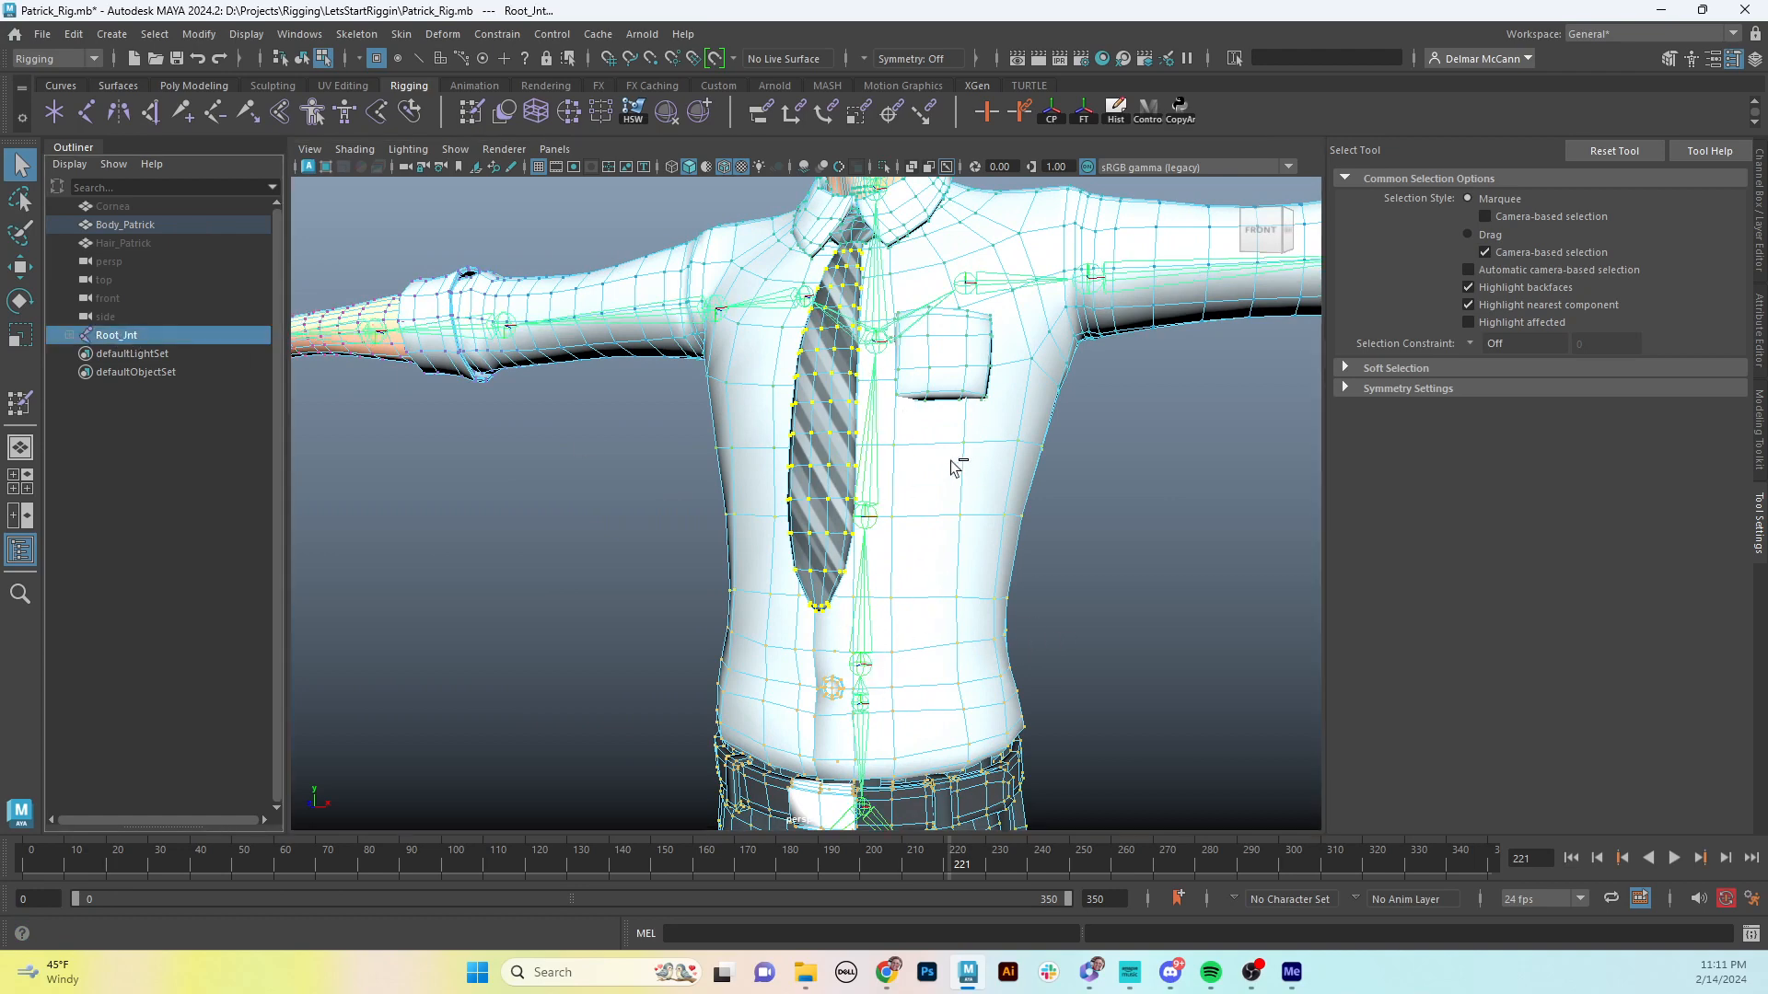
{"action": "left_click", "coordinate": [883, 169]}
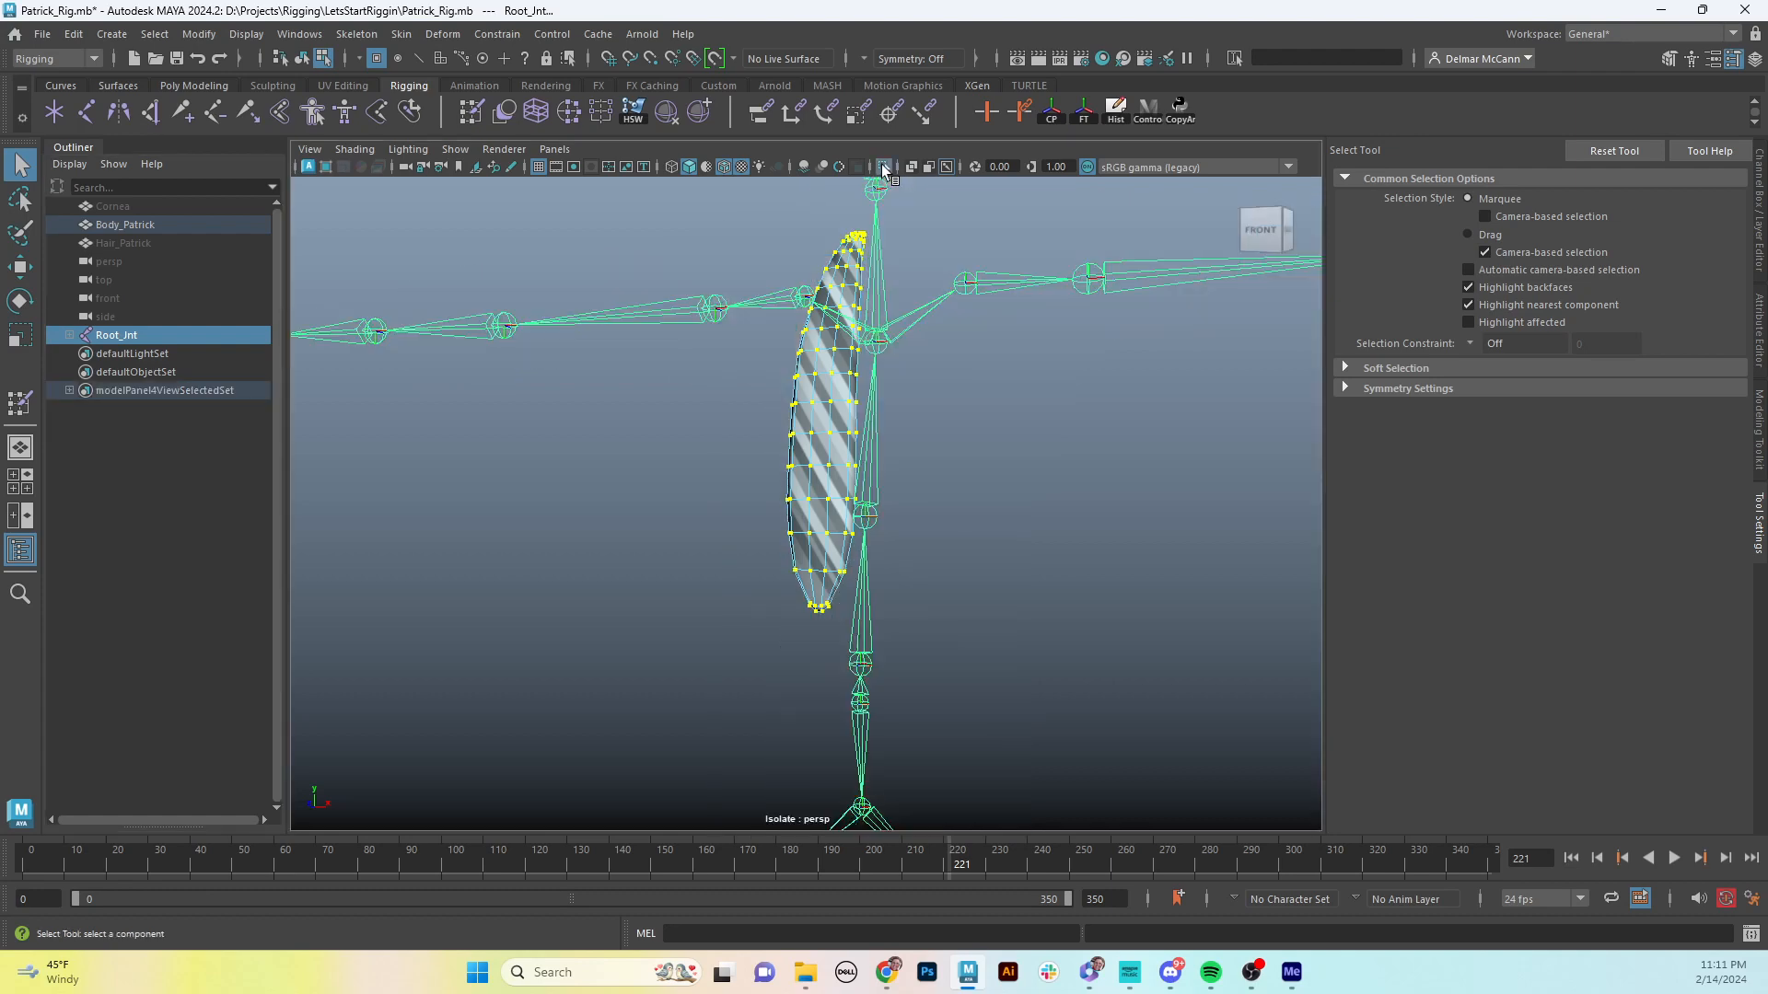
{"action": "left_click_drag", "start_coordinate": [919, 230], "coordinate": [659, 411], "text": "alt"}
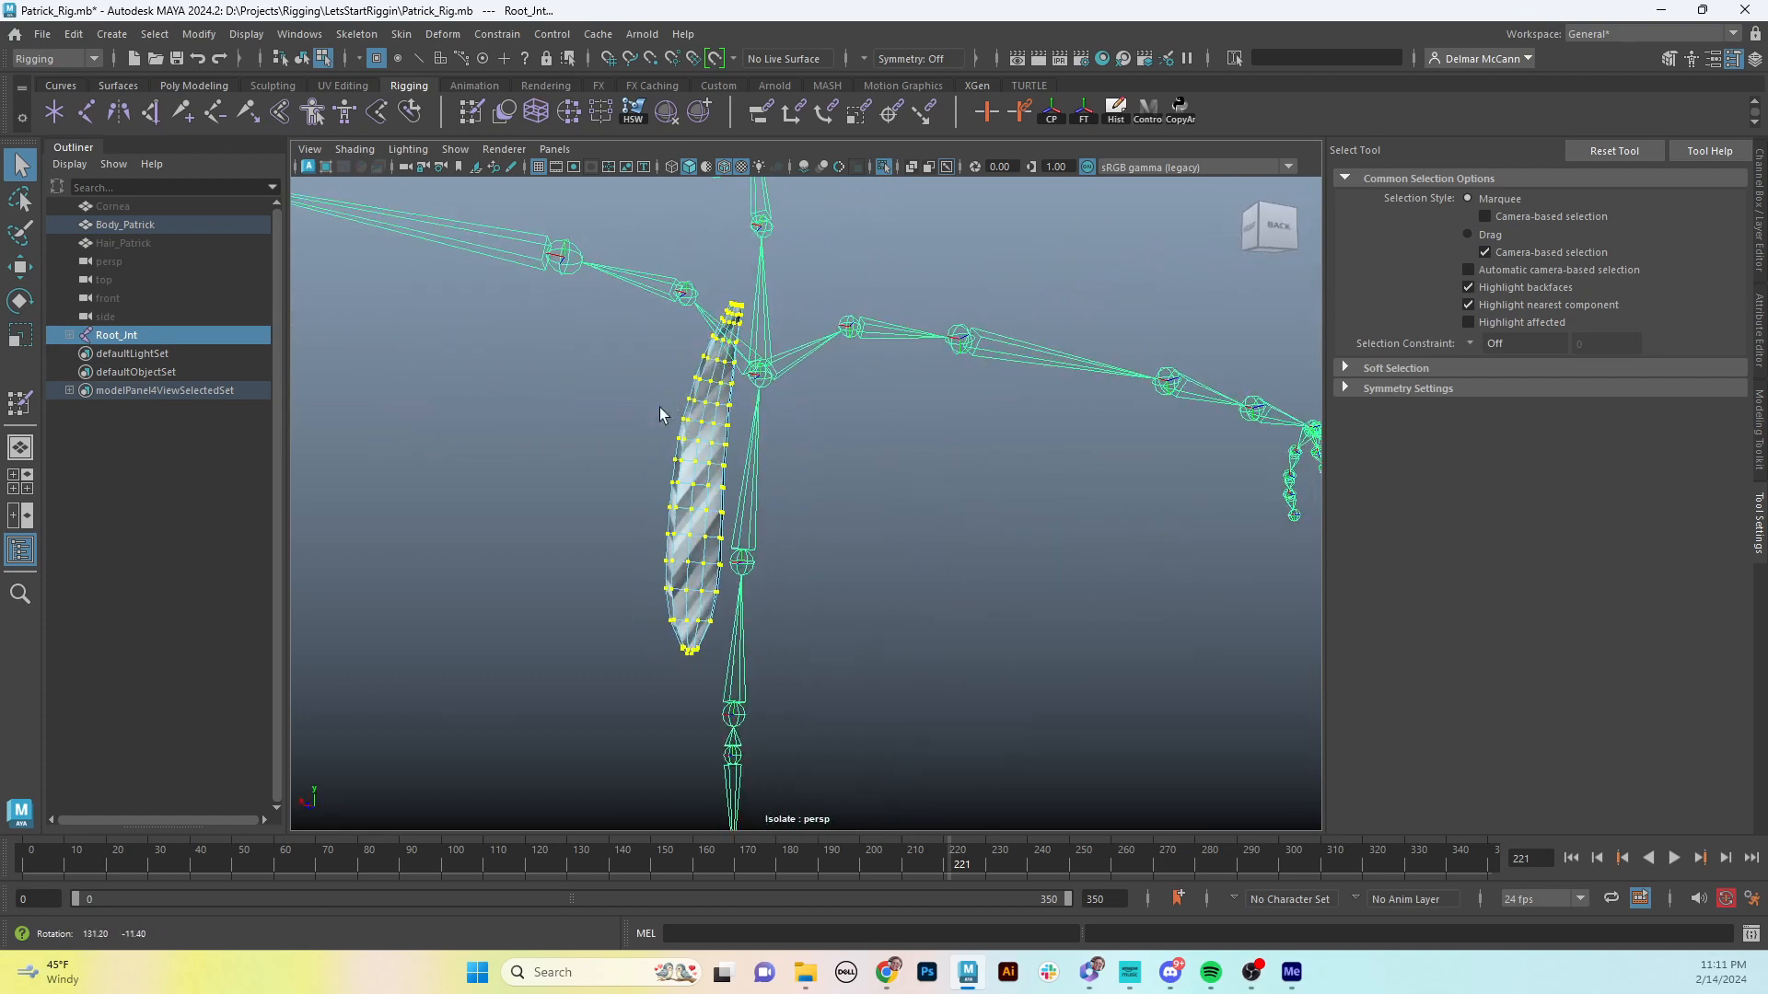
{"action": "left_click_drag", "start_coordinate": [719, 494], "coordinate": [768, 507], "text": "alt"}
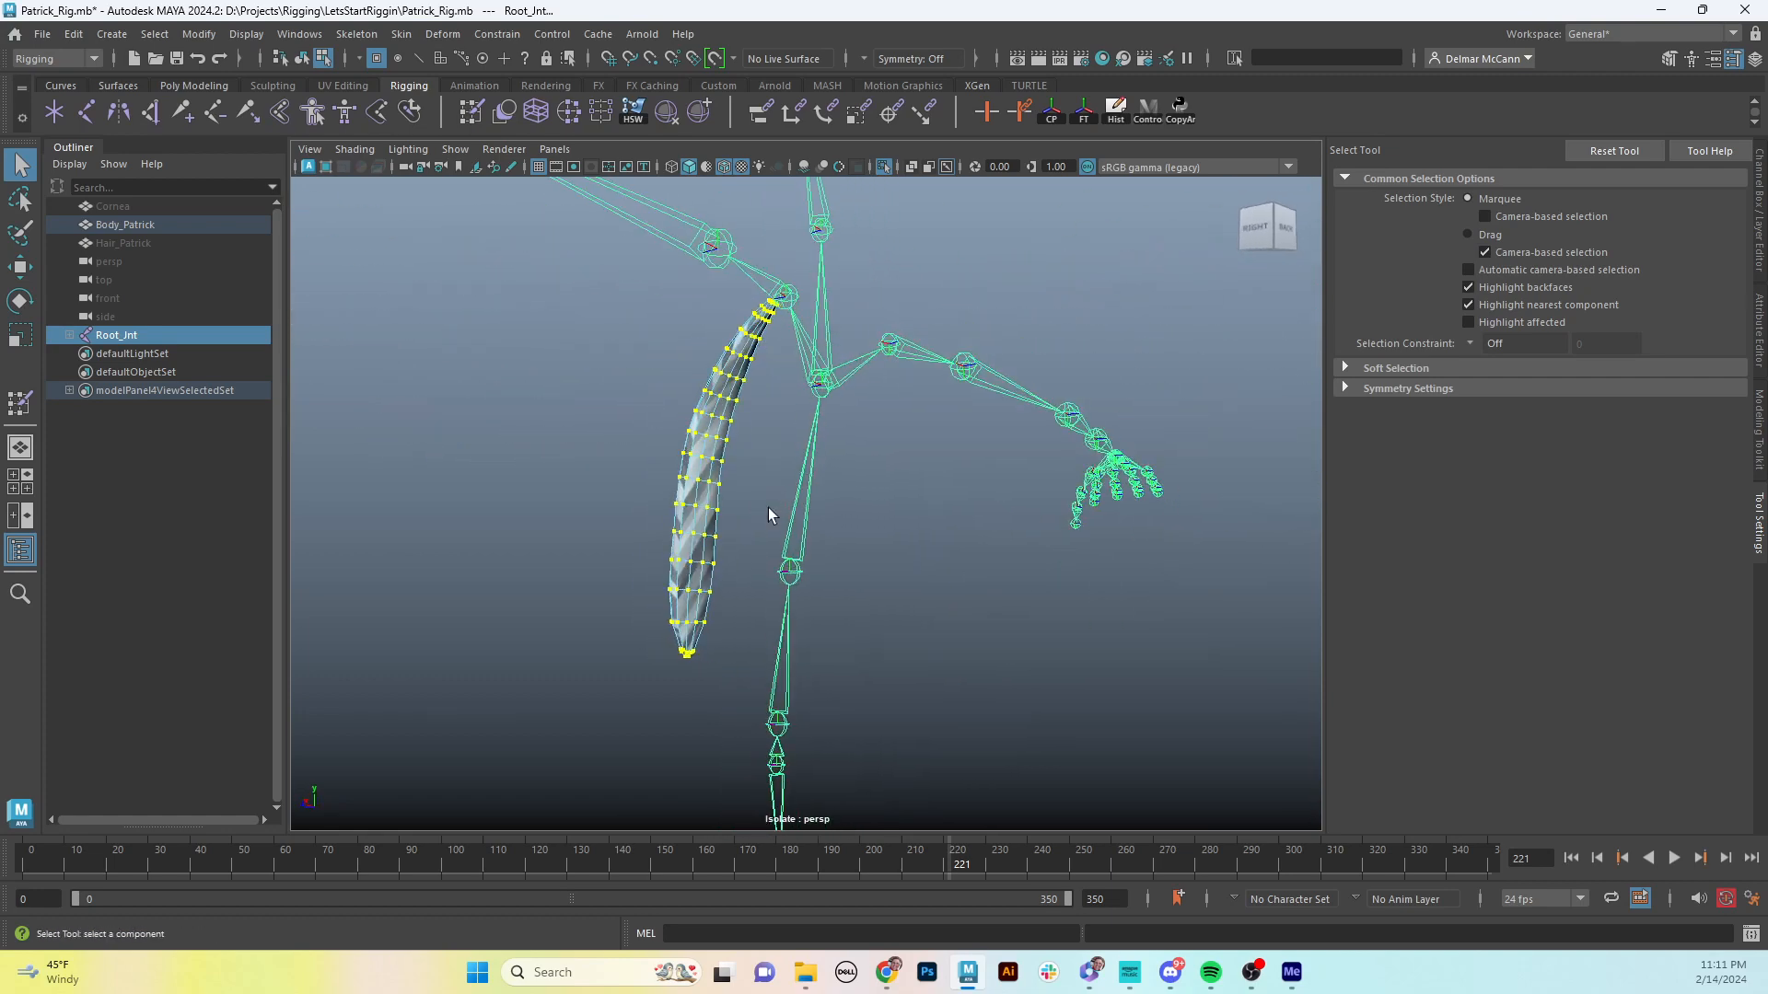
- Paint the Low_Back_Jnt skin weights to 0 on the front, back and sides of the isolated necktie's upper half
{"action": "key", "text": "F8"}
{"action": "left_click_drag", "start_coordinate": [587, 513], "coordinate": [778, 483], "text": "alt"}
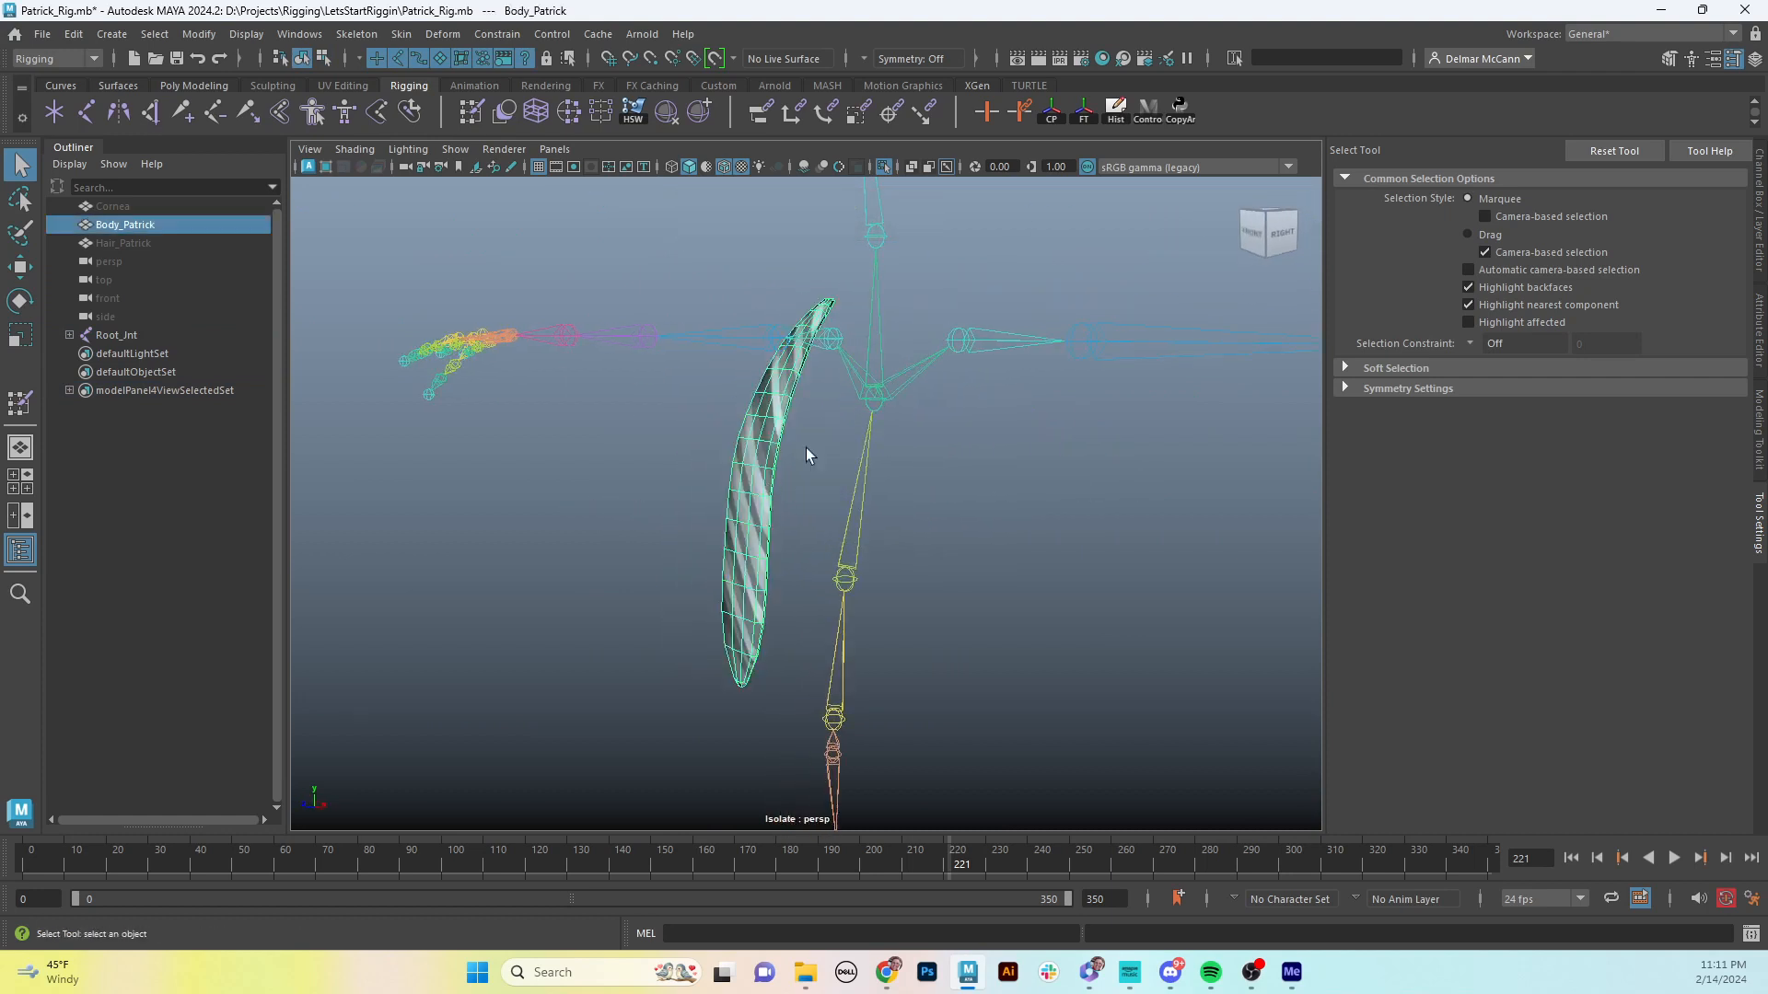
{"action": "left_click", "coordinate": [469, 114]}
{"action": "left_click_drag", "start_coordinate": [770, 395], "coordinate": [623, 406], "text": "alt"}
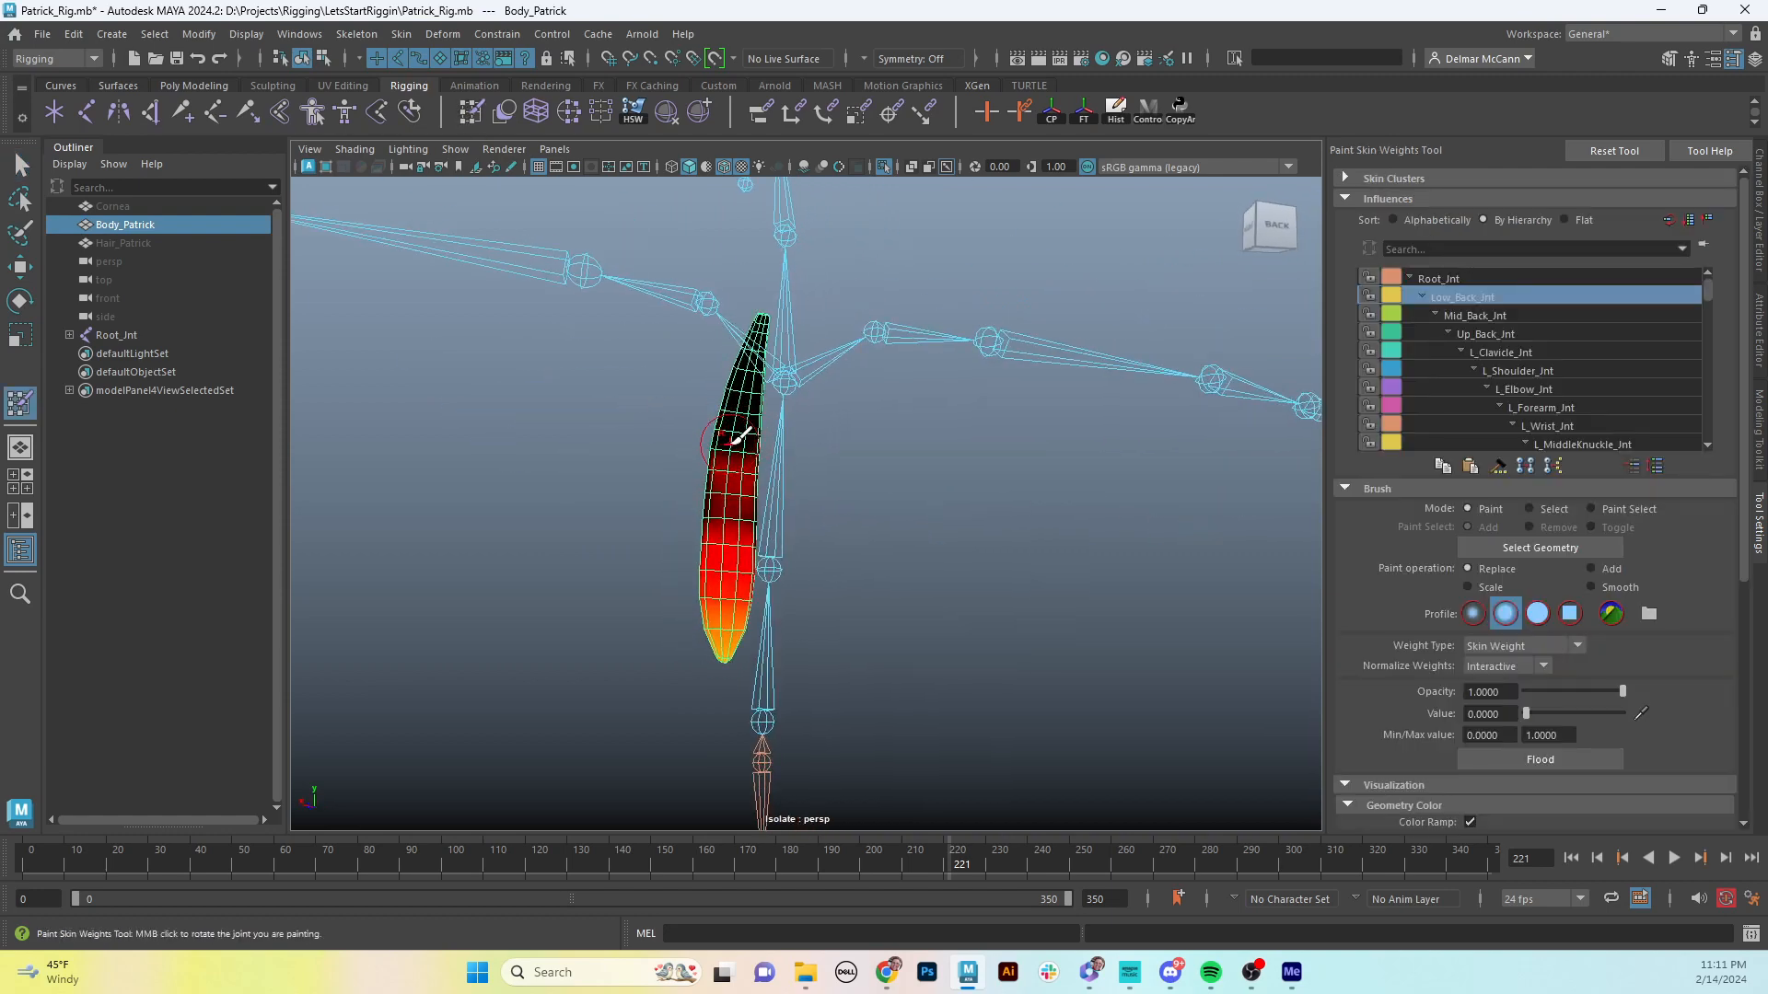
{"action": "mouse_move", "coordinate": [740, 437]}
{"action": "left_mouse_down"}
{"action": "mouse_move", "coordinate": [728, 465]}
{"action": "mouse_move", "coordinate": [759, 465]}
{"action": "mouse_move", "coordinate": [726, 475]}
{"action": "mouse_move", "coordinate": [742, 499]}
{"action": "mouse_move", "coordinate": [954, 477]}
{"action": "mouse_move", "coordinate": [769, 476]}
{"action": "mouse_move", "coordinate": [737, 525]}
{"action": "mouse_move", "coordinate": [853, 513]}
{"action": "mouse_move", "coordinate": [583, 506]}
{"action": "mouse_move", "coordinate": [671, 501]}
{"action": "mouse_move", "coordinate": [700, 524]}
{"action": "mouse_move", "coordinate": [789, 446]}
{"action": "mouse_move", "coordinate": [987, 486]}
{"action": "left_mouse_up"}
{"action": "left_click_drag", "start_coordinate": [854, 442], "coordinate": [958, 453], "text": "alt"}
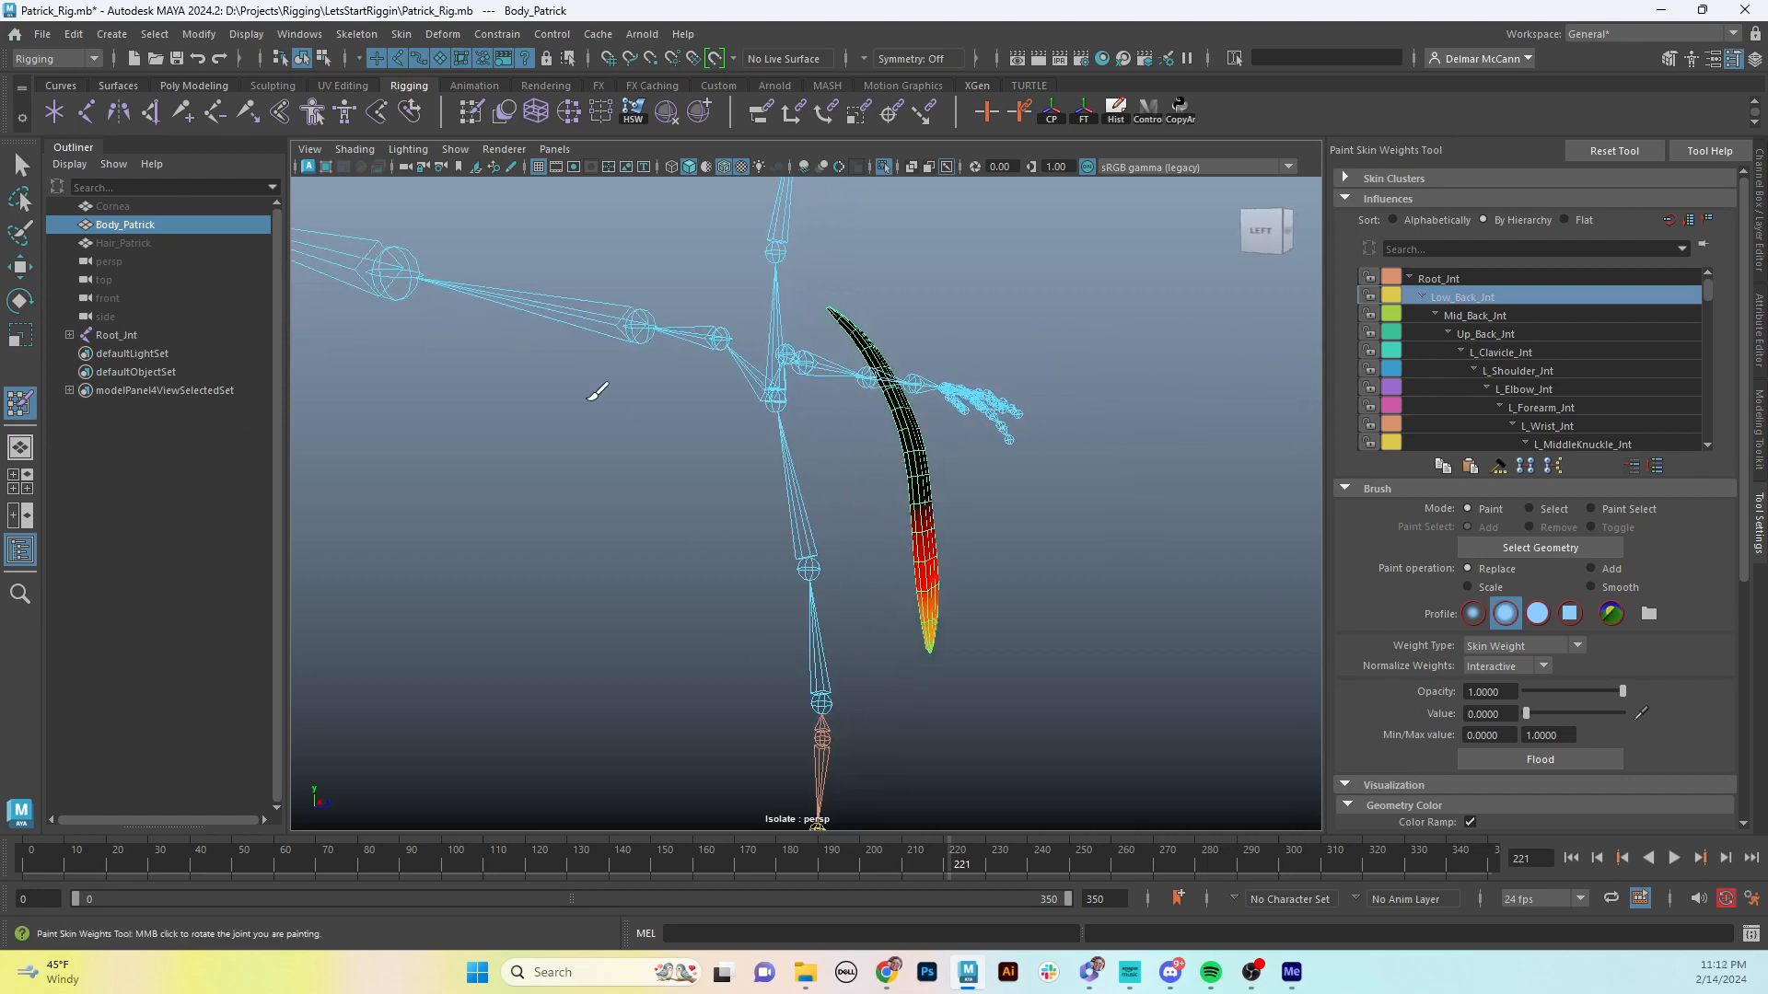
{"action": "mouse_move", "coordinate": [886, 525]}
{"action": "left_mouse_down", "text": "alt"}
{"action": "mouse_move", "coordinate": [868, 461]}
{"action": "mouse_move", "coordinate": [888, 461]}
{"action": "mouse_move", "coordinate": [734, 494]}
{"action": "mouse_move", "coordinate": [405, 478]}
{"action": "left_mouse_up", "text": "alt"}
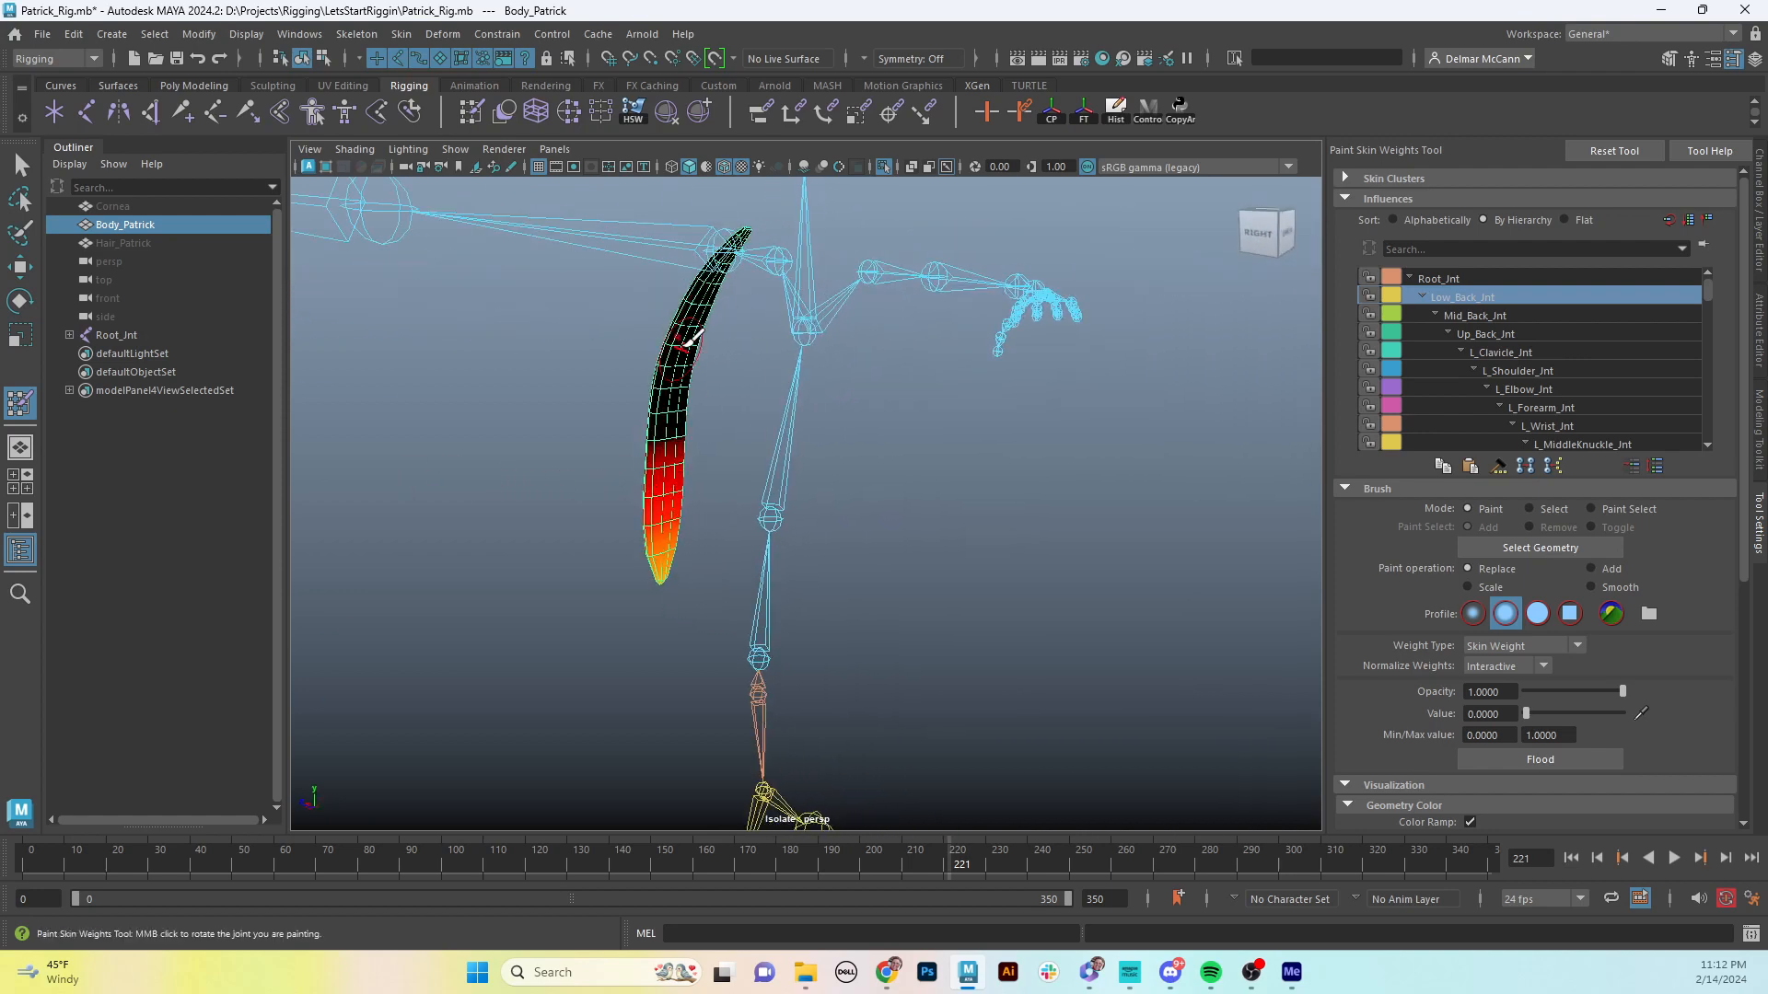
{"action": "mouse_move", "coordinate": [689, 414]}
{"action": "left_mouse_down", "text": "alt"}
{"action": "mouse_move", "coordinate": [750, 423]}
{"action": "mouse_move", "coordinate": [714, 395]}
{"action": "mouse_move", "coordinate": [640, 425]}
{"action": "mouse_move", "coordinate": [970, 399]}
{"action": "mouse_move", "coordinate": [853, 398]}
{"action": "mouse_move", "coordinate": [744, 438]}
{"action": "mouse_move", "coordinate": [890, 210]}
{"action": "left_mouse_up", "text": "alt"}
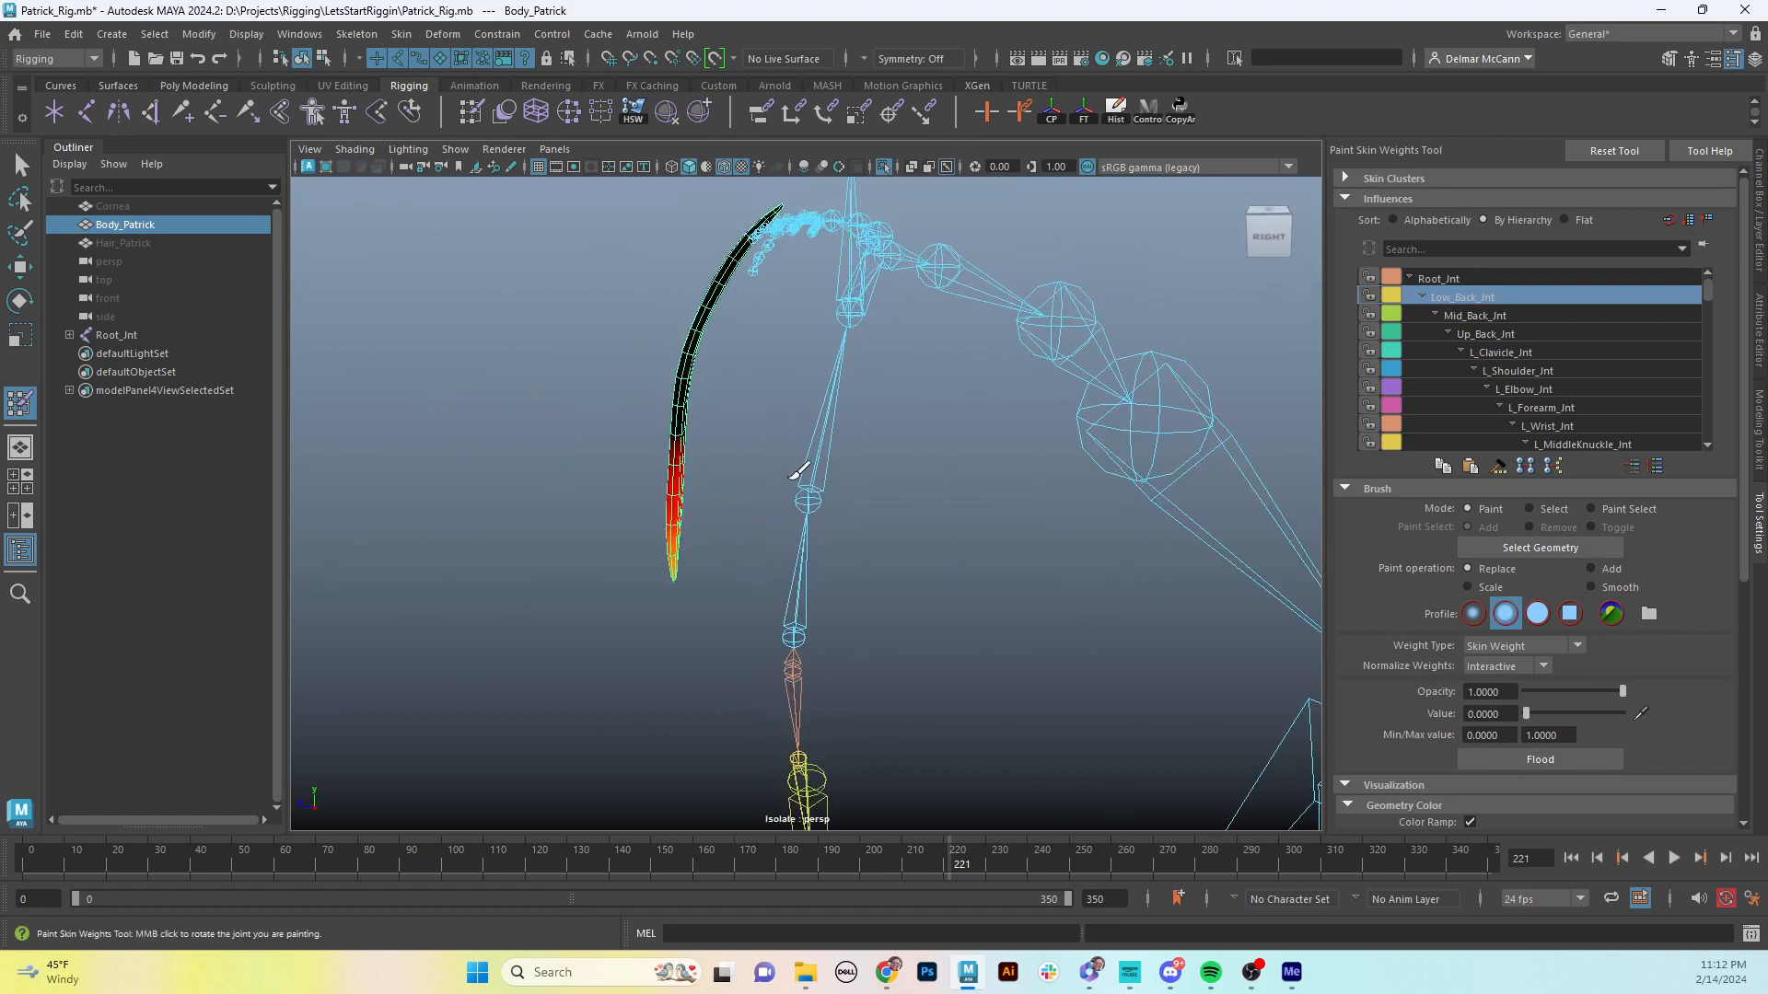
{"action": "mouse_move", "coordinate": [797, 472]}
{"action": "left_mouse_down", "text": "alt"}
{"action": "mouse_move", "coordinate": [809, 426]}
{"action": "mouse_move", "coordinate": [939, 454]}
{"action": "mouse_move", "coordinate": [871, 465]}
{"action": "mouse_move", "coordinate": [860, 494]}
{"action": "left_mouse_up", "text": "alt"}
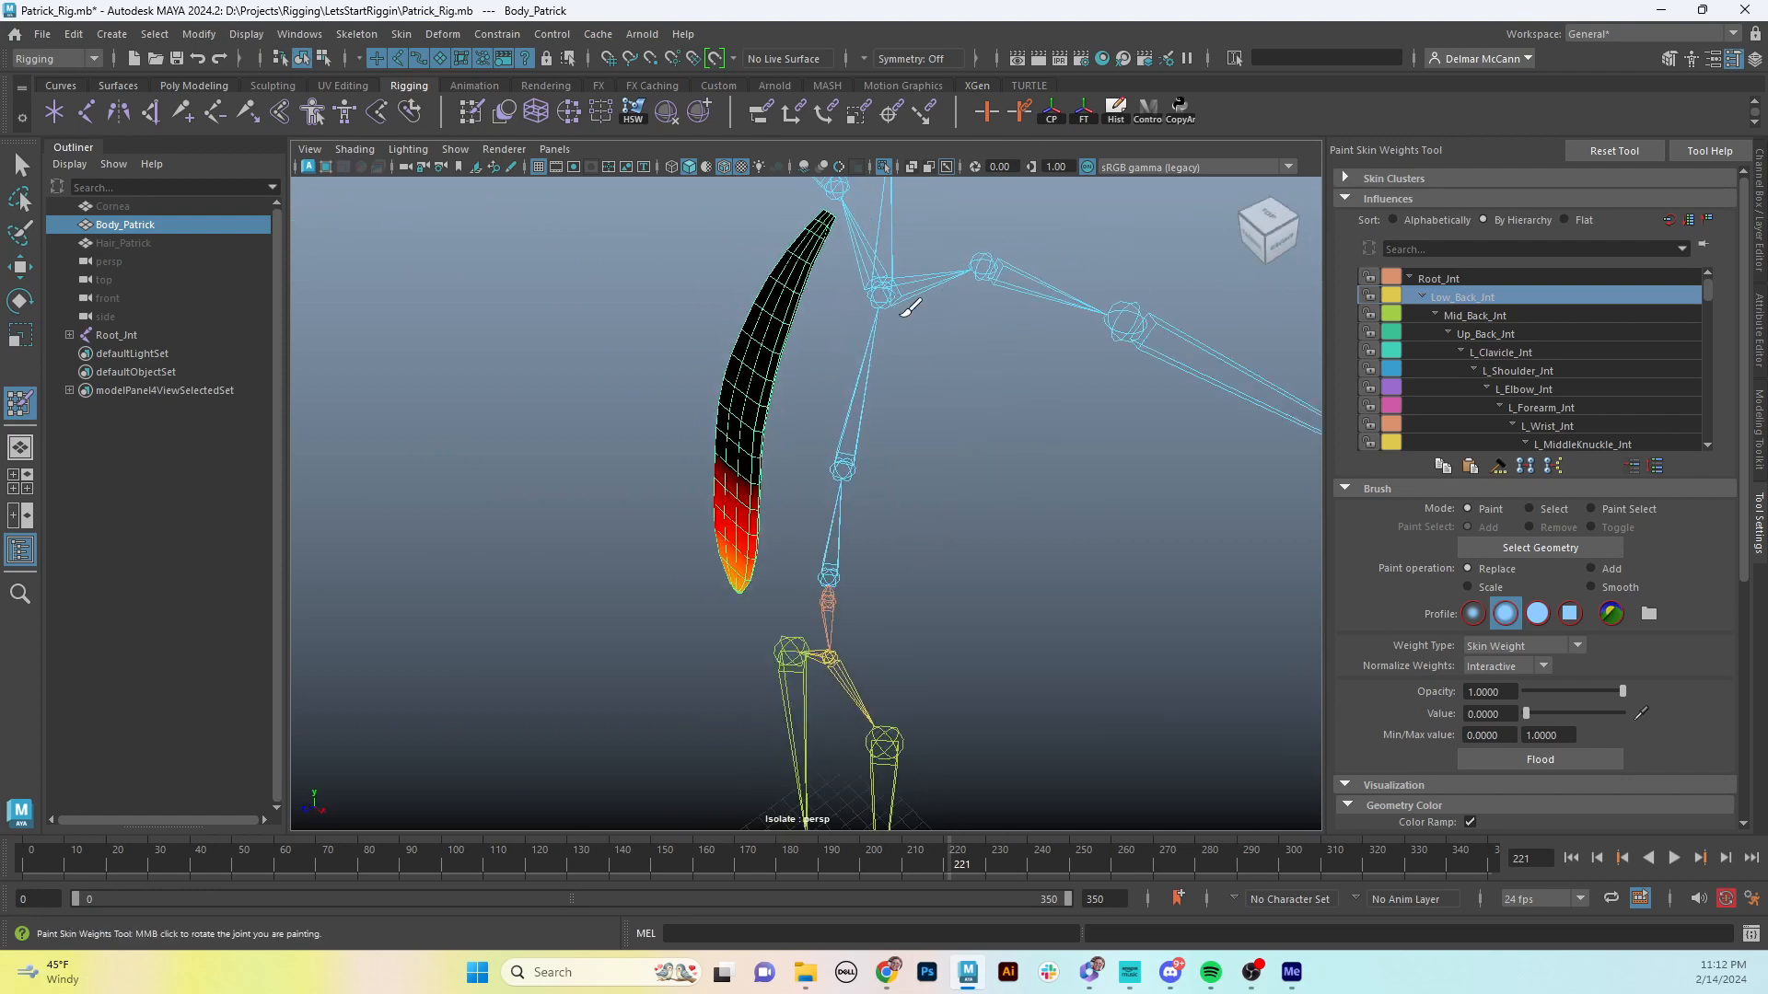
{"action": "mouse_move", "coordinate": [892, 391]}
{"action": "left_mouse_down", "text": "alt"}
{"action": "mouse_move", "coordinate": [908, 340]}
{"action": "mouse_move", "coordinate": [844, 300]}
{"action": "mouse_move", "coordinate": [707, 303]}
{"action": "mouse_move", "coordinate": [1062, 300]}
{"action": "mouse_move", "coordinate": [998, 332]}
{"action": "mouse_move", "coordinate": [809, 350]}
{"action": "mouse_move", "coordinate": [979, 383]}
{"action": "mouse_move", "coordinate": [864, 191]}
{"action": "left_mouse_up", "text": "alt"}
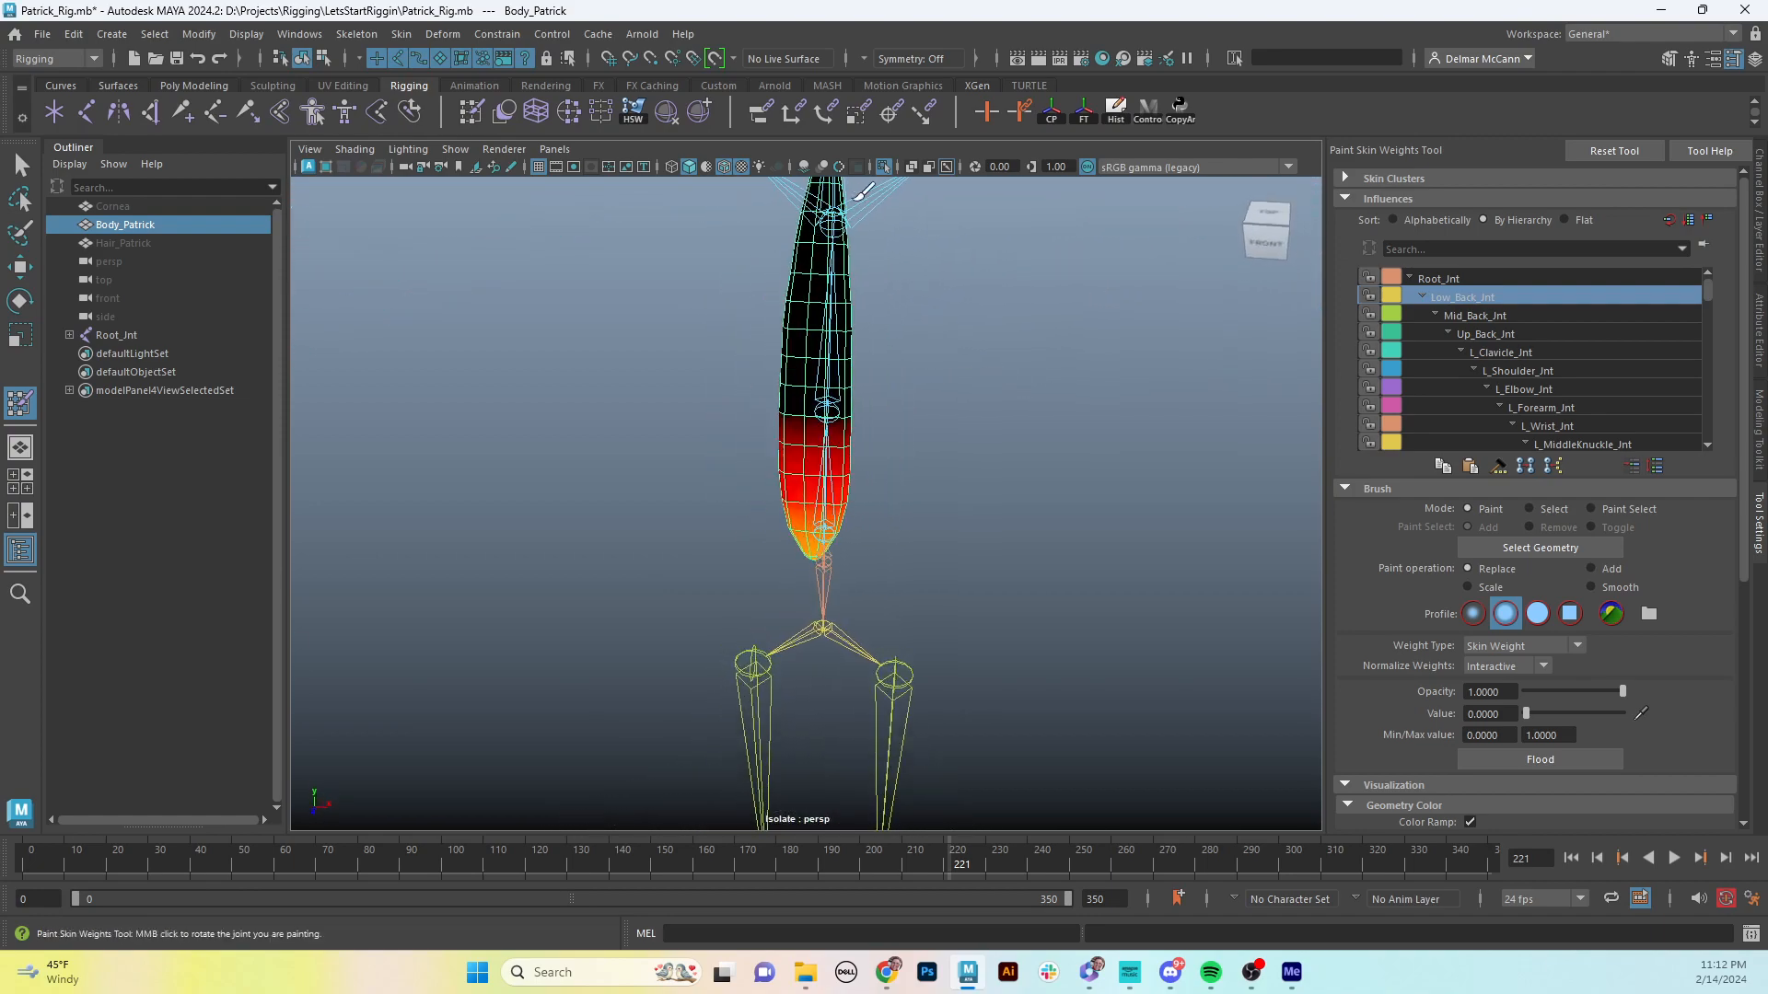
{"action": "left_click_drag", "start_coordinate": [900, 347], "coordinate": [984, 260], "text": "alt"}
- Show the whole body again and paint out the stray Low_Back_Jnt weights beneath the chest pocket and around the torso's side
{"action": "key", "text": "ctrl+1"}
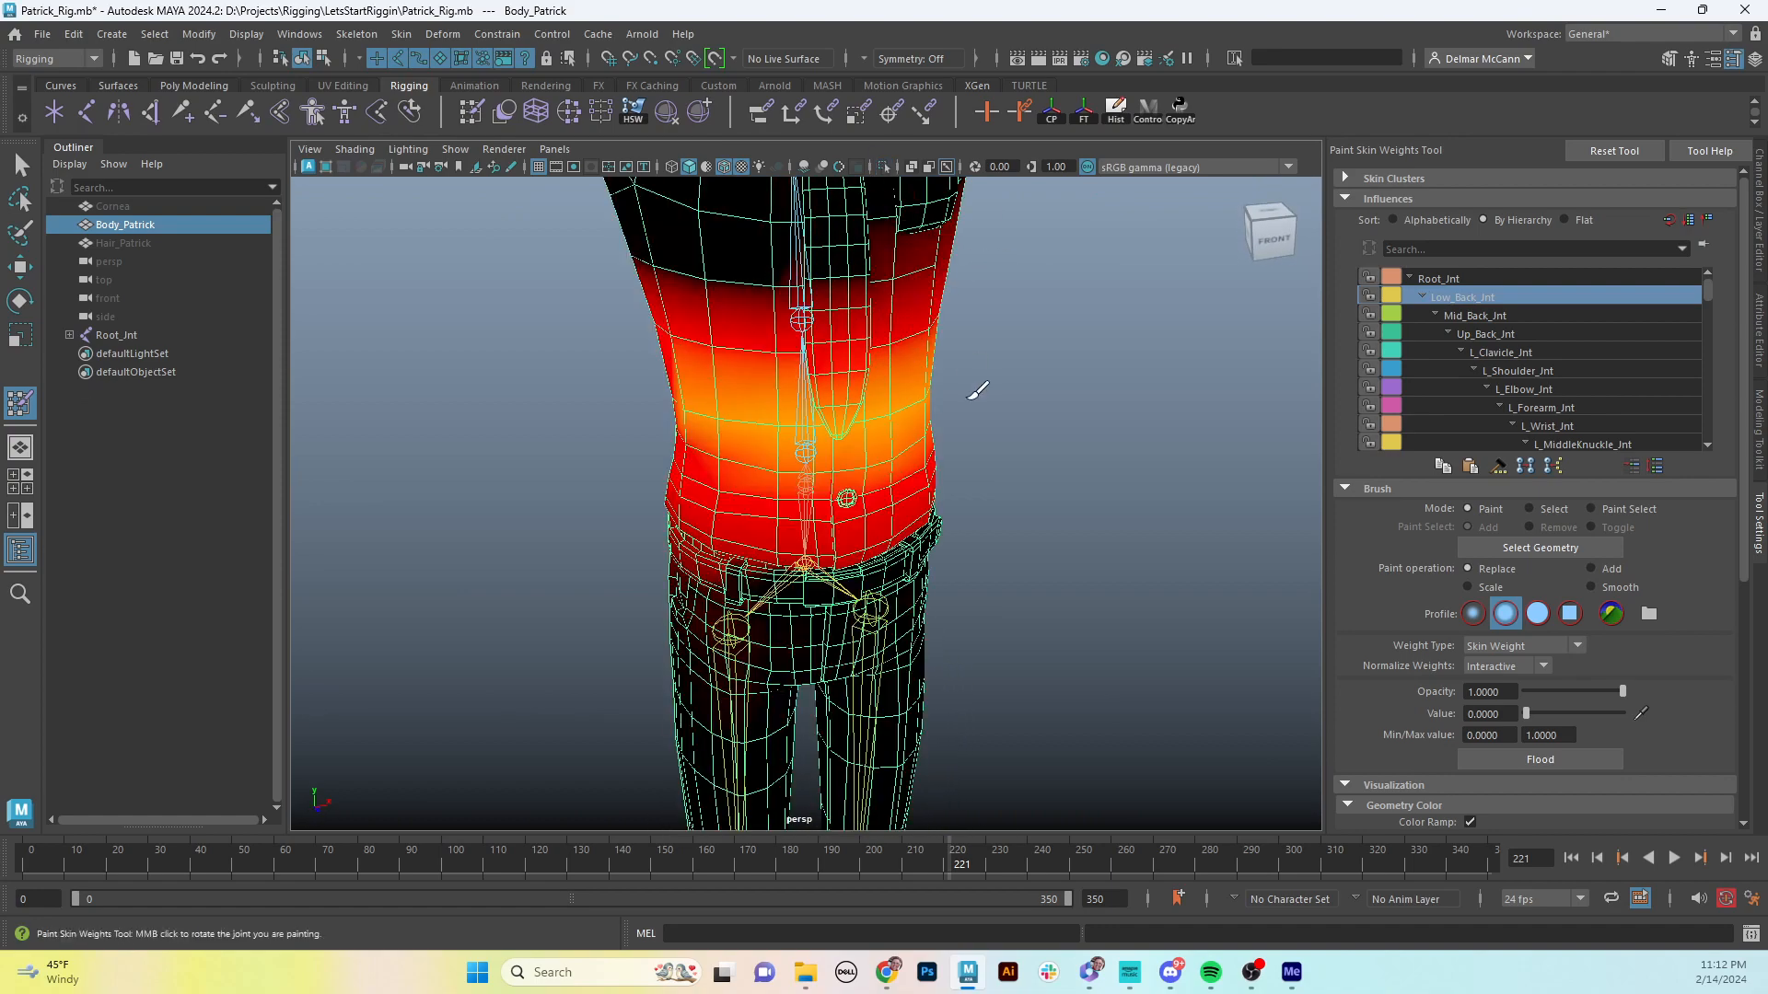
{"action": "mouse_move", "coordinate": [1039, 350]}
{"action": "left_mouse_down", "text": "alt"}
{"action": "mouse_move", "coordinate": [947, 377]}
{"action": "mouse_move", "coordinate": [1086, 348]}
{"action": "left_mouse_up", "text": "alt"}
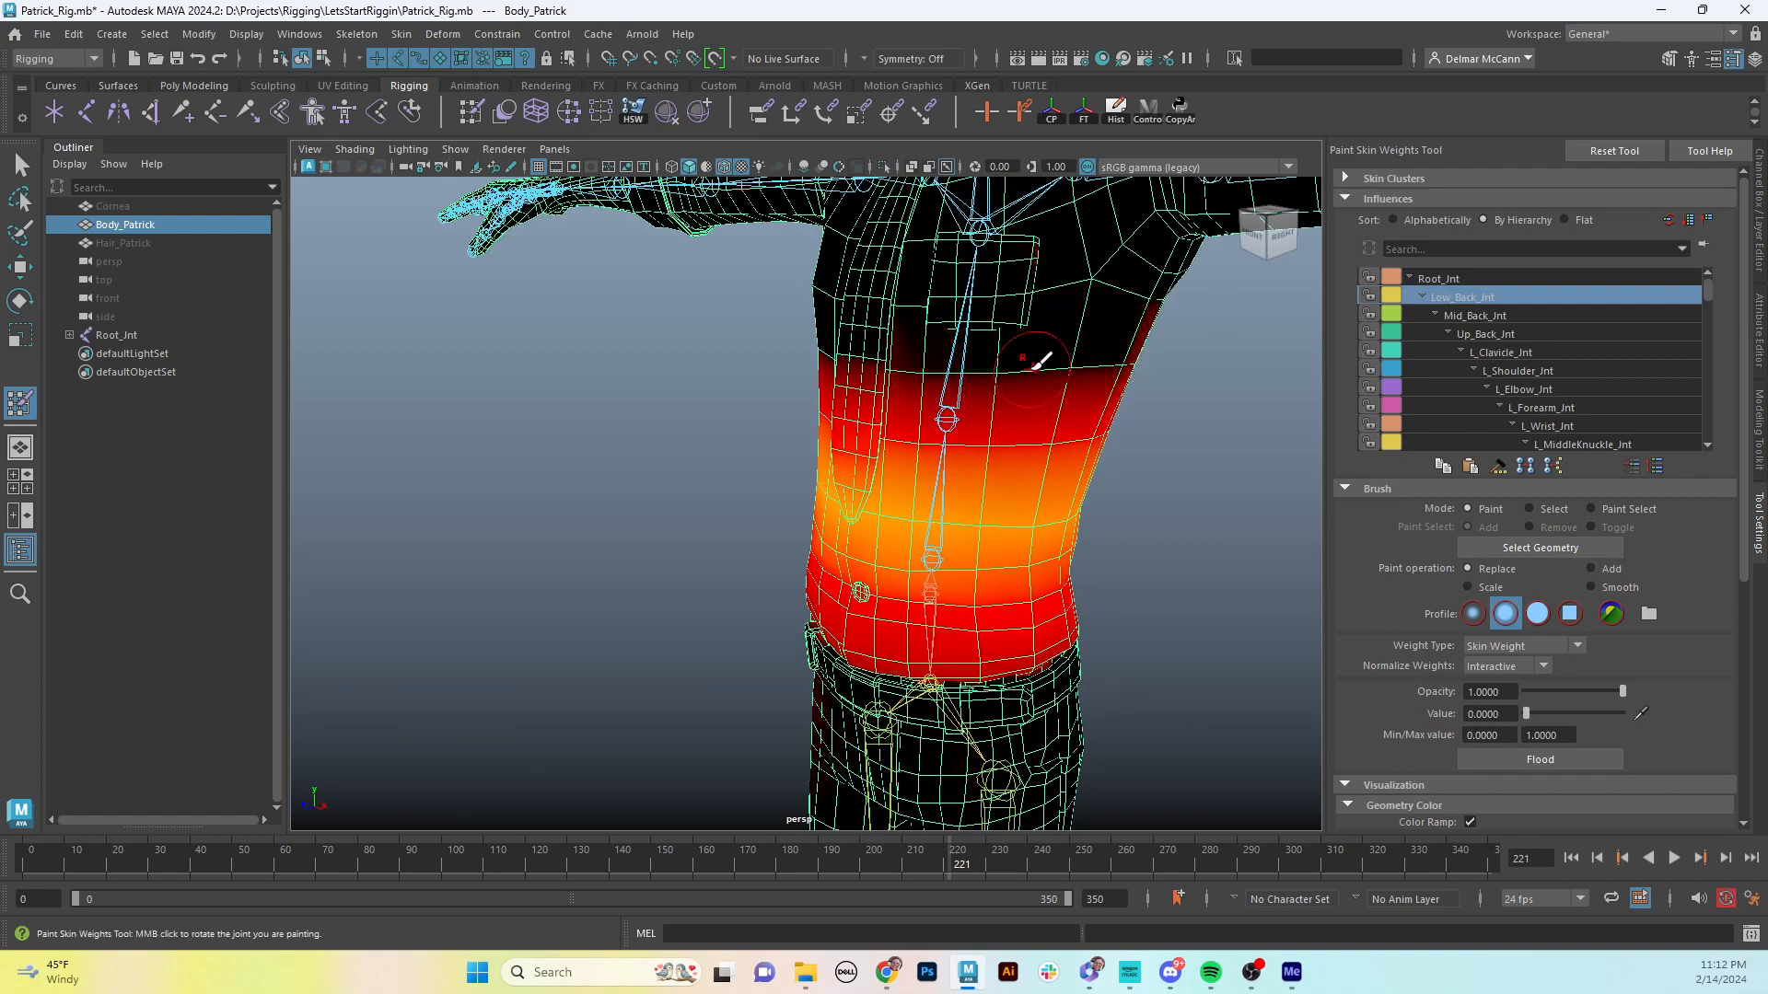
{"action": "mouse_move", "coordinate": [929, 352]}
{"action": "left_mouse_down", "text": "alt"}
{"action": "mouse_move", "coordinate": [1018, 340]}
{"action": "mouse_move", "coordinate": [1040, 382]}
{"action": "mouse_move", "coordinate": [995, 395]}
{"action": "left_mouse_up", "text": "alt"}
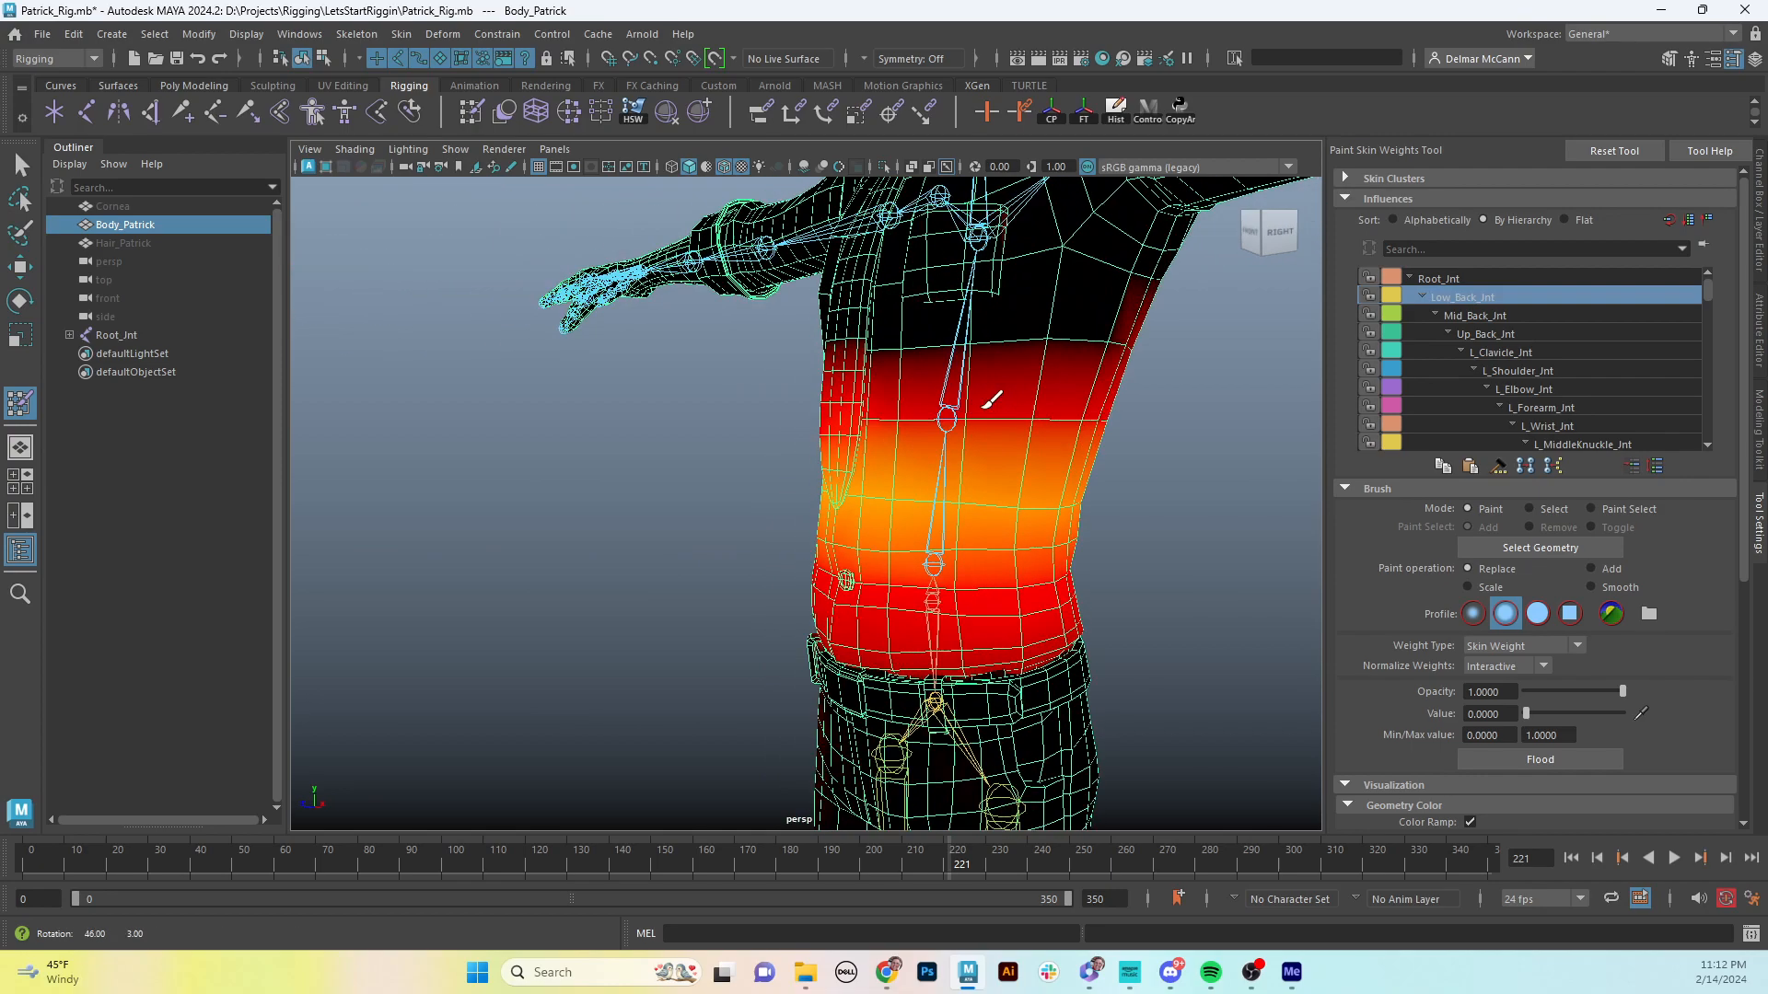
{"action": "left_click_drag", "start_coordinate": [1140, 387], "coordinate": [750, 383], "text": "alt"}
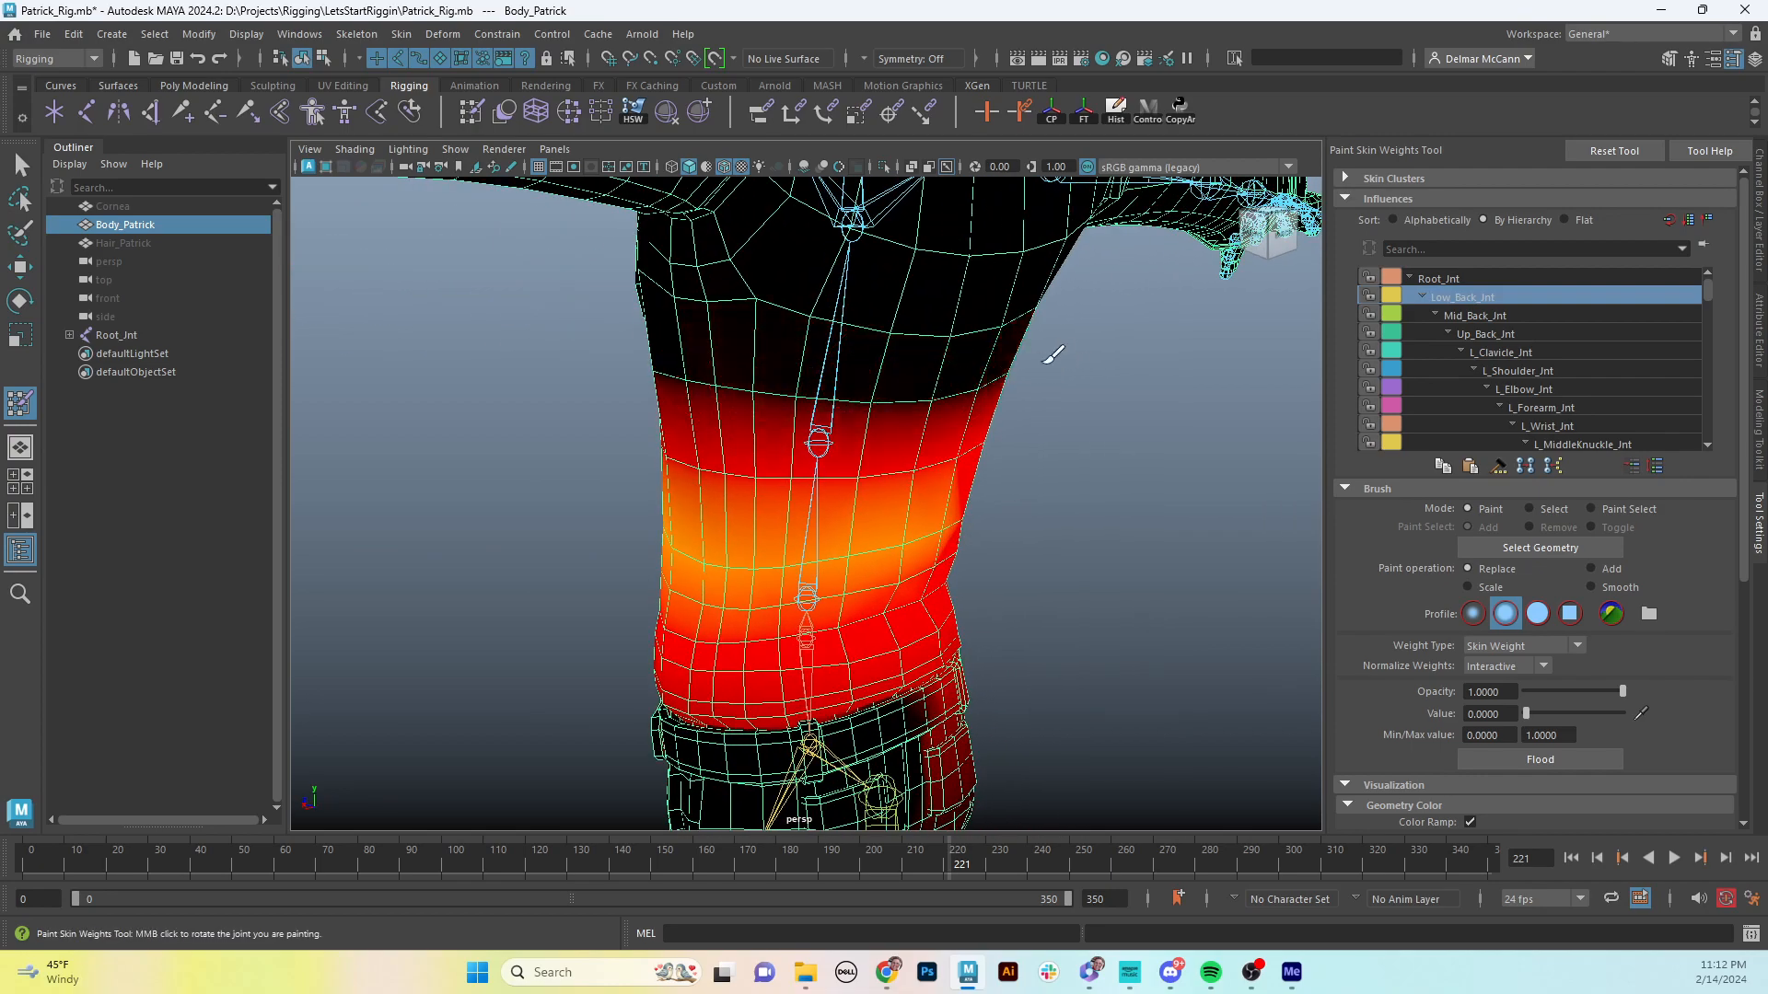
{"action": "left_click_drag", "start_coordinate": [1035, 359], "coordinate": [819, 339], "text": "alt"}
{"action": "left_click_drag", "start_coordinate": [878, 414], "coordinate": [1070, 383], "text": "alt"}
{"action": "mouse_move", "coordinate": [934, 396]}
{"action": "left_mouse_down", "text": "alt"}
{"action": "mouse_move", "coordinate": [1121, 417]}
{"action": "mouse_move", "coordinate": [977, 479]}
{"action": "mouse_move", "coordinate": [1013, 478]}
{"action": "mouse_move", "coordinate": [978, 471]}
{"action": "mouse_move", "coordinate": [1094, 481]}
{"action": "mouse_move", "coordinate": [1022, 626]}
{"action": "left_mouse_up", "text": "alt"}
- Paint the Mid_Back_Jnt weights to 0 around the waist, from the belly to the lower back
{"action": "left_click", "coordinate": [1498, 317]}
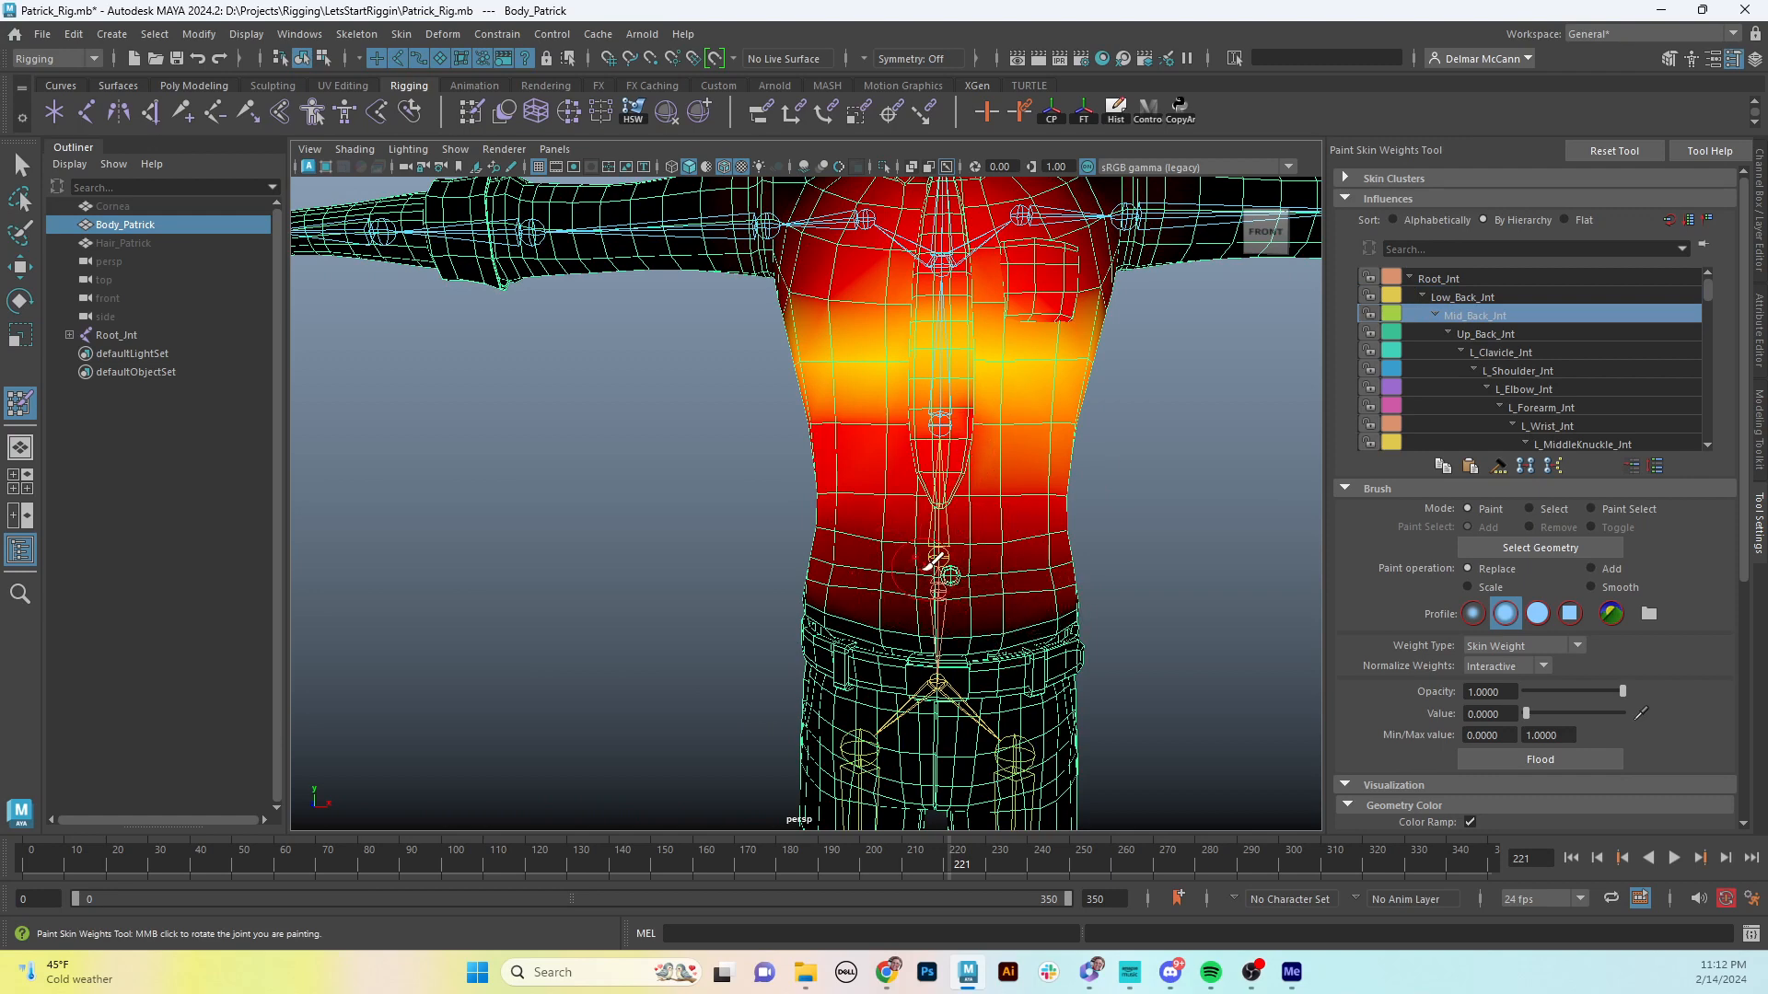
{"action": "mouse_move", "coordinate": [934, 562]}
{"action": "left_mouse_down", "text": "alt"}
{"action": "mouse_move", "coordinate": [1010, 565]}
{"action": "mouse_move", "coordinate": [814, 579]}
{"action": "mouse_move", "coordinate": [1081, 573]}
{"action": "mouse_move", "coordinate": [1022, 564]}
{"action": "mouse_move", "coordinate": [1034, 545]}
{"action": "mouse_move", "coordinate": [843, 540]}
{"action": "left_mouse_up", "text": "alt"}
{"action": "mouse_move", "coordinate": [748, 551]}
{"action": "left_mouse_down"}
{"action": "mouse_move", "coordinate": [987, 543]}
{"action": "mouse_move", "coordinate": [700, 553]}
{"action": "left_mouse_up"}
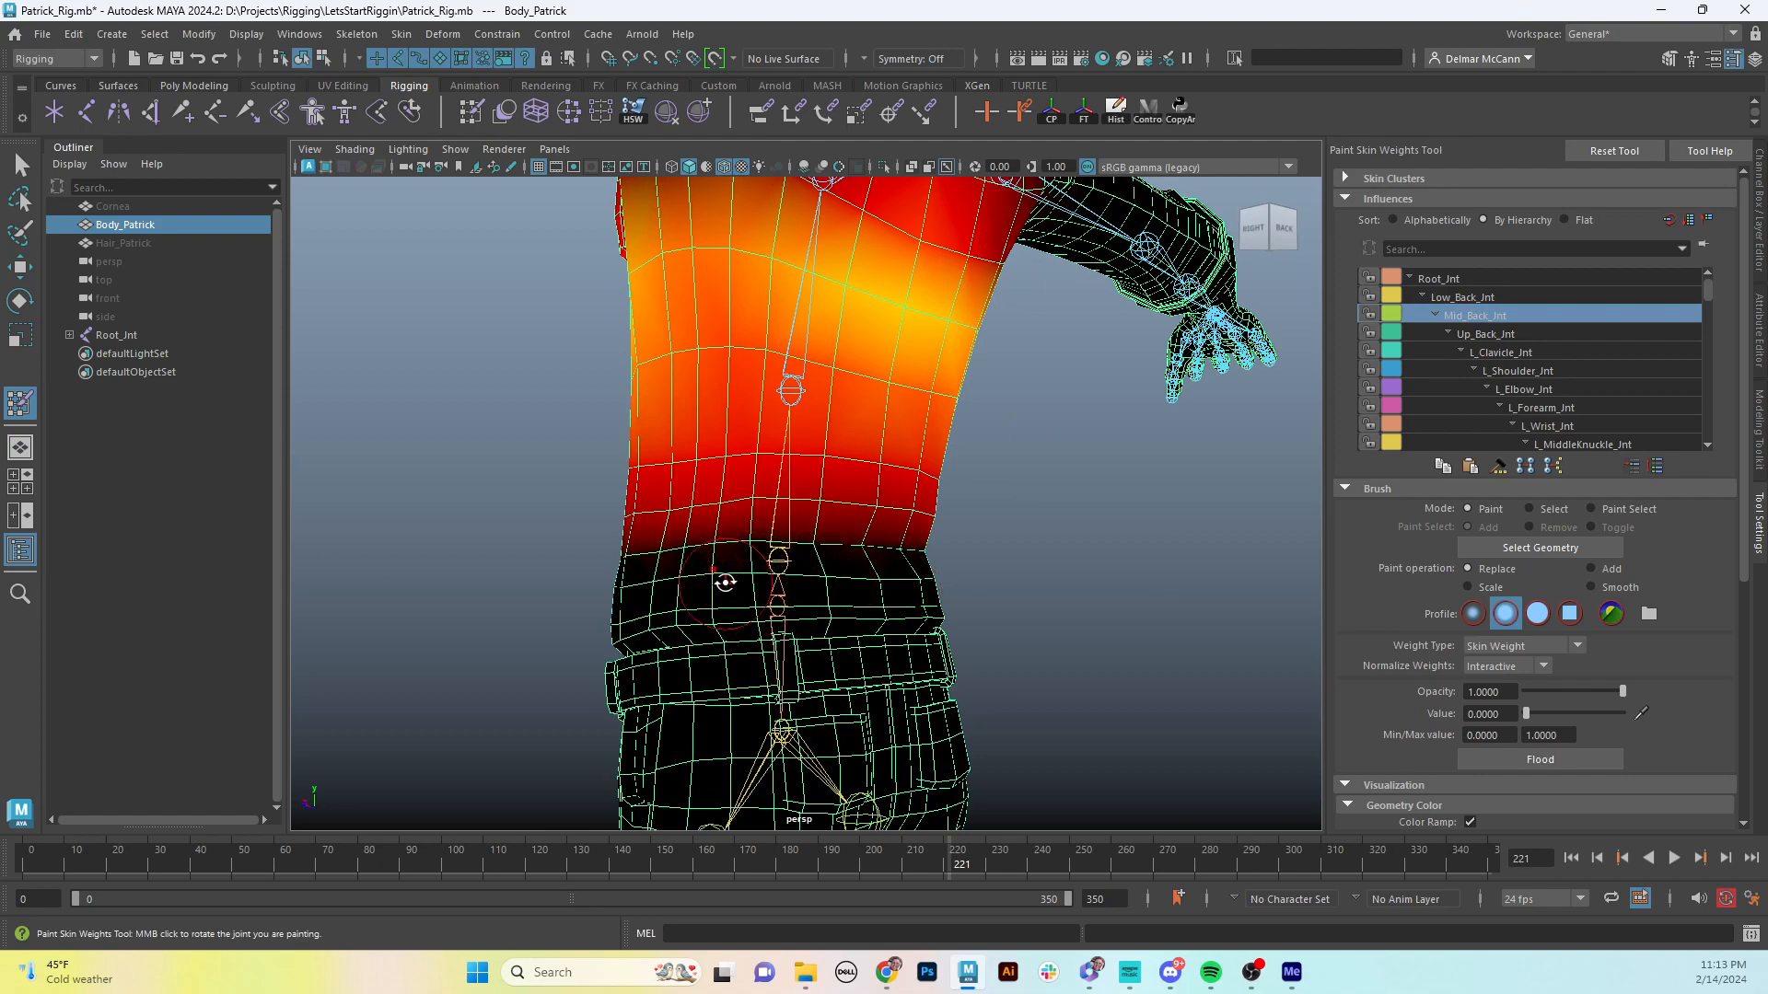
{"action": "mouse_move", "coordinate": [723, 581]}
{"action": "left_mouse_down", "text": "alt"}
{"action": "mouse_move", "coordinate": [734, 591]}
{"action": "mouse_move", "coordinate": [743, 562]}
{"action": "left_mouse_up", "text": "alt"}
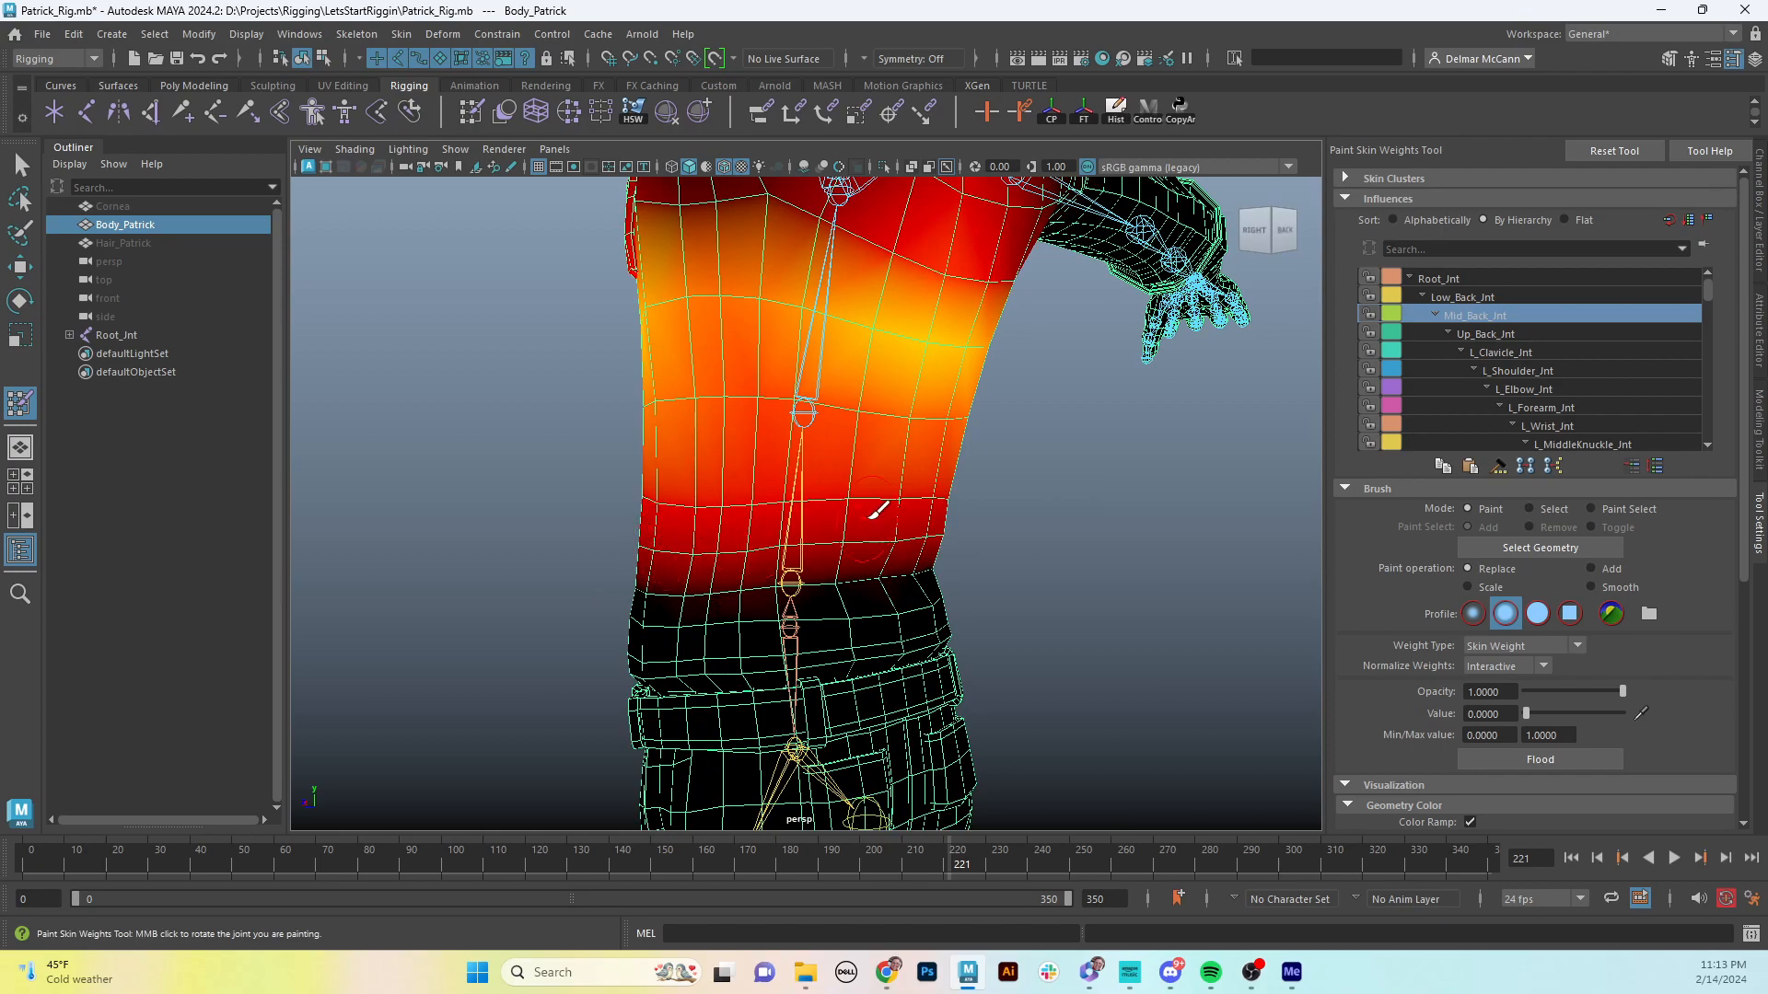
{"action": "mouse_move", "coordinate": [730, 604]}
{"action": "left_mouse_down", "text": "alt"}
{"action": "mouse_move", "coordinate": [943, 604]}
{"action": "mouse_move", "coordinate": [978, 523]}
{"action": "left_mouse_up", "text": "alt"}
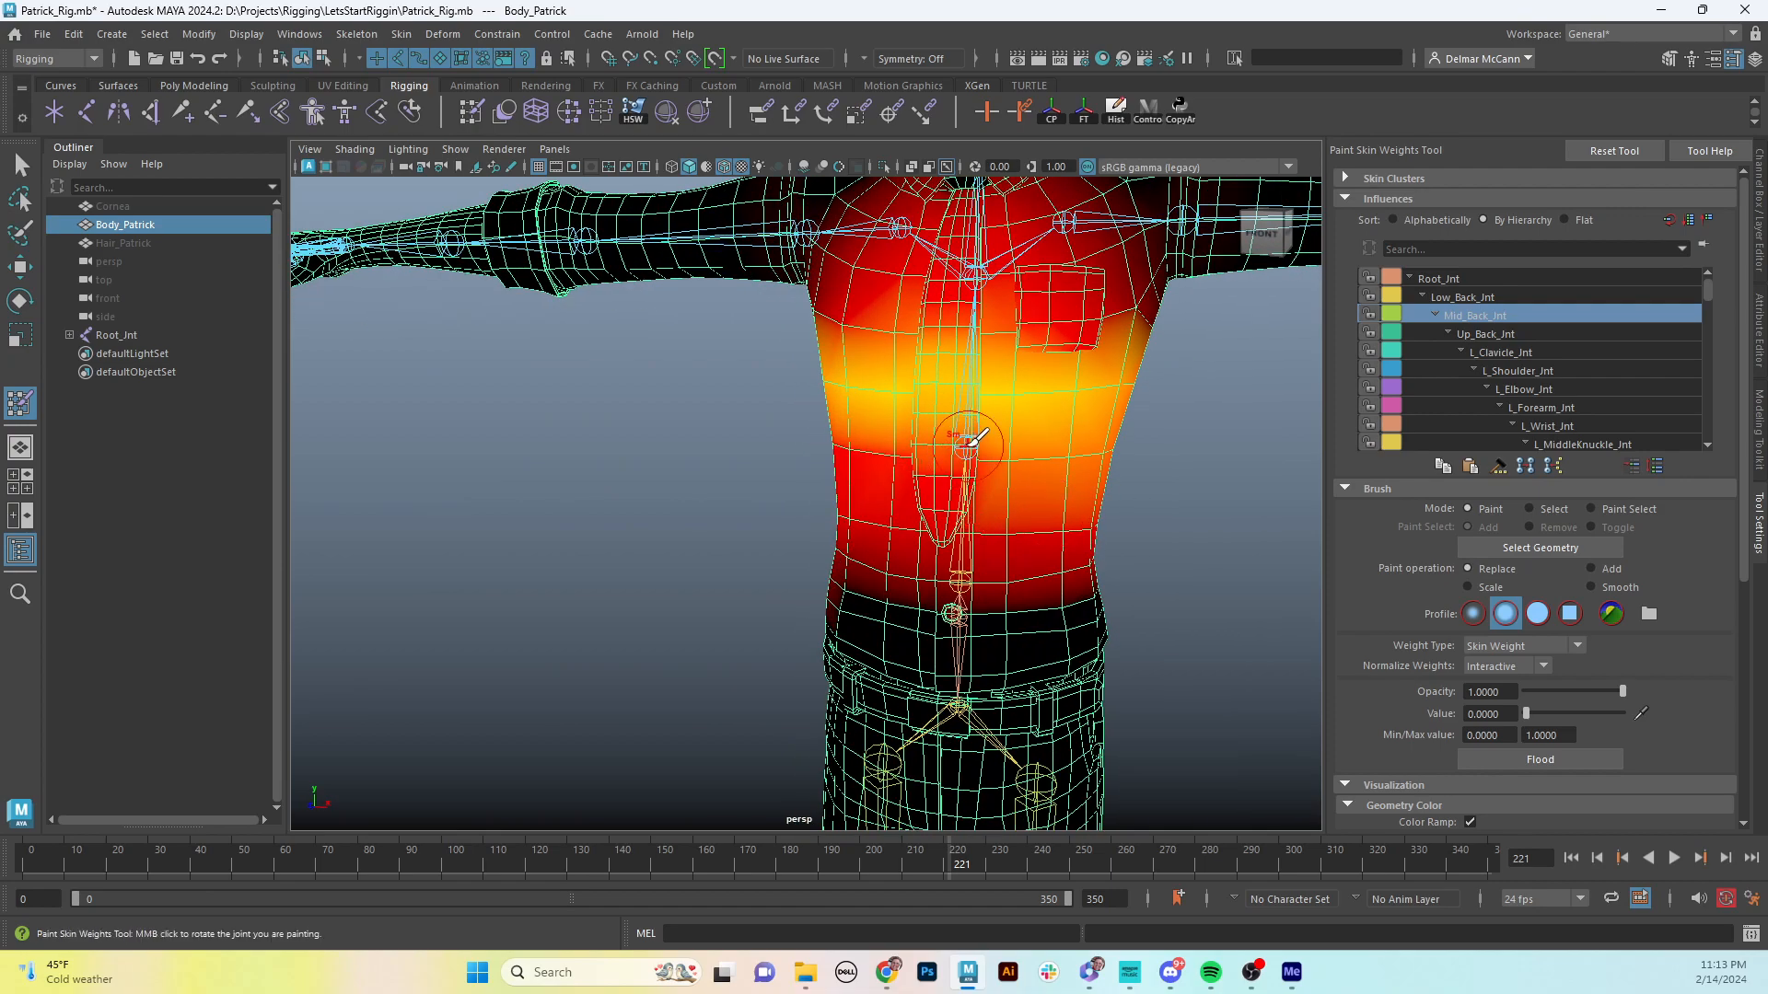
- Paint the Mid_Back_Jnt weights to 0 on the shirt collar and on the shoulder above the chest pocket
{"action": "mouse_move", "coordinate": [1006, 425]}
{"action": "left_mouse_down", "text": "alt"}
{"action": "mouse_move", "coordinate": [947, 395]}
{"action": "mouse_move", "coordinate": [837, 406]}
{"action": "mouse_move", "coordinate": [1008, 451]}
{"action": "mouse_move", "coordinate": [1026, 422]}
{"action": "mouse_move", "coordinate": [943, 421]}
{"action": "mouse_move", "coordinate": [1050, 434]}
{"action": "mouse_move", "coordinate": [1052, 469]}
{"action": "left_mouse_up", "text": "alt"}
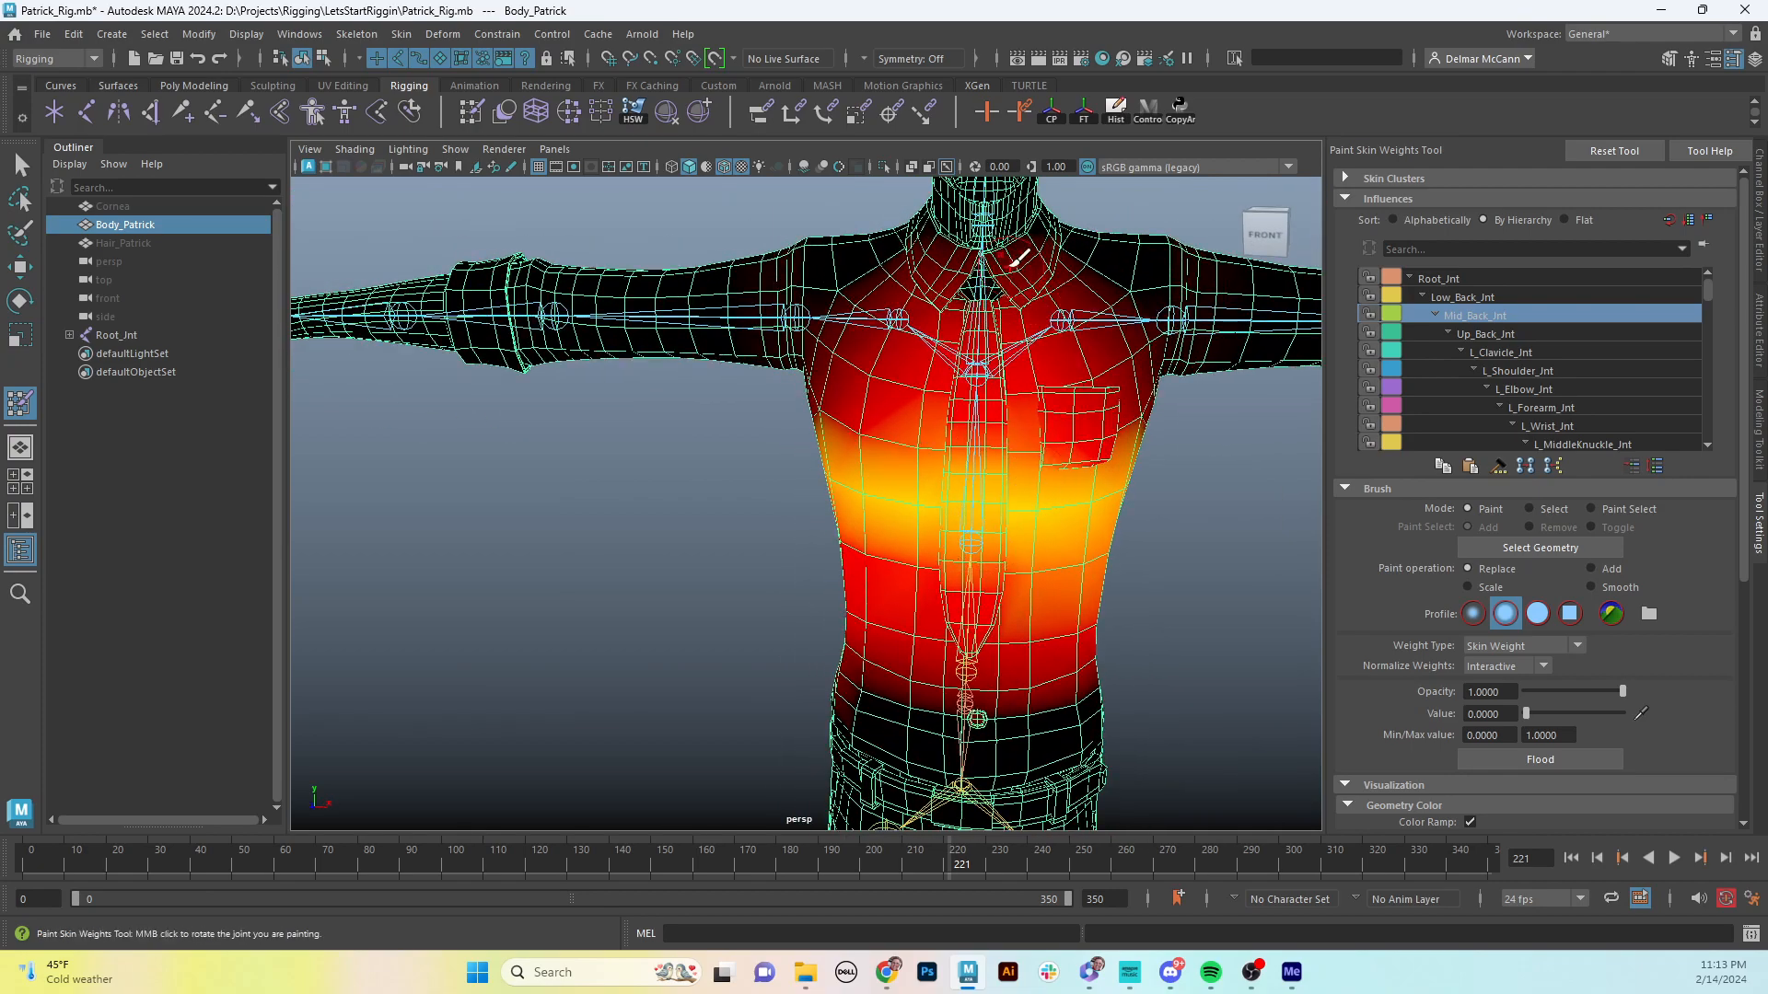
{"action": "left_click_drag", "start_coordinate": [1045, 473], "coordinate": [1017, 525], "text": "alt"}
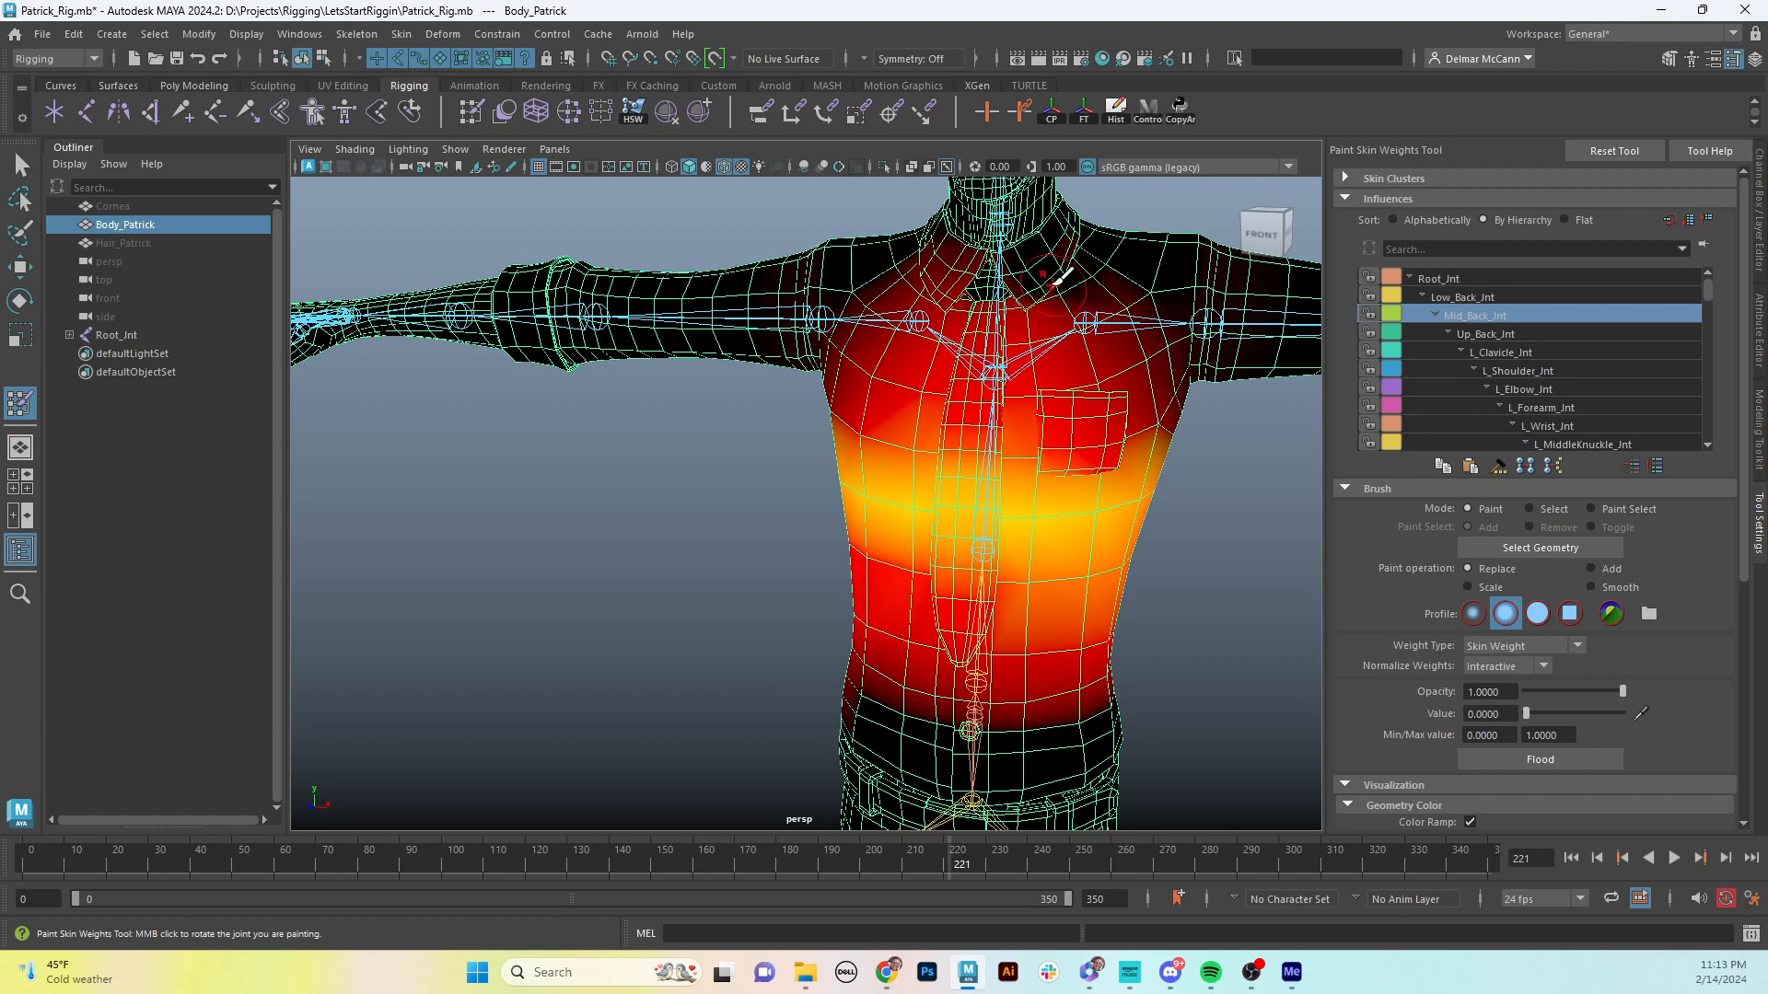
{"action": "left_click_drag", "start_coordinate": [1058, 278], "coordinate": [1063, 290], "text": "alt"}
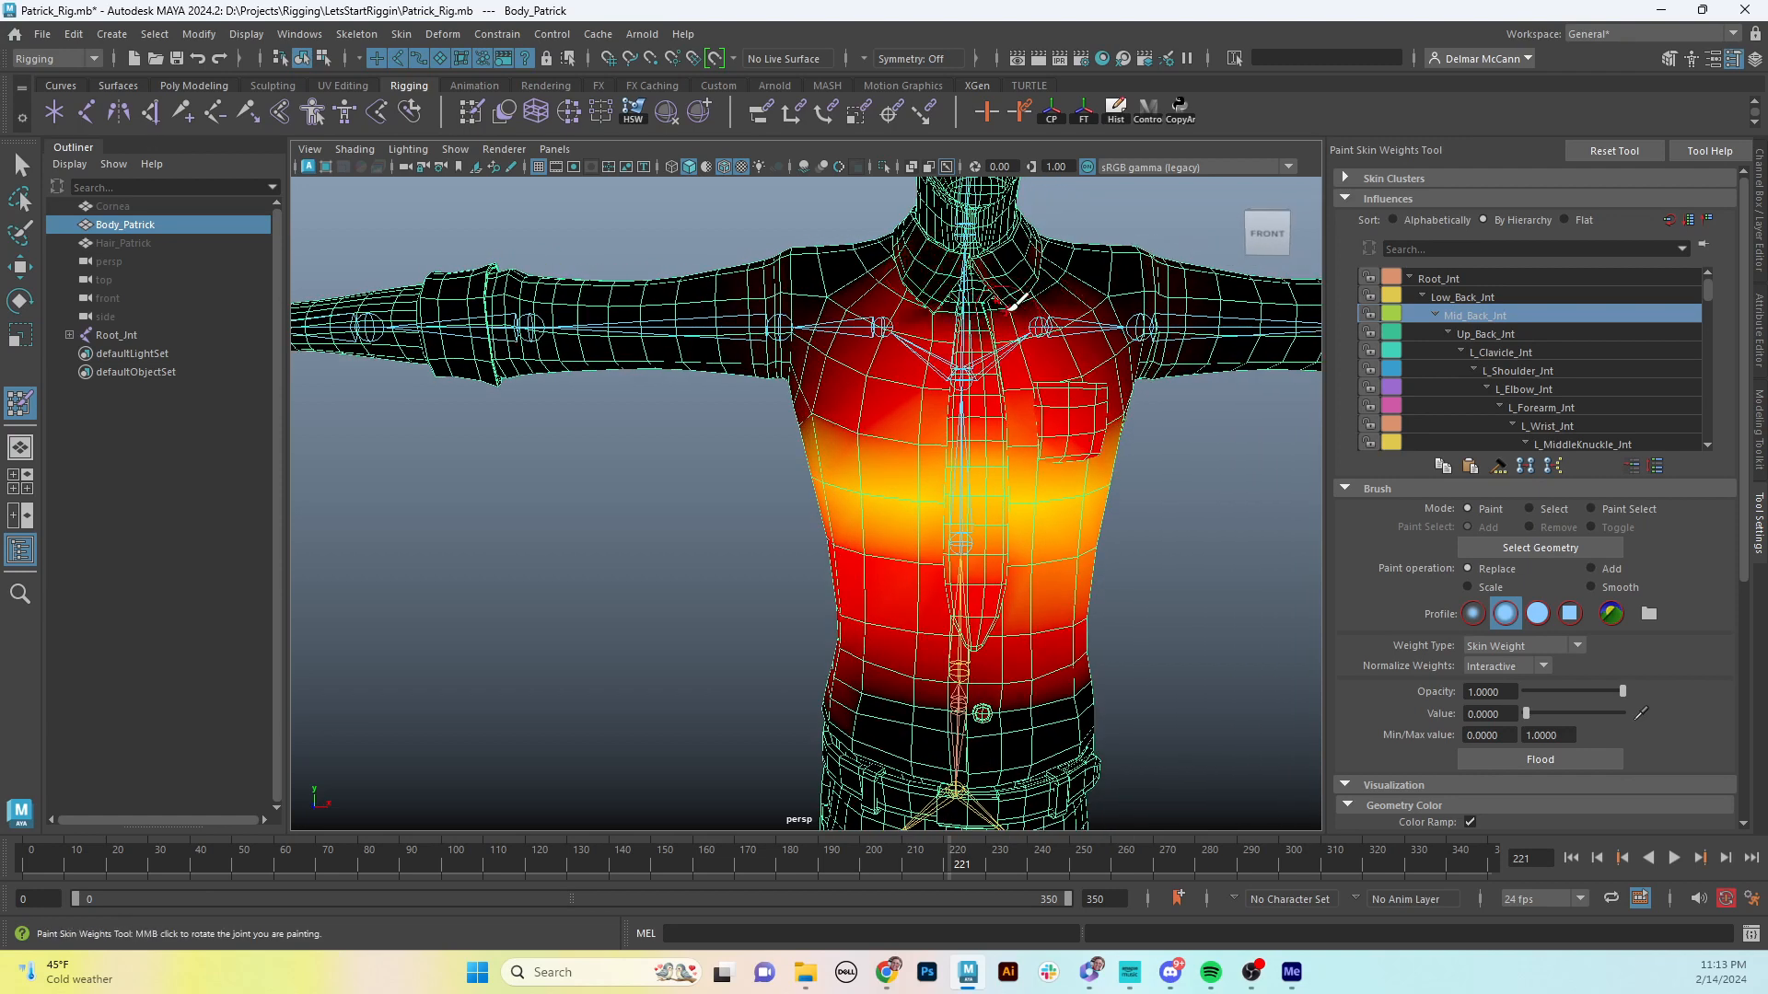
{"action": "left_click_drag", "start_coordinate": [1040, 318], "coordinate": [1049, 322], "text": "alt"}
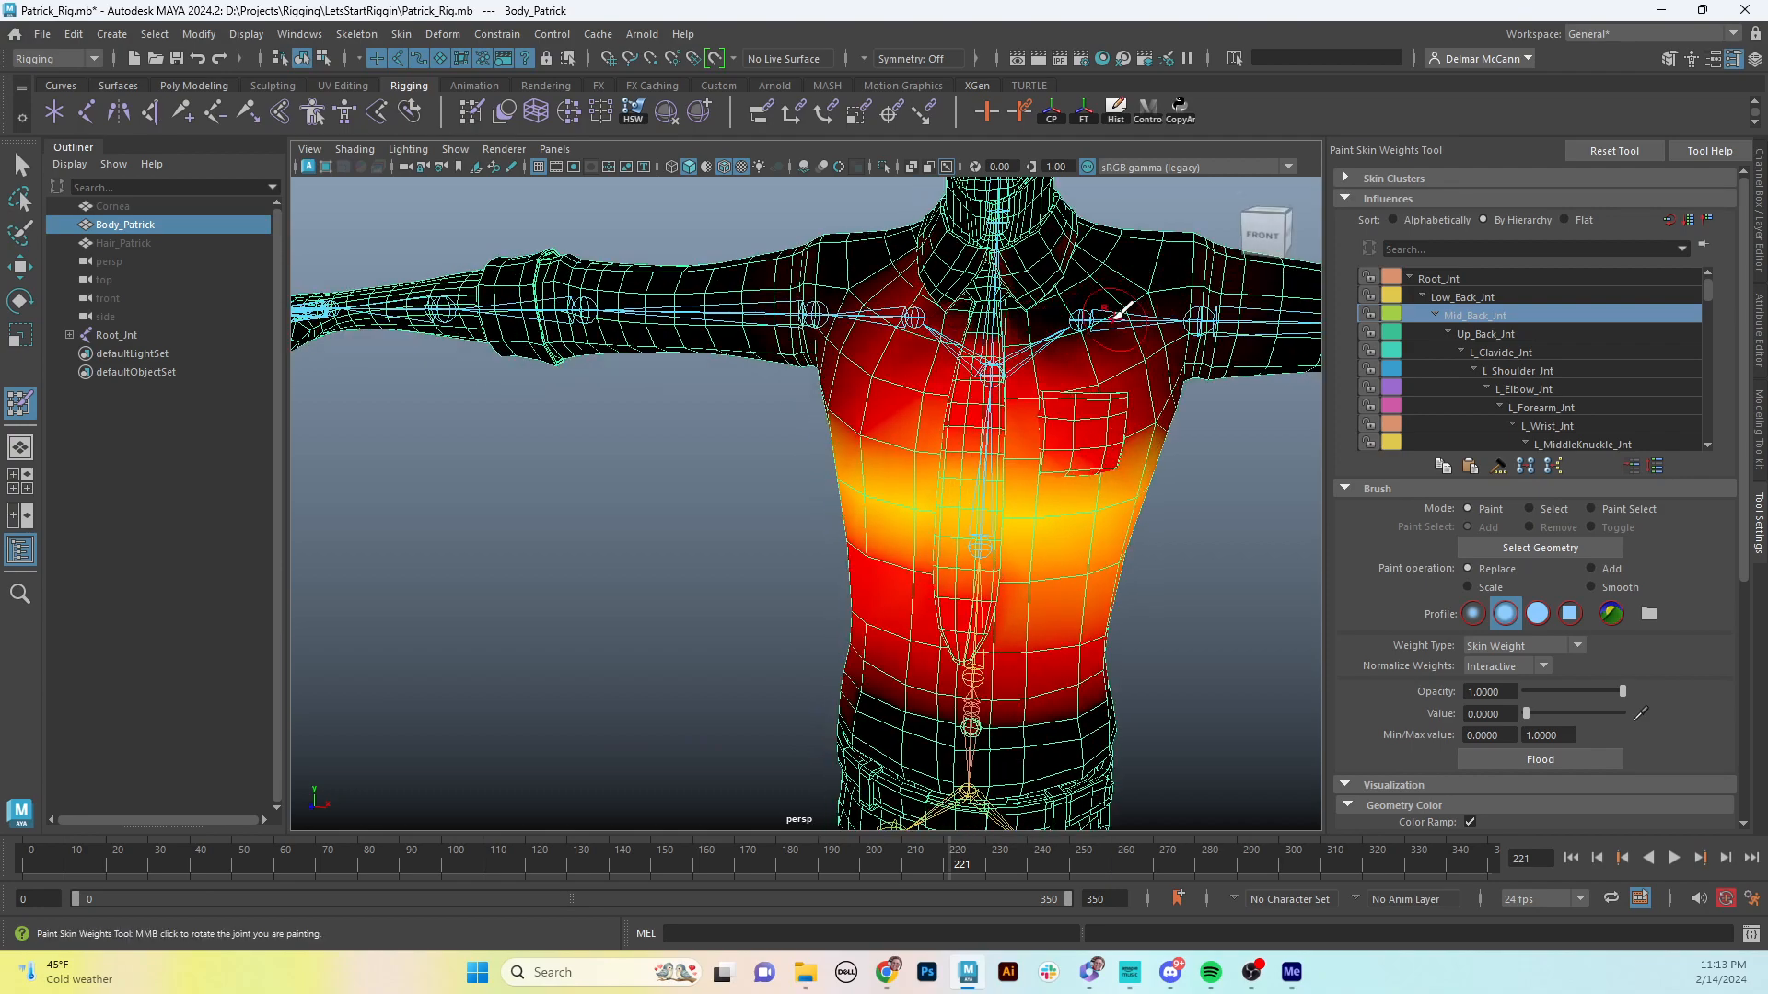
{"action": "left_click_drag", "start_coordinate": [1117, 311], "coordinate": [1131, 294], "text": "alt"}
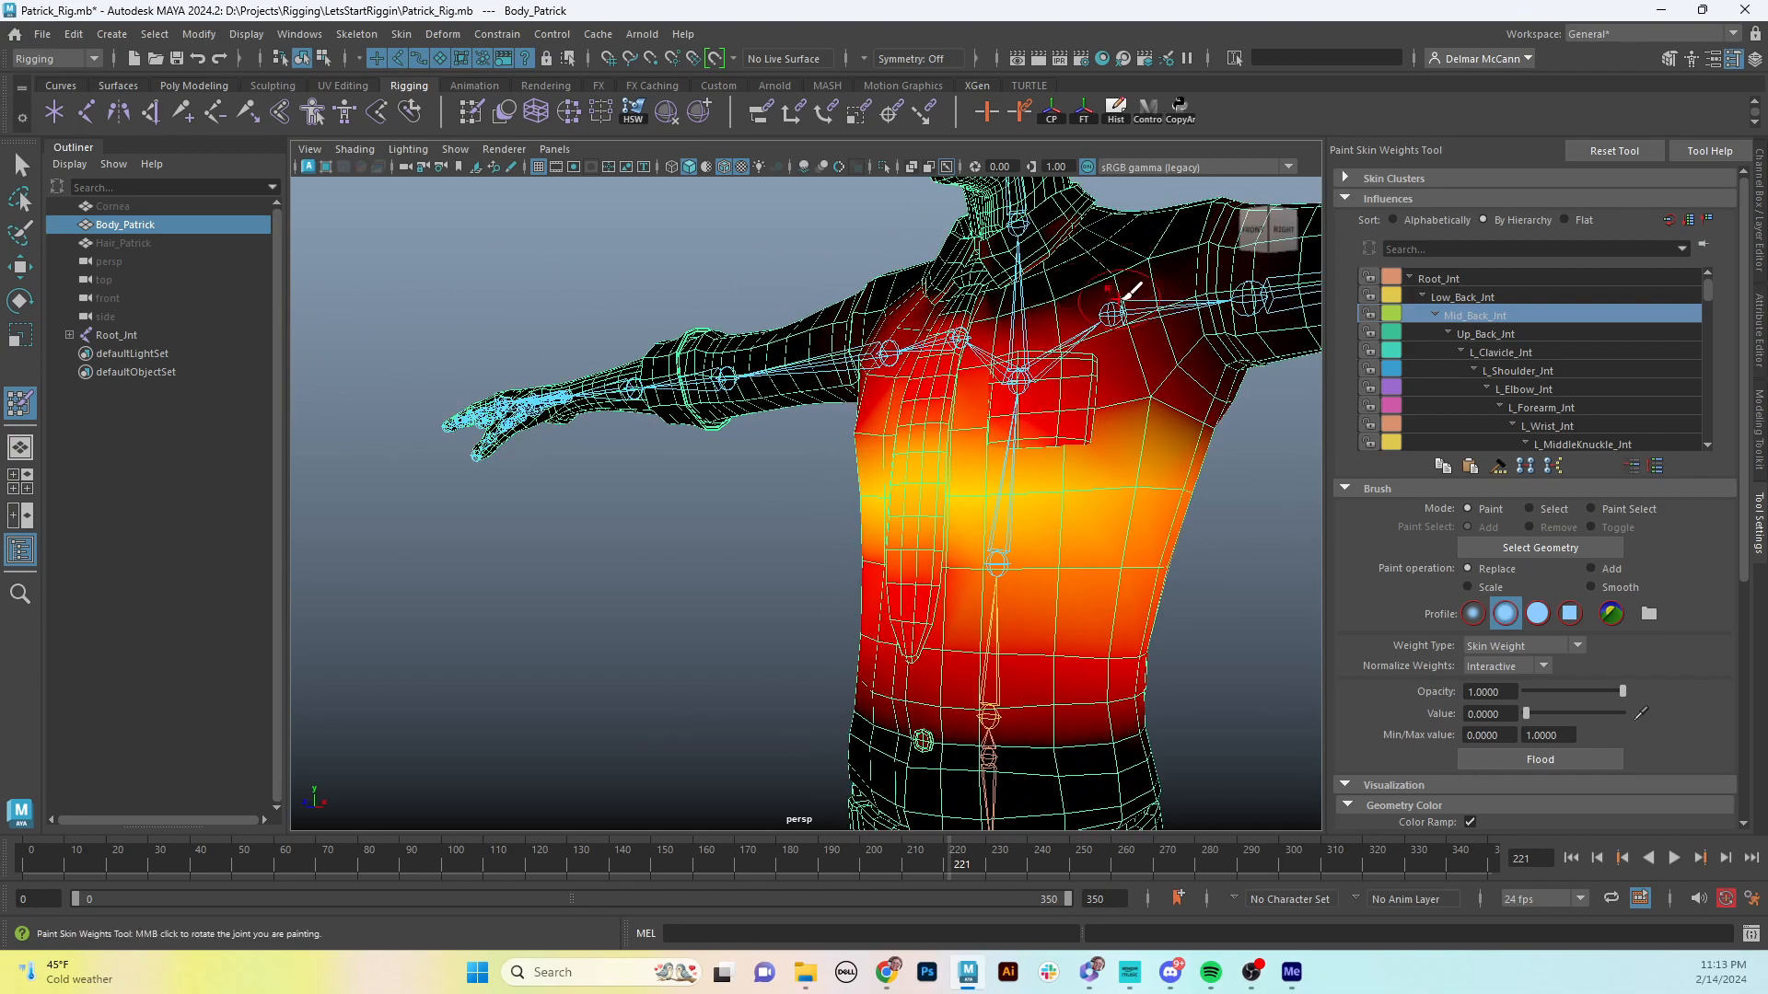
{"action": "left_click_drag", "start_coordinate": [1077, 366], "coordinate": [1013, 373], "text": "alt"}
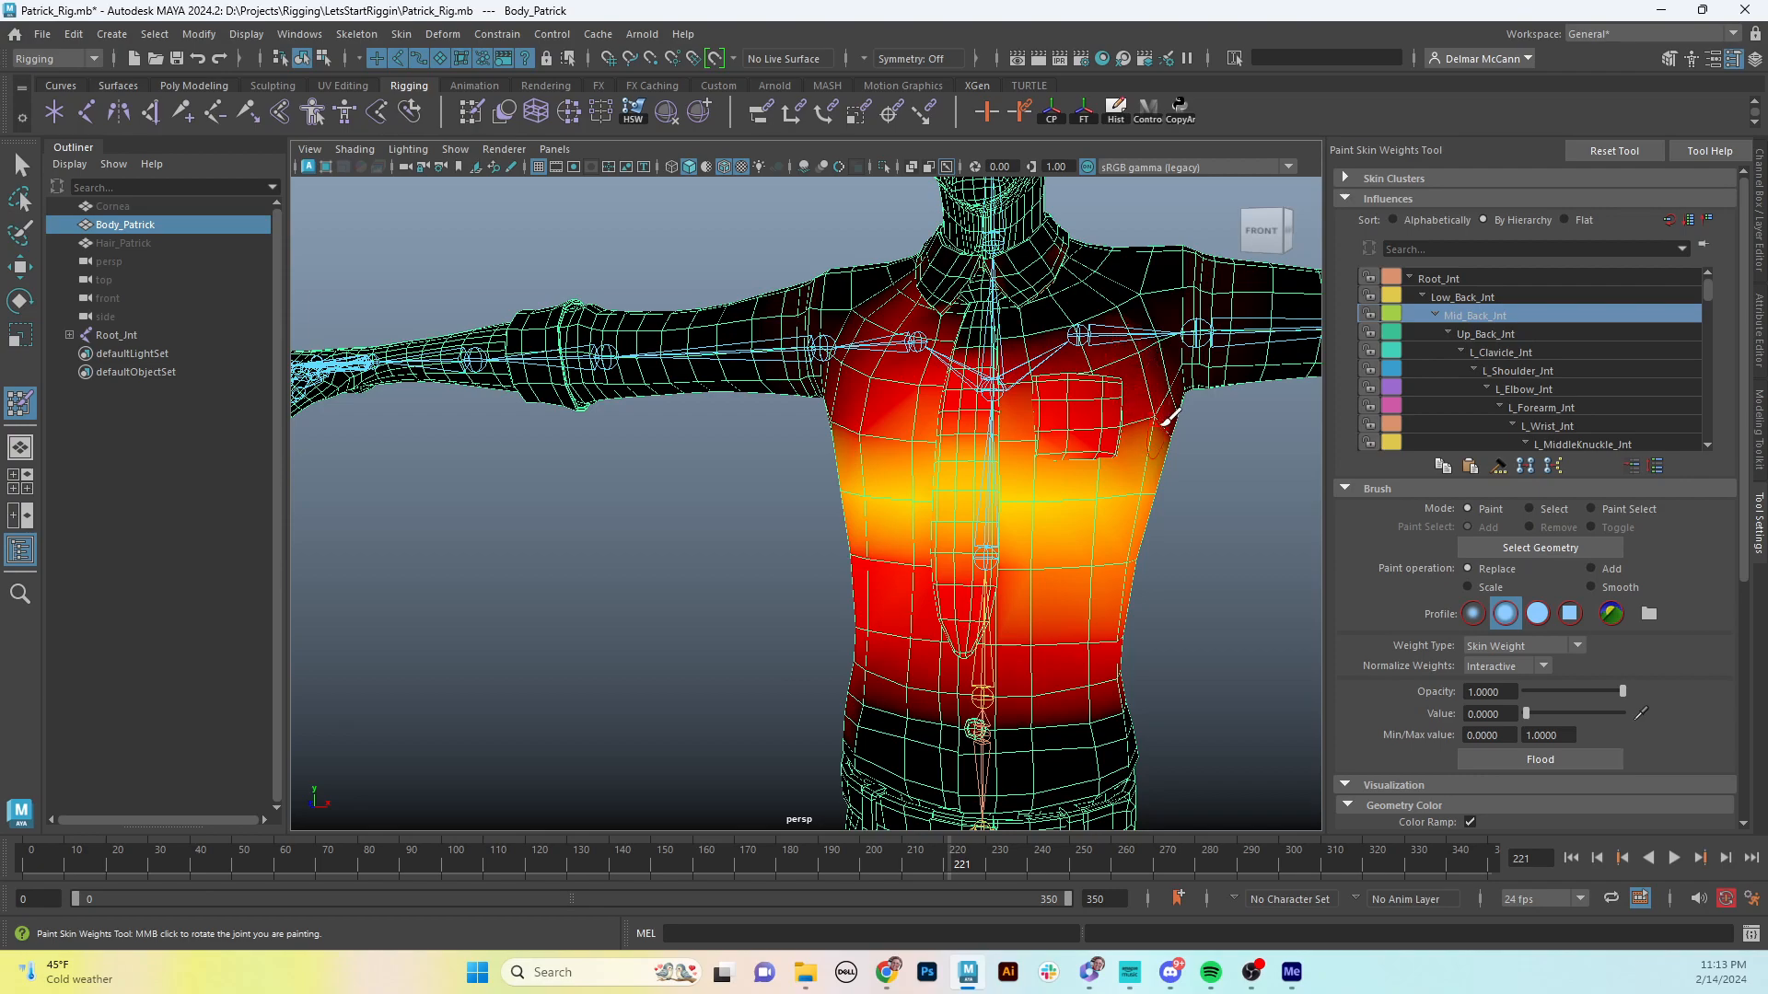
{"action": "mouse_move", "coordinate": [1167, 419]}
{"action": "left_mouse_down", "text": "alt"}
{"action": "mouse_move", "coordinate": [957, 469]}
{"action": "mouse_move", "coordinate": [1031, 419]}
{"action": "mouse_move", "coordinate": [1223, 421]}
{"action": "mouse_move", "coordinate": [1093, 368]}
{"action": "left_mouse_up", "text": "alt"}
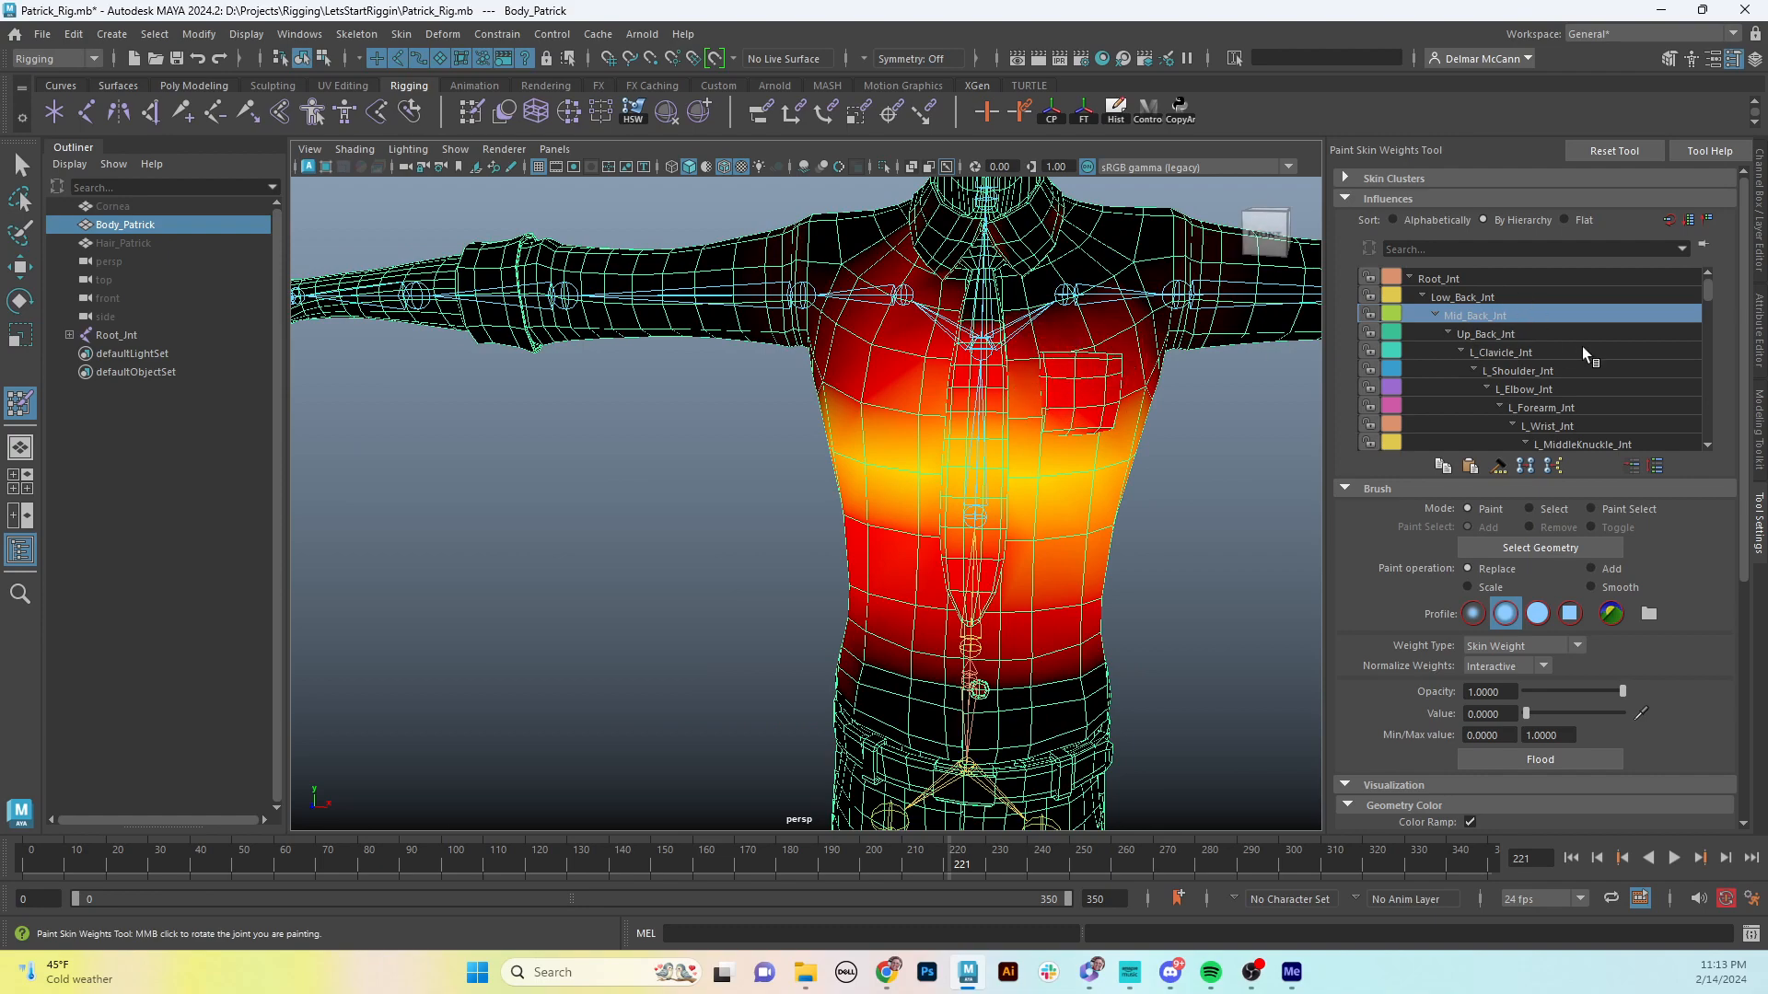
- Paint the Up_Back_Jnt weights to 0 on the lower torso, continuing around the side to the back
{"action": "left_click", "coordinate": [1501, 329]}
{"action": "left_click_drag", "start_coordinate": [1077, 461], "coordinate": [1312, 386], "text": "alt"}
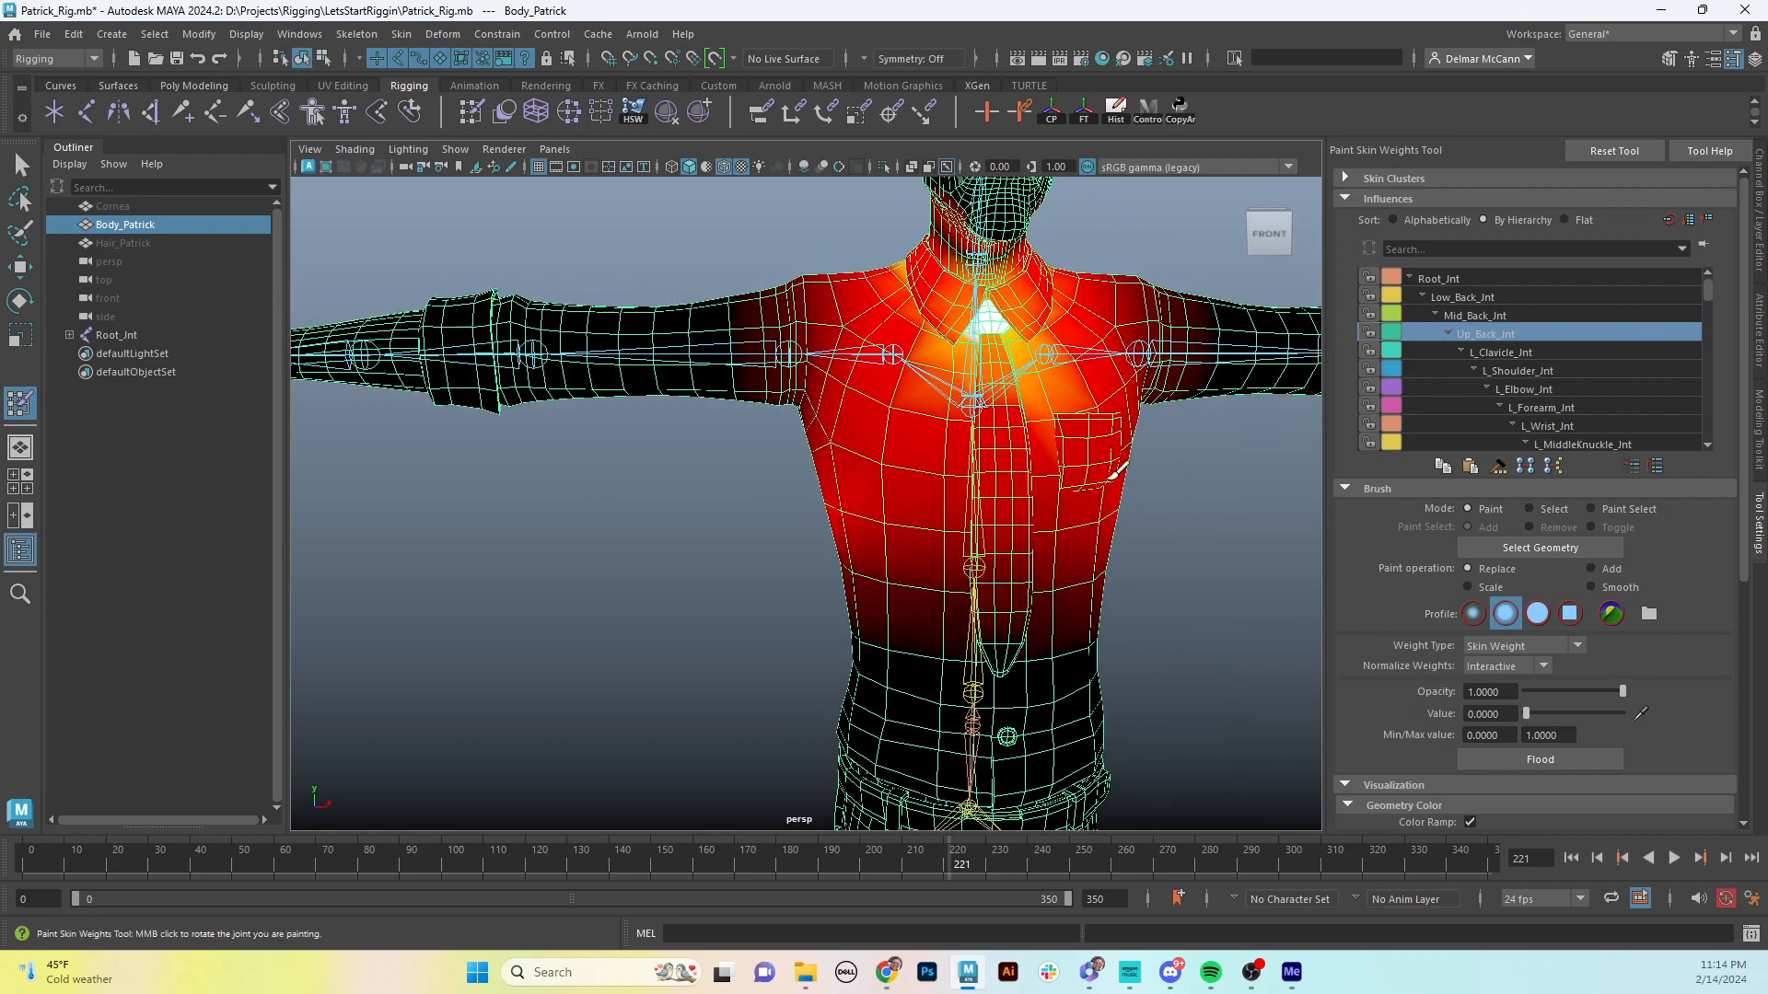
{"action": "left_click_drag", "start_coordinate": [1124, 466], "coordinate": [1072, 411], "text": "alt"}
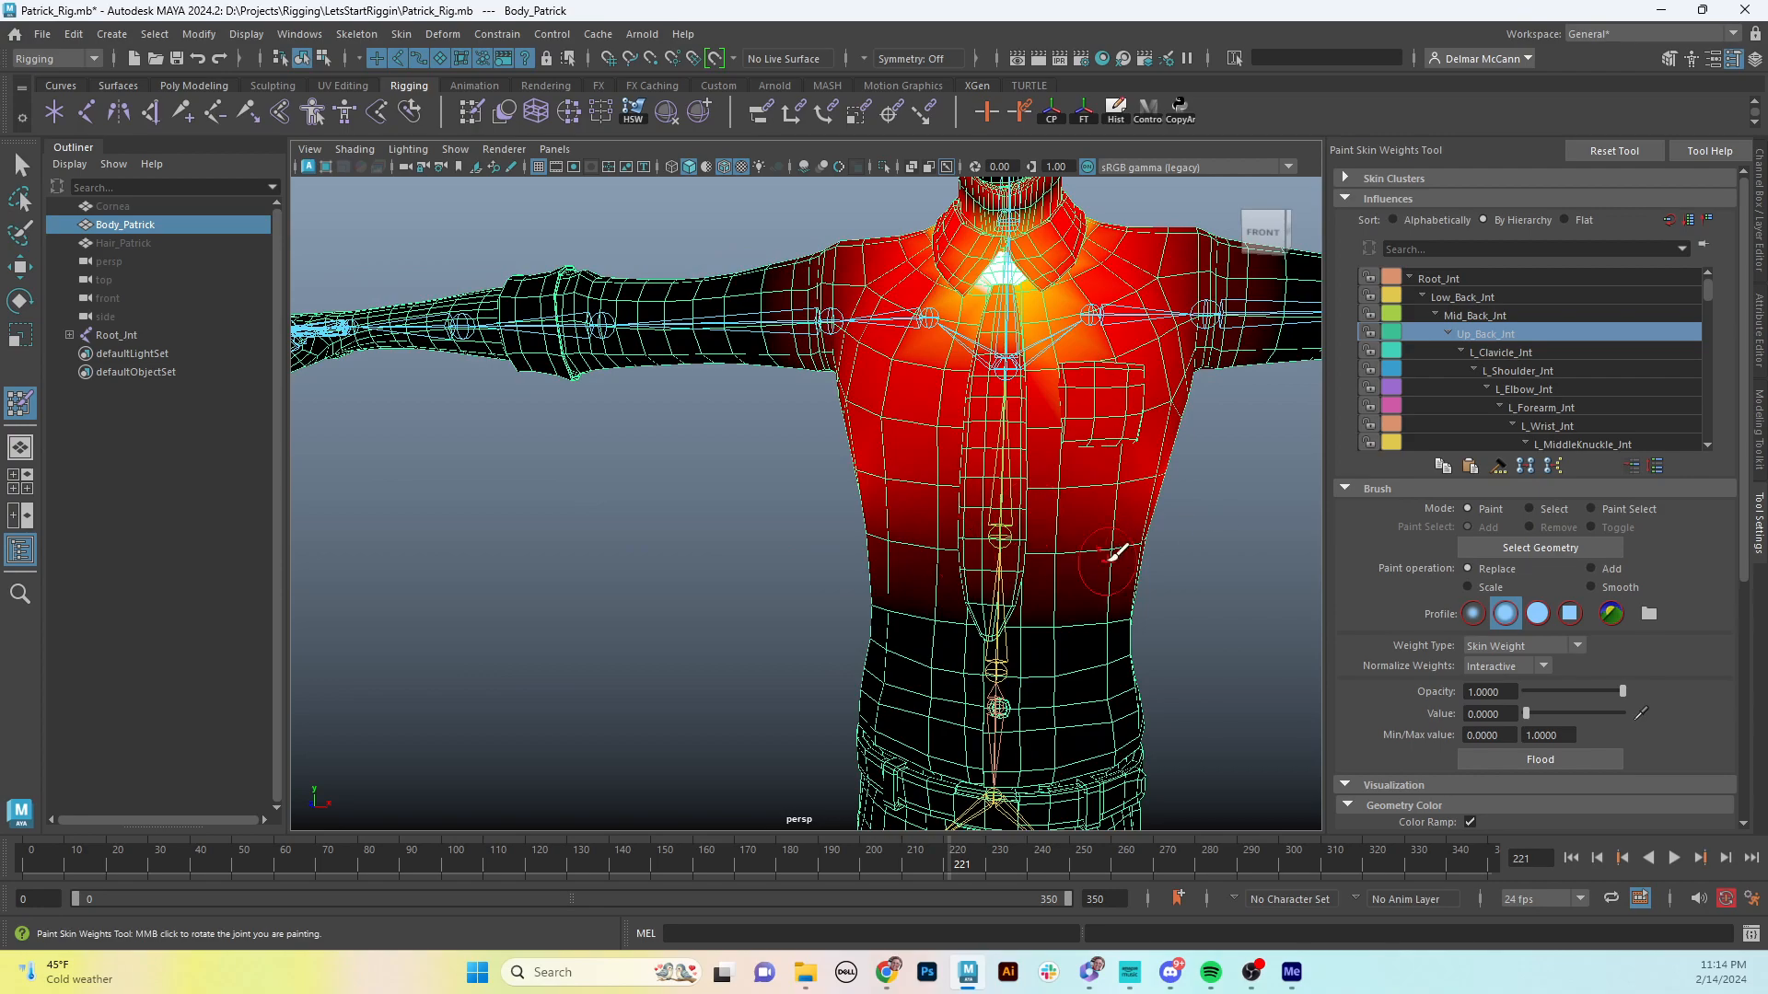
{"action": "left_click_drag", "start_coordinate": [915, 552], "coordinate": [985, 557], "text": "alt"}
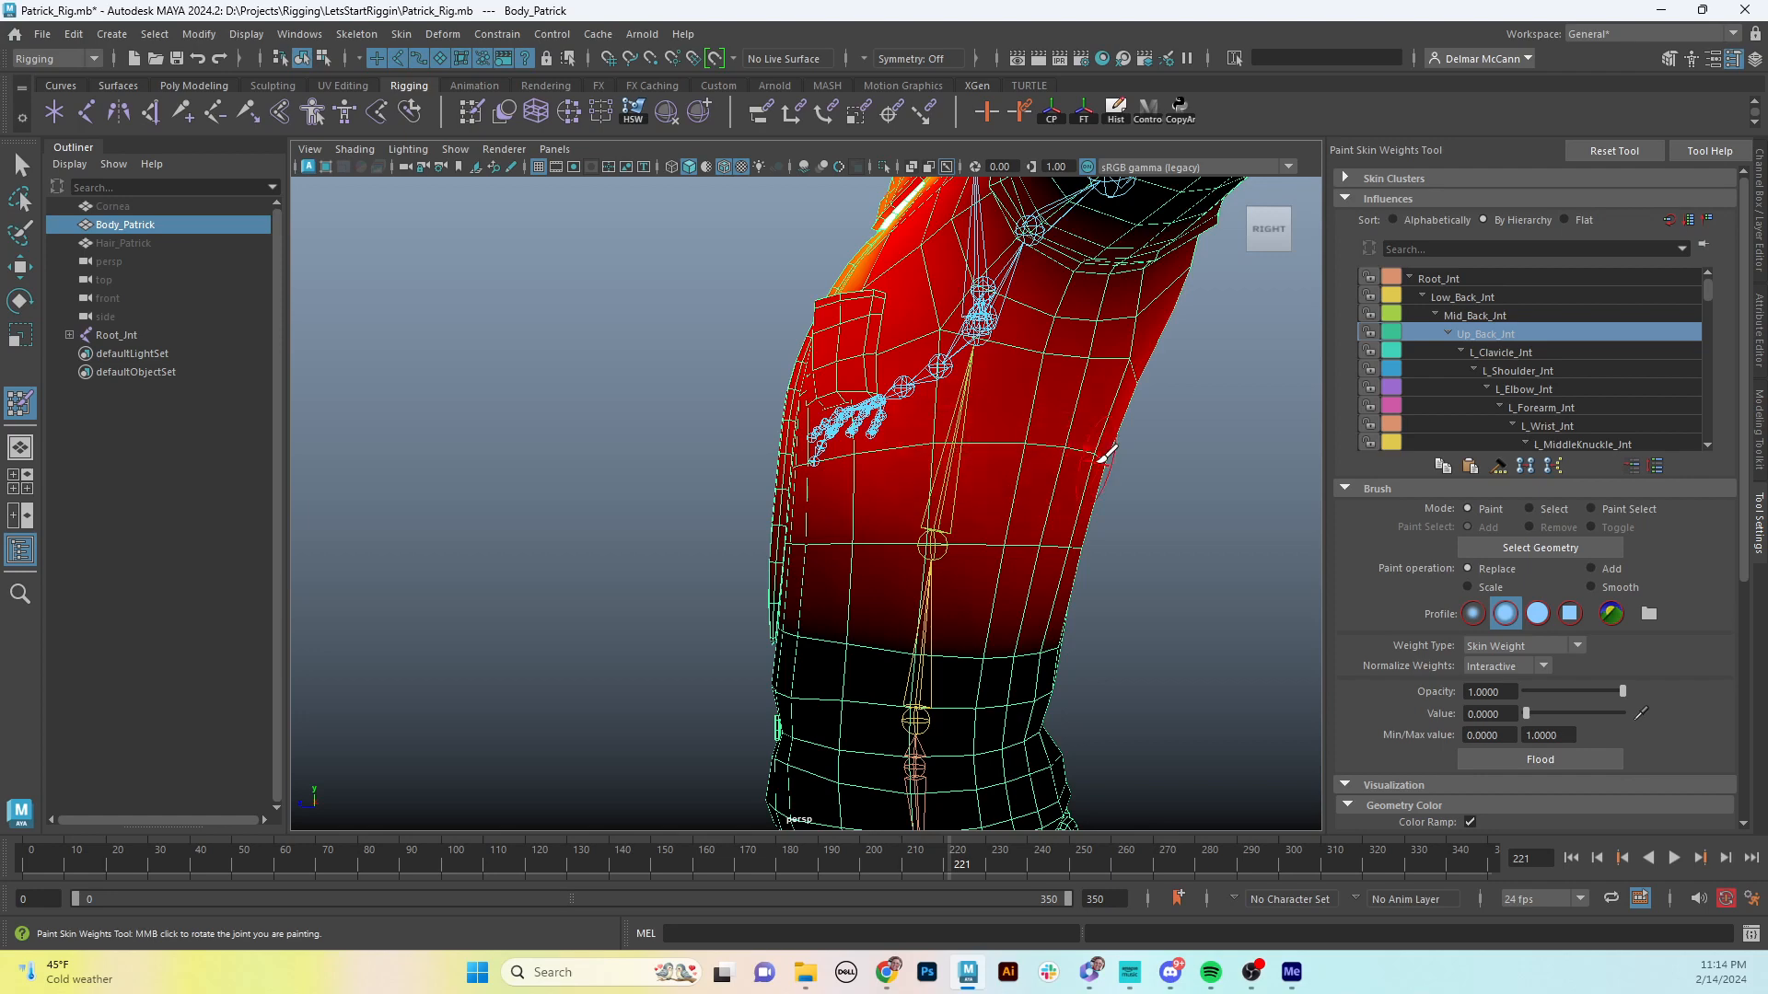
{"action": "left_click_drag", "start_coordinate": [1121, 466], "coordinate": [967, 456], "text": "alt"}
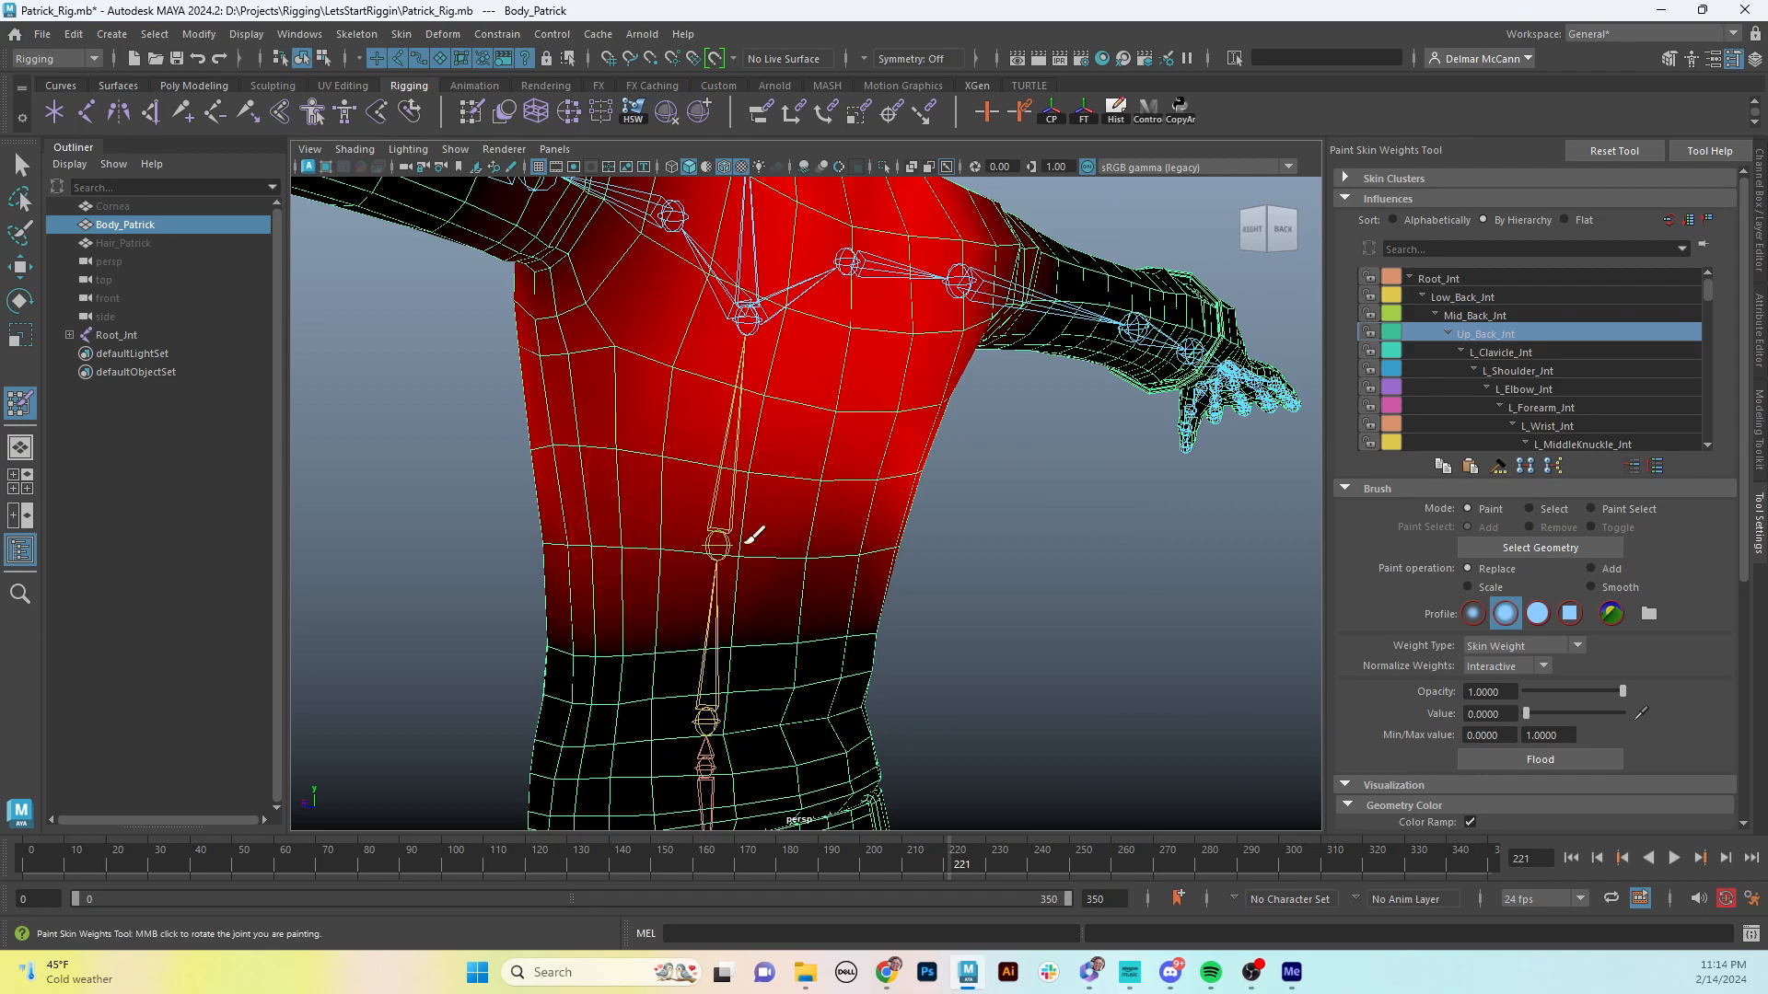
{"action": "left_click_drag", "start_coordinate": [562, 527], "coordinate": [571, 403], "text": "alt"}
- Paint the Up_Back_Jnt weights to 0 on the jaw, cheek and back of the head
{"action": "left_click_drag", "start_coordinate": [742, 443], "coordinate": [801, 374], "text": "alt"}
{"action": "scroll", "coordinate": [801, 375], "scroll_direction": "up", "scroll_amount": 5}
{"action": "scroll", "coordinate": [807, 503], "scroll_direction": "down", "scroll_amount": 3}
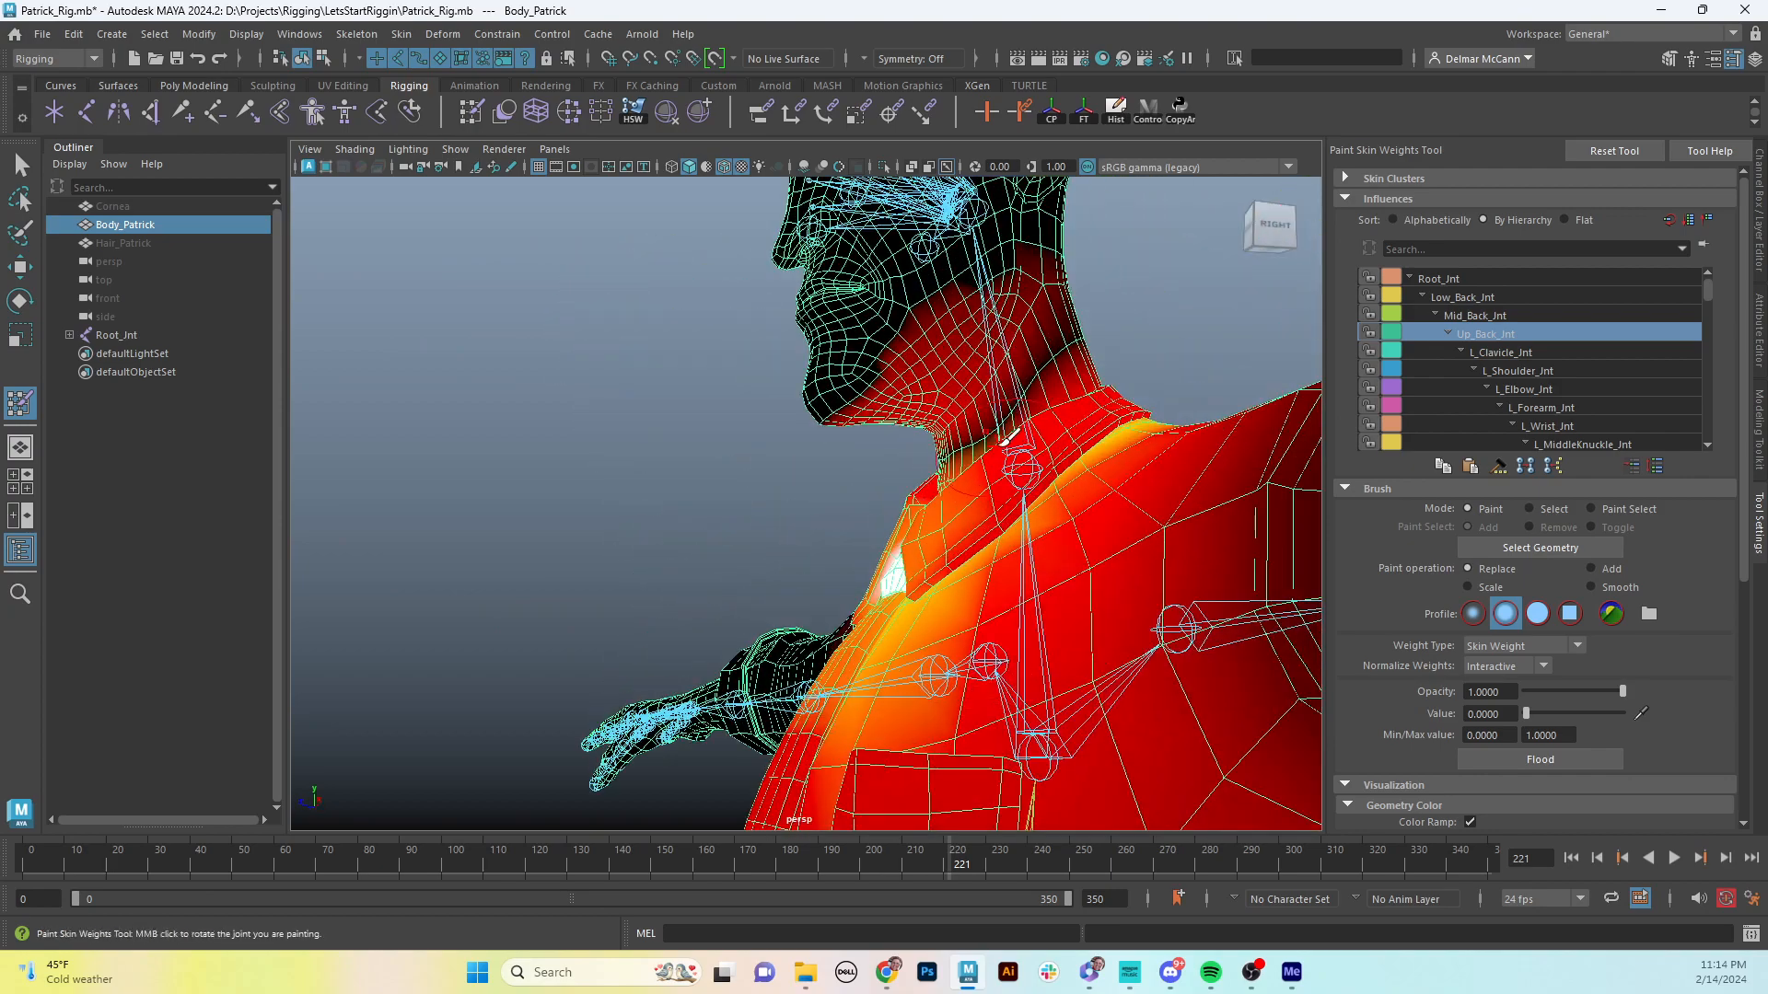
{"action": "left_click_drag", "start_coordinate": [1075, 723], "coordinate": [1089, 702], "text": "alt"}
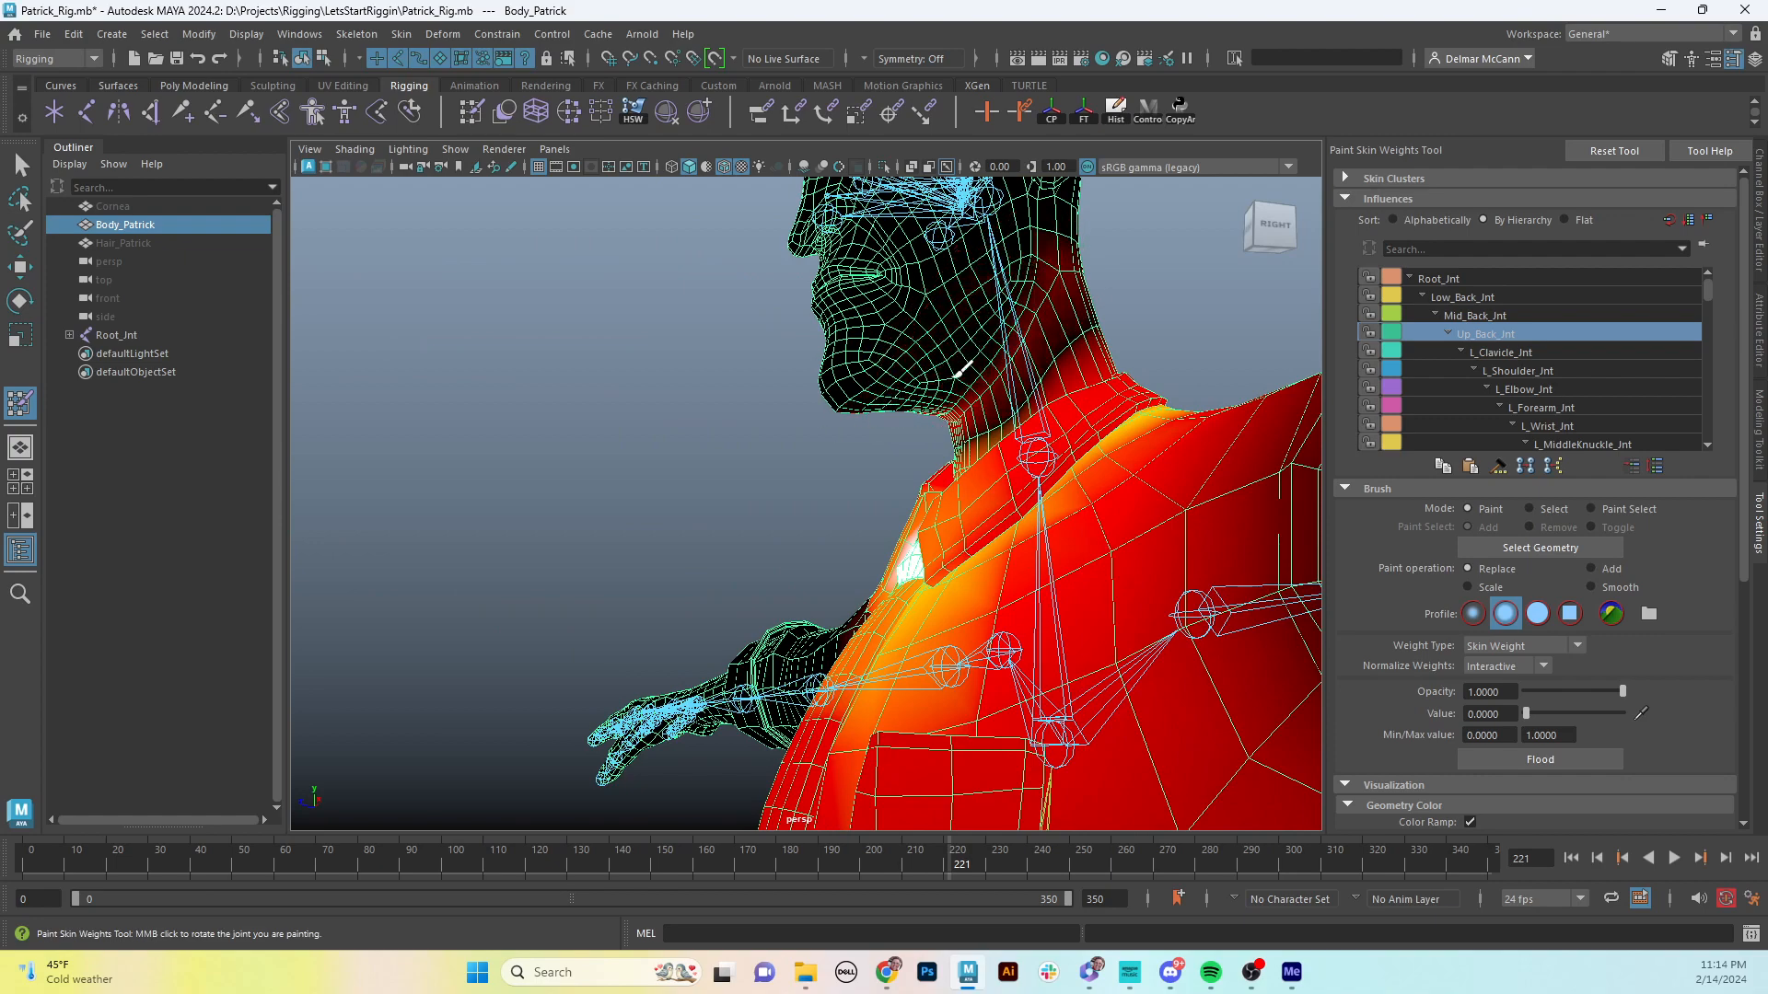
{"action": "left_click_drag", "start_coordinate": [1059, 261], "coordinate": [1165, 389], "text": "alt"}
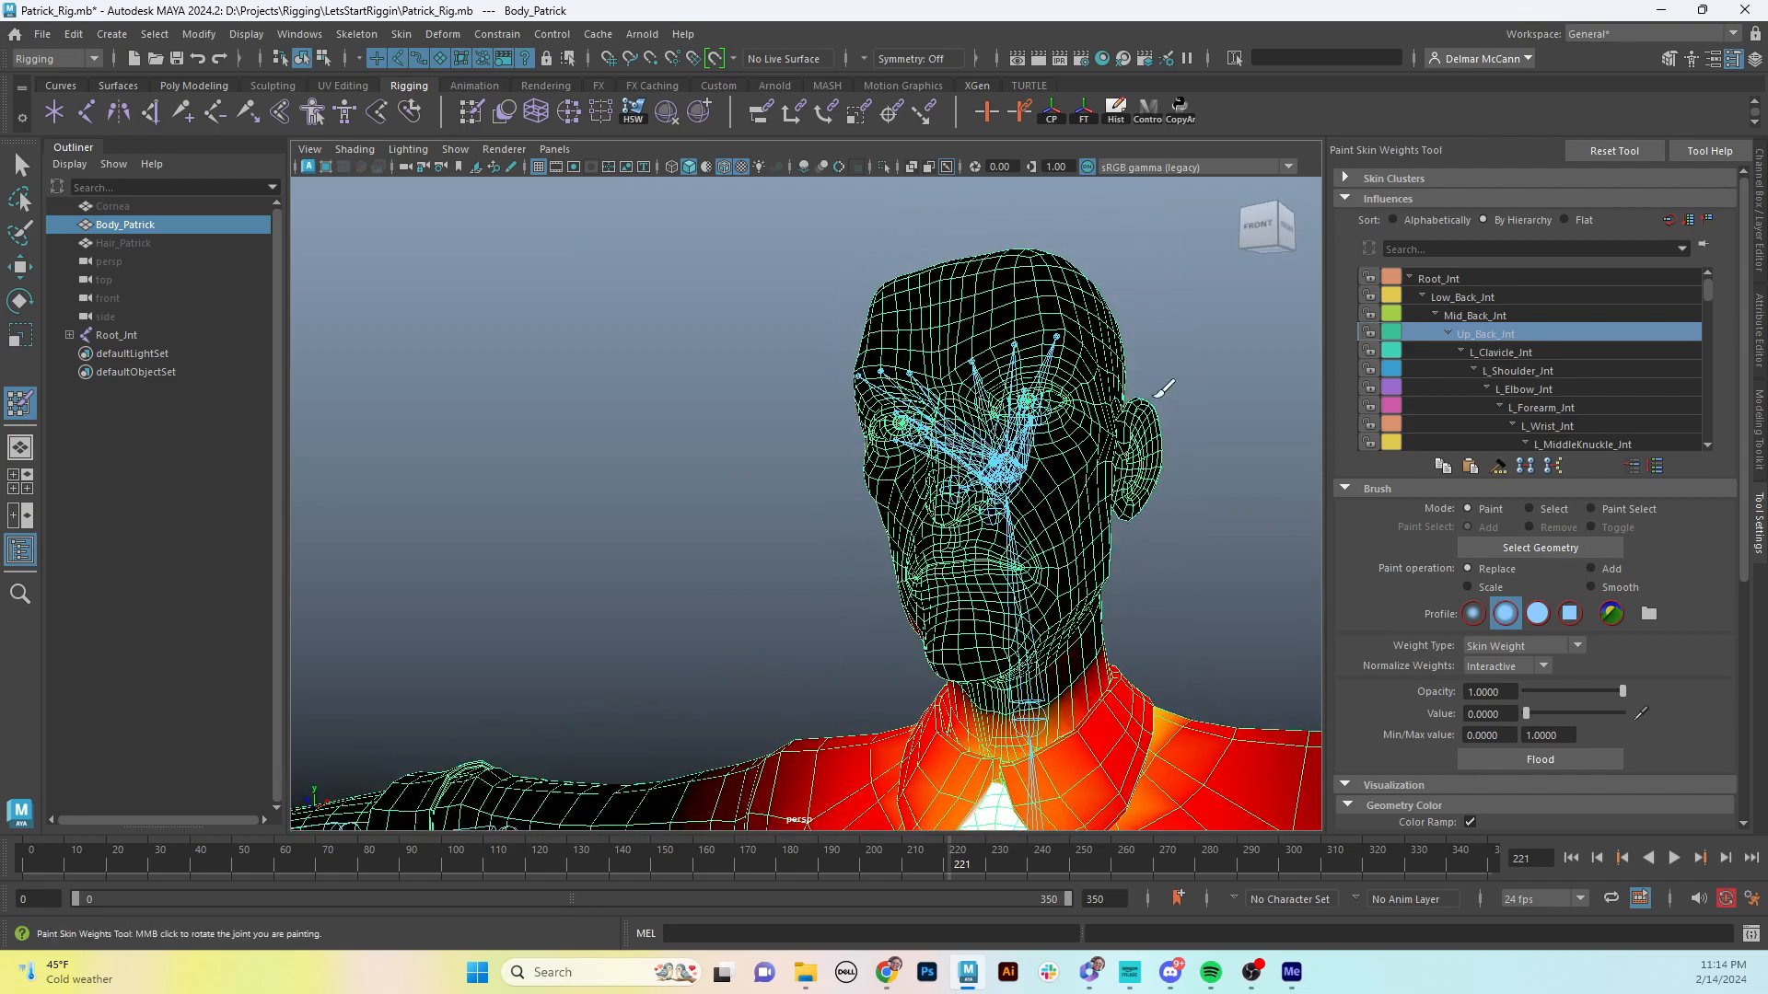
- Paint the L_Clavicle_Jnt weights to 0 on the torso below the chest, covering the front, side and back
{"action": "left_click", "coordinate": [1490, 354]}
{"action": "mouse_move", "coordinate": [1142, 736]}
{"action": "left_mouse_down", "text": "alt"}
{"action": "mouse_move", "coordinate": [1162, 561]}
{"action": "mouse_move", "coordinate": [1121, 442]}
{"action": "mouse_move", "coordinate": [1157, 410]}
{"action": "mouse_move", "coordinate": [925, 500]}
{"action": "mouse_move", "coordinate": [930, 433]}
{"action": "mouse_move", "coordinate": [870, 529]}
{"action": "mouse_move", "coordinate": [922, 495]}
{"action": "left_mouse_up", "text": "alt"}
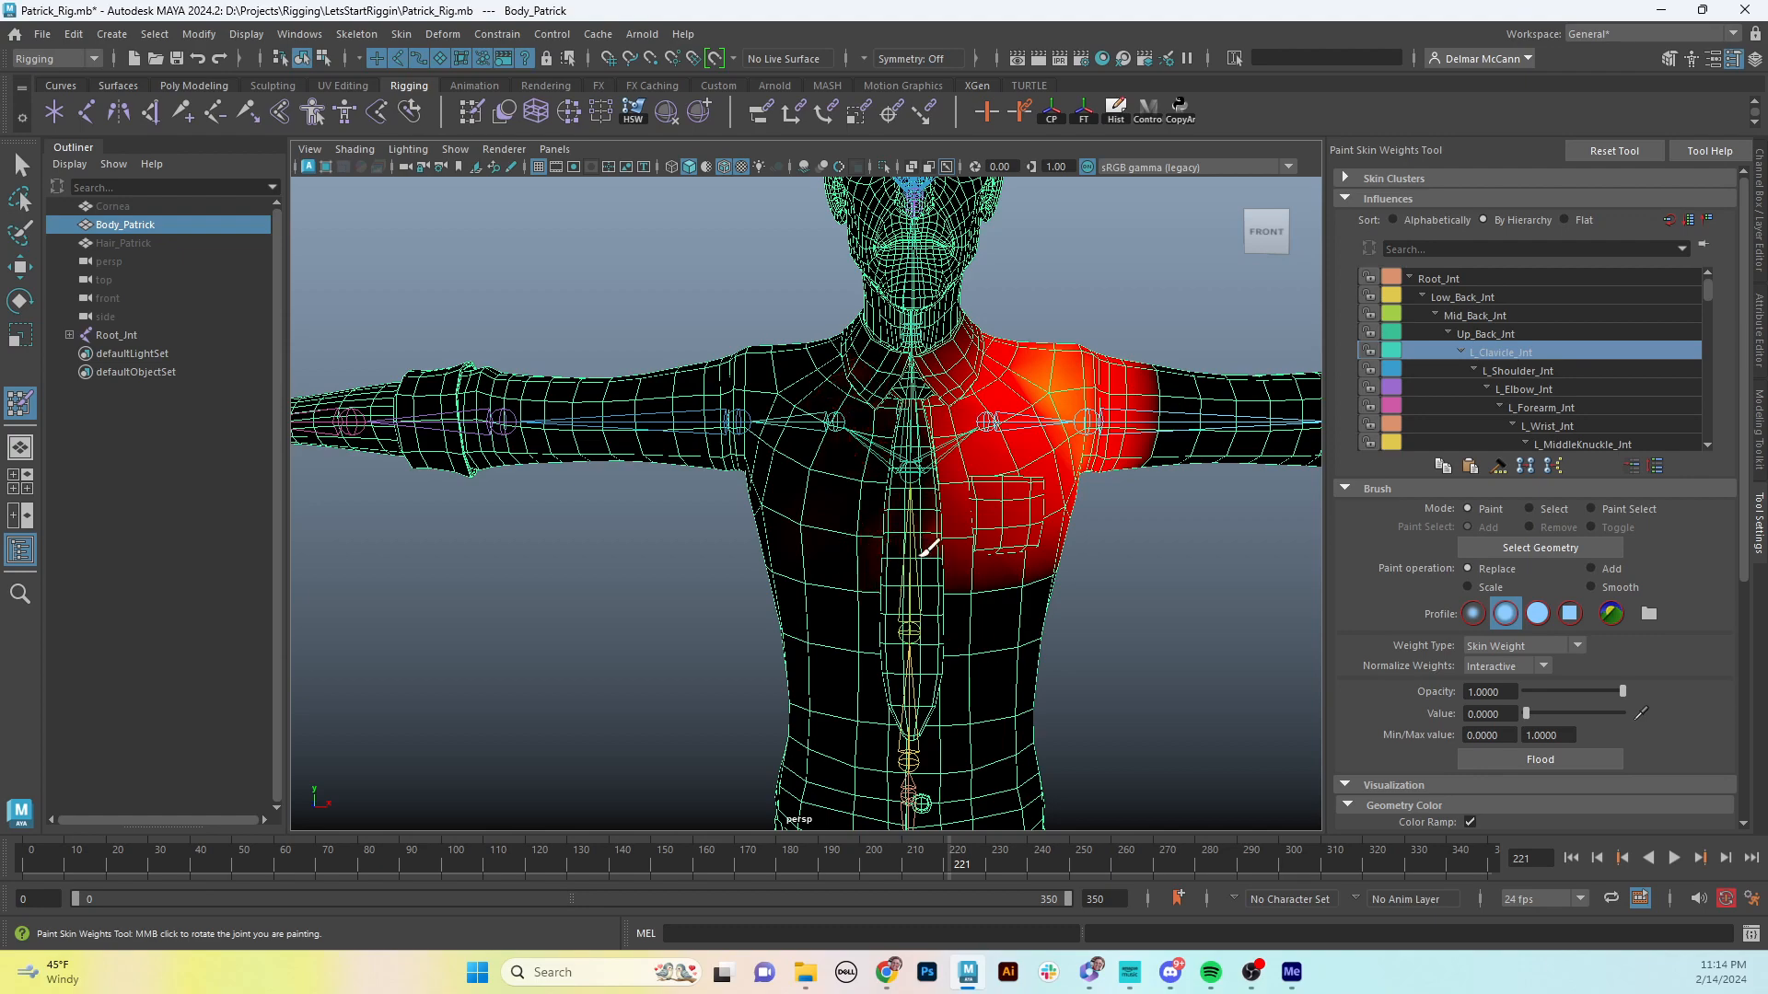
{"action": "left_click_drag", "start_coordinate": [914, 472], "coordinate": [1016, 426], "text": "alt"}
{"action": "left_click_drag", "start_coordinate": [965, 368], "coordinate": [962, 390], "text": "alt"}
{"action": "left_click_drag", "start_coordinate": [1068, 370], "coordinate": [732, 352], "text": "alt"}
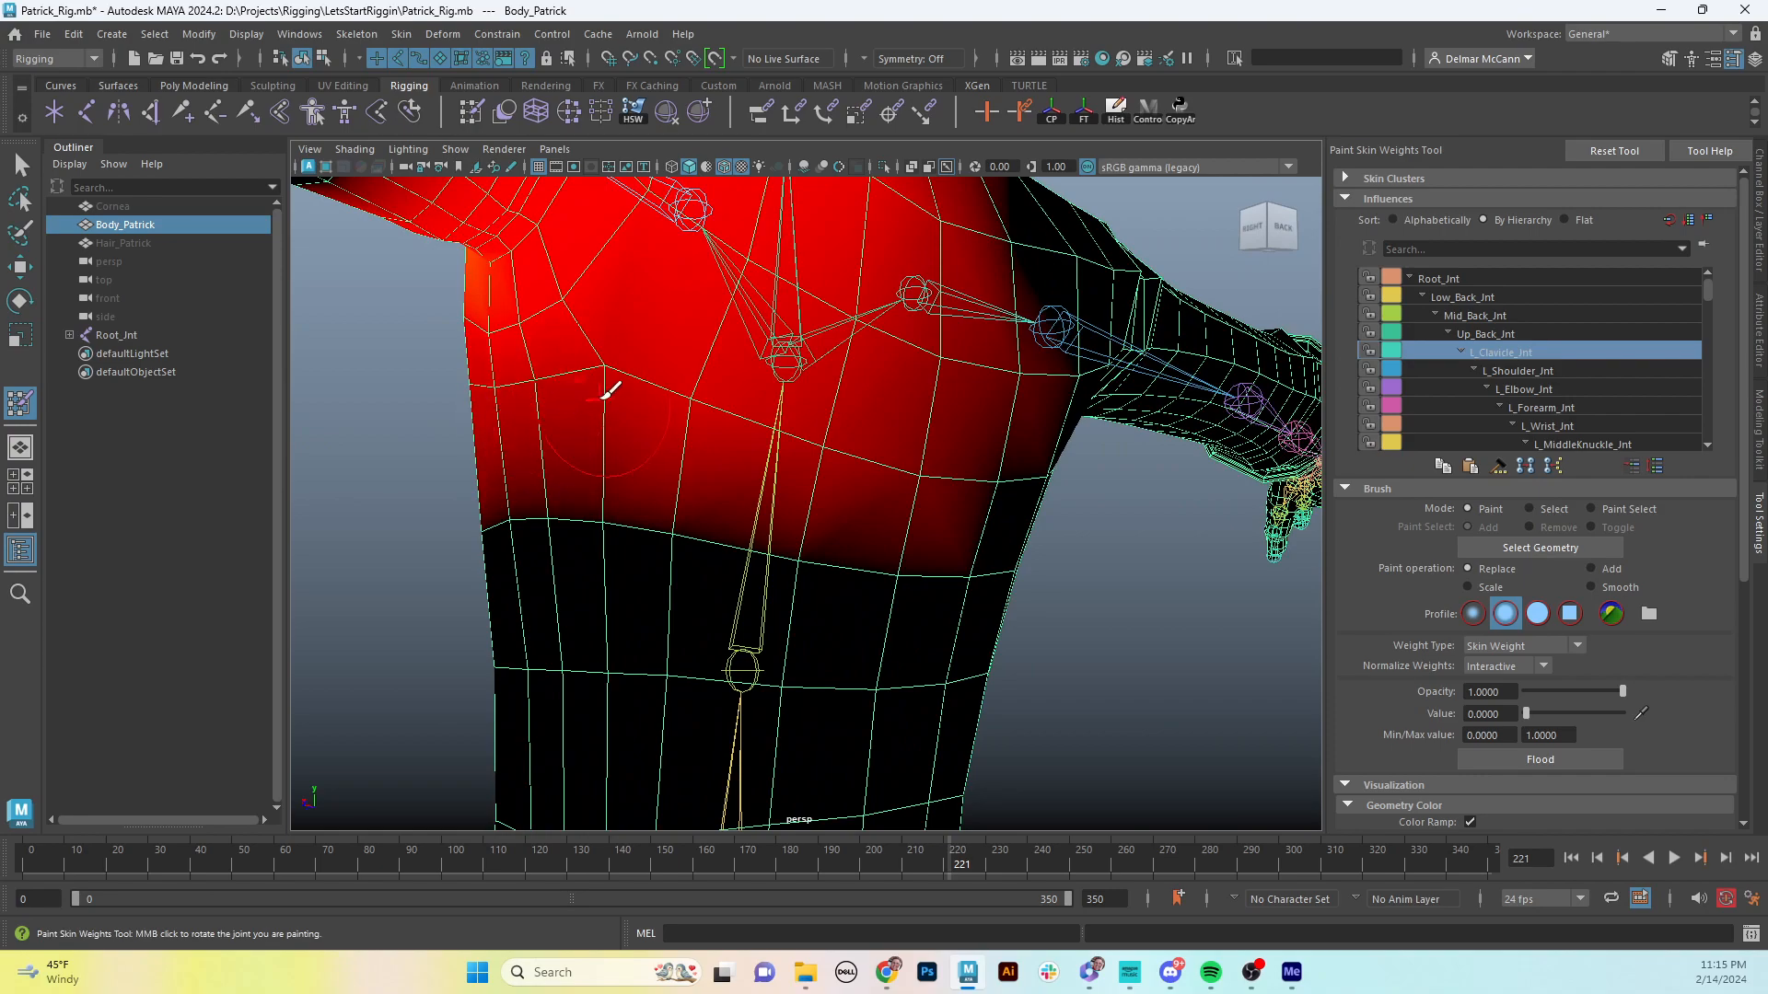
{"action": "mouse_move", "coordinate": [898, 401]}
{"action": "left_mouse_down", "text": "alt"}
{"action": "mouse_move", "coordinate": [851, 406]}
{"action": "mouse_move", "coordinate": [949, 350]}
{"action": "mouse_move", "coordinate": [898, 382]}
{"action": "left_mouse_up", "text": "alt"}
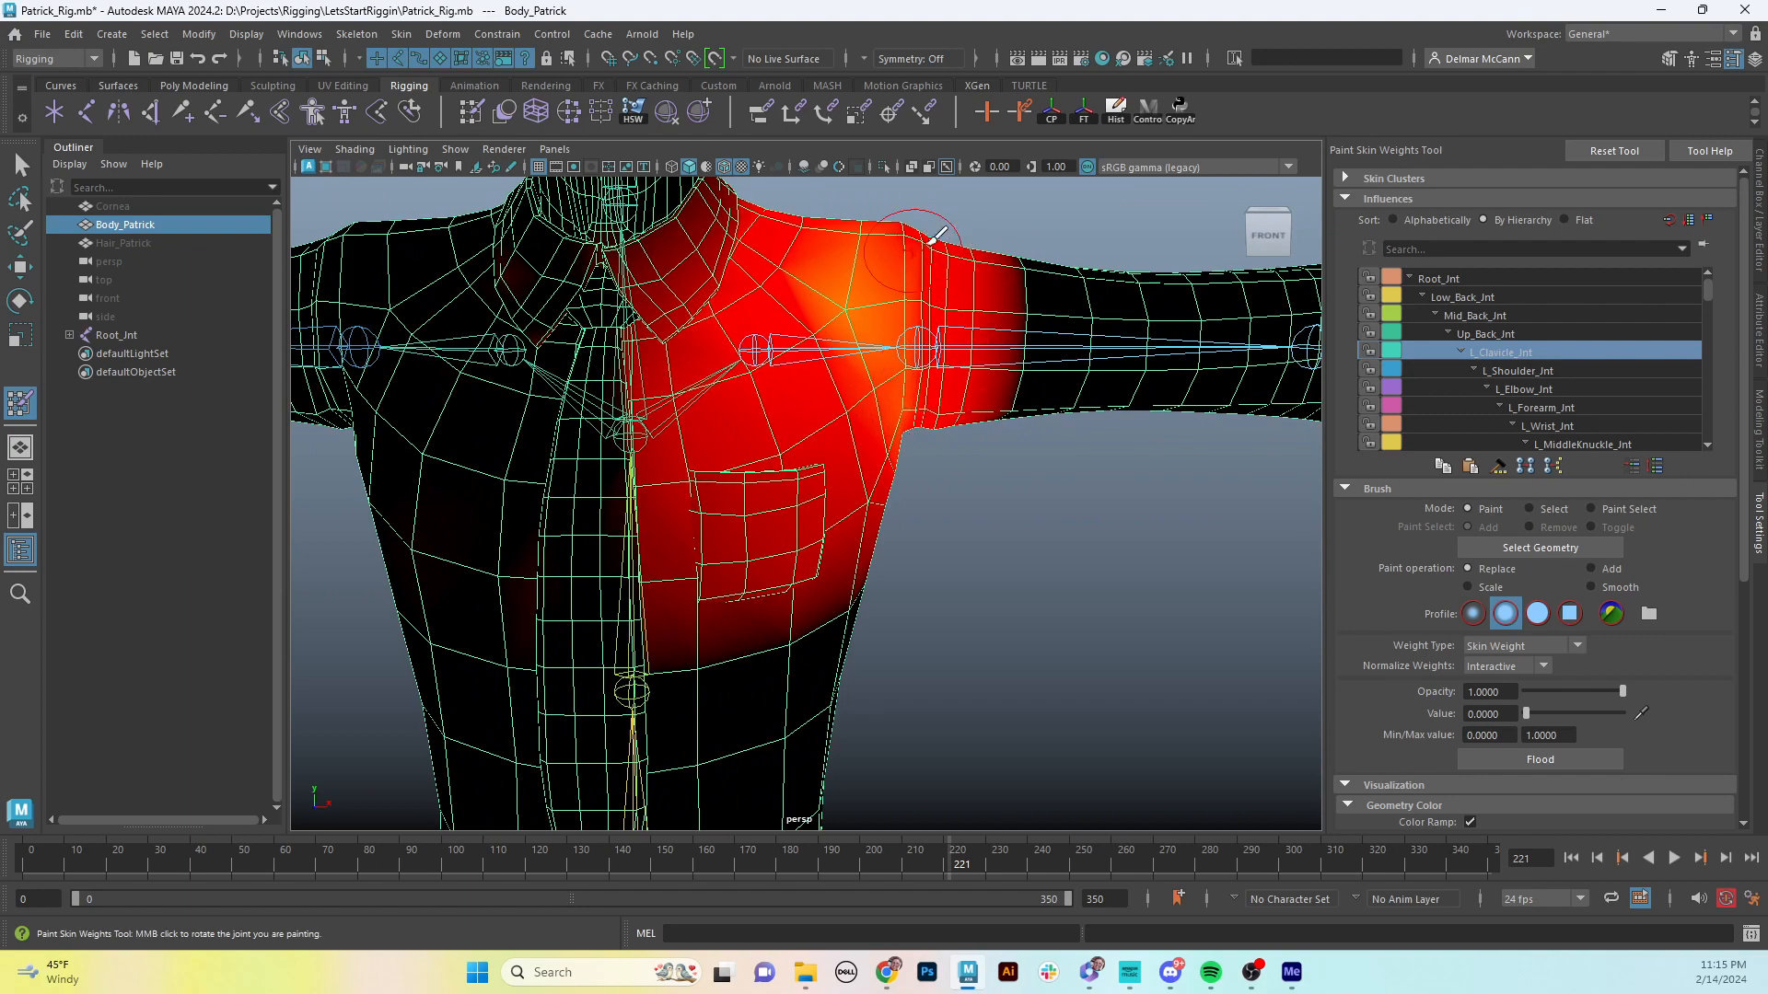
- Paint the L_Clavicle_Jnt weights to 0 on the upper arm beyond the shoulder seam, on its front, top and back
{"action": "middle_click_drag", "start_coordinate": [1148, 296], "coordinate": [1038, 301], "text": "alt"}
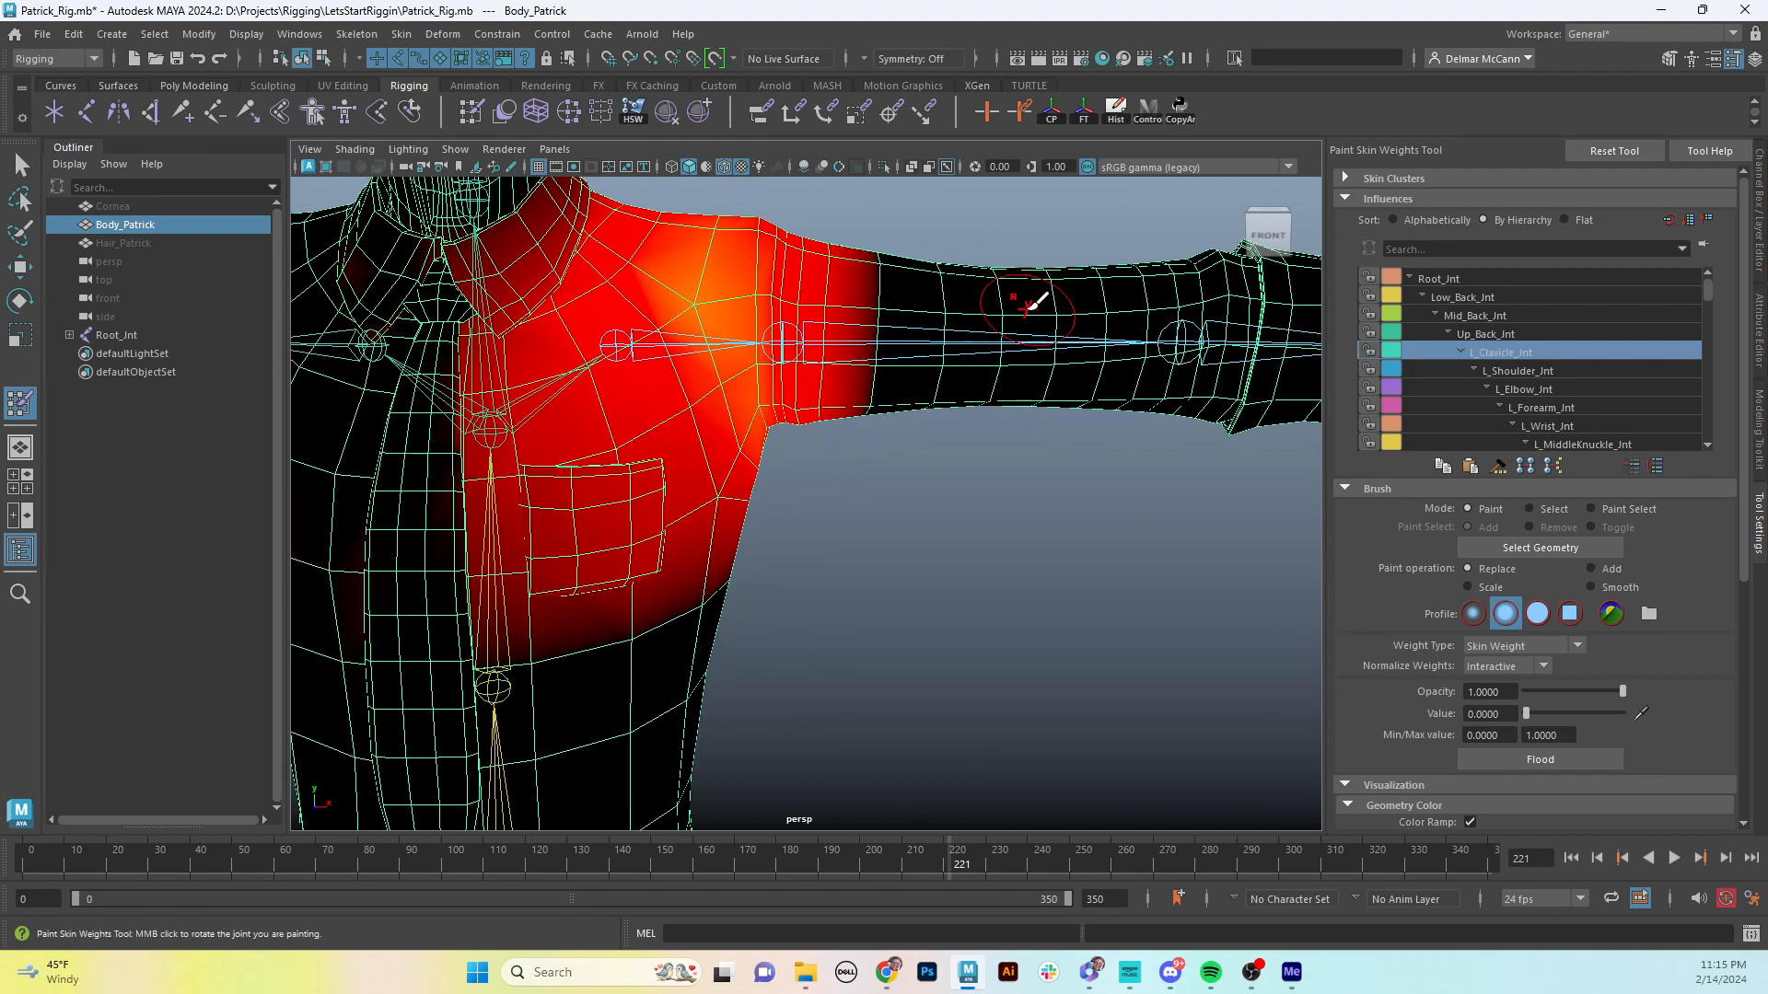
{"action": "left_click_drag", "start_coordinate": [1028, 310], "coordinate": [1018, 311], "text": "alt"}
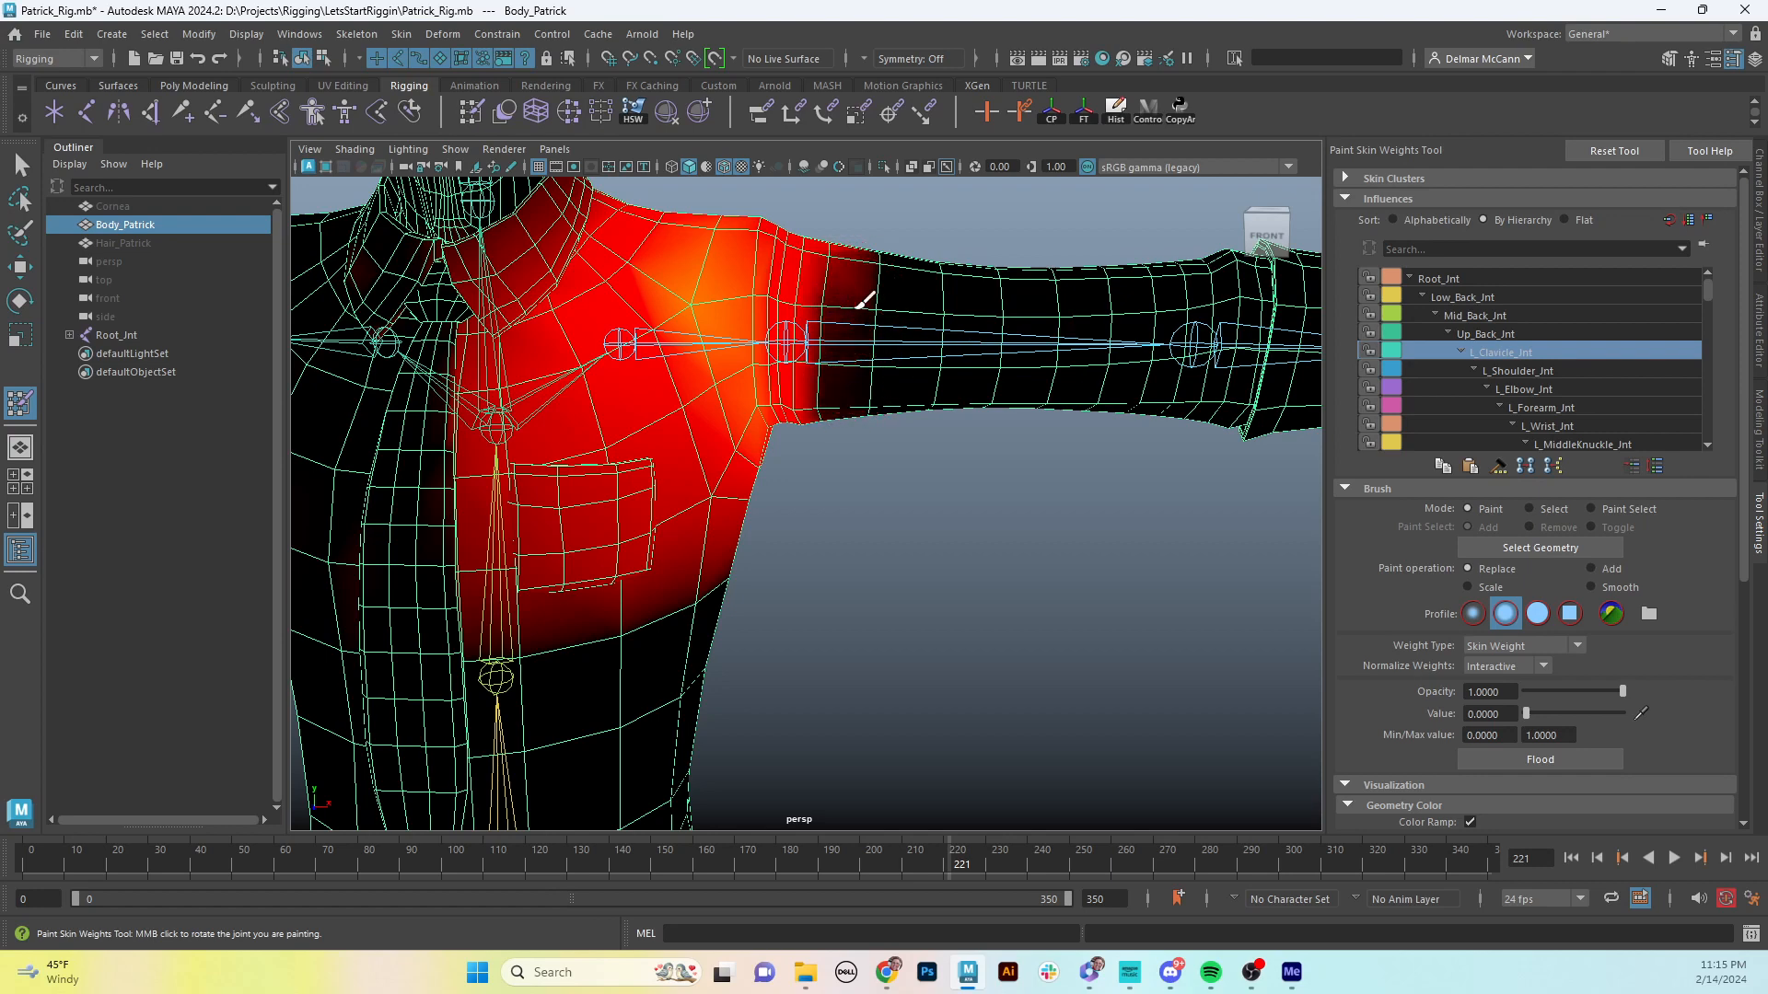
{"action": "mouse_move", "coordinate": [864, 301]}
{"action": "left_mouse_down"}
{"action": "mouse_move", "coordinate": [852, 256]}
{"action": "mouse_move", "coordinate": [855, 381]}
{"action": "mouse_move", "coordinate": [861, 367]}
{"action": "left_mouse_up"}
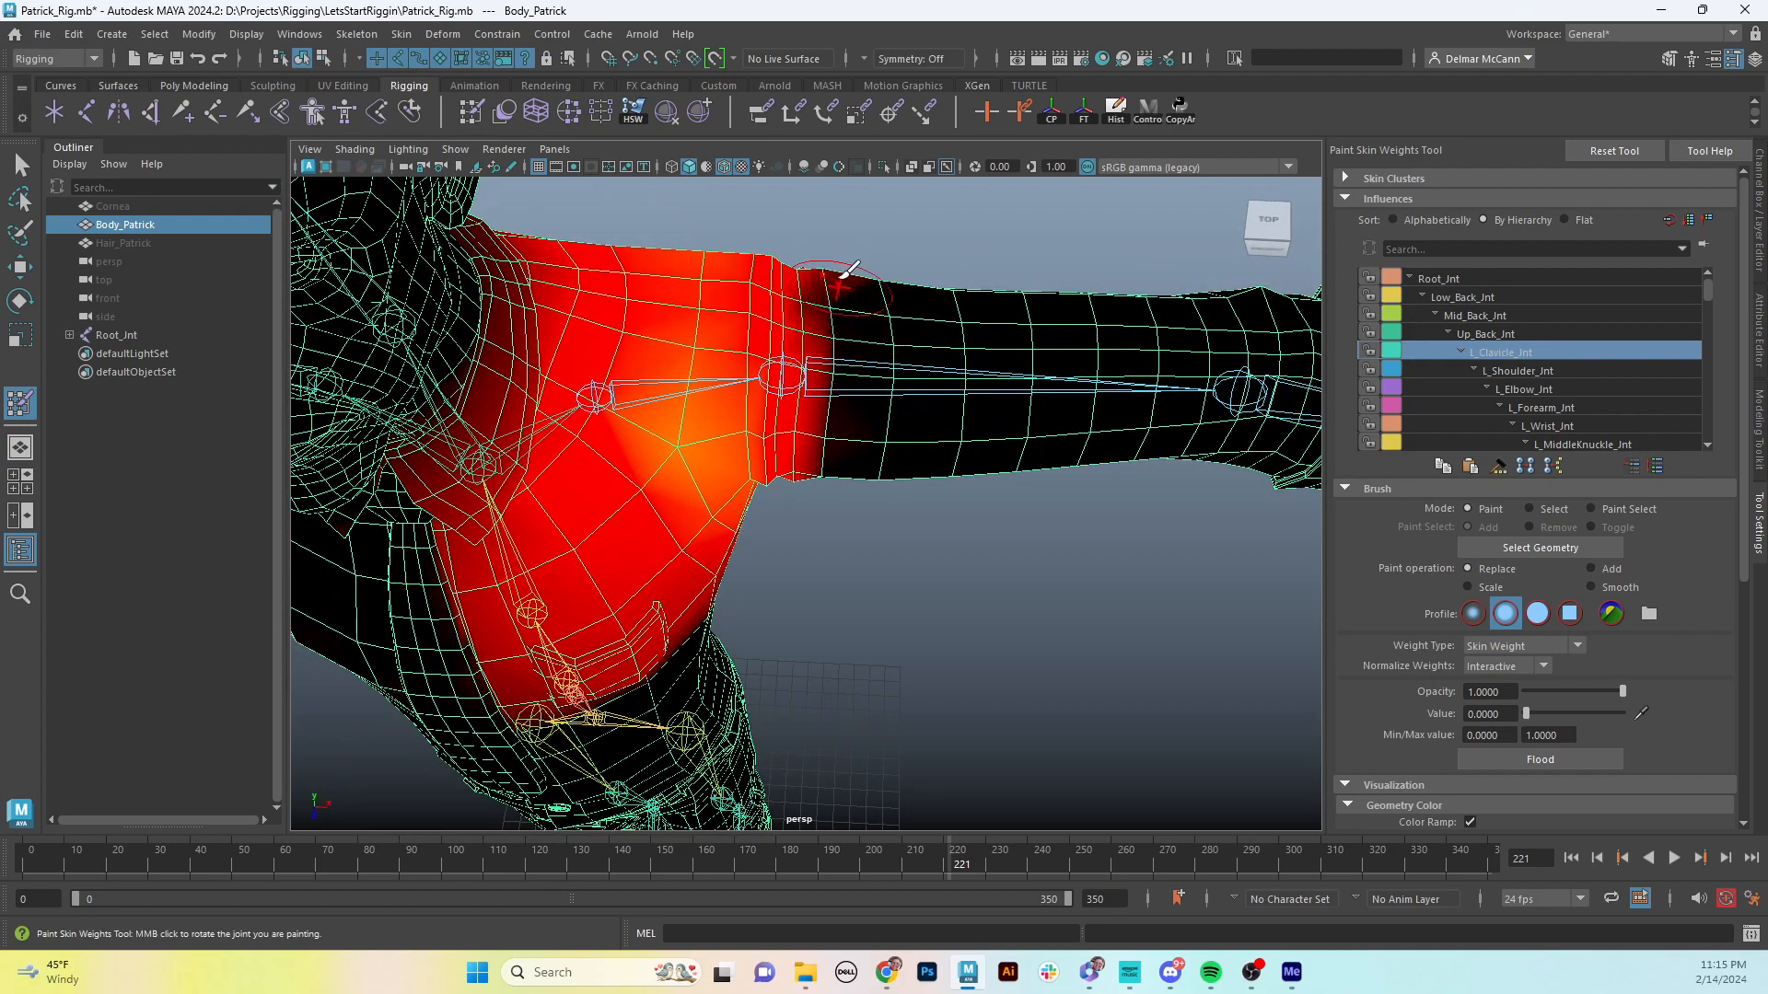
{"action": "mouse_move", "coordinate": [876, 446]}
{"action": "left_mouse_down", "text": "alt"}
{"action": "mouse_move", "coordinate": [912, 343]}
{"action": "mouse_move", "coordinate": [658, 328]}
{"action": "mouse_move", "coordinate": [553, 288]}
{"action": "left_mouse_up", "text": "alt"}
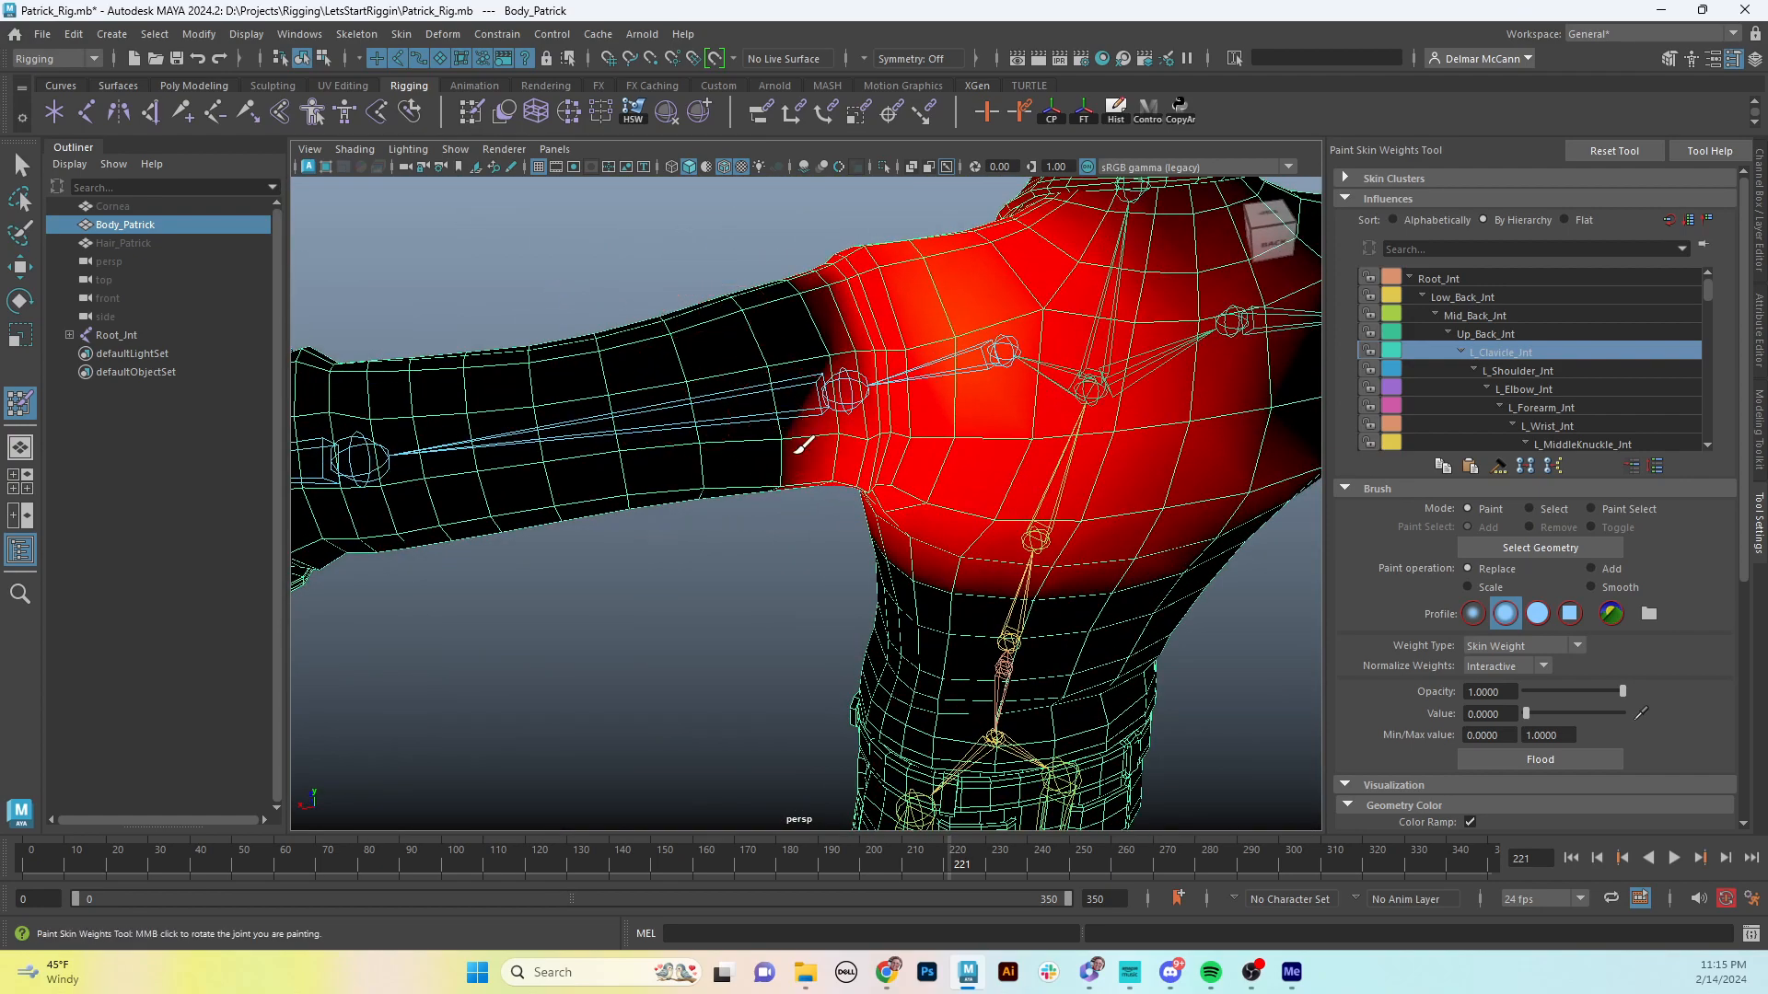
{"action": "mouse_move", "coordinate": [816, 451]}
{"action": "left_mouse_down"}
{"action": "mouse_move", "coordinate": [817, 478]}
{"action": "mouse_move", "coordinate": [805, 301]}
{"action": "left_mouse_up"}
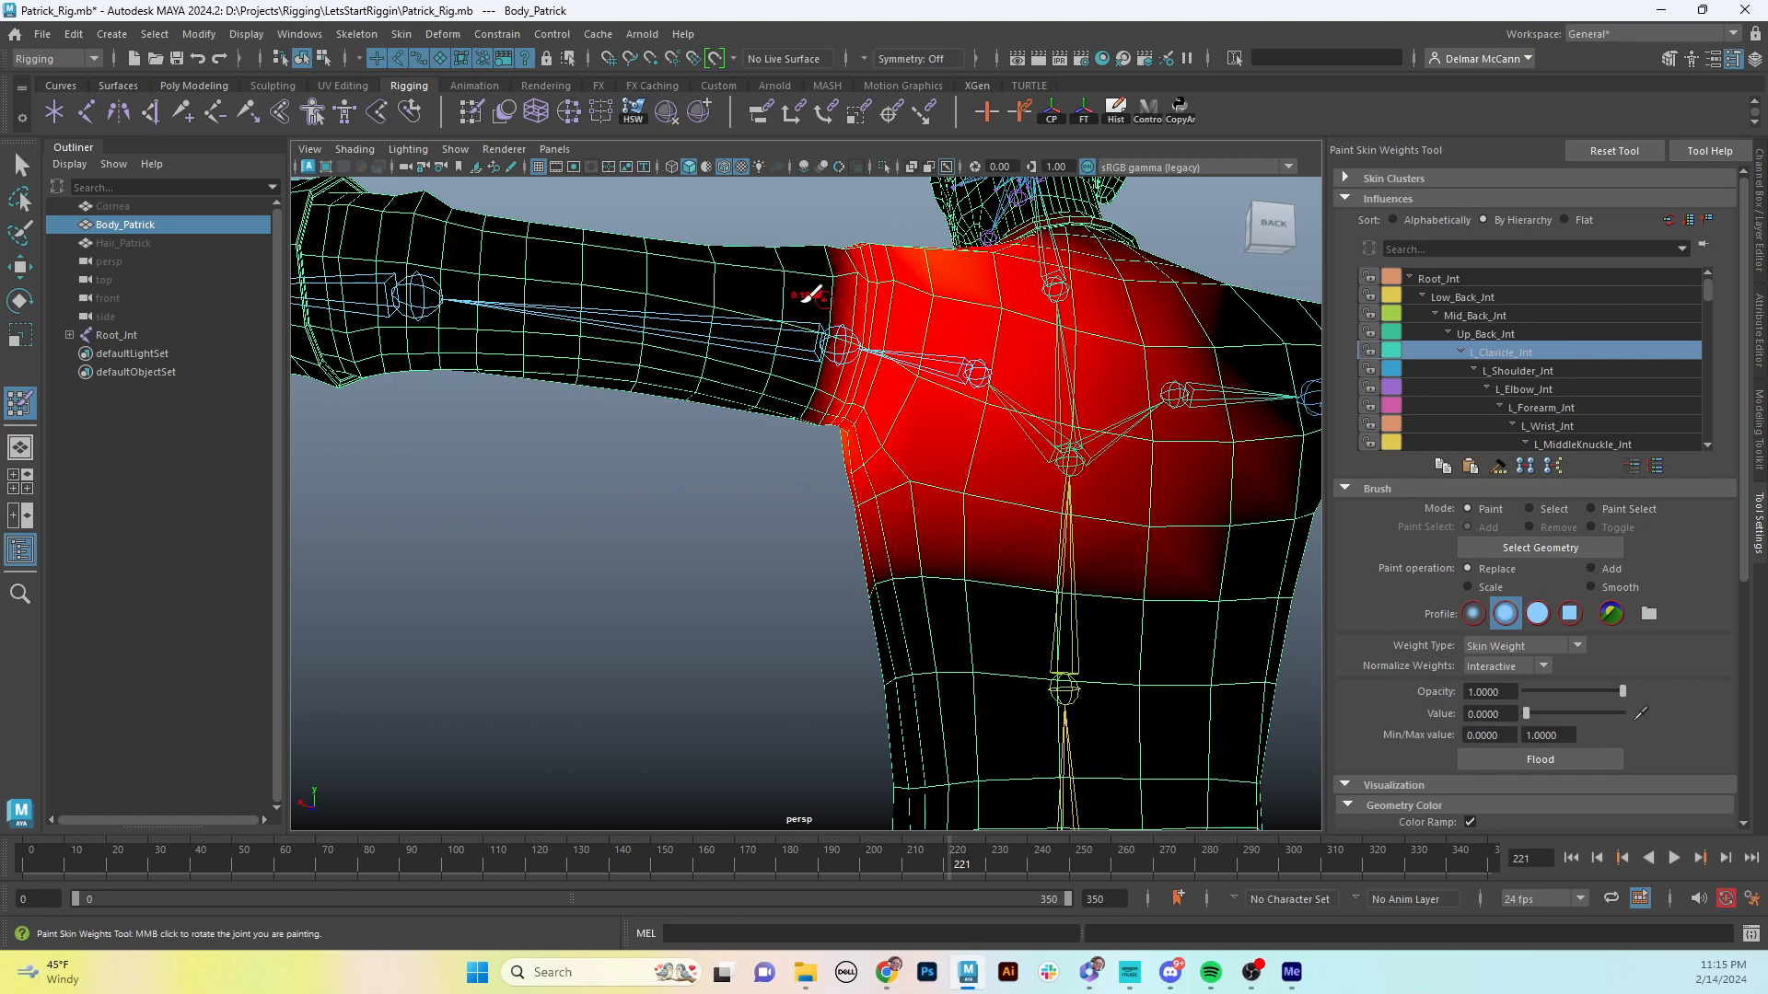
- Clean up the edge of the L_Clavicle_Jnt weights around the shoulder seam, from the back to the front and underside of the arm
{"action": "key", "text": "Caps_Lock"}
{"action": "middle_click_drag", "start_coordinate": [848, 280], "coordinate": [864, 344]}
{"action": "left_click_drag", "start_coordinate": [864, 344], "coordinate": [829, 352], "text": "alt"}
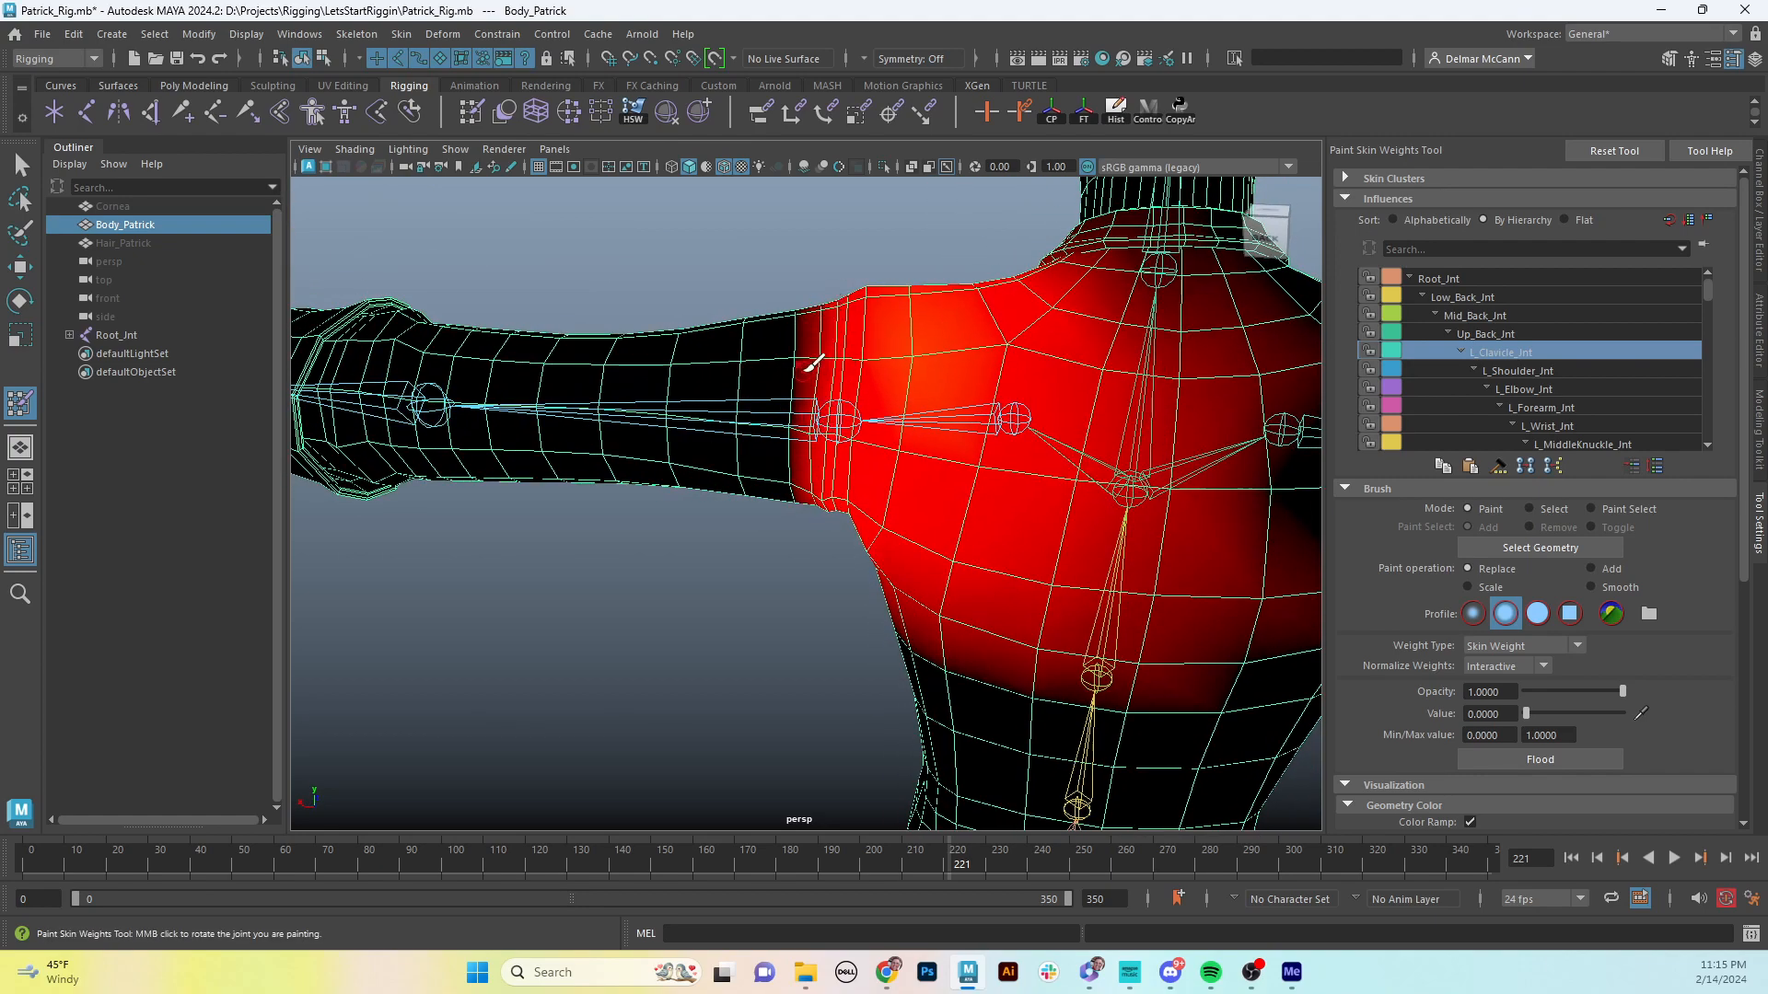
{"action": "left_click_drag", "start_coordinate": [813, 363], "coordinate": [789, 315], "text": "alt"}
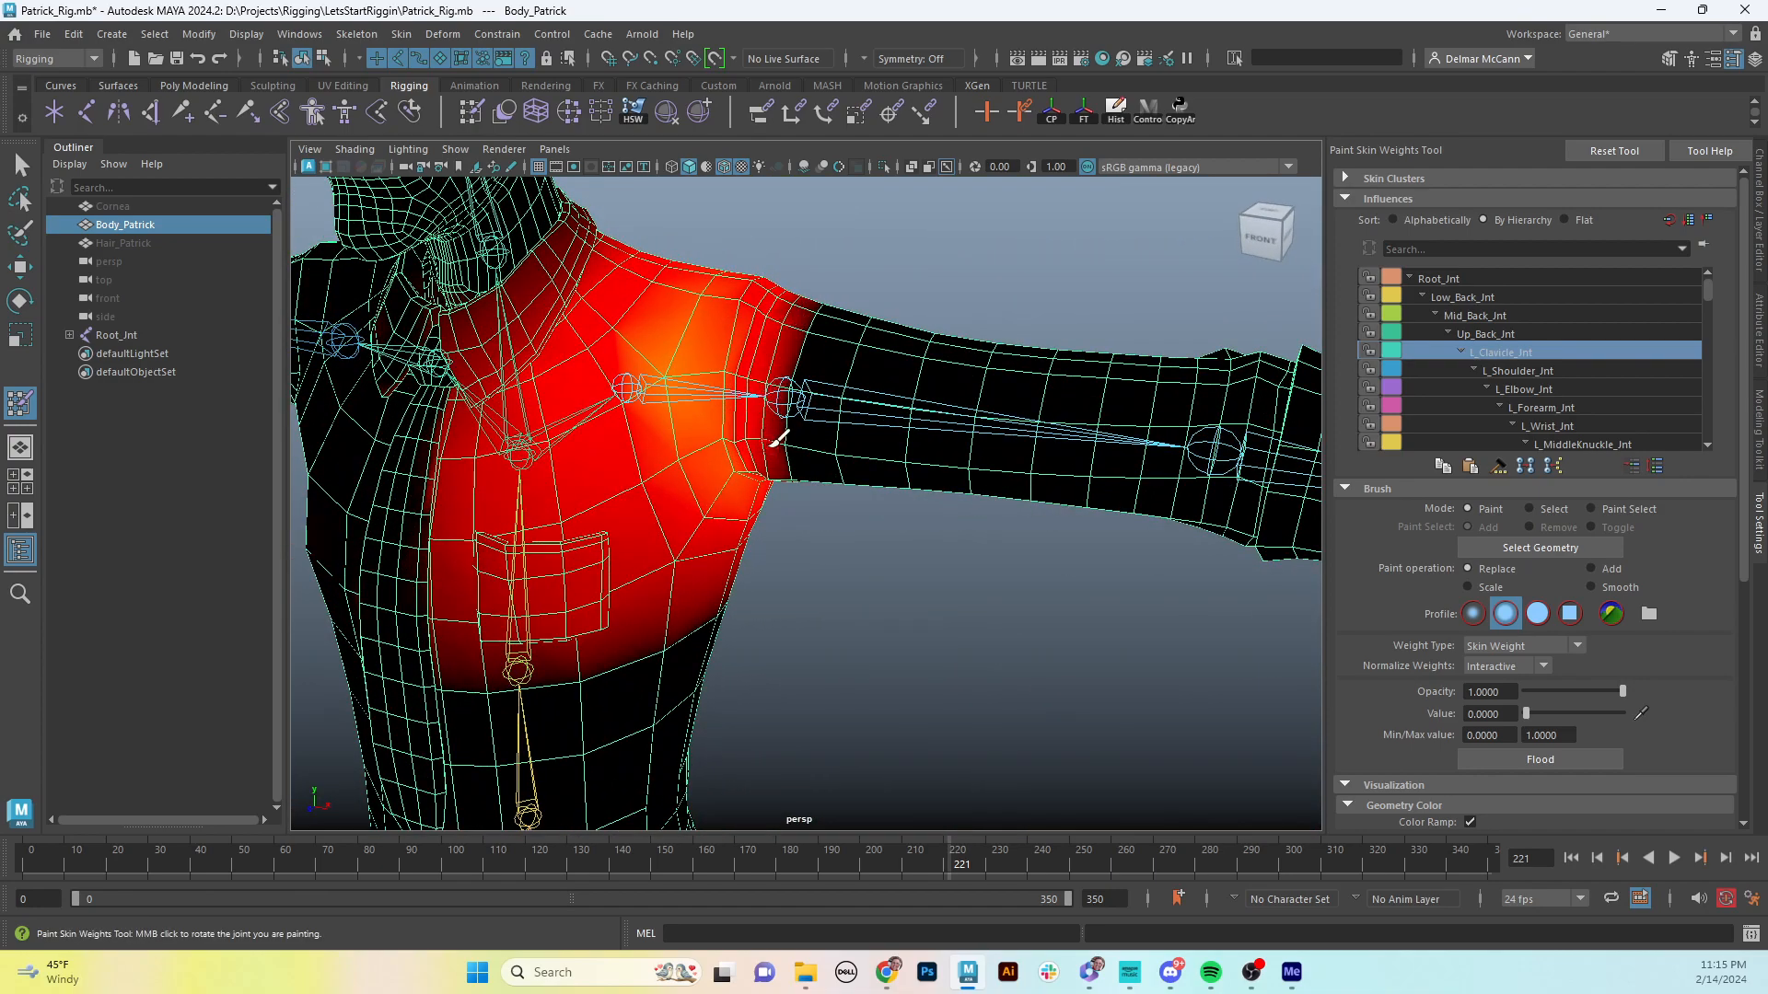
{"action": "mouse_move", "coordinate": [780, 437]}
{"action": "left_mouse_down", "text": "alt"}
{"action": "mouse_move", "coordinate": [785, 387]}
{"action": "mouse_move", "coordinate": [788, 435]}
{"action": "left_mouse_up", "text": "alt"}
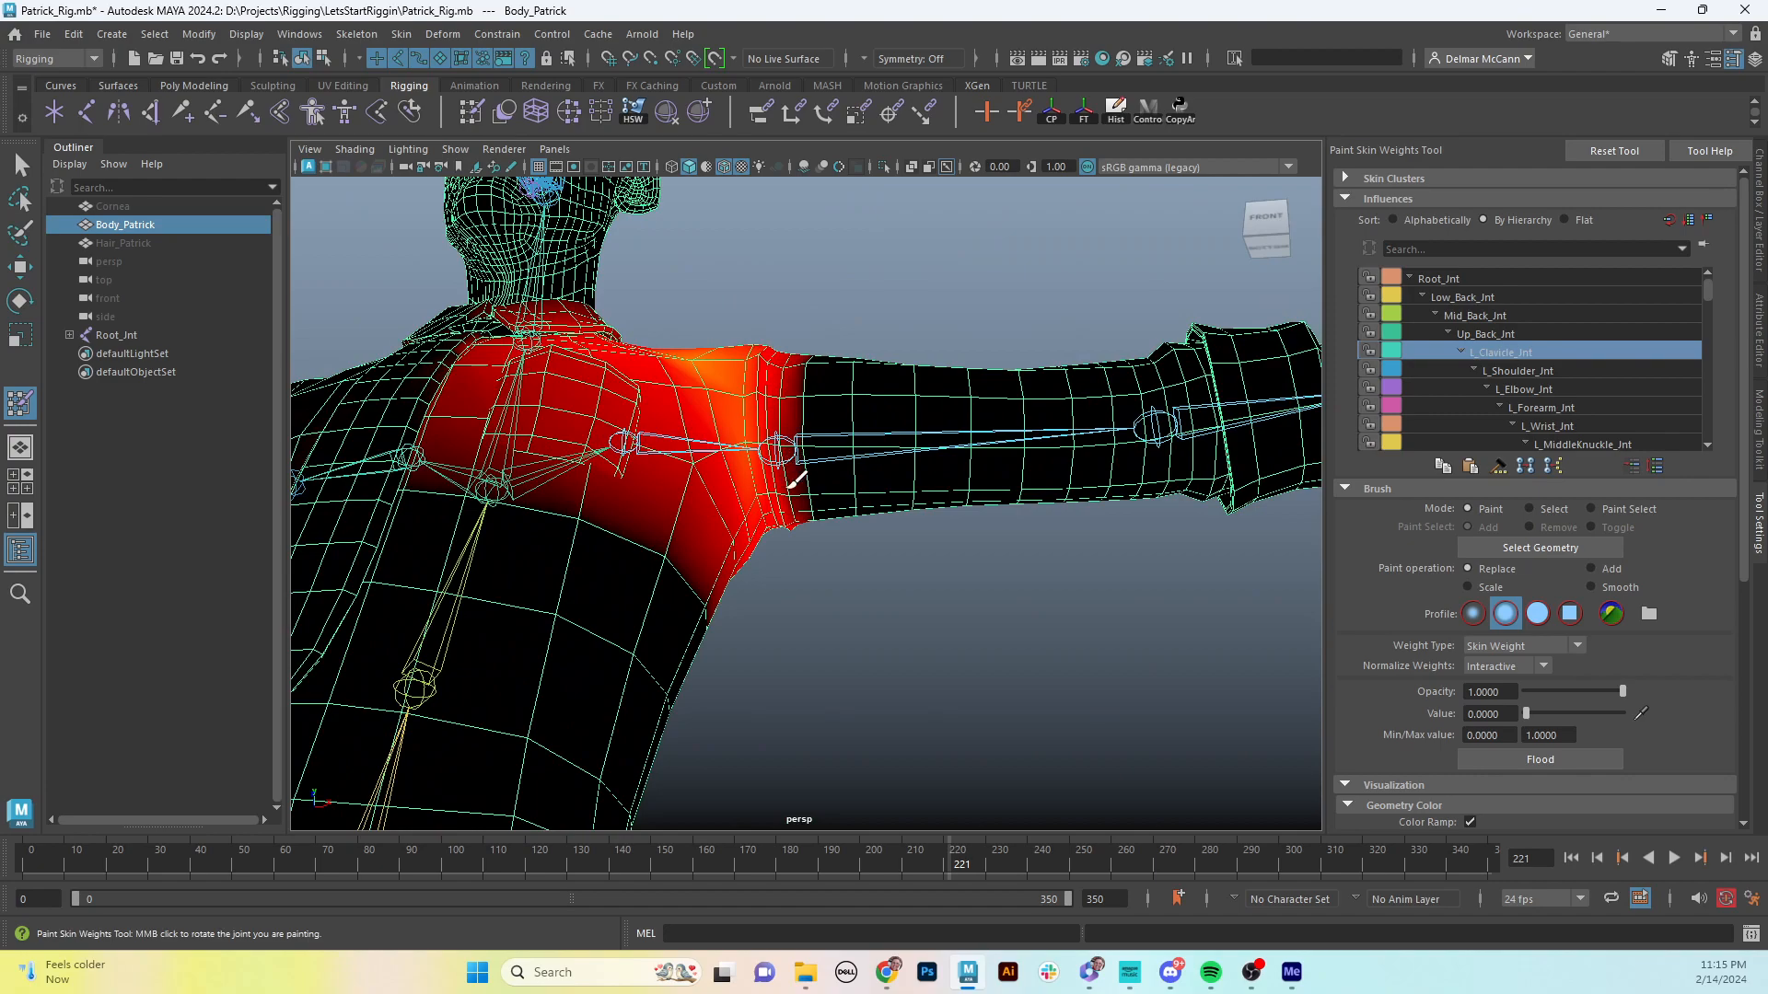
{"action": "mouse_move", "coordinate": [801, 506]}
{"action": "left_mouse_down", "text": "alt"}
{"action": "mouse_move", "coordinate": [871, 426]}
{"action": "mouse_move", "coordinate": [870, 366]}
{"action": "left_mouse_up", "text": "alt"}
- Paint the L_Shoulder_Jnt weights to 0 on the chest pocket area and the side of the torso below the armpit
{"action": "left_click", "coordinate": [1516, 369]}
{"action": "left_click_drag", "start_coordinate": [665, 438], "coordinate": [668, 400], "text": "alt"}
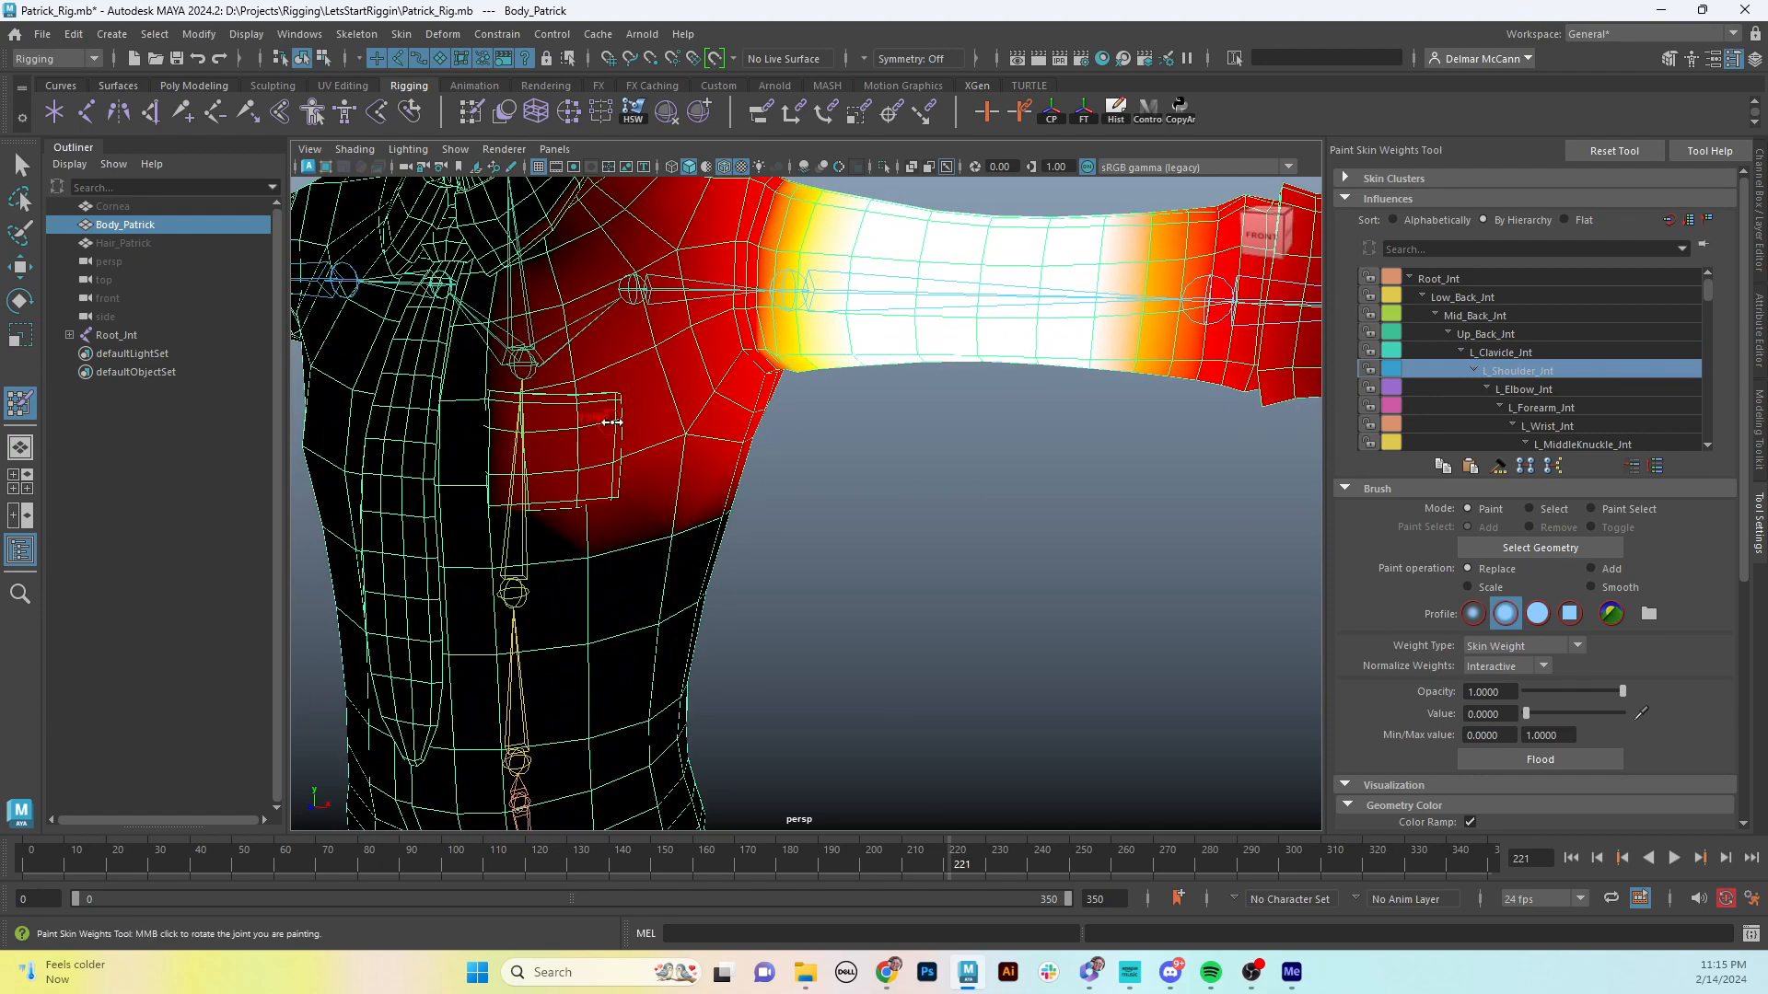
{"action": "mouse_move", "coordinate": [685, 456]}
{"action": "left_mouse_down", "text": "alt"}
{"action": "mouse_move", "coordinate": [650, 450]}
{"action": "mouse_move", "coordinate": [671, 370]}
{"action": "left_mouse_up", "text": "alt"}
{"action": "middle_click_drag", "start_coordinate": [796, 307], "coordinate": [876, 280], "text": "alt"}
{"action": "mouse_move", "coordinate": [709, 437]}
{"action": "left_mouse_down"}
{"action": "mouse_move", "coordinate": [725, 472]}
{"action": "mouse_move", "coordinate": [739, 396]}
{"action": "mouse_move", "coordinate": [768, 482]}
{"action": "mouse_move", "coordinate": [757, 449]}
{"action": "mouse_move", "coordinate": [860, 414]}
{"action": "mouse_move", "coordinate": [833, 440]}
{"action": "left_mouse_up"}
{"action": "mouse_move", "coordinate": [833, 440]}
{"action": "left_mouse_down"}
{"action": "mouse_move", "coordinate": [891, 410]}
{"action": "mouse_move", "coordinate": [898, 368]}
{"action": "mouse_move", "coordinate": [853, 367]}
{"action": "mouse_move", "coordinate": [905, 424]}
{"action": "mouse_move", "coordinate": [828, 387]}
{"action": "mouse_move", "coordinate": [875, 367]}
{"action": "left_mouse_up"}
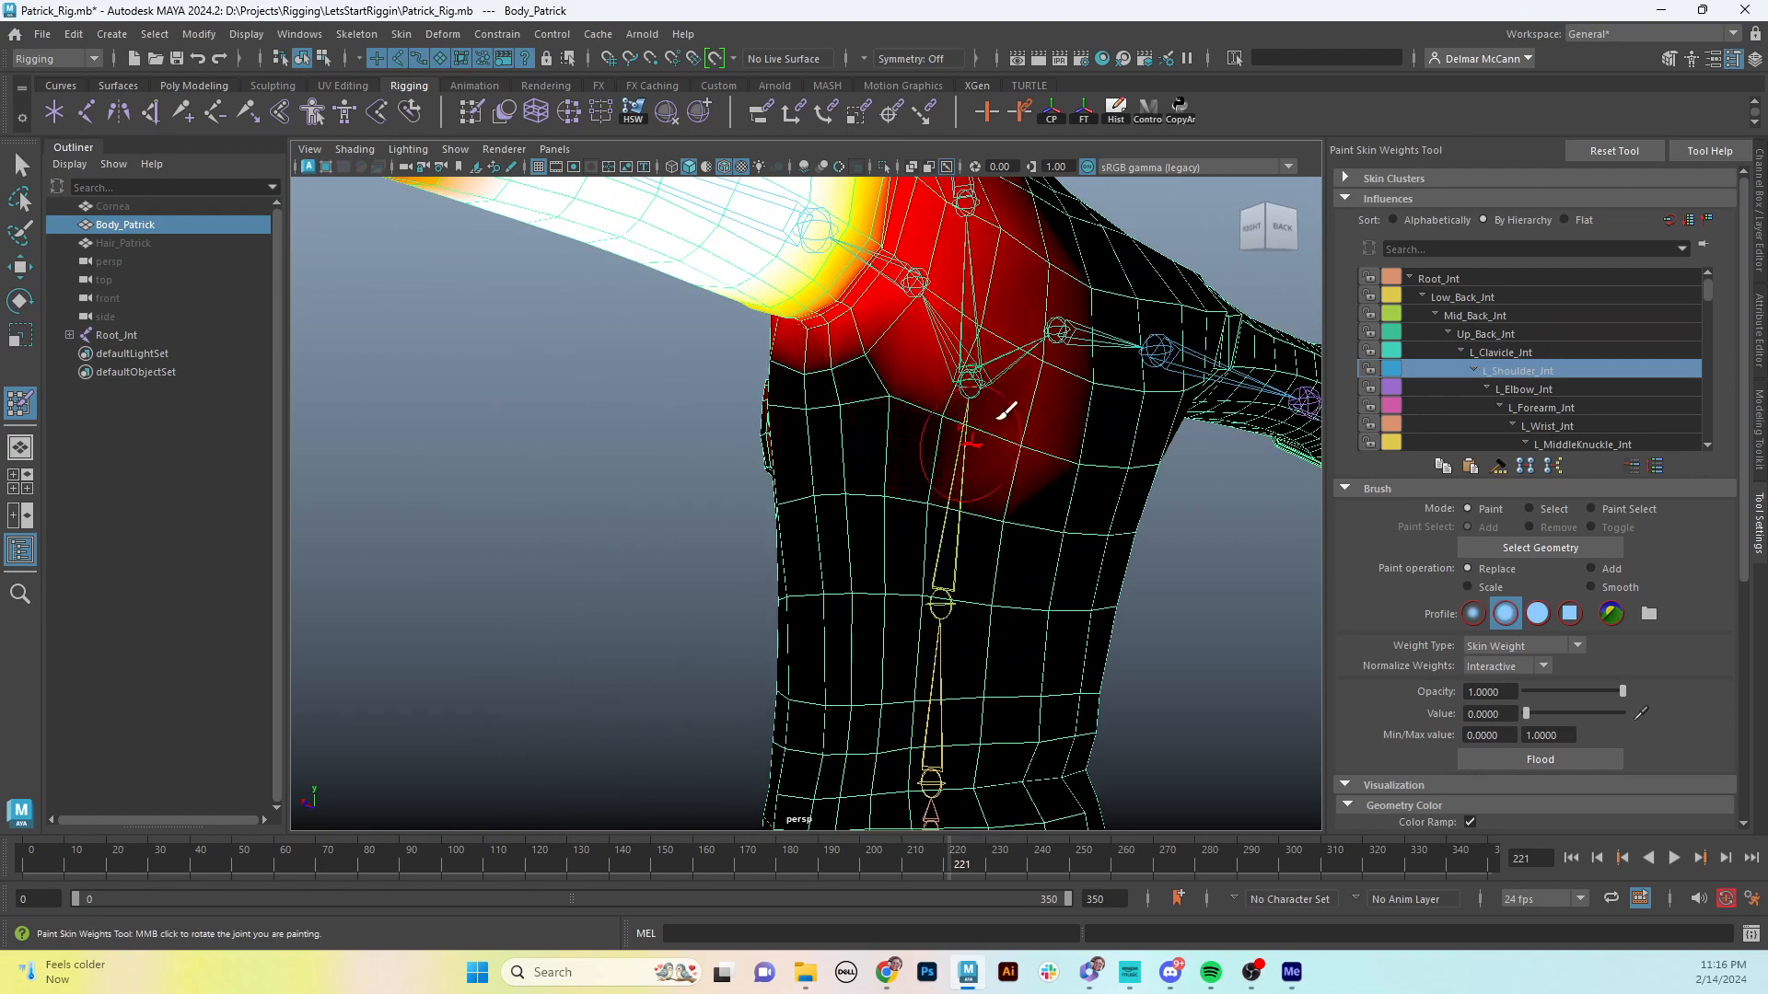
- Paint the L_Shoulder_Jnt weights to 0 across the upper back, around the shoulder blade and up to the collar
{"action": "left_click_drag", "start_coordinate": [1046, 387], "coordinate": [920, 450], "text": "alt"}
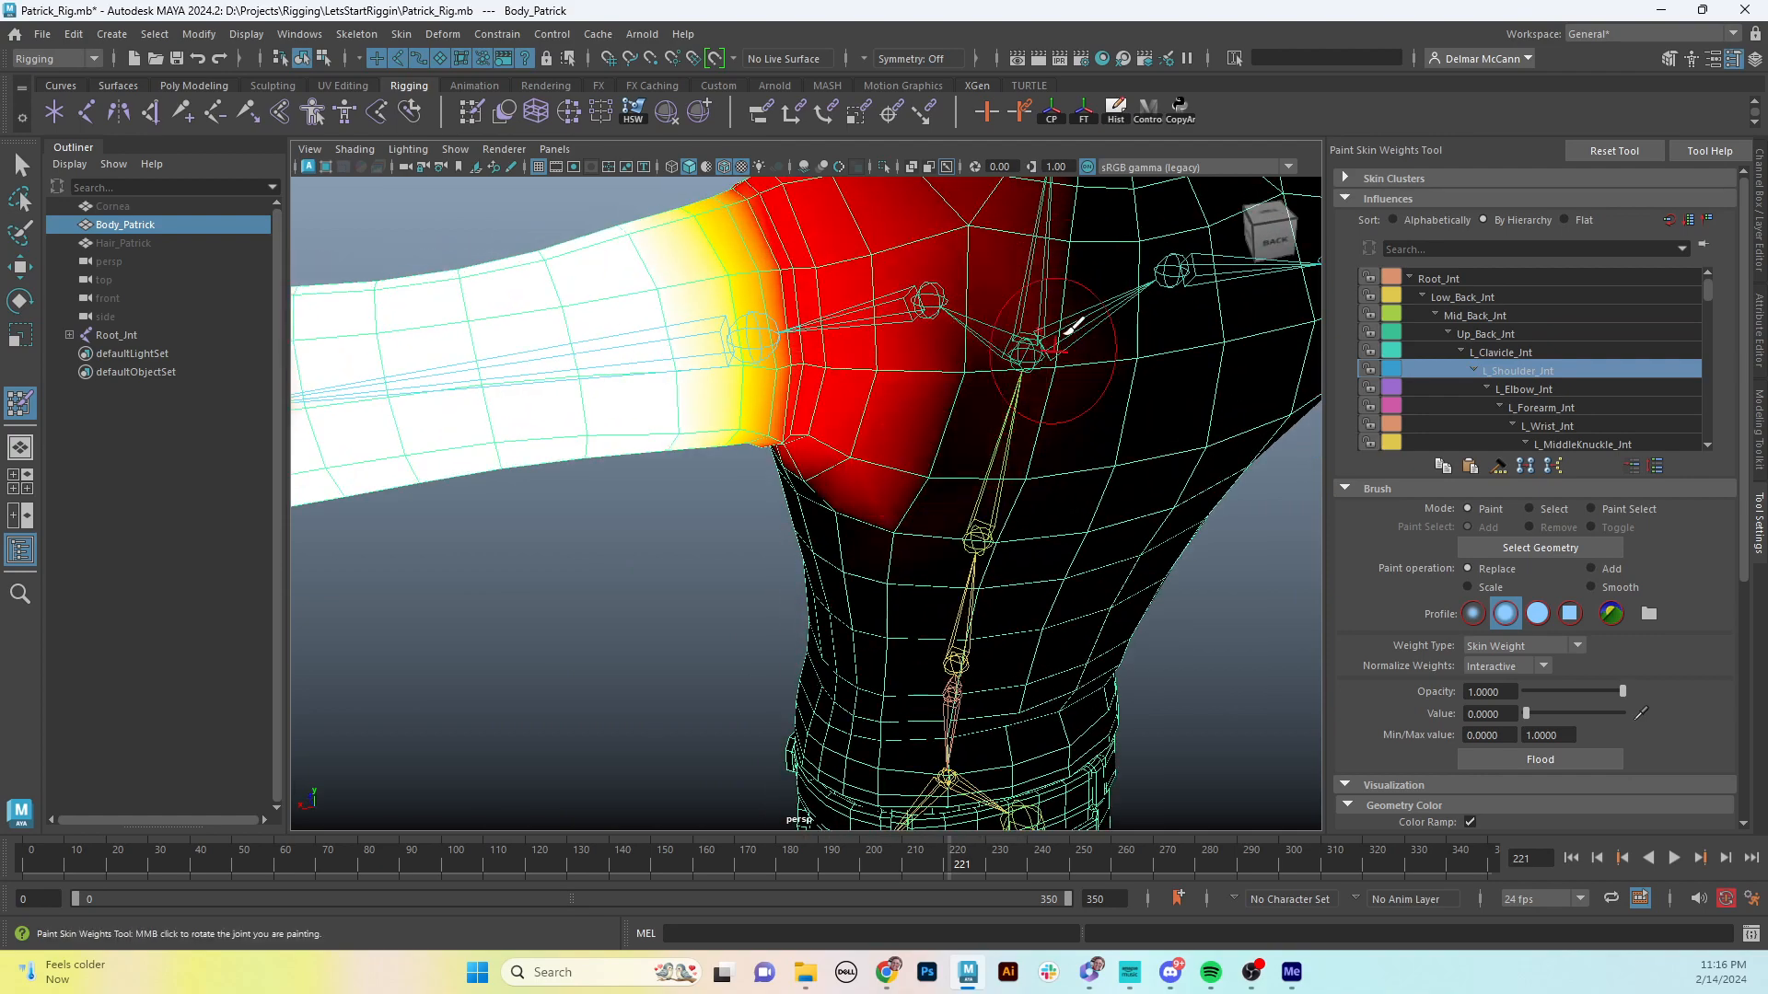
{"action": "mouse_move", "coordinate": [1052, 346]}
{"action": "left_mouse_down"}
{"action": "mouse_move", "coordinate": [1003, 292]}
{"action": "mouse_move", "coordinate": [978, 372]}
{"action": "mouse_move", "coordinate": [904, 473]}
{"action": "mouse_move", "coordinate": [871, 448]}
{"action": "mouse_move", "coordinate": [920, 367]}
{"action": "left_mouse_up"}
{"action": "left_click_drag", "start_coordinate": [986, 236], "coordinate": [1057, 324], "text": "alt"}
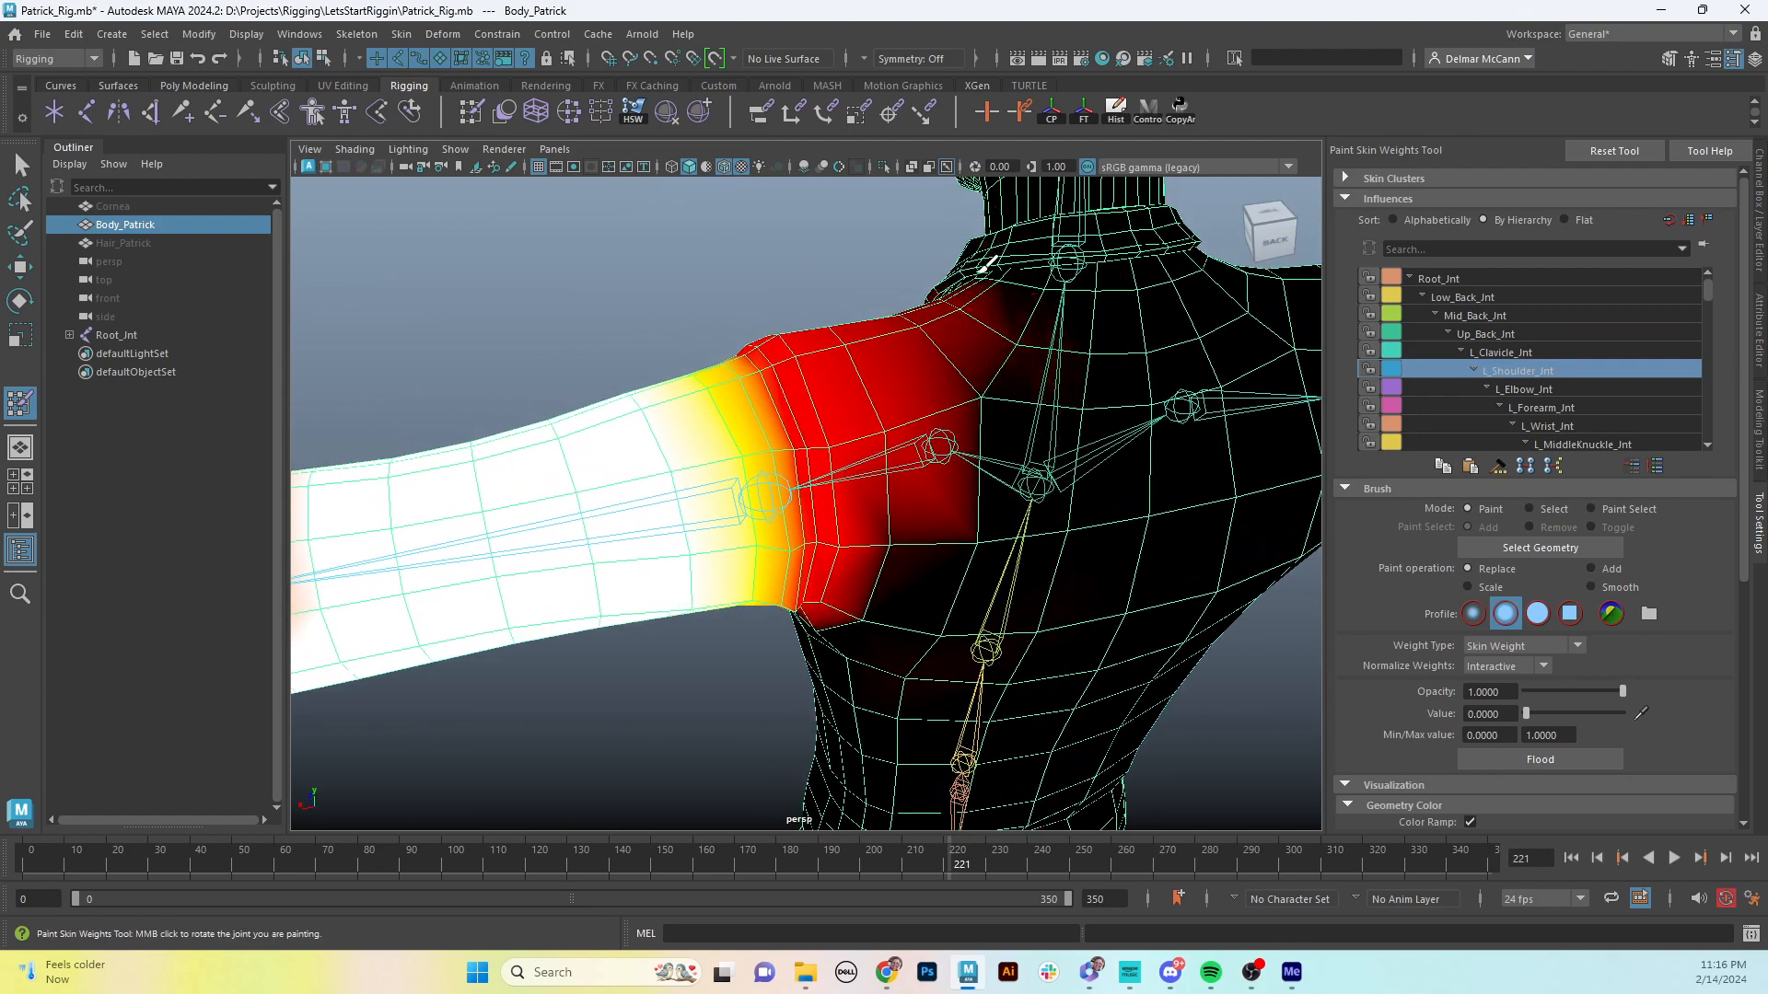
{"action": "mouse_move", "coordinate": [985, 266]}
{"action": "left_mouse_down"}
{"action": "mouse_move", "coordinate": [994, 359]}
{"action": "mouse_move", "coordinate": [1128, 362]}
{"action": "mouse_move", "coordinate": [1279, 323]}
{"action": "left_mouse_up"}
- Paint the L_Shoulder_Jnt weights to 0 on the front of the chest, from the clavicle down to the armpit
{"action": "left_click_drag", "start_coordinate": [745, 323], "coordinate": [800, 313], "text": "alt"}
{"action": "mouse_move", "coordinate": [778, 292]}
{"action": "left_mouse_down"}
{"action": "mouse_move", "coordinate": [722, 402]}
{"action": "mouse_move", "coordinate": [764, 460]}
{"action": "mouse_move", "coordinate": [801, 454]}
{"action": "left_mouse_up"}
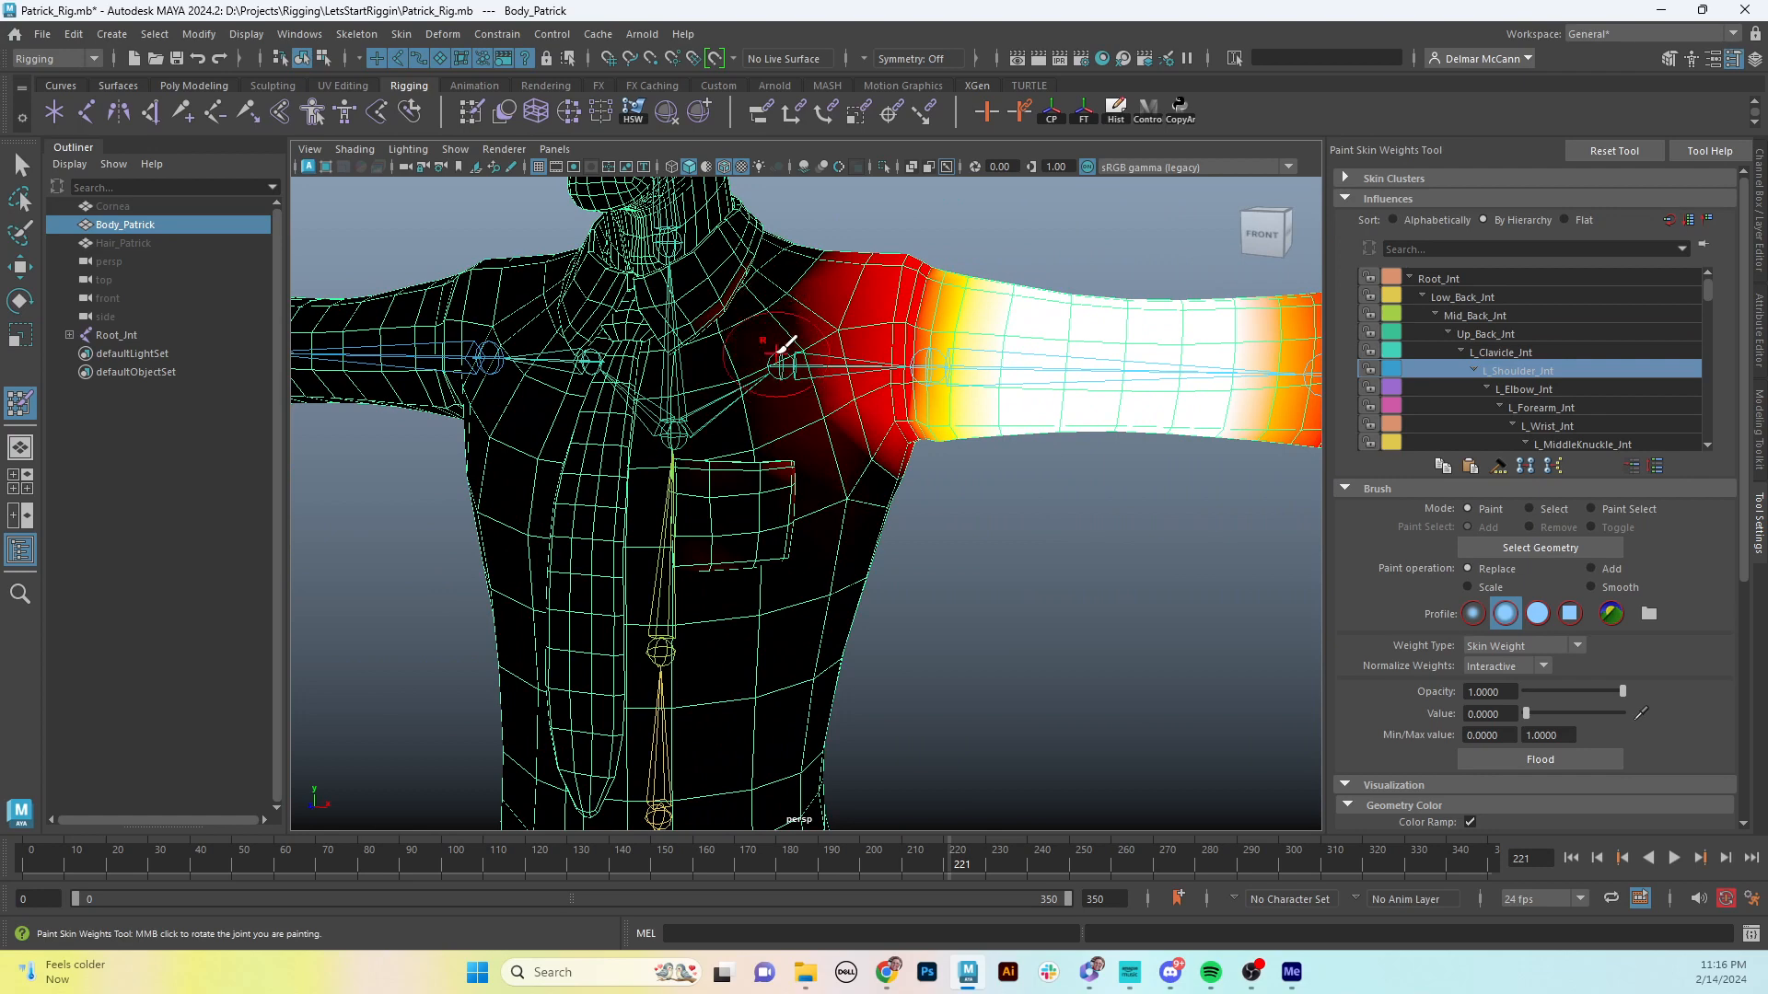
{"action": "left_click_drag", "start_coordinate": [842, 247], "coordinate": [858, 253], "text": "alt"}
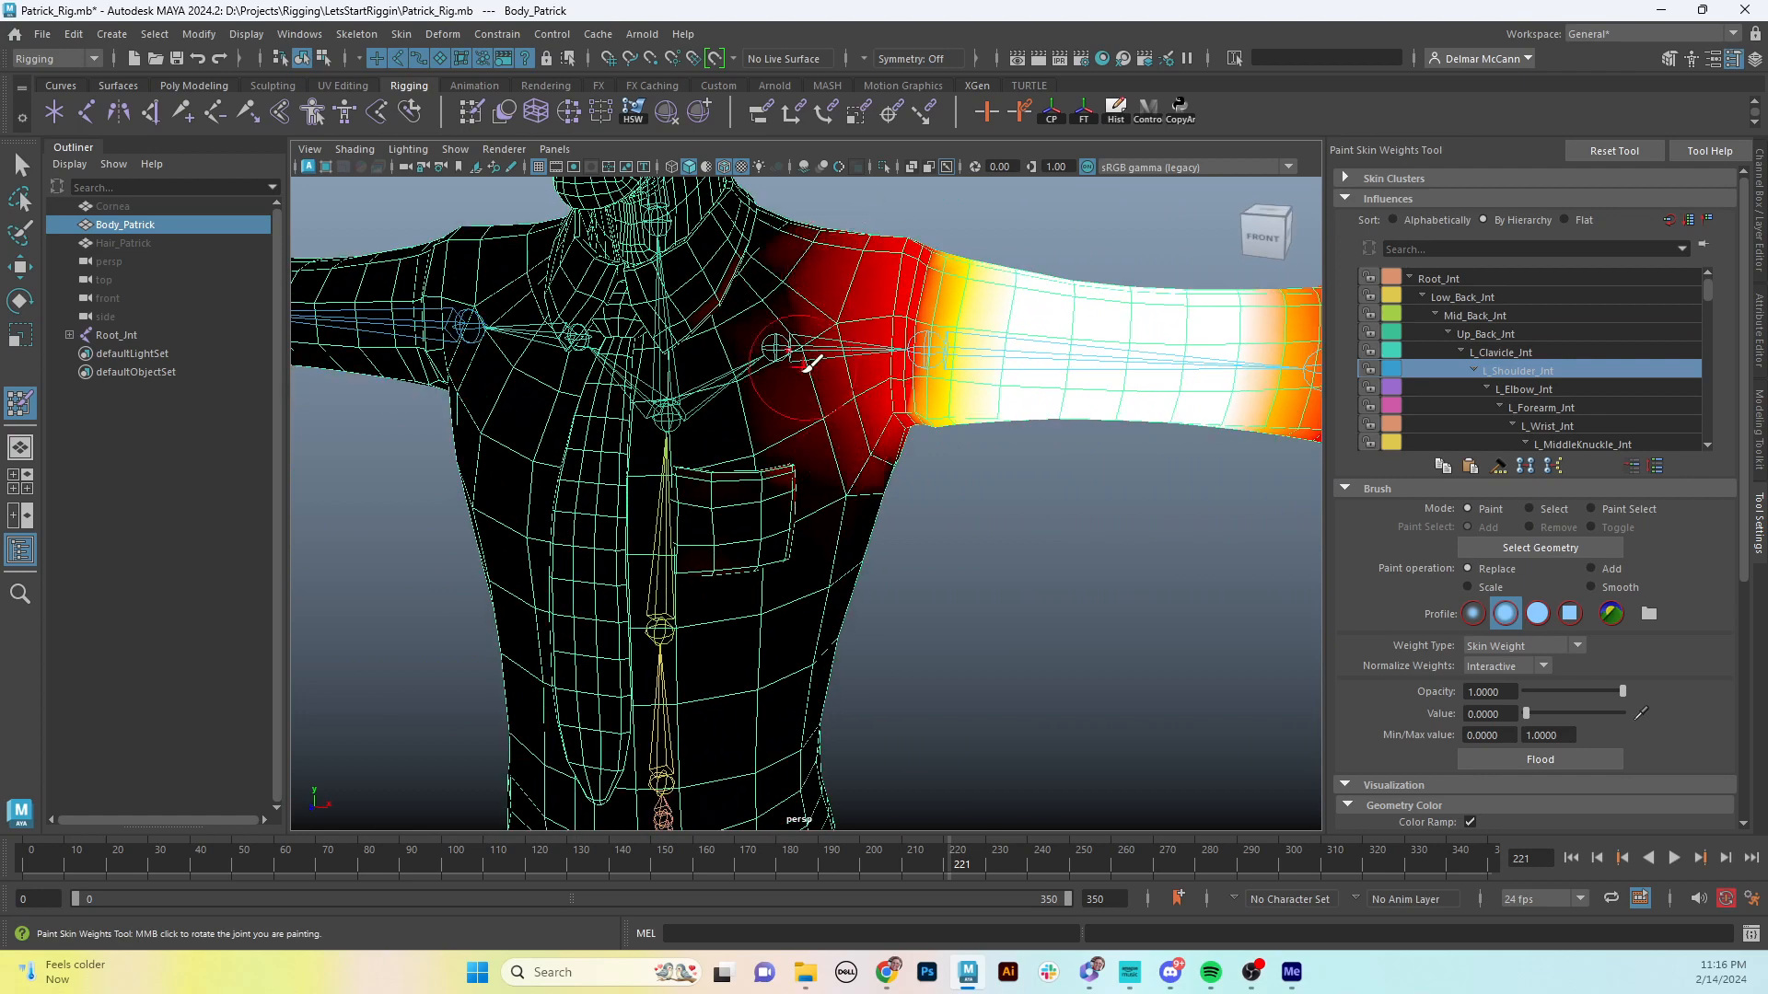
{"action": "left_click_drag", "start_coordinate": [811, 364], "coordinate": [809, 444]}
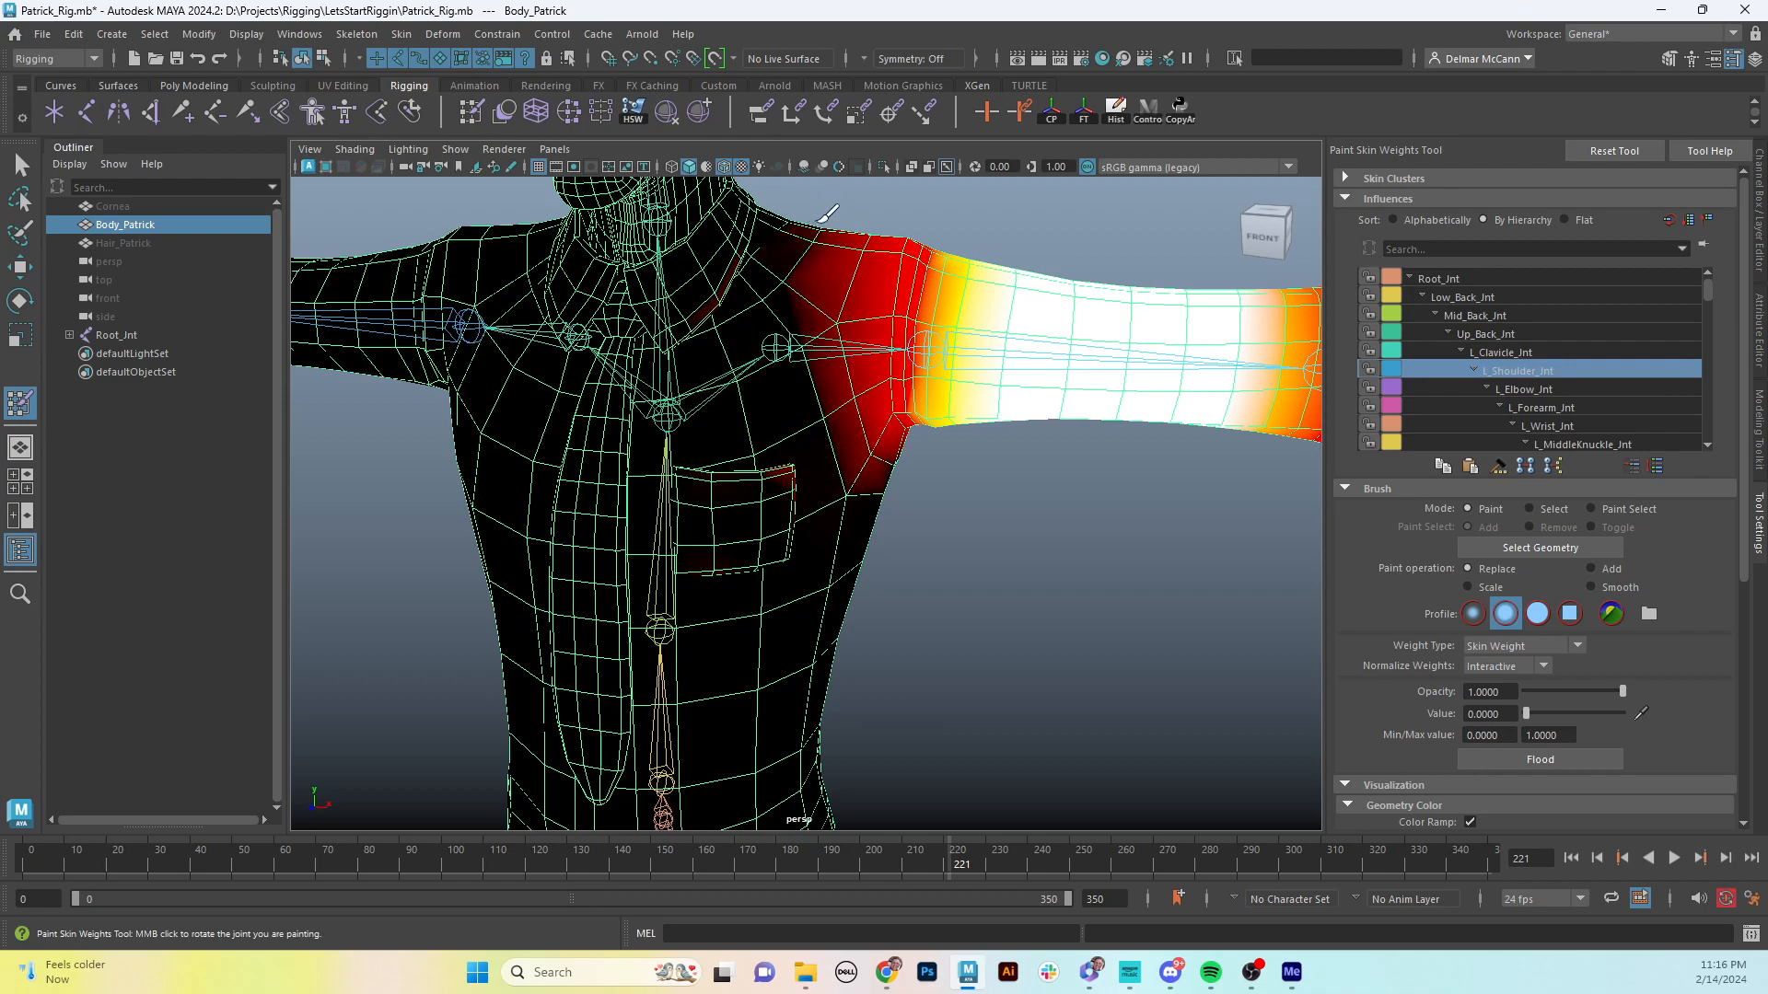
{"action": "mouse_move", "coordinate": [828, 213]}
{"action": "left_mouse_down", "text": "alt"}
{"action": "mouse_move", "coordinate": [893, 219]}
{"action": "mouse_move", "coordinate": [861, 221]}
{"action": "mouse_move", "coordinate": [833, 387]}
{"action": "left_mouse_up", "text": "alt"}
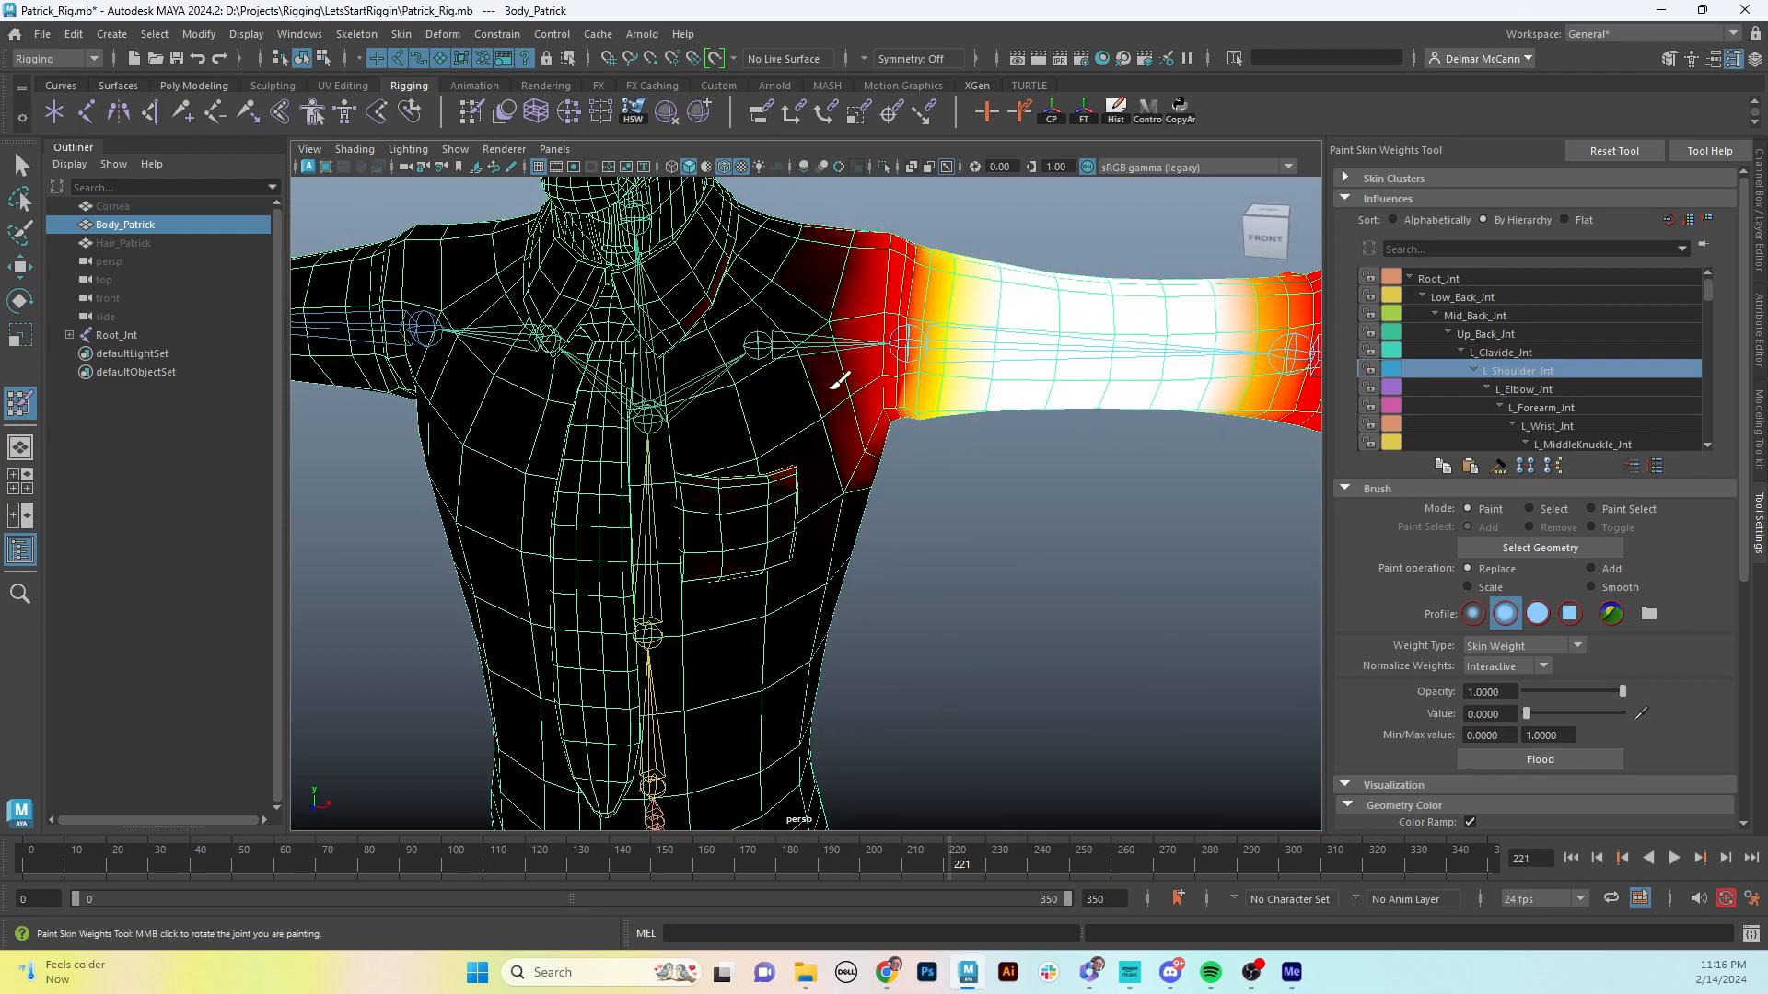
{"action": "left_click_drag", "start_coordinate": [815, 465], "coordinate": [861, 460]}
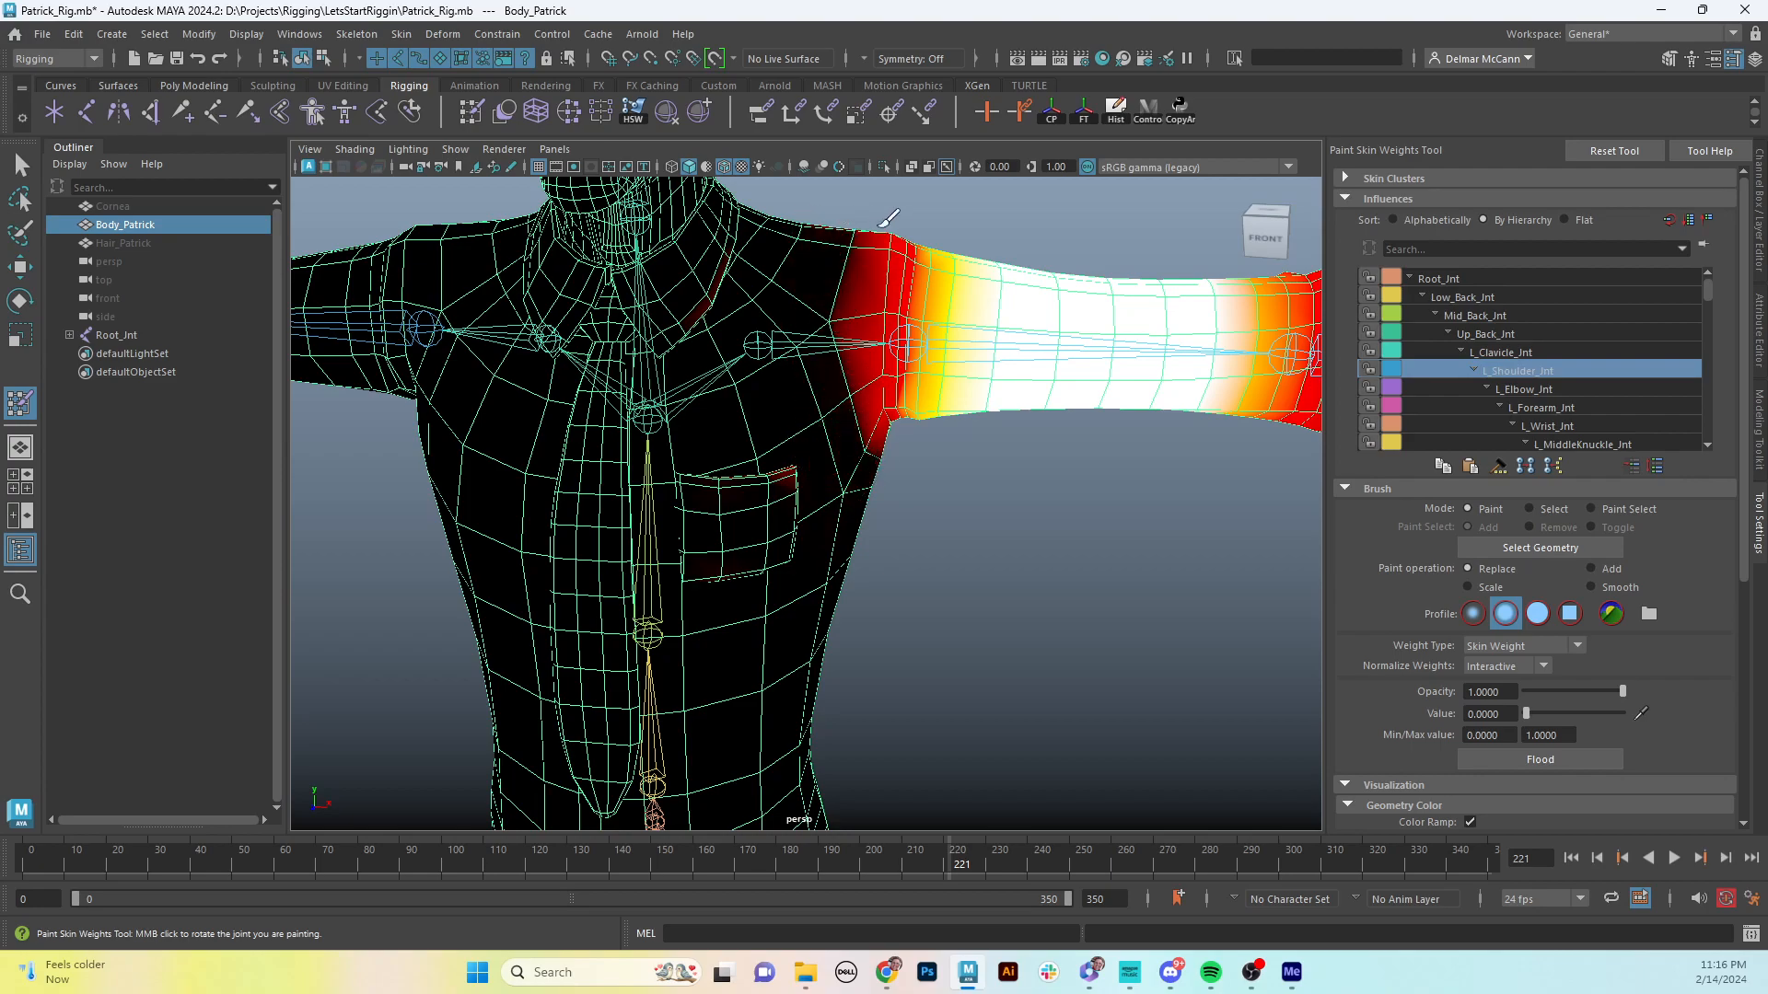
- Resize the brush and paint out the stray L_Shoulder_Jnt weights behind the shoulder and at the chest pocket's corner
{"action": "mouse_move", "coordinate": [888, 218]}
{"action": "left_mouse_down", "text": "alt"}
{"action": "mouse_move", "coordinate": [631, 257]}
{"action": "mouse_move", "coordinate": [1035, 338]}
{"action": "mouse_move", "coordinate": [972, 324]}
{"action": "mouse_move", "coordinate": [938, 350]}
{"action": "left_mouse_up", "text": "alt"}
{"action": "key", "text": "b"}
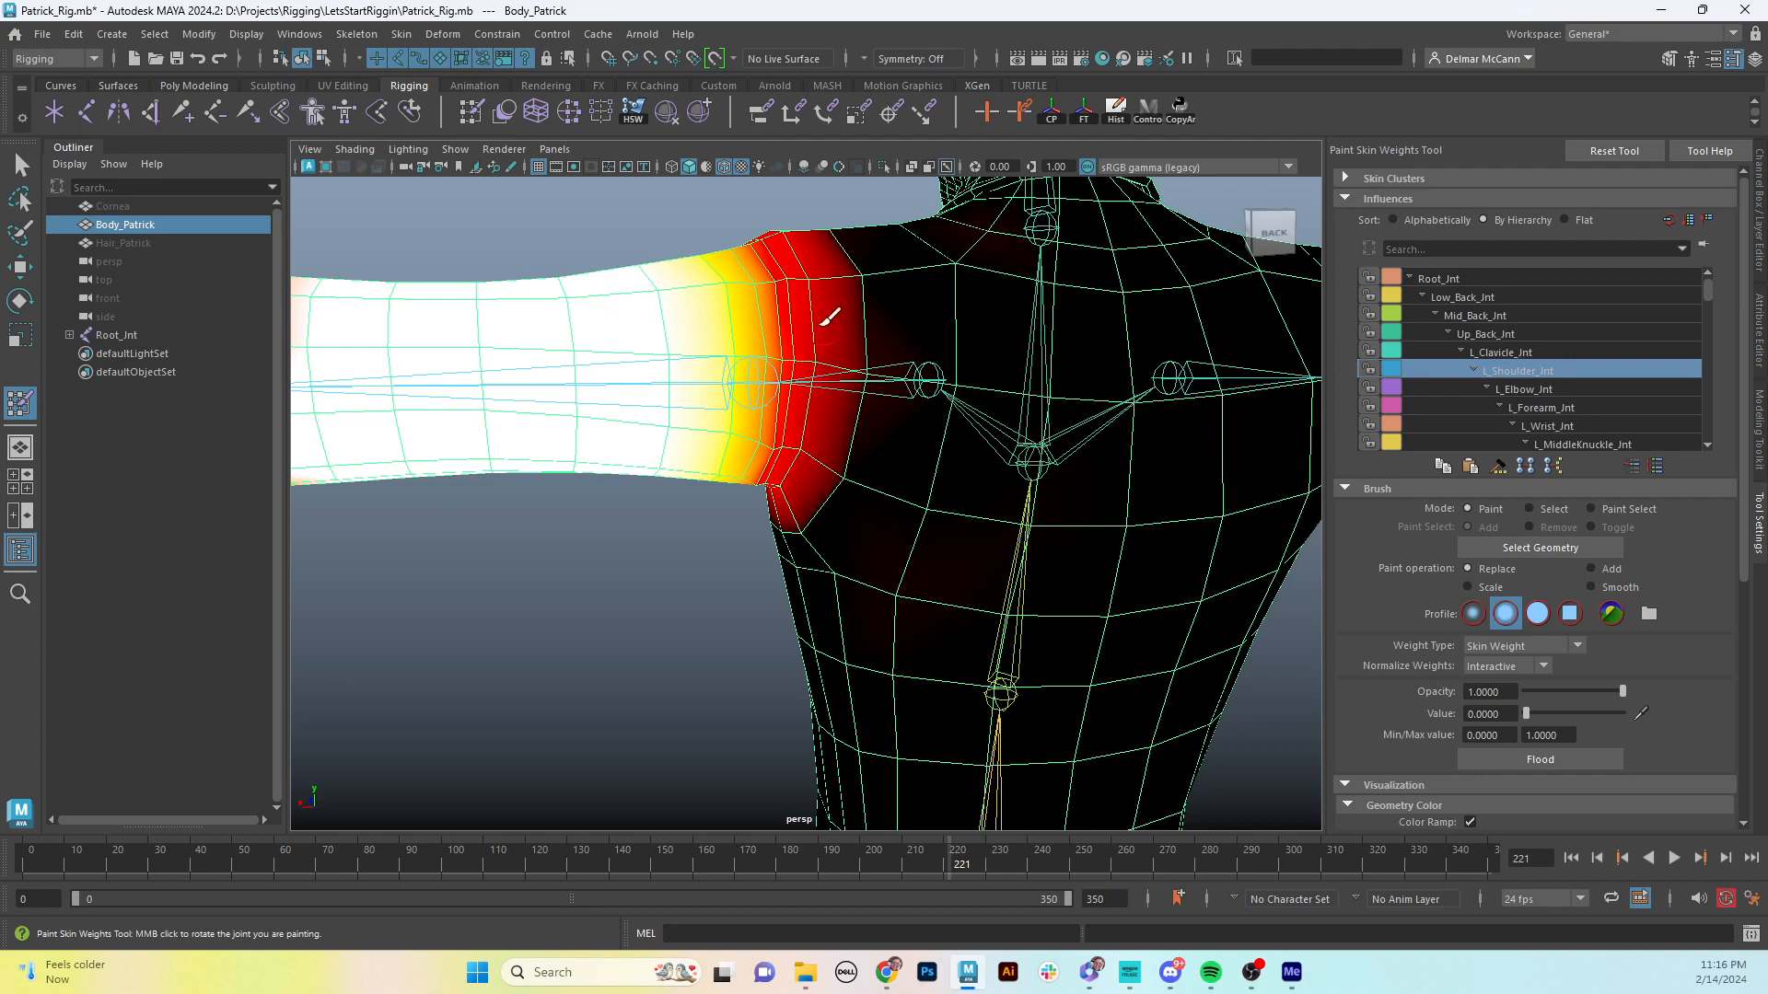
{"action": "left_click_drag", "start_coordinate": [816, 276], "coordinate": [970, 402], "text": "alt"}
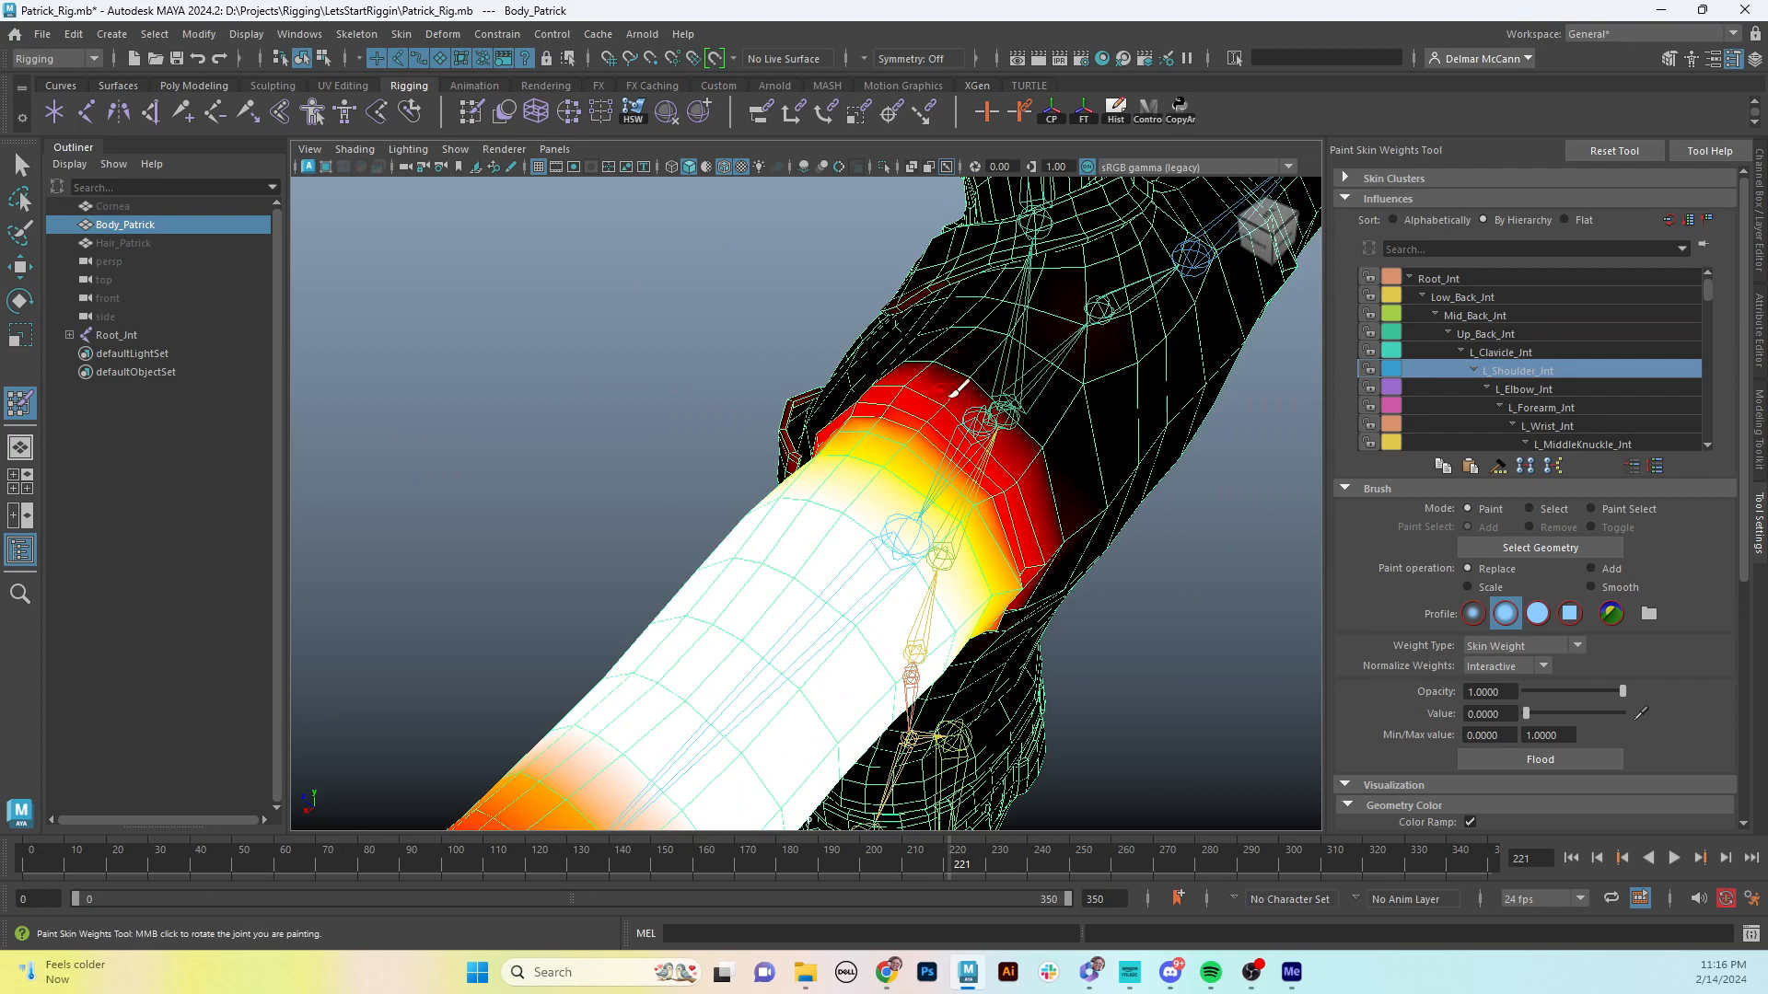
{"action": "left_click_drag", "start_coordinate": [914, 384], "coordinate": [957, 252], "text": "alt"}
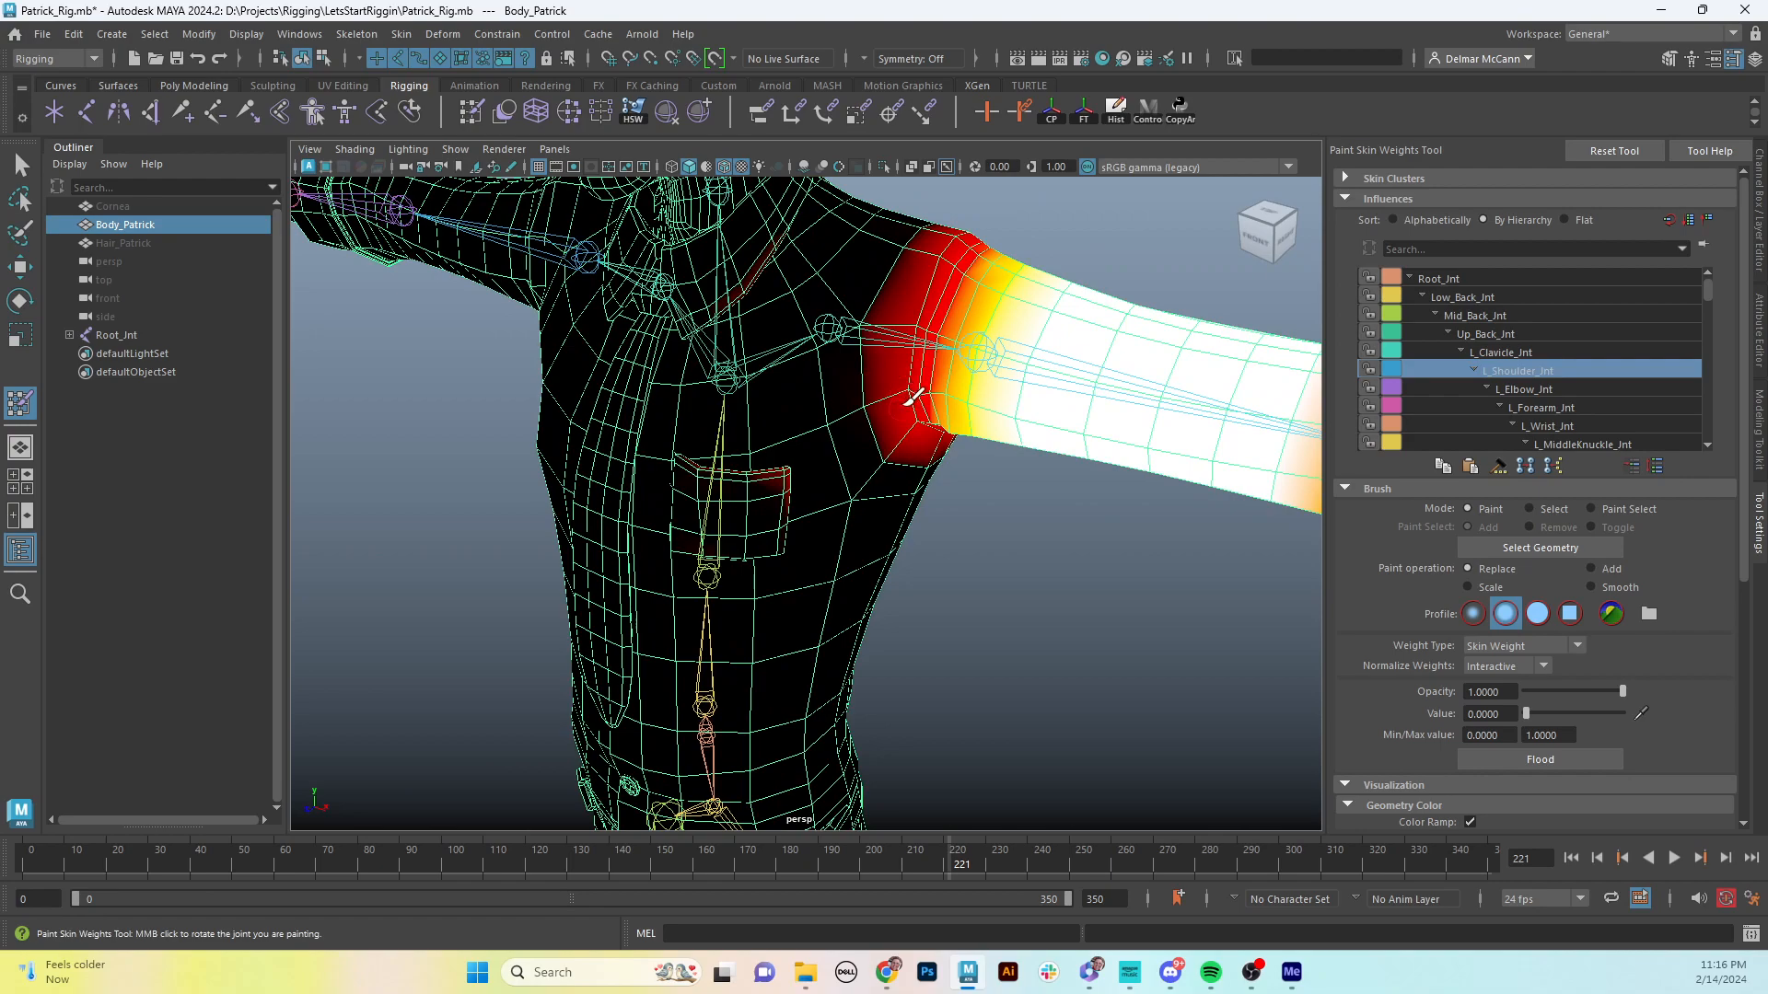
{"action": "left_click_drag", "start_coordinate": [915, 378], "coordinate": [928, 367], "text": "alt"}
{"action": "mouse_move", "coordinate": [928, 433]}
{"action": "left_mouse_down", "text": "alt"}
{"action": "mouse_move", "coordinate": [909, 423]}
{"action": "mouse_move", "coordinate": [959, 440]}
{"action": "left_mouse_up", "text": "alt"}
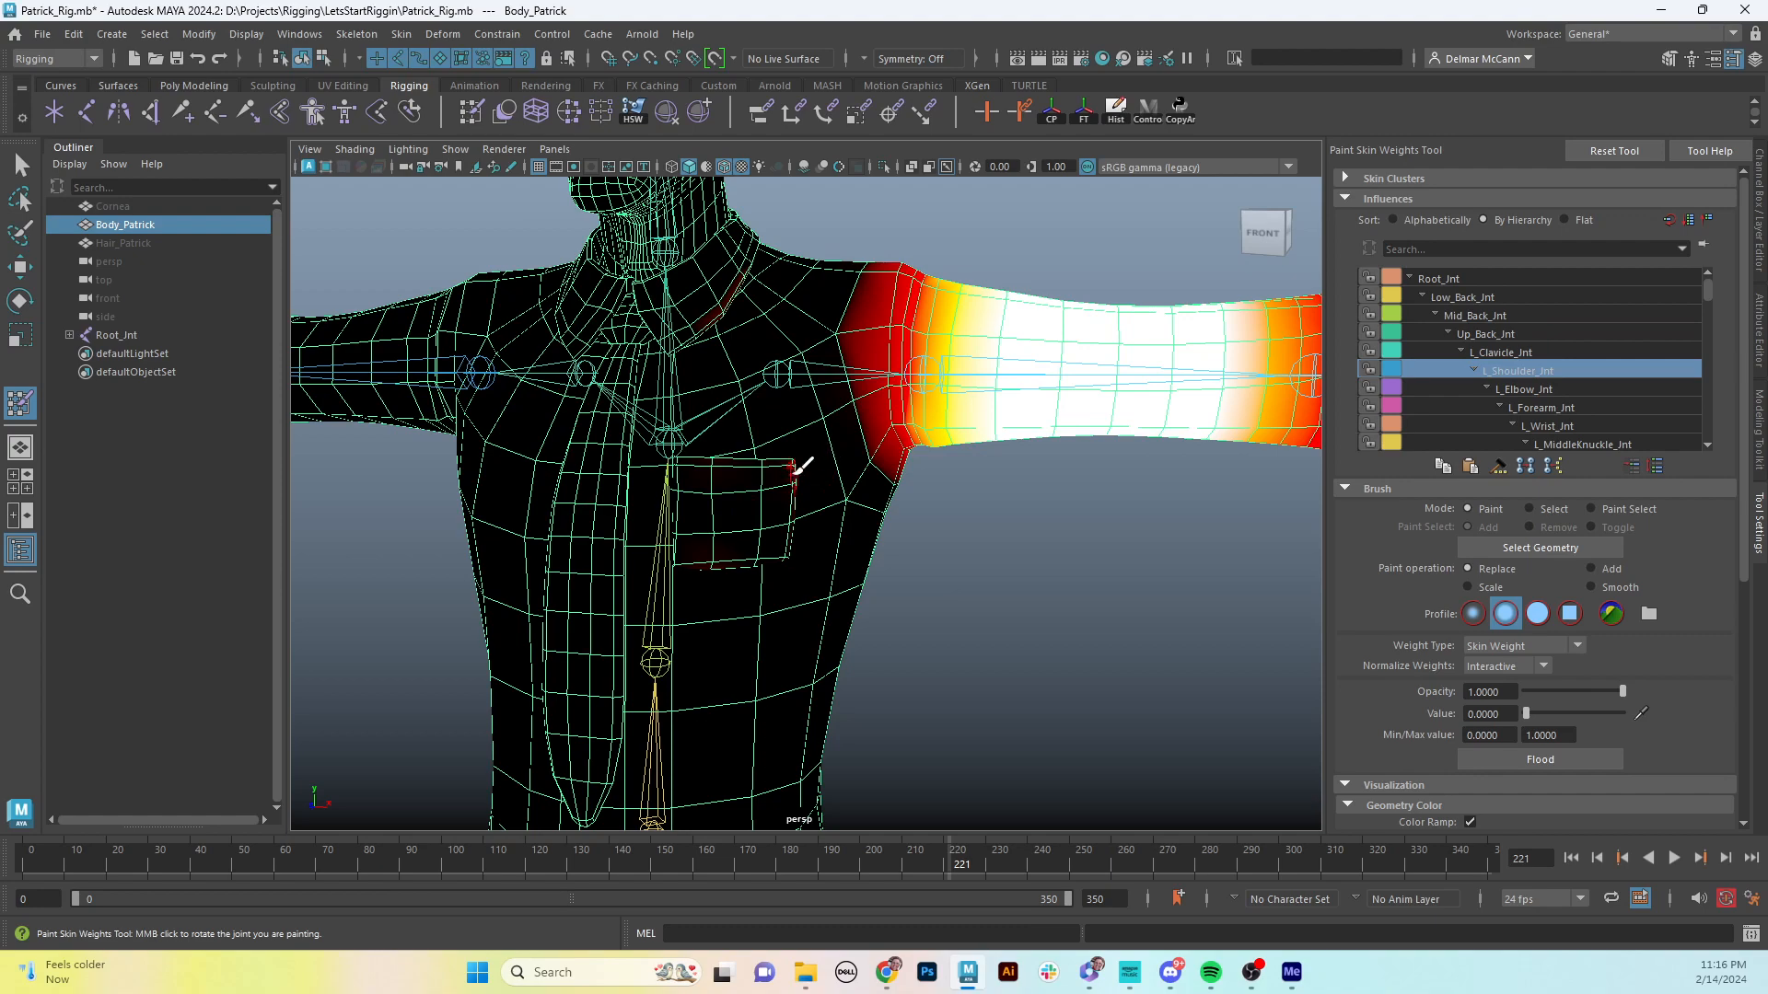
{"action": "mouse_move", "coordinate": [782, 474]}
{"action": "left_mouse_down", "text": "alt"}
{"action": "mouse_move", "coordinate": [778, 548]}
{"action": "mouse_move", "coordinate": [793, 502]}
{"action": "left_mouse_up", "text": "alt"}
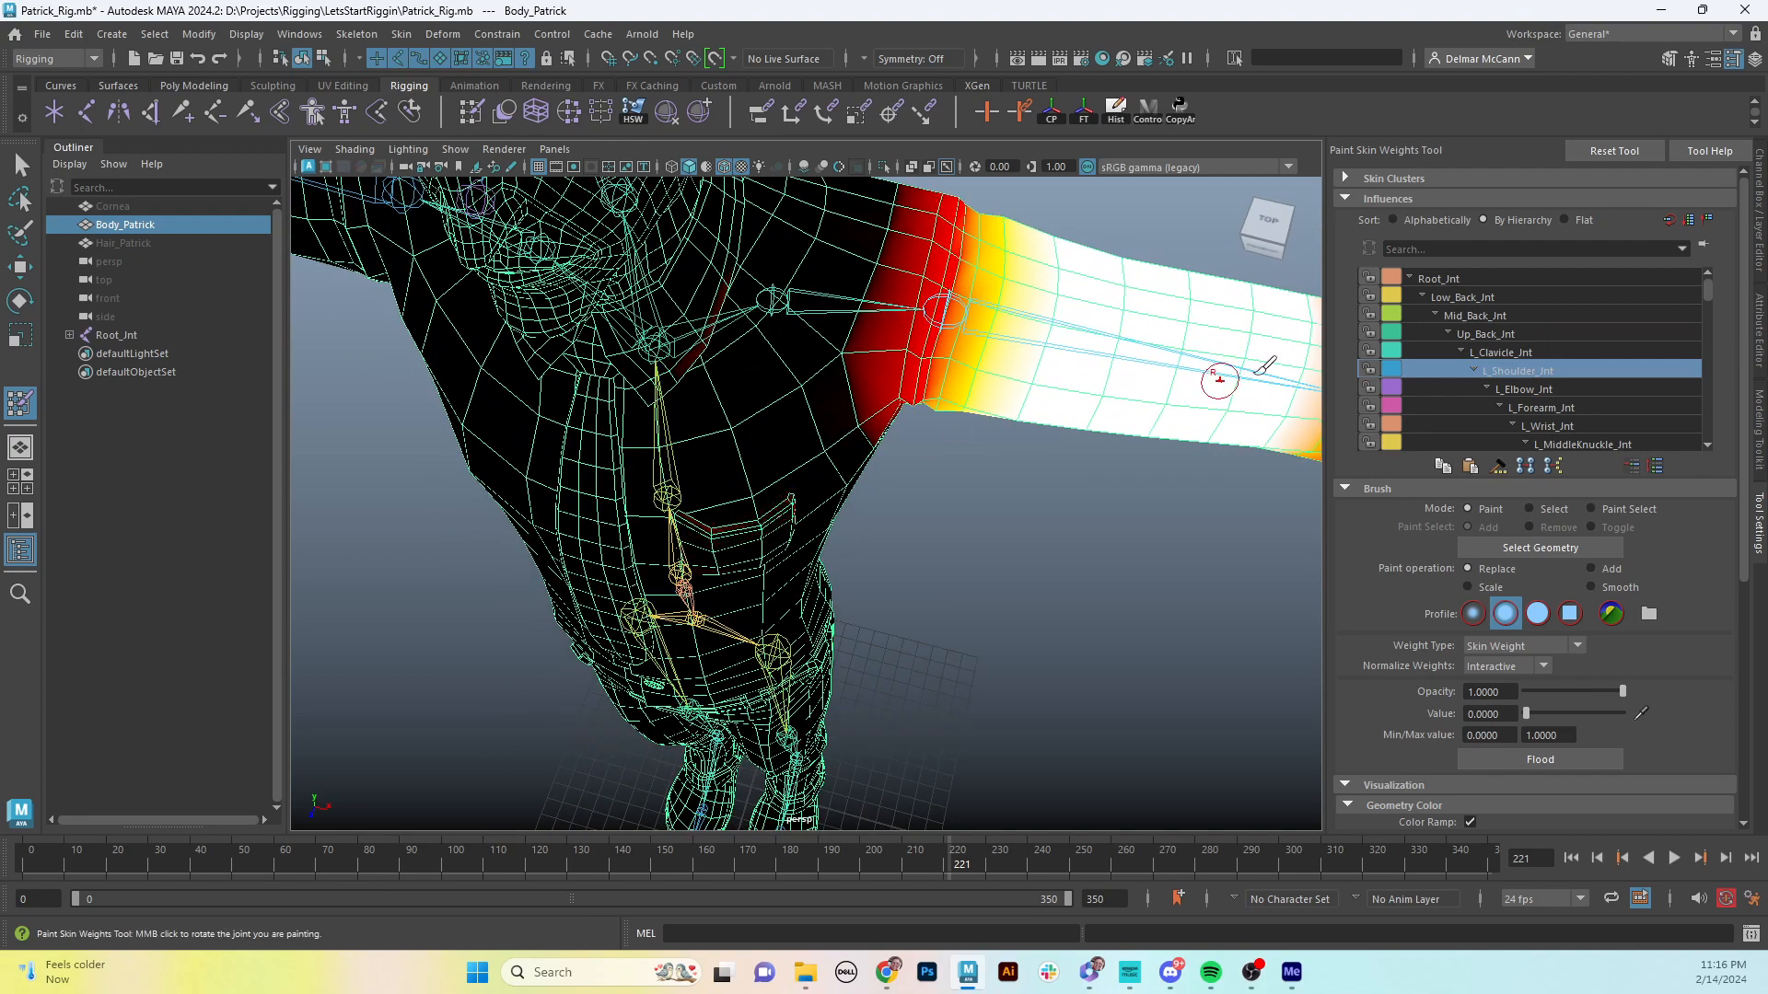
- Examine the L_Elbow_Jnt, L_Forearm_Jnt, L_Wrist_Jnt and L_MiddleKnuckle_Jnt weights along the arm and hand
{"action": "left_click", "coordinate": [1546, 390]}
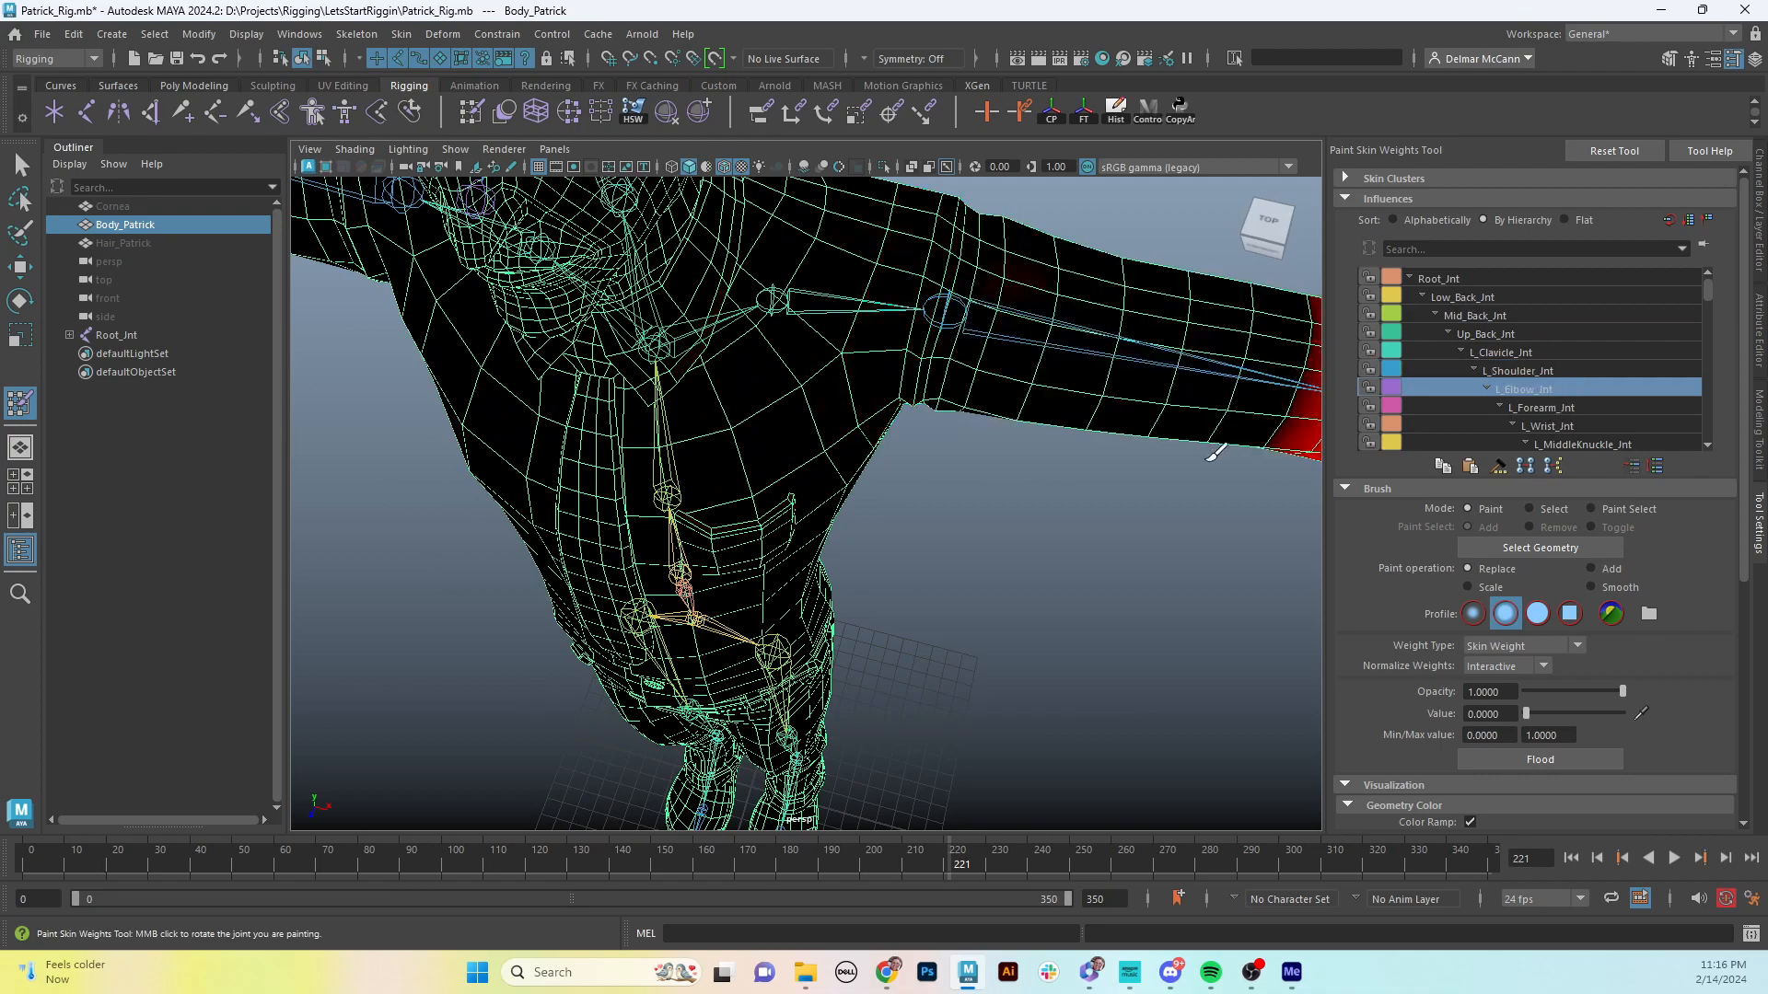
{"action": "middle_click_drag", "start_coordinate": [1213, 456], "coordinate": [801, 450], "text": "alt"}
{"action": "left_click_drag", "start_coordinate": [801, 450], "coordinate": [864, 407], "text": "alt"}
{"action": "right_click_drag", "start_coordinate": [1022, 403], "coordinate": [881, 398], "text": "alt"}
{"action": "left_click_drag", "start_coordinate": [885, 394], "coordinate": [810, 410], "text": "alt"}
{"action": "left_click", "coordinate": [1561, 405]}
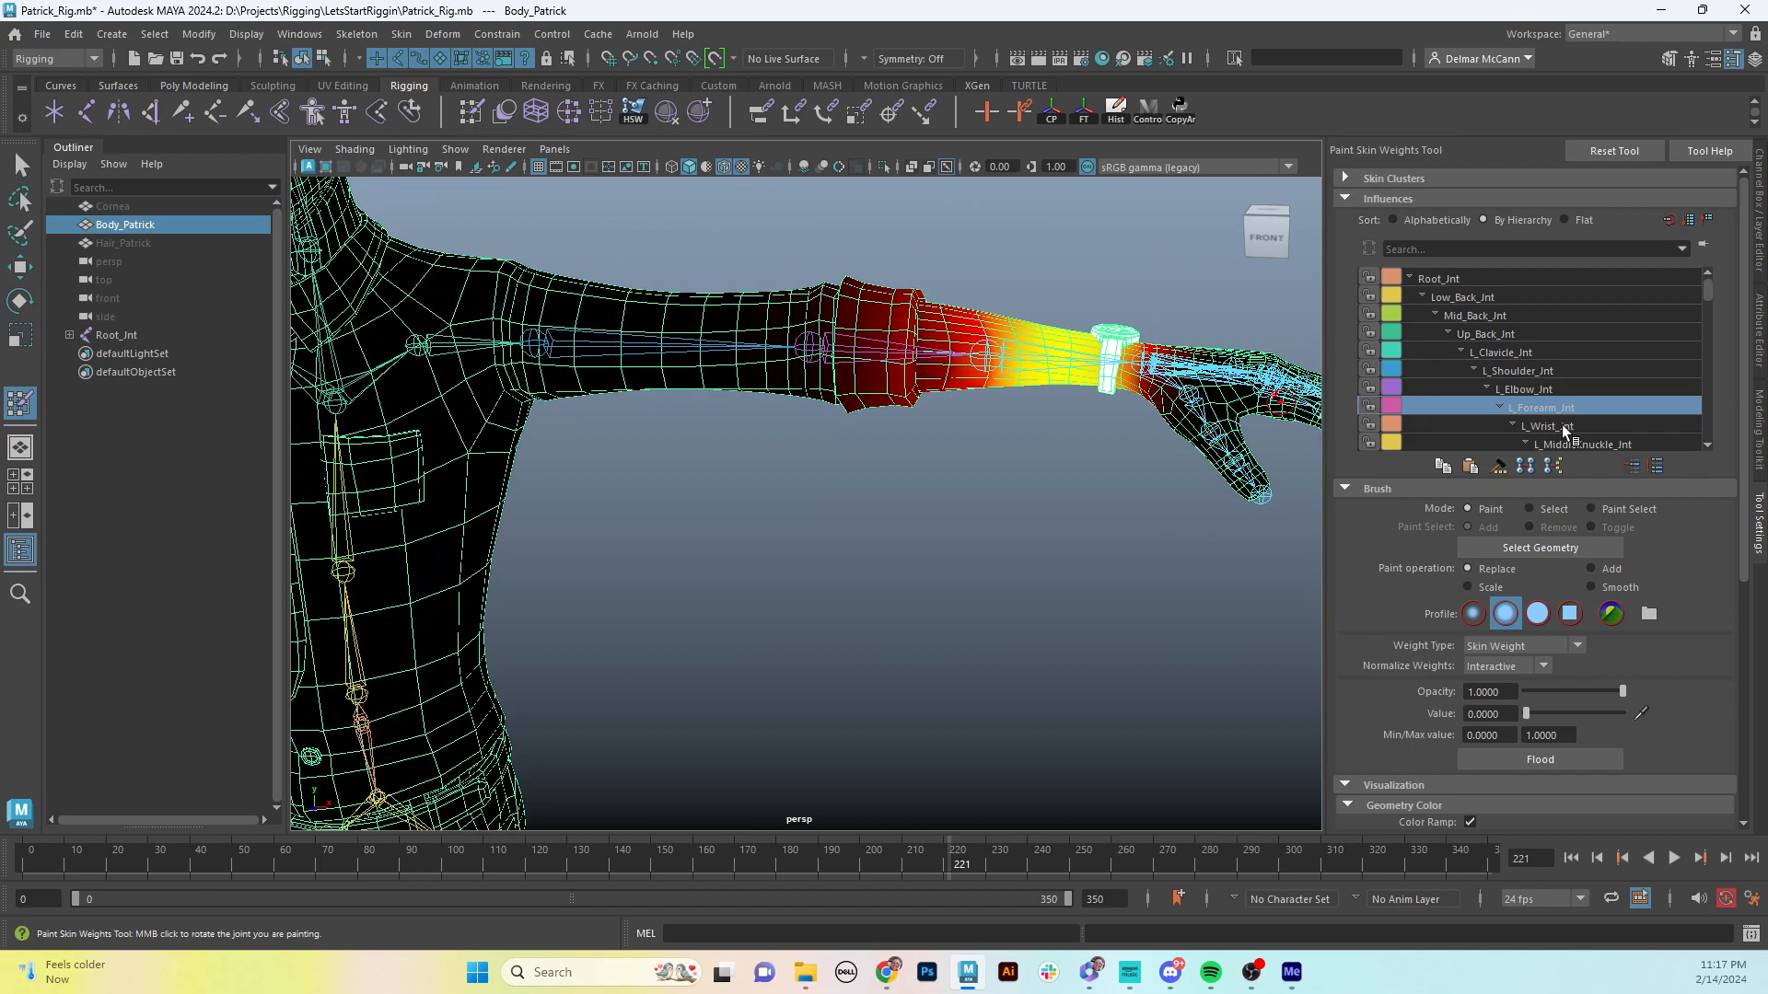
{"action": "left_click", "coordinate": [1561, 424]}
{"action": "left_click", "coordinate": [1560, 444]}
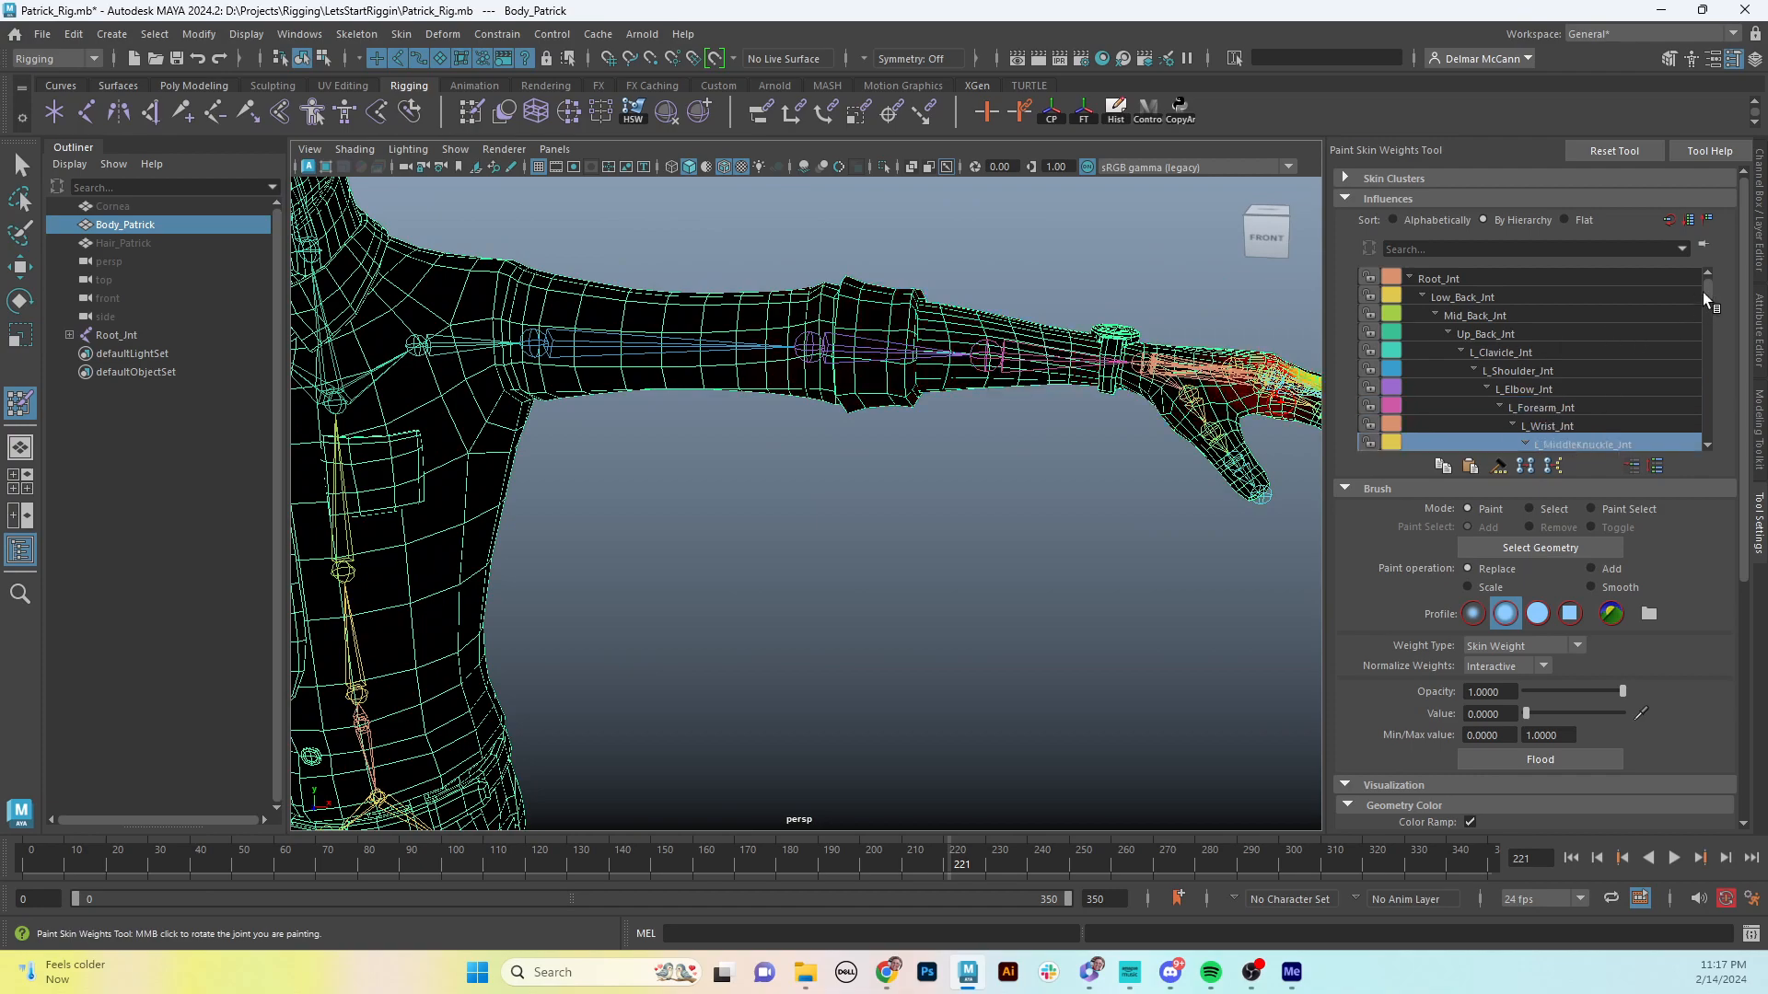
{"action": "left_click_drag", "start_coordinate": [920, 479], "coordinate": [838, 512], "text": "alt"}
{"action": "scroll", "coordinate": [838, 513], "scroll_direction": "up", "scroll_amount": 4}
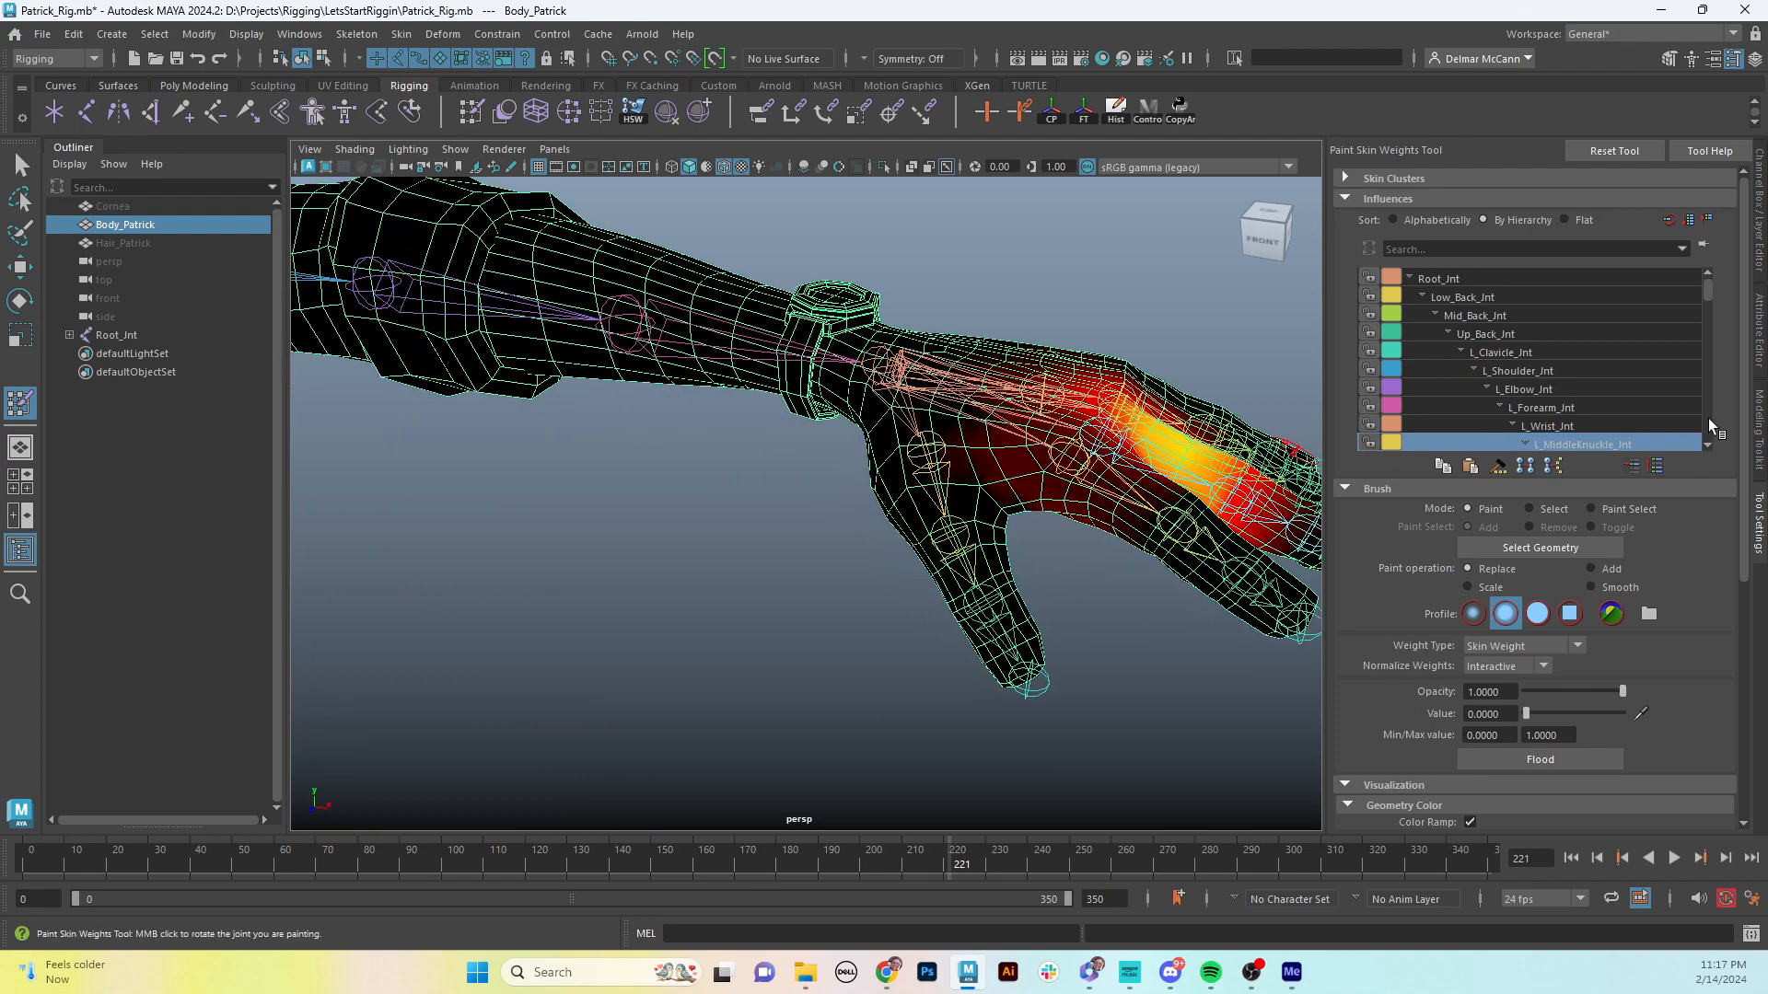
{"action": "scroll", "coordinate": [1704, 445], "scroll_direction": "down", "scroll_amount": 8}
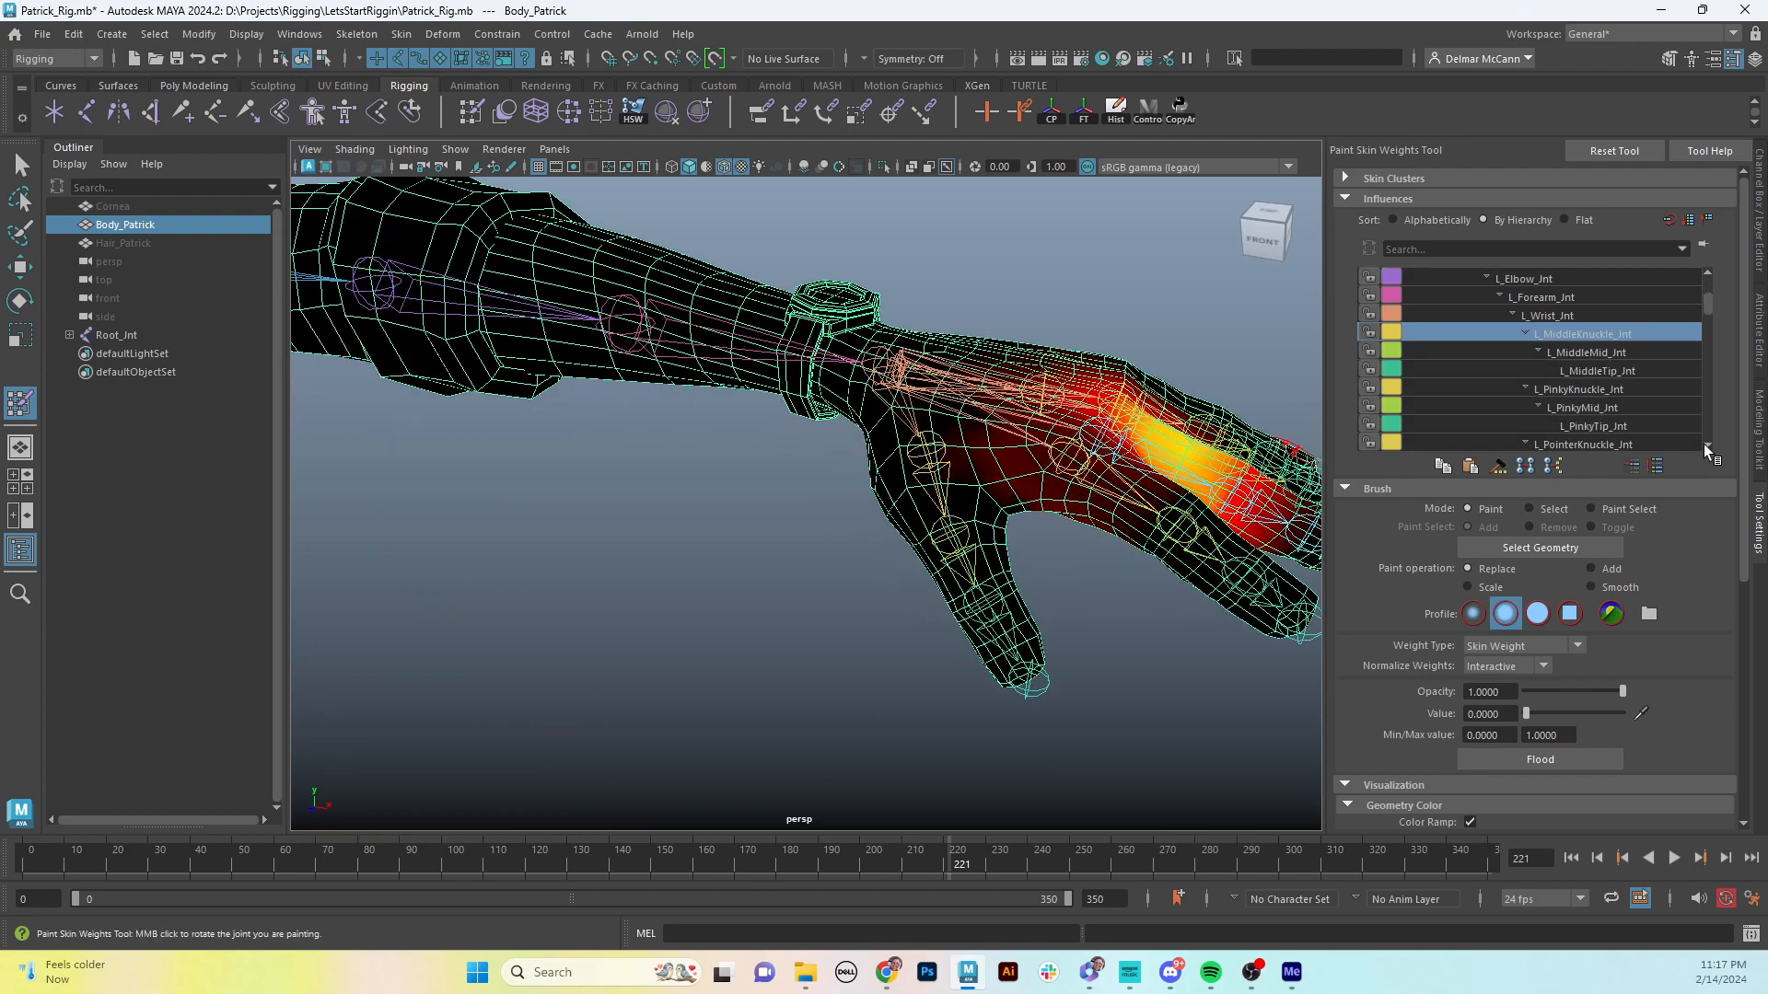
{"action": "left_click_drag", "start_coordinate": [1709, 307], "coordinate": [1698, 252]}
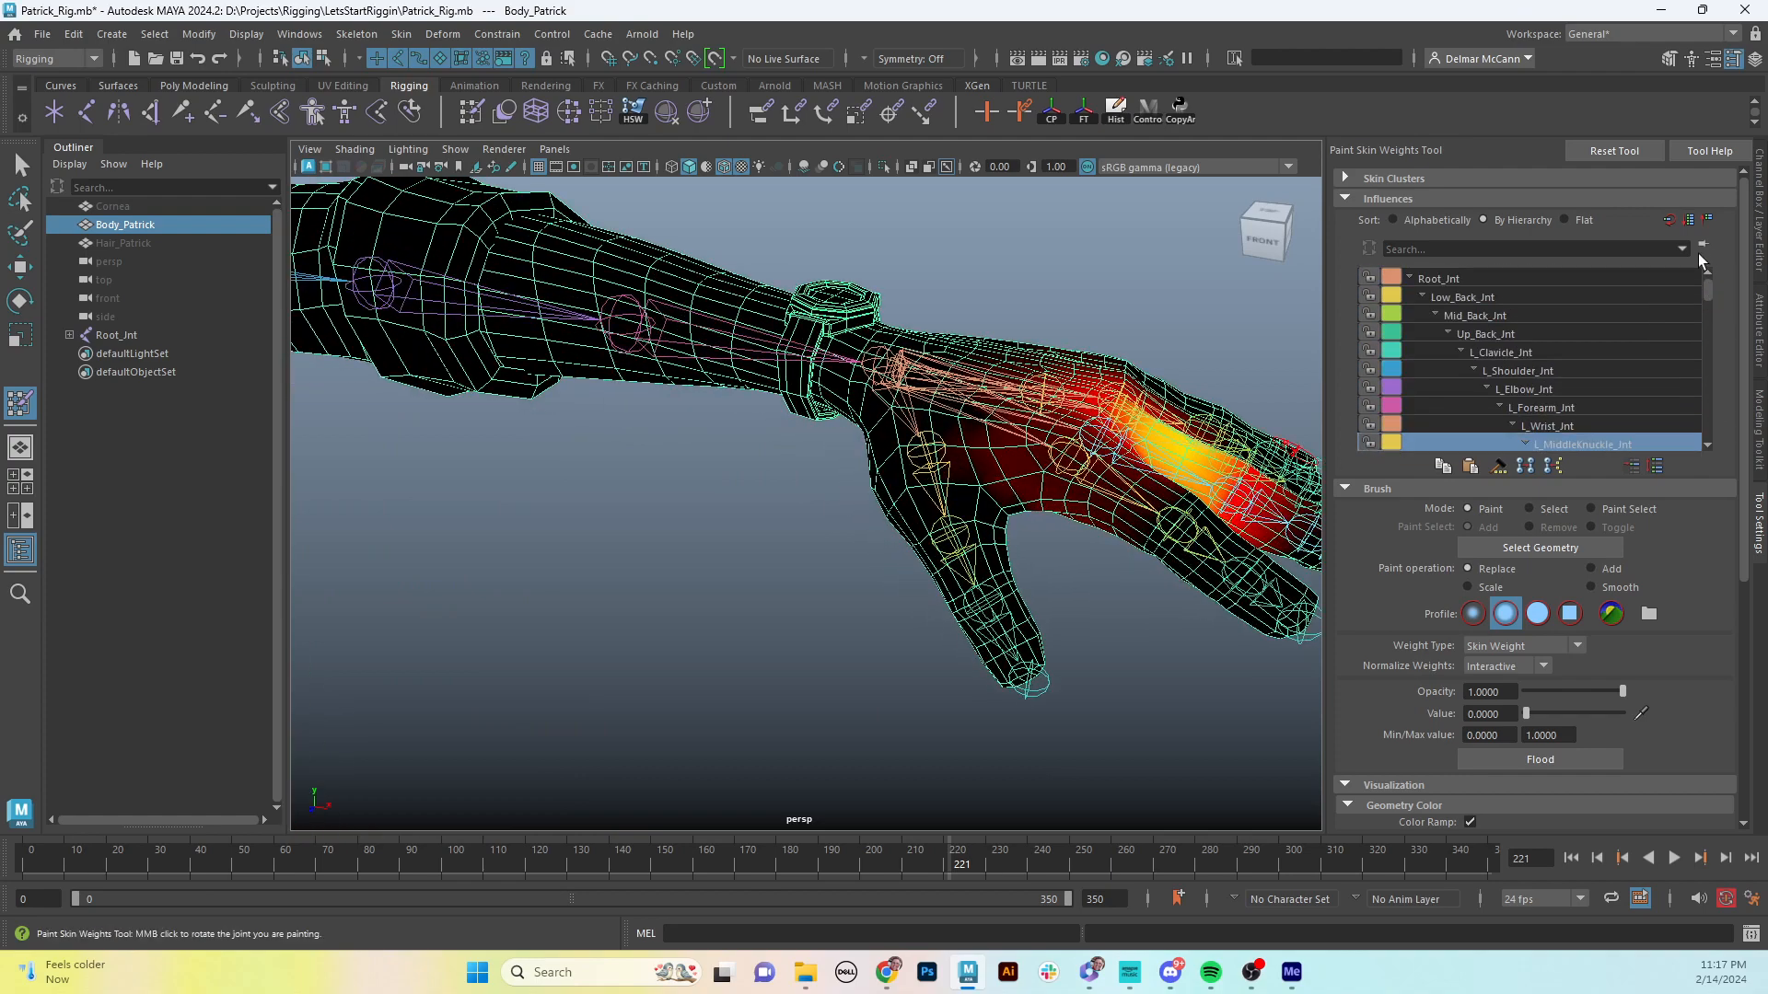
{"action": "left_click_drag", "start_coordinate": [1155, 423], "coordinate": [1197, 440], "text": "alt"}
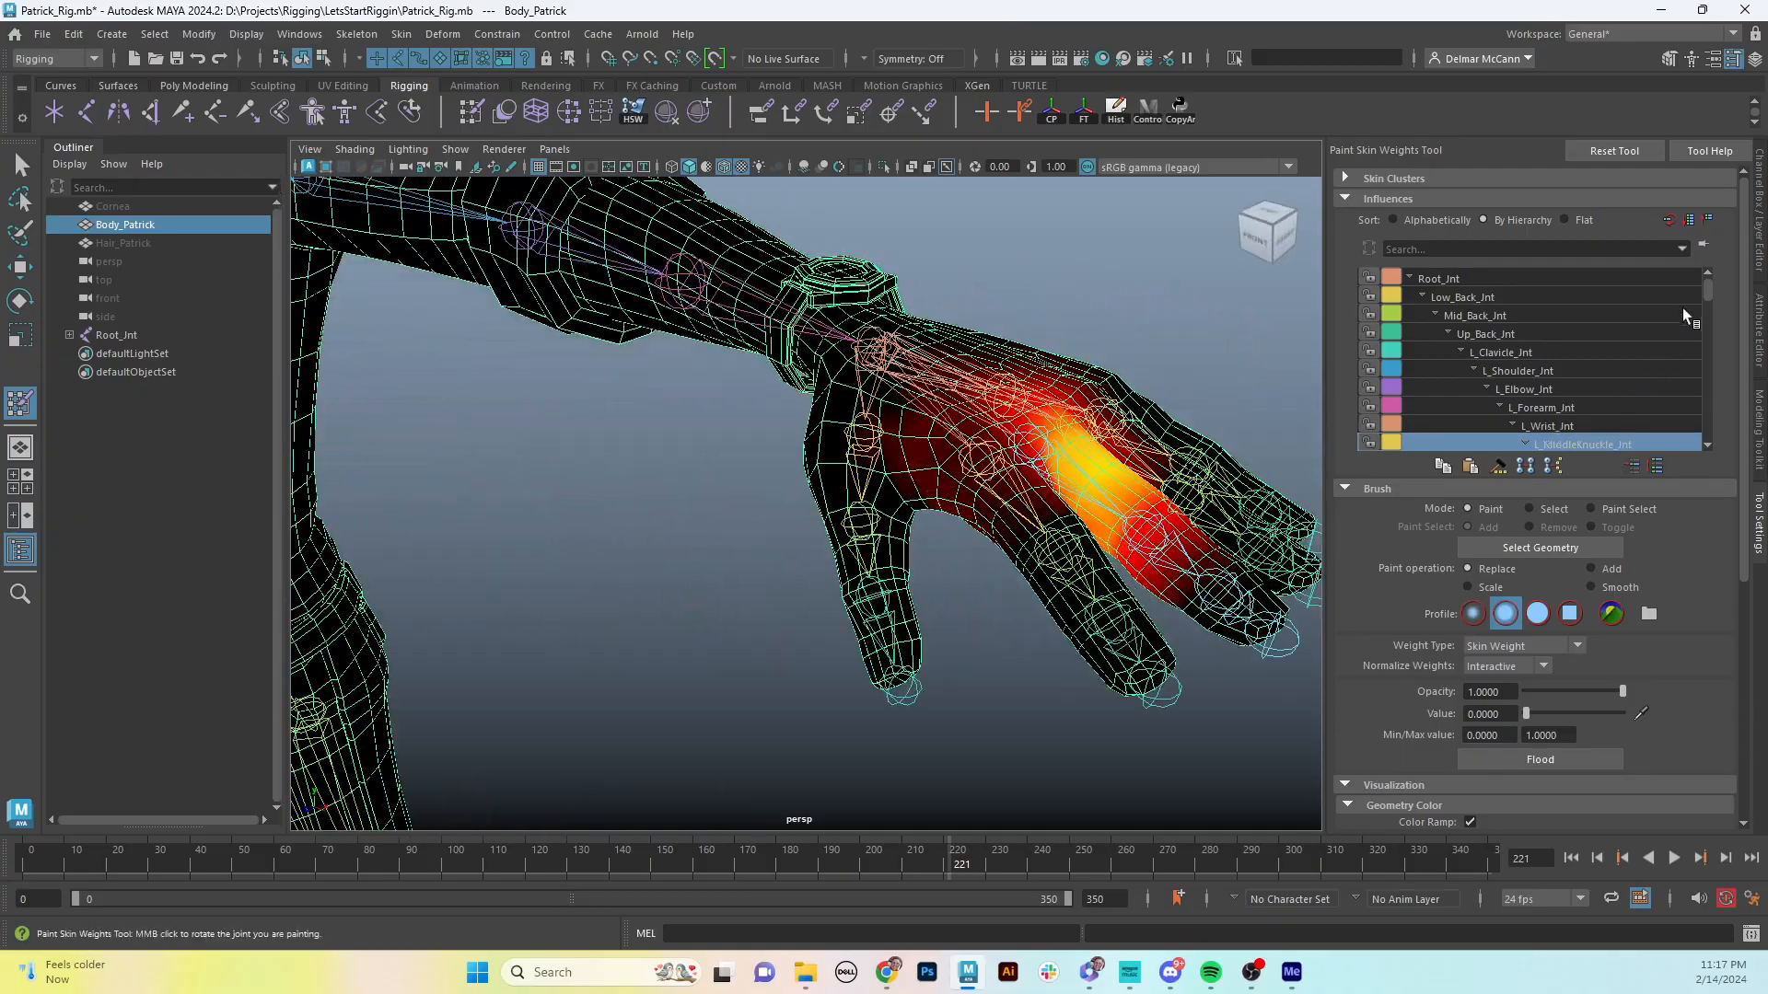
- Filter the influences list with L_* to show only the left-side joints
{"action": "mouse_move", "coordinate": [1709, 285]}
{"action": "left_mouse_down"}
{"action": "mouse_move", "coordinate": [1715, 322]}
{"action": "mouse_move", "coordinate": [1714, 263]}
{"action": "left_mouse_up"}
{"action": "left_click", "coordinate": [1439, 248]}
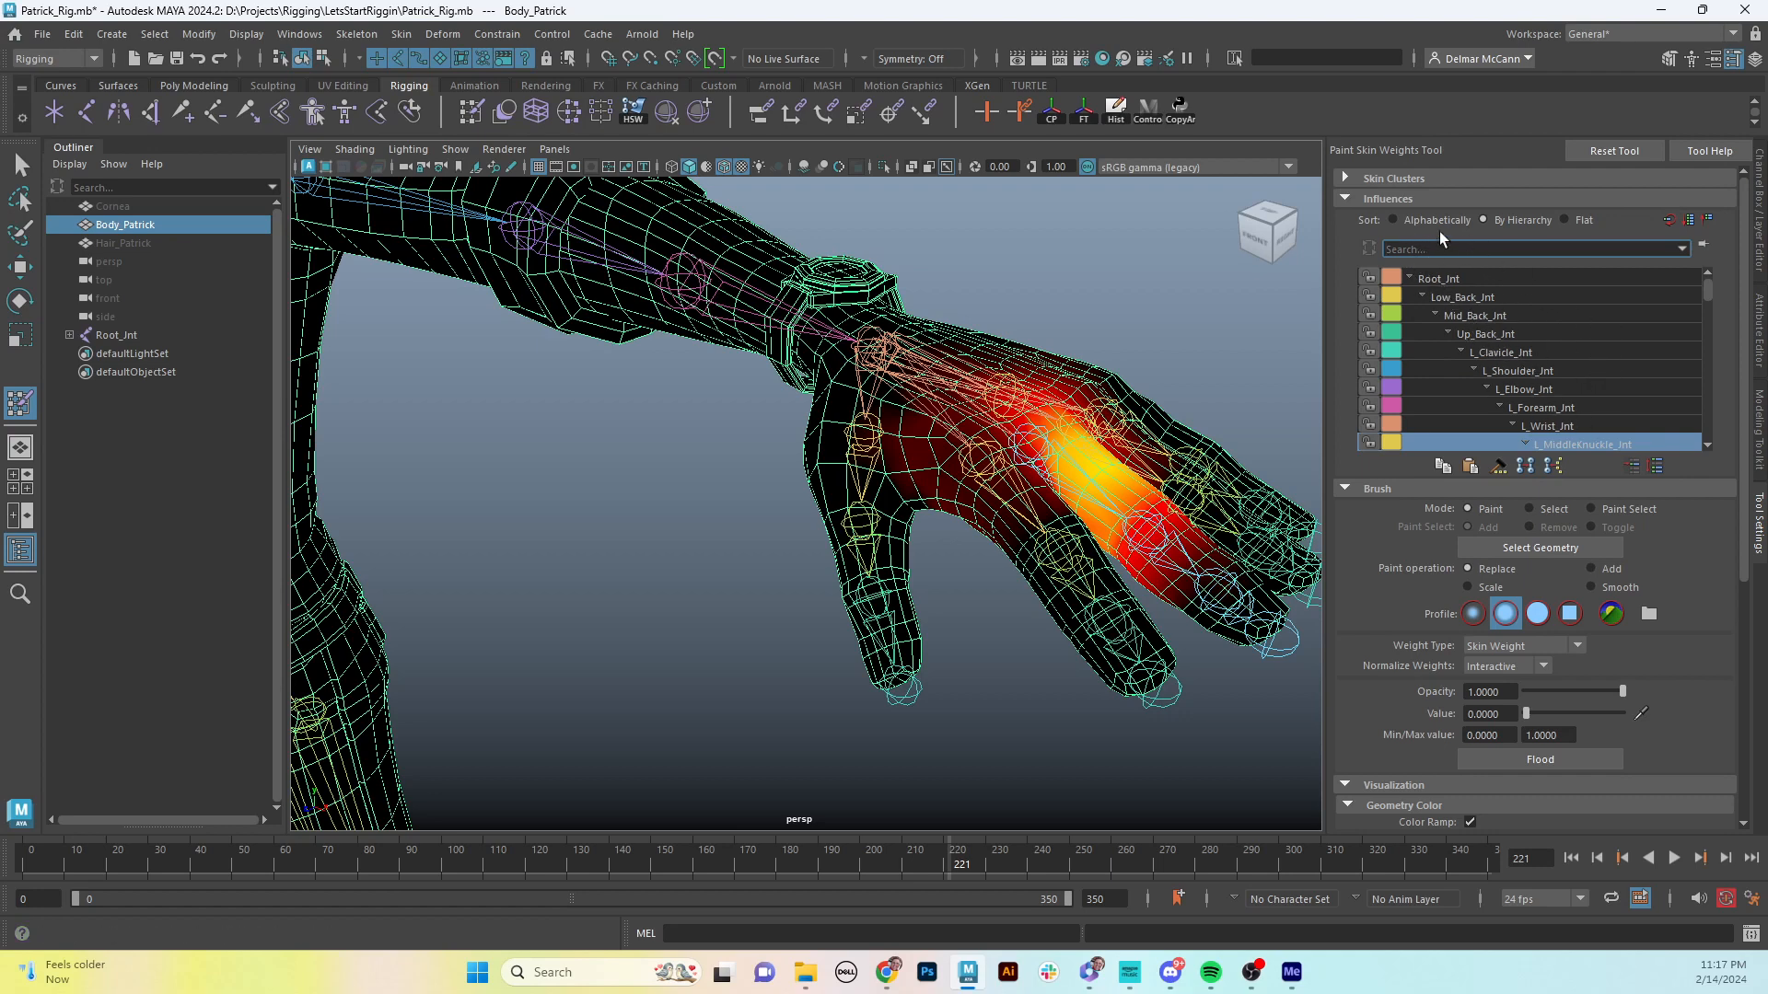
{"action": "type", "text": "L_*"}
{"action": "key", "text": "Return"}
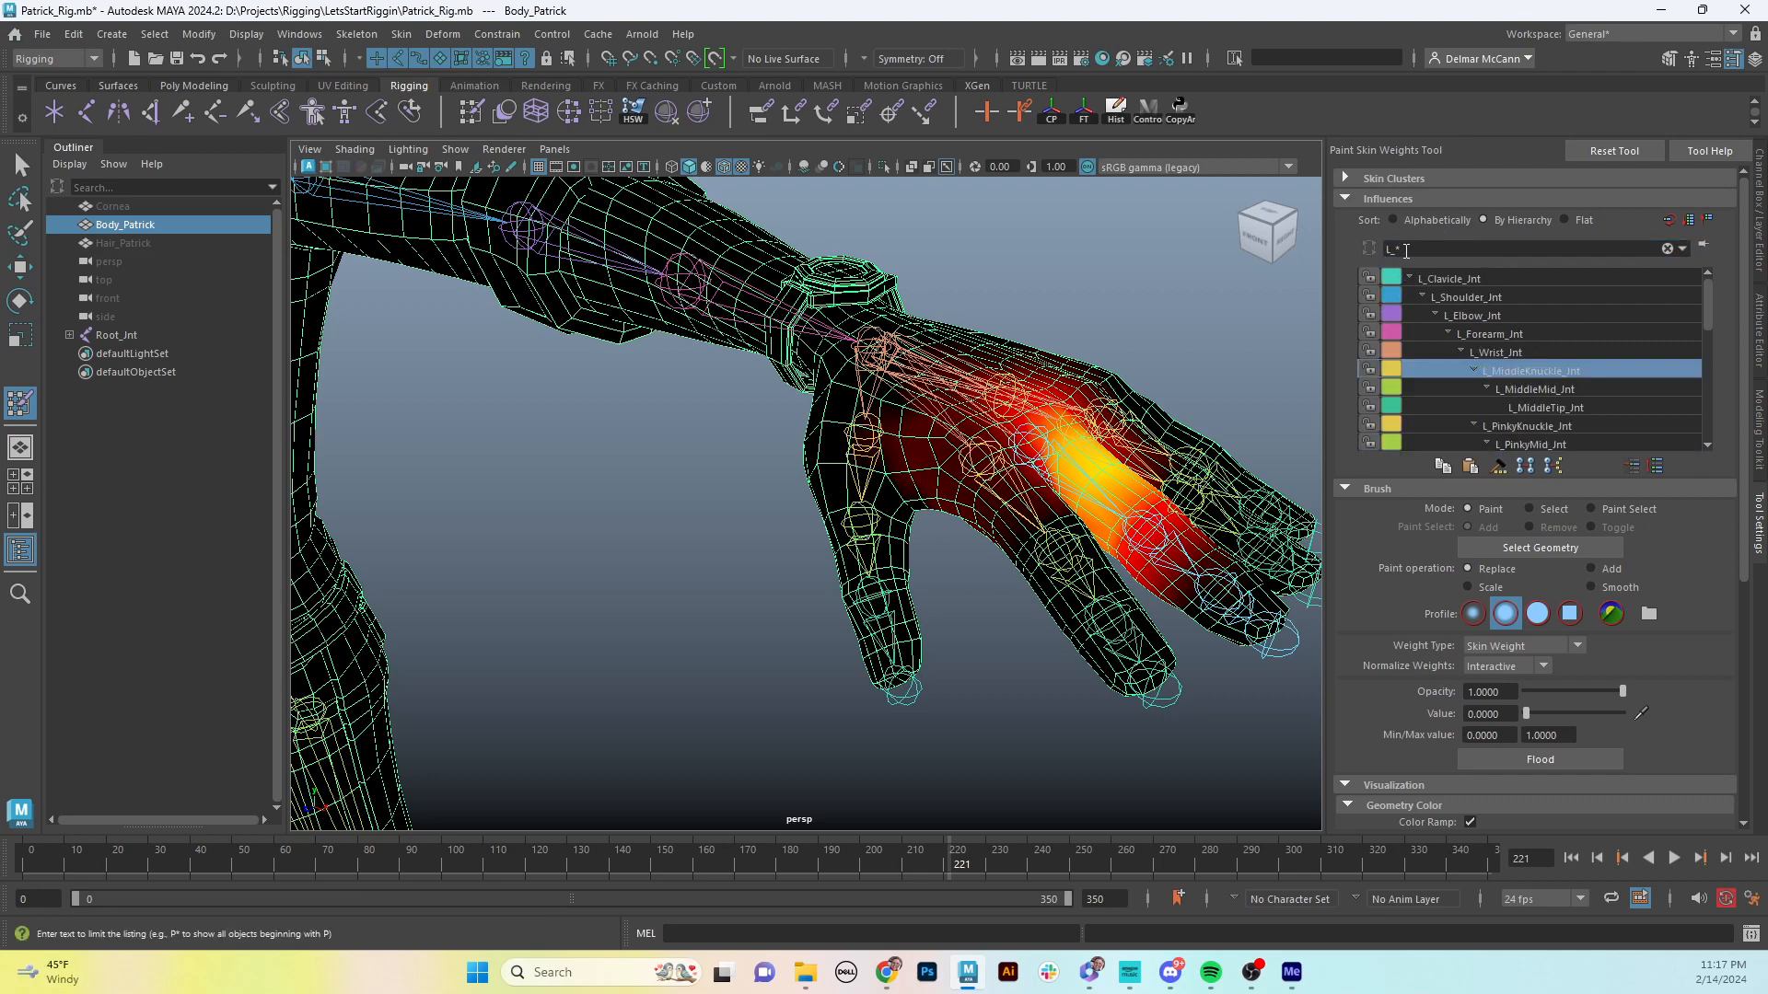
- Filter the influences list with *Brow* to show only the brow joints
{"action": "type", "text": "*"}
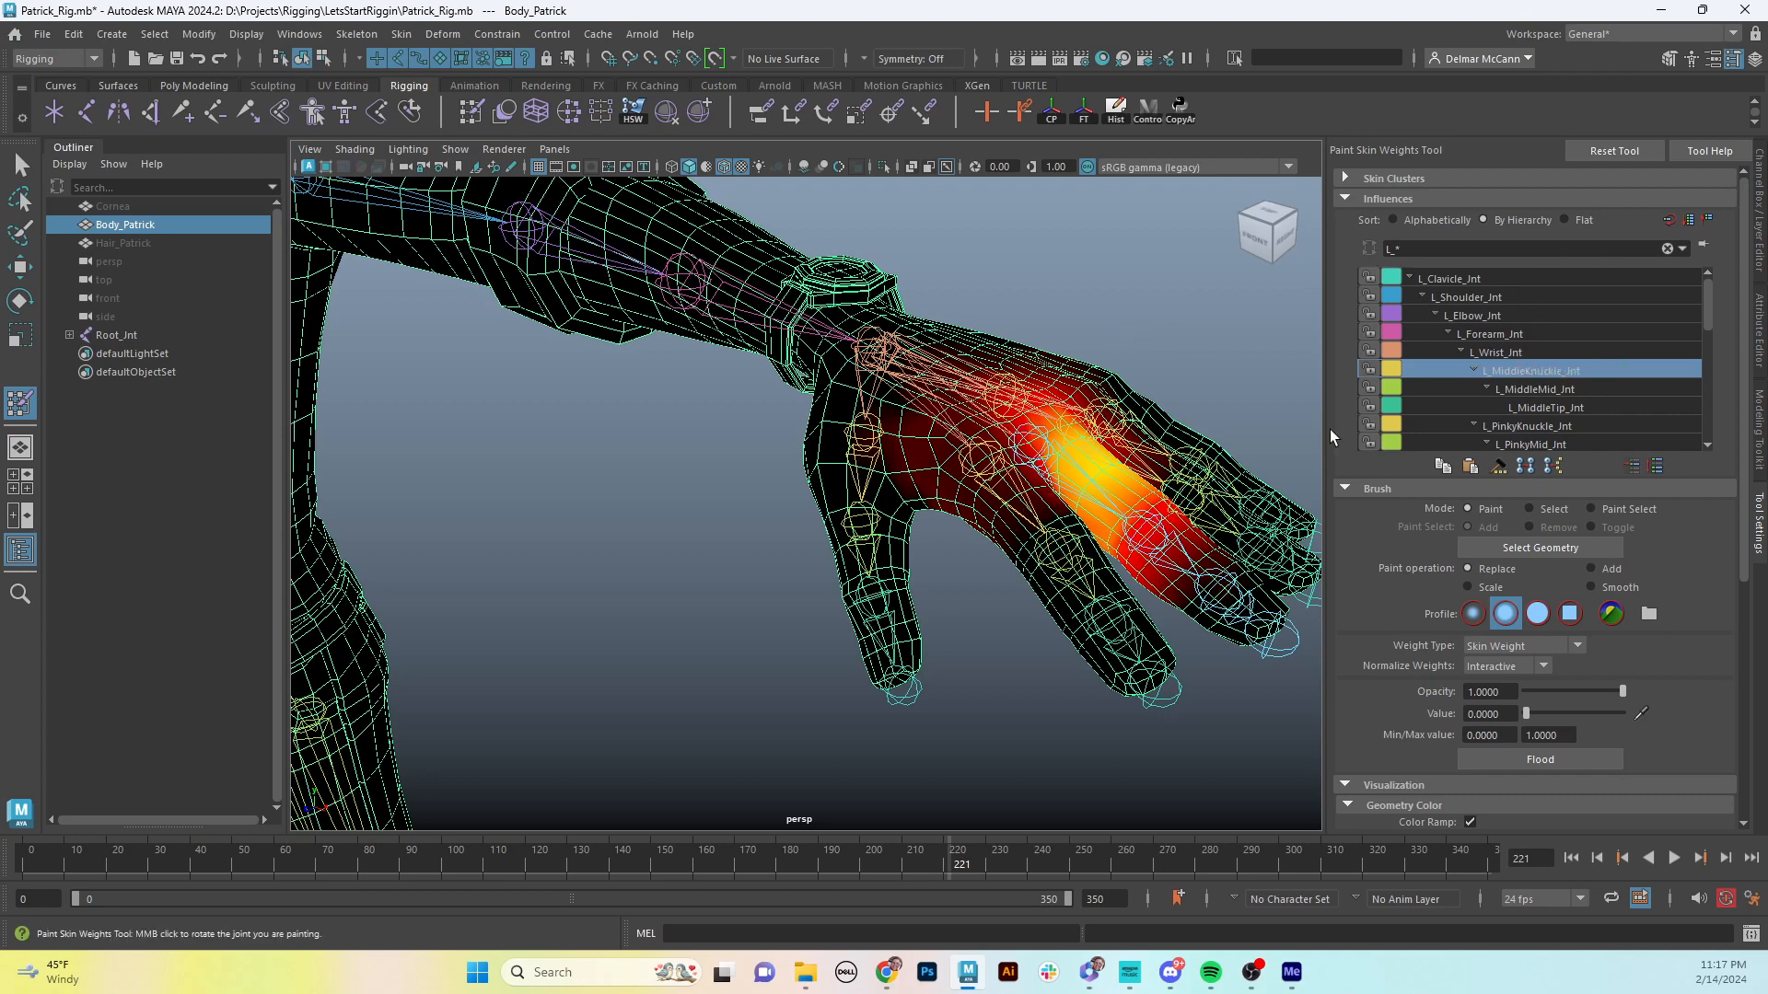
{"action": "key", "text": "ctrl+z"}
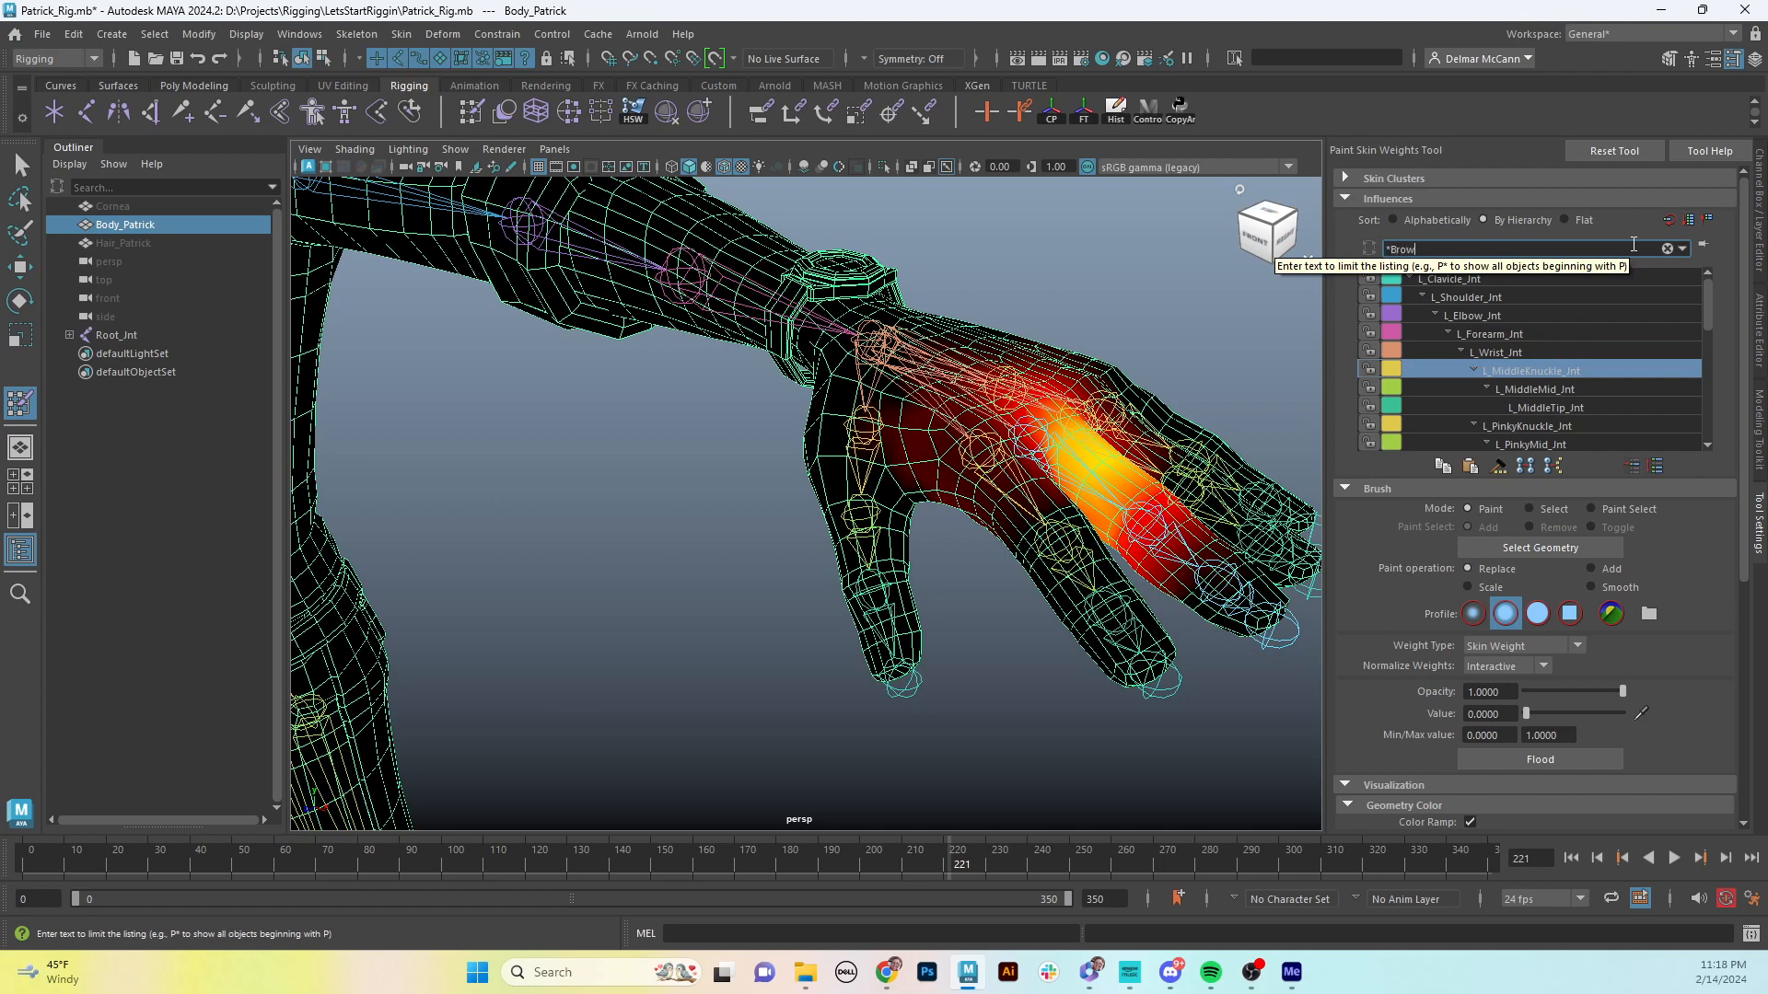
{"action": "type", "text": "*"}
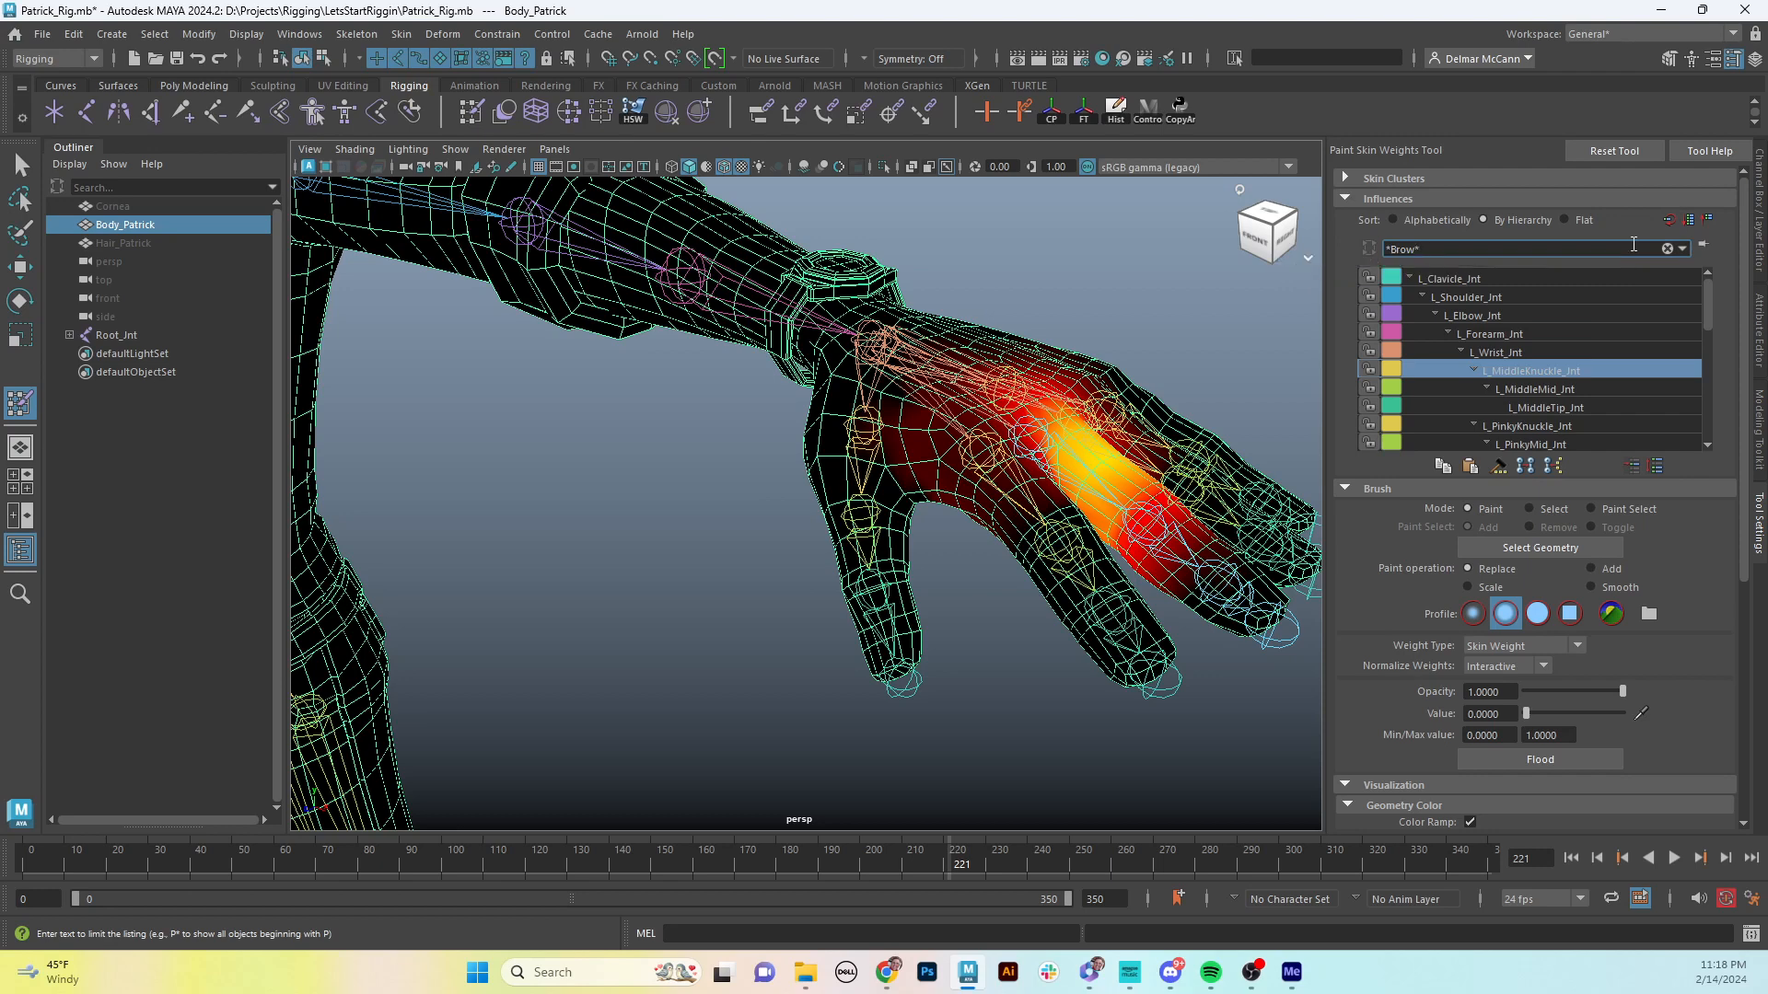
{"action": "key", "text": "Return"}
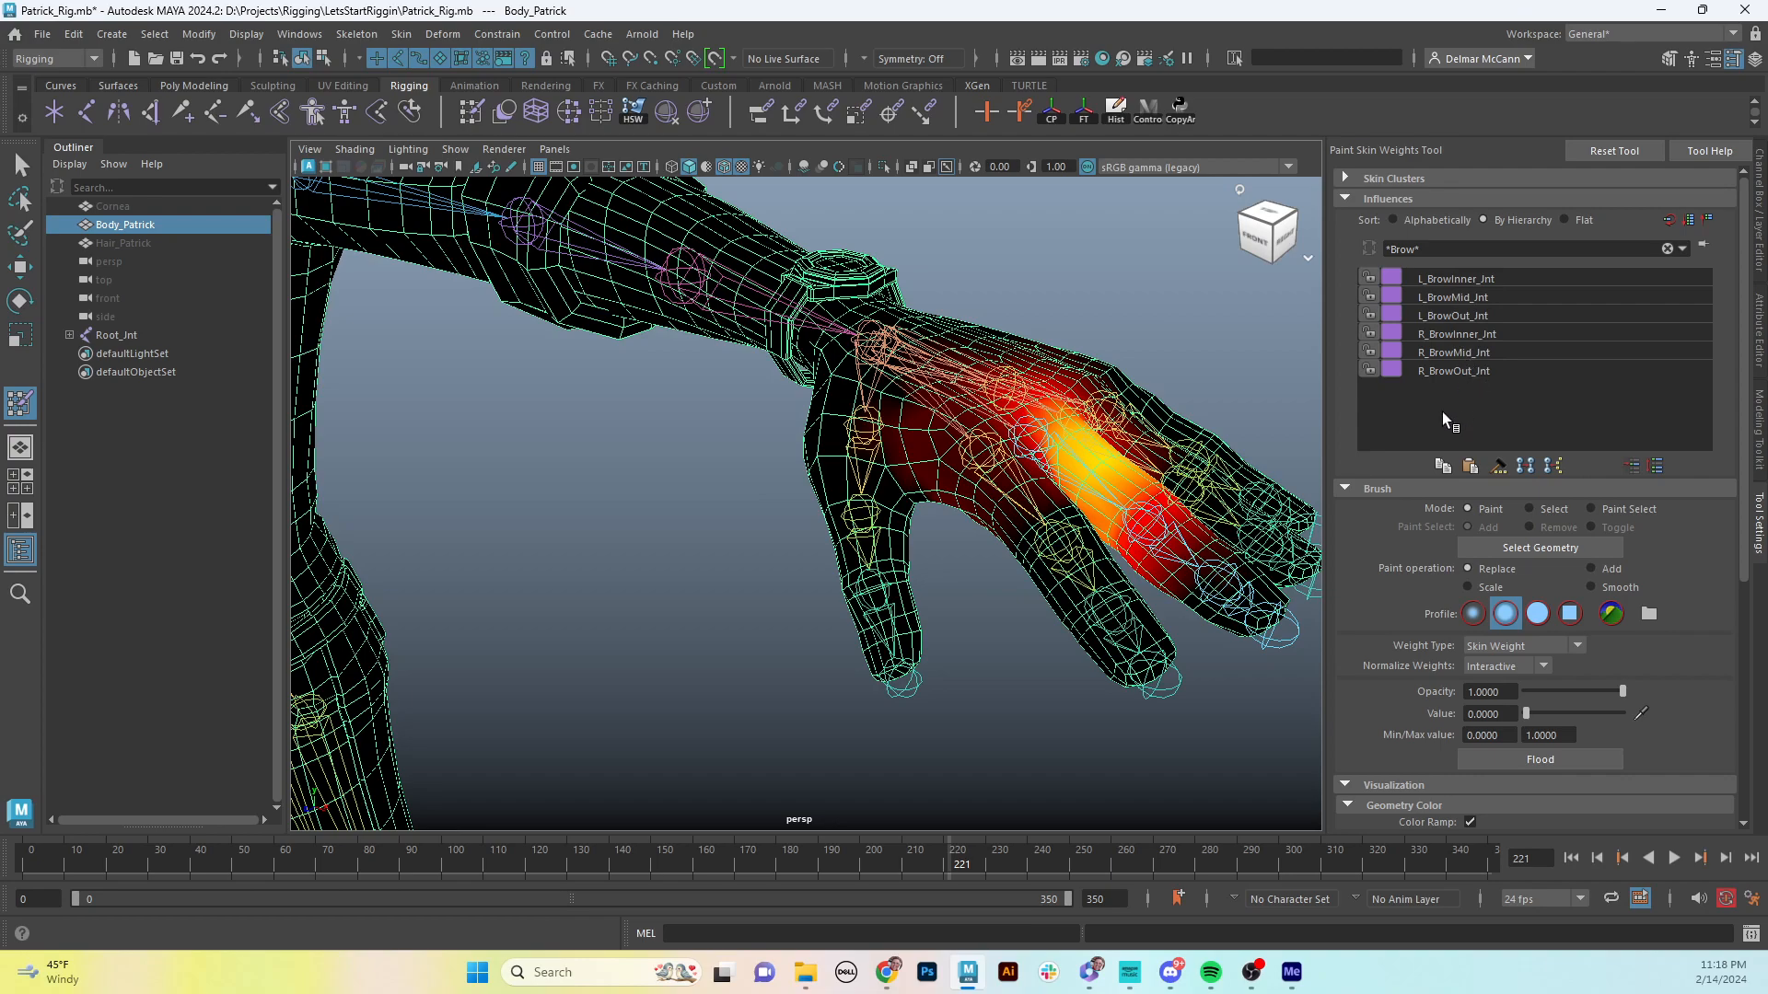
{"action": "middle_click_drag", "start_coordinate": [774, 463], "coordinate": [994, 497], "text": "alt"}
{"action": "middle_click_drag", "start_coordinate": [1057, 416], "coordinate": [911, 458], "text": "alt"}
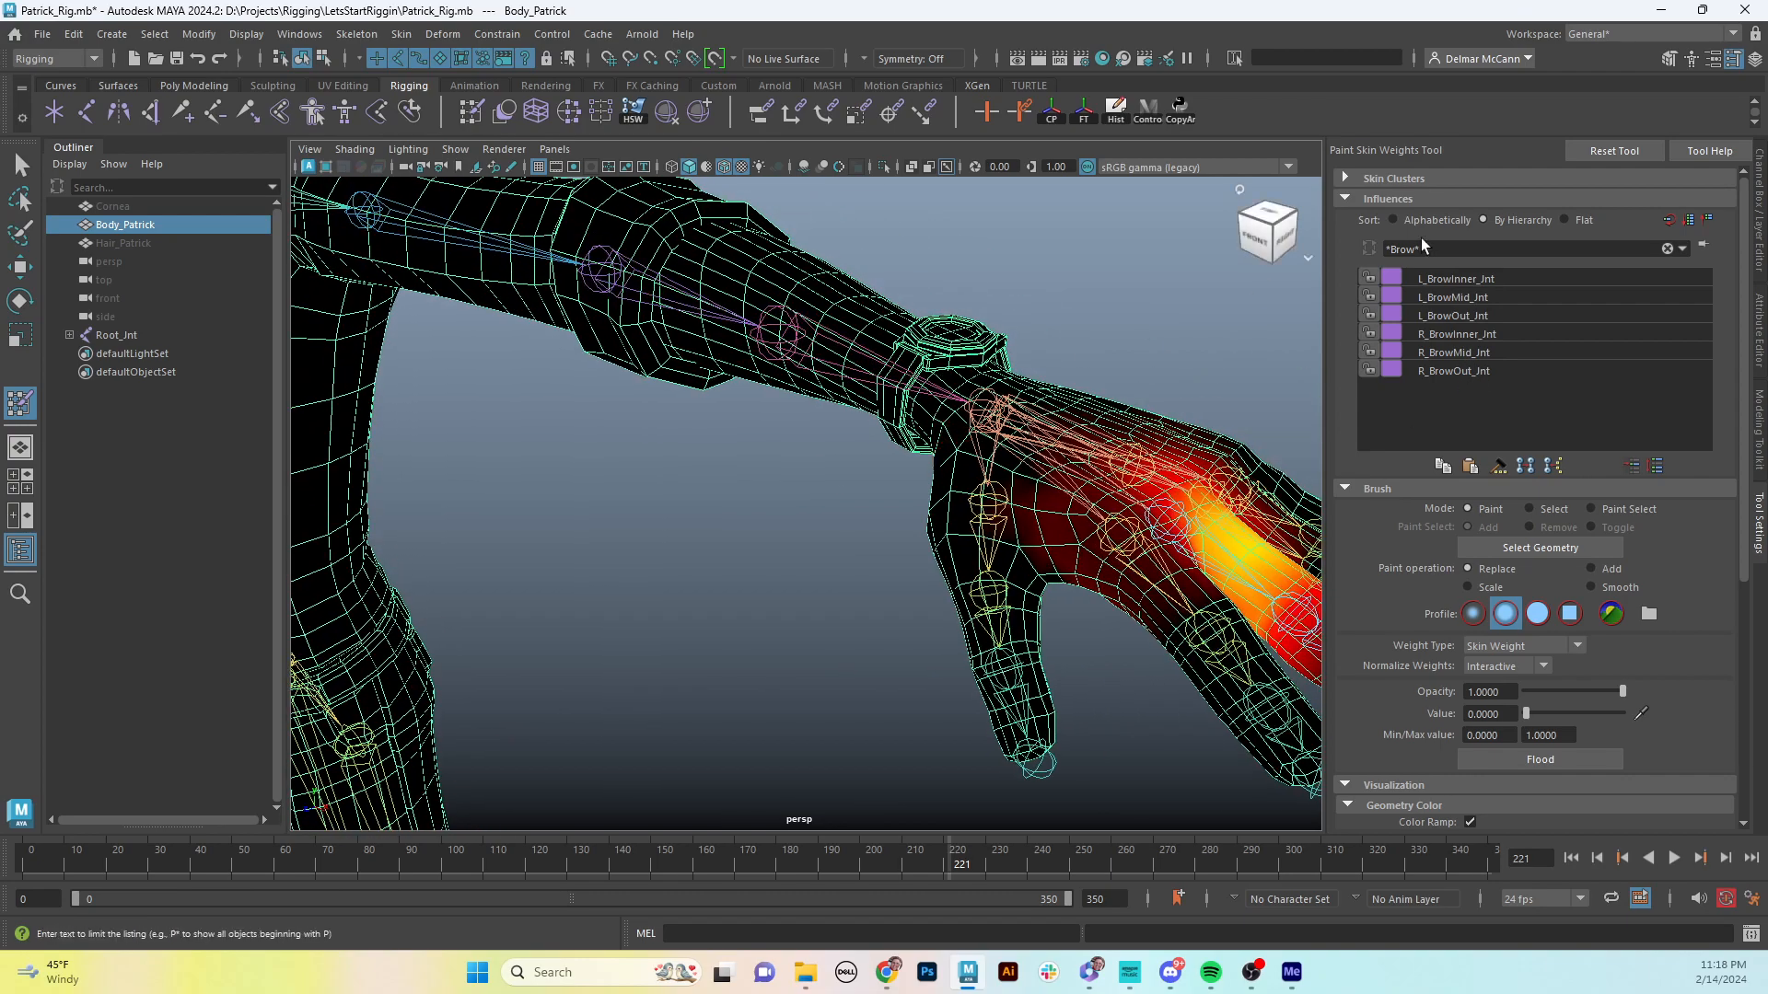
- Replace the brow filter in the influences list with L_*
{"action": "left_click", "coordinate": [1448, 250]}
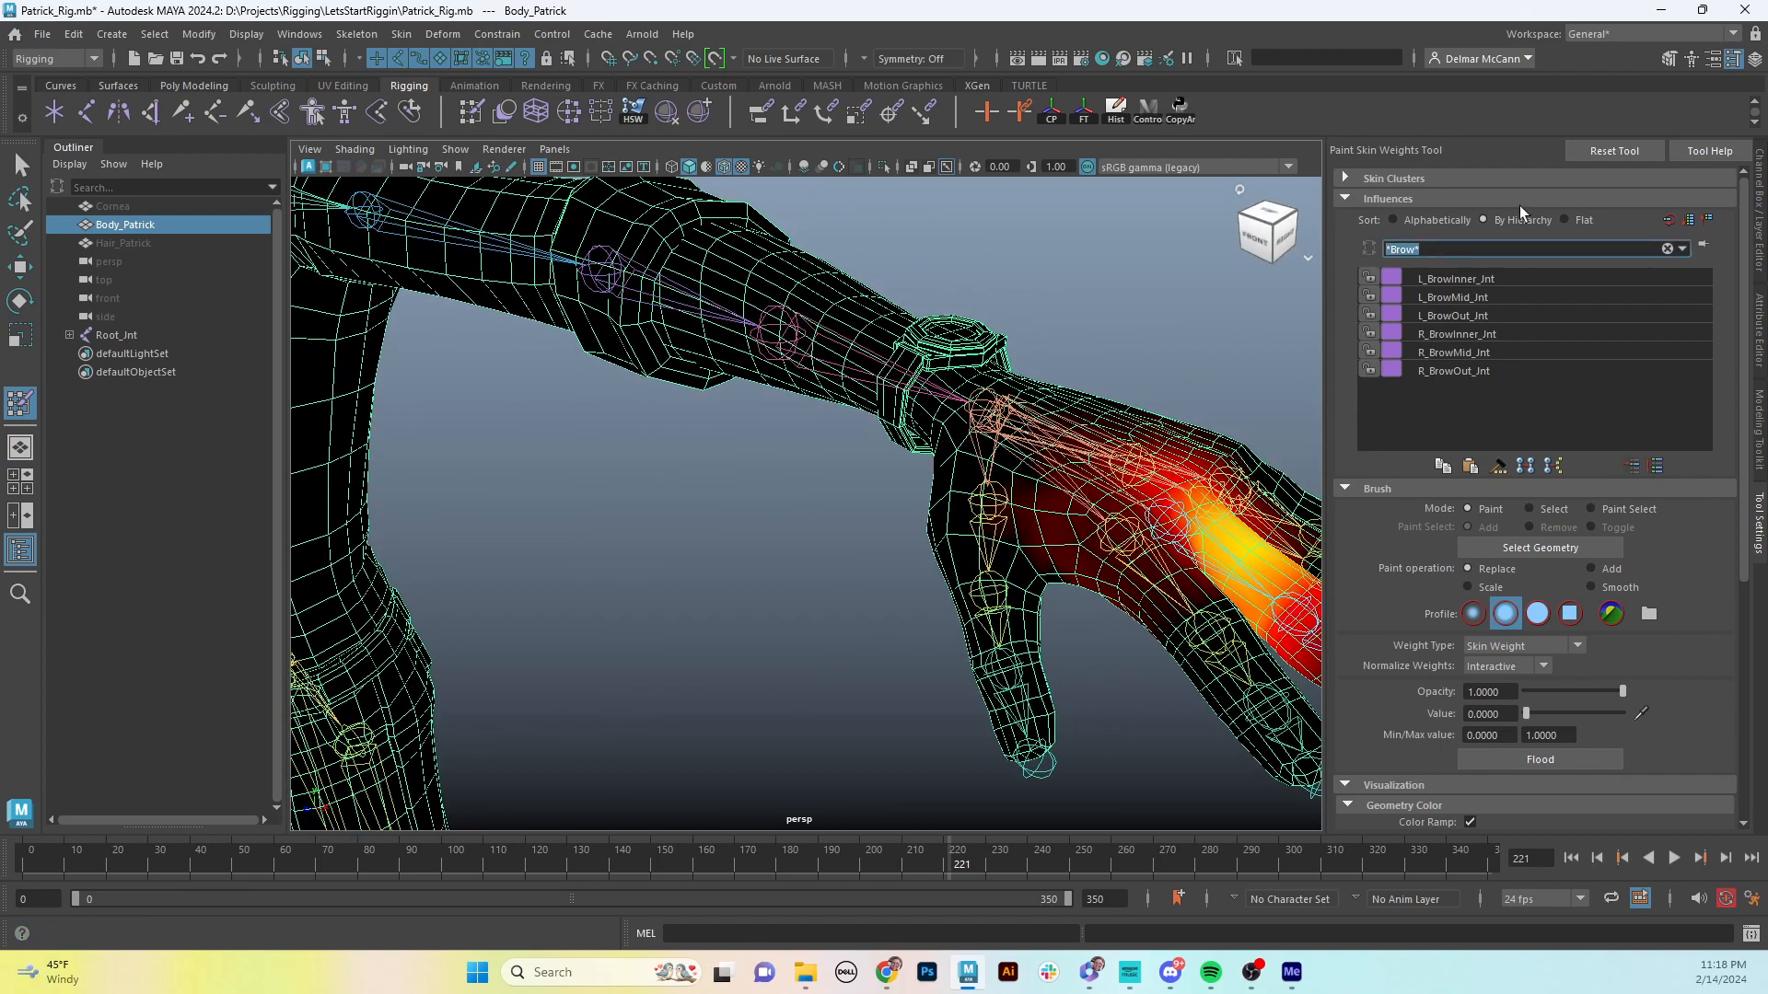
{"action": "key", "text": "ctrl+a"}
{"action": "key", "text": "BackSpace"}
{"action": "type", "text": "L_*"}
{"action": "key", "text": "Return"}
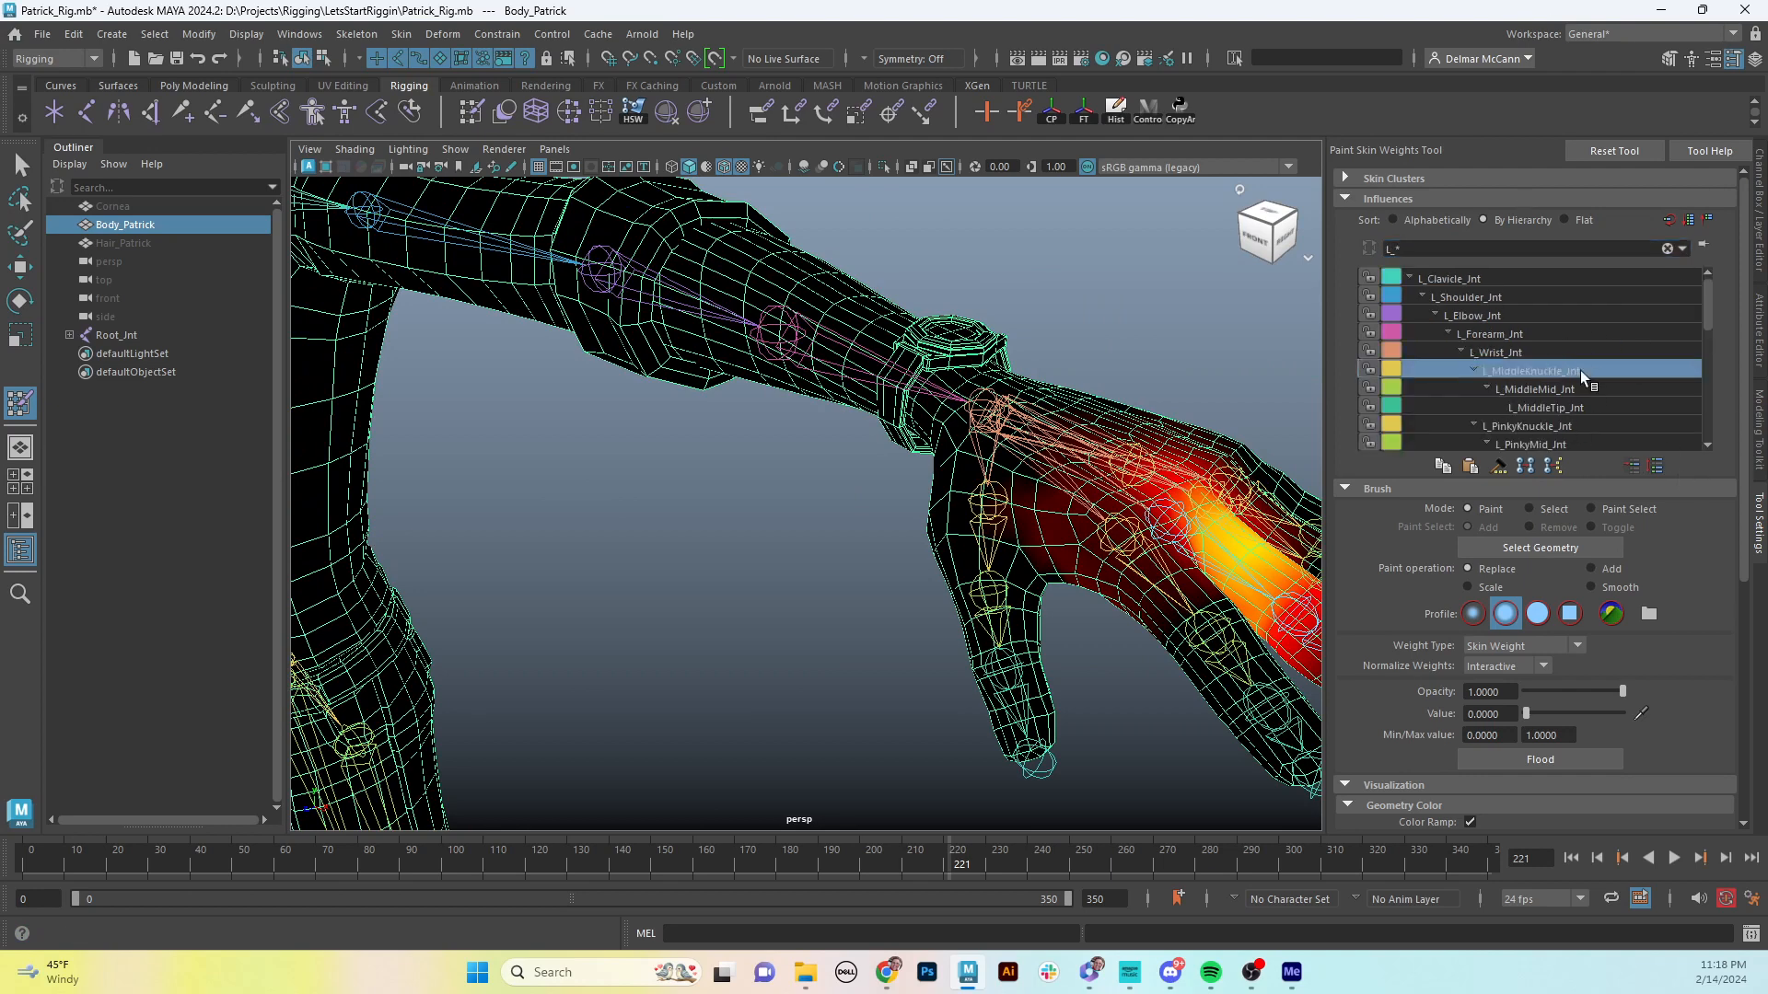
- Paint the L_MiddleKnuckle_Jnt weights to 0 across the palm and below the neighbouring fingers
{"action": "mouse_move", "coordinate": [1059, 553]}
{"action": "left_mouse_down", "text": "alt"}
{"action": "mouse_move", "coordinate": [1090, 530]}
{"action": "mouse_move", "coordinate": [1033, 457]}
{"action": "mouse_move", "coordinate": [1018, 533]}
{"action": "mouse_move", "coordinate": [1050, 520]}
{"action": "mouse_move", "coordinate": [1034, 512]}
{"action": "mouse_move", "coordinate": [1312, 460]}
{"action": "left_mouse_up", "text": "alt"}
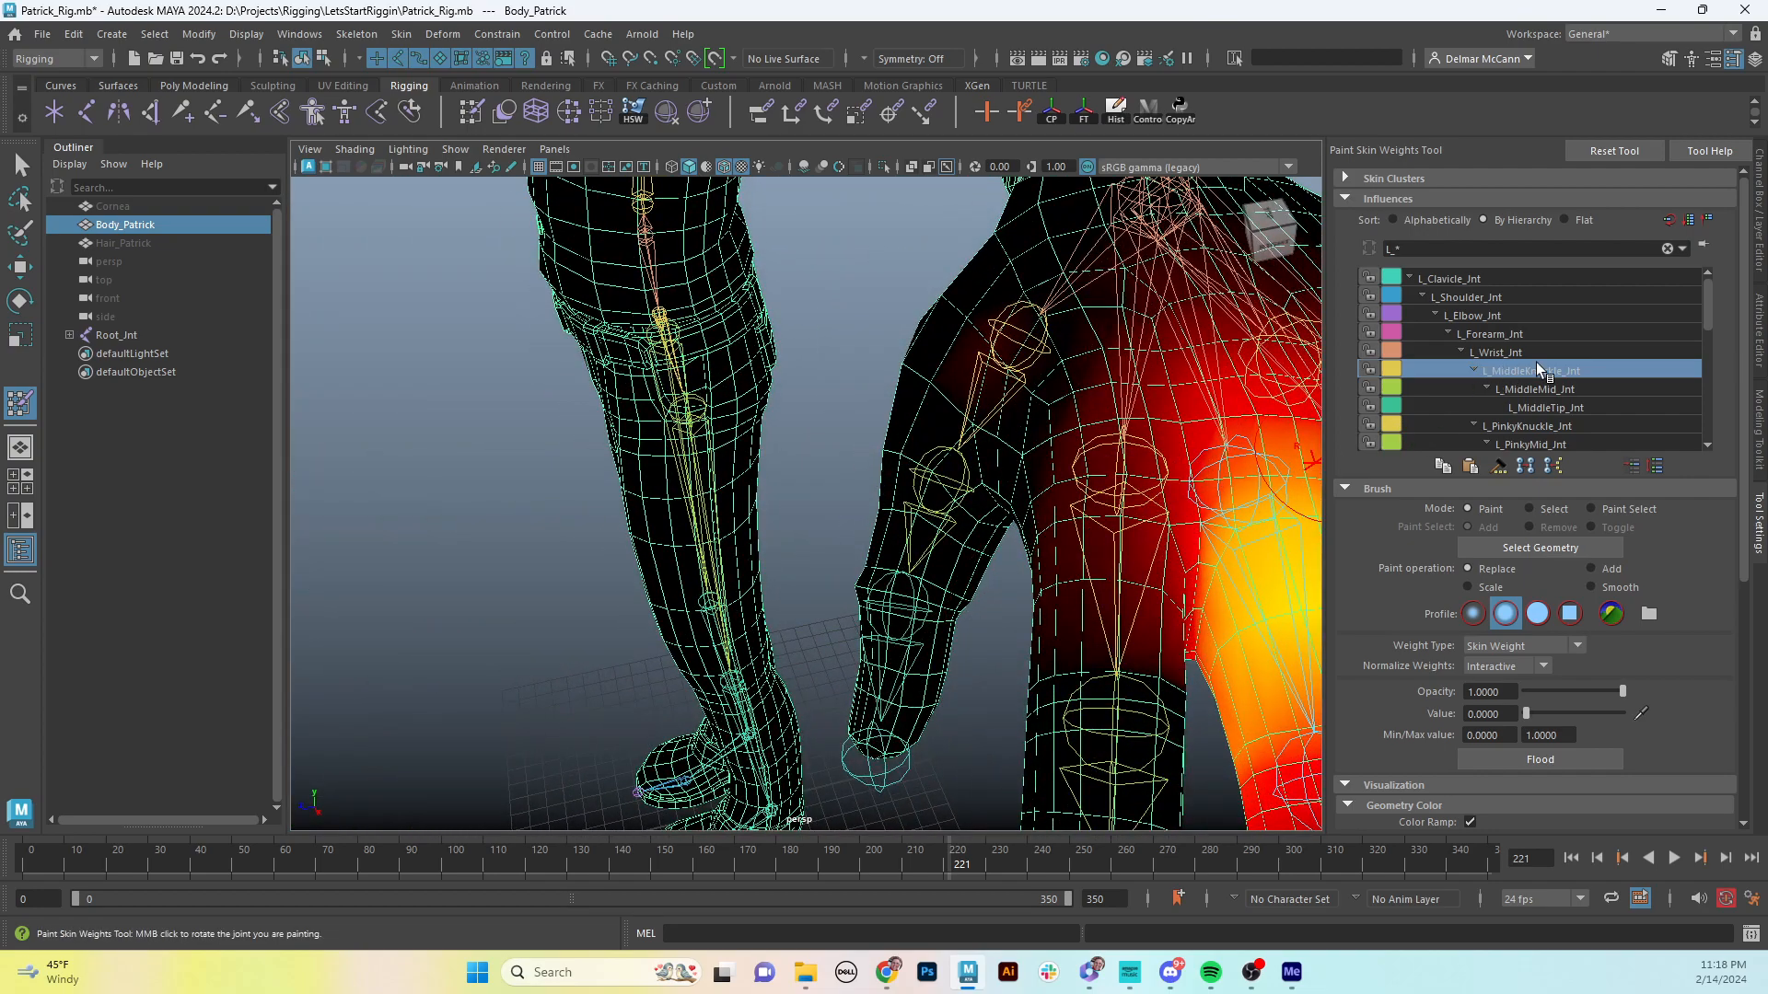
{"action": "left_click_drag", "start_coordinate": [1243, 571], "coordinate": [1151, 423], "text": "alt"}
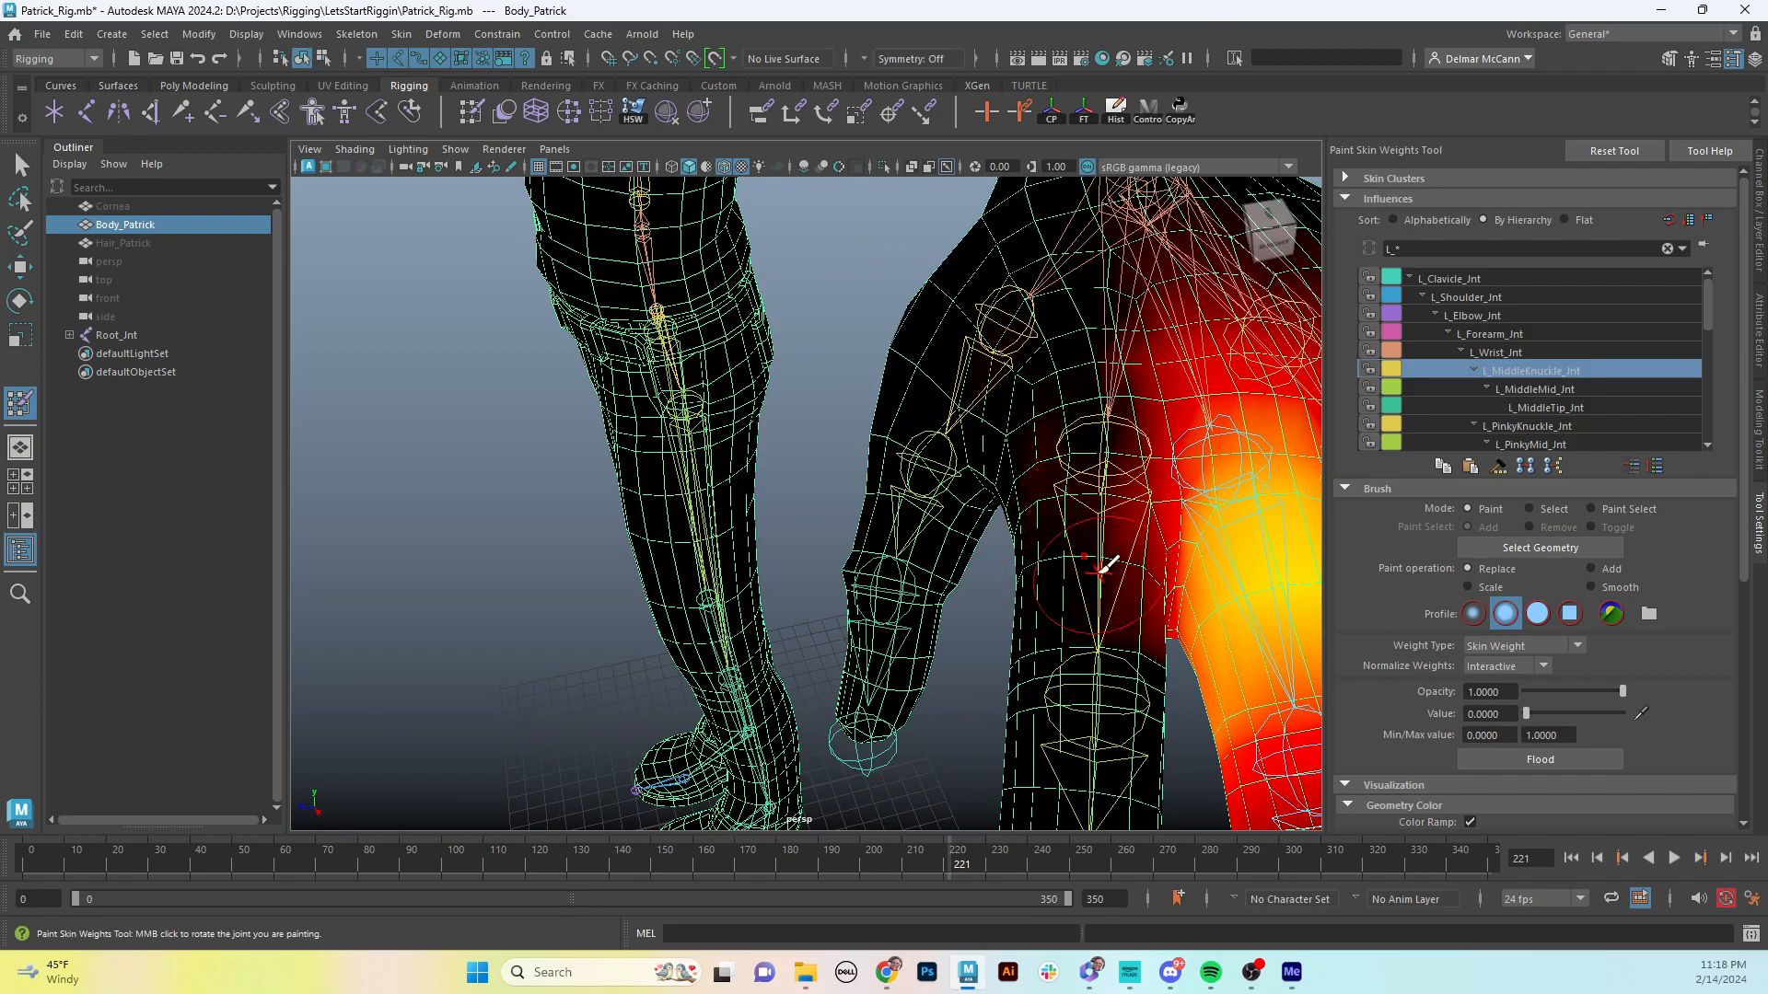
{"action": "mouse_move", "coordinate": [1105, 563]}
{"action": "left_mouse_down", "text": "alt"}
{"action": "mouse_move", "coordinate": [884, 414]}
{"action": "mouse_move", "coordinate": [898, 449]}
{"action": "mouse_move", "coordinate": [977, 446]}
{"action": "mouse_move", "coordinate": [994, 368]}
{"action": "left_mouse_up", "text": "alt"}
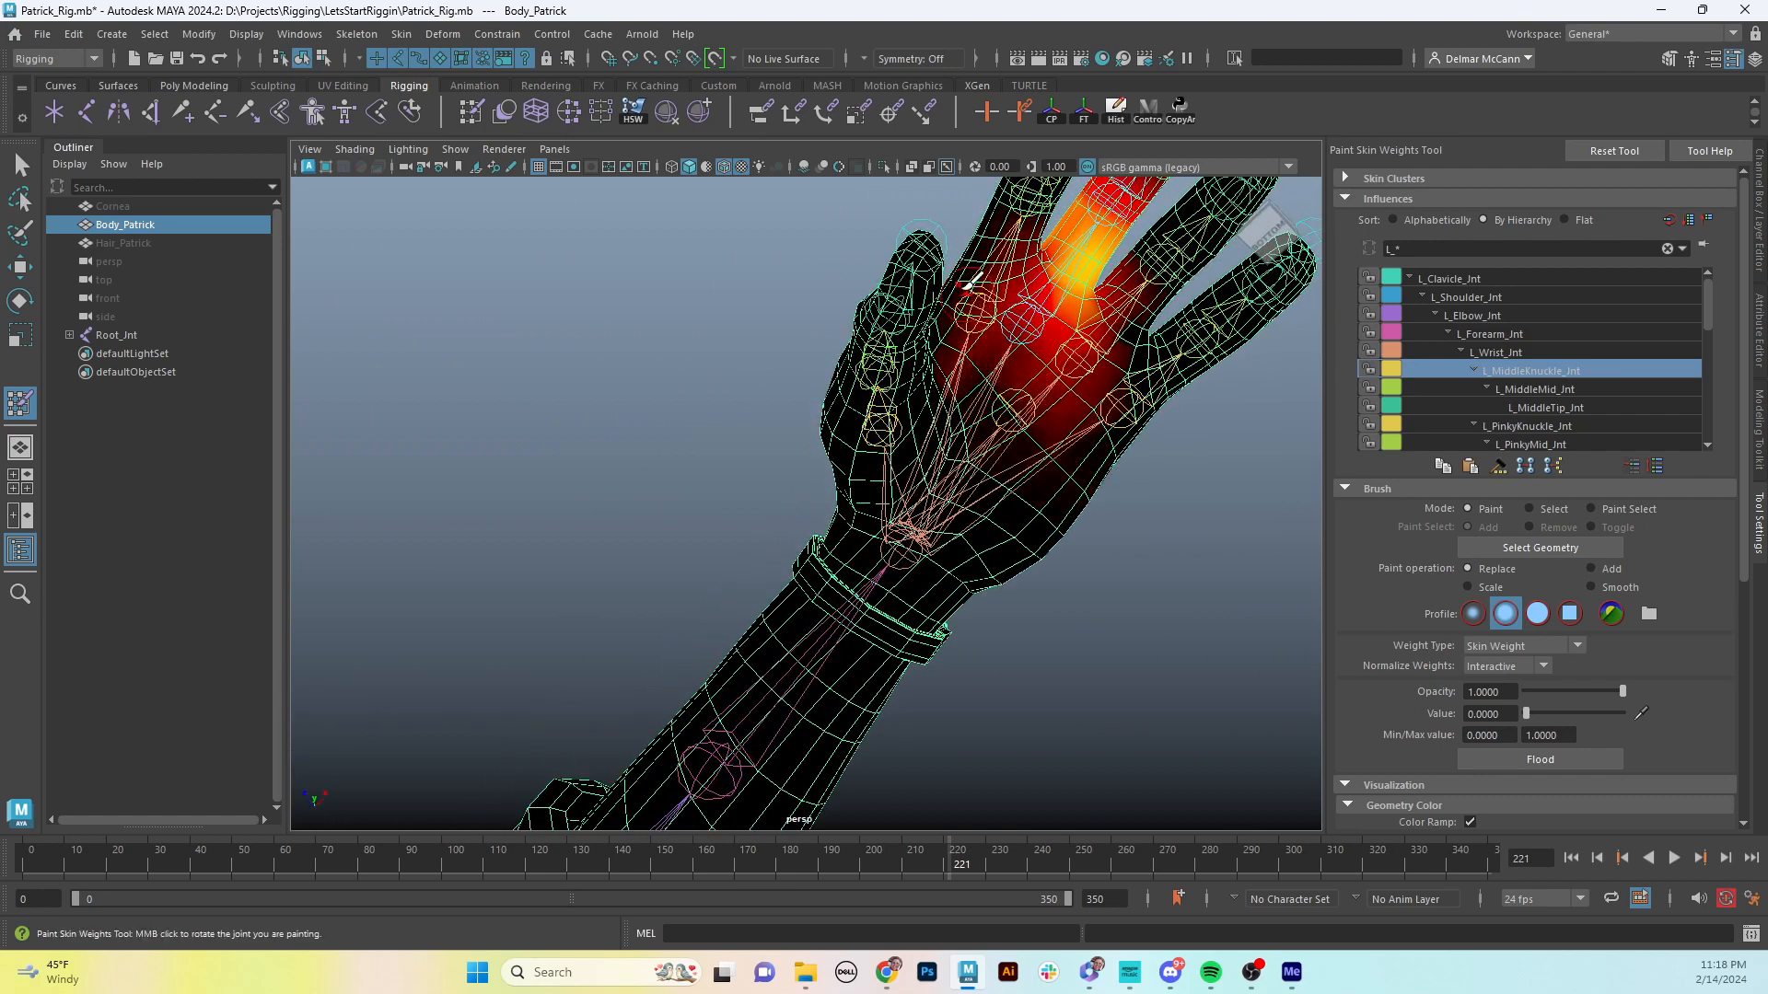
{"action": "left_click_drag", "start_coordinate": [970, 280], "coordinate": [1080, 394]}
{"action": "mouse_move", "coordinate": [1125, 338]}
{"action": "left_mouse_down"}
{"action": "mouse_move", "coordinate": [1077, 343]}
{"action": "mouse_move", "coordinate": [1022, 250]}
{"action": "left_mouse_up"}
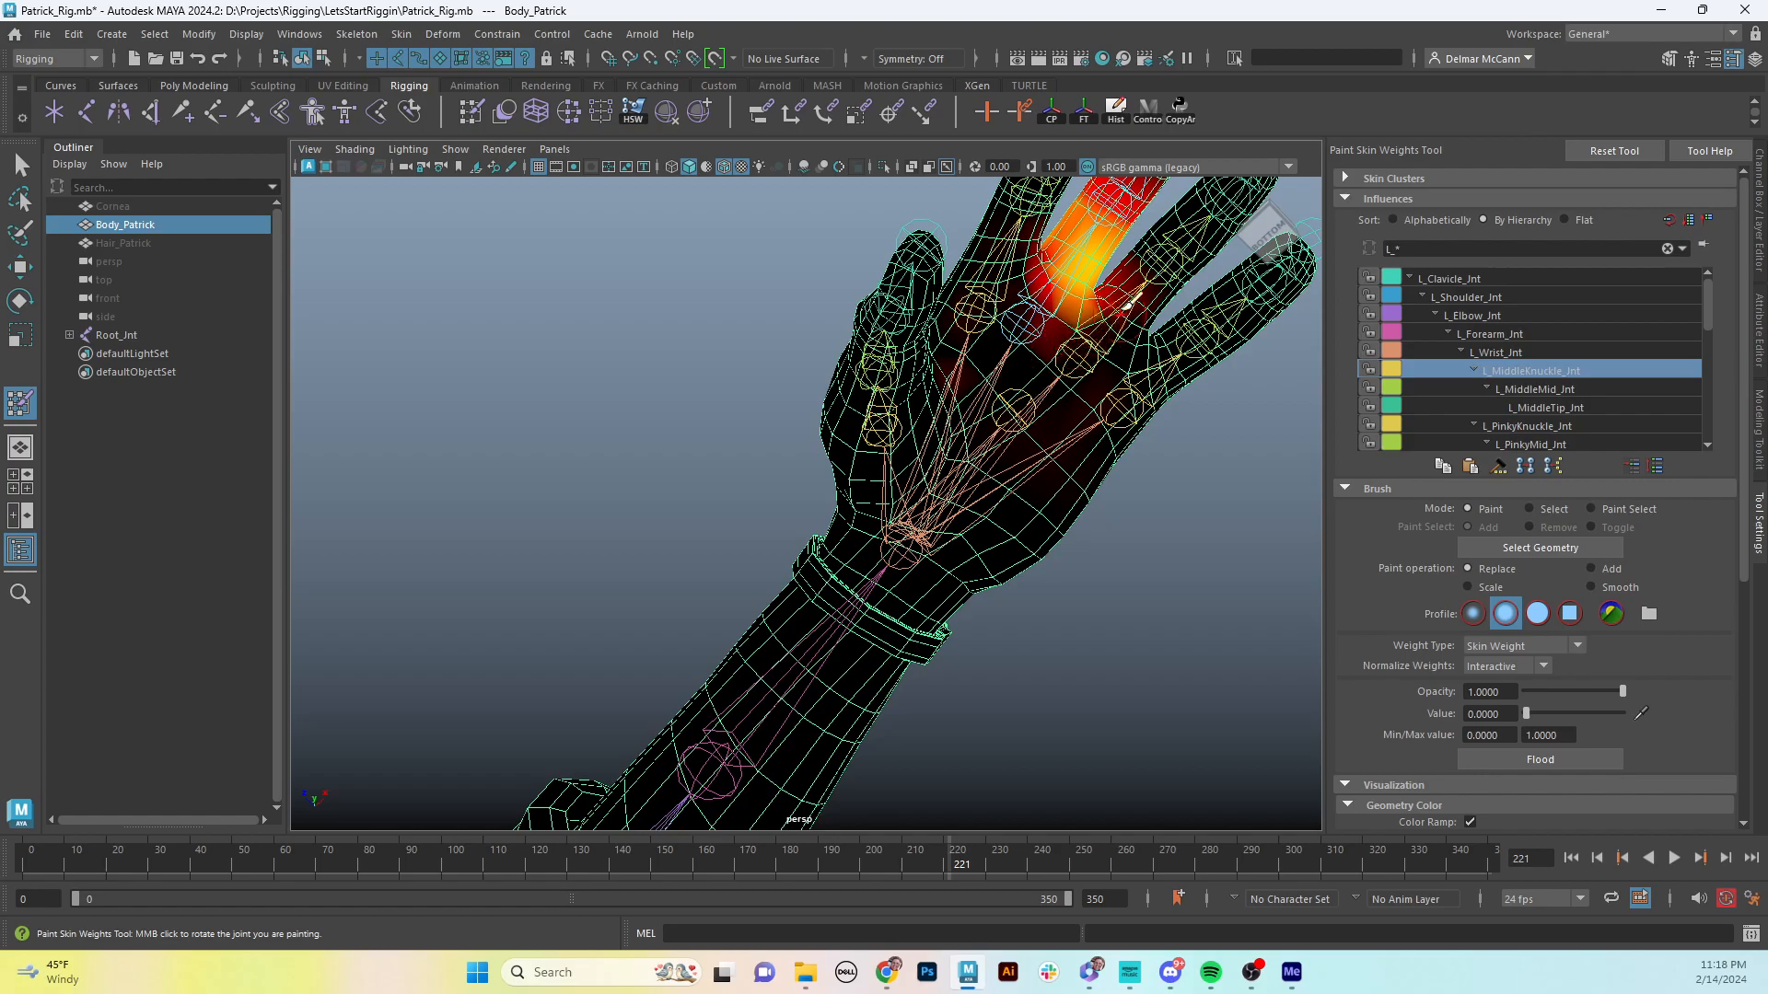
- Paint the L_MiddleKnuckle_Jnt weights to 0 on the back of the hand towards the wrist and neighbouring knuckles
{"action": "left_click_drag", "start_coordinate": [1151, 281], "coordinate": [1169, 424], "text": "alt"}
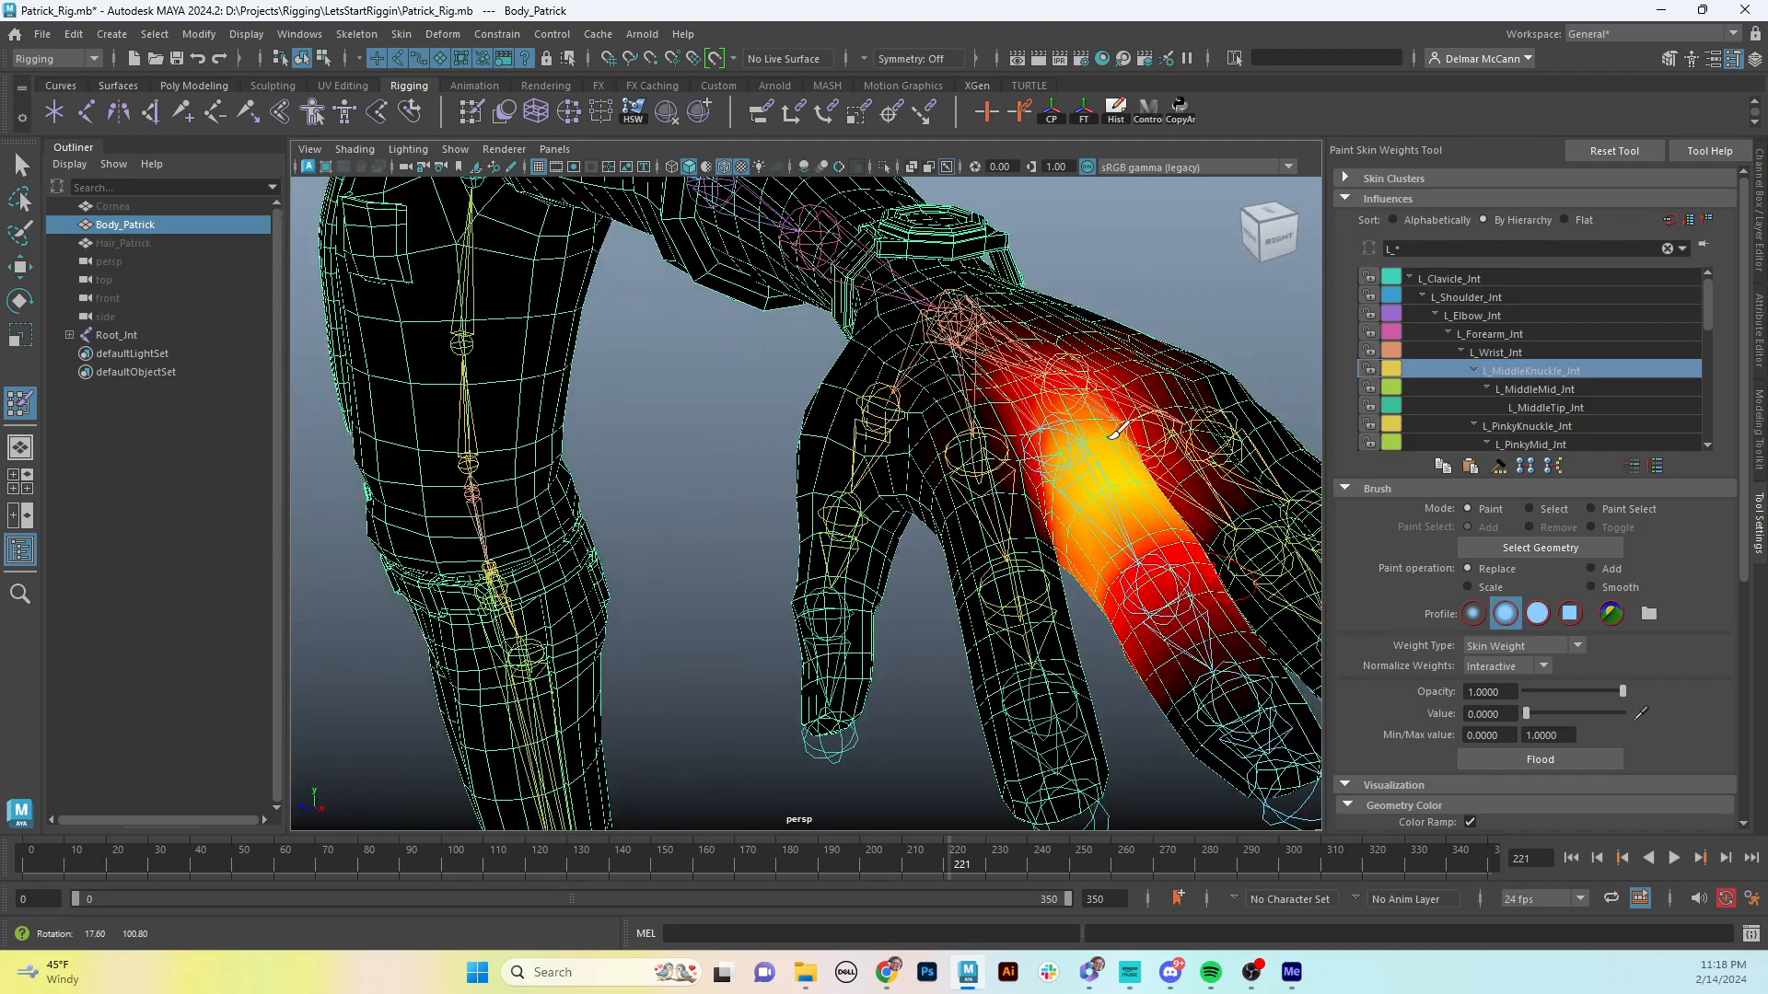
{"action": "right_click_drag", "start_coordinate": [1183, 433], "coordinate": [1168, 448], "text": "alt"}
{"action": "left_click_drag", "start_coordinate": [1167, 449], "coordinate": [1133, 461], "text": "alt"}
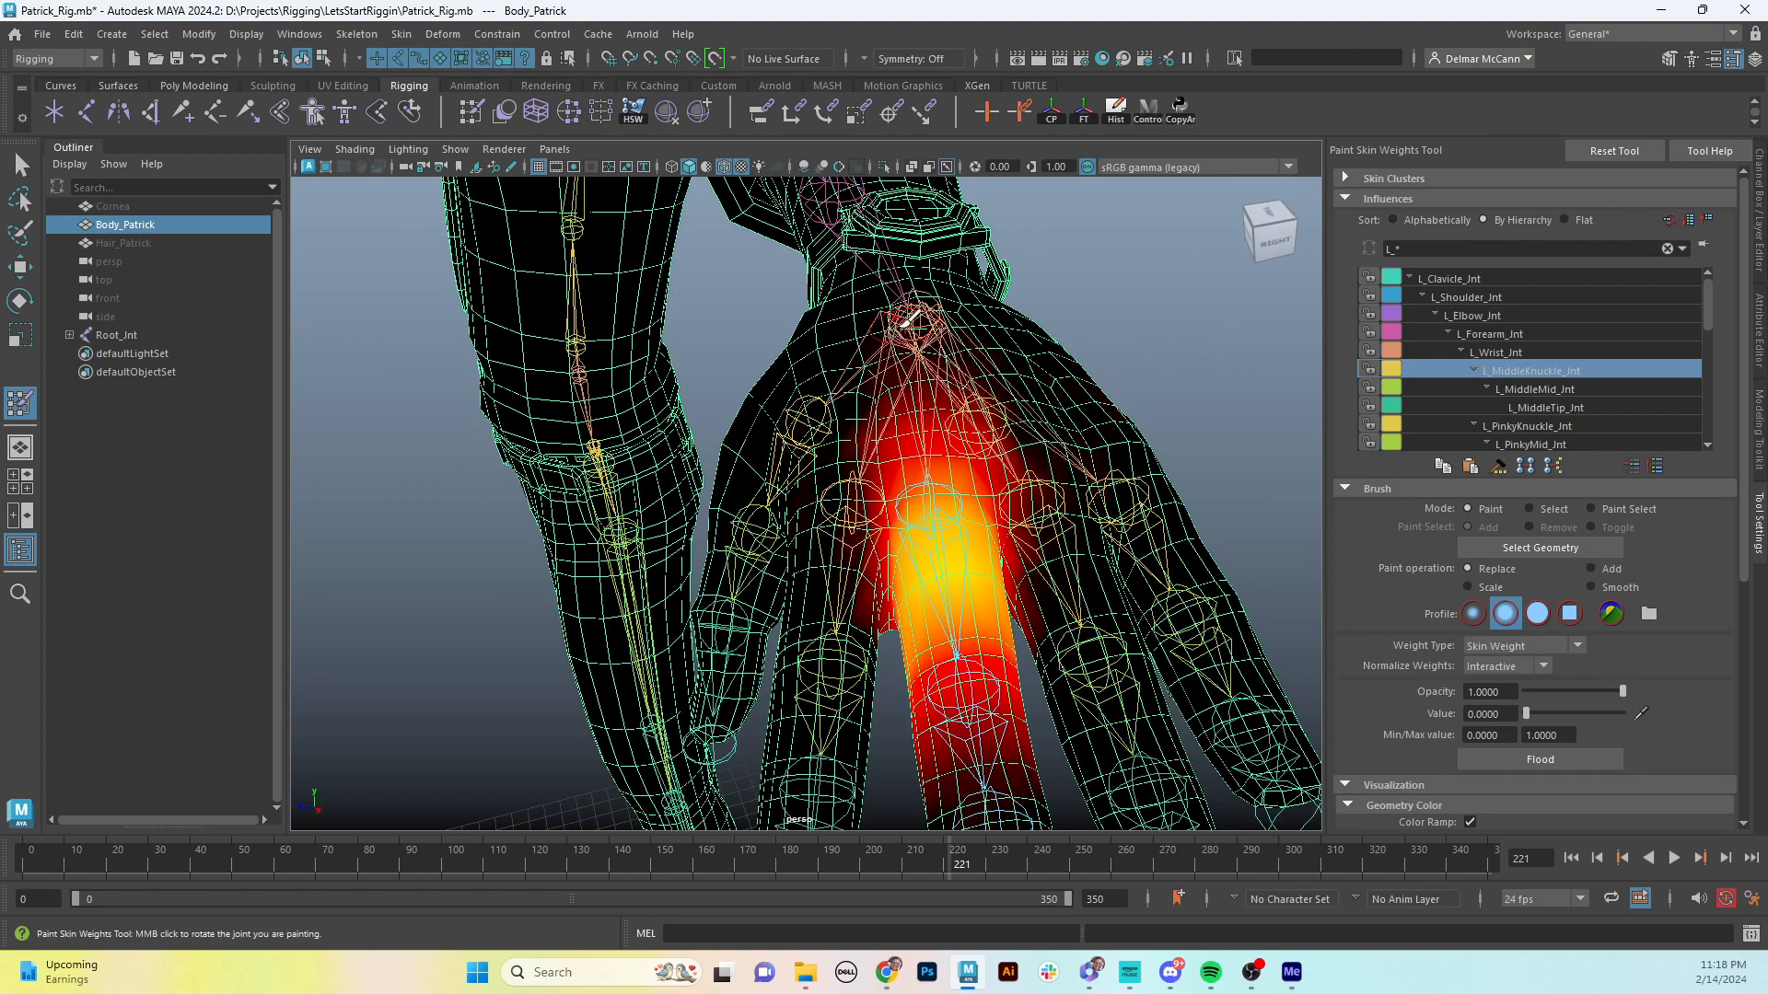
{"action": "mouse_move", "coordinate": [1095, 405]}
{"action": "left_mouse_down", "text": "alt"}
{"action": "mouse_move", "coordinate": [1042, 415]}
{"action": "mouse_move", "coordinate": [1056, 375]}
{"action": "left_mouse_up", "text": "alt"}
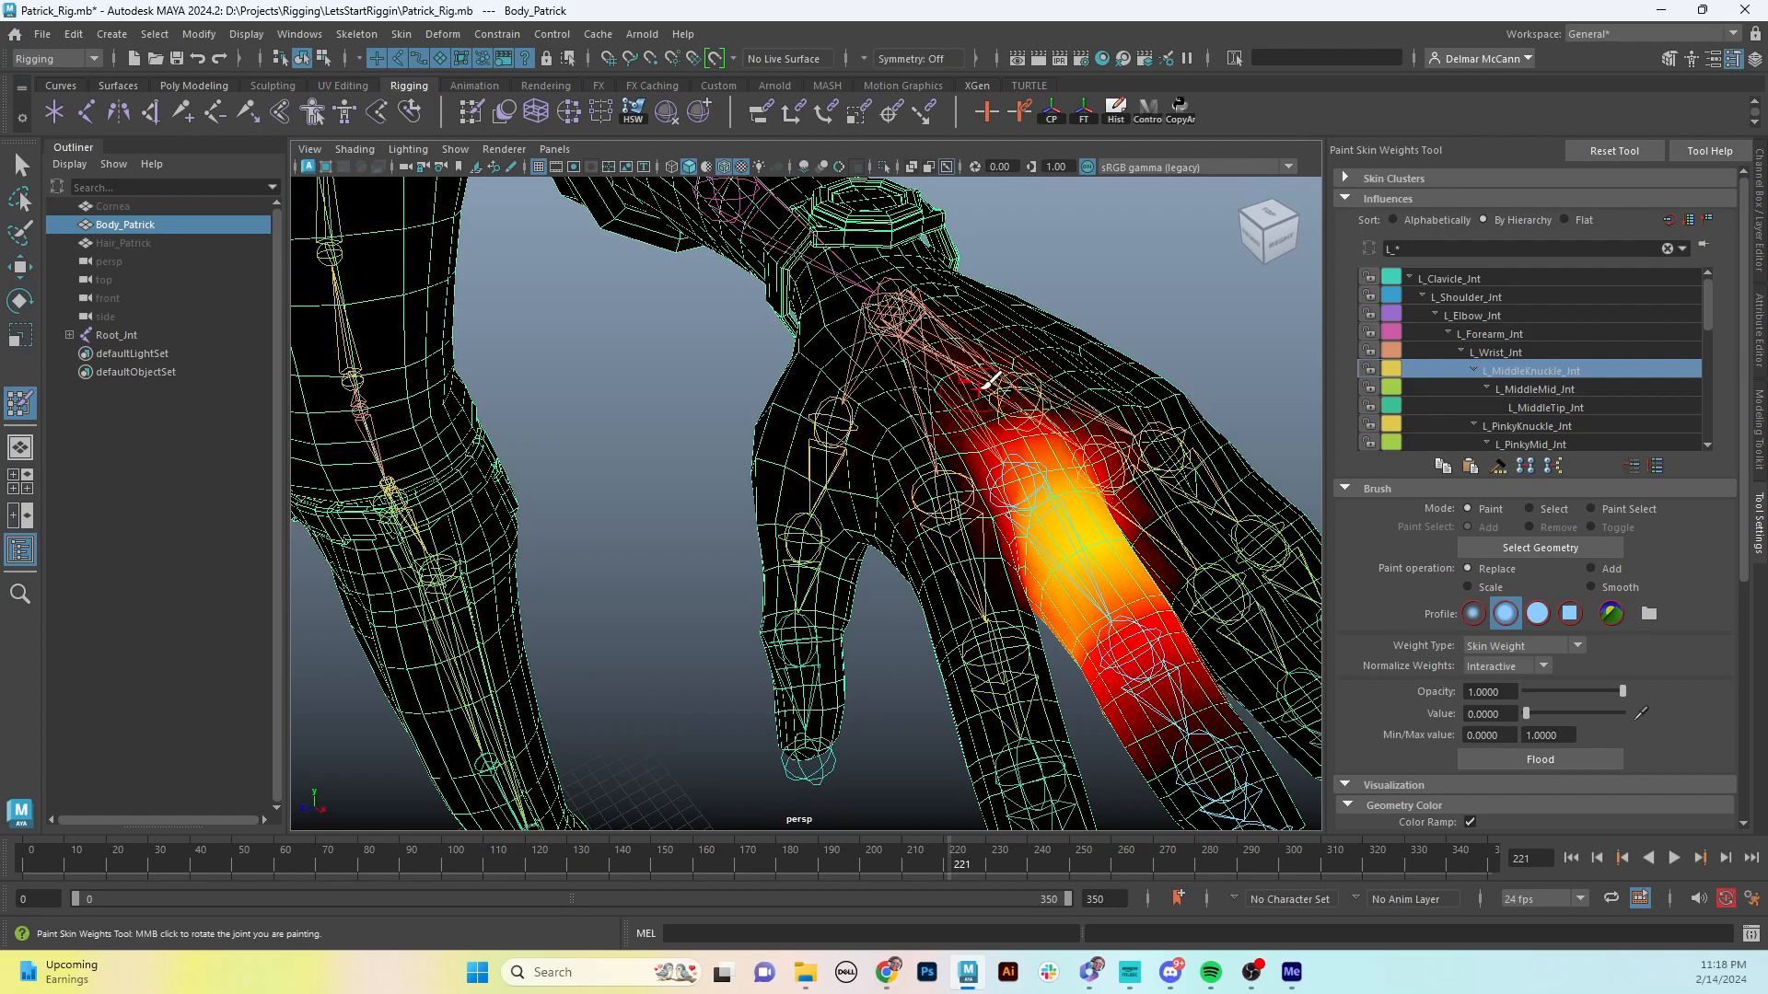
{"action": "left_click_drag", "start_coordinate": [1110, 428], "coordinate": [1091, 370], "text": "alt"}
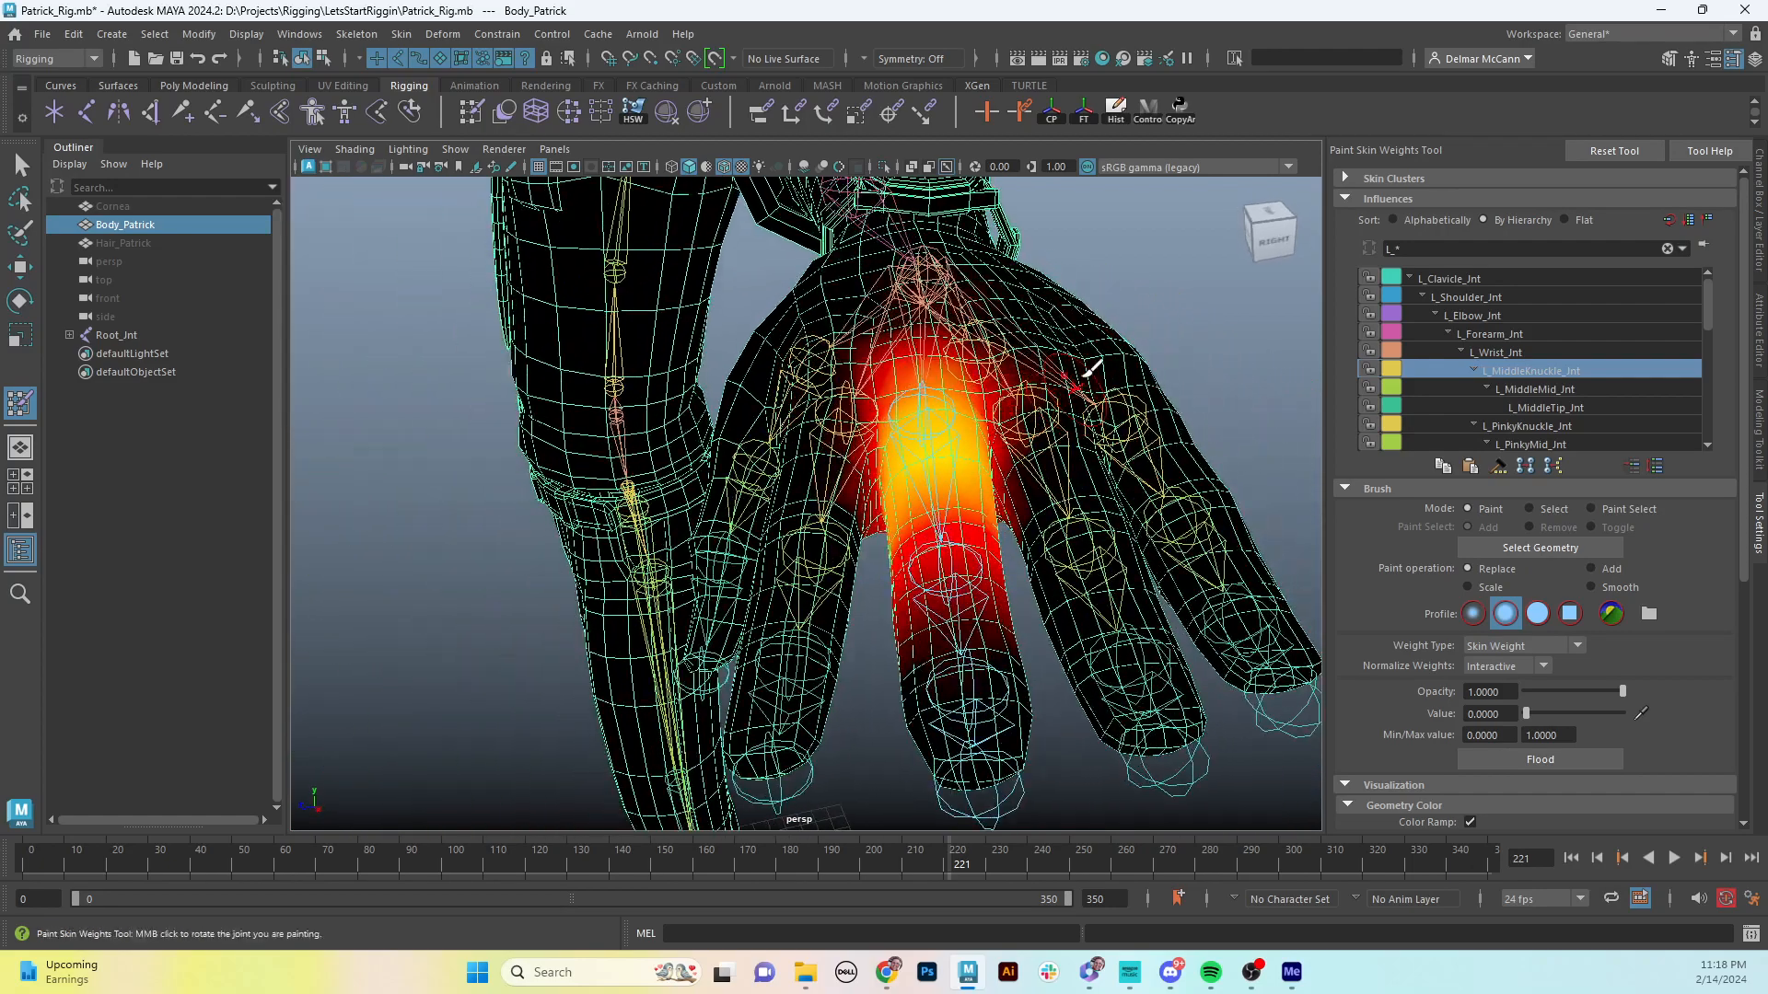
- Select the L_MiddleMid_Jnt influence and examine its weights on the middle finger and neighbouring knuckles
{"action": "left_click", "coordinate": [1569, 391]}
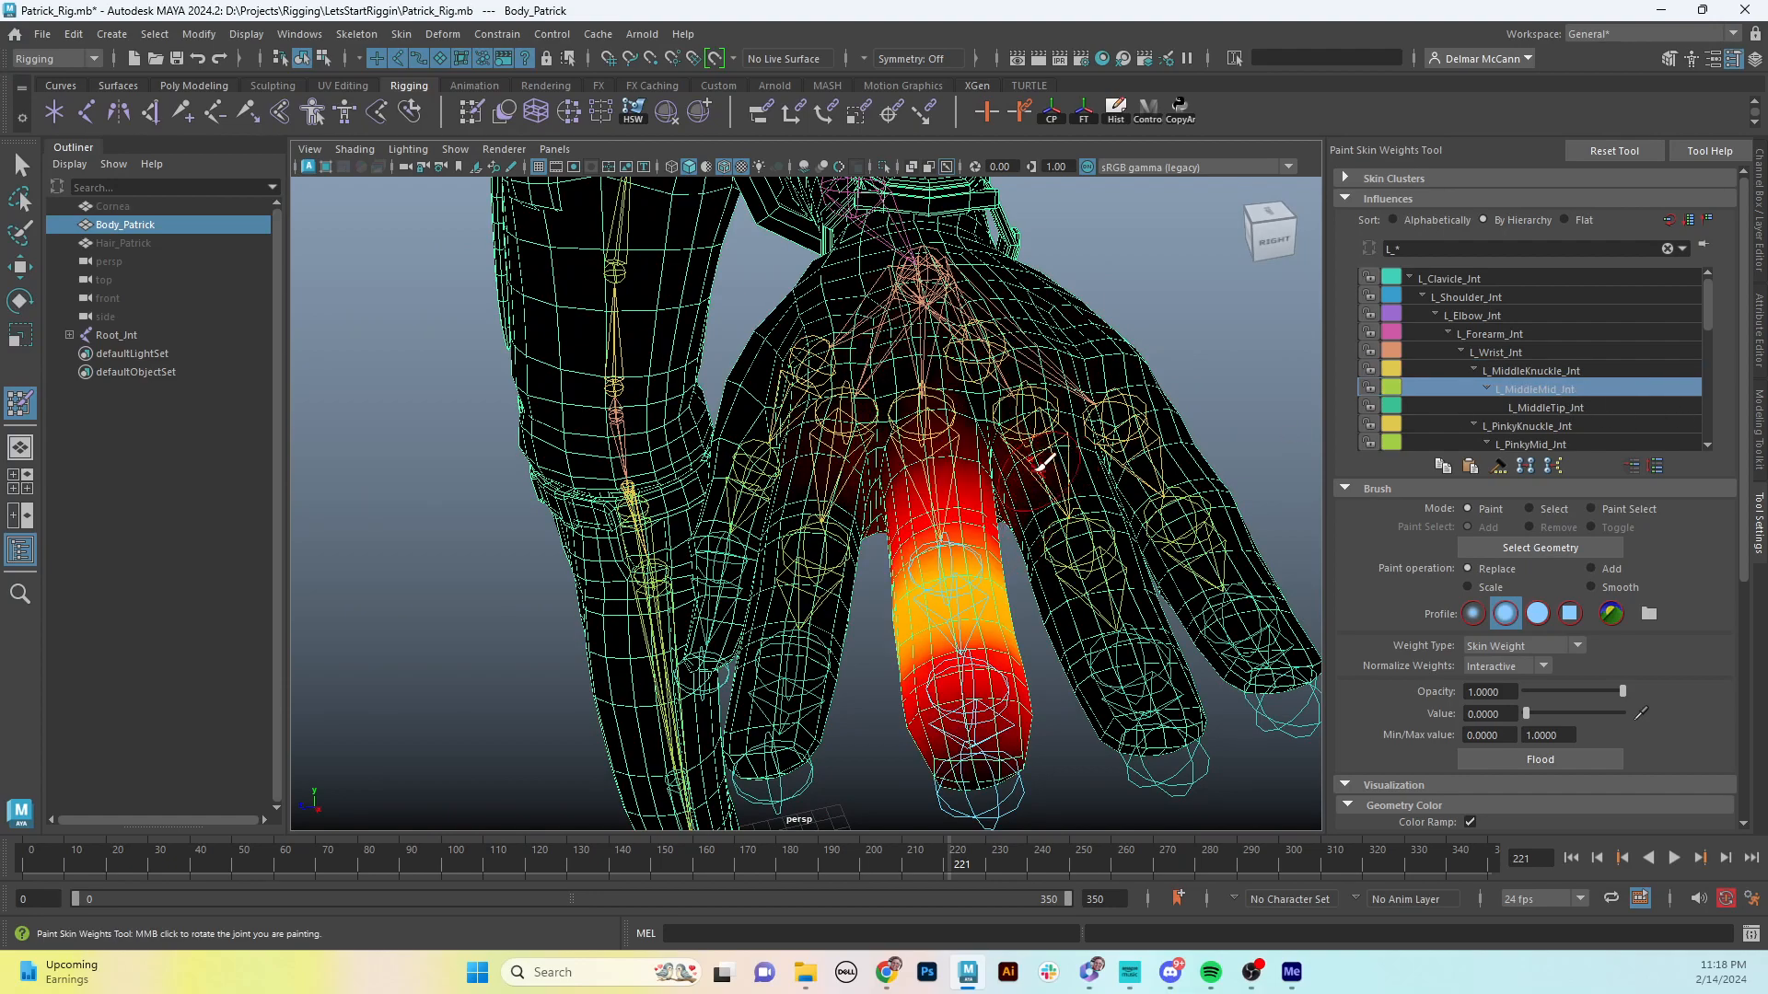
{"action": "left_click_drag", "start_coordinate": [801, 364], "coordinate": [920, 405], "text": "alt"}
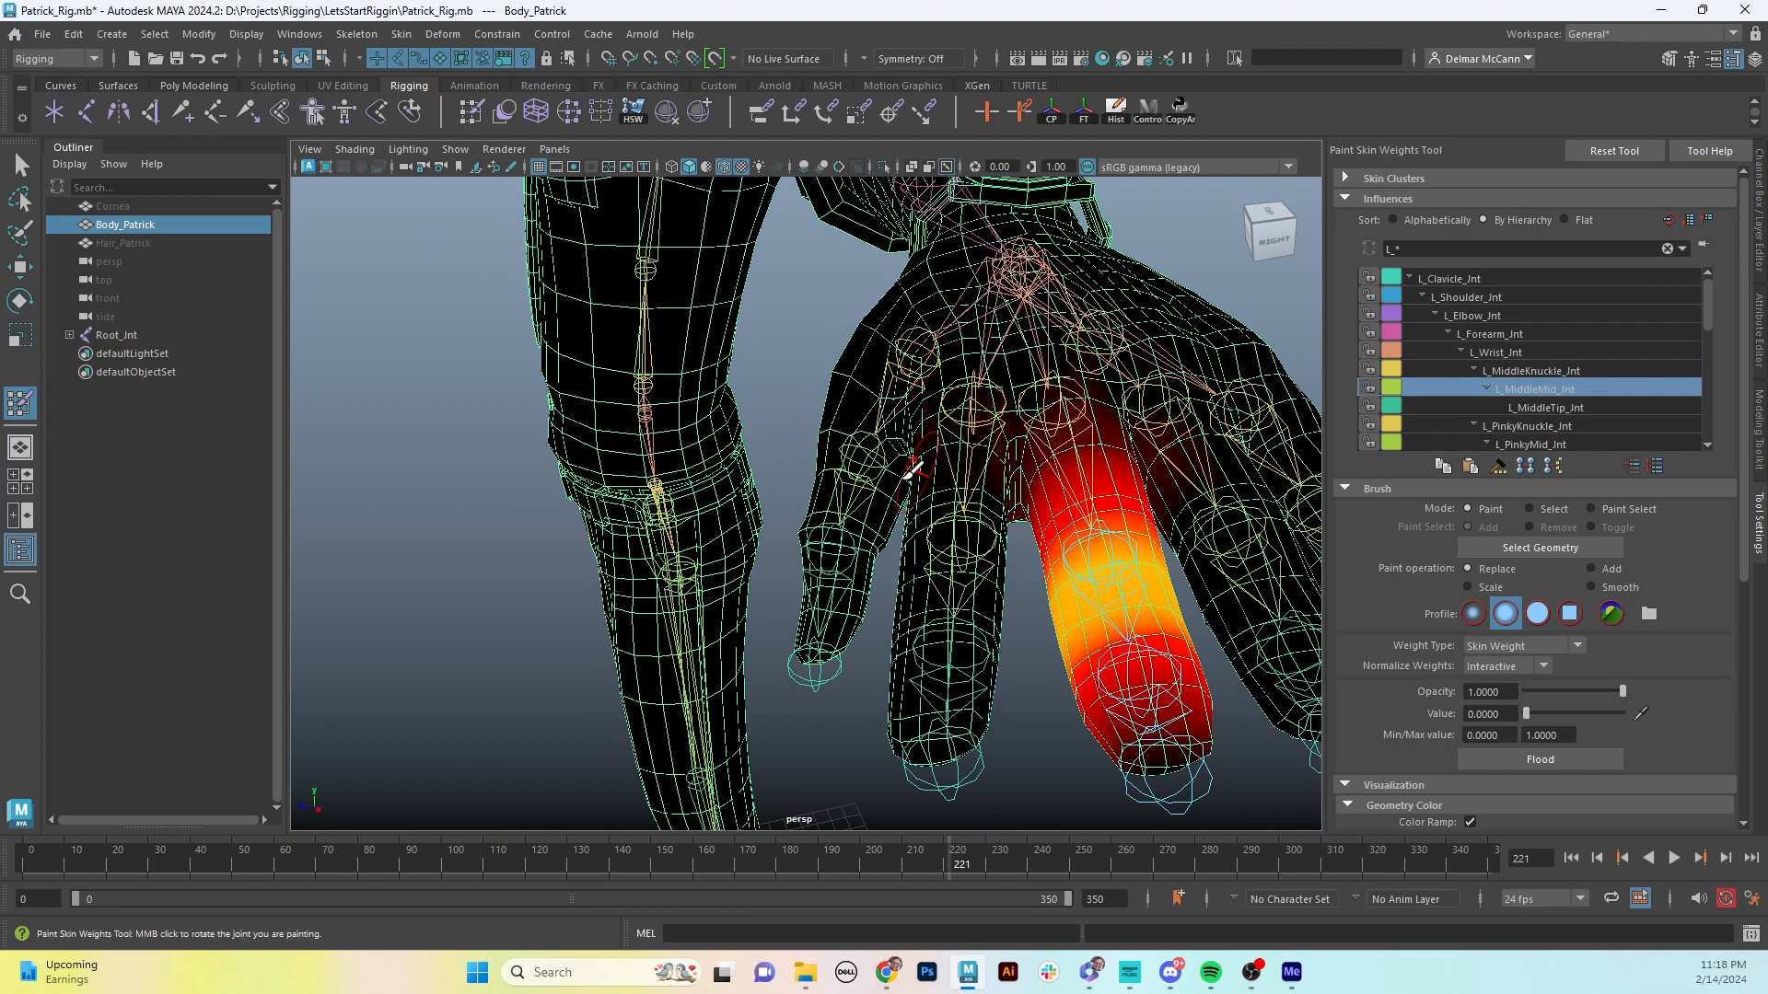
{"action": "left_click_drag", "start_coordinate": [913, 470], "coordinate": [859, 458], "text": "alt"}
{"action": "right_click_drag", "start_coordinate": [860, 457], "coordinate": [781, 449], "text": "alt"}
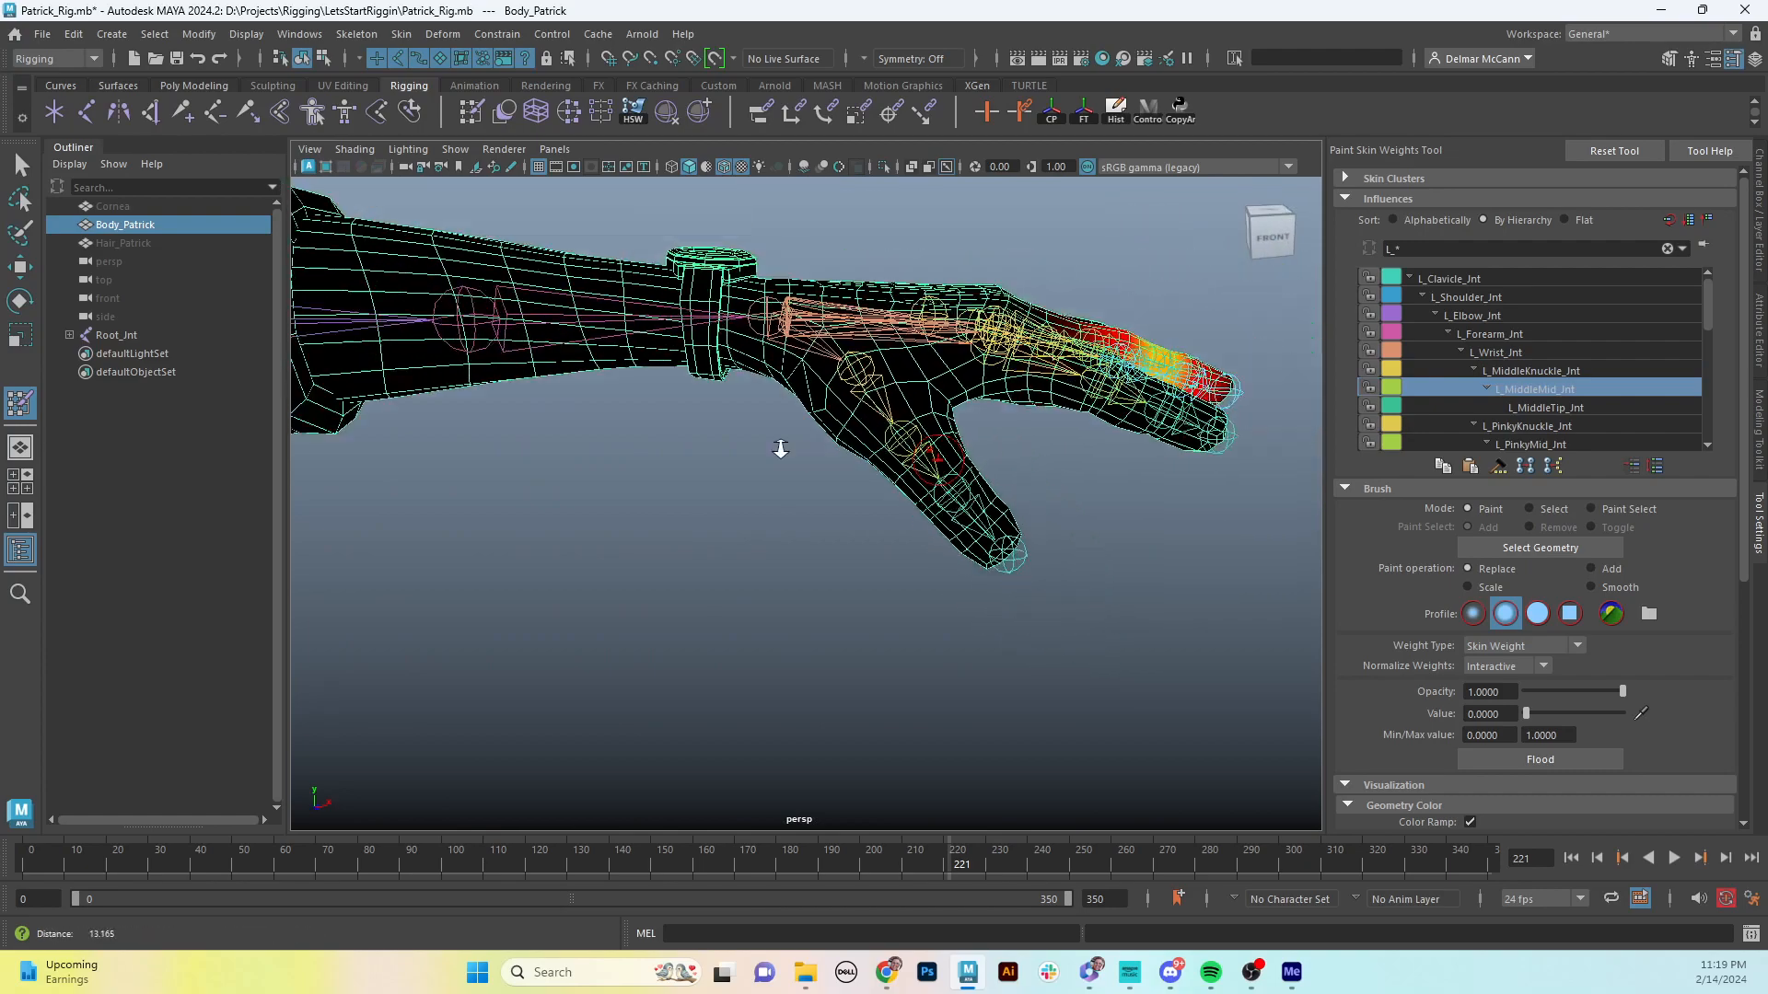
{"action": "left_click_drag", "start_coordinate": [781, 450], "coordinate": [603, 411], "text": "alt"}
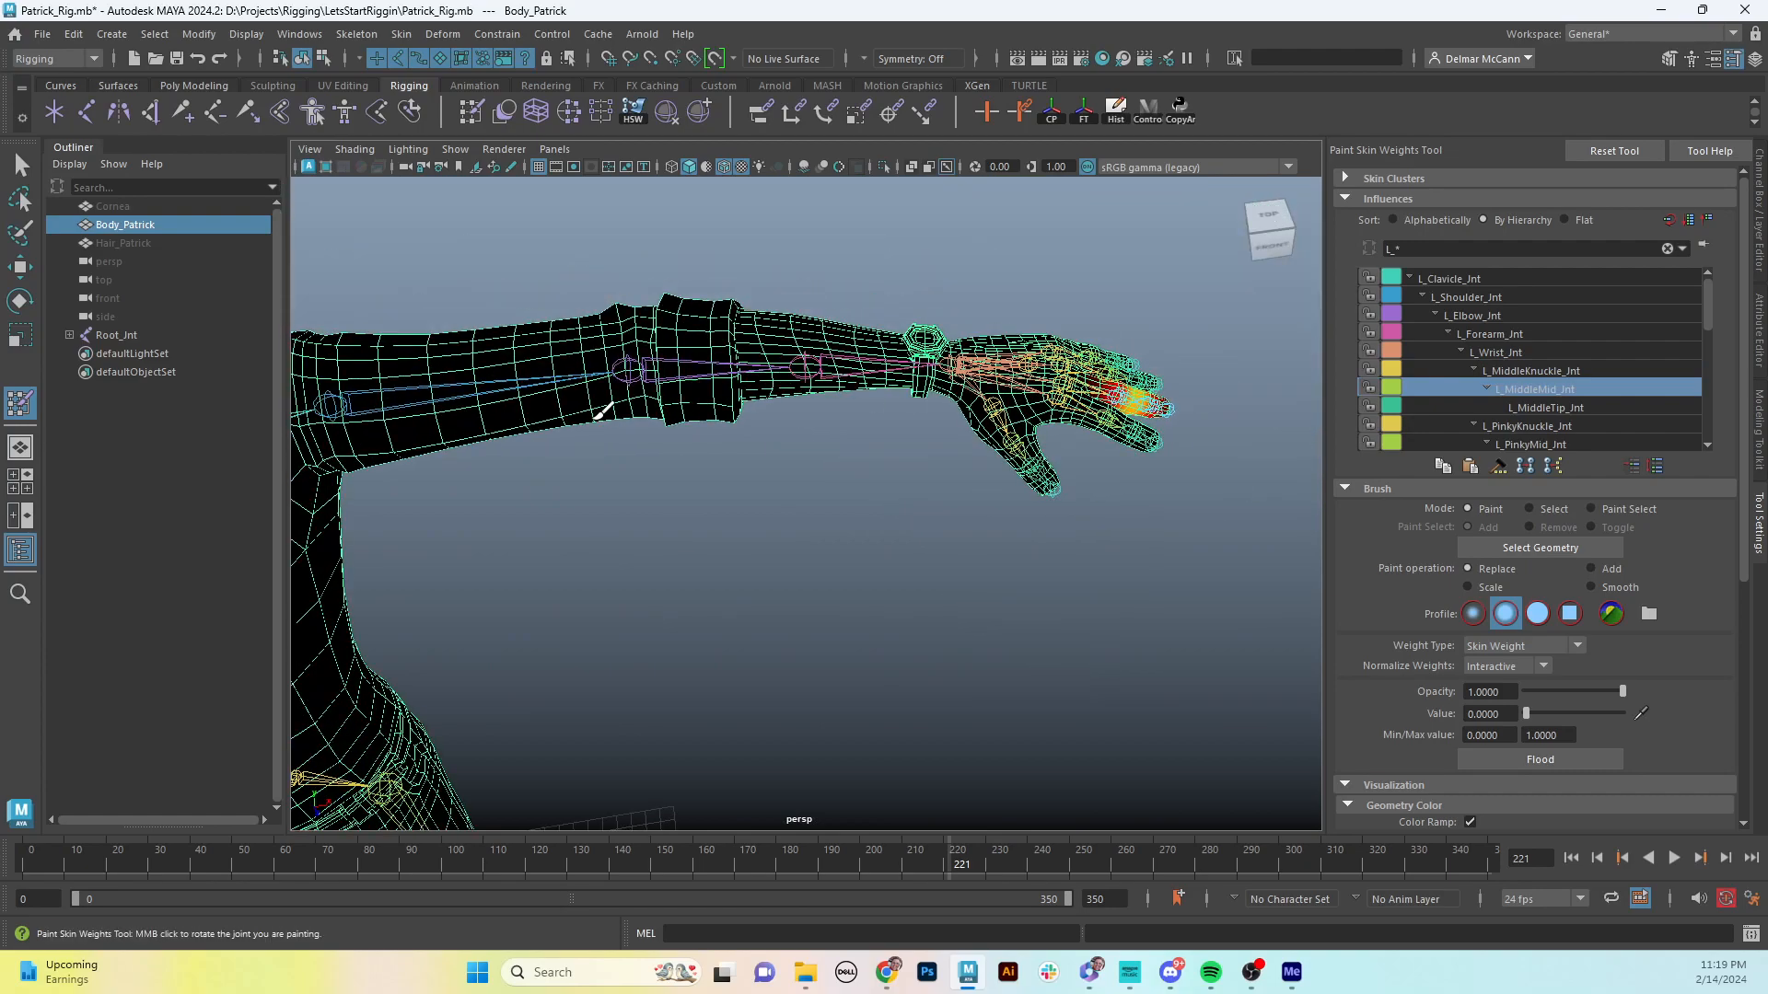
- Clear the influences filter and select the Neck_Jnt influence
{"action": "middle_click_drag", "start_coordinate": [603, 411], "coordinate": [817, 8], "text": "alt"}
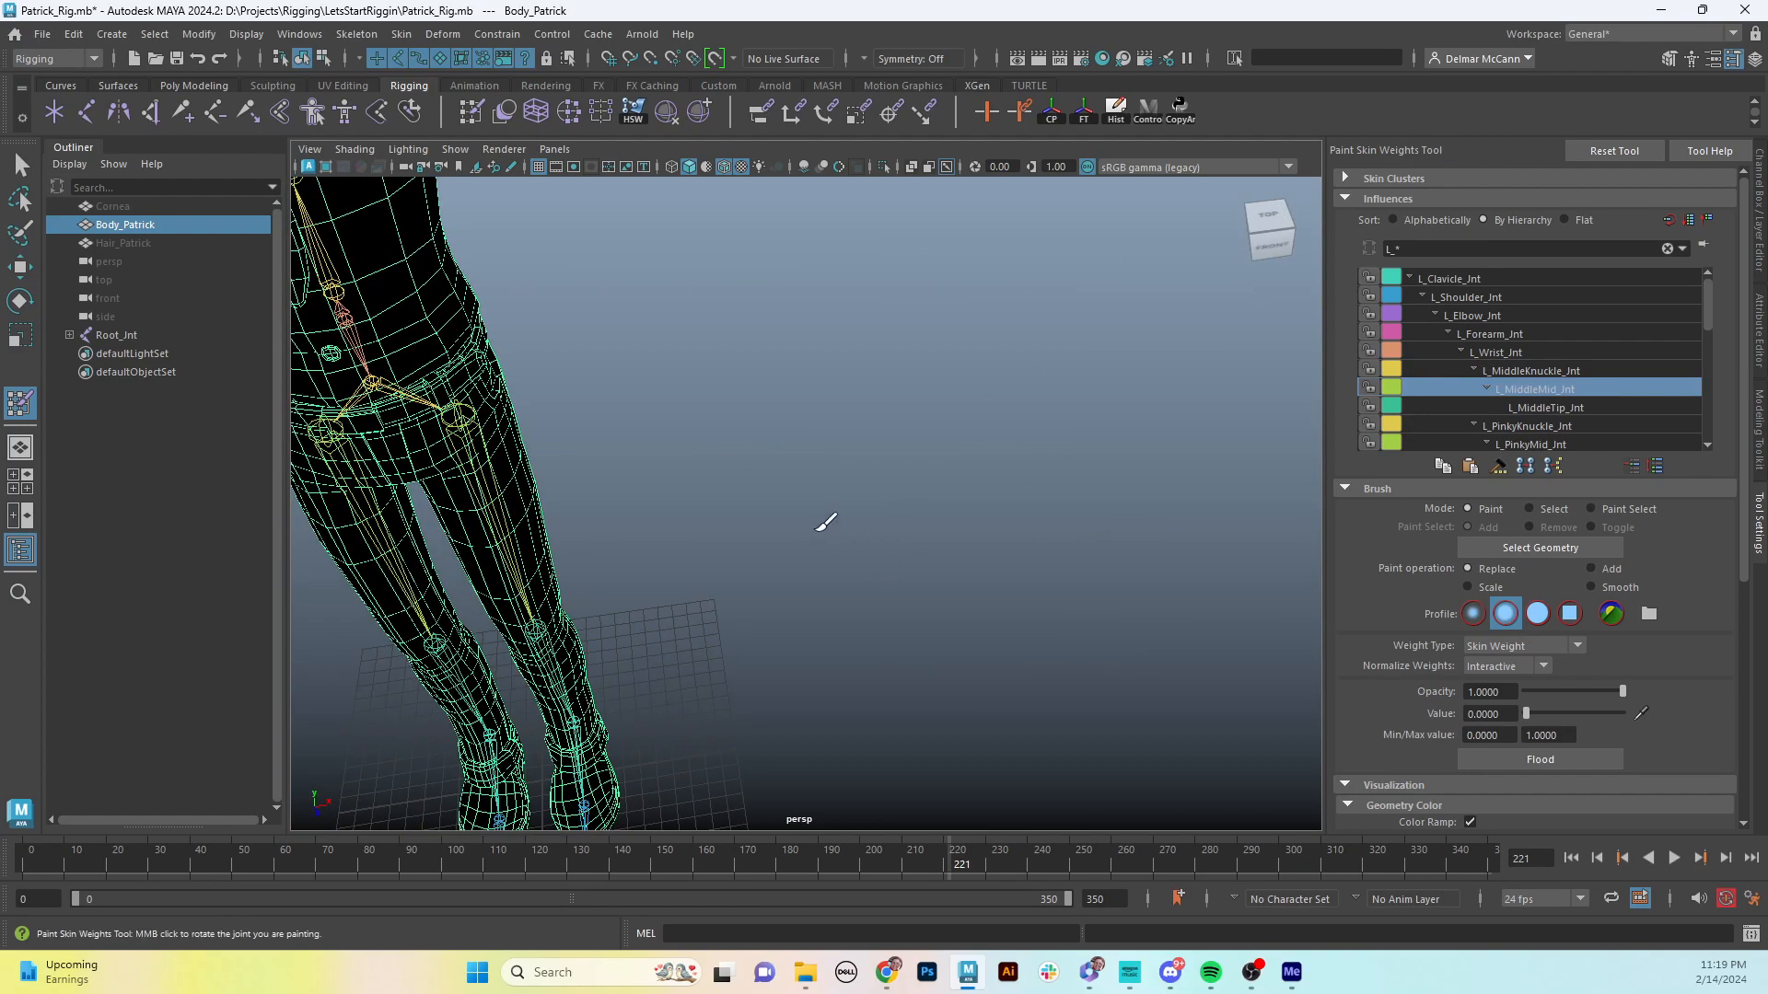
{"action": "left_click_drag", "start_coordinate": [826, 521], "coordinate": [911, 518], "text": "alt"}
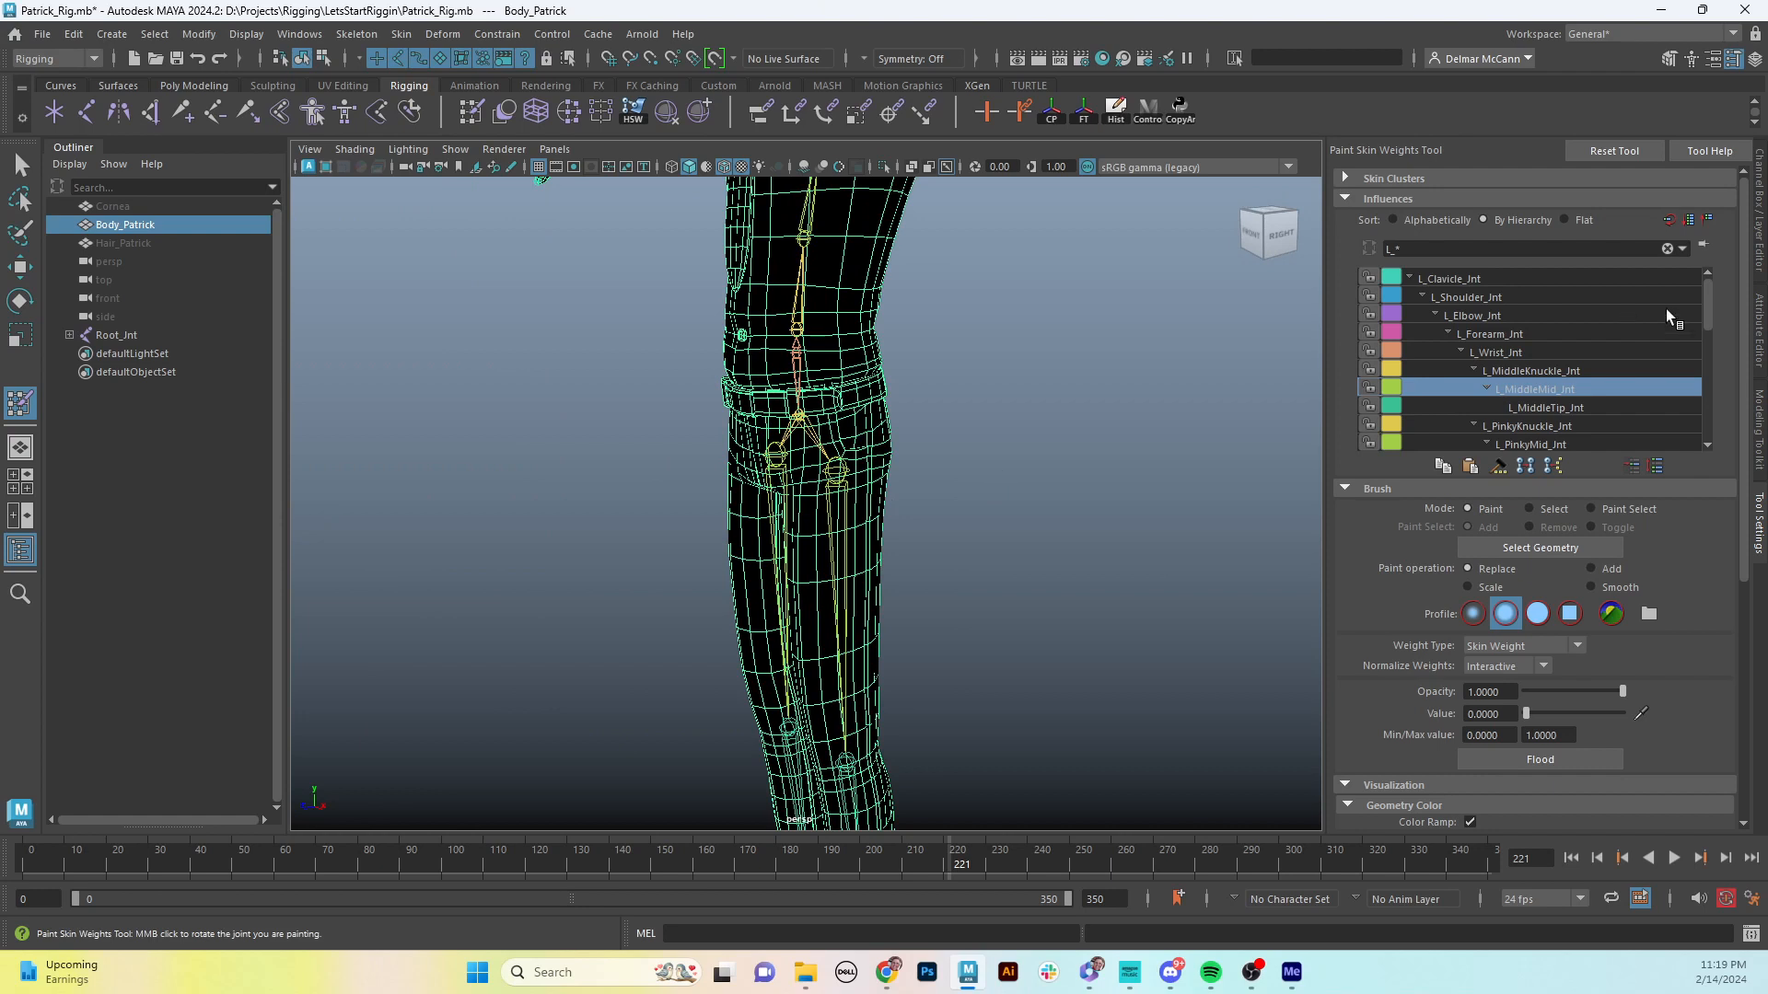
{"action": "left_click", "coordinate": [1667, 248]}
{"action": "left_click_drag", "start_coordinate": [1709, 286], "coordinate": [1714, 335]}
{"action": "left_click", "coordinate": [1530, 294]}
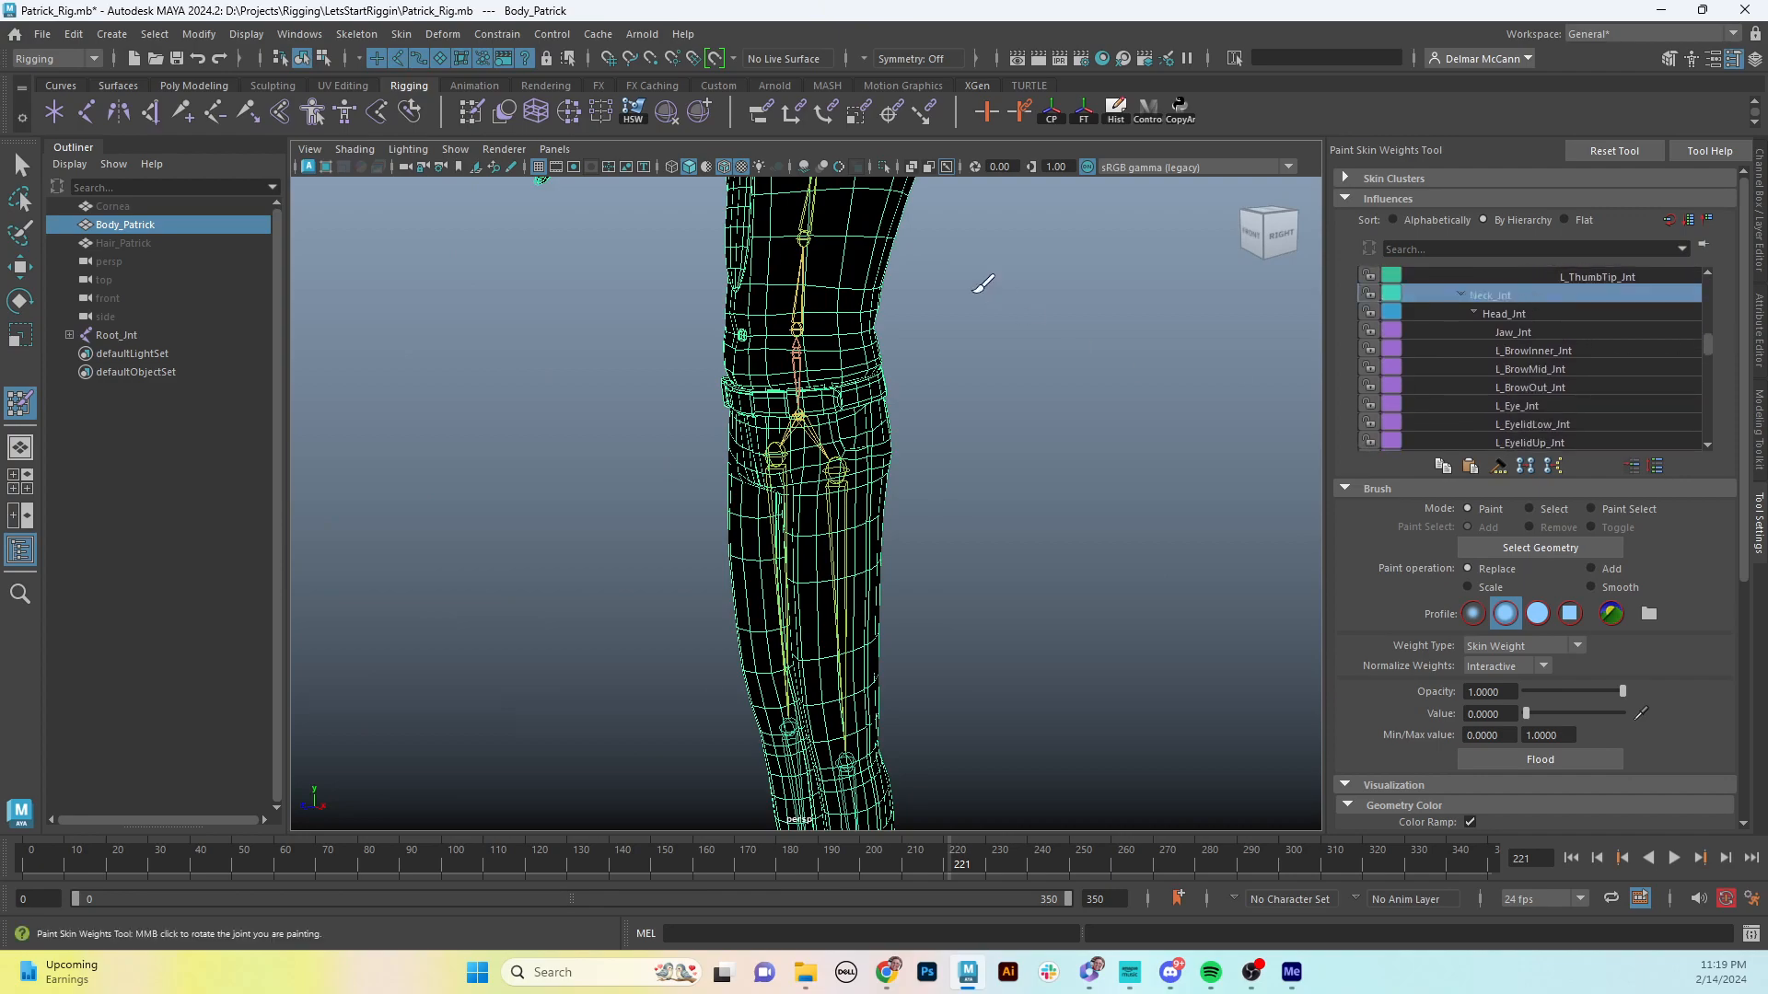
- Paint the Neck_Jnt weights to 0 on the chest, the tie and the chest pocket
{"action": "middle_click_drag", "start_coordinate": [979, 285], "coordinate": [967, 466], "text": "alt"}
{"action": "mouse_move", "coordinate": [967, 466]}
{"action": "left_mouse_down", "text": "alt"}
{"action": "mouse_move", "coordinate": [872, 426]}
{"action": "mouse_move", "coordinate": [786, 508]}
{"action": "mouse_move", "coordinate": [552, 513]}
{"action": "left_mouse_up", "text": "alt"}
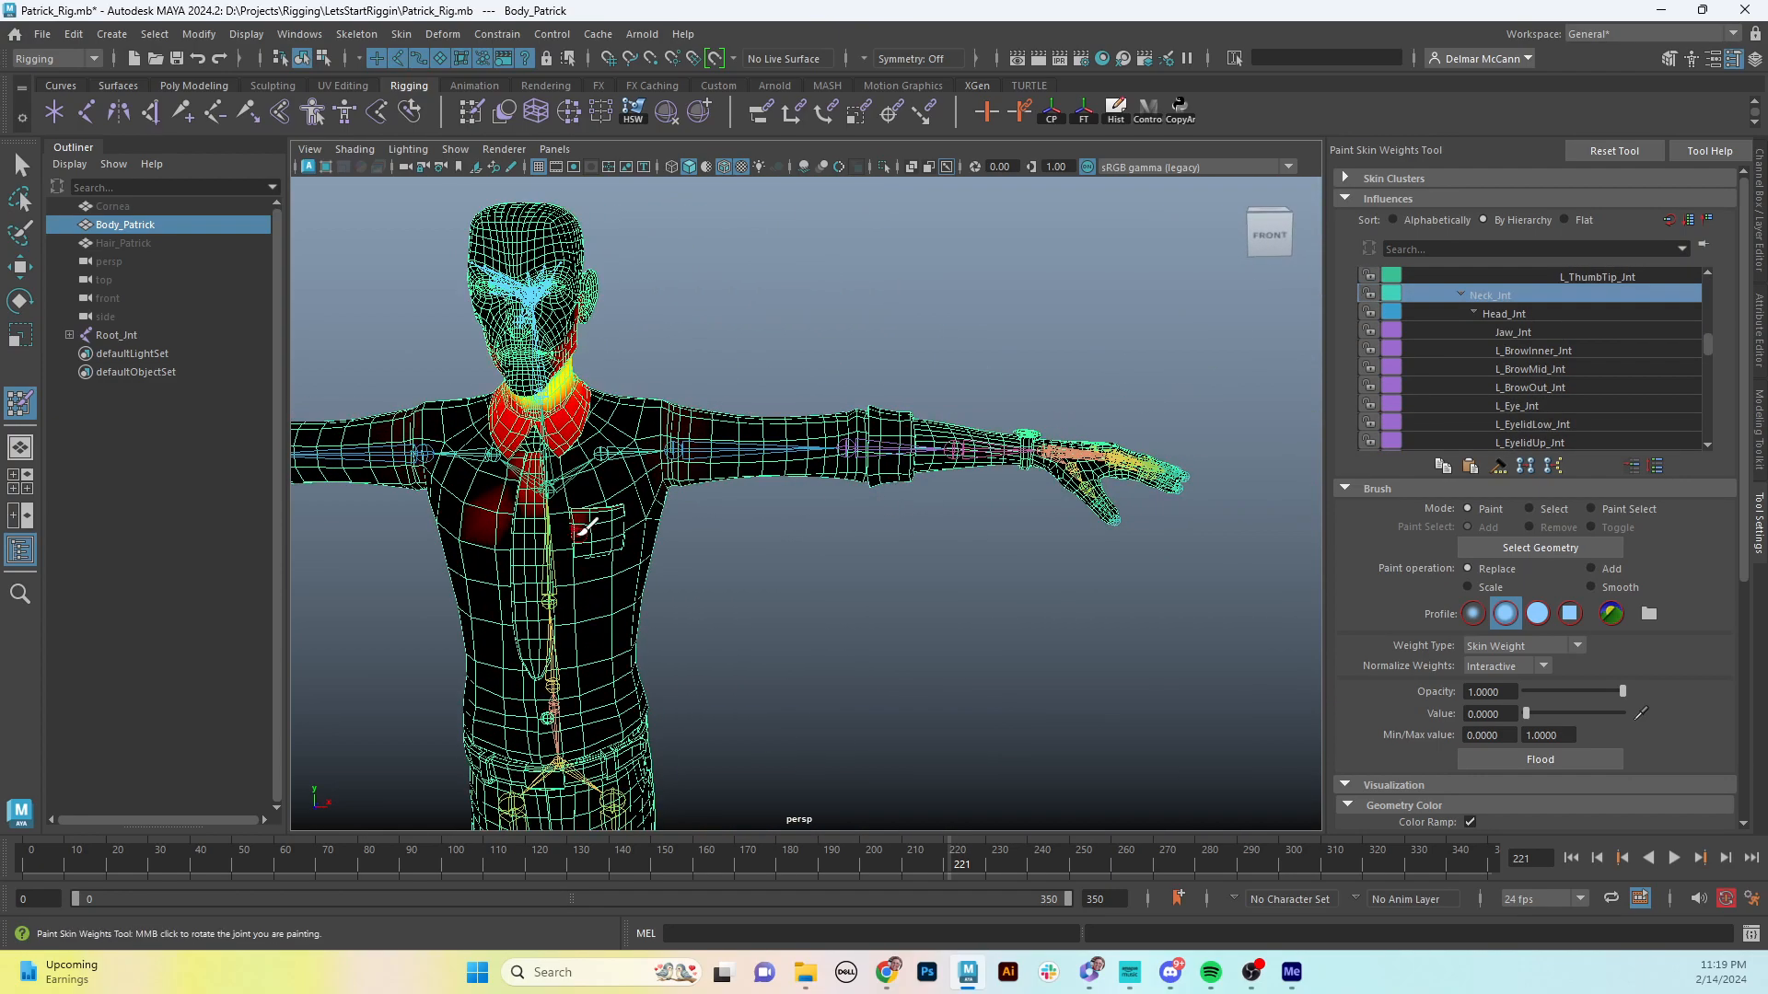
{"action": "right_click_drag", "start_coordinate": [553, 513], "coordinate": [805, 513], "text": "alt"}
{"action": "mouse_move", "coordinate": [805, 513]}
{"action": "middle_mouse_down", "text": "alt"}
{"action": "mouse_move", "coordinate": [398, 512]}
{"action": "mouse_move", "coordinate": [563, 485]}
{"action": "middle_mouse_up", "text": "alt"}
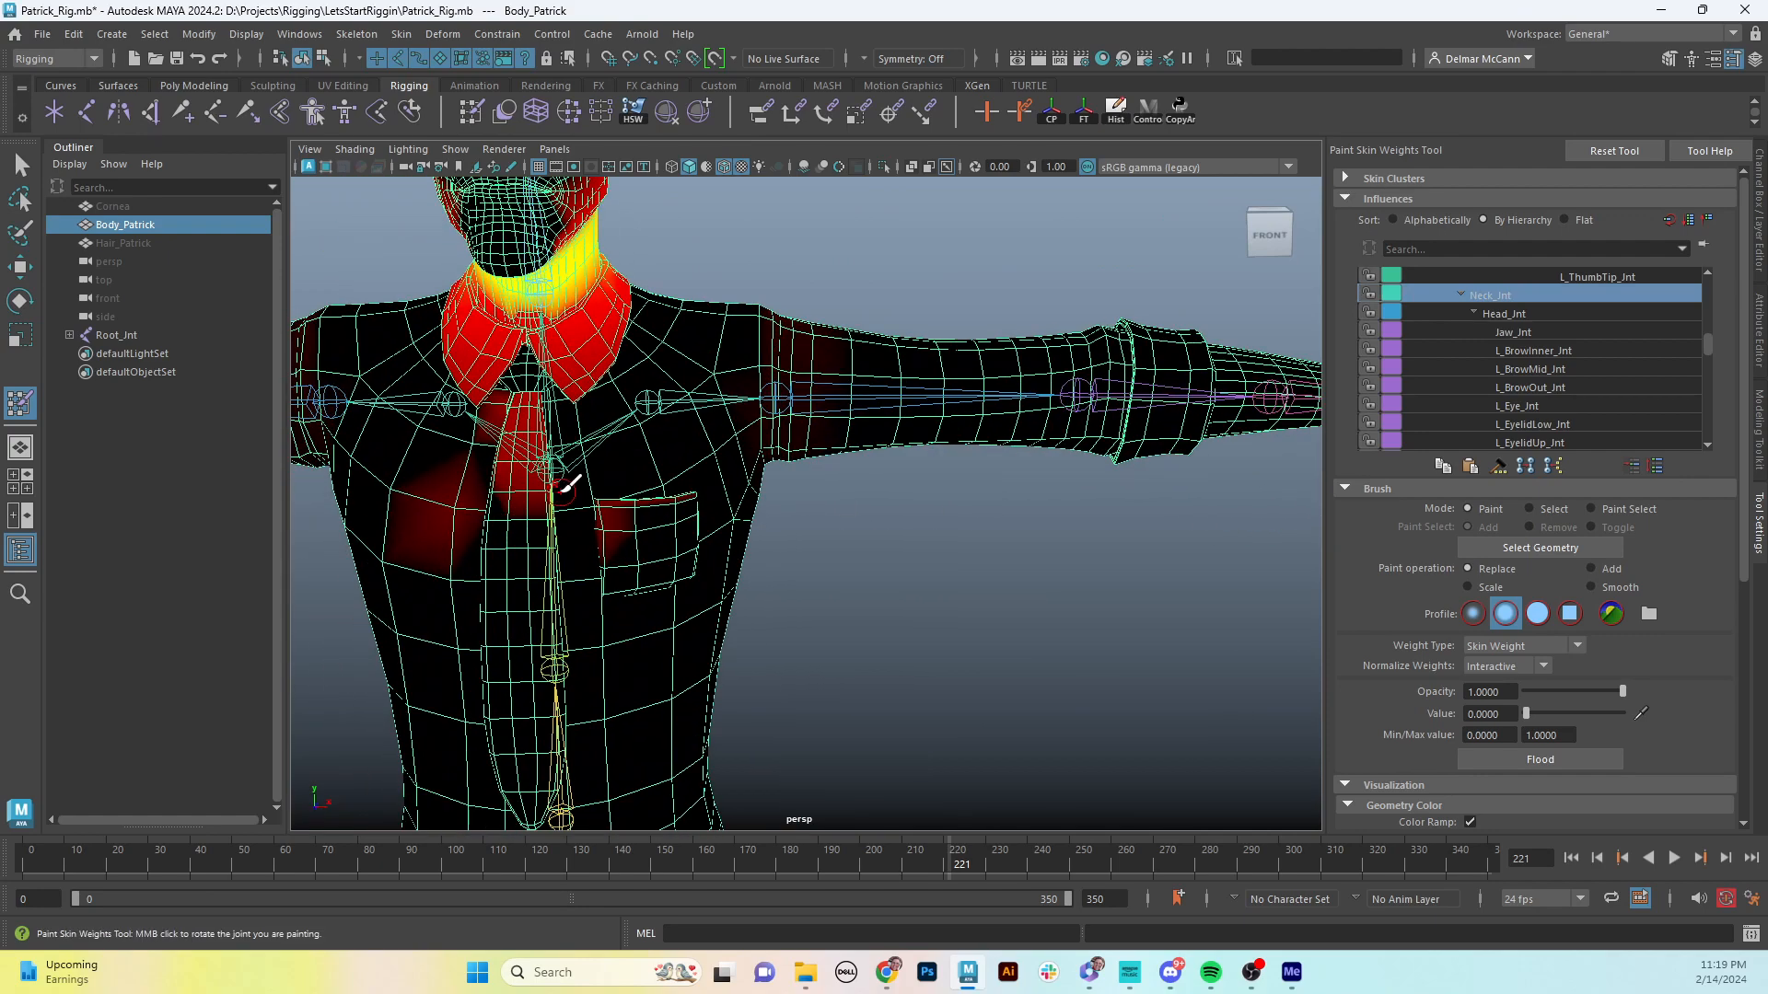
{"action": "left_click_drag", "start_coordinate": [611, 523], "coordinate": [624, 517]}
{"action": "mouse_move", "coordinate": [550, 454]}
{"action": "left_mouse_down"}
{"action": "mouse_move", "coordinate": [531, 394]}
{"action": "mouse_move", "coordinate": [524, 456]}
{"action": "mouse_move", "coordinate": [458, 486]}
{"action": "left_mouse_up"}
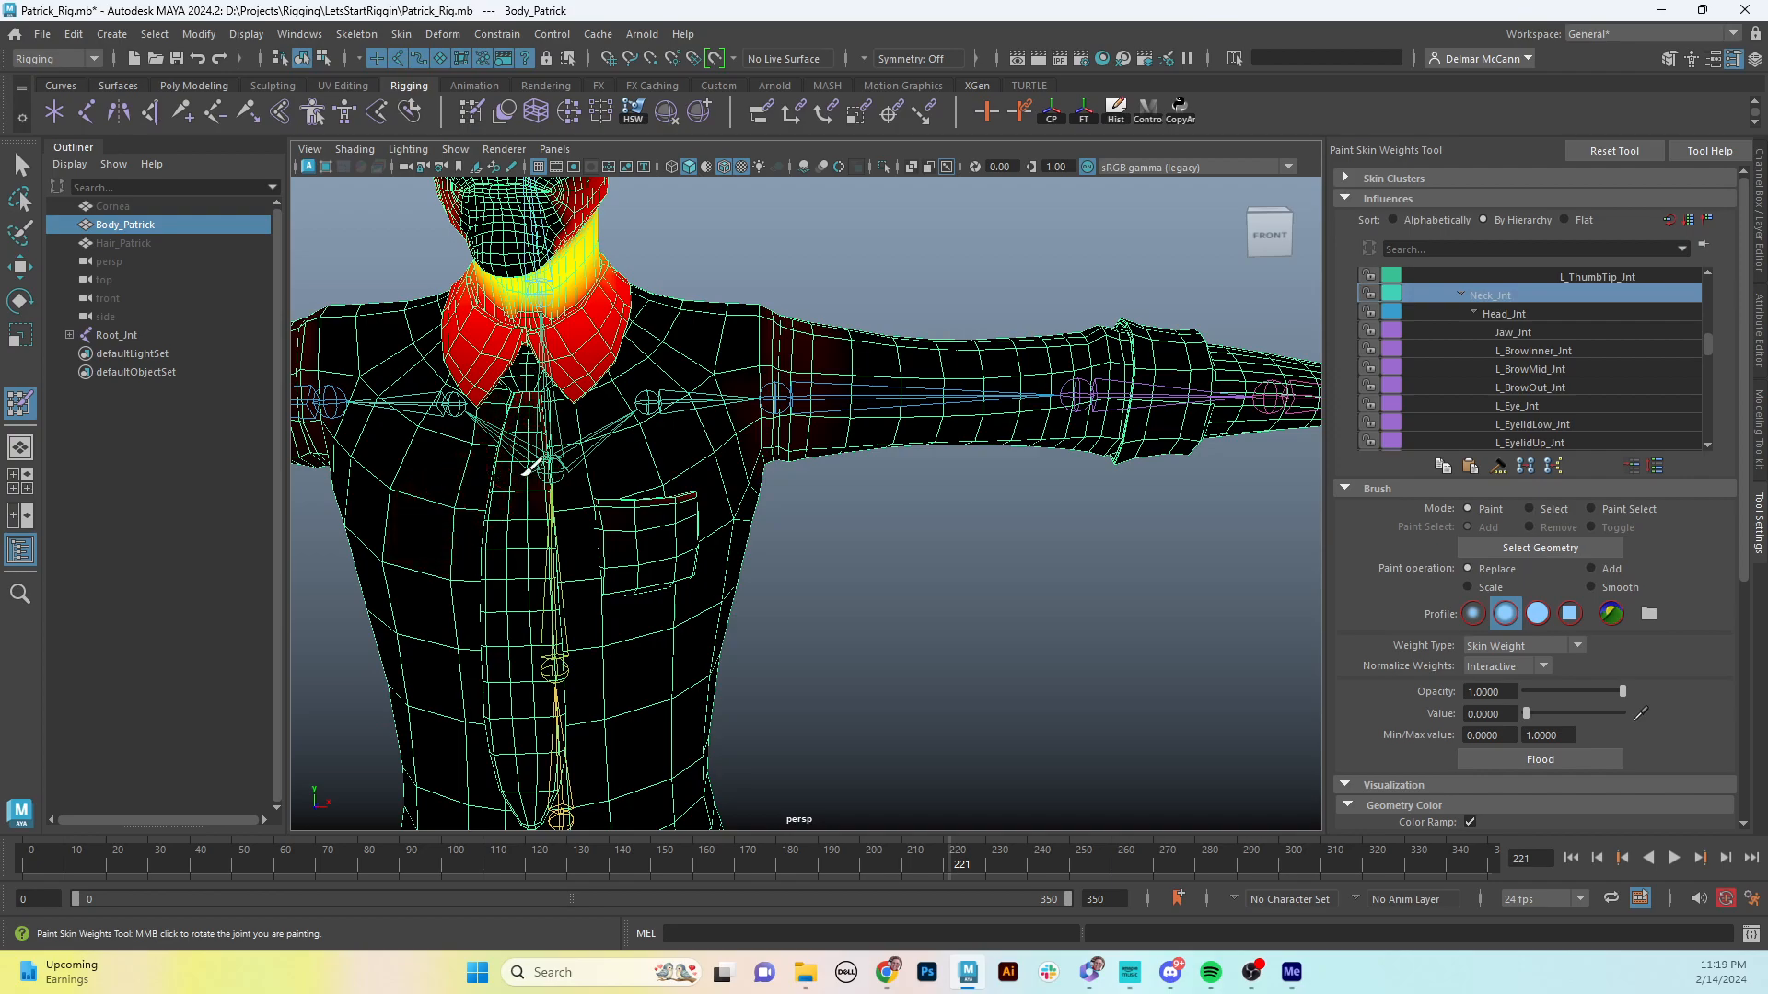
- Paint the Neck_Jnt weights to 0 on the left ear and the upper back of the head
{"action": "mouse_move", "coordinate": [576, 465]}
{"action": "left_mouse_down", "text": "alt"}
{"action": "mouse_move", "coordinate": [631, 505]}
{"action": "mouse_move", "coordinate": [485, 492]}
{"action": "mouse_move", "coordinate": [580, 500]}
{"action": "mouse_move", "coordinate": [635, 456]}
{"action": "left_mouse_up", "text": "alt"}
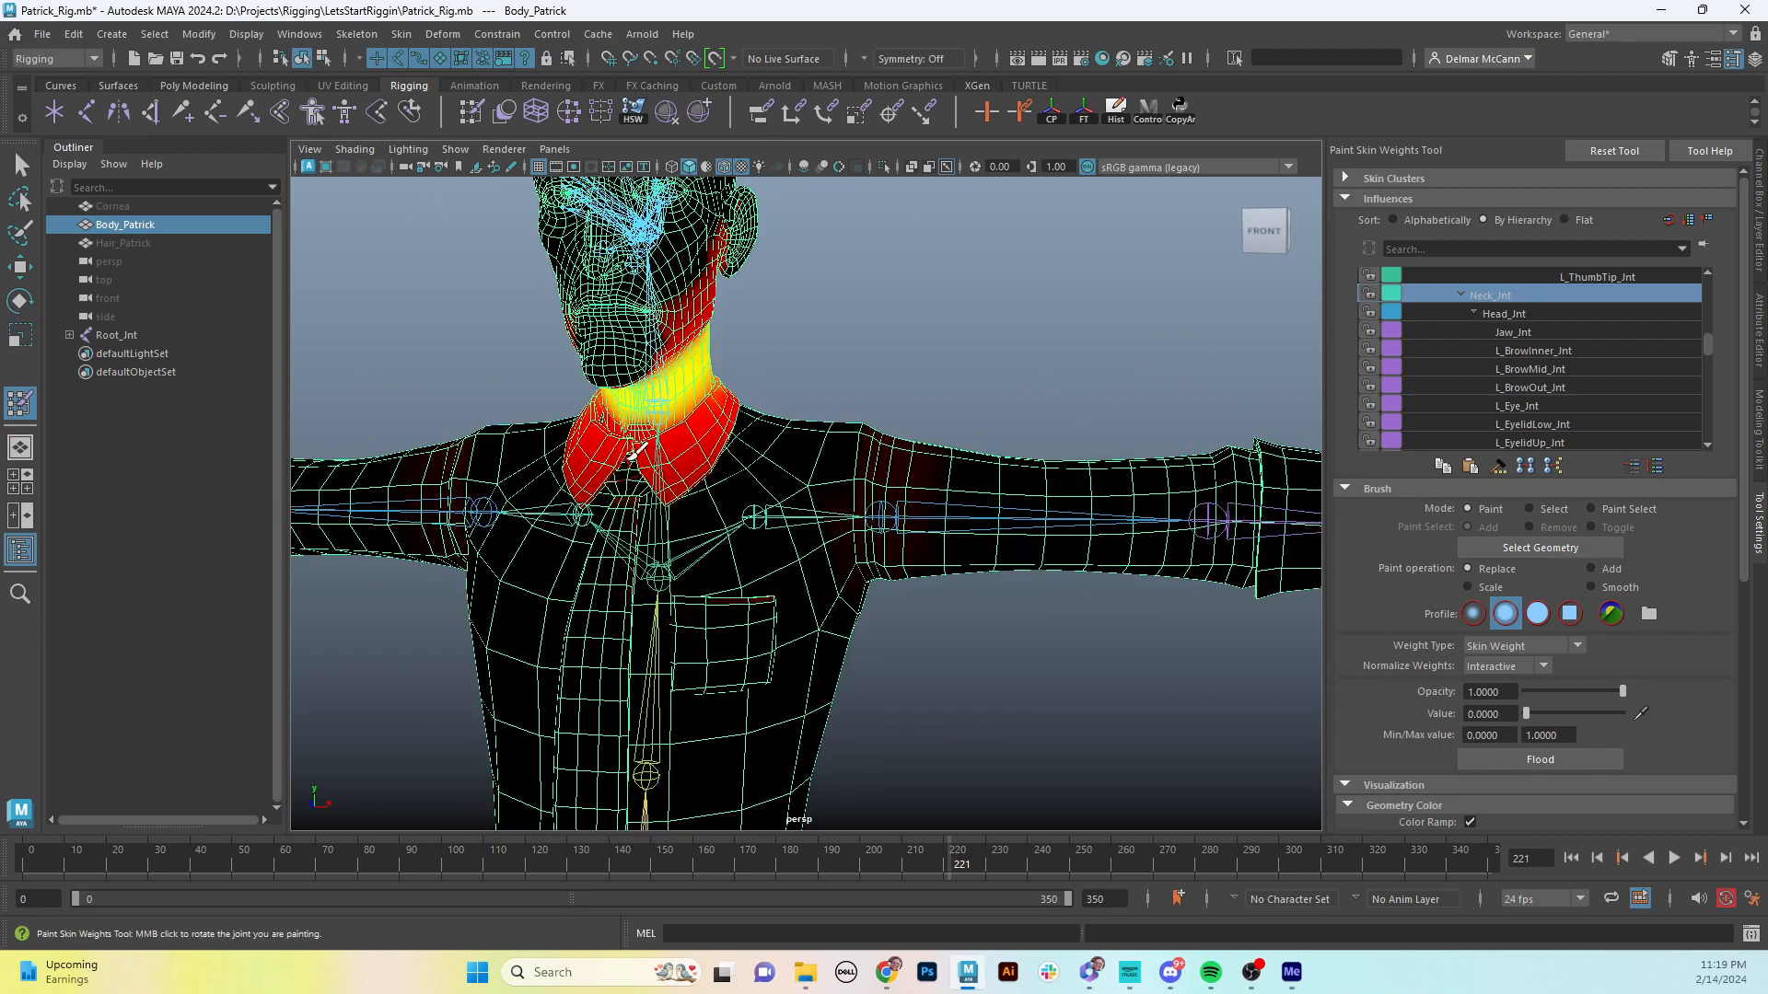
{"action": "left_click_drag", "start_coordinate": [723, 377], "coordinate": [734, 441], "text": "alt"}
{"action": "right_click_drag", "start_coordinate": [734, 441], "coordinate": [810, 424], "text": "alt"}
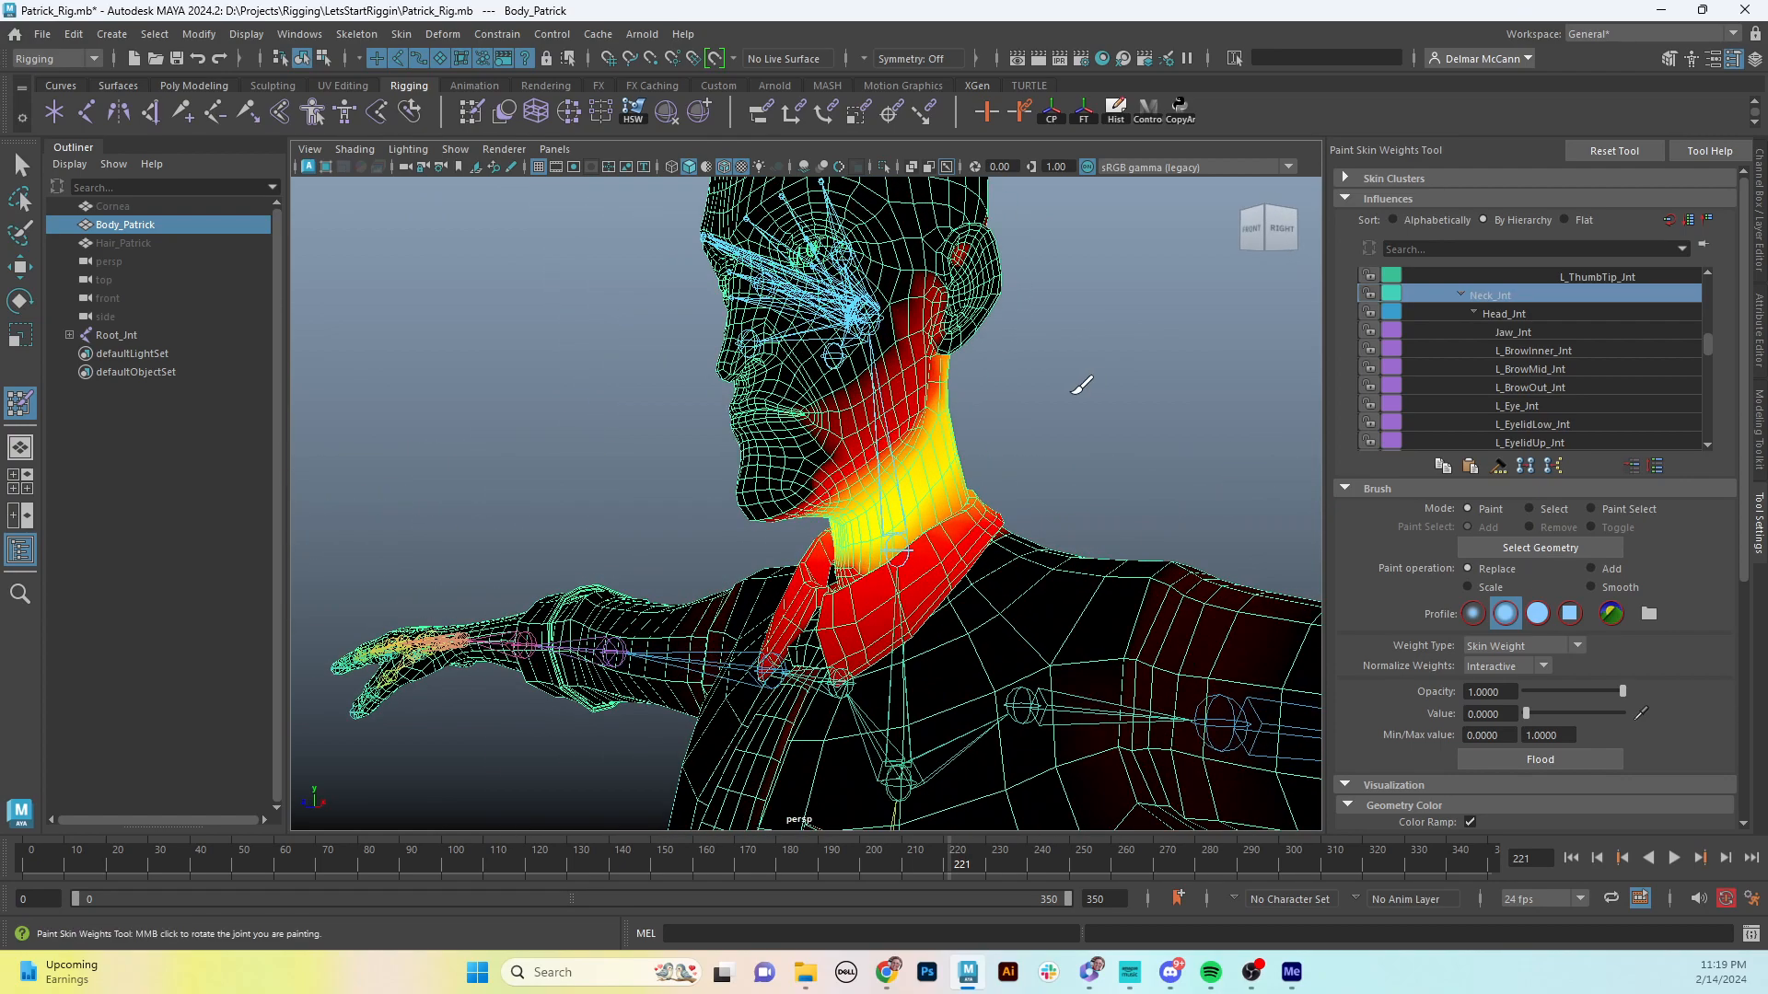
{"action": "left_click_drag", "start_coordinate": [1081, 387], "coordinate": [1008, 401], "text": "alt"}
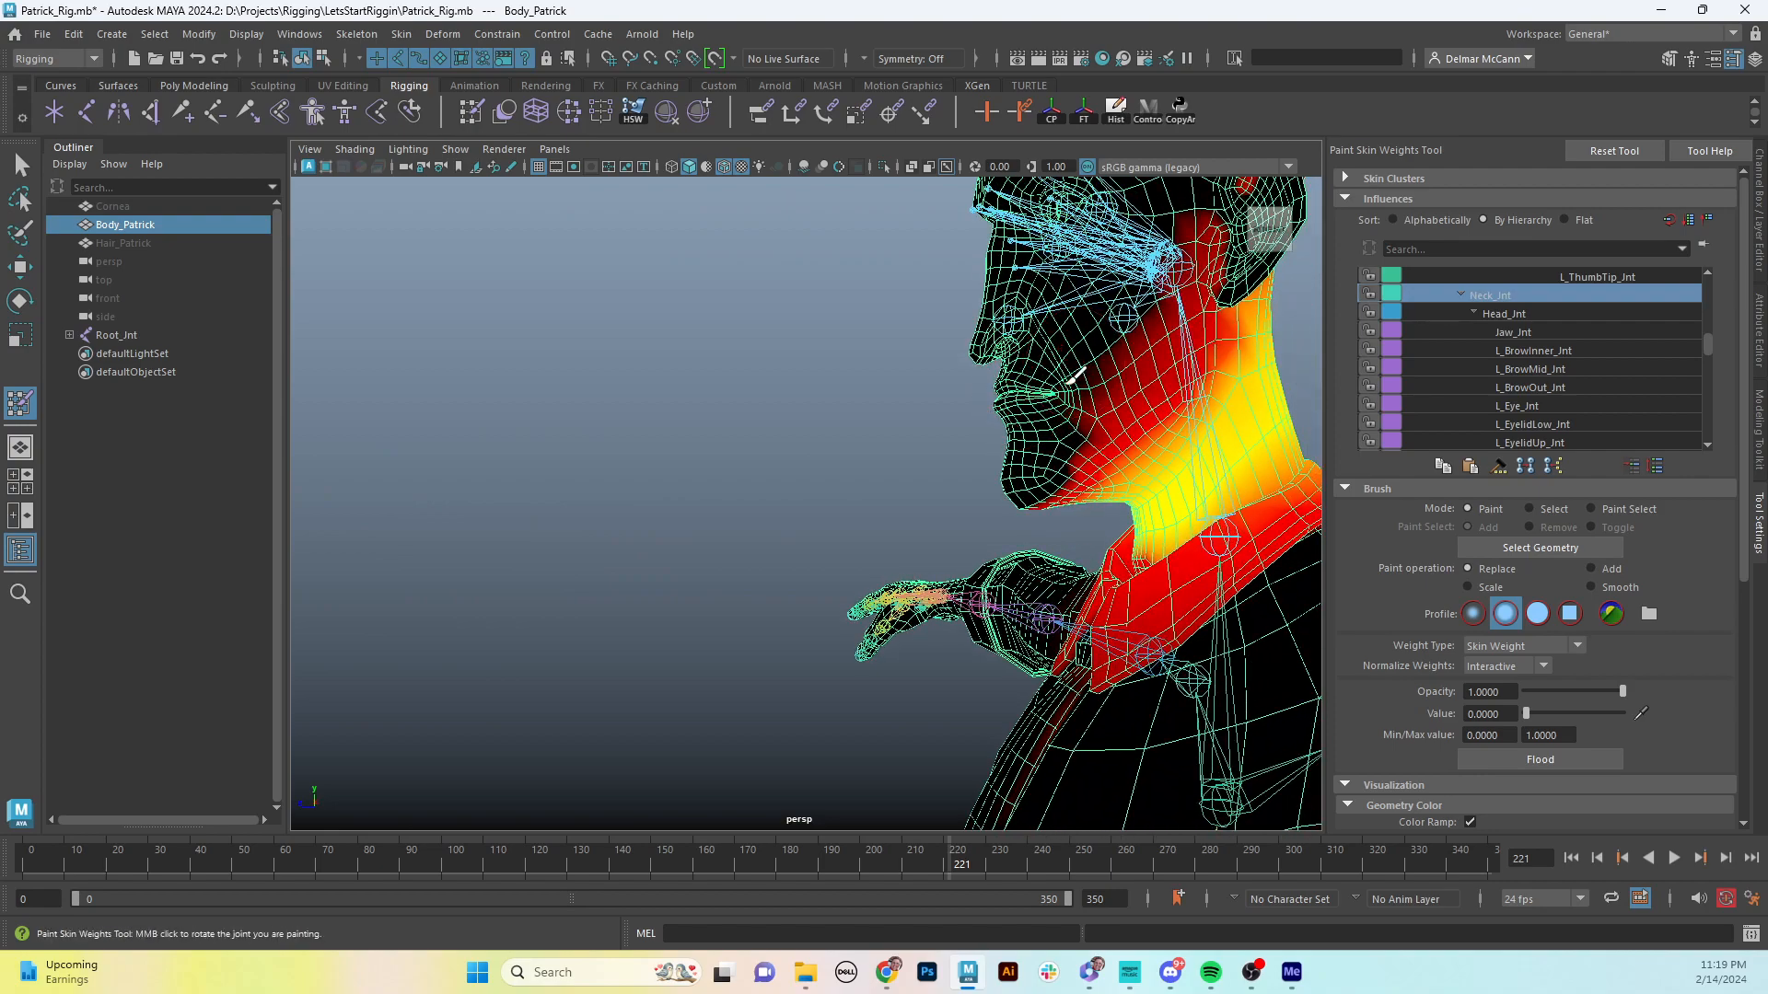
{"action": "middle_click_drag", "start_coordinate": [1189, 235], "coordinate": [1103, 334], "text": "alt"}
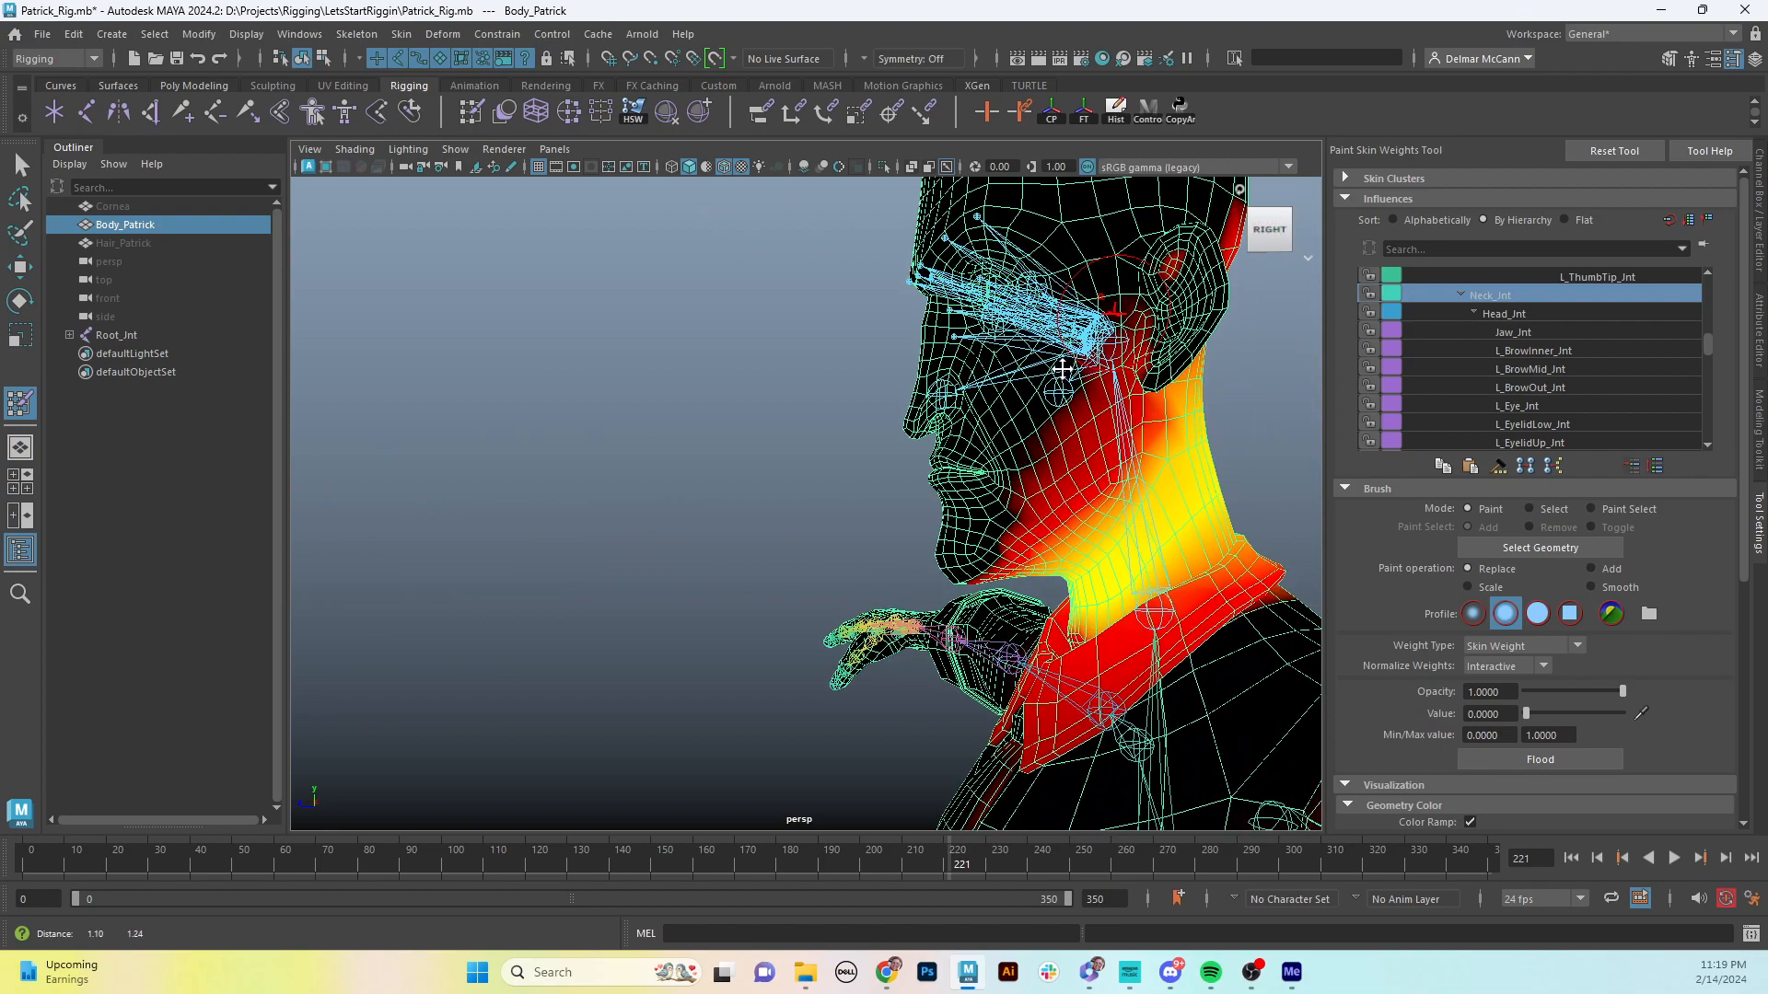
{"action": "left_click_drag", "start_coordinate": [1191, 286], "coordinate": [1128, 295], "text": "alt"}
{"action": "middle_click_drag", "start_coordinate": [1077, 313], "coordinate": [373, 468], "text": "alt"}
{"action": "left_click_drag", "start_coordinate": [888, 361], "coordinate": [741, 359]}
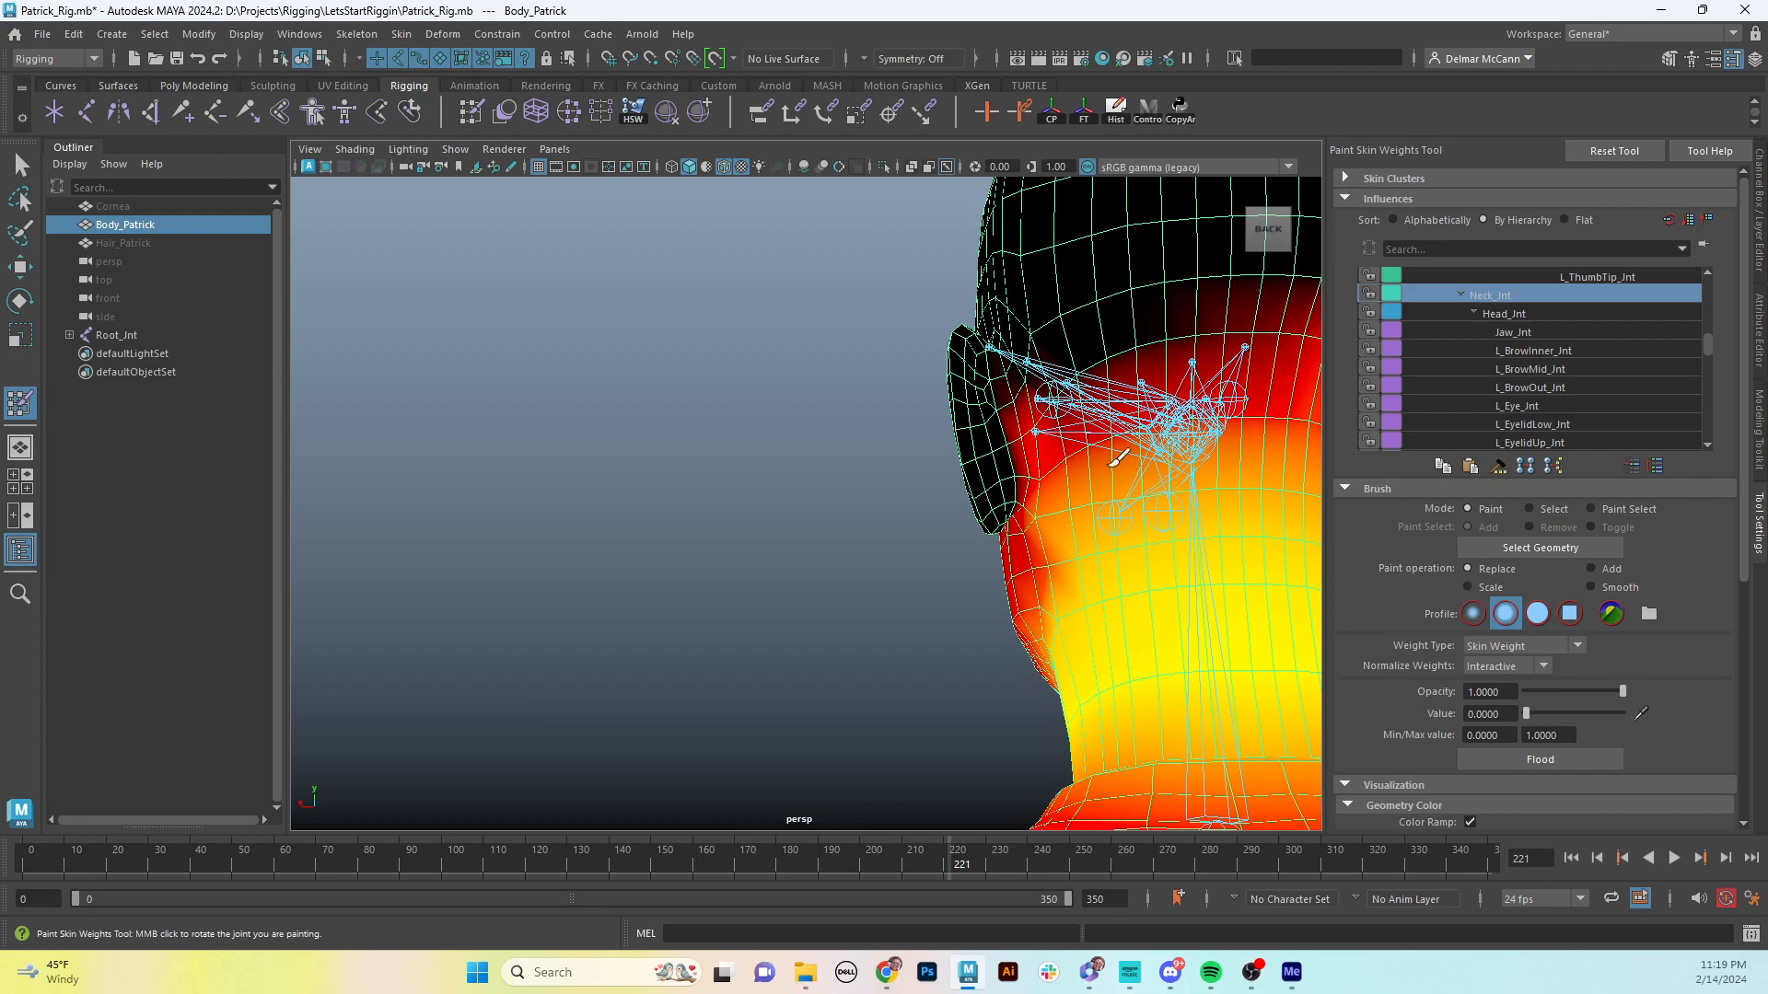
{"action": "mouse_move", "coordinate": [1092, 453]}
{"action": "left_mouse_down", "text": "alt"}
{"action": "mouse_move", "coordinate": [1211, 468]}
{"action": "mouse_move", "coordinate": [1053, 418]}
{"action": "mouse_move", "coordinate": [853, 410]}
{"action": "left_mouse_up", "text": "alt"}
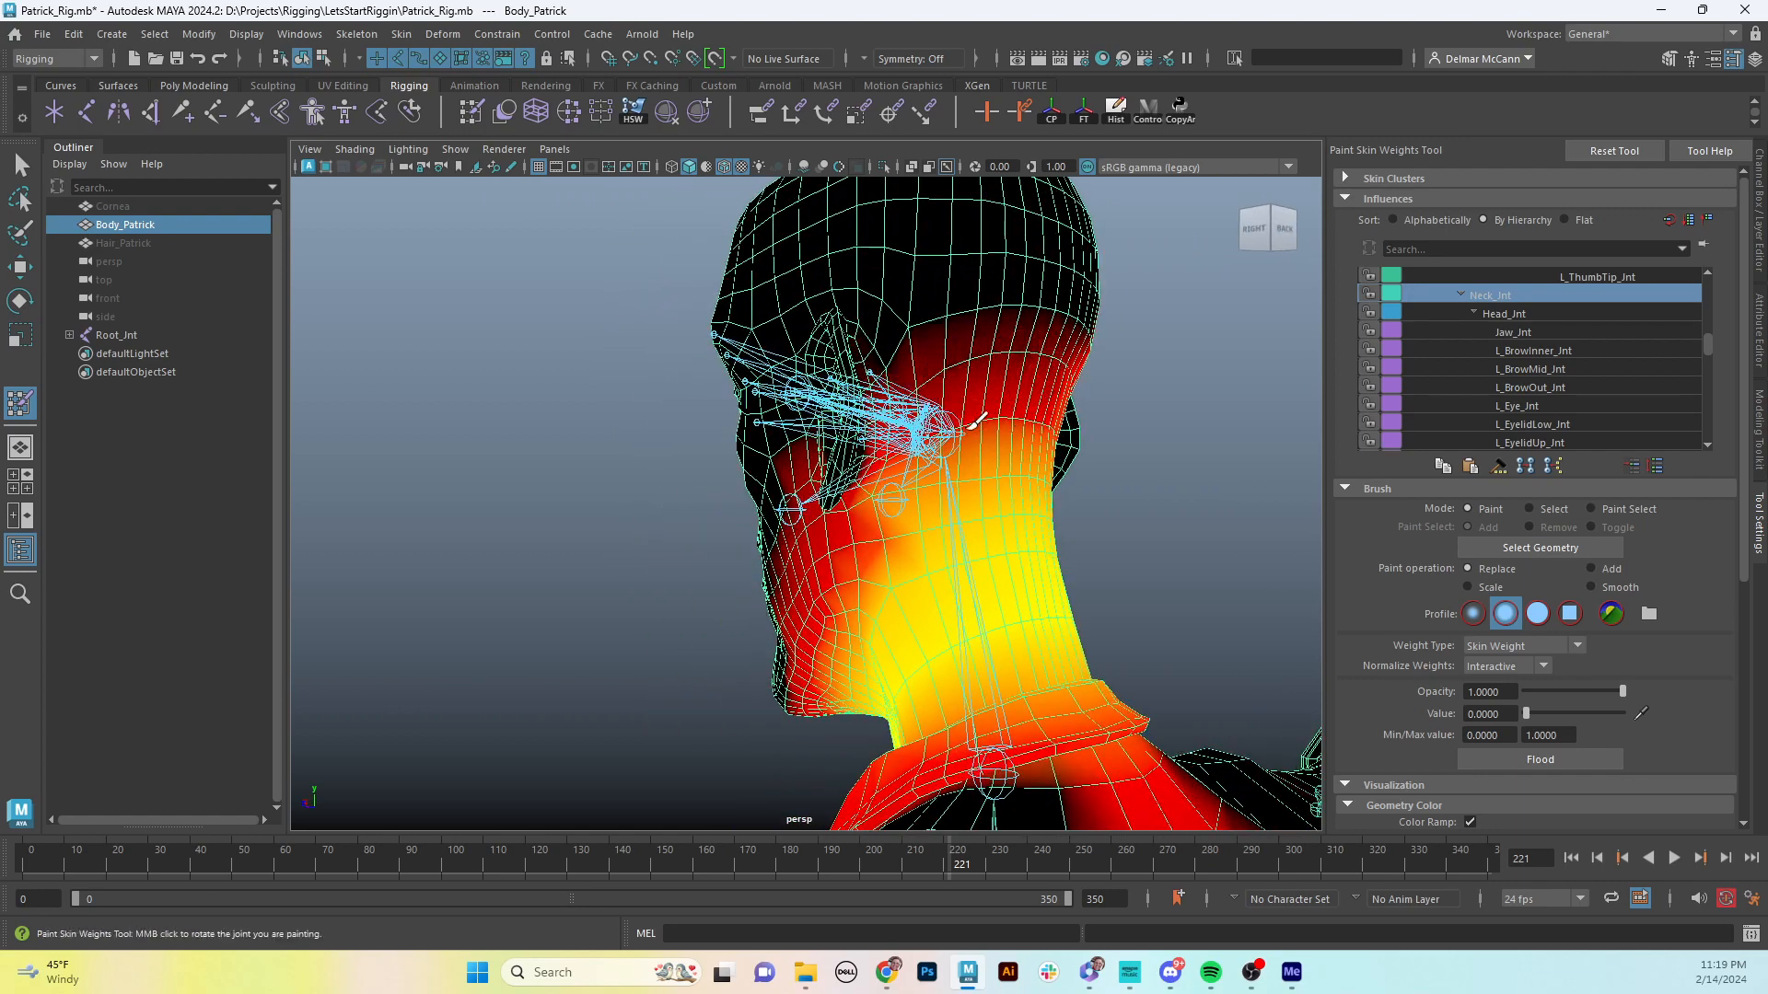
- Paint the Neck_Jnt weights to 0 on the left cheek down to the jawline
{"action": "mouse_move", "coordinate": [892, 584]}
{"action": "left_mouse_down", "text": "alt"}
{"action": "mouse_move", "coordinate": [983, 565]}
{"action": "mouse_move", "coordinate": [838, 553]}
{"action": "left_mouse_up", "text": "alt"}
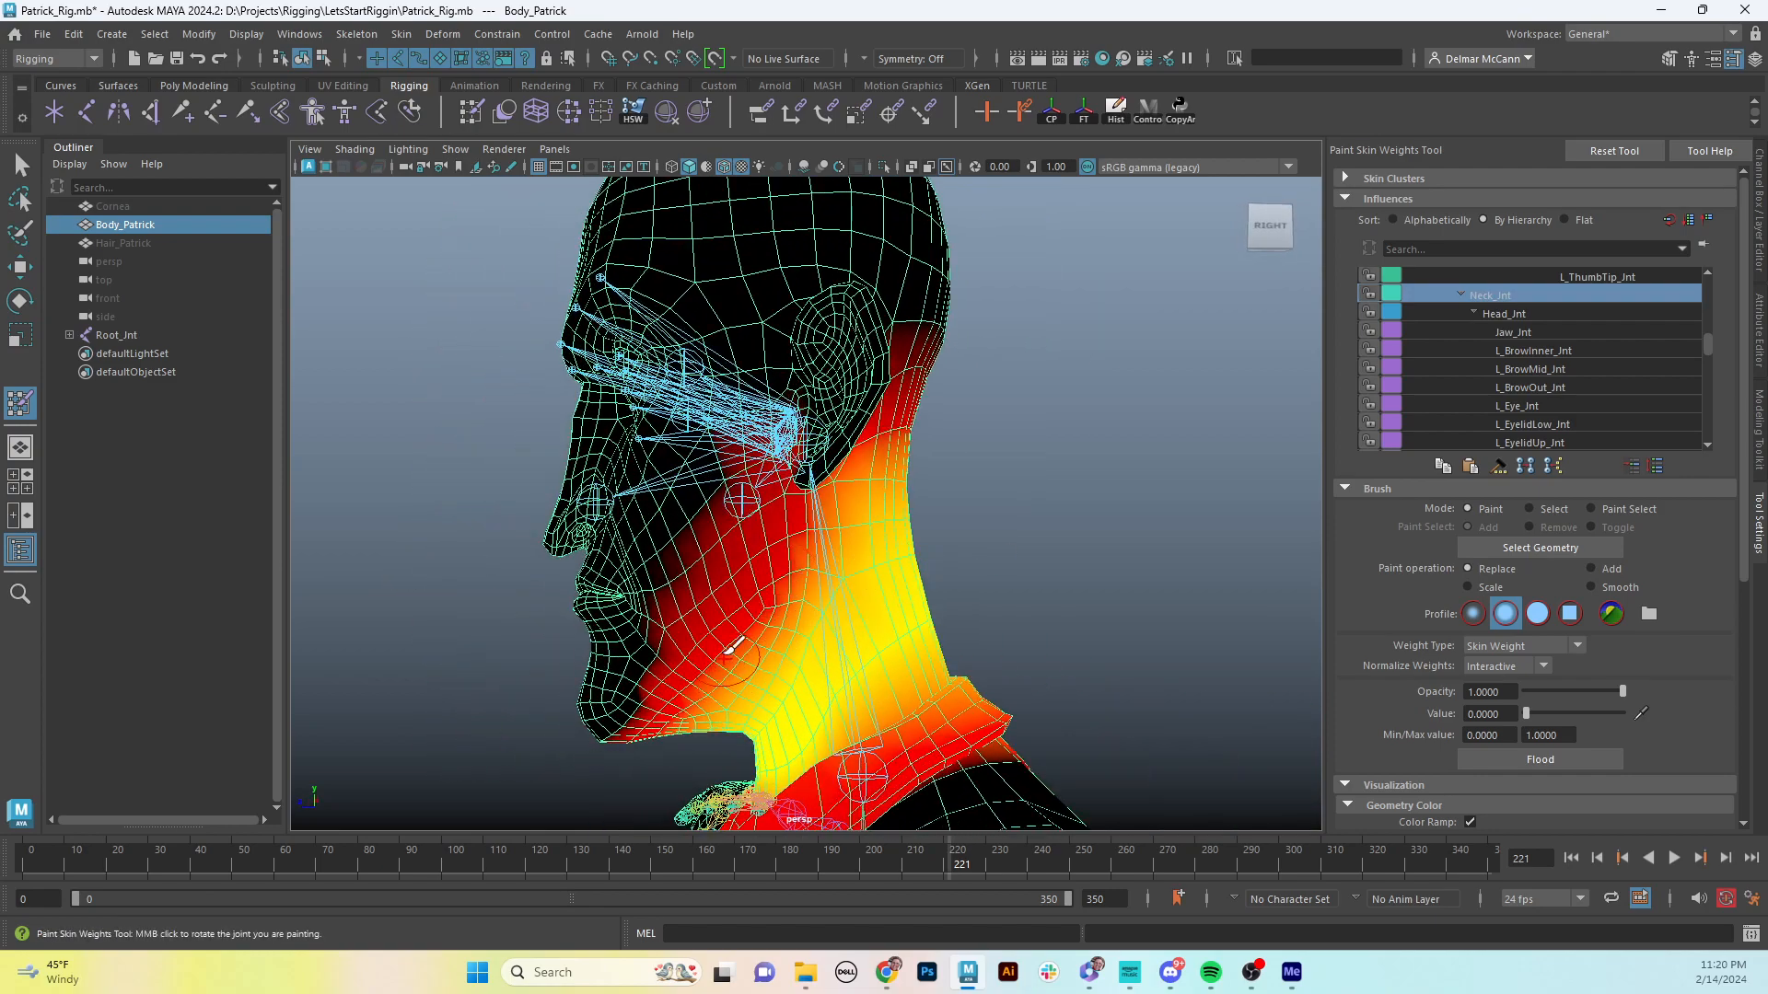
{"action": "mouse_move", "coordinate": [726, 519]}
{"action": "left_mouse_down"}
{"action": "mouse_move", "coordinate": [710, 503]}
{"action": "mouse_move", "coordinate": [647, 680]}
{"action": "left_mouse_up"}
{"action": "mouse_move", "coordinate": [673, 592]}
{"action": "left_mouse_down"}
{"action": "mouse_move", "coordinate": [699, 598]}
{"action": "mouse_move", "coordinate": [750, 505]}
{"action": "mouse_move", "coordinate": [755, 640]}
{"action": "mouse_move", "coordinate": [727, 654]}
{"action": "left_mouse_up"}
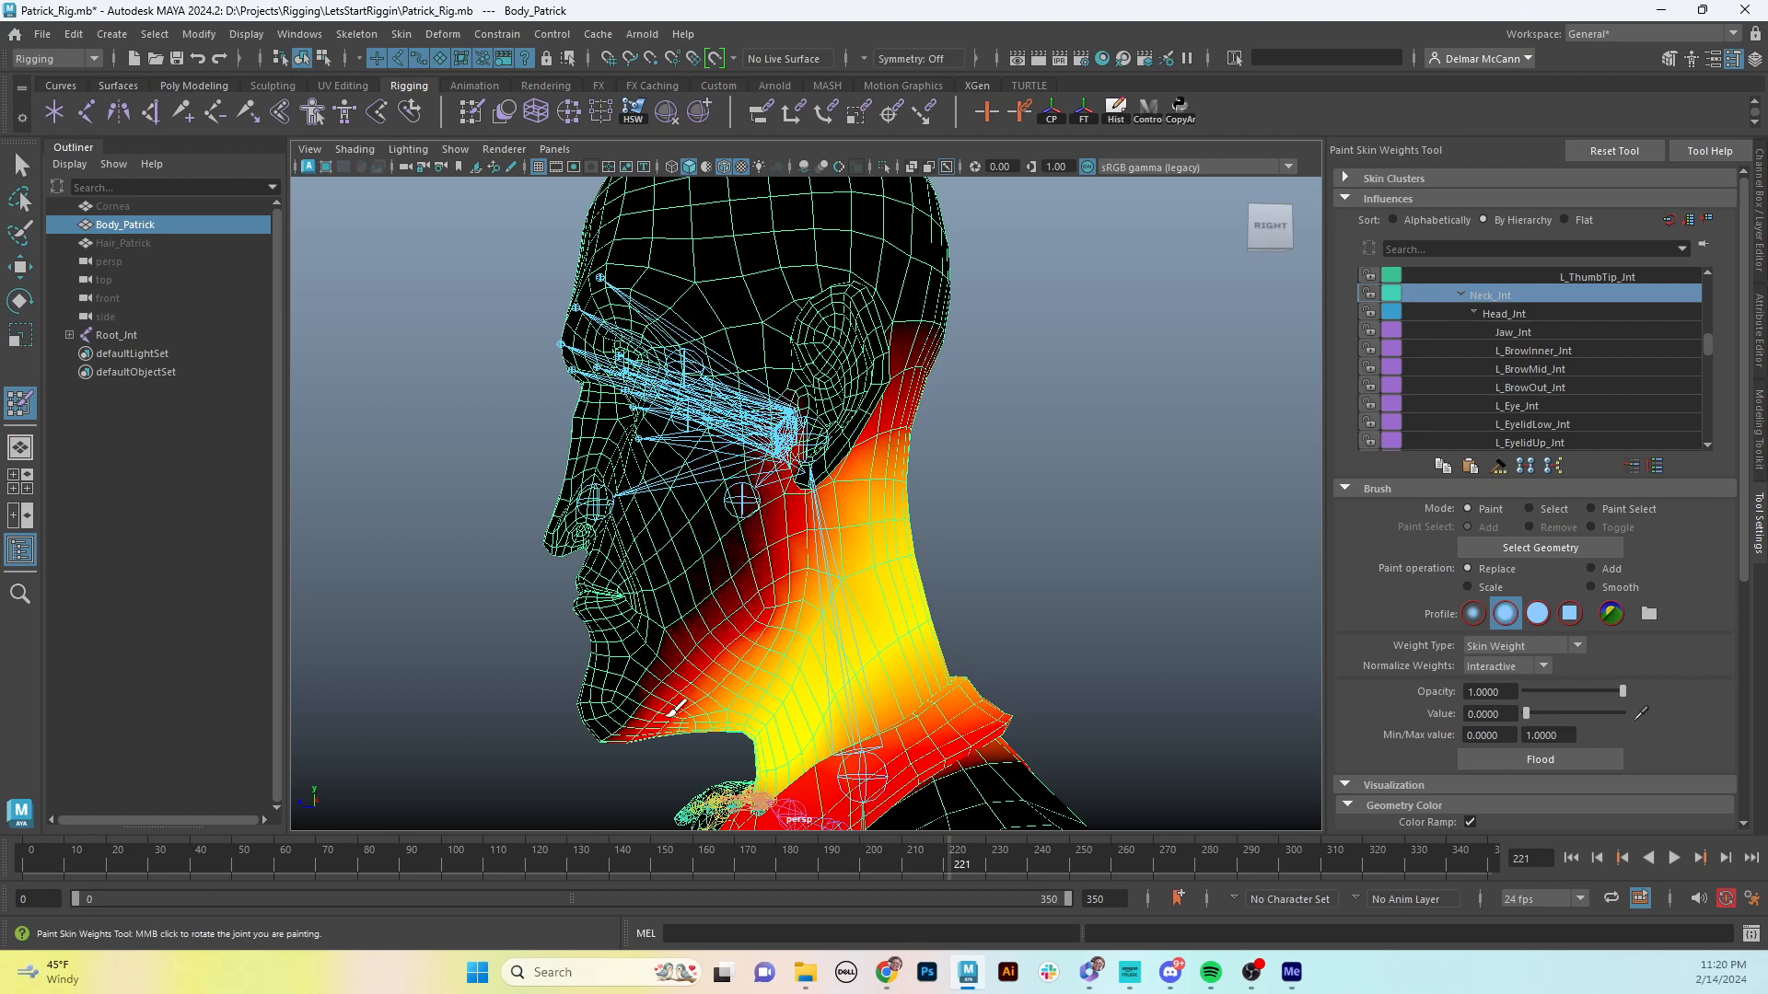
- Paint the Neck_Jnt weights to 0 along the lower left jawline toward the chin
{"action": "left_click_drag", "start_coordinate": [751, 548], "coordinate": [642, 736]}
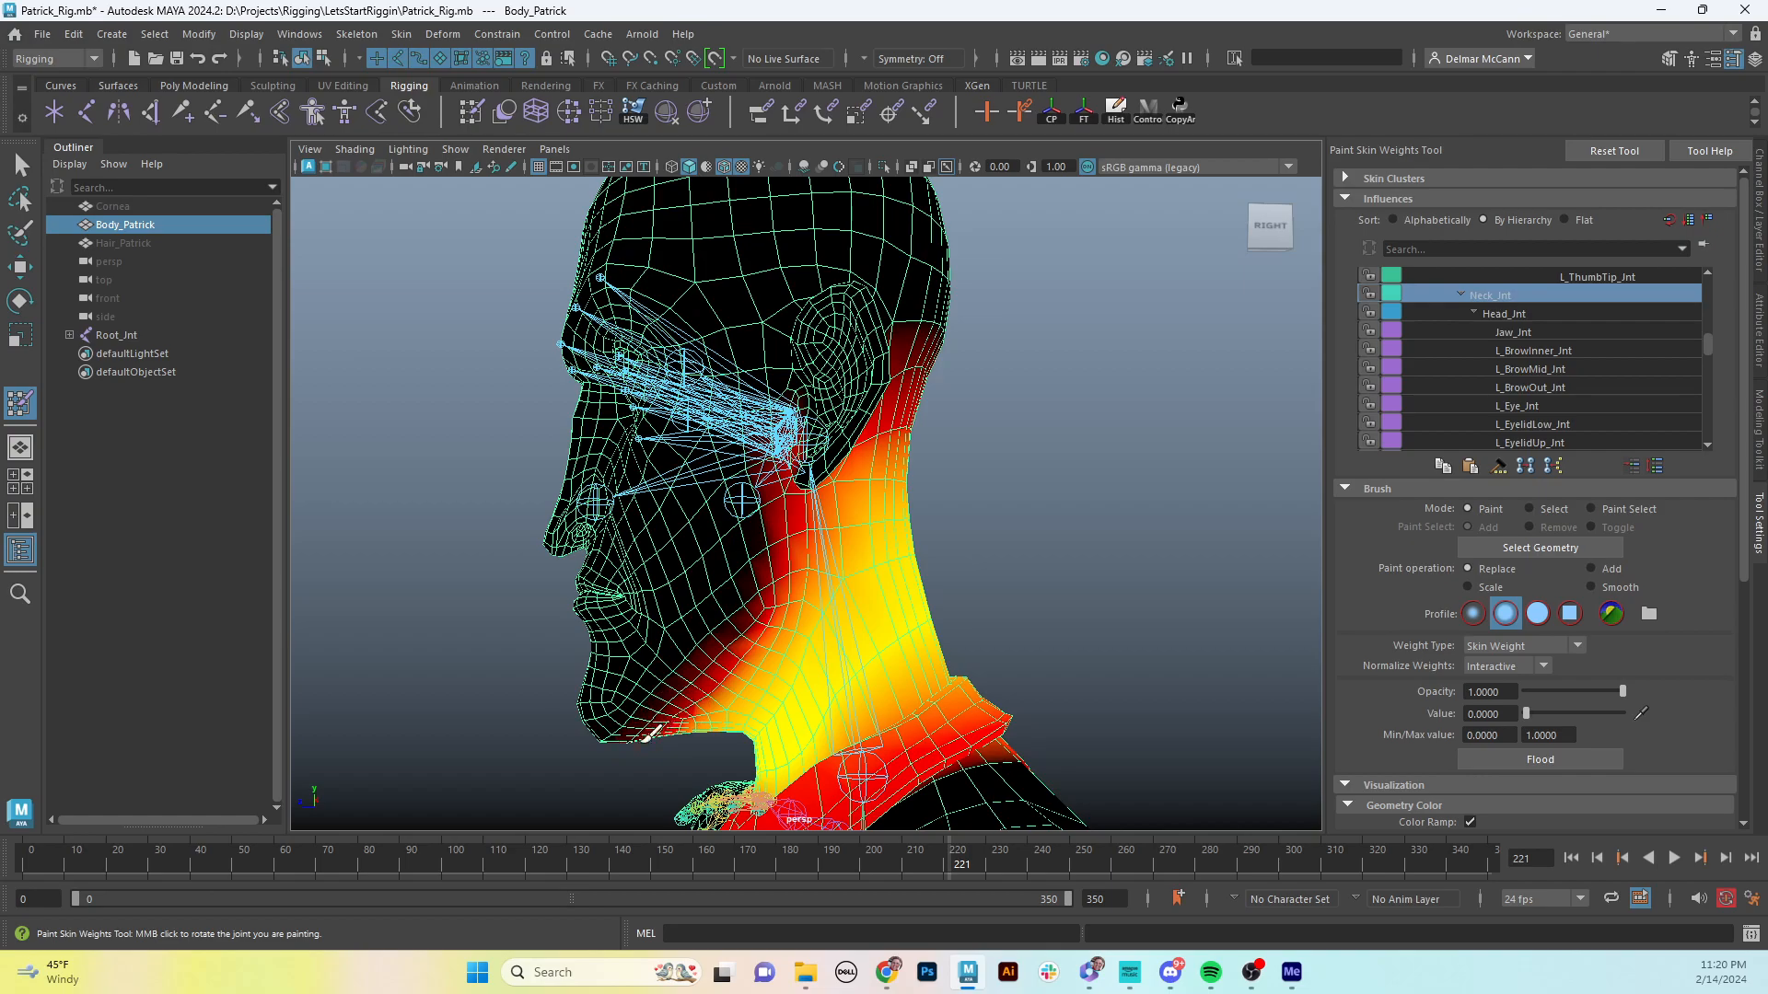
{"action": "mouse_move", "coordinate": [691, 676]}
{"action": "left_mouse_down", "text": "alt"}
{"action": "mouse_move", "coordinate": [742, 619]}
{"action": "mouse_move", "coordinate": [825, 620]}
{"action": "mouse_move", "coordinate": [797, 644]}
{"action": "mouse_move", "coordinate": [830, 501]}
{"action": "mouse_move", "coordinate": [967, 525]}
{"action": "mouse_move", "coordinate": [1058, 399]}
{"action": "mouse_move", "coordinate": [1013, 456]}
{"action": "mouse_move", "coordinate": [1031, 436]}
{"action": "left_mouse_up", "text": "alt"}
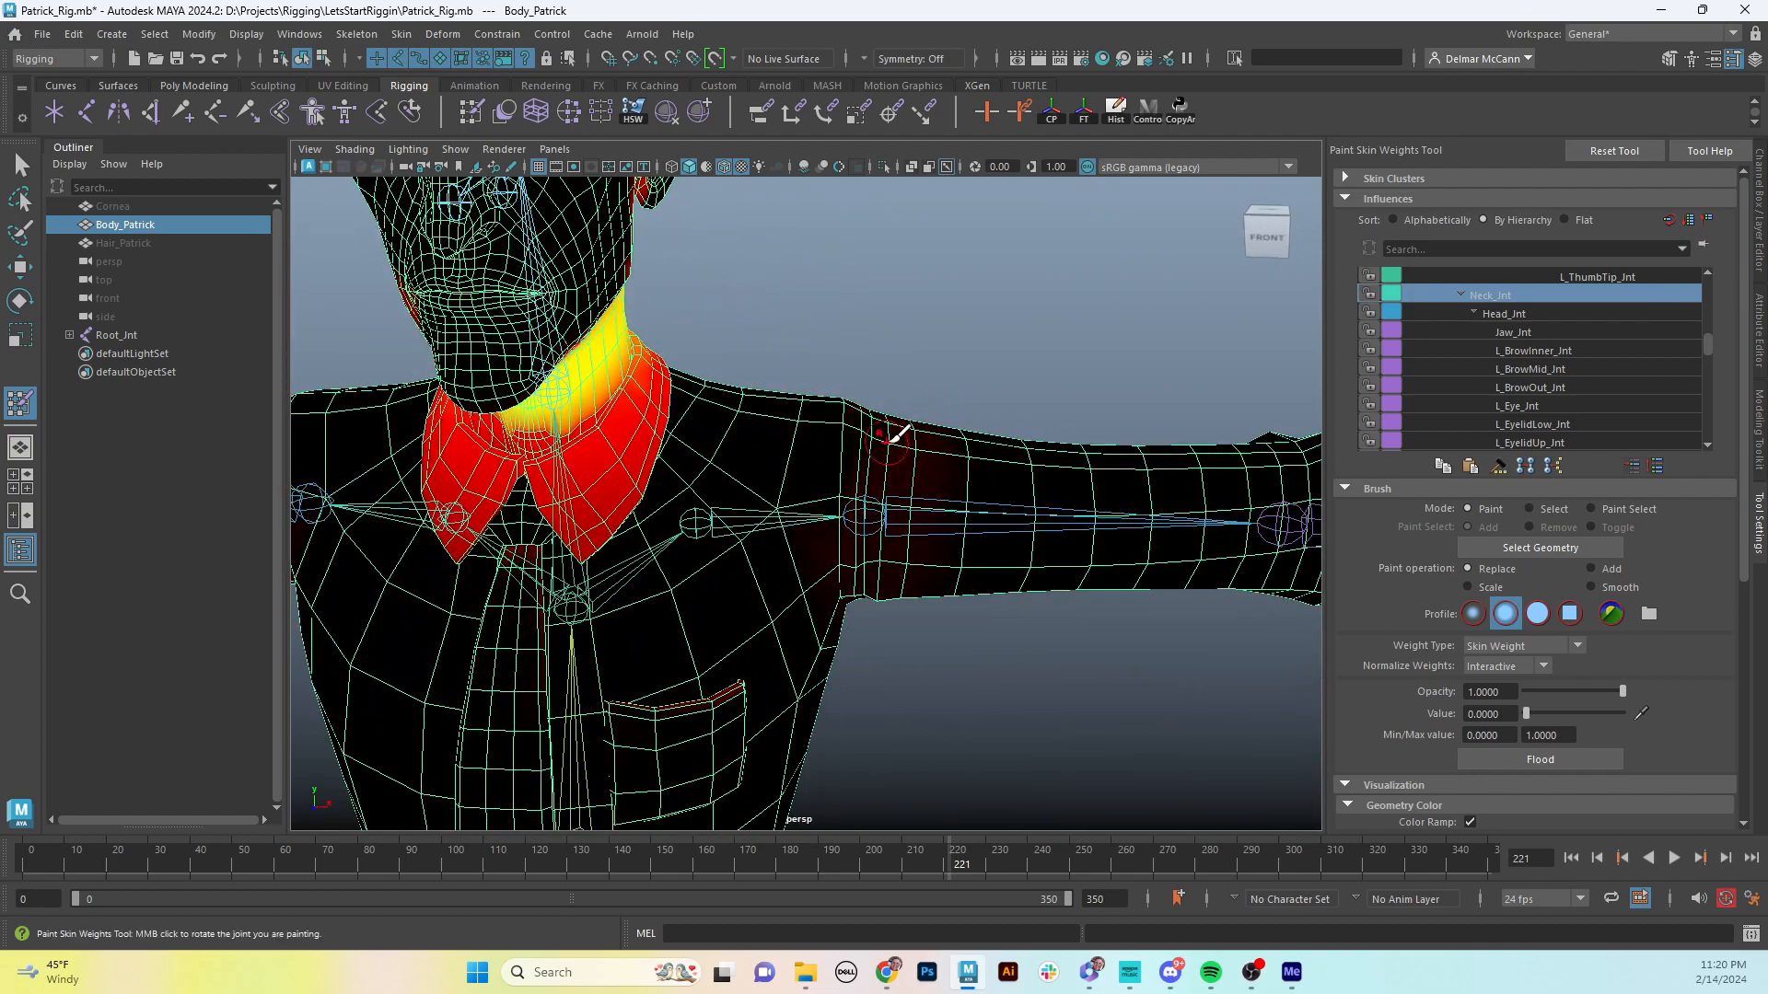
- Move the red marker of the geometry color ramp to about 0.05 so that faint Neck_Jnt weights show on the mesh
{"action": "left_click_drag", "start_coordinate": [898, 433], "coordinate": [789, 494], "text": "alt"}
{"action": "scroll", "coordinate": [873, 579], "scroll_direction": "down", "scroll_amount": 2}
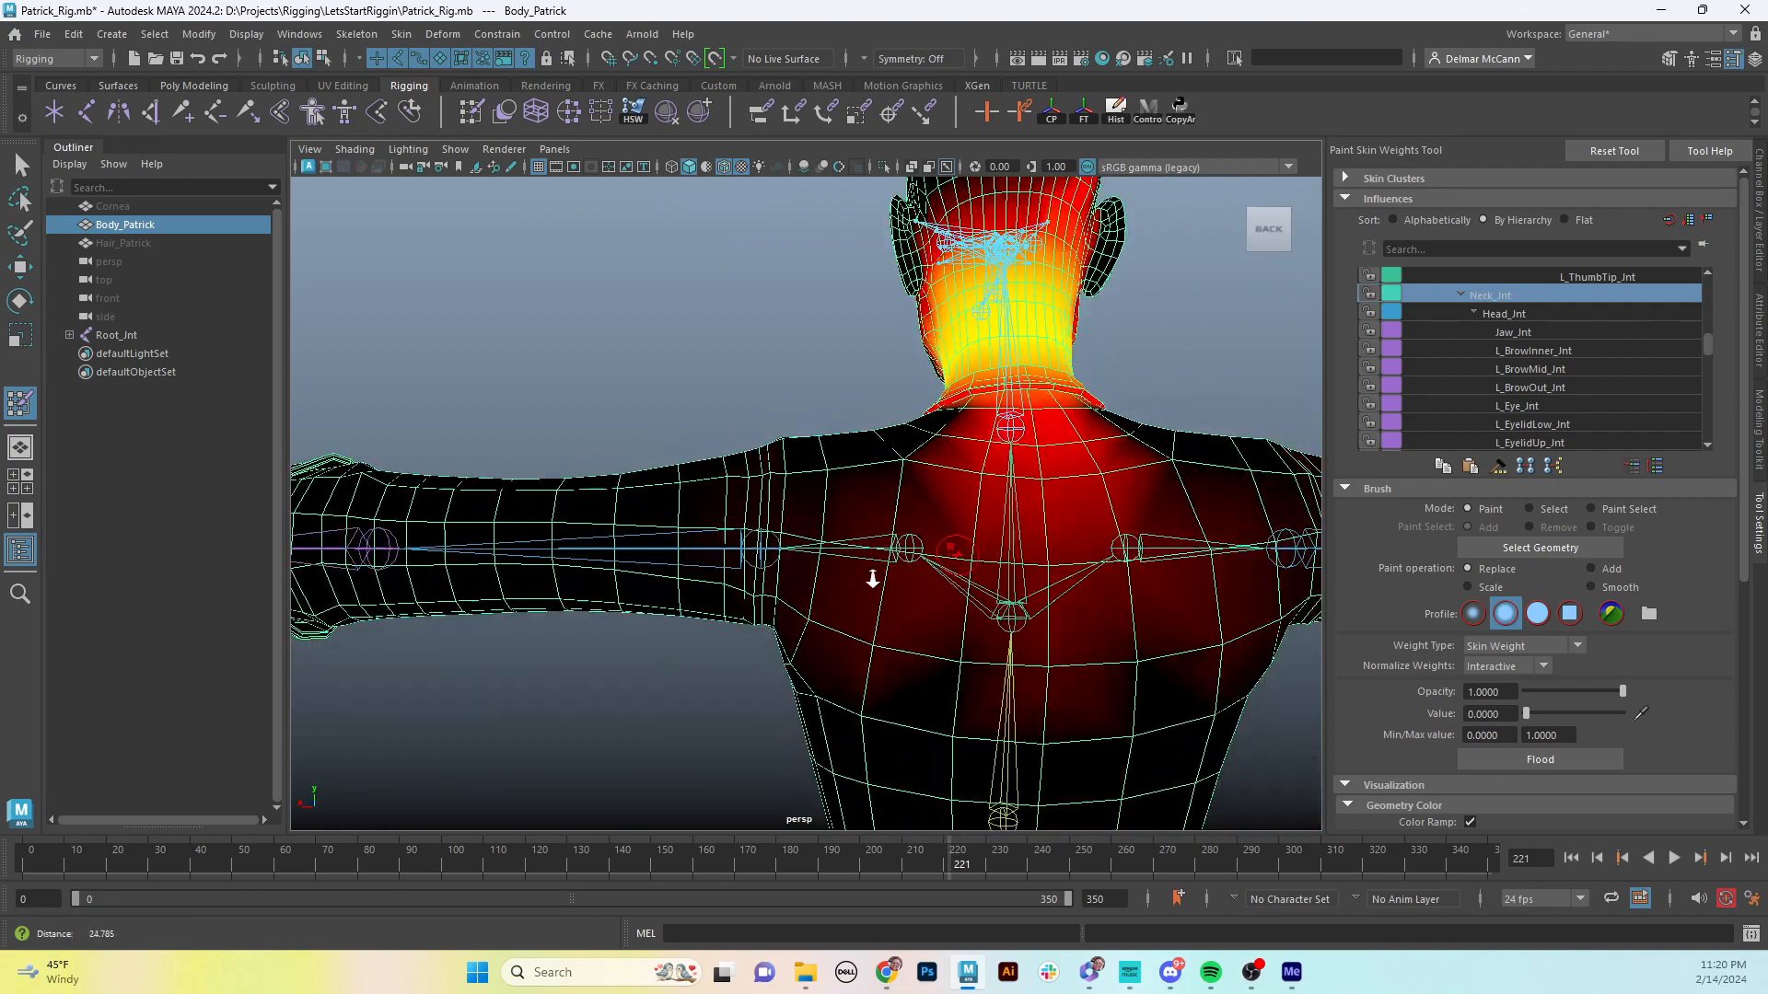
{"action": "scroll", "coordinate": [873, 578], "scroll_direction": "down", "scroll_amount": 2}
{"action": "mouse_move", "coordinate": [892, 565]}
{"action": "middle_mouse_down", "text": "alt"}
{"action": "mouse_move", "coordinate": [900, 592]}
{"action": "mouse_move", "coordinate": [915, 580]}
{"action": "middle_mouse_up", "text": "alt"}
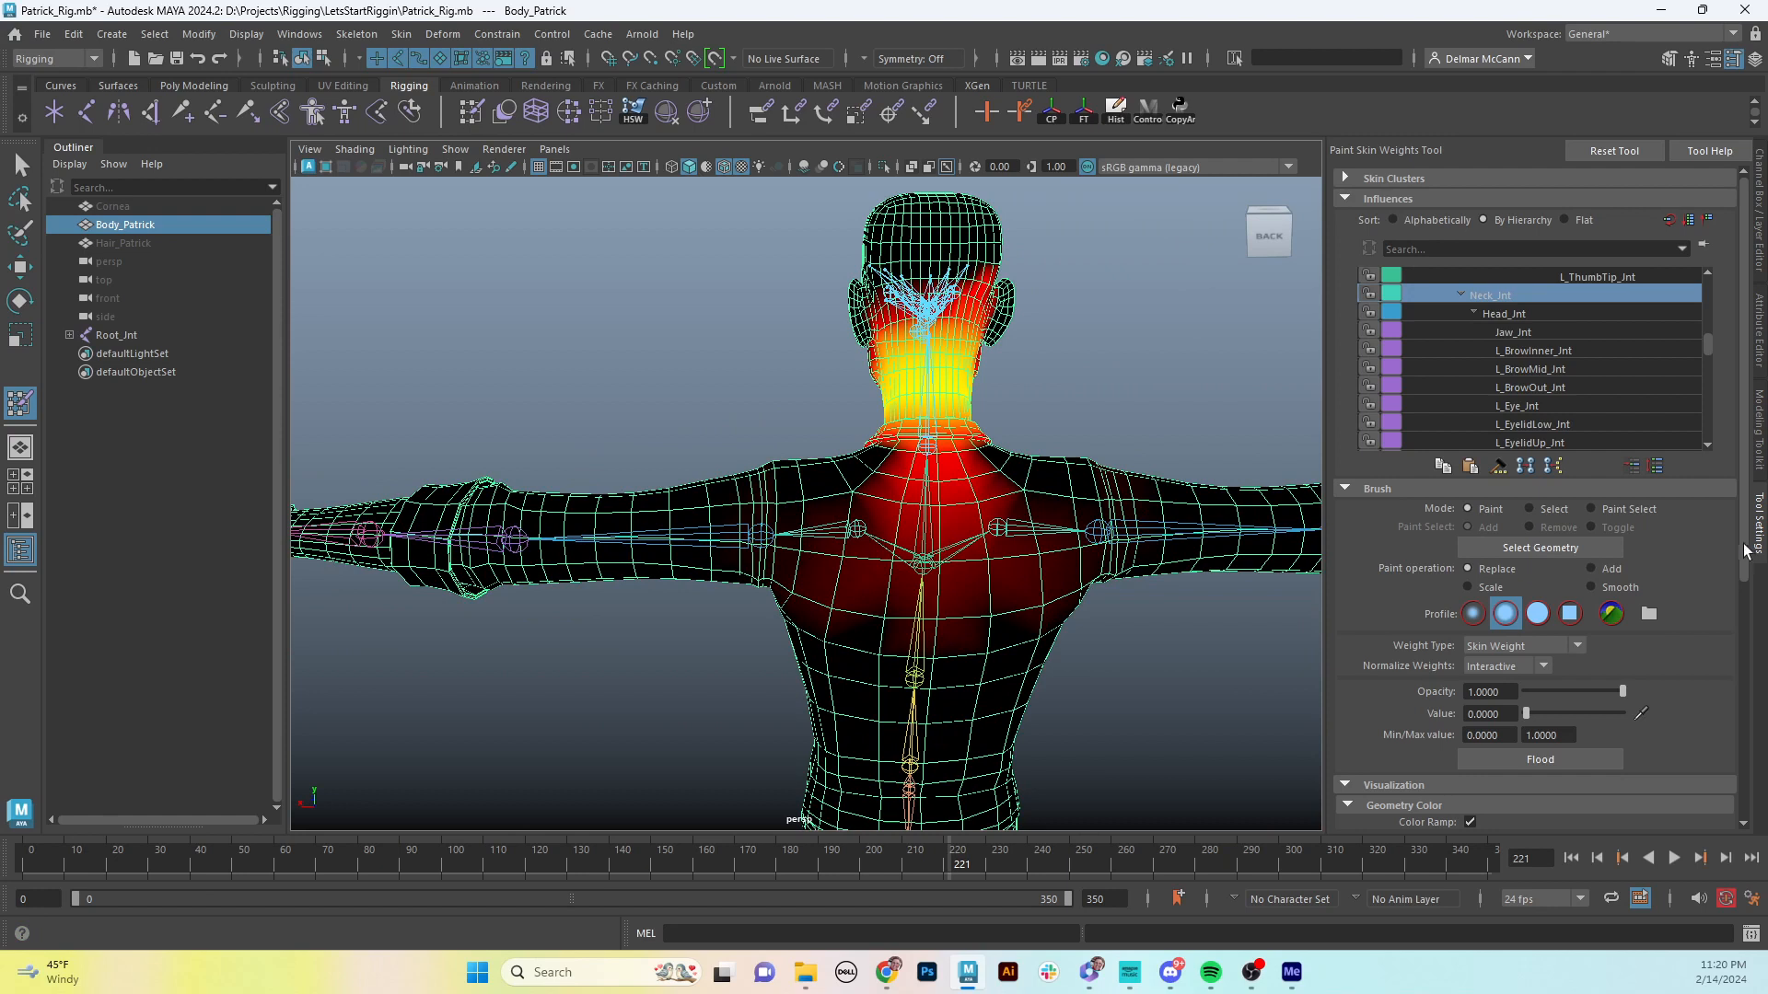
{"action": "scroll", "coordinate": [1599, 545], "scroll_direction": "down", "scroll_amount": 5}
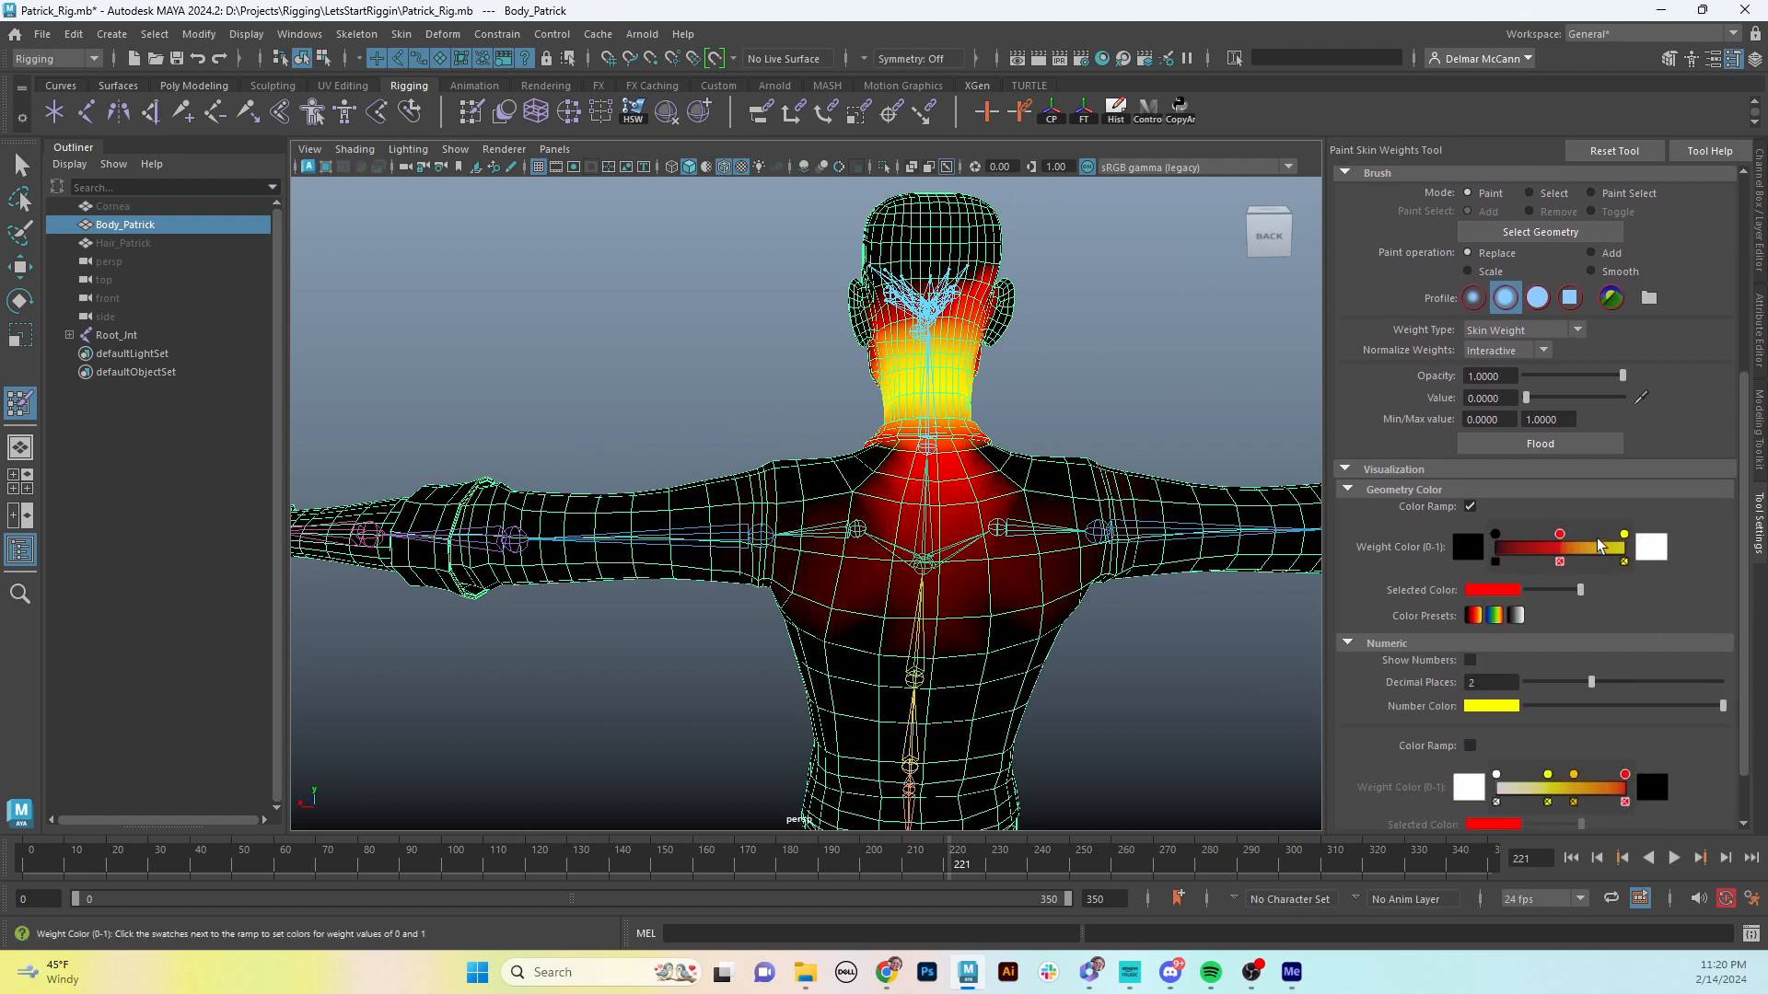
{"action": "left_click", "coordinate": [1557, 533]}
{"action": "left_click_drag", "start_coordinate": [1562, 539], "coordinate": [1506, 547]}
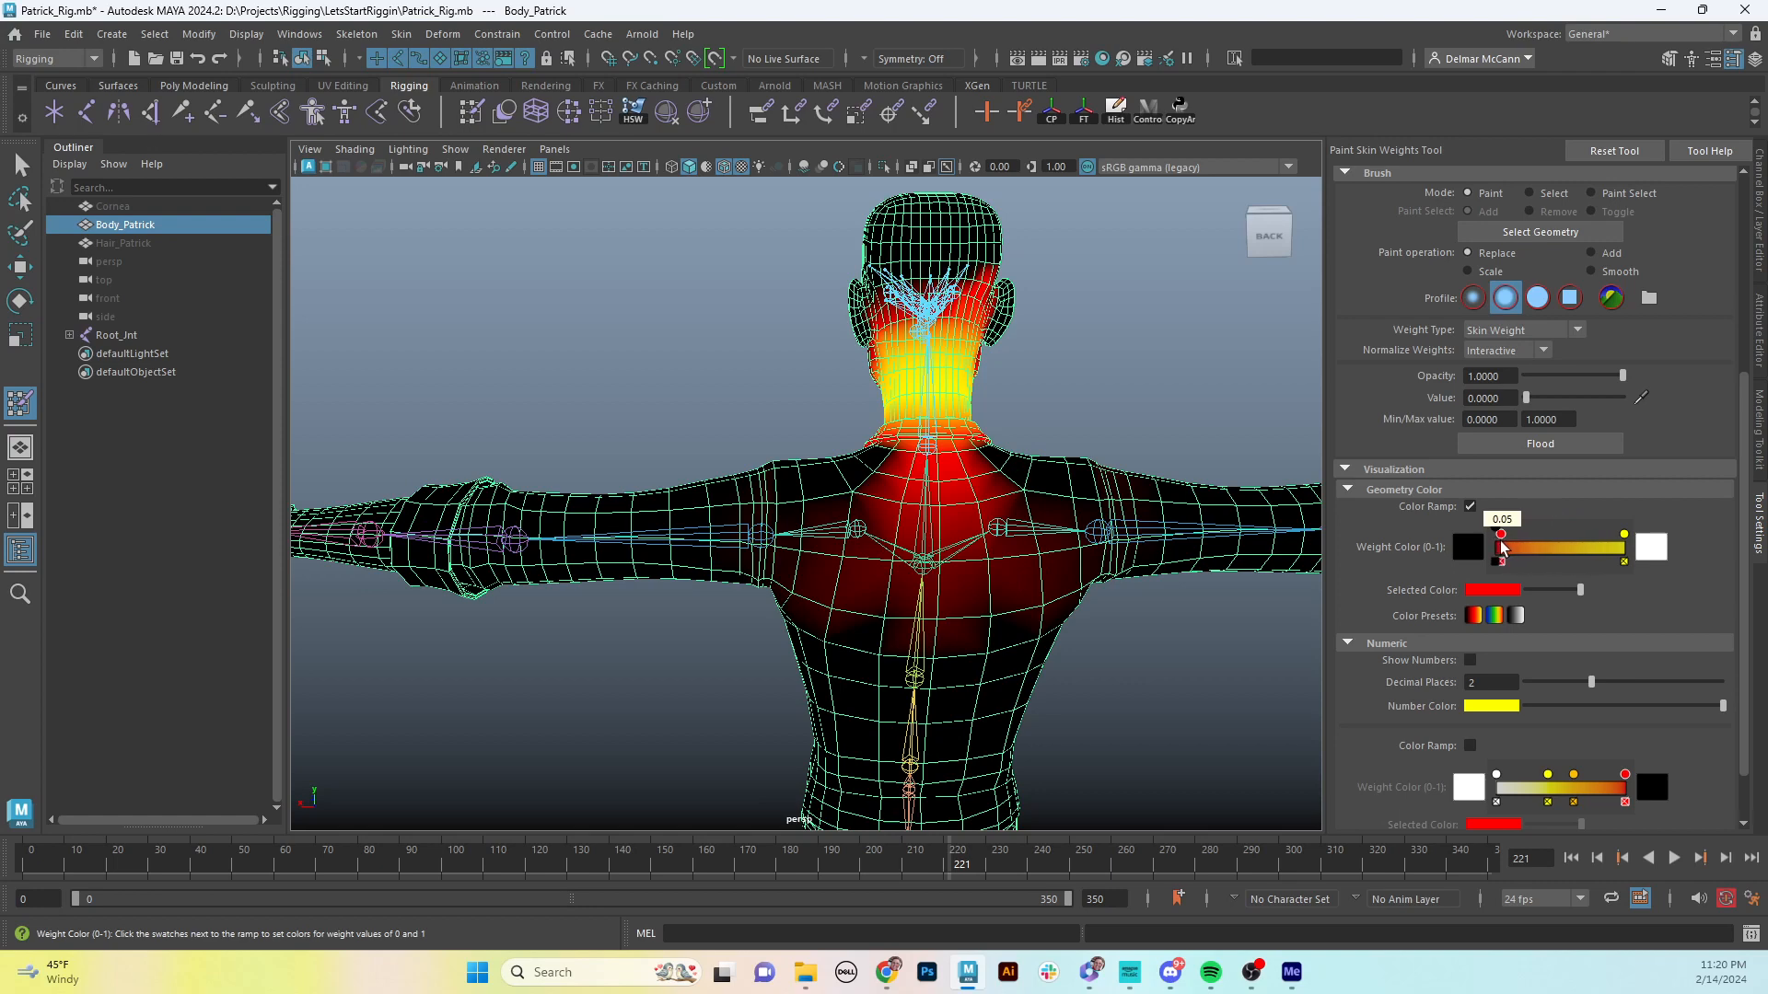
{"action": "left_click_drag", "start_coordinate": [1501, 547], "coordinate": [1501, 548]}
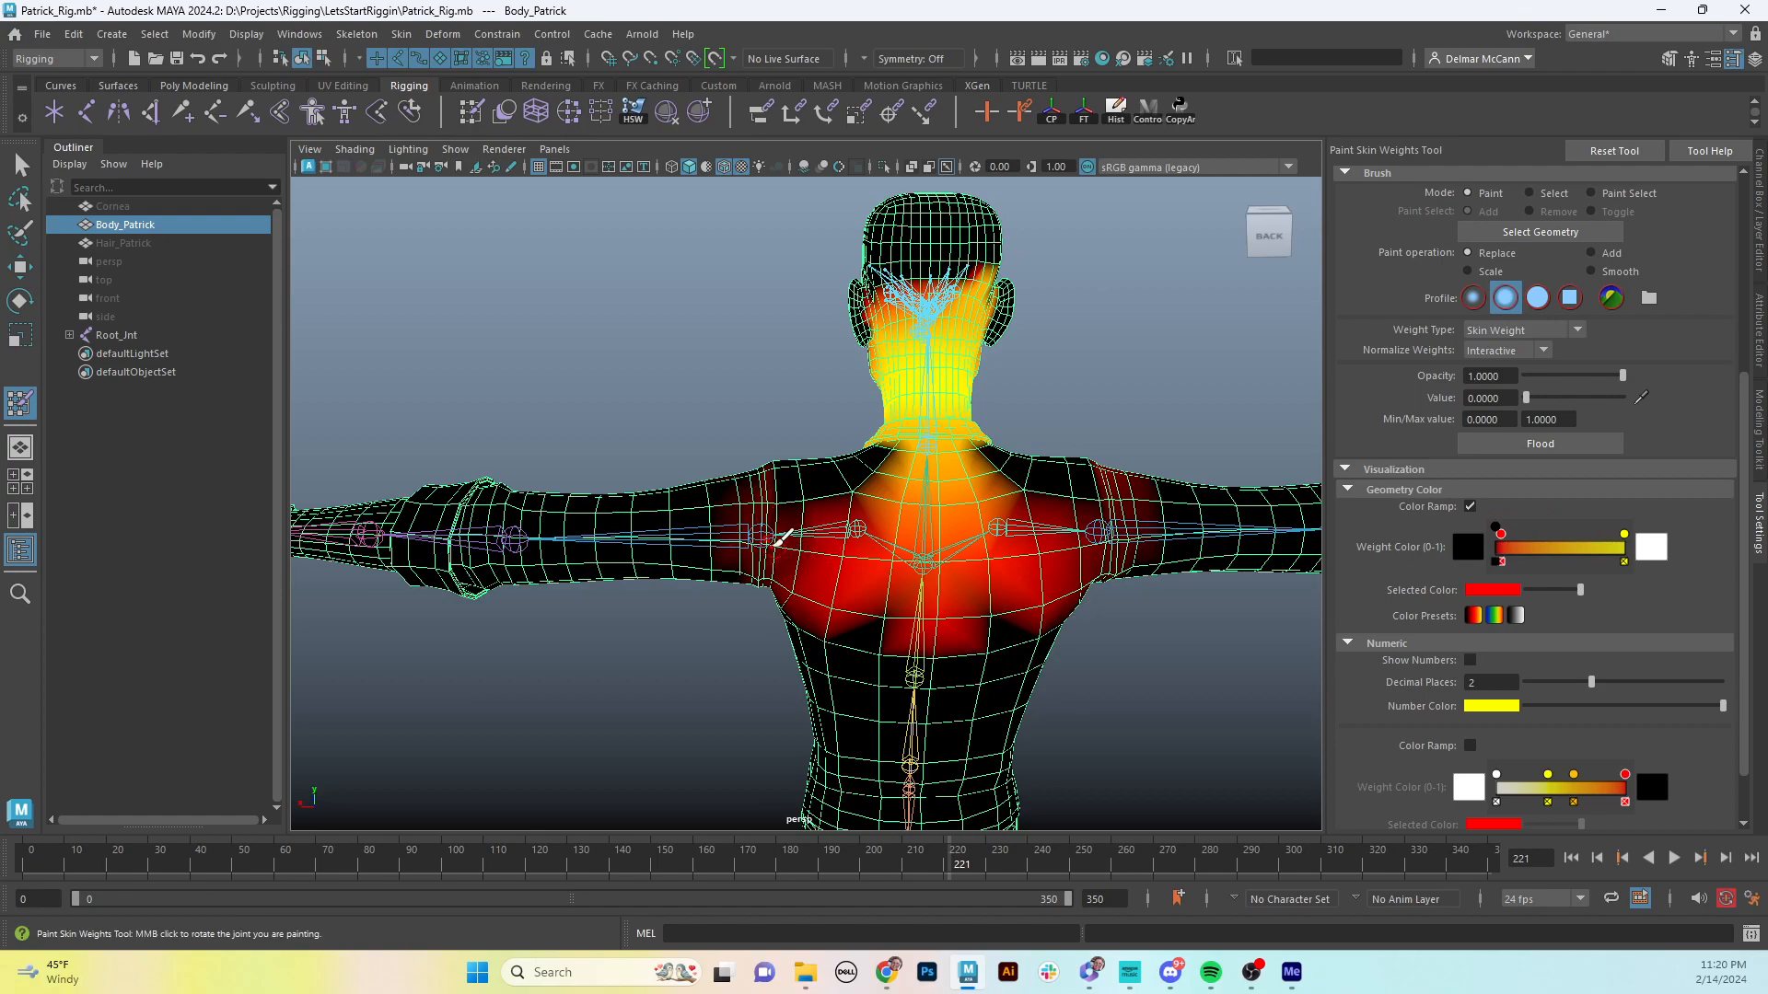
- Paint the Neck_Jnt weights to 0 on the back of the left upper arm and the outer shoulder
{"action": "scroll", "coordinate": [784, 535], "scroll_direction": "up", "scroll_amount": 5}
{"action": "left_click_drag", "start_coordinate": [1144, 446], "coordinate": [951, 444], "text": "alt"}
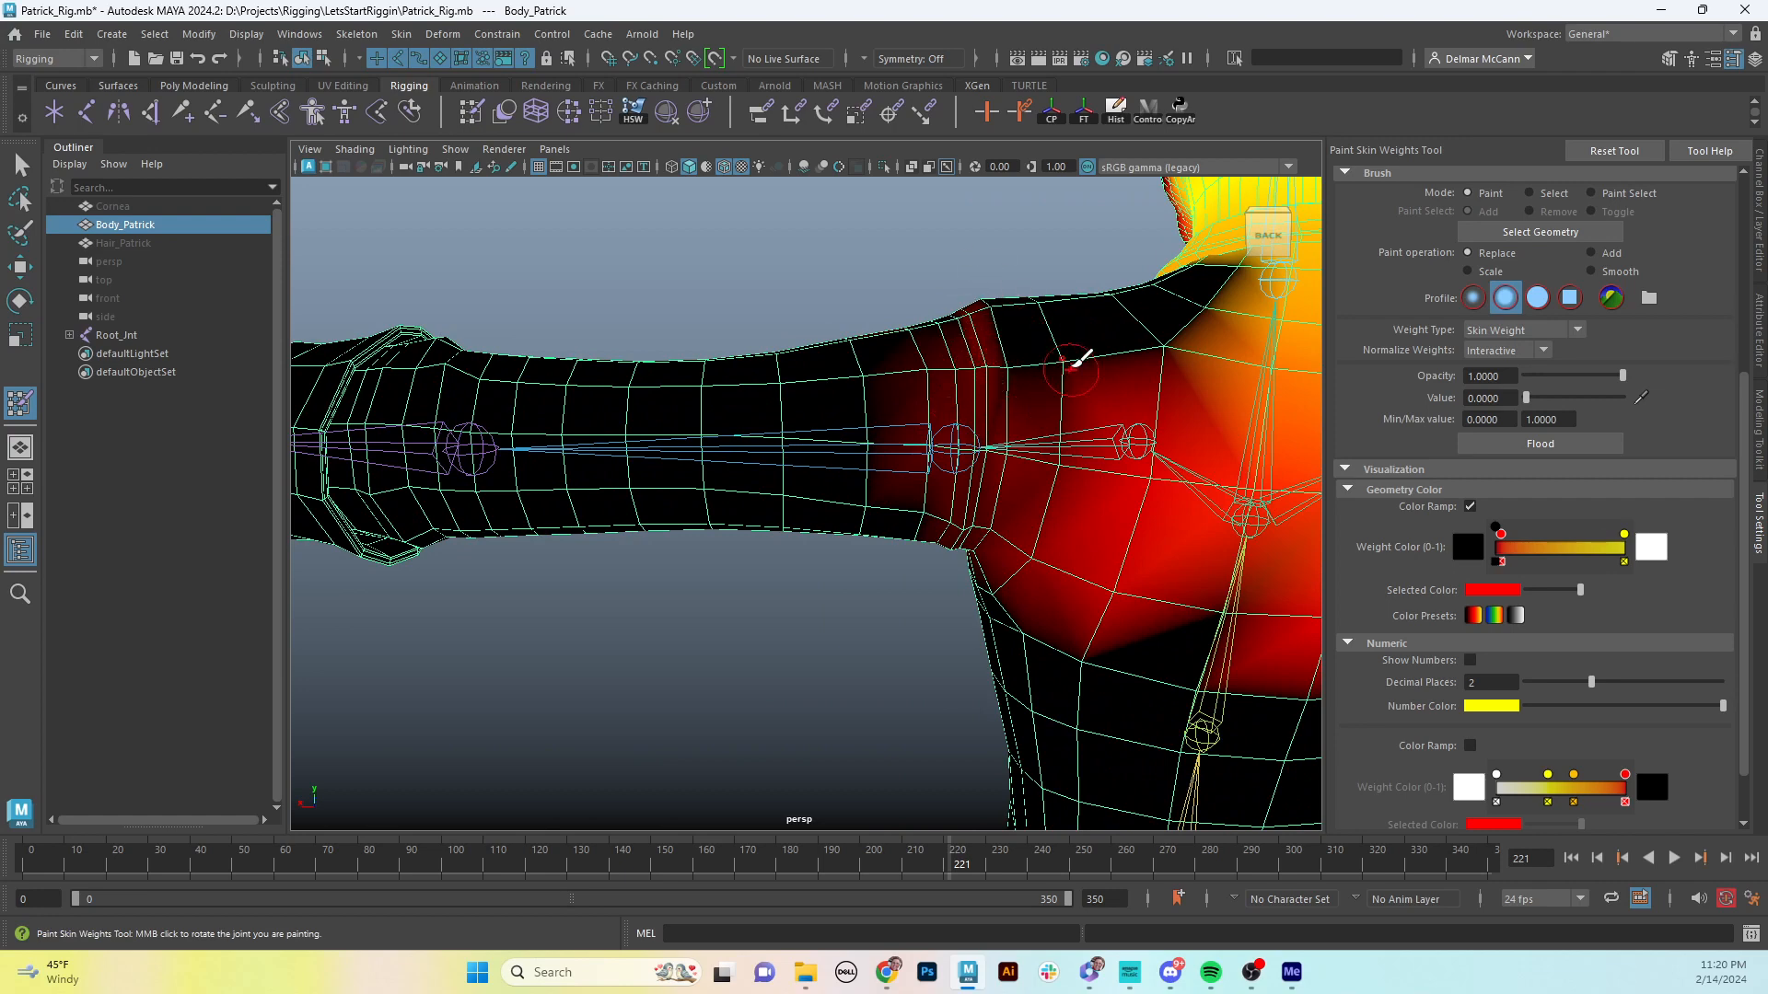
{"action": "left_click_drag", "start_coordinate": [1073, 362], "coordinate": [1059, 399], "text": "alt"}
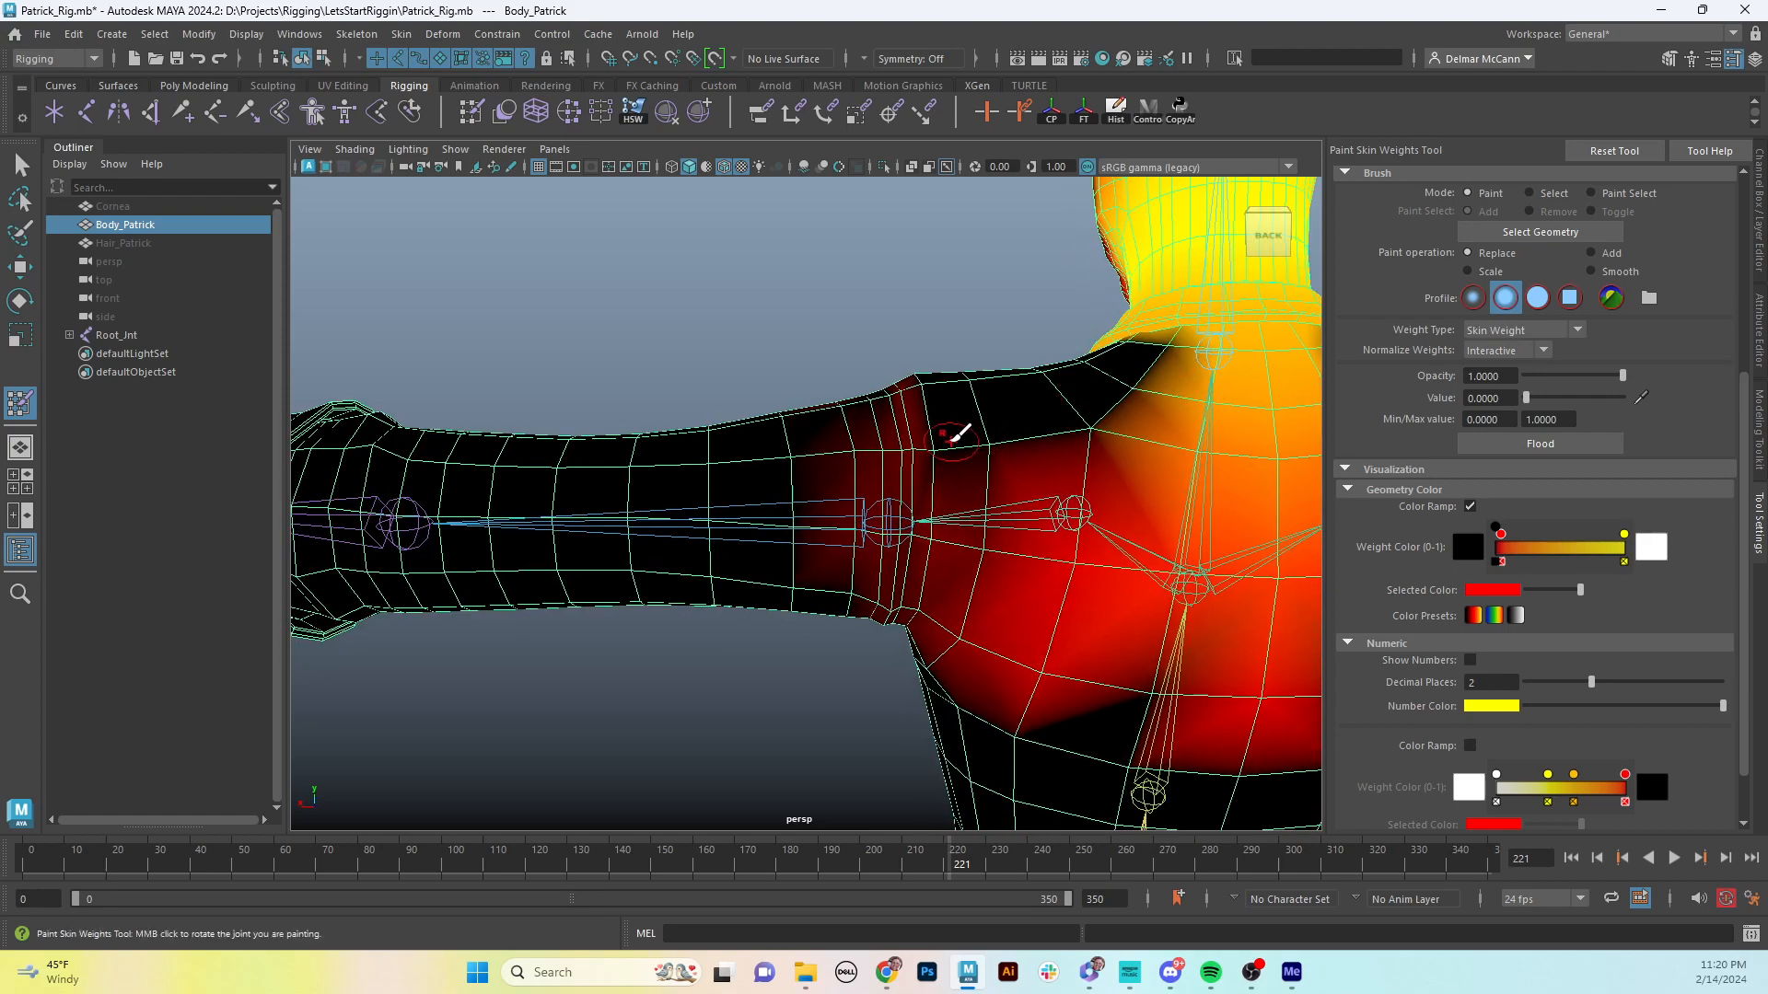
{"action": "mouse_move", "coordinate": [959, 422]}
{"action": "left_mouse_down", "text": "alt"}
{"action": "mouse_move", "coordinate": [971, 444]}
{"action": "mouse_move", "coordinate": [946, 411]}
{"action": "mouse_move", "coordinate": [890, 481]}
{"action": "mouse_move", "coordinate": [925, 503]}
{"action": "mouse_move", "coordinate": [885, 552]}
{"action": "left_mouse_up", "text": "alt"}
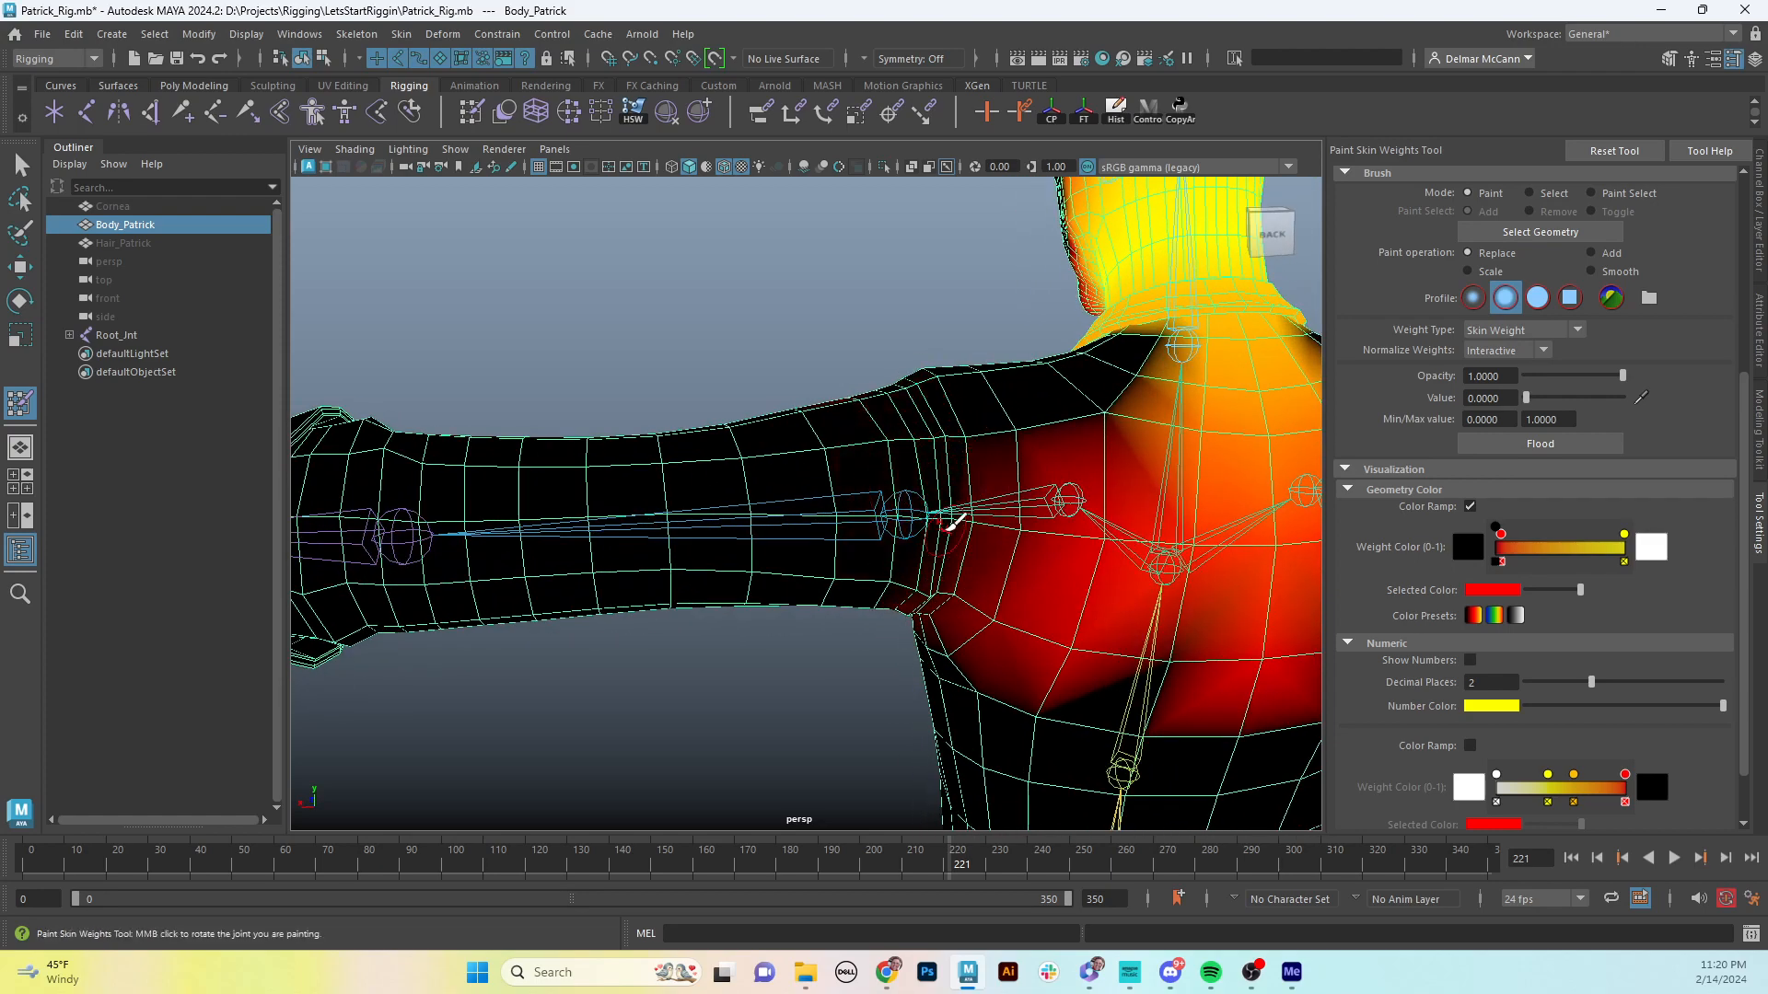
{"action": "mouse_move", "coordinate": [997, 461]}
{"action": "left_mouse_down"}
{"action": "mouse_move", "coordinate": [1045, 507]}
{"action": "mouse_move", "coordinate": [1007, 656]}
{"action": "left_mouse_up"}
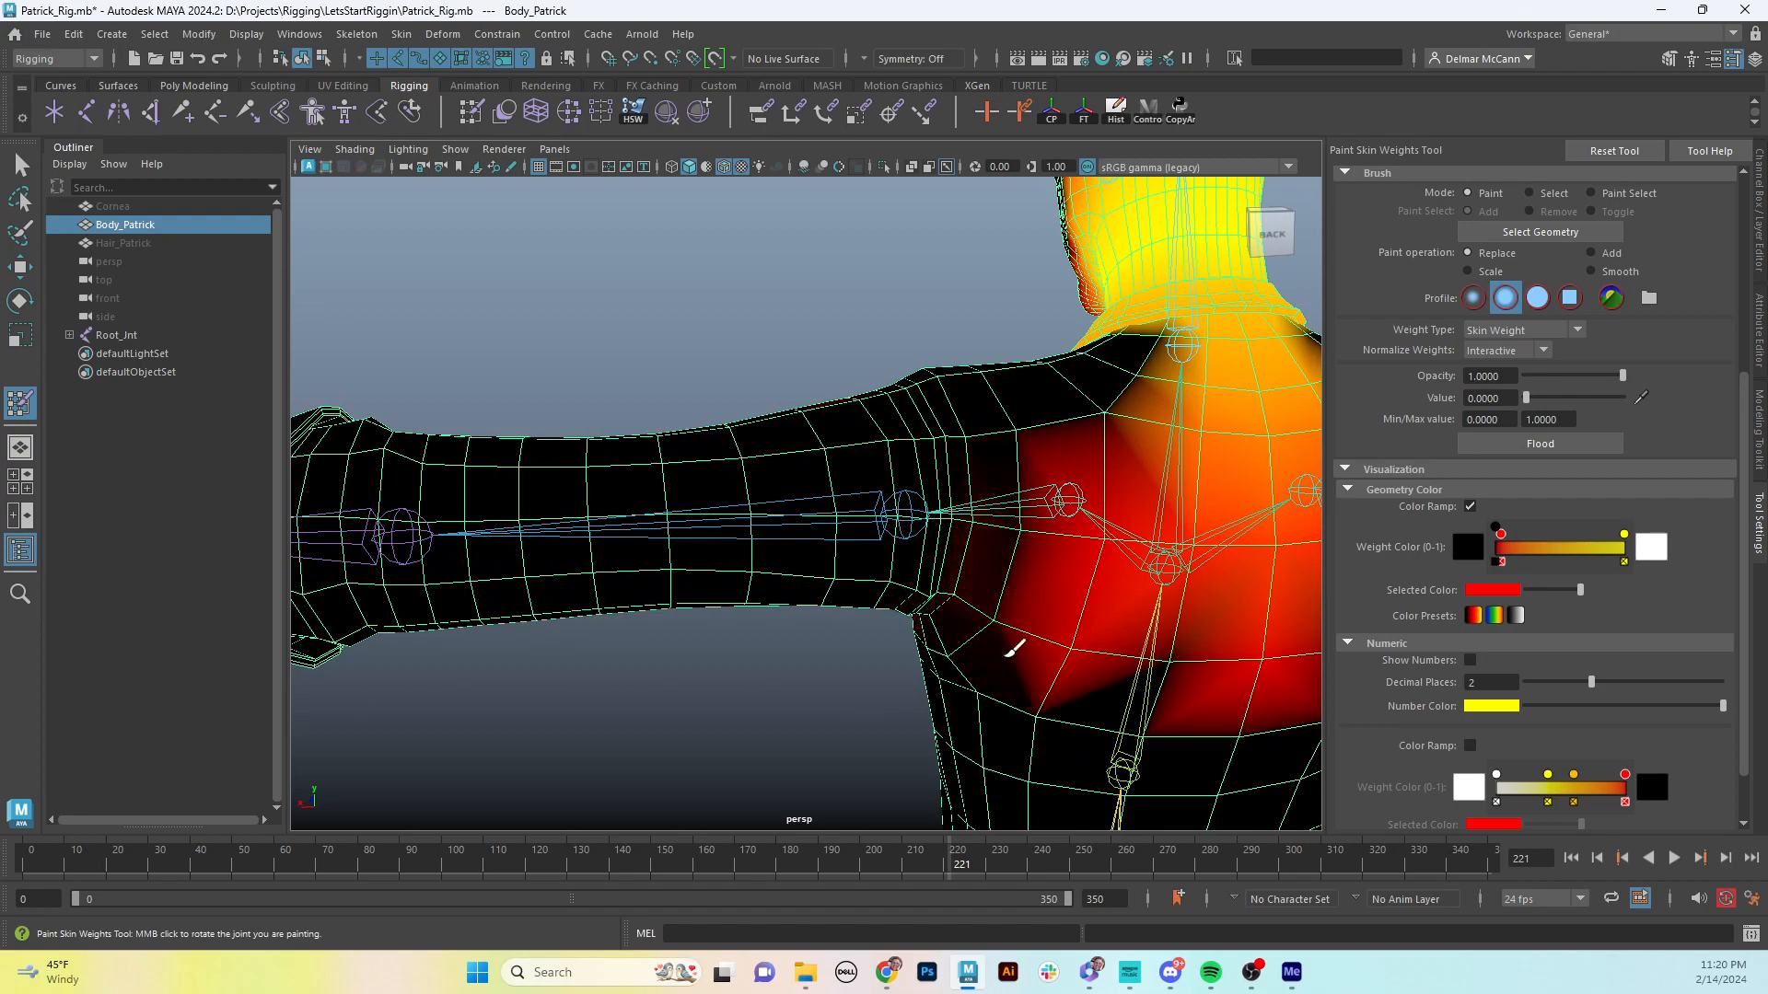
- Paint the Neck_Jnt weights to 0 on the upper back below the collar and across the left shoulder blade
{"action": "middle_click_drag", "start_coordinate": [1068, 605], "coordinate": [860, 671], "text": "alt"}
{"action": "mouse_move", "coordinate": [894, 562]}
{"action": "left_mouse_down", "text": "alt"}
{"action": "mouse_move", "coordinate": [970, 565]}
{"action": "mouse_move", "coordinate": [1215, 465]}
{"action": "left_mouse_up", "text": "alt"}
{"action": "mouse_move", "coordinate": [886, 462]}
{"action": "left_mouse_down"}
{"action": "mouse_move", "coordinate": [1141, 460]}
{"action": "mouse_move", "coordinate": [918, 487]}
{"action": "mouse_move", "coordinate": [1105, 455]}
{"action": "mouse_move", "coordinate": [948, 431]}
{"action": "mouse_move", "coordinate": [1034, 426]}
{"action": "mouse_move", "coordinate": [985, 426]}
{"action": "mouse_move", "coordinate": [1007, 513]}
{"action": "mouse_move", "coordinate": [879, 511]}
{"action": "left_mouse_up"}
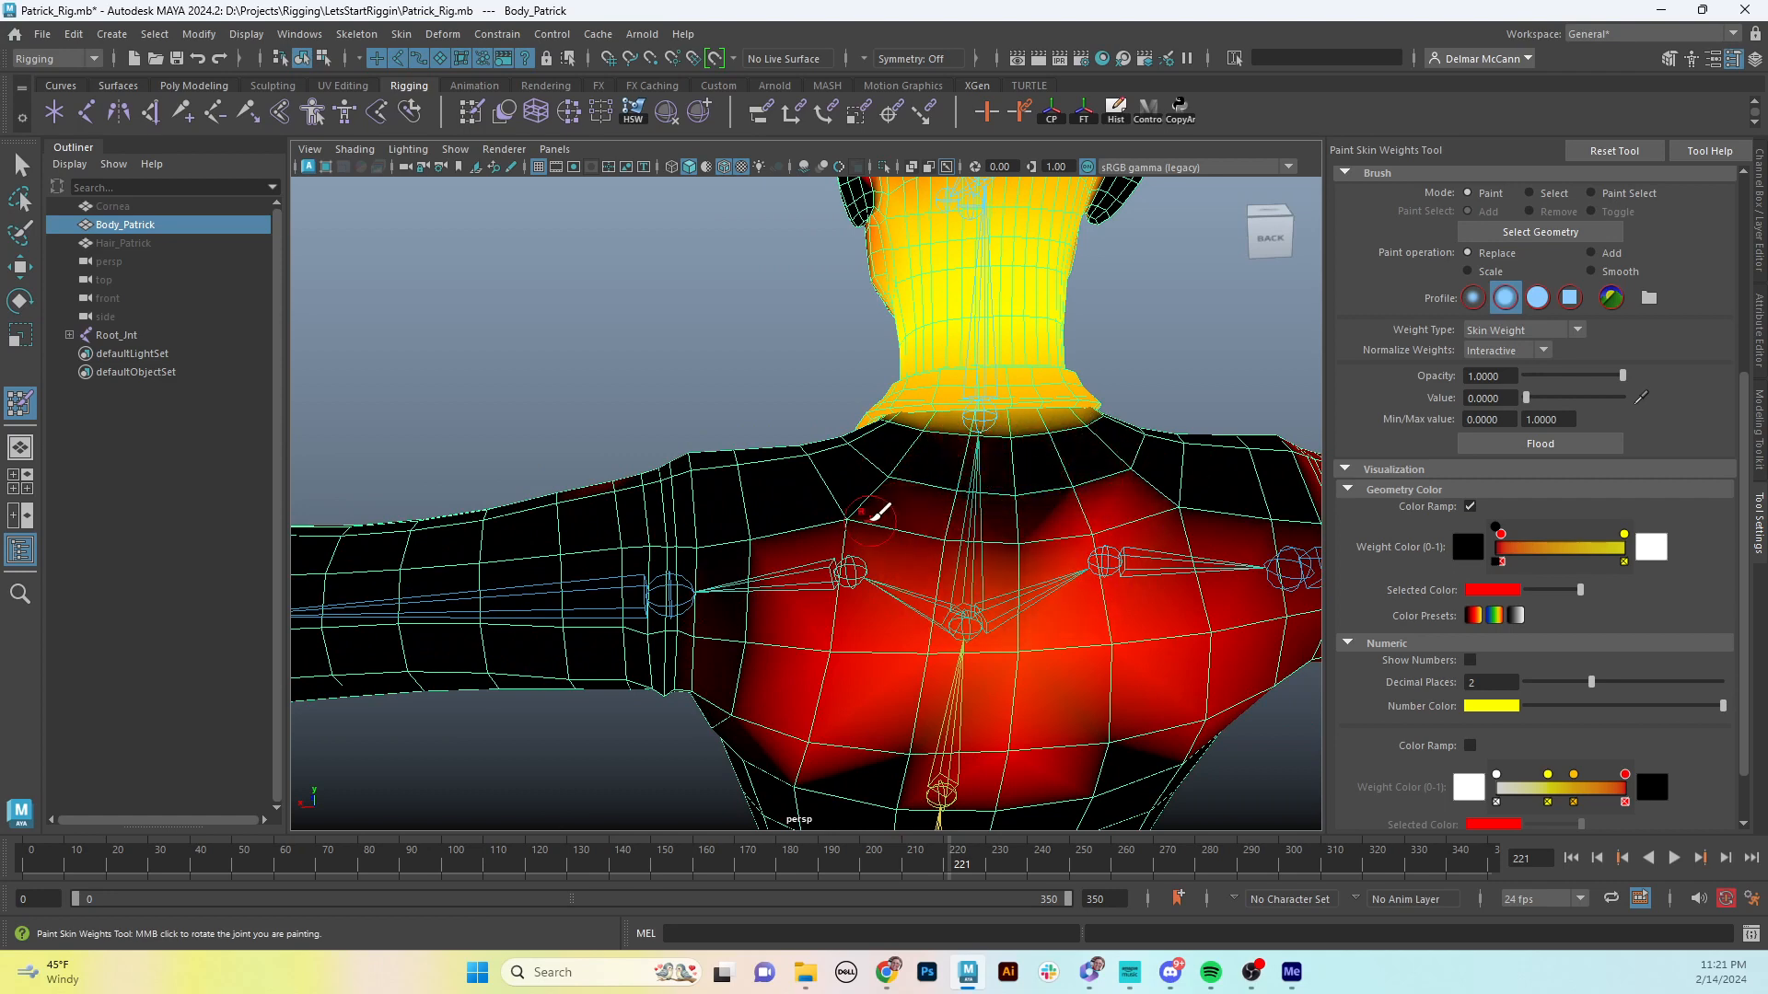
{"action": "middle_click_drag", "start_coordinate": [1047, 520], "coordinate": [1017, 488], "text": "alt"}
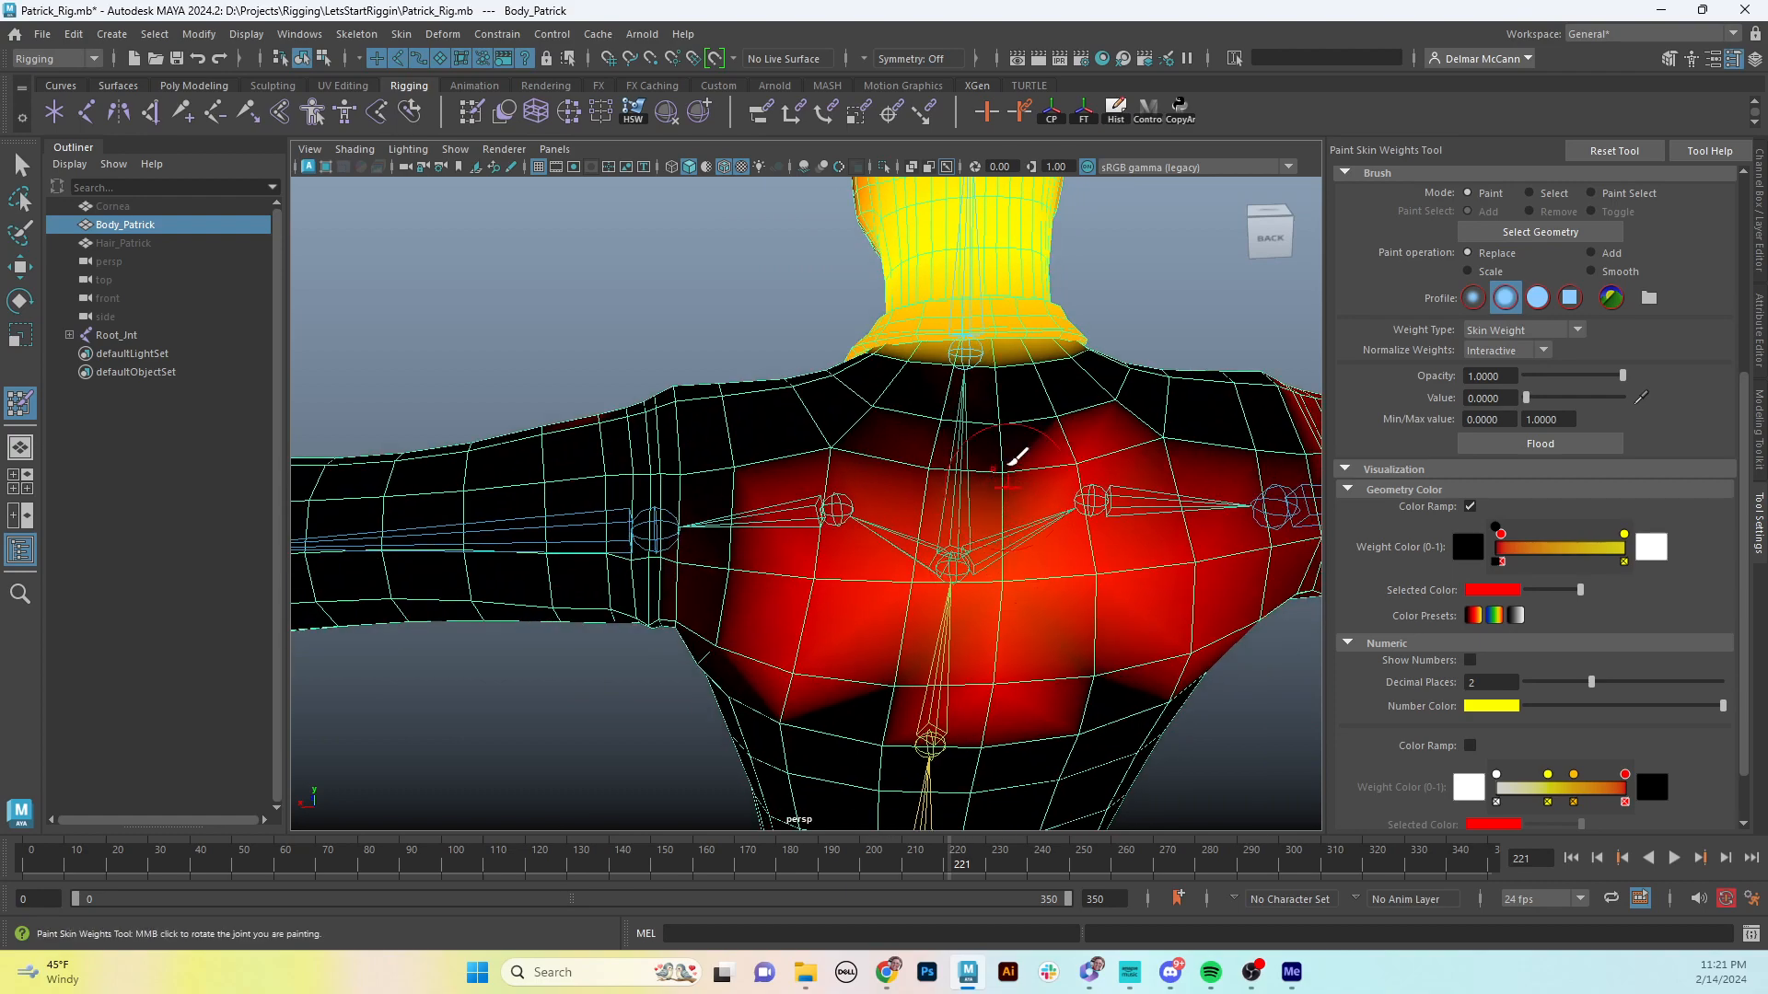
{"action": "mouse_move", "coordinate": [1016, 454]}
{"action": "left_mouse_down"}
{"action": "mouse_move", "coordinate": [1010, 632]}
{"action": "mouse_move", "coordinate": [875, 668]}
{"action": "mouse_move", "coordinate": [949, 599]}
{"action": "mouse_move", "coordinate": [802, 594]}
{"action": "mouse_move", "coordinate": [801, 714]}
{"action": "left_mouse_up"}
- Paint the Neck_Jnt weights to 0 on the chest pocket, the tie and the front of the left upper arm
{"action": "mouse_move", "coordinate": [702, 667]}
{"action": "left_mouse_down", "text": "alt"}
{"action": "mouse_move", "coordinate": [801, 571]}
{"action": "mouse_move", "coordinate": [897, 575]}
{"action": "mouse_move", "coordinate": [702, 604]}
{"action": "mouse_move", "coordinate": [716, 697]}
{"action": "mouse_move", "coordinate": [683, 701]}
{"action": "left_mouse_up", "text": "alt"}
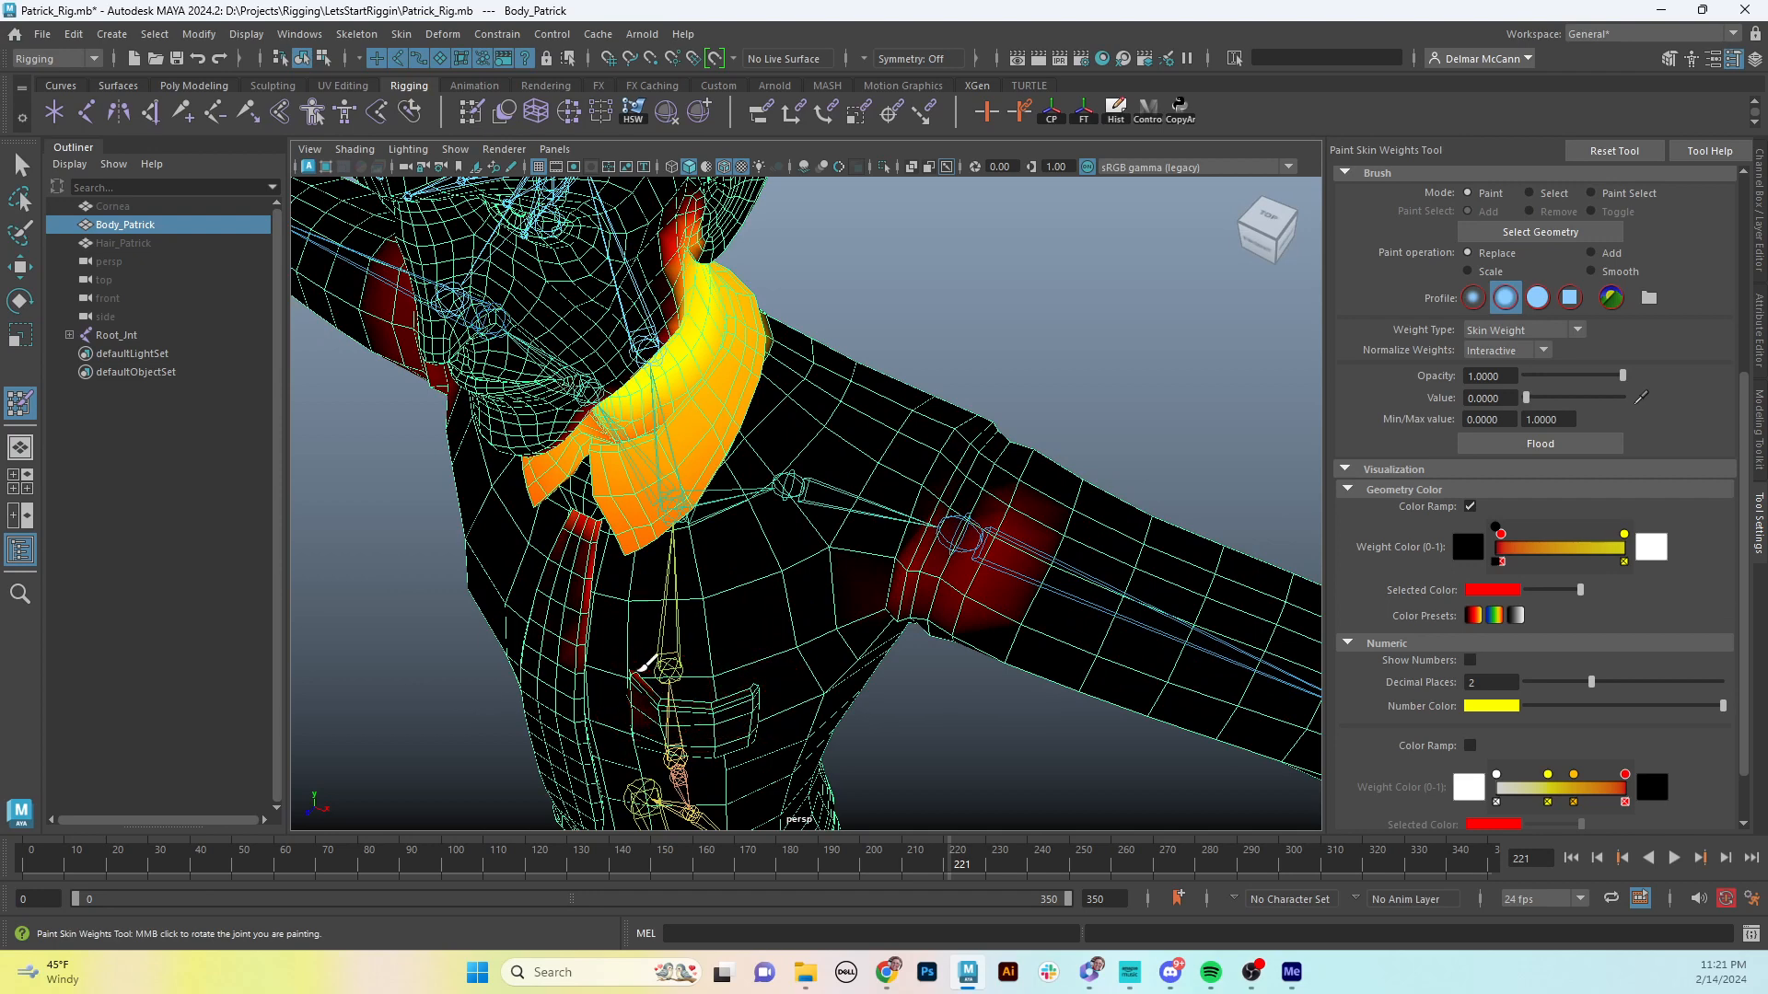
{"action": "left_click_drag", "start_coordinate": [626, 686], "coordinate": [584, 619], "text": "alt"}
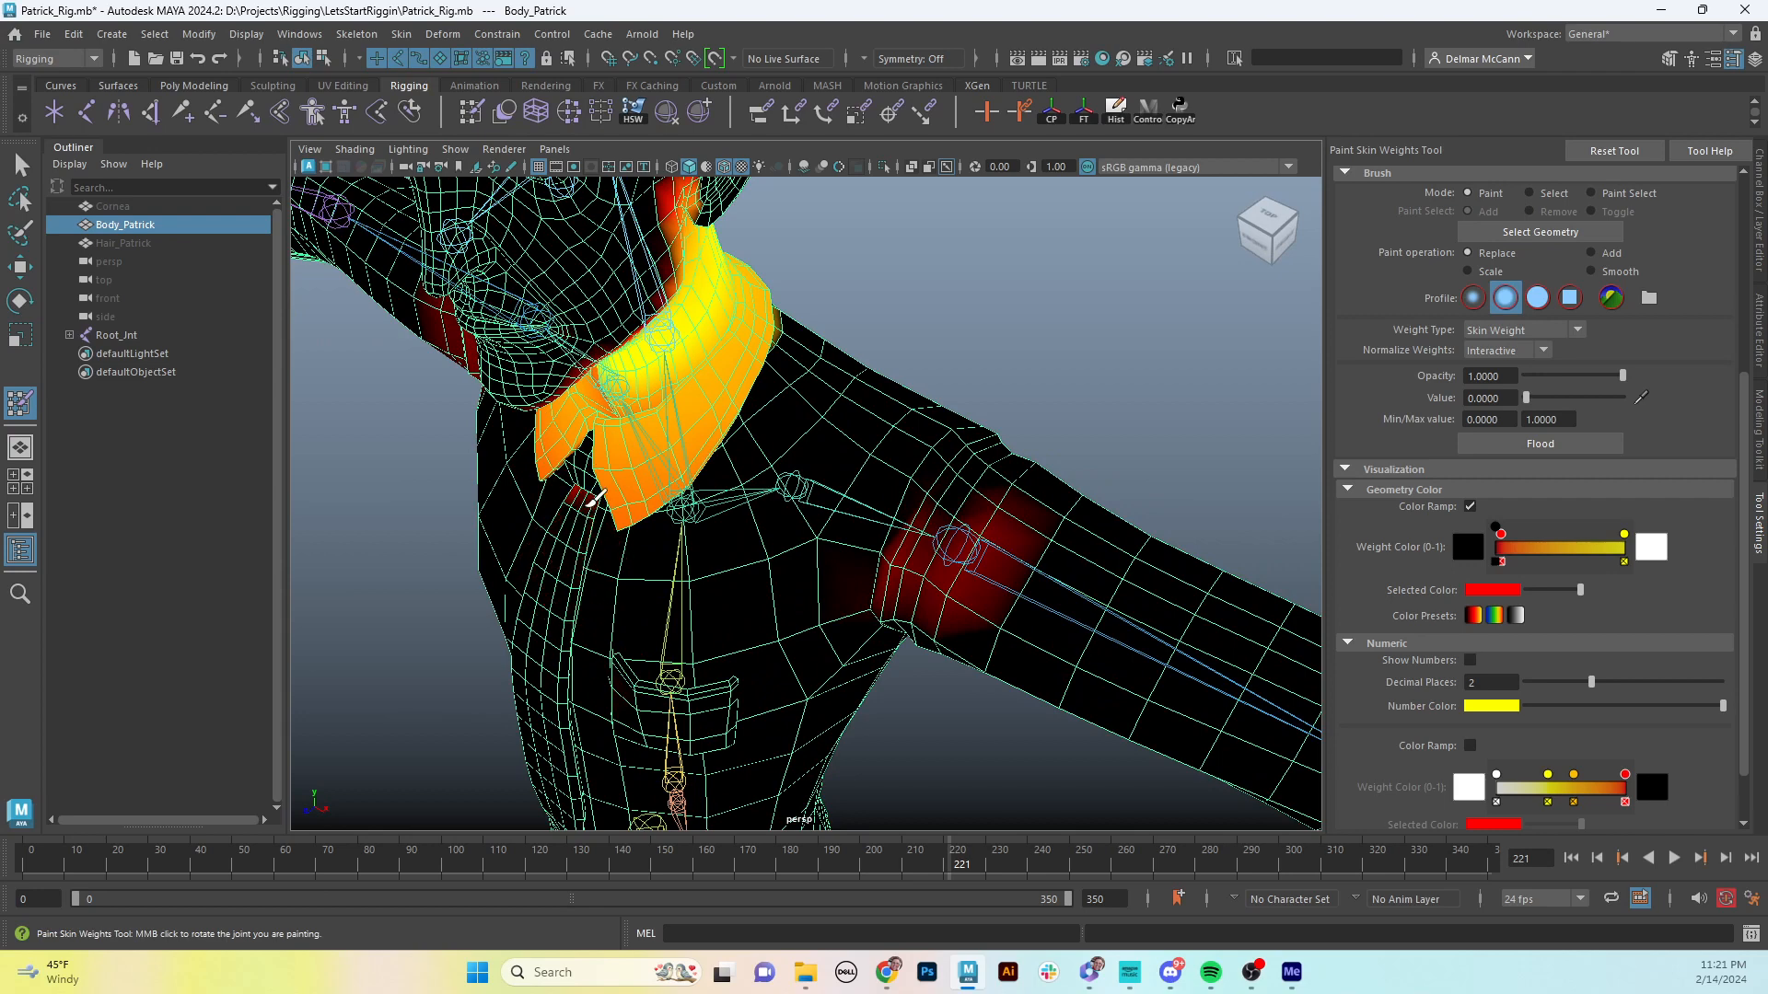
{"action": "mouse_move", "coordinate": [1006, 513]}
{"action": "left_mouse_down"}
{"action": "mouse_move", "coordinate": [920, 599]}
{"action": "mouse_move", "coordinate": [920, 488]}
{"action": "left_mouse_up"}
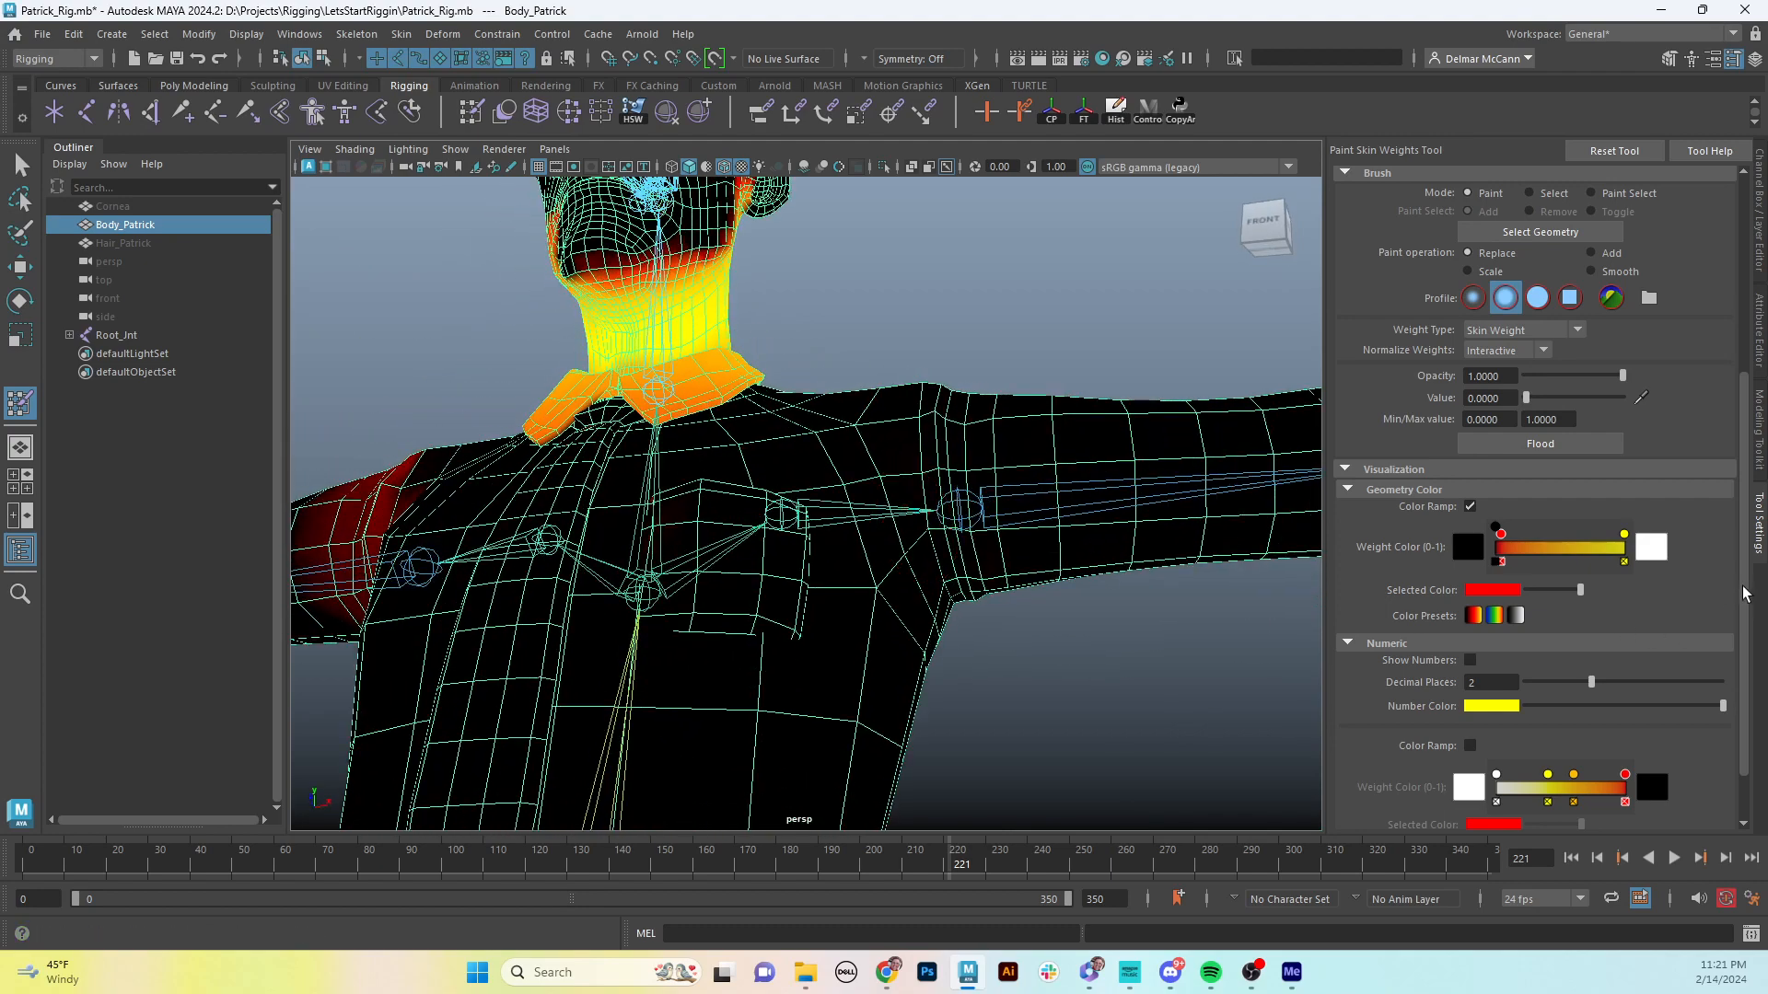
- Restore the geometry color ramp to the black-red-yellow preset and paint the Neck_Jnt weights to 0 around the left earlobe
{"action": "left_click_drag", "start_coordinate": [1743, 592], "coordinate": [1743, 669]}
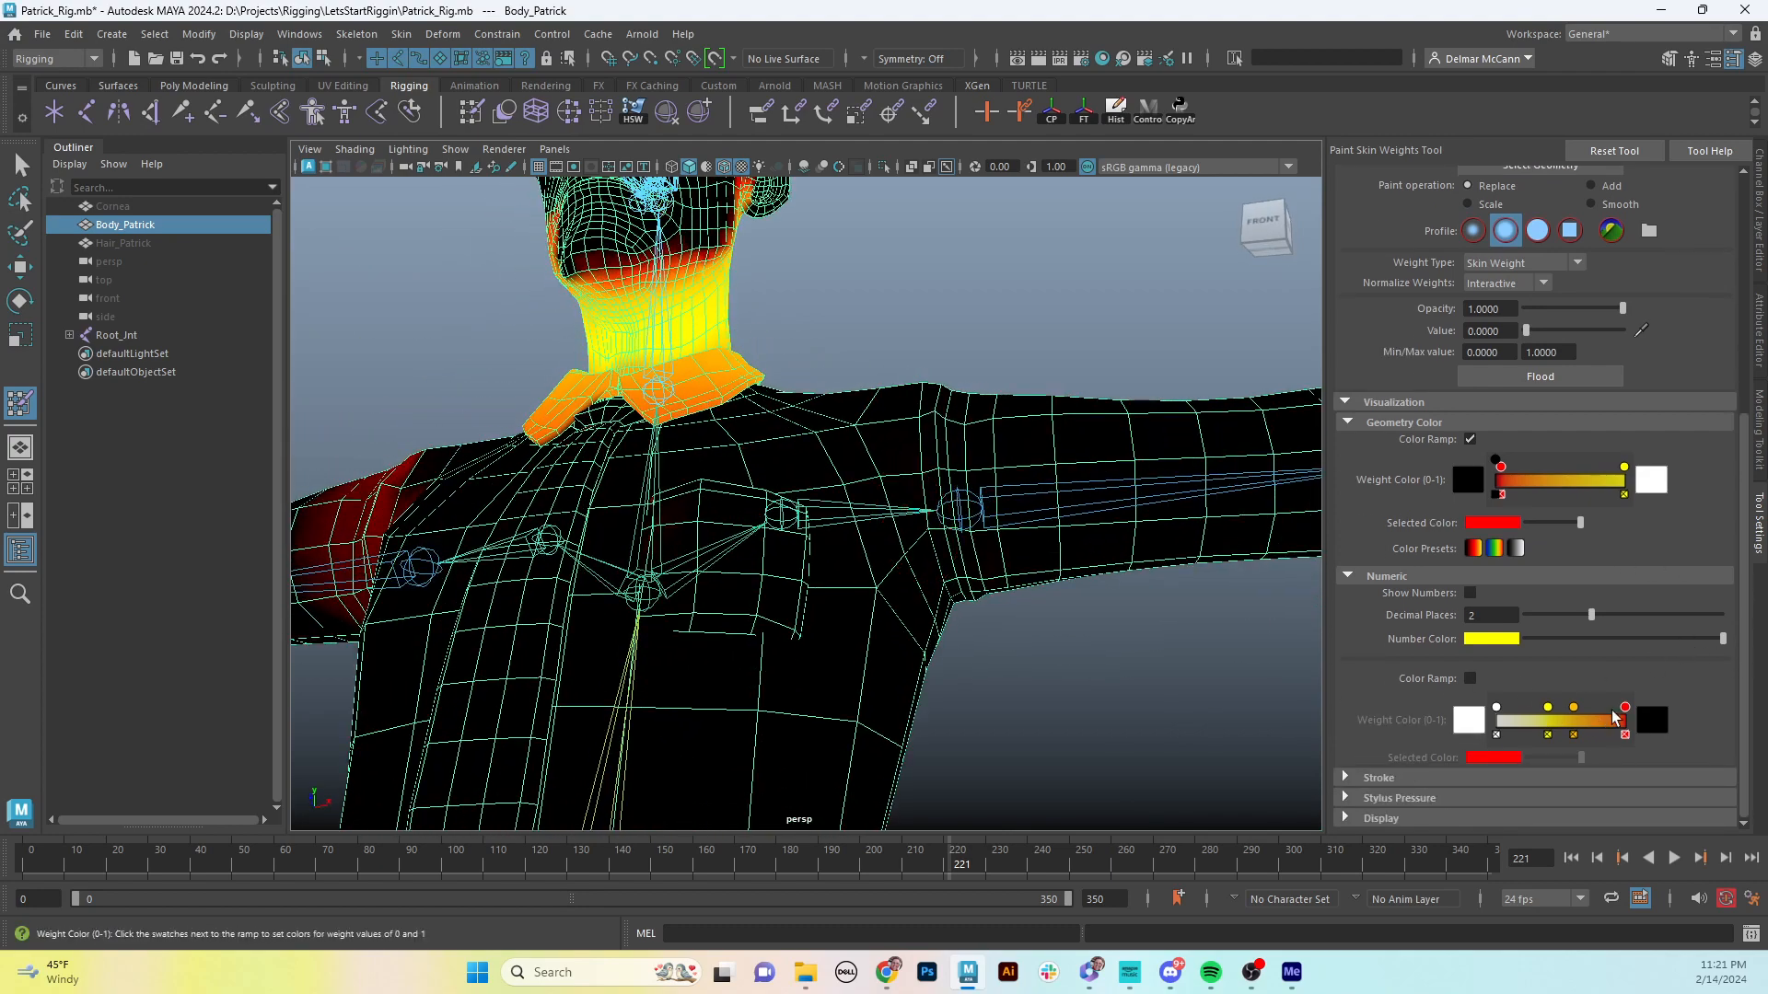
{"action": "left_click", "coordinate": [1475, 549]}
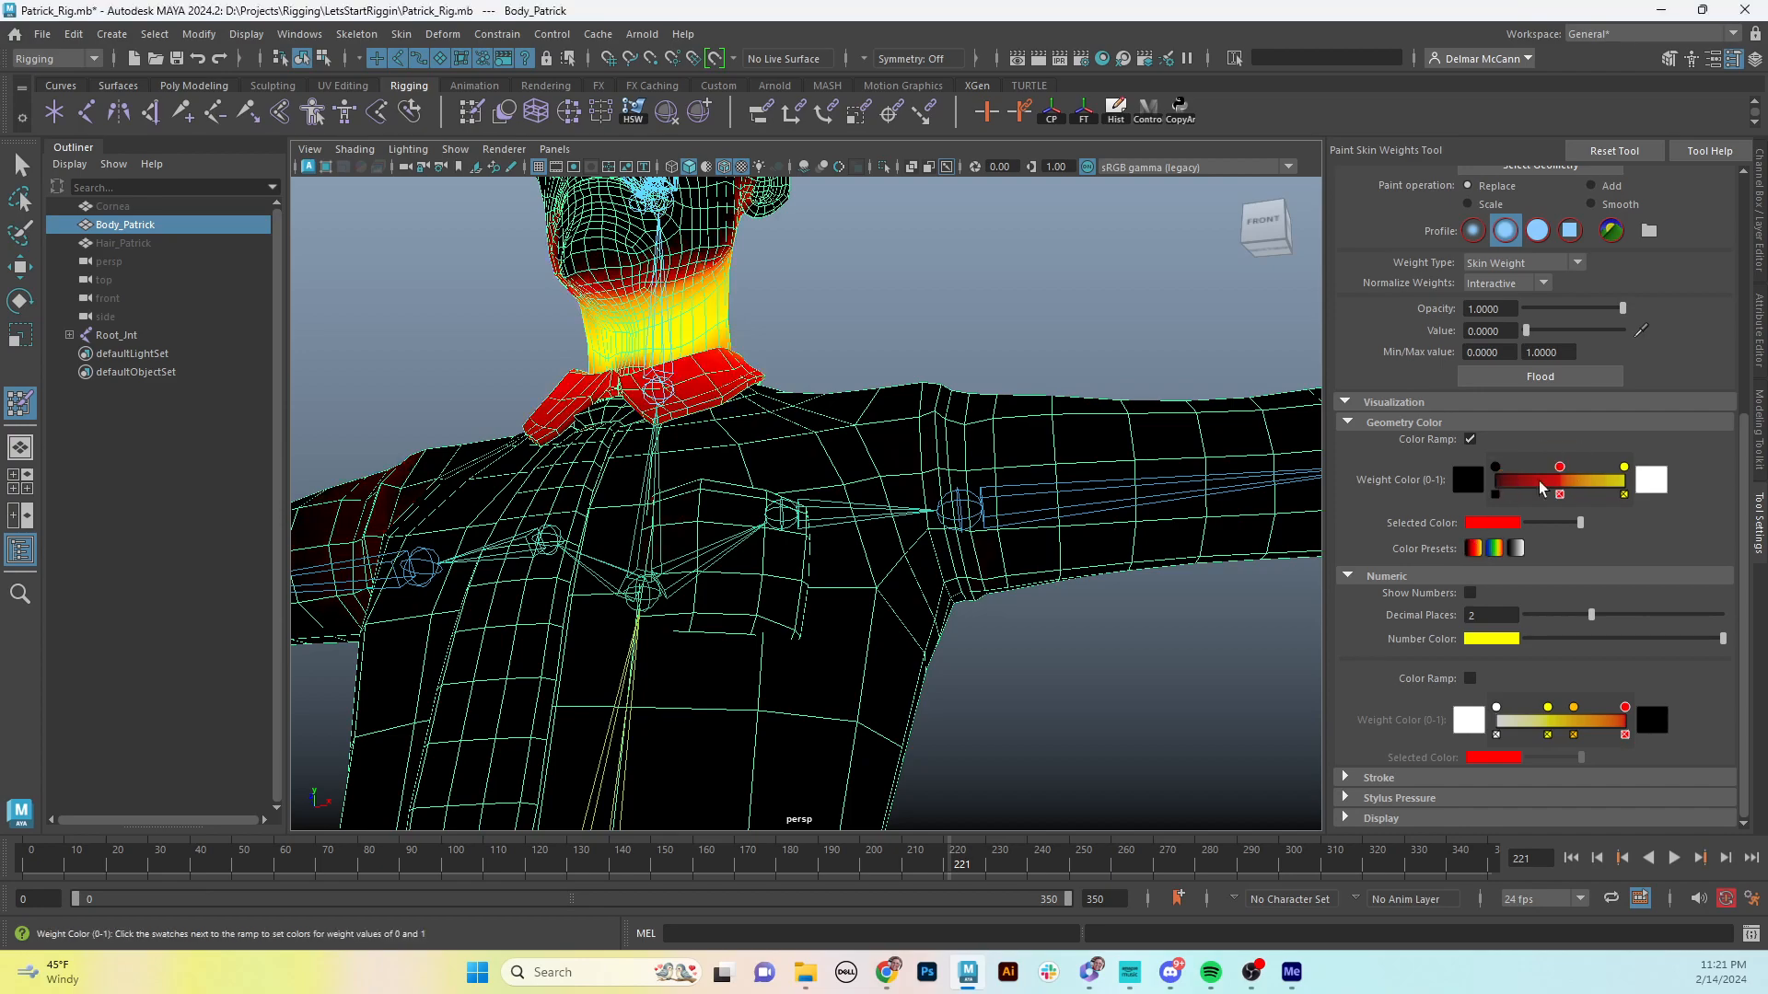
{"action": "left_click_drag", "start_coordinate": [806, 488], "coordinate": [936, 584], "text": "alt"}
{"action": "right_click_drag", "start_coordinate": [935, 584], "coordinate": [1151, 537], "text": "alt"}
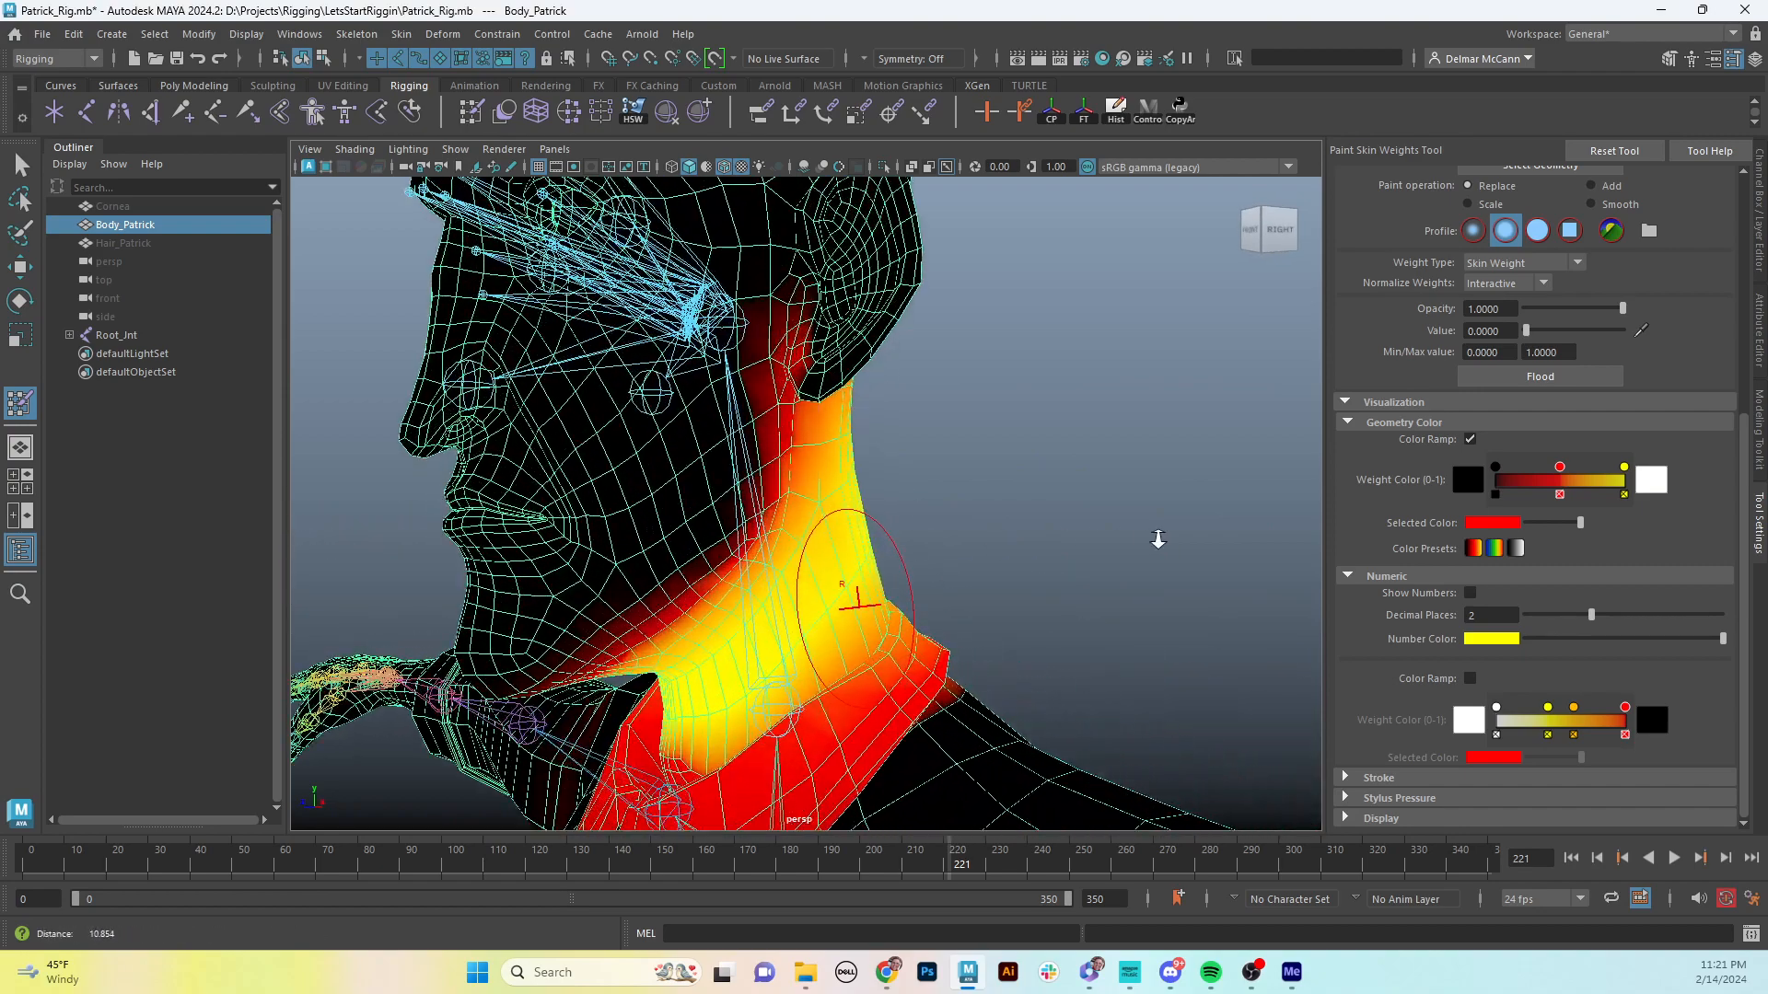
{"action": "middle_click_drag", "start_coordinate": [1152, 537], "coordinate": [972, 476], "text": "alt"}
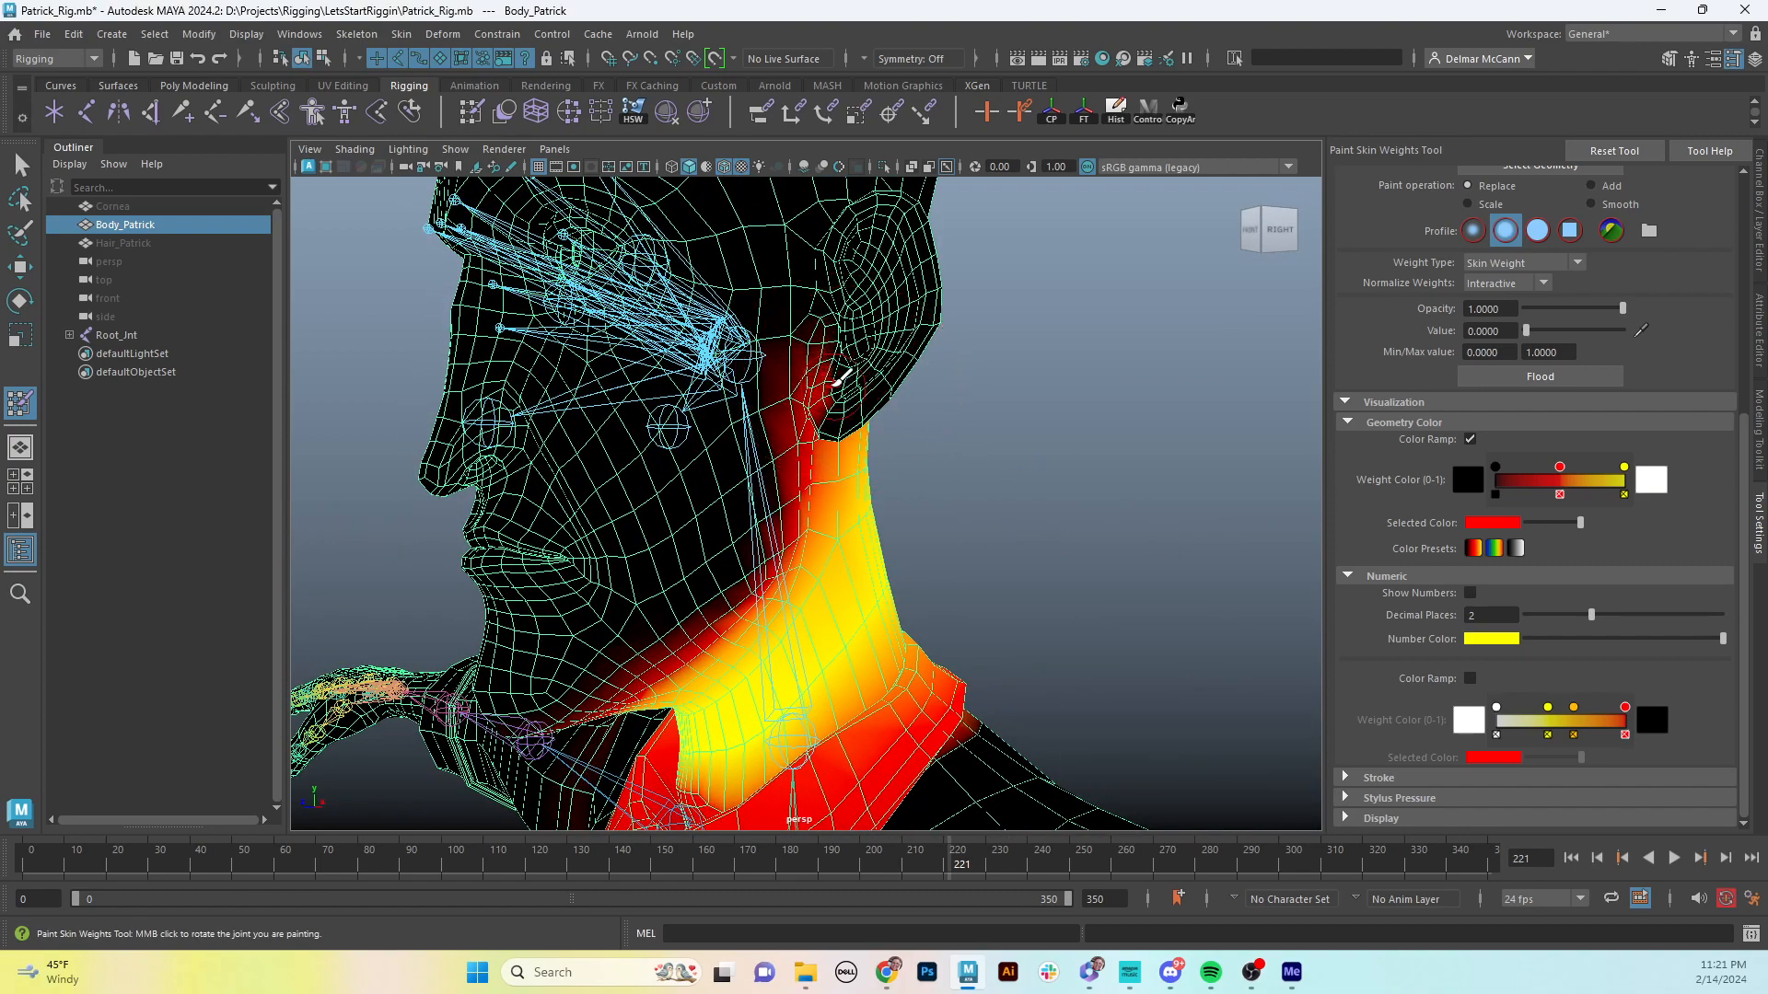
{"action": "left_click_drag", "start_coordinate": [837, 380], "coordinate": [834, 386]}
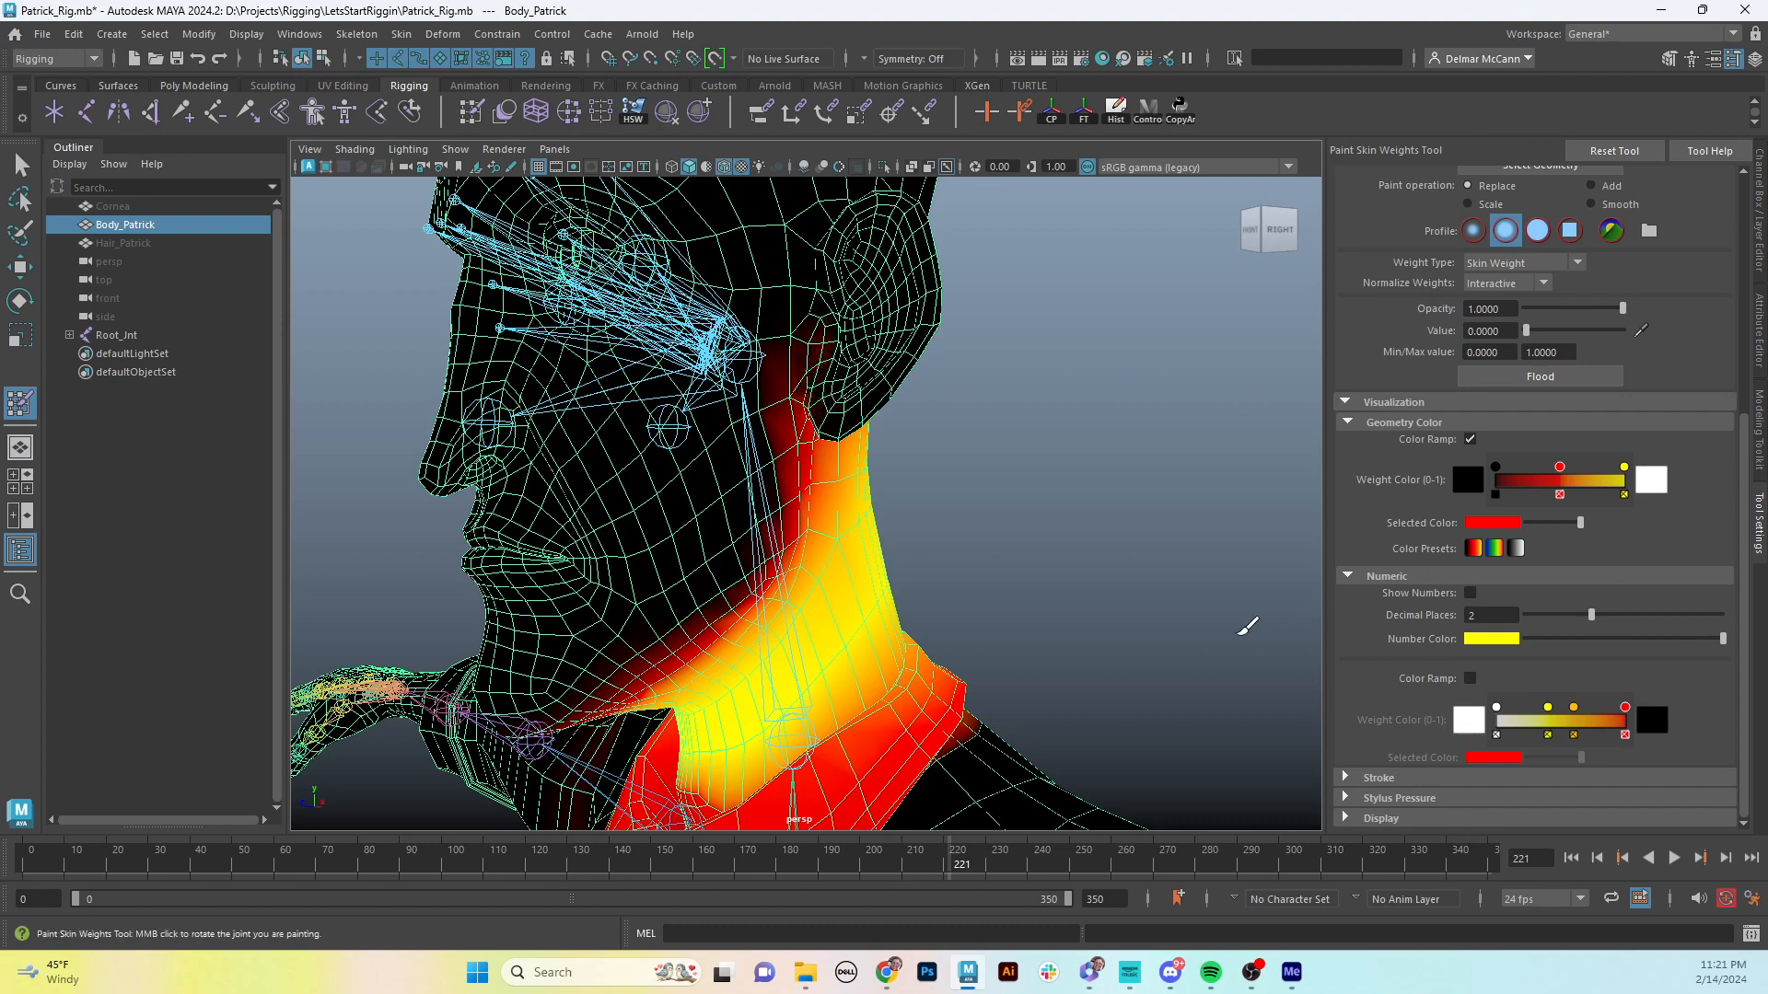
{"action": "left_click_drag", "start_coordinate": [912, 506], "coordinate": [949, 525], "text": "alt"}
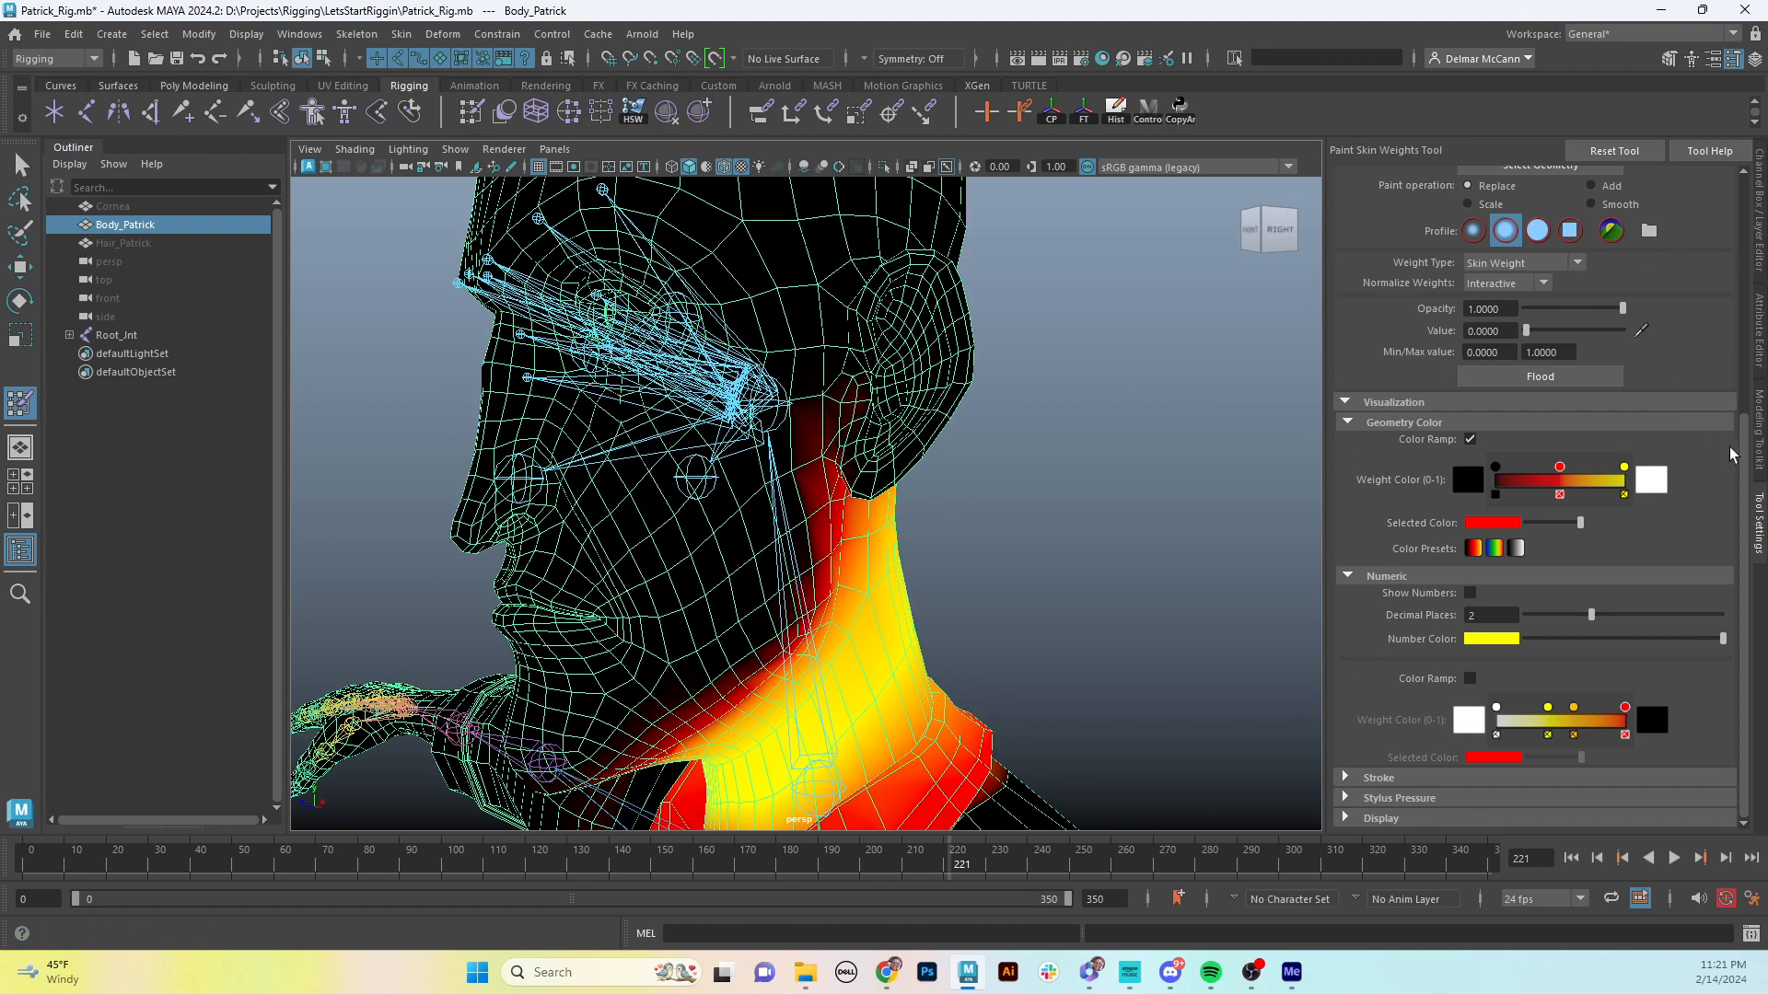
- Select the Head_Jnt influence and paint its weight onto the forehead and front scalp, using the Add operation with value 0.2427
{"action": "left_click_drag", "start_coordinate": [1744, 455], "coordinate": [1745, 230]}
{"action": "left_click", "coordinate": [1473, 314]}
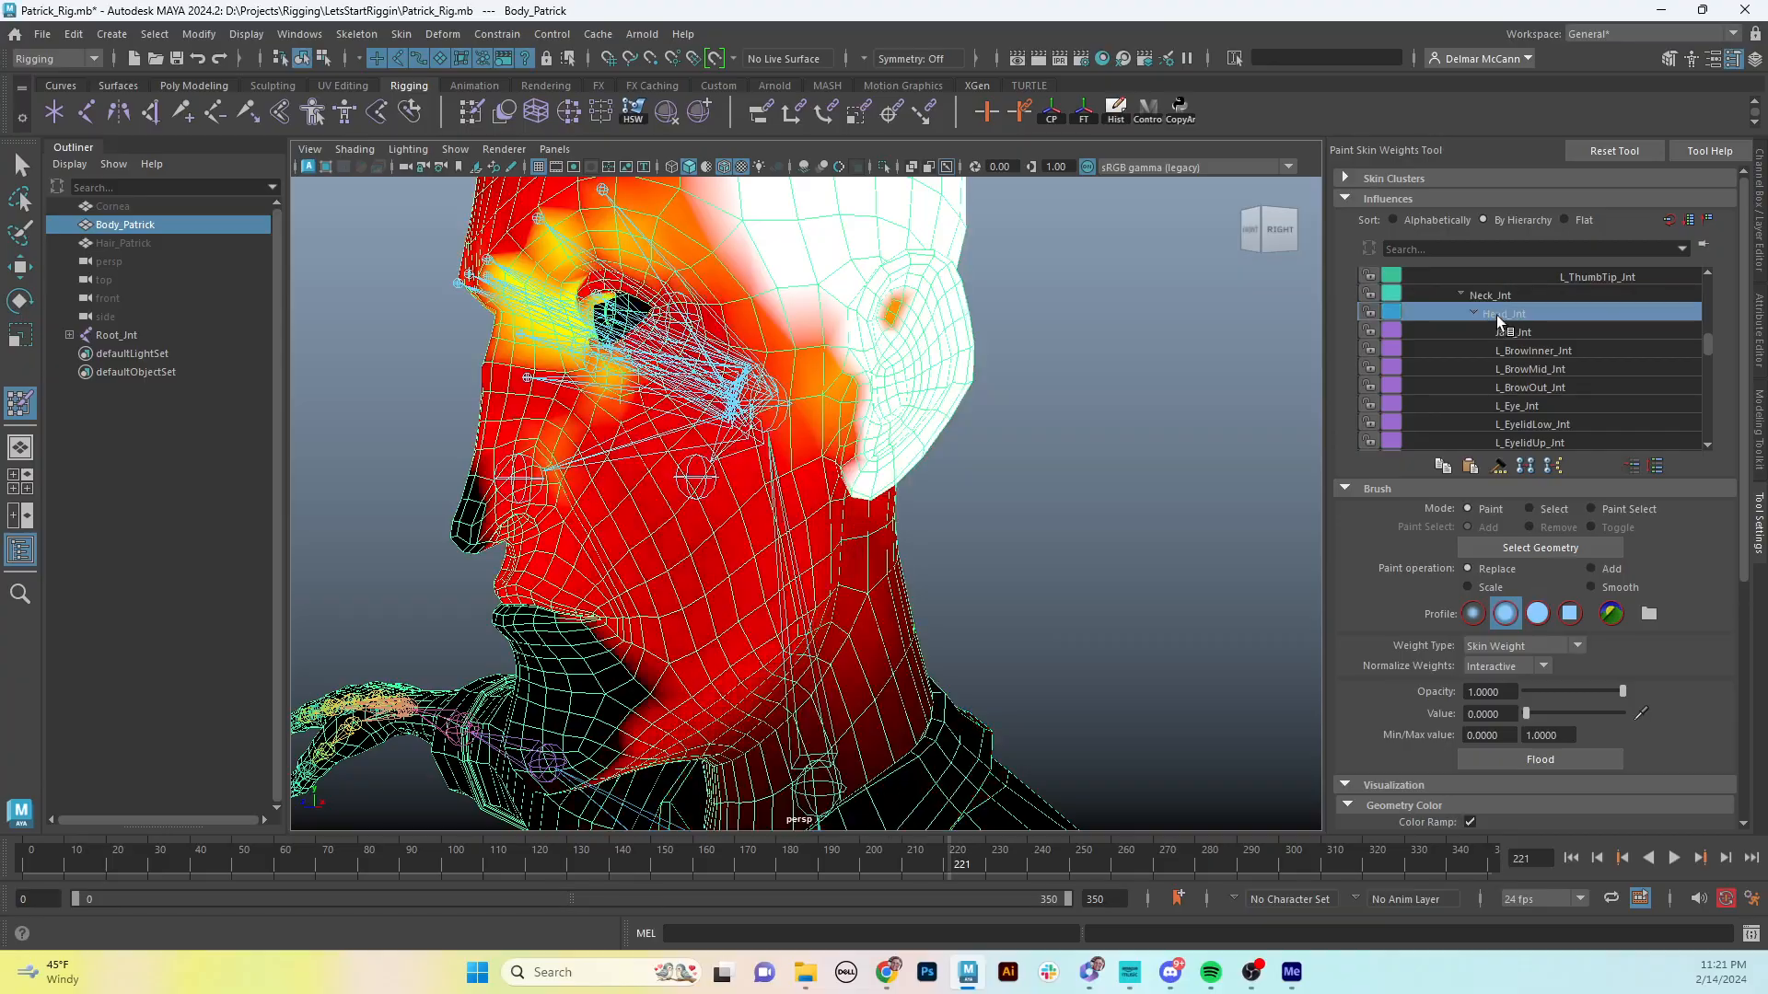
{"action": "left_click_drag", "start_coordinate": [988, 471], "coordinate": [880, 492], "text": "alt"}
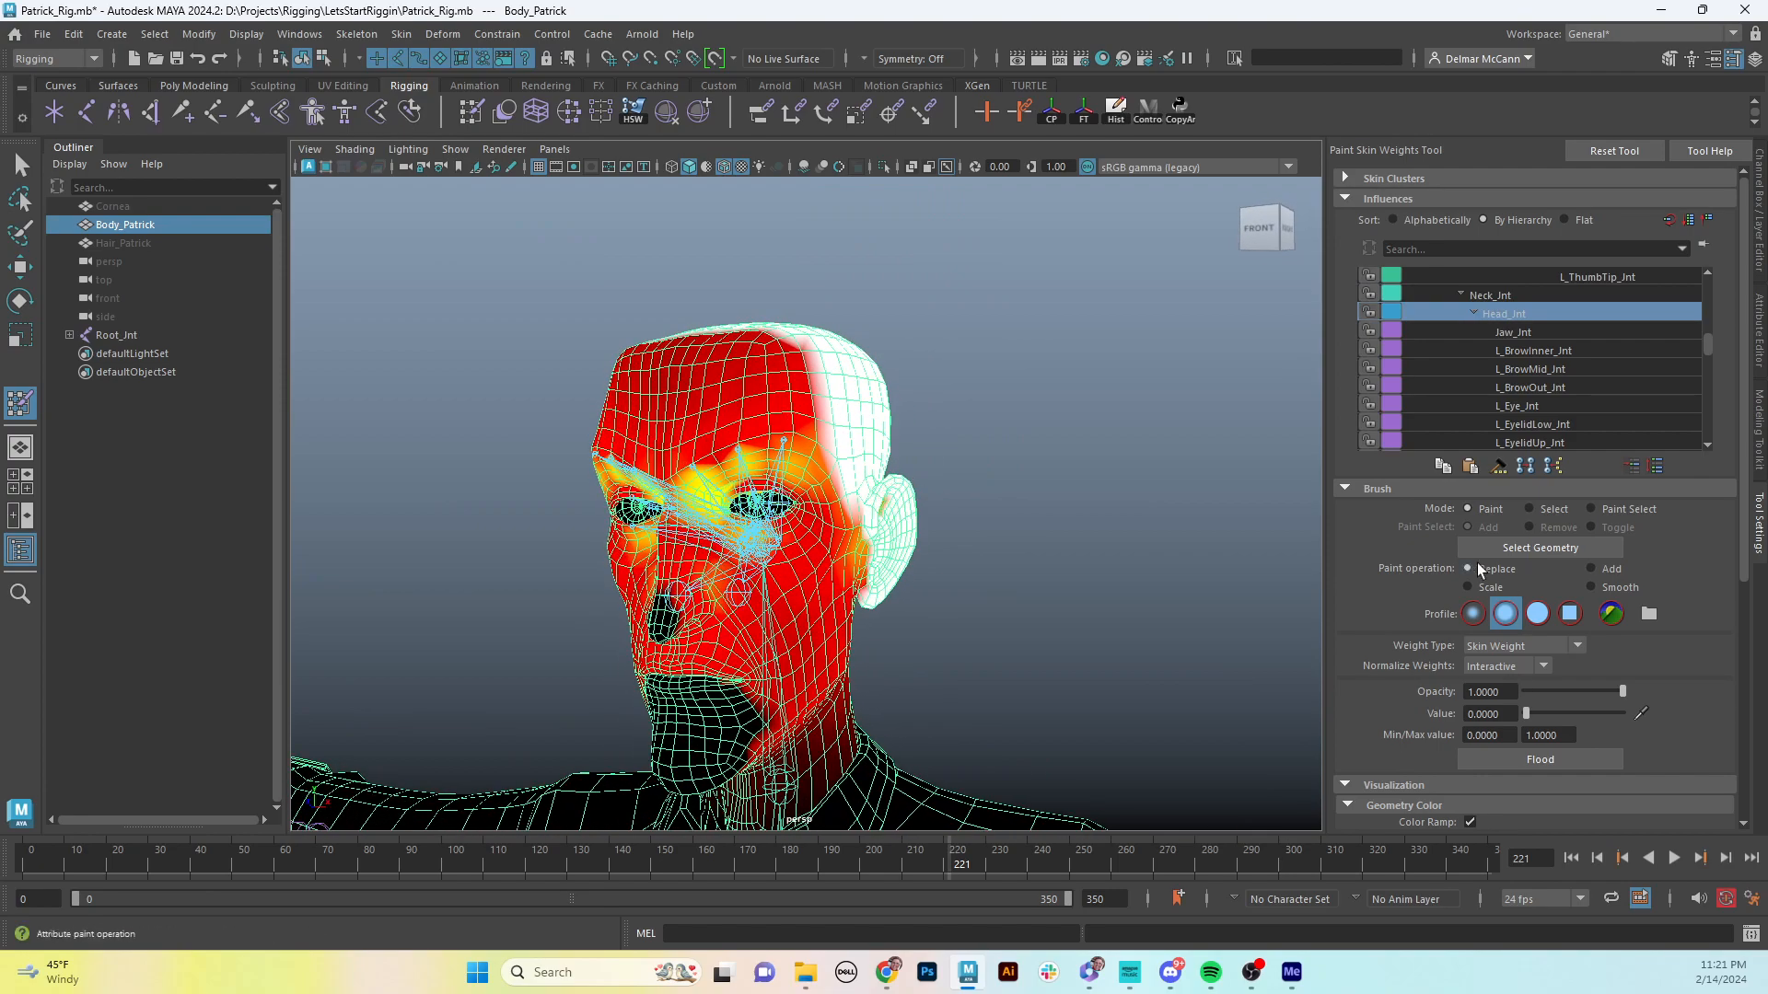
{"action": "left_click", "coordinate": [1591, 569]}
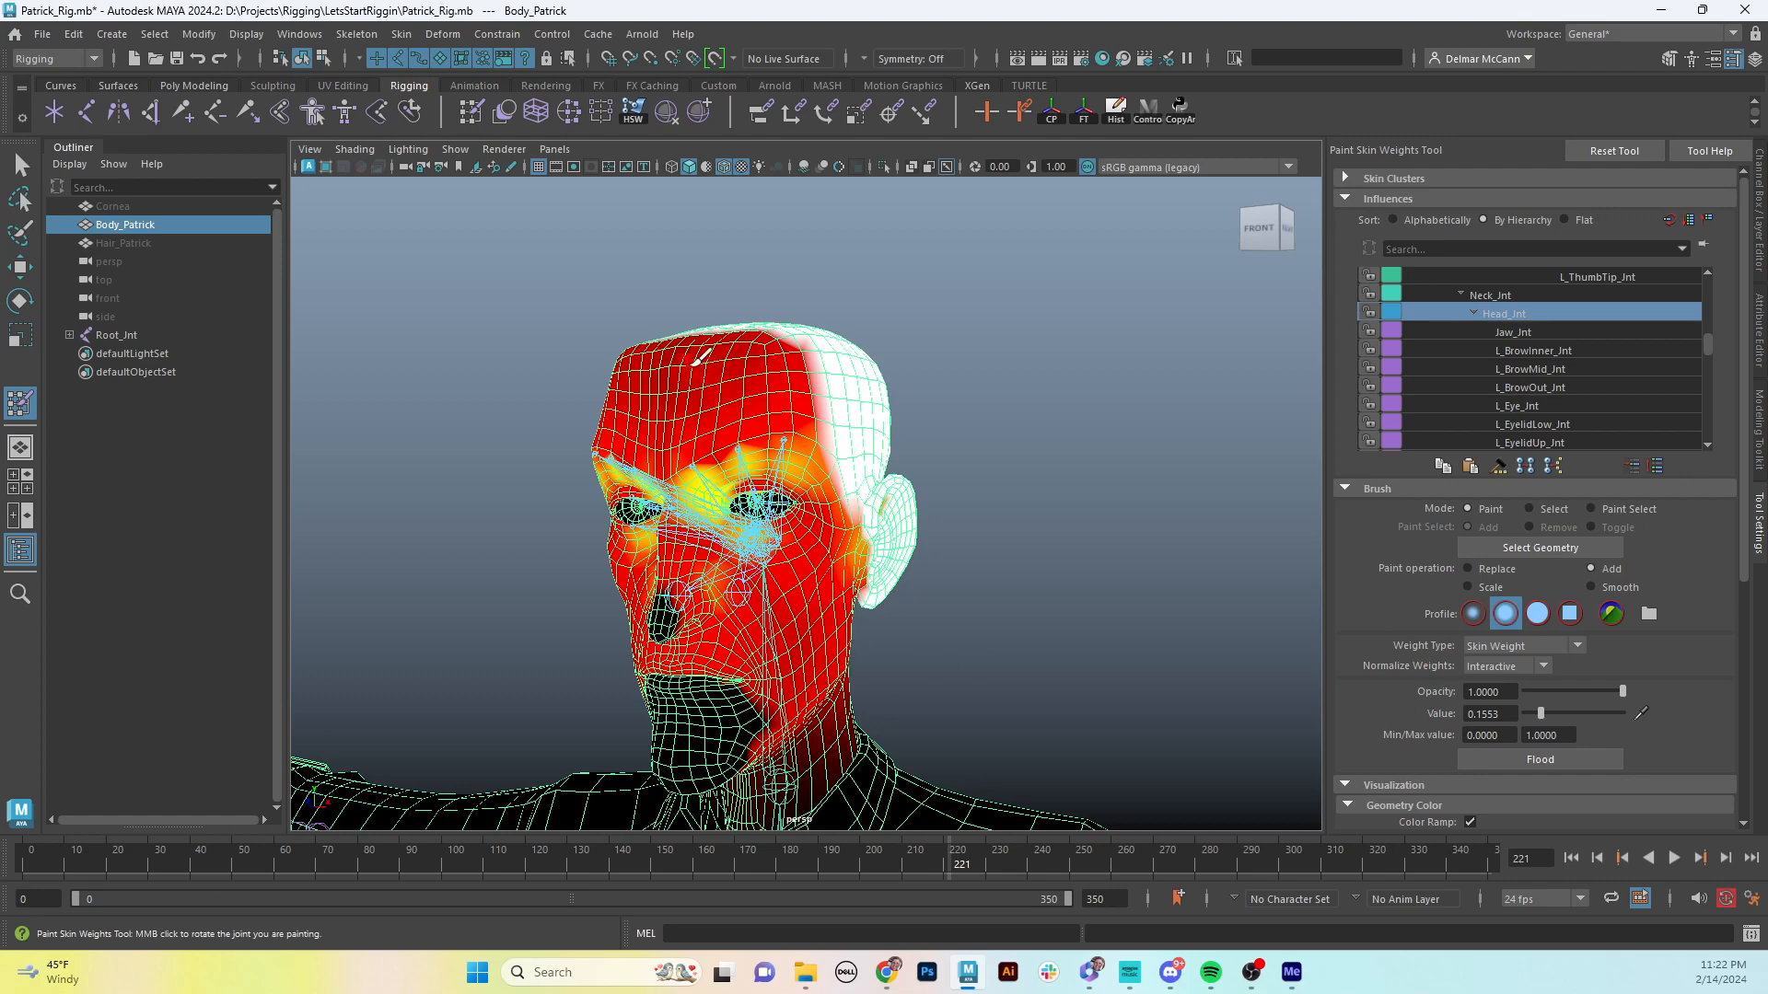
{"action": "mouse_move", "coordinate": [704, 365]}
{"action": "left_mouse_down"}
{"action": "mouse_move", "coordinate": [716, 353]}
{"action": "mouse_move", "coordinate": [697, 365]}
{"action": "mouse_move", "coordinate": [734, 409]}
{"action": "mouse_move", "coordinate": [764, 410]}
{"action": "left_mouse_up"}
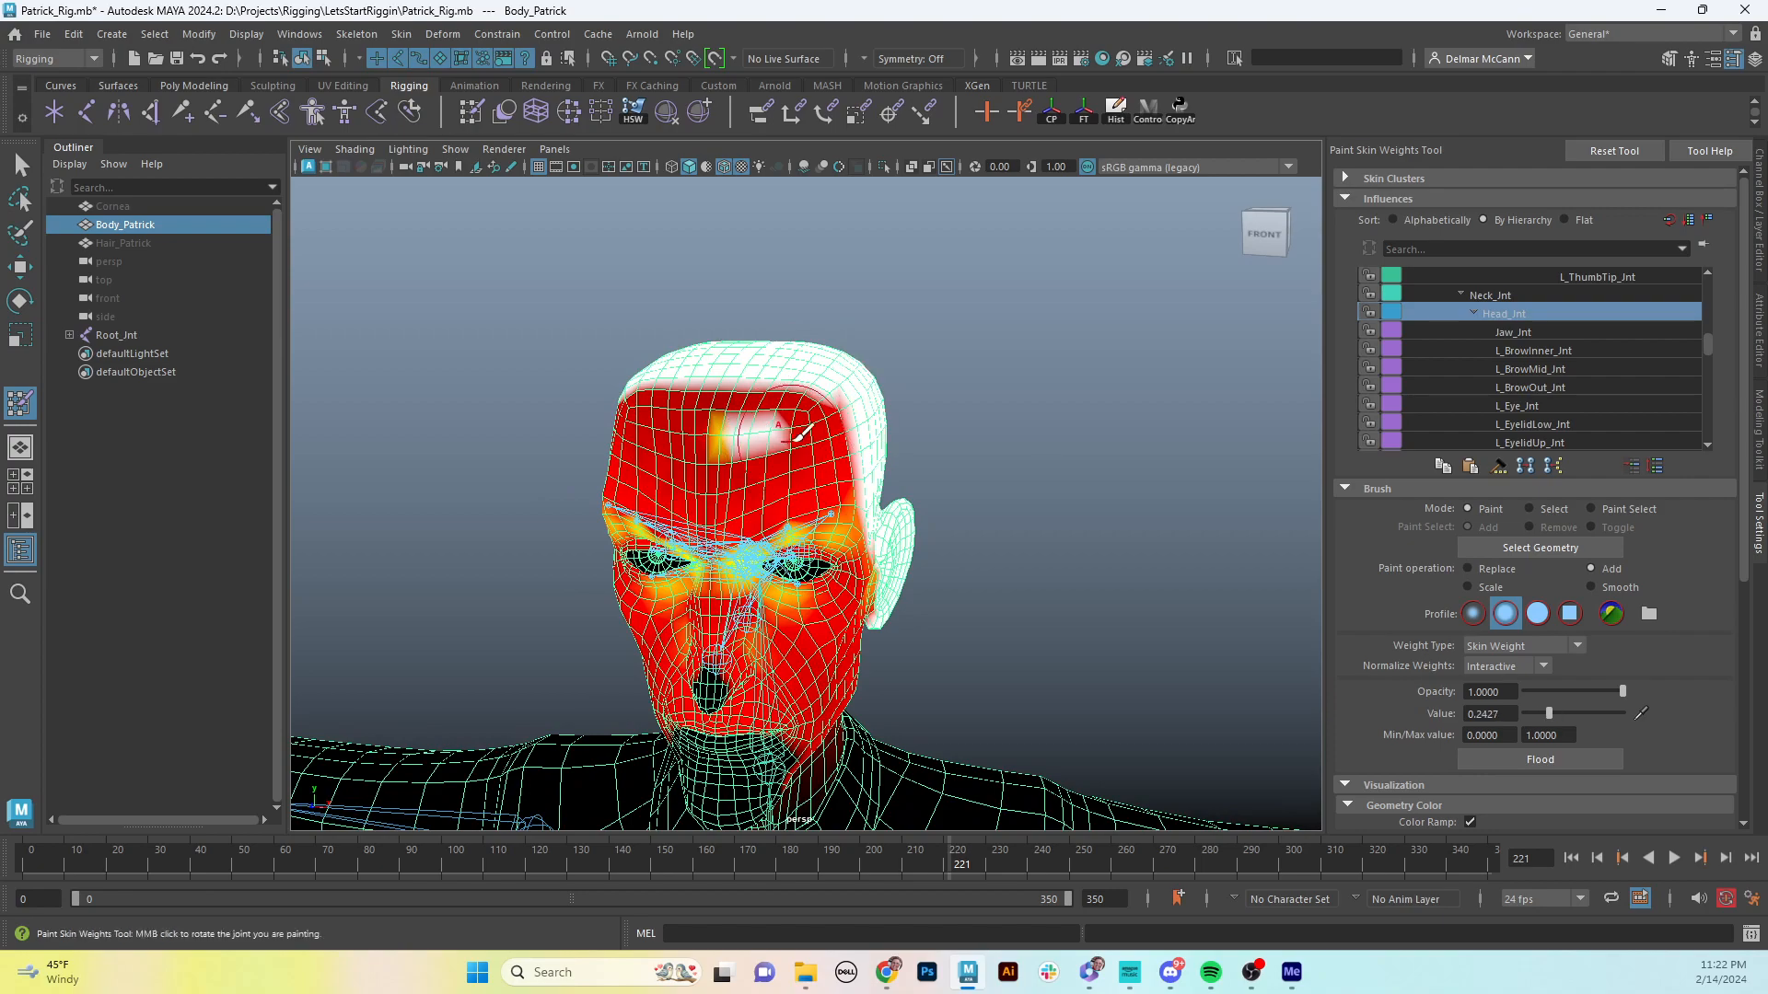
{"action": "mouse_move", "coordinate": [809, 416]}
{"action": "left_mouse_down", "text": "alt"}
{"action": "mouse_move", "coordinate": [656, 411]}
{"action": "mouse_move", "coordinate": [791, 414]}
{"action": "mouse_move", "coordinate": [686, 433]}
{"action": "mouse_move", "coordinate": [787, 412]}
{"action": "mouse_move", "coordinate": [612, 419]}
{"action": "mouse_move", "coordinate": [730, 414]}
{"action": "left_mouse_up", "text": "alt"}
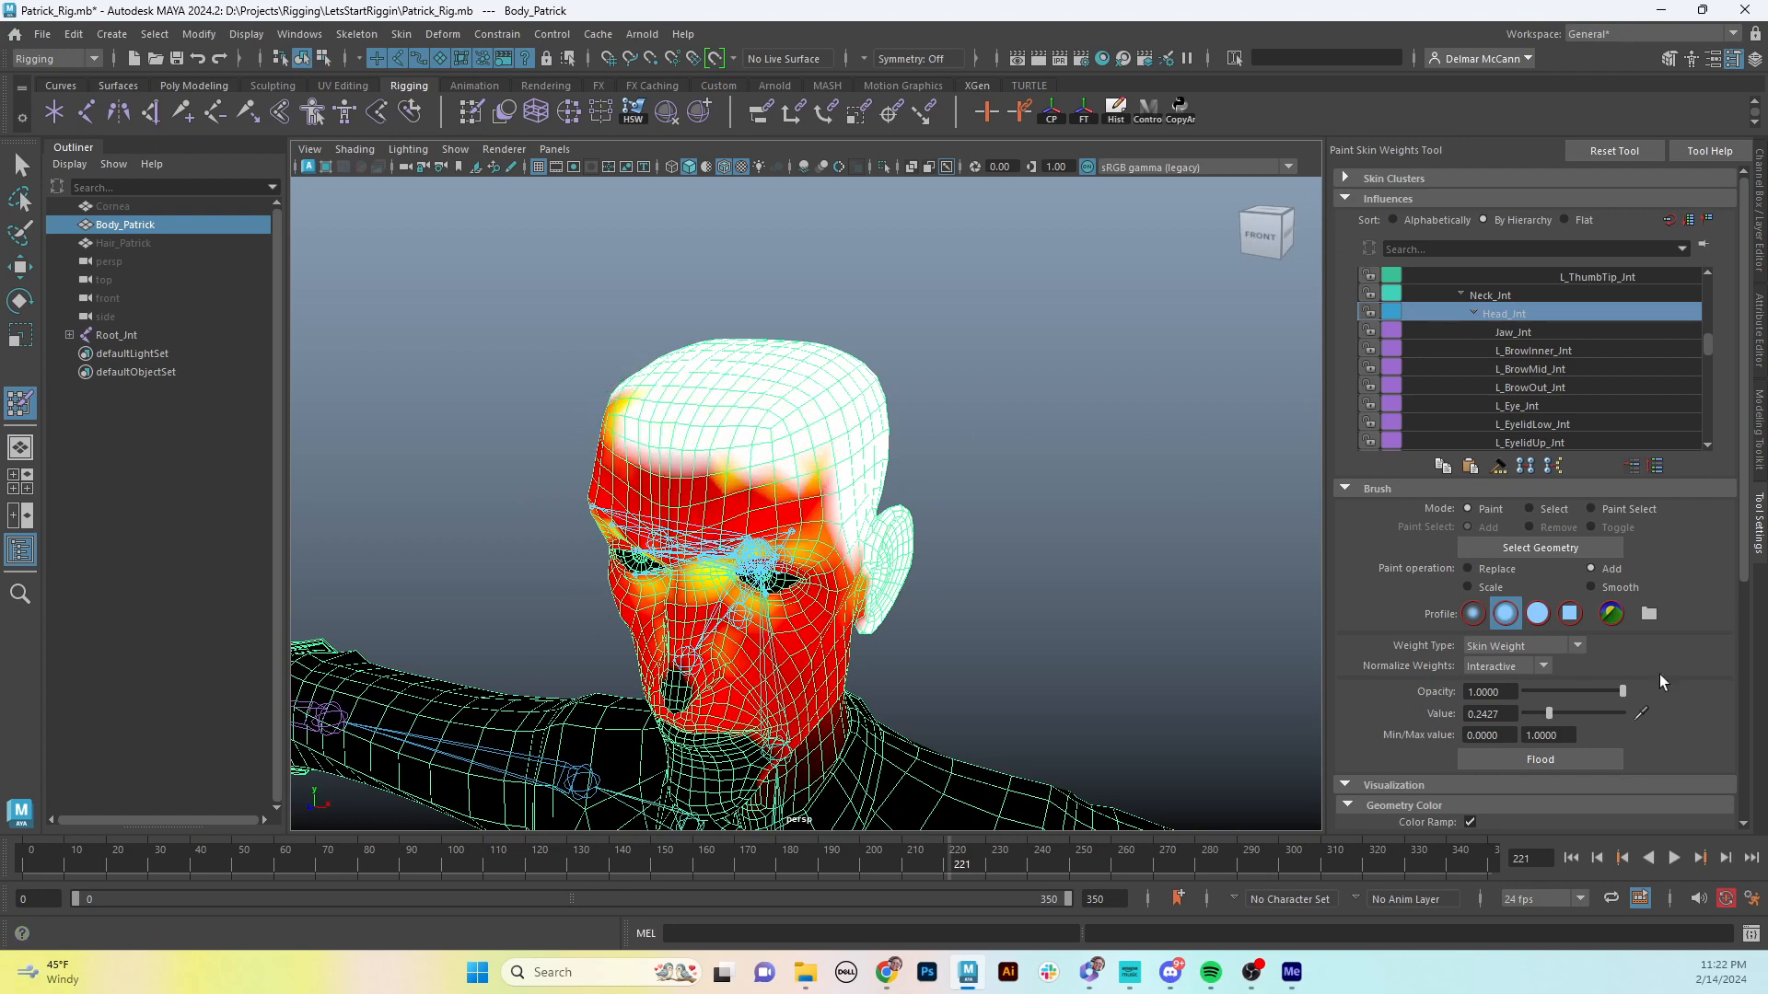
- Resize the brush and add Head_Jnt weight to the left temple and upper left cheek
{"action": "mouse_move", "coordinate": [820, 457]}
{"action": "left_mouse_down"}
{"action": "mouse_move", "coordinate": [714, 449]}
{"action": "mouse_move", "coordinate": [725, 435]}
{"action": "mouse_move", "coordinate": [700, 451]}
{"action": "mouse_move", "coordinate": [840, 433]}
{"action": "mouse_move", "coordinate": [732, 488]}
{"action": "mouse_move", "coordinate": [681, 451]}
{"action": "mouse_move", "coordinate": [728, 396]}
{"action": "mouse_move", "coordinate": [801, 488]}
{"action": "mouse_move", "coordinate": [772, 599]}
{"action": "mouse_move", "coordinate": [831, 624]}
{"action": "mouse_move", "coordinate": [771, 601]}
{"action": "mouse_move", "coordinate": [719, 609]}
{"action": "mouse_move", "coordinate": [799, 575]}
{"action": "left_mouse_up"}
{"action": "key", "text": "b"}
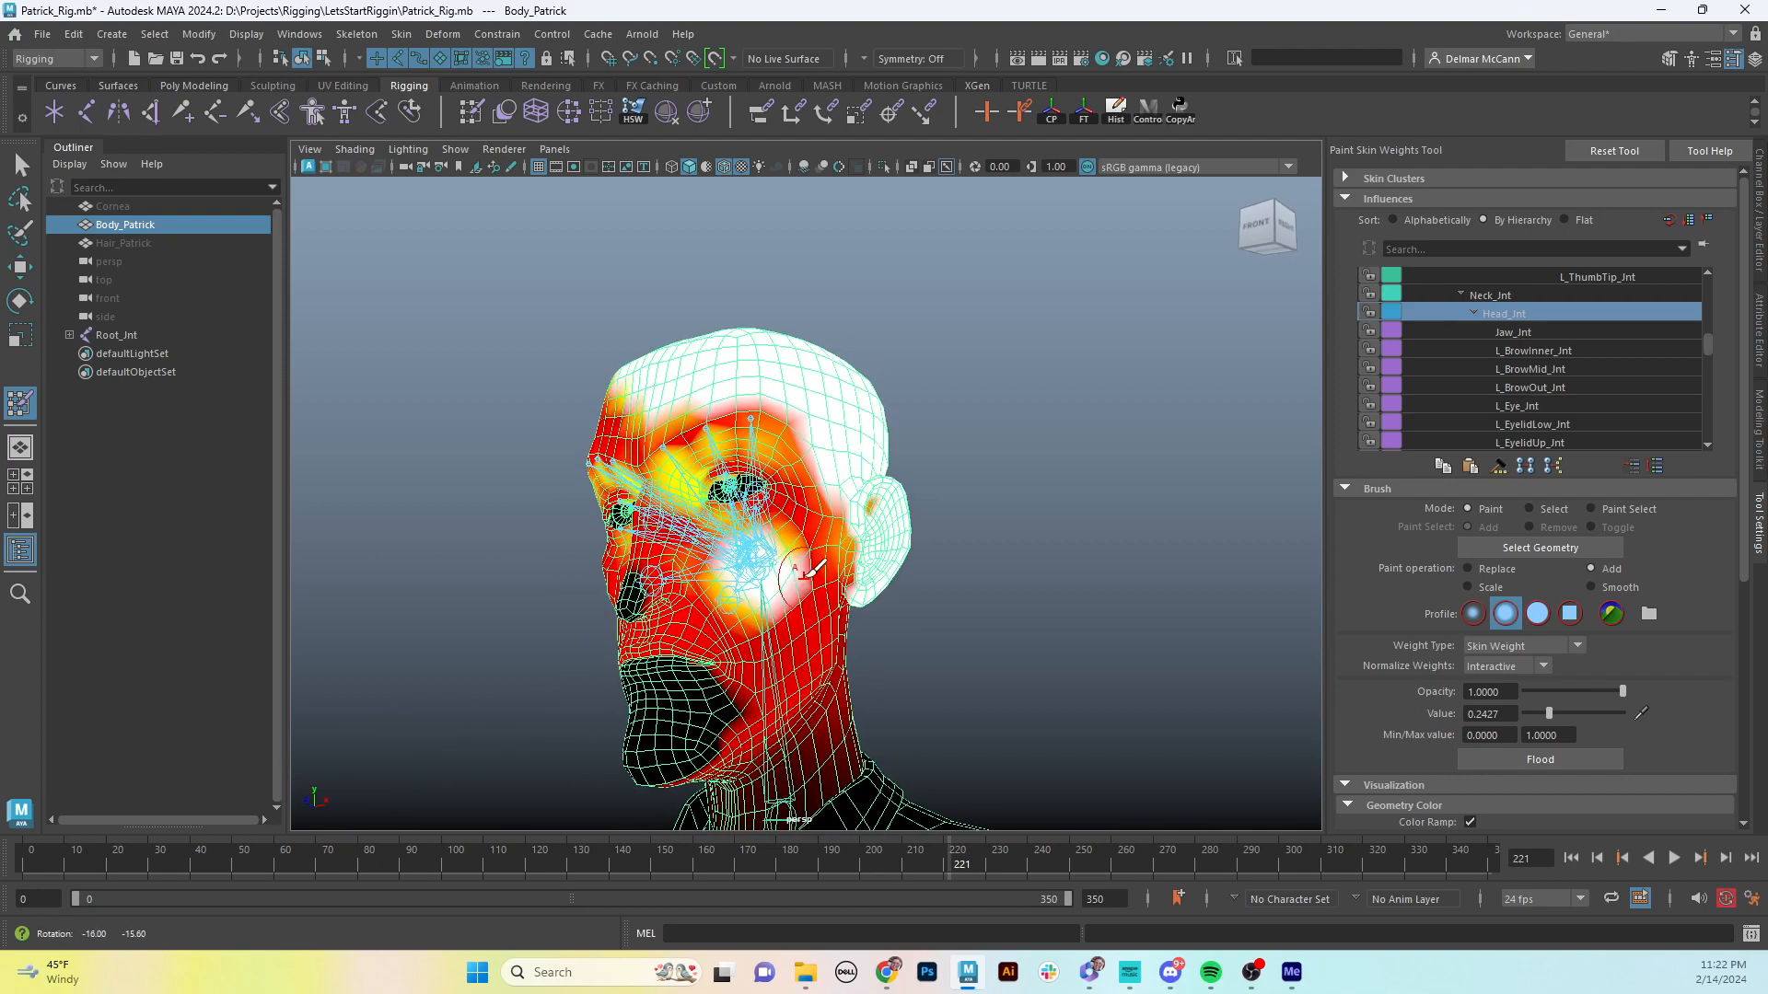
{"action": "mouse_move", "coordinate": [824, 507]}
{"action": "left_mouse_down"}
{"action": "mouse_move", "coordinate": [808, 551]}
{"action": "mouse_move", "coordinate": [836, 499]}
{"action": "left_mouse_up"}
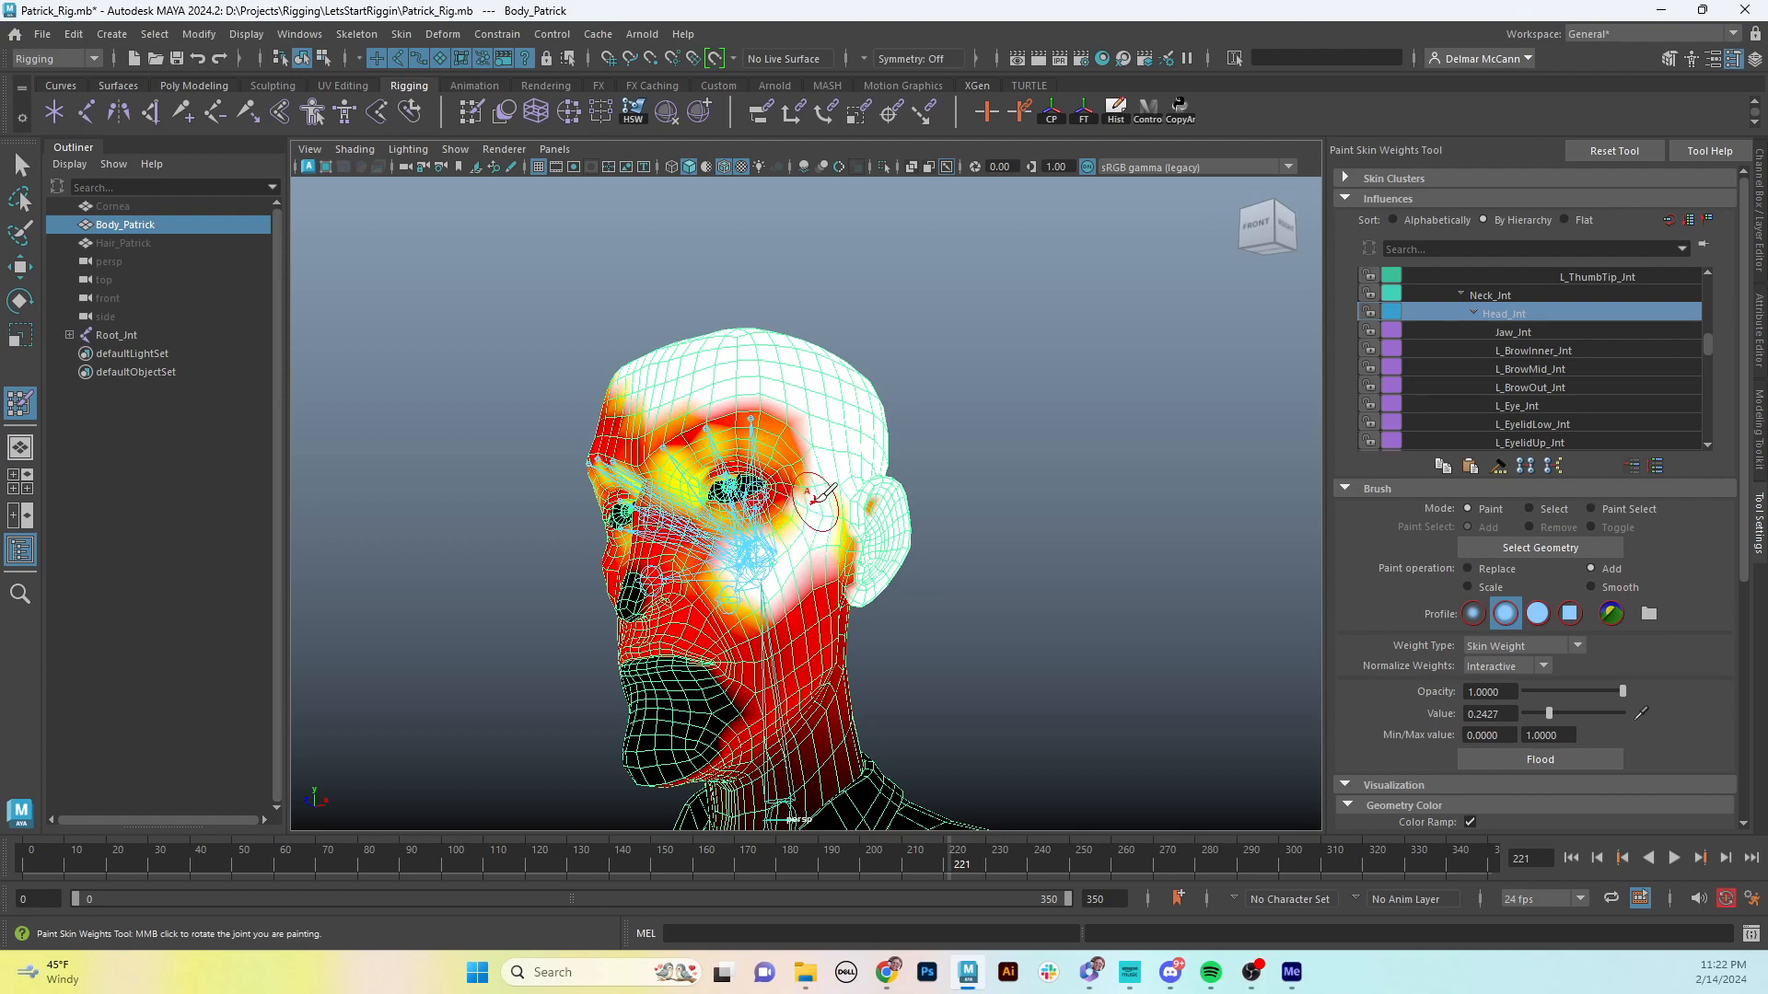
- Add Head_Jnt weight between the brows, on the nose bridge and on the cheek below the left eye
{"action": "left_click_drag", "start_coordinate": [793, 383], "coordinate": [732, 419], "text": "alt"}
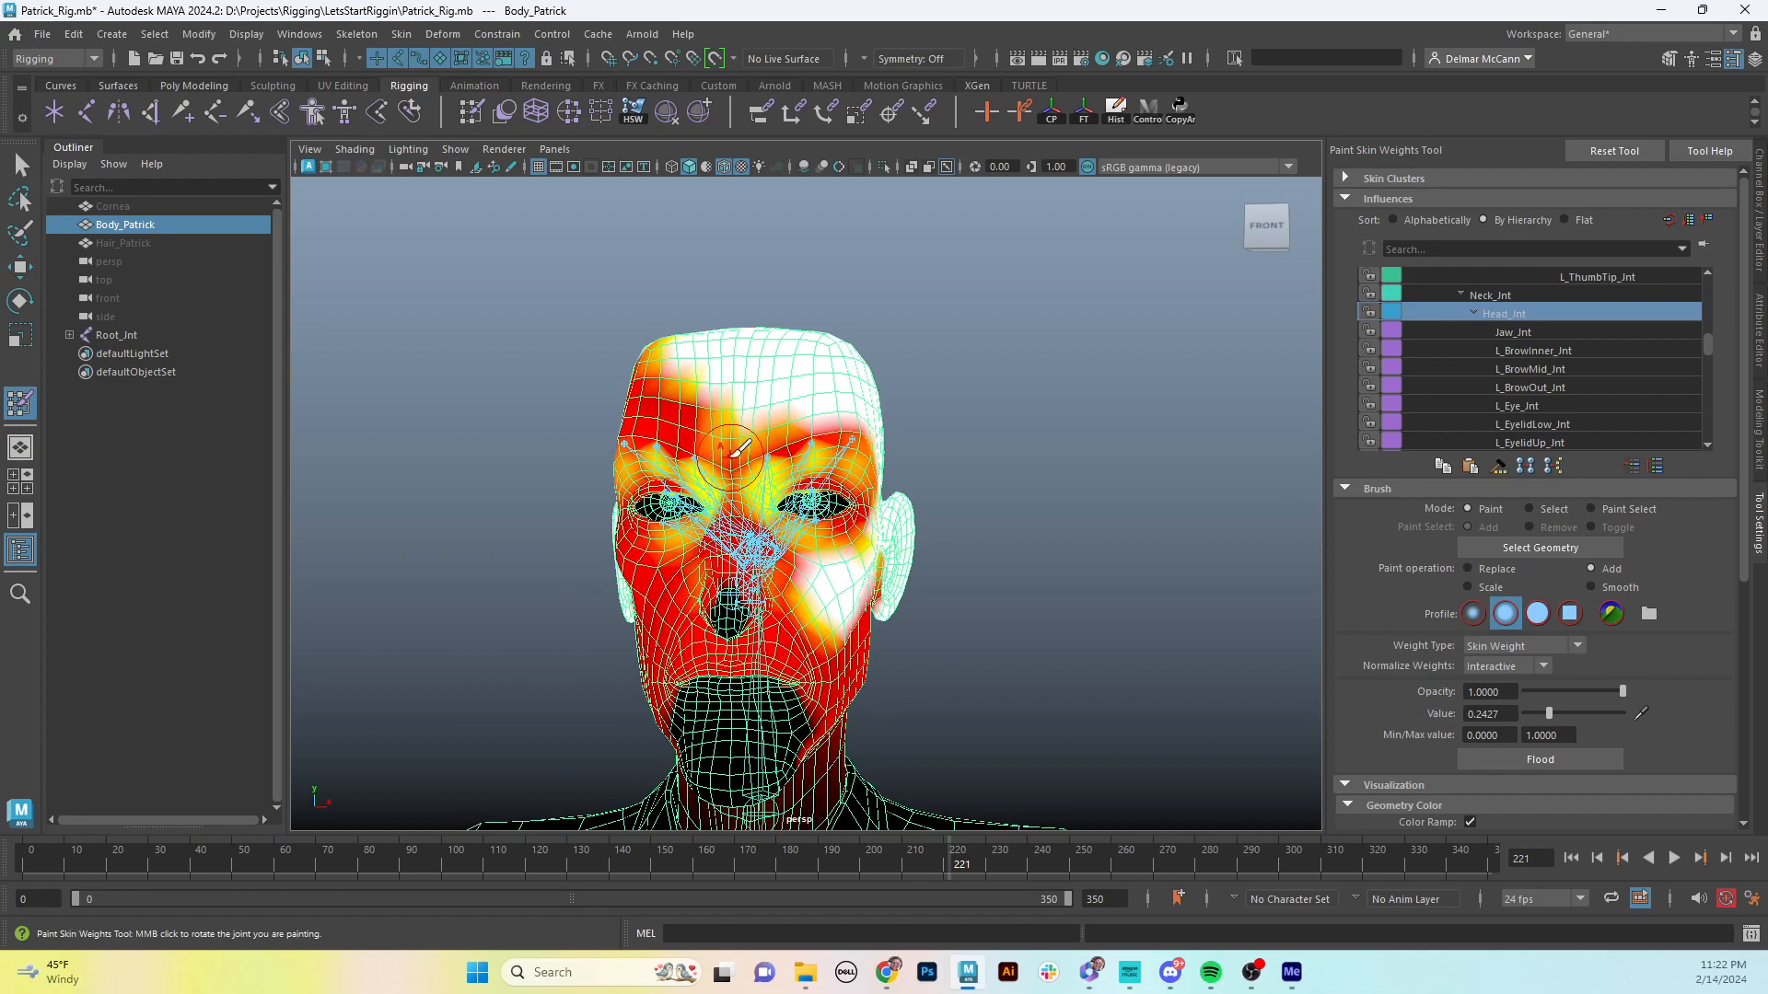
{"action": "mouse_move", "coordinate": [727, 533]}
{"action": "left_mouse_down", "text": "alt"}
{"action": "mouse_move", "coordinate": [795, 547]}
{"action": "mouse_move", "coordinate": [904, 531]}
{"action": "mouse_move", "coordinate": [686, 557]}
{"action": "mouse_move", "coordinate": [670, 580]}
{"action": "mouse_move", "coordinate": [814, 602]}
{"action": "mouse_move", "coordinate": [786, 600]}
{"action": "left_mouse_up", "text": "alt"}
{"action": "right_click_drag", "start_coordinate": [713, 618], "coordinate": [760, 634], "text": "alt"}
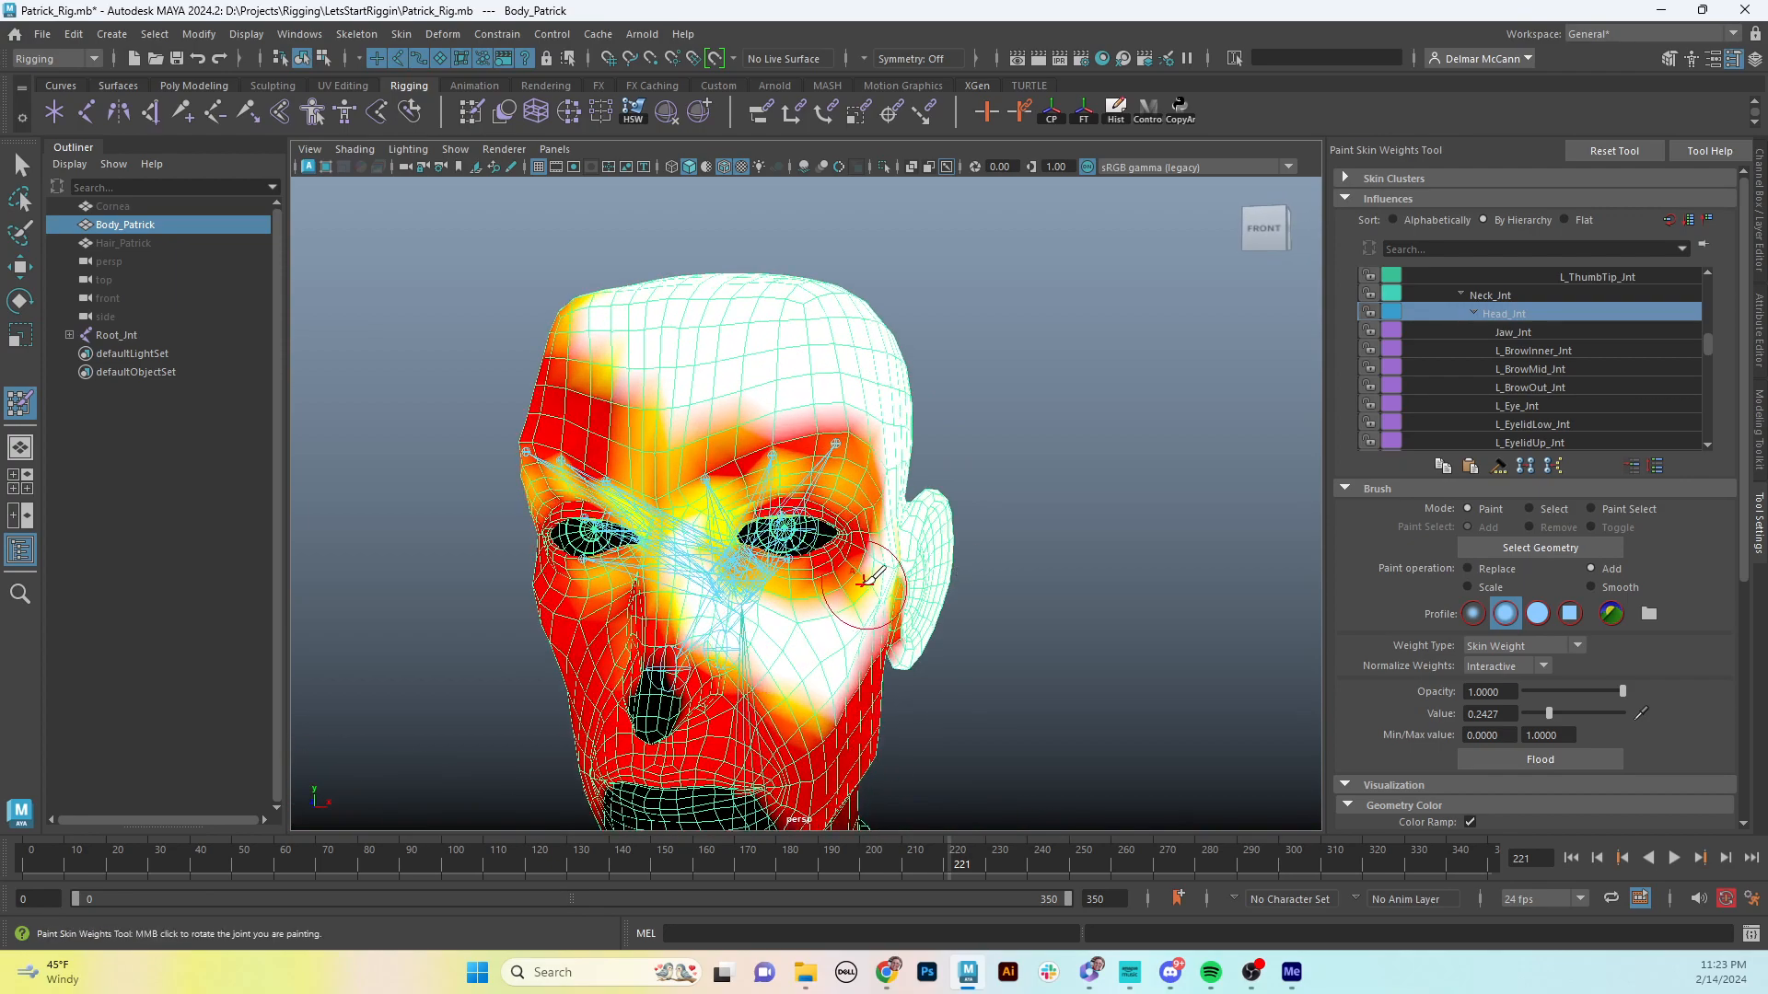
{"action": "left_click", "coordinate": [862, 604]}
- Add Head_Jnt weight to the left ear and extend it over the back of the head toward the nape
{"action": "mouse_move", "coordinate": [900, 513]}
{"action": "left_mouse_down", "text": "alt"}
{"action": "mouse_move", "coordinate": [801, 471]}
{"action": "mouse_move", "coordinate": [809, 513]}
{"action": "left_mouse_up", "text": "alt"}
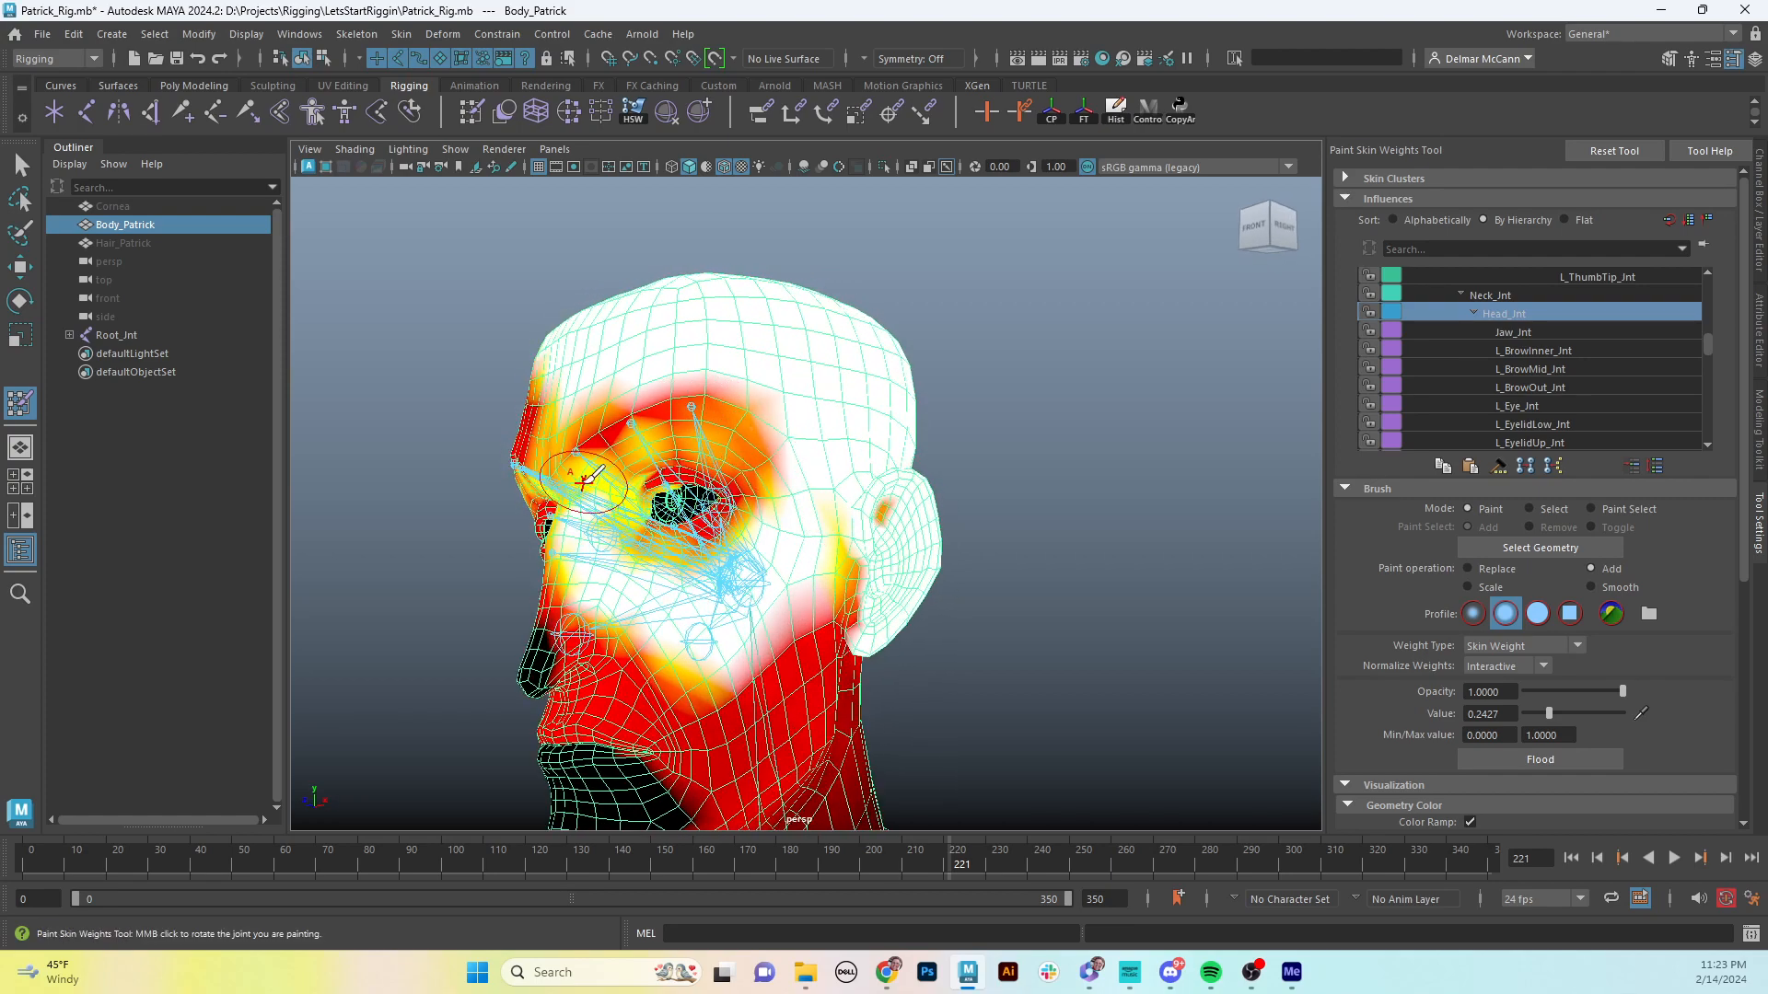
{"action": "left_click", "coordinate": [890, 510]}
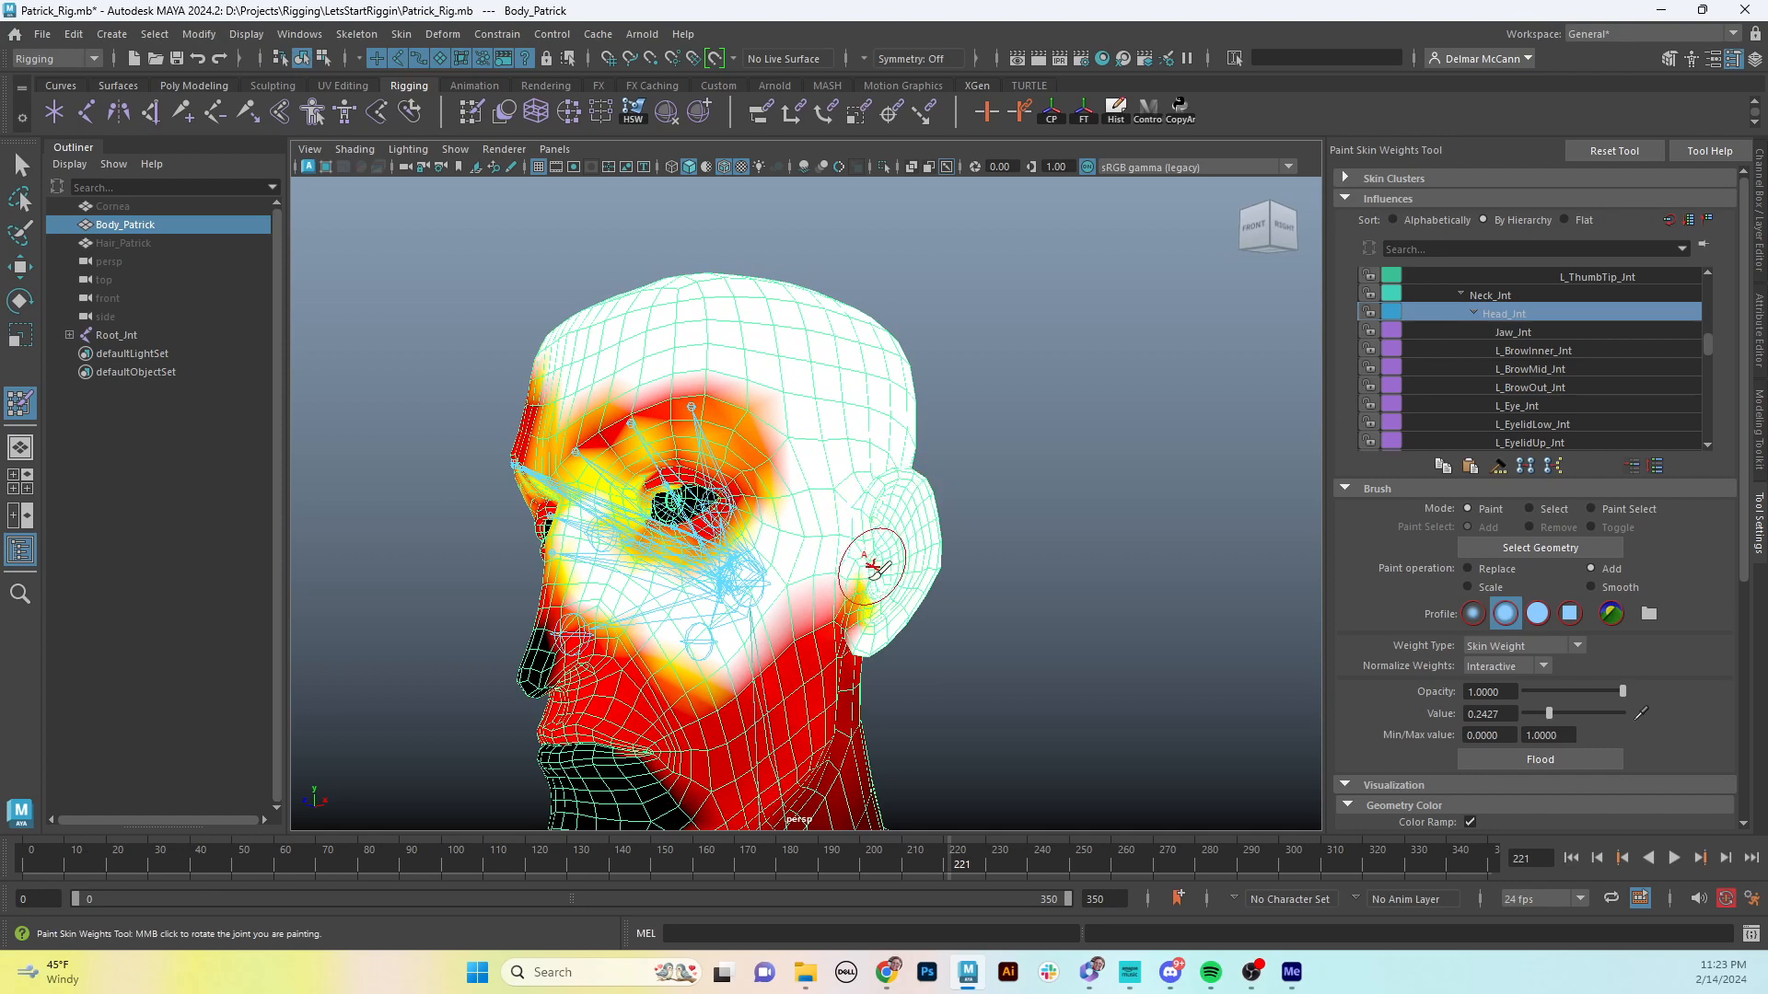
{"action": "mouse_move", "coordinate": [920, 559]}
{"action": "left_mouse_down", "text": "alt"}
{"action": "mouse_move", "coordinate": [663, 553]}
{"action": "mouse_move", "coordinate": [810, 513]}
{"action": "mouse_move", "coordinate": [827, 552]}
{"action": "mouse_move", "coordinate": [762, 594]}
{"action": "left_mouse_up", "text": "alt"}
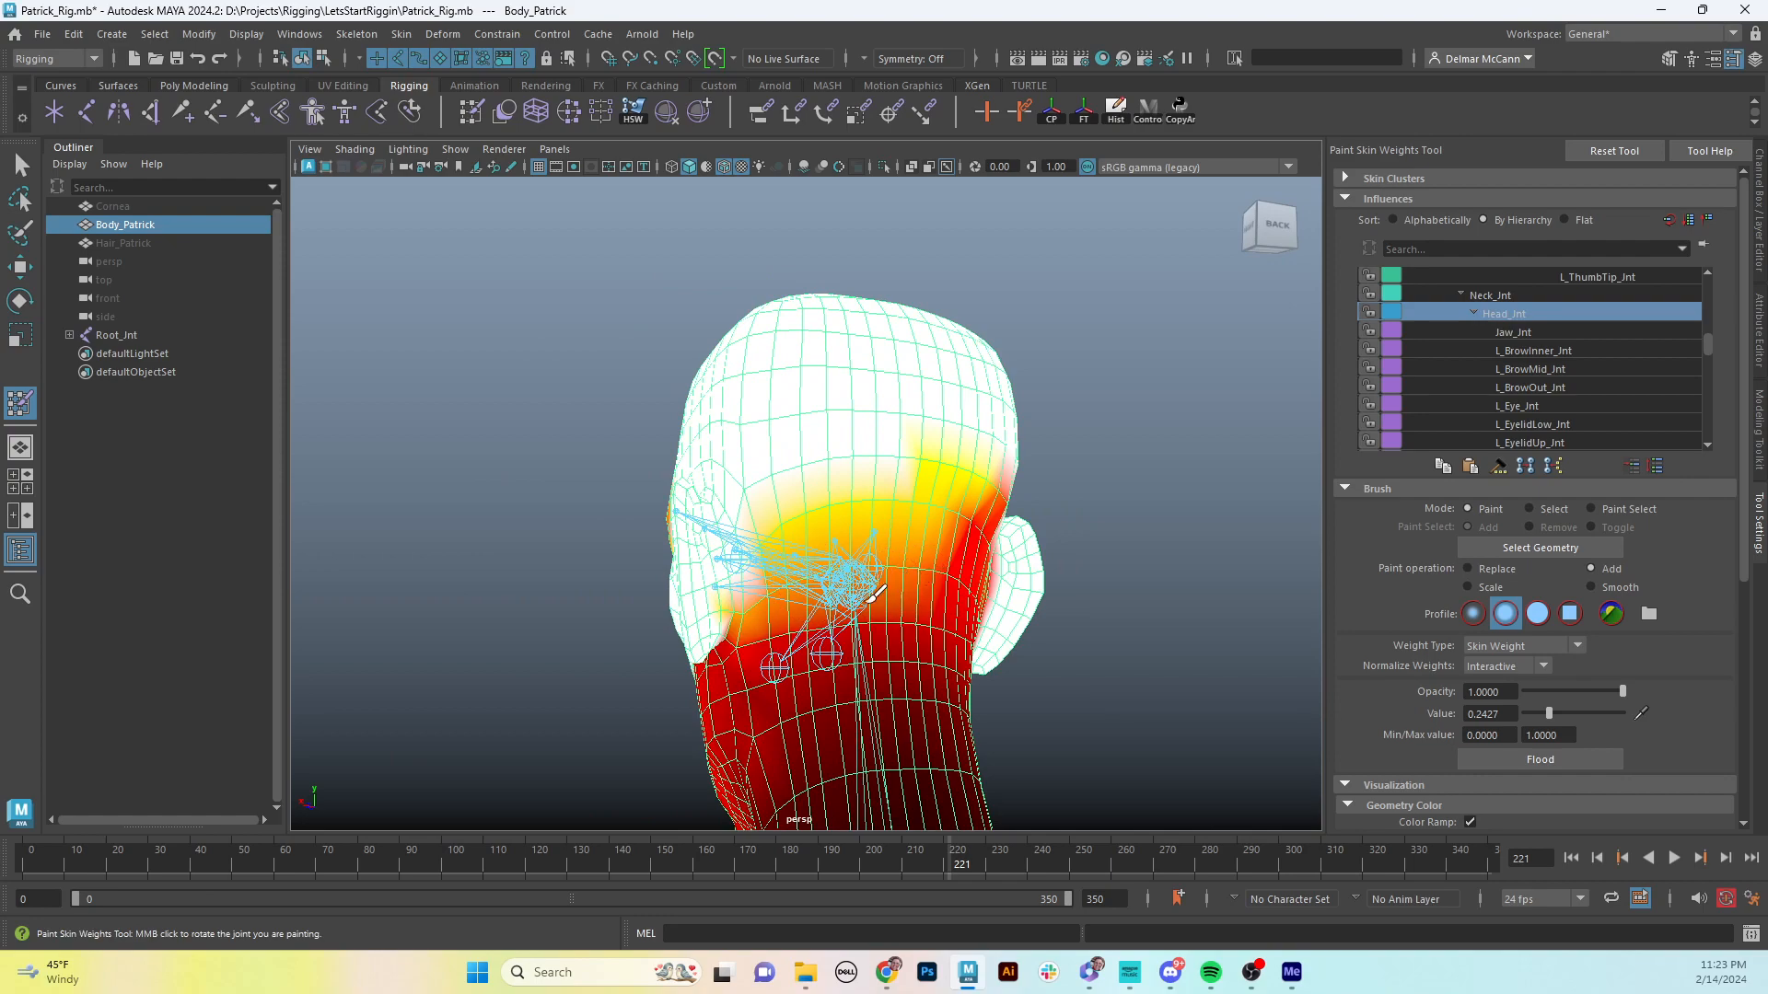
{"action": "left_click_drag", "start_coordinate": [907, 608], "coordinate": [932, 562], "text": "alt"}
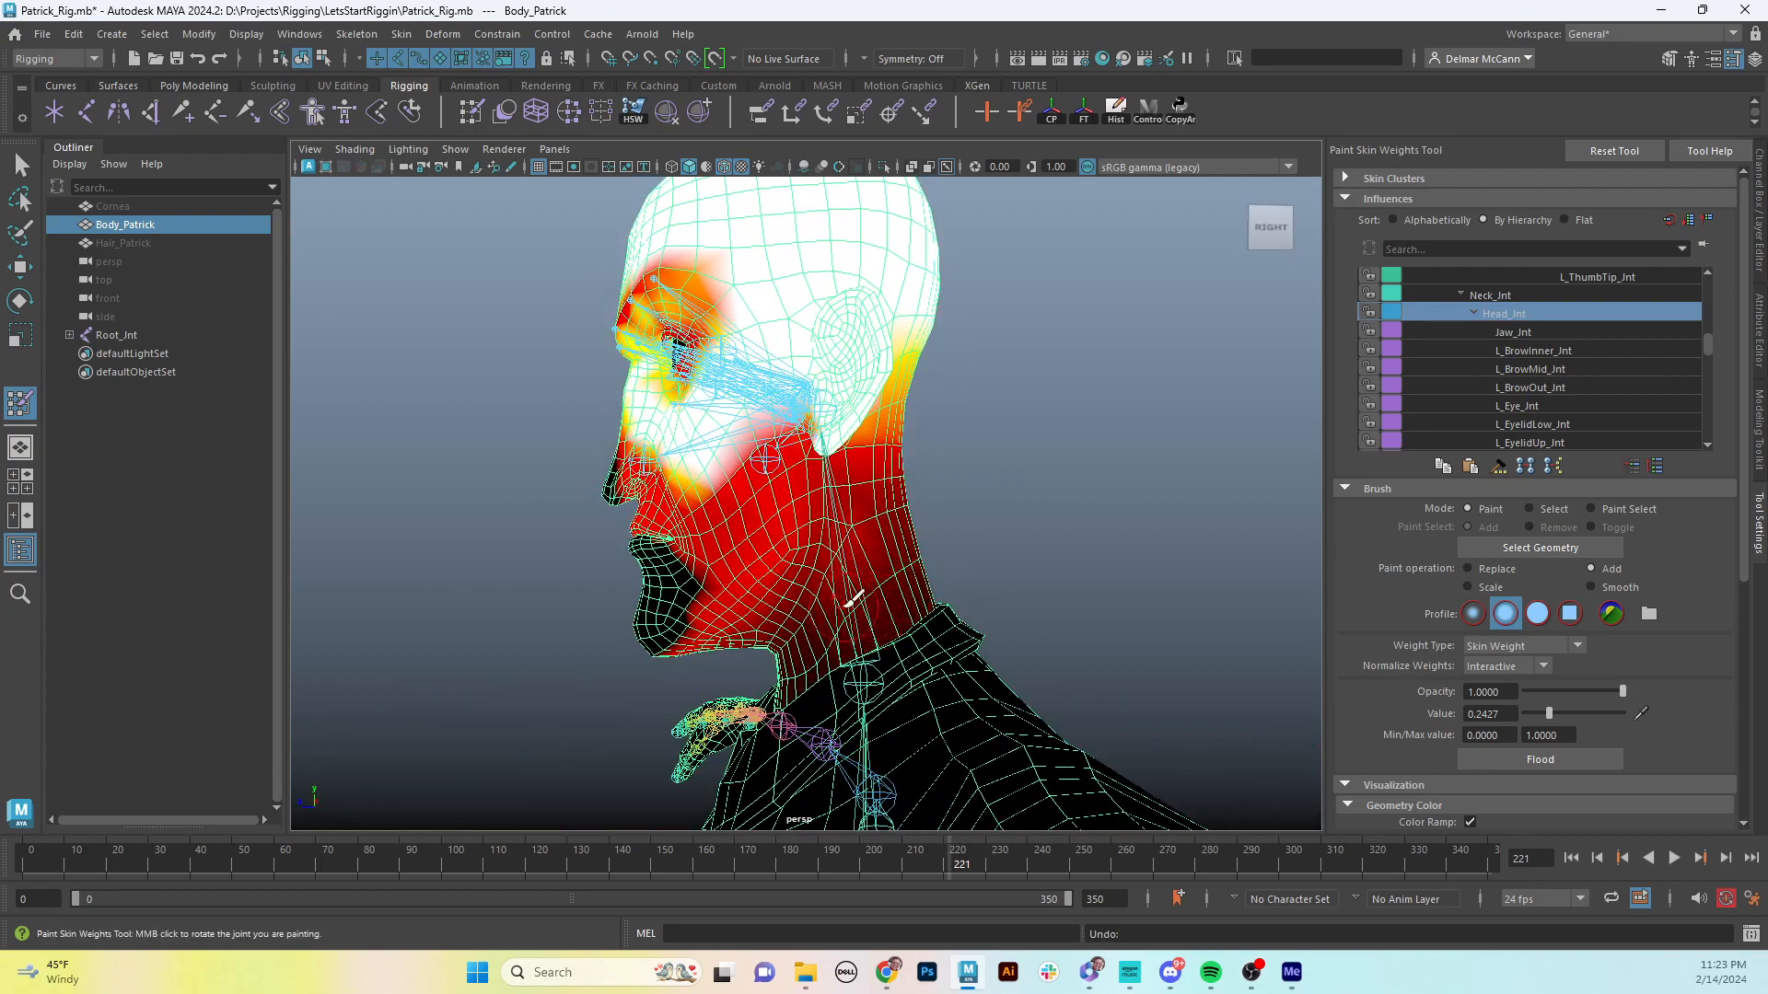
- Add Head_Jnt weight to the left cheek and upper lip, and smooth its falloff along the left jawline
{"action": "mouse_move", "coordinate": [891, 605]}
{"action": "left_mouse_down", "text": "alt"}
{"action": "mouse_move", "coordinate": [936, 580]}
{"action": "mouse_move", "coordinate": [875, 595]}
{"action": "mouse_move", "coordinate": [1156, 592]}
{"action": "mouse_move", "coordinate": [1047, 580]}
{"action": "mouse_move", "coordinate": [951, 604]}
{"action": "mouse_move", "coordinate": [790, 518]}
{"action": "left_mouse_up", "text": "alt"}
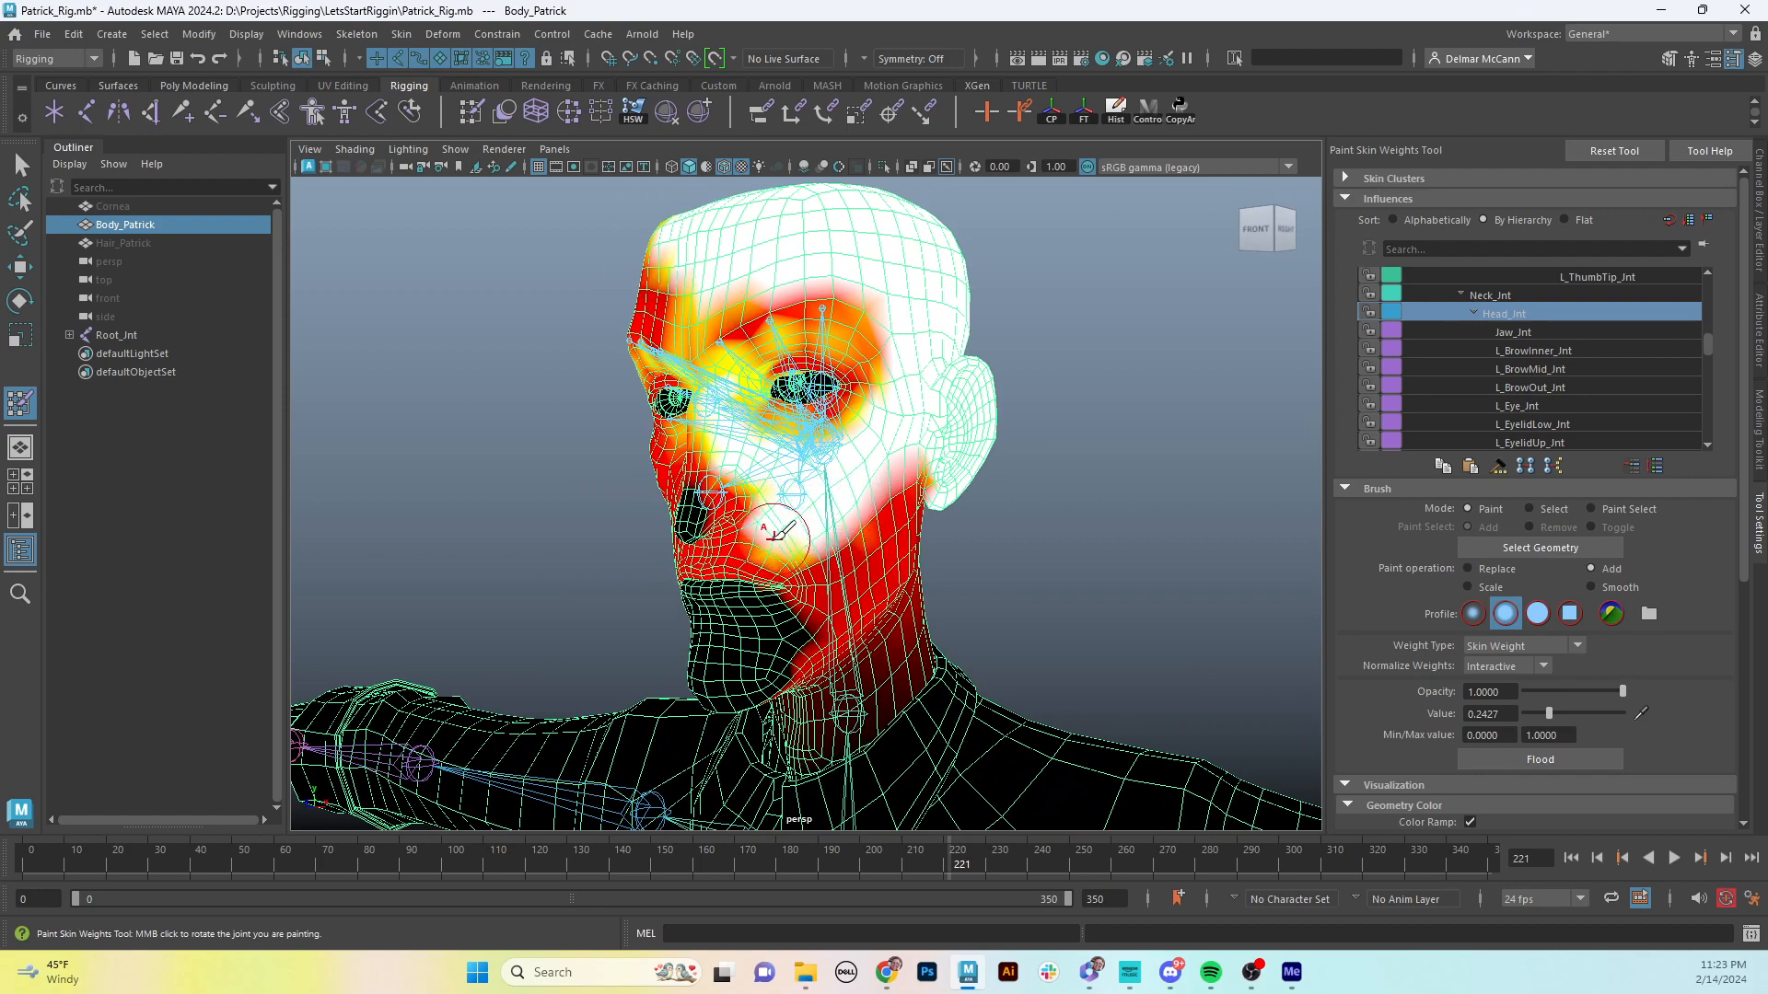
{"action": "left_click_drag", "start_coordinate": [734, 553], "coordinate": [790, 538], "text": "alt"}
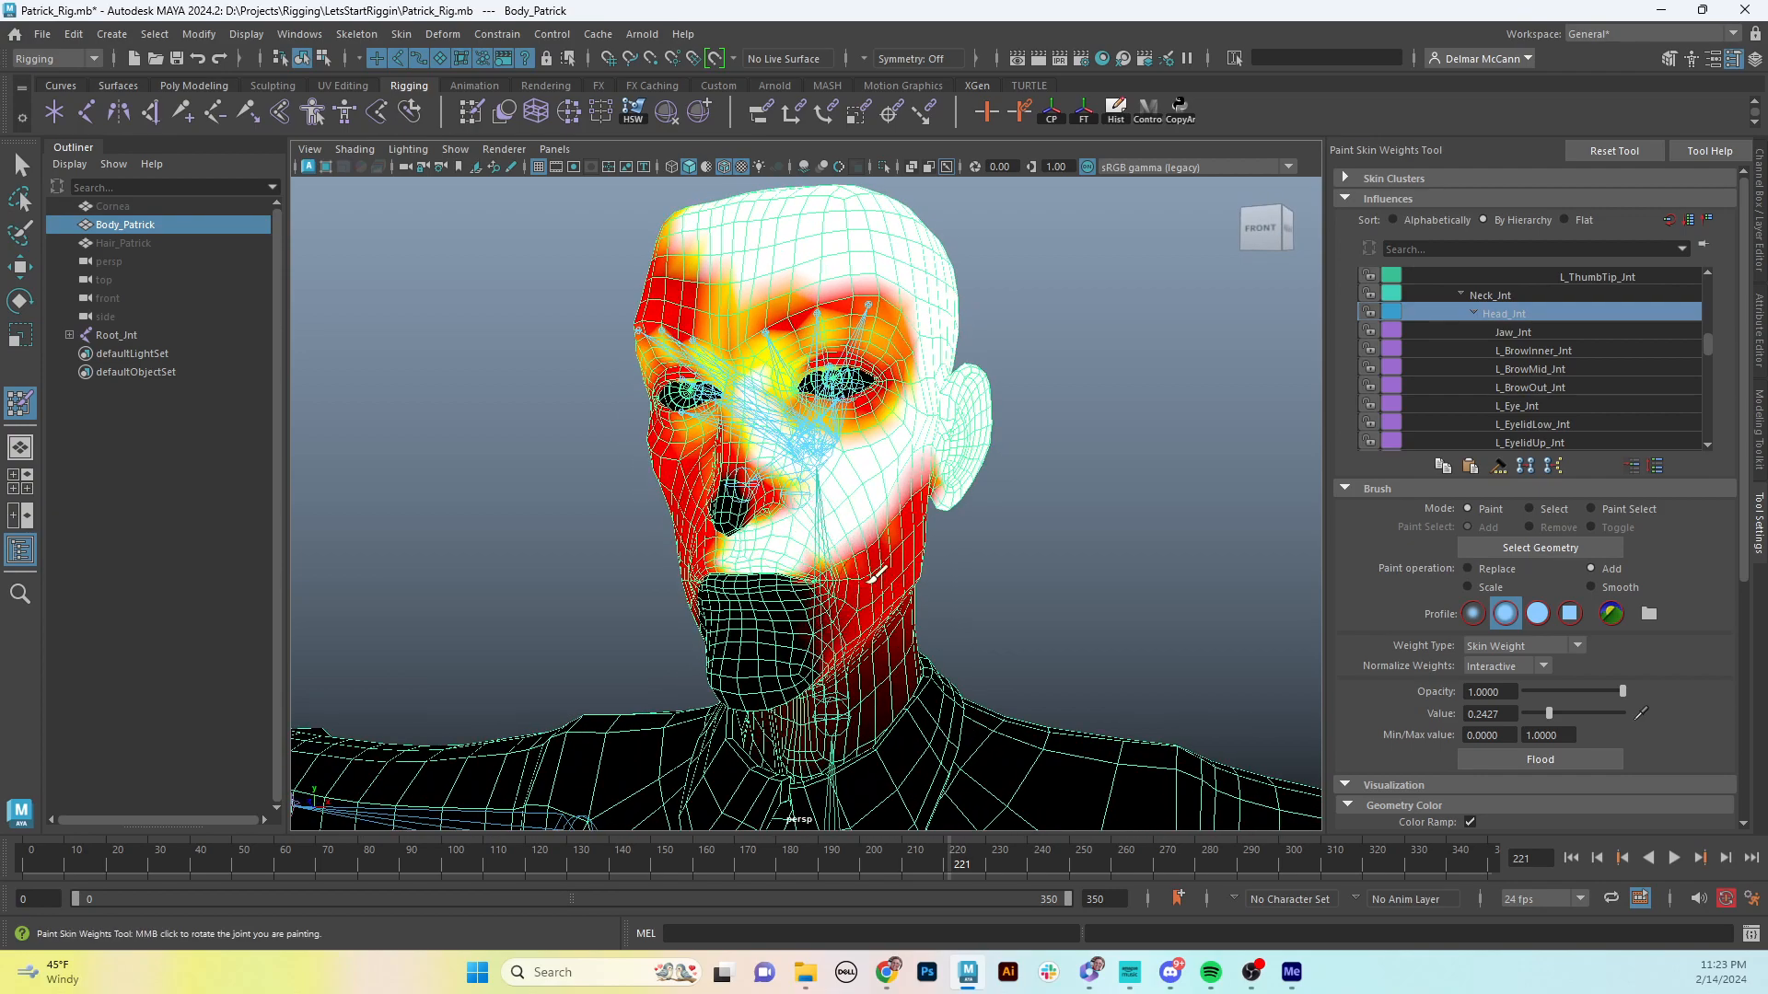
{"action": "left_click_drag", "start_coordinate": [875, 576], "coordinate": [827, 553], "text": "alt"}
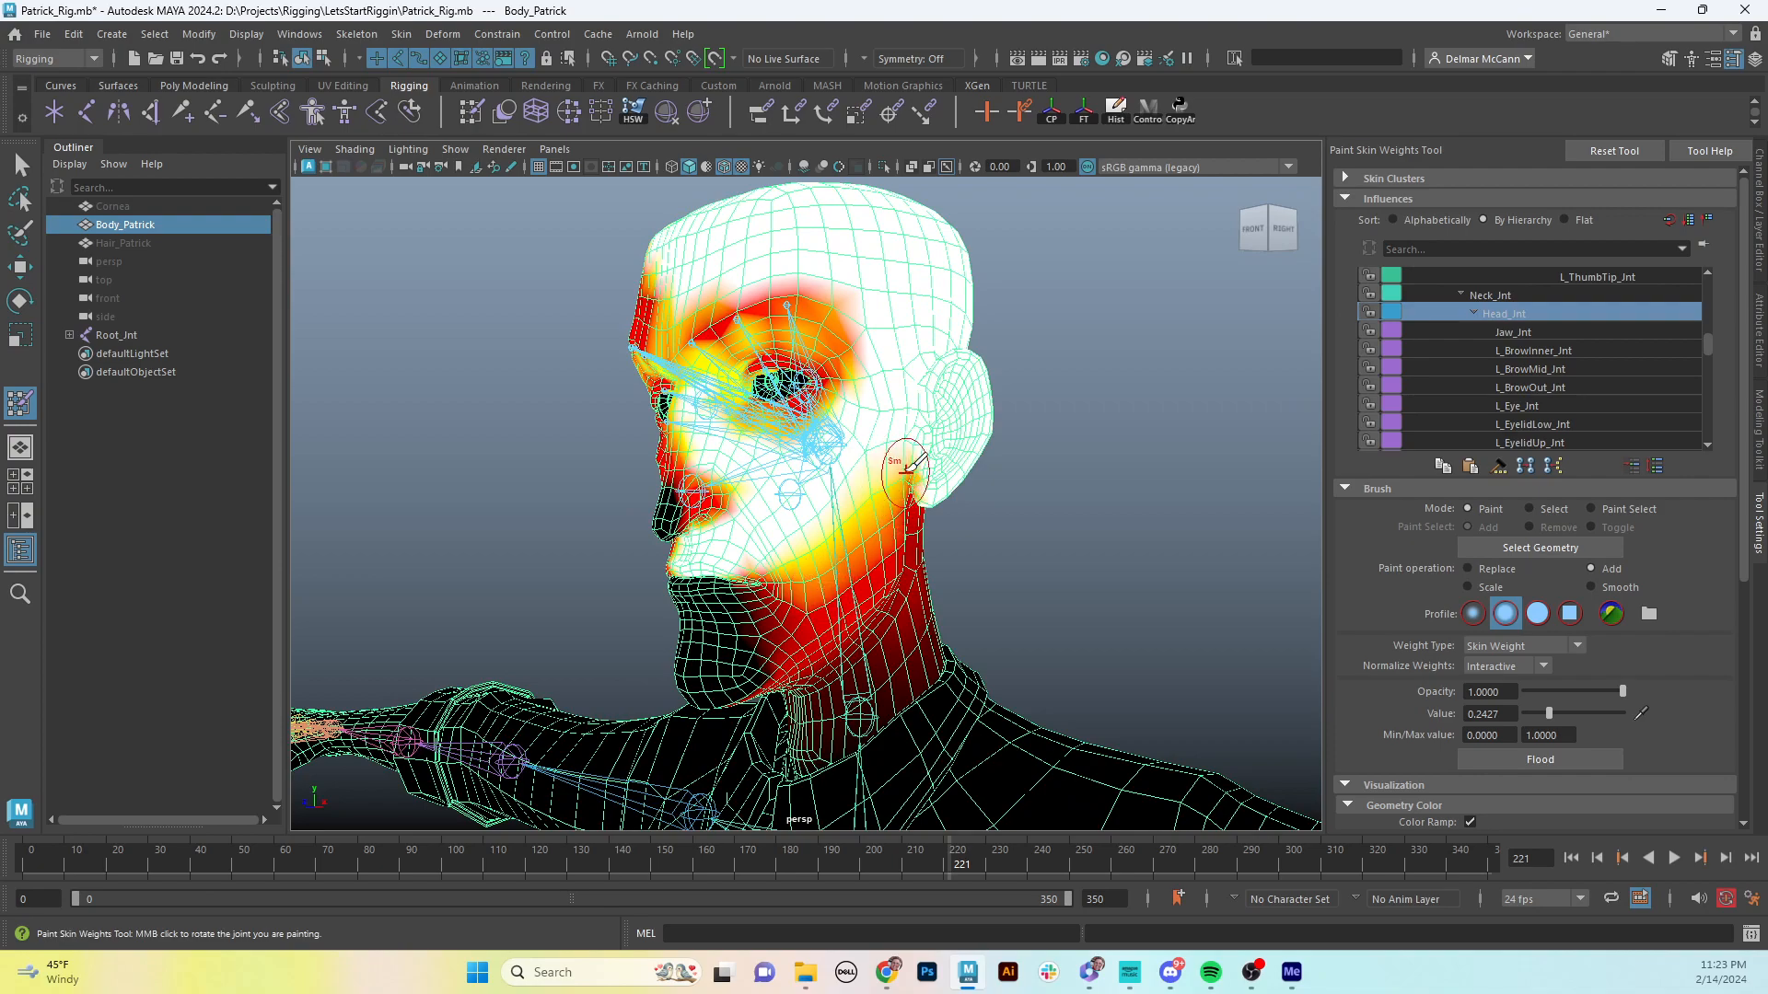
{"action": "middle_click_drag", "start_coordinate": [920, 455], "coordinate": [933, 497], "text": "alt"}
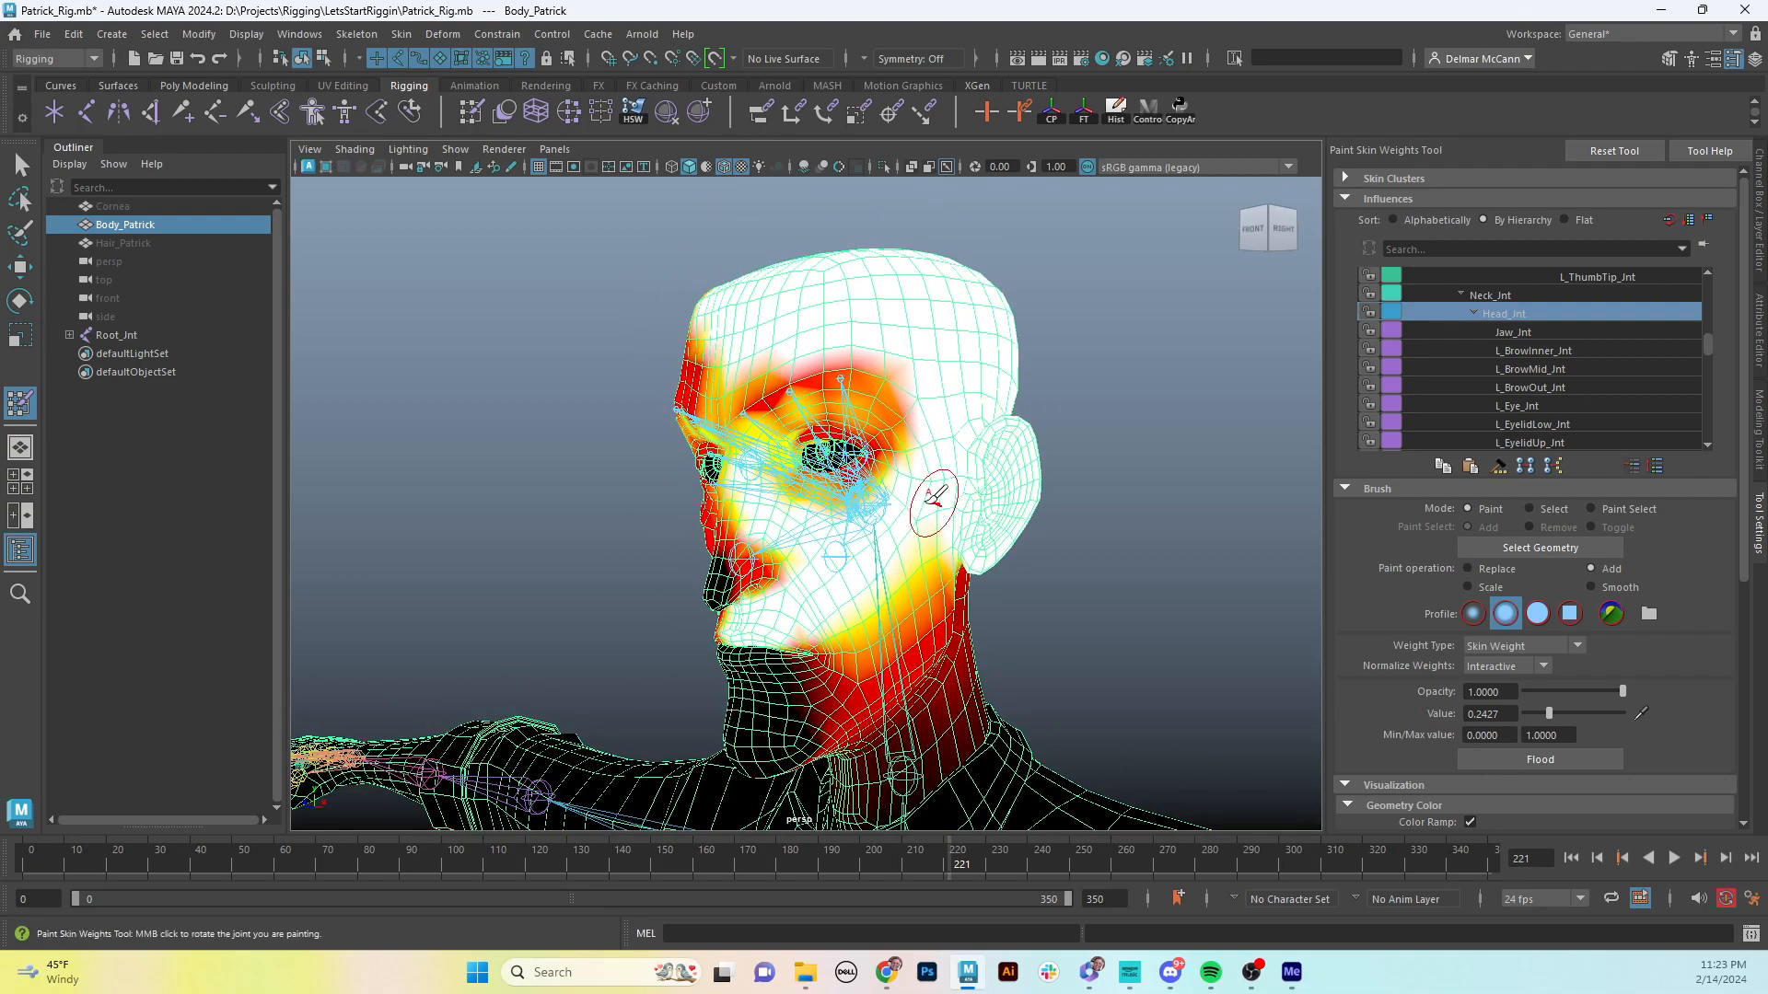
{"action": "mouse_move", "coordinate": [933, 497]}
{"action": "left_mouse_down", "text": "alt"}
{"action": "mouse_move", "coordinate": [1034, 506]}
{"action": "mouse_move", "coordinate": [891, 553]}
{"action": "mouse_move", "coordinate": [995, 525]}
{"action": "mouse_move", "coordinate": [888, 505]}
{"action": "mouse_move", "coordinate": [880, 534]}
{"action": "left_mouse_up", "text": "alt"}
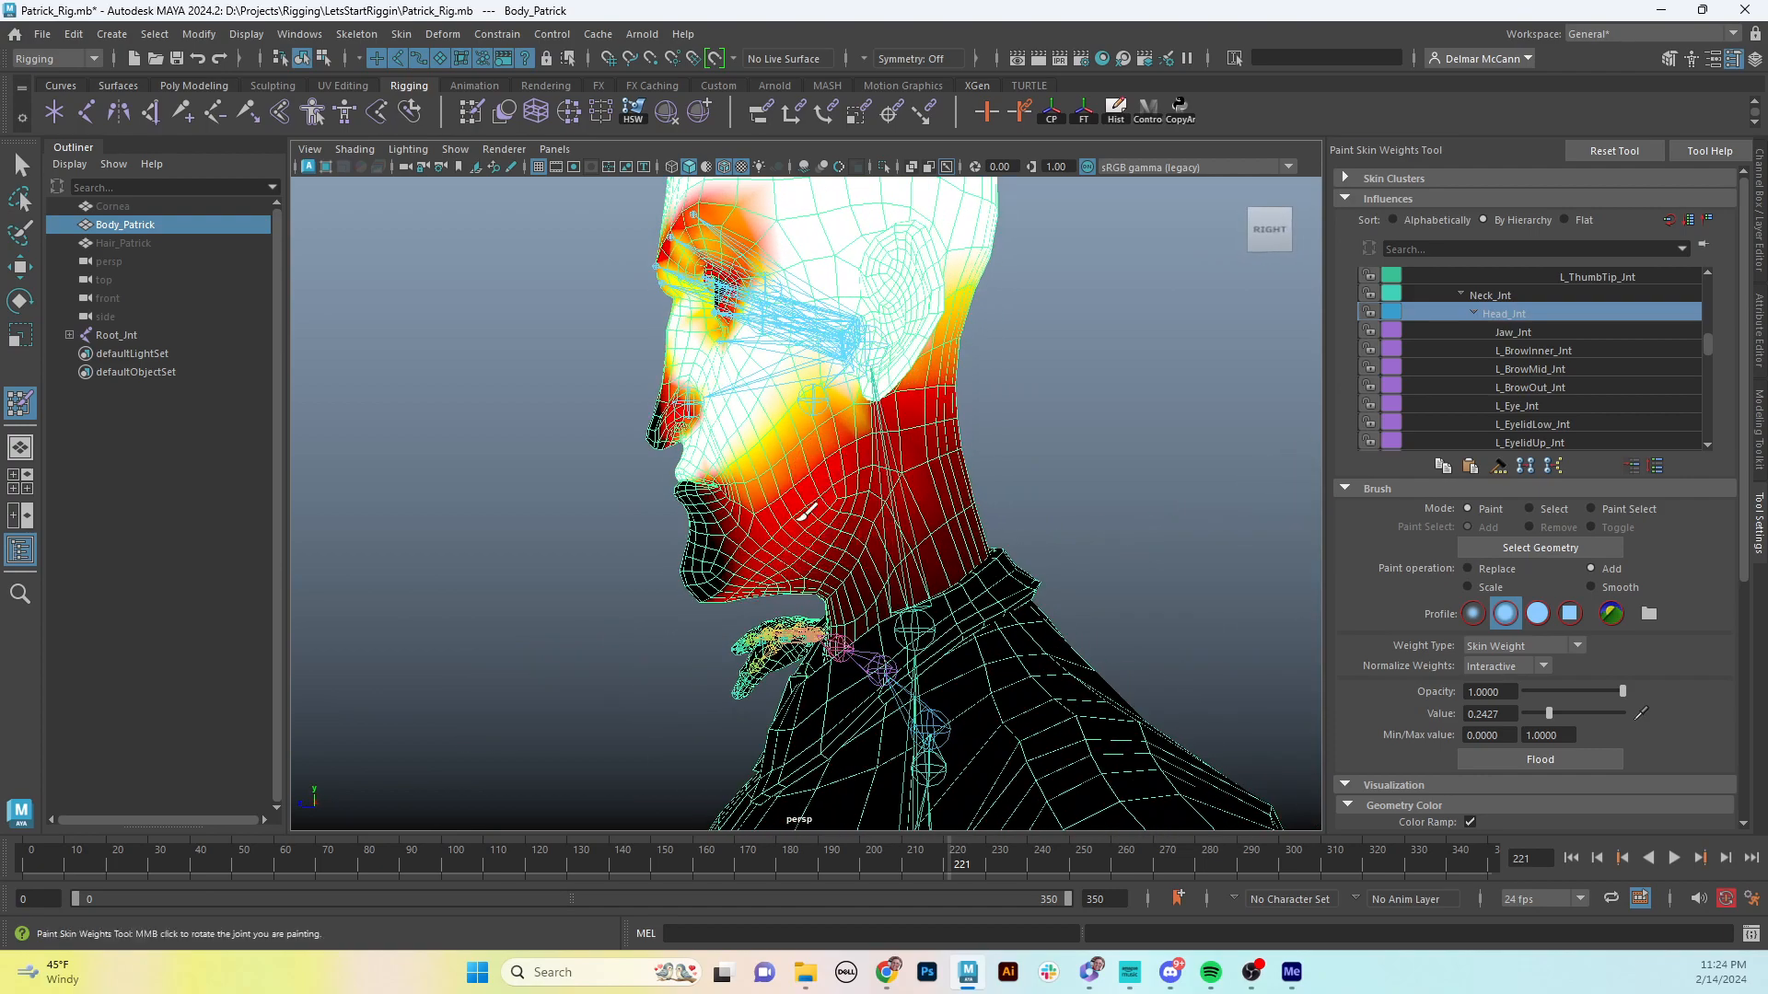
{"action": "mouse_move", "coordinate": [779, 571]}
{"action": "left_mouse_down", "text": "alt"}
{"action": "mouse_move", "coordinate": [856, 576]}
{"action": "mouse_move", "coordinate": [778, 570]}
{"action": "left_mouse_up", "text": "alt"}
- Select the Jaw_Jnt influence and add its weight along the left jawline from the chin toward the ear, with value 0.2427
{"action": "left_click", "coordinate": [1510, 332]}
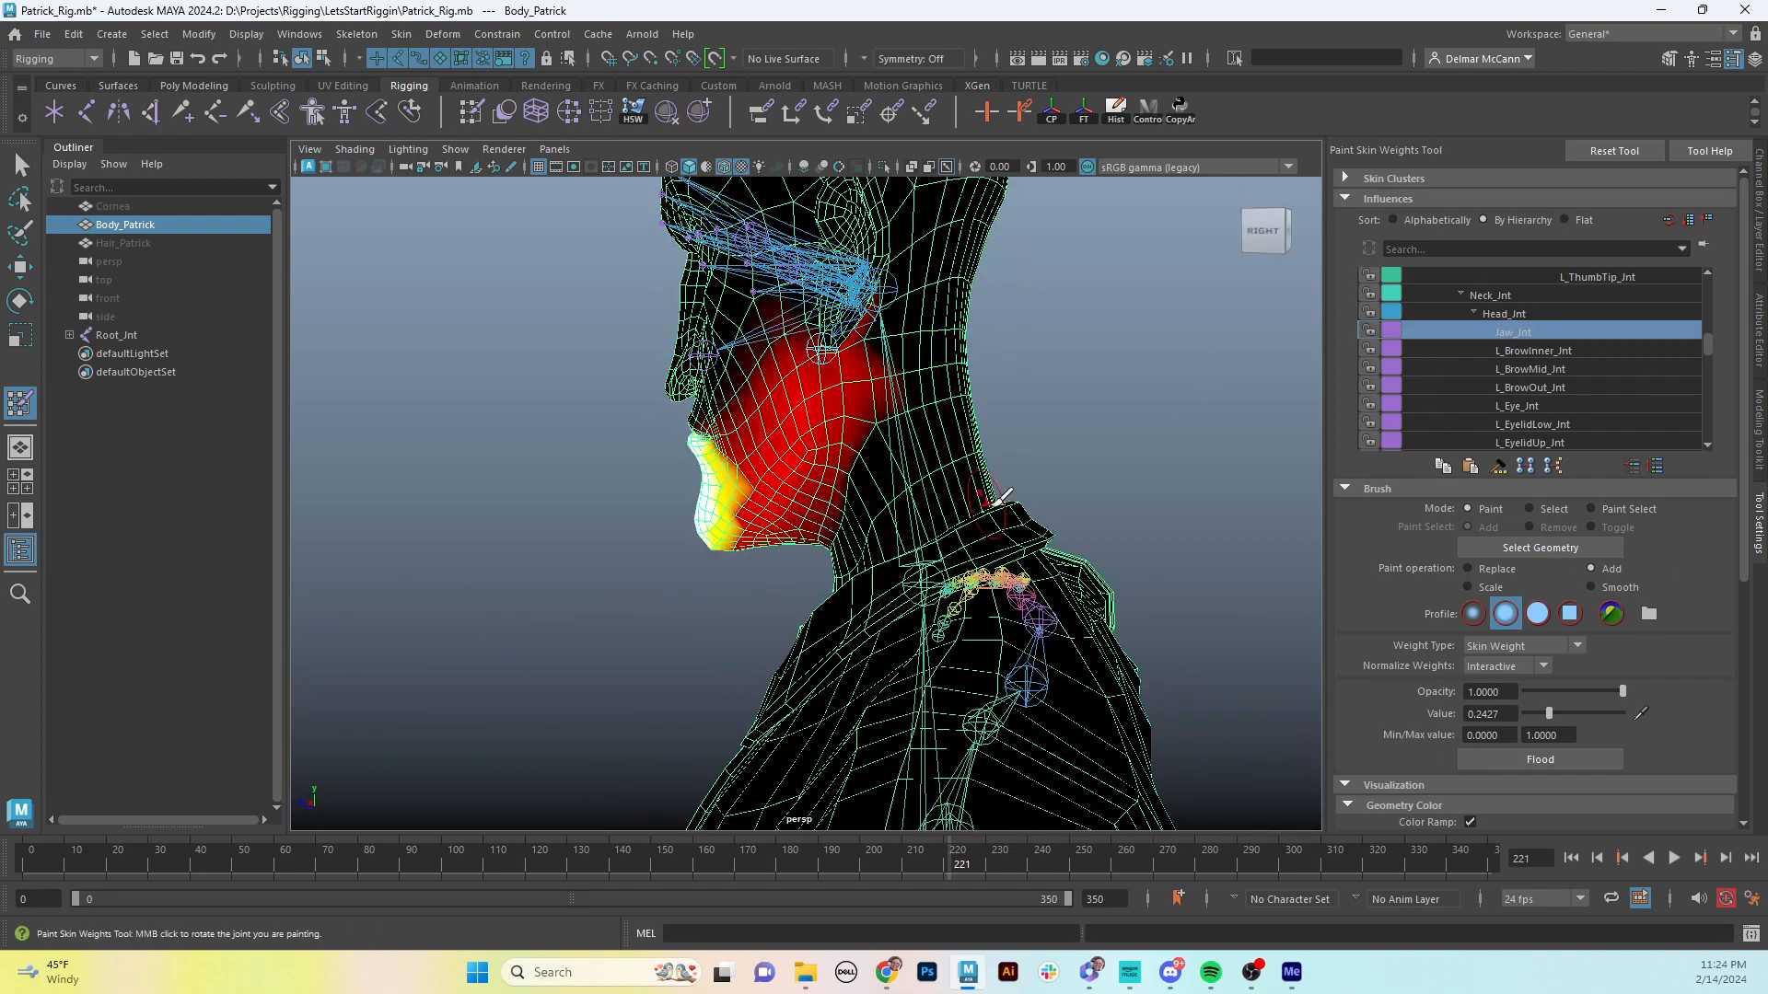
{"action": "left_click_drag", "start_coordinate": [1000, 498], "coordinate": [884, 504], "text": "alt"}
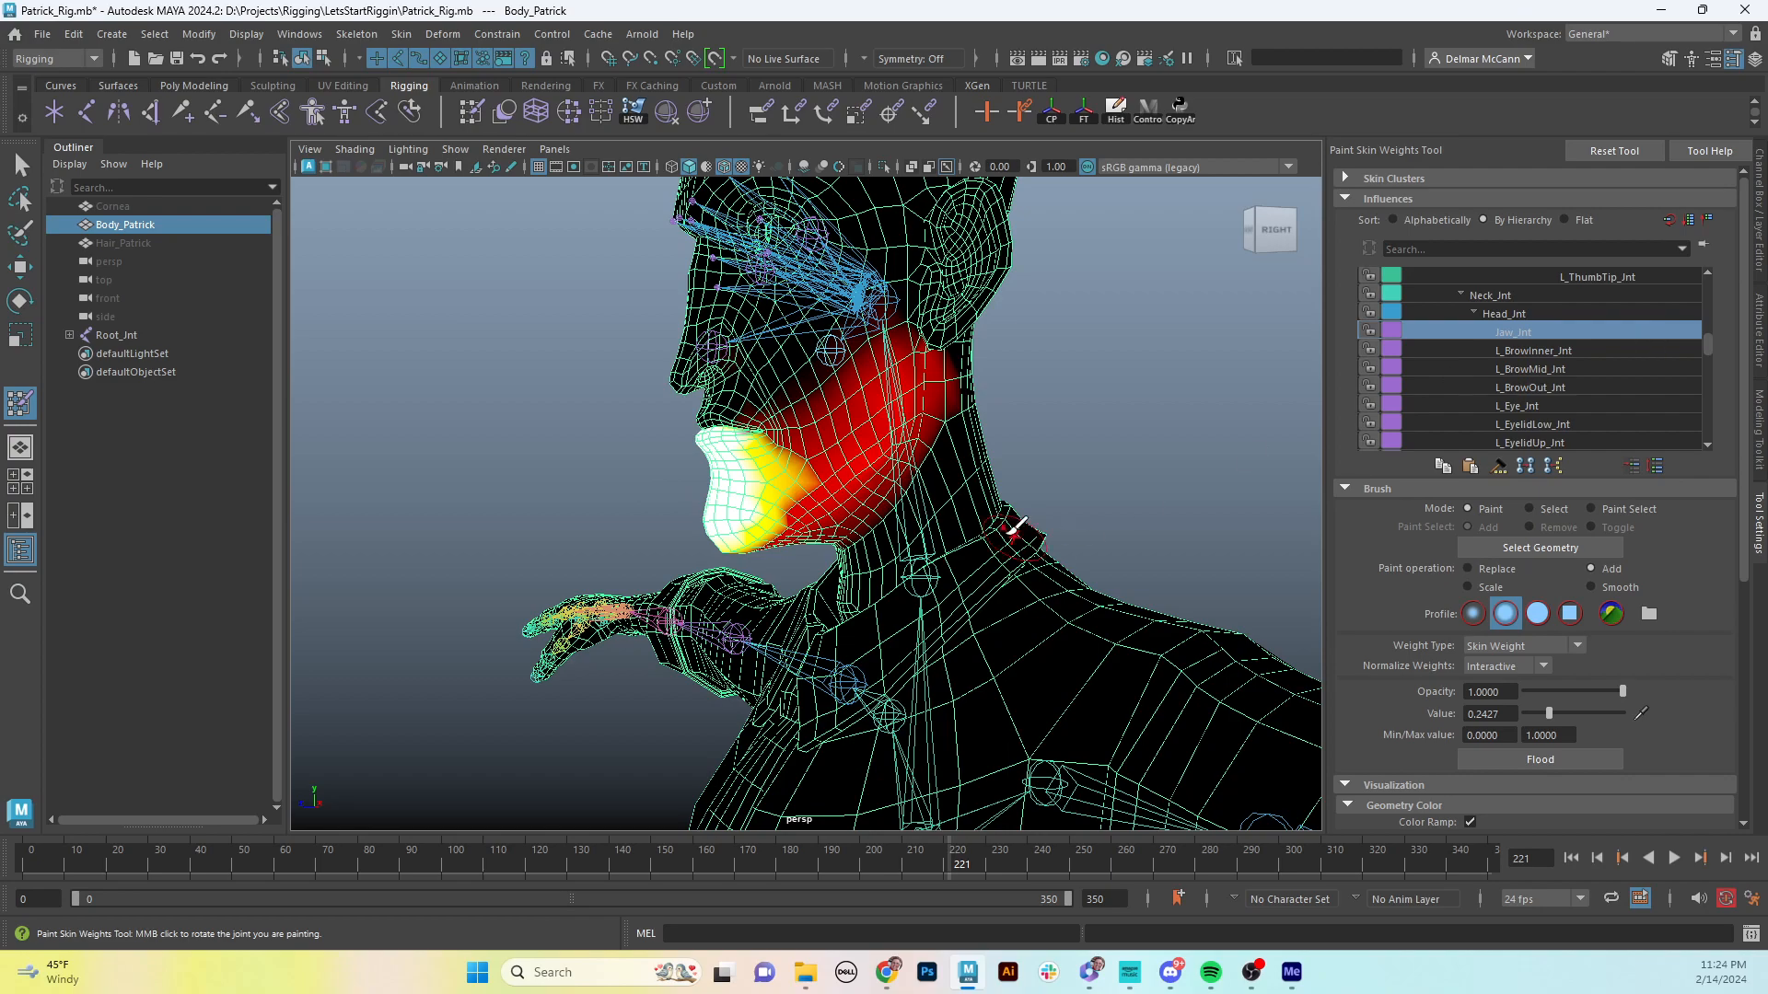
{"action": "mouse_move", "coordinate": [1018, 524]}
{"action": "left_mouse_down", "text": "alt"}
{"action": "mouse_move", "coordinate": [934, 465]}
{"action": "mouse_move", "coordinate": [829, 460]}
{"action": "mouse_move", "coordinate": [898, 363]}
{"action": "mouse_move", "coordinate": [908, 303]}
{"action": "left_mouse_up", "text": "alt"}
{"action": "mouse_move", "coordinate": [909, 276]}
{"action": "left_mouse_down"}
{"action": "mouse_move", "coordinate": [803, 428]}
{"action": "mouse_move", "coordinate": [771, 511]}
{"action": "mouse_move", "coordinate": [824, 488]}
{"action": "mouse_move", "coordinate": [888, 345]}
{"action": "mouse_move", "coordinate": [890, 381]}
{"action": "left_mouse_up"}
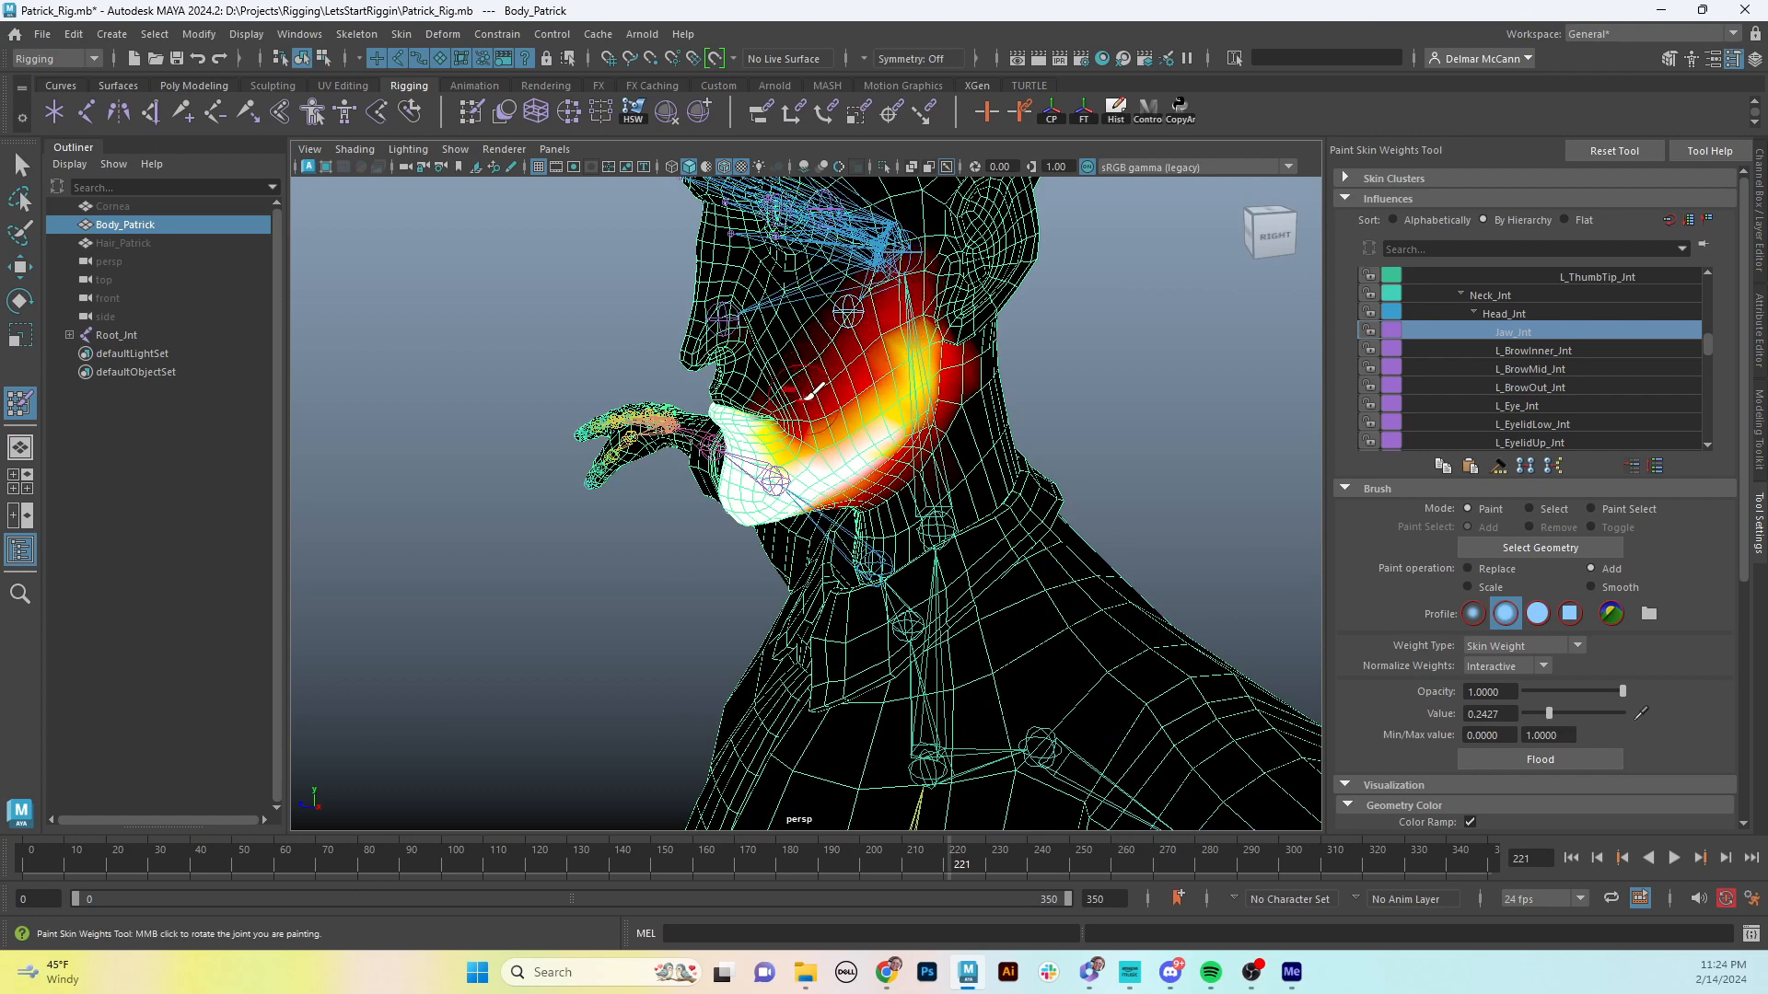
{"action": "left_click_drag", "start_coordinate": [898, 442], "coordinate": [906, 387], "text": "alt"}
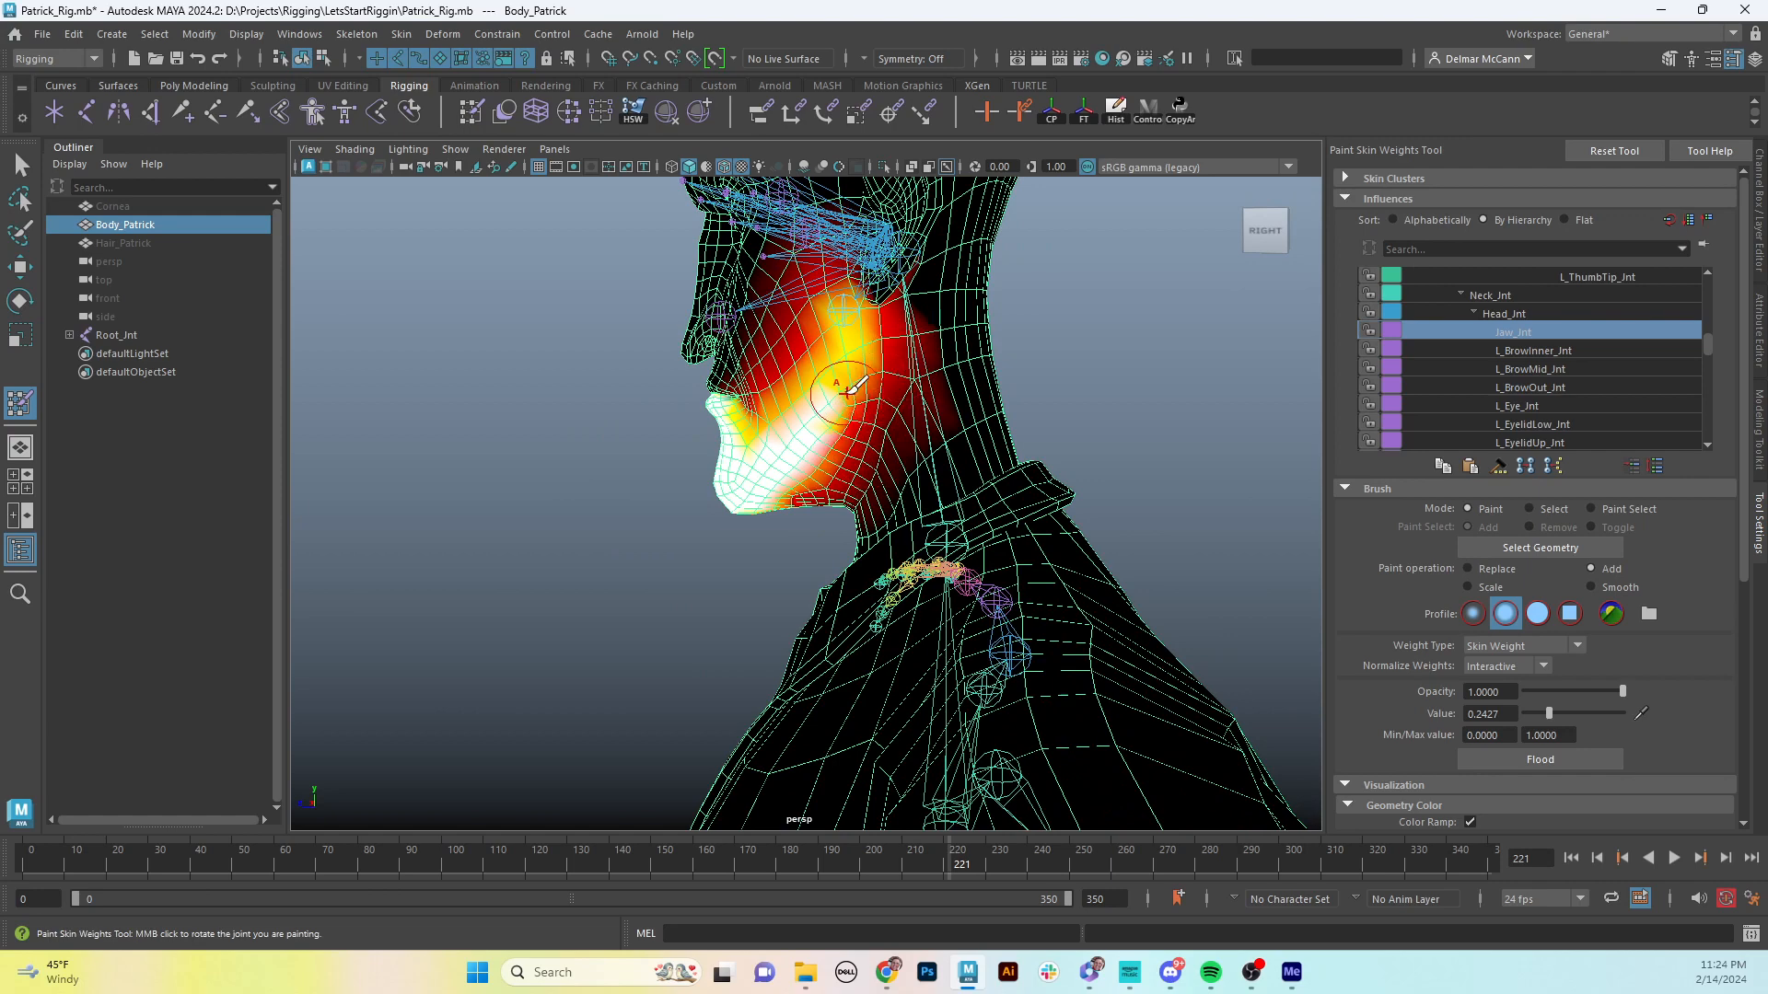
{"action": "mouse_move", "coordinate": [845, 392]}
{"action": "left_mouse_down"}
{"action": "mouse_move", "coordinate": [843, 349]}
{"action": "mouse_move", "coordinate": [818, 387]}
{"action": "mouse_move", "coordinate": [842, 403]}
{"action": "mouse_move", "coordinate": [819, 454]}
{"action": "left_mouse_up"}
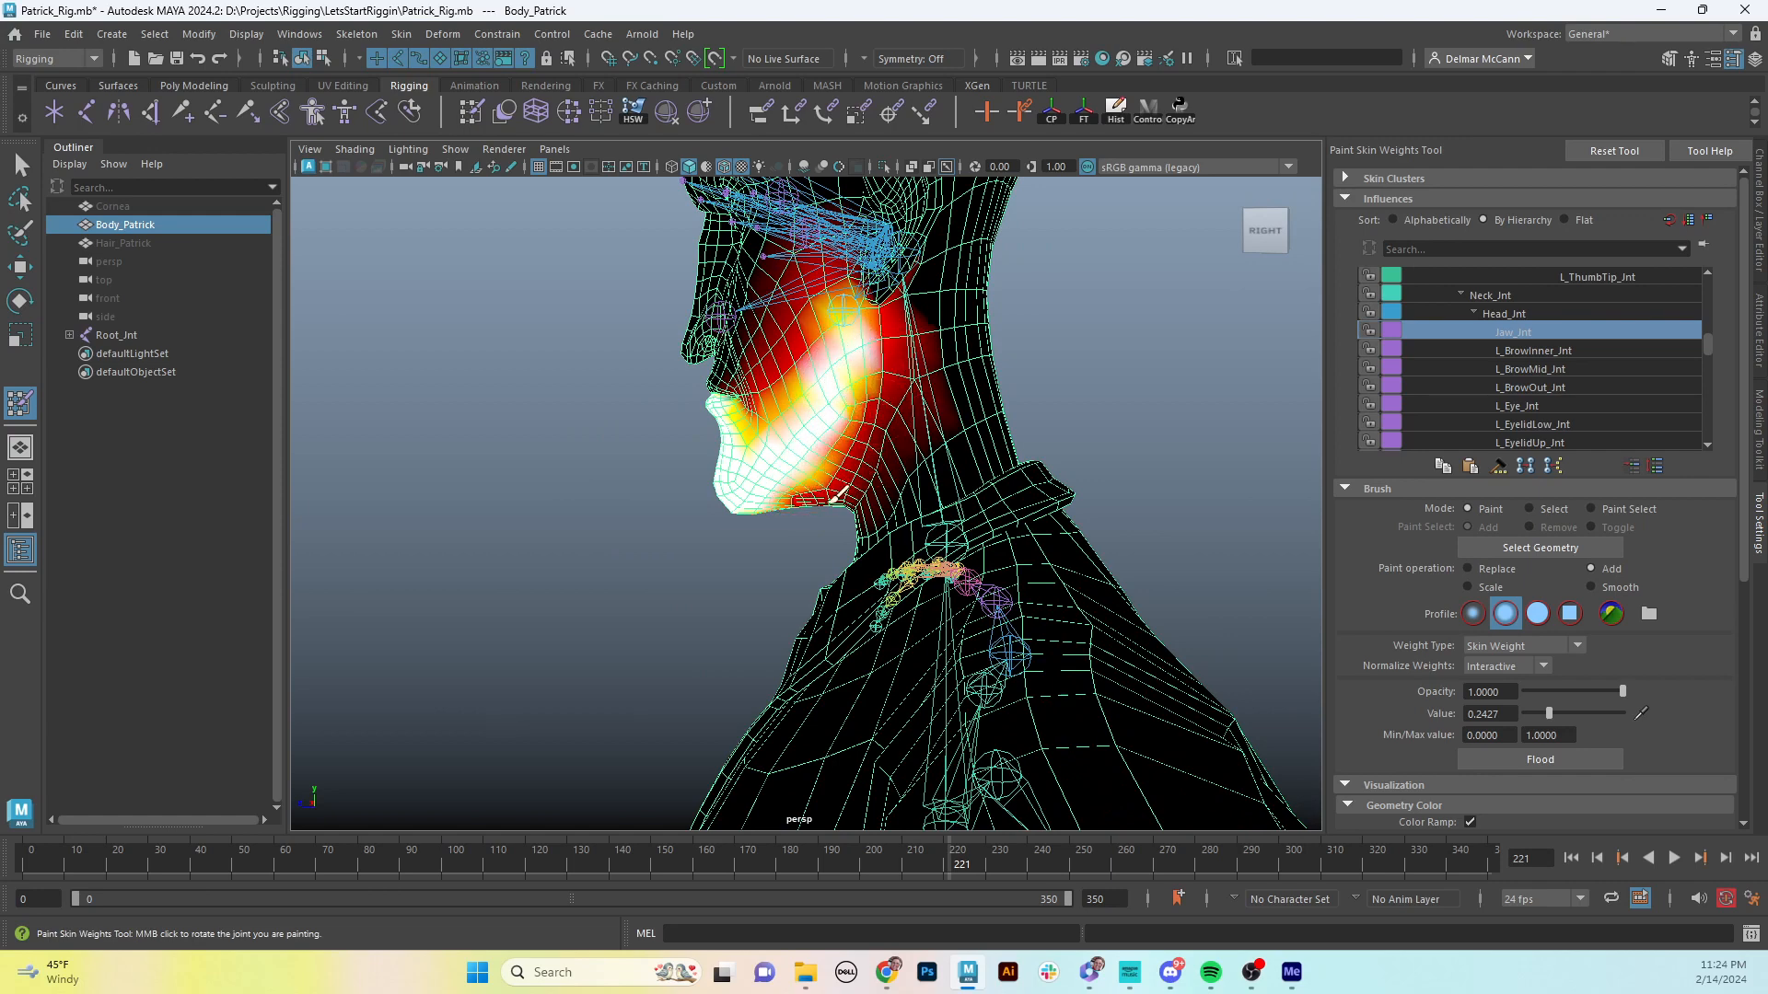
- Check the Jaw_Jnt weight under the chin and mirror the skin weights from the left side of the face to the right
{"action": "mouse_move", "coordinate": [925, 368]}
{"action": "left_mouse_down", "text": "alt"}
{"action": "mouse_move", "coordinate": [838, 267]}
{"action": "mouse_move", "coordinate": [1058, 473]}
{"action": "mouse_move", "coordinate": [1006, 395]}
{"action": "mouse_move", "coordinate": [1065, 347]}
{"action": "mouse_move", "coordinate": [1044, 365]}
{"action": "mouse_move", "coordinate": [1019, 332]}
{"action": "left_mouse_up", "text": "alt"}
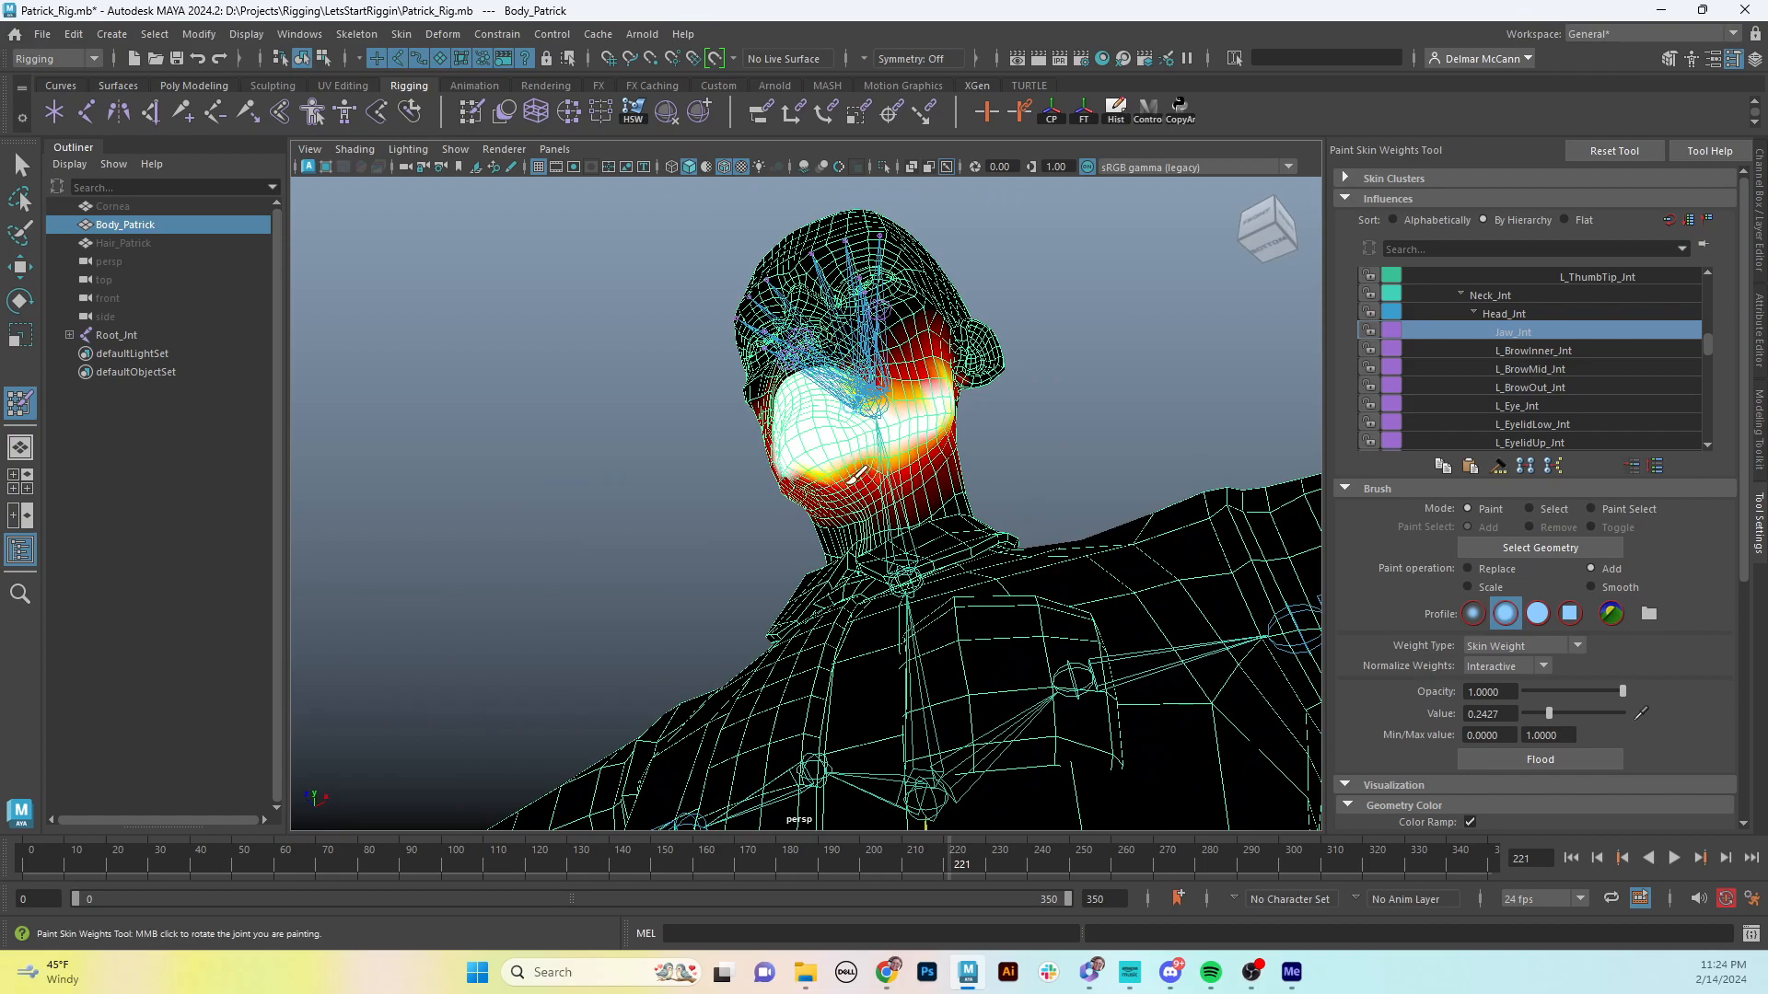
{"action": "left_click_drag", "start_coordinate": [856, 474], "coordinate": [911, 451], "text": "alt"}
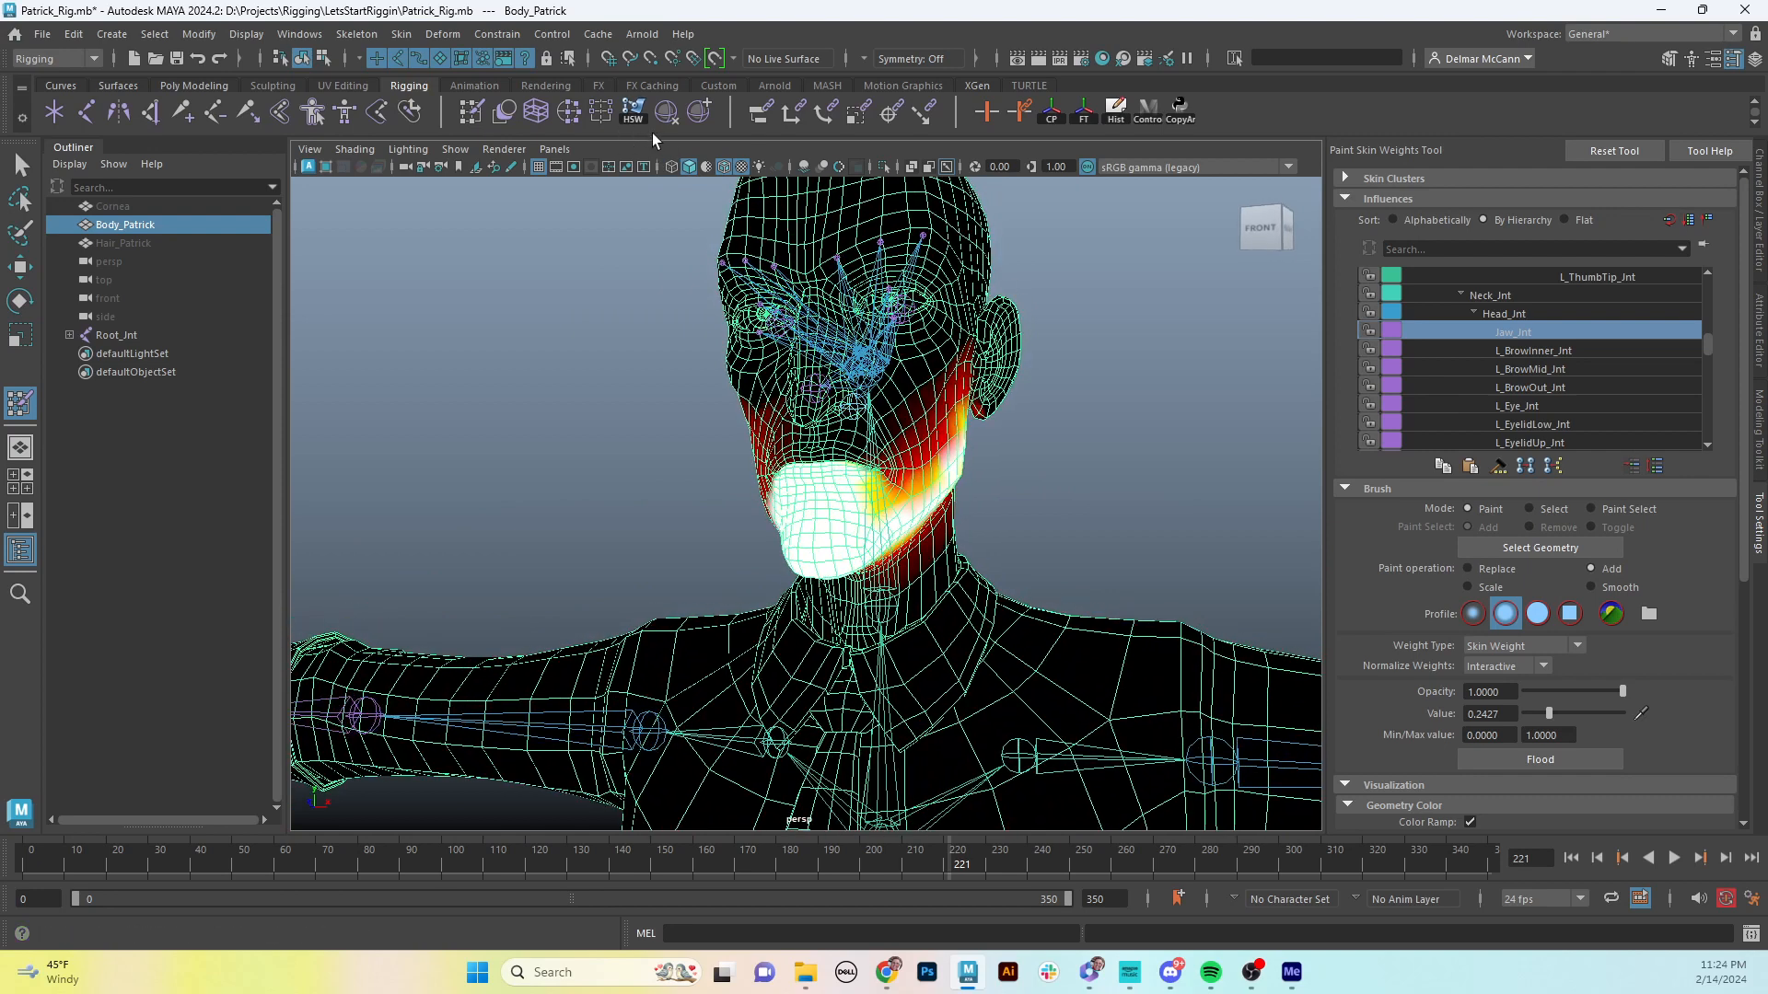
{"action": "left_click", "coordinate": [603, 112]}
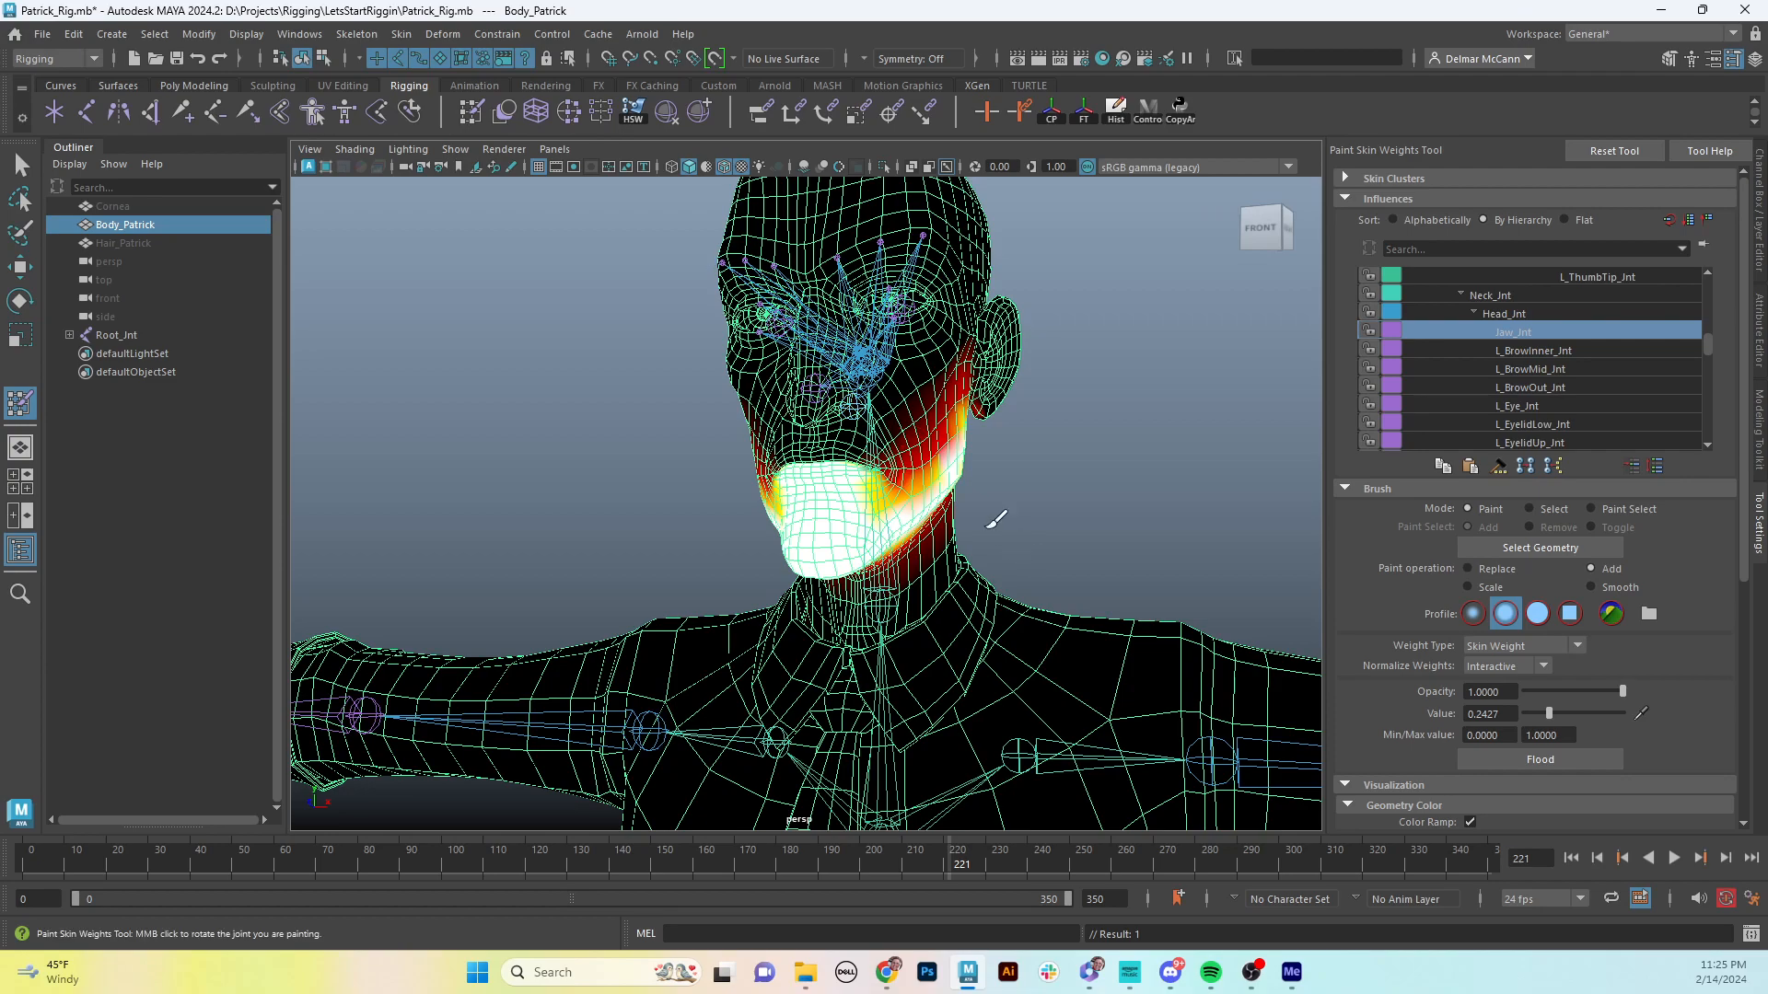
- Smooth the Jaw_Jnt weight on the left side of the jaw between the mouth corner and the ear
{"action": "left_click_drag", "start_coordinate": [935, 504], "coordinate": [930, 466], "text": "alt"}
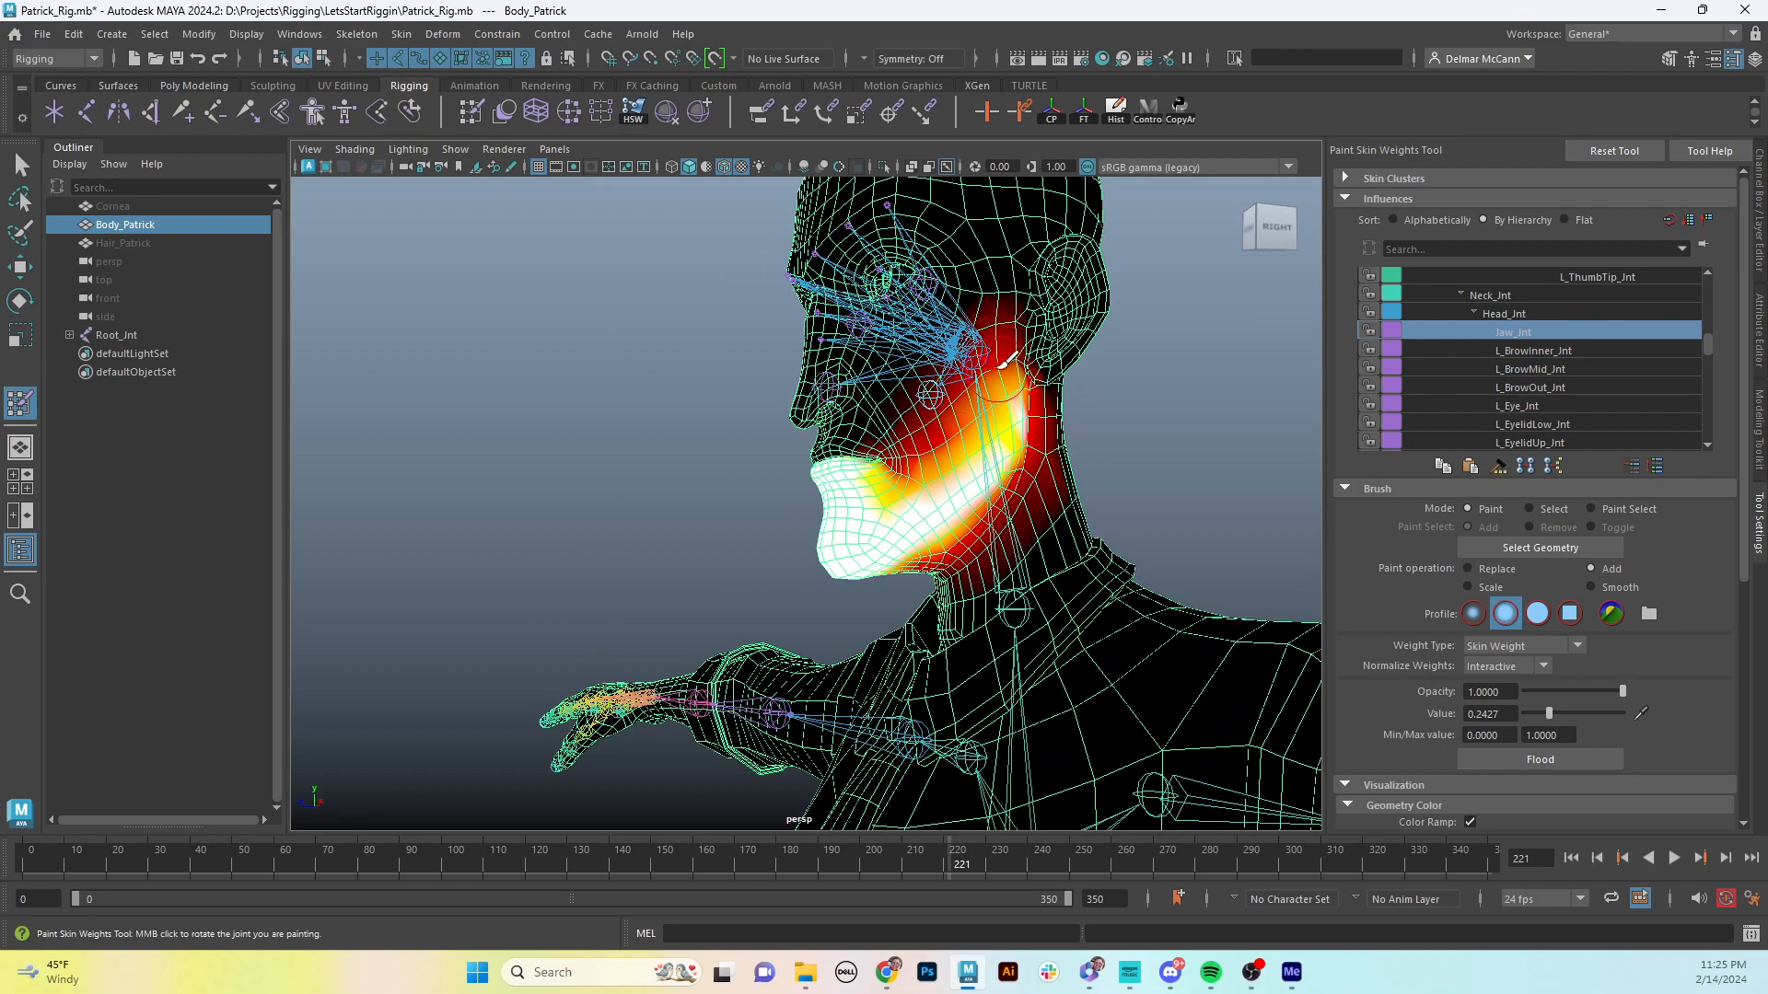
{"action": "mouse_move", "coordinate": [1079, 397]}
{"action": "left_mouse_down", "text": "alt"}
{"action": "mouse_move", "coordinate": [1022, 391]}
{"action": "mouse_move", "coordinate": [1092, 304]}
{"action": "left_mouse_up", "text": "alt"}
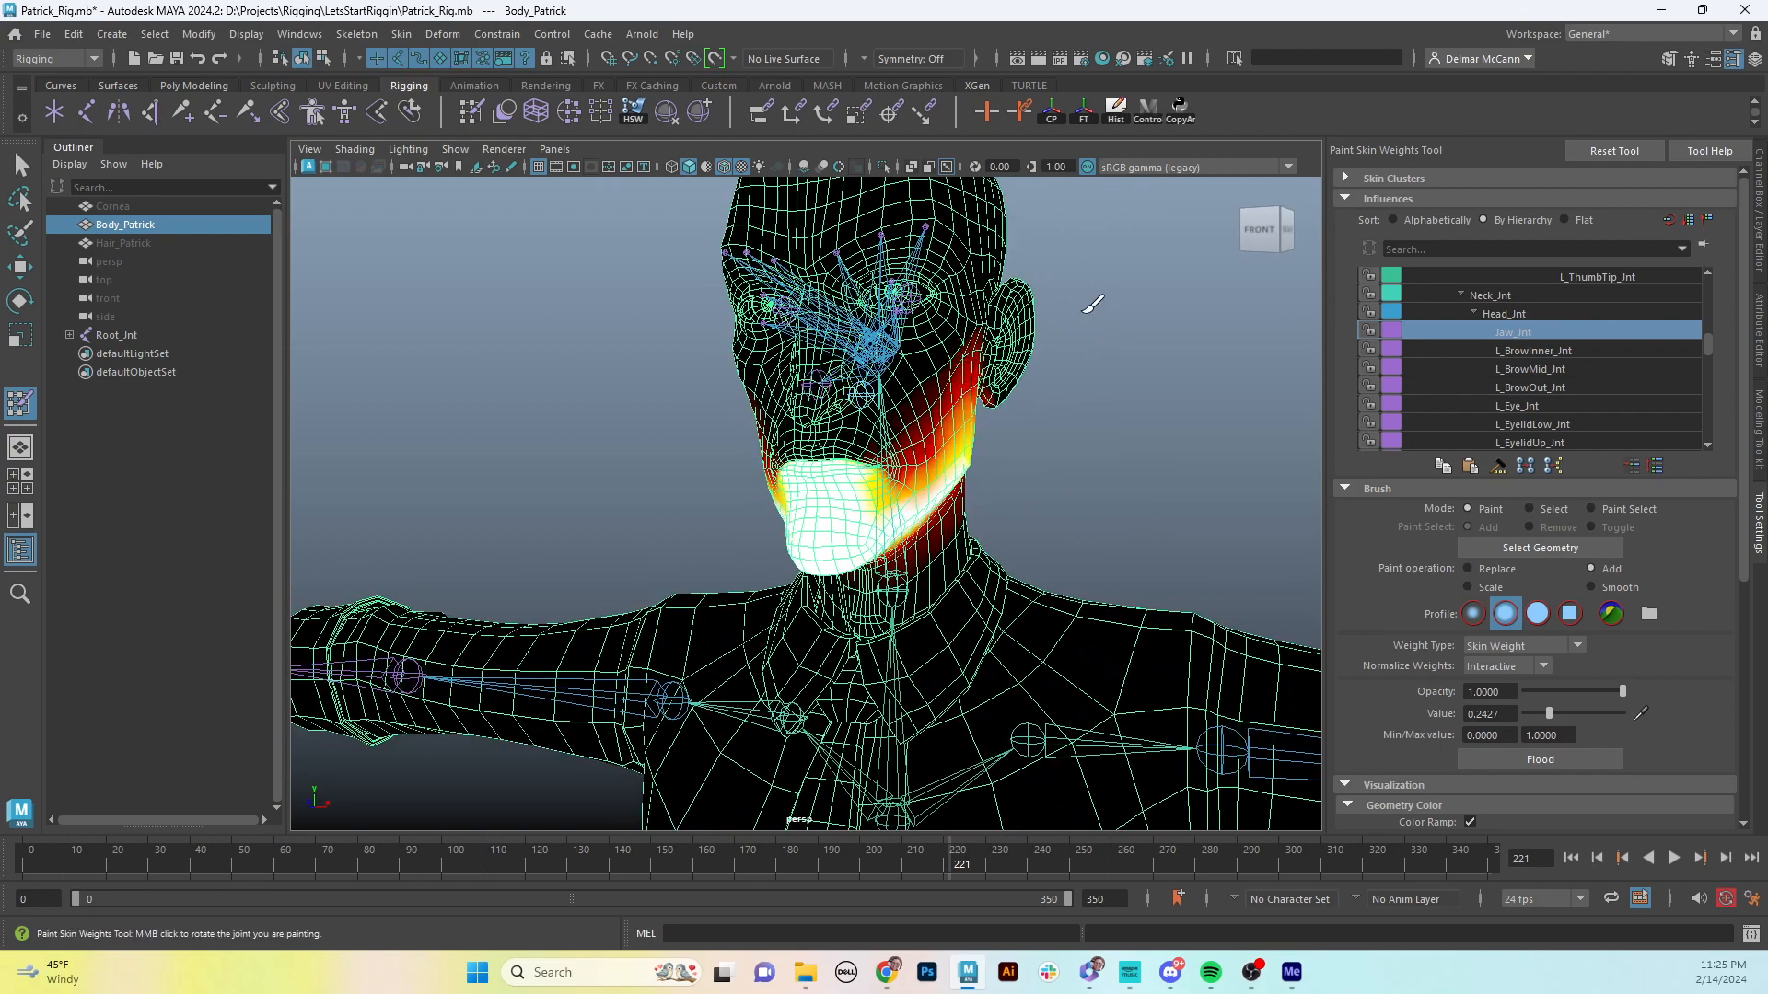
{"action": "middle_click_drag", "start_coordinate": [927, 492], "coordinate": [933, 422], "text": "alt"}
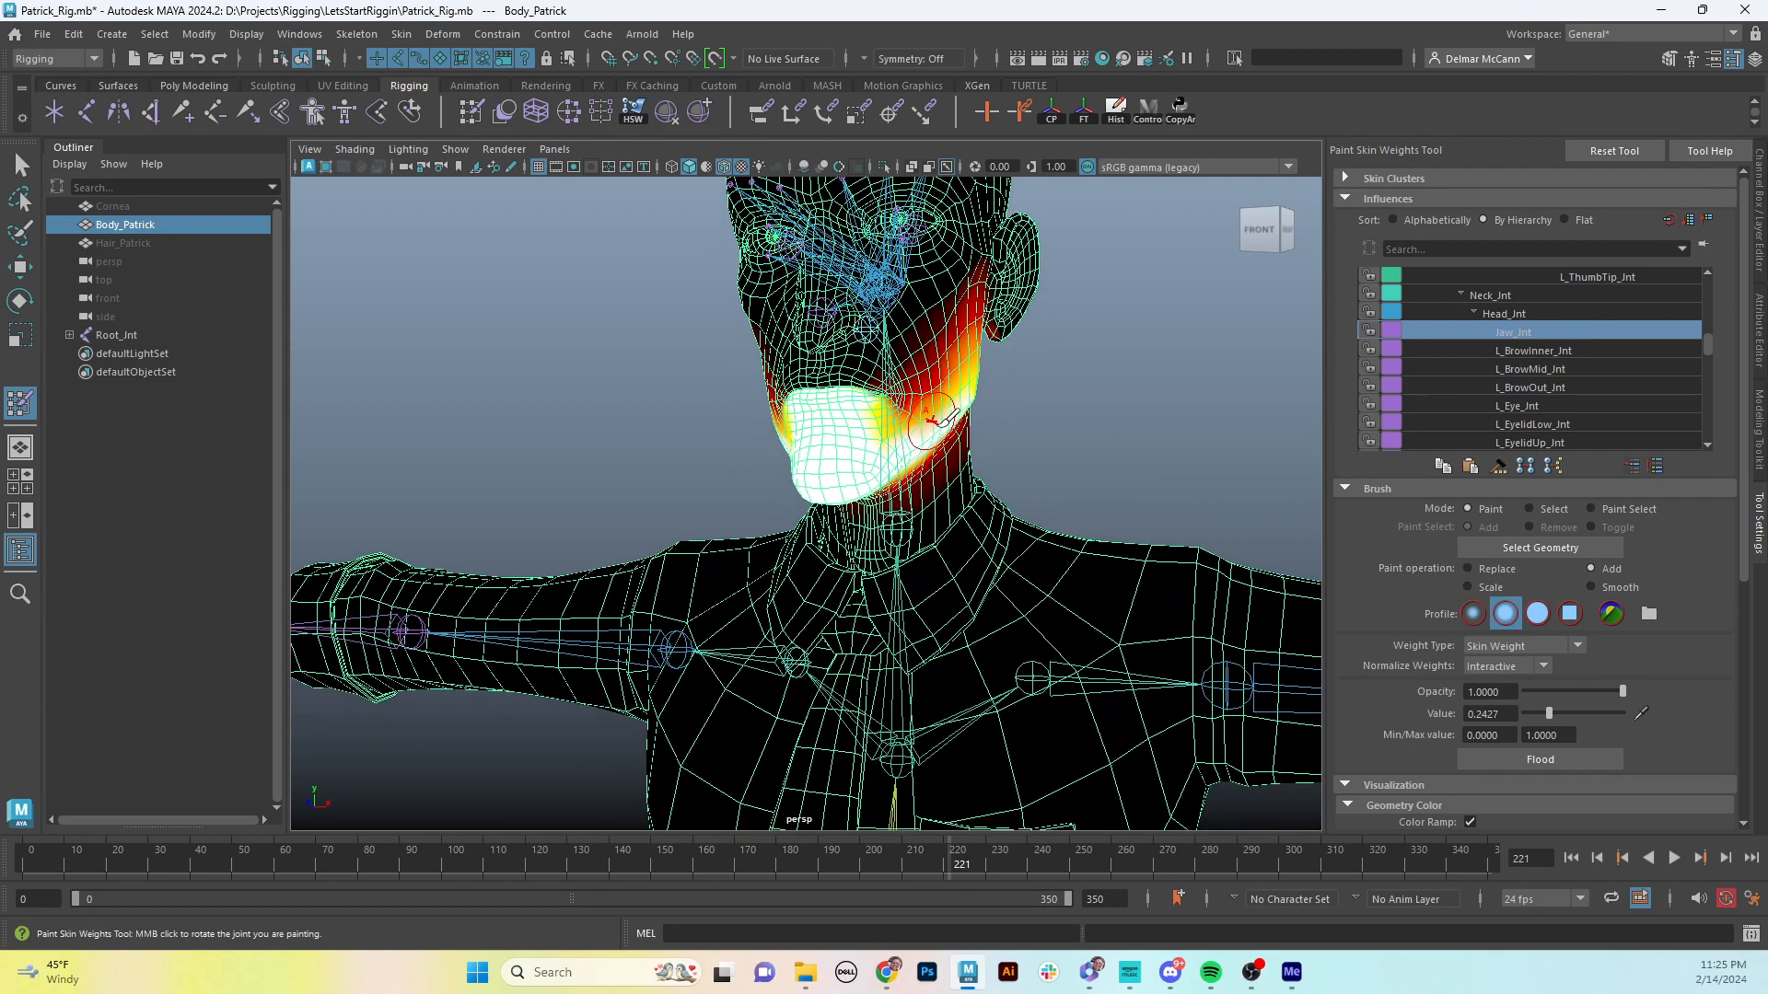
- Examine the Jaw_Jnt weights on both sides of the face and across the whole body for stray influence
{"action": "left_click_drag", "start_coordinate": [940, 419], "coordinate": [1114, 502], "text": "alt"}
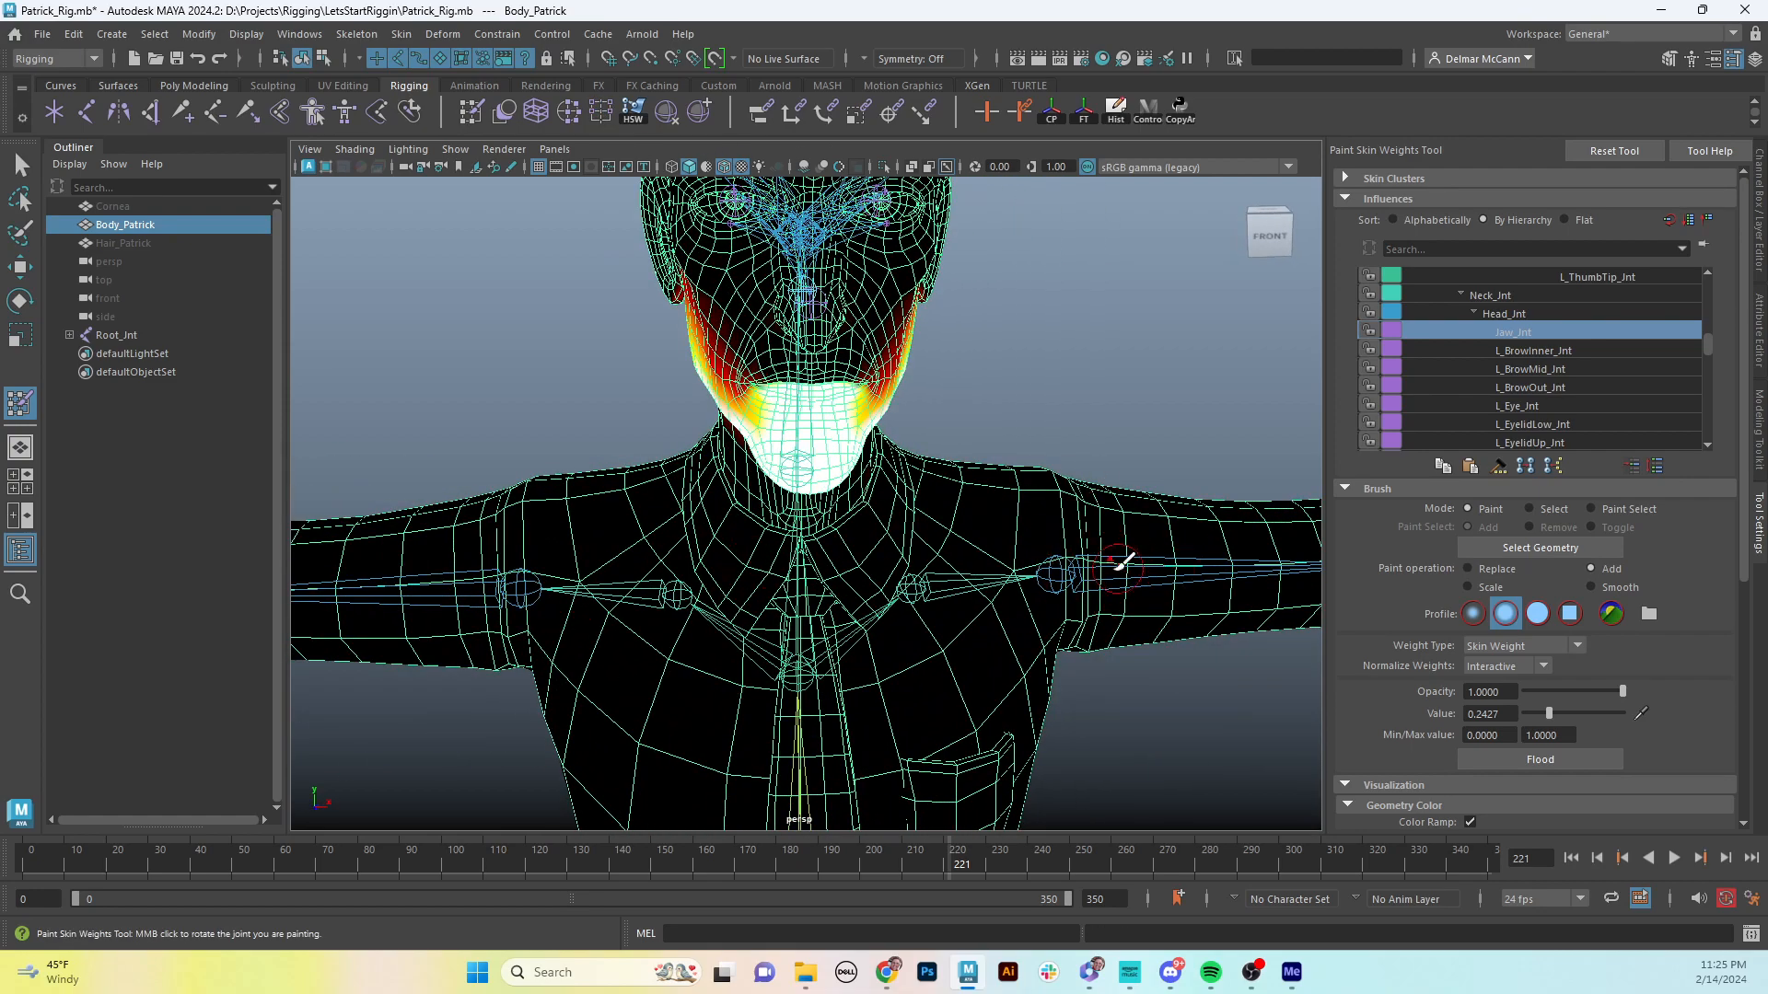
{"action": "scroll", "coordinate": [959, 442], "scroll_direction": "down", "scroll_amount": 5}
{"action": "scroll", "coordinate": [959, 584], "scroll_direction": "up", "scroll_amount": 1}
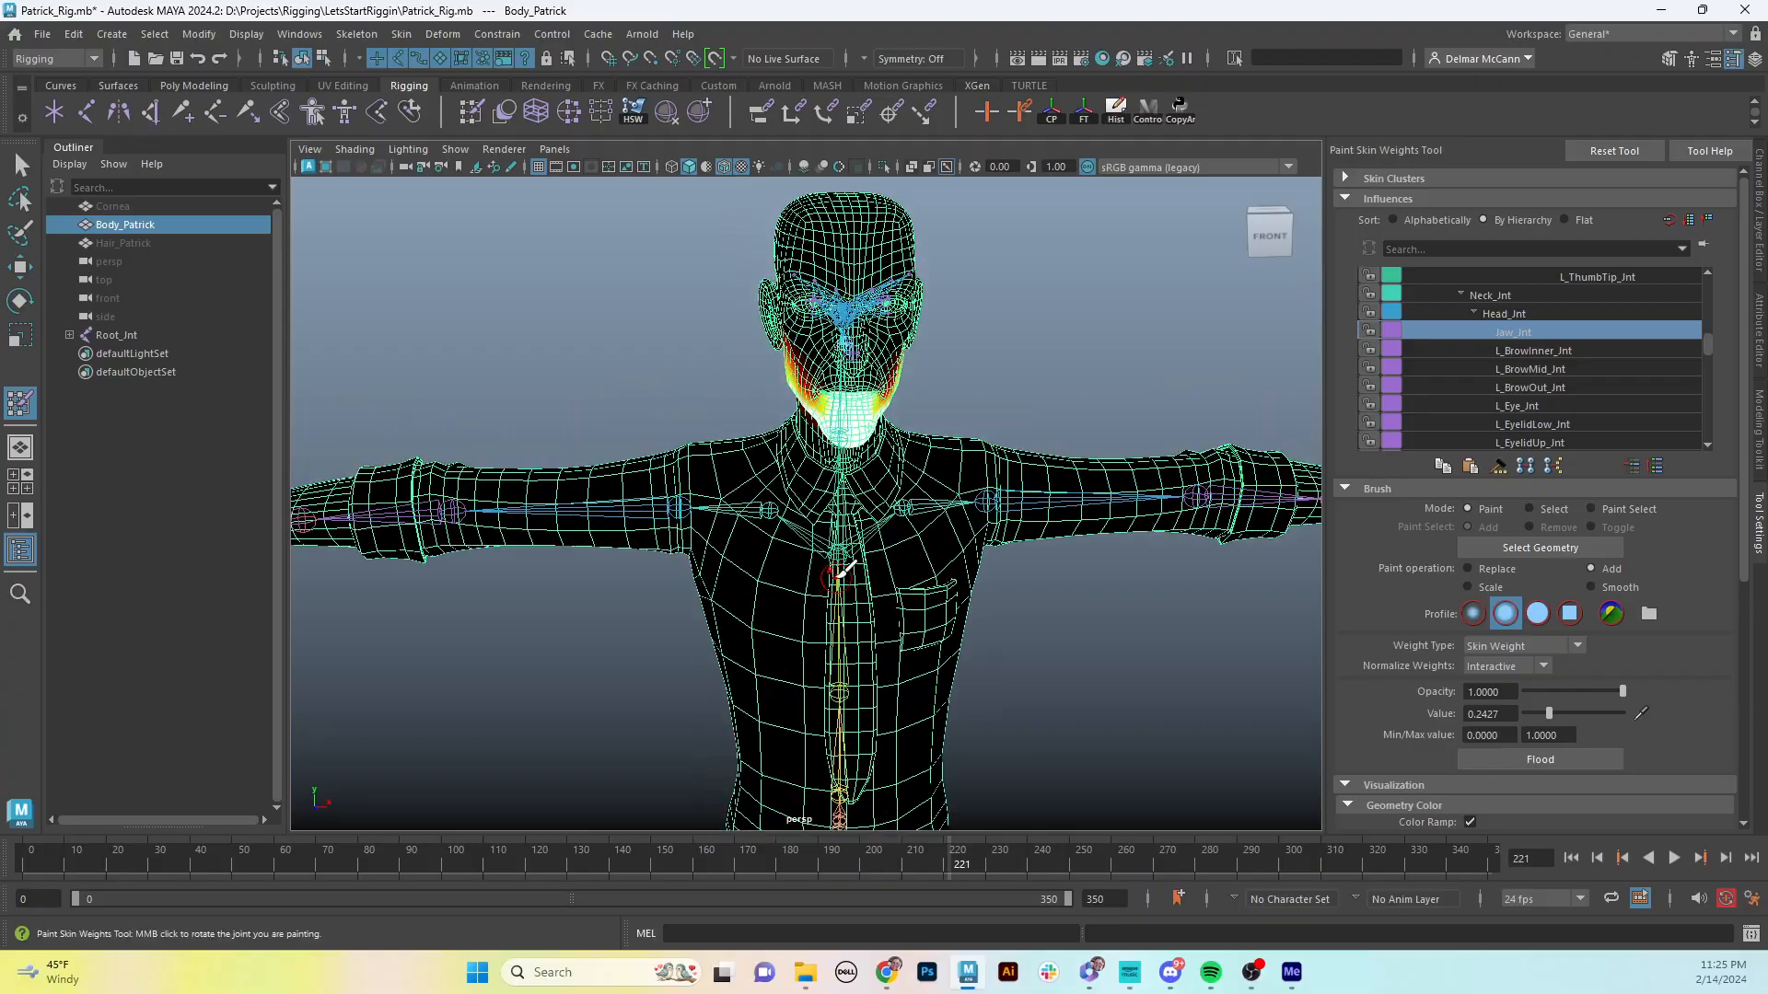
{"action": "left_click_drag", "start_coordinate": [978, 432], "coordinate": [856, 511], "text": "alt"}
{"action": "scroll", "coordinate": [989, 431], "scroll_direction": "up", "scroll_amount": 2}
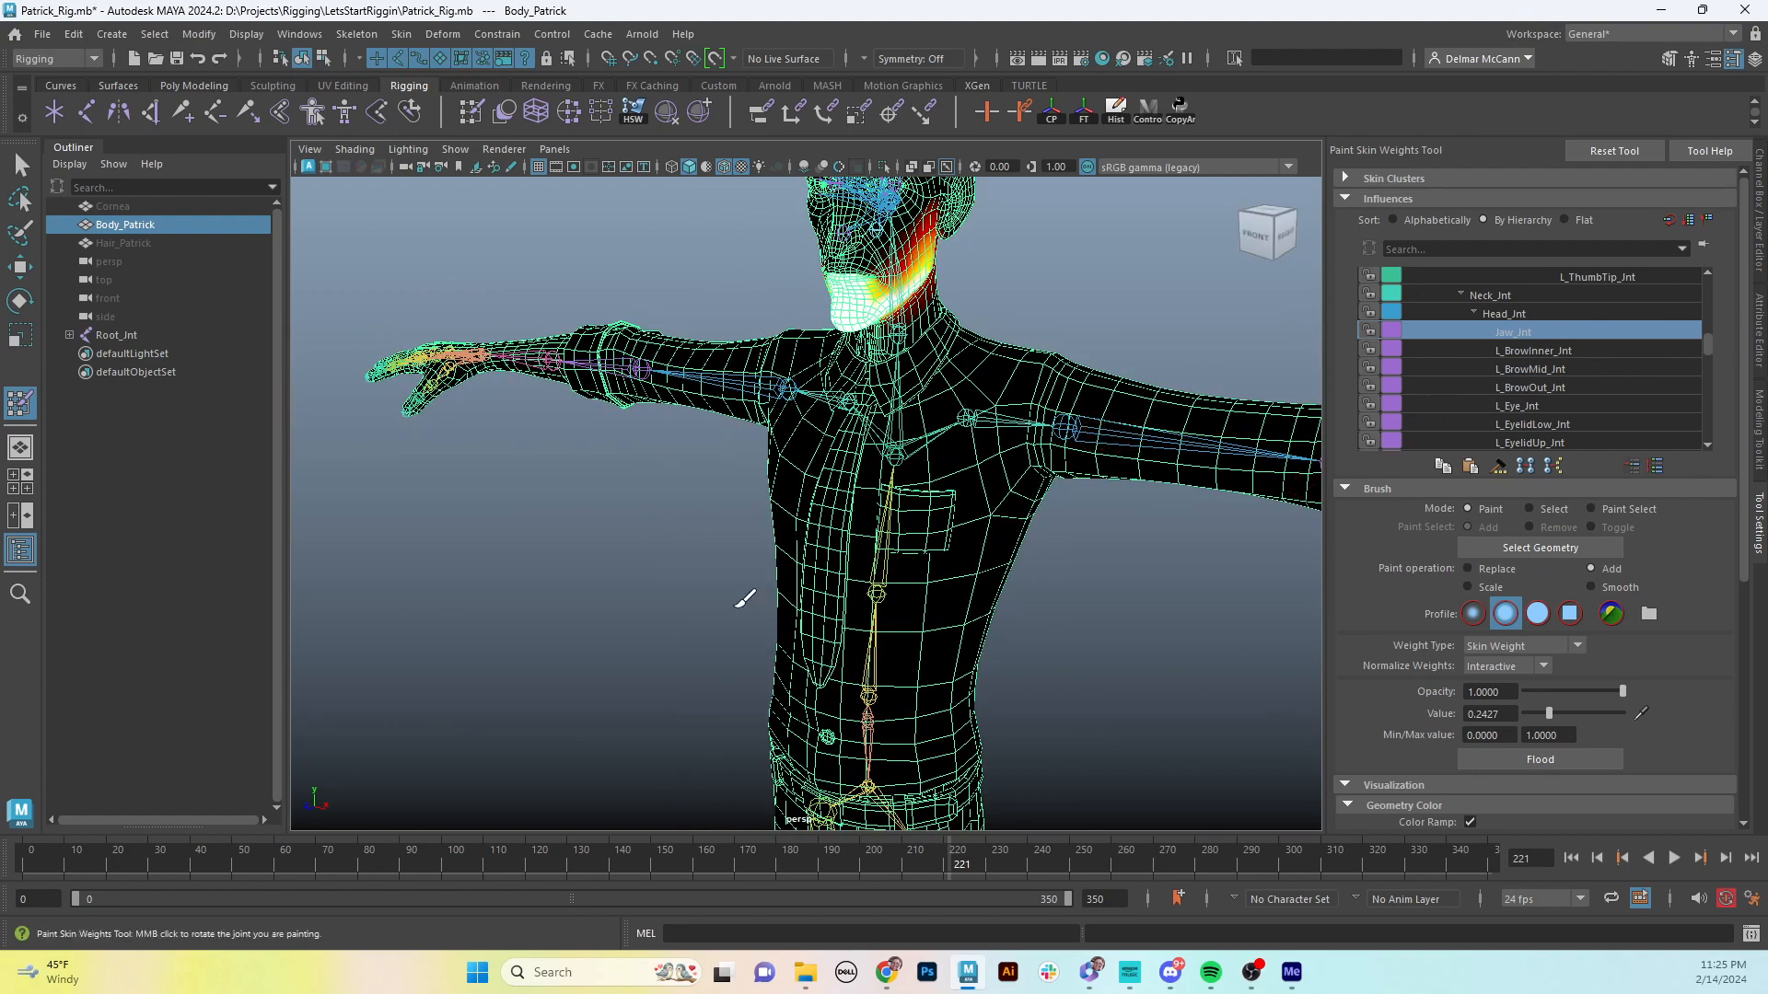
{"action": "mouse_move", "coordinate": [1160, 682]}
{"action": "left_mouse_down", "text": "alt"}
{"action": "mouse_move", "coordinate": [995, 631]}
{"action": "mouse_move", "coordinate": [833, 654]}
{"action": "mouse_move", "coordinate": [931, 459]}
{"action": "mouse_move", "coordinate": [679, 442]}
{"action": "mouse_move", "coordinate": [868, 400]}
{"action": "mouse_move", "coordinate": [985, 436]}
{"action": "mouse_move", "coordinate": [916, 506]}
{"action": "left_mouse_up", "text": "alt"}
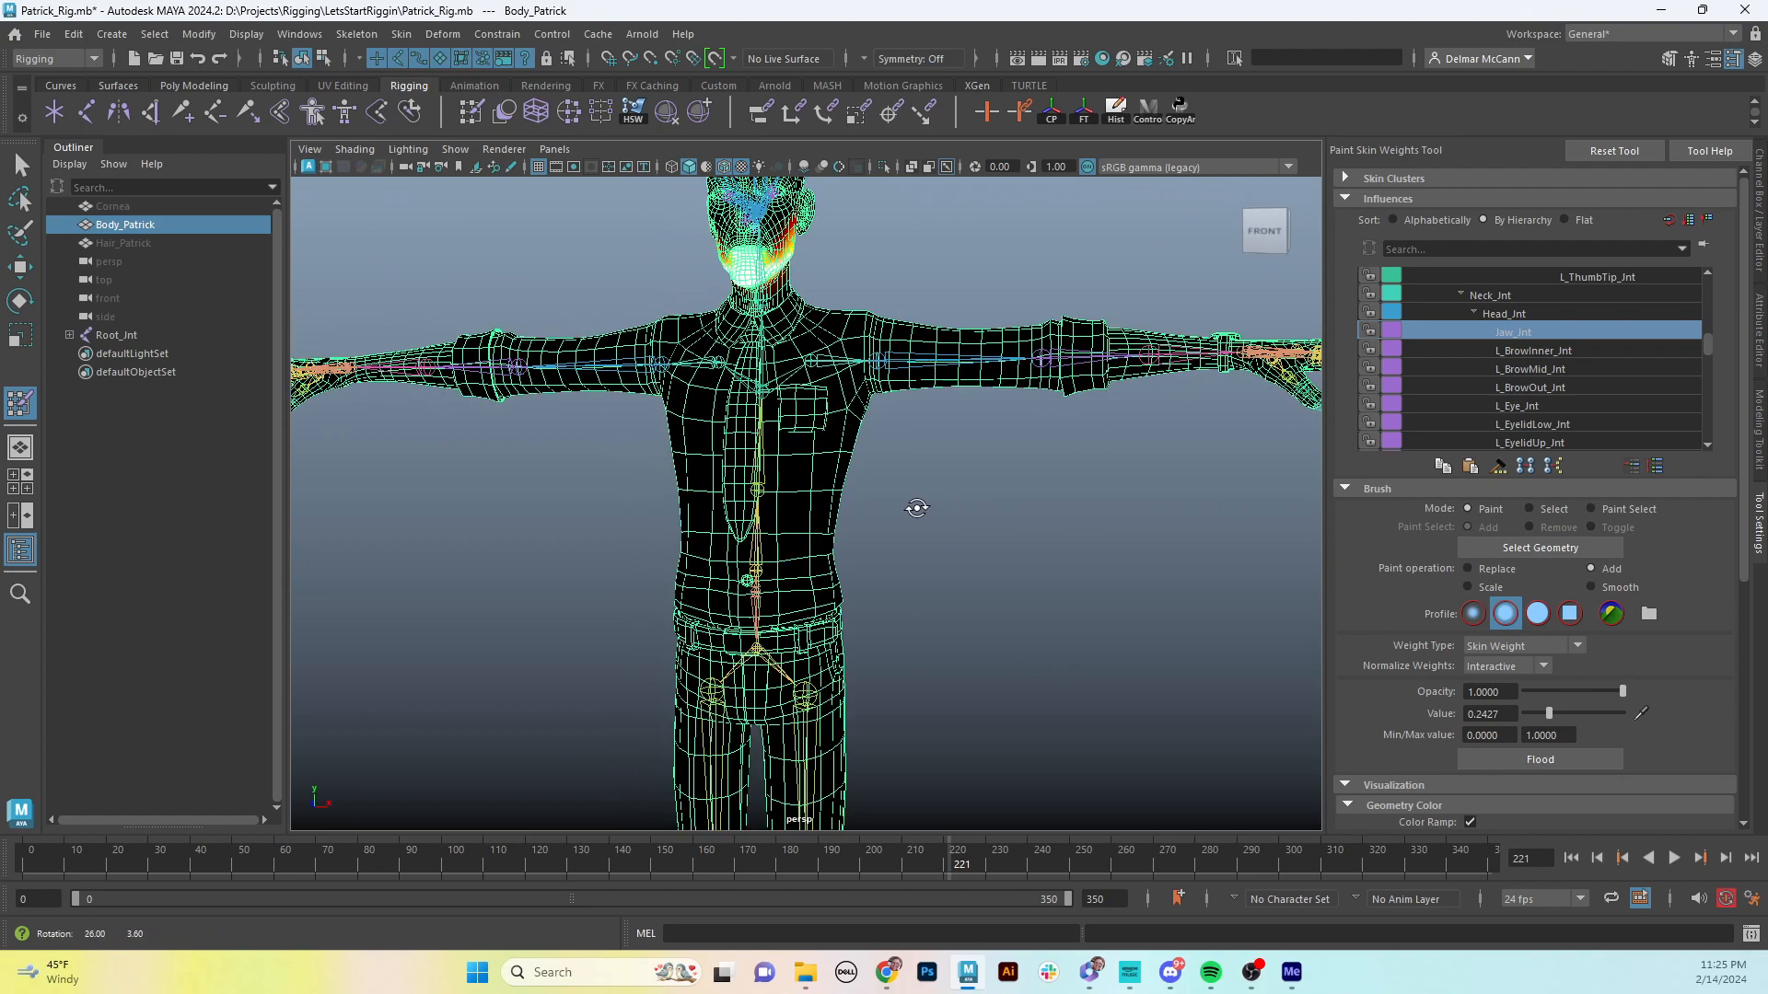
{"action": "right_click_drag", "start_coordinate": [916, 505], "coordinate": [978, 510], "text": "alt"}
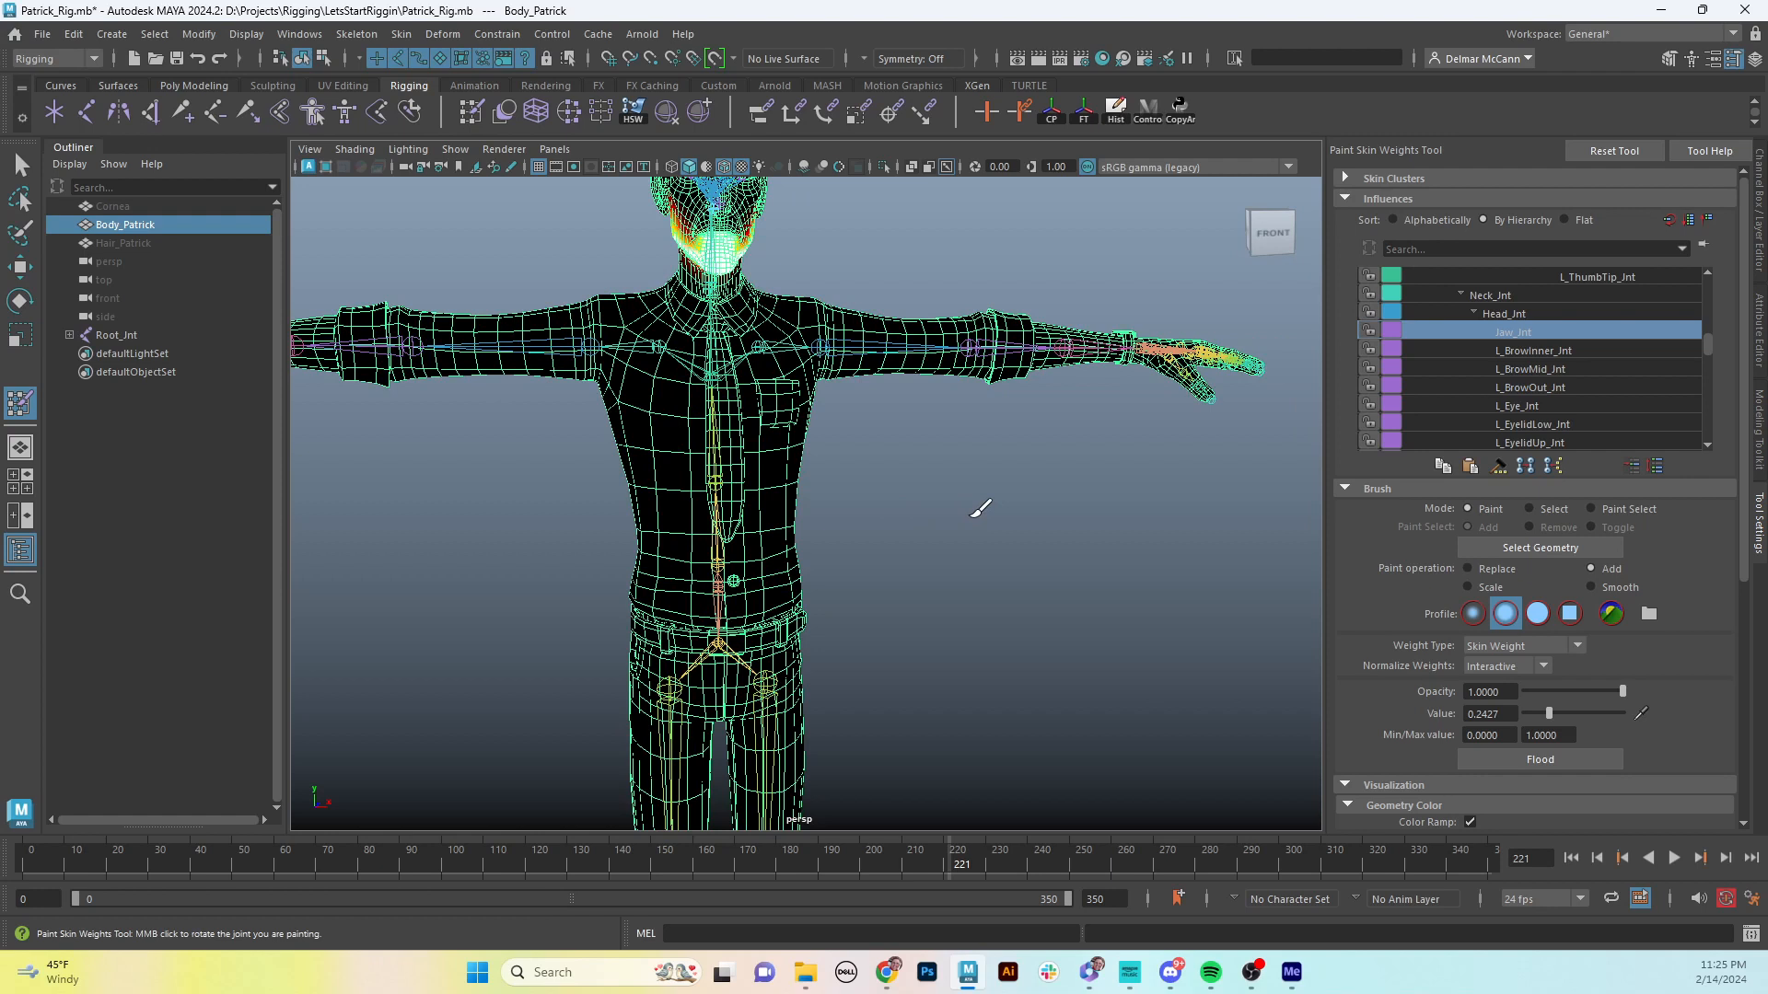
{"action": "mouse_move", "coordinate": [943, 566]}
{"action": "left_mouse_down", "text": "alt"}
{"action": "mouse_move", "coordinate": [872, 627]}
{"action": "mouse_move", "coordinate": [899, 548]}
{"action": "mouse_move", "coordinate": [863, 586]}
{"action": "mouse_move", "coordinate": [860, 549]}
{"action": "mouse_move", "coordinate": [958, 561]}
{"action": "mouse_move", "coordinate": [841, 556]}
{"action": "mouse_move", "coordinate": [934, 547]}
{"action": "left_mouse_up", "text": "alt"}
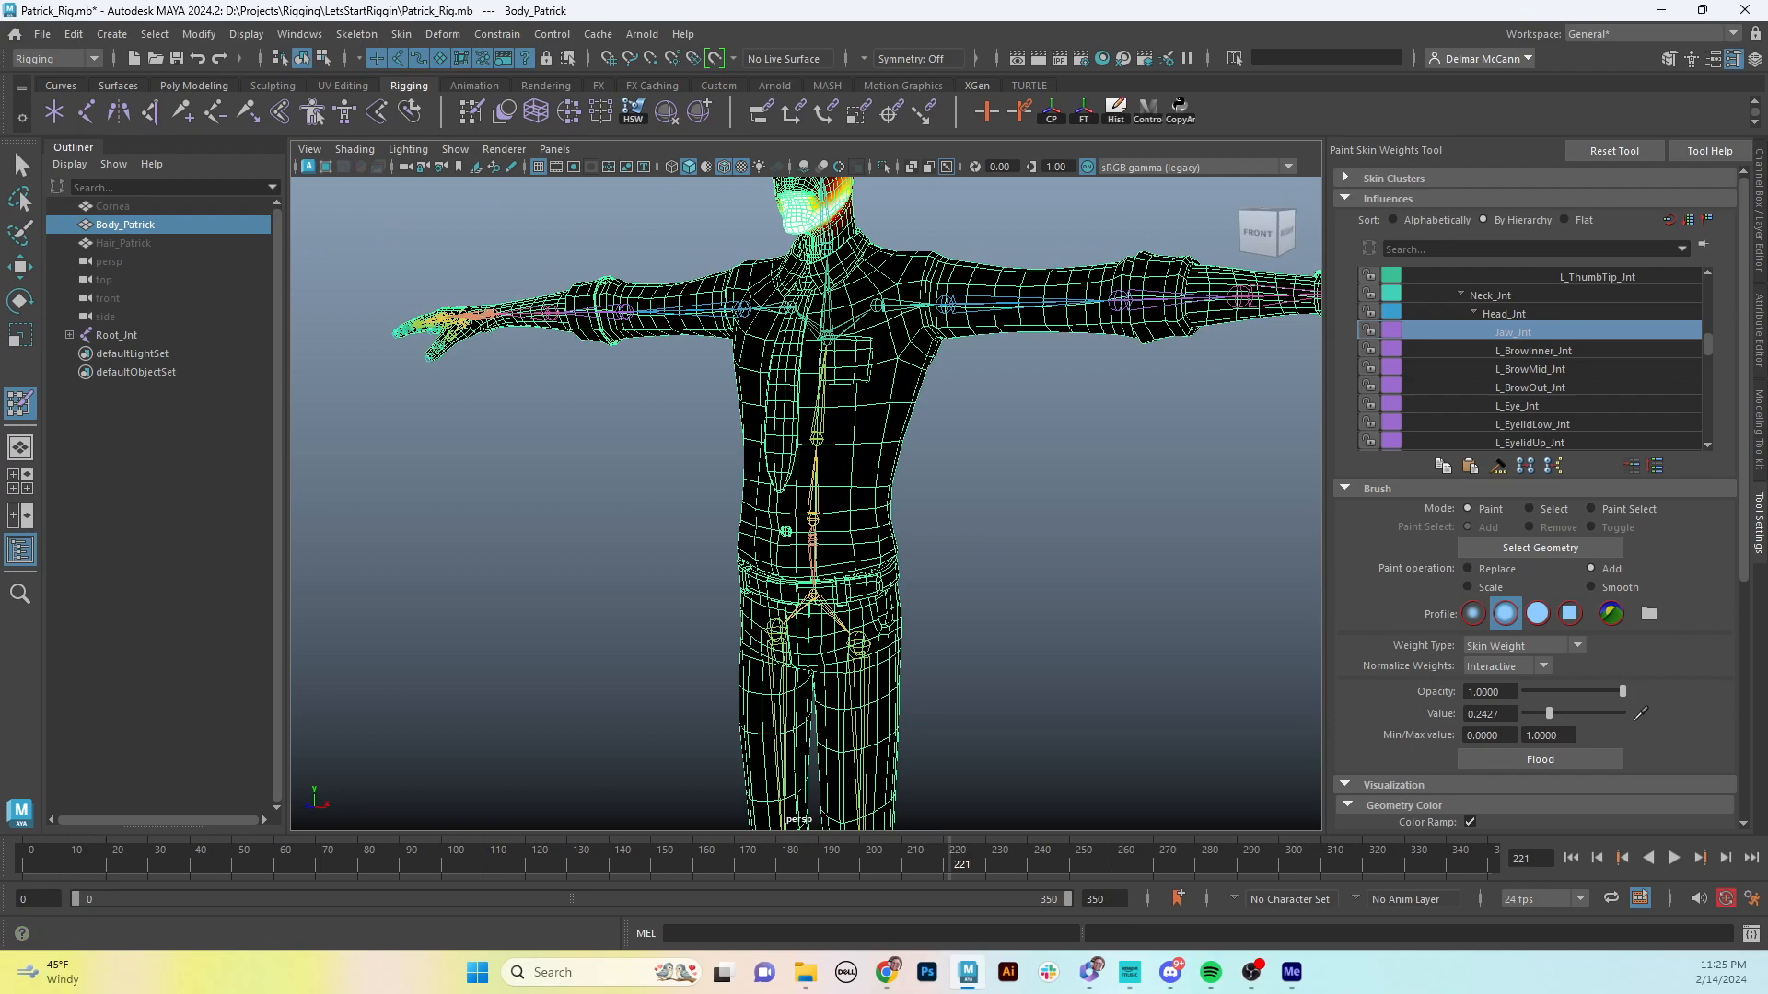